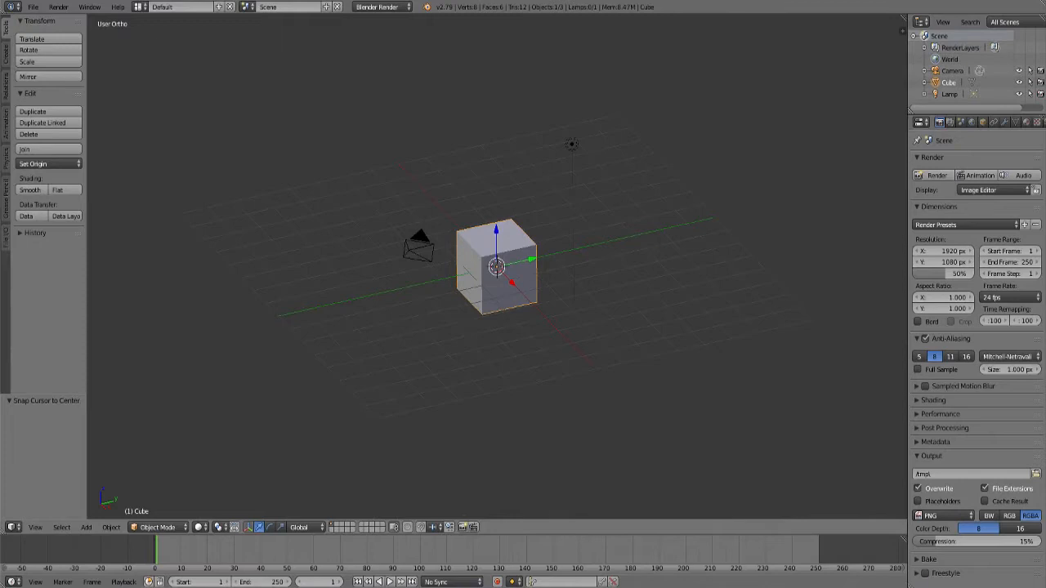
# Try moving the default cube along the global Z axis.
pyautogui.press('g')
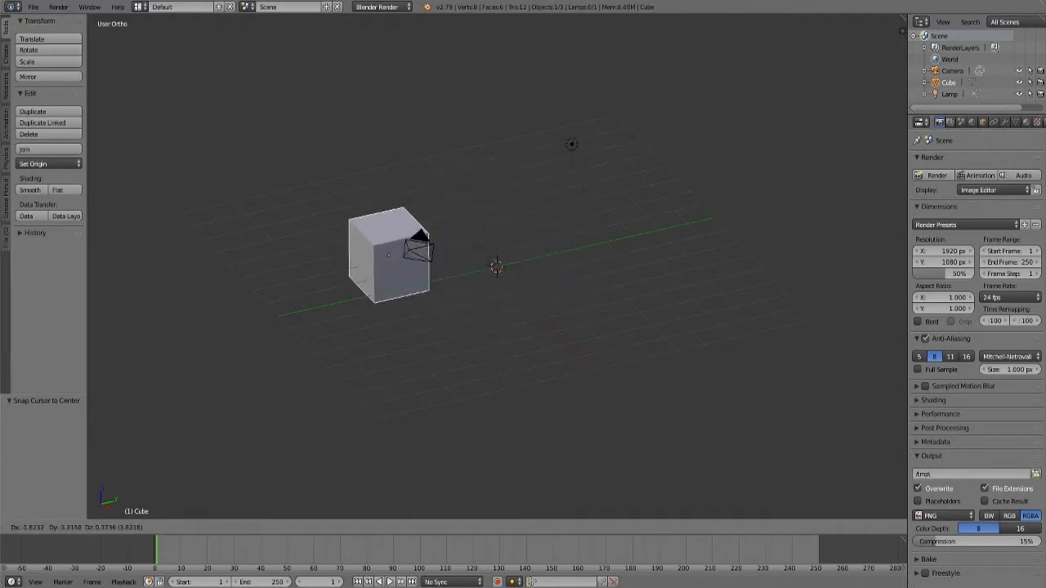
pyautogui.press('z')
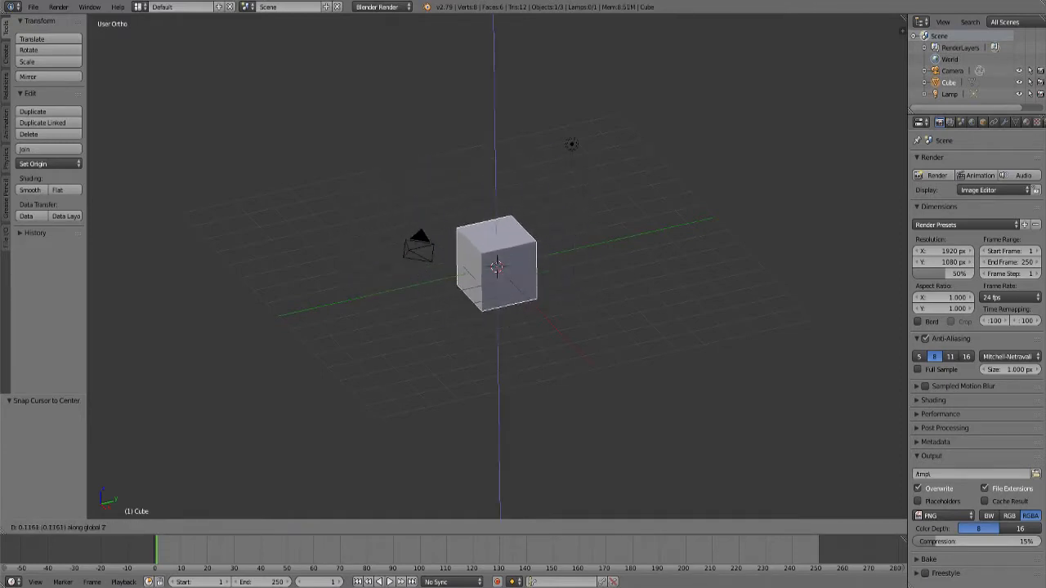
pyautogui.press('Return')
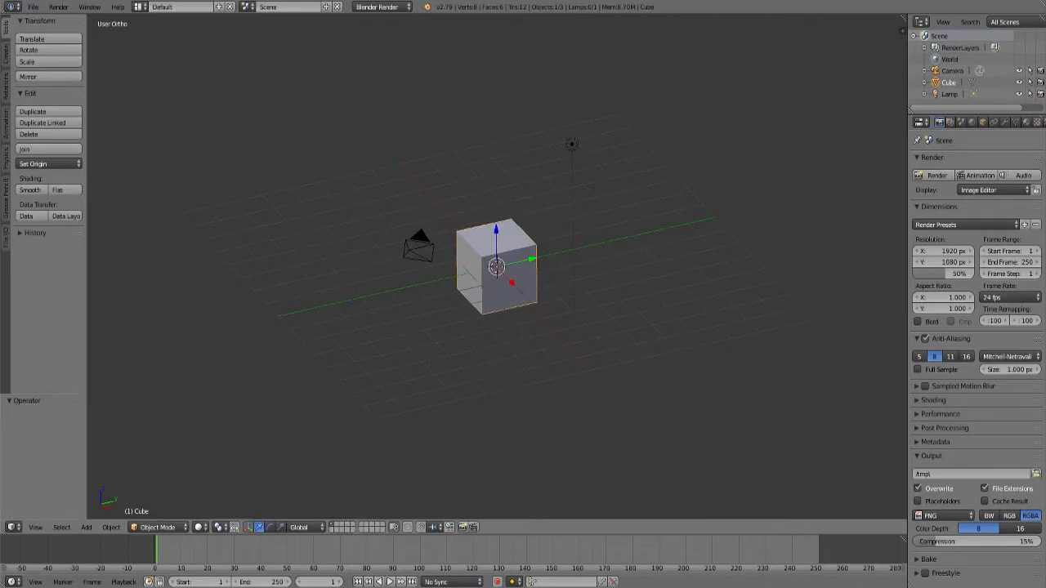
# Select the default camera, cube and lamp and delete them all to empty the scene.
pyautogui.moveTo(523, 270)
pyautogui.mouseDown(button='middle')
pyautogui.moveTo(294, 253)
pyautogui.moveTo(380, 265)
pyautogui.moveTo(490, 327)
pyautogui.moveTo(536, 264)
pyautogui.mouseUp(button='middle')
pyautogui.click(951, 70)
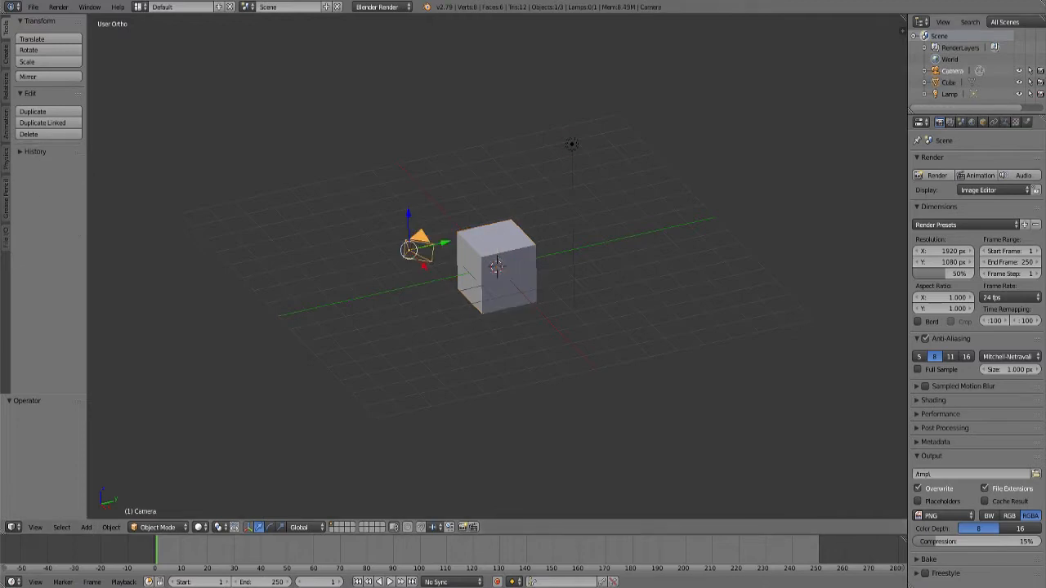
pyautogui.keyDown('shift'); pyautogui.rightClick(572, 144); pyautogui.keyUp('shift')
pyautogui.press('a')
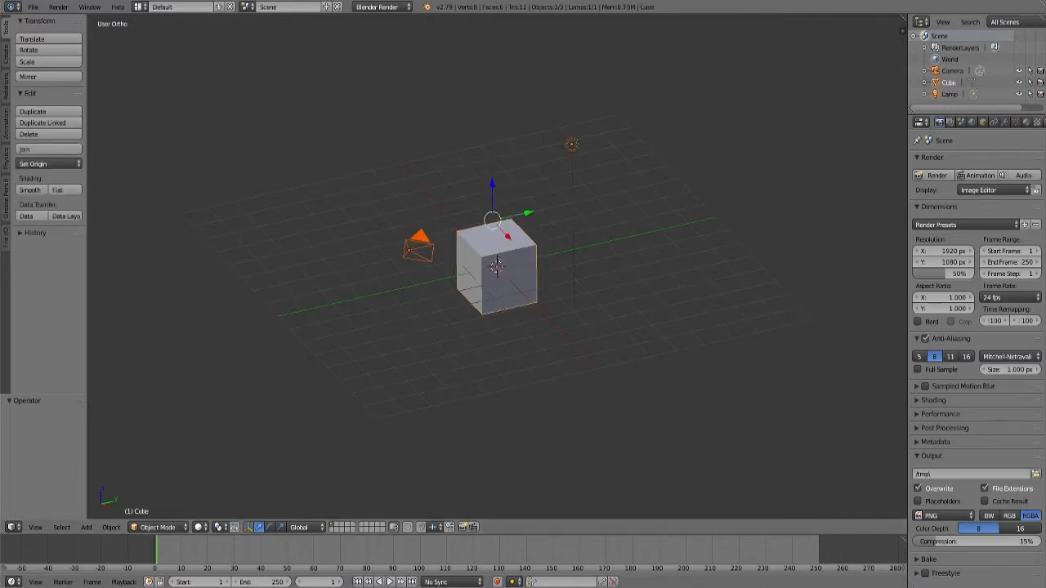
pyautogui.press('Delete')
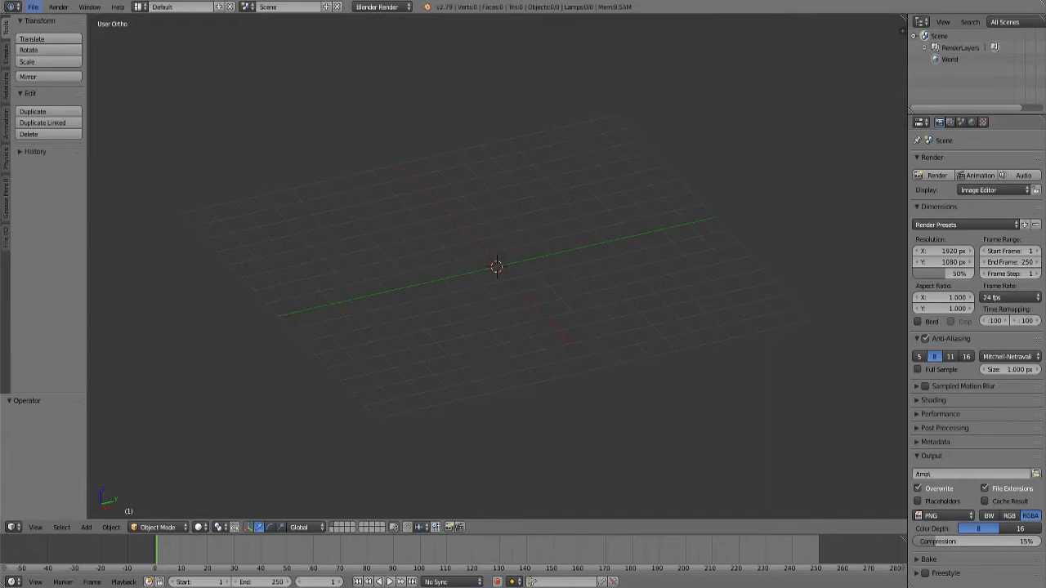
# Import SK_Raptor_Default.FBX from the Raptor folder with manual orientation enabled and the forward axis set to -Y Forward.
pyautogui.click(33, 6)
pyautogui.moveTo(73, 227)
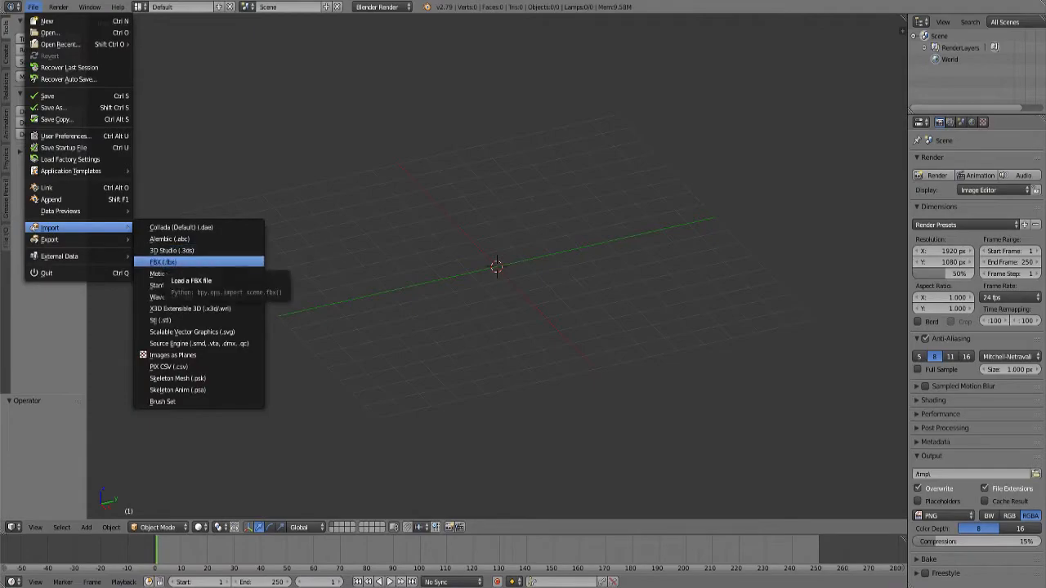
pyautogui.click(163, 262)
pyautogui.click(29, 219)
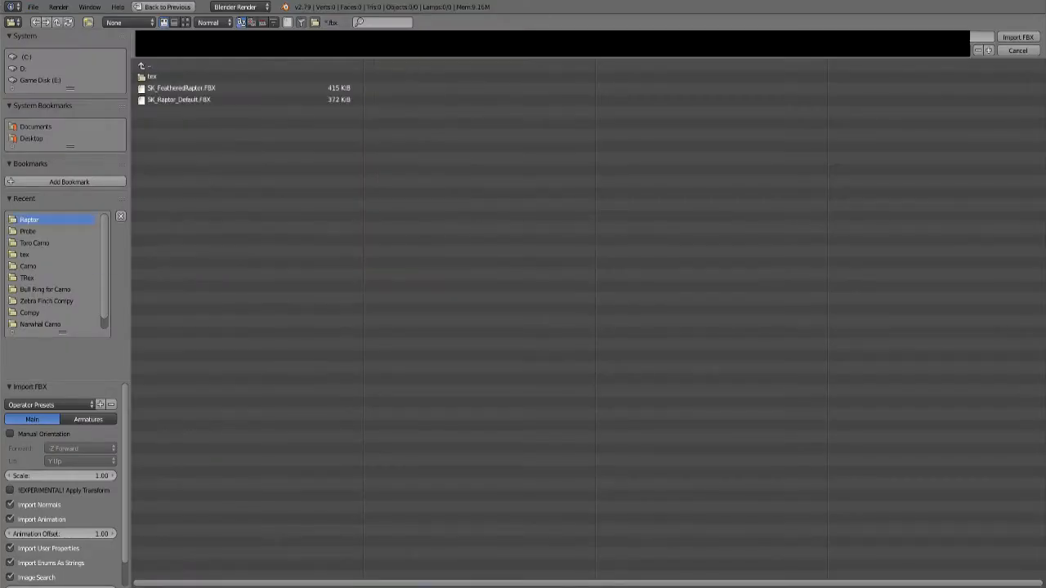
pyautogui.click(179, 99)
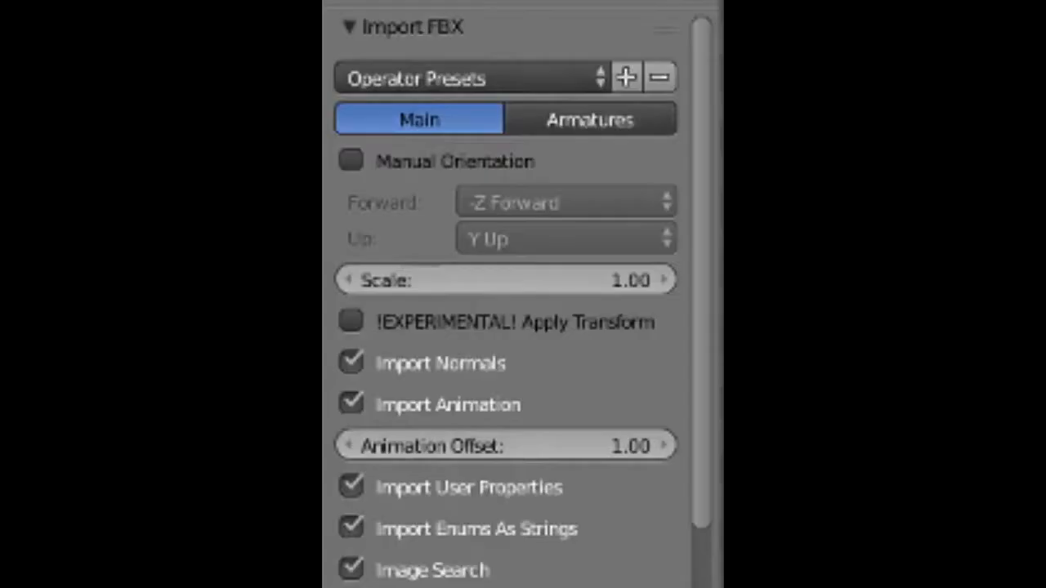
pyautogui.click(351, 161)
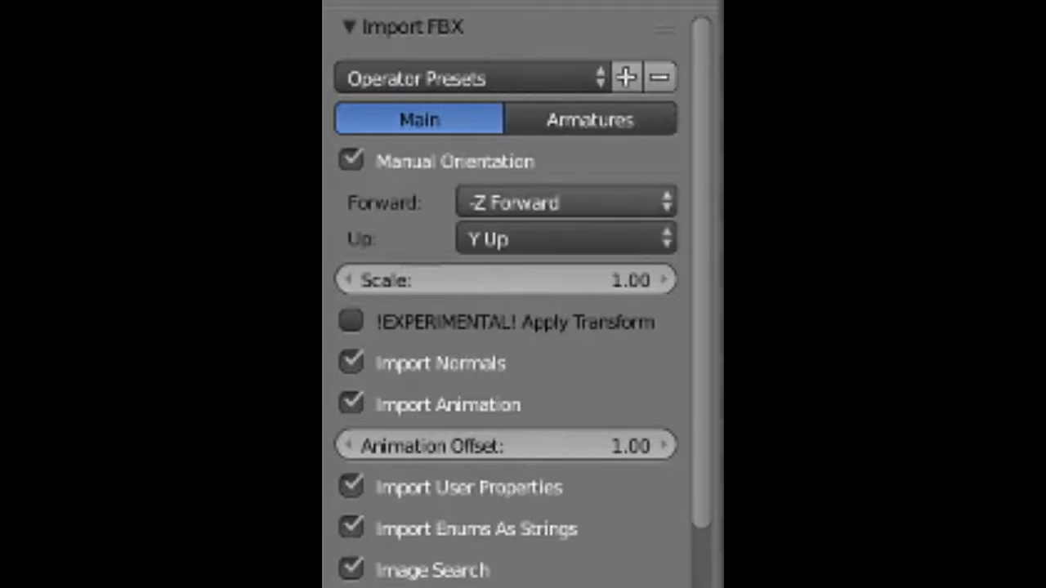
pyautogui.click(565, 202)
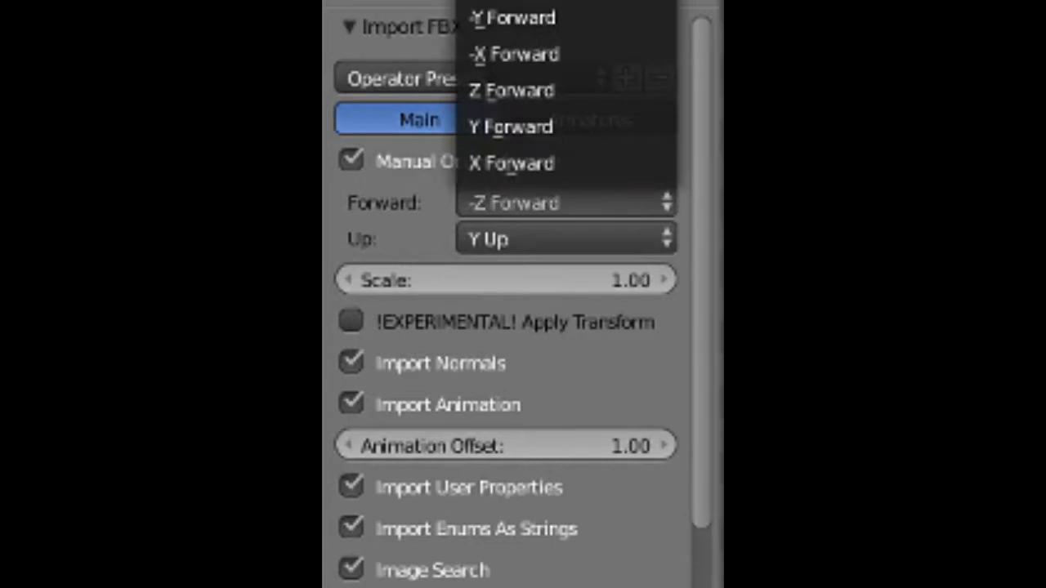
pyautogui.click(522, 17)
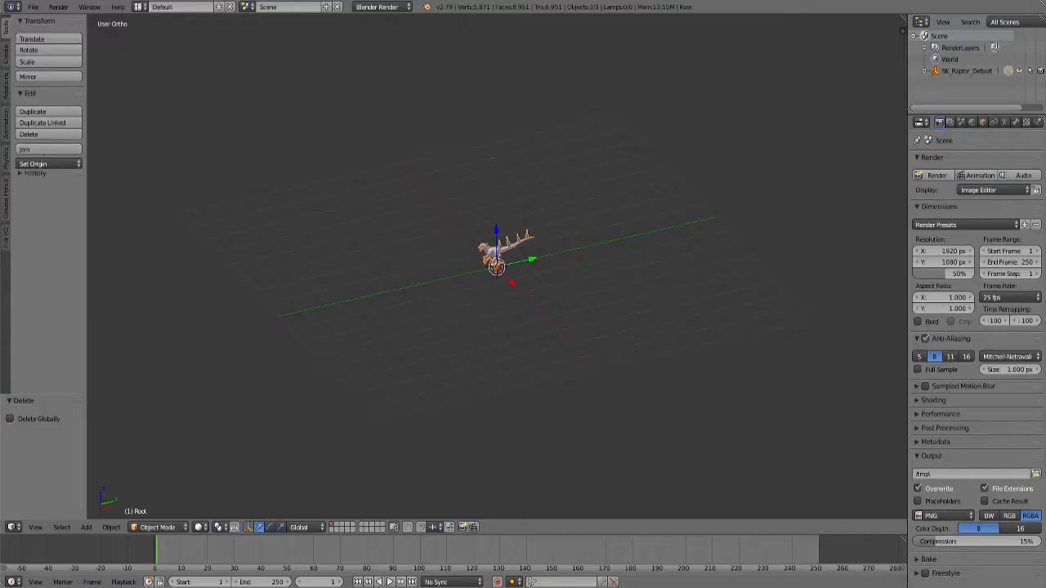
# Hide the Root armature under SK_Raptor_Default so only the raptor mesh shows.
pyautogui.scroll(6, 497, 266)
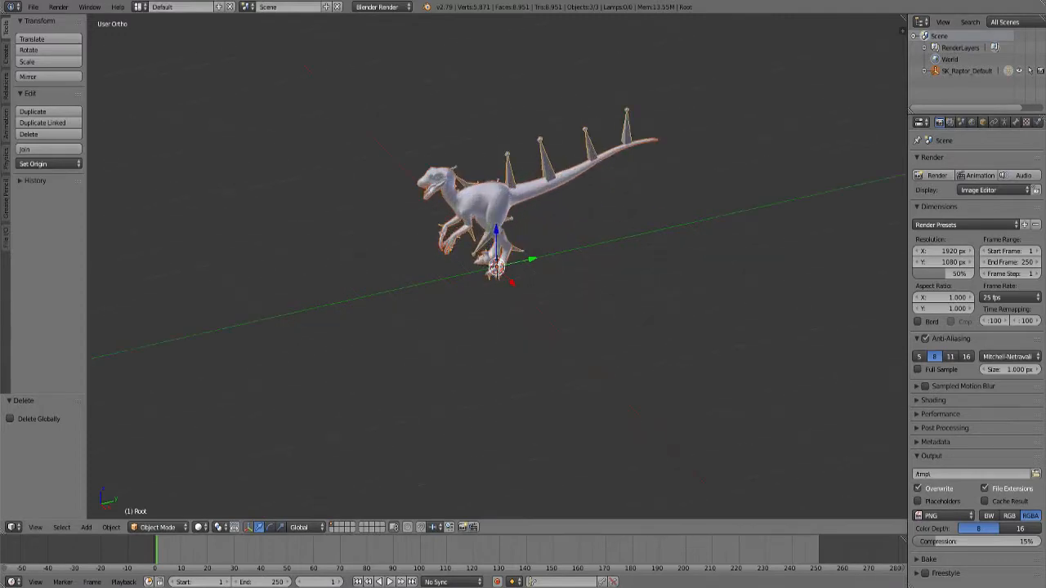
pyautogui.moveTo(497, 267); pyautogui.dragTo(527, 213, button='middle')
pyautogui.keyDown('shift'); pyautogui.moveTo(496, 267); pyautogui.dragTo(515, 343, button='middle'); pyautogui.keyUp('shift')
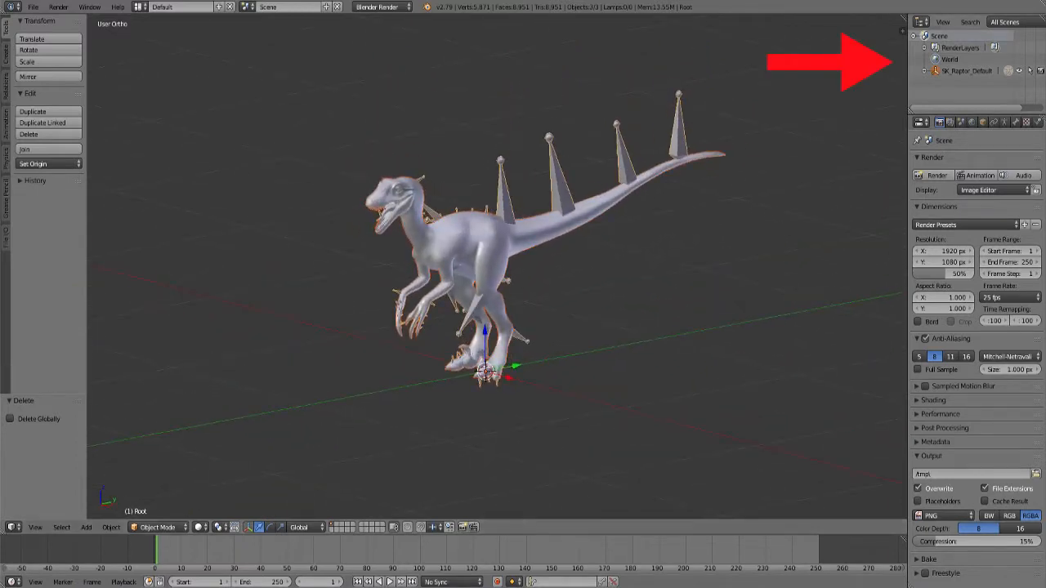
pyautogui.click(923, 70)
pyautogui.click(1019, 82)
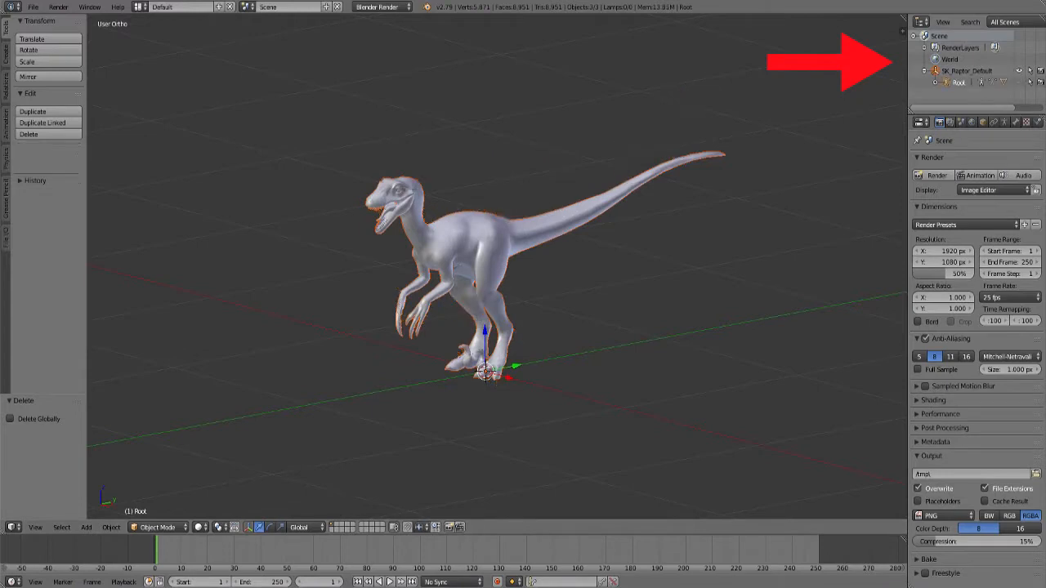
pyautogui.click(924, 70)
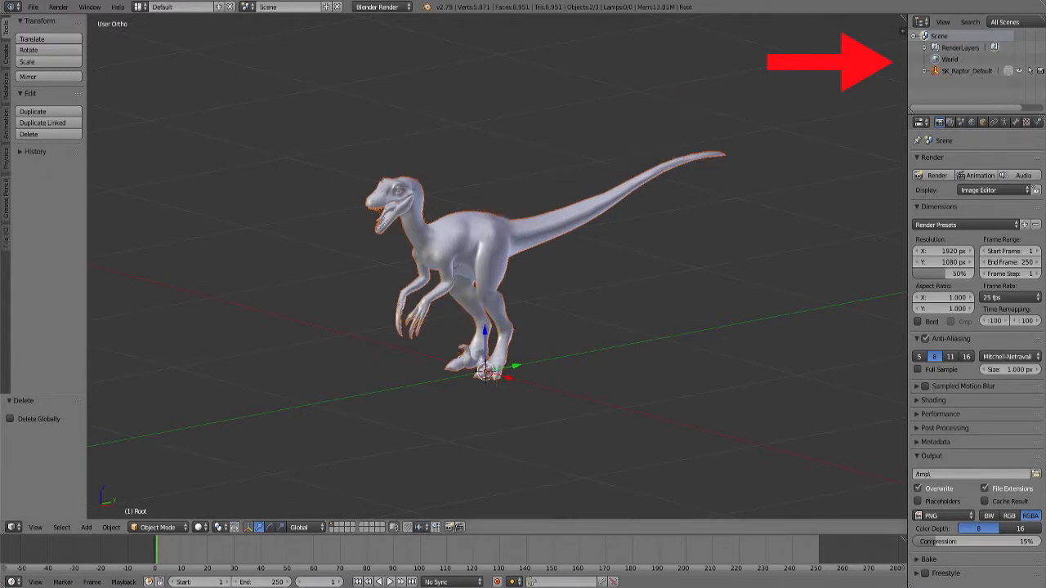
# Examine the raptor in the standard front, right, top, back, left and bottom orthographic views.
pyautogui.scroll(3, 497, 266)
pyautogui.moveTo(497, 266); pyautogui.dragTo(409, 269, button='middle')
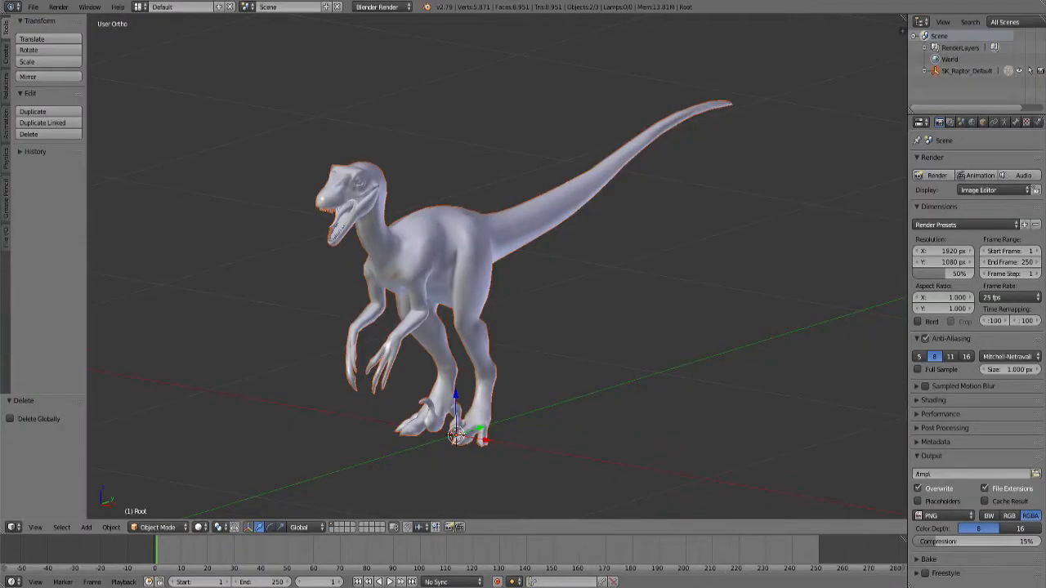
pyautogui.press('KP_1')
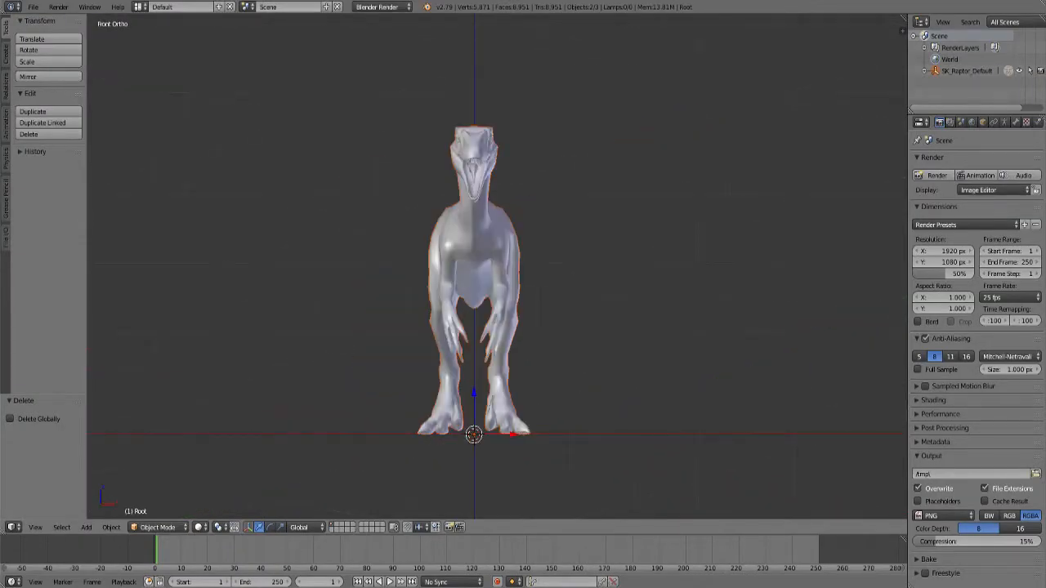
pyautogui.press('KP_3')
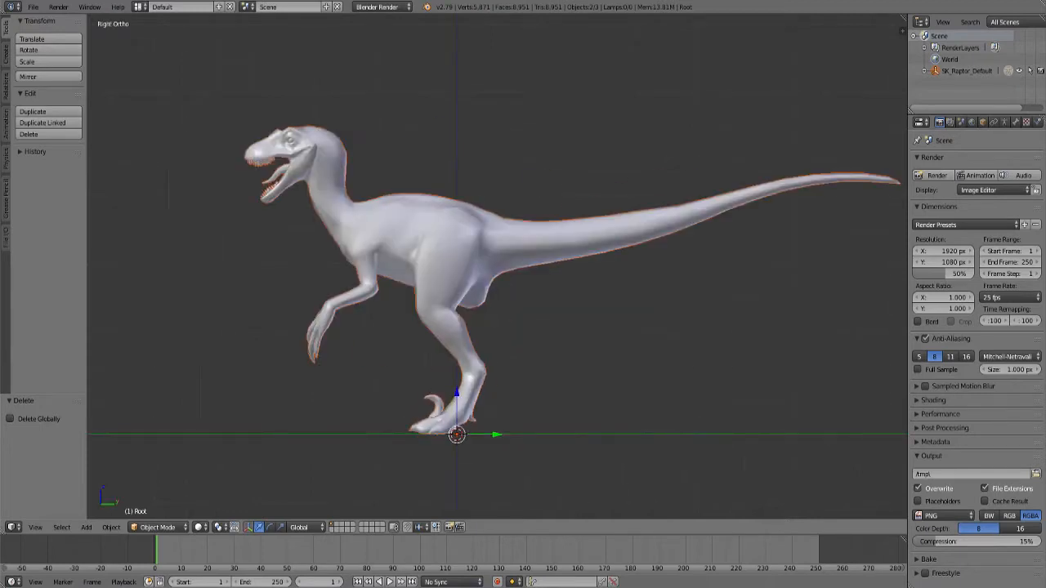
pyautogui.press('KP_7')
pyautogui.press('KP_1')
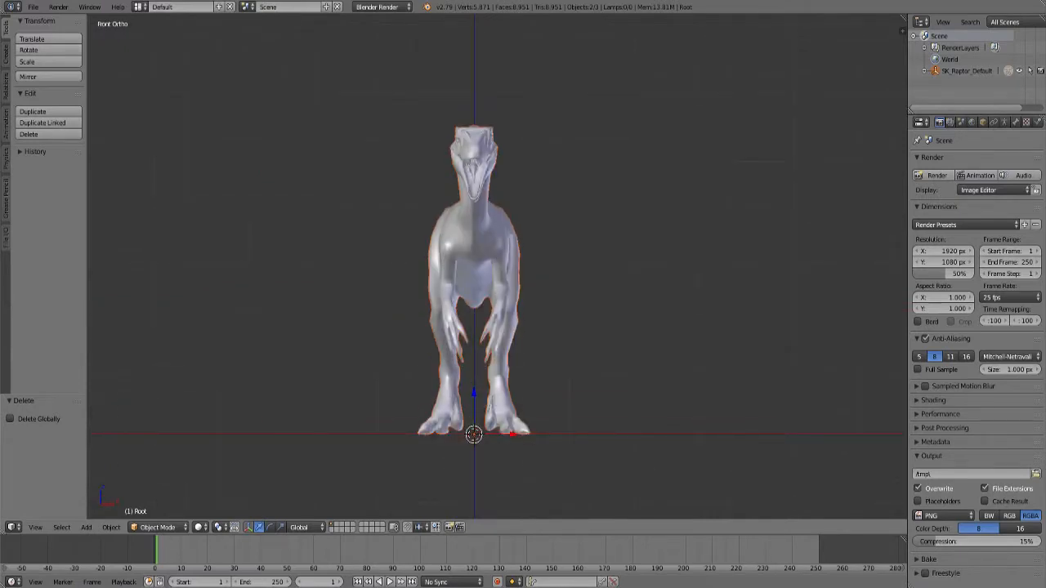
pyautogui.press('ctrl+KP_1')
pyautogui.press('ctrl+KP_3')
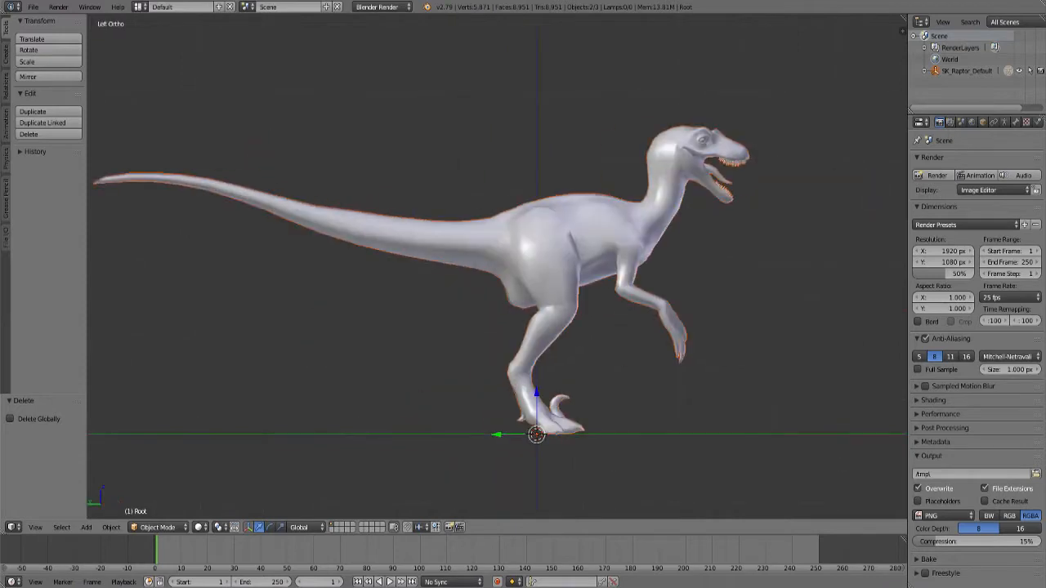
pyautogui.press('KP_7')
pyautogui.press('ctrl+KP_7')
pyautogui.press('KP_1')
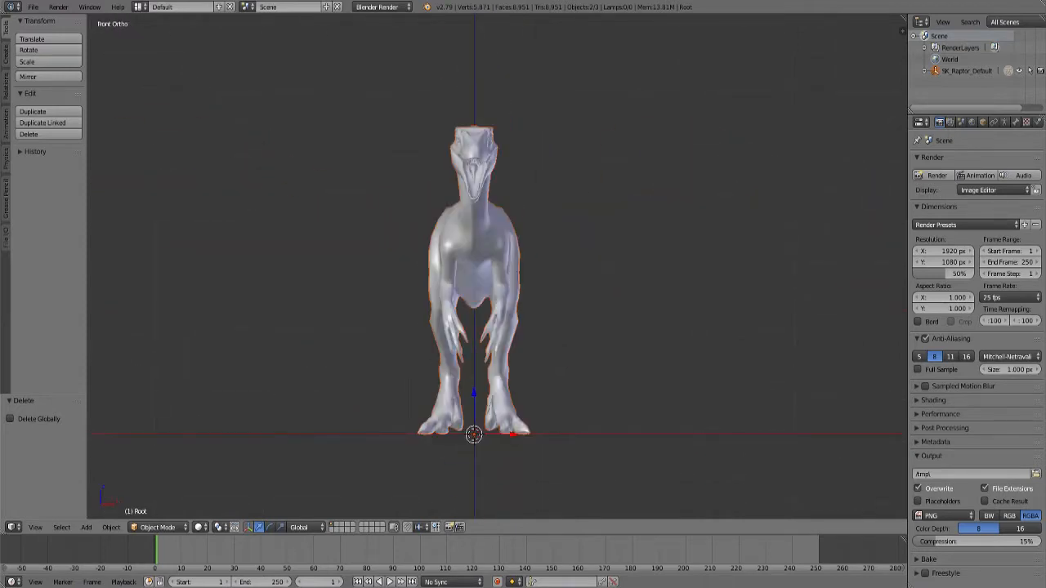
# Examine the raptor by rotating the view stepwise from the front to both sides, above and below.
pyautogui.press('KP_6')
pyautogui.press('KP_6')
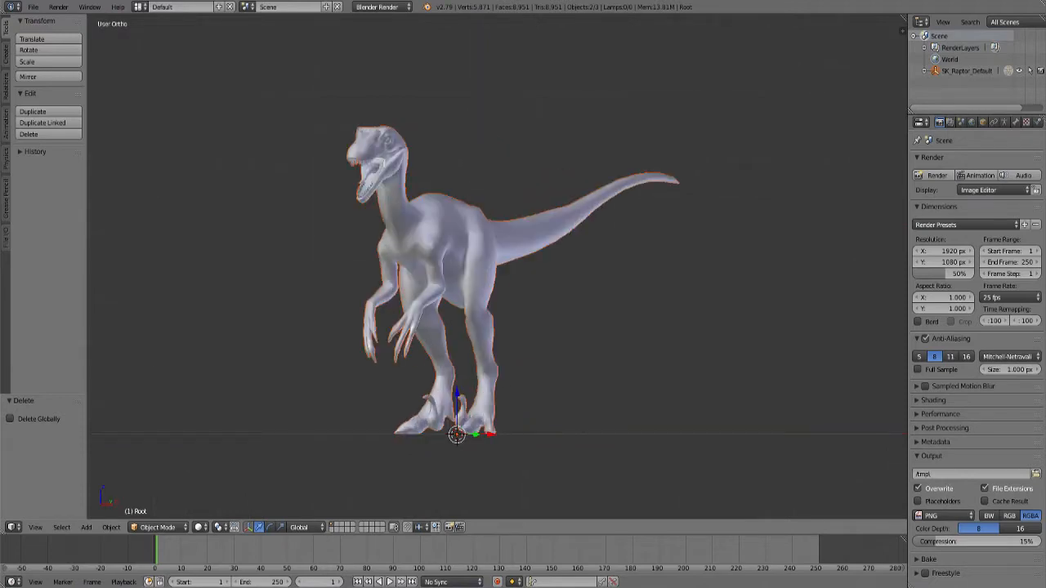
pyautogui.press('KP_4')
pyautogui.press('KP_4')
pyautogui.press('KP_6')
pyautogui.press('KP_6')
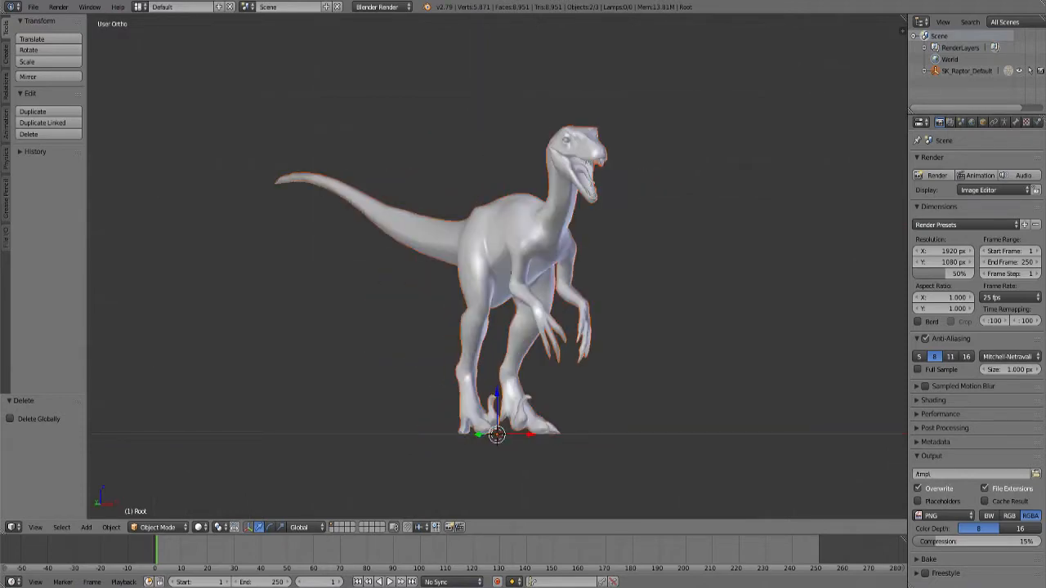
pyautogui.press('KP_4')
pyautogui.press('KP_4')
pyautogui.press('KP_8')
pyautogui.press('KP_8')
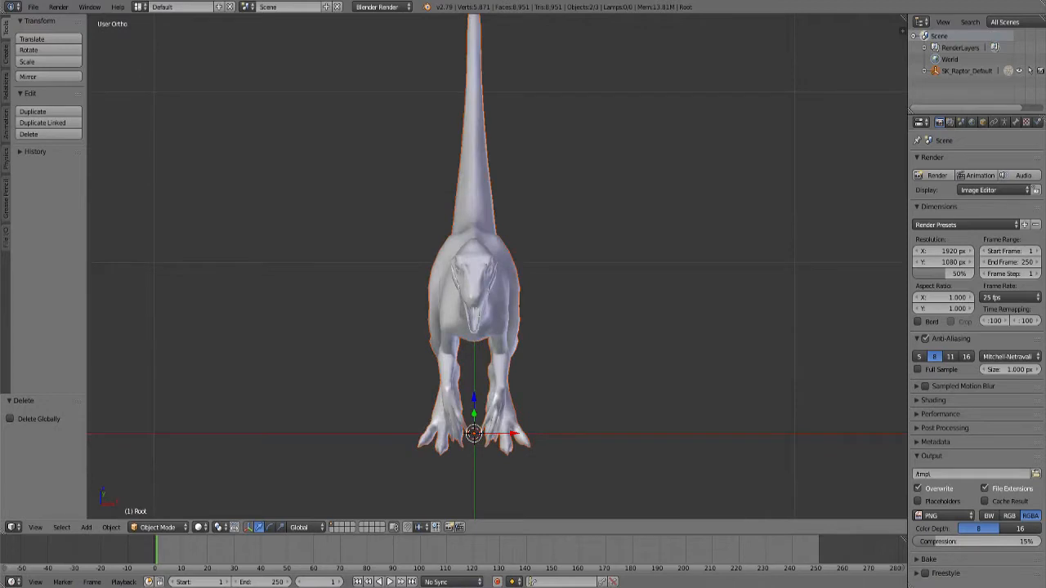
pyautogui.press('KP_2')
pyautogui.press('KP_2')
pyautogui.press('KP_2')
pyautogui.press('KP_2')
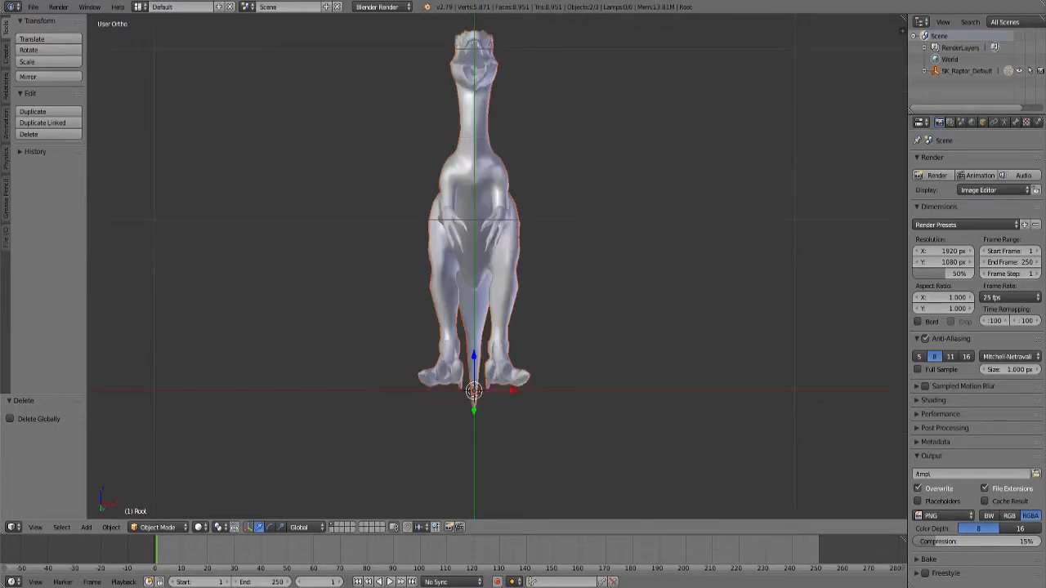
pyautogui.press('KP_8')
pyautogui.press('KP_8')
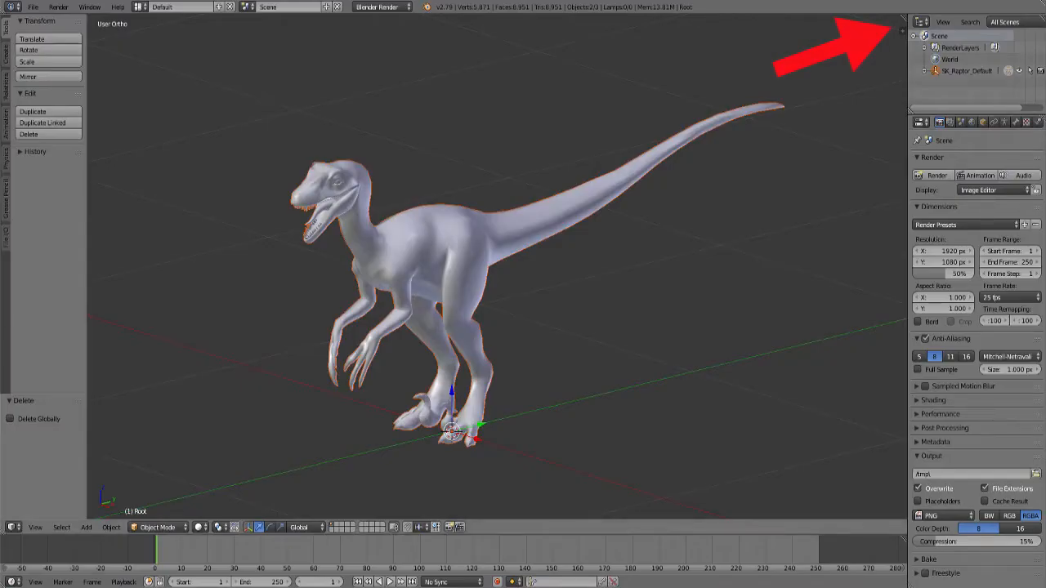
# Split the 3D view vertically into two areas and change the new one to the UV/Image Editor.
pyautogui.moveTo(903, 17); pyautogui.dragTo(539, 33)
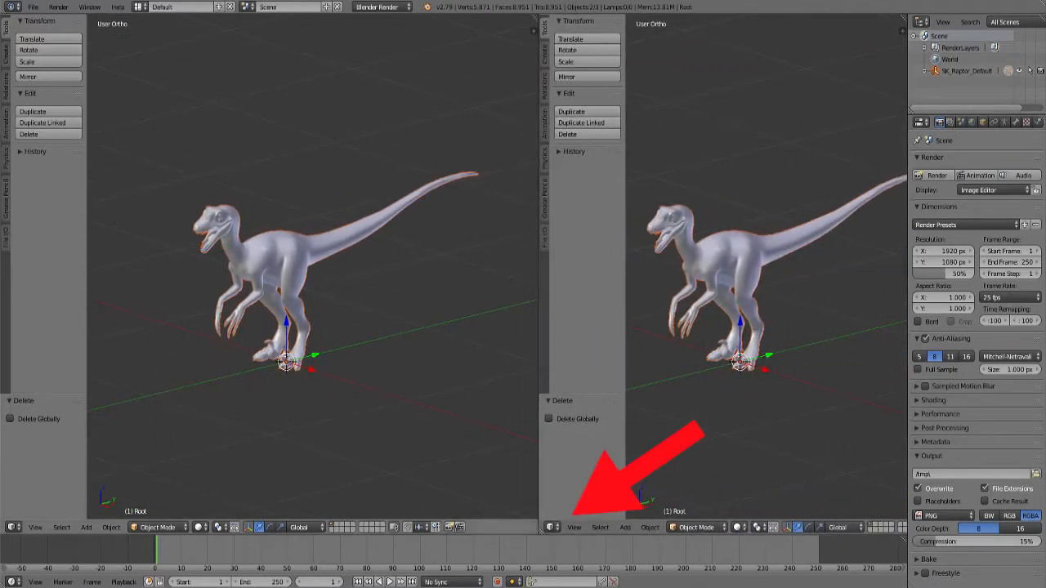
pyautogui.click(552, 527)
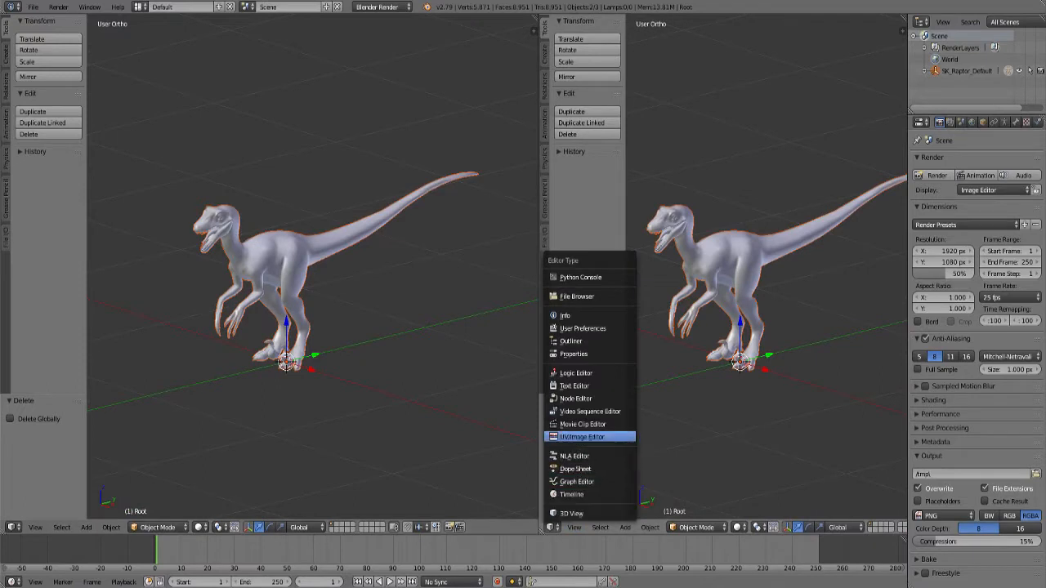
pyautogui.click(582, 437)
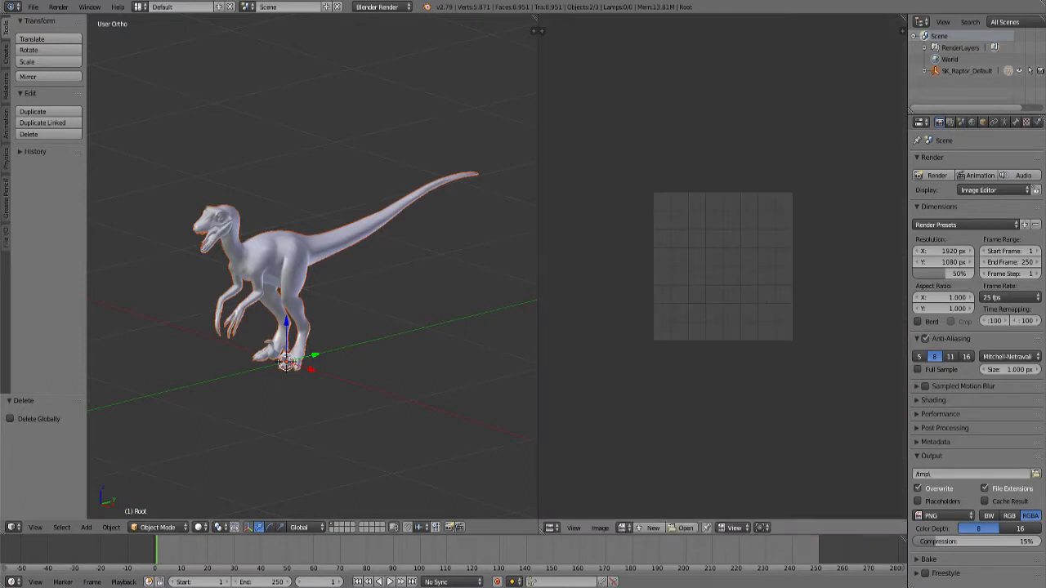
# Set up a new image named SealPointNovaTex with a width and height of 512 px.
pyautogui.click(653, 527)
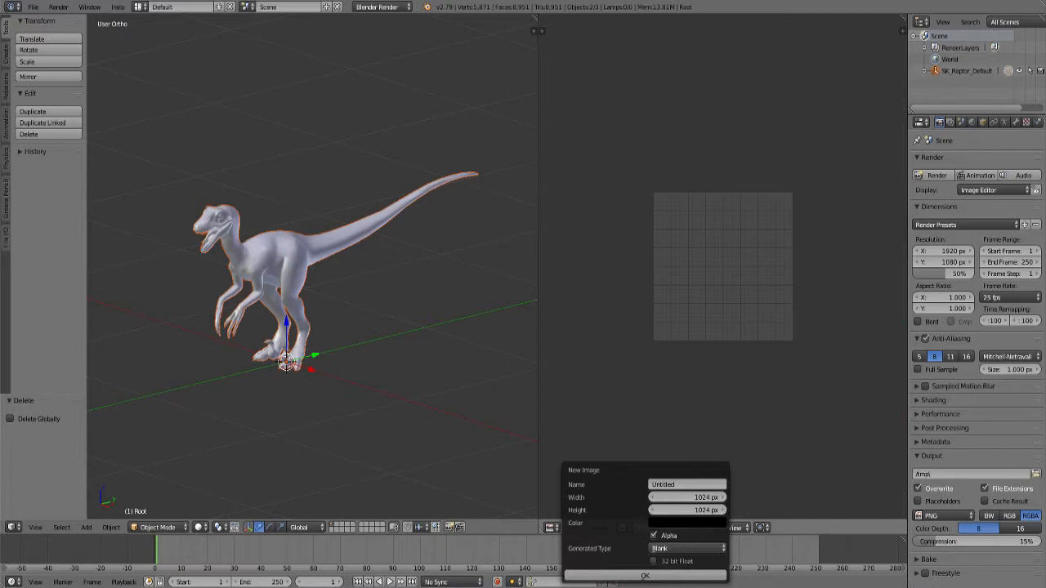
pyautogui.click(686, 497)
pyautogui.write('2')
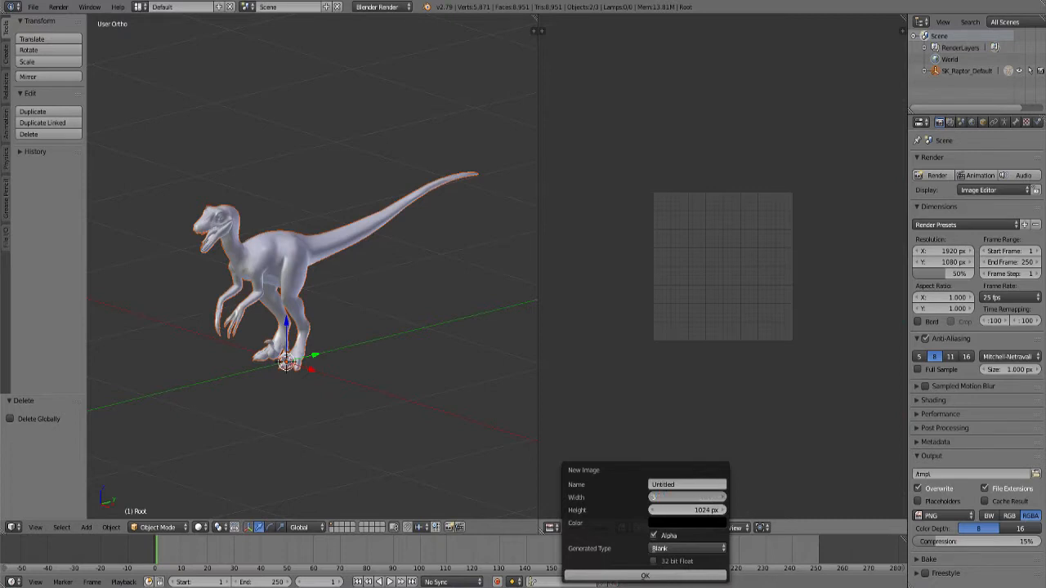
pyautogui.press('Tab')
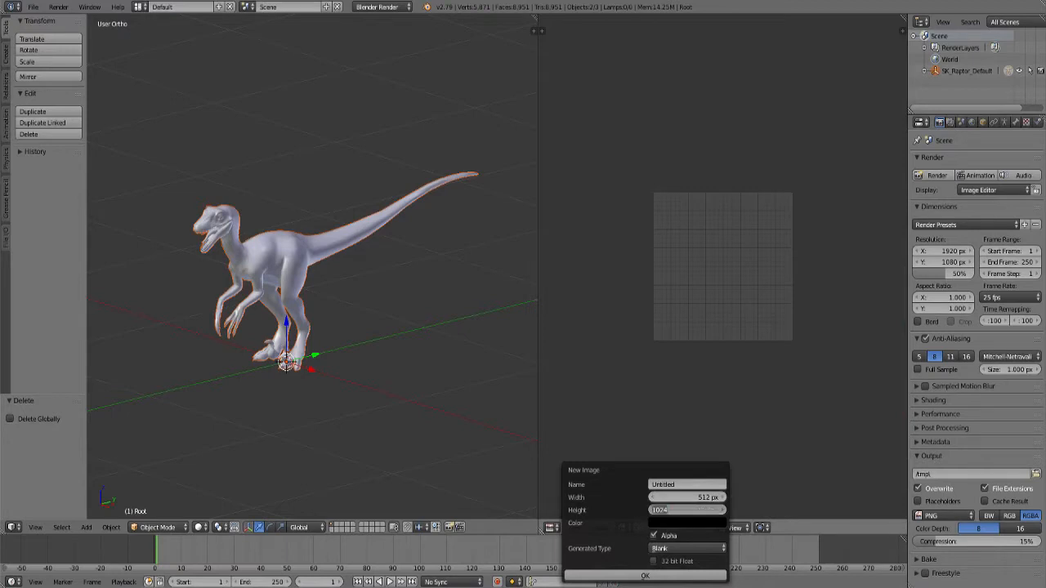
pyautogui.write('5')
pyautogui.press('Tab')
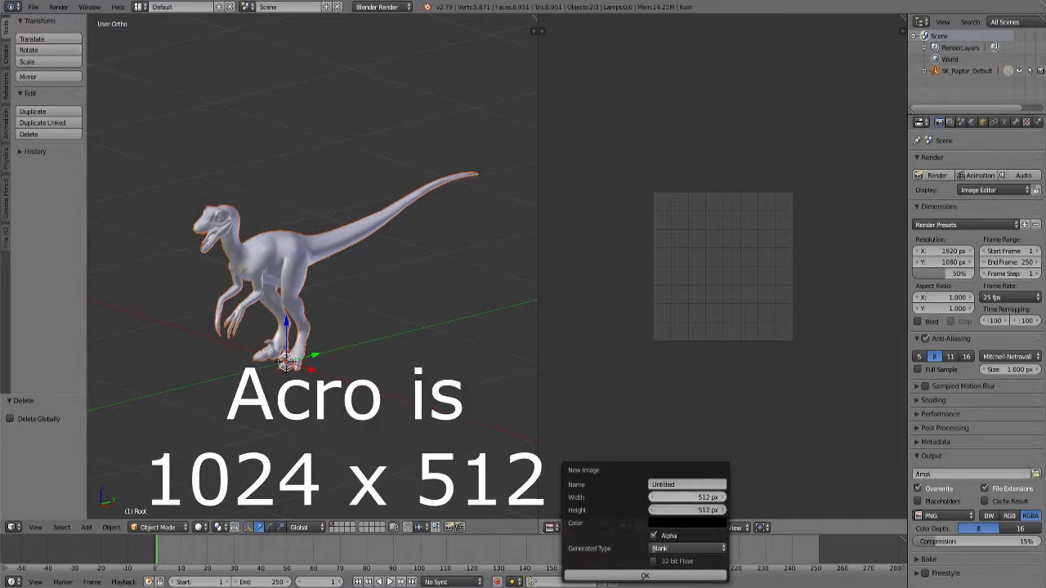
pyautogui.write('A')
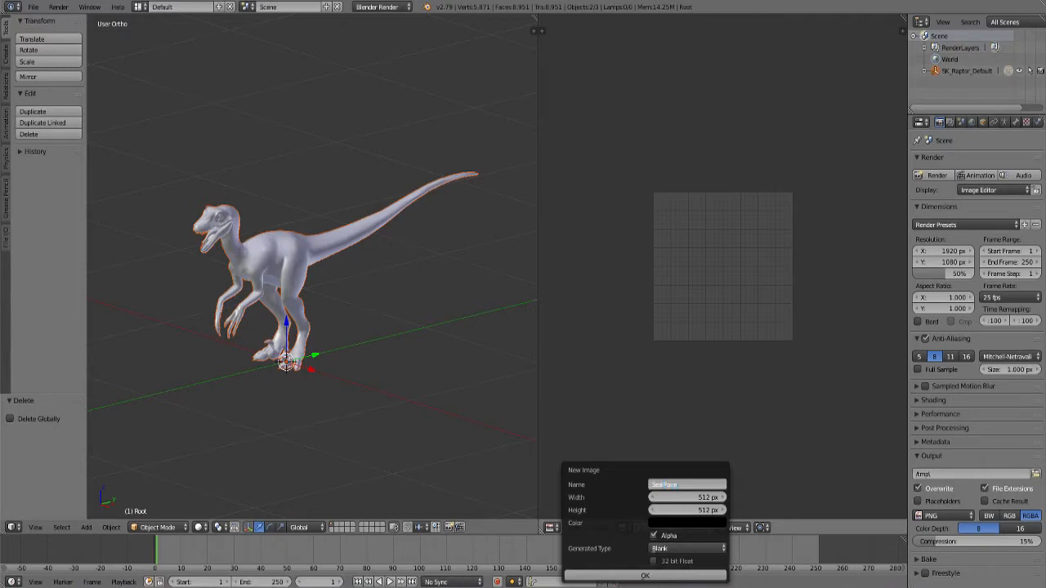
pyautogui.write('eaPointRayTex')
pyautogui.press('Return')
# Give the new image a light beige fill color, about R 0.82, G 0.76, B 0.63, and create it.
pyautogui.click(686, 523)
pyautogui.moveTo(742, 435)
pyautogui.mouseDown()
pyautogui.moveTo(742, 361)
pyautogui.moveTo(742, 390)
pyautogui.moveTo(742, 371)
pyautogui.mouseUp()
pyautogui.moveTo(695, 397); pyautogui.dragTo(688, 404)
pyautogui.moveTo(742, 373)
pyautogui.mouseDown()
pyautogui.moveTo(742, 389)
pyautogui.moveTo(742, 369)
pyautogui.mouseUp()
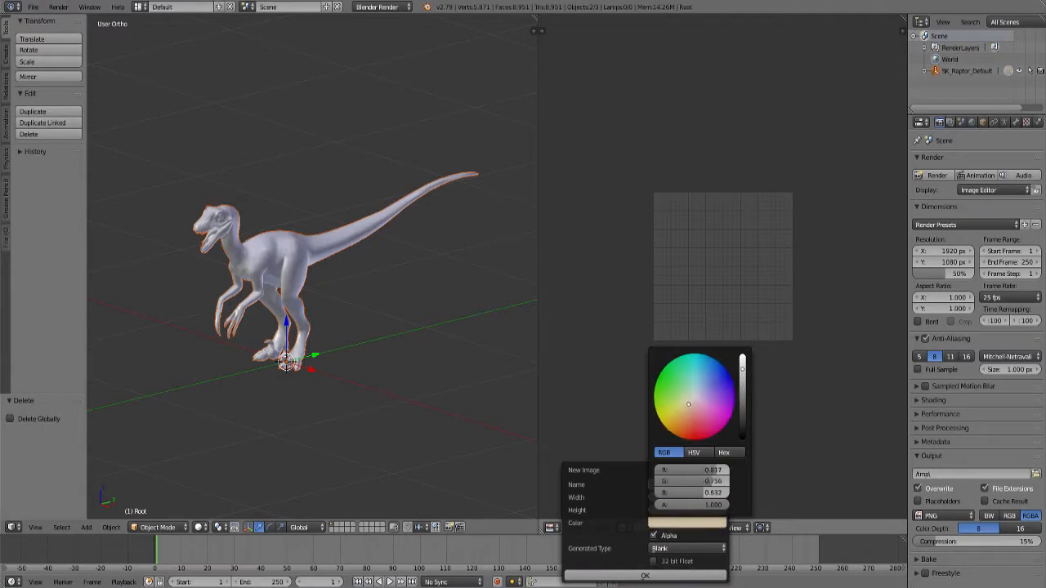
pyautogui.click(645, 576)
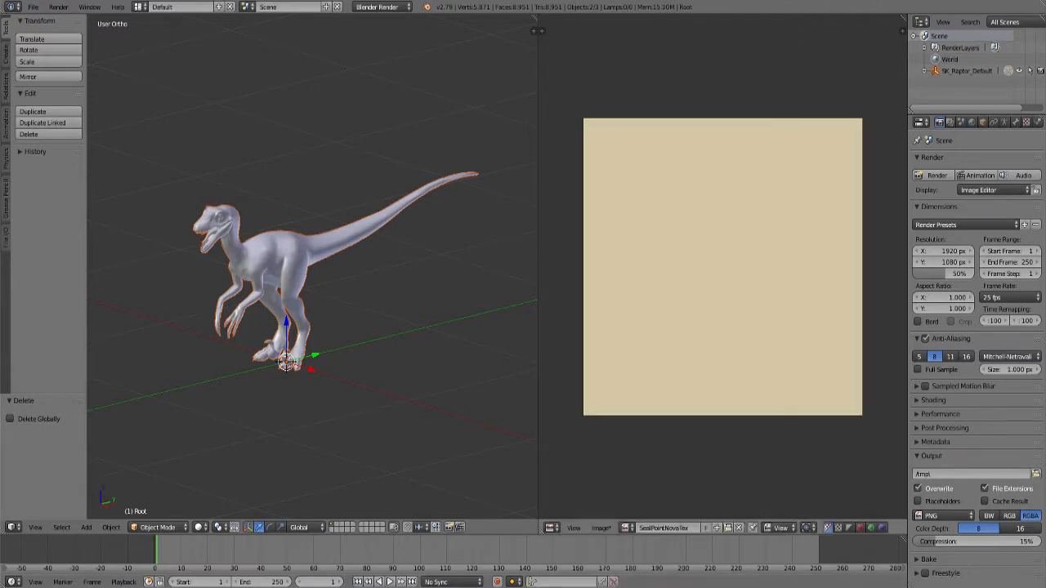
# Put the raptor mesh in Edit Mode and assign the SealPointNovaTex image to its UV layout.
pyautogui.scroll(-1, 722, 266)
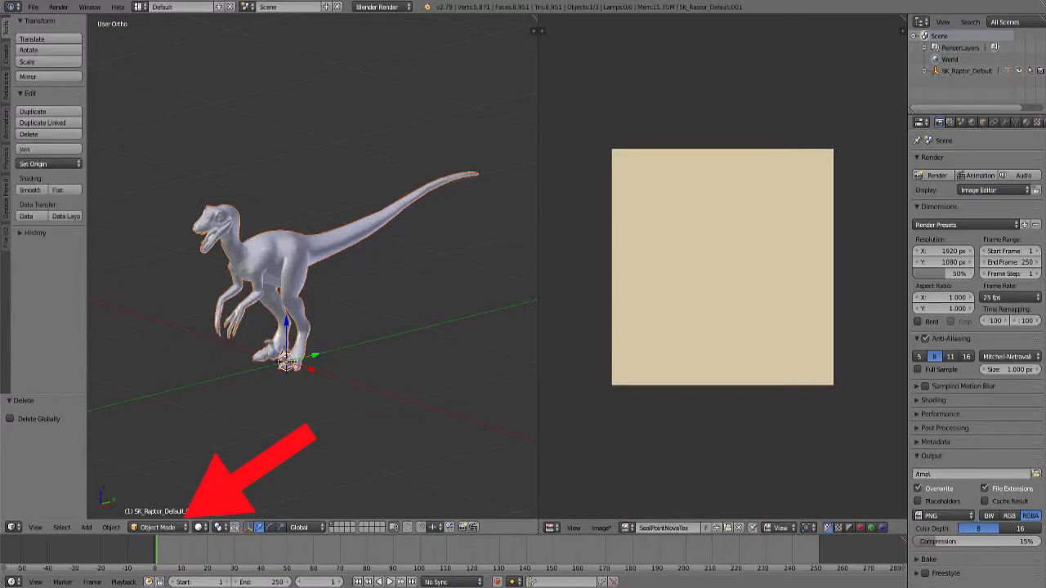
pyautogui.click(157, 527)
pyautogui.click(160, 498)
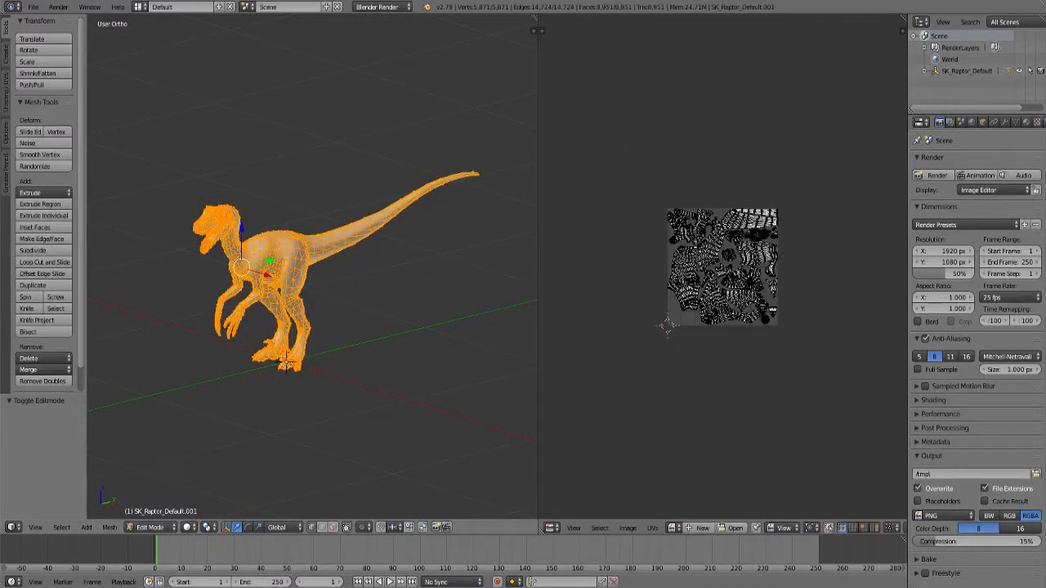
pyautogui.scroll(3, 722, 268)
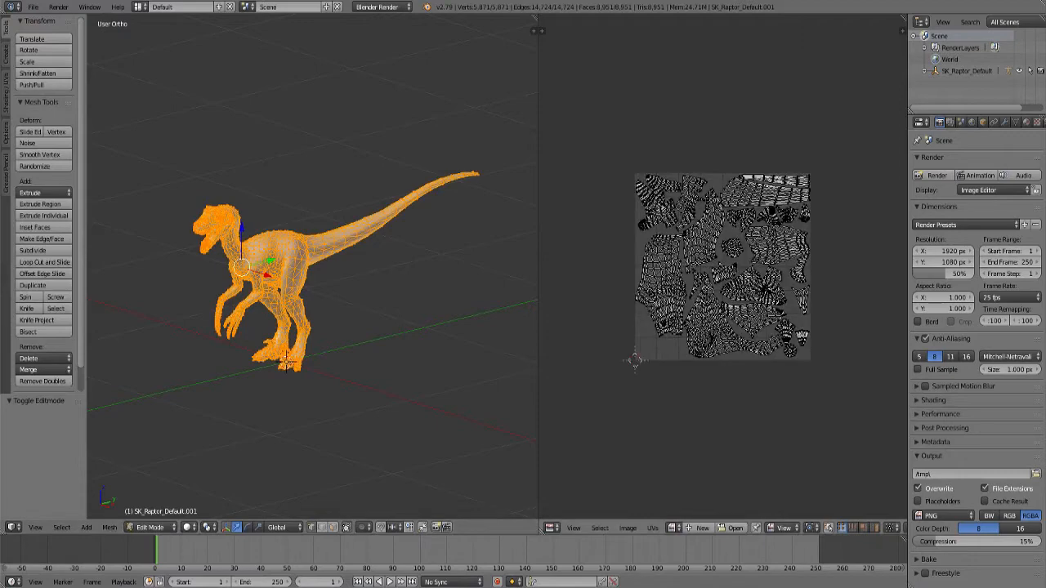
pyautogui.scroll(1, 722, 267)
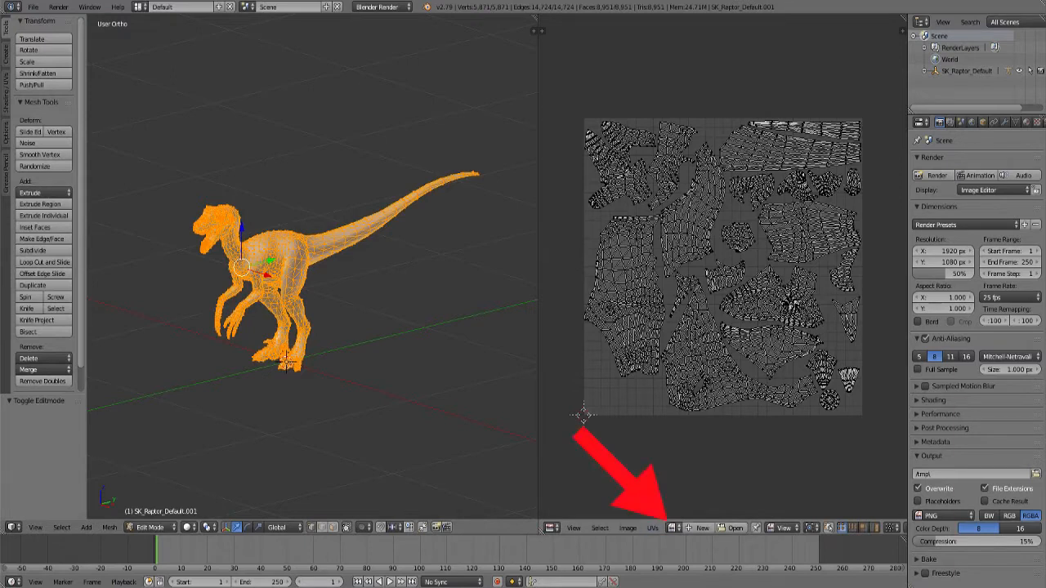
pyautogui.click(672, 526)
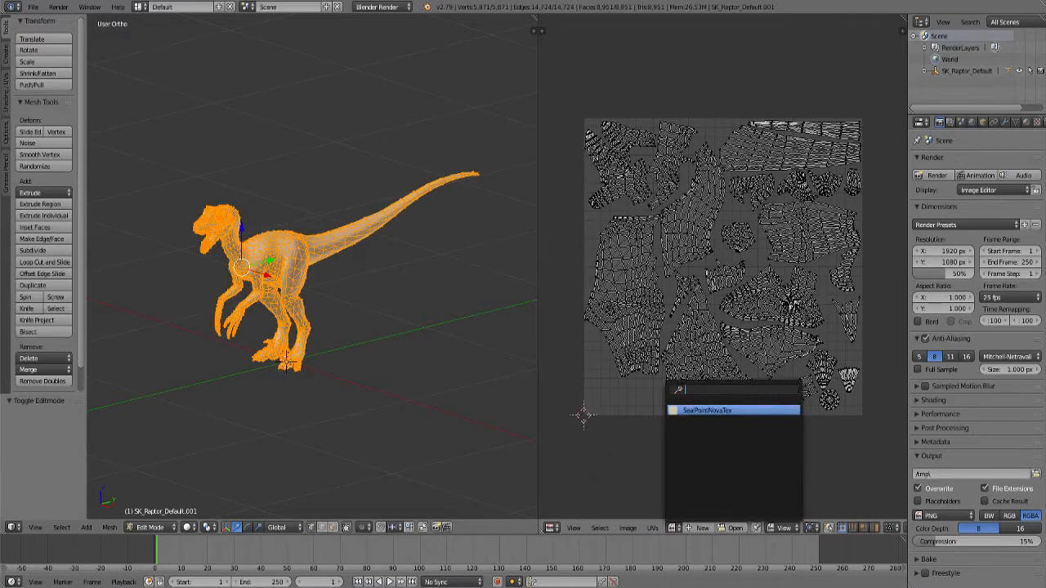
pyautogui.click(707, 410)
pyautogui.scroll(-3, 722, 266)
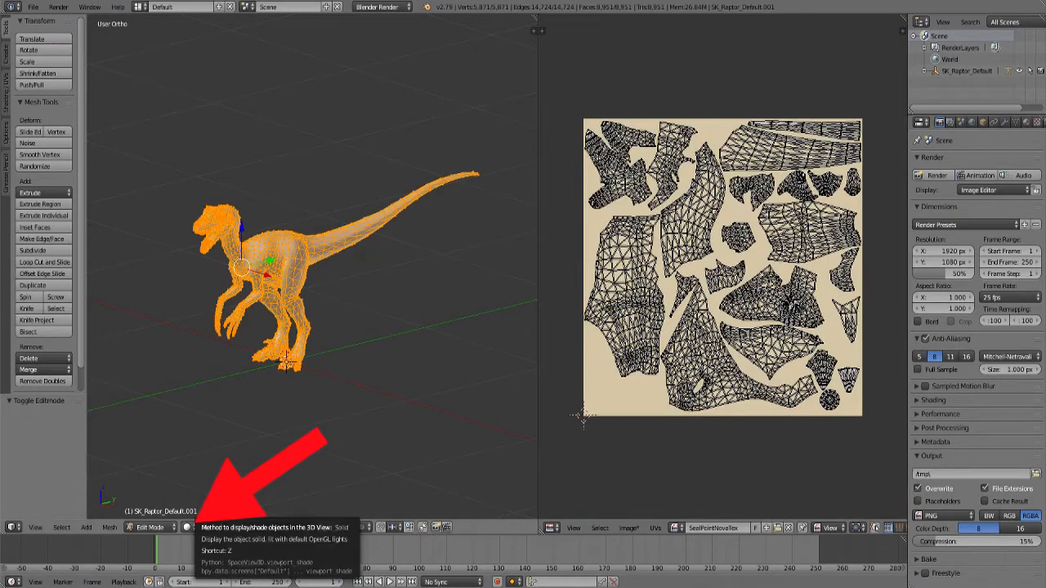
# Set the viewport shading to Texture and return the raptor to Object Mode to check the beige texture.
pyautogui.click(188, 527)
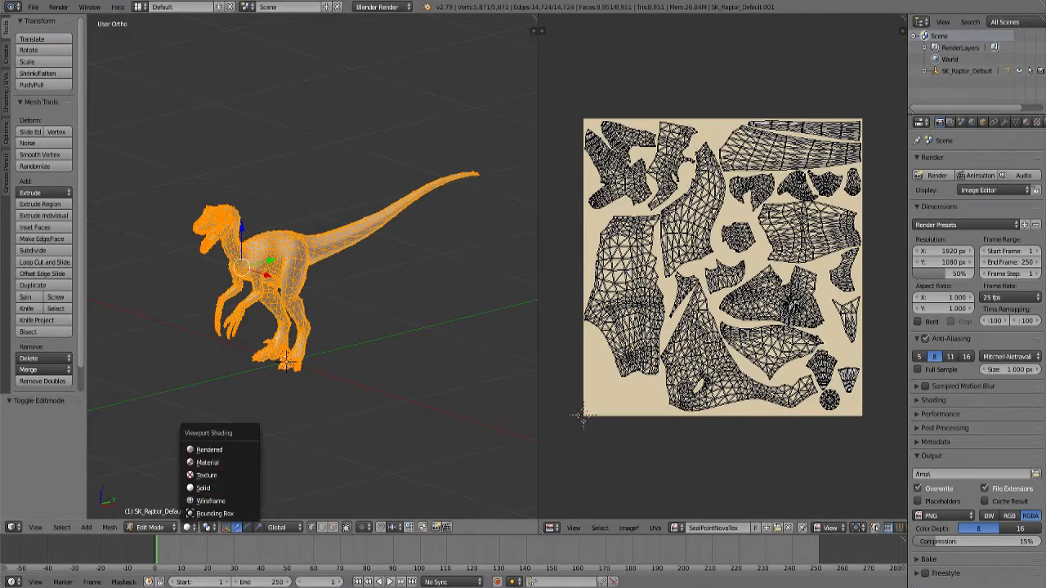
pyautogui.click(205, 475)
pyautogui.scroll(1, 310, 269)
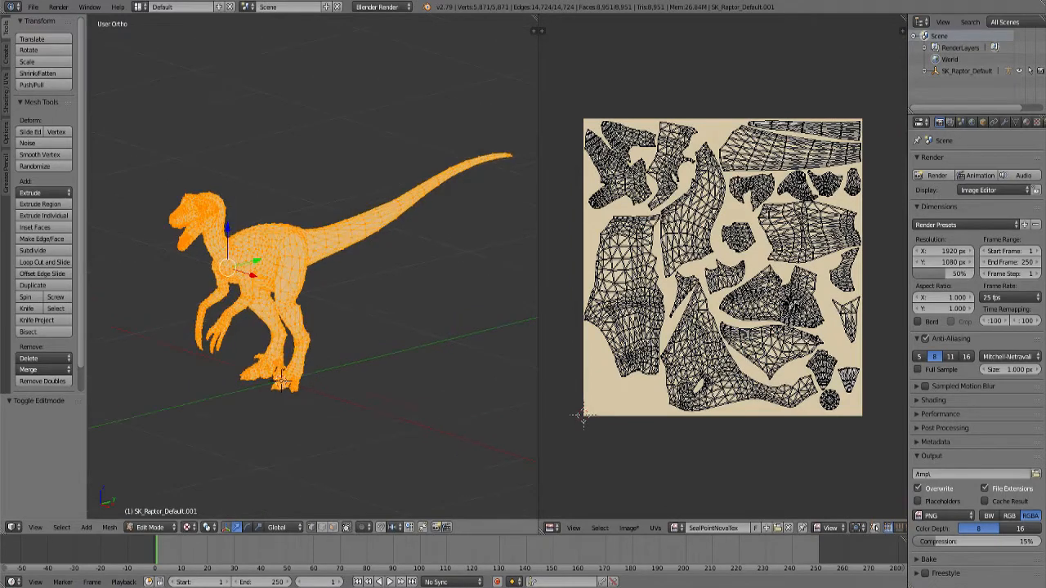
pyautogui.press('Tab')
pyautogui.scroll(1, 313, 269)
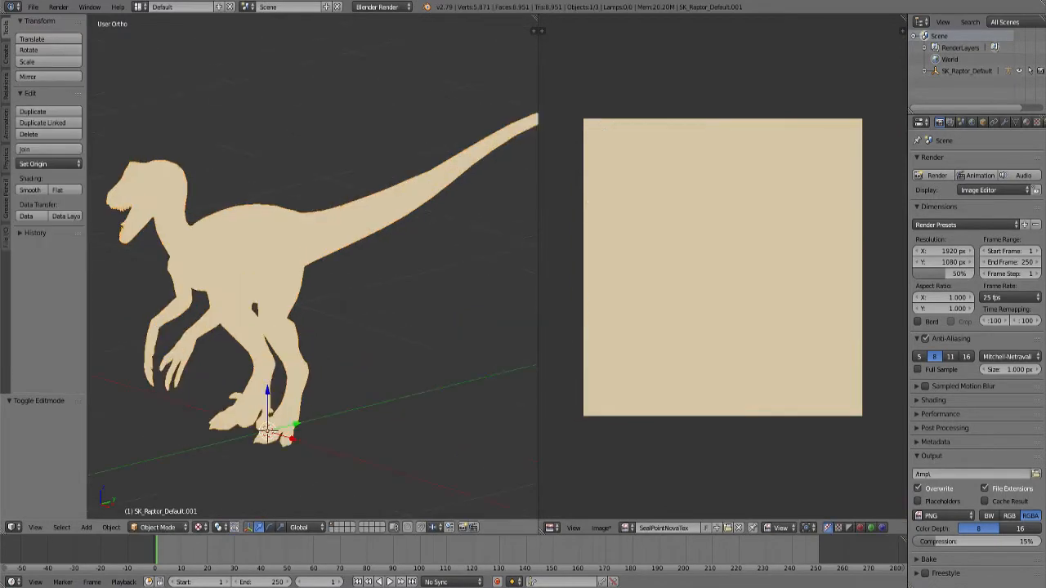
pyautogui.scroll(-2, 313, 270)
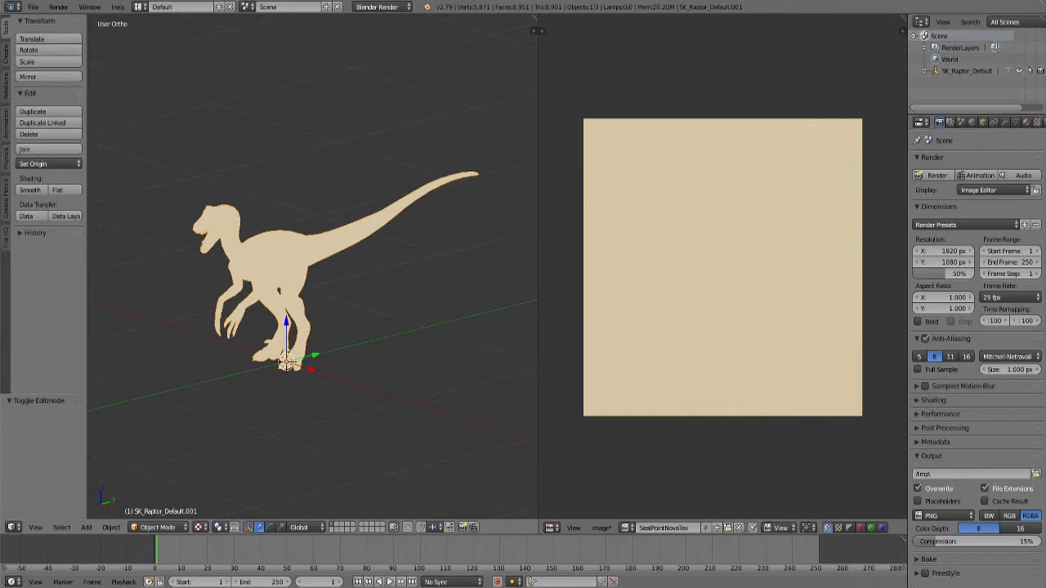
# Add a new texture to the raptor's material and use SealPointNovaTex as its image.
pyautogui.click(1037, 122)
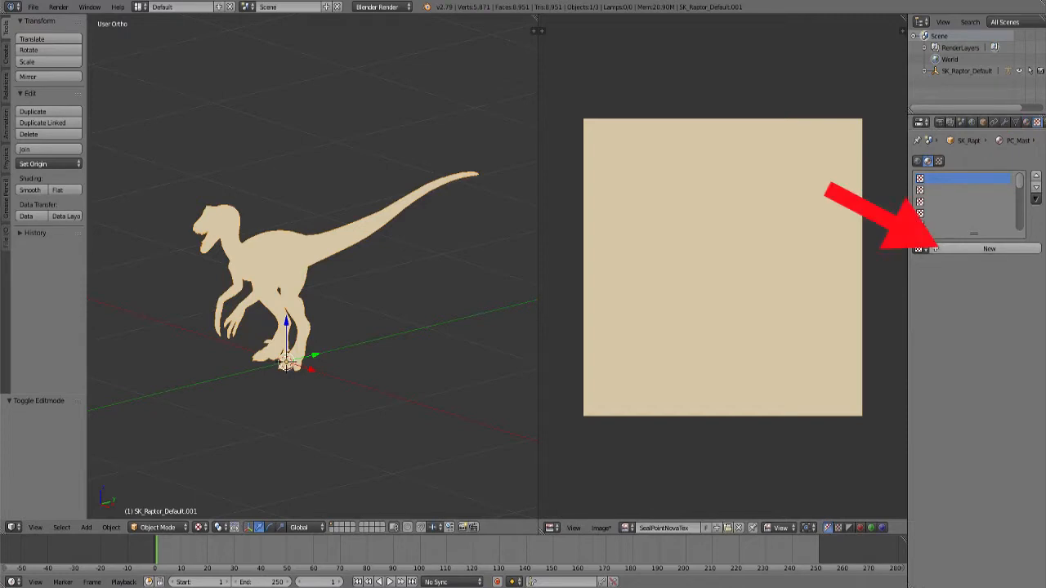
pyautogui.click(989, 248)
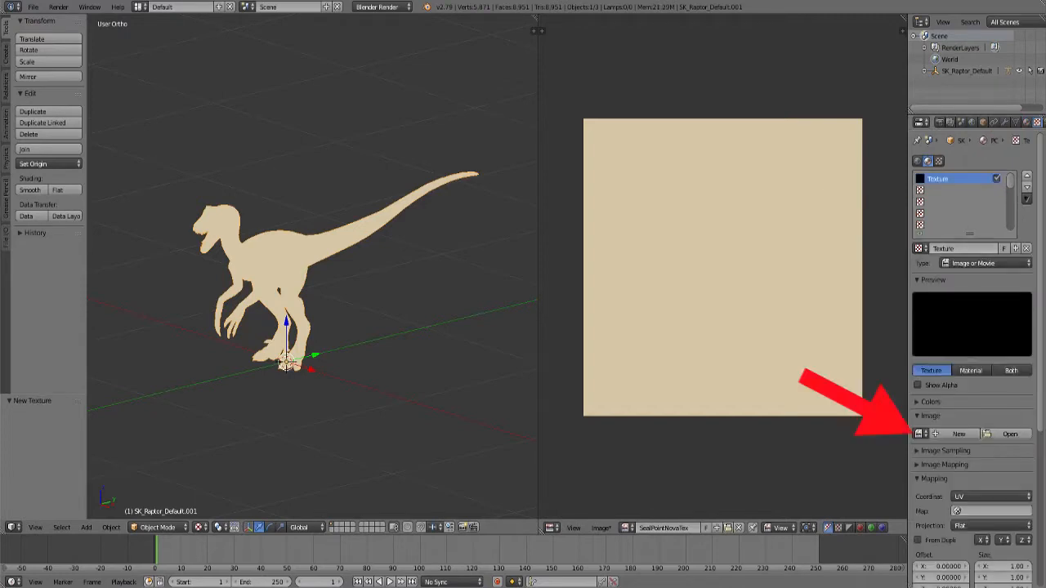
pyautogui.click(920, 434)
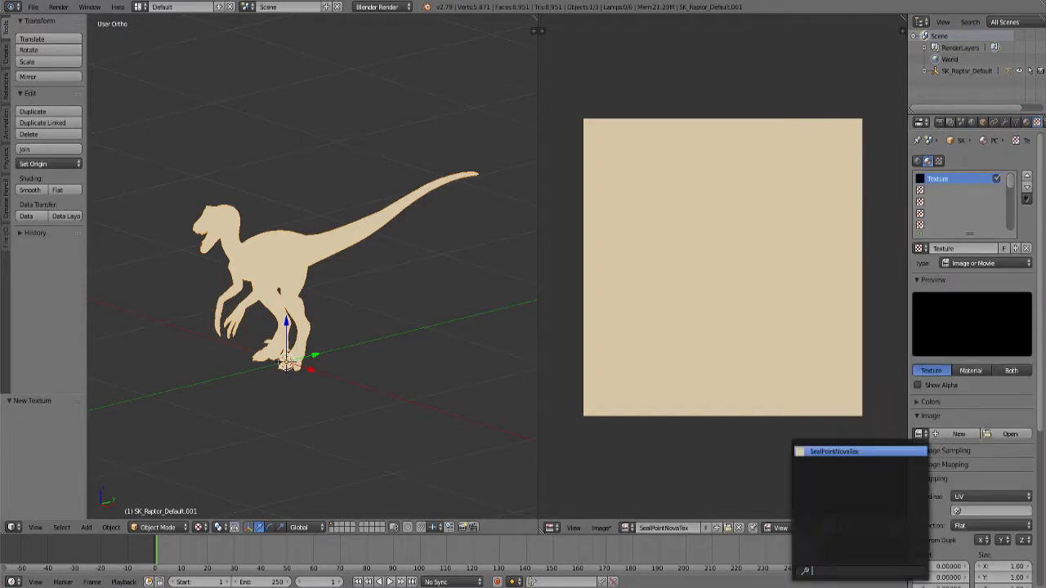
pyautogui.click(833, 451)
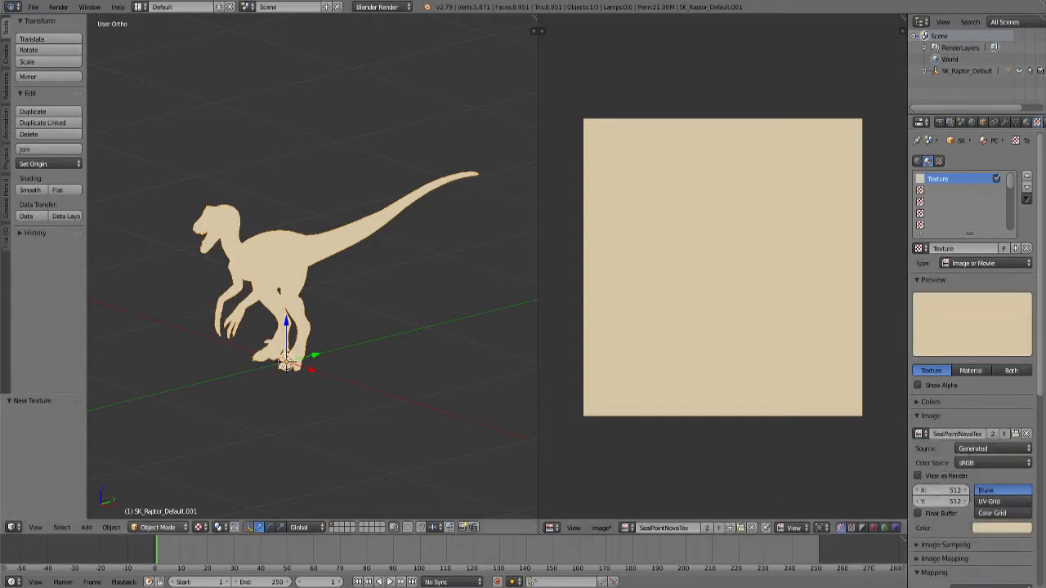
# Set the viewport shading to Solid and put the raptor in Texture Paint mode.
pyautogui.click(199, 527)
pyautogui.click(225, 484)
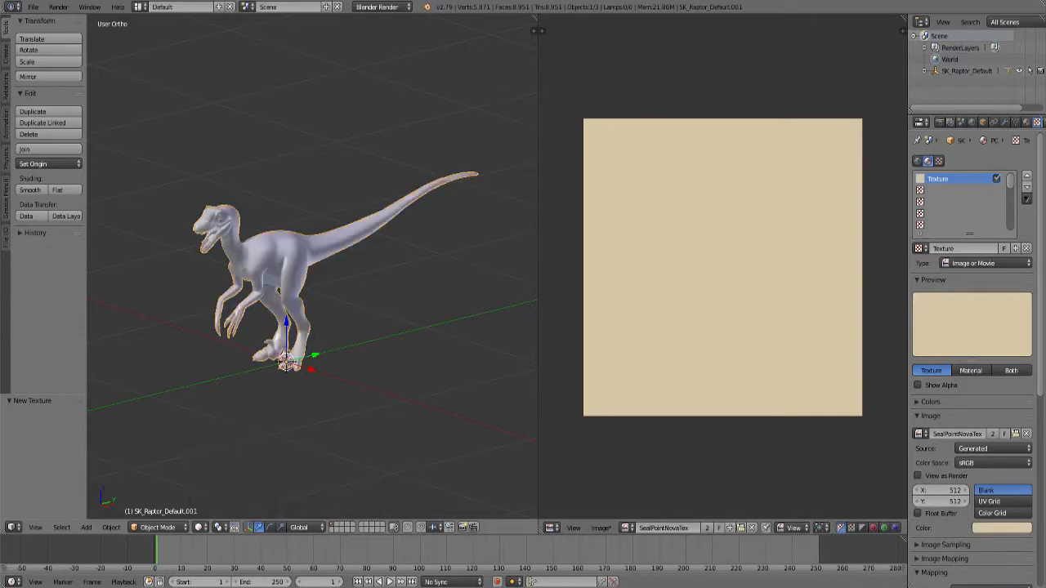
pyautogui.scroll(2, 319, 277)
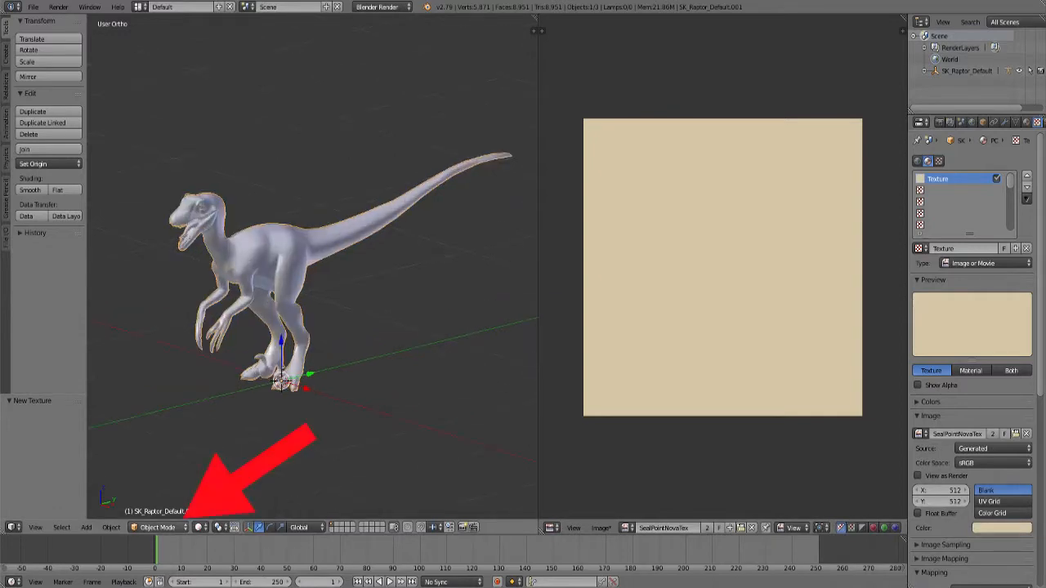
pyautogui.click(158, 527)
pyautogui.click(160, 449)
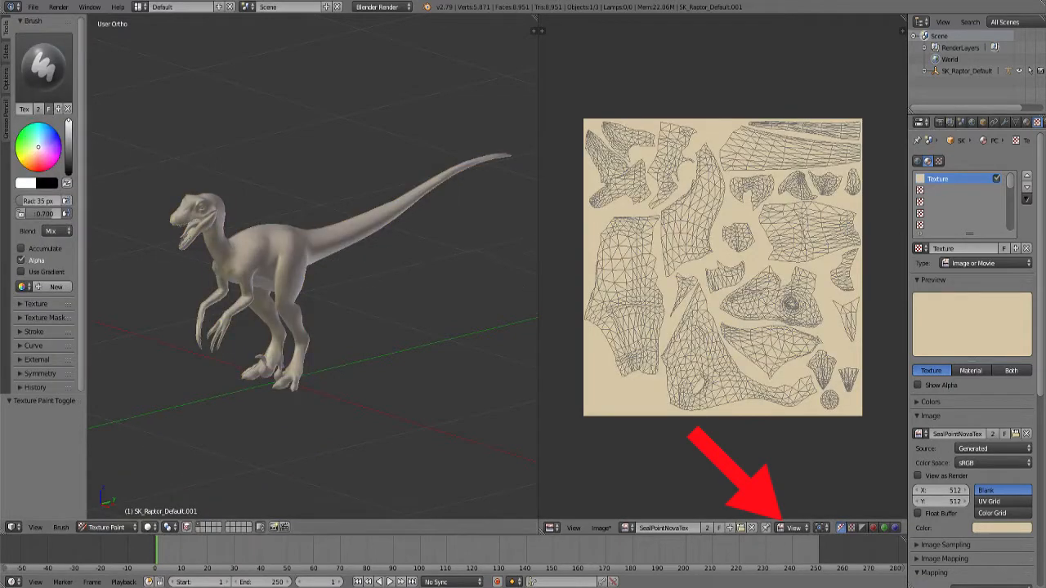
# Set the image editor to Paint mode and widen the 3D view area beside it.
pyautogui.click(792, 527)
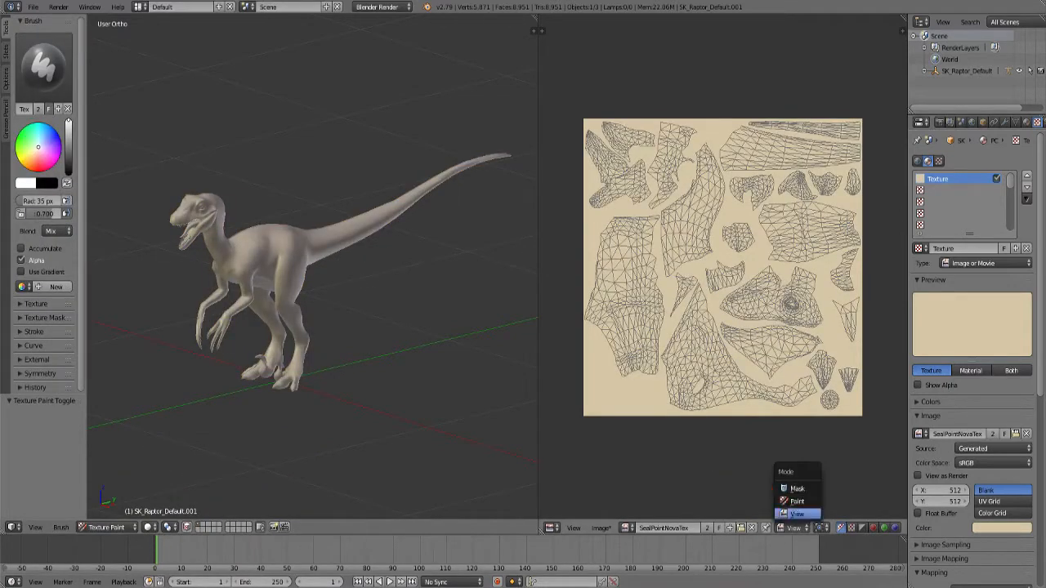
pyautogui.click(796, 501)
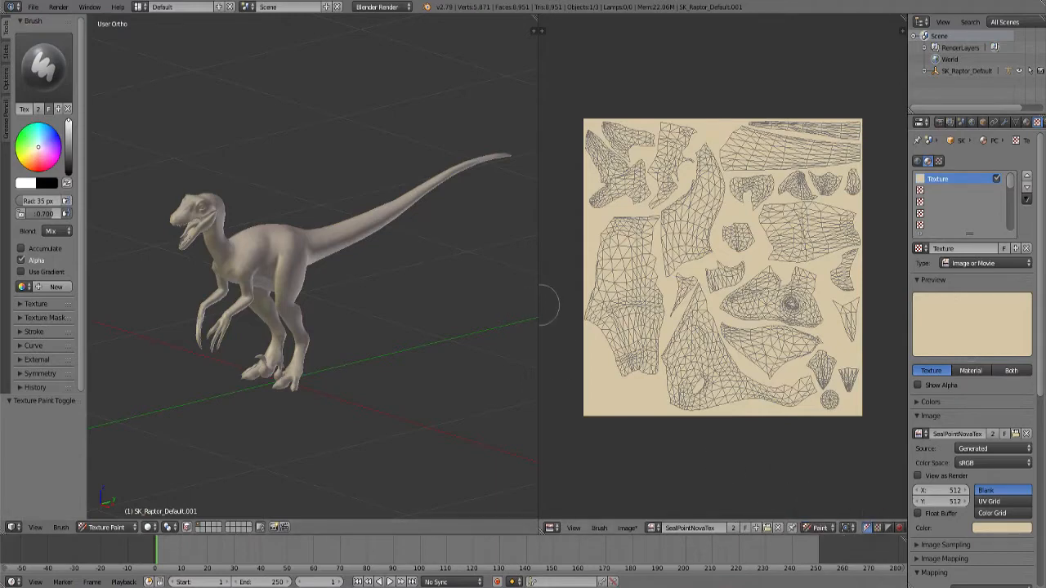
pyautogui.moveTo(538, 306); pyautogui.dragTo(640, 307)
pyautogui.moveTo(437, 320)
pyautogui.mouseDown(button='middle')
pyautogui.moveTo(472, 366)
pyautogui.moveTo(422, 306)
pyautogui.moveTo(430, 310)
pyautogui.mouseUp(button='middle')
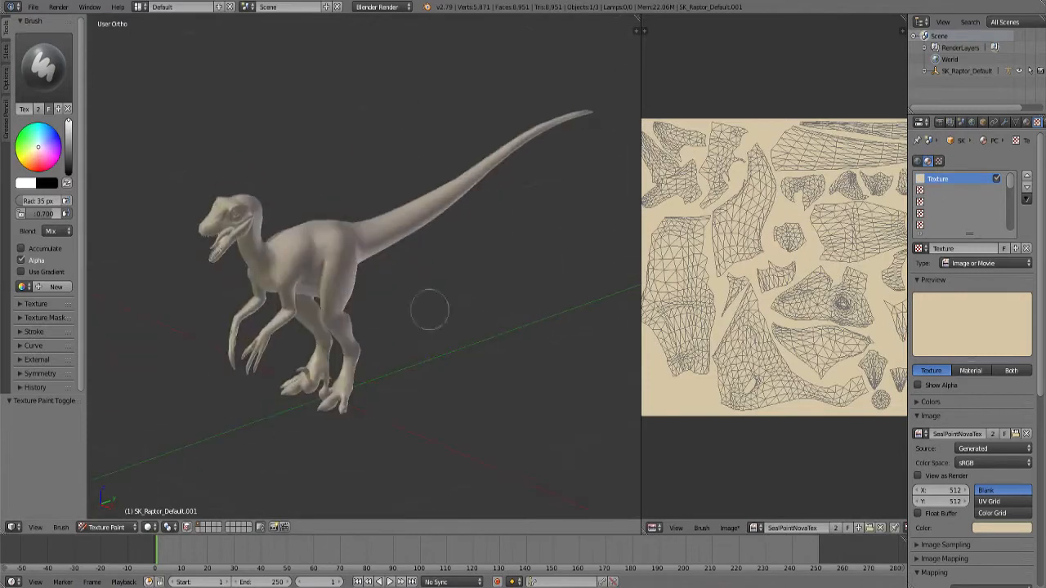
# Sample the texture's beige as the secondary brush color and set the primary color to brown, about R 0.40, G 0.30, B 0.16.
pyautogui.click(25, 183)
pyautogui.click(107, 143)
pyautogui.click(678, 212)
pyautogui.press('x')
pyautogui.click(25, 183)
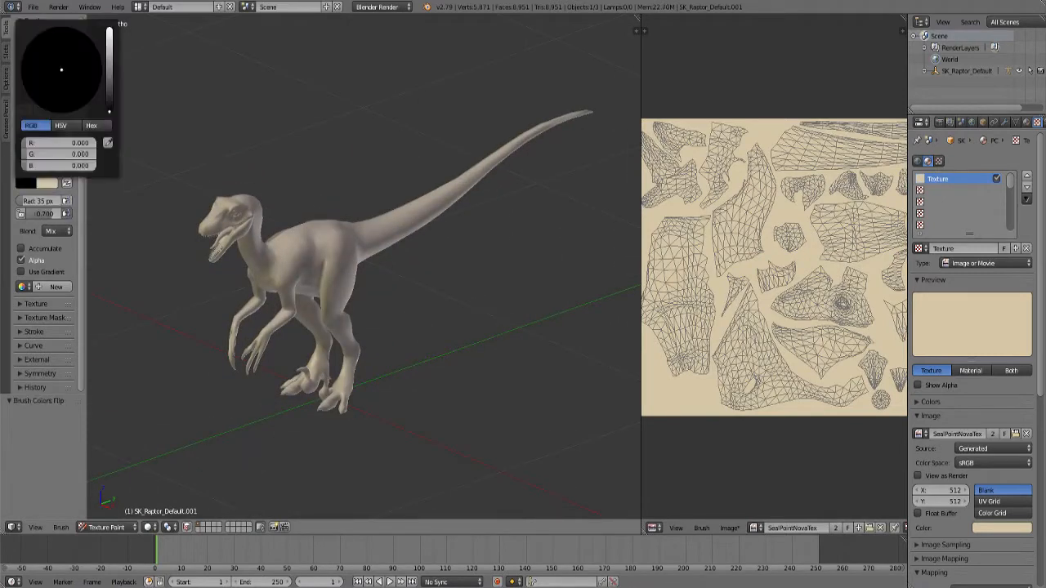
pyautogui.press('s')
pyautogui.click(26, 183)
pyautogui.click(48, 91)
pyautogui.click(110, 78)
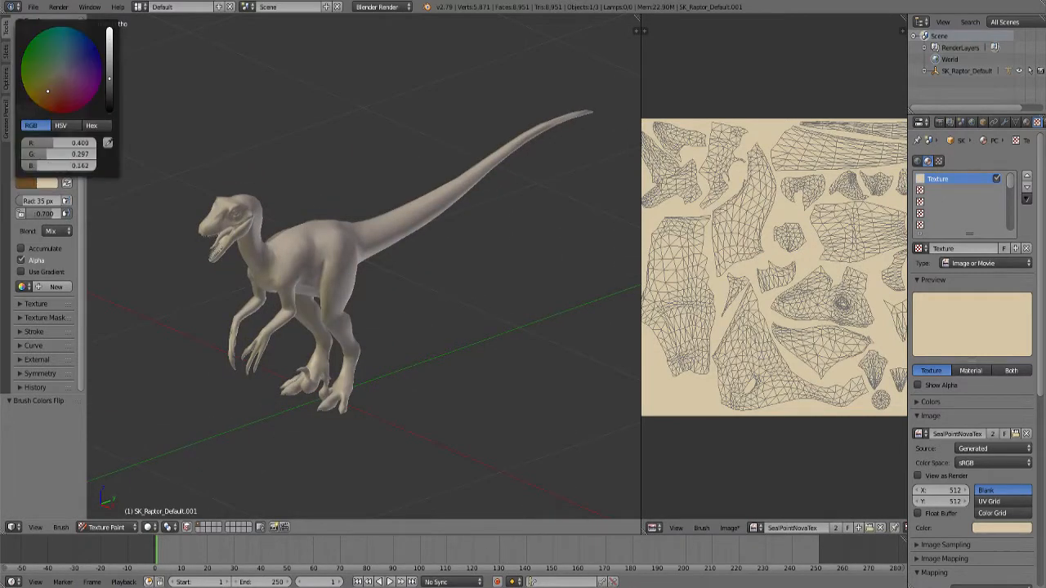
# Set the brush strength to 1.000 and paint the raptor's snout and forehead brown from the front.
pyautogui.moveTo(163, 275); pyautogui.dragTo(172, 305, button='middle')
pyautogui.scroll(-2, 172, 306)
pyautogui.scroll(5, 422, 313)
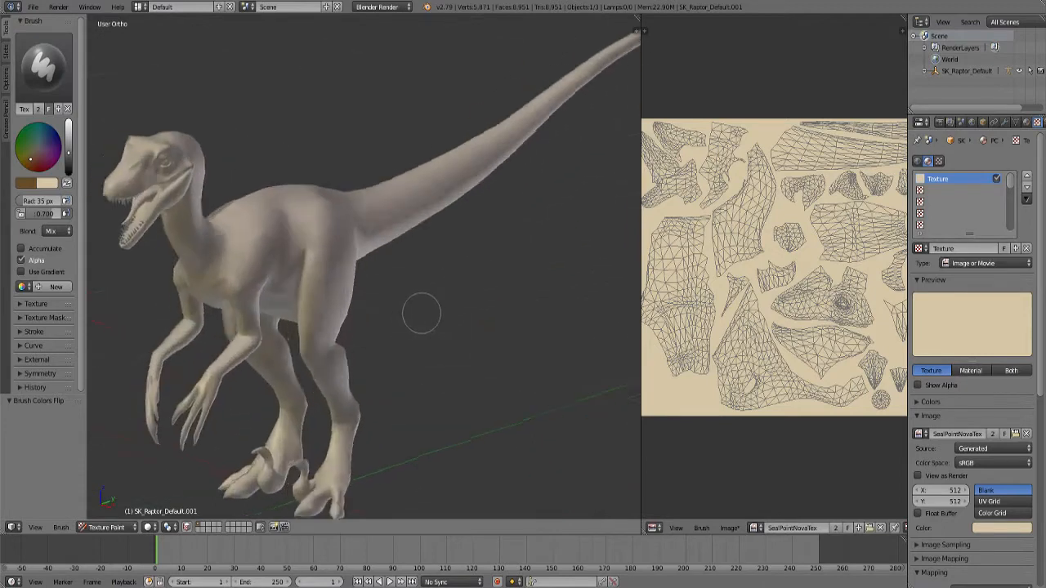
pyautogui.keyDown('shift'); pyautogui.moveTo(91, 314); pyautogui.dragTo(304, 346, button='middle'); pyautogui.keyUp('shift')
pyautogui.scroll(1, 304, 346)
pyautogui.keyDown('shift'); pyautogui.moveTo(227, 278); pyautogui.dragTo(294, 282, button='middle'); pyautogui.keyUp('shift')
pyautogui.scroll(2, 250, 313)
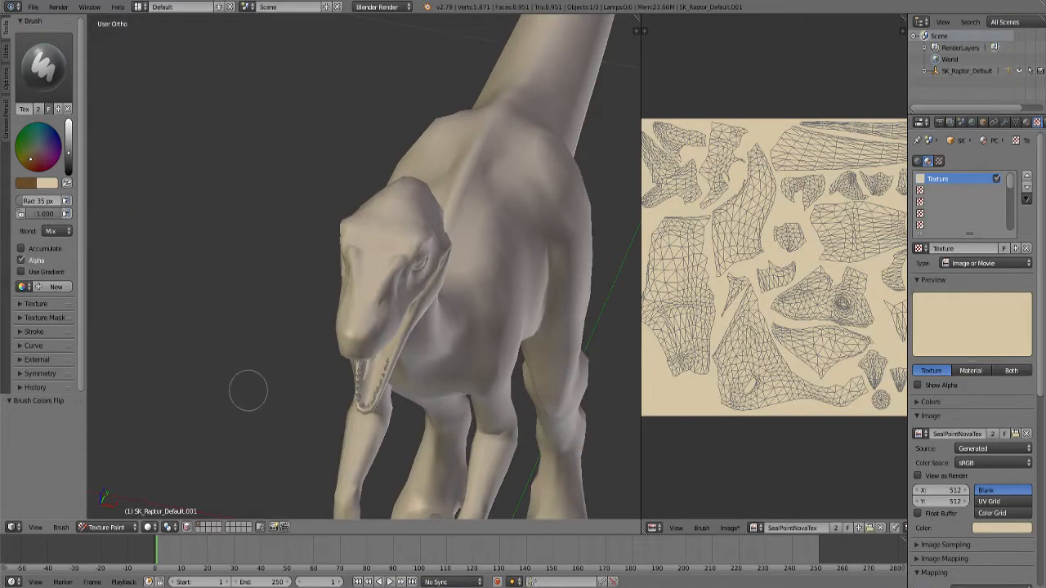
pyautogui.moveTo(249, 390); pyautogui.dragTo(278, 276, button='middle')
pyautogui.scroll(3, 274, 283)
pyautogui.moveTo(234, 317); pyautogui.dragTo(239, 266, button='middle')
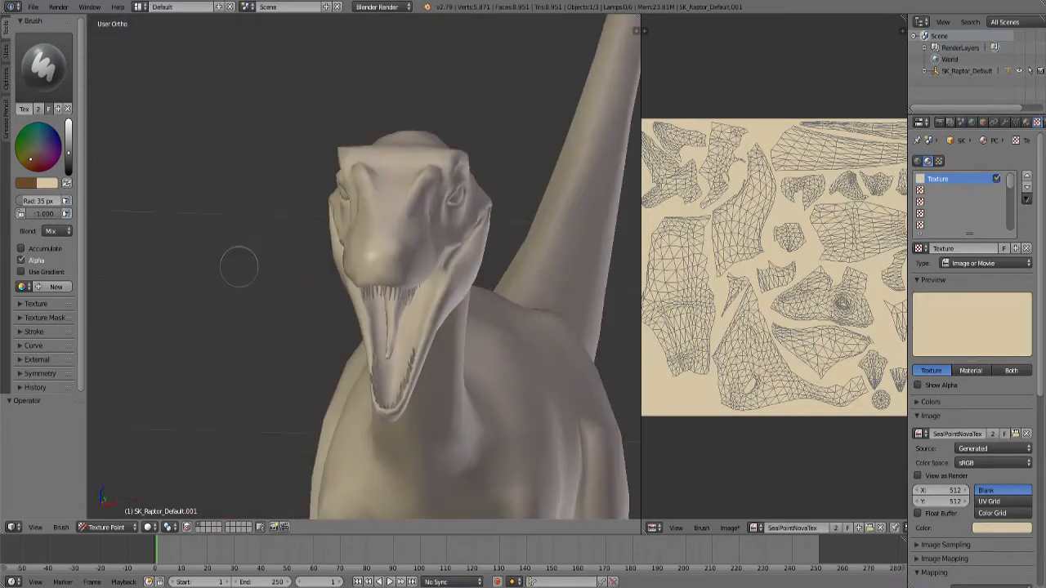
pyautogui.moveTo(383, 241)
pyautogui.mouseDown()
pyautogui.moveTo(392, 176)
pyautogui.moveTo(396, 222)
pyautogui.moveTo(363, 249)
pyautogui.moveTo(396, 259)
pyautogui.moveTo(388, 267)
pyautogui.moveTo(426, 259)
pyautogui.moveTo(427, 168)
pyautogui.moveTo(412, 243)
pyautogui.mouseUp()
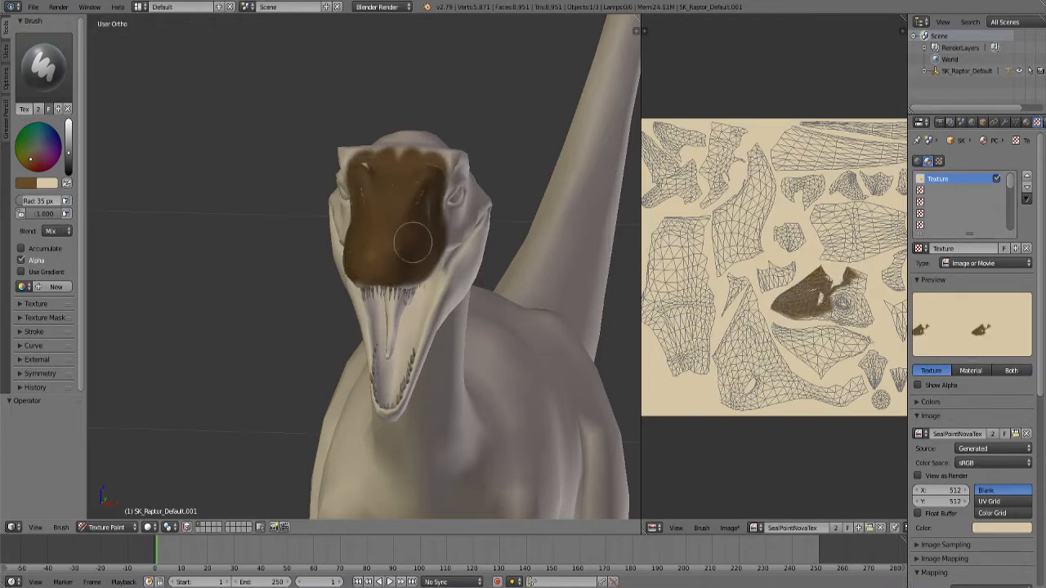
# Paint the side of the raptor's head around the eye, the crown and the back of the skull brown.
pyautogui.moveTo(310, 344)
pyautogui.mouseDown(button='middle')
pyautogui.moveTo(398, 124)
pyautogui.moveTo(540, 208)
pyautogui.mouseUp(button='middle')
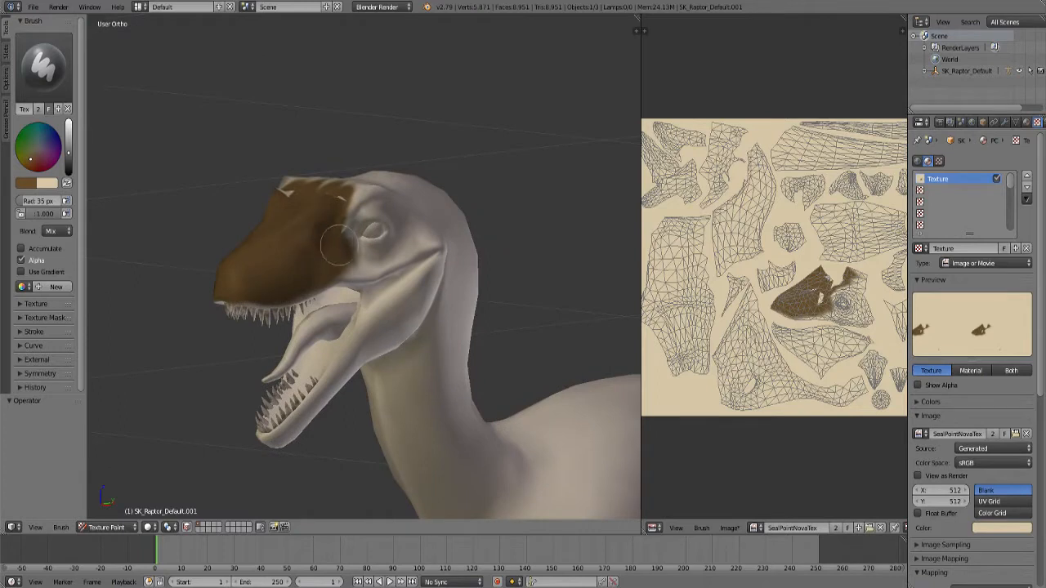
pyautogui.moveTo(357, 264)
pyautogui.mouseDown()
pyautogui.moveTo(352, 237)
pyautogui.moveTo(388, 214)
pyautogui.moveTo(382, 250)
pyautogui.moveTo(334, 208)
pyautogui.moveTo(388, 257)
pyautogui.moveTo(421, 241)
pyautogui.moveTo(394, 206)
pyautogui.moveTo(428, 245)
pyautogui.mouseUp()
pyautogui.moveTo(555, 249)
pyautogui.mouseDown(button='middle')
pyautogui.moveTo(341, 236)
pyautogui.moveTo(442, 242)
pyautogui.moveTo(534, 315)
pyautogui.moveTo(516, 362)
pyautogui.mouseUp(button='middle')
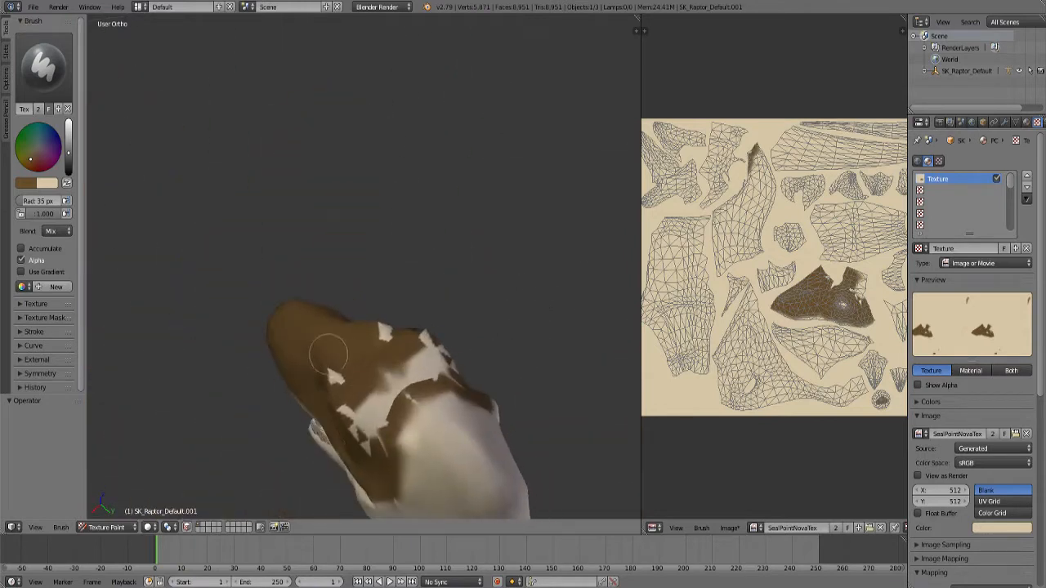
pyautogui.moveTo(327, 354)
pyautogui.mouseDown()
pyautogui.moveTo(380, 401)
pyautogui.moveTo(344, 320)
pyautogui.moveTo(467, 439)
pyautogui.moveTo(428, 469)
pyautogui.moveTo(460, 467)
pyautogui.moveTo(416, 334)
pyautogui.mouseUp()
pyautogui.moveTo(416, 334)
pyautogui.mouseDown(button='middle')
pyautogui.moveTo(413, 258)
pyautogui.moveTo(487, 217)
pyautogui.moveTo(485, 235)
pyautogui.mouseUp(button='middle')
pyautogui.moveTo(317, 280)
pyautogui.mouseDown()
pyautogui.moveTo(287, 289)
pyautogui.moveTo(329, 280)
pyautogui.moveTo(399, 234)
pyautogui.moveTo(401, 251)
pyautogui.moveTo(338, 210)
pyautogui.mouseUp()
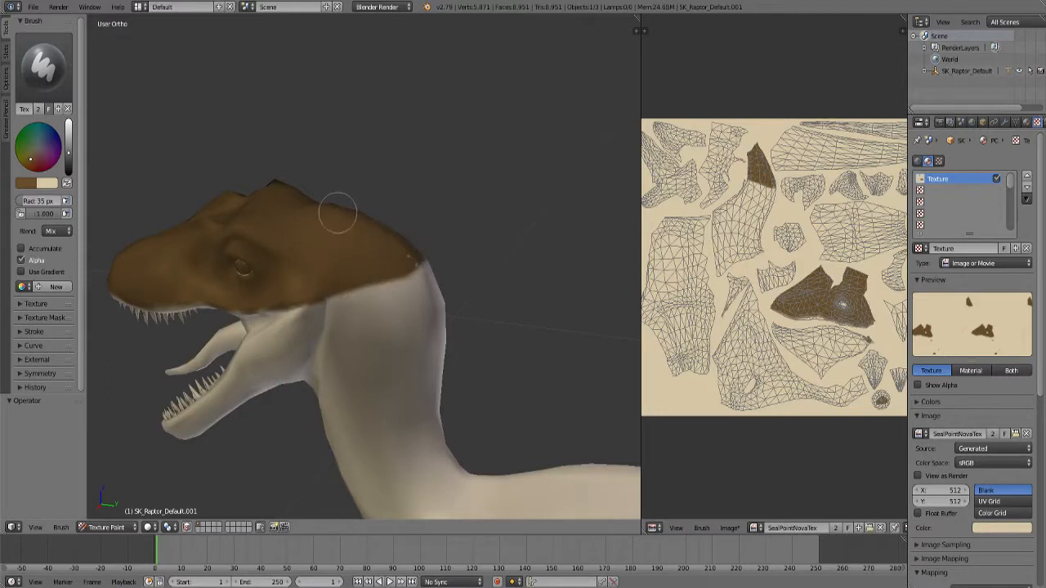
# Paint the opposite side of the raptor's head and the underside of its upper jaw brown.
pyautogui.moveTo(381, 220)
pyautogui.mouseDown(button='middle')
pyautogui.moveTo(536, 269)
pyautogui.moveTo(491, 305)
pyautogui.mouseUp(button='middle')
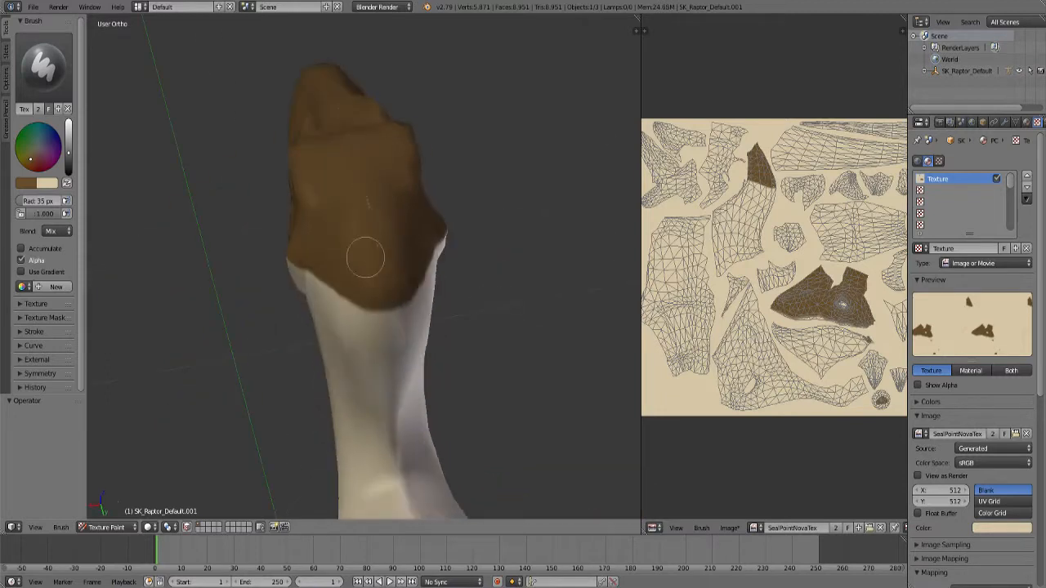
pyautogui.moveTo(249, 197)
pyautogui.mouseDown(button='middle')
pyautogui.moveTo(450, 312)
pyautogui.moveTo(498, 283)
pyautogui.moveTo(478, 252)
pyautogui.moveTo(556, 259)
pyautogui.mouseUp(button='middle')
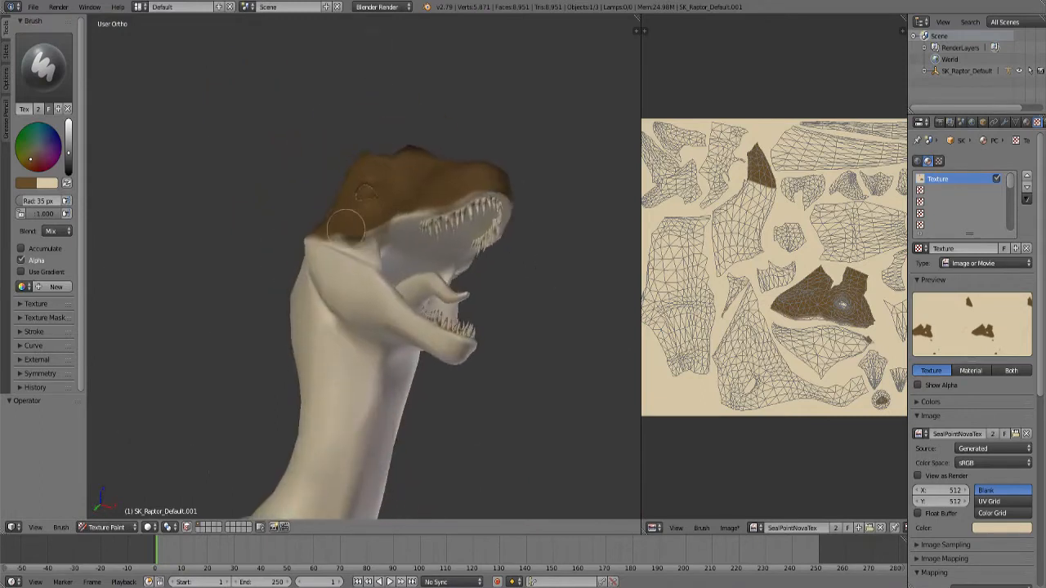
pyautogui.moveTo(320, 225)
pyautogui.mouseDown()
pyautogui.moveTo(444, 182)
pyautogui.moveTo(482, 196)
pyautogui.moveTo(457, 192)
pyautogui.moveTo(478, 175)
pyautogui.mouseUp()
pyautogui.moveTo(526, 296)
pyautogui.mouseDown(button='middle')
pyautogui.moveTo(450, 273)
pyautogui.moveTo(407, 231)
pyautogui.mouseUp(button='middle')
pyautogui.moveTo(331, 134)
pyautogui.mouseDown()
pyautogui.moveTo(303, 95)
pyautogui.moveTo(271, 76)
pyautogui.moveTo(275, 66)
pyautogui.mouseUp()
pyautogui.moveTo(311, 126)
pyautogui.mouseDown()
pyautogui.moveTo(303, 149)
pyautogui.moveTo(287, 110)
pyautogui.moveTo(276, 142)
pyautogui.mouseUp()
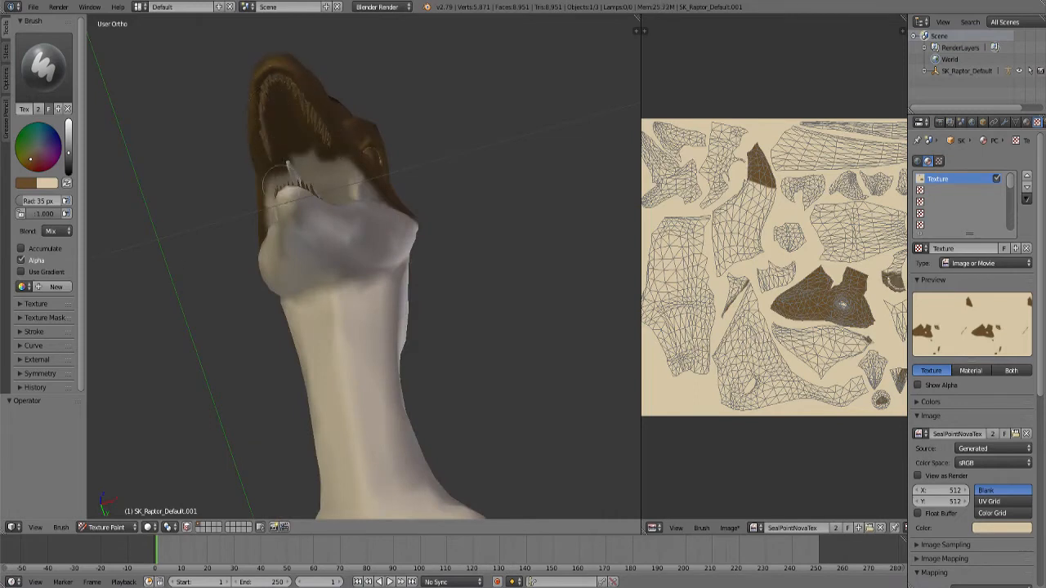
# Paint the lower jaw brown, fill past the head island edges in the texture image, and reduce the brush radius to 12 px.
pyautogui.moveTo(290, 130)
pyautogui.mouseDown(button='middle')
pyautogui.moveTo(207, 345)
pyautogui.moveTo(400, 404)
pyautogui.moveTo(270, 391)
pyautogui.moveTo(343, 373)
pyautogui.moveTo(427, 450)
pyautogui.moveTo(399, 356)
pyautogui.moveTo(408, 263)
pyautogui.mouseUp(button='middle')
pyautogui.moveTo(353, 187)
pyautogui.mouseDown()
pyautogui.moveTo(359, 245)
pyautogui.moveTo(412, 318)
pyautogui.moveTo(490, 368)
pyautogui.moveTo(376, 245)
pyautogui.mouseUp()
pyautogui.moveTo(850, 346)
pyautogui.mouseDown()
pyautogui.moveTo(843, 330)
pyautogui.moveTo(777, 330)
pyautogui.mouseUp()
pyautogui.press('[')
pyautogui.press('[')
pyautogui.press('[')
pyautogui.press('[')
pyautogui.press('[')
pyautogui.press('[')
pyautogui.press('[')
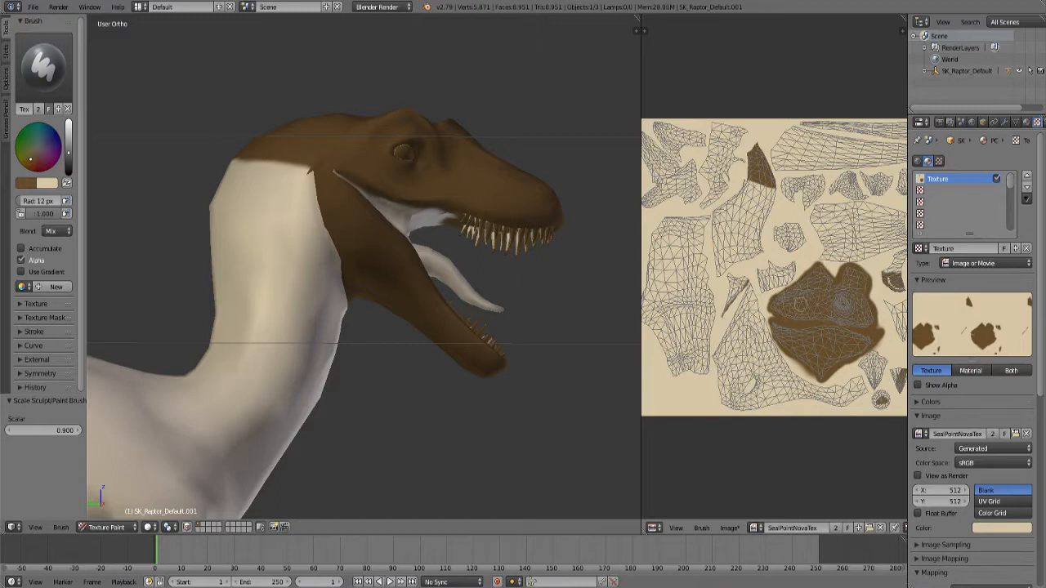
# Extend the brown from behind the jaw over the upper neck and nape with brush radii of 31 and 37 px.
pyautogui.moveTo(424, 439); pyautogui.dragTo(346, 373, button='middle')
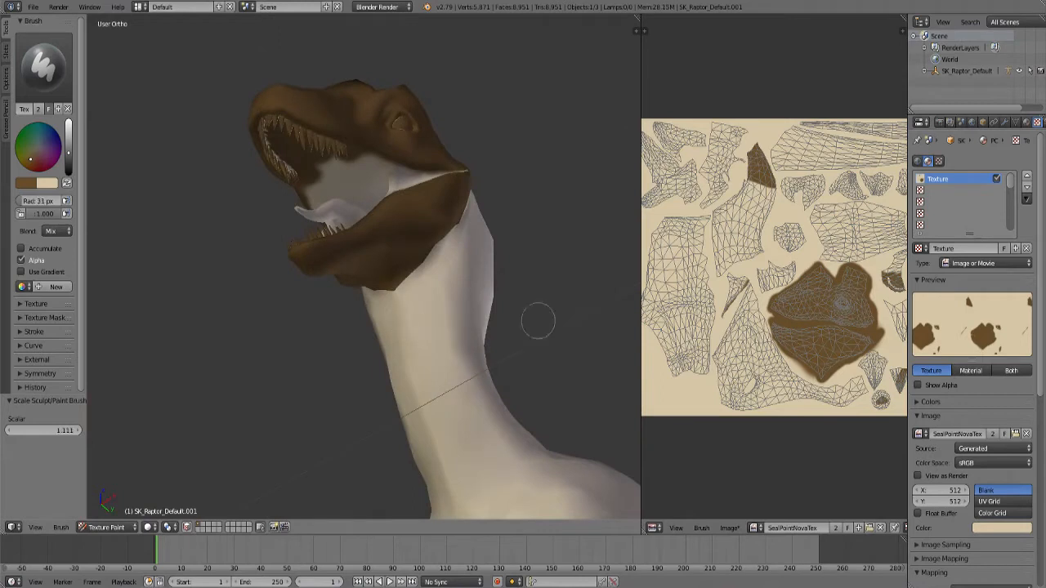
pyautogui.moveTo(537, 322); pyautogui.dragTo(501, 344, button='middle')
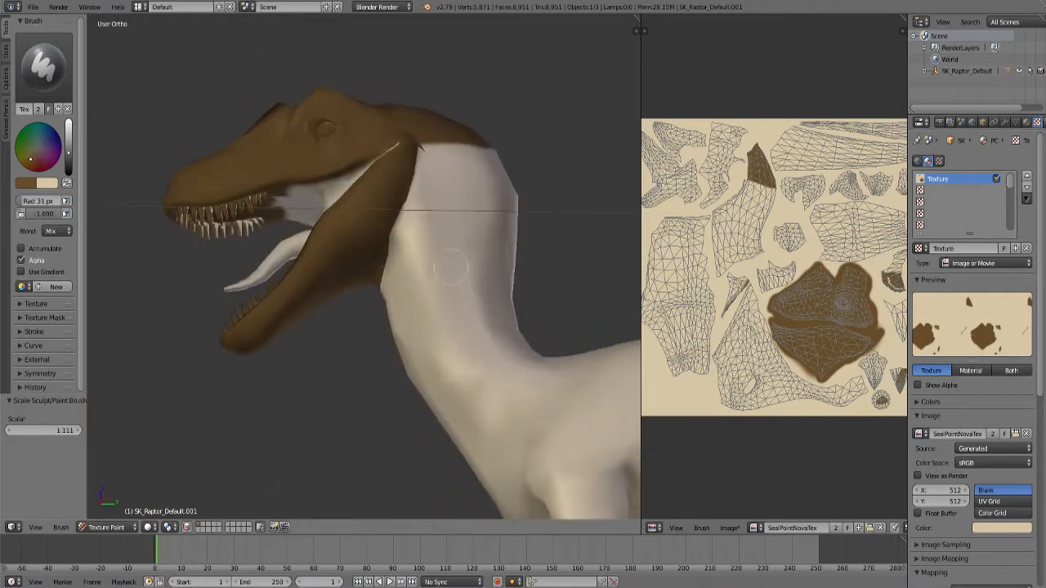
pyautogui.moveTo(400, 245)
pyautogui.mouseDown()
pyautogui.moveTo(374, 269)
pyautogui.moveTo(412, 168)
pyautogui.moveTo(439, 145)
pyautogui.moveTo(431, 168)
pyautogui.moveTo(462, 145)
pyautogui.moveTo(438, 168)
pyautogui.moveTo(461, 106)
pyautogui.mouseUp()
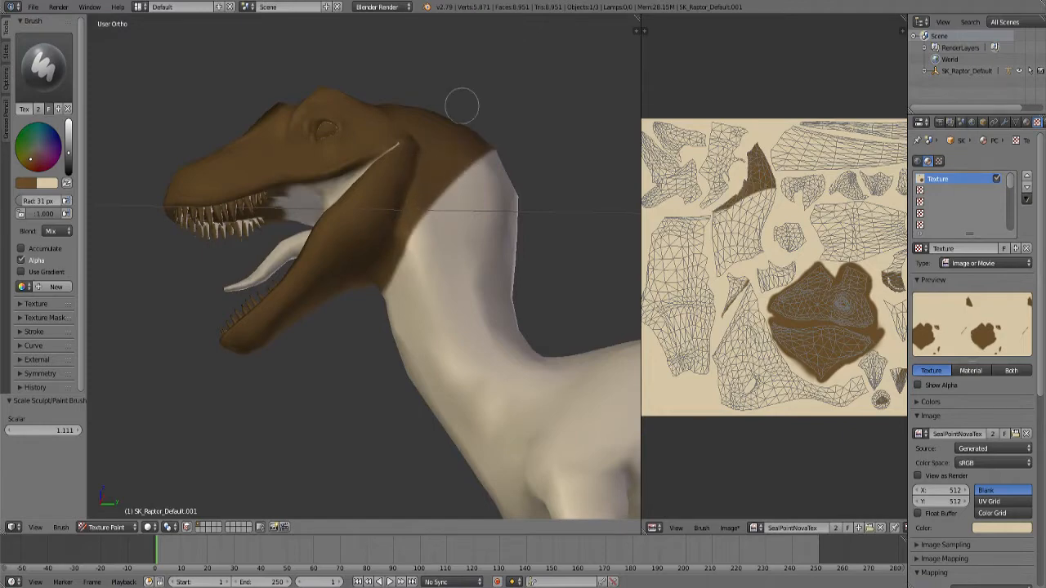
pyautogui.moveTo(340, 159); pyautogui.dragTo(298, 384, button='middle')
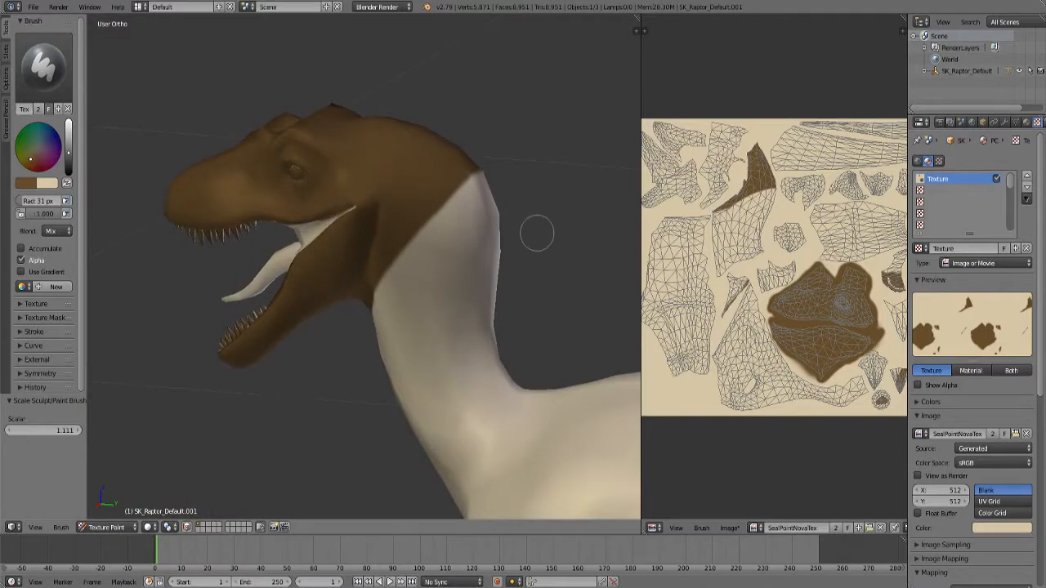
pyautogui.moveTo(536, 234)
pyautogui.mouseDown()
pyautogui.moveTo(374, 238)
pyautogui.moveTo(466, 174)
pyautogui.moveTo(355, 287)
pyautogui.moveTo(502, 140)
pyautogui.mouseUp()
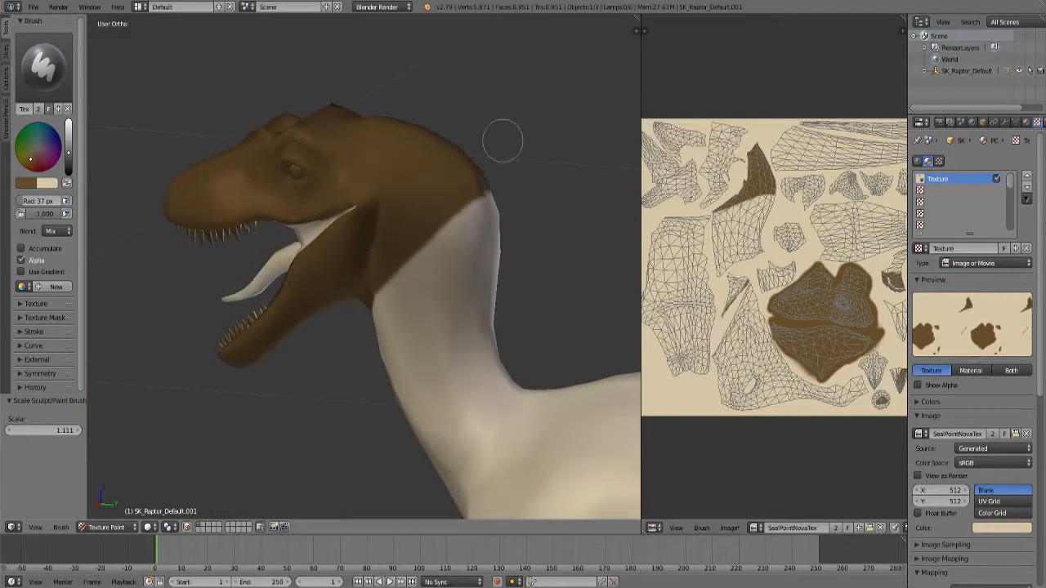
pyautogui.moveTo(542, 200); pyautogui.dragTo(446, 264, button='middle')
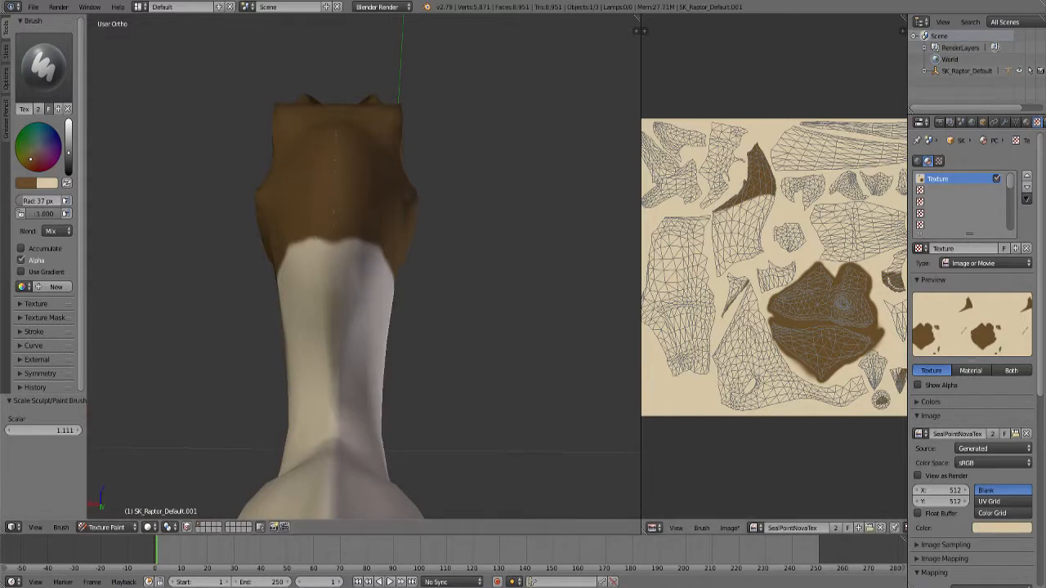
# Paint brown past the ragged edges of the upper neck island in the texture image with a 6 px brush.
pyautogui.moveTo(758, 70); pyautogui.dragTo(796, 147, button='middle')
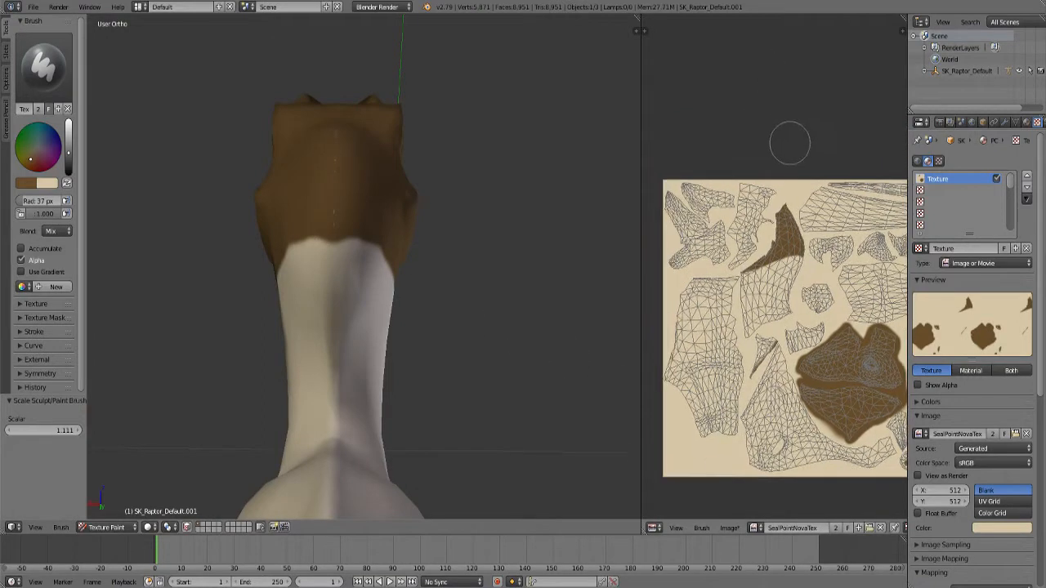
pyautogui.scroll(4, 784, 237)
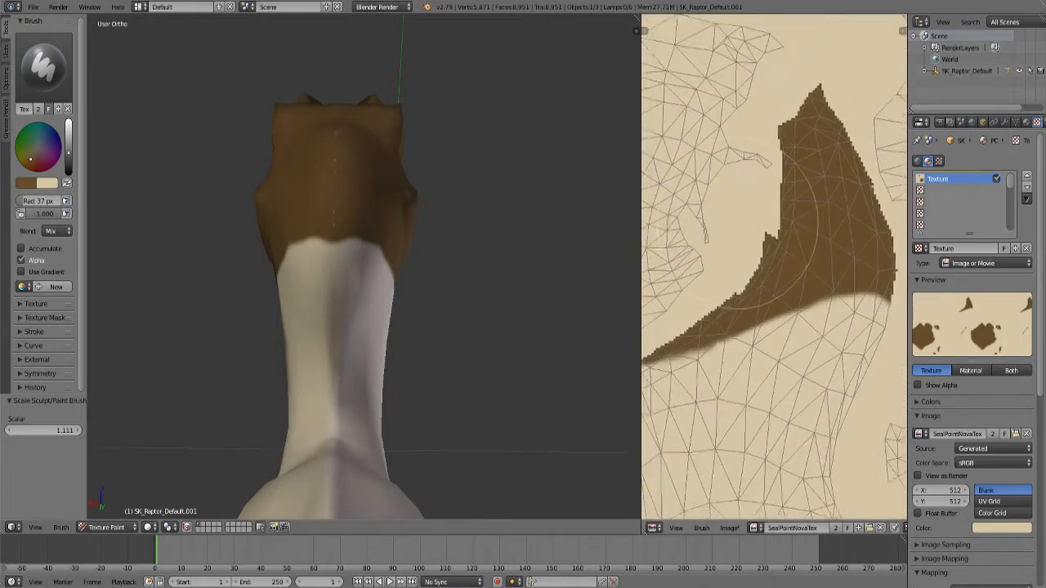
pyautogui.scroll(-1, 805, 237)
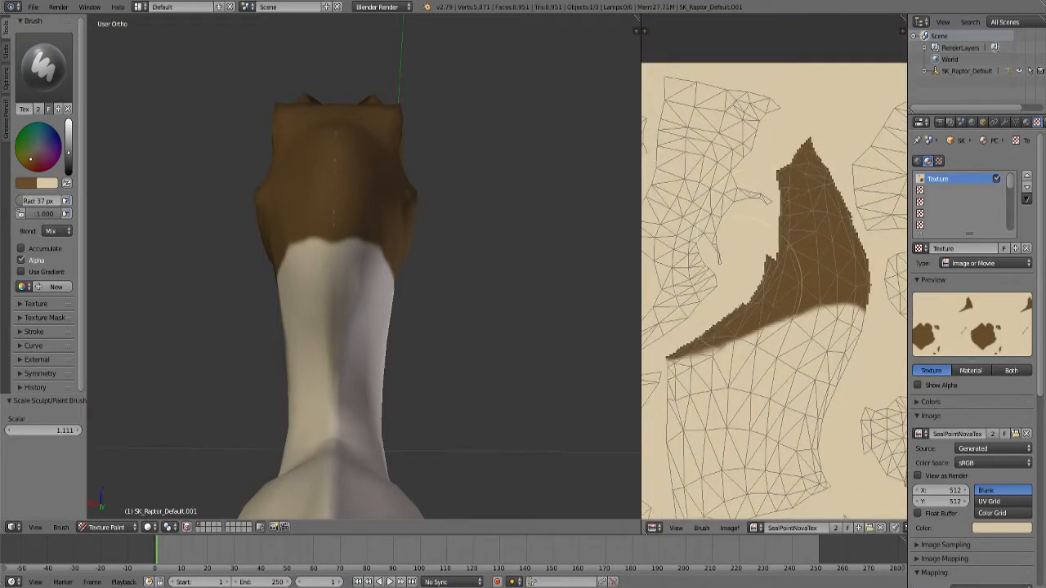
pyautogui.moveTo(689, 335)
pyautogui.mouseDown()
pyautogui.moveTo(669, 349)
pyautogui.moveTo(754, 287)
pyautogui.moveTo(771, 232)
pyautogui.moveTo(775, 160)
pyautogui.moveTo(805, 139)
pyautogui.moveTo(823, 154)
pyautogui.mouseUp()
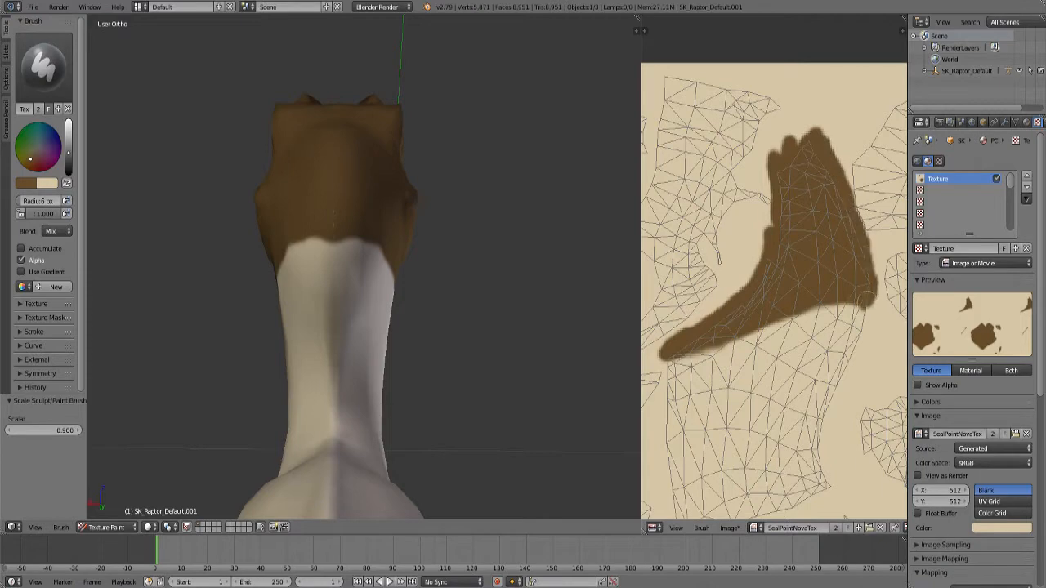
pyautogui.scroll(-3, 852, 294)
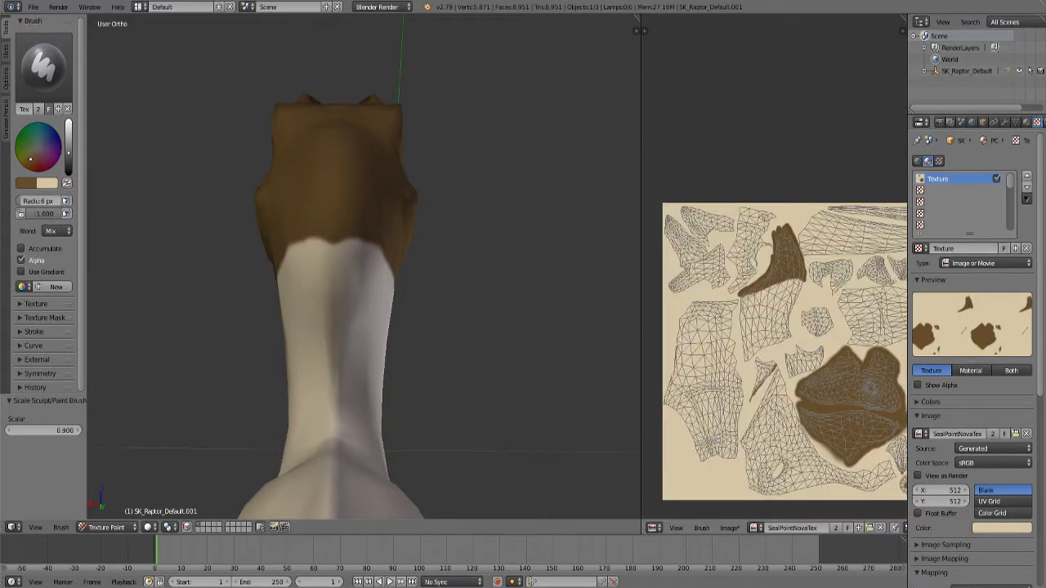
# Paint the mouth corner and throat brown and give the neck marking a jagged lower edge with a 22 px brush.
pyautogui.moveTo(380, 328); pyautogui.dragTo(456, 205, button='middle')
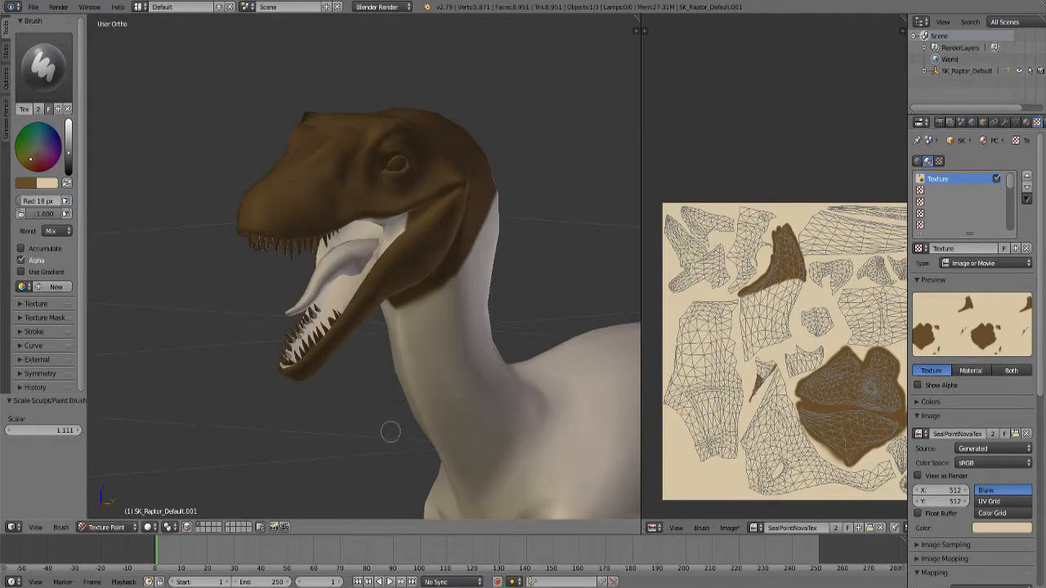
pyautogui.moveTo(390, 432); pyautogui.dragTo(482, 362, button='middle')
pyautogui.moveTo(366, 183); pyautogui.dragTo(381, 191)
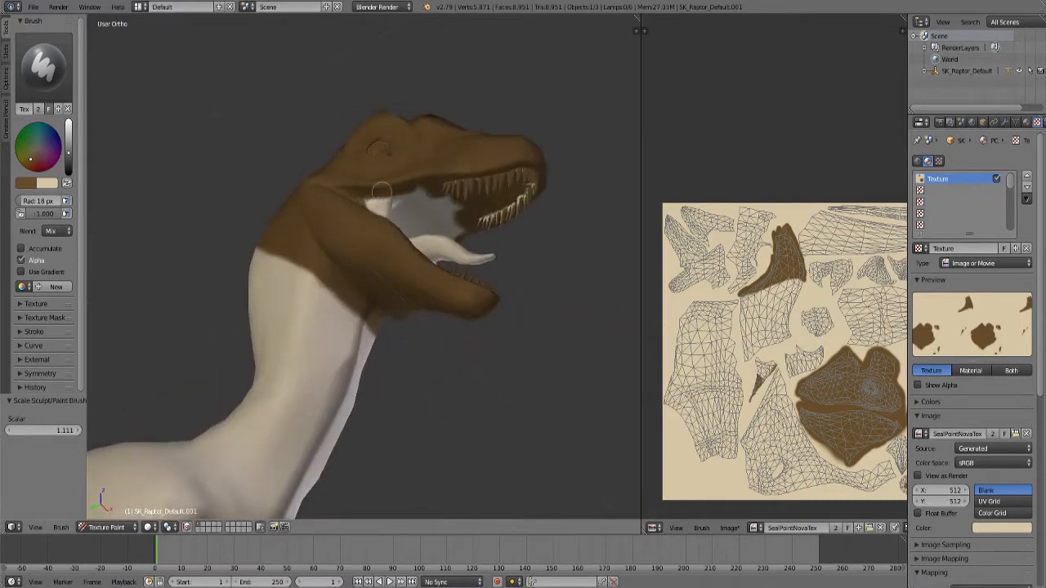
pyautogui.moveTo(547, 350)
pyautogui.mouseDown(button='middle')
pyautogui.moveTo(542, 334)
pyautogui.moveTo(576, 378)
pyautogui.moveTo(458, 367)
pyautogui.moveTo(493, 273)
pyautogui.moveTo(490, 306)
pyautogui.moveTo(531, 314)
pyautogui.mouseUp(button='middle')
pyautogui.moveTo(433, 309)
pyautogui.mouseDown()
pyautogui.moveTo(420, 331)
pyautogui.moveTo(385, 339)
pyautogui.mouseUp()
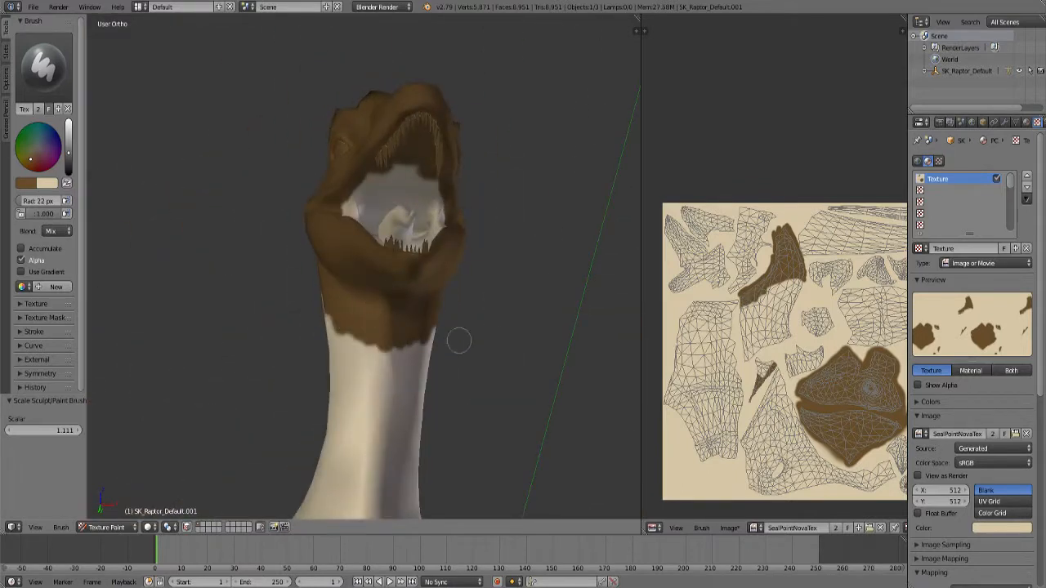
pyautogui.moveTo(494, 323); pyautogui.dragTo(412, 318, button='middle')
pyautogui.moveTo(420, 257)
pyautogui.mouseDown()
pyautogui.moveTo(478, 183)
pyautogui.moveTo(527, 200)
pyautogui.mouseUp()
pyautogui.moveTo(594, 197)
pyautogui.mouseDown(button='middle')
pyautogui.moveTo(444, 215)
pyautogui.moveTo(508, 223)
pyautogui.mouseUp(button='middle')
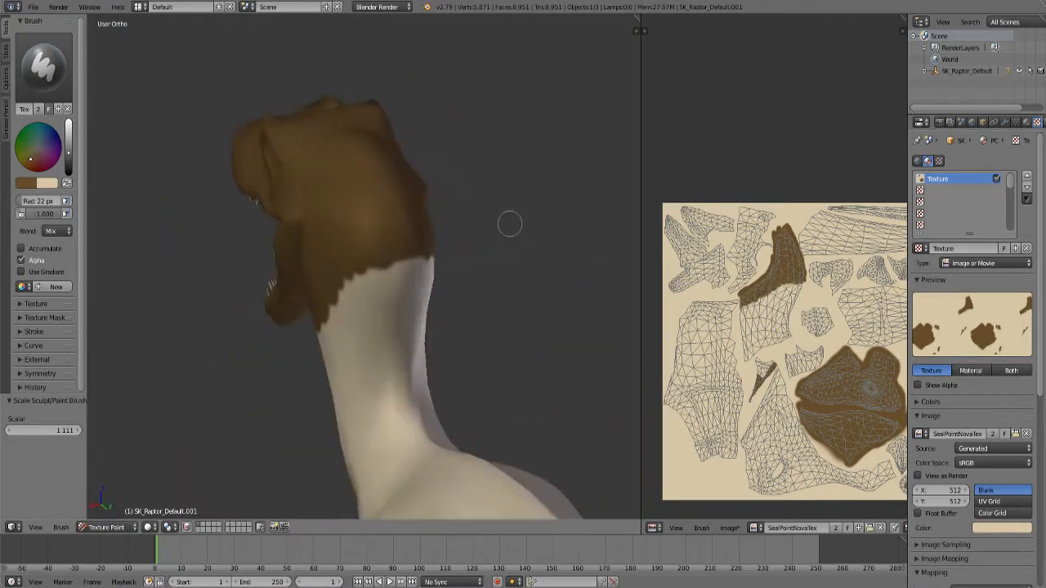
pyautogui.moveTo(235, 377)
pyautogui.mouseDown(button='middle')
pyautogui.moveTo(350, 352)
pyautogui.moveTo(322, 355)
pyautogui.moveTo(313, 335)
pyautogui.mouseUp(button='middle')
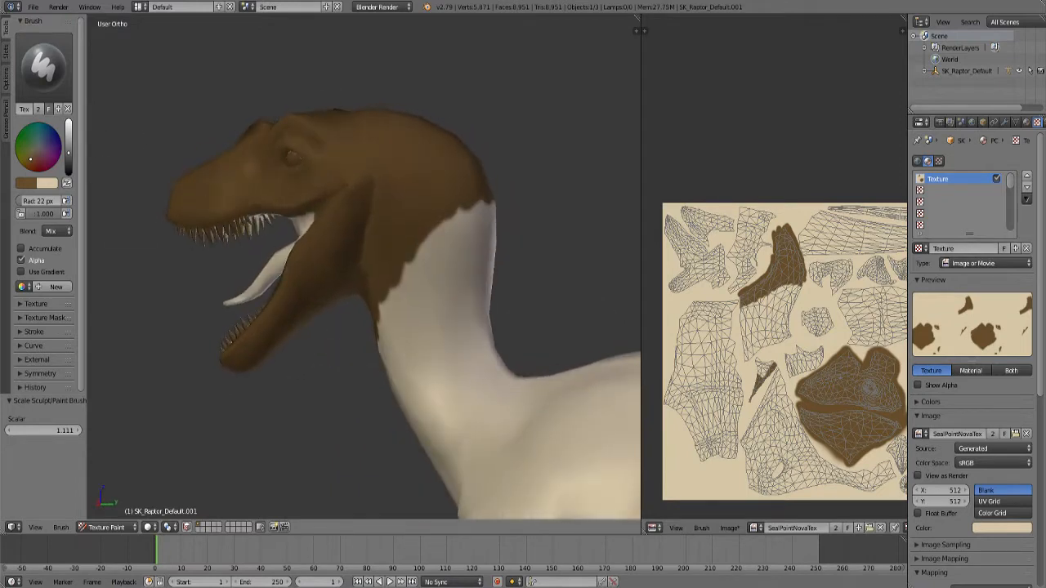
# Swap the brush color to beige and soften the marking's edge on the neck's side at strength 0.291 and radius 61 px.
pyautogui.click(67, 183)
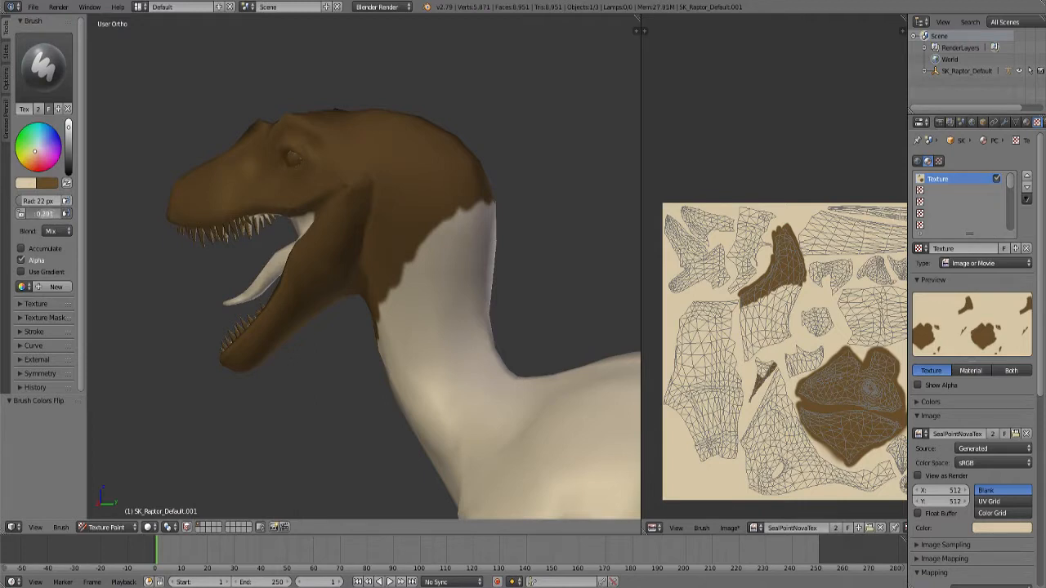
pyautogui.press(']')
pyautogui.press(']')
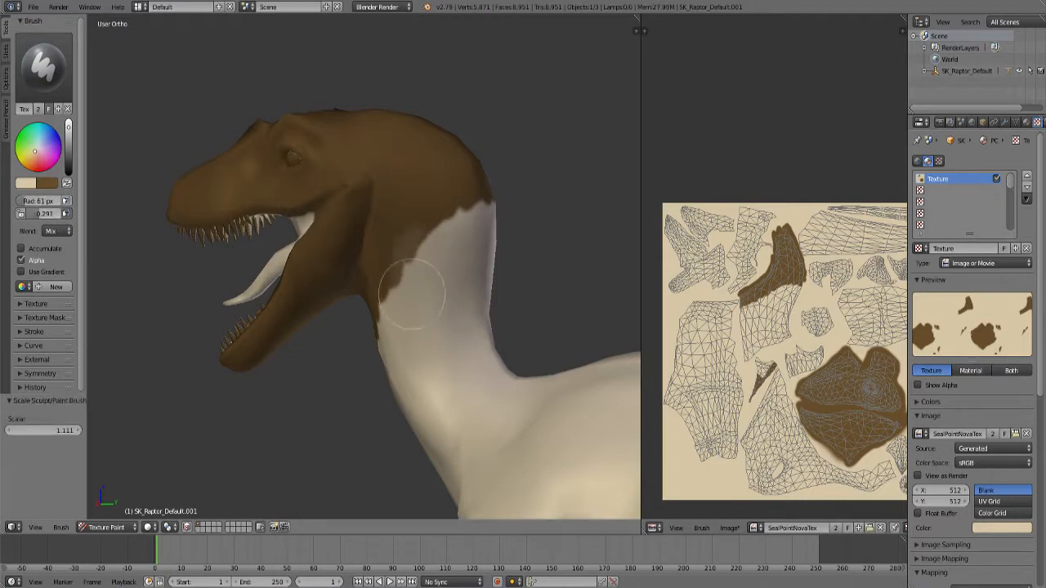
pyautogui.press(']')
pyautogui.moveTo(379, 342); pyautogui.dragTo(474, 216)
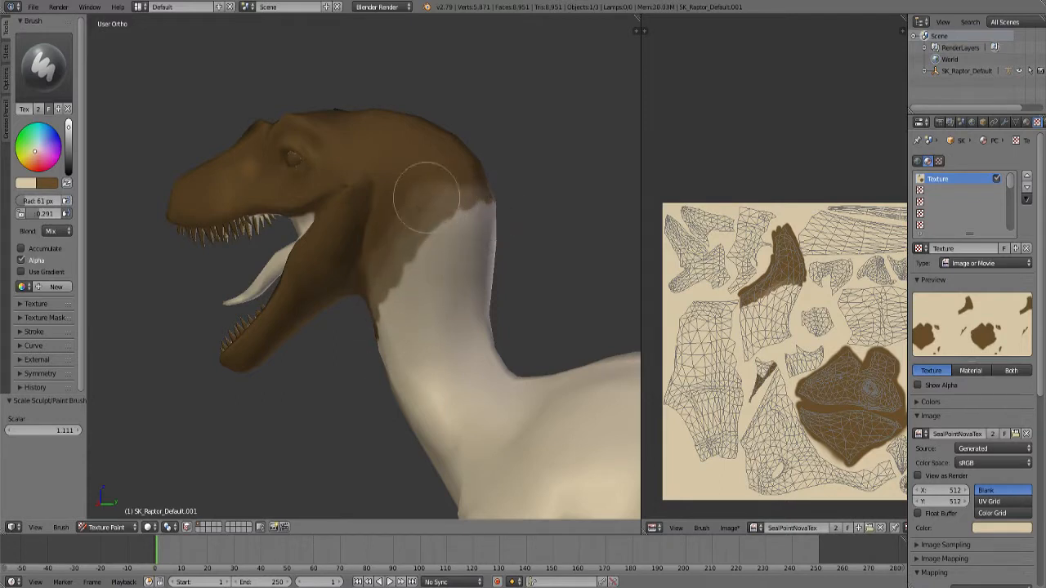
pyautogui.moveTo(475, 200); pyautogui.dragTo(431, 241)
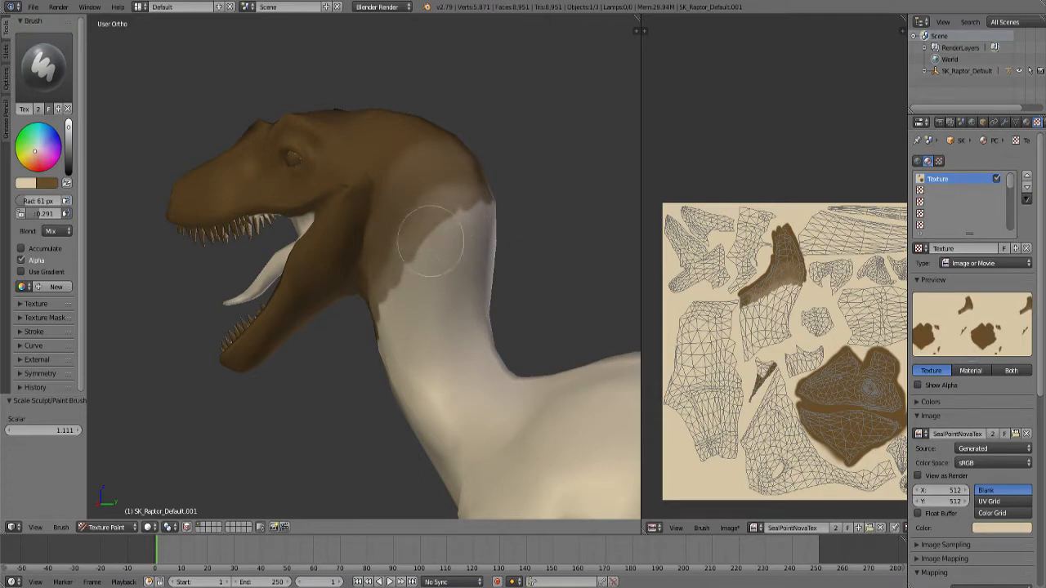
pyautogui.moveTo(440, 200)
pyautogui.mouseDown()
pyautogui.moveTo(436, 182)
pyautogui.moveTo(445, 196)
pyautogui.moveTo(407, 313)
pyautogui.mouseUp()
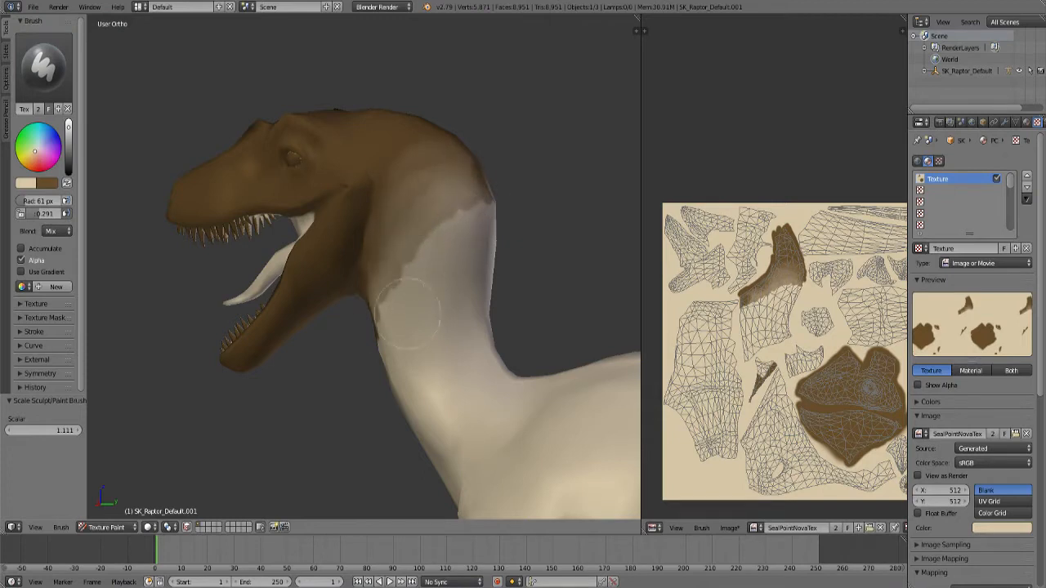
# Blend beige into the brown edge around the nape, throat and neck sides with brush radii of 48 and 38 px.
pyautogui.moveTo(569, 256); pyautogui.dragTo(483, 287, button='middle')
pyautogui.press('[')
pyautogui.press('[')
pyautogui.moveTo(357, 261)
pyautogui.mouseDown()
pyautogui.moveTo(355, 243)
pyautogui.moveTo(343, 297)
pyautogui.moveTo(344, 240)
pyautogui.moveTo(311, 269)
pyautogui.mouseUp()
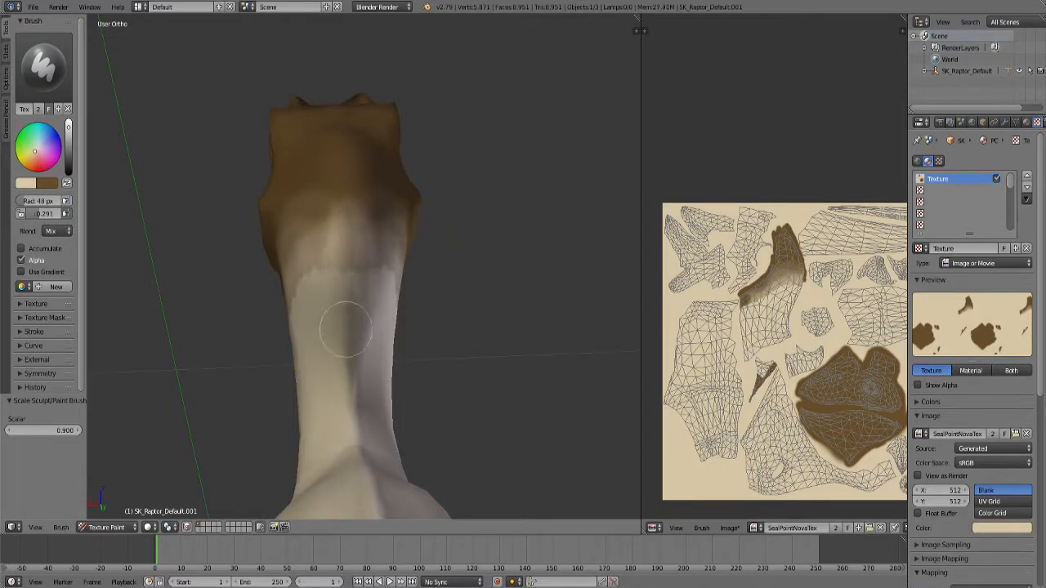
pyautogui.moveTo(345, 329)
pyautogui.mouseDown(button='middle')
pyautogui.moveTo(467, 322)
pyautogui.moveTo(367, 317)
pyautogui.mouseUp(button='middle')
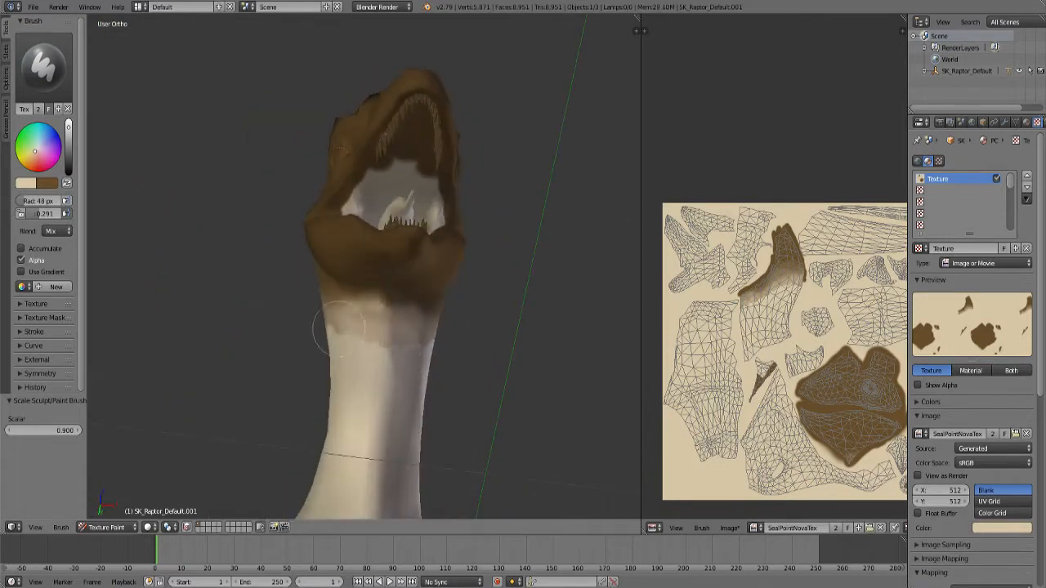
pyautogui.moveTo(389, 368); pyautogui.dragTo(345, 430, button='middle')
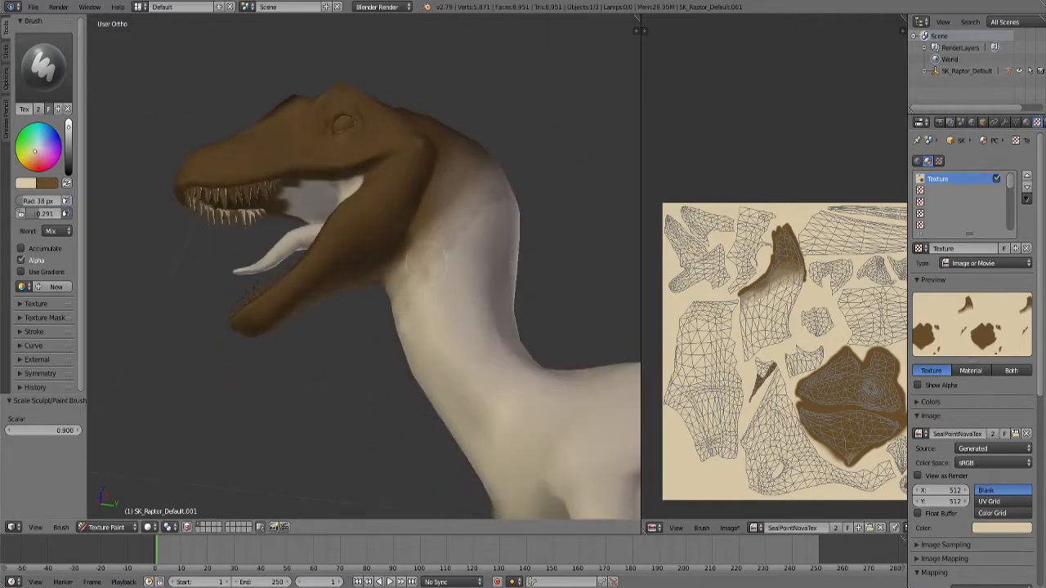
pyautogui.moveTo(467, 294); pyautogui.dragTo(364, 335, button='middle')
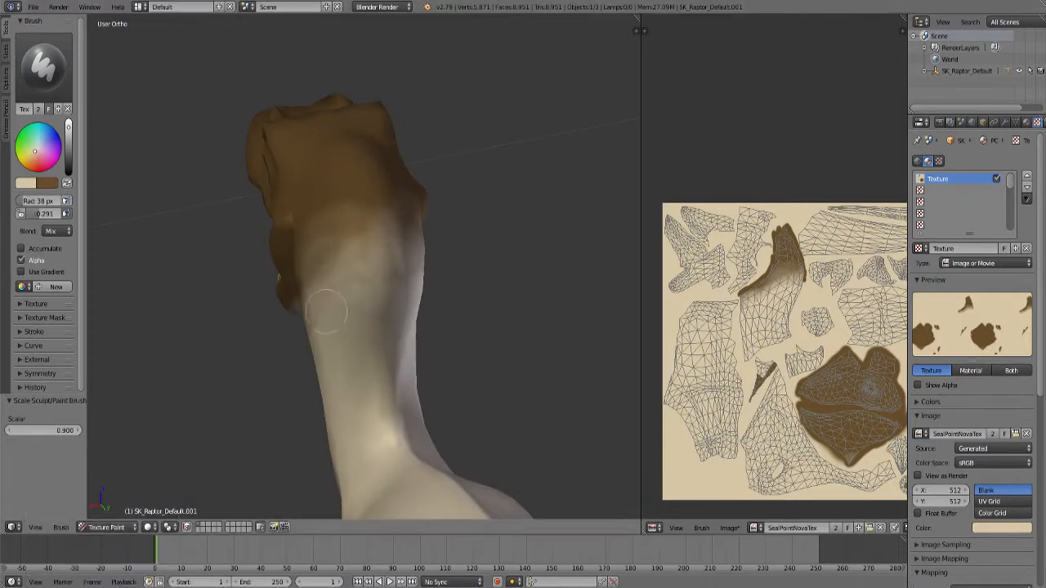
pyautogui.moveTo(370, 309)
pyautogui.mouseDown()
pyautogui.moveTo(401, 278)
pyautogui.moveTo(378, 228)
pyautogui.mouseUp()
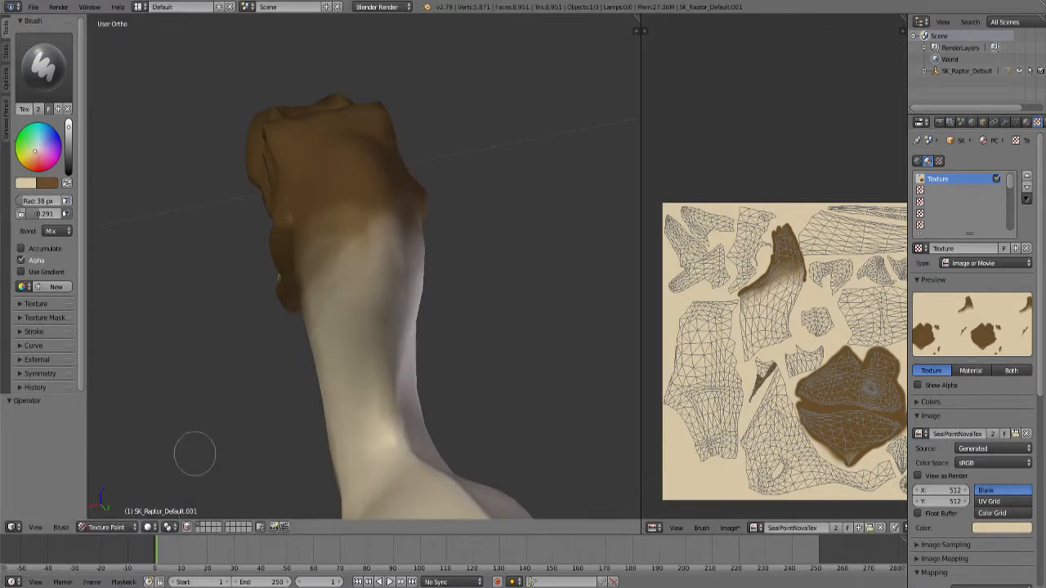
# Set the brush strength to 0.673 and paint beige over the side of the lower jaw at radius 38 px.
pyautogui.moveTo(195, 455); pyautogui.dragTo(320, 393, button='middle')
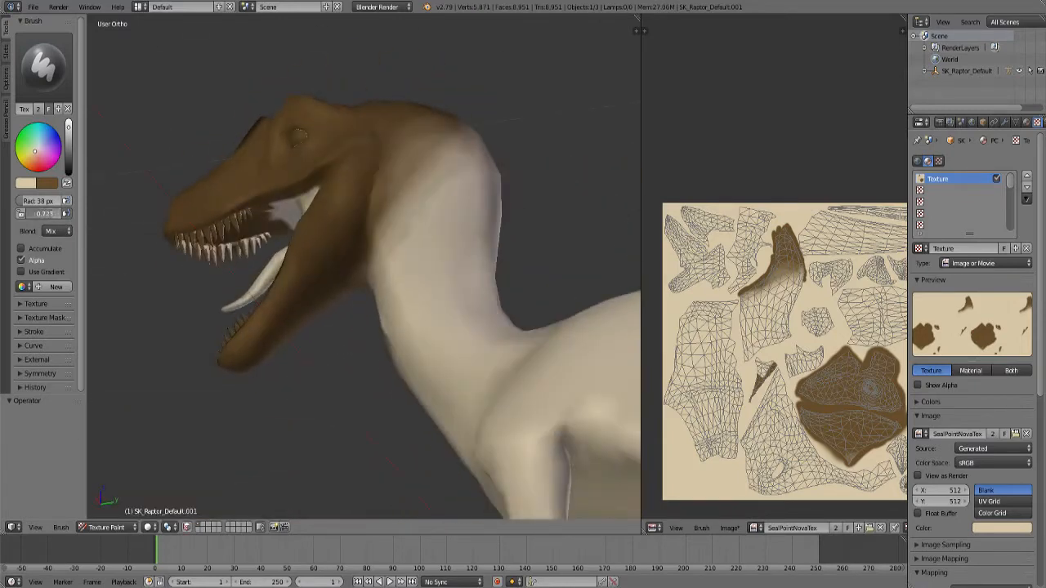
pyautogui.click(36, 303)
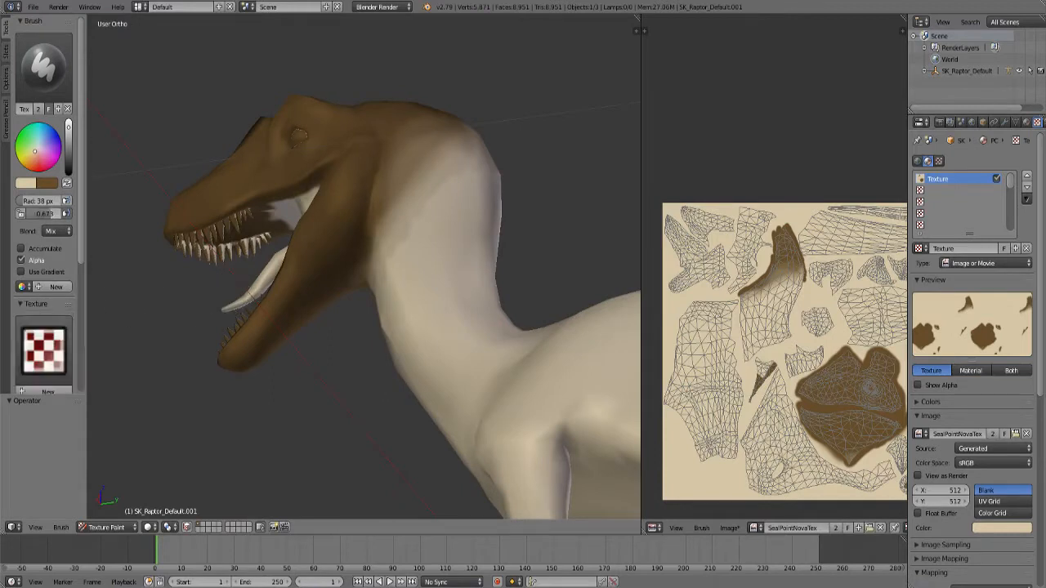
pyautogui.click(36, 303)
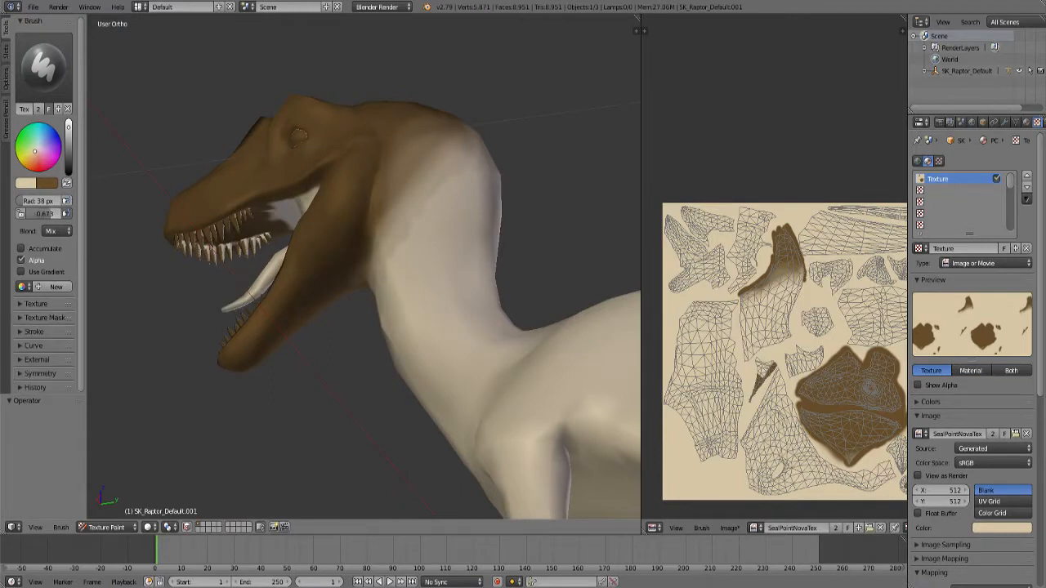
pyautogui.moveTo(306, 431); pyautogui.dragTo(296, 334, button='middle')
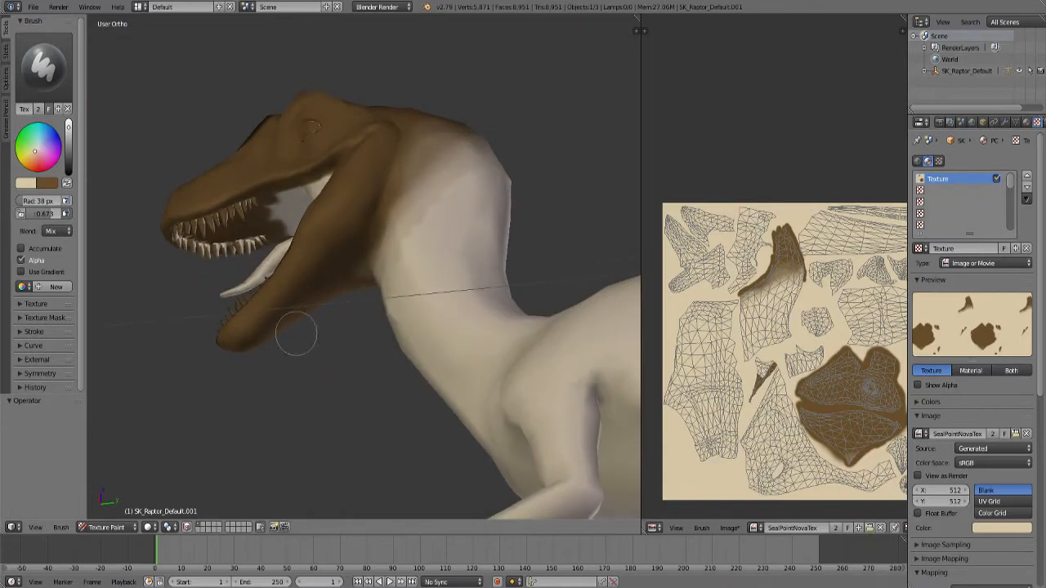
pyautogui.moveTo(338, 215)
pyautogui.mouseDown()
pyautogui.moveTo(303, 268)
pyautogui.moveTo(332, 259)
pyautogui.moveTo(297, 351)
pyautogui.mouseUp()
# Paint a beige highlight around the mouth corner and along the cheek with a 24 px brush.
pyautogui.moveTo(296, 350)
pyautogui.mouseDown(button='middle')
pyautogui.moveTo(481, 413)
pyautogui.moveTo(525, 367)
pyautogui.moveTo(550, 450)
pyautogui.moveTo(529, 475)
pyautogui.mouseUp(button='middle')
pyautogui.press('[')
pyautogui.press('[')
pyautogui.press('[')
pyautogui.press('[')
pyautogui.press('[')
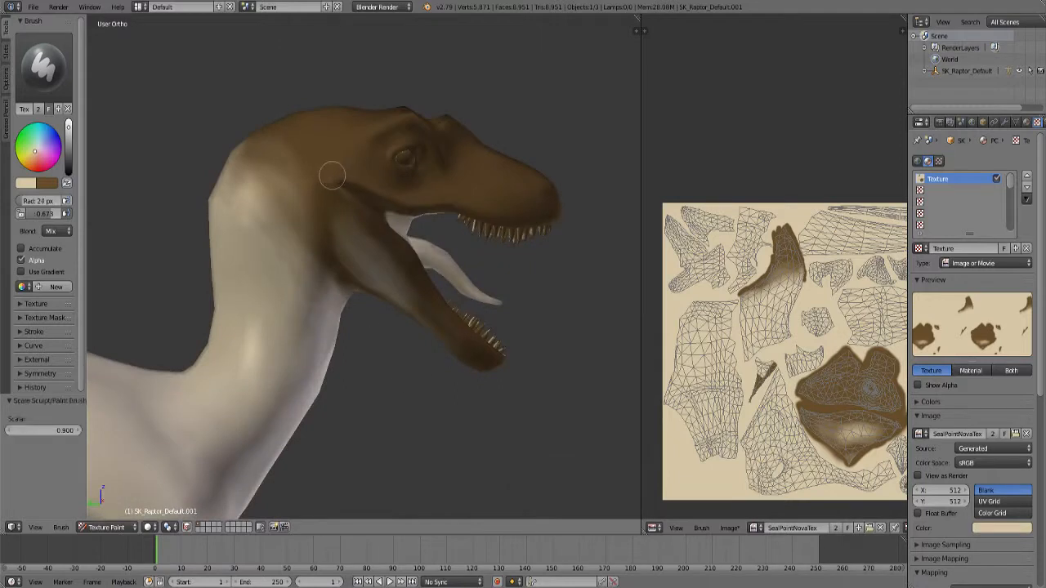
pyautogui.moveTo(327, 178); pyautogui.dragTo(340, 220)
pyautogui.moveTo(342, 172); pyautogui.dragTo(386, 201)
pyautogui.press(']')
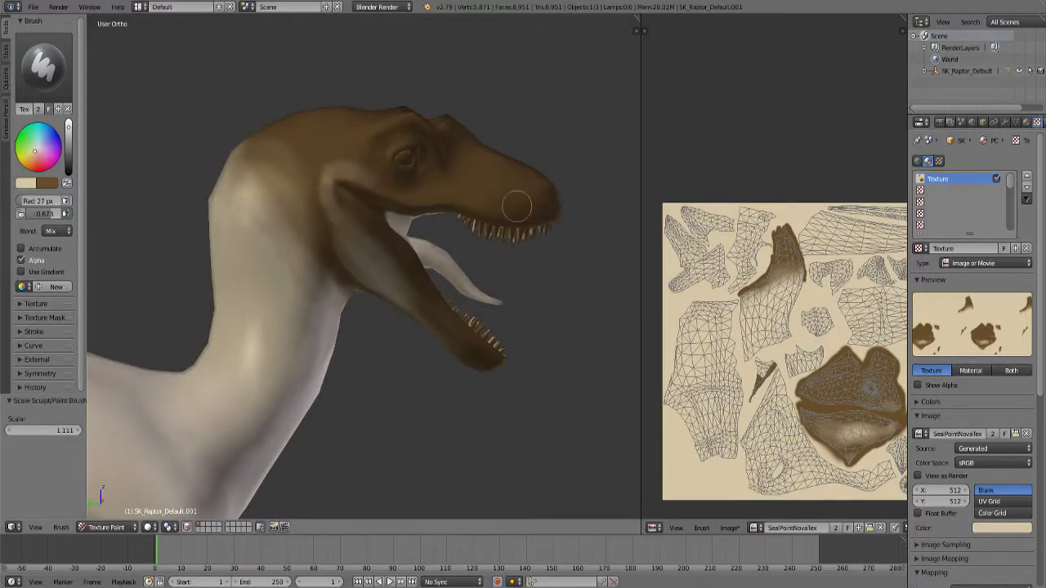
# Lighten the underside of the lower jaw and chin with beige, using brush radii of 30 and 40 px.
pyautogui.moveTo(452, 397); pyautogui.dragTo(321, 299, button='middle')
pyautogui.press(']')
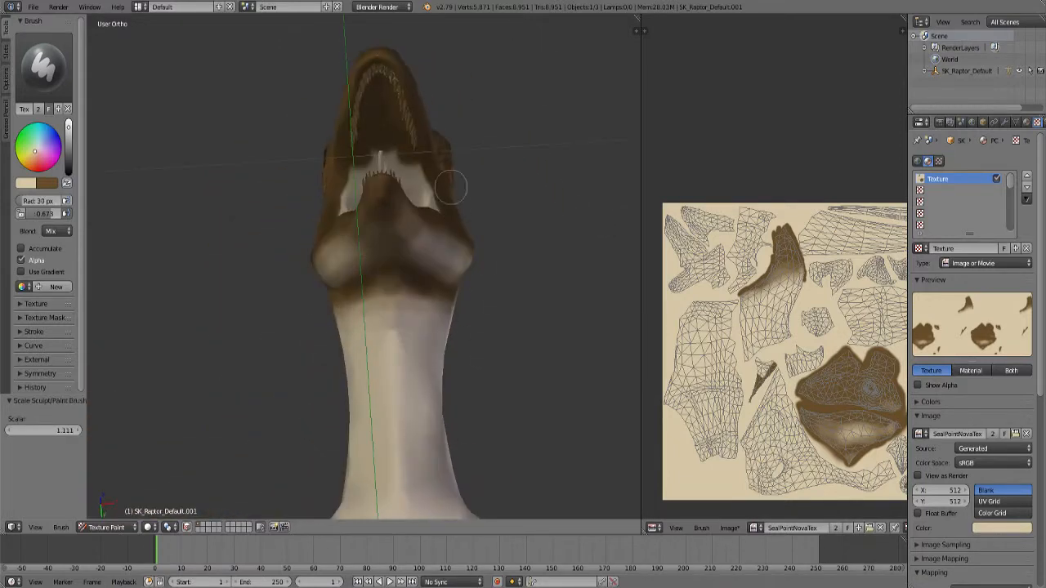
pyautogui.moveTo(380, 194); pyautogui.dragTo(408, 241)
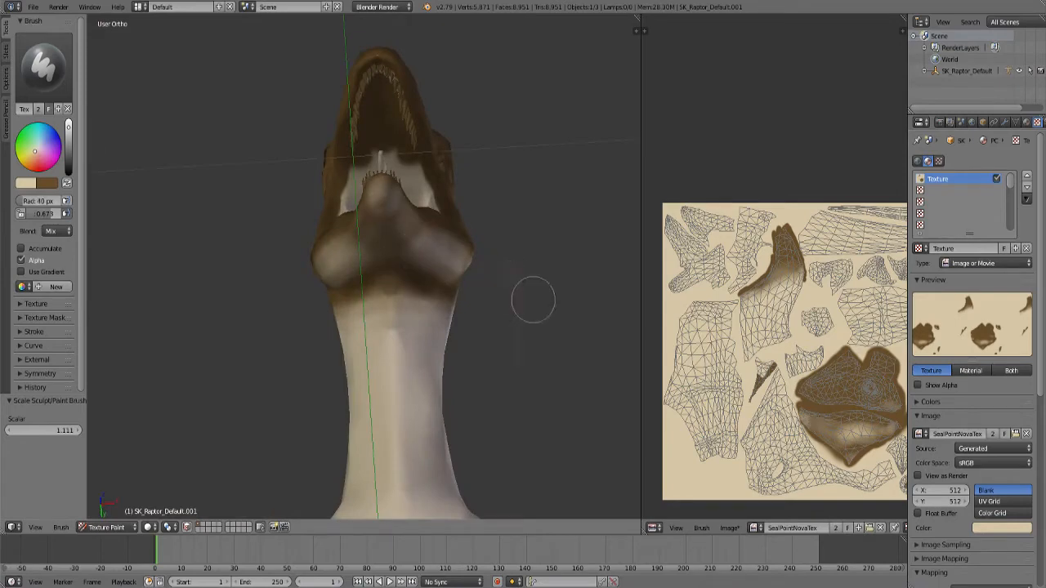
pyautogui.moveTo(532, 300)
pyautogui.mouseDown(button='middle')
pyautogui.moveTo(338, 355)
pyautogui.moveTo(397, 334)
pyautogui.moveTo(238, 363)
pyautogui.moveTo(229, 380)
pyautogui.mouseUp(button='middle')
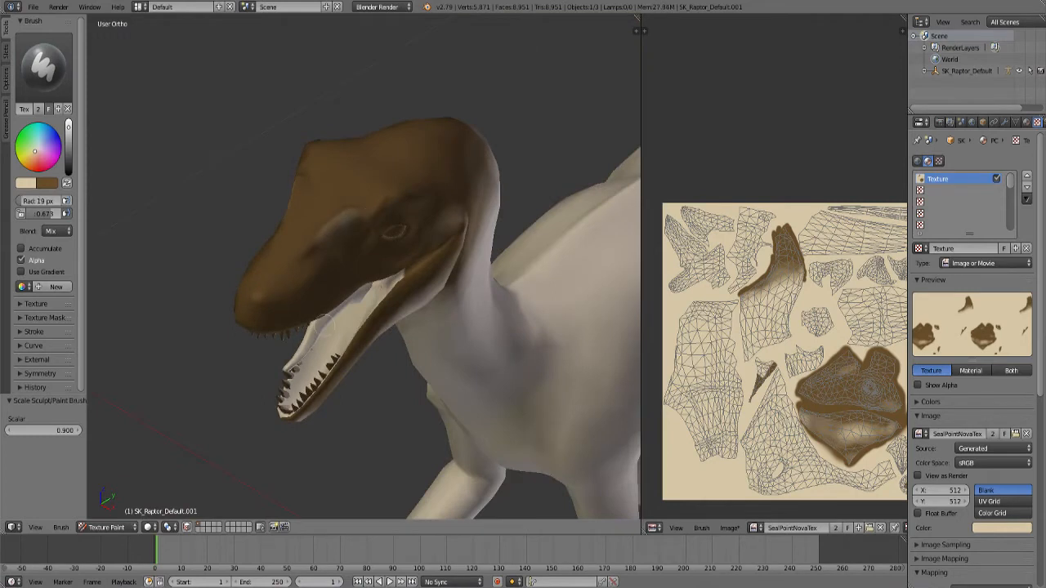
# Paint beige highlights on the brow ridge and around the eye with brush radii of 23 and 22 px.
pyautogui.moveTo(323, 325)
pyautogui.mouseDown(button='middle')
pyautogui.moveTo(362, 392)
pyautogui.moveTo(185, 417)
pyautogui.mouseUp(button='middle')
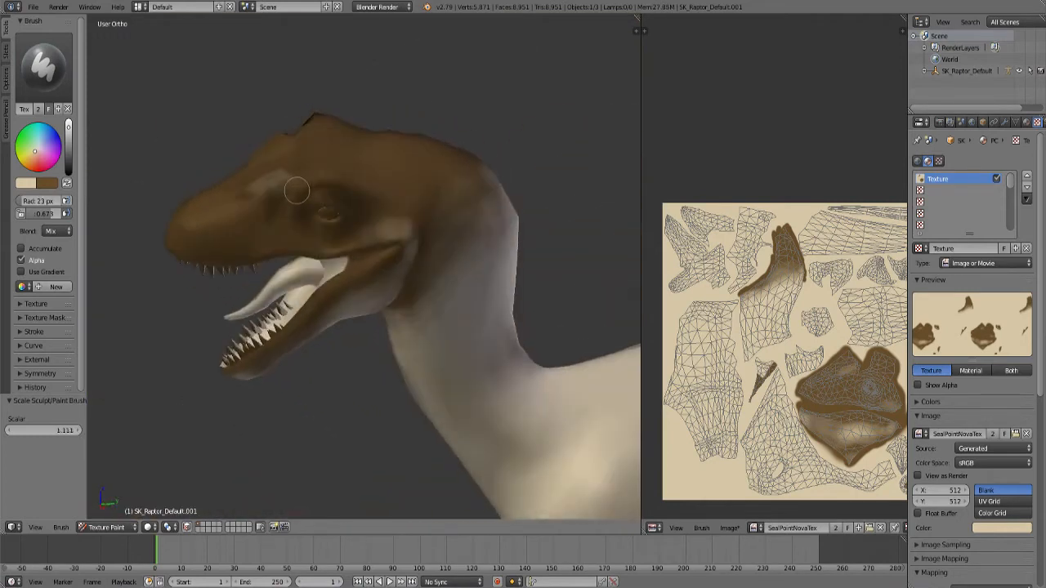
pyautogui.moveTo(296, 190)
pyautogui.mouseDown()
pyautogui.moveTo(335, 173)
pyautogui.moveTo(382, 227)
pyautogui.mouseUp()
pyautogui.moveTo(330, 282); pyautogui.dragTo(367, 396, button='middle')
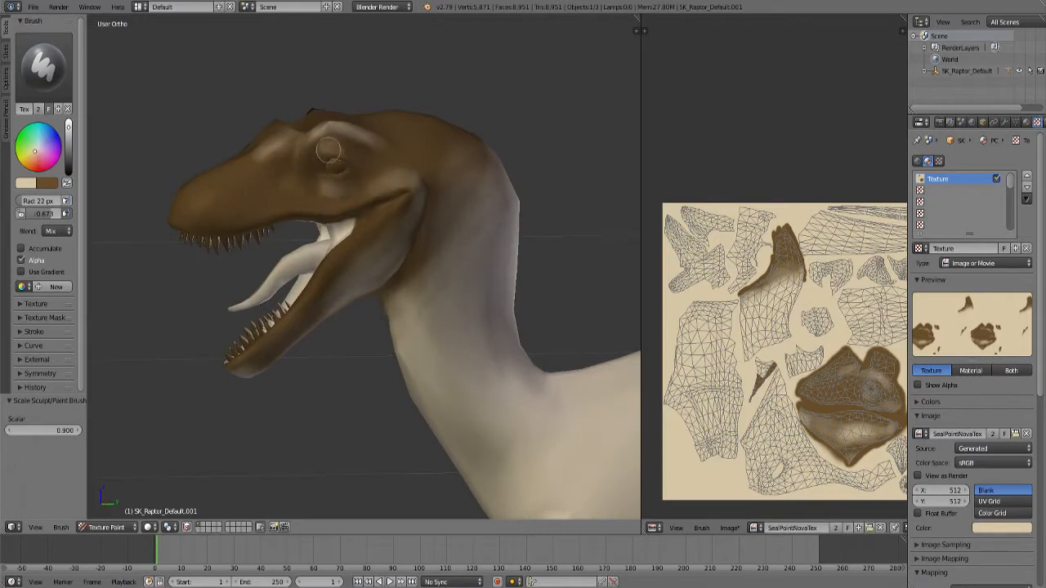
# Lighten the bridge and tip of the snout with beige at a brush radius of 37 px.
pyautogui.moveTo(397, 354)
pyautogui.mouseDown(button='middle')
pyautogui.moveTo(427, 392)
pyautogui.moveTo(259, 282)
pyautogui.moveTo(304, 254)
pyautogui.mouseUp(button='middle')
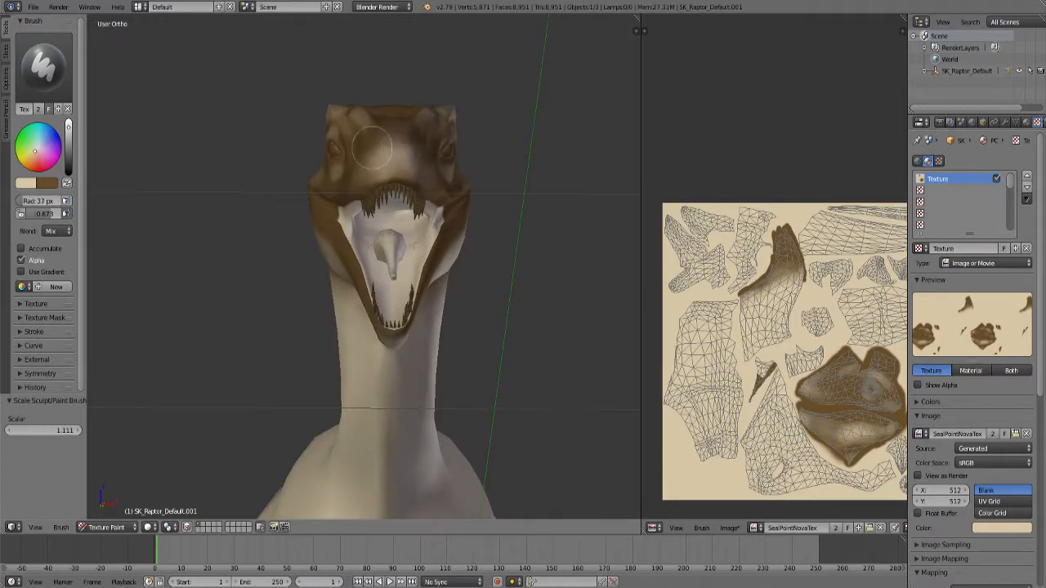
pyautogui.moveTo(294, 220)
pyautogui.mouseDown(button='middle')
pyautogui.moveTo(455, 287)
pyautogui.moveTo(458, 307)
pyautogui.mouseUp(button='middle')
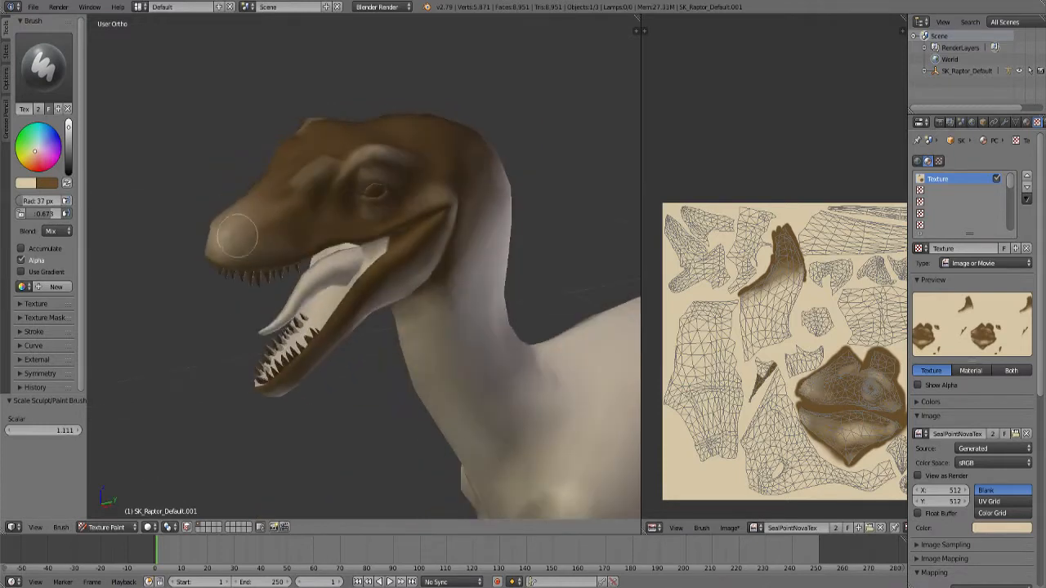
pyautogui.moveTo(183, 480)
pyautogui.mouseDown(button='middle')
pyautogui.moveTo(366, 418)
pyautogui.moveTo(368, 454)
pyautogui.mouseUp(button='middle')
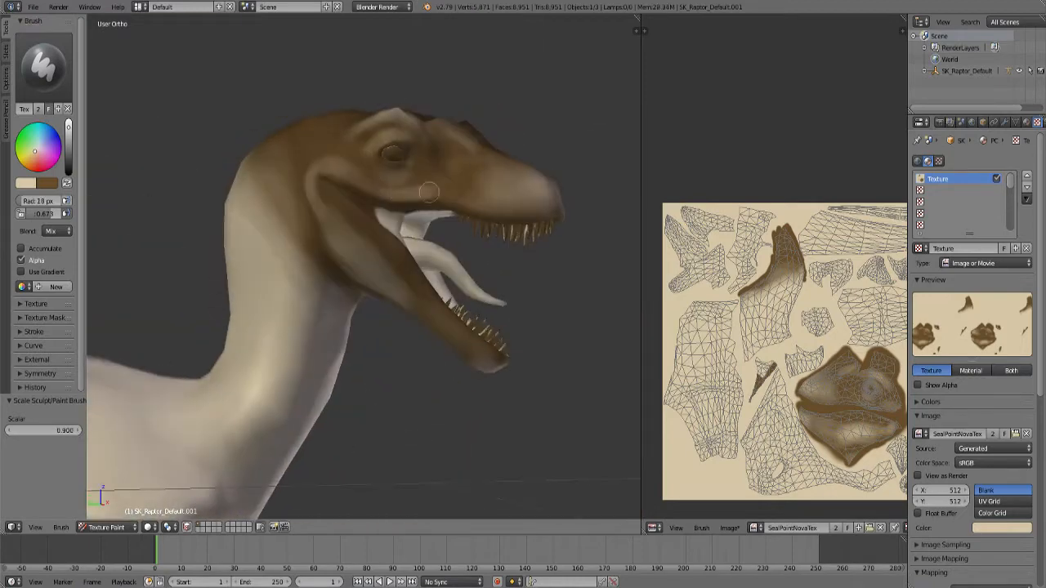
# Paint a broad beige highlight from the crown of the head down to the nape with an 81 px brush.
pyautogui.moveTo(352, 422)
pyautogui.mouseDown(button='middle')
pyautogui.moveTo(481, 425)
pyautogui.moveTo(151, 418)
pyautogui.moveTo(497, 327)
pyautogui.moveTo(372, 166)
pyautogui.mouseUp(button='middle')
pyautogui.press(']')
pyautogui.press(']')
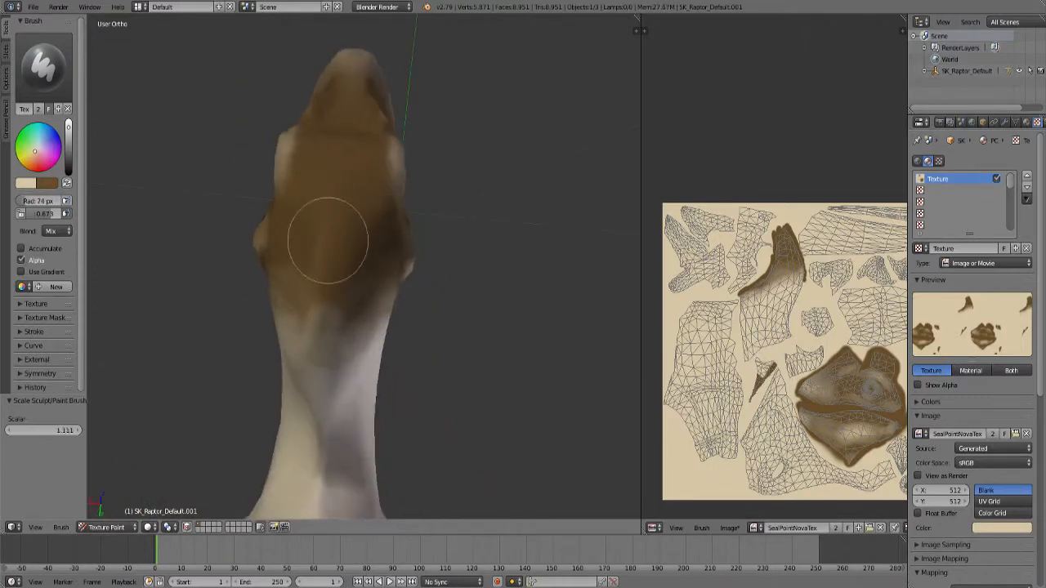
pyautogui.press(']')
pyautogui.press(']')
pyautogui.press(']')
pyautogui.press('[')
pyautogui.moveTo(328, 240)
pyautogui.mouseDown()
pyautogui.moveTo(306, 343)
pyautogui.moveTo(321, 336)
pyautogui.mouseUp()
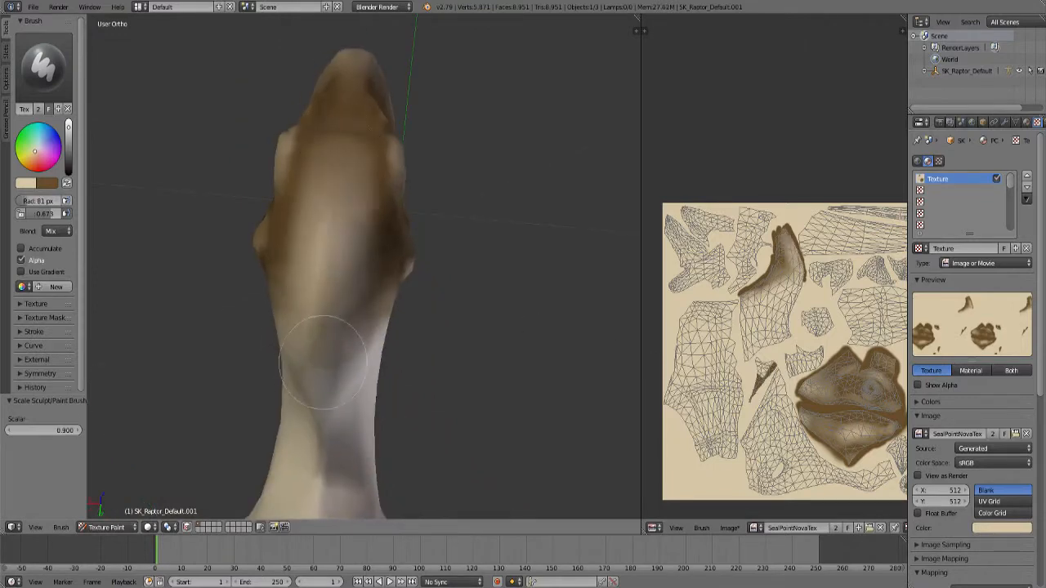
pyautogui.moveTo(245, 414)
pyautogui.mouseDown(button='middle')
pyautogui.moveTo(351, 357)
pyautogui.moveTo(305, 221)
pyautogui.mouseUp(button='middle')
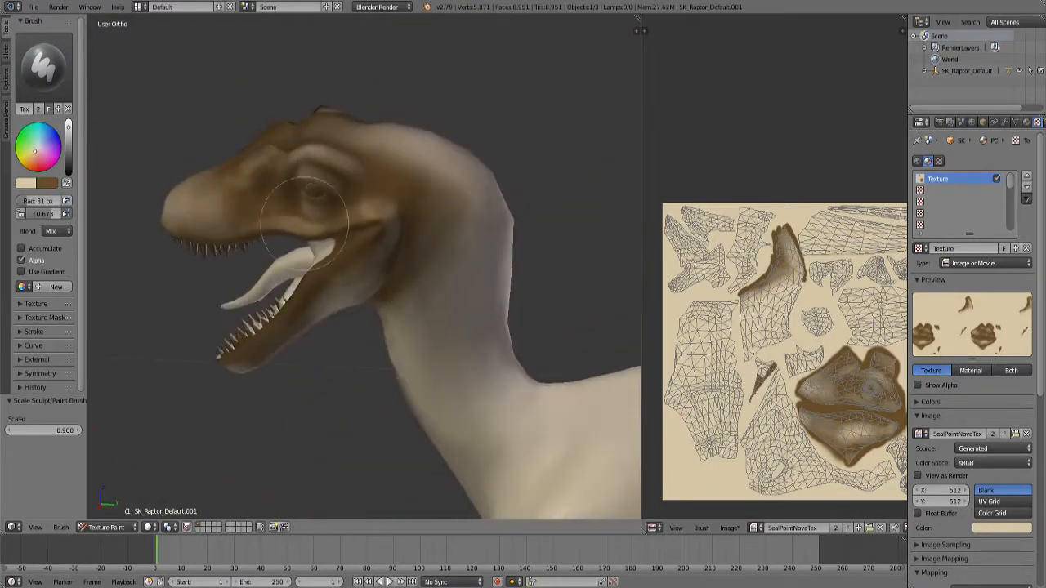
# Swap the brush color to brown at strength 0.218 and darken the snout and mouth corner at radius 36 px.
pyautogui.press('x')
pyautogui.moveTo(444, 210)
pyautogui.mouseDown(button='middle')
pyautogui.moveTo(326, 350)
pyautogui.moveTo(467, 351)
pyautogui.moveTo(525, 392)
pyautogui.moveTo(420, 409)
pyautogui.moveTo(313, 338)
pyautogui.moveTo(269, 262)
pyautogui.moveTo(432, 245)
pyautogui.moveTo(478, 350)
pyautogui.moveTo(381, 390)
pyautogui.moveTo(200, 288)
pyautogui.moveTo(234, 311)
pyautogui.moveTo(168, 294)
pyautogui.moveTo(150, 264)
pyautogui.mouseUp(button='middle')
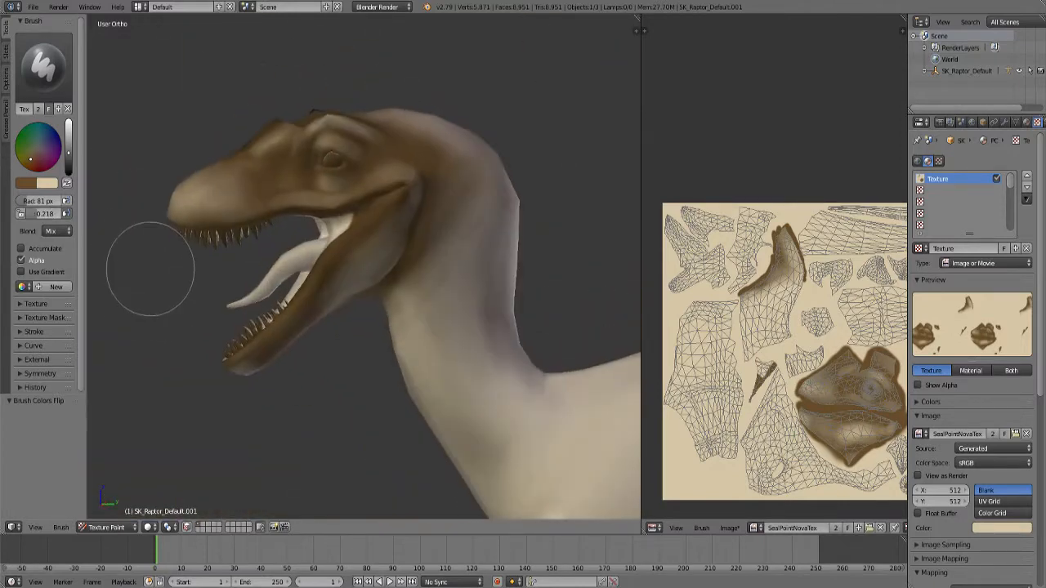
pyautogui.press('[')
pyautogui.press('[')
pyautogui.press('[')
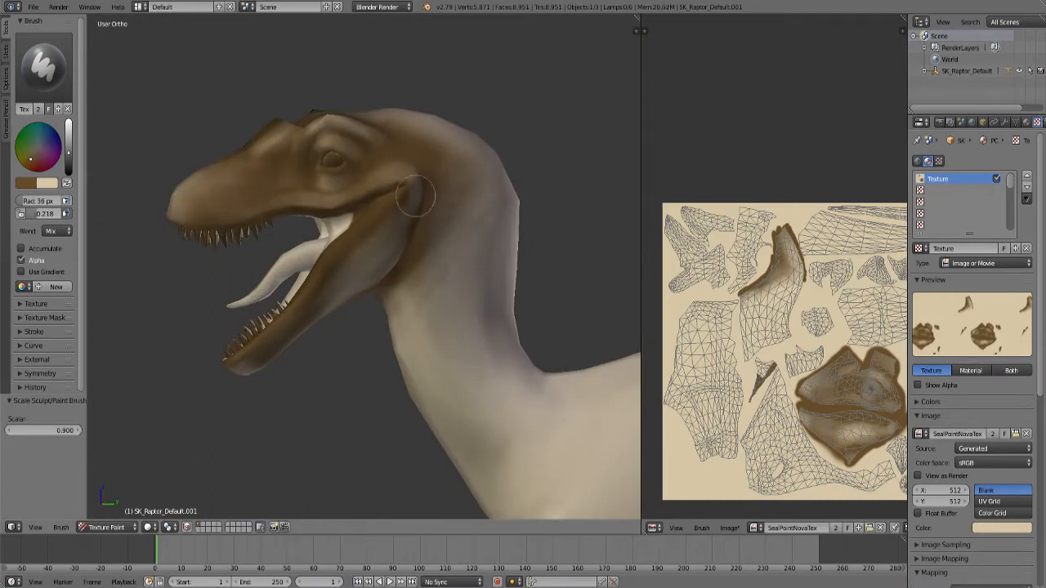
# Glaze light brown over the snout's sides with brush radii of 17 and 28 px.
pyautogui.moveTo(347, 396)
pyautogui.mouseDown(button='middle')
pyautogui.moveTo(257, 361)
pyautogui.moveTo(264, 411)
pyautogui.moveTo(306, 242)
pyautogui.mouseUp(button='middle')
pyautogui.press('[')
pyautogui.press('[')
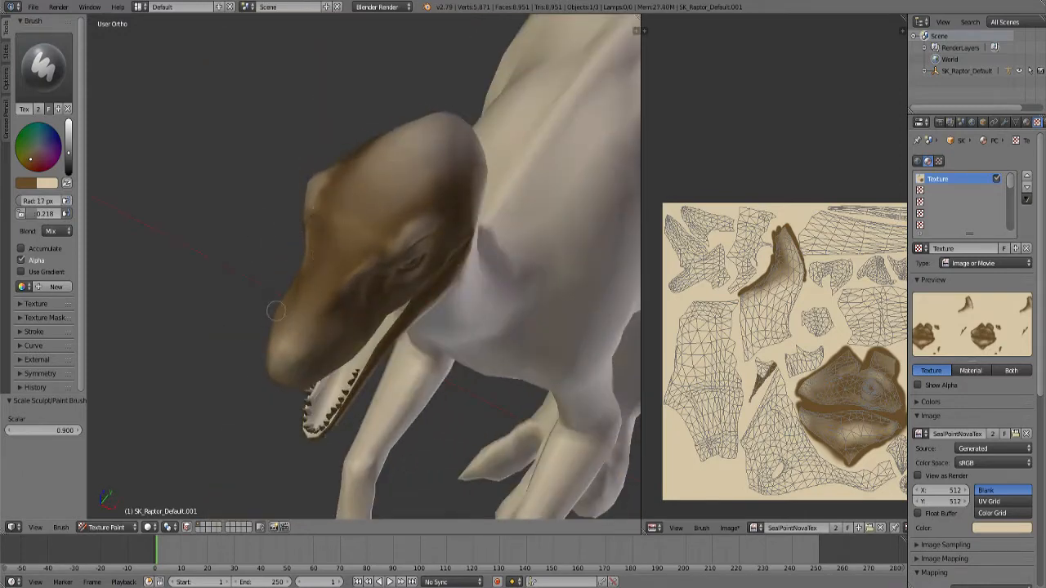
pyautogui.moveTo(276, 311); pyautogui.dragTo(199, 331, button='middle')
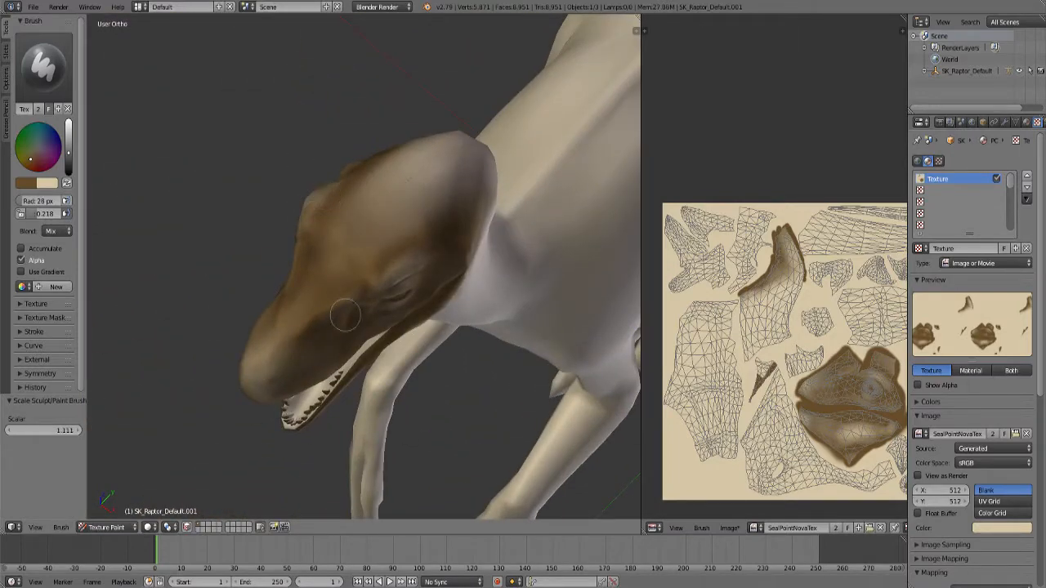
# Tint the beige highlight on top of the head with light brown using a 91 px brush.
pyautogui.press(']')
pyautogui.press(']')
pyautogui.press(']')
pyautogui.press(']')
pyautogui.press(']')
pyautogui.press(']')
pyautogui.press(']')
pyautogui.press(']')
pyautogui.press(']')
pyautogui.press(']')
pyautogui.moveTo(357, 224)
pyautogui.mouseDown()
pyautogui.moveTo(364, 228)
pyautogui.moveTo(387, 152)
pyautogui.mouseUp()
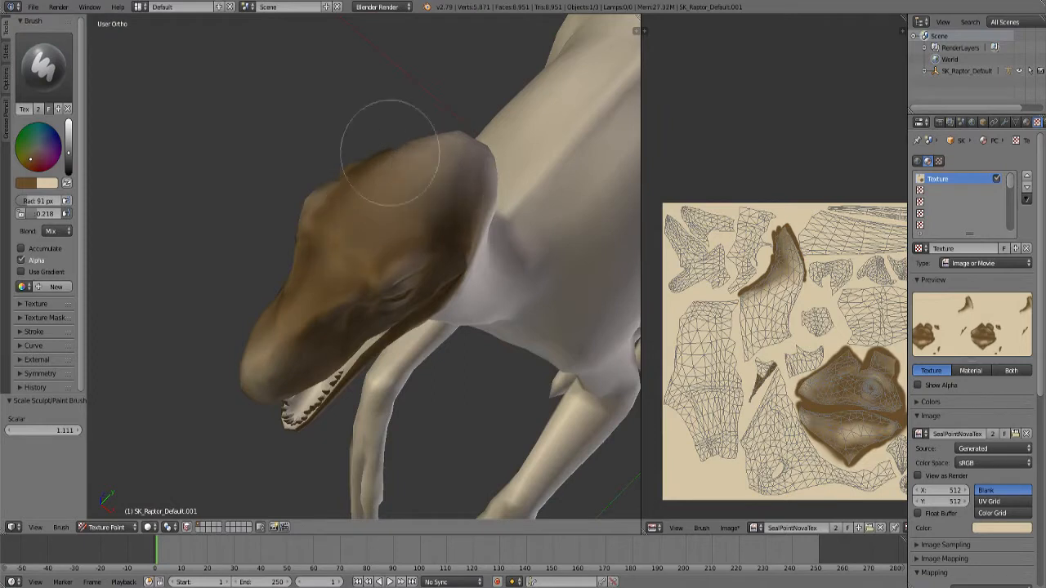
# Blend brown over the back of the head into the nape, starting with an 83 px brush.
pyautogui.moveTo(387, 152)
pyautogui.mouseDown(button='middle')
pyautogui.moveTo(446, 164)
pyautogui.moveTo(509, 196)
pyautogui.mouseUp(button='middle')
pyautogui.press('[')
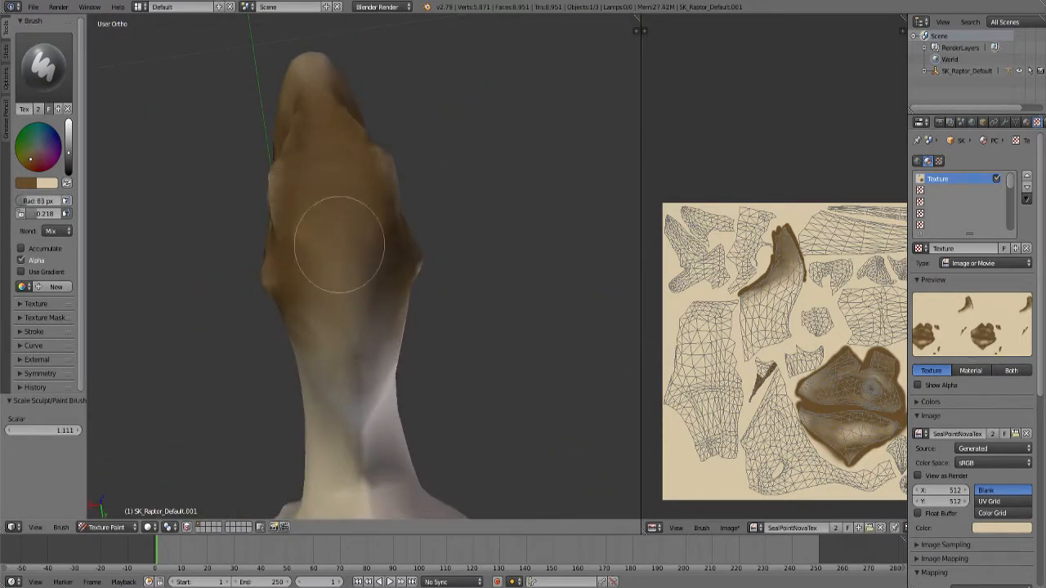
pyautogui.press(']')
pyautogui.press(']')
pyautogui.press(']')
# Glaze brown over the cheek and side of the lower jaw with a 64 px brush.
pyautogui.moveTo(263, 378)
pyautogui.mouseDown(button='middle')
pyautogui.moveTo(316, 362)
pyautogui.moveTo(311, 338)
pyautogui.moveTo(292, 353)
pyautogui.moveTo(331, 359)
pyautogui.moveTo(331, 401)
pyautogui.moveTo(316, 409)
pyautogui.mouseUp(button='middle')
pyautogui.press('[')
pyautogui.press('[')
pyautogui.press('[')
pyautogui.press('[')
pyautogui.press('[')
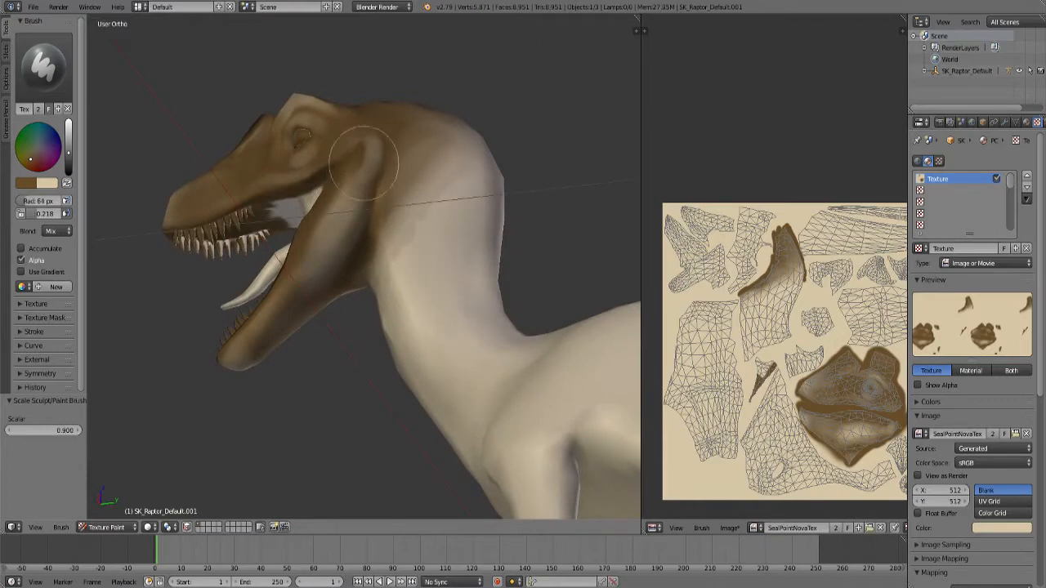
# Darken the opposite side of the lower jaw and the throat edge with brown, using a smaller brush.
pyautogui.moveTo(261, 437)
pyautogui.mouseDown(button='middle')
pyautogui.moveTo(372, 327)
pyautogui.moveTo(504, 366)
pyautogui.mouseUp(button='middle')
pyautogui.press('[')
pyautogui.press('[')
pyautogui.press('[')
pyautogui.press('[')
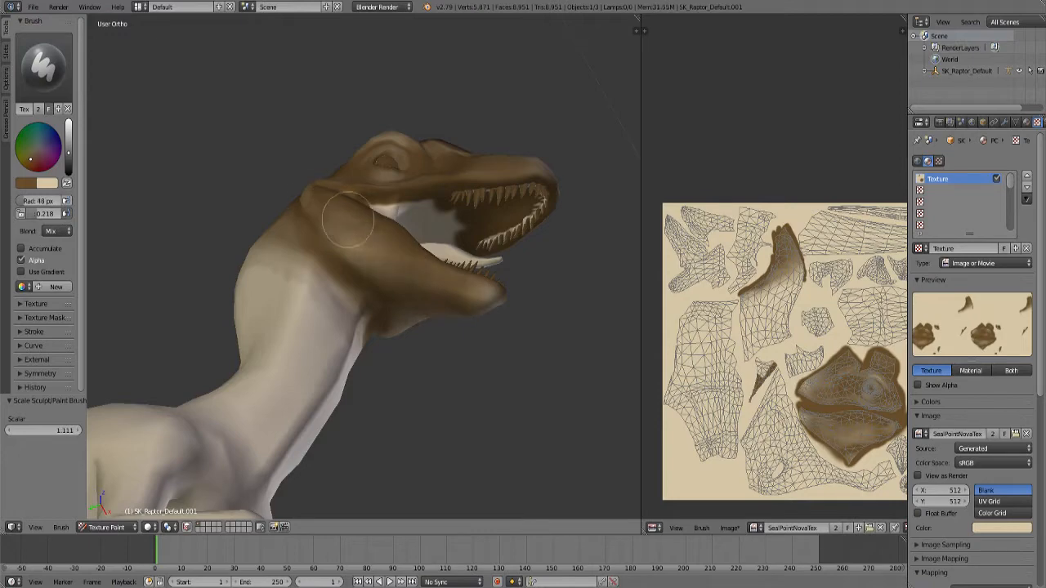
pyautogui.moveTo(471, 344)
pyautogui.mouseDown(button='middle')
pyautogui.moveTo(579, 401)
pyautogui.moveTo(478, 291)
pyautogui.moveTo(511, 313)
pyautogui.moveTo(388, 272)
pyautogui.mouseUp(button='middle')
pyautogui.moveTo(353, 286)
pyautogui.mouseDown()
pyautogui.moveTo(373, 298)
pyautogui.moveTo(372, 323)
pyautogui.moveTo(392, 351)
pyautogui.mouseUp()
# Soften the marking's edge behind the jaw and along the upper neck in brown at radii of 26 and 55 px.
pyautogui.moveTo(392, 351)
pyautogui.mouseDown(button='middle')
pyautogui.moveTo(593, 382)
pyautogui.moveTo(351, 406)
pyautogui.mouseUp(button='middle')
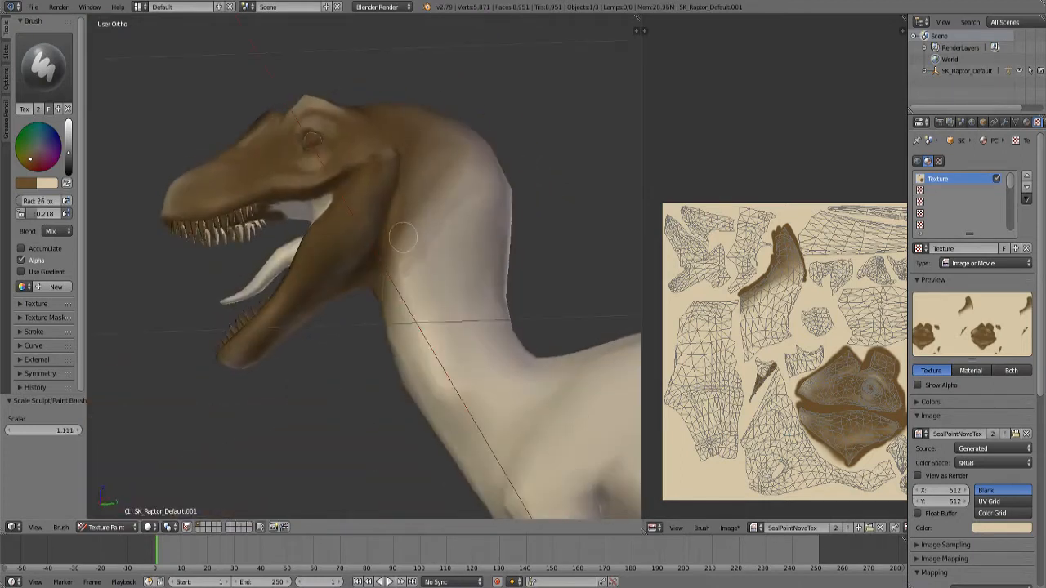
pyautogui.press(']')
pyautogui.press(']')
pyautogui.moveTo(390, 263); pyautogui.dragTo(395, 280)
pyautogui.moveTo(482, 160); pyautogui.dragTo(427, 138)
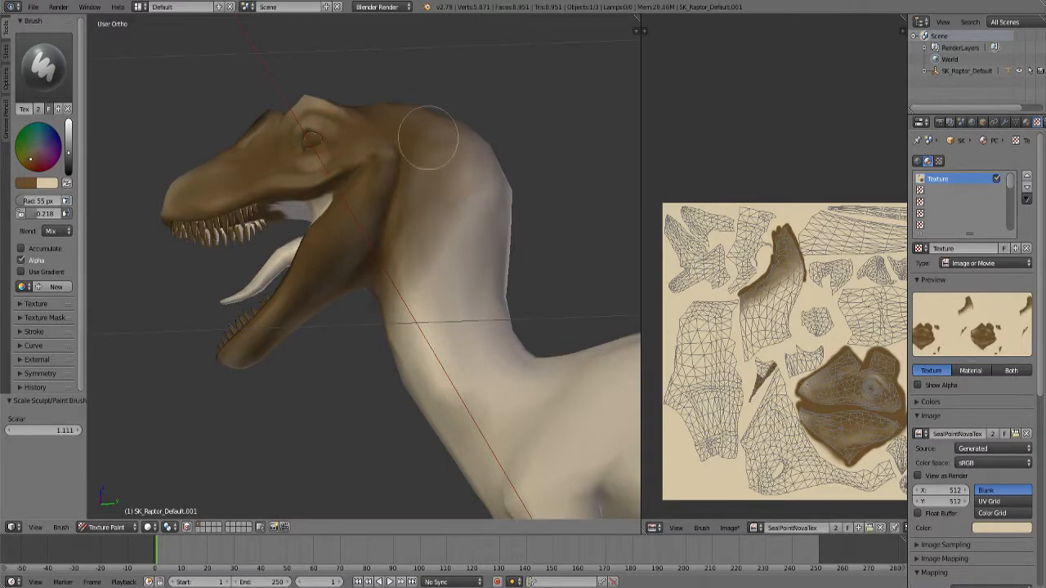
# Blend brown from the nape up over the crown of the head with a 74 px brush.
pyautogui.moveTo(397, 290); pyautogui.dragTo(455, 269, button='middle')
pyautogui.press(']')
pyautogui.press(']')
pyautogui.press(']')
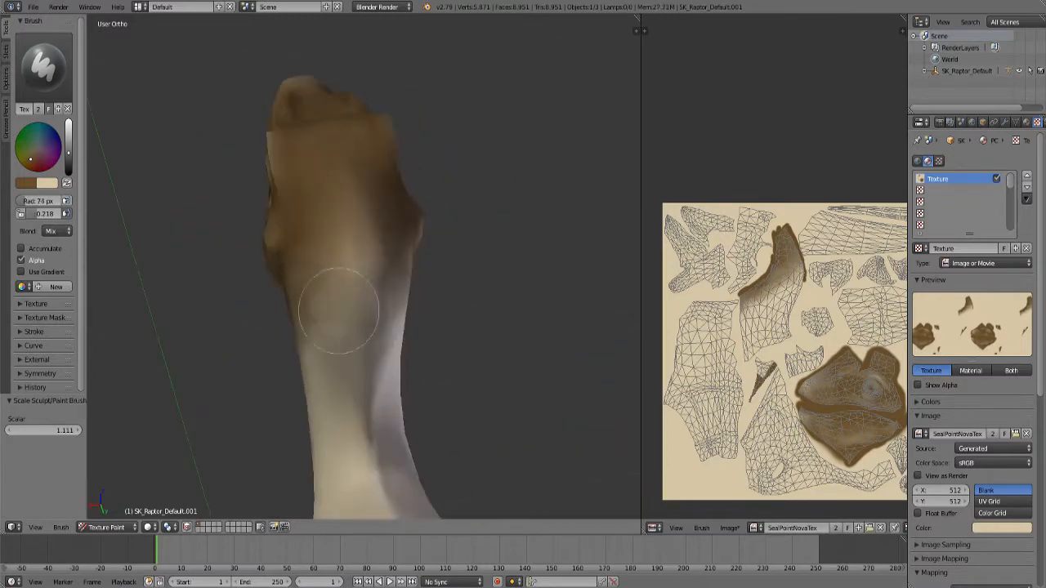
pyautogui.moveTo(315, 293)
pyautogui.mouseDown()
pyautogui.moveTo(332, 196)
pyautogui.moveTo(319, 158)
pyautogui.mouseUp()
# Touch up the top of the snout with light brown at a brush radius of 23 px.
pyautogui.moveTo(231, 346); pyautogui.dragTo(388, 372, button='middle')
pyautogui.press('[')
pyautogui.press('[')
pyautogui.press('[')
pyautogui.press('[')
pyautogui.press('[')
pyautogui.press('[')
pyautogui.press('[')
pyautogui.press('[')
pyautogui.press('[')
pyautogui.press('[')
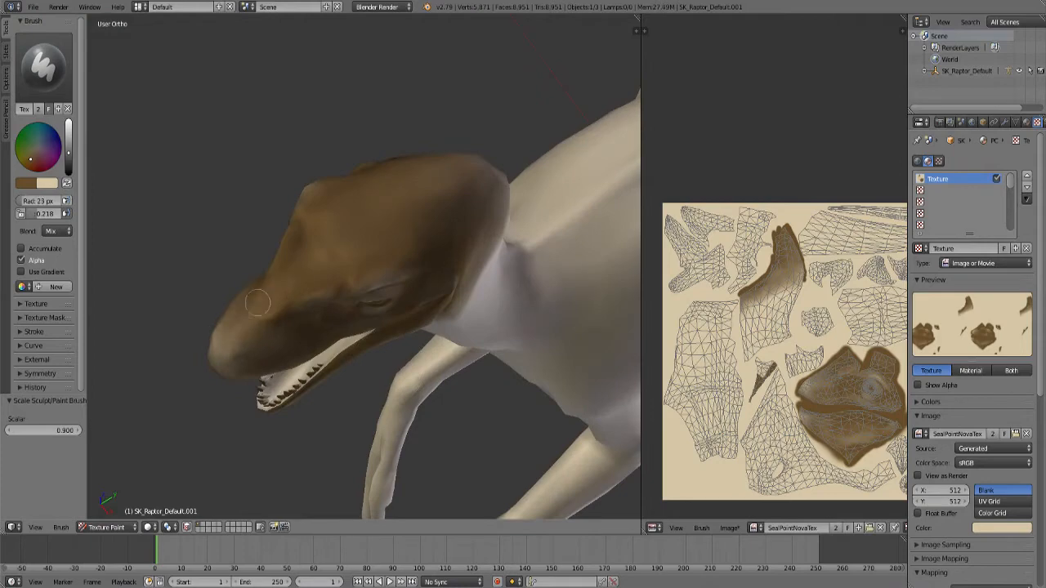
pyautogui.moveTo(285, 210); pyautogui.dragTo(198, 217, button='middle')
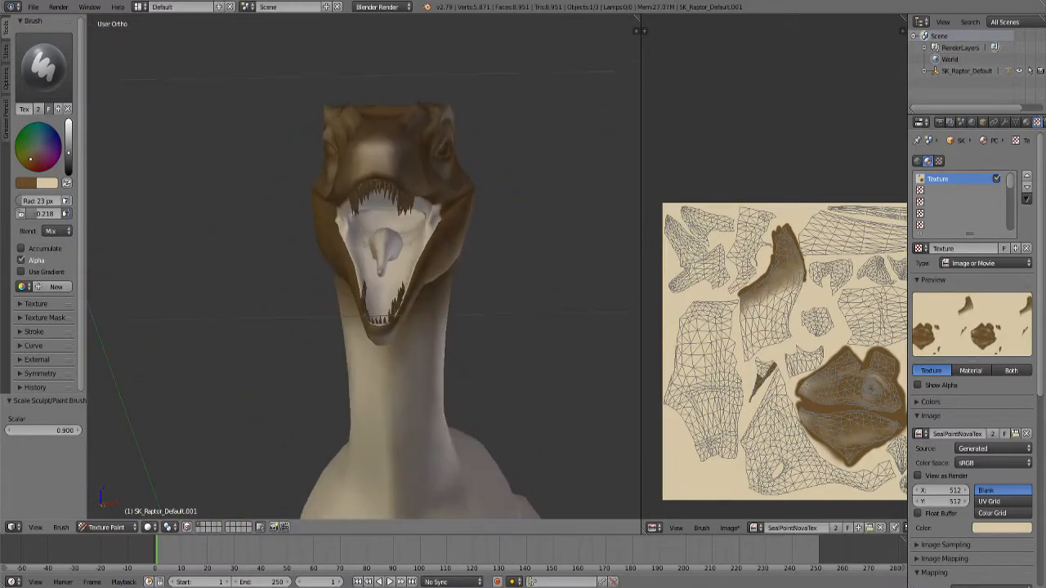
# Paint the lower jaw's teeth and inner gum line brown on both sides with a 14 px brush.
pyautogui.moveTo(264, 257); pyautogui.dragTo(353, 297, button='middle')
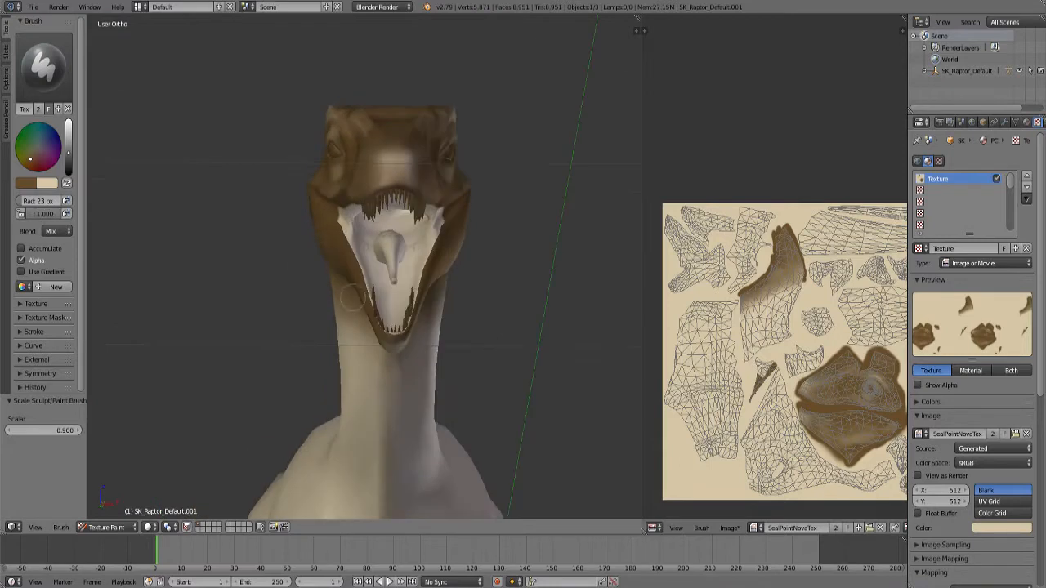
pyautogui.moveTo(349, 247); pyautogui.dragTo(368, 292)
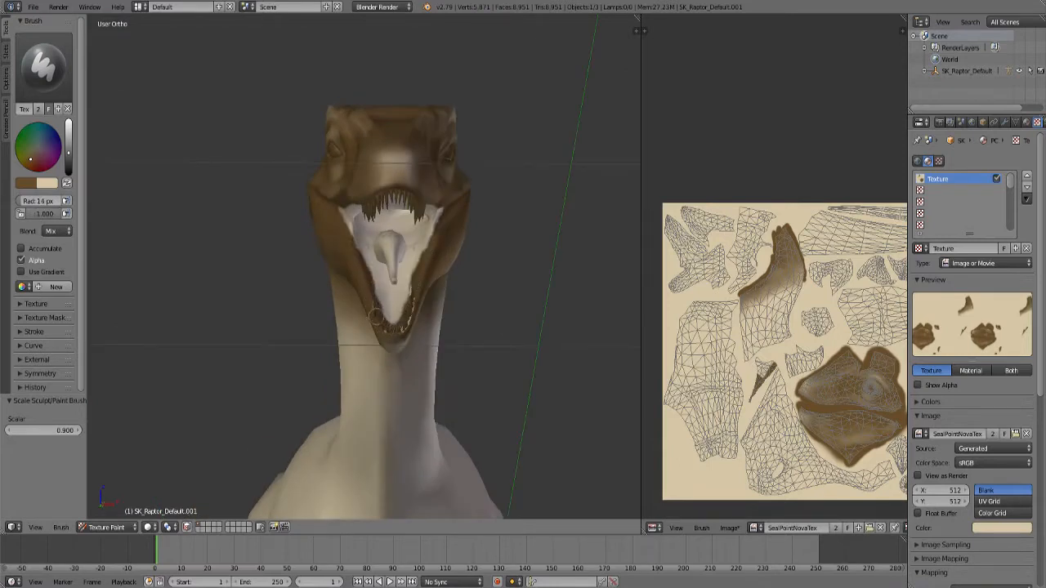
pyautogui.moveTo(417, 275); pyautogui.dragTo(330, 303, button='middle')
pyautogui.scroll(6, 302, 275)
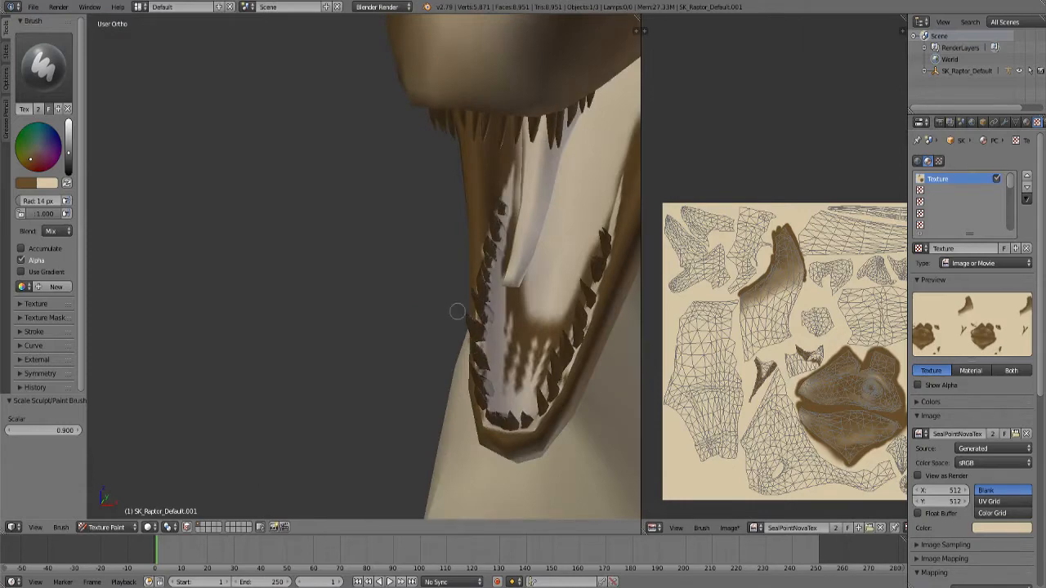
pyautogui.moveTo(456, 311); pyautogui.dragTo(479, 330, button='middle')
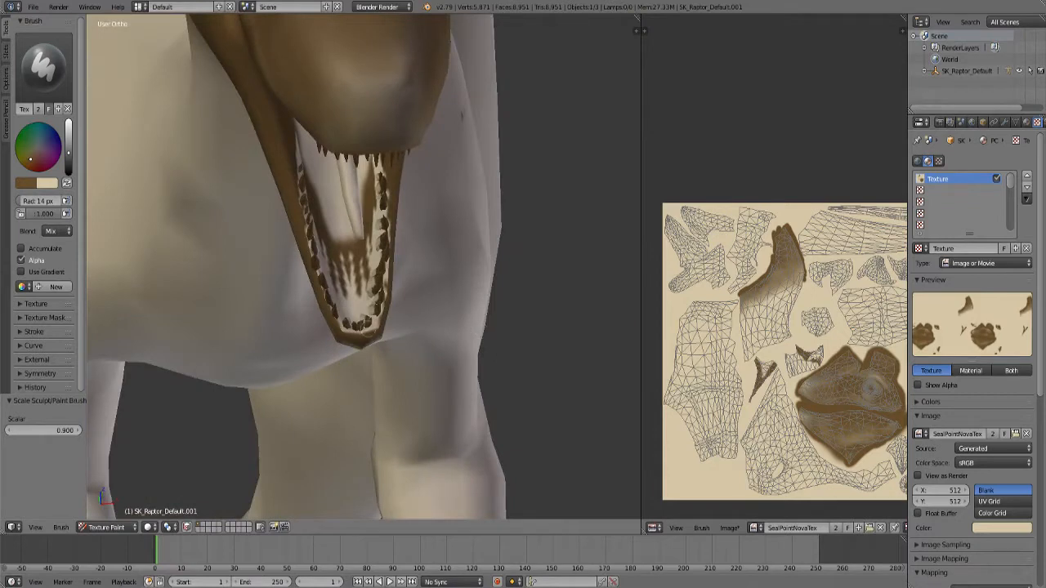
pyautogui.moveTo(353, 325); pyautogui.dragTo(377, 280)
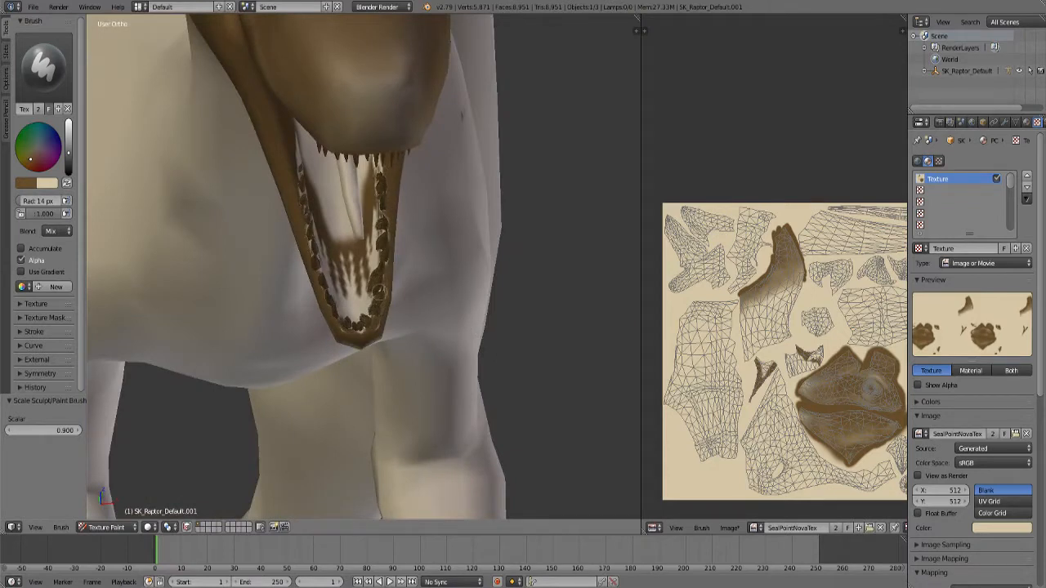
pyautogui.moveTo(360, 335); pyautogui.dragTo(295, 181)
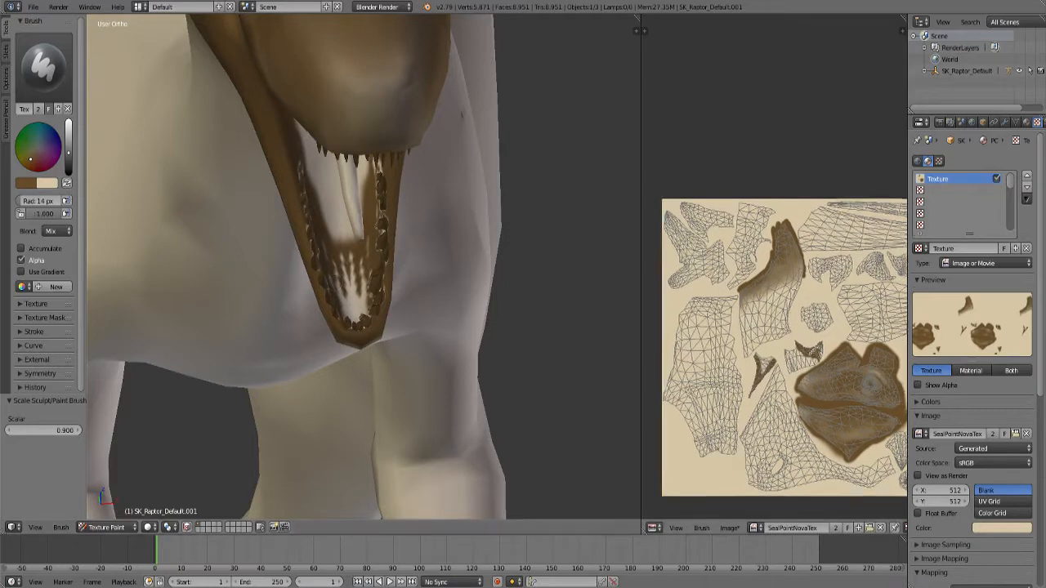
# Fill the unpainted specks in the curved inner lower-jaw island of the texture image with solid brown.
pyautogui.scroll(-2, 788, 327)
pyautogui.scroll(8, 788, 327)
pyautogui.scroll(3, 791, 298)
pyautogui.moveTo(791, 298); pyautogui.dragTo(671, 217, button='middle')
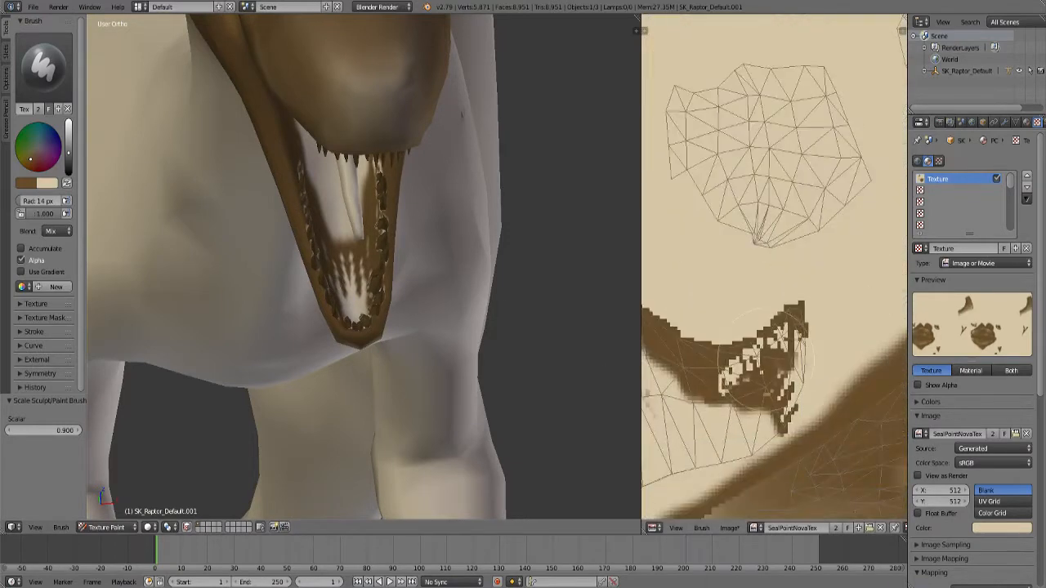
pyautogui.moveTo(731, 362)
pyautogui.mouseDown()
pyautogui.moveTo(780, 335)
pyautogui.moveTo(796, 404)
pyautogui.moveTo(767, 384)
pyautogui.moveTo(791, 309)
pyautogui.mouseUp()
pyautogui.scroll(-1, 768, 278)
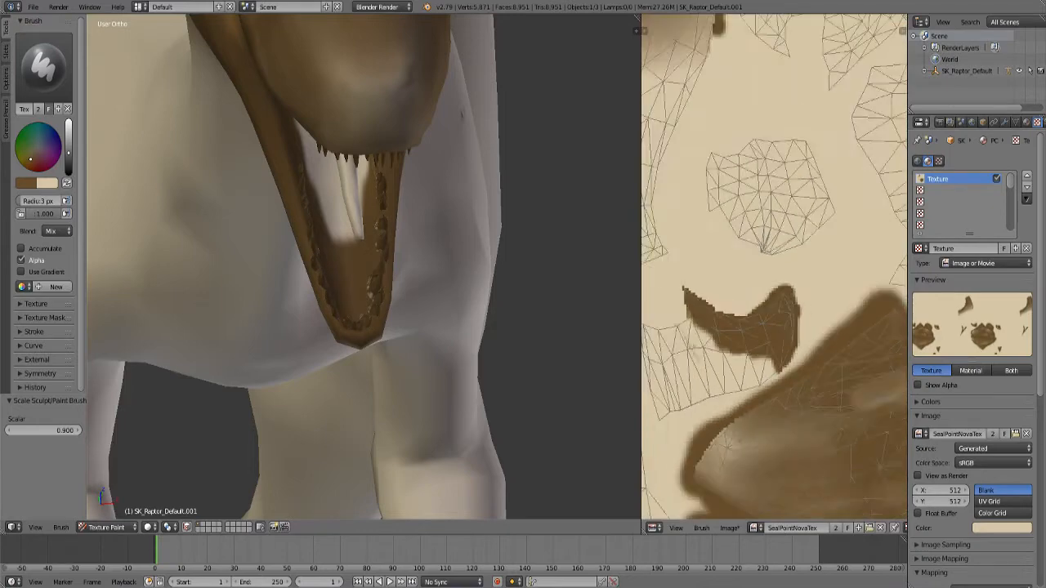
# Fill the half-painted mouth island near the texture's right edge with brown, using a 3 px brush.
pyautogui.keyDown('ctrl'); pyautogui.hscroll(-2, 768, 276); pyautogui.keyUp('ctrl')
pyautogui.moveTo(704, 282)
pyautogui.mouseDown()
pyautogui.moveTo(776, 317)
pyautogui.moveTo(835, 309)
pyautogui.mouseUp()
pyautogui.scroll(-3, 549, 284)
pyautogui.moveTo(549, 285); pyautogui.dragTo(506, 213, button='middle')
pyautogui.scroll(-4, 773, 278)
pyautogui.scroll(8, 769, 281)
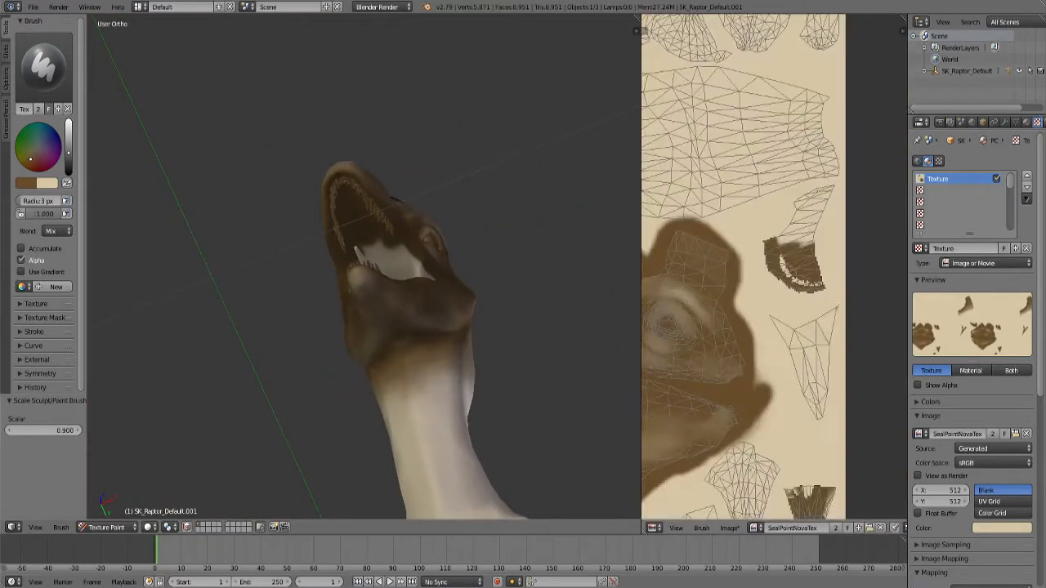
pyautogui.moveTo(716, 253)
pyautogui.mouseDown()
pyautogui.moveTo(811, 320)
pyautogui.moveTo(717, 327)
pyautogui.moveTo(690, 274)
pyautogui.moveTo(683, 201)
pyautogui.mouseUp()
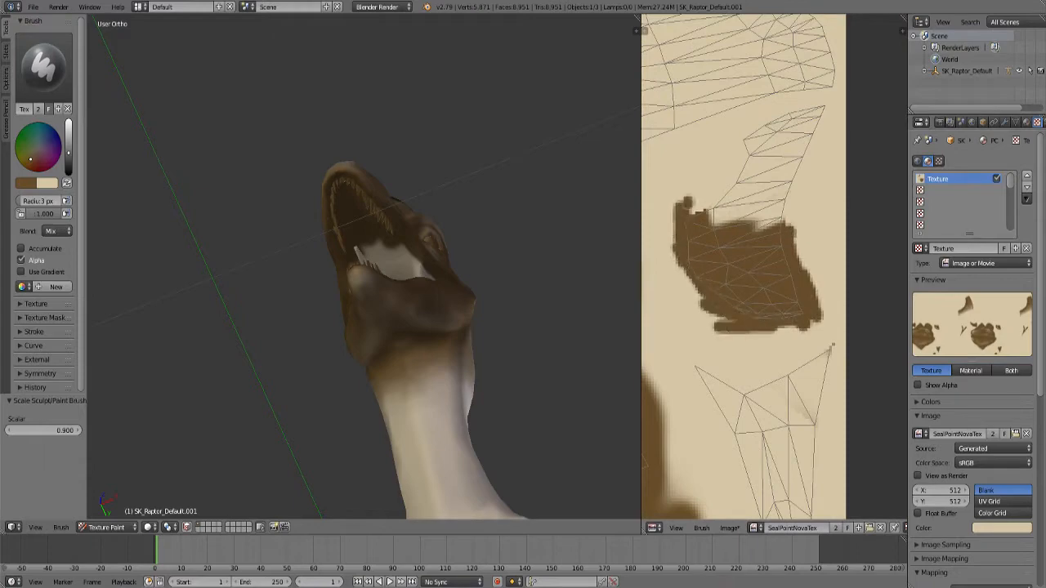
# Examine the painted head, jaws and open mouth from several sides and compare them with the texture layout.
pyautogui.moveTo(266, 199); pyautogui.dragTo(245, 458, button='middle')
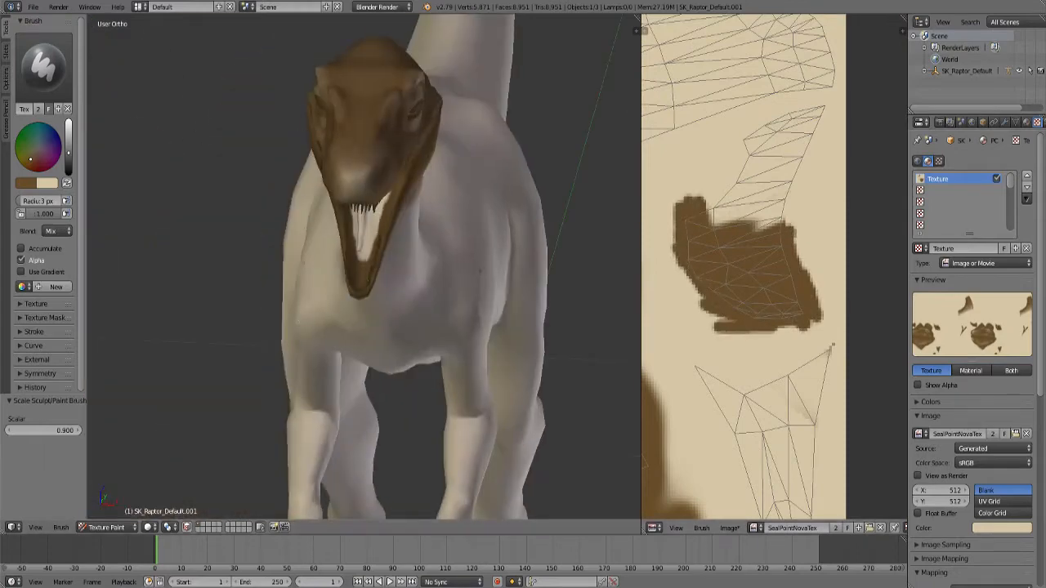
pyautogui.scroll(-6, 773, 268)
pyautogui.scroll(5, 768, 266)
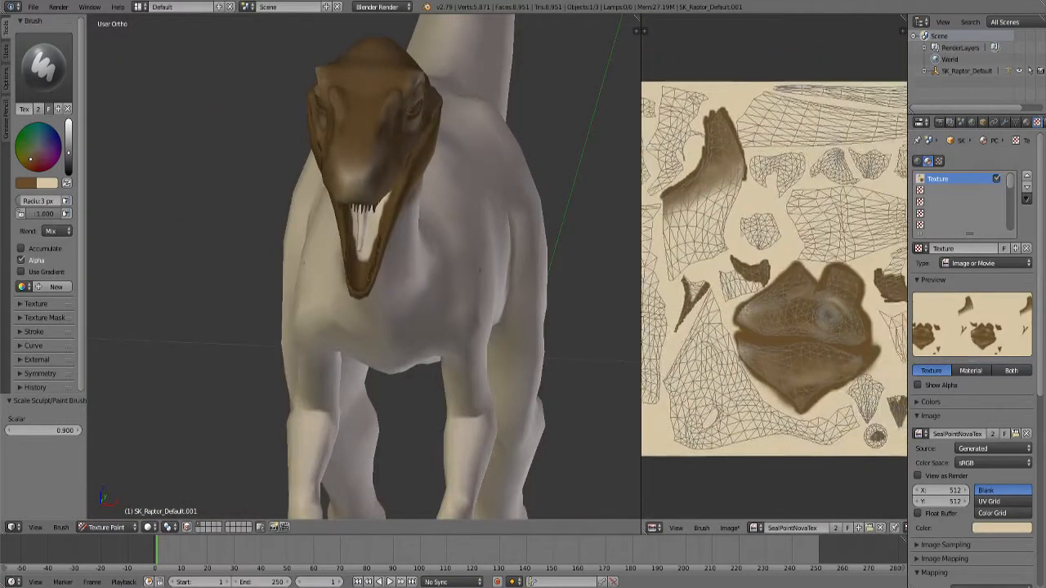
pyautogui.scroll(-3, 738, 246)
pyautogui.moveTo(737, 246); pyautogui.dragTo(779, 274, button='middle')
pyautogui.scroll(2, 778, 273)
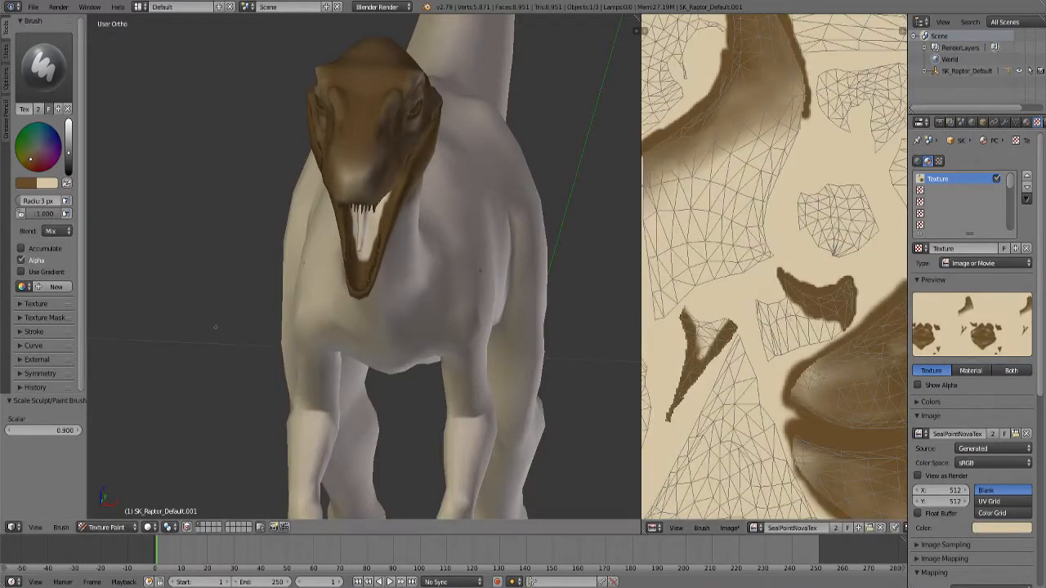
pyautogui.moveTo(231, 351); pyautogui.dragTo(400, 389, button='middle')
pyautogui.keyDown('shift'); pyautogui.moveTo(400, 389); pyautogui.dragTo(335, 389, button='middle'); pyautogui.keyUp('shift')
pyautogui.scroll(-3, 301, 299)
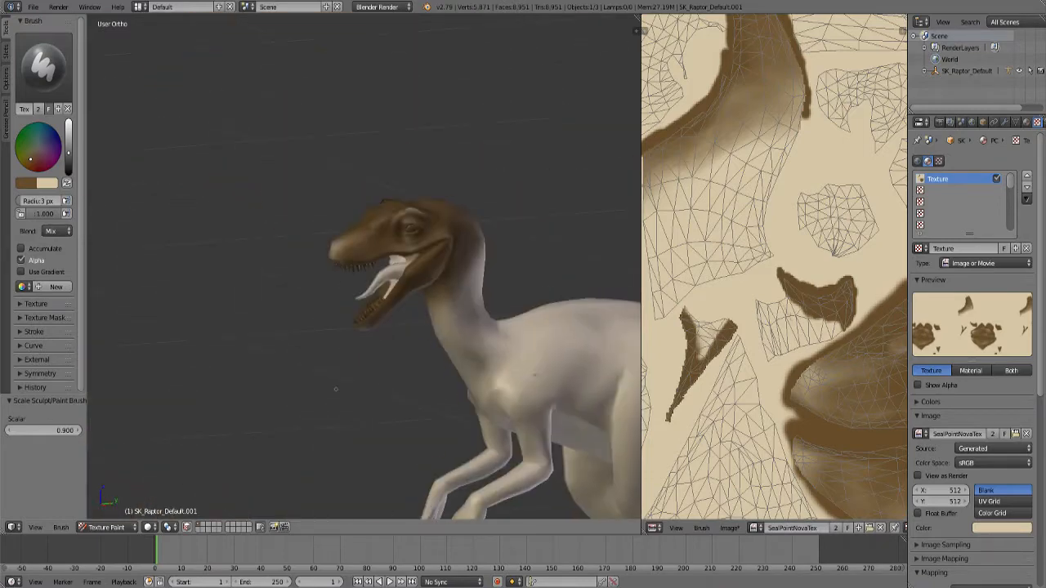
pyautogui.scroll(7, 335, 388)
pyautogui.keyDown('shift'); pyautogui.moveTo(528, 428); pyautogui.dragTo(470, 364, button='middle'); pyautogui.keyUp('shift')
pyautogui.keyDown('shift'); pyautogui.moveTo(241, 305); pyautogui.dragTo(262, 342, button='middle'); pyautogui.keyUp('shift')
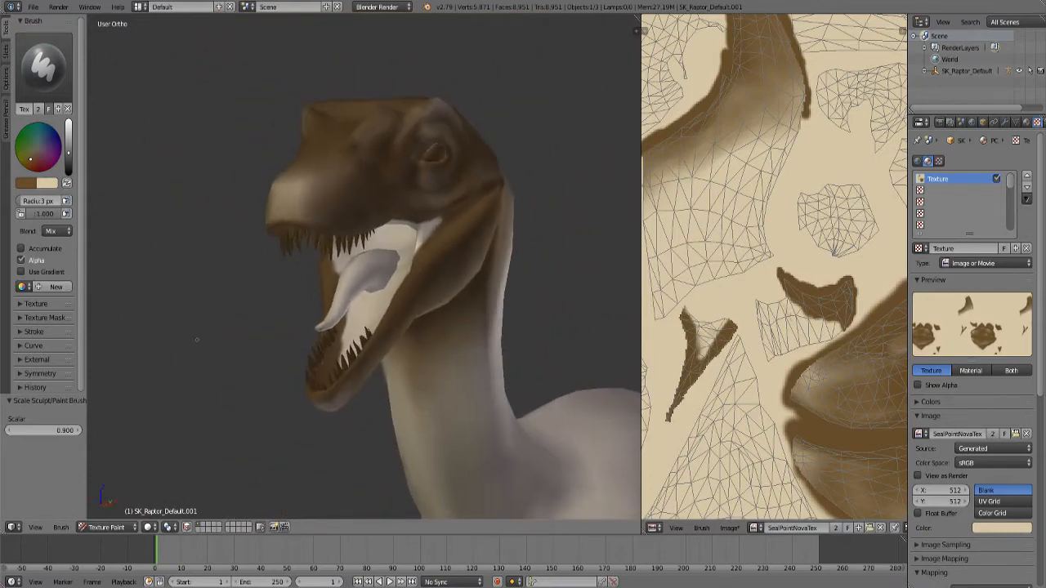
# Put the raptor mesh in Edit Mode and display it with Texture viewport shading.
pyautogui.click(106, 527)
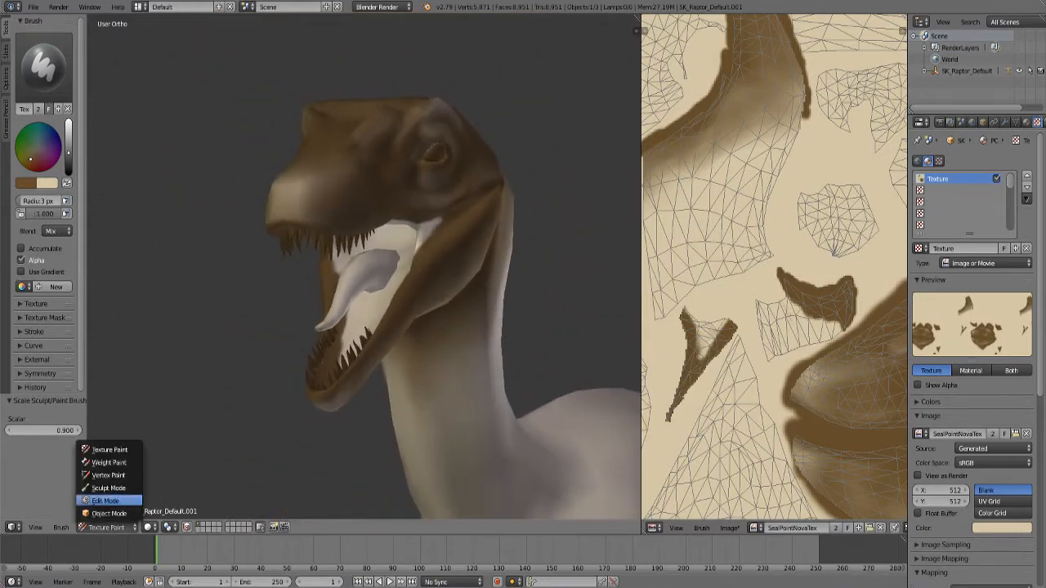
pyautogui.click(105, 500)
pyautogui.moveTo(327, 326); pyautogui.dragTo(392, 224, button='middle')
pyautogui.click(188, 526)
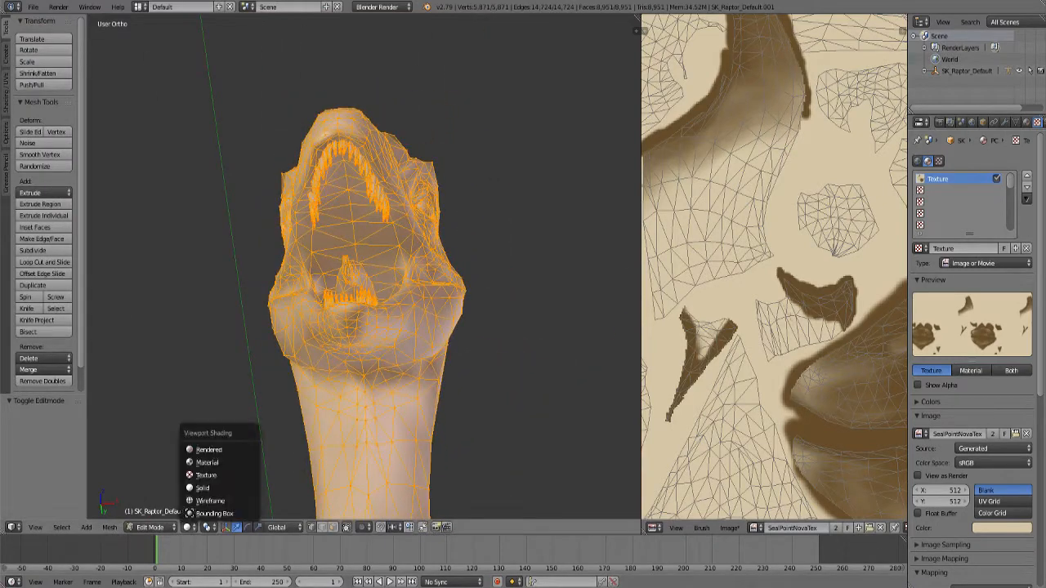
pyautogui.click(210, 475)
# Widen the image editor beside the 3D view and change it from Paint to View mode.
pyautogui.moveTo(409, 270); pyautogui.dragTo(298, 323, button='middle')
pyautogui.scroll(-3, 774, 266)
pyautogui.scroll(-1, 856, 490)
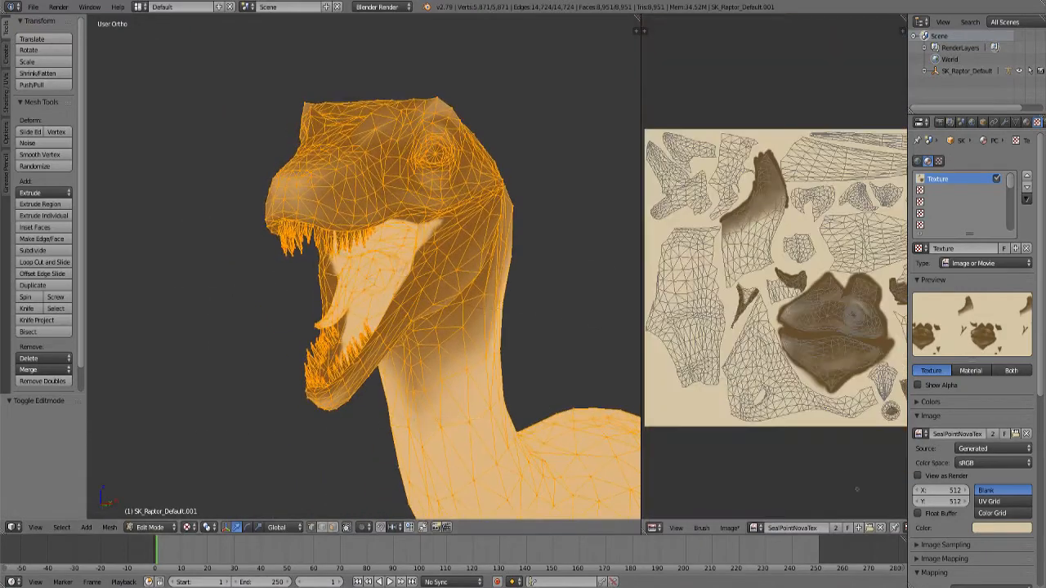
pyautogui.moveTo(641, 269); pyautogui.dragTo(501, 270)
pyautogui.click(786, 528)
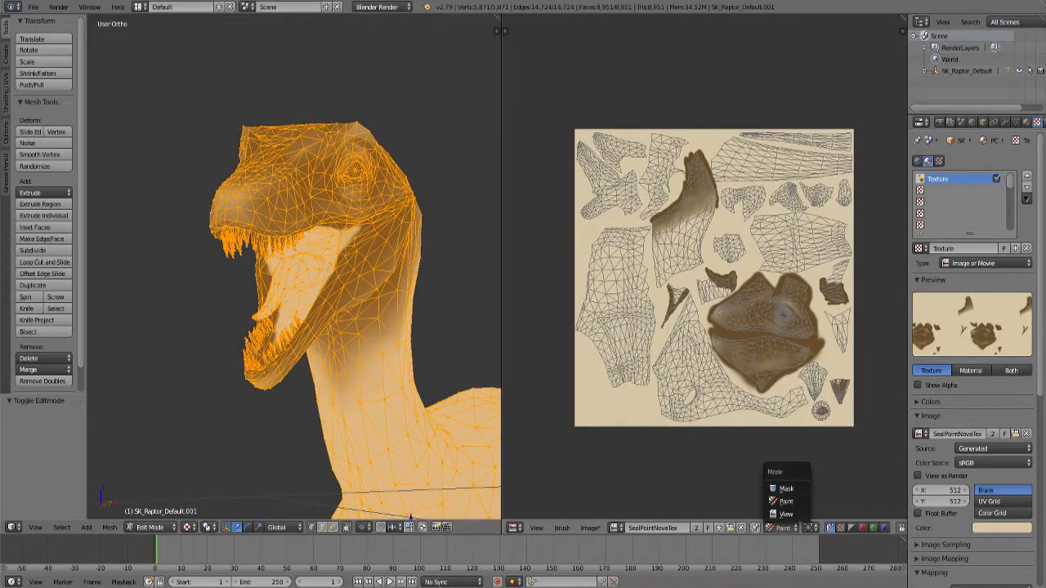
pyautogui.click(786, 514)
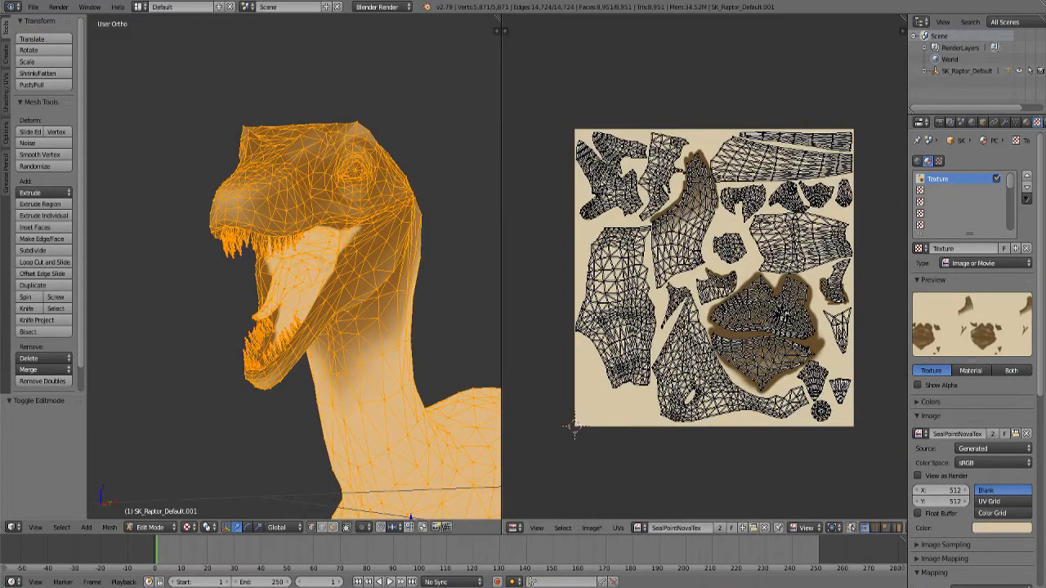
# Synchronise the UV selection with the mesh selection and deselect all faces.
pyautogui.click(849, 527)
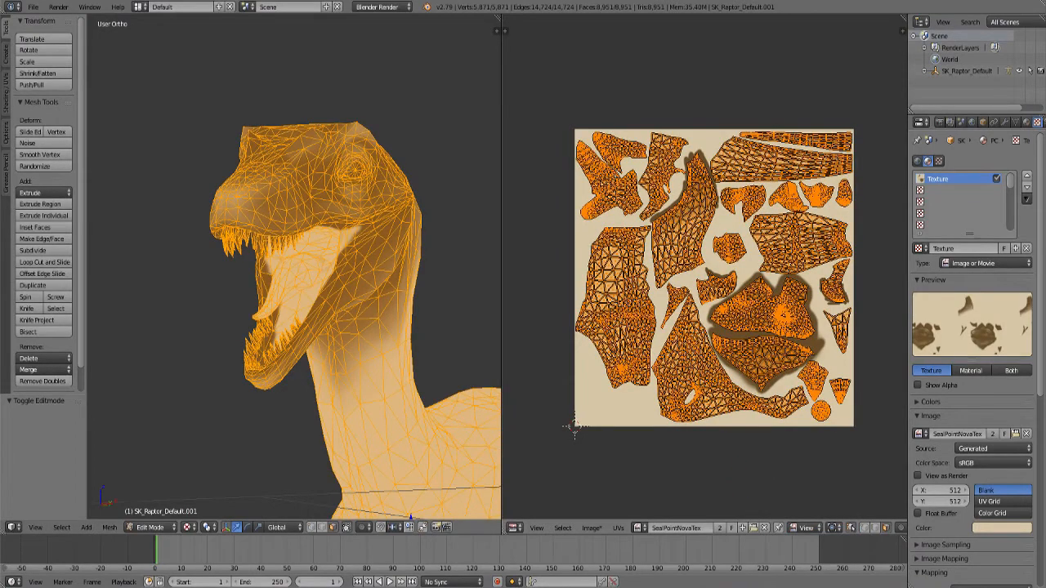
pyautogui.scroll(2, 574, 426)
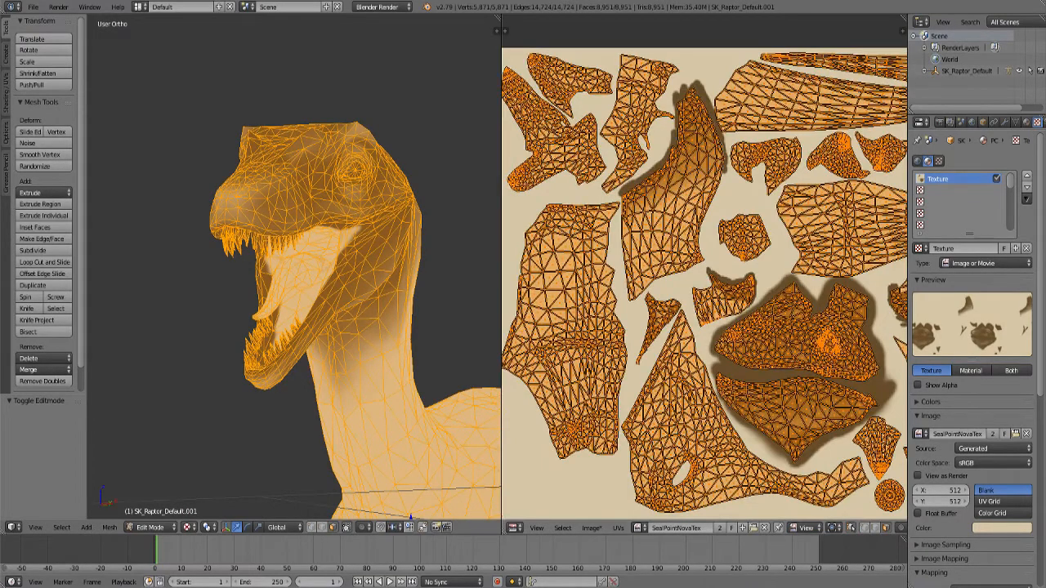
pyautogui.press('a')
# Box-select all faces of the V-shaped UV island that covers the corners of the mouth.
pyautogui.scroll(4, 704, 278)
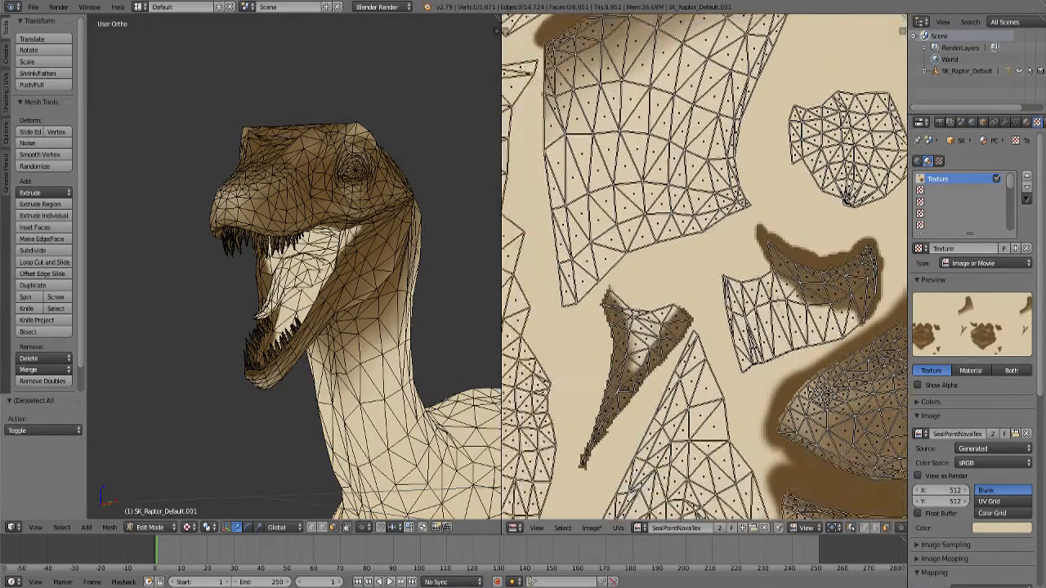
pyautogui.scroll(2, 608, 441)
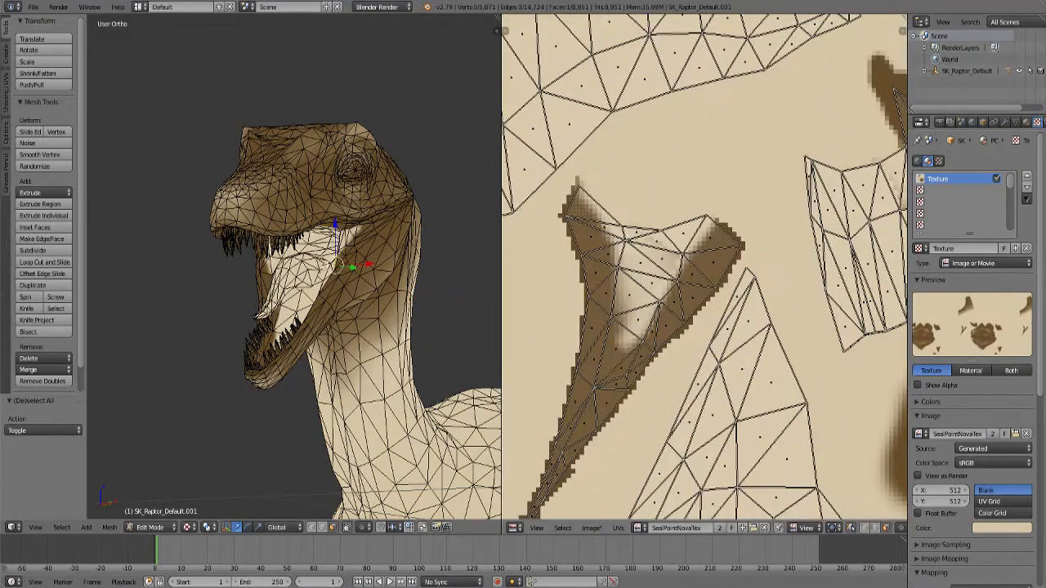
pyautogui.moveTo(704, 294); pyautogui.dragTo(743, 244, button='middle')
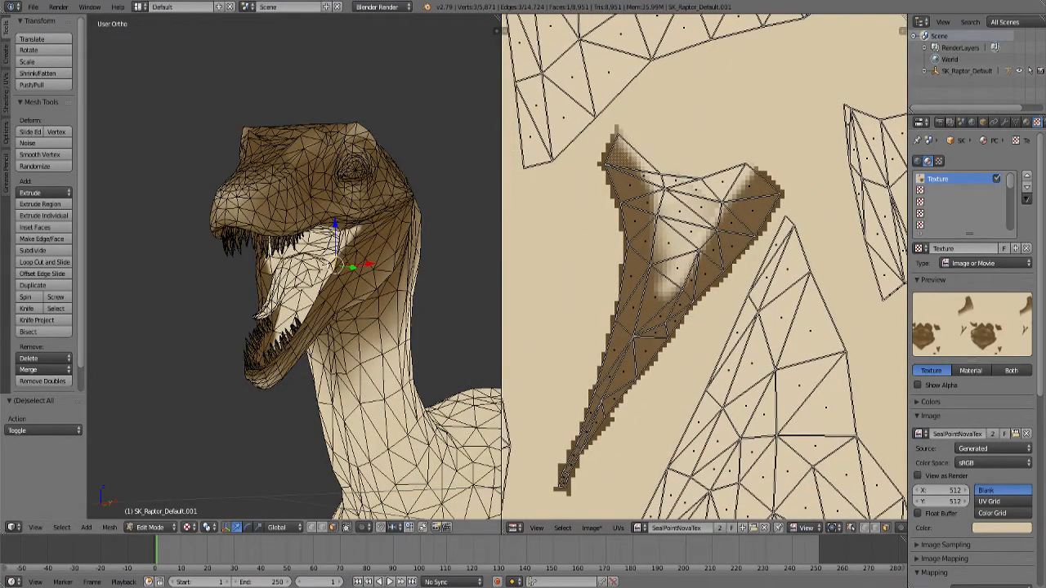
pyautogui.scroll(-1, 905, 384)
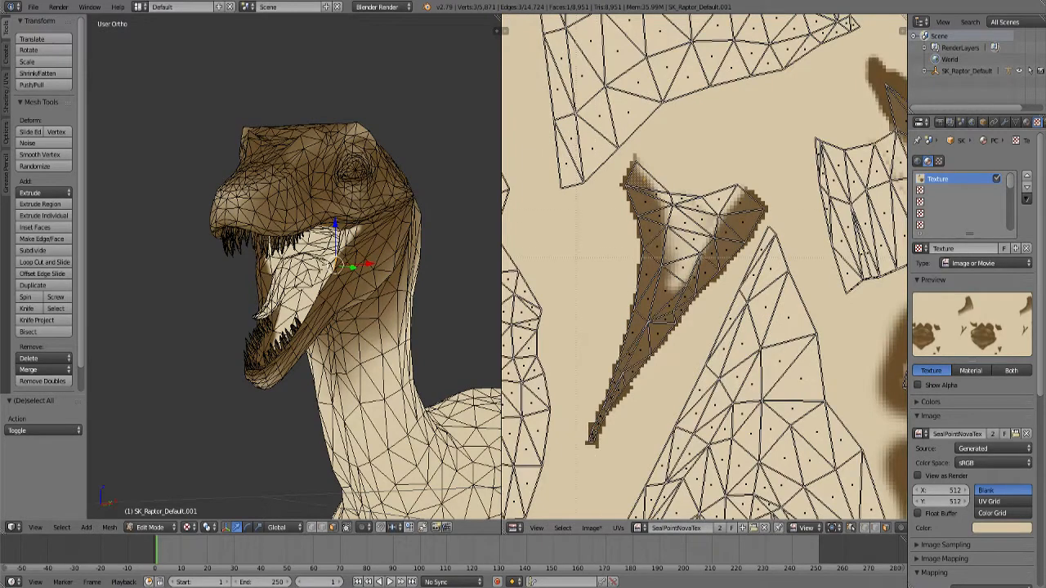
pyautogui.moveTo(576, 259); pyautogui.dragTo(637, 450)
pyautogui.press('b')
pyautogui.moveTo(620, 216); pyautogui.dragTo(668, 372)
pyautogui.press('b')
pyautogui.moveTo(660, 193); pyautogui.dragTo(701, 320)
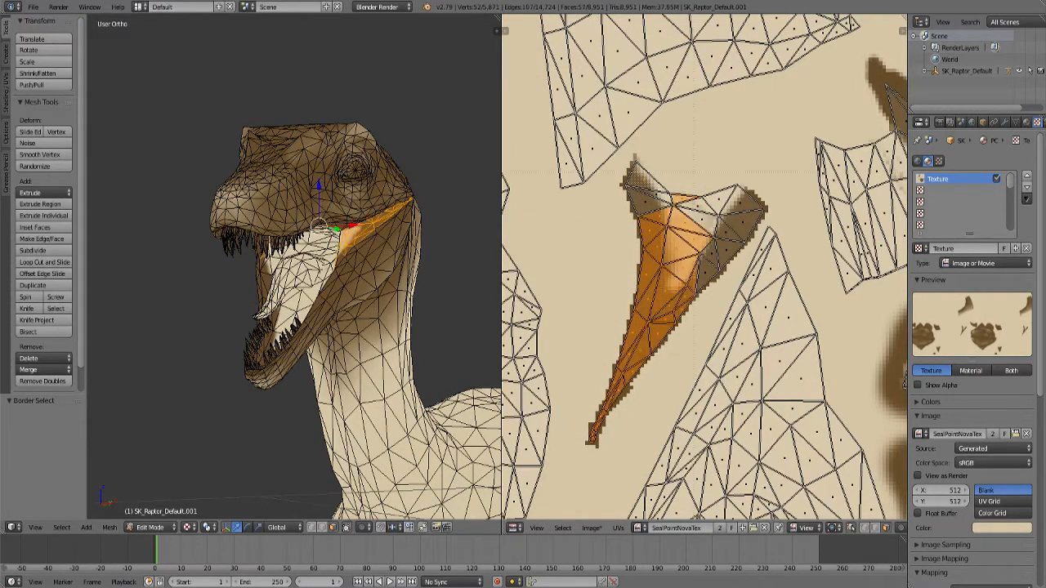
pyautogui.moveTo(724, 185); pyautogui.dragTo(719, 278)
pyautogui.moveTo(741, 186); pyautogui.dragTo(754, 243)
pyautogui.press('b')
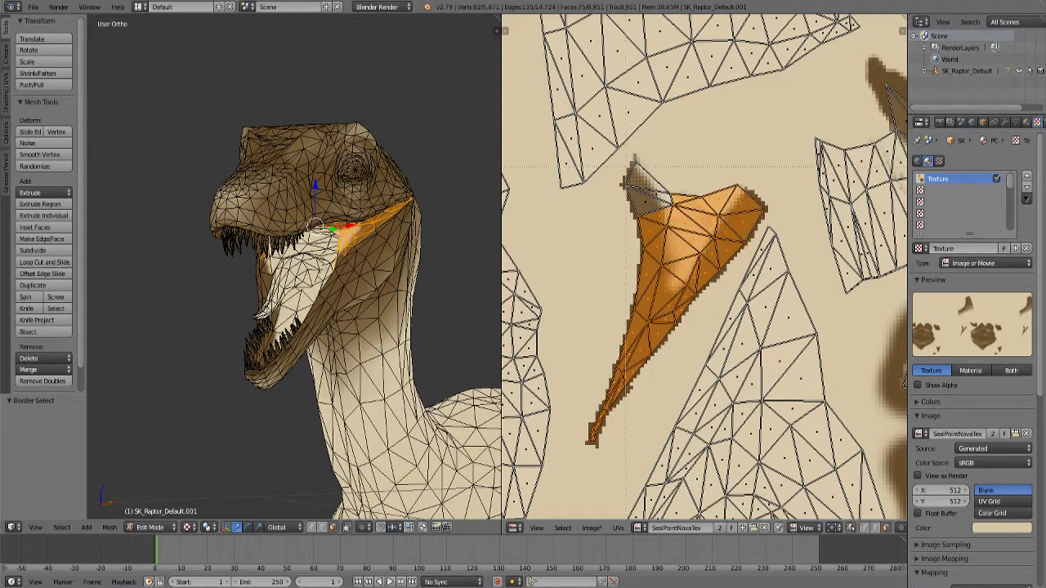
pyautogui.moveTo(626, 160); pyautogui.dragTo(678, 214)
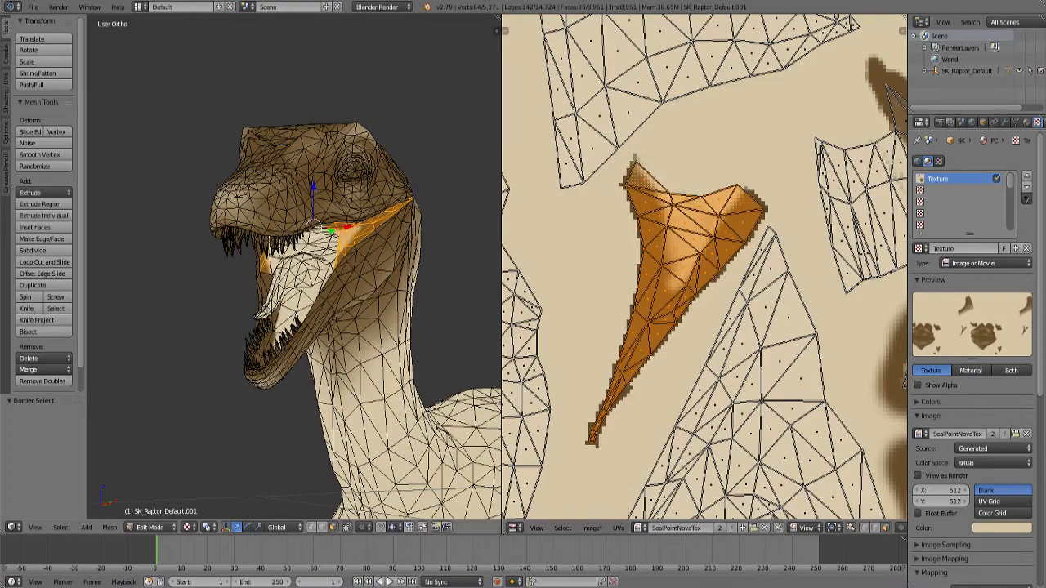
# Add a face on the tongue inside the open mouth to the selection.
pyautogui.scroll(-2, 327, 270)
pyautogui.moveTo(327, 269); pyautogui.dragTo(229, 270, button='middle')
pyautogui.scroll(-6, 704, 266)
pyautogui.keyDown('shift'); pyautogui.rightClick(289, 272); pyautogui.keyUp('shift')
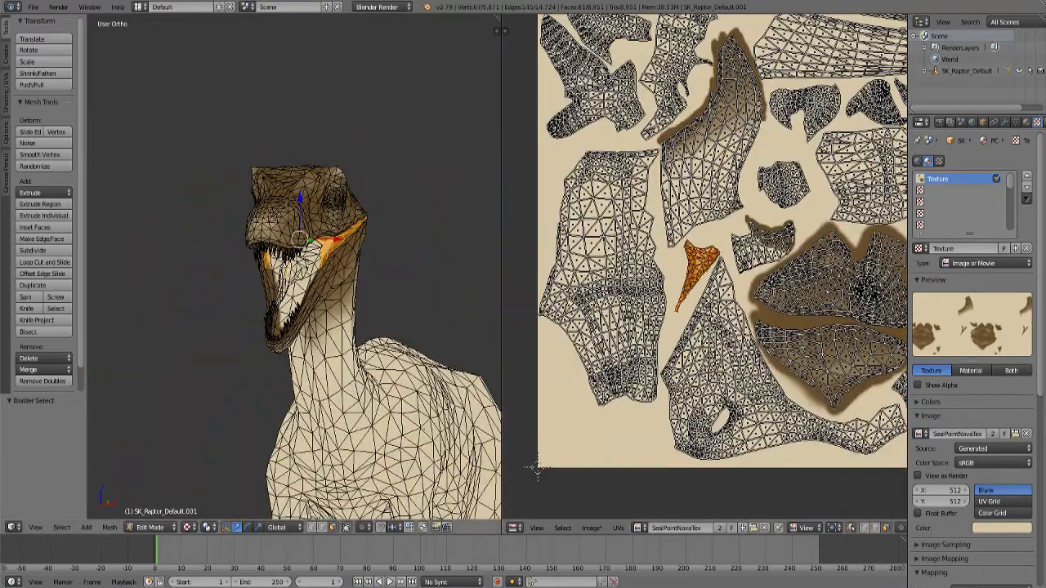
# Extend the selection from the tongue face across its tapered UV island, including the narrow tip.
pyautogui.scroll(-3, 704, 267)
pyautogui.moveTo(718, 294); pyautogui.dragTo(614, 294, button='middle')
pyautogui.scroll(4, 704, 294)
pyautogui.scroll(2, 719, 376)
pyautogui.moveTo(735, 392); pyautogui.dragTo(666, 255, button='middle')
pyautogui.scroll(2, 531, 416)
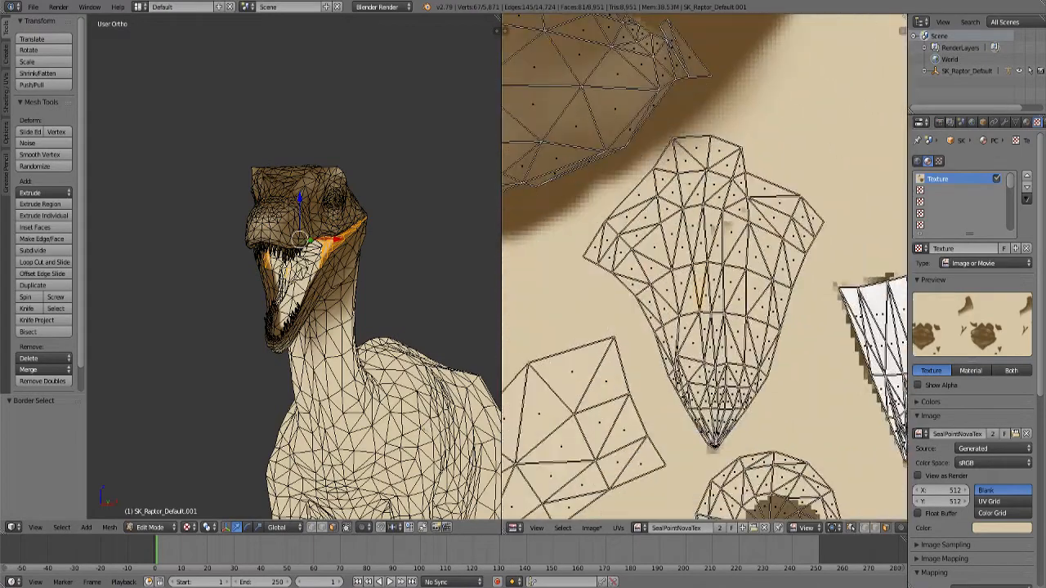
pyautogui.press('ctrl+KP_Add')
pyautogui.press('ctrl+KP_Add')
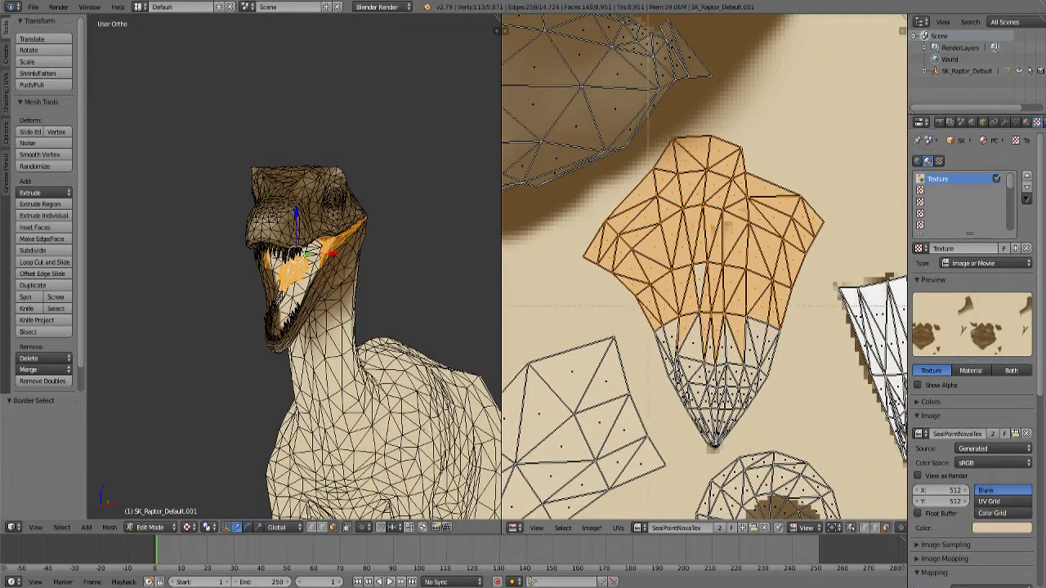
pyautogui.press('ctrl+KP_Add')
pyautogui.moveTo(684, 413); pyautogui.dragTo(734, 449)
pyautogui.scroll(2, 733, 450)
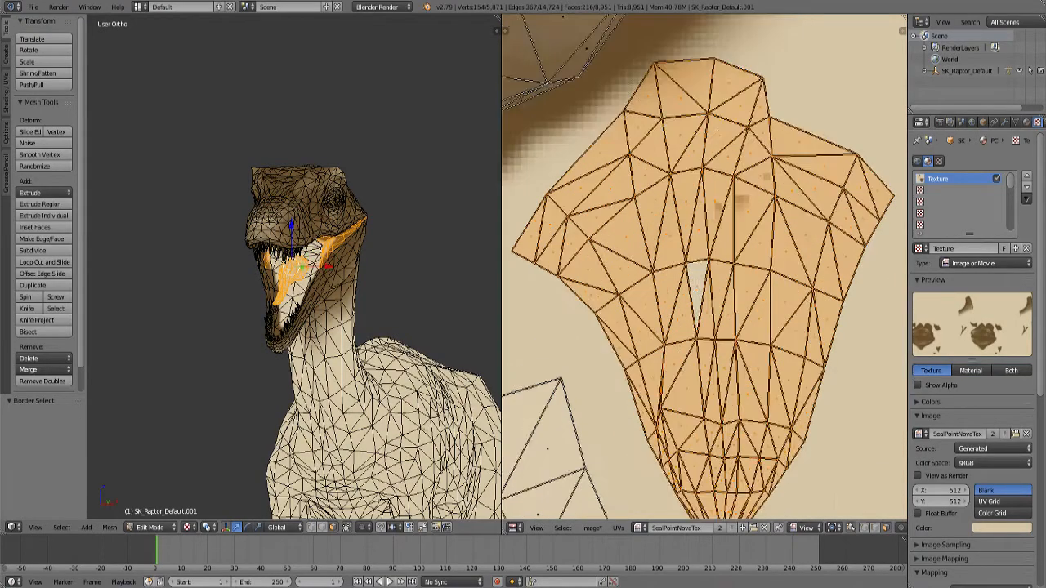
# Box-select all faces of the partly brown-painted UV island that covers the inside of the lower jaw.
pyautogui.moveTo(734, 449); pyautogui.dragTo(723, 383, button='middle')
pyautogui.scroll(-7, 723, 383)
pyautogui.moveTo(572, 205); pyautogui.dragTo(817, 435, button='middle')
pyautogui.scroll(2, 294, 266)
pyautogui.press('Home')
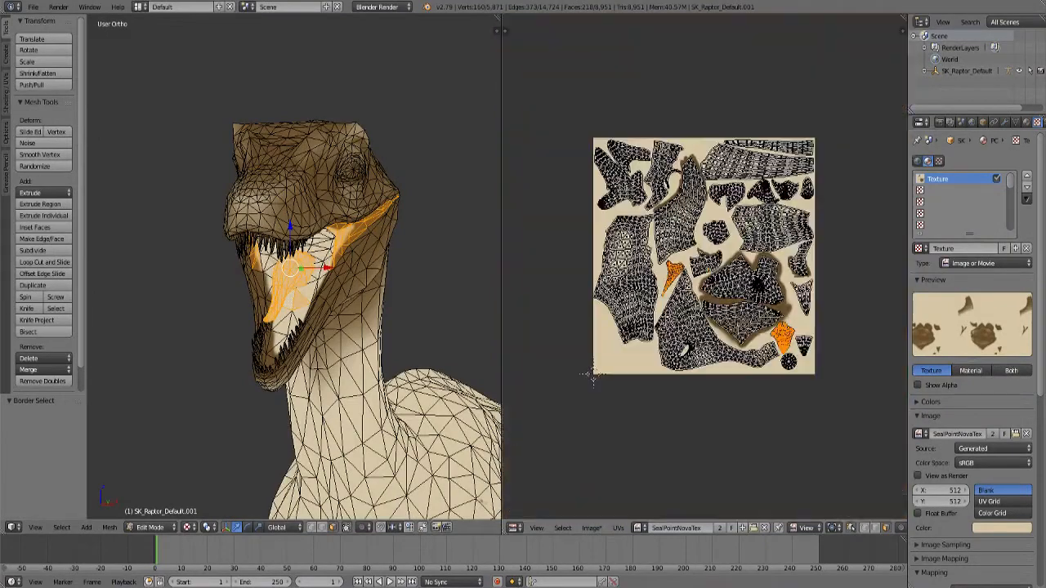
pyautogui.scroll(10, 704, 266)
pyautogui.moveTo(609, 203); pyautogui.dragTo(566, 243, button='middle')
pyautogui.scroll(-1, 567, 243)
pyautogui.press('b')
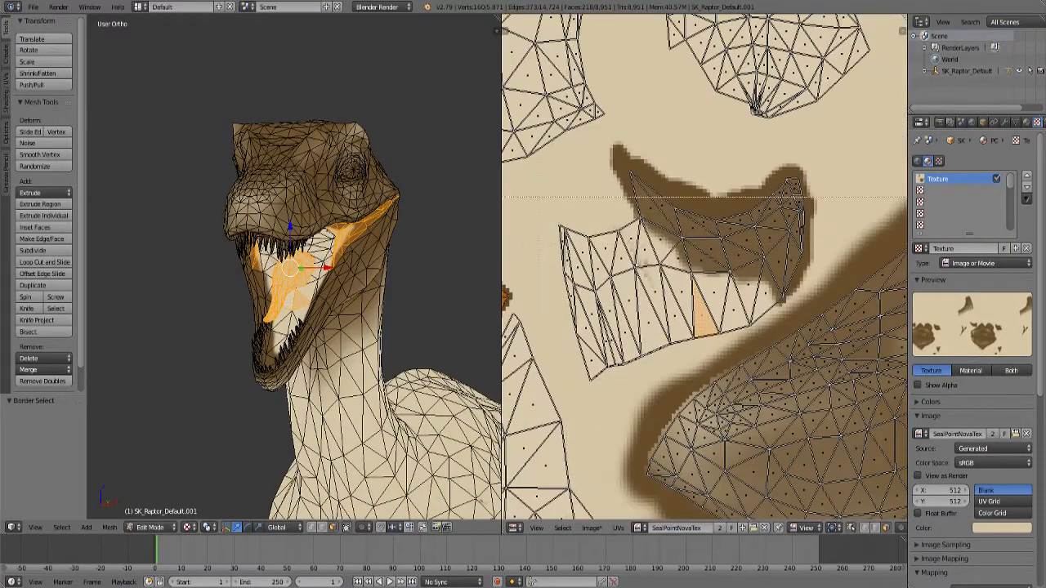
pyautogui.moveTo(538, 196); pyautogui.dragTo(612, 381)
pyautogui.press('b')
pyautogui.moveTo(614, 180); pyautogui.dragTo(678, 360)
pyautogui.press('b')
pyautogui.moveTo(670, 180); pyautogui.dragTo(739, 333)
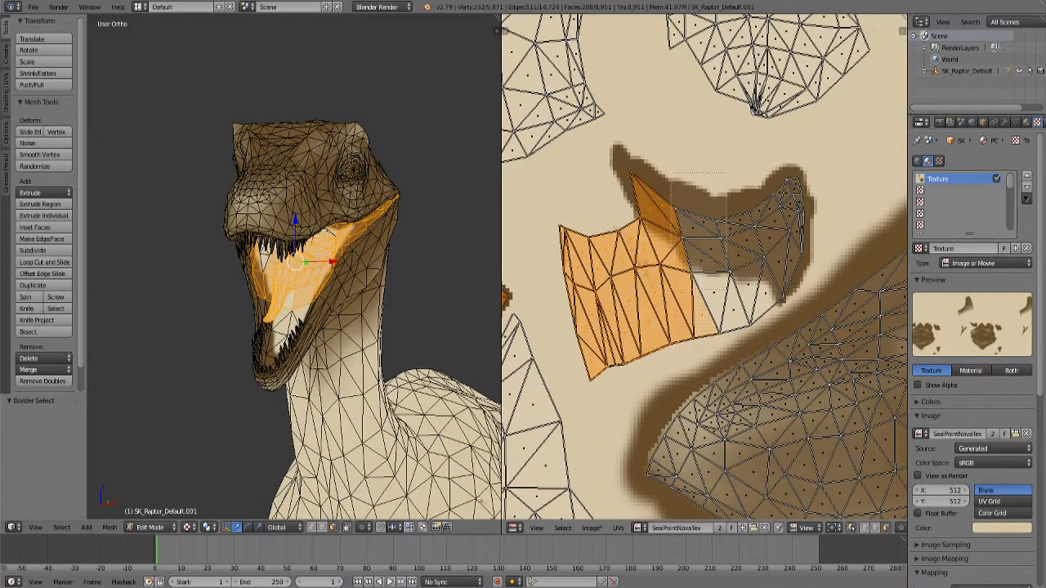
pyautogui.press('b')
pyautogui.moveTo(719, 175); pyautogui.dragTo(771, 327)
pyautogui.press('b')
pyautogui.moveTo(744, 146); pyautogui.dragTo(817, 304)
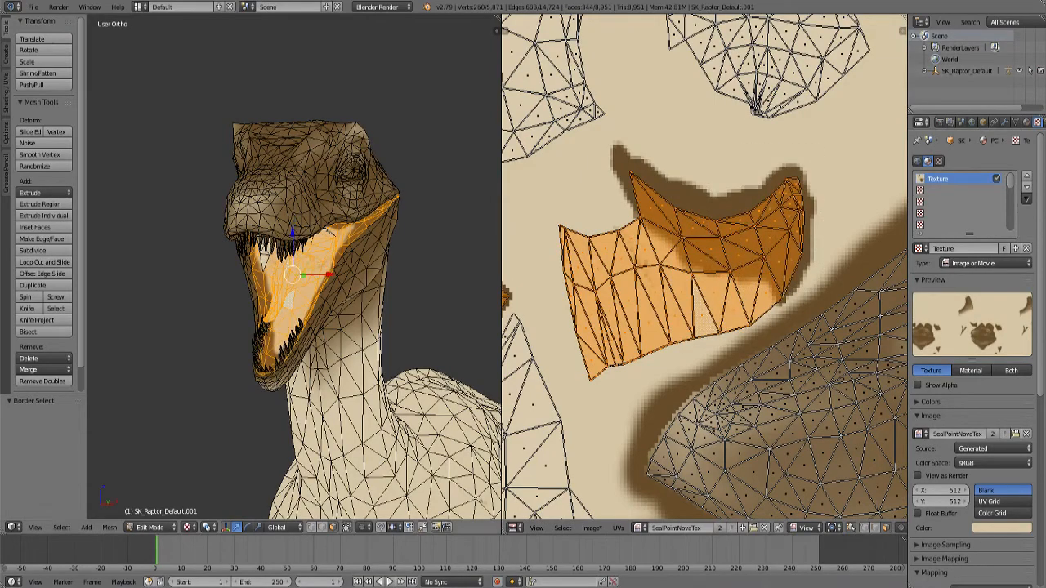
# Add a face at the back of the open mouth and box-select the rest of its two-pronged, tapering UV island.
pyautogui.moveTo(360, 302); pyautogui.dragTo(286, 290, button='middle')
pyautogui.keyDown('shift'); pyautogui.rightClick(282, 246); pyautogui.keyUp('shift')
pyautogui.scroll(-6, 703, 266)
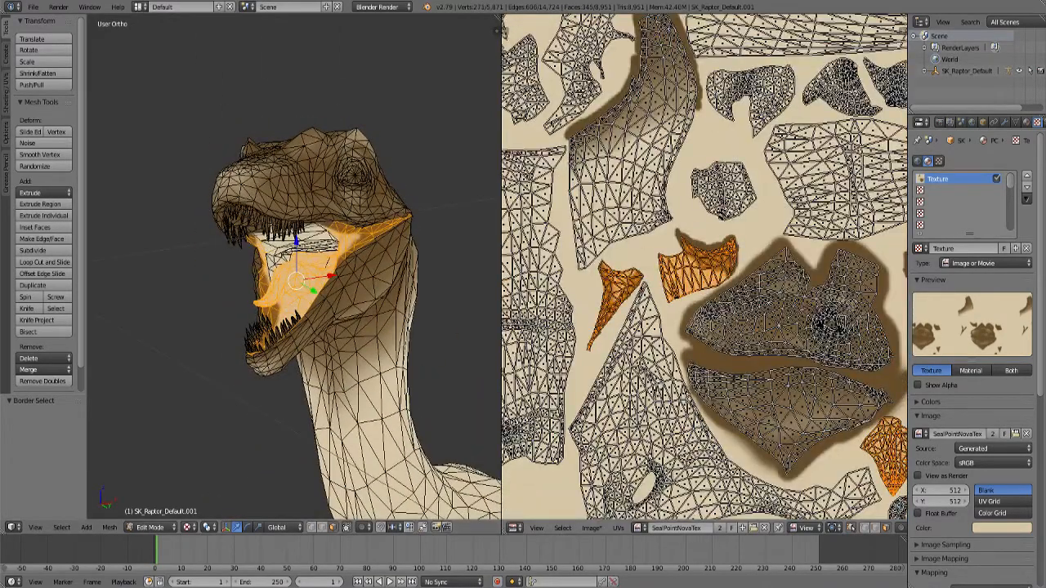
pyautogui.scroll(2, 704, 267)
pyautogui.moveTo(825, 400); pyautogui.dragTo(576, 232, button='middle')
pyautogui.scroll(3, 704, 267)
pyautogui.press('b')
pyautogui.moveTo(584, 170); pyautogui.dragTo(742, 413)
pyautogui.scroll(-2, 392, 294)
pyautogui.scroll(-3, 621, 261)
pyautogui.moveTo(576, 245); pyautogui.dragTo(807, 292, button='middle')
# Extend the selection over the whole curved UV island that covers the roof of the mouth.
pyautogui.moveTo(344, 319); pyautogui.dragTo(396, 228, button='middle')
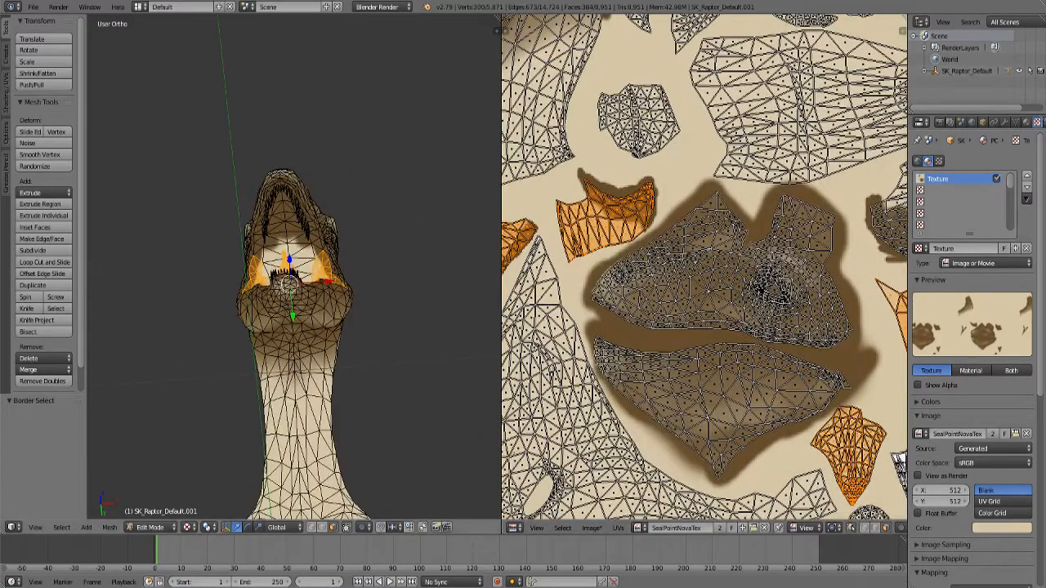
pyautogui.scroll(-2, 638, 278)
pyautogui.scroll(6, 825, 225)
pyautogui.moveTo(817, 245); pyautogui.dragTo(743, 302, button='middle')
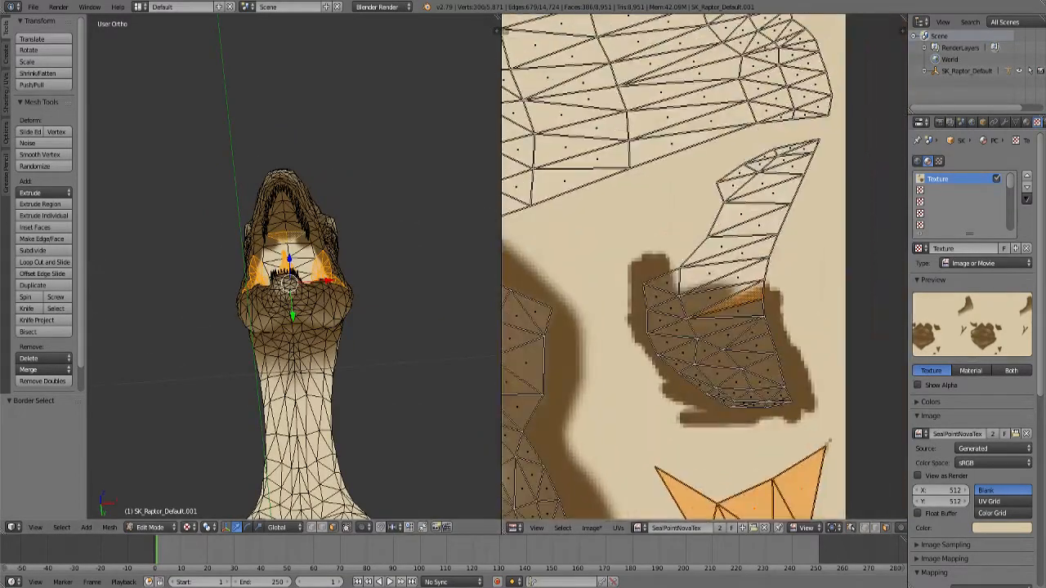
pyautogui.moveTo(636, 207); pyautogui.dragTo(800, 423)
pyautogui.press('b')
pyautogui.moveTo(719, 138); pyautogui.dragTo(821, 211)
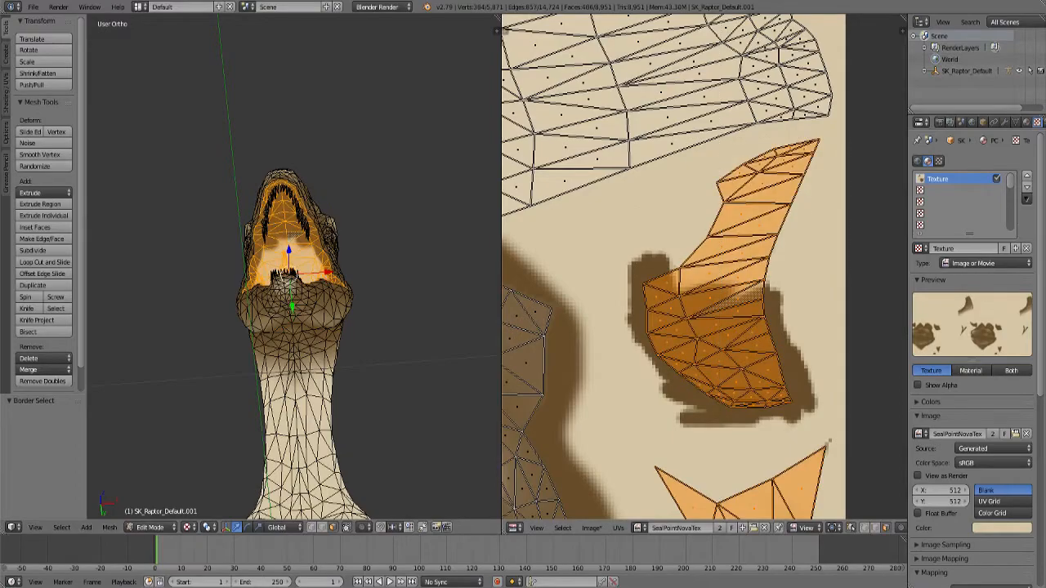
# Switch the raptor to Texture Paint mode and enable face selection masking for the mouth-interior faces.
pyautogui.scroll(-3, 704, 266)
pyautogui.moveTo(367, 180); pyautogui.dragTo(285, 270, button='middle')
pyautogui.moveTo(323, 209); pyautogui.dragTo(363, 216, button='middle')
pyautogui.moveTo(327, 245); pyautogui.dragTo(296, 261, button='middle')
pyautogui.scroll(3, 327, 262)
pyautogui.click(149, 527)
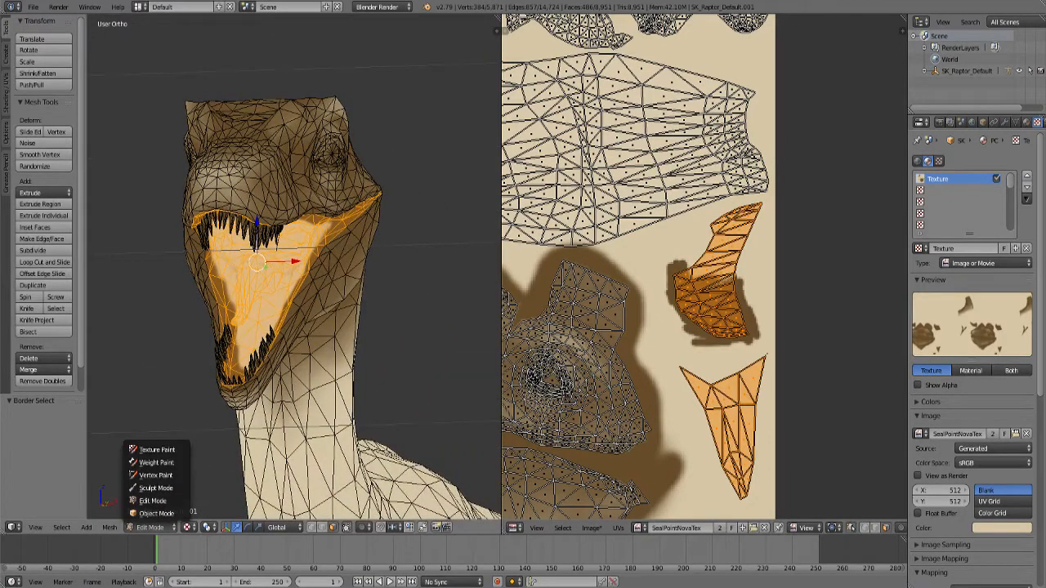
pyautogui.click(157, 449)
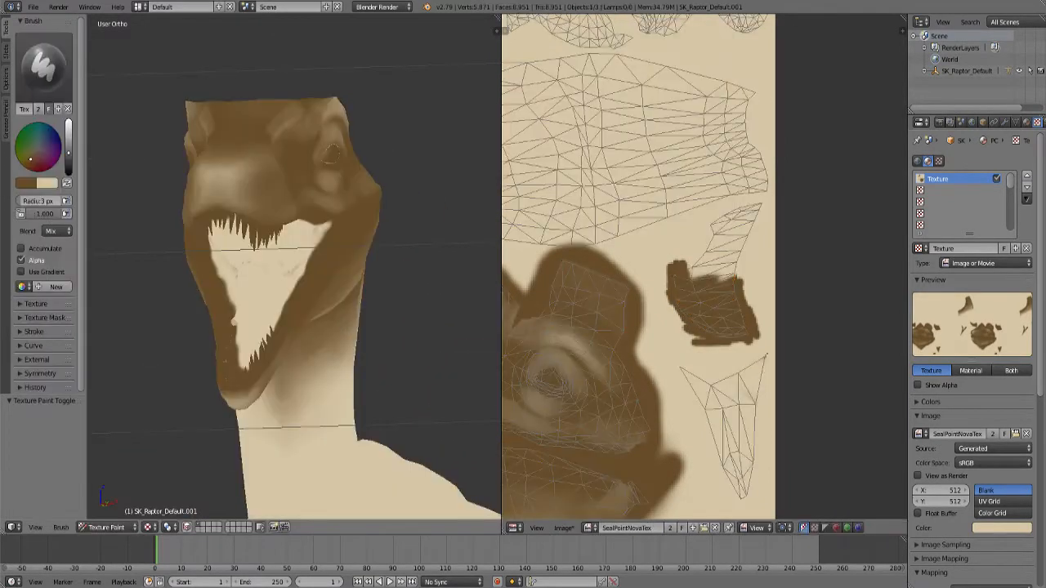
pyautogui.click(187, 527)
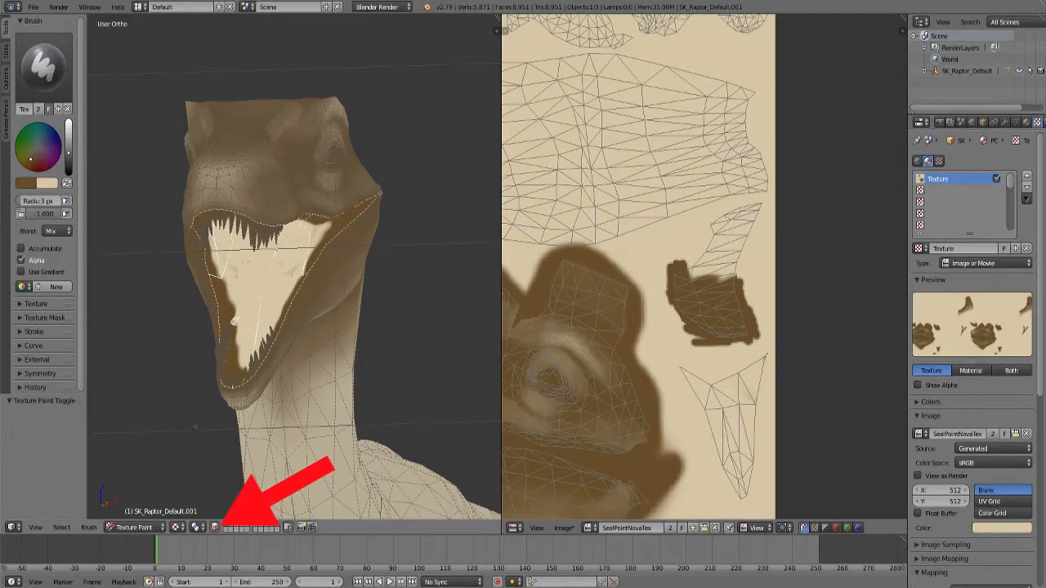
pyautogui.moveTo(195, 426); pyautogui.dragTo(243, 386, button='middle')
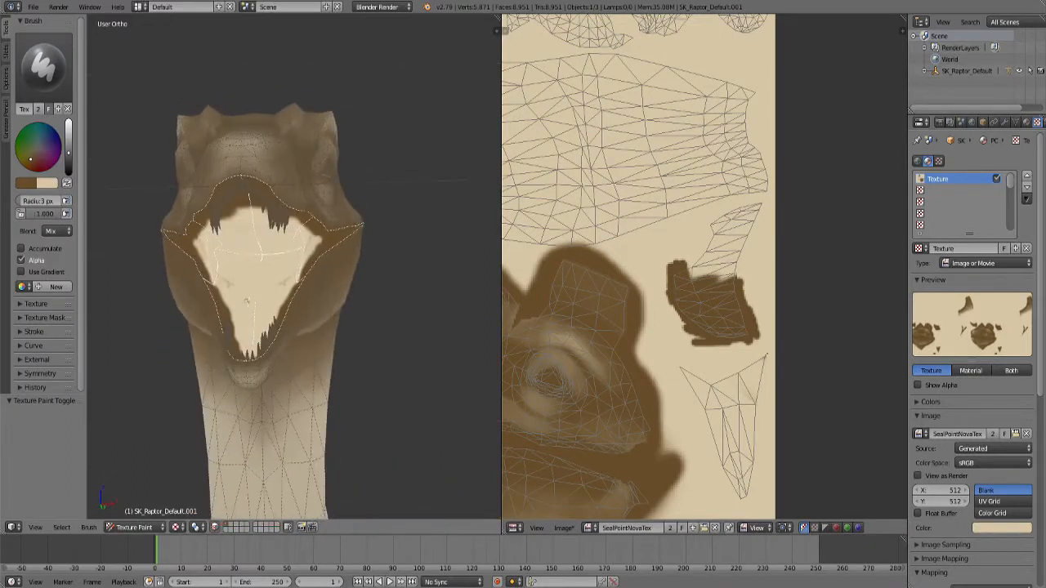
# Sample the beige from the texture as the draw brush colour and shift it to pink.
pyautogui.click(25, 183)
pyautogui.click(25, 183)
pyautogui.click(107, 143)
pyautogui.click(515, 69)
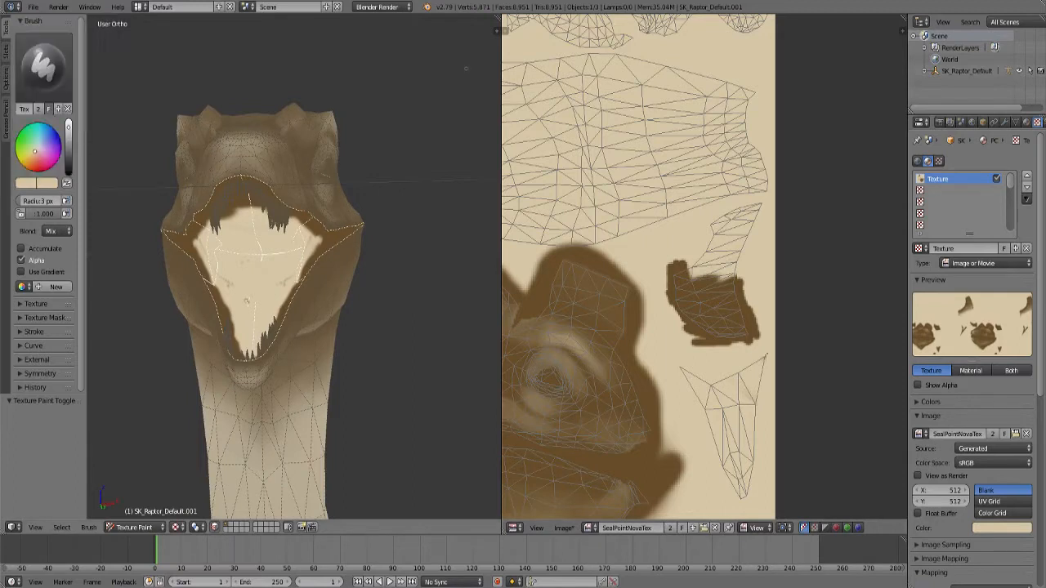
pyautogui.click(25, 183)
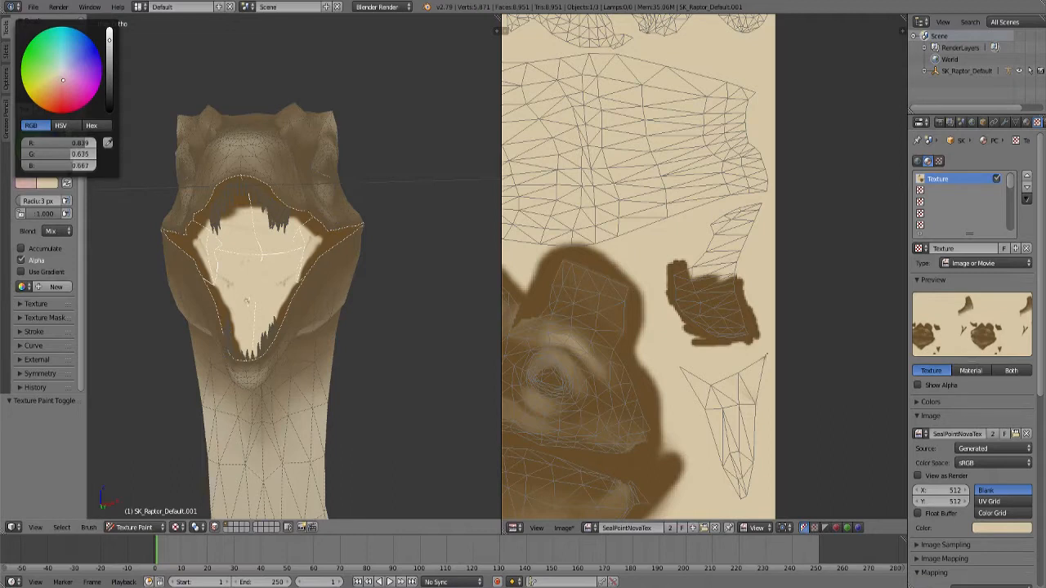
pyautogui.moveTo(109, 40); pyautogui.dragTo(109, 40)
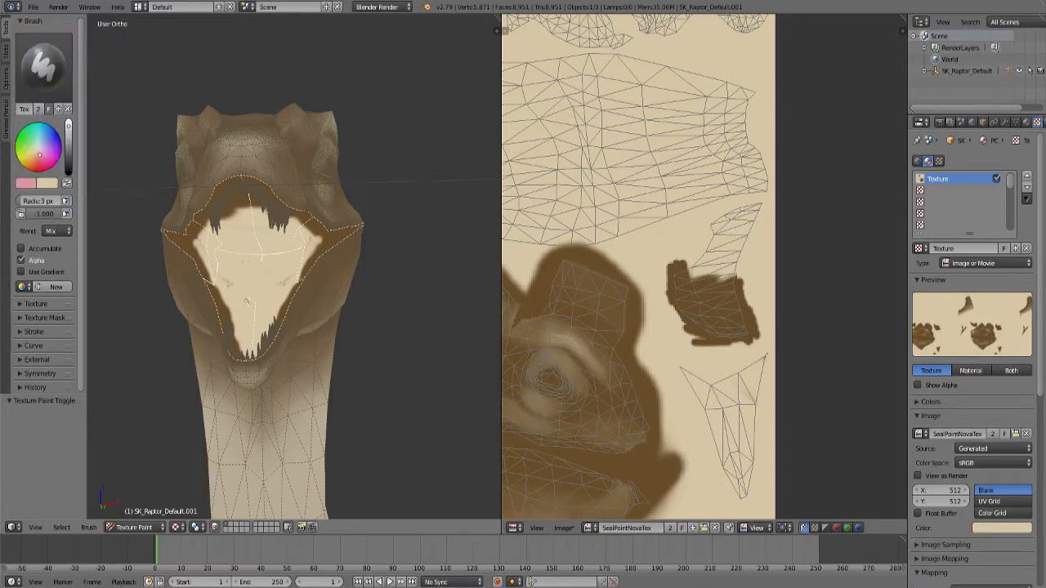
# Switch to the Fill brush, sample the beige as its colour, and shift that colour to pink.
pyautogui.click(42, 66)
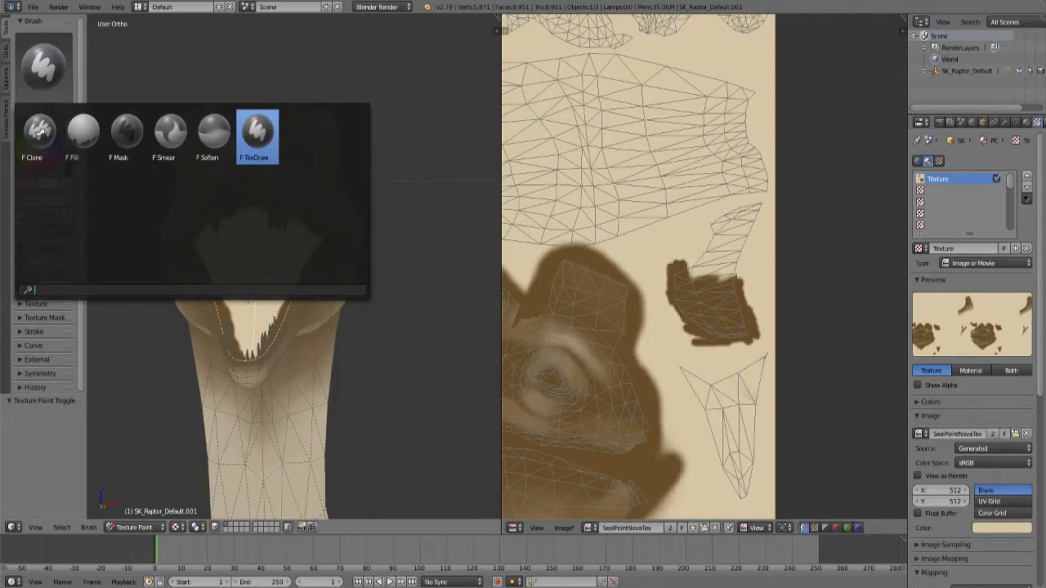
pyautogui.click(82, 135)
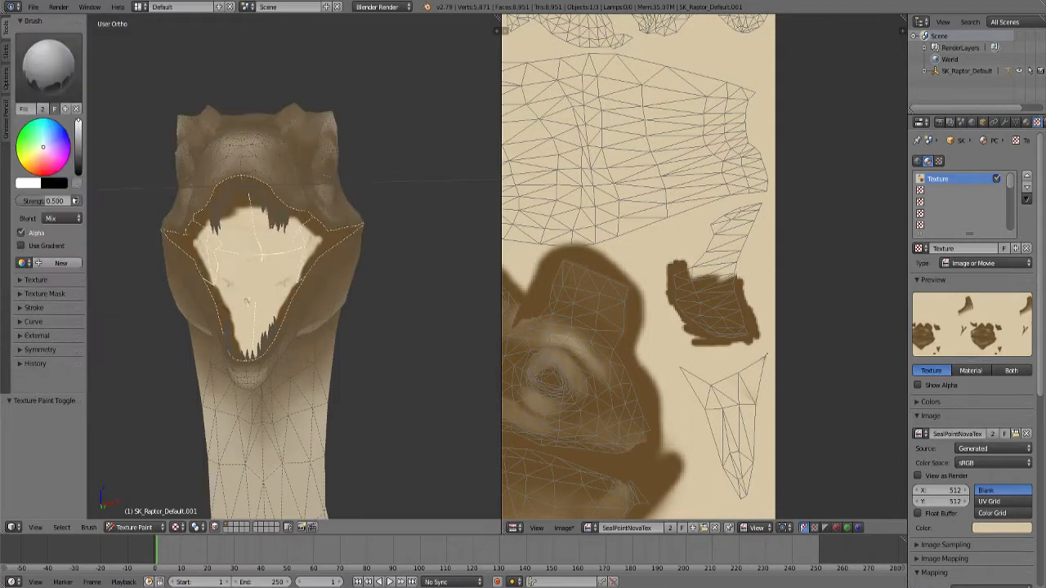
pyautogui.click(29, 183)
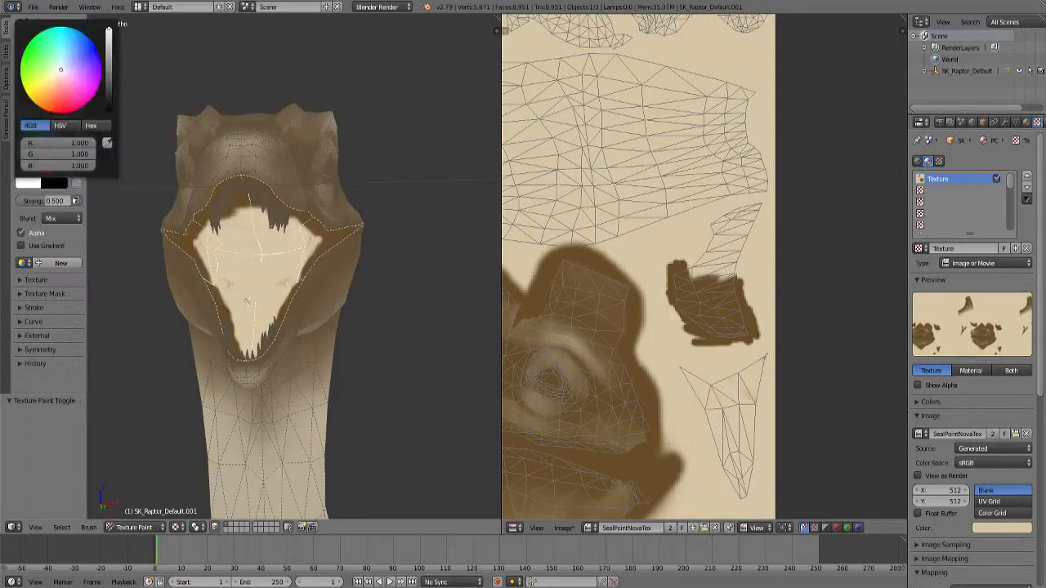
pyautogui.click(29, 183)
pyautogui.press('s')
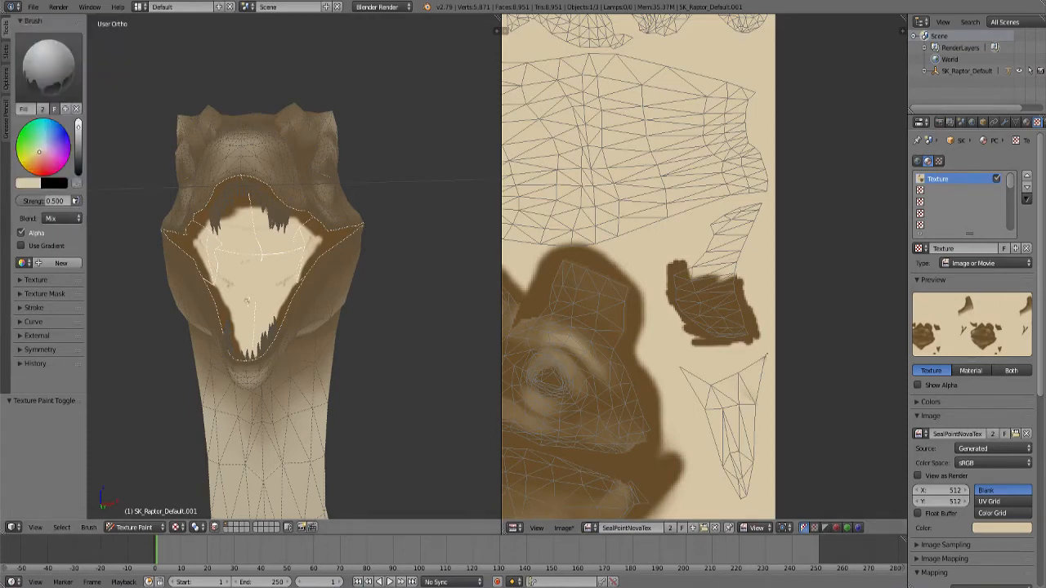
pyautogui.click(29, 183)
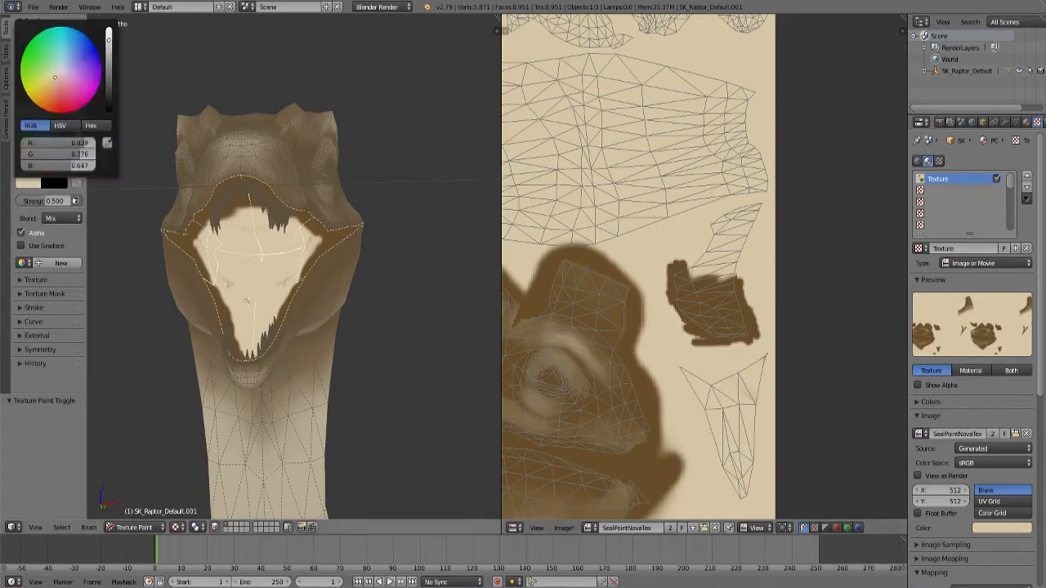
pyautogui.moveTo(54, 77); pyautogui.dragTo(62, 82)
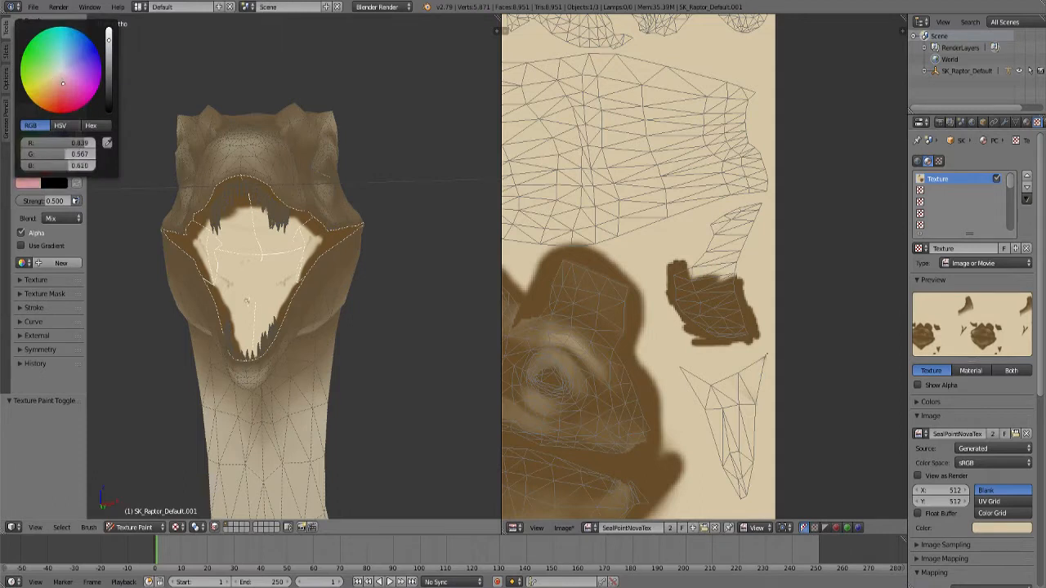
# Fill the masked mouth-interior faces with pink, raising the fill strength to 1.000 for full coverage.
pyautogui.click(245, 301)
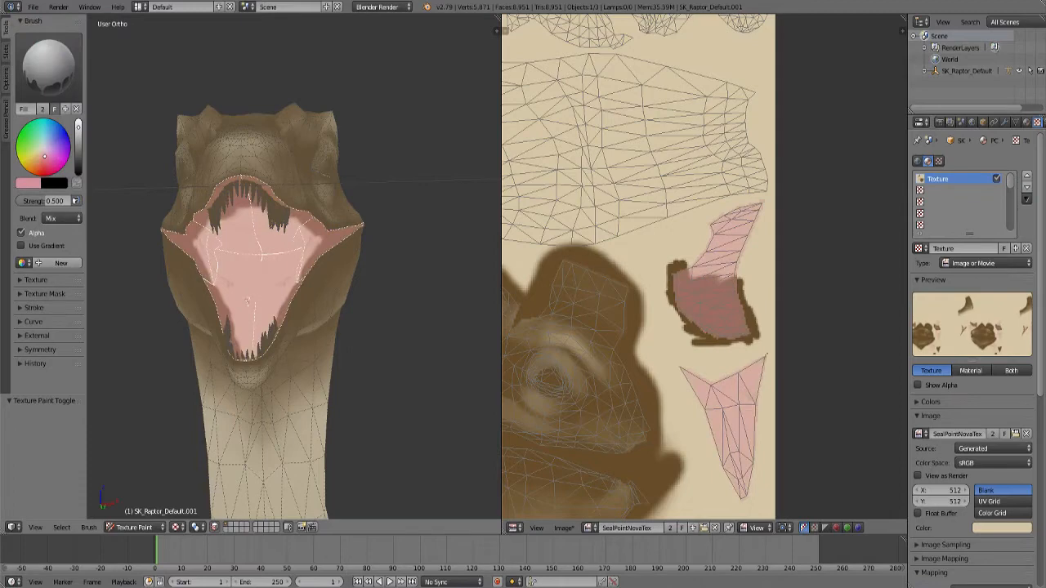
pyautogui.moveTo(51, 201); pyautogui.dragTo(78, 201)
pyautogui.click(247, 300)
# Set the 3D view's shading to Solid to show the pink mouth with shaded lighting.
pyautogui.moveTo(248, 301)
pyautogui.mouseDown(button='middle')
pyautogui.moveTo(123, 278)
pyautogui.moveTo(307, 236)
pyautogui.moveTo(270, 245)
pyautogui.moveTo(290, 245)
pyautogui.mouseUp(button='middle')
pyautogui.click(176, 526)
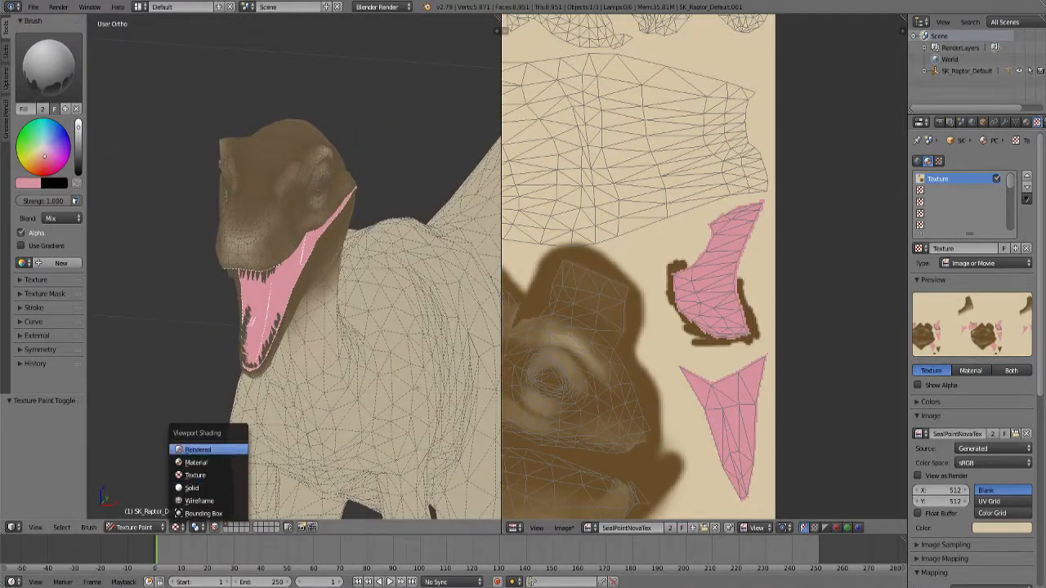
pyautogui.click(192, 487)
pyautogui.moveTo(245, 326)
pyautogui.mouseDown(button='middle')
pyautogui.moveTo(400, 317)
pyautogui.moveTo(192, 319)
pyautogui.moveTo(392, 314)
pyautogui.moveTo(286, 306)
pyautogui.moveTo(290, 368)
pyautogui.moveTo(384, 351)
pyautogui.mouseUp(button='middle')
# Switch to the TexDraw brush, sample the head's brown, and set the radius to 20 px and strength to 1.000.
pyautogui.click(48, 65)
pyautogui.click(257, 135)
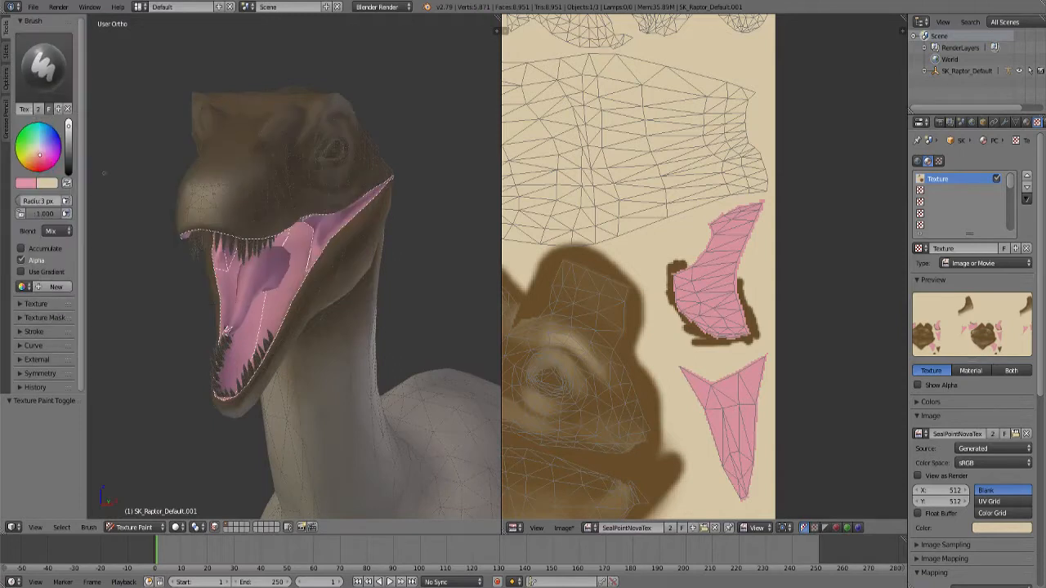
pyautogui.click(26, 183)
pyautogui.press('s')
pyautogui.moveTo(343, 327); pyautogui.dragTo(245, 323, button='middle')
pyautogui.press(']')
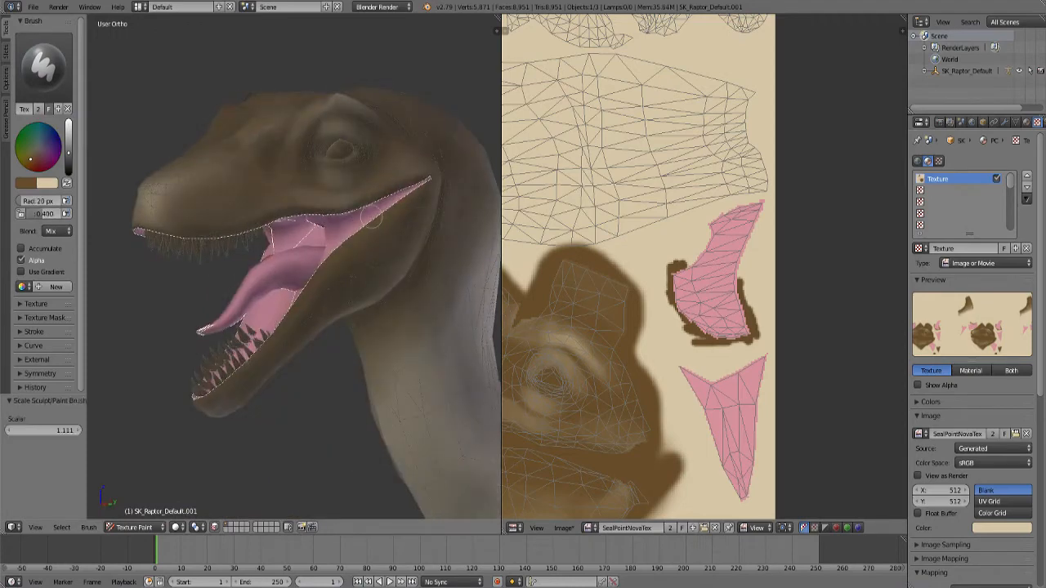
pyautogui.moveTo(372, 218); pyautogui.dragTo(272, 235, button='middle')
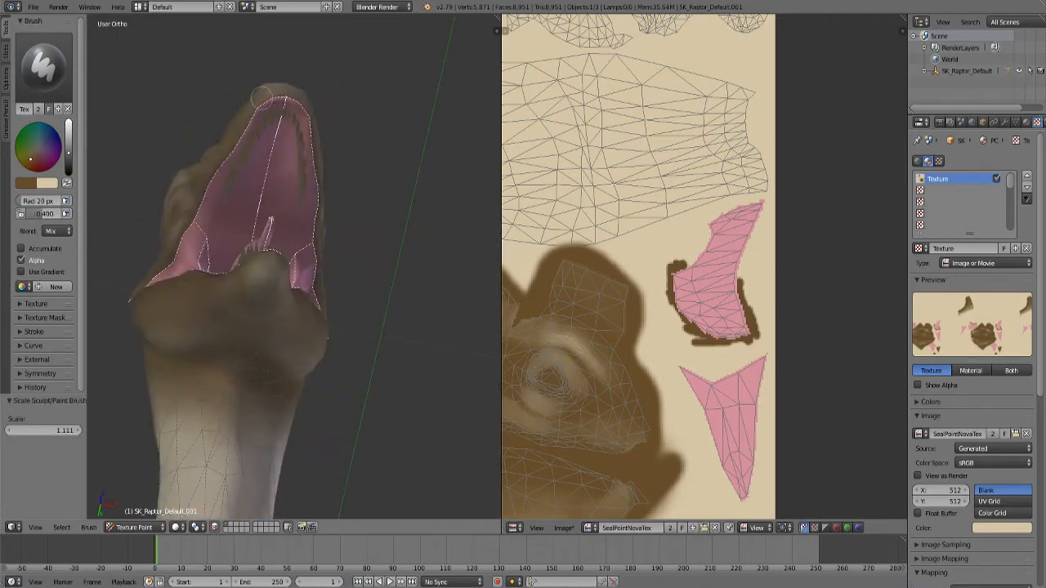
pyautogui.moveTo(41, 213); pyautogui.dragTo(73, 213)
# Paint a brown lip edge along the inside rim of the upper jaw back to the mouth corner.
pyautogui.moveTo(202, 188); pyautogui.dragTo(265, 100)
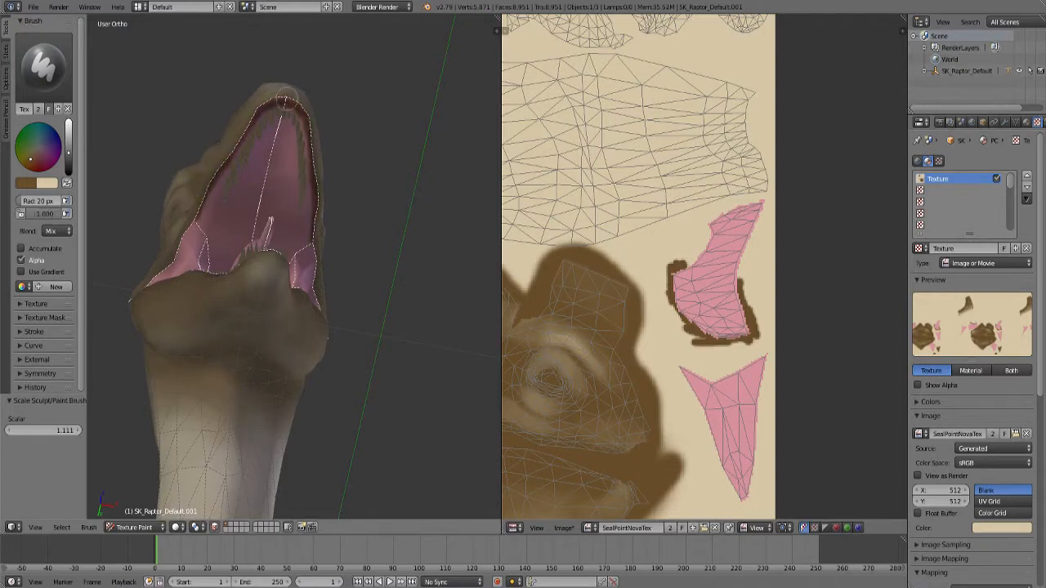
pyautogui.moveTo(342, 198); pyautogui.dragTo(285, 268, button='middle')
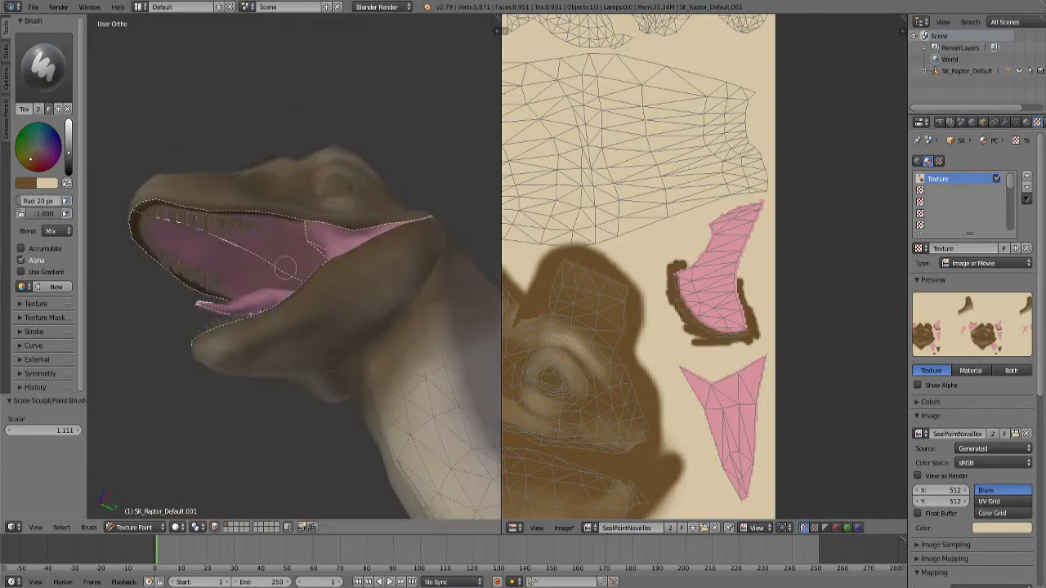
pyautogui.moveTo(273, 211)
pyautogui.mouseDown()
pyautogui.moveTo(367, 225)
pyautogui.moveTo(430, 218)
pyautogui.mouseUp()
# Paint a brown lip edge along the lower jaw's inner rim from the mouth corner to the front tip.
pyautogui.moveTo(396, 207); pyautogui.dragTo(343, 165, button='middle')
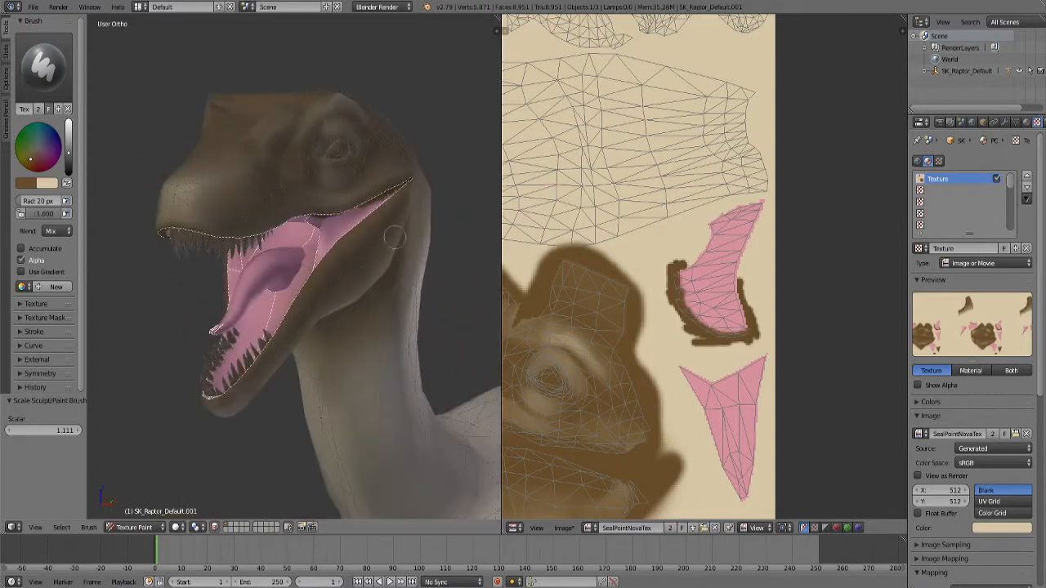
pyautogui.moveTo(339, 245); pyautogui.dragTo(399, 189)
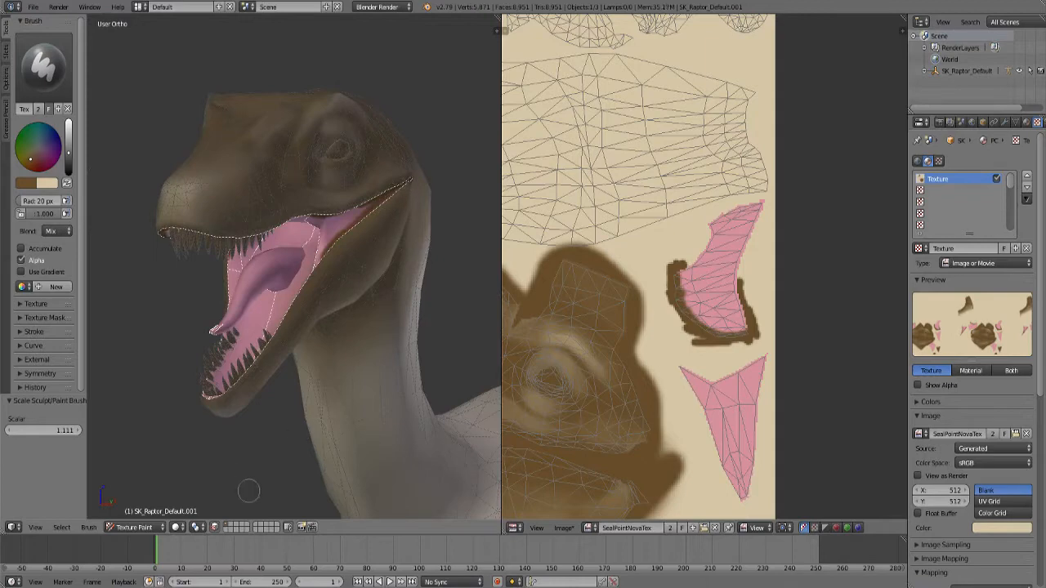
pyautogui.moveTo(249, 491); pyautogui.dragTo(276, 385, button='middle')
pyautogui.moveTo(241, 404); pyautogui.dragTo(270, 374)
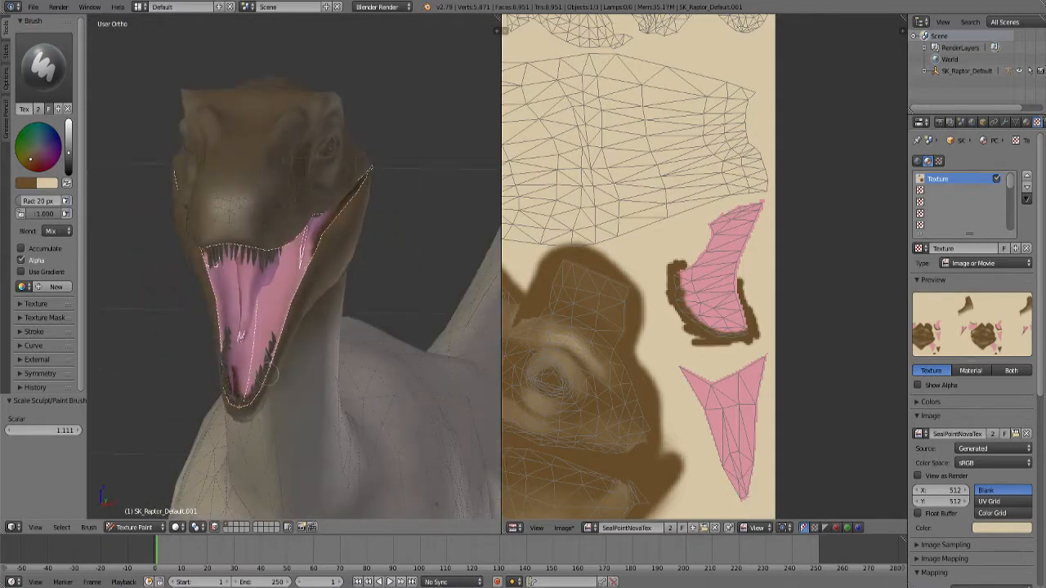
pyautogui.moveTo(270, 365); pyautogui.dragTo(473, 316, button='middle')
pyautogui.moveTo(295, 347)
pyautogui.mouseDown()
pyautogui.moveTo(300, 269)
pyautogui.moveTo(317, 233)
pyautogui.moveTo(279, 408)
pyautogui.mouseUp()
pyautogui.moveTo(265, 474); pyautogui.dragTo(249, 493)
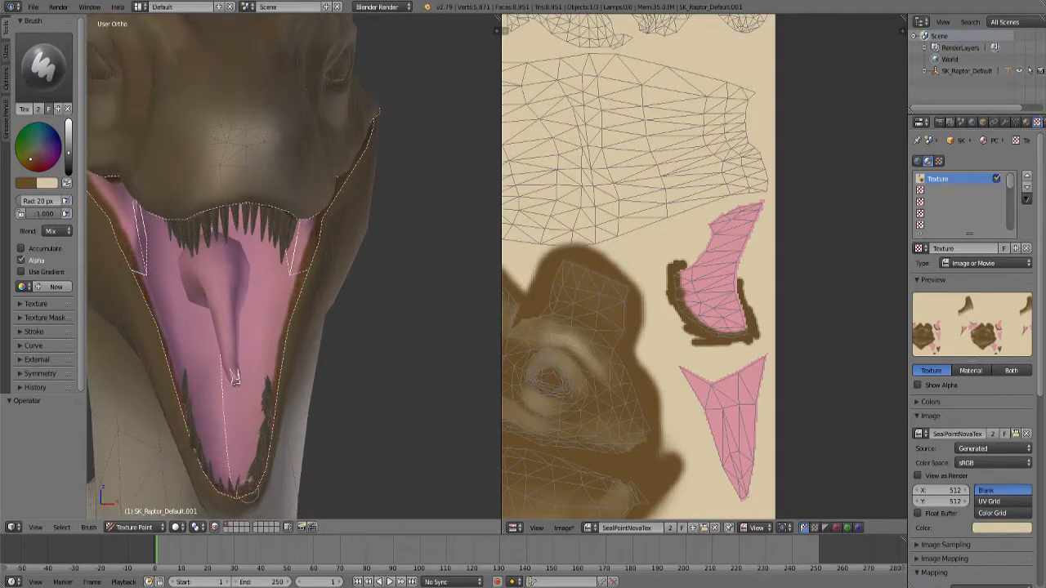
# Flip the brush colours, sample the mouth's pink, and paint over the brown spill inside the lower jaw's front.
pyautogui.moveTo(259, 429)
pyautogui.mouseDown(button='middle')
pyautogui.moveTo(389, 434)
pyautogui.moveTo(357, 460)
pyautogui.moveTo(328, 446)
pyautogui.moveTo(351, 425)
pyautogui.mouseUp(button='middle')
pyautogui.press('x')
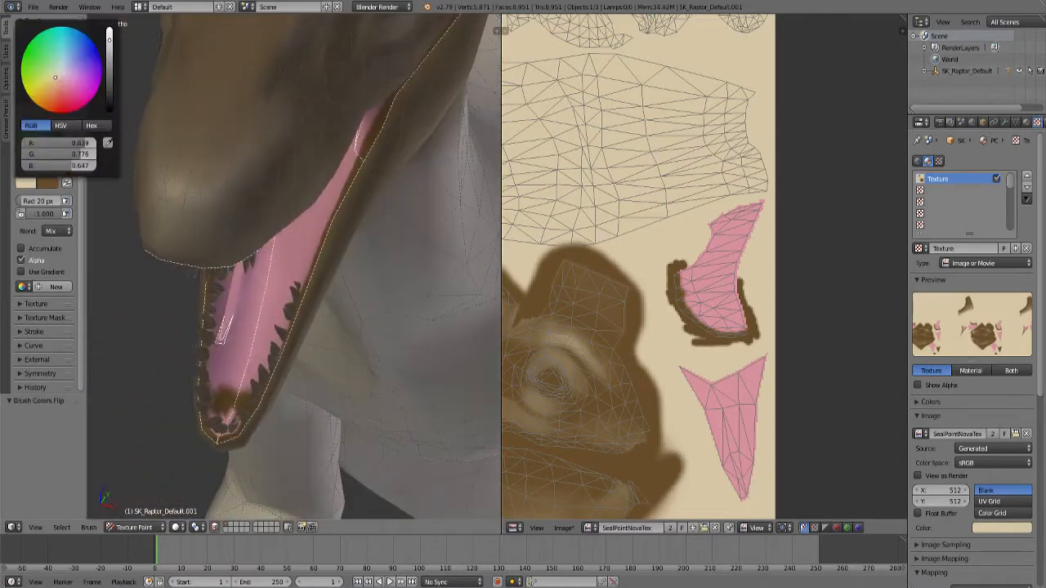
pyautogui.press('s')
pyautogui.moveTo(209, 376); pyautogui.dragTo(181, 393, button='middle')
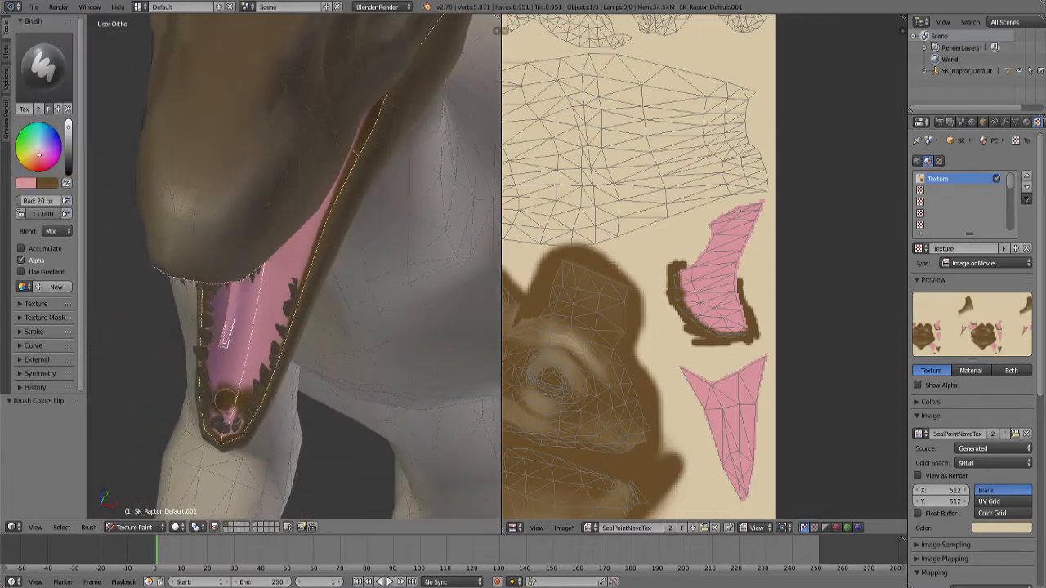
pyautogui.moveTo(225, 400); pyautogui.dragTo(233, 400)
pyautogui.moveTo(214, 314); pyautogui.dragTo(376, 263, button='middle')
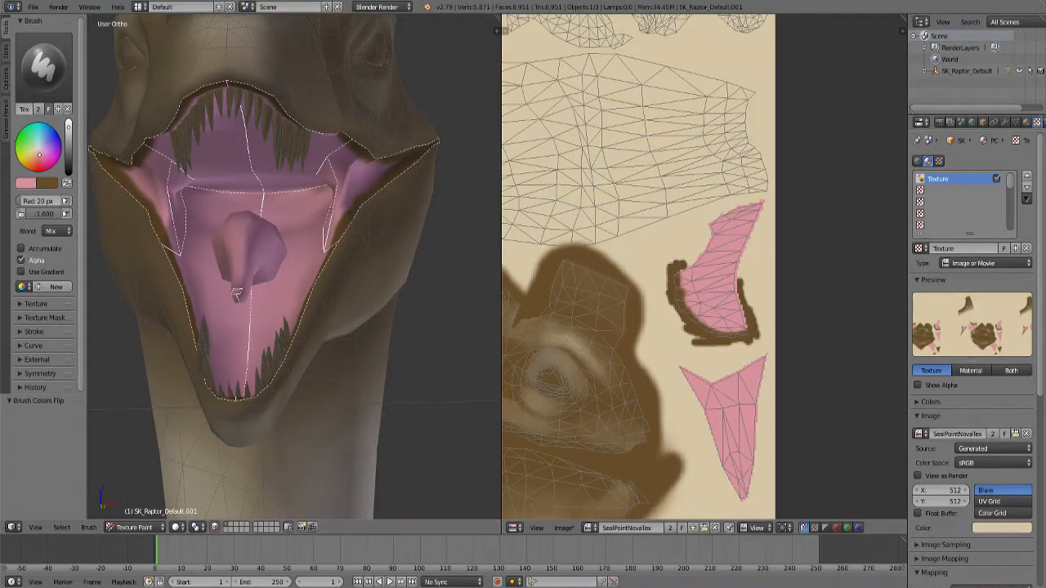
# Sample the mouth's pink into the other brush colour, lighten it to pale pink, and set the brush strength to 0.309.
pyautogui.moveTo(501, 281); pyautogui.dragTo(566, 281)
pyautogui.press('x')
pyautogui.click(25, 183)
pyautogui.press('x')
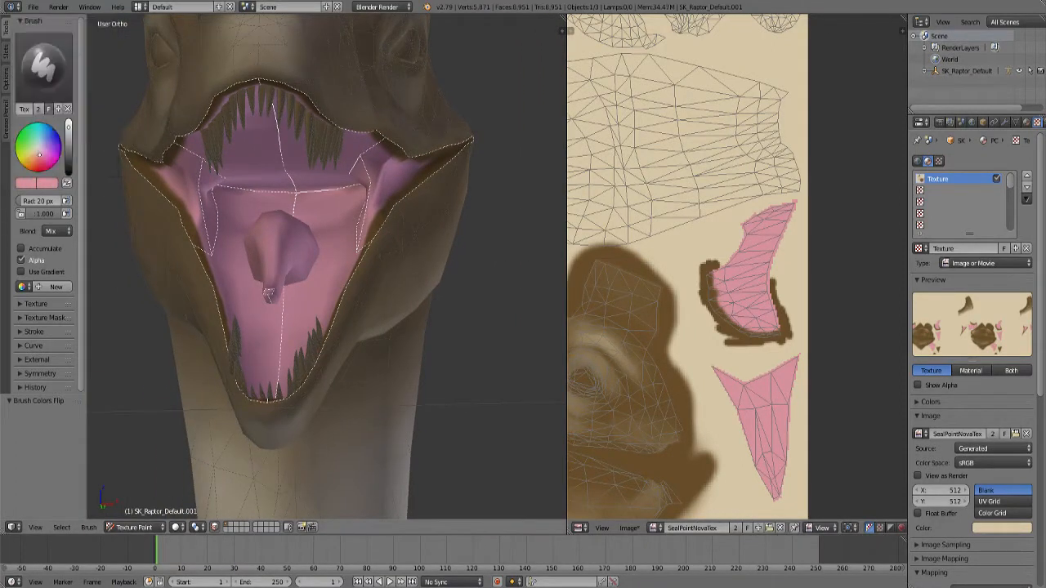
pyautogui.click(25, 183)
pyautogui.moveTo(63, 83); pyautogui.dragTo(59, 73)
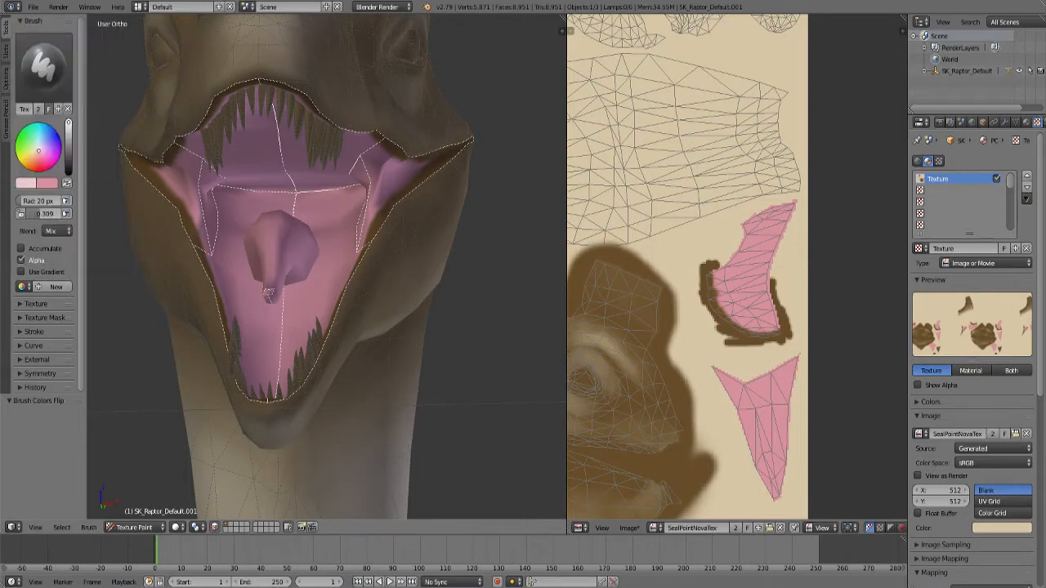
# Paint a pale pink streak down the tongue's centre and switch the image editor to Paint mode over the tongue's island.
pyautogui.moveTo(164, 372); pyautogui.dragTo(238, 305, button='middle')
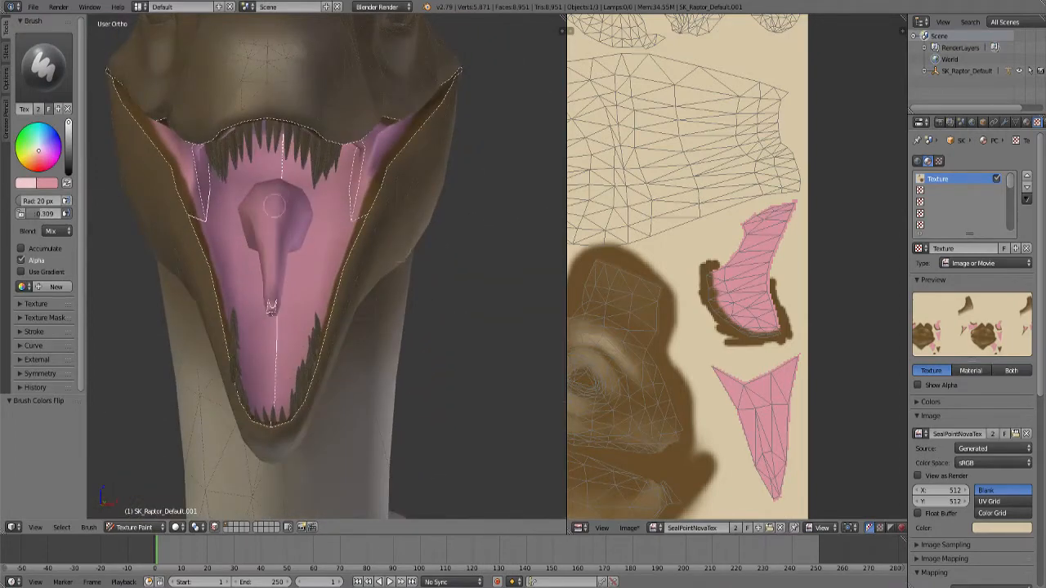
pyautogui.scroll(-2, 695, 278)
pyautogui.moveTo(670, 343); pyautogui.dragTo(711, 139, button='middle')
pyautogui.scroll(7, 739, 324)
pyautogui.moveTo(740, 277); pyautogui.dragTo(727, 338, button='middle')
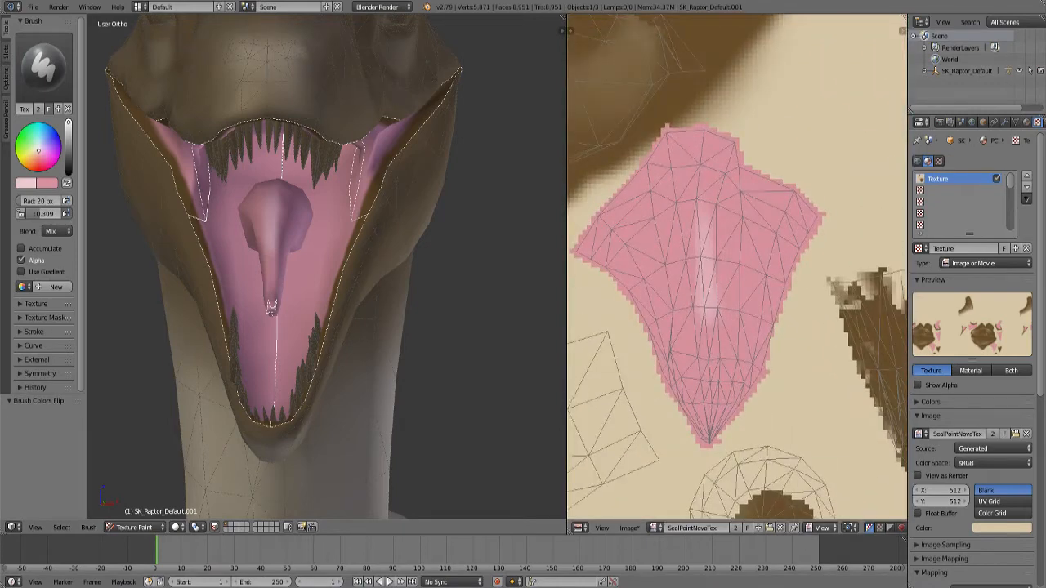
pyautogui.click(821, 528)
pyautogui.click(821, 498)
# Shrink the brush to 8 px and paint a broad pale pink highlight over the tongue's UV island.
pyautogui.press('[')
pyautogui.press('[')
pyautogui.press('[')
pyautogui.press('[')
pyautogui.press('[')
pyautogui.press('[')
pyautogui.press('[')
pyautogui.press('[')
pyautogui.press('[')
pyautogui.moveTo(707, 396); pyautogui.dragTo(699, 184)
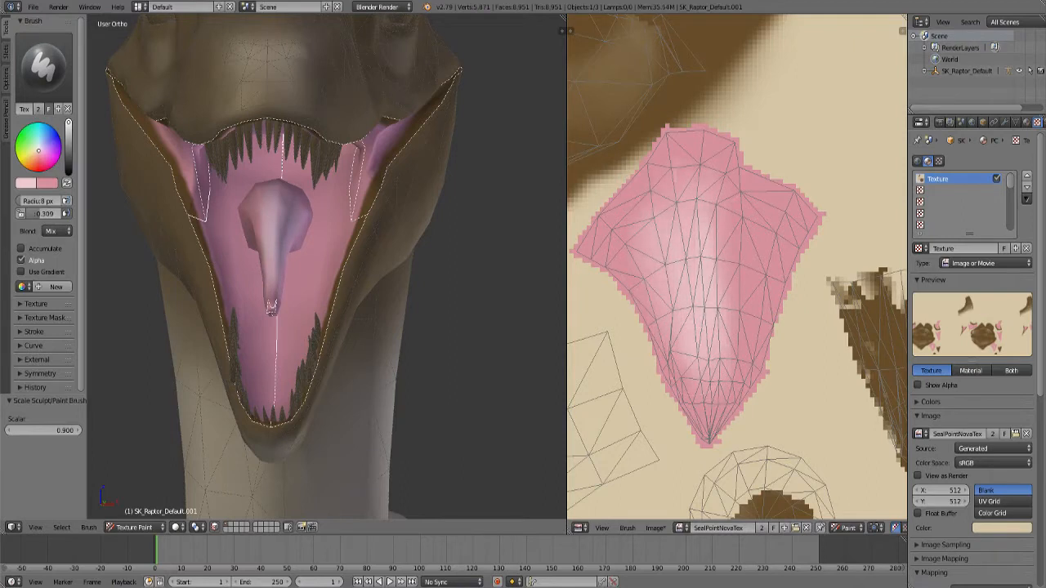
pyautogui.moveTo(719, 242); pyautogui.dragTo(732, 340)
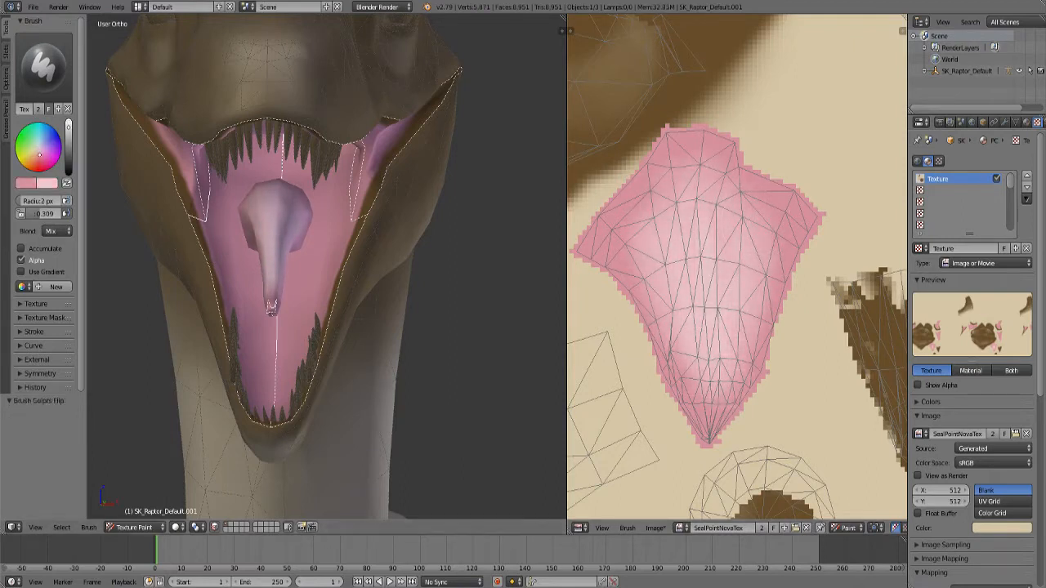
# Paint a thin darker pink crease down the tongue's centre with pale pink highlights beside it, using a 1 px brush.
pyautogui.press(']')
pyautogui.press(']')
pyautogui.press(']')
pyautogui.press(']')
pyautogui.press(']')
pyautogui.press(']')
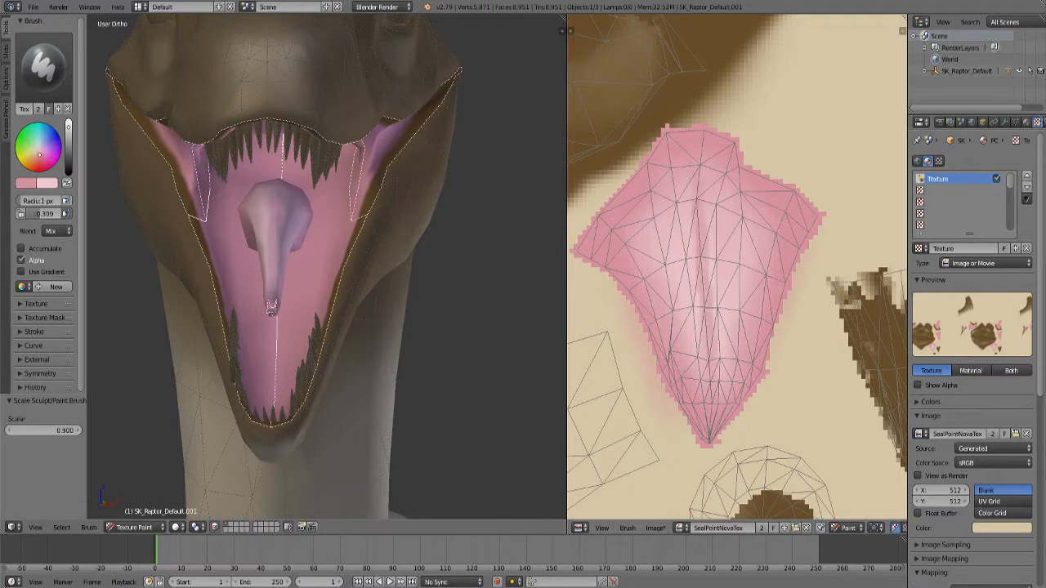
pyautogui.moveTo(326, 294)
pyautogui.mouseDown(button='middle')
pyautogui.moveTo(491, 294)
pyautogui.moveTo(204, 303)
pyautogui.moveTo(327, 298)
pyautogui.moveTo(271, 308)
pyautogui.mouseUp(button='middle')
pyautogui.press(']')
pyautogui.press(']')
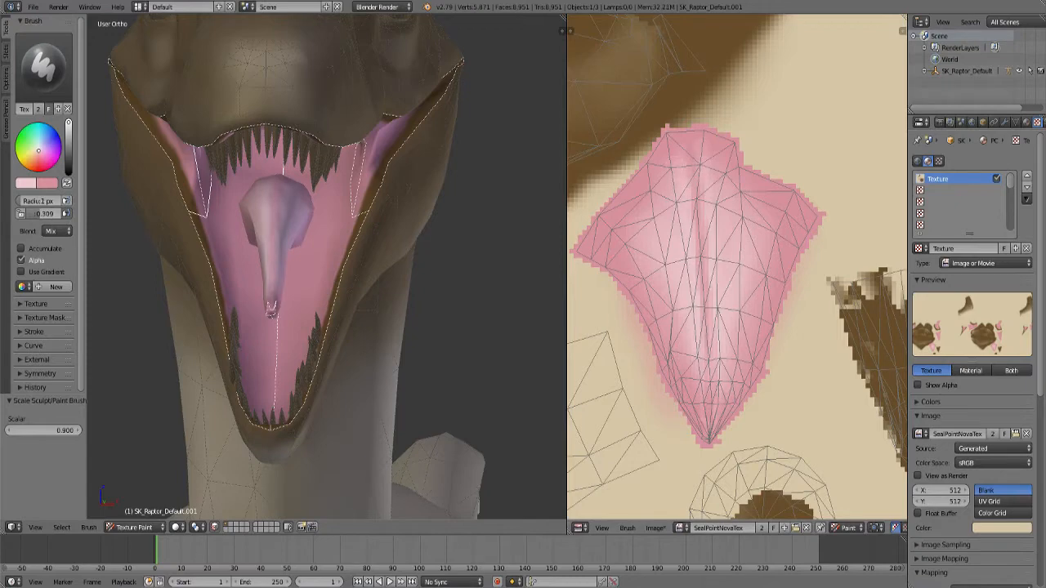
# Sample the mouth's pink as the brush colour and change it to a more saturated, darker red.
pyautogui.moveTo(270, 308)
pyautogui.mouseDown(button='middle')
pyautogui.moveTo(205, 306)
pyautogui.moveTo(343, 294)
pyautogui.moveTo(270, 272)
pyautogui.moveTo(163, 290)
pyautogui.moveTo(272, 295)
pyautogui.mouseUp(button='middle')
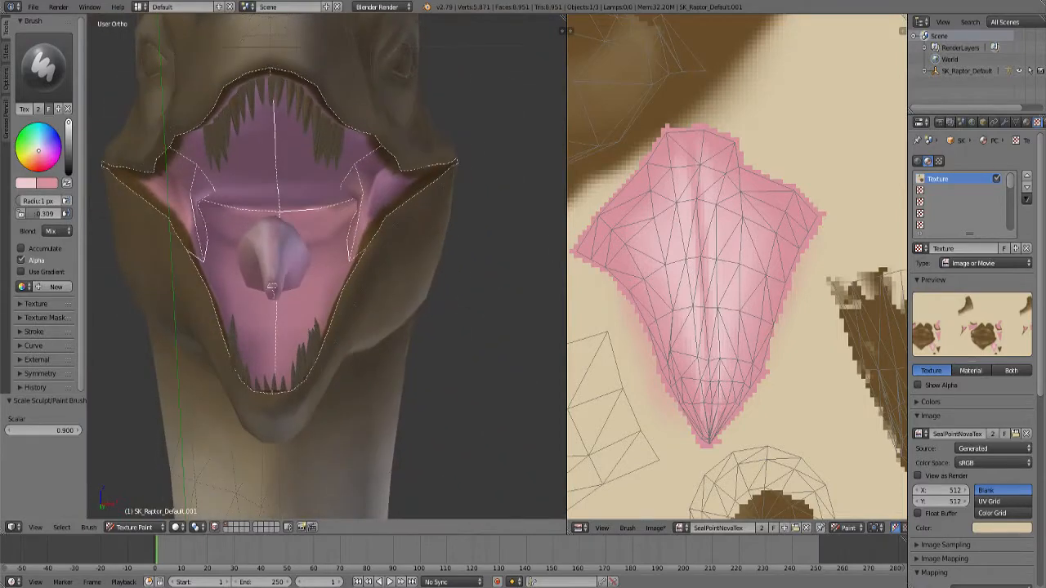
pyautogui.click(25, 183)
pyautogui.press('s')
pyautogui.click(25, 183)
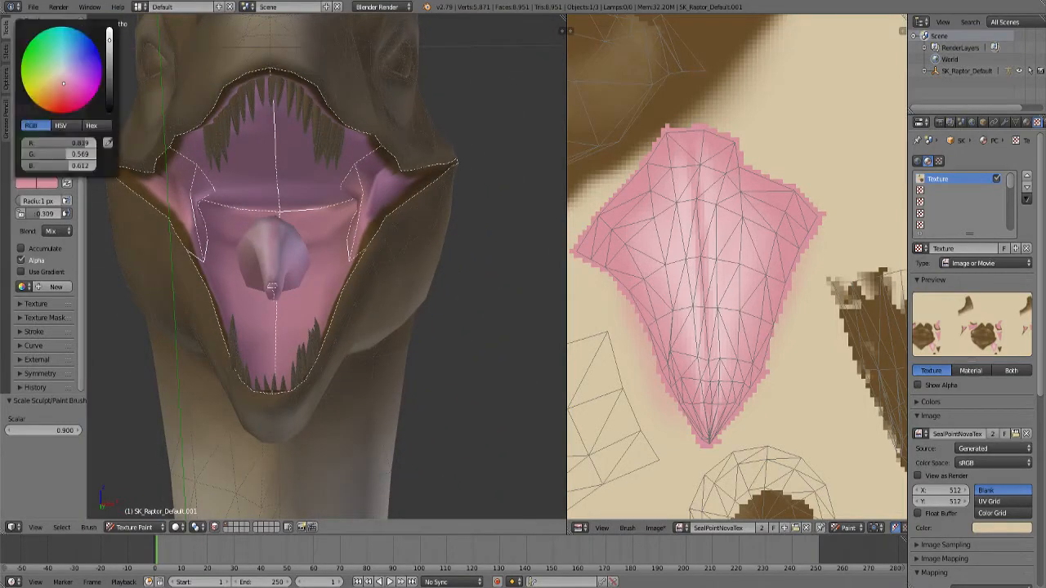
pyautogui.click(61, 94)
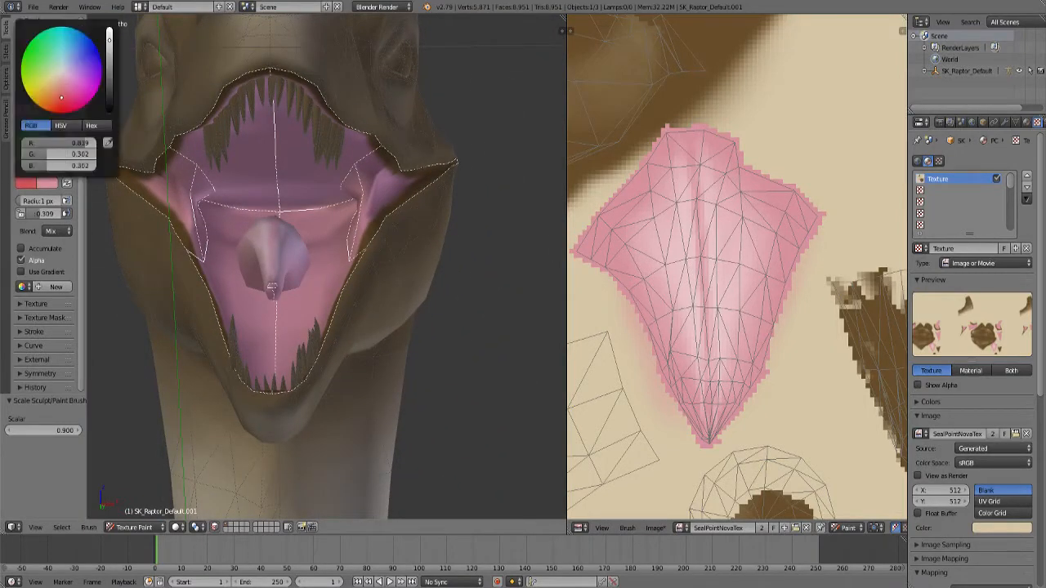
pyautogui.click(109, 52)
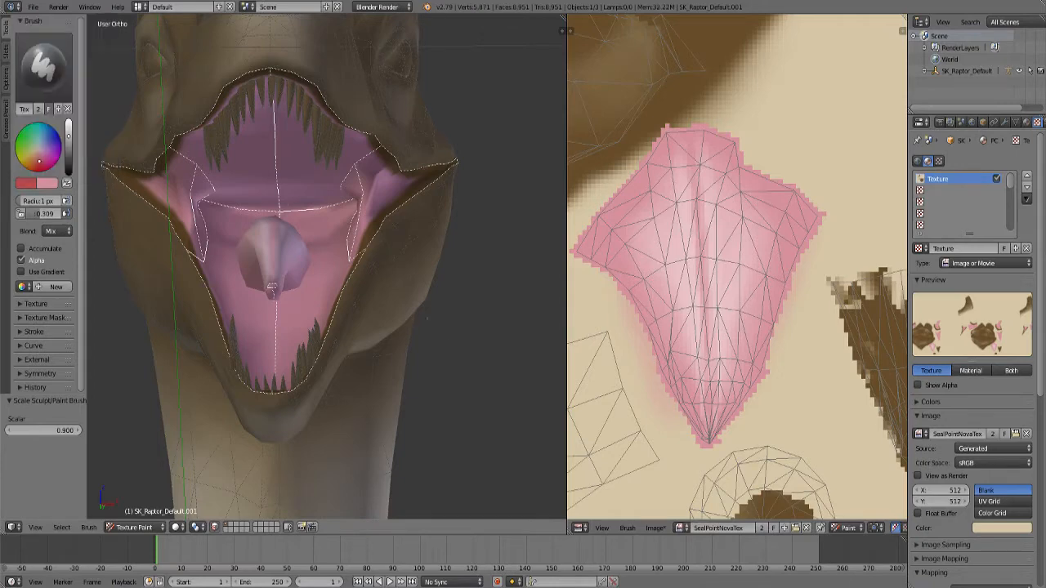
# Take the tongue out of the paint mask by deselecting its UV island in Edit Mode, and return to Texture Paint.
pyautogui.click(132, 527)
pyautogui.click(135, 507)
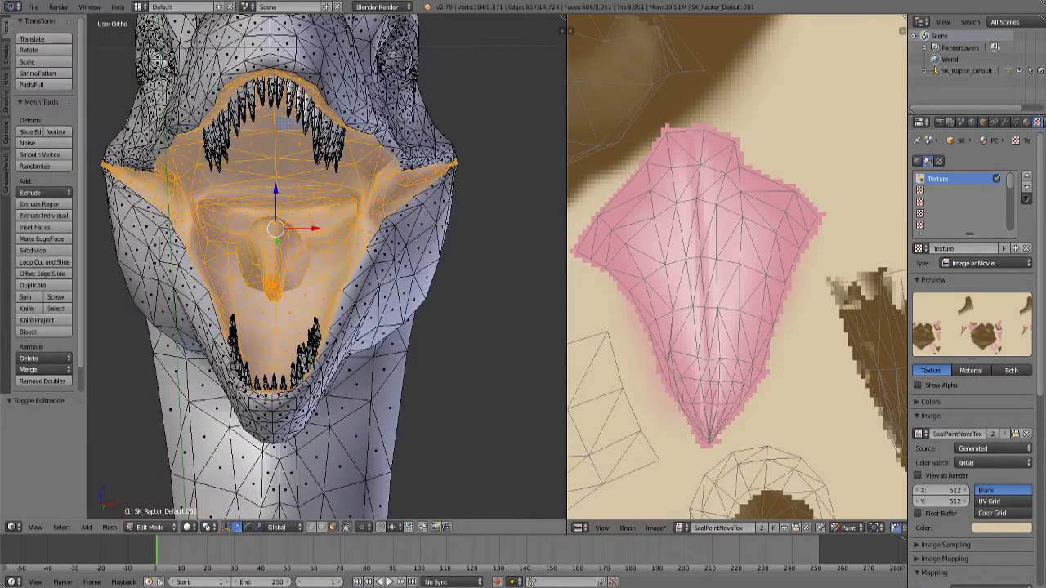
pyautogui.click(655, 527)
pyautogui.click(848, 527)
pyautogui.click(841, 484)
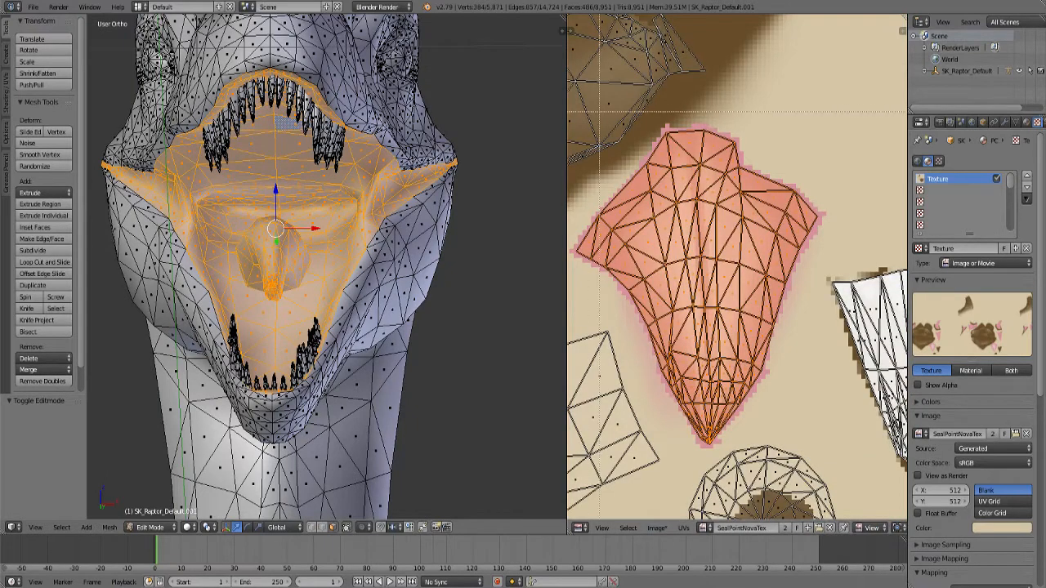
pyautogui.moveTo(574, 92); pyautogui.dragTo(799, 418)
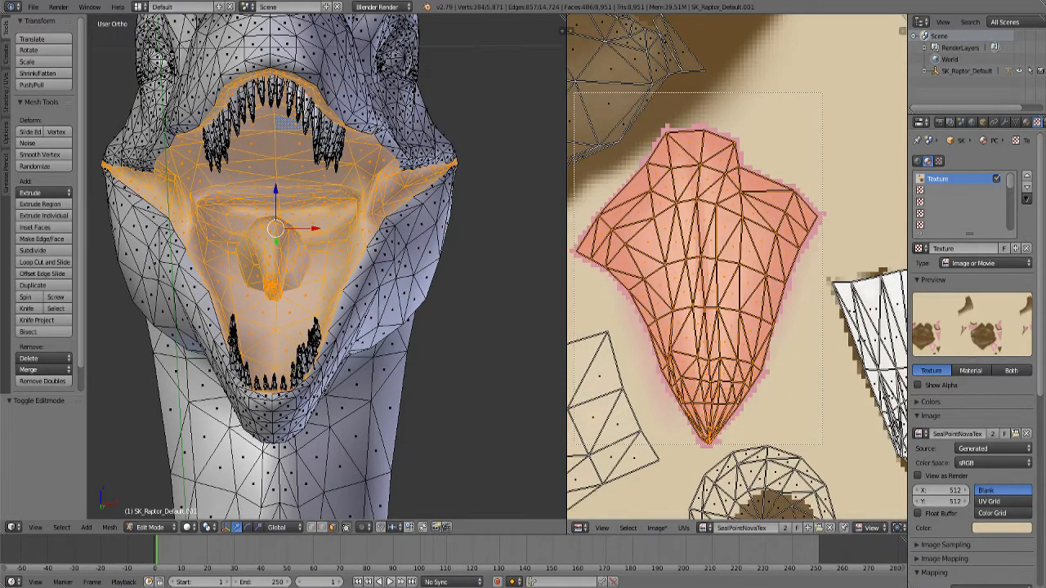
pyautogui.moveTo(824, 446); pyautogui.dragTo(823, 446, button='middle')
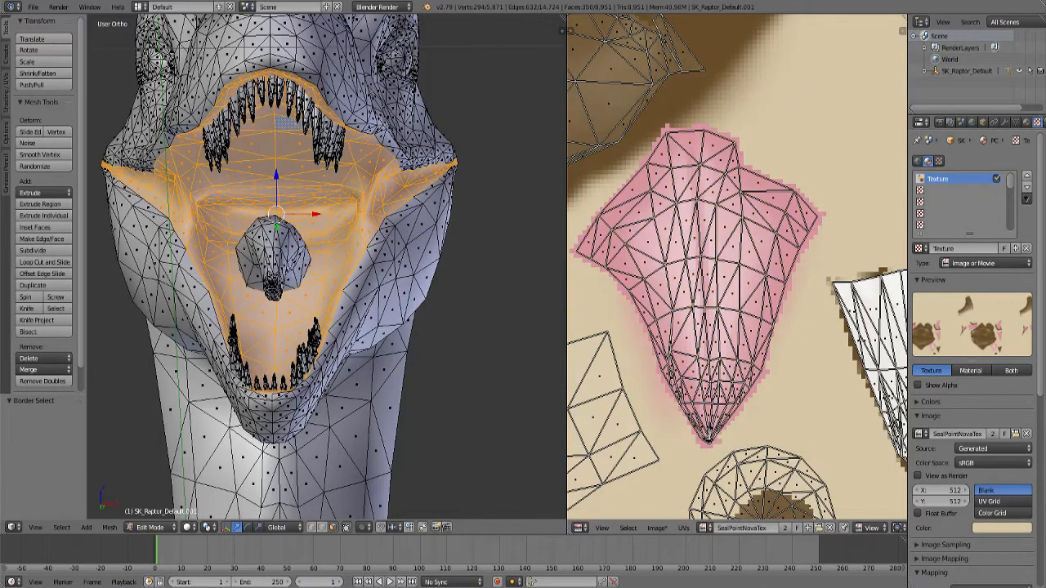
pyautogui.click(150, 527)
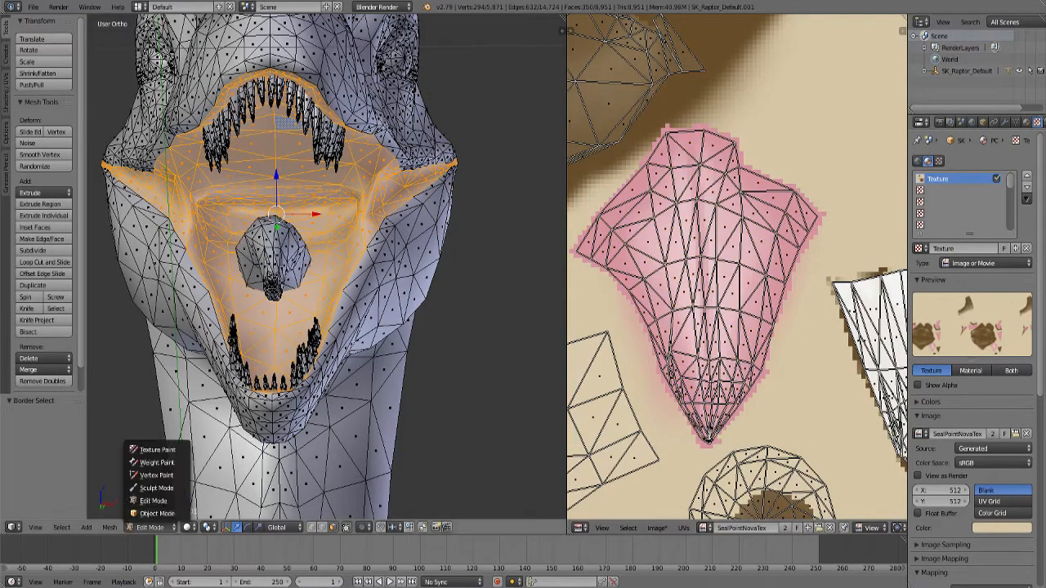
pyautogui.click(151, 462)
# Darken the brush red, set the radius to 49 px, and shade the throat and the lower jaw's floor around the tongue.
pyautogui.moveTo(453, 333); pyautogui.dragTo(459, 359, button='middle')
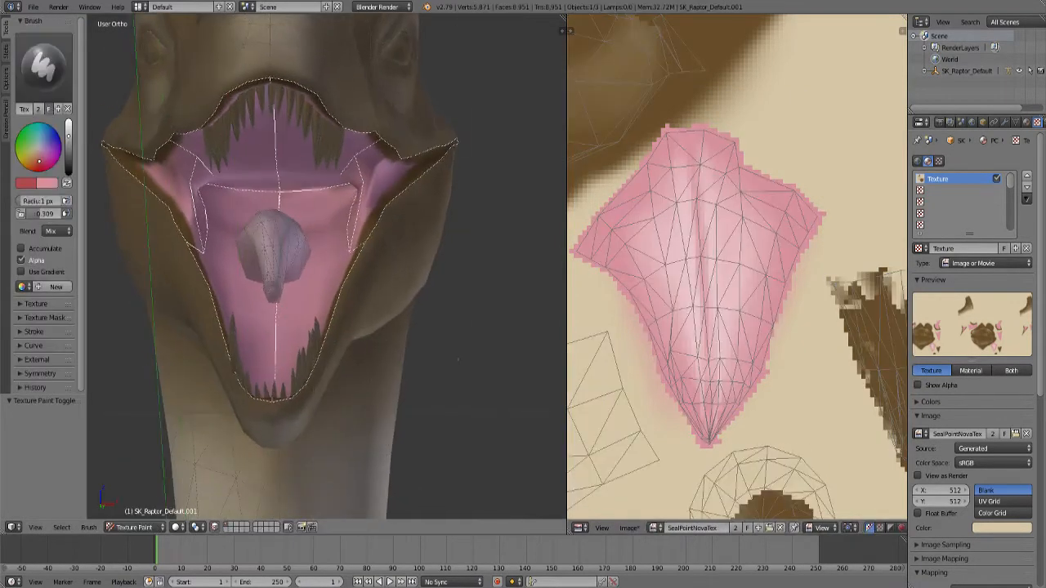
pyautogui.click(26, 183)
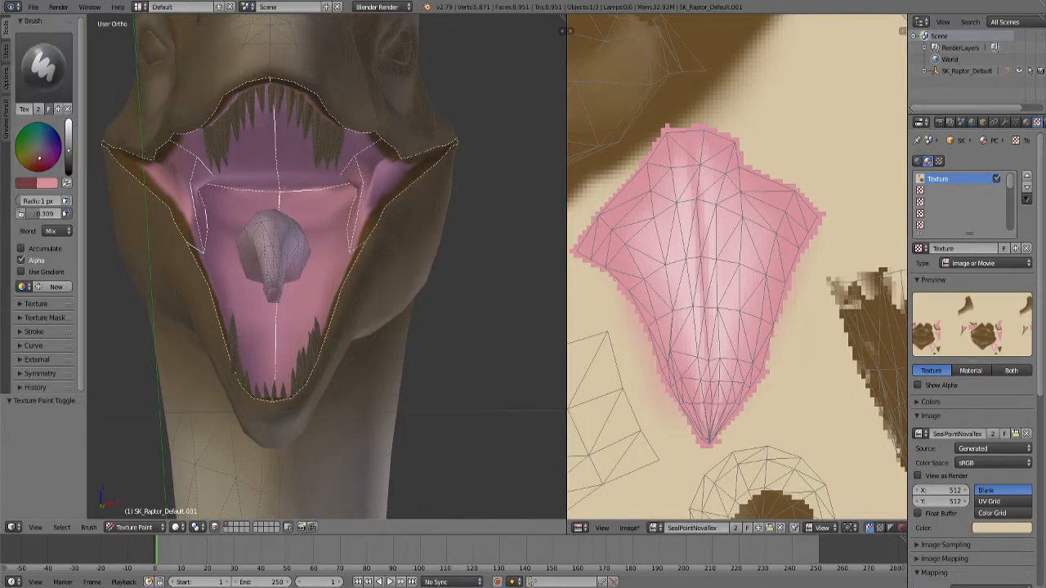
pyautogui.press(']')
pyautogui.press(']')
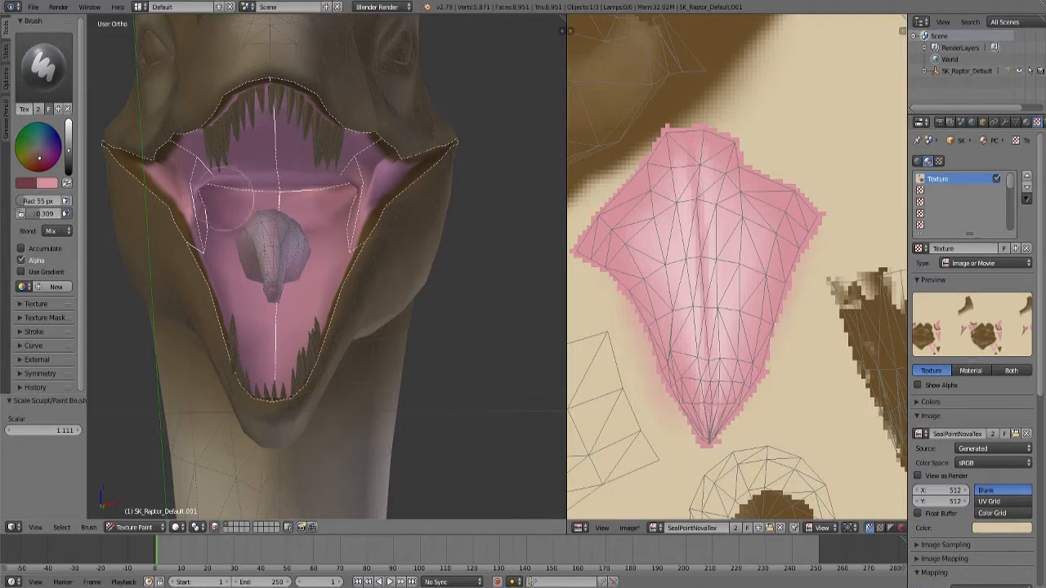
pyautogui.press('[')
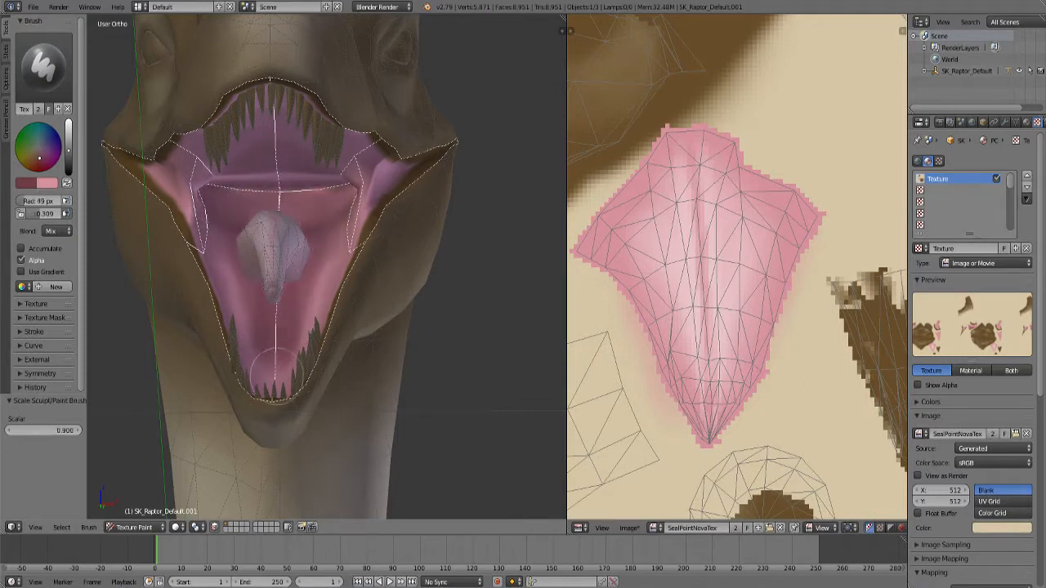
# Paint dark red shading along the centre of the mouth's roof.
pyautogui.moveTo(412, 377)
pyautogui.mouseDown(button='middle')
pyautogui.moveTo(518, 355)
pyautogui.moveTo(486, 355)
pyautogui.moveTo(234, 145)
pyautogui.mouseUp(button='middle')
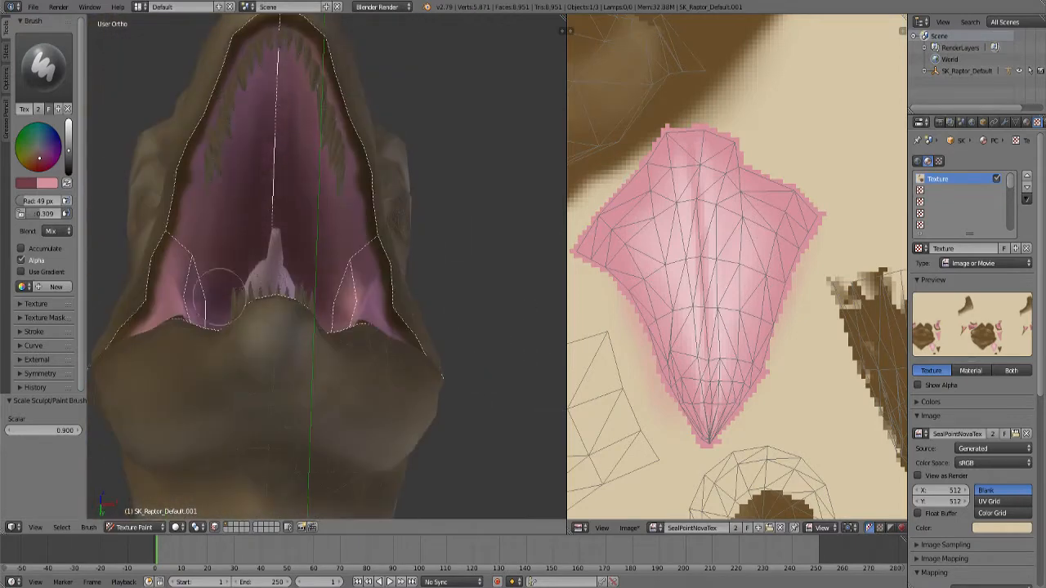
pyautogui.moveTo(217, 233); pyautogui.dragTo(446, 237, button='middle')
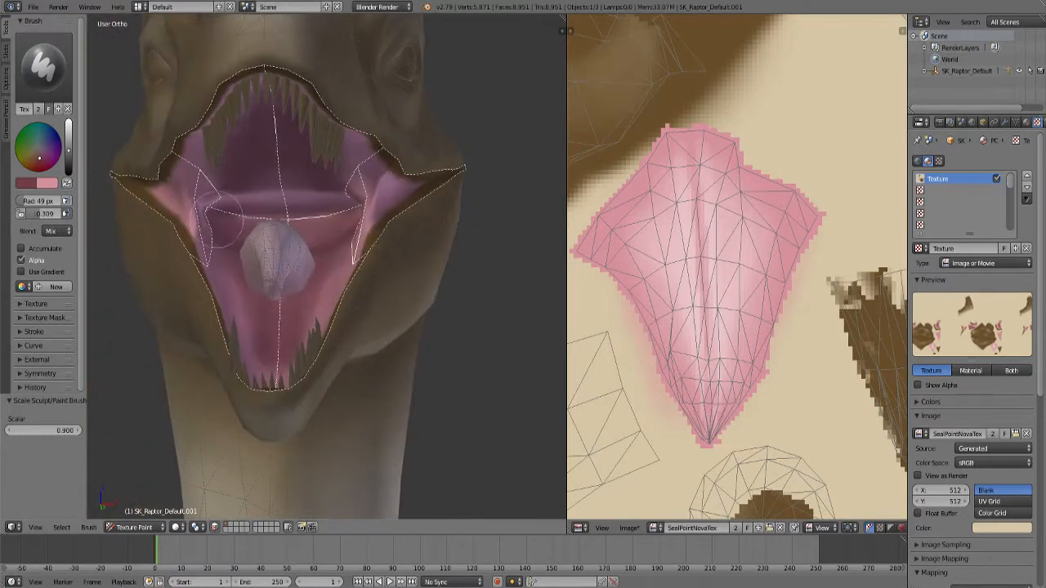
pyautogui.moveTo(260, 236); pyautogui.dragTo(392, 443, button='middle')
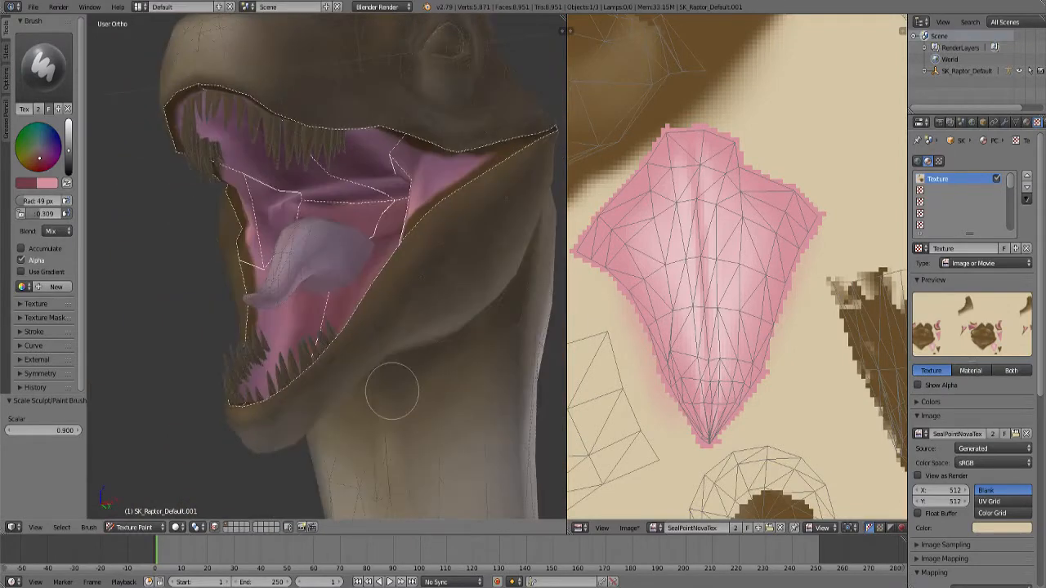
# Deepen the dark red shading on the lower jaw's floor beneath the tongue, from the throat towards the front.
pyautogui.scroll(-6, 735, 270)
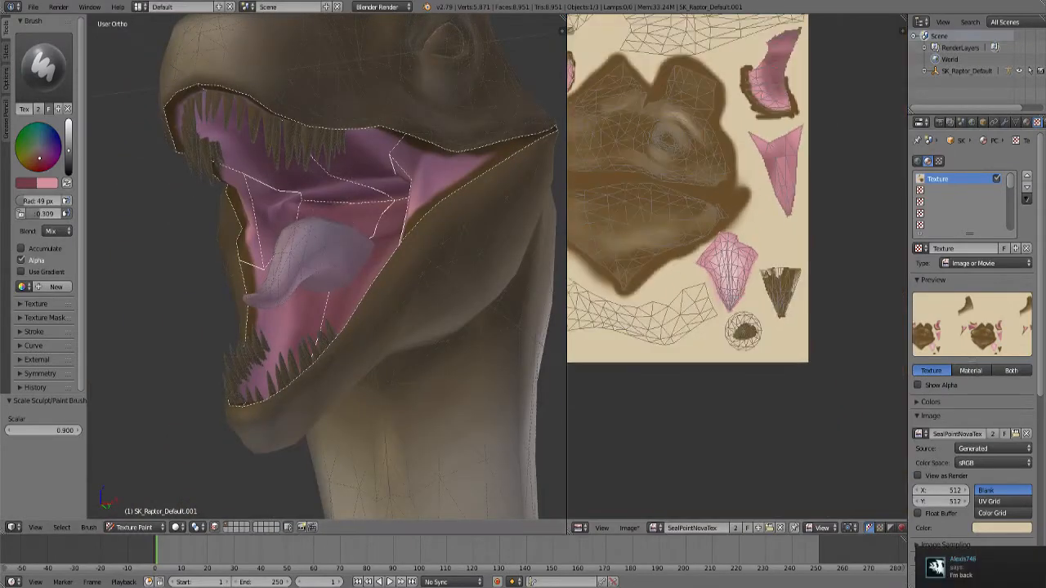
pyautogui.scroll(3, 736, 267)
pyautogui.moveTo(670, 204); pyautogui.dragTo(759, 339, button='middle')
pyautogui.scroll(3, 737, 266)
pyautogui.moveTo(261, 302)
pyautogui.mouseDown(button='middle')
pyautogui.moveTo(368, 204)
pyautogui.moveTo(375, 221)
pyautogui.moveTo(278, 259)
pyautogui.moveTo(333, 194)
pyautogui.moveTo(326, 242)
pyautogui.mouseUp(button='middle')
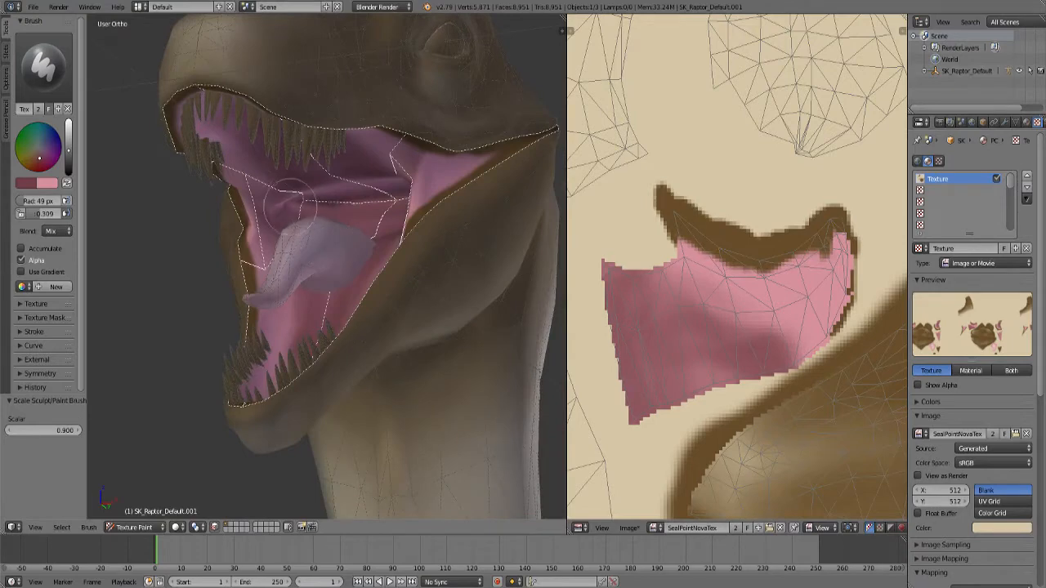
pyautogui.moveTo(405, 229); pyautogui.dragTo(415, 255, button='middle')
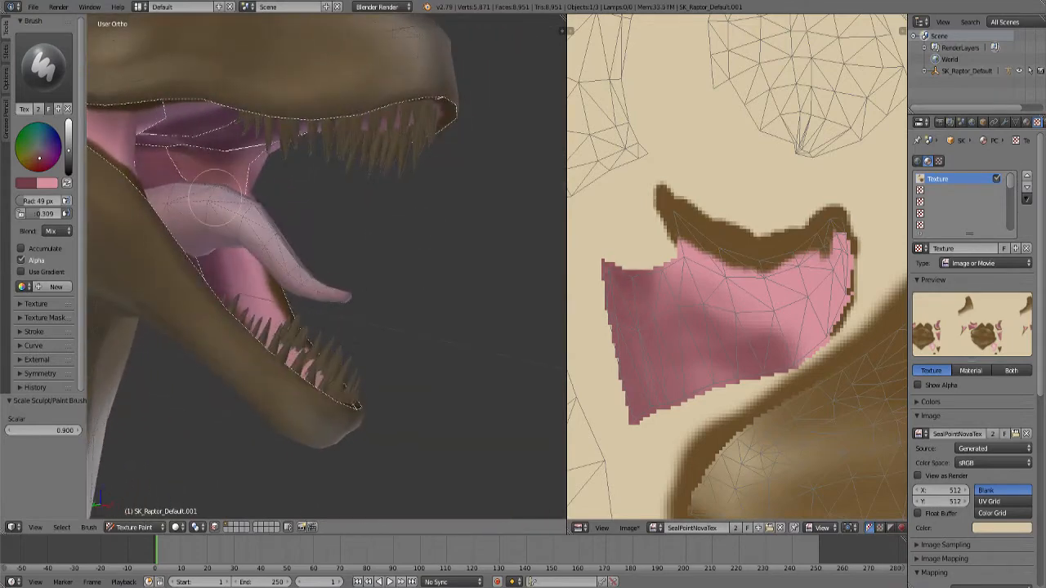
pyautogui.moveTo(214, 200)
pyautogui.mouseDown(button='middle')
pyautogui.moveTo(401, 310)
pyautogui.moveTo(350, 327)
pyautogui.moveTo(328, 312)
pyautogui.moveTo(350, 326)
pyautogui.moveTo(351, 397)
pyautogui.moveTo(315, 432)
pyautogui.moveTo(397, 303)
pyautogui.moveTo(382, 380)
pyautogui.mouseUp(button='middle')
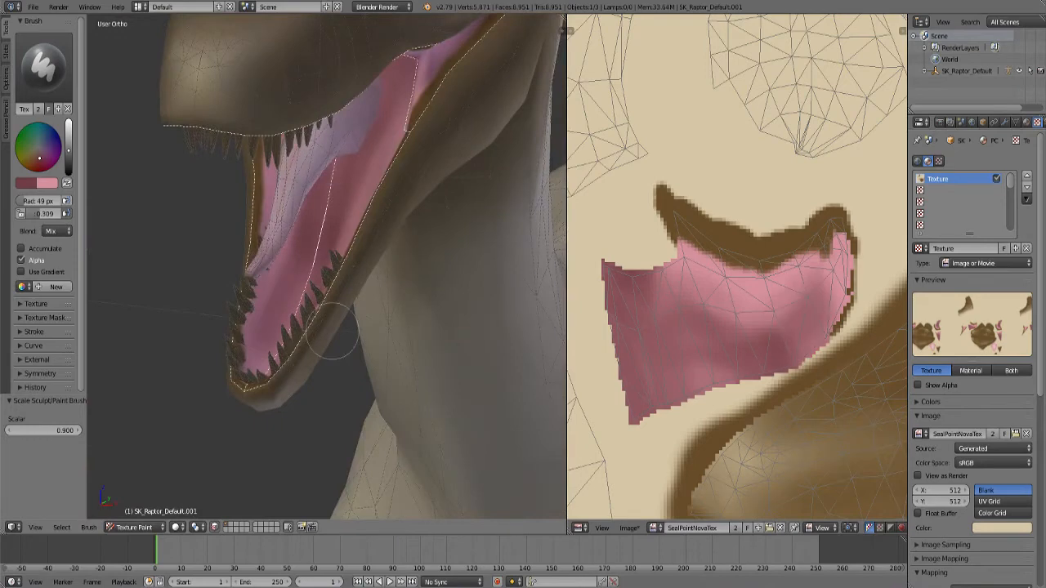
pyautogui.moveTo(338, 338)
pyautogui.mouseDown(button='middle')
pyautogui.moveTo(288, 433)
pyautogui.moveTo(203, 397)
pyautogui.moveTo(245, 395)
pyautogui.mouseUp(button='middle')
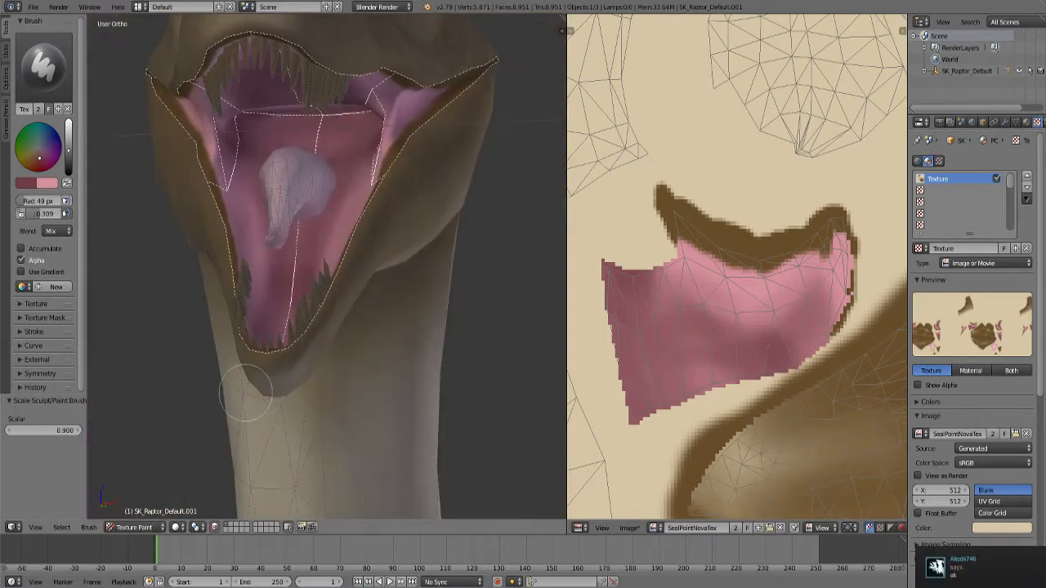
pyautogui.moveTo(266, 286)
pyautogui.mouseDown()
pyautogui.moveTo(319, 221)
pyautogui.moveTo(286, 294)
pyautogui.moveTo(334, 135)
pyautogui.mouseUp()
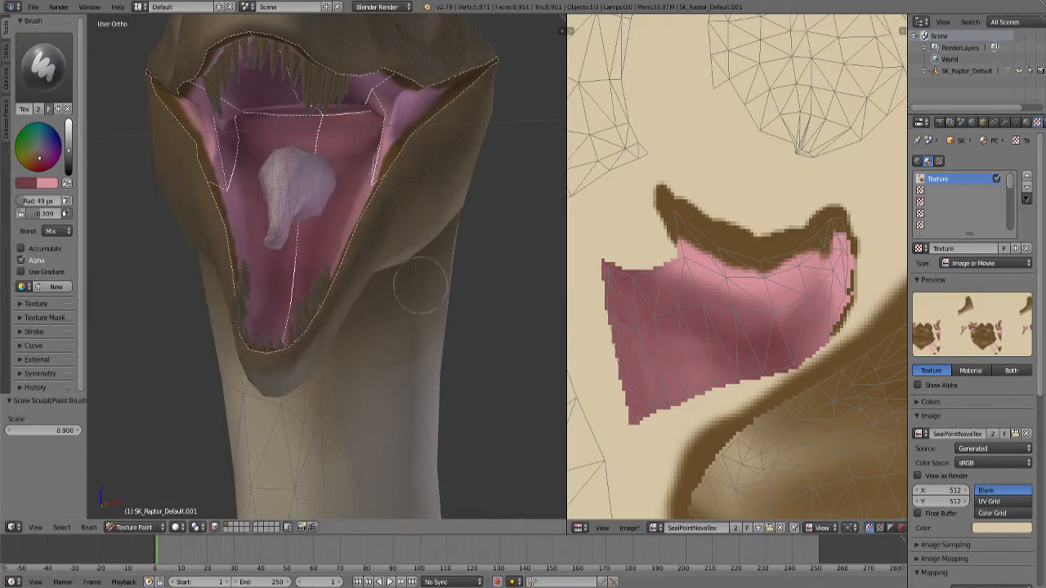
# Flip the brush to the mouth's pink, set the radius to 64 px, and soften the shading inside the mouth.
pyautogui.moveTo(420, 292)
pyautogui.mouseDown(button='middle')
pyautogui.moveTo(472, 338)
pyautogui.moveTo(373, 303)
pyautogui.moveTo(424, 234)
pyautogui.moveTo(368, 376)
pyautogui.moveTo(432, 315)
pyautogui.moveTo(465, 254)
pyautogui.mouseUp(button='middle')
pyautogui.press('x')
pyautogui.scroll(2, 465, 254)
pyautogui.press(']')
pyautogui.press(']')
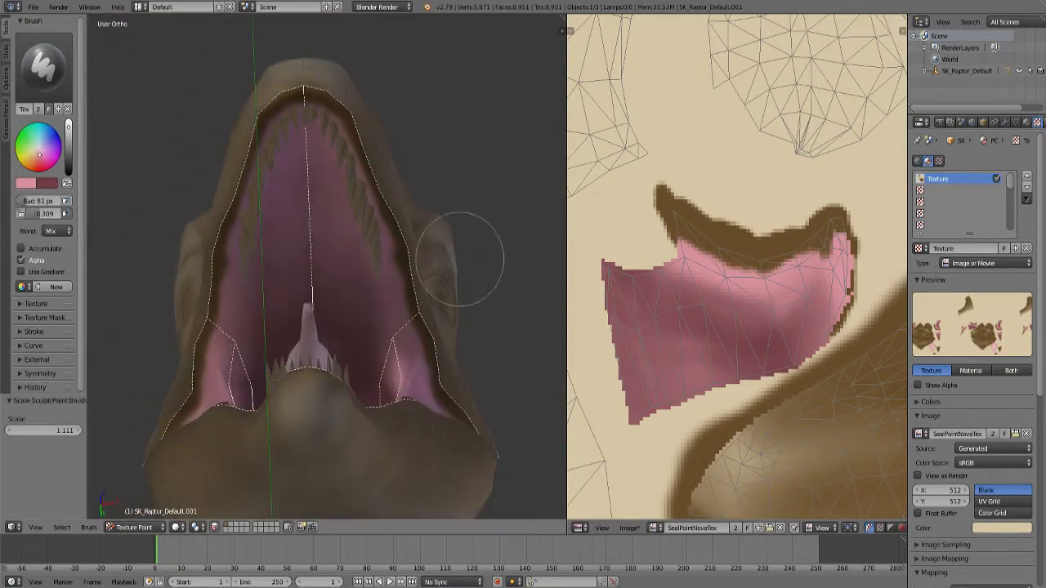
pyautogui.moveTo(466, 241)
pyautogui.mouseDown(button='middle')
pyautogui.moveTo(509, 280)
pyautogui.moveTo(384, 467)
pyautogui.mouseUp(button='middle')
pyautogui.press('[')
pyautogui.press('[')
pyautogui.moveTo(302, 333); pyautogui.dragTo(299, 245)
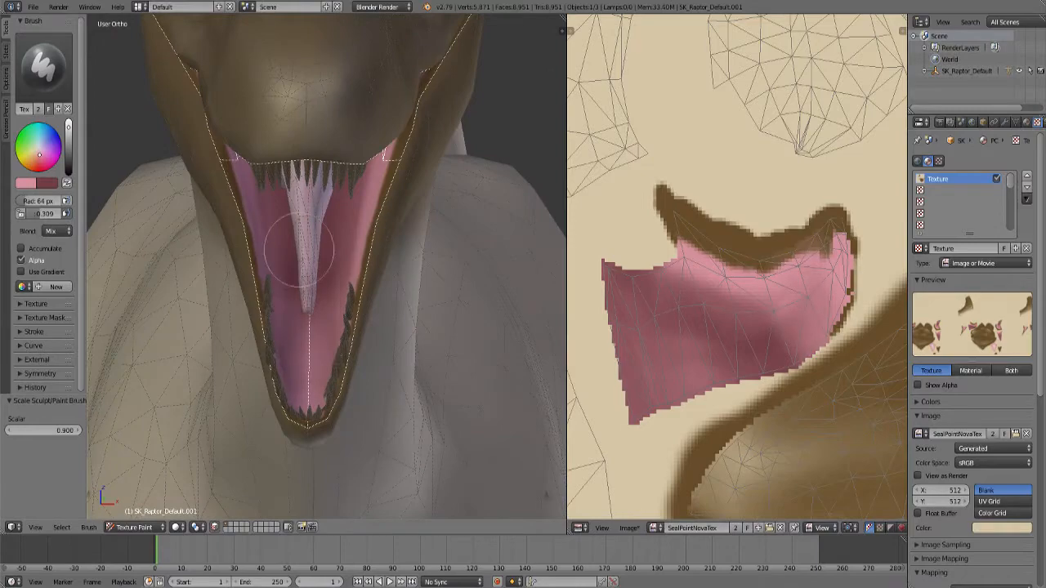
# Flip the brush colours and sample the pale pink from the tongue's UV island as the active colour.
pyautogui.moveTo(351, 391); pyautogui.dragTo(359, 368, button='middle')
pyautogui.scroll(-3, 242, 379)
pyautogui.scroll(-7, 678, 290)
pyautogui.scroll(5, 878, 339)
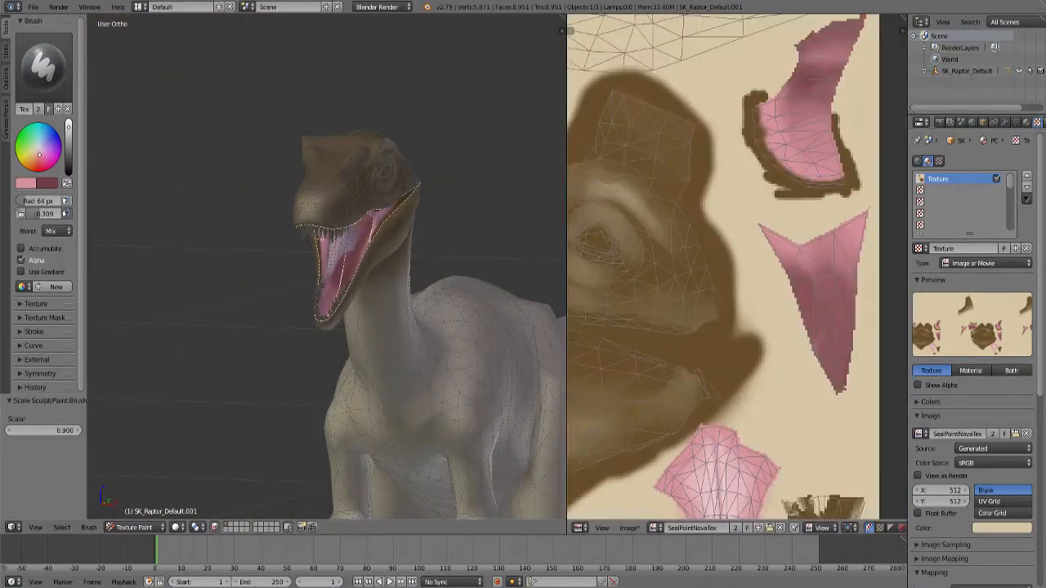
pyautogui.moveTo(698, 473); pyautogui.dragTo(711, 323, button='middle')
pyautogui.scroll(4, 710, 323)
pyautogui.scroll(1, 804, 423)
pyautogui.click(67, 183)
pyautogui.click(25, 183)
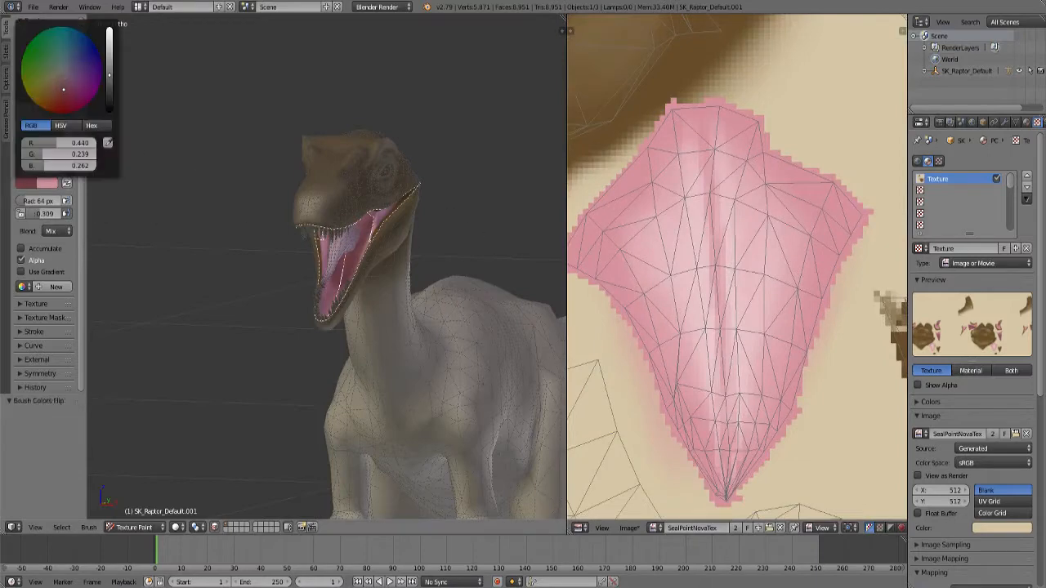
pyautogui.click(107, 143)
pyautogui.click(678, 270)
pyautogui.scroll(3, 237, 402)
pyautogui.moveTo(237, 402)
pyautogui.mouseDown(button='middle')
pyautogui.moveTo(205, 366)
pyautogui.moveTo(228, 295)
pyautogui.moveTo(135, 184)
pyautogui.mouseUp(button='middle')
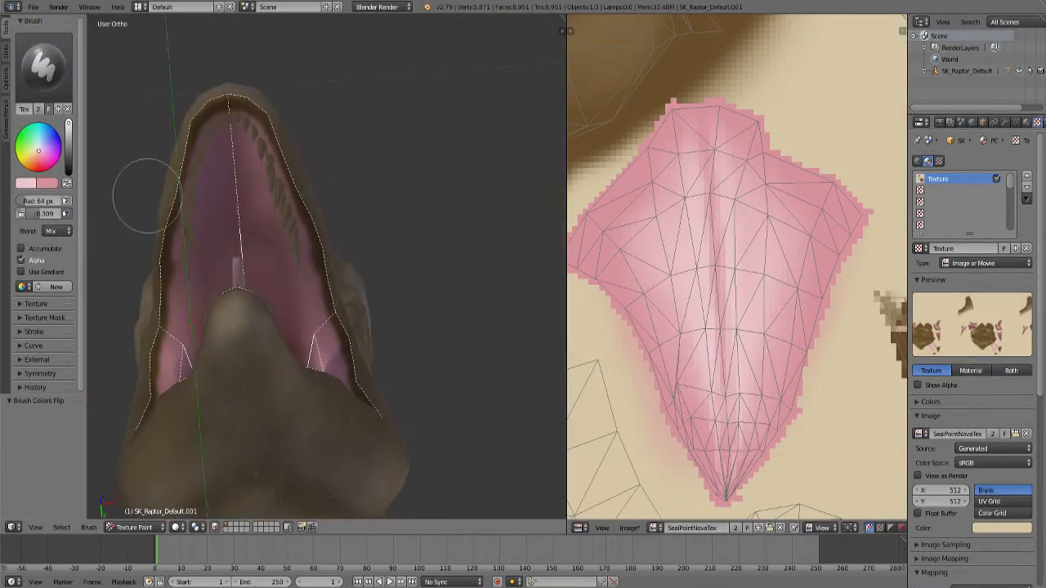
# Reduce the brush radius to 28 px and switch the 3D view to textured shading.
pyautogui.press('[')
pyautogui.press('[')
pyautogui.press('[')
pyautogui.press('[')
pyautogui.press('[')
pyautogui.press('[')
pyautogui.press('[')
pyautogui.click(135, 527)
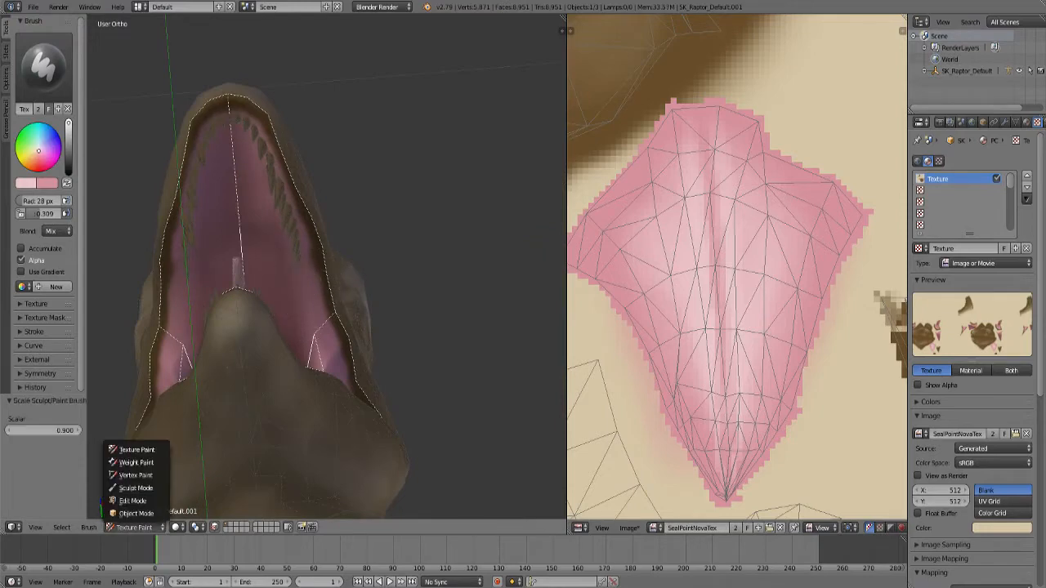
pyautogui.click(176, 527)
pyautogui.click(195, 475)
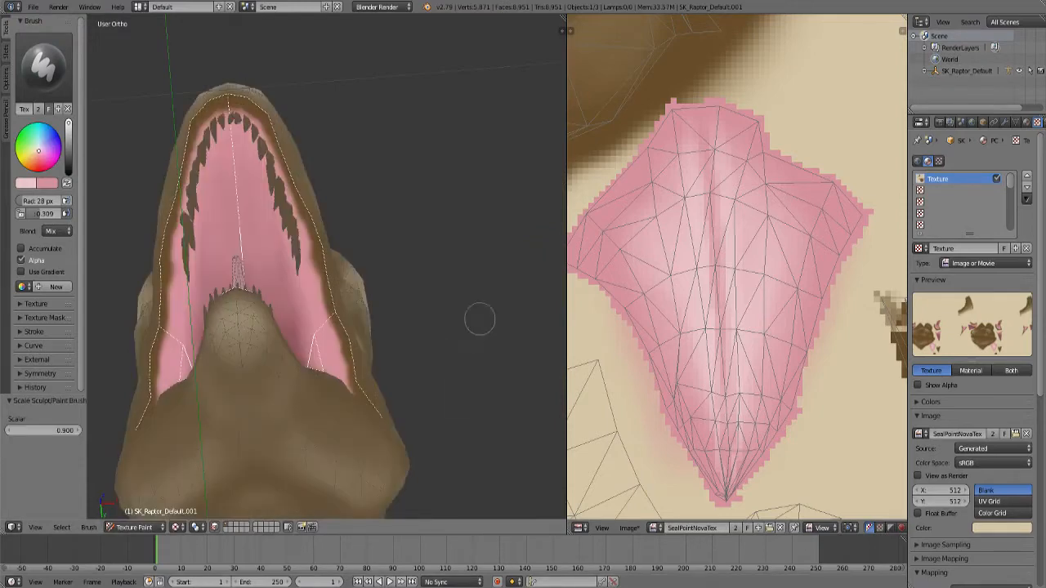
# Set the brush radius to 13 px and paint pale pink highlights along the gums on the upper jaw's inner edges.
pyautogui.moveTo(479, 316)
pyautogui.mouseDown(button='middle')
pyautogui.moveTo(446, 369)
pyautogui.moveTo(539, 310)
pyautogui.moveTo(490, 299)
pyautogui.mouseUp(button='middle')
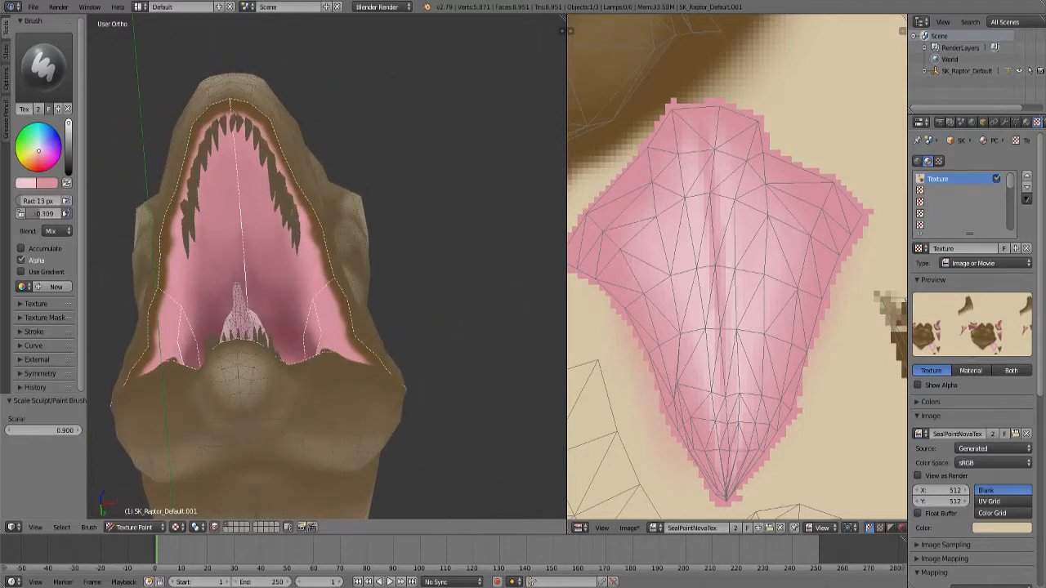
pyautogui.moveTo(299, 225); pyautogui.dragTo(335, 325)
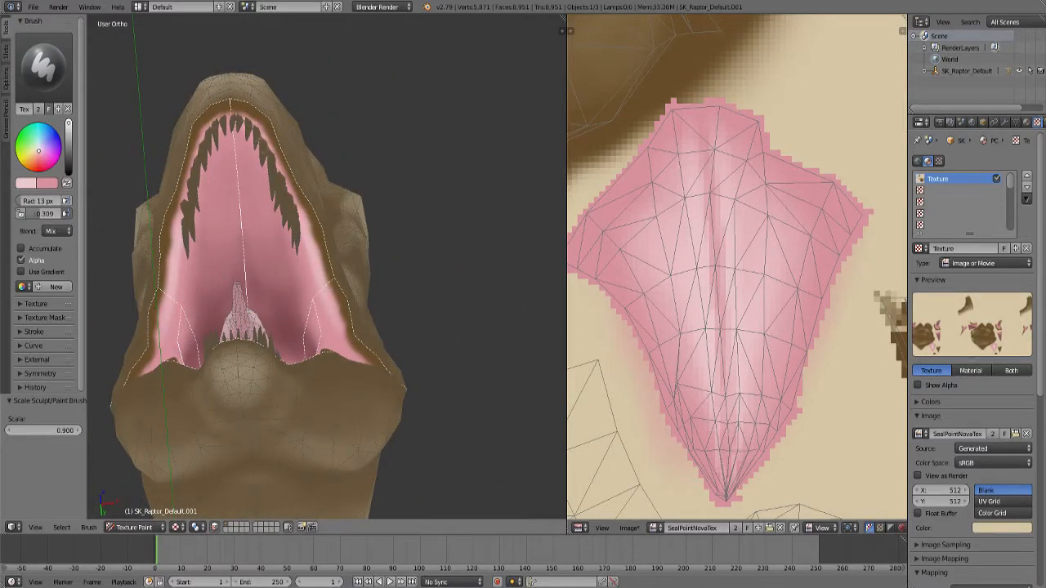
pyautogui.moveTo(285, 161); pyautogui.dragTo(294, 200)
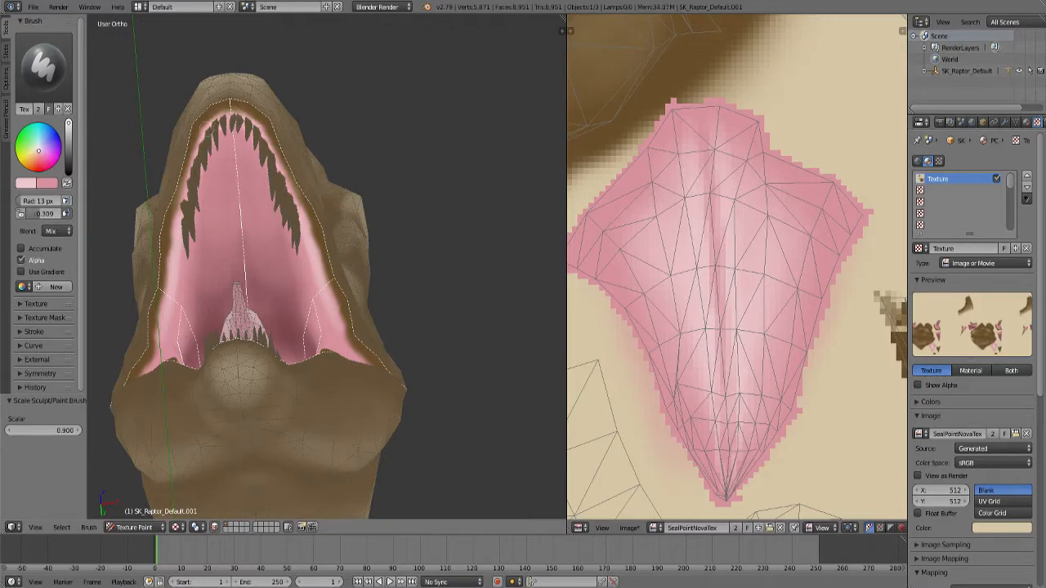
pyautogui.moveTo(427, 364); pyautogui.dragTo(427, 269, button='middle')
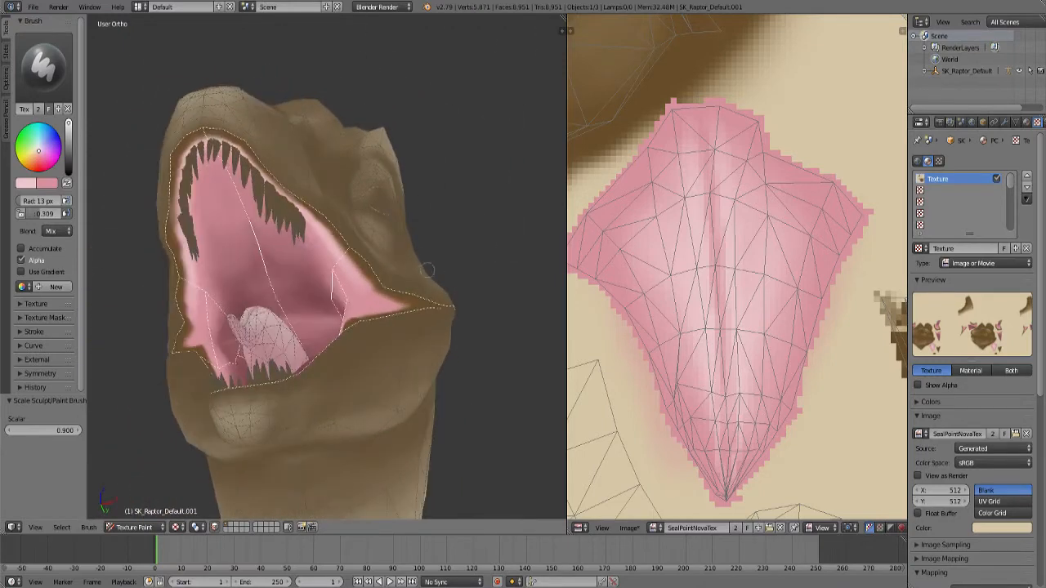
# Paint pale pink highlights along the inner edges of the lower jaw with a 10 px brush.
pyautogui.moveTo(152, 254); pyautogui.dragTo(152, 306, button='middle')
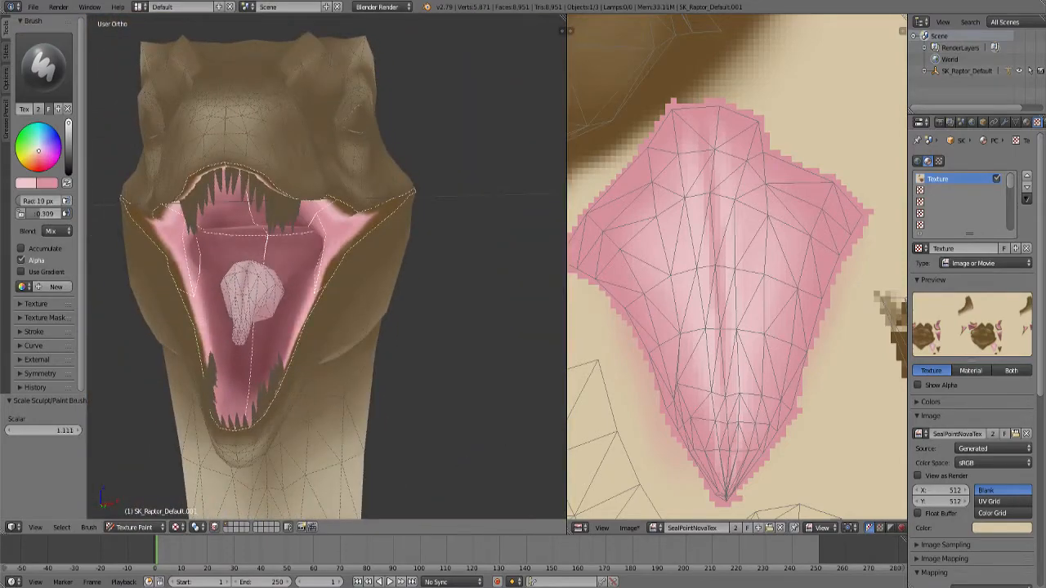
pyautogui.moveTo(338, 417); pyautogui.dragTo(561, 406, button='middle')
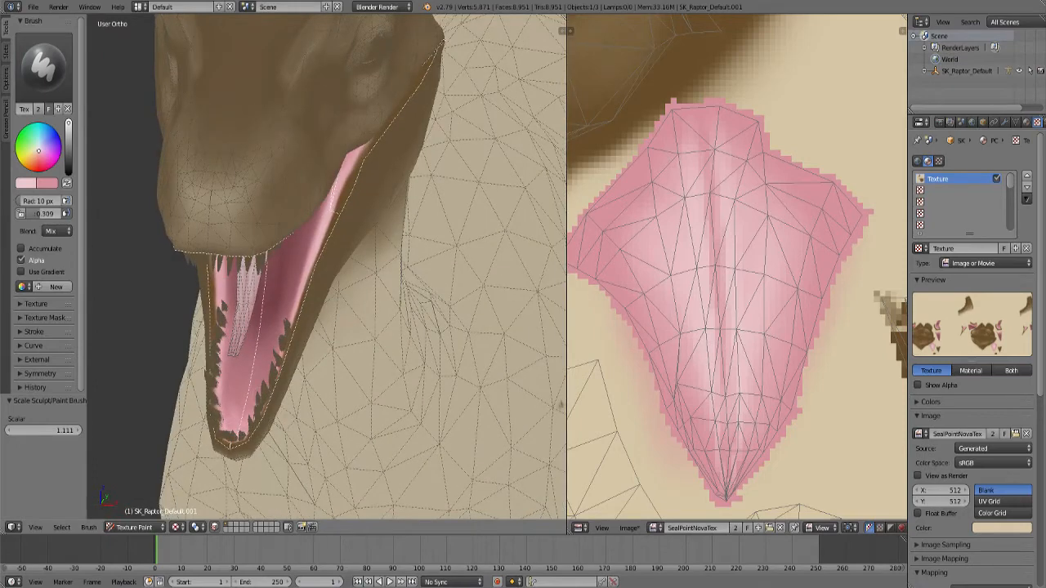
pyautogui.moveTo(561, 406); pyautogui.dragTo(409, 343, button='middle')
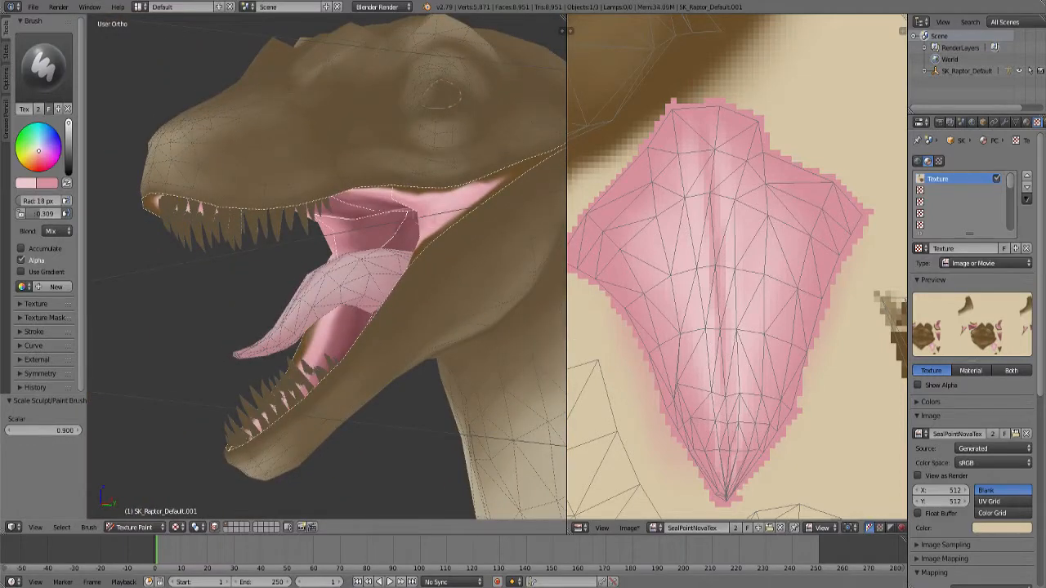
pyautogui.scroll(-5, 319, 361)
pyautogui.moveTo(227, 329); pyautogui.dragTo(193, 349, button='middle')
# Turn off the face selection mask, then enter Edit Mode and clear the face selection.
pyautogui.press('m')
pyautogui.scroll(3, 193, 349)
pyautogui.click(106, 526)
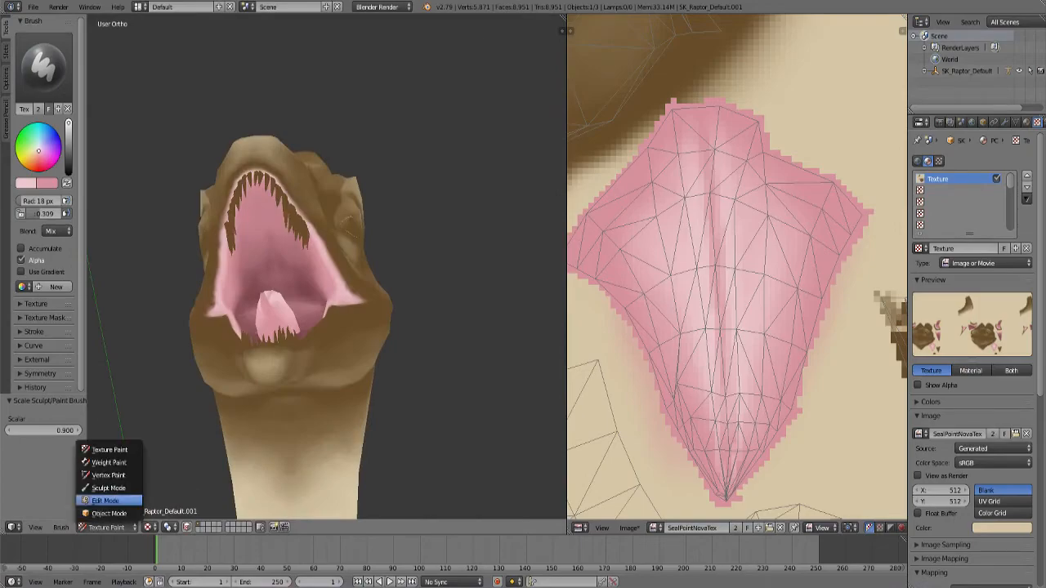
pyautogui.click(106, 499)
pyautogui.press('a')
# Select the faces along one side of the upper jaw's lip edge, outside the teeth, towards the mouth corner.
pyautogui.scroll(-7, 737, 267)
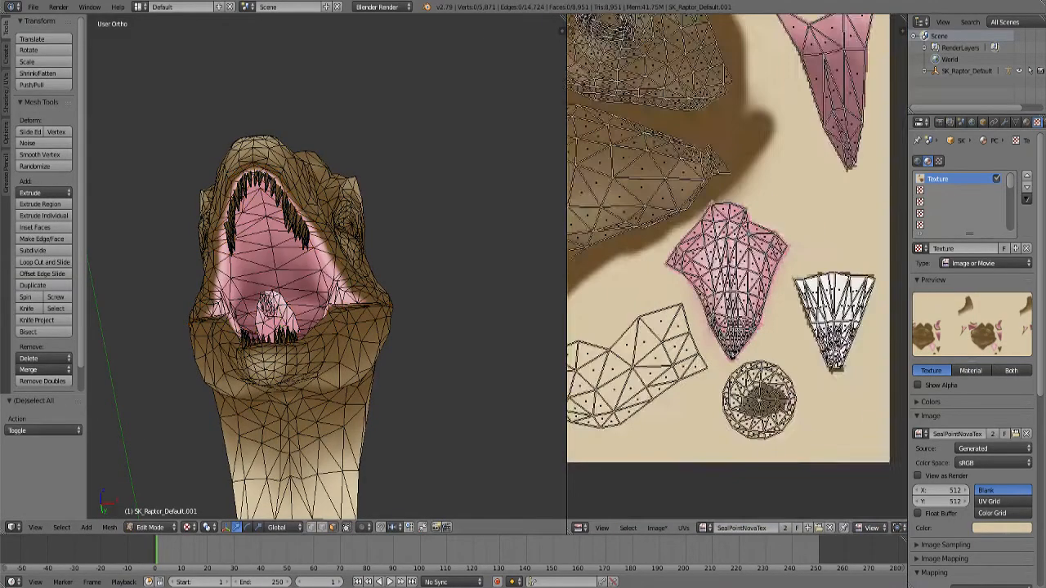
pyautogui.moveTo(718, 262); pyautogui.dragTo(841, 288, button='middle')
pyautogui.scroll(1, 737, 266)
pyautogui.scroll(1, 327, 266)
pyautogui.moveTo(314, 262); pyautogui.dragTo(283, 279, button='middle')
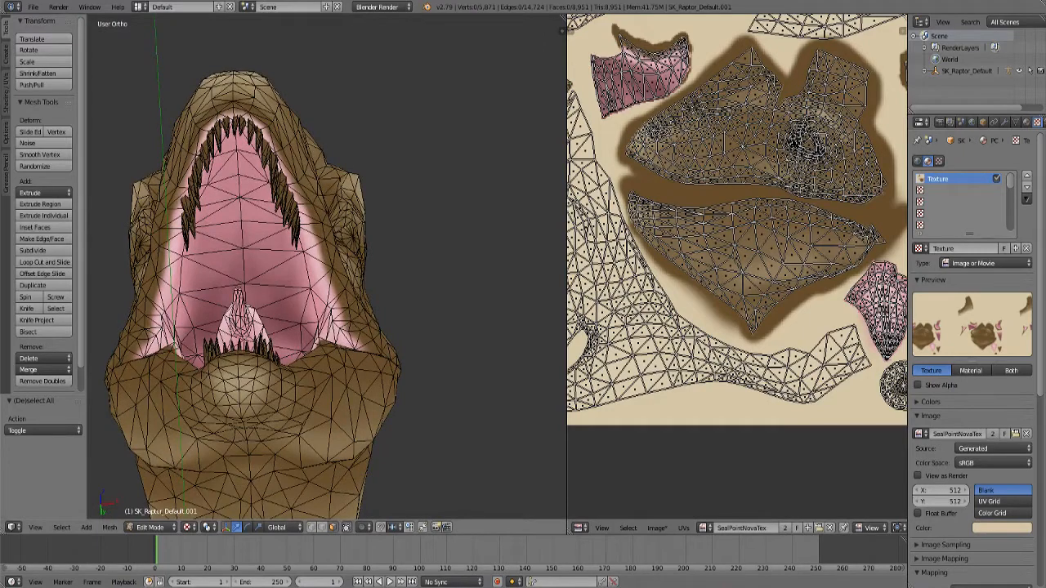
pyautogui.scroll(2, 327, 248)
pyautogui.keyDown('shift'); pyautogui.rightClick(317, 249); pyautogui.keyUp('shift')
pyautogui.keyDown('shift'); pyautogui.rightClick(308, 225); pyautogui.keyUp('shift')
pyautogui.keyDown('shift'); pyautogui.rightClick(305, 214); pyautogui.keyUp('shift')
pyautogui.keyDown('shift'); pyautogui.rightClick(297, 200); pyautogui.keyUp('shift')
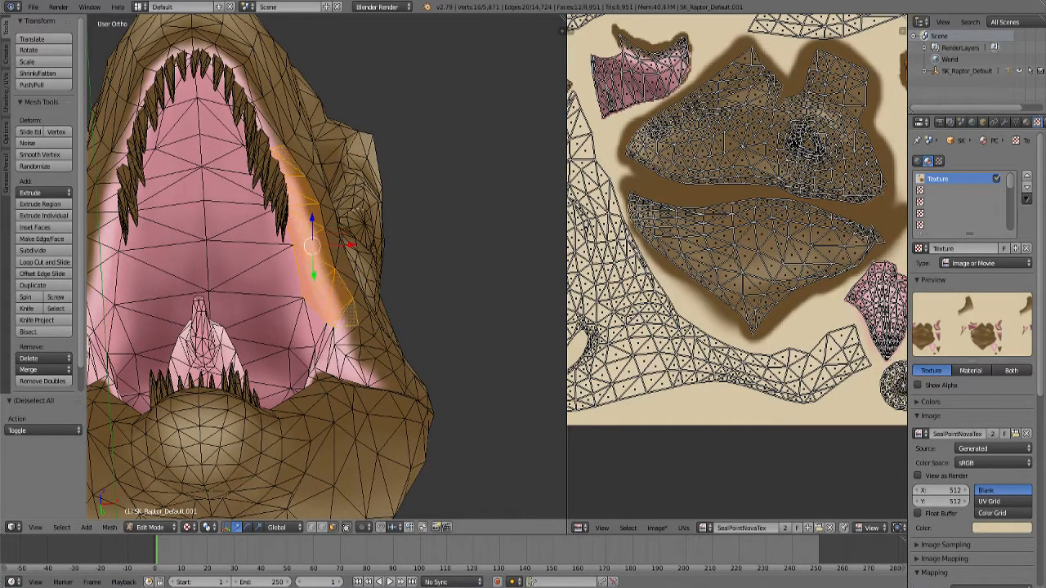
pyautogui.keyDown('shift'); pyautogui.rightClick(362, 353); pyautogui.keyUp('shift')
# Add the upper brown edge of the mouth corner's triangular UV island to the face selection.
pyautogui.moveTo(361, 353); pyautogui.dragTo(299, 367, button='middle')
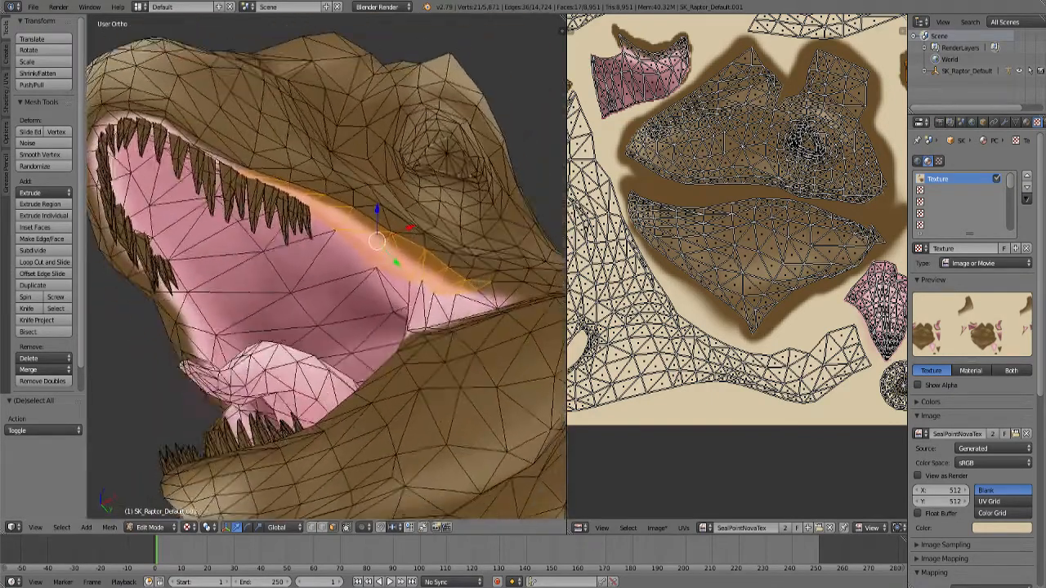
pyautogui.scroll(-3, 776, 266)
pyautogui.scroll(6, 856, 146)
pyautogui.scroll(3, 850, 89)
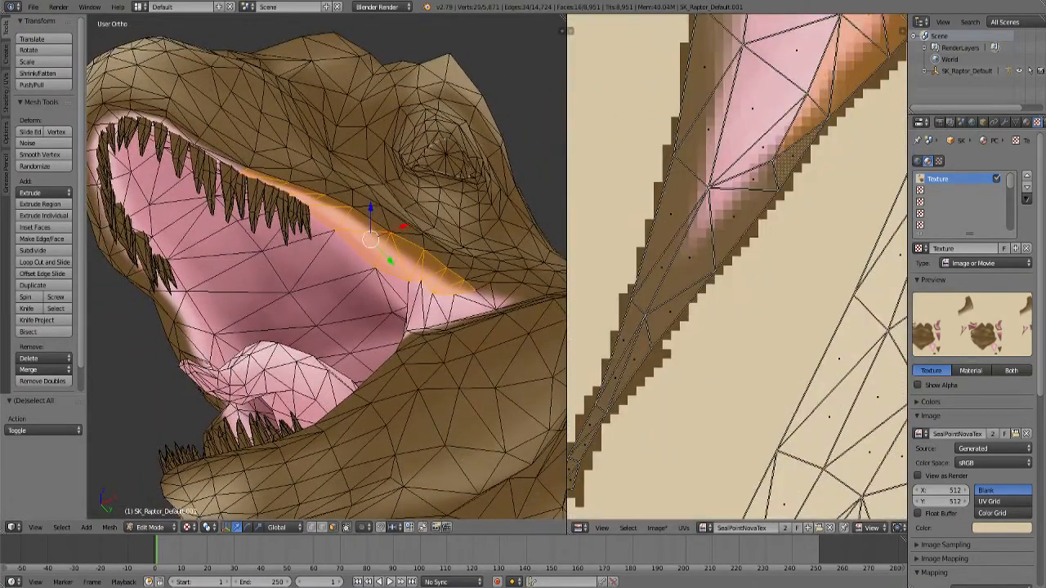
pyautogui.keyDown('shift'); pyautogui.rightClick(753, 179); pyautogui.keyUp('shift')
pyautogui.keyDown('shift'); pyautogui.rightClick(733, 215); pyautogui.keyUp('shift')
pyautogui.keyDown('shift'); pyautogui.rightClick(688, 257); pyautogui.keyUp('shift')
pyautogui.keyDown('shift'); pyautogui.rightClick(670, 306); pyautogui.keyUp('shift')
pyautogui.scroll(-4, 686, 290)
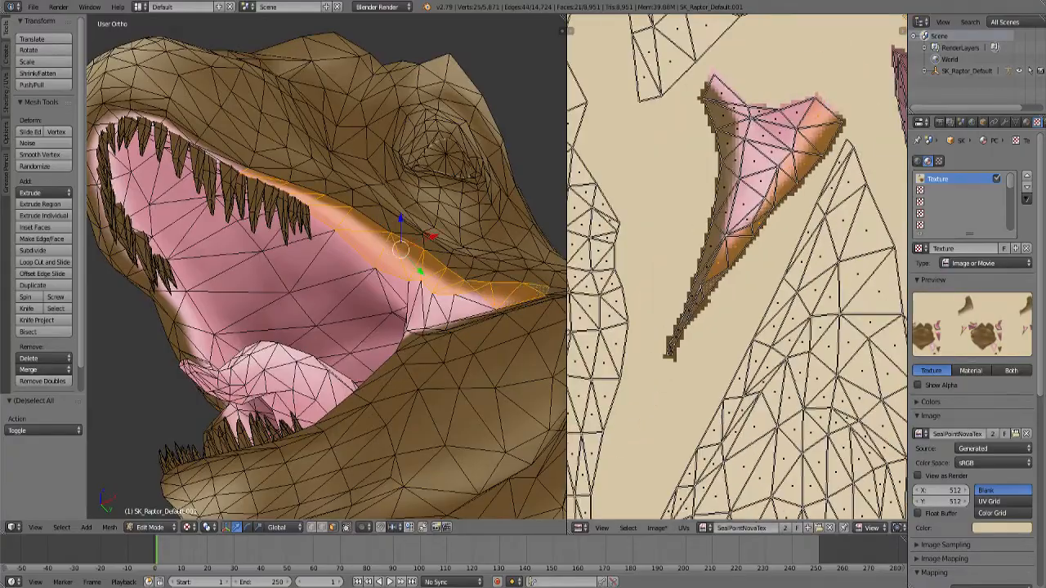
# Extend the face selection over the opposite brown edge of the mouth corner, towards the lower jaw.
pyautogui.moveTo(490, 294); pyautogui.dragTo(433, 319, button='middle')
pyautogui.moveTo(449, 237); pyautogui.dragTo(556, 278, button='middle')
pyautogui.keyDown('shift'); pyautogui.rightClick(500, 280); pyautogui.keyUp('shift')
pyautogui.keyDown('shift'); pyautogui.rightClick(348, 237); pyautogui.keyUp('shift')
pyautogui.keyDown('shift'); pyautogui.rightClick(357, 218); pyautogui.keyUp('shift')
pyautogui.keyDown('shift'); pyautogui.rightClick(396, 175); pyautogui.keyUp('shift')
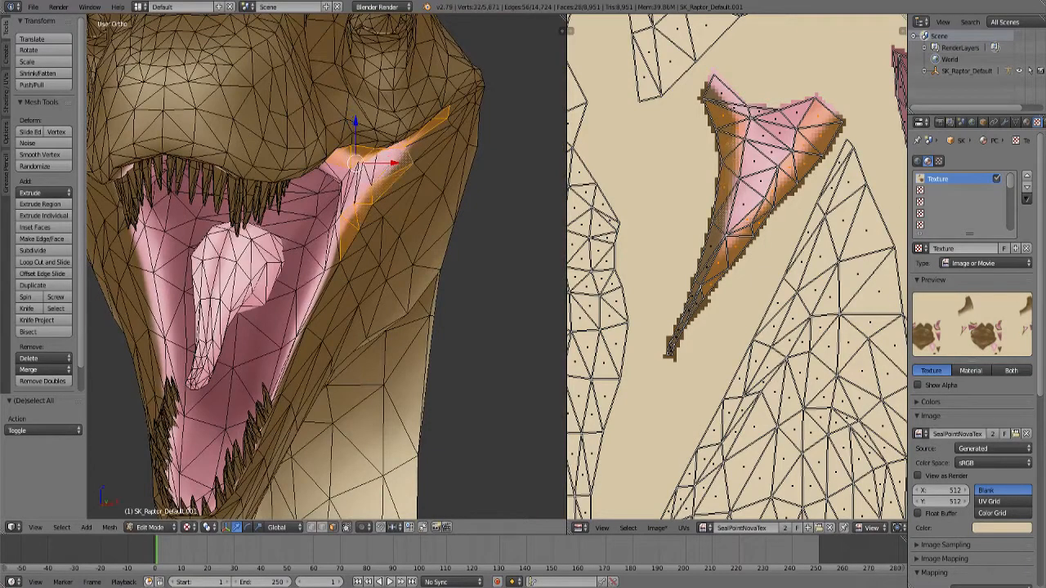
pyautogui.keyDown('shift'); pyautogui.rightClick(429, 140); pyautogui.keyUp('shift')
# Extend the face selection down the lower lip's edge and along the upper lip to the snout's tip.
pyautogui.moveTo(429, 140); pyautogui.dragTo(352, 151, button='middle')
pyautogui.keyDown('shift'); pyautogui.rightClick(250, 307); pyautogui.keyUp('shift')
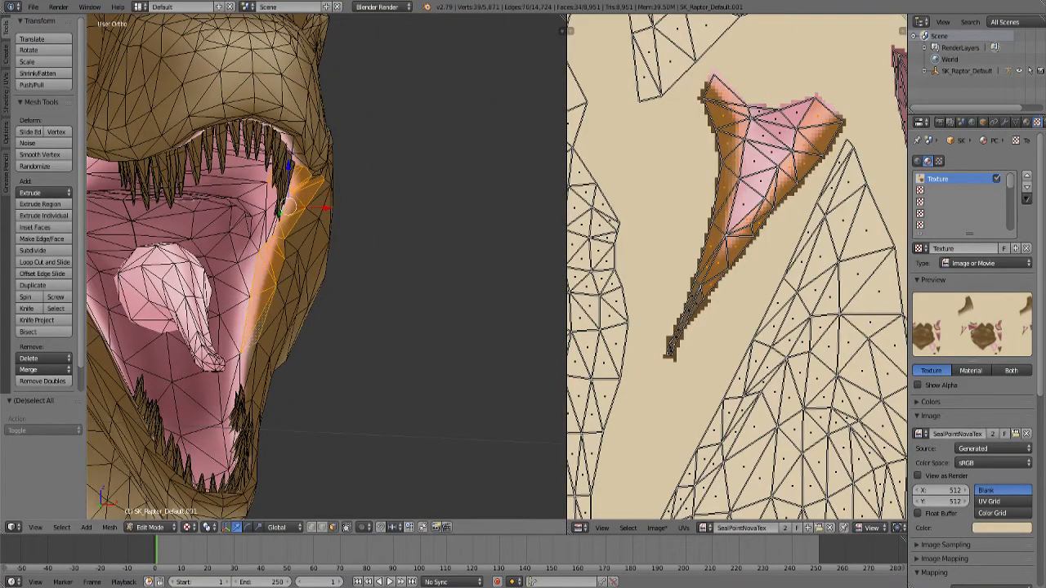
pyautogui.moveTo(352, 246); pyautogui.dragTo(220, 246, button='middle')
pyautogui.keyDown('shift'); pyautogui.rightClick(314, 204); pyautogui.keyUp('shift')
pyautogui.moveTo(315, 204); pyautogui.dragTo(237, 102, button='middle')
pyautogui.keyDown('shift'); pyautogui.rightClick(359, 261); pyautogui.keyUp('shift')
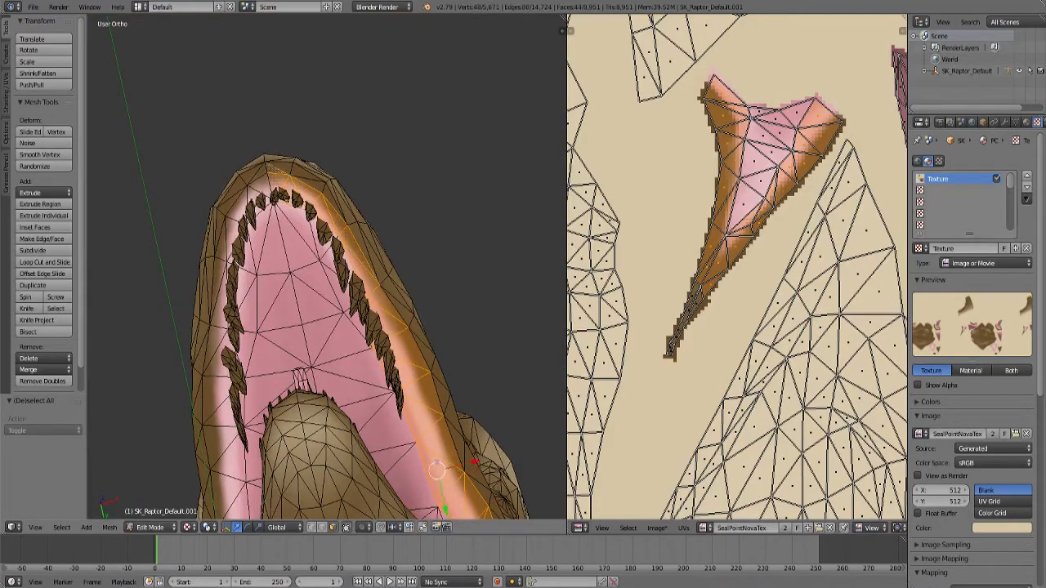
# Add the narrow tail faces of the mouth corner's UV island to the selection.
pyautogui.scroll(-3, 326, 266)
pyautogui.moveTo(343, 205); pyautogui.dragTo(392, 351, button='middle')
pyautogui.scroll(-5, 737, 266)
pyautogui.scroll(8, 737, 267)
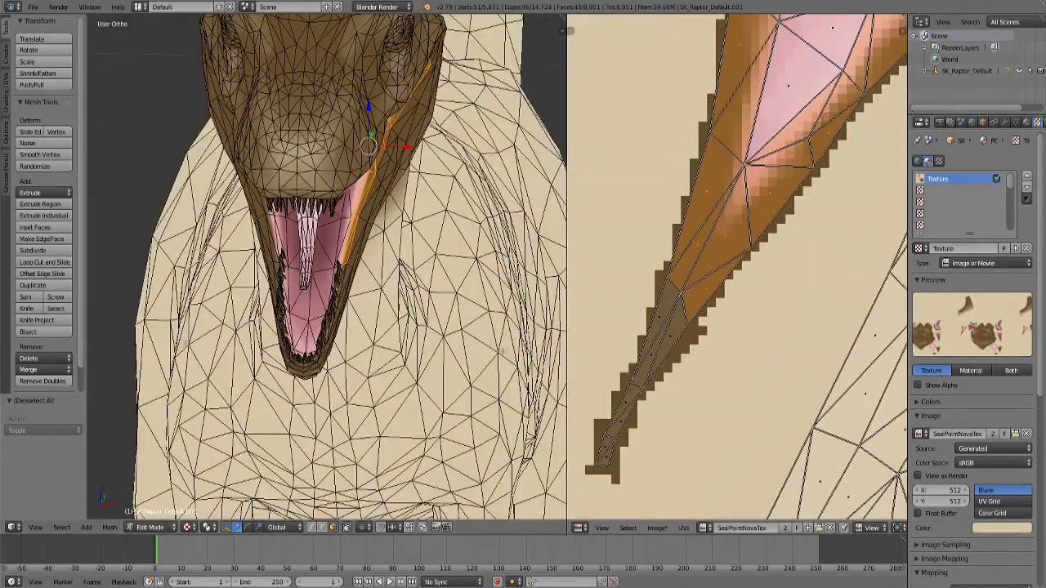
pyautogui.keyDown('shift'); pyautogui.rightClick(651, 354); pyautogui.keyUp('shift')
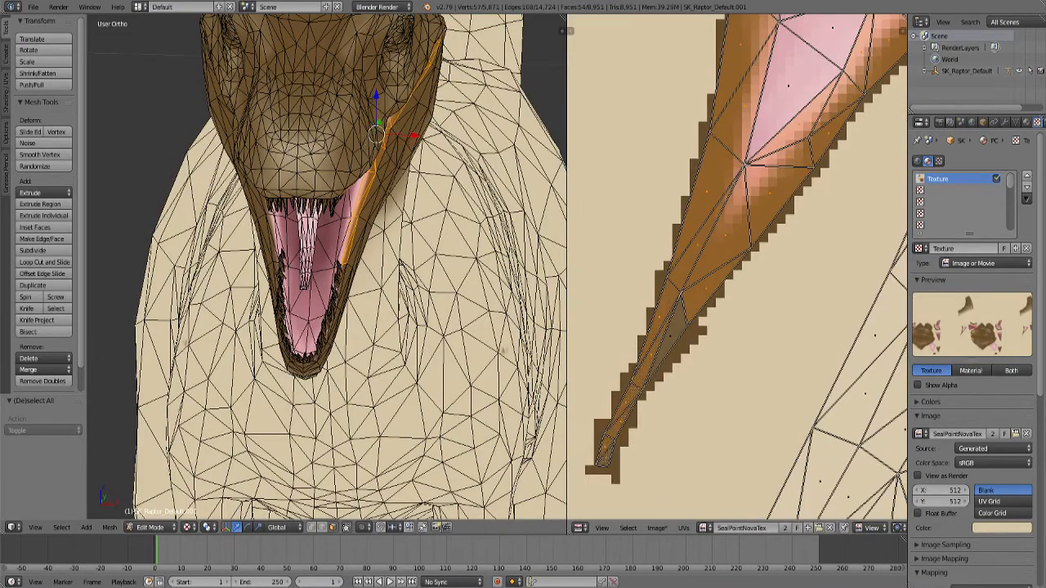
pyautogui.keyDown('shift'); pyautogui.rightClick(670, 334); pyautogui.keyUp('shift')
# Add the brown rim faces near the curled end of the lower jaw's UV island to the selection.
pyautogui.scroll(-4, 458, 311)
pyautogui.moveTo(458, 310); pyautogui.dragTo(482, 318, button='middle')
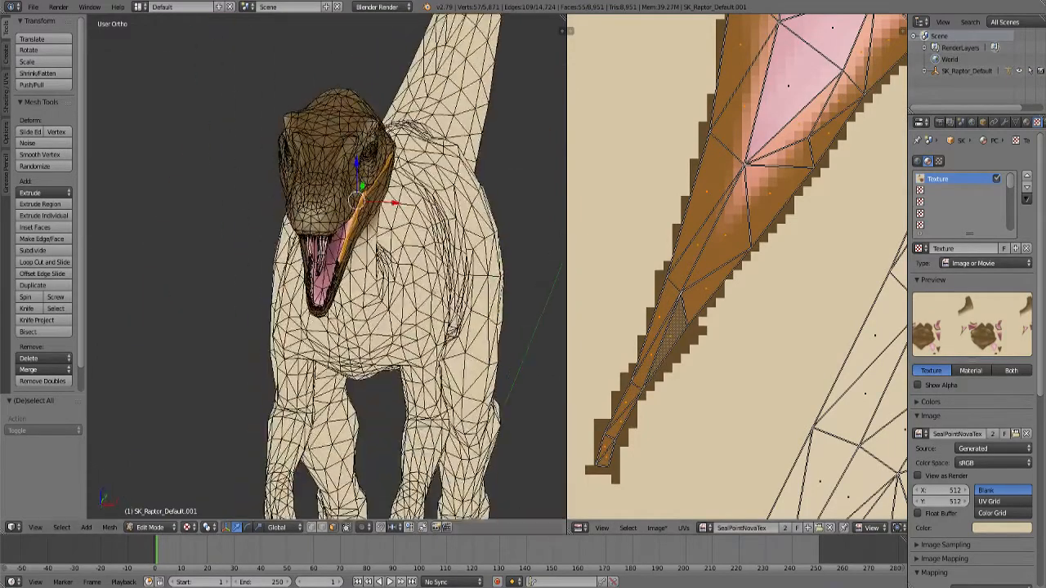
pyautogui.scroll(-8, 737, 266)
pyautogui.scroll(6, 642, 187)
pyautogui.moveTo(654, 187); pyautogui.dragTo(785, 326, button='middle')
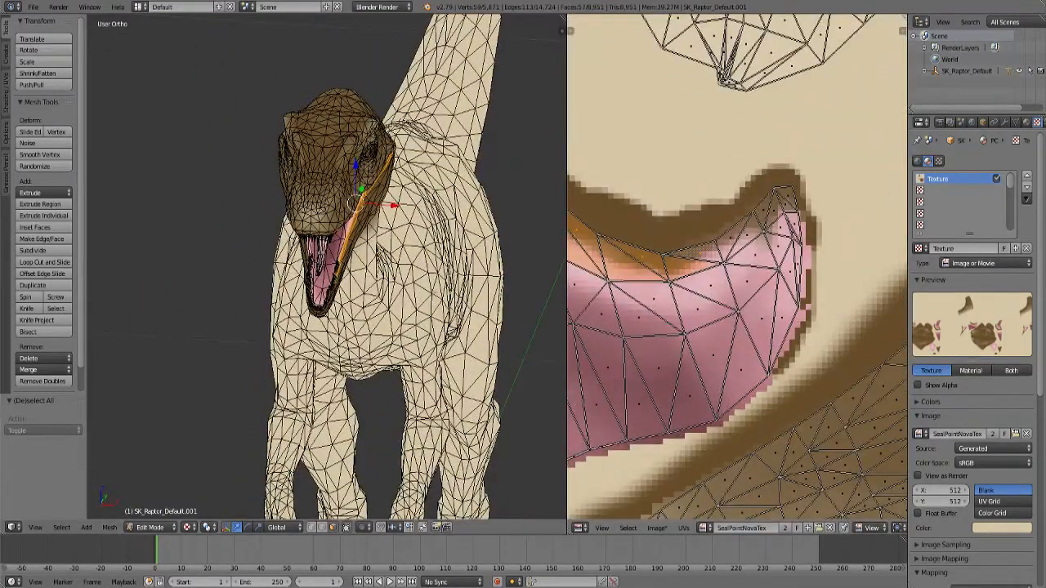
pyautogui.keyDown('shift'); pyautogui.rightClick(762, 211); pyautogui.keyUp('shift')
pyautogui.moveTo(457, 310); pyautogui.dragTo(462, 343, button='middle')
pyautogui.scroll(7, 326, 266)
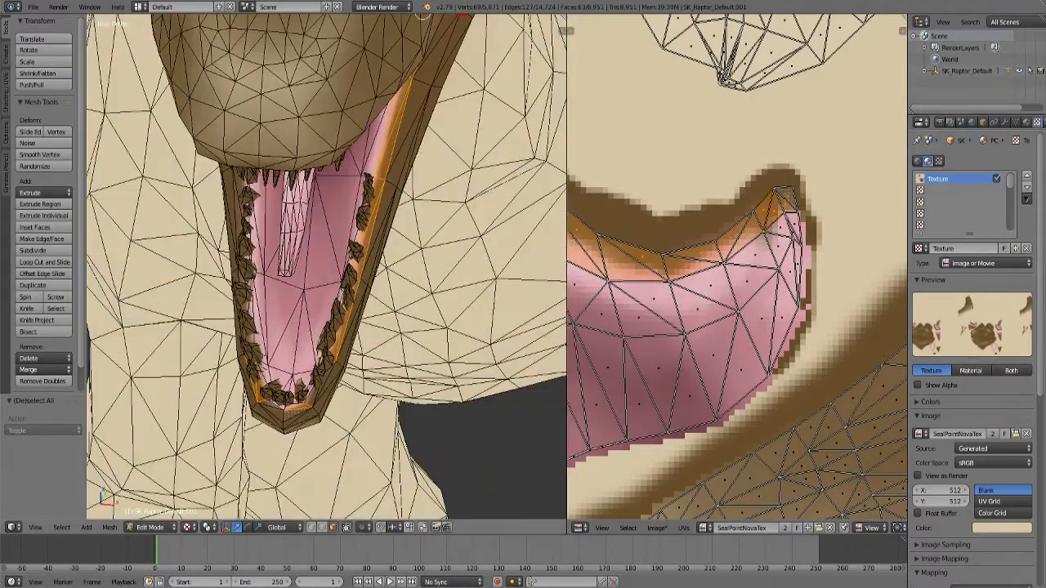
# Select the remaining lip faces around the front tip of the lower jaw, outside the teeth.
pyautogui.moveTo(327, 269); pyautogui.dragTo(388, 315, button='middle')
pyautogui.scroll(4, 326, 266)
pyautogui.keyDown('shift'); pyautogui.moveTo(326, 343); pyautogui.dragTo(409, 220, button='middle'); pyautogui.keyUp('shift')
pyautogui.scroll(2, 326, 266)
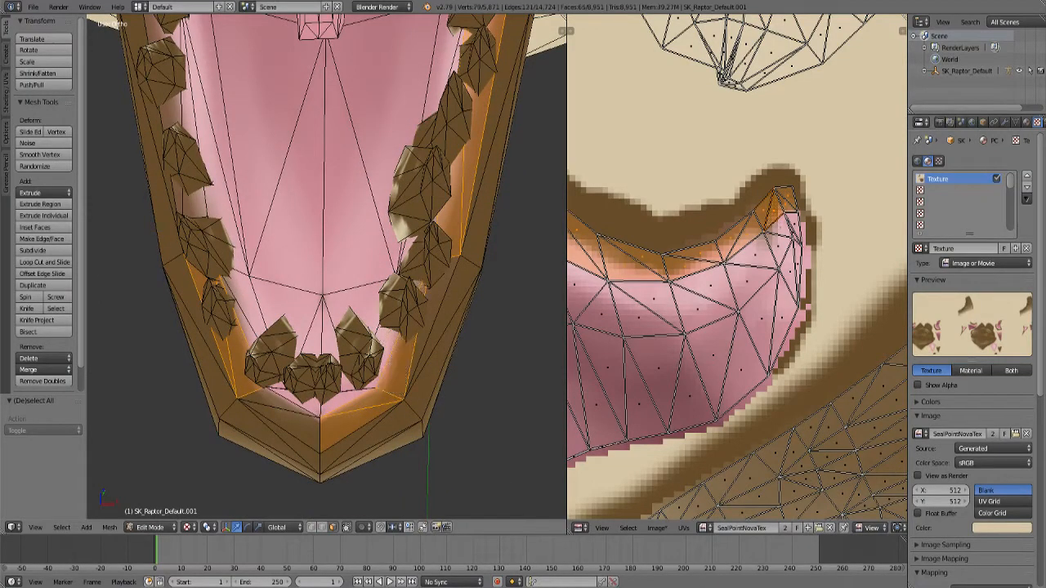
pyautogui.moveTo(368, 270); pyautogui.dragTo(343, 236, button='middle')
pyautogui.scroll(-4, 326, 266)
pyautogui.moveTo(363, 327); pyautogui.dragTo(310, 323, button='middle')
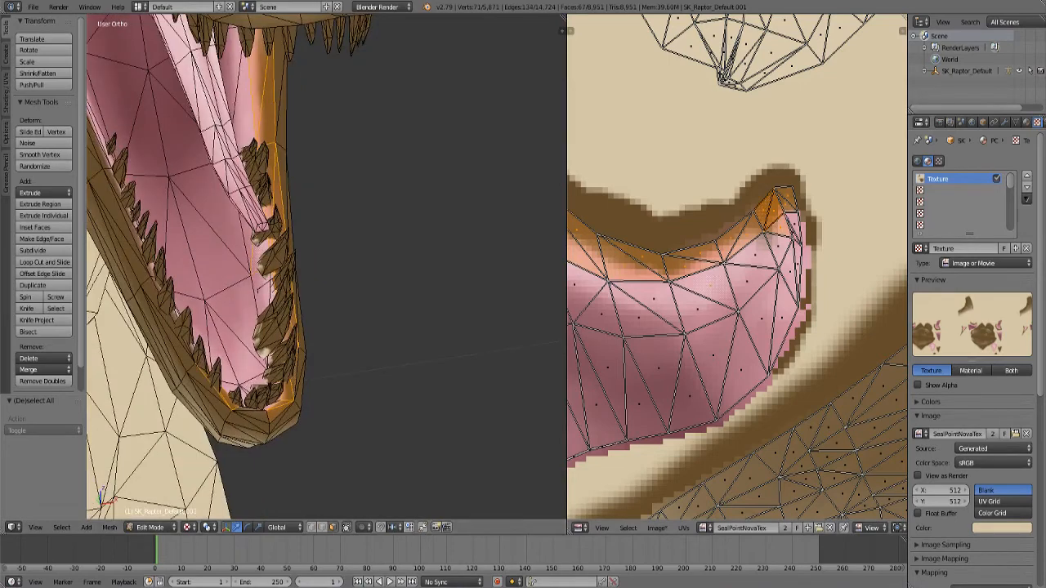
# Add the pink gum faces bordering the brown rim of the lower jaw's UV island to the selection.
pyautogui.moveTo(849, 139); pyautogui.dragTo(851, 206, button='middle')
pyautogui.keyDown('shift'); pyautogui.rightClick(693, 211); pyautogui.keyUp('shift')
pyautogui.scroll(-6, 694, 214)
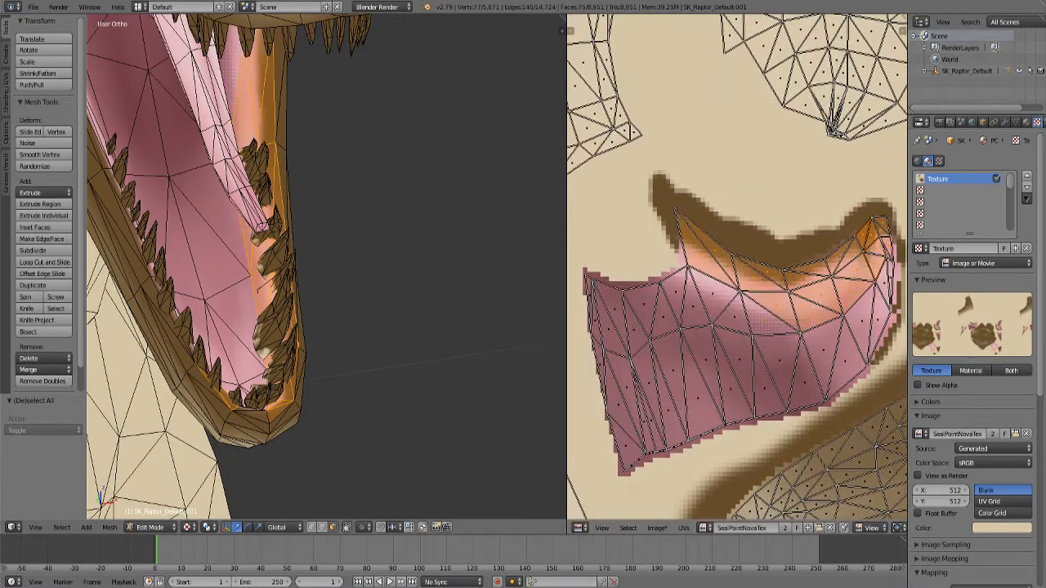
pyautogui.keyDown('shift'); pyautogui.rightClick(676, 293); pyautogui.keyUp('shift')
# Extend the face selection to the gum faces beside the teeth on the same side of the mouth.
pyautogui.scroll(-4, 343, 269)
pyautogui.moveTo(343, 269); pyautogui.dragTo(343, 156, button='middle')
pyautogui.scroll(4, 326, 266)
pyautogui.keyDown('shift'); pyautogui.moveTo(196, 205); pyautogui.dragTo(303, 319, button='middle'); pyautogui.keyUp('shift')
pyautogui.scroll(-1, 327, 266)
pyautogui.keyDown('shift'); pyautogui.rightClick(463, 347); pyautogui.keyUp('shift')
pyautogui.scroll(-2, 376, 343)
pyautogui.scroll(4, 327, 266)
pyautogui.keyDown('shift'); pyautogui.moveTo(343, 360); pyautogui.dragTo(270, 204, button='middle'); pyautogui.keyUp('shift')
pyautogui.keyDown('shift'); pyautogui.rightClick(351, 359); pyautogui.keyUp('shift')
# Complete the face selection with the remaining gum faces inside the upper jaw's front teeth.
pyautogui.scroll(-7, 314, 311)
pyautogui.moveTo(376, 270); pyautogui.dragTo(245, 270, button='middle')
pyautogui.scroll(7, 327, 266)
pyautogui.keyDown('shift'); pyautogui.moveTo(425, 212); pyautogui.dragTo(470, 265, button='middle'); pyautogui.keyUp('shift')
pyautogui.keyDown('shift'); pyautogui.rightClick(326, 273); pyautogui.keyUp('shift')
pyautogui.scroll(-4, 327, 273)
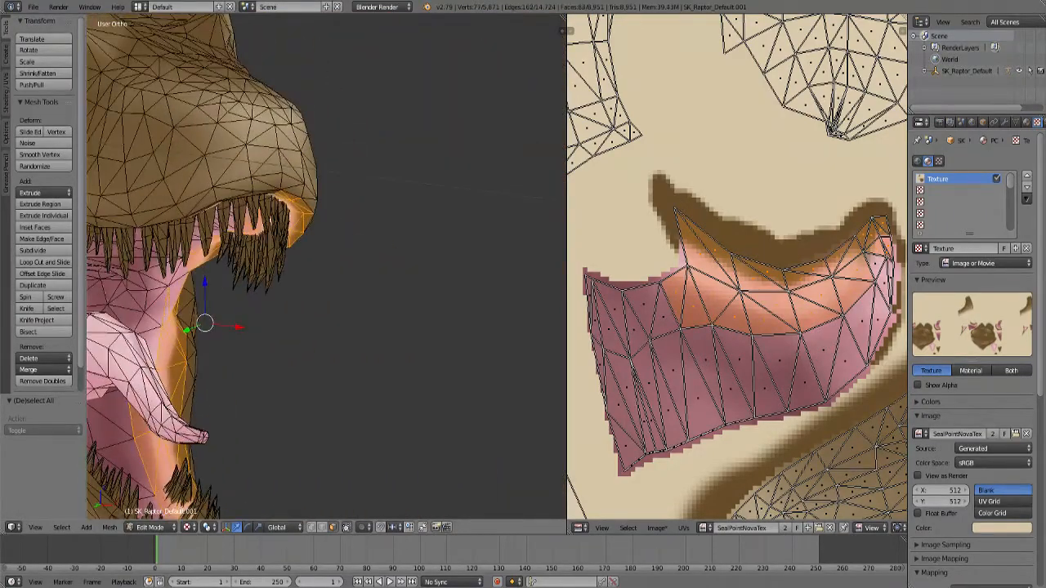
pyautogui.moveTo(326, 269); pyautogui.dragTo(233, 118, button='middle')
pyautogui.keyDown('shift'); pyautogui.rightClick(243, 274); pyautogui.keyUp('shift')
pyautogui.keyDown('shift'); pyautogui.moveTo(233, 163); pyautogui.dragTo(355, 378, button='middle'); pyautogui.keyUp('shift')
pyautogui.scroll(-2, 326, 269)
# Return to Texture Paint mode and sample the lip's dark brown as the brush colour.
pyautogui.click(151, 526)
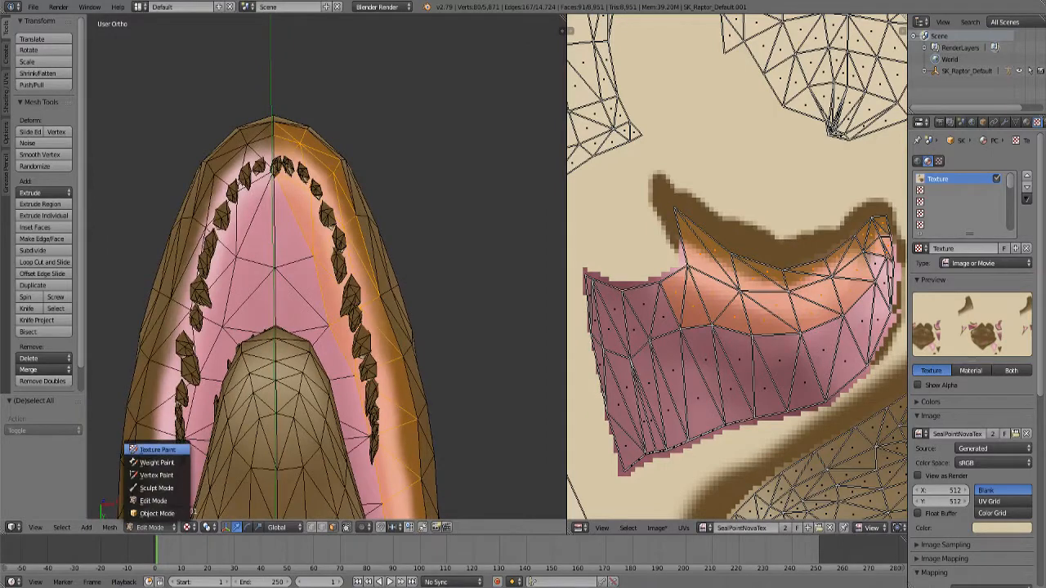
pyautogui.click(151, 448)
pyautogui.moveTo(392, 176)
pyautogui.mouseDown(button='middle')
pyautogui.moveTo(409, 357)
pyautogui.moveTo(463, 393)
pyautogui.moveTo(417, 313)
pyautogui.moveTo(416, 261)
pyautogui.mouseUp(button='middle')
pyautogui.scroll(-3, 409, 357)
pyautogui.scroll(3, 416, 261)
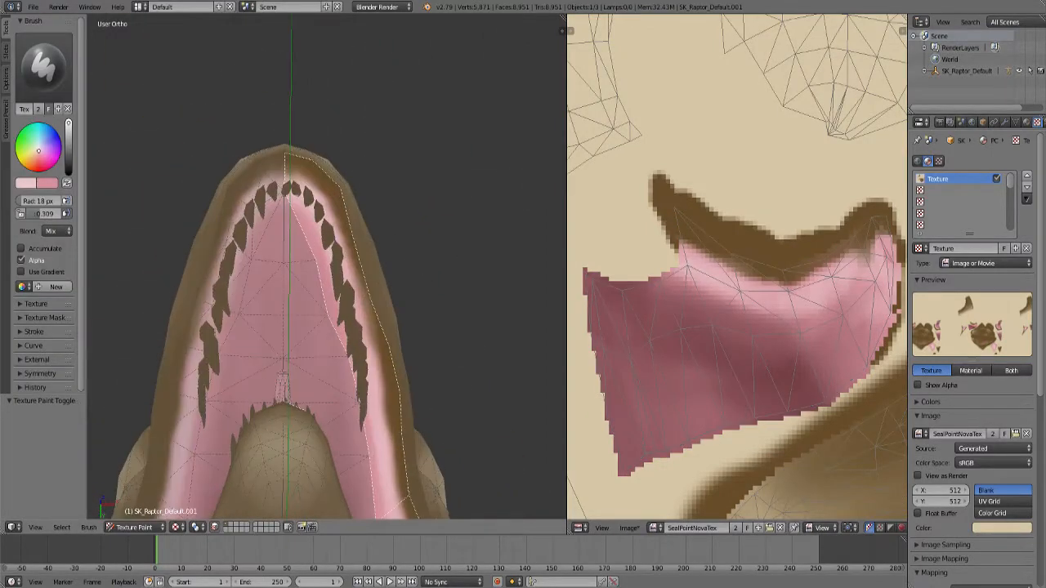
pyautogui.click(25, 183)
pyautogui.click(106, 142)
pyautogui.click(217, 214)
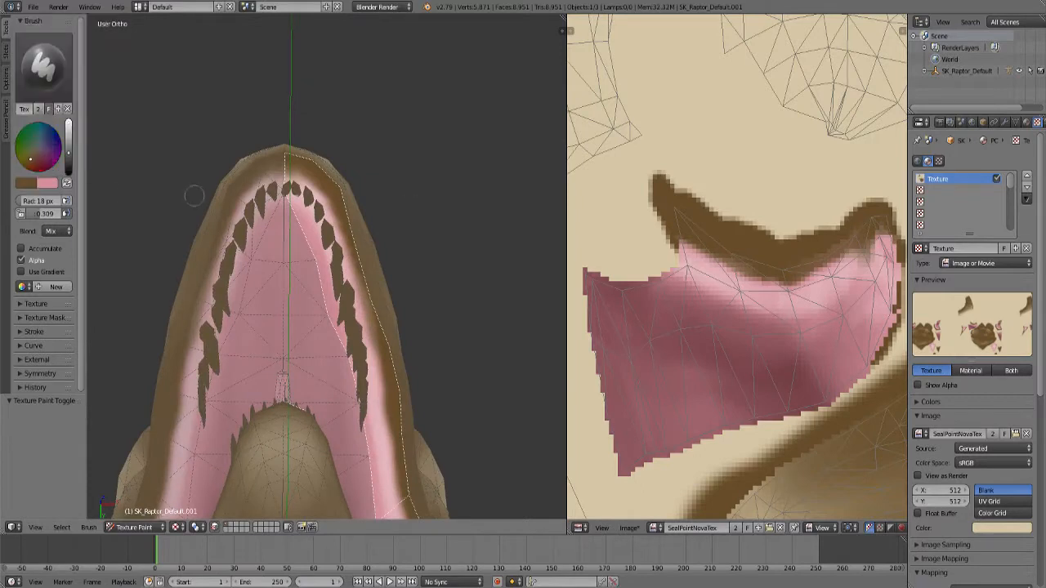
# Flip the brush colours and set the other brush colour to a sampled light cream.
pyautogui.press('x')
pyautogui.click(25, 183)
pyautogui.click(106, 142)
pyautogui.click(677, 250)
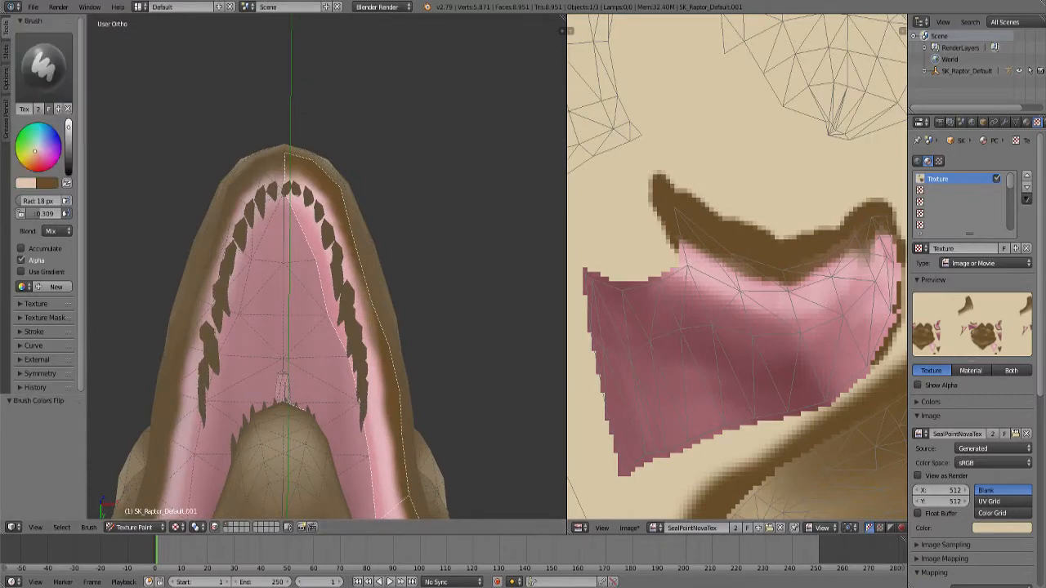
# Set a near-black brown brush at strength 1.000 and radius 22 px, and line the upper jaw's inner lip edge.
pyautogui.press('x')
pyautogui.click(25, 183)
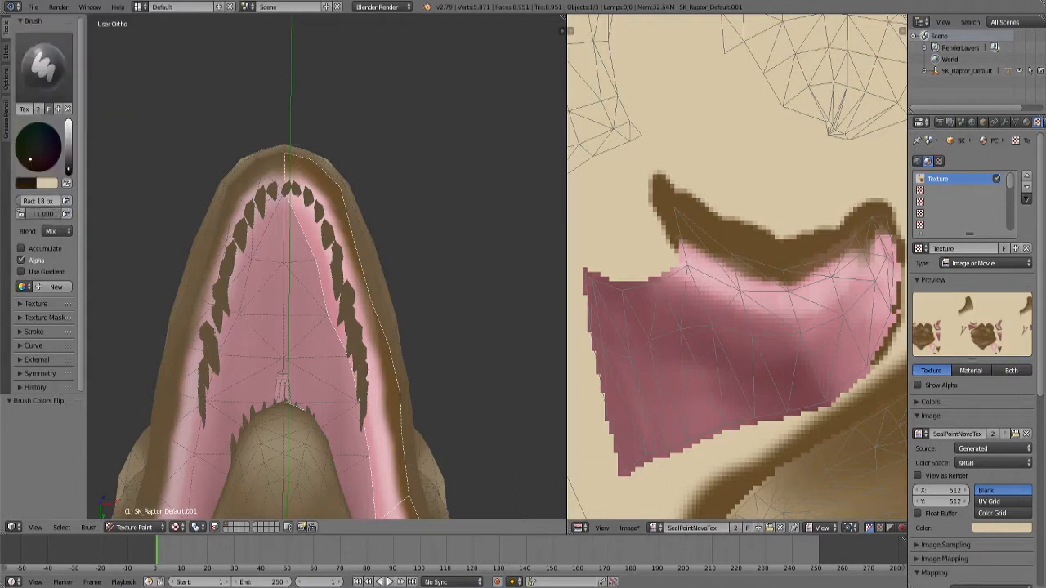
pyautogui.scroll(1, 336, 205)
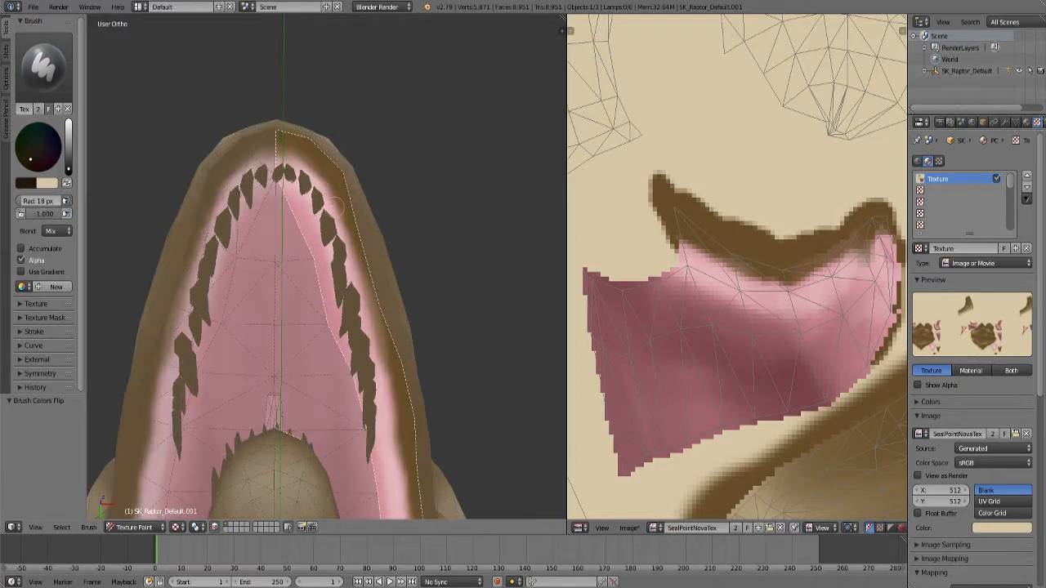
pyautogui.press(']')
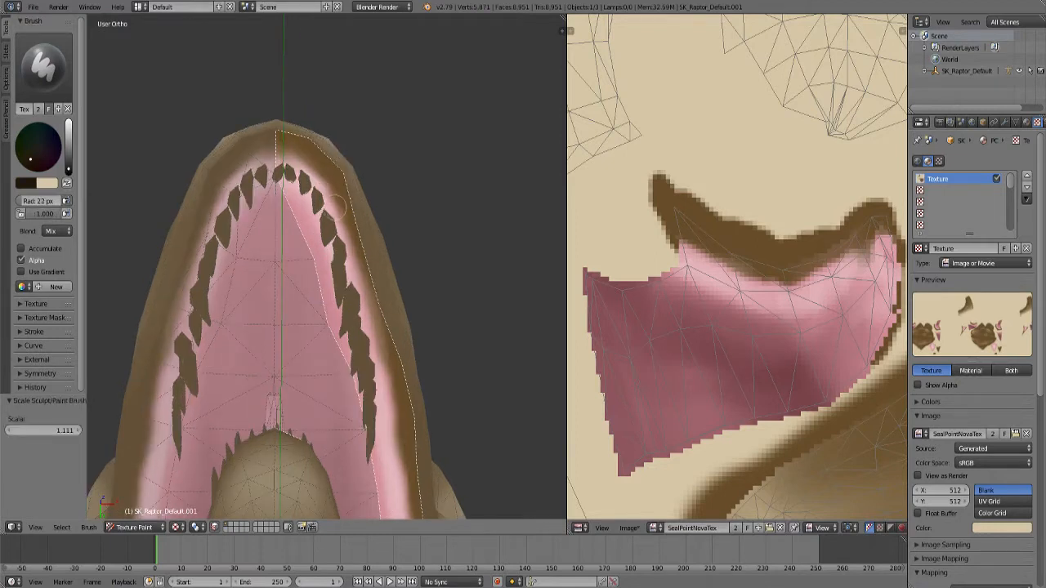
pyautogui.moveTo(277, 151)
pyautogui.mouseDown()
pyautogui.moveTo(321, 167)
pyautogui.moveTo(403, 486)
pyautogui.mouseUp()
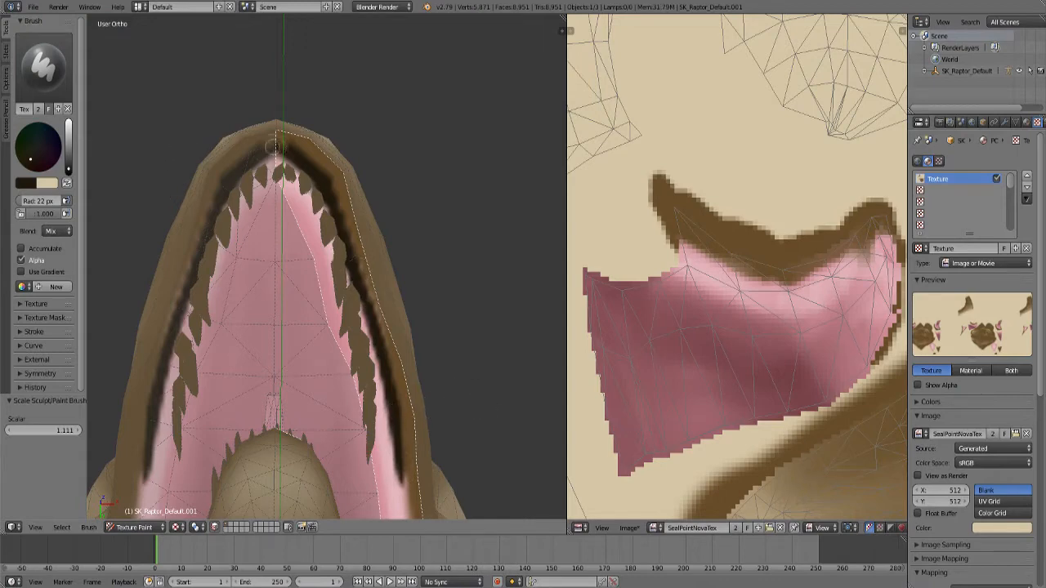
# Extend the near-black line along the side of the upper lip towards the corner of the mouth.
pyautogui.moveTo(401, 254)
pyautogui.mouseDown(button='middle')
pyautogui.moveTo(449, 233)
pyautogui.moveTo(474, 245)
pyautogui.moveTo(416, 246)
pyautogui.mouseUp(button='middle')
pyautogui.moveTo(340, 200)
pyautogui.mouseDown()
pyautogui.moveTo(359, 255)
pyautogui.moveTo(389, 286)
pyautogui.mouseUp()
pyautogui.moveTo(431, 299); pyautogui.dragTo(401, 289, button='middle')
pyautogui.scroll(5, 402, 289)
pyautogui.keyDown('shift'); pyautogui.moveTo(331, 238); pyautogui.dragTo(465, 246, button='middle'); pyautogui.keyUp('shift')
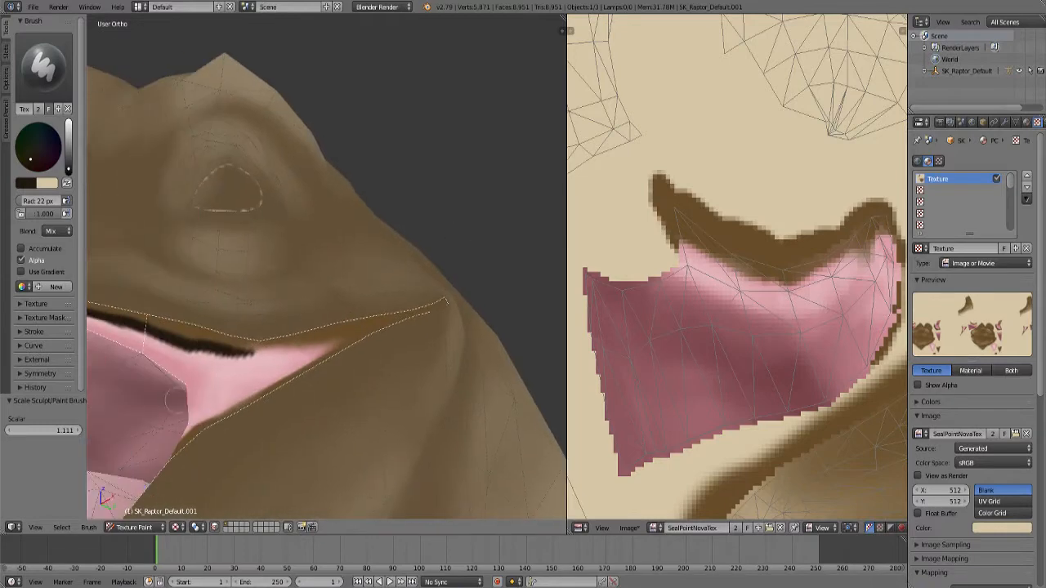
pyautogui.moveTo(258, 352); pyautogui.dragTo(286, 347)
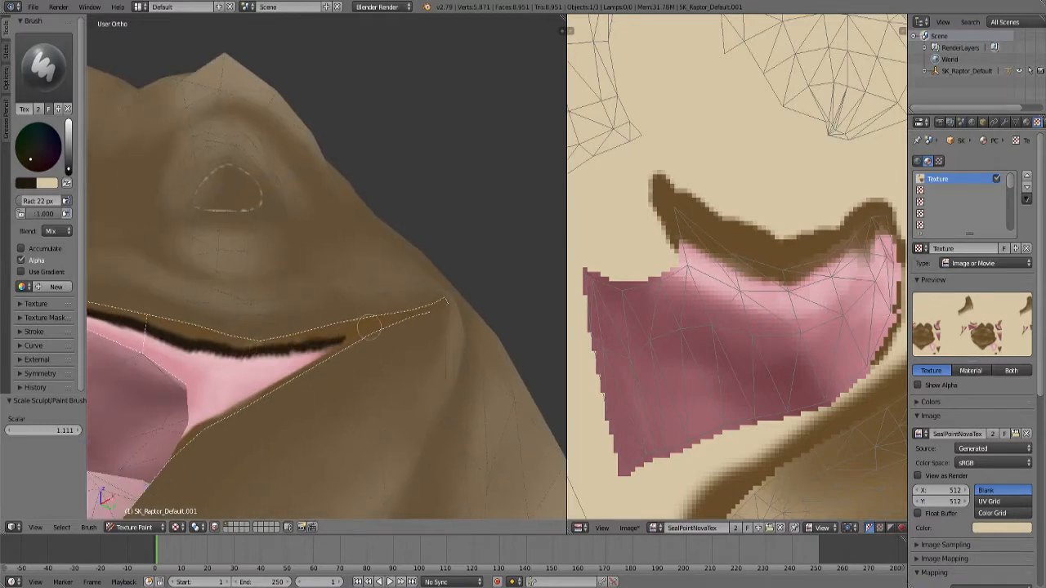
# Paint the near-black line along the lower lip edge from the mouth corner down towards the lower teeth.
pyautogui.scroll(-6, 400, 271)
pyautogui.moveTo(401, 271); pyautogui.dragTo(359, 350, button='middle')
pyautogui.scroll(6, 413, 339)
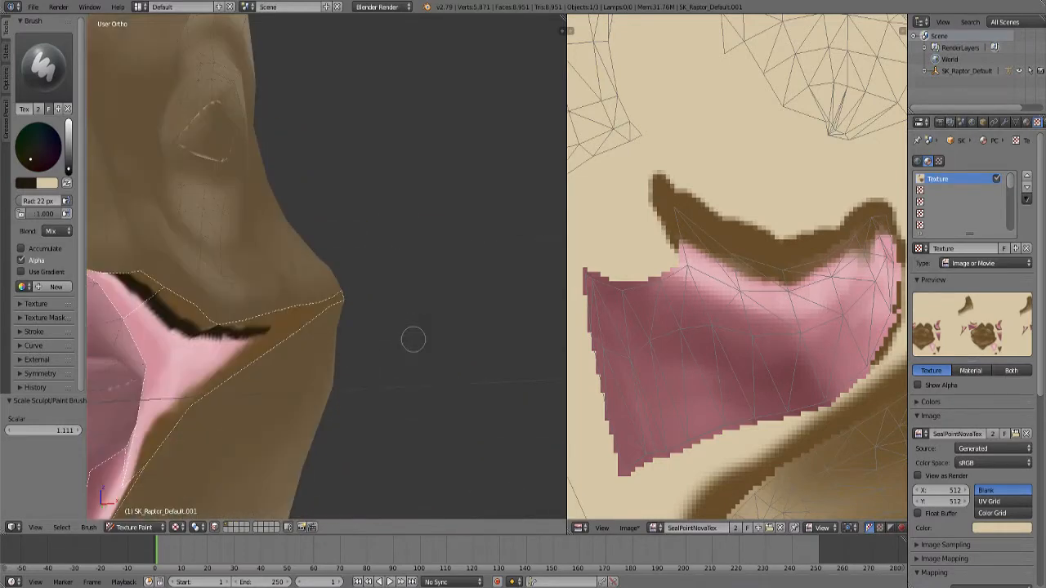
pyautogui.moveTo(150, 430)
pyautogui.mouseDown()
pyautogui.moveTo(211, 366)
pyautogui.moveTo(199, 385)
pyautogui.mouseUp()
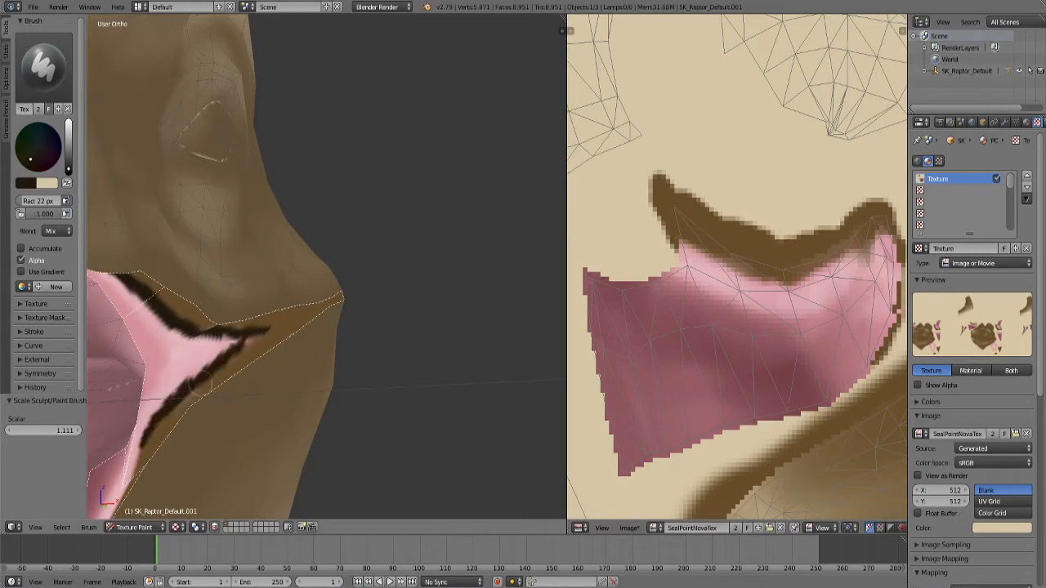
pyautogui.moveTo(333, 276); pyautogui.dragTo(392, 323, button='middle')
pyautogui.moveTo(183, 336); pyautogui.dragTo(245, 117)
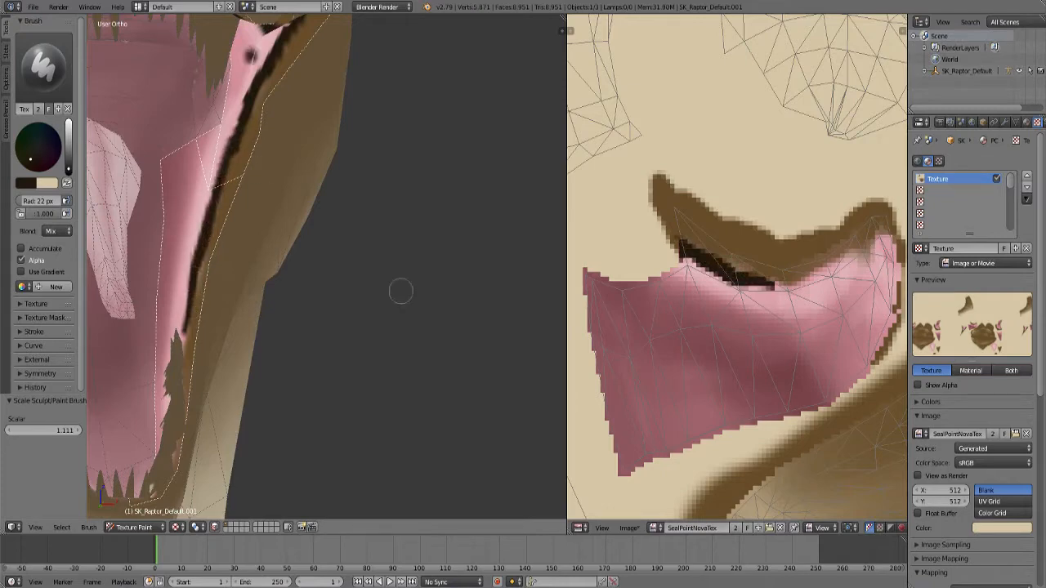
# Switch the image editor to Paint mode and extend the near-black lip band on the flat texture with a 3 px brush.
pyautogui.moveTo(400, 290); pyautogui.dragTo(410, 319, button='middle')
pyautogui.press('[')
pyautogui.press('[')
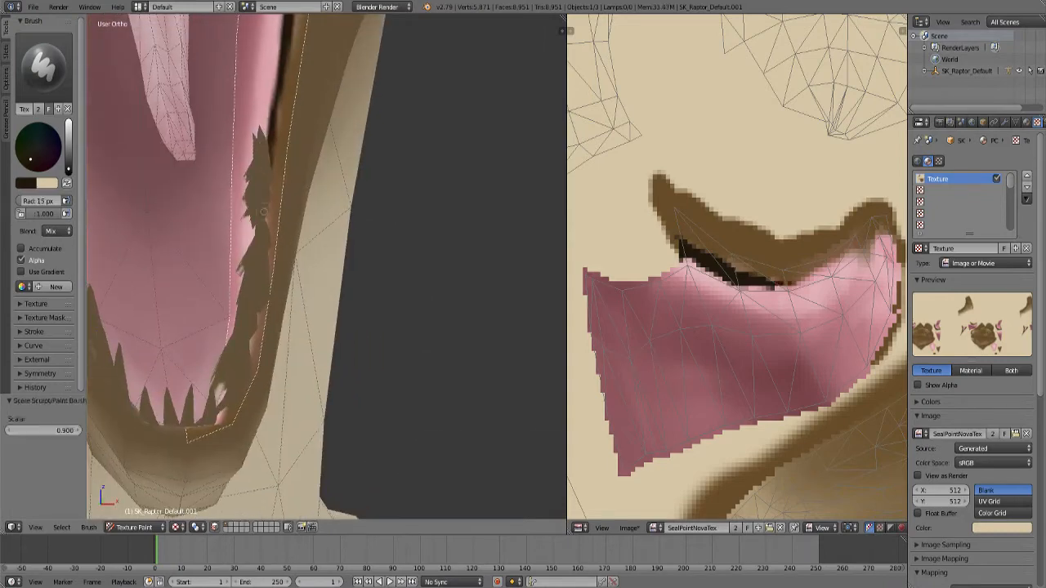
pyautogui.click(821, 528)
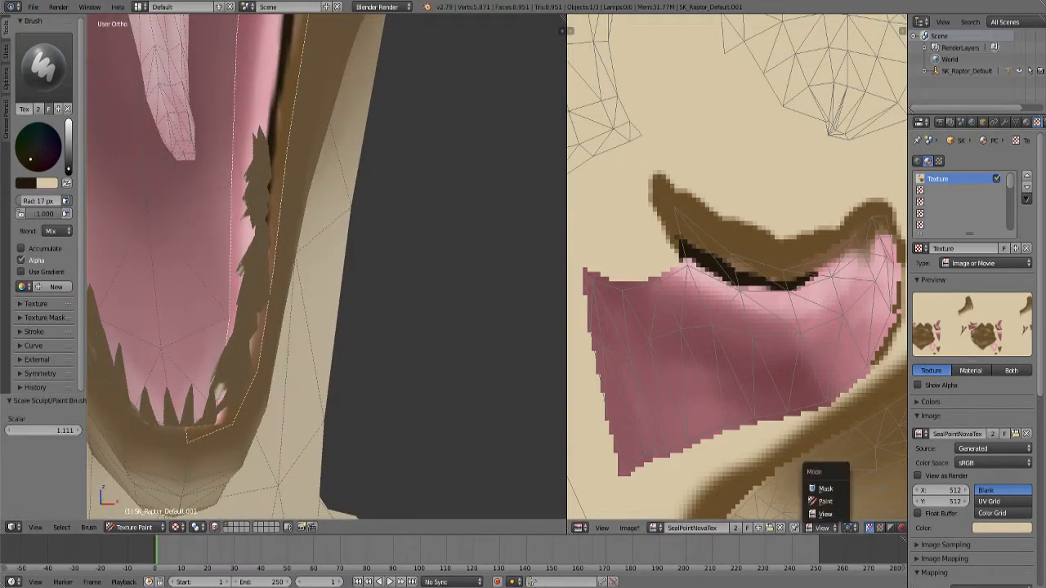
pyautogui.click(823, 501)
pyautogui.press('[')
pyautogui.press('[')
pyautogui.moveTo(717, 259)
pyautogui.mouseDown()
pyautogui.moveTo(764, 278)
pyautogui.moveTo(869, 237)
pyautogui.mouseUp()
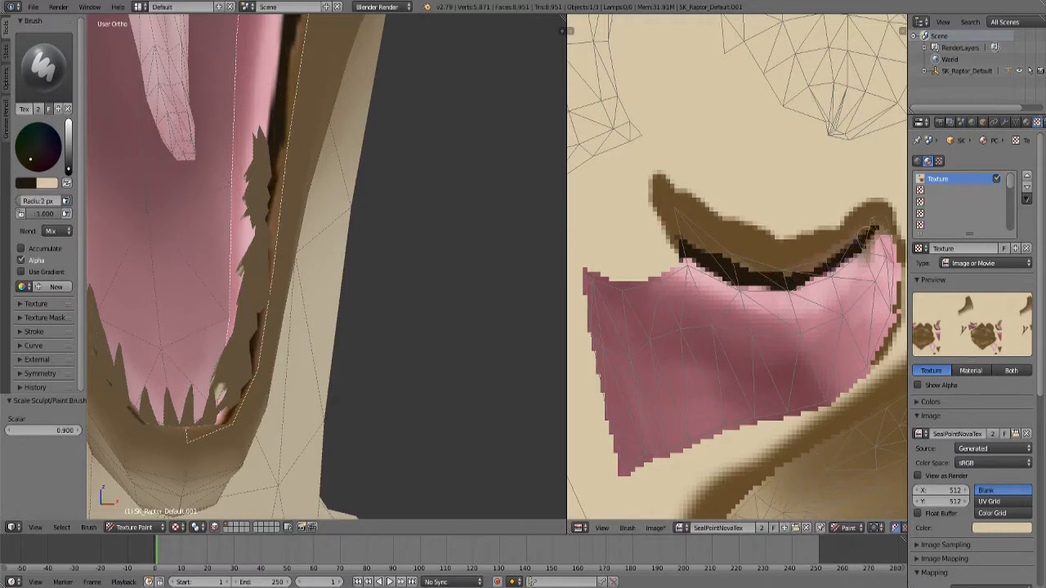
# Turn off face-selection masking, then paint a dark vertical line on the snout tip and darken the upper lip edge.
pyautogui.moveTo(351, 433); pyautogui.dragTo(562, 216, button='middle')
pyautogui.press('m')
pyautogui.scroll(3, 476, 283)
pyautogui.scroll(-2, 490, 284)
pyautogui.scroll(1, 490, 284)
pyautogui.scroll(-2, 490, 285)
pyautogui.scroll(2, 92, 217)
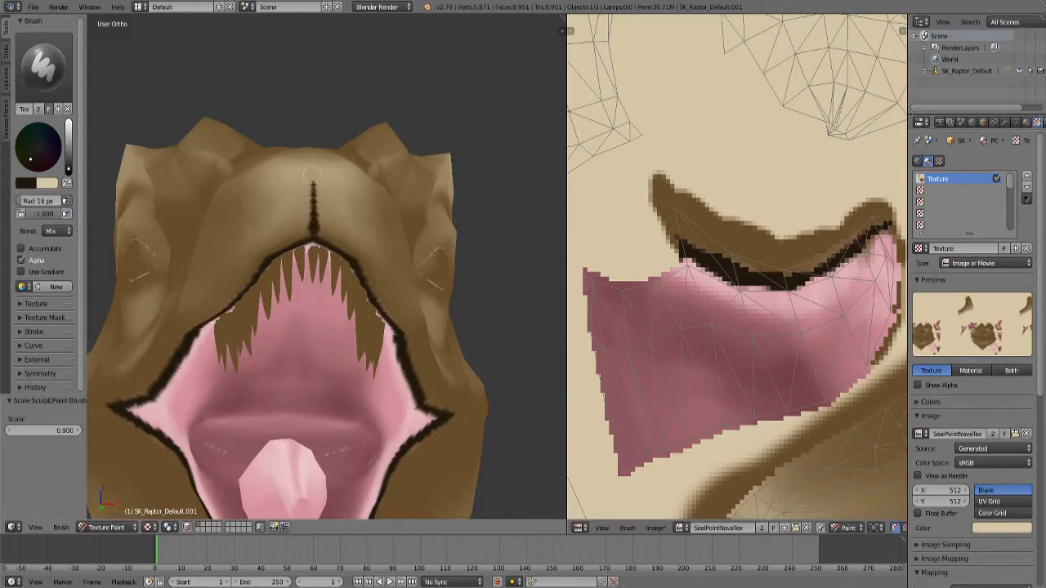
pyautogui.moveTo(296, 135); pyautogui.dragTo(421, 149, button='middle')
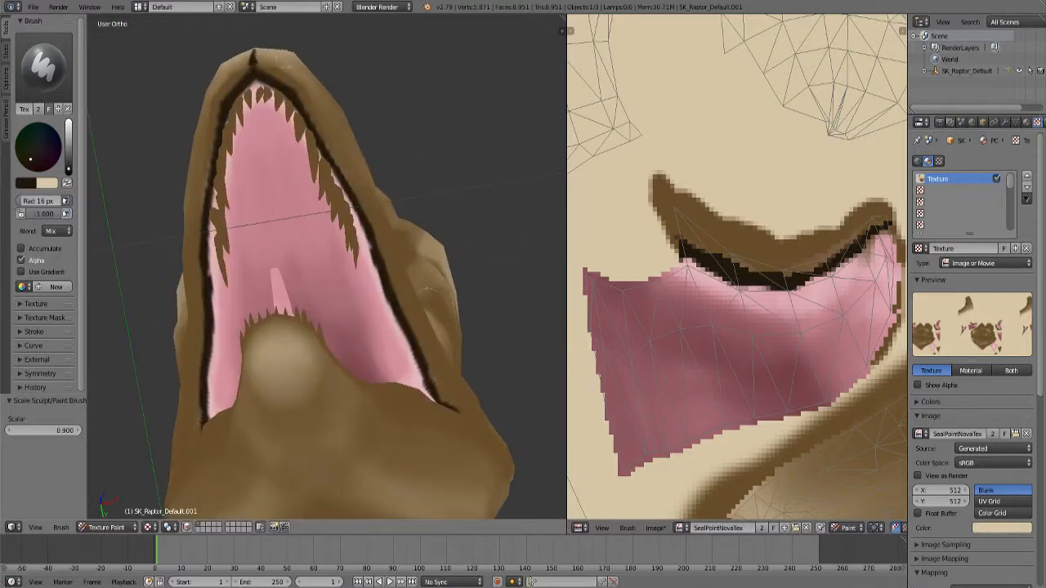
pyautogui.moveTo(255, 62)
pyautogui.mouseDown()
pyautogui.moveTo(318, 115)
pyautogui.moveTo(445, 400)
pyautogui.mouseUp()
# Thicken the near-black band along the side of the upper lip with a 28 px brush.
pyautogui.scroll(-4, 460, 362)
pyautogui.moveTo(461, 362)
pyautogui.mouseDown(button='middle')
pyautogui.moveTo(502, 411)
pyautogui.moveTo(373, 434)
pyautogui.moveTo(476, 384)
pyautogui.moveTo(459, 365)
pyautogui.mouseUp(button='middle')
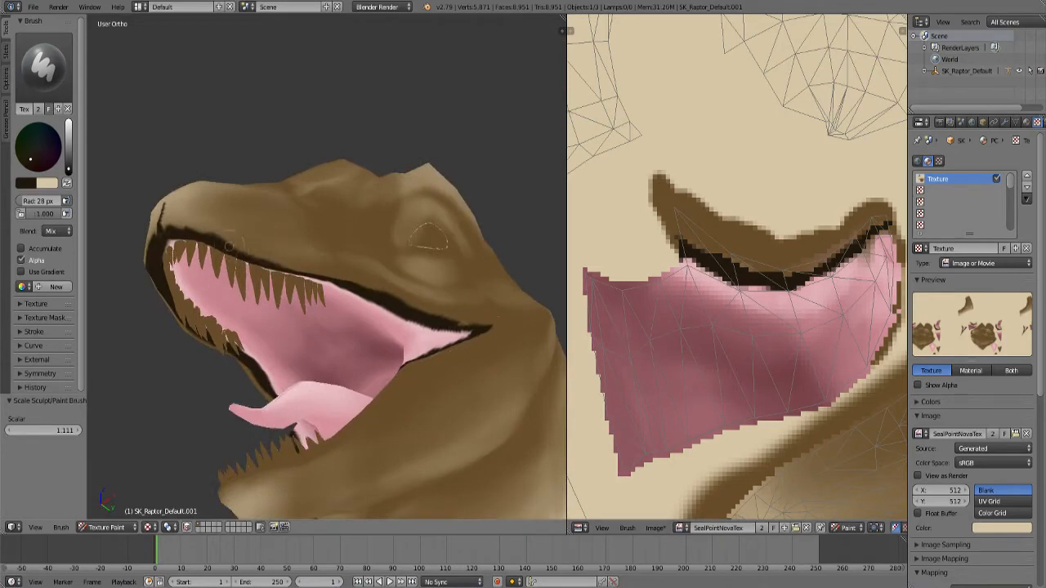
pyautogui.moveTo(253, 258); pyautogui.dragTo(309, 269)
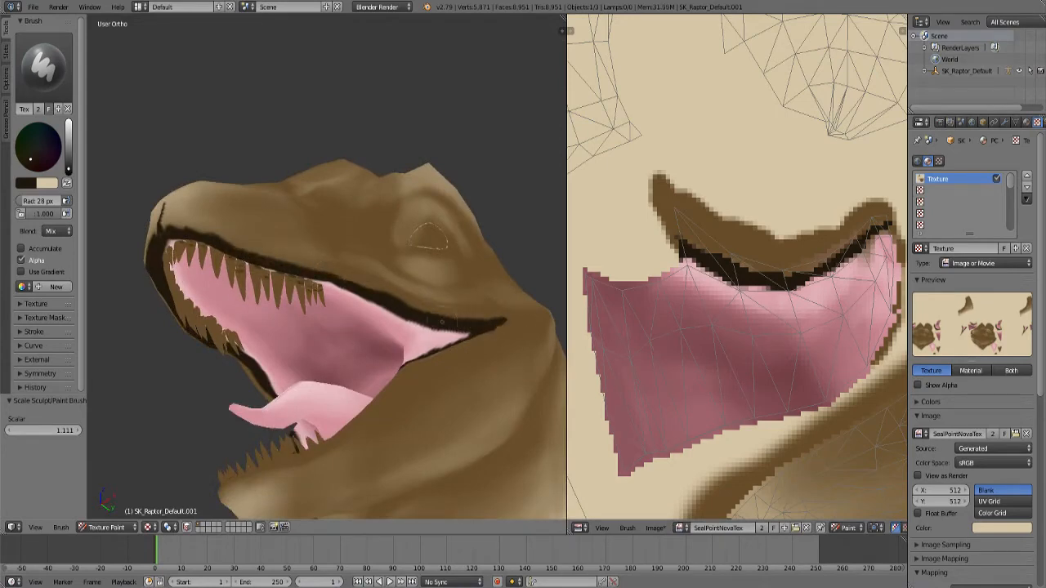
# Set the viewport shading to Material and widen the near-black band on the lower lip below the mouth corner.
pyautogui.moveTo(496, 330); pyautogui.dragTo(541, 460, button='middle')
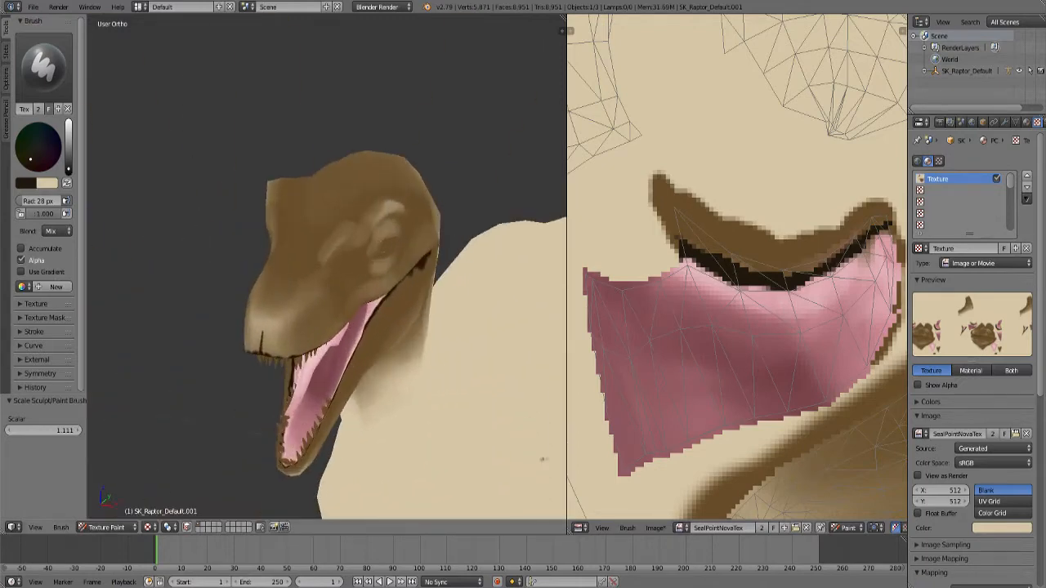
pyautogui.click(148, 527)
pyautogui.click(168, 487)
pyautogui.scroll(5, 385, 253)
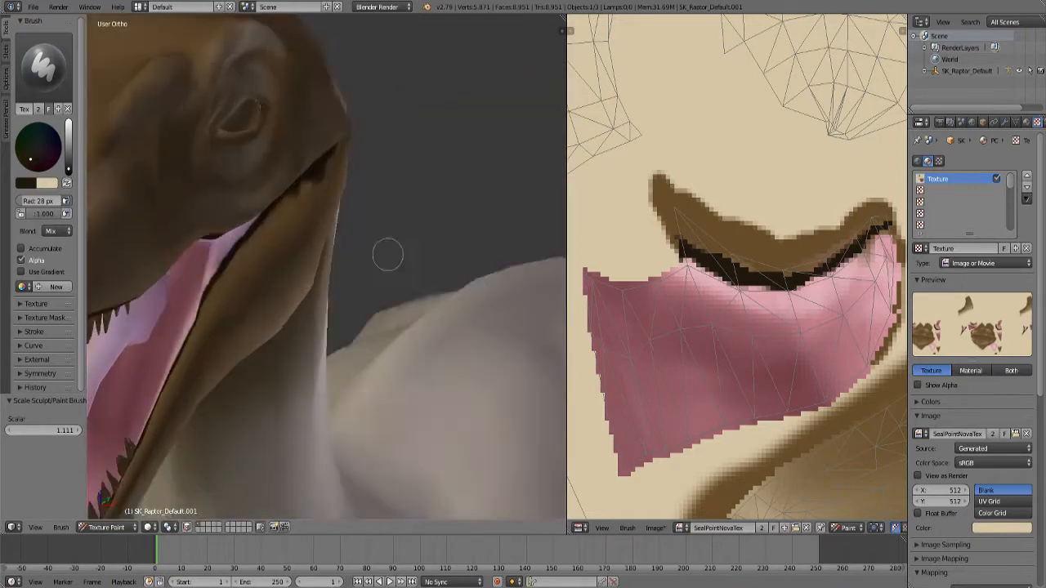
pyautogui.moveTo(258, 237); pyautogui.dragTo(237, 276)
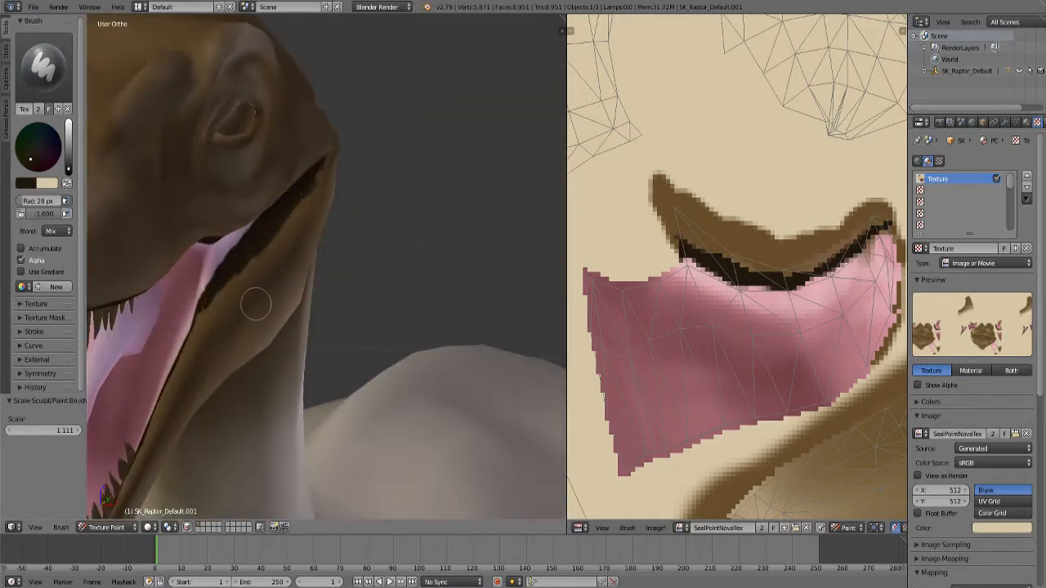
# Thicken the near-black band along the side of the lower lip down to the lower teeth.
pyautogui.scroll(-5, 255, 305)
pyautogui.moveTo(318, 294); pyautogui.dragTo(341, 283, button='middle')
pyautogui.scroll(6, 362, 387)
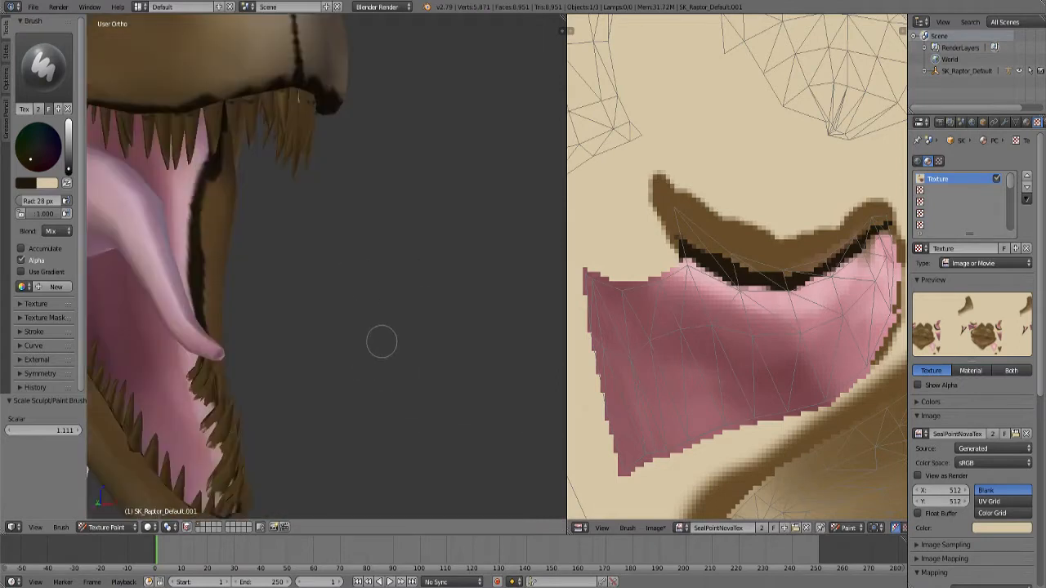
pyautogui.moveTo(382, 341)
pyautogui.mouseDown(button='middle')
pyautogui.moveTo(457, 369)
pyautogui.moveTo(442, 359)
pyautogui.mouseUp(button='middle')
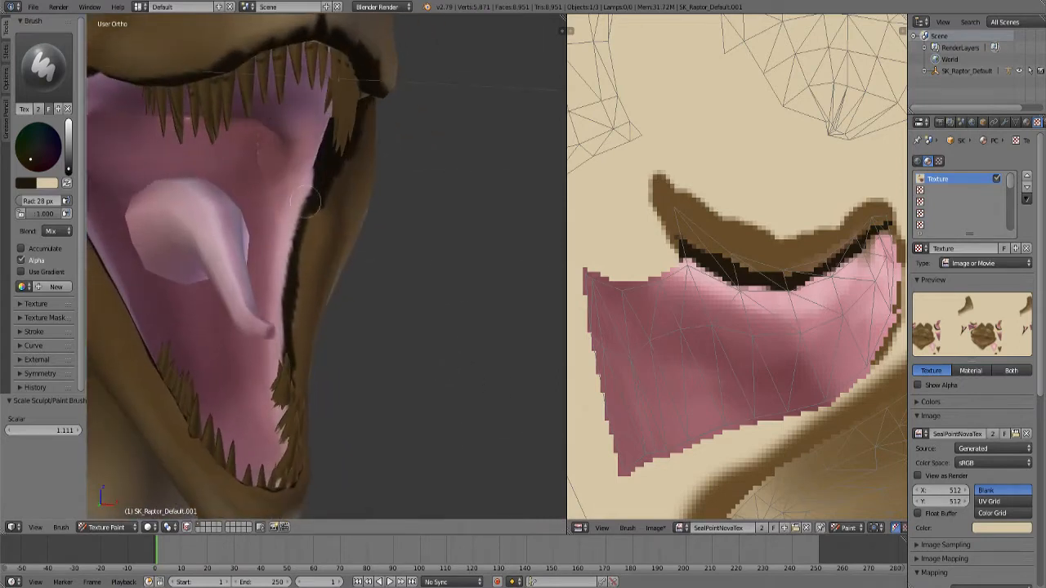
pyautogui.moveTo(309, 200); pyautogui.dragTo(294, 374)
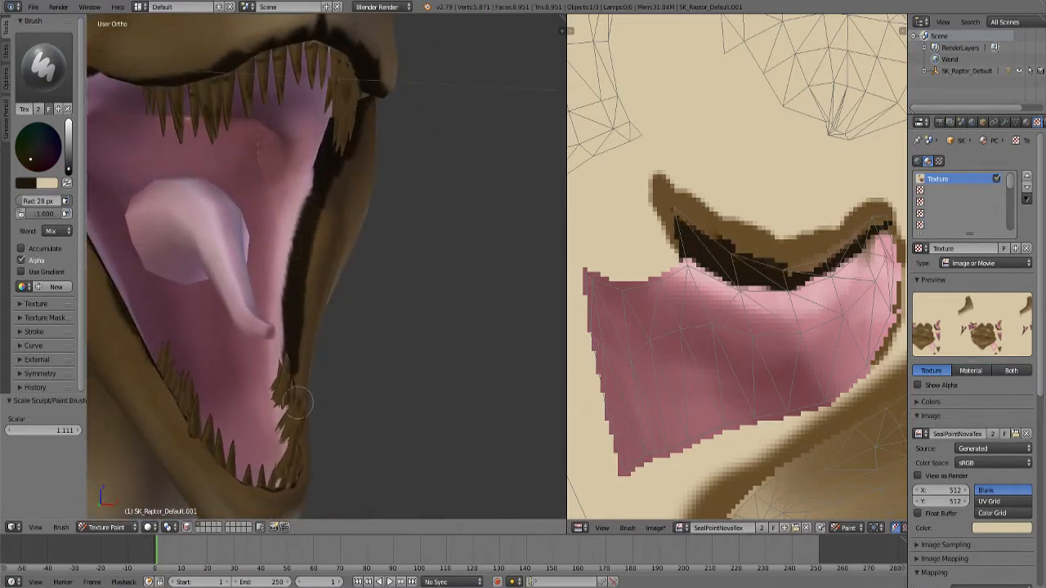
# Continue the near-black band along the lower lip beside the teeth to the front of the lower jaw.
pyautogui.scroll(-3, 296, 402)
pyautogui.moveTo(297, 402); pyautogui.dragTo(464, 306, button='middle')
pyautogui.moveTo(317, 149)
pyautogui.mouseDown()
pyautogui.moveTo(299, 349)
pyautogui.moveTo(241, 422)
pyautogui.mouseUp()
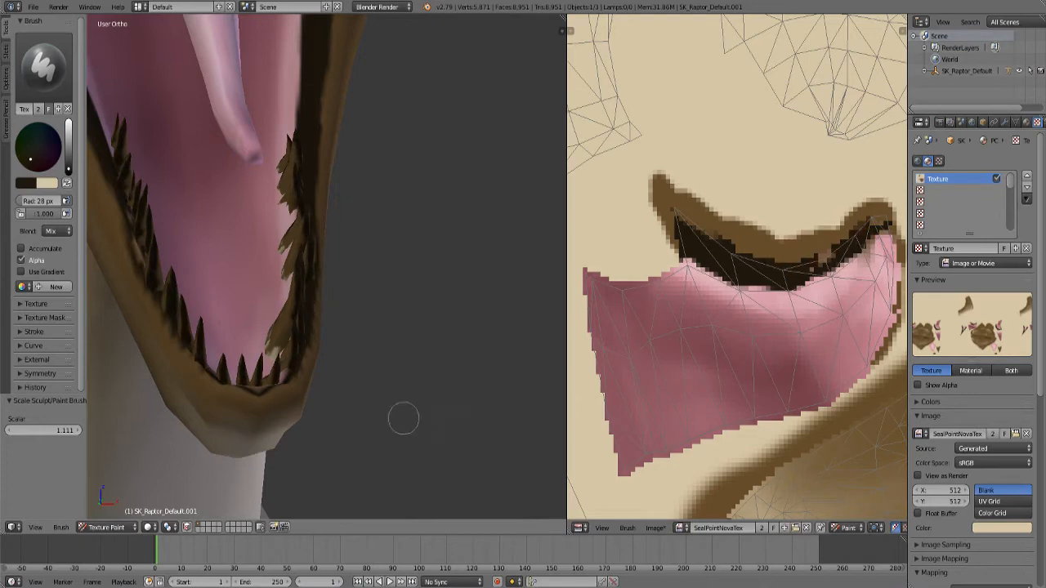
# Turn face-selection masking back on and fill the remaining brown gaps between the lower teeth and lip with near-black.
pyautogui.moveTo(403, 420); pyautogui.dragTo(441, 419, button='middle')
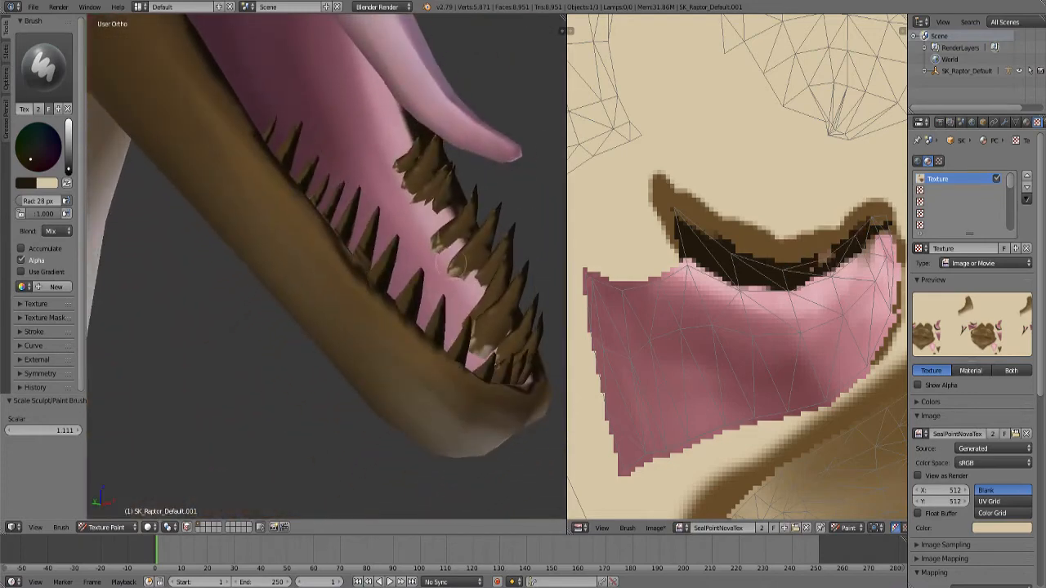
pyautogui.moveTo(178, 481); pyautogui.dragTo(408, 231, button='middle')
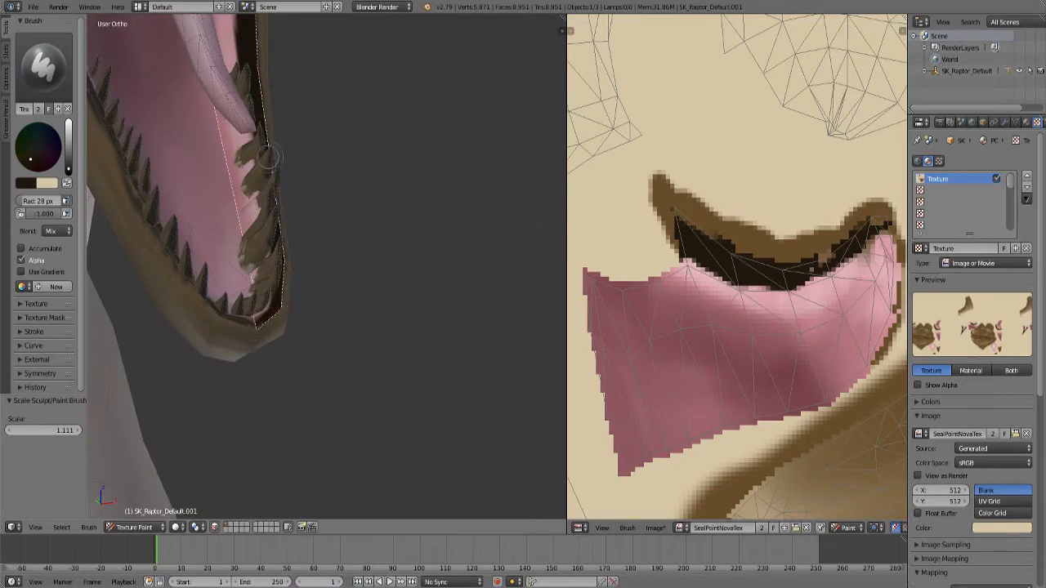
pyautogui.moveTo(269, 157); pyautogui.dragTo(261, 92)
pyautogui.moveTo(353, 198)
pyautogui.mouseDown(button='middle')
pyautogui.moveTo(416, 354)
pyautogui.moveTo(498, 326)
pyautogui.moveTo(464, 329)
pyautogui.mouseUp(button='middle')
pyautogui.scroll(2, 498, 327)
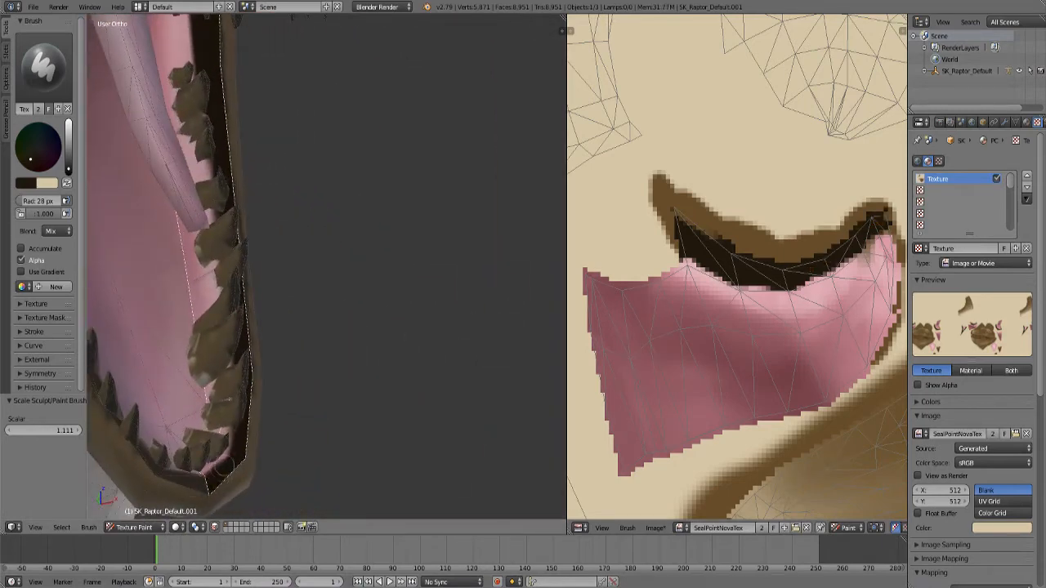
pyautogui.moveTo(247, 221); pyautogui.dragTo(196, 341, button='middle')
pyautogui.moveTo(196, 384)
pyautogui.mouseDown()
pyautogui.moveTo(216, 380)
pyautogui.moveTo(279, 298)
pyautogui.moveTo(338, 69)
pyautogui.mouseUp()
# With masking off, widen the near-black band on the outer side of the lower lip and around the chin's front.
pyautogui.moveTo(326, 207)
pyautogui.mouseDown(button='middle')
pyautogui.moveTo(440, 313)
pyautogui.moveTo(385, 299)
pyautogui.moveTo(338, 303)
pyautogui.moveTo(344, 432)
pyautogui.moveTo(334, 374)
pyautogui.moveTo(430, 506)
pyautogui.moveTo(476, 367)
pyautogui.mouseUp(button='middle')
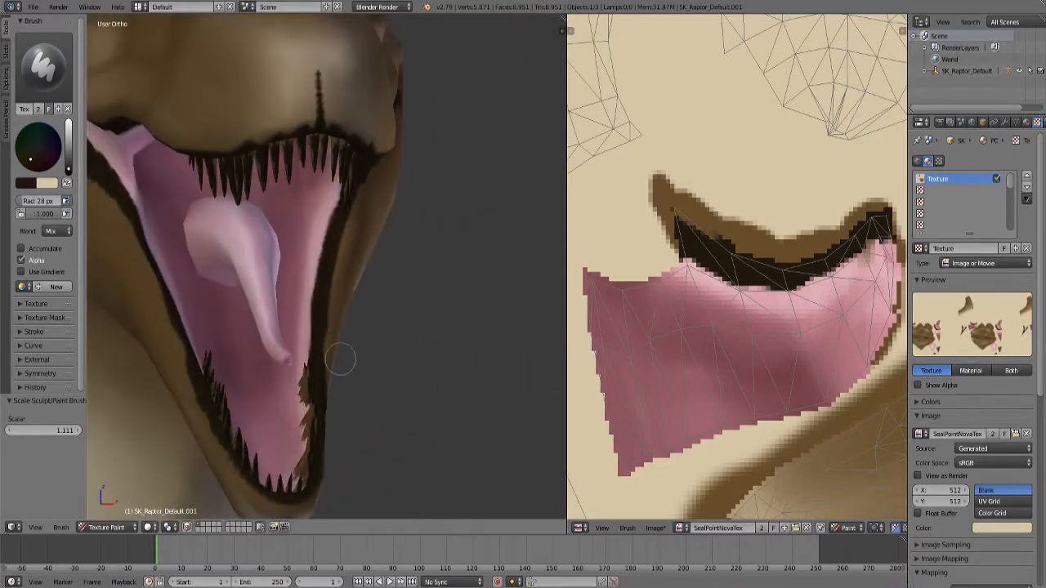
pyautogui.moveTo(342, 360)
pyautogui.mouseDown()
pyautogui.moveTo(331, 327)
pyautogui.moveTo(360, 192)
pyautogui.mouseUp()
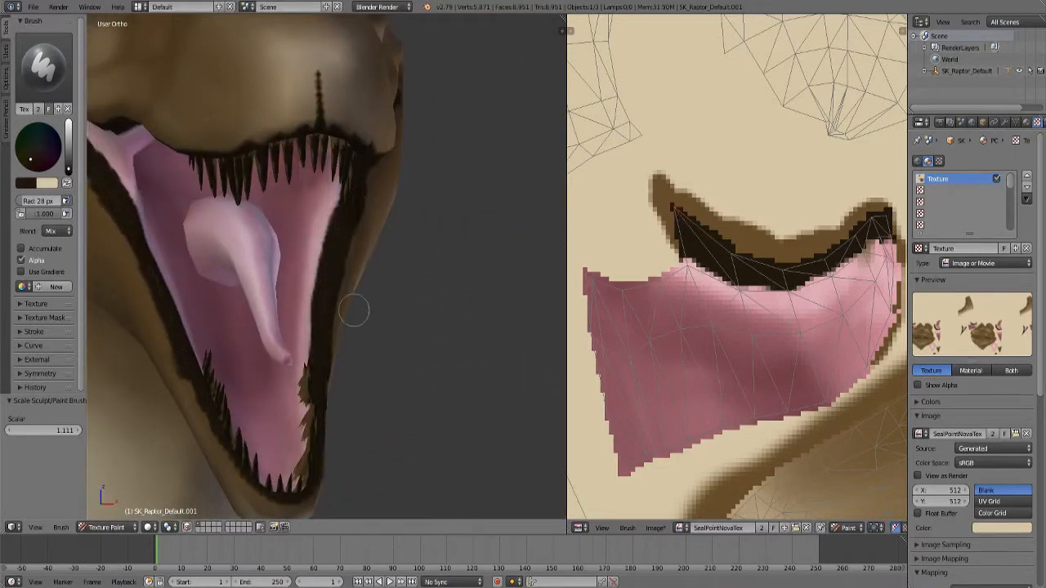
pyautogui.moveTo(441, 323); pyautogui.dragTo(408, 304, button='middle')
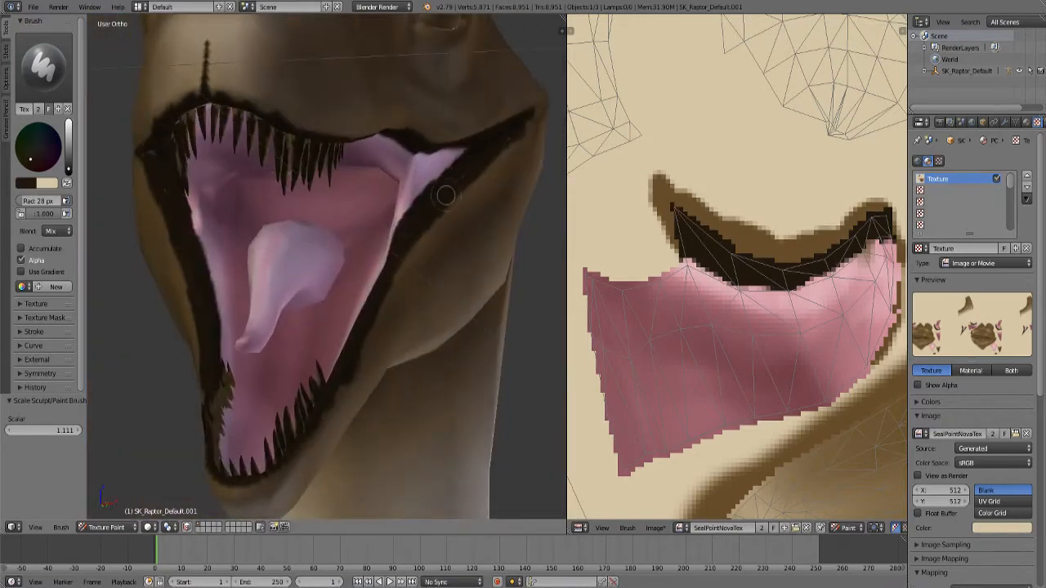
pyautogui.moveTo(460, 218); pyautogui.dragTo(362, 406, button='middle')
pyautogui.scroll(4, 415, 291)
pyautogui.moveTo(226, 362)
pyautogui.mouseDown()
pyautogui.moveTo(249, 366)
pyautogui.moveTo(275, 341)
pyautogui.mouseUp()
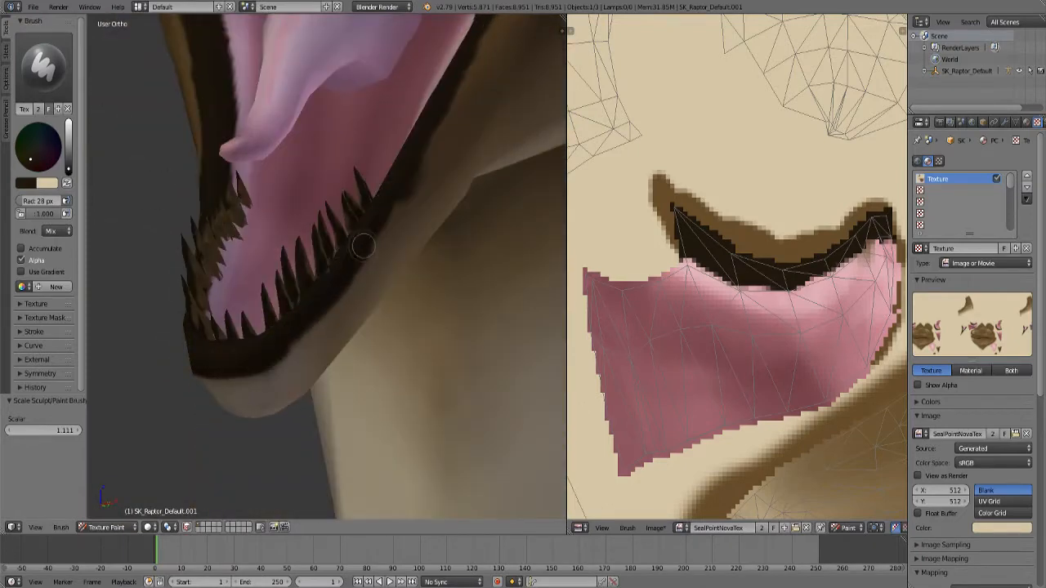
# Thicken the near-black lower lip band on the opposite side of the head, from mouth corner to teeth.
pyautogui.scroll(-7, 229, 354)
pyautogui.moveTo(228, 355); pyautogui.dragTo(161, 303, button='middle')
pyautogui.scroll(4, 465, 313)
pyautogui.scroll(3, 161, 303)
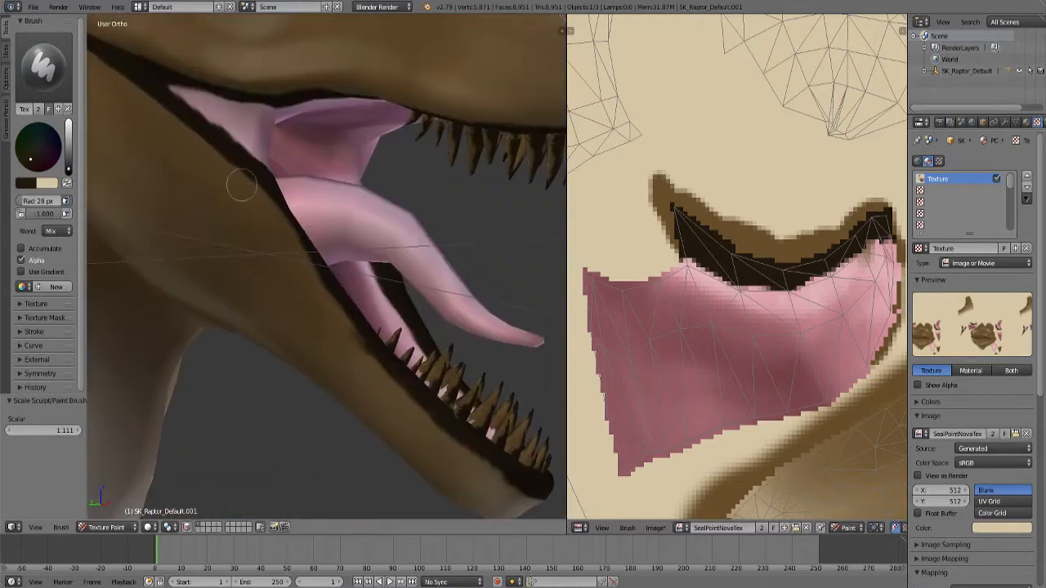
pyautogui.moveTo(270, 195); pyautogui.dragTo(271, 206)
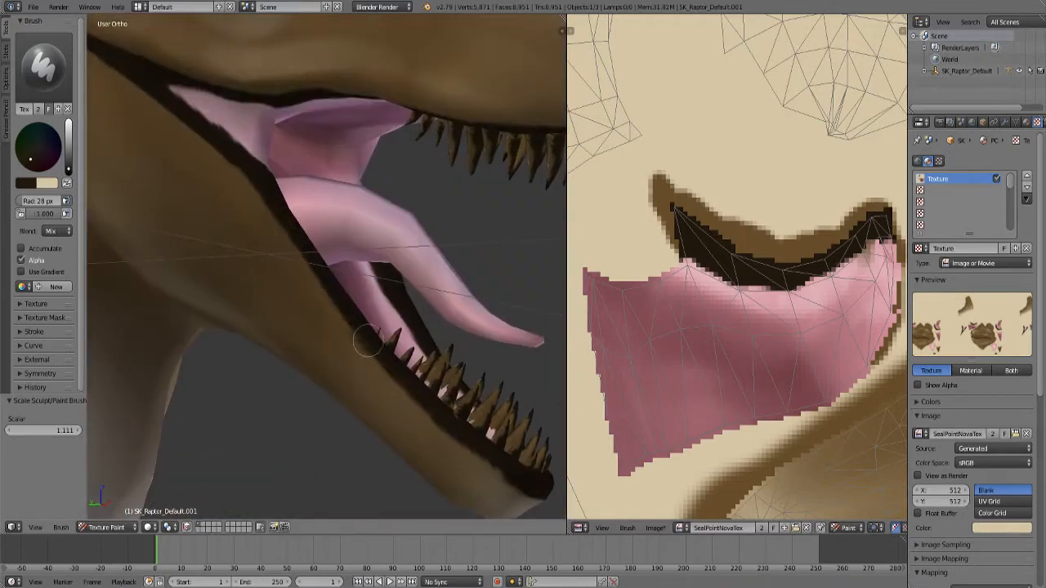
# Widen the snout line's base into a wedge with a 21 px brush and thicken the upper lip's dark edge.
pyautogui.moveTo(400, 383); pyautogui.dragTo(326, 164, button='middle')
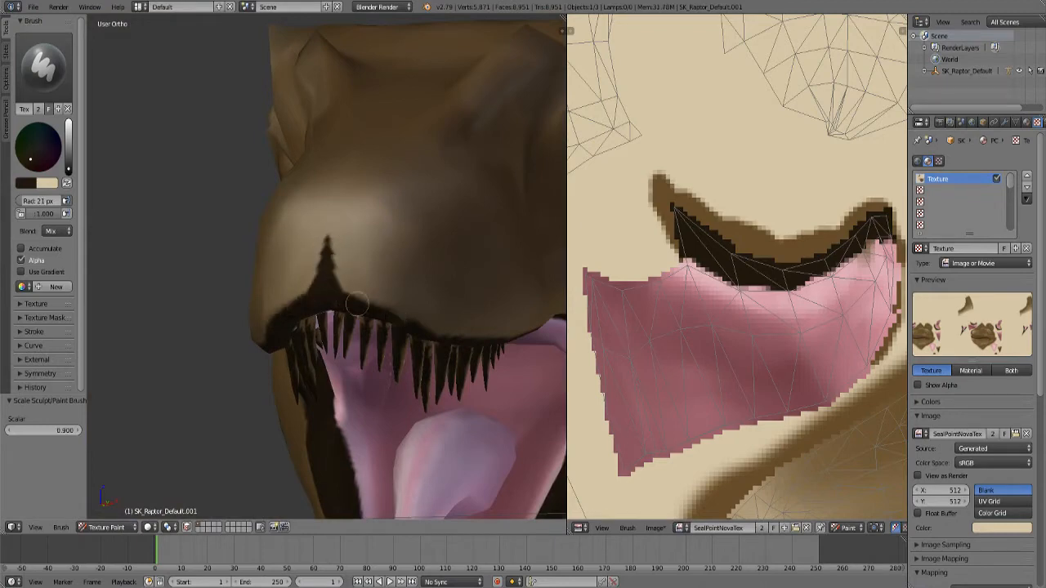
pyautogui.scroll(-5, 399, 303)
pyautogui.moveTo(399, 302); pyautogui.dragTo(223, 304, button='middle')
pyautogui.scroll(4, 474, 282)
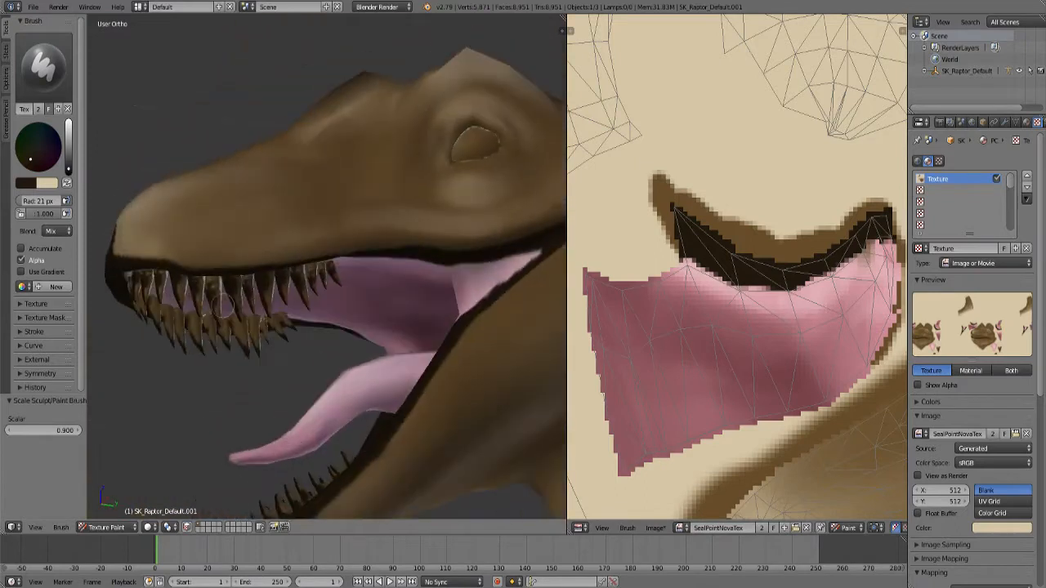
pyautogui.moveTo(225, 268); pyautogui.dragTo(287, 256)
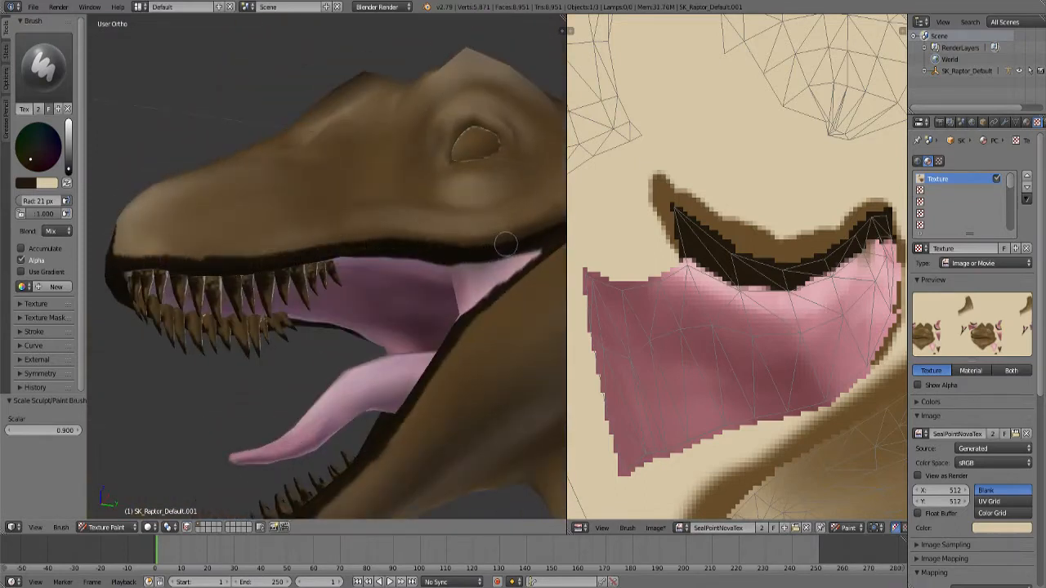
# Soften the near-black snout line and its wedge-shaped base with the Smear brush at strength 0.200.
pyautogui.moveTo(505, 243); pyautogui.dragTo(362, 223, button='middle')
pyautogui.scroll(3, 299, 264)
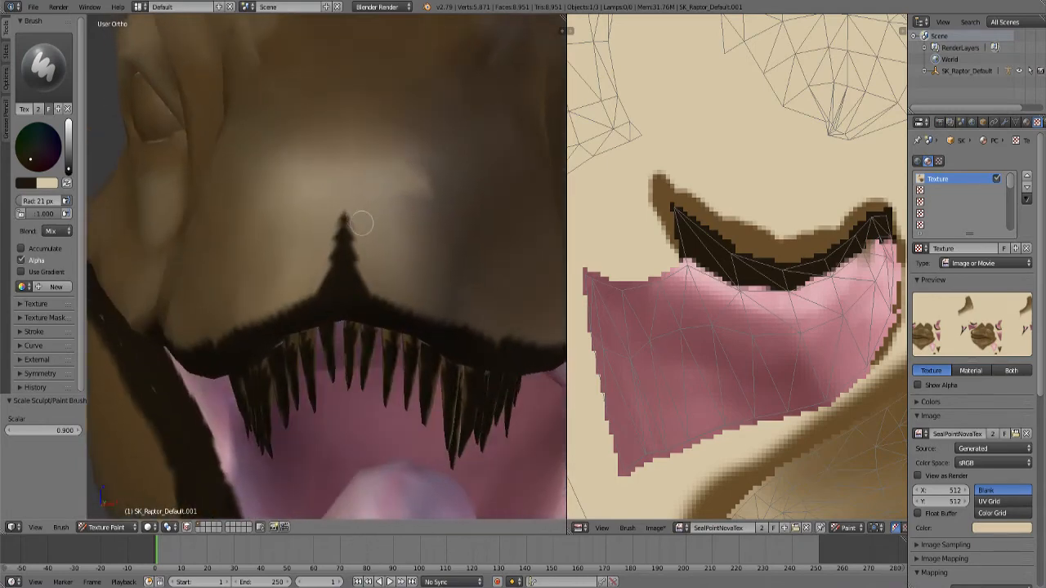
pyautogui.click(42, 66)
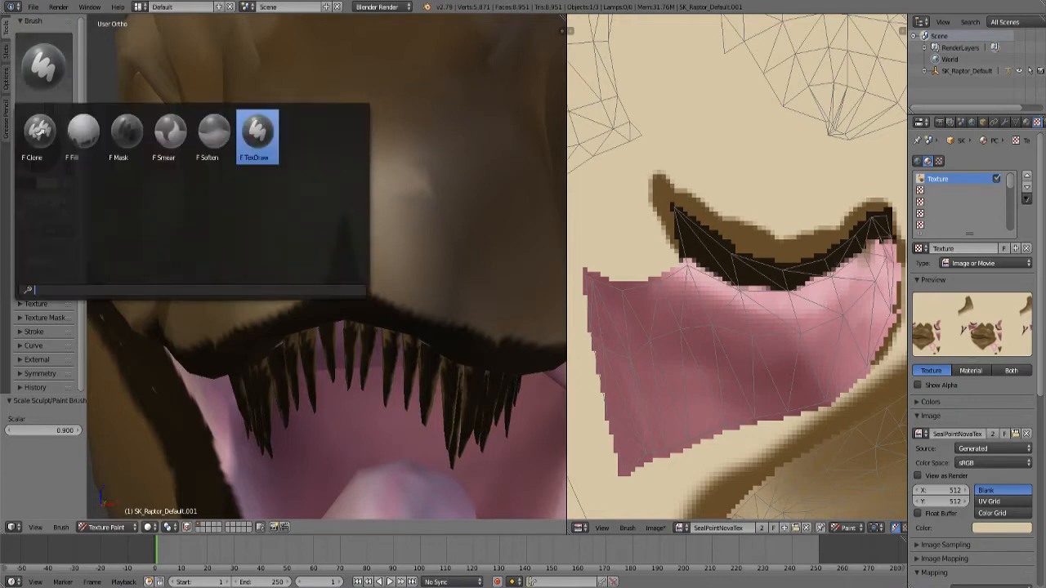
pyautogui.click(170, 131)
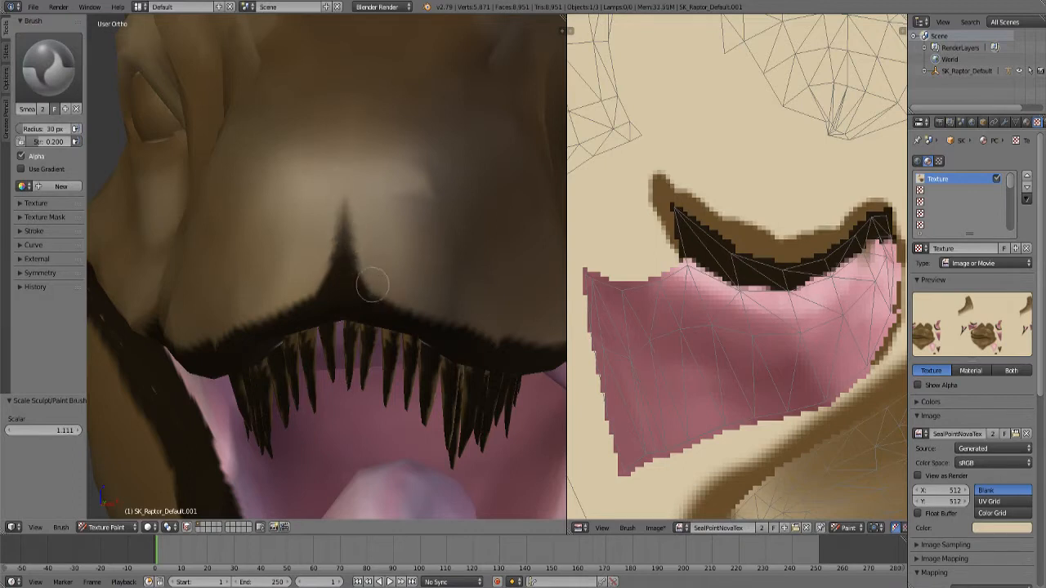
pyautogui.moveTo(345, 271)
pyautogui.mouseDown()
pyautogui.moveTo(374, 300)
pyautogui.moveTo(357, 238)
pyautogui.mouseUp()
pyautogui.scroll(-8, 373, 106)
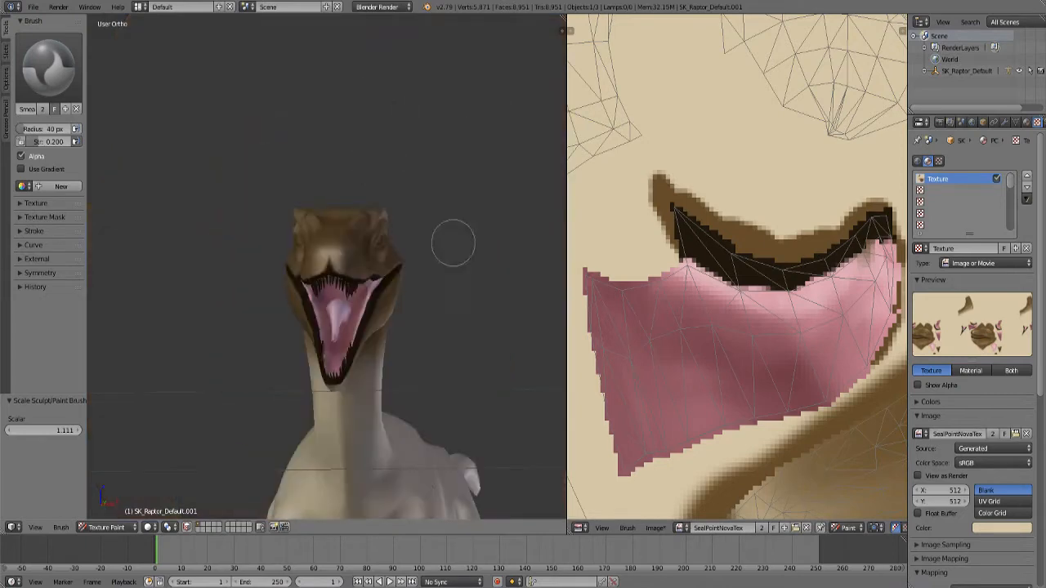
# Smear the upper lip's dark edge into the brown beside the snout tip with a 40 px brush.
pyautogui.scroll(5, 490, 338)
pyautogui.moveTo(491, 338); pyautogui.dragTo(406, 238, button='middle')
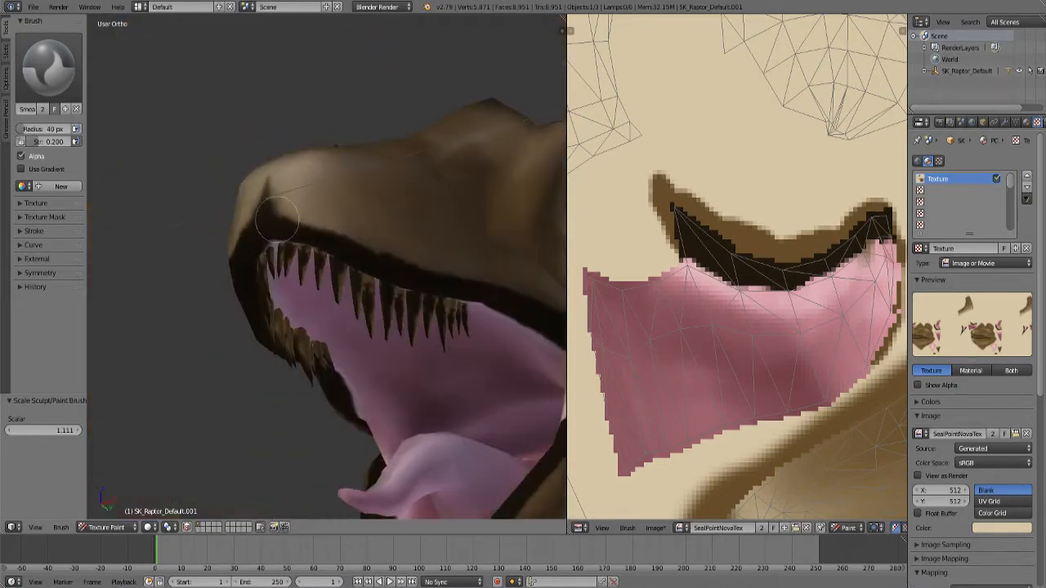
pyautogui.moveTo(277, 216); pyautogui.dragTo(321, 222)
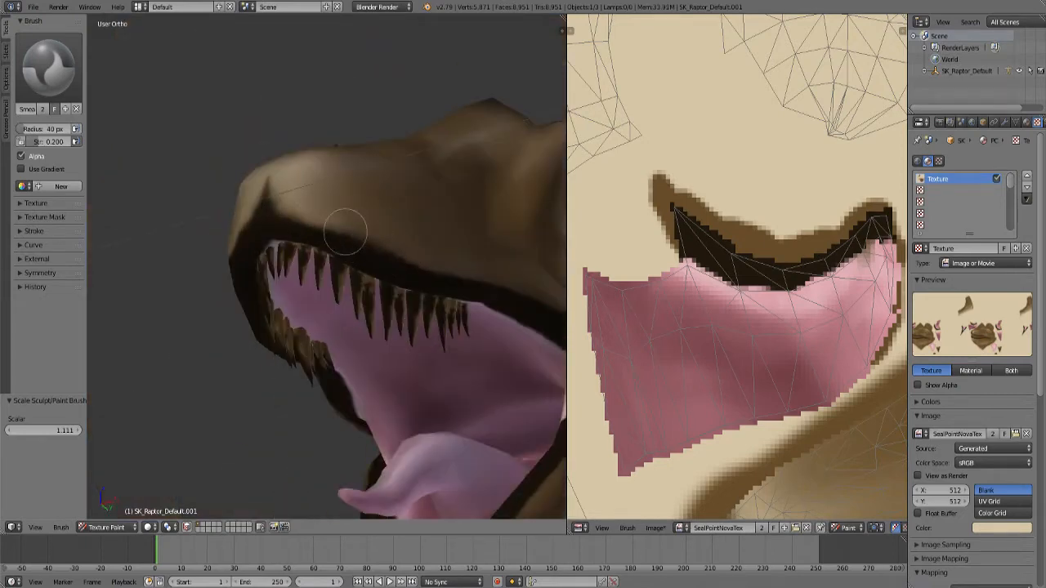
pyautogui.moveTo(381, 133); pyautogui.dragTo(384, 250, button='middle')
pyautogui.scroll(2, 312, 203)
pyautogui.scroll(2, 405, 270)
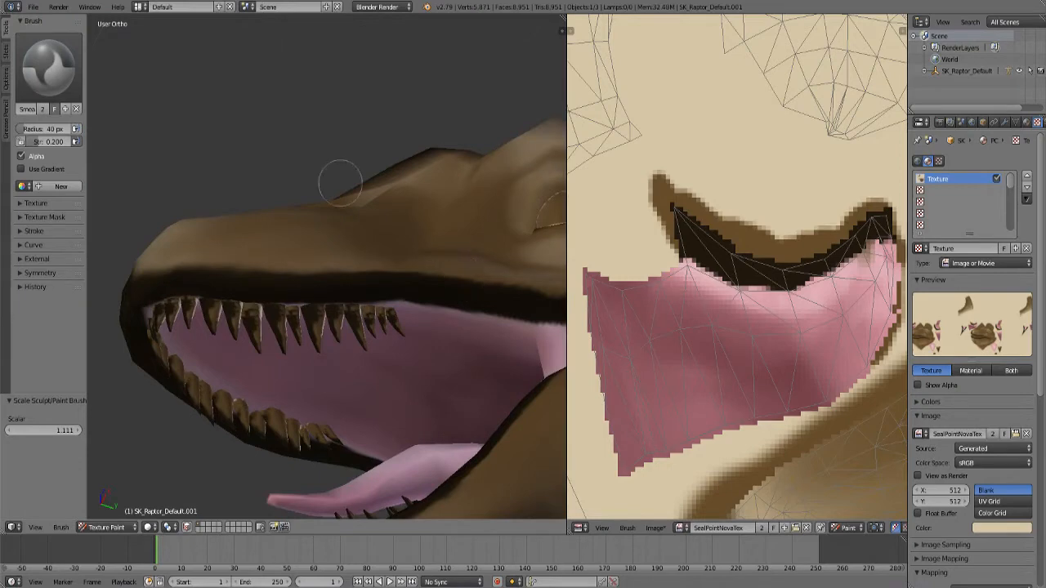
# Blend the upper lip band's dark edge into the brown along the cheek, back to the mouth corner.
pyautogui.moveTo(340, 181); pyautogui.dragTo(359, 286, button='middle')
pyautogui.scroll(3, 422, 326)
pyautogui.moveTo(423, 327); pyautogui.dragTo(312, 249, button='middle')
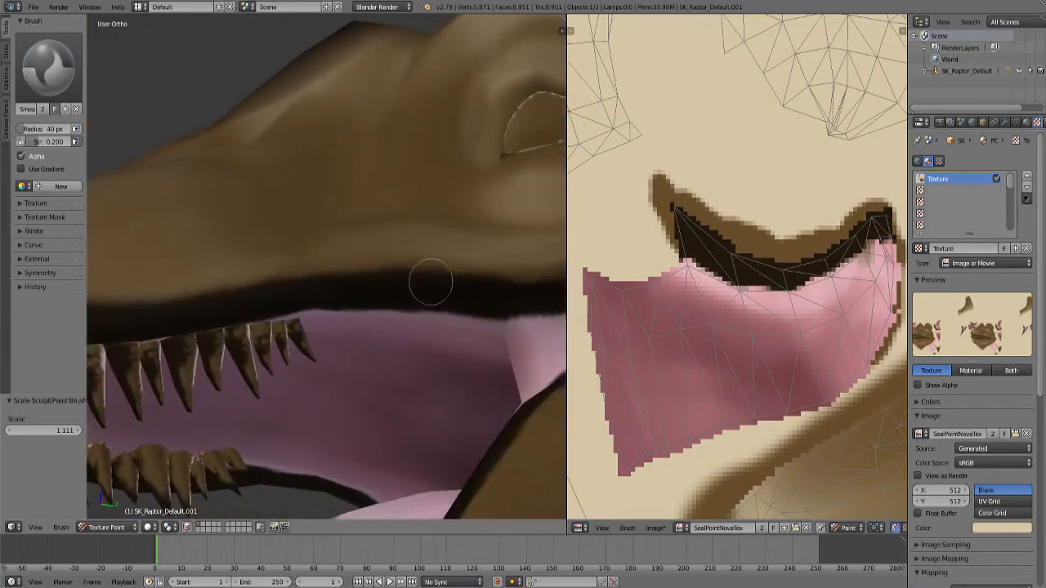
pyautogui.moveTo(342, 231); pyautogui.dragTo(404, 181, button='middle')
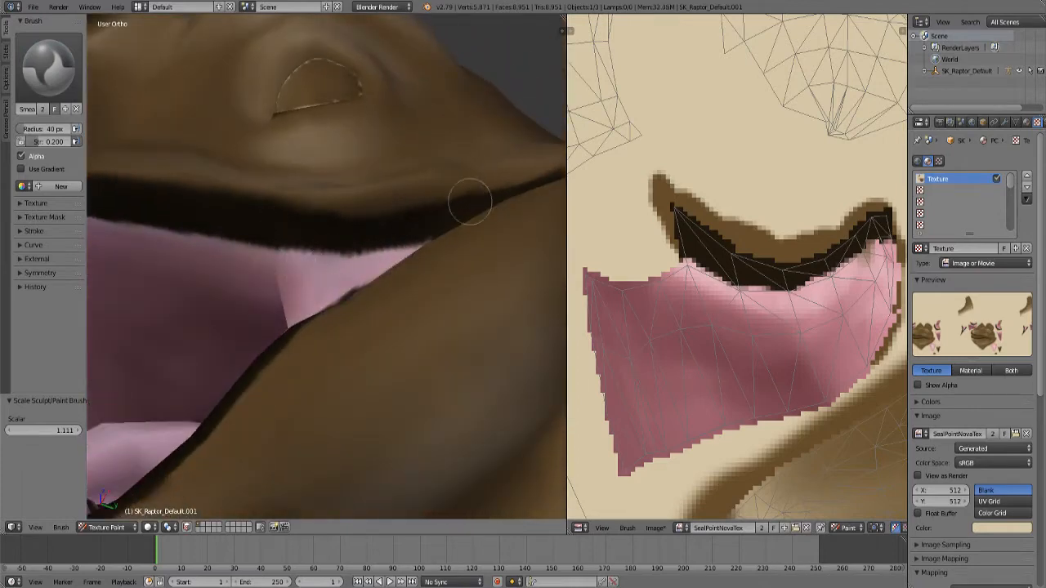
pyautogui.moveTo(539, 147); pyautogui.dragTo(437, 280, button='middle')
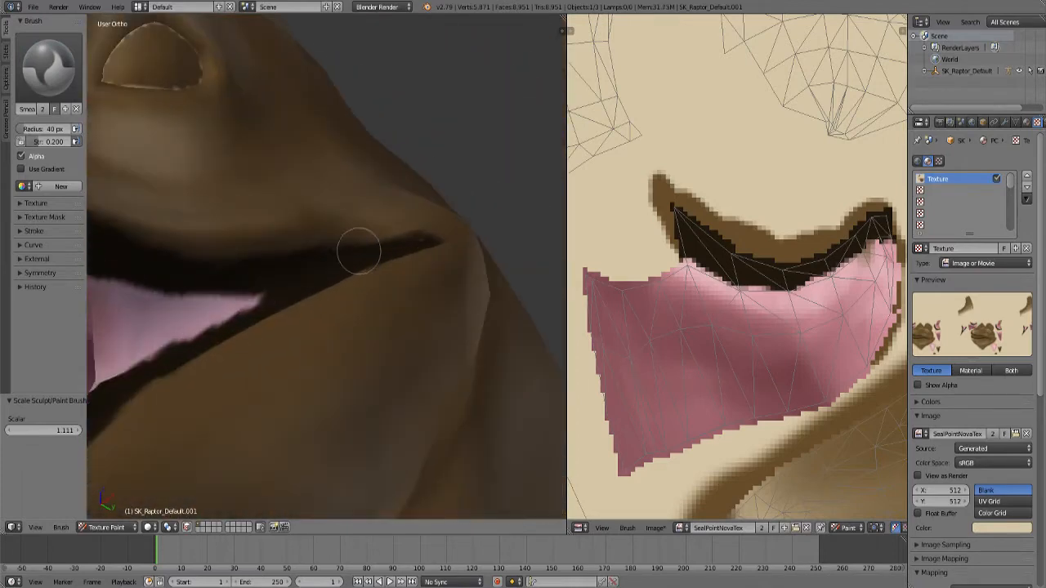
pyautogui.scroll(-4, 351, 204)
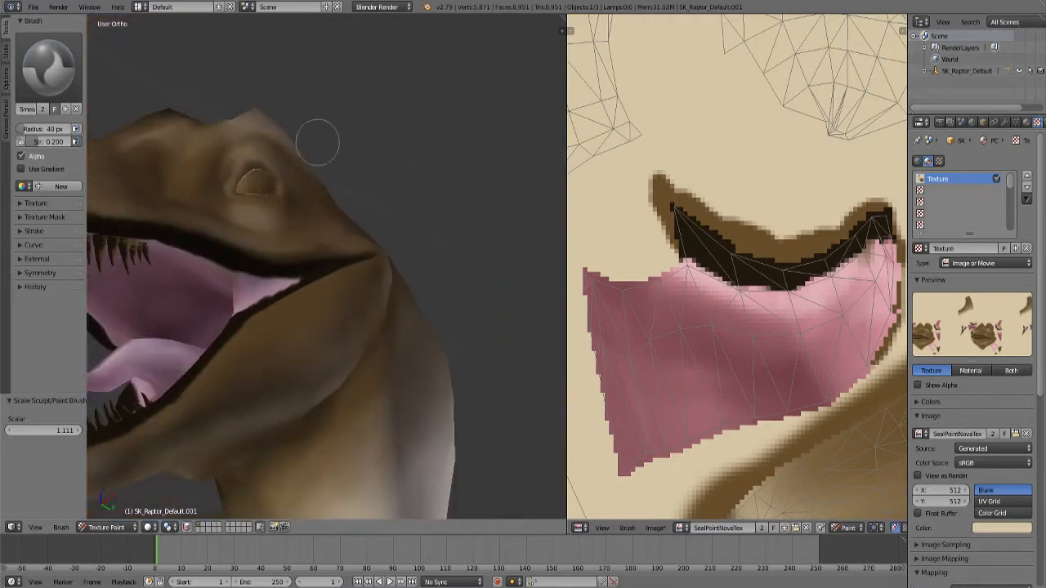
# Smear the outer edge of the lower lip's near-black band into the brown jaw.
pyautogui.moveTo(317, 142); pyautogui.dragTo(299, 275, button='middle')
pyautogui.scroll(3, 359, 286)
pyautogui.moveTo(335, 333); pyautogui.dragTo(384, 276)
pyautogui.scroll(-3, 334, 221)
pyautogui.moveTo(334, 221); pyautogui.dragTo(409, 205, button='middle')
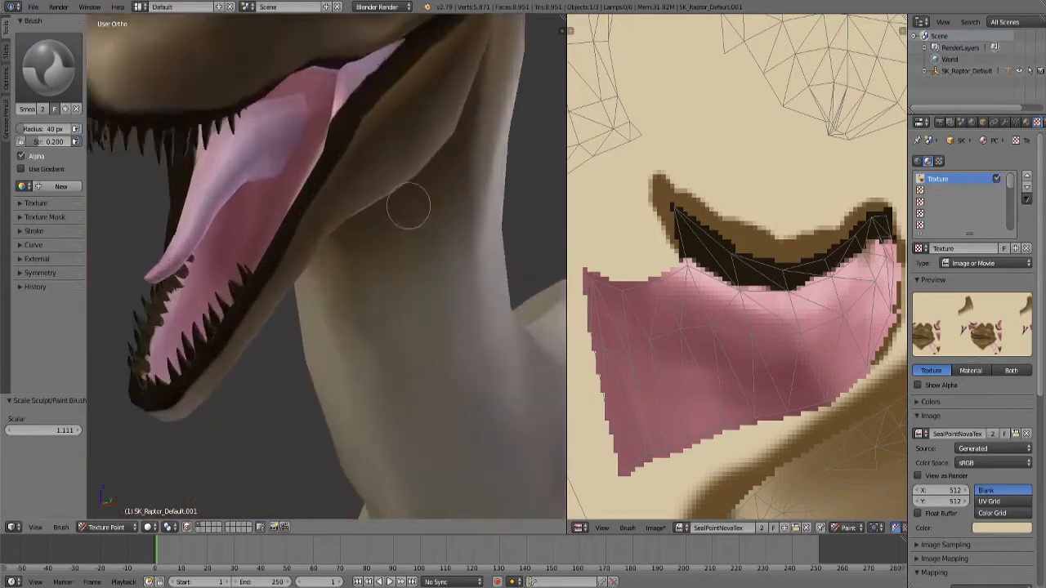
# Set the Smear brush strength to 1.000 and blend the black lip into the pink along the mouth corner's upper edge.
pyautogui.scroll(3, 336, 226)
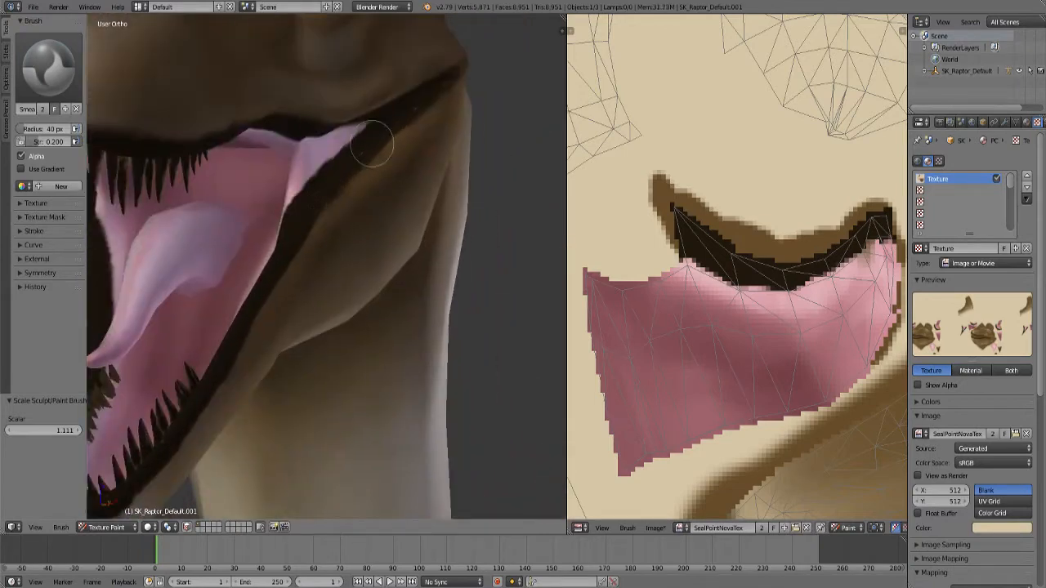
pyautogui.moveTo(299, 309); pyautogui.dragTo(432, 275, button='middle')
pyautogui.scroll(2, 406, 272)
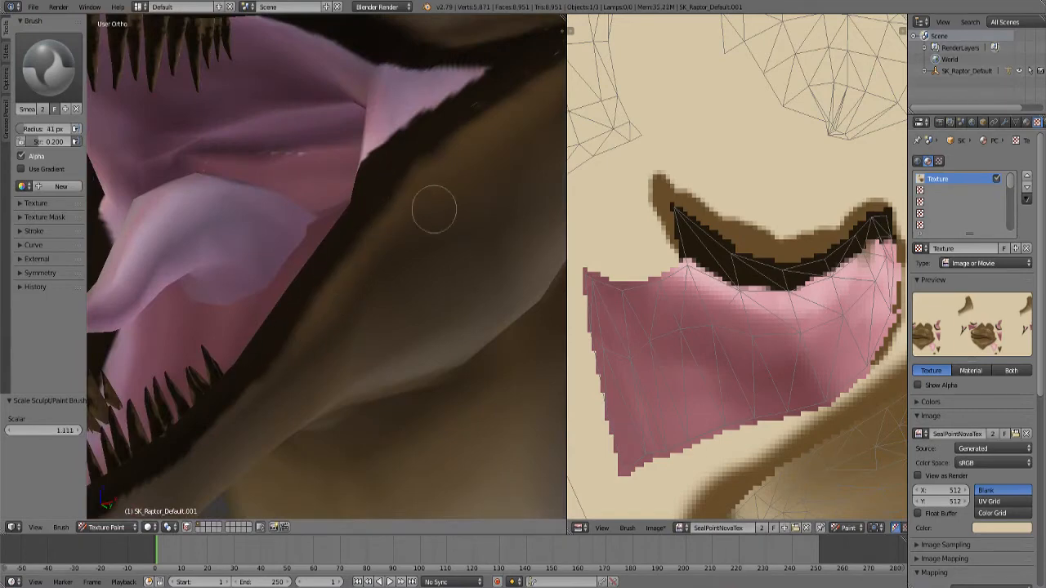
pyautogui.scroll(-5, 425, 220)
pyautogui.moveTo(366, 273); pyautogui.dragTo(406, 264, button='middle')
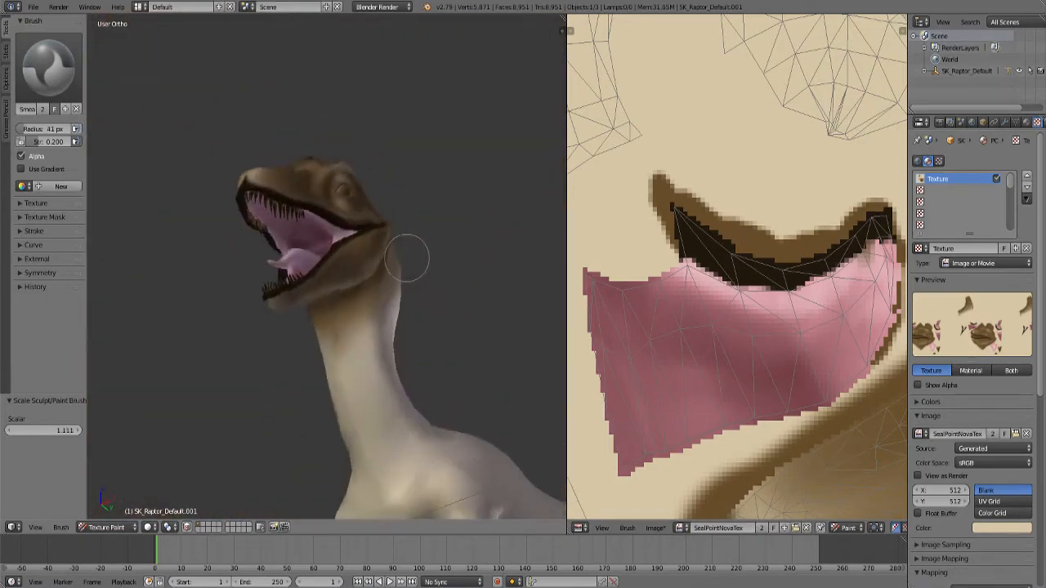
pyautogui.scroll(8, 384, 278)
pyautogui.moveTo(362, 289); pyautogui.dragTo(367, 274, button='middle')
pyautogui.moveTo(262, 210)
pyautogui.mouseDown()
pyautogui.moveTo(315, 221)
pyautogui.moveTo(335, 241)
pyautogui.mouseUp()
# Smear the jagged lower edge of the pink skin at the mouth corner into the black lip.
pyautogui.moveTo(374, 252); pyautogui.dragTo(444, 205, button='middle')
pyautogui.scroll(4, 354, 339)
pyautogui.moveTo(354, 340); pyautogui.dragTo(360, 338, button='middle')
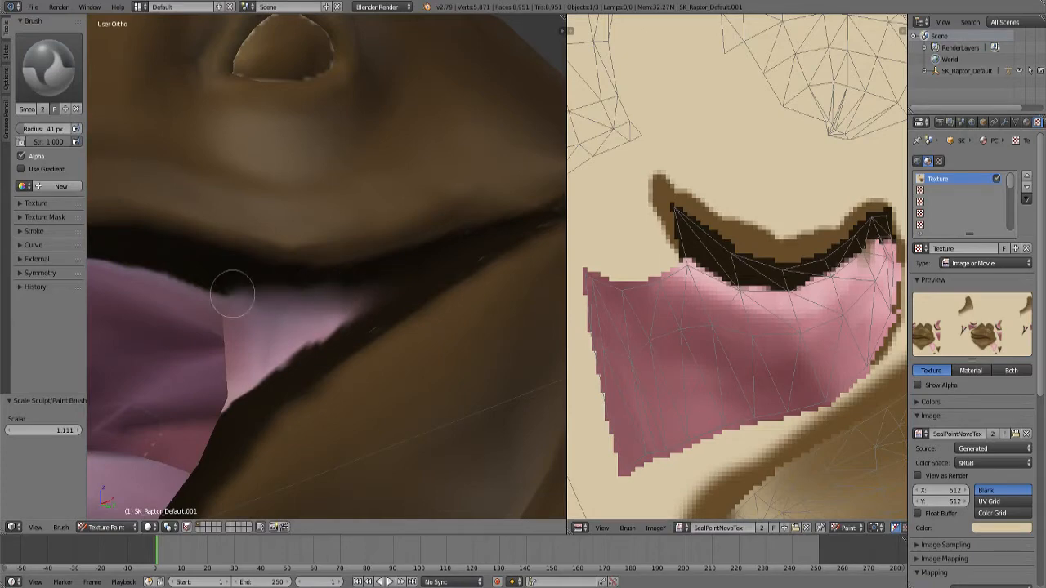
pyautogui.moveTo(239, 414); pyautogui.dragTo(307, 342)
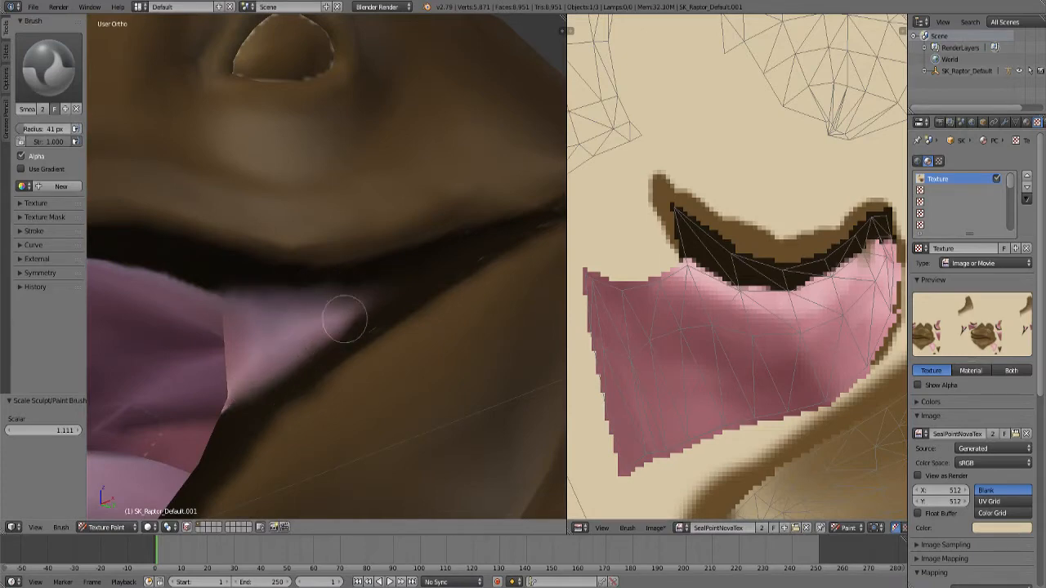
# Smear the boundary between the black lip and pink palate beside the upper jaw's rear teeth.
pyautogui.scroll(-6, 428, 276)
pyautogui.moveTo(427, 276); pyautogui.dragTo(476, 299, button='middle')
pyautogui.scroll(4, 392, 256)
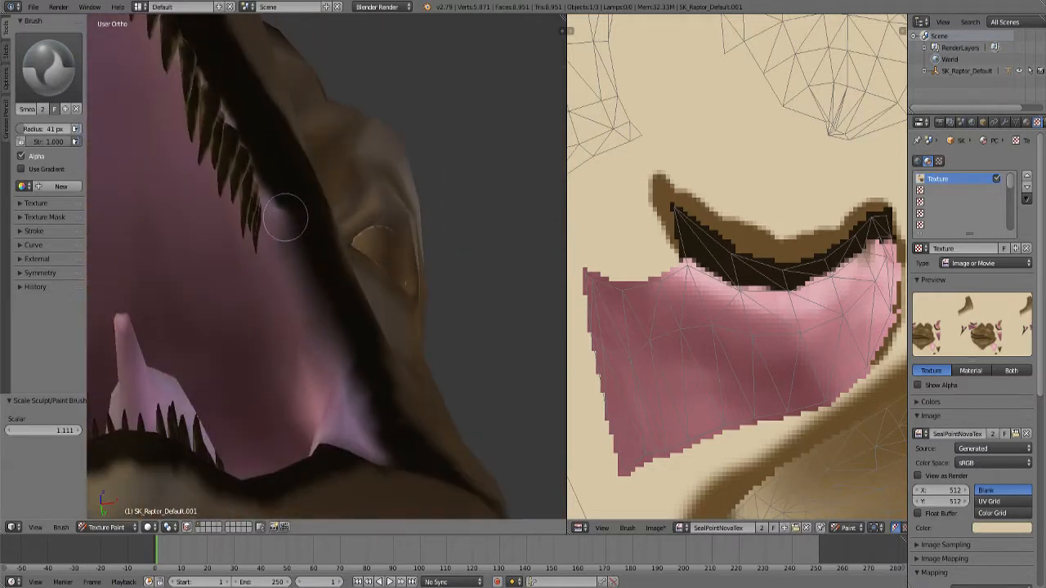
pyautogui.moveTo(284, 218)
pyautogui.mouseDown()
pyautogui.moveTo(250, 140)
pyautogui.moveTo(209, 90)
pyautogui.mouseUp()
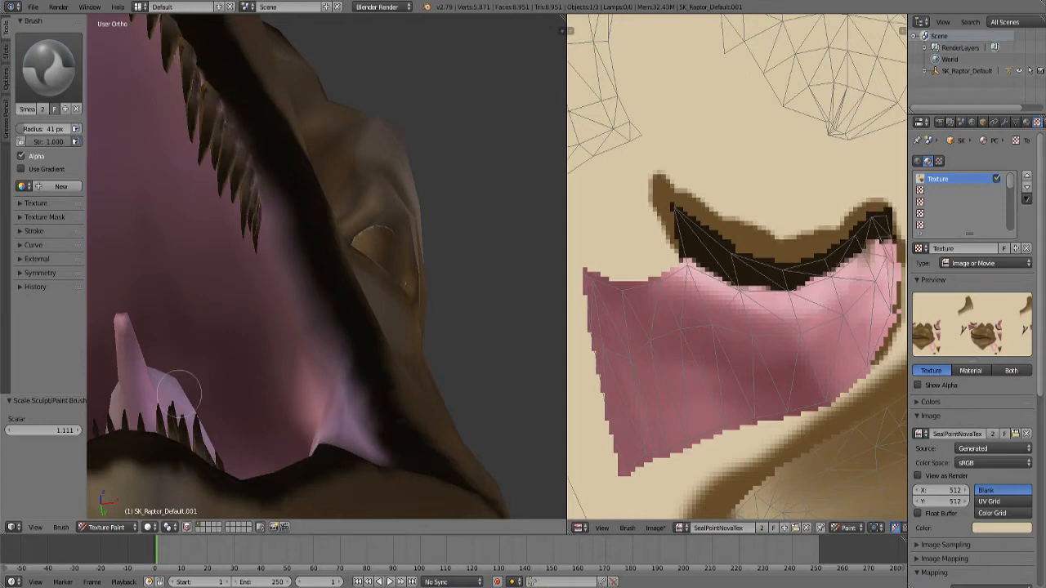
# Smear the pink palate color along the upper gum line and over the teeth, around to the snout tip.
pyautogui.scroll(-4, 179, 391)
pyautogui.moveTo(180, 391); pyautogui.dragTo(226, 337, button='middle')
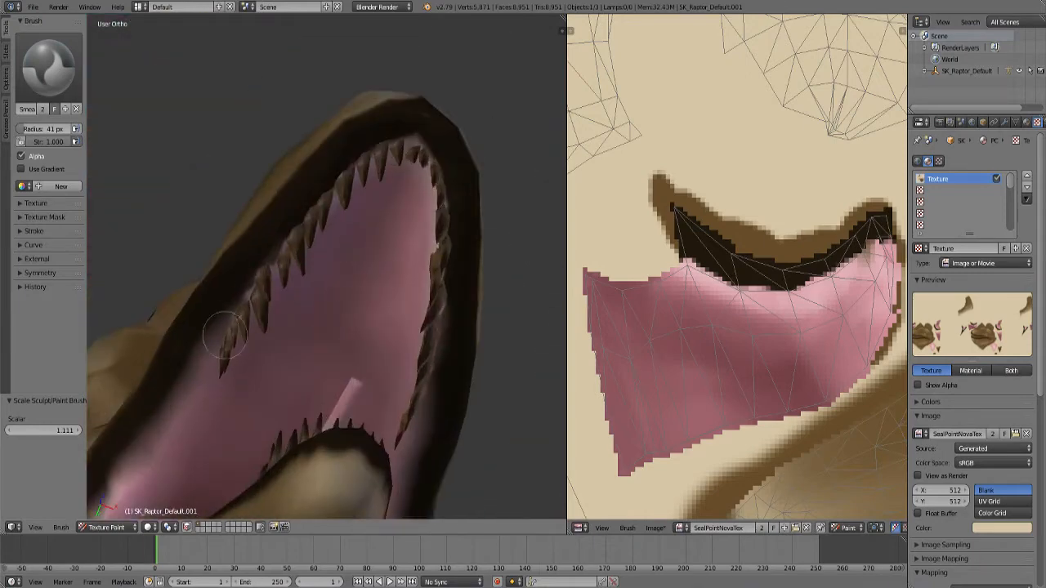
pyautogui.moveTo(225, 337)
pyautogui.mouseDown()
pyautogui.moveTo(291, 222)
pyautogui.moveTo(398, 136)
pyautogui.moveTo(407, 140)
pyautogui.moveTo(387, 122)
pyautogui.moveTo(394, 128)
pyautogui.mouseUp()
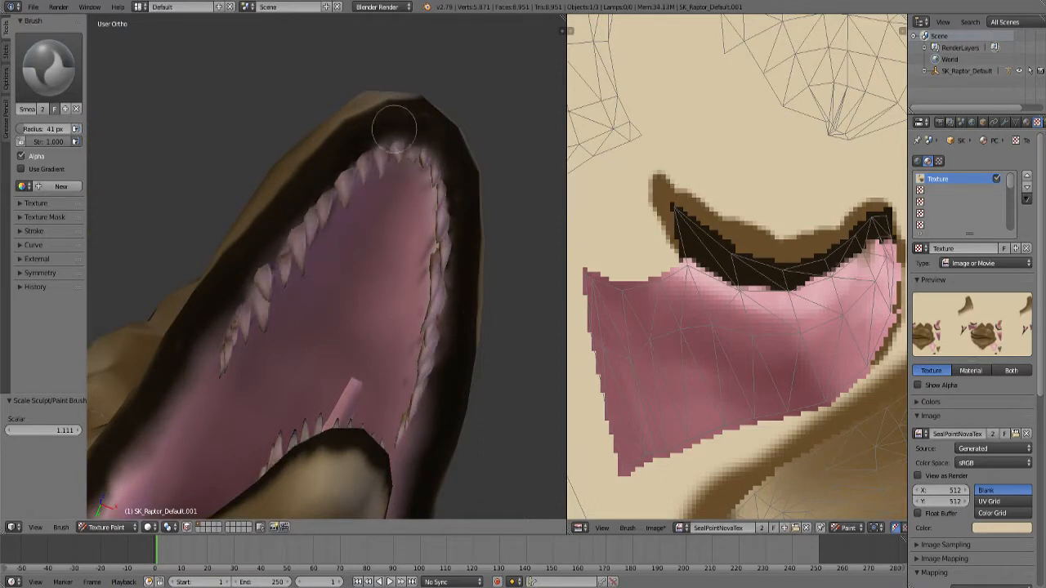
pyautogui.moveTo(411, 259)
pyautogui.mouseDown()
pyautogui.moveTo(360, 167)
pyautogui.moveTo(336, 193)
pyautogui.mouseUp()
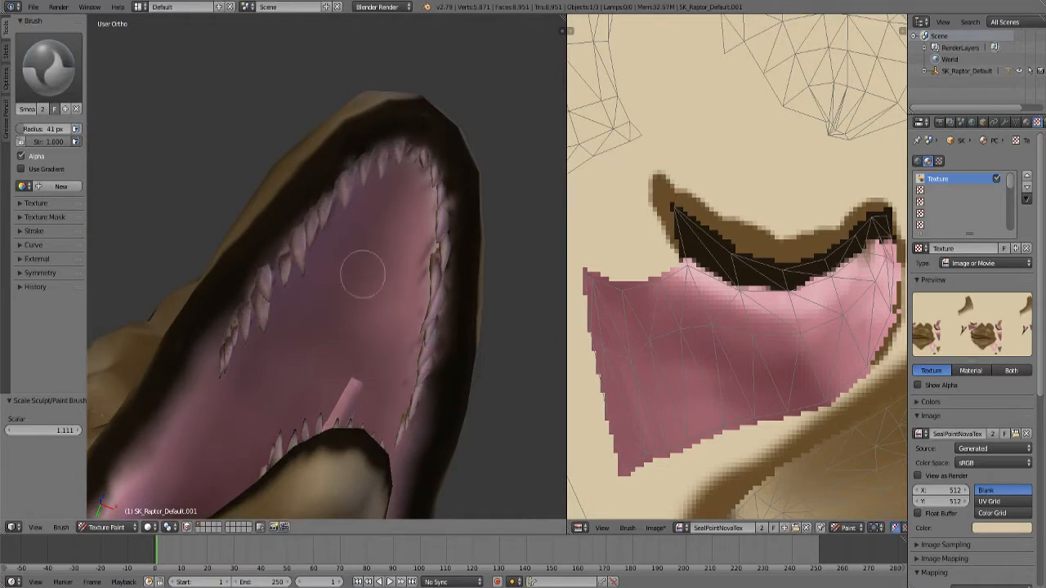
# Smear the boundary between the black lip and pink lining on the far inner side of the mouth.
pyautogui.moveTo(363, 274); pyautogui.dragTo(309, 309, button='middle')
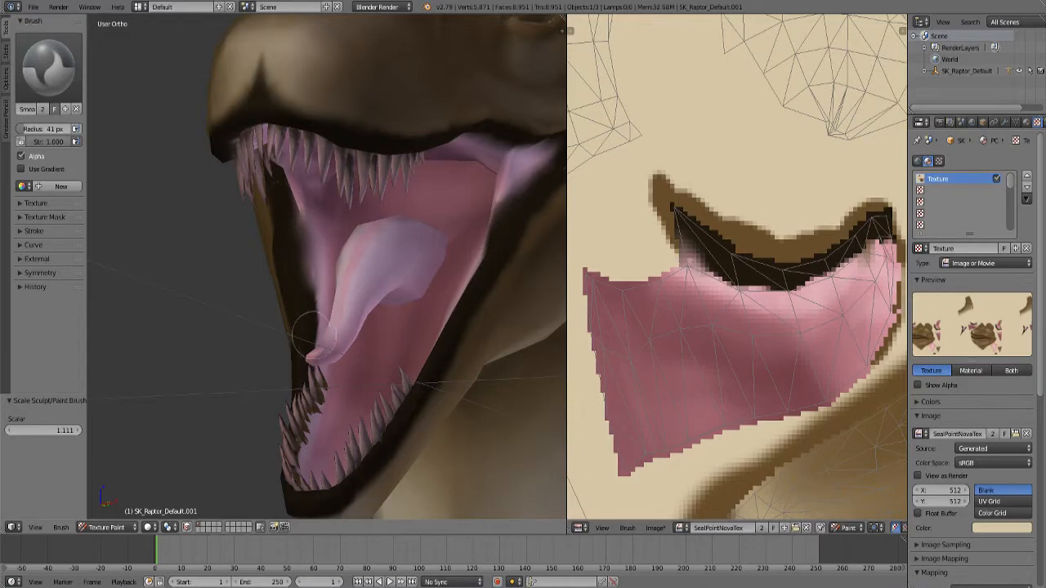
pyautogui.moveTo(309, 350); pyautogui.dragTo(352, 278, button='middle')
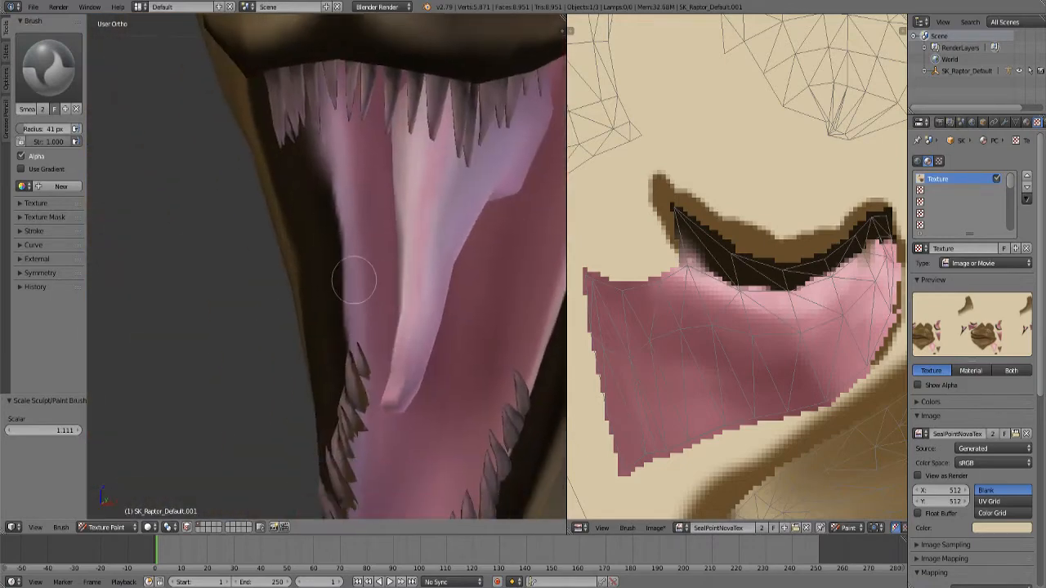
pyautogui.moveTo(337, 298)
pyautogui.mouseDown()
pyautogui.moveTo(334, 327)
pyautogui.moveTo(337, 185)
pyautogui.mouseUp()
pyautogui.moveTo(338, 368)
pyautogui.mouseDown(button='middle')
pyautogui.moveTo(483, 415)
pyautogui.moveTo(388, 409)
pyautogui.moveTo(291, 420)
pyautogui.moveTo(306, 385)
pyautogui.mouseUp(button='middle')
# Turn on face selection masking and, with a 32 px brush, smear the lip and gum boundary along the lower jaw to its tip.
pyautogui.click(187, 527)
pyautogui.moveTo(275, 462)
pyautogui.mouseDown(button='middle')
pyautogui.moveTo(411, 436)
pyautogui.moveTo(401, 447)
pyautogui.mouseUp(button='middle')
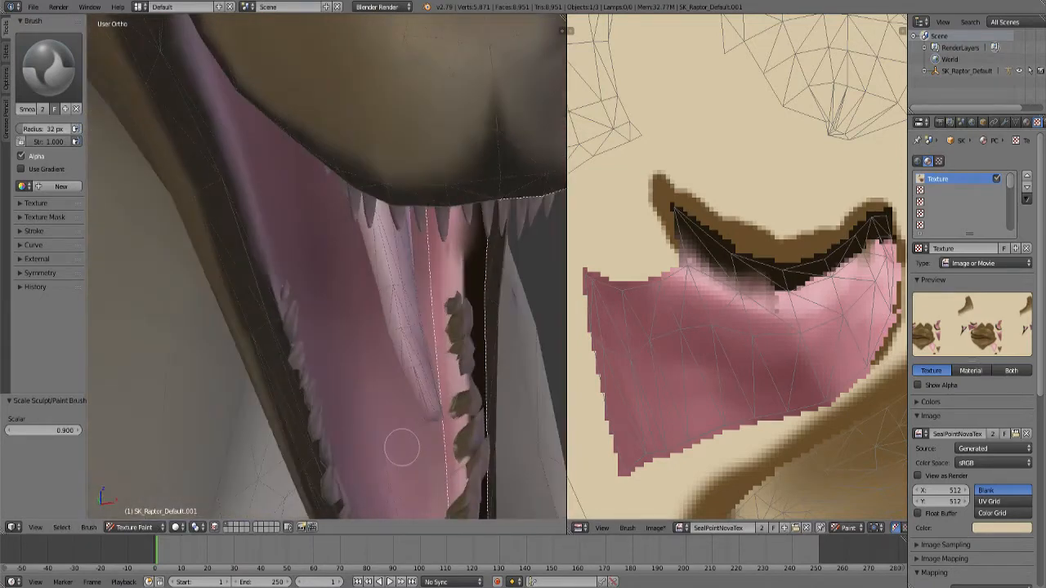
pyautogui.moveTo(462, 328); pyautogui.dragTo(455, 259)
pyautogui.moveTo(538, 452); pyautogui.dragTo(454, 310, button='middle')
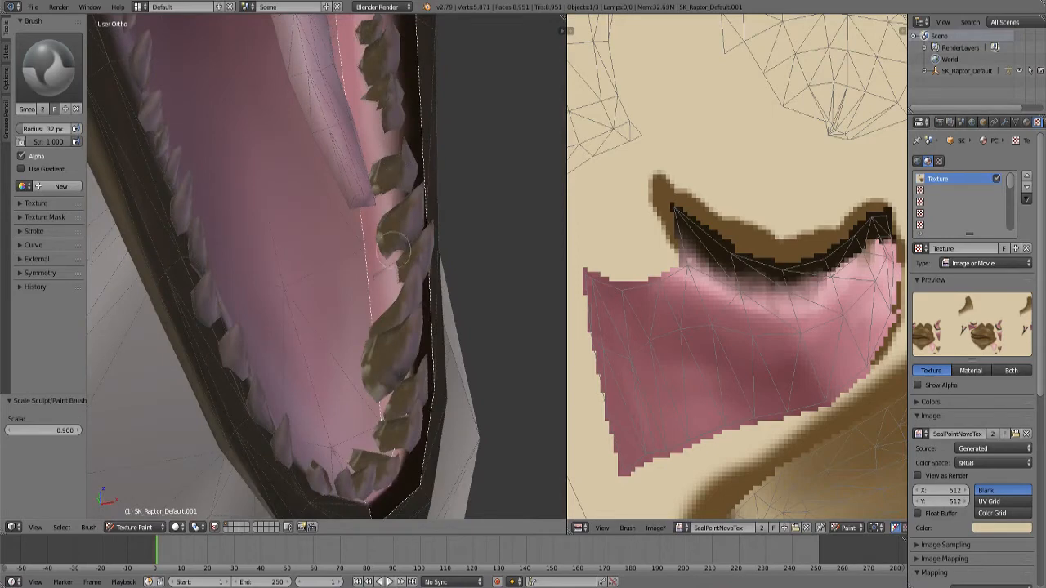
pyautogui.moveTo(406, 343); pyautogui.dragTo(412, 429)
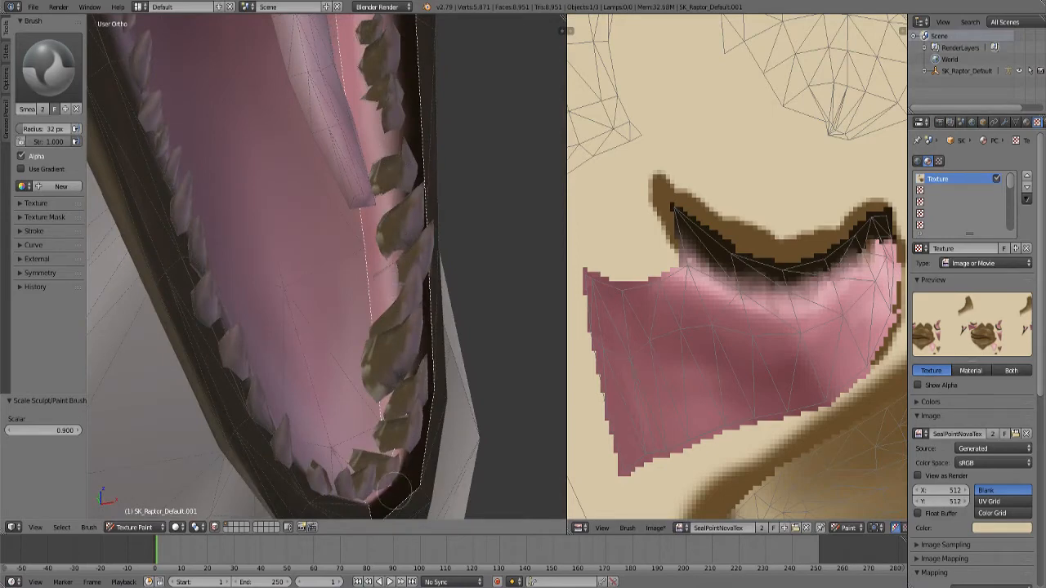
pyautogui.moveTo(370, 494)
pyautogui.mouseDown()
pyautogui.moveTo(383, 499)
pyautogui.moveTo(416, 429)
pyautogui.mouseUp()
pyautogui.scroll(-1, 313, 392)
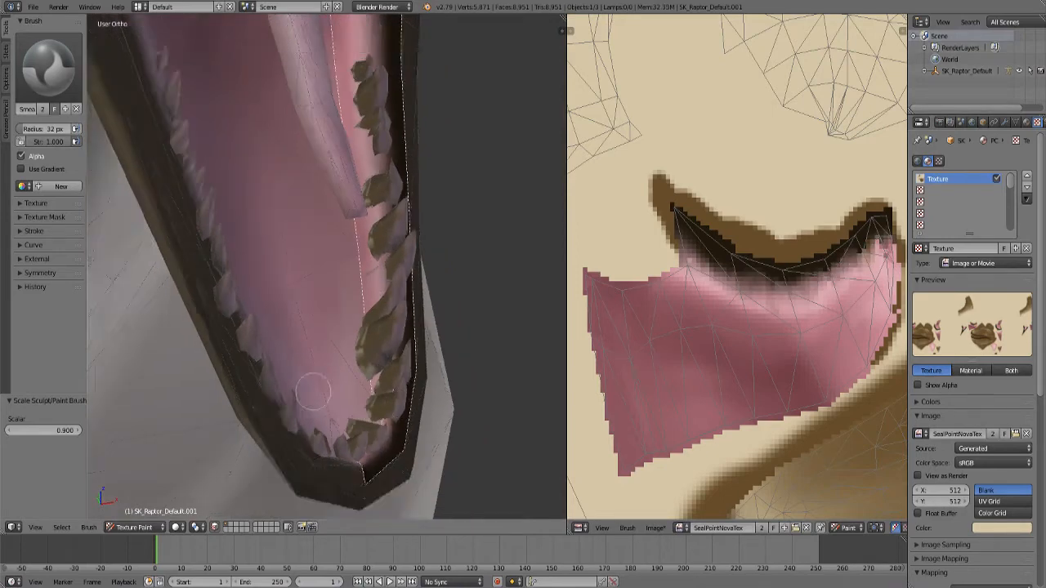
# Enlarge the Smear brush to as much as 92 px and soften the black-to-pink transition at the mouth corner.
pyautogui.moveTo(313, 392); pyautogui.dragTo(362, 384, button='middle')
pyautogui.scroll(3, 395, 382)
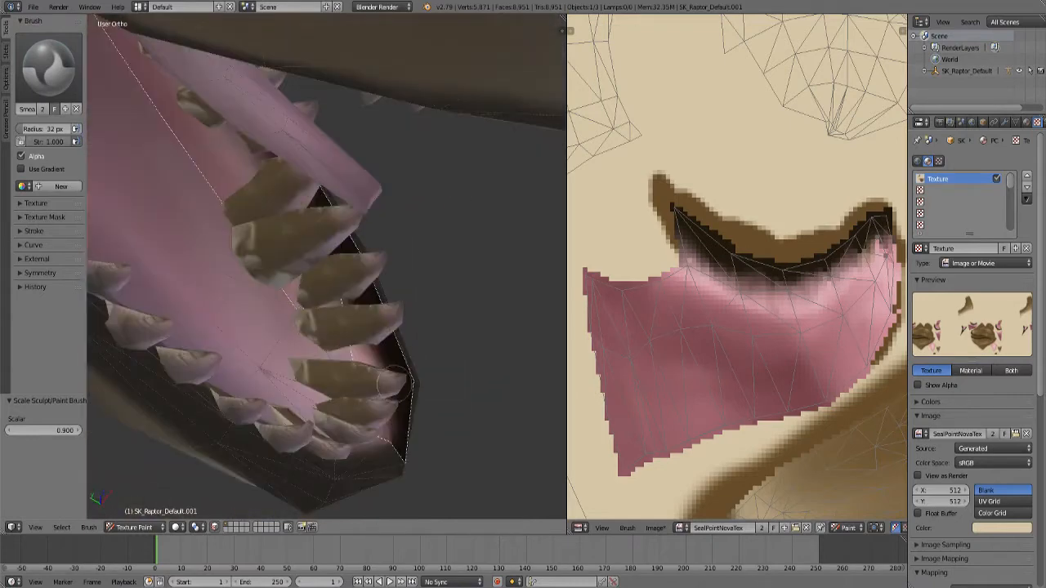
pyautogui.scroll(-3, 343, 328)
pyautogui.moveTo(343, 329); pyautogui.dragTo(354, 298, button='middle')
pyautogui.scroll(2, 378, 333)
pyautogui.scroll(-2, 378, 334)
pyautogui.scroll(3, 458, 295)
pyautogui.scroll(-3, 457, 295)
pyautogui.scroll(4, 354, 299)
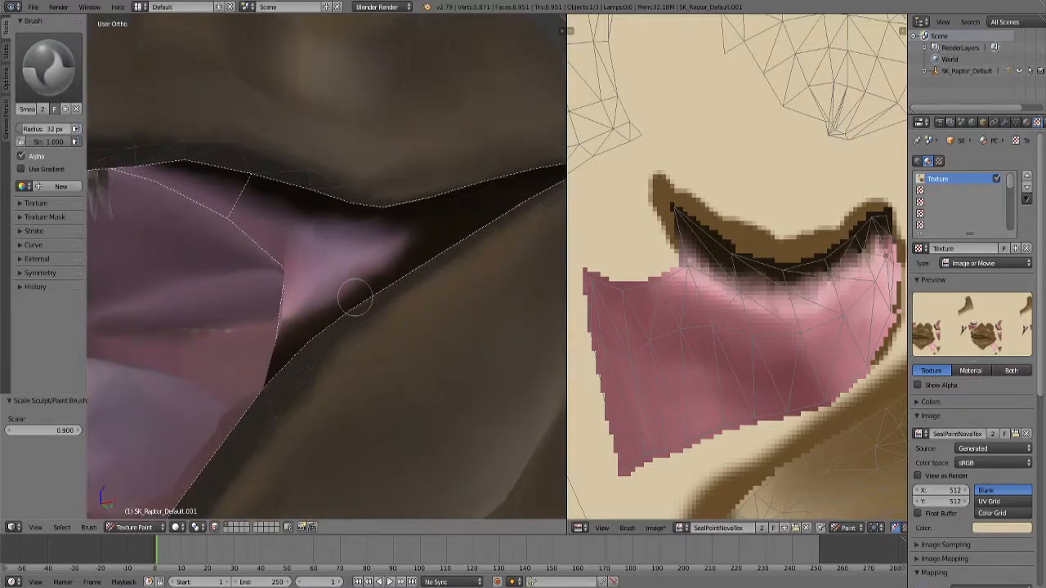
pyautogui.press('f')
pyautogui.click(341, 260)
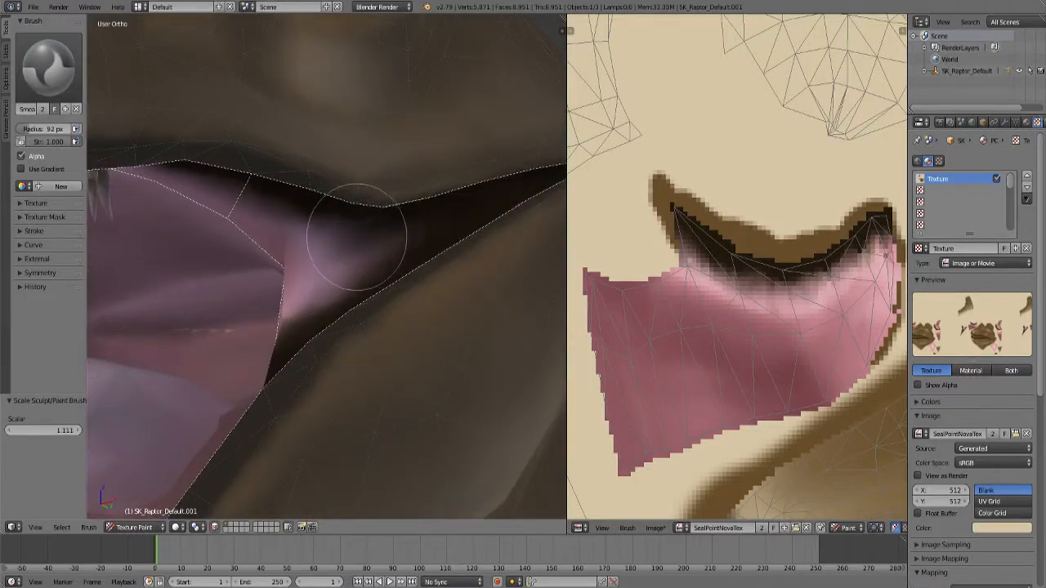
pyautogui.moveTo(311, 308); pyautogui.dragTo(305, 240)
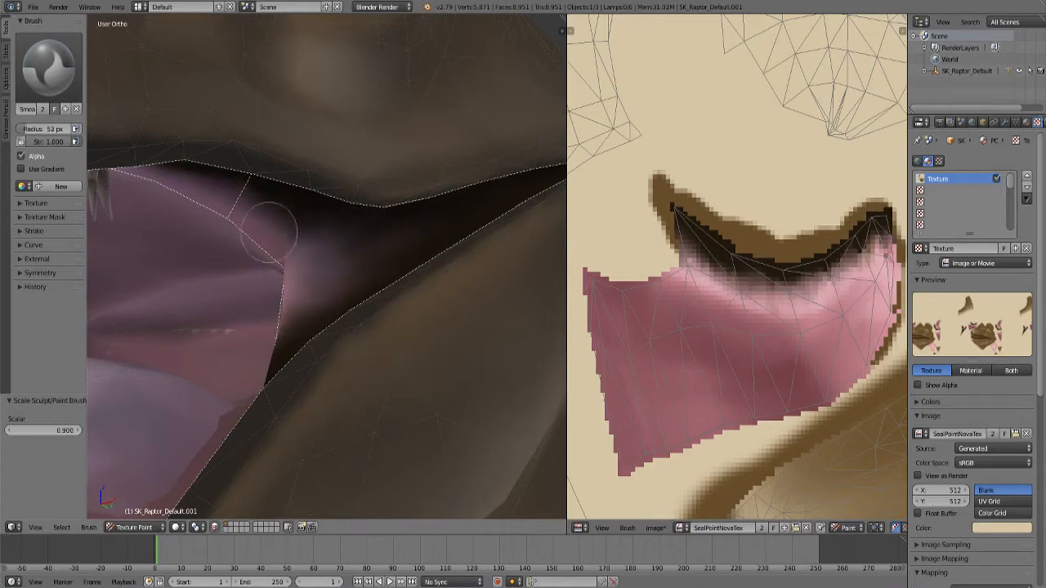
# Turn off face selection masking and reduce the Smear brush radius to 32 px.
pyautogui.scroll(-3, 404, 315)
pyautogui.moveTo(404, 315); pyautogui.dragTo(317, 319, button='middle')
pyautogui.scroll(3, 205, 264)
pyautogui.moveTo(205, 264); pyautogui.dragTo(481, 346, button='middle')
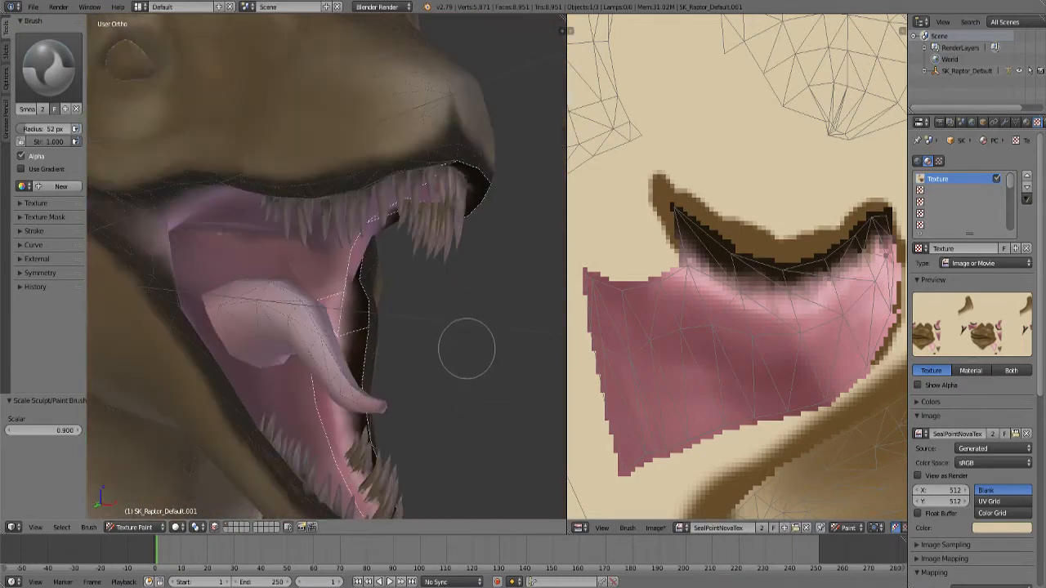
pyautogui.press('m')
pyautogui.scroll(4, 371, 304)
pyautogui.press('[')
pyautogui.press('[')
pyautogui.press('[')
pyautogui.press('[')
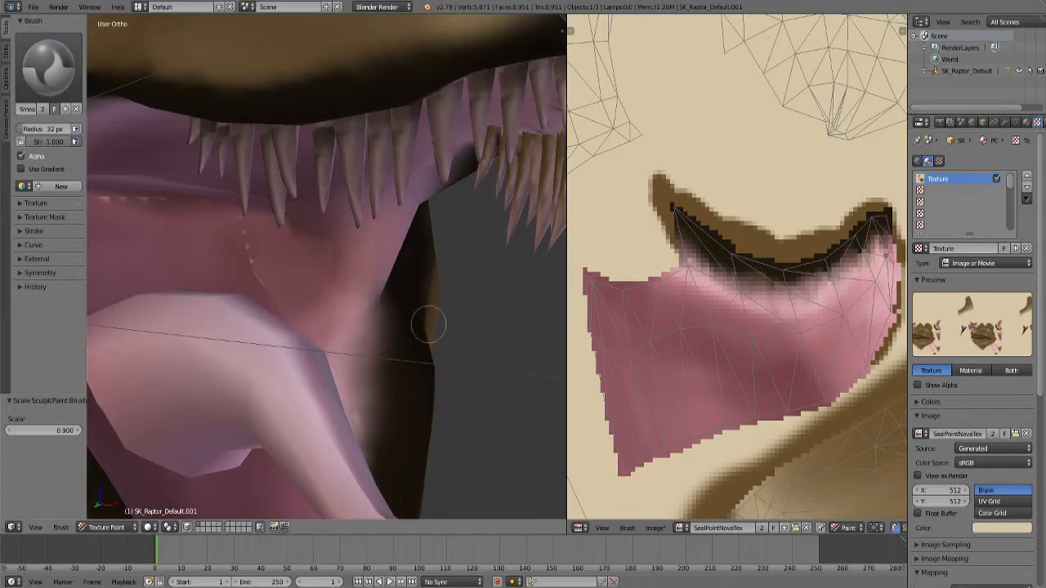
# Switch to the TexDraw brush and dab a dark brown swatch in the empty lower-left corner of the texture image.
pyautogui.scroll(-5, 429, 325)
pyautogui.moveTo(441, 362)
pyautogui.mouseDown(button='middle')
pyautogui.moveTo(434, 310)
pyautogui.moveTo(343, 196)
pyautogui.moveTo(350, 334)
pyautogui.mouseUp(button='middle')
pyautogui.scroll(4, 330, 186)
pyautogui.click(48, 69)
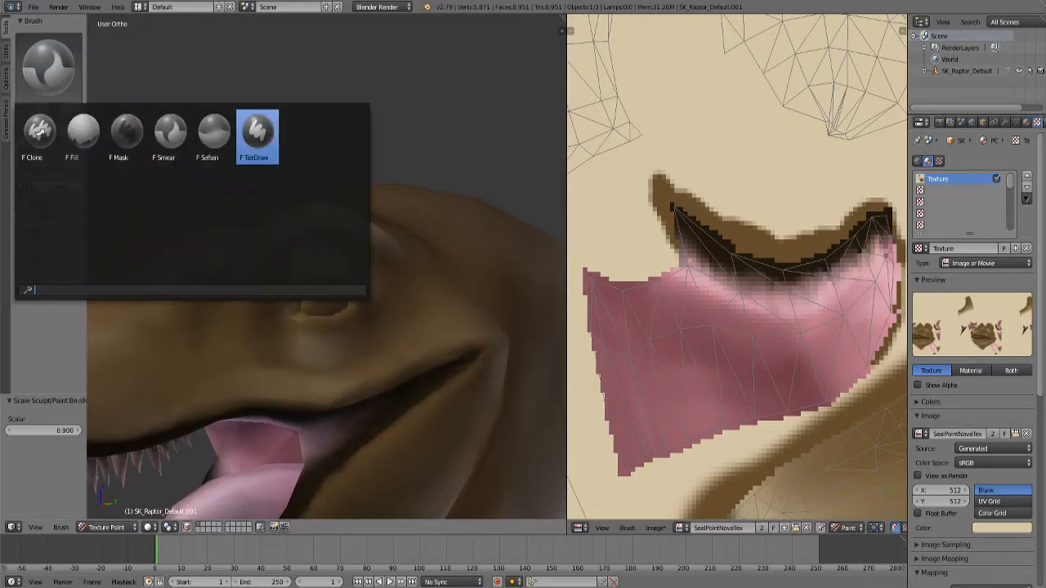
pyautogui.click(257, 137)
pyautogui.click(25, 183)
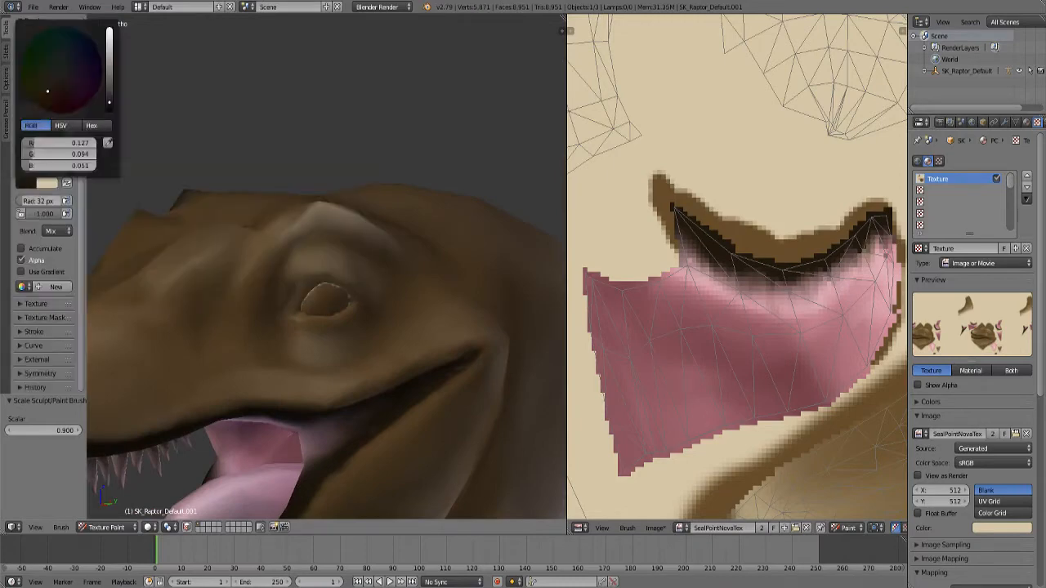
pyautogui.press('Home')
pyautogui.scroll(7, 847, 335)
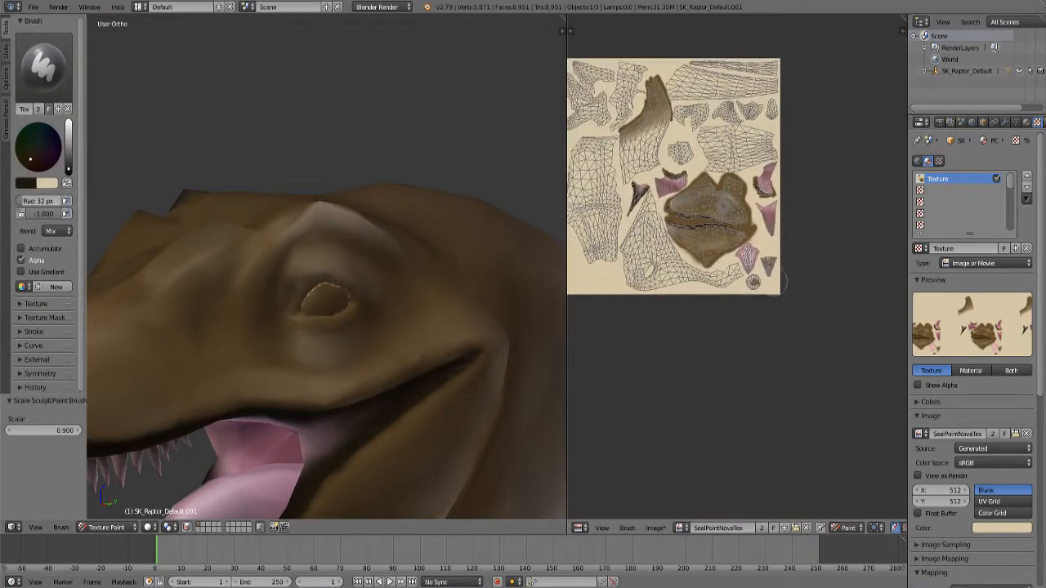
pyautogui.moveTo(572, 301); pyautogui.dragTo(665, 315, button='middle')
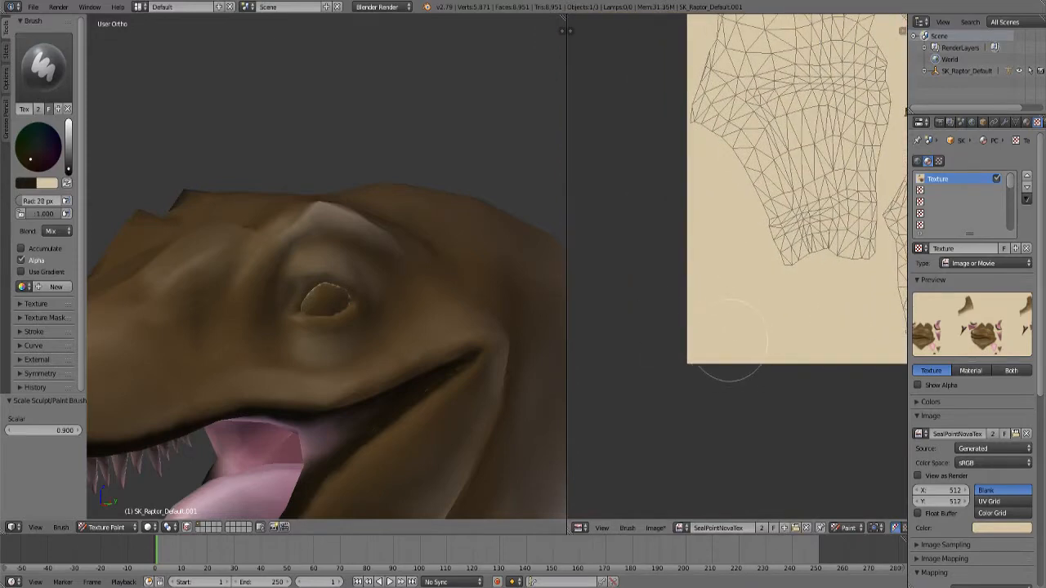
pyautogui.moveTo(694, 350); pyautogui.dragTo(696, 351)
pyautogui.moveTo(696, 342); pyautogui.dragTo(693, 280, button='middle')
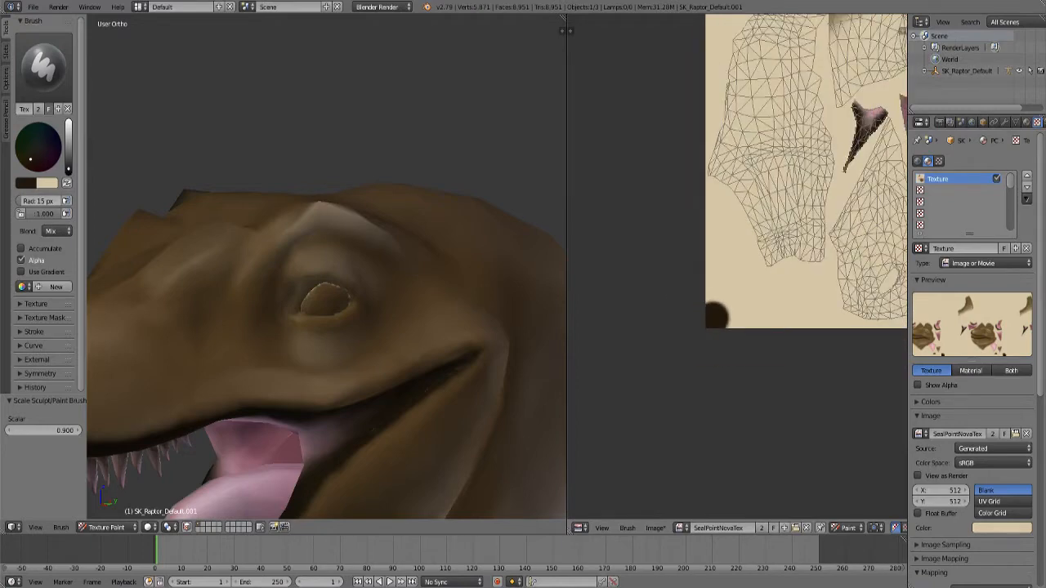
# Sample the medium brown from the head area of the texture and dab a swatch beside the dark brown one.
pyautogui.moveTo(735, 245); pyautogui.dragTo(592, 304, button='middle')
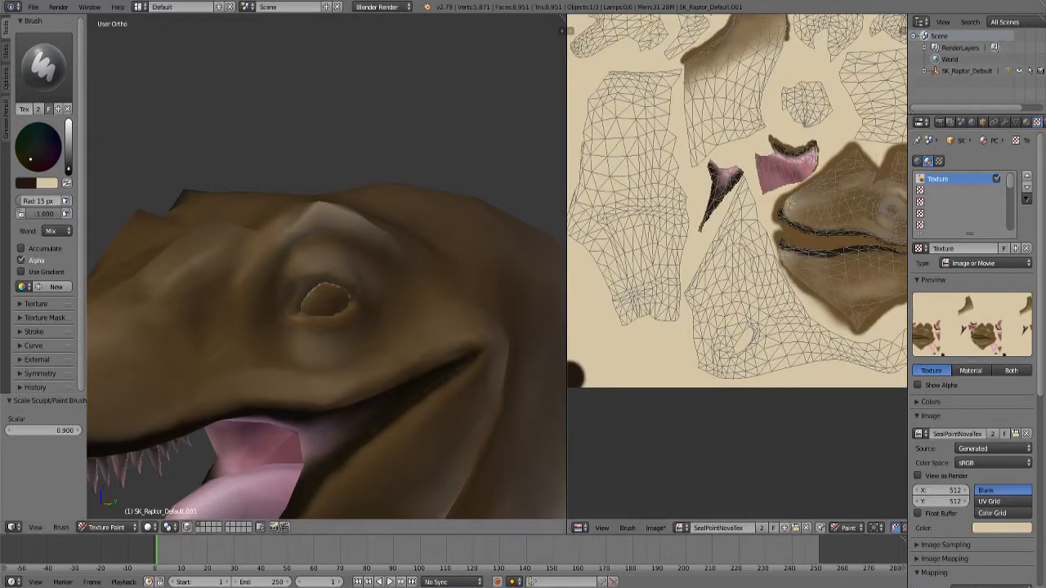
pyautogui.click(25, 183)
pyautogui.click(109, 144)
pyautogui.click(817, 242)
pyautogui.moveTo(596, 372); pyautogui.dragTo(670, 343, button='middle')
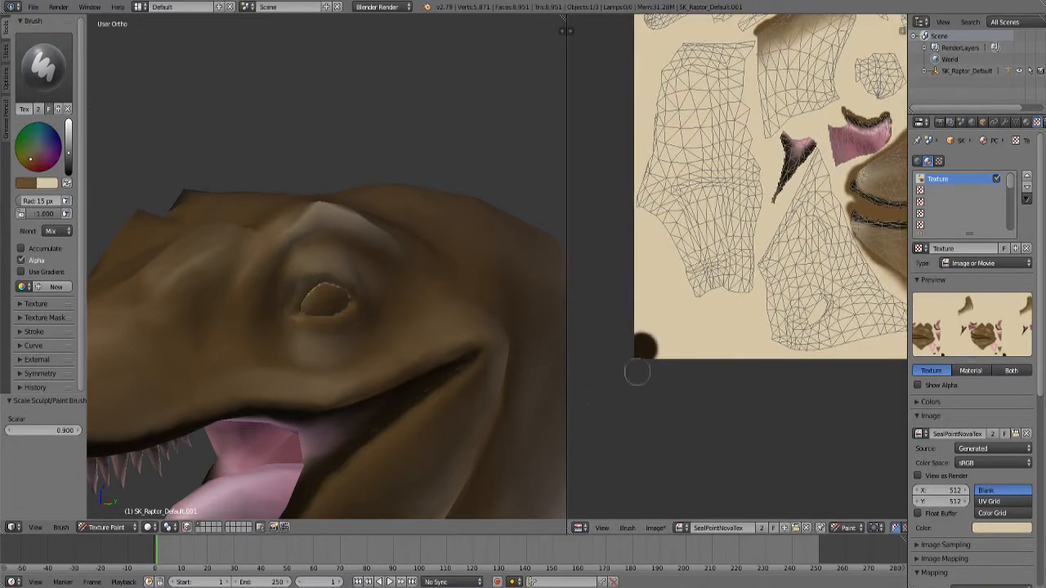
pyautogui.click(660, 352)
# Sample the pink from the mouth lining in the texture and dab a swatch beside the brown ones.
pyautogui.scroll(-2, 694, 286)
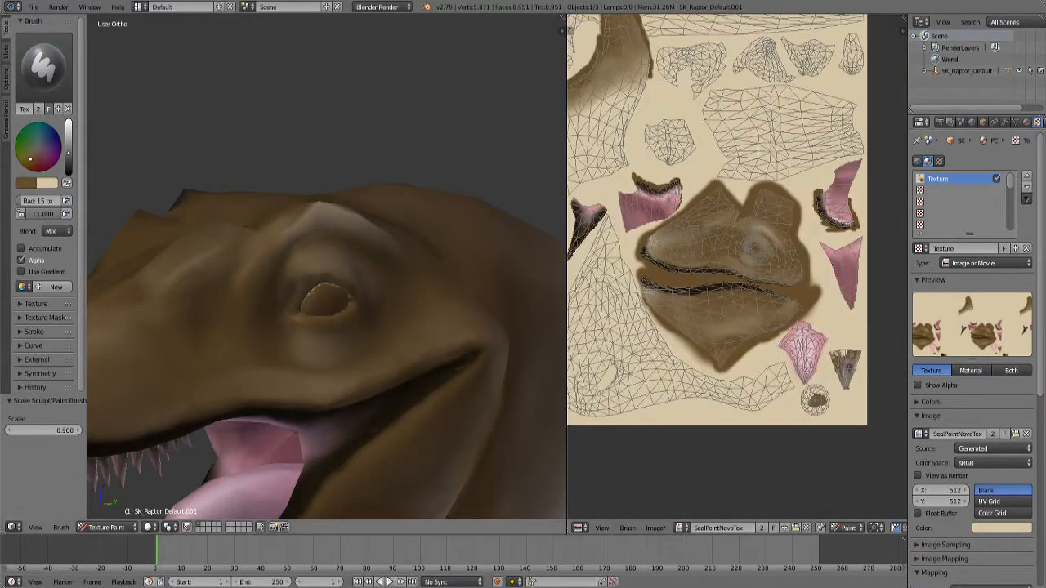
pyautogui.scroll(5, 758, 211)
pyautogui.scroll(-2, 759, 210)
pyautogui.moveTo(759, 210); pyautogui.dragTo(858, 409, button='middle')
pyautogui.scroll(3, 831, 266)
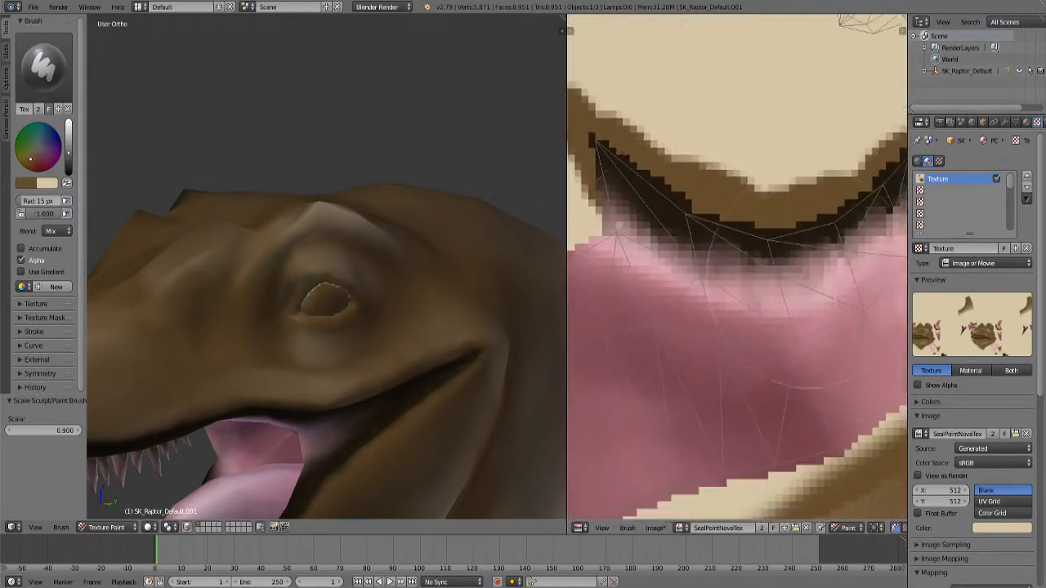
pyautogui.moveTo(830, 266); pyautogui.dragTo(719, 257, button='middle')
pyautogui.click(26, 183)
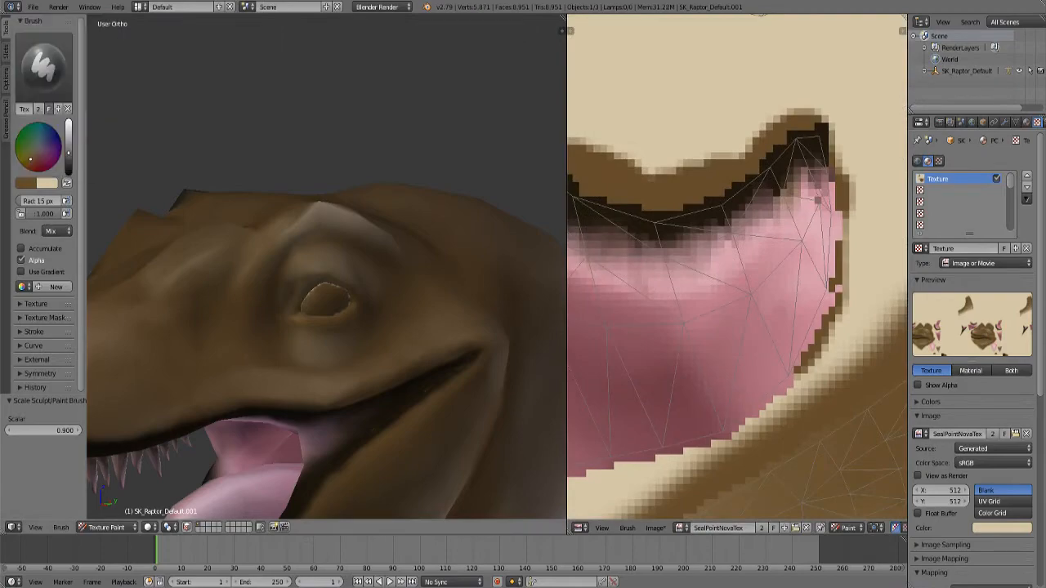
pyautogui.press('s')
pyautogui.scroll(-3, 736, 270)
pyautogui.scroll(3, 678, 294)
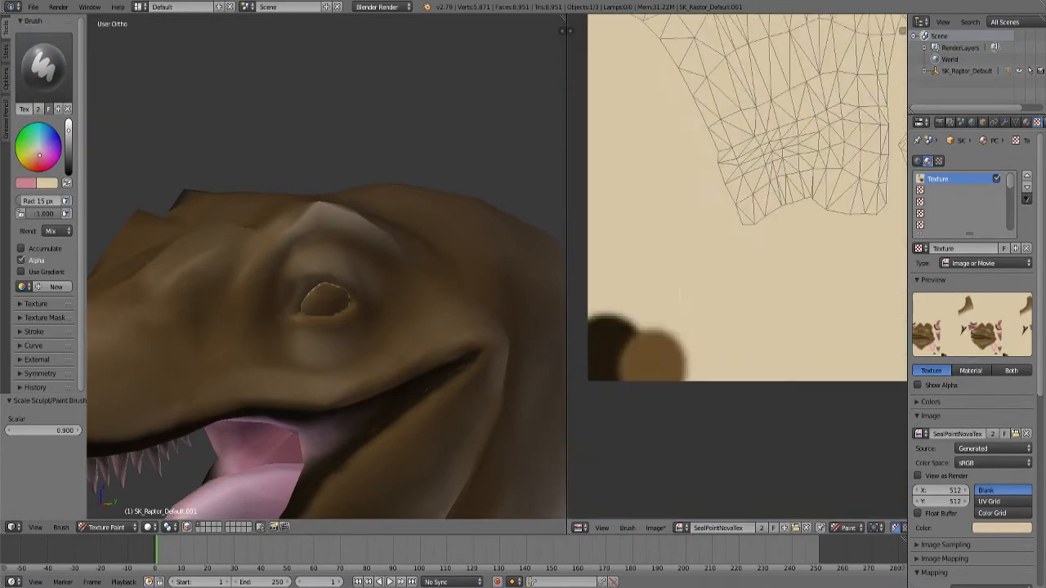
pyautogui.click(638, 317)
# Sample the dark pink from the V-shaped mouth piece, reduce the brush radius, and dab a swatch above the dark brown one.
pyautogui.scroll(-5, 654, 315)
pyautogui.moveTo(849, 245); pyautogui.dragTo(584, 301, button='middle')
pyautogui.scroll(3, 768, 233)
pyautogui.moveTo(773, 228); pyautogui.dragTo(742, 275, button='middle')
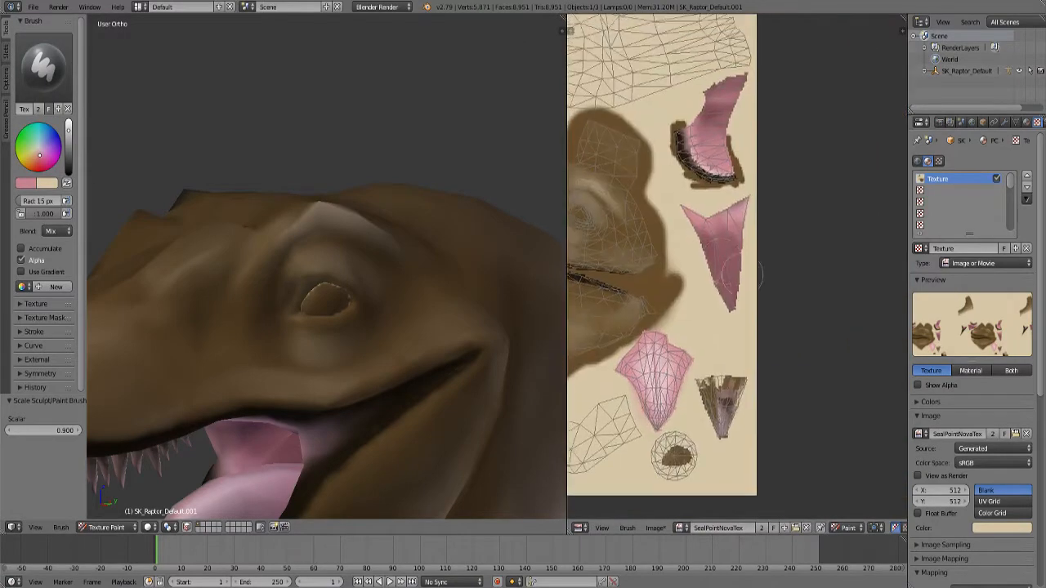
pyautogui.scroll(3, 739, 270)
pyautogui.click(26, 183)
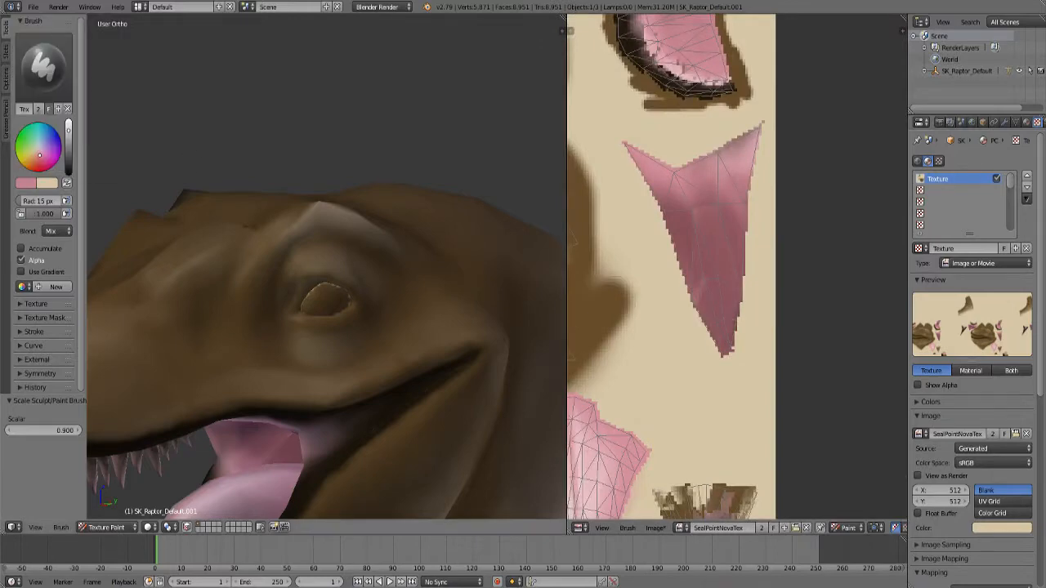
pyautogui.press('s')
pyautogui.scroll(-7, 737, 310)
pyautogui.moveTo(588, 327); pyautogui.dragTo(809, 229, button='middle')
pyautogui.scroll(6, 683, 232)
pyautogui.press('[')
pyautogui.press('[')
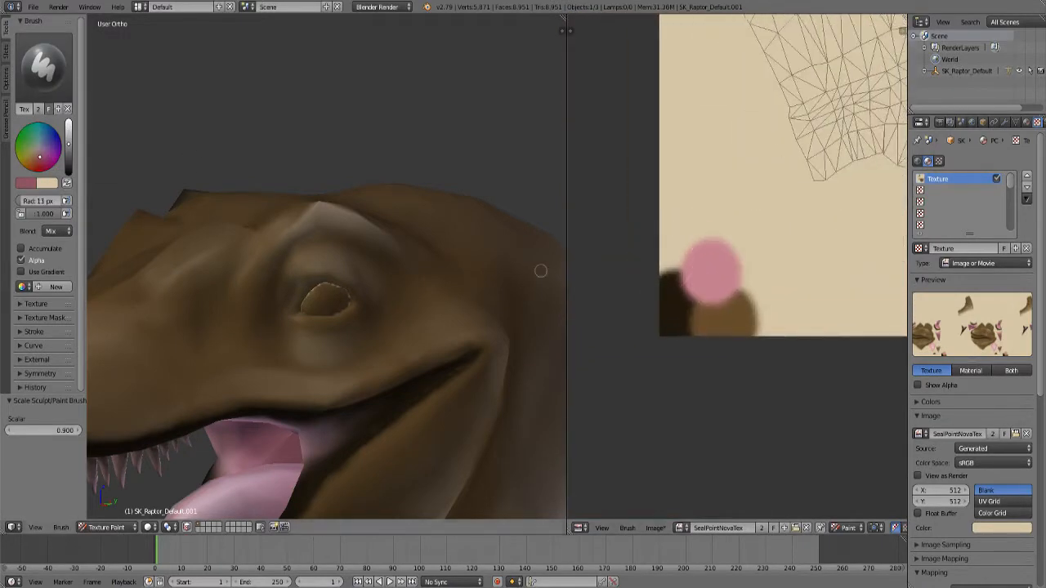
pyautogui.moveTo(670, 266); pyautogui.dragTo(666, 256)
# Reduce the brush radius to 8 px and sample the pale pink from the tongue area of the texture.
pyautogui.scroll(-4, 618, 268)
pyautogui.moveTo(884, 145); pyautogui.dragTo(765, 179, button='middle')
pyautogui.press('[')
pyautogui.press('[')
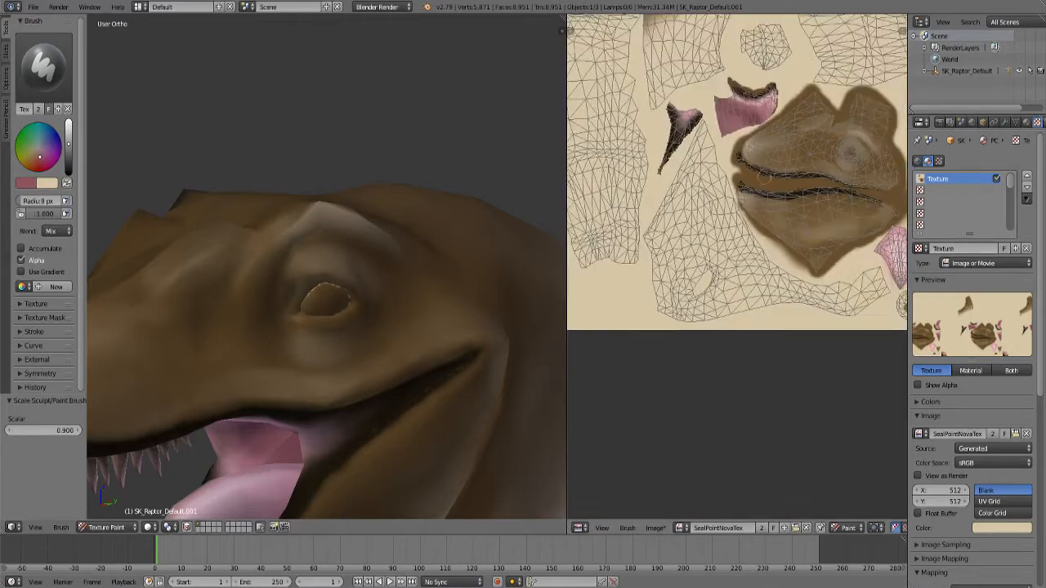
pyautogui.scroll(3, 670, 268)
pyautogui.moveTo(866, 210)
pyautogui.mouseDown(button='middle')
pyautogui.moveTo(670, 268)
pyautogui.moveTo(652, 438)
pyautogui.mouseUp(button='middle')
pyautogui.click(25, 183)
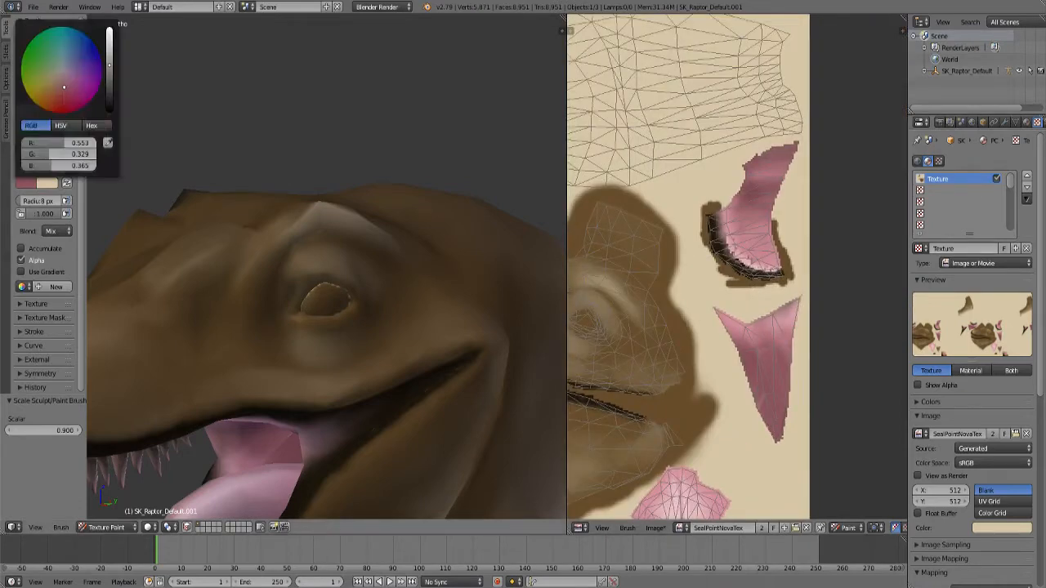
pyautogui.press('s')
pyautogui.moveTo(680, 490); pyautogui.dragTo(716, 448, button='middle')
pyautogui.scroll(6, 716, 448)
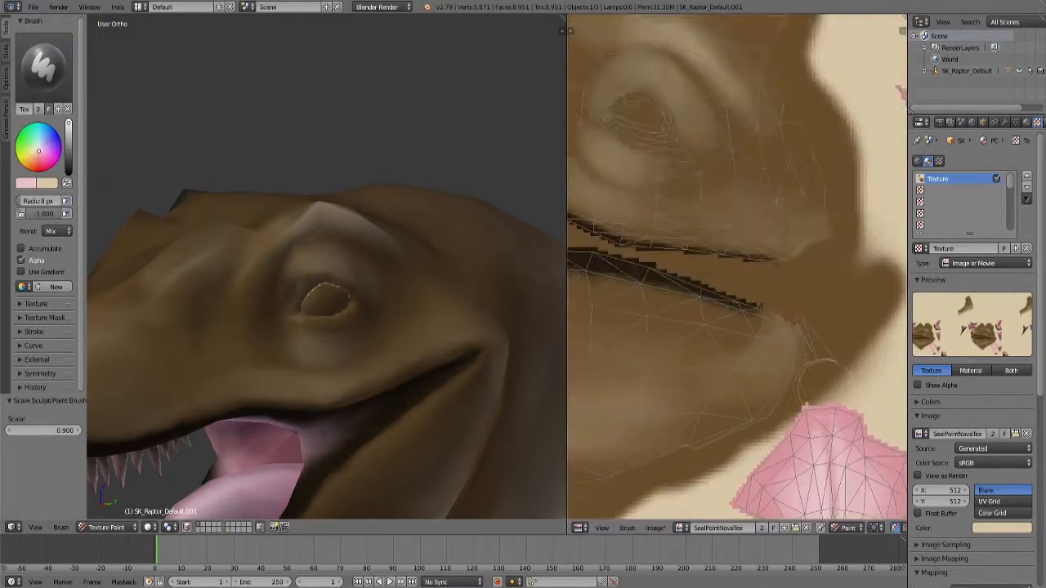
pyautogui.moveTo(804, 408); pyautogui.dragTo(678, 130, button='middle')
pyautogui.click(26, 183)
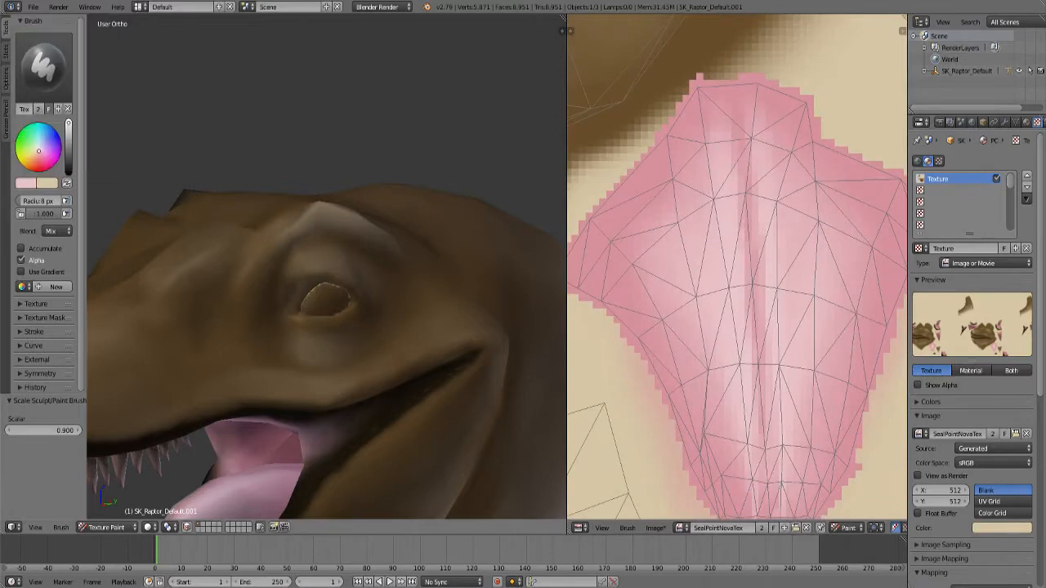
# Dab a pale pink swatch above and between the two darker pink swatches.
pyautogui.scroll(-6, 736, 266)
pyautogui.moveTo(621, 286); pyautogui.dragTo(882, 254, button='middle')
pyautogui.scroll(3, 758, 247)
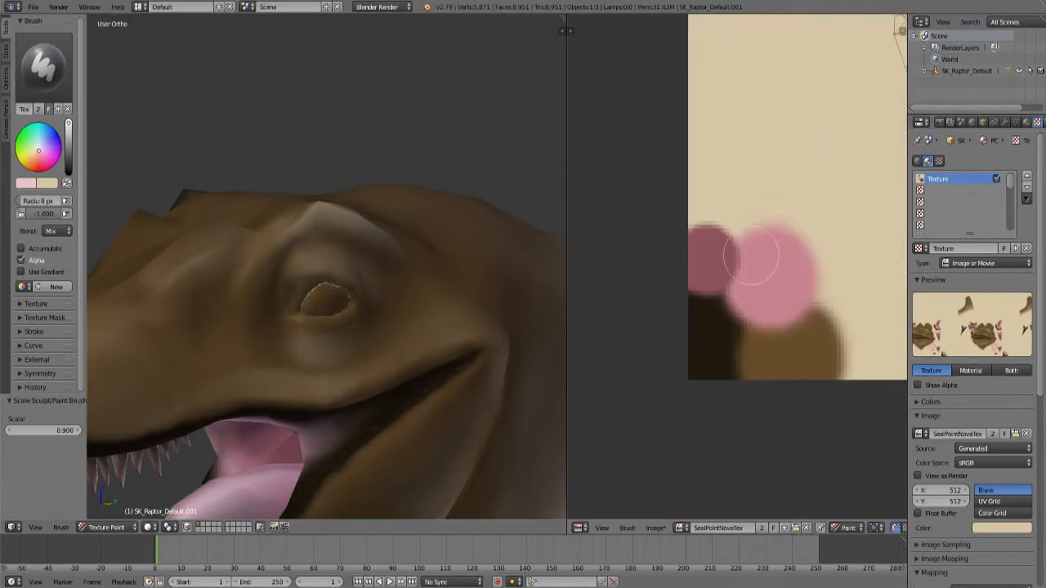
pyautogui.moveTo(744, 233); pyautogui.dragTo(740, 229)
# Choose a light blue brush color and paint over the whole circular eye island in the texture image.
pyautogui.click(25, 183)
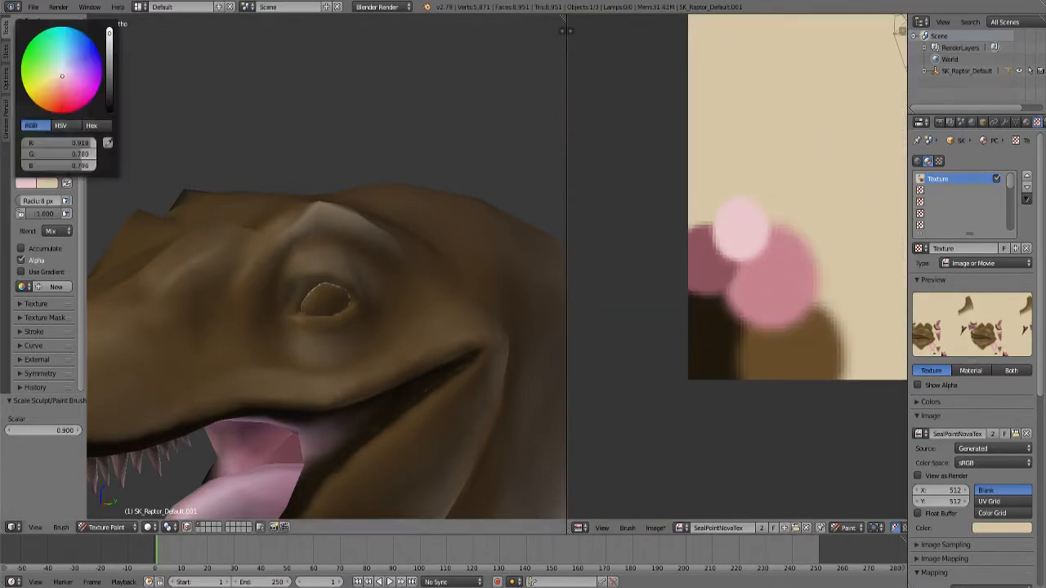
pyautogui.click(77, 35)
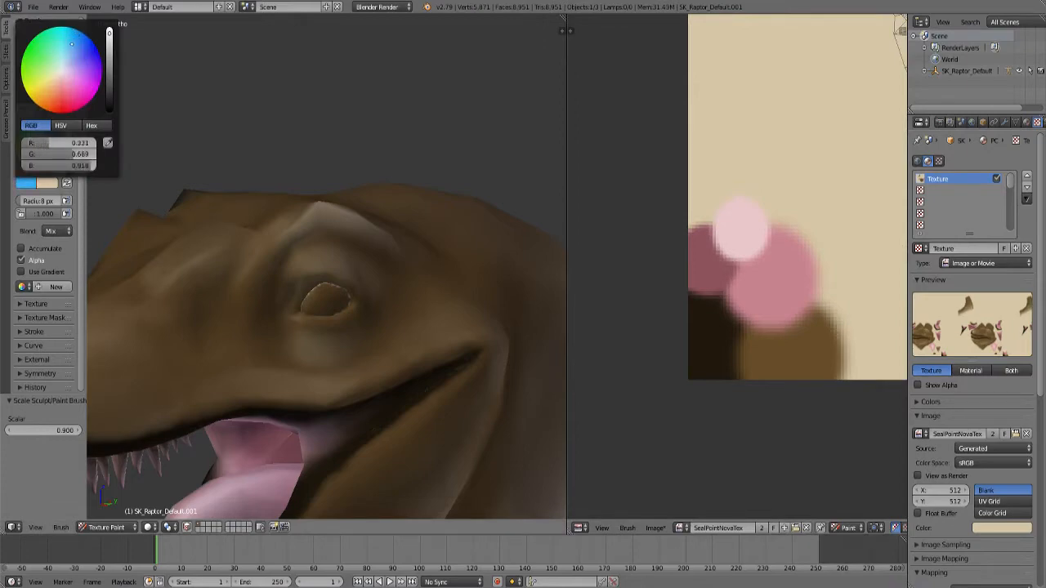
pyautogui.scroll(-4, 736, 267)
pyautogui.moveTo(736, 266); pyautogui.dragTo(188, 241, button='middle')
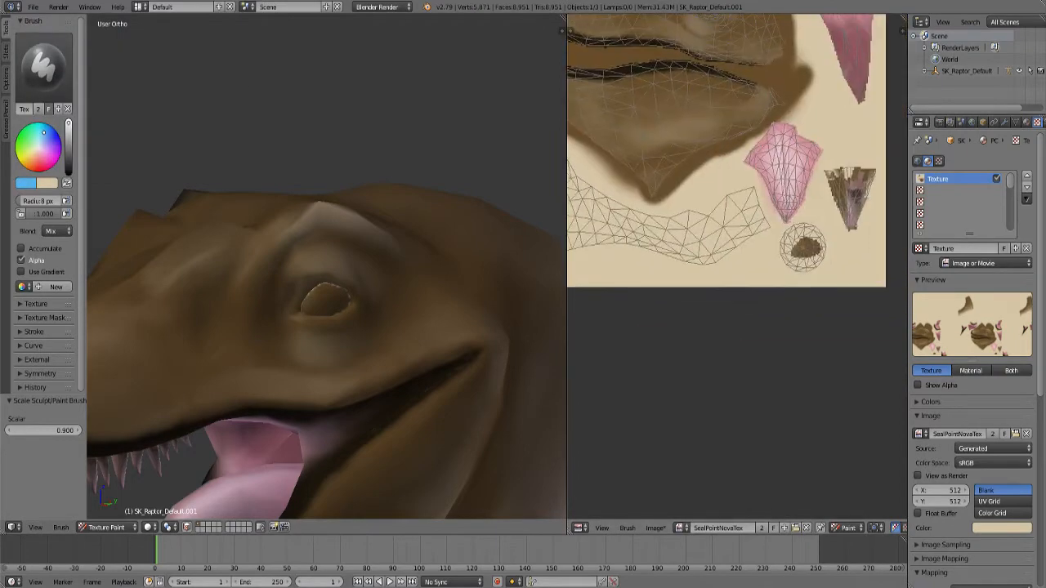
pyautogui.scroll(4, 849, 229)
pyautogui.moveTo(729, 269)
pyautogui.mouseDown()
pyautogui.moveTo(690, 290)
pyautogui.moveTo(691, 245)
pyautogui.moveTo(748, 347)
pyautogui.moveTo(789, 282)
pyautogui.mouseUp()
pyautogui.moveTo(707, 224)
pyautogui.mouseDown()
pyautogui.moveTo(665, 315)
pyautogui.moveTo(686, 343)
pyautogui.mouseUp()
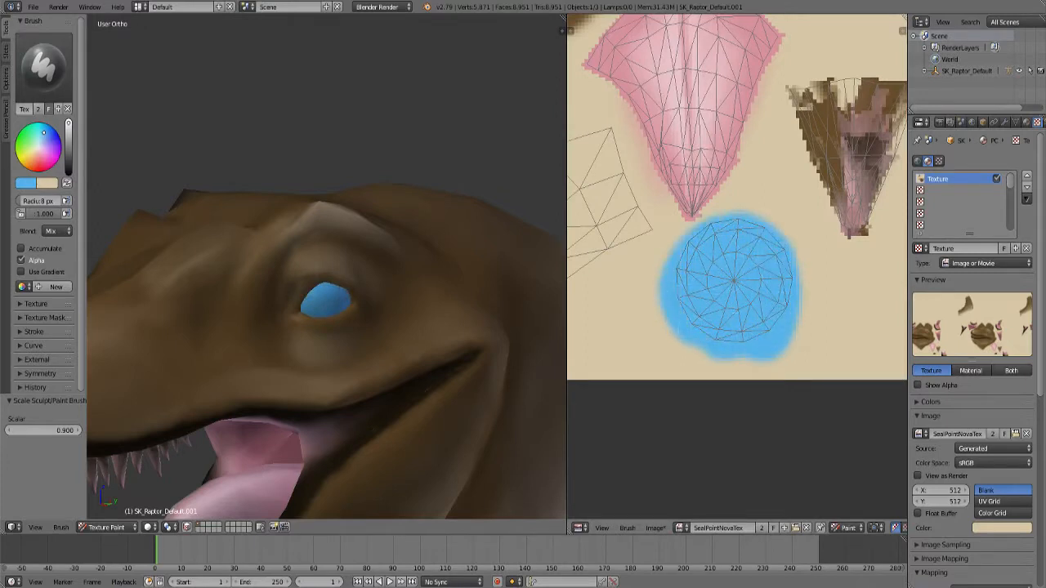
# Sample the beige background, brighten it to a pale cream, and paint over the whole wedge-shaped teeth island.
pyautogui.scroll(-1, 736, 266)
pyautogui.moveTo(736, 266); pyautogui.dragTo(645, 301, button='middle')
pyautogui.scroll(1, 645, 302)
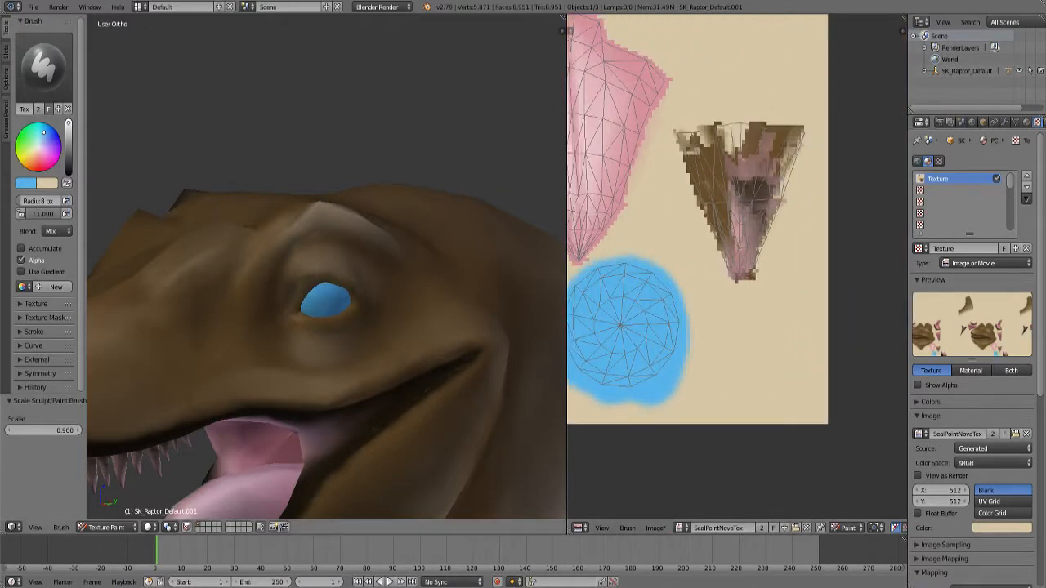
pyautogui.press('s')
pyautogui.click(25, 183)
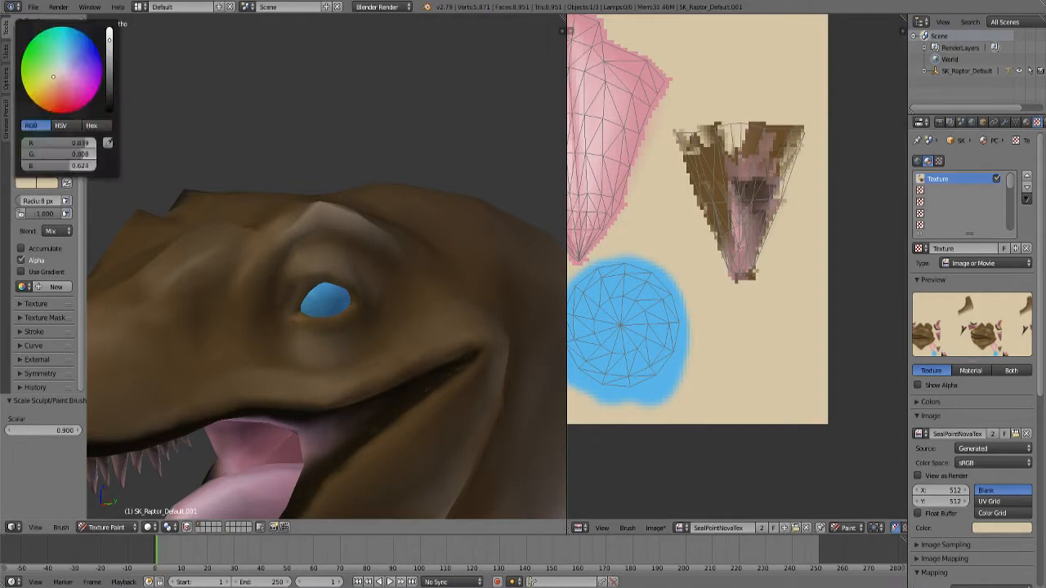
pyautogui.moveTo(109, 41); pyautogui.dragTo(110, 29)
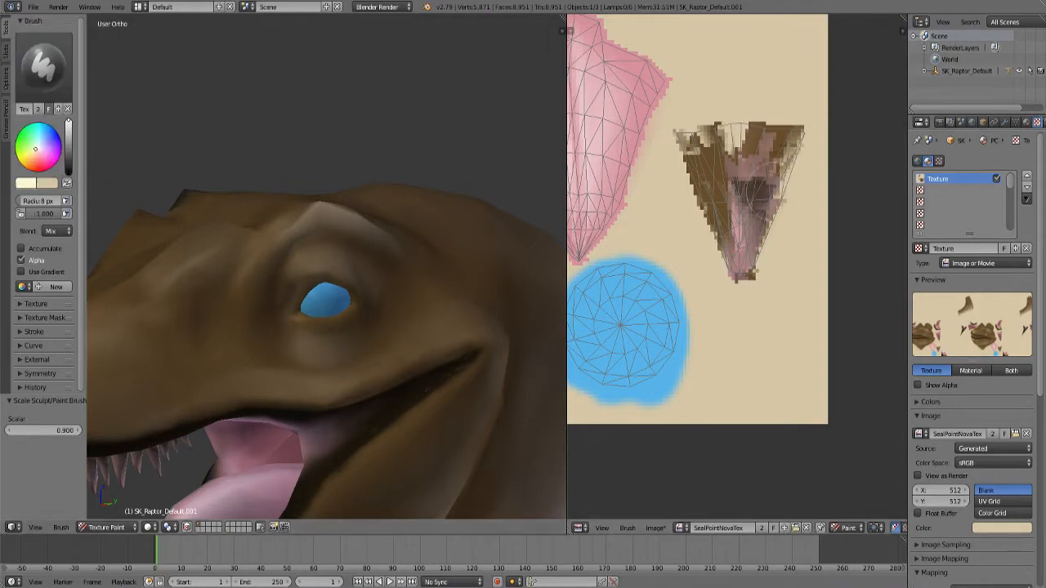
pyautogui.moveTo(721, 168)
pyautogui.mouseDown()
pyautogui.moveTo(701, 140)
pyautogui.moveTo(742, 271)
pyautogui.moveTo(791, 155)
pyautogui.moveTo(719, 116)
pyautogui.moveTo(683, 209)
pyautogui.moveTo(768, 265)
pyautogui.mouseUp()
# Put the raptor in Edit Mode, deselect all its faces, and set the viewport shading to Texture.
pyautogui.scroll(-5, 246, 175)
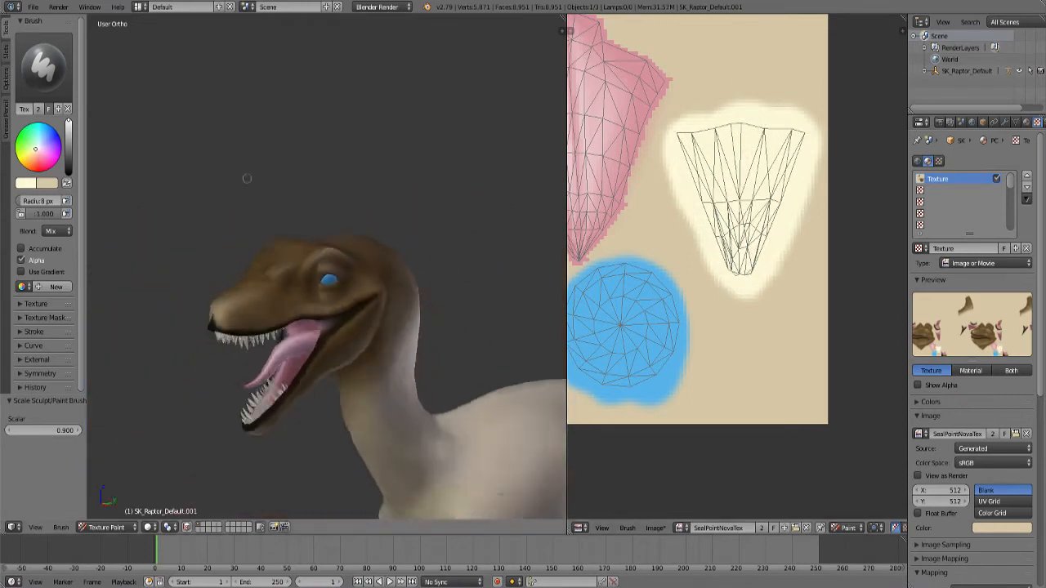
pyautogui.moveTo(245, 175); pyautogui.dragTo(267, 180, button='middle')
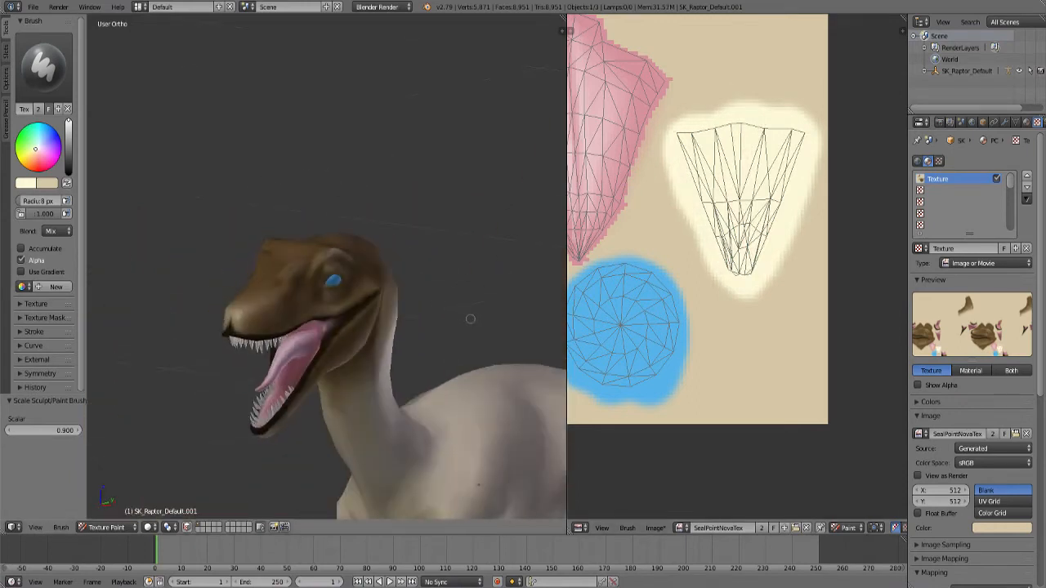
pyautogui.scroll(3, 470, 318)
pyautogui.keyDown('shift'); pyautogui.moveTo(466, 354); pyautogui.dragTo(478, 202, button='middle'); pyautogui.keyUp('shift')
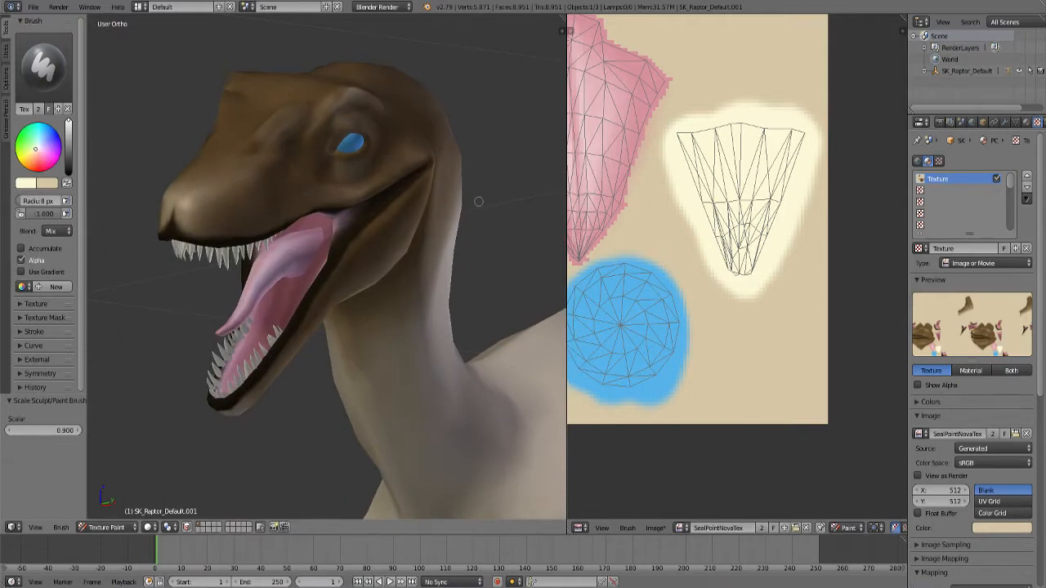
pyautogui.moveTo(479, 201); pyautogui.dragTo(461, 236, button='middle')
pyautogui.click(104, 527)
pyautogui.click(164, 497)
pyautogui.press('a')
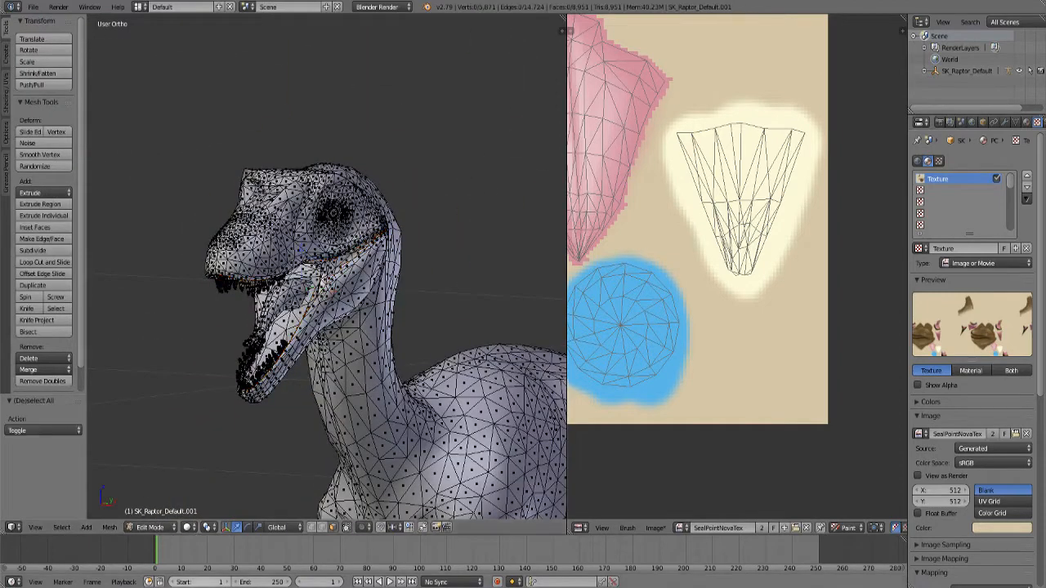
pyautogui.click(187, 527)
pyautogui.click(214, 474)
# Save the painted texture as SealPointNovaTex.png in the Seal-PointNova folder inside Created Content.
pyautogui.scroll(-5, 736, 266)
pyautogui.moveTo(737, 267); pyautogui.dragTo(764, 262, button='middle')
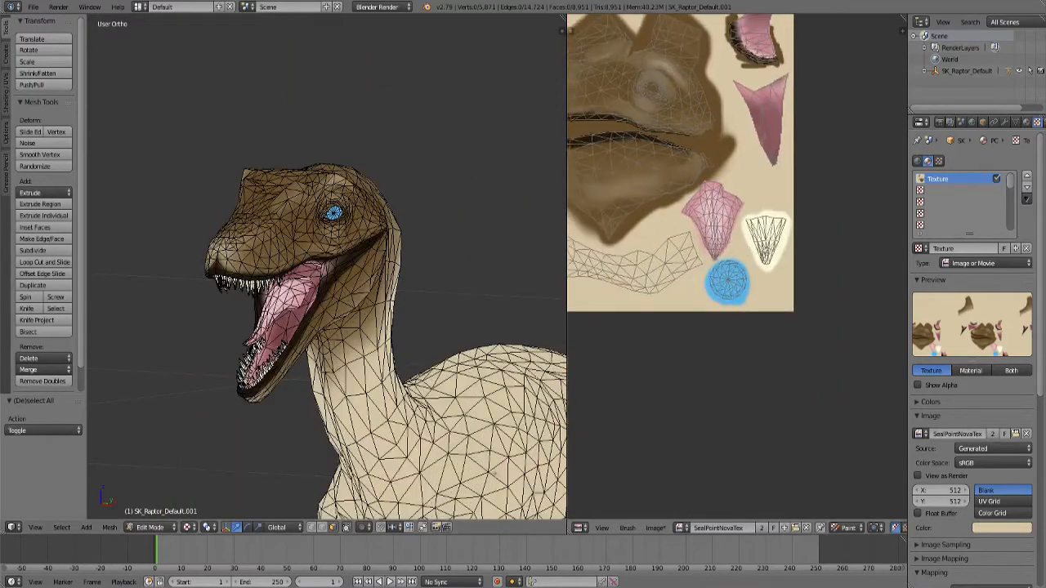
pyautogui.scroll(2, 736, 266)
pyautogui.click(655, 528)
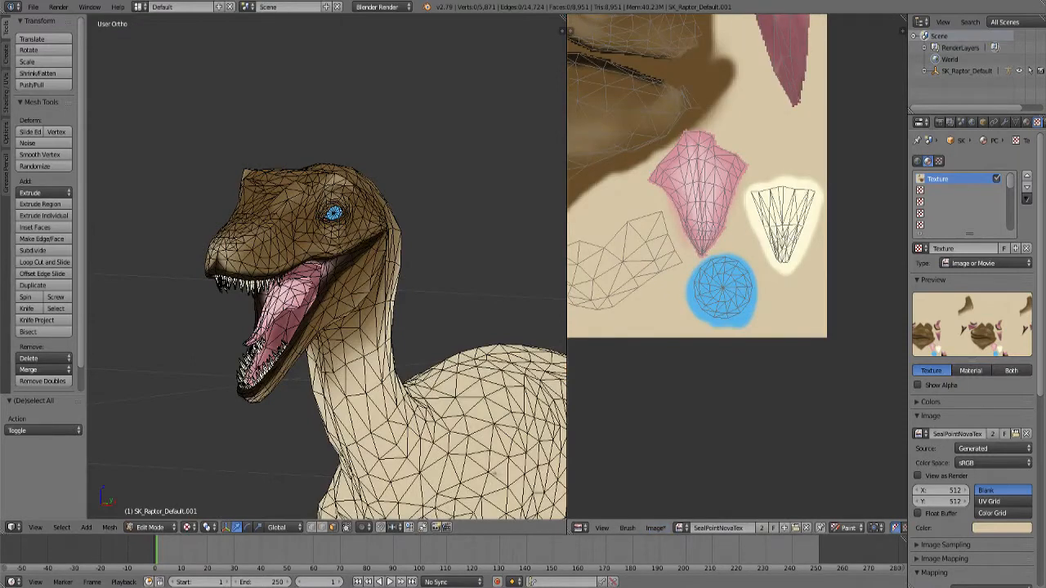
pyautogui.click(847, 527)
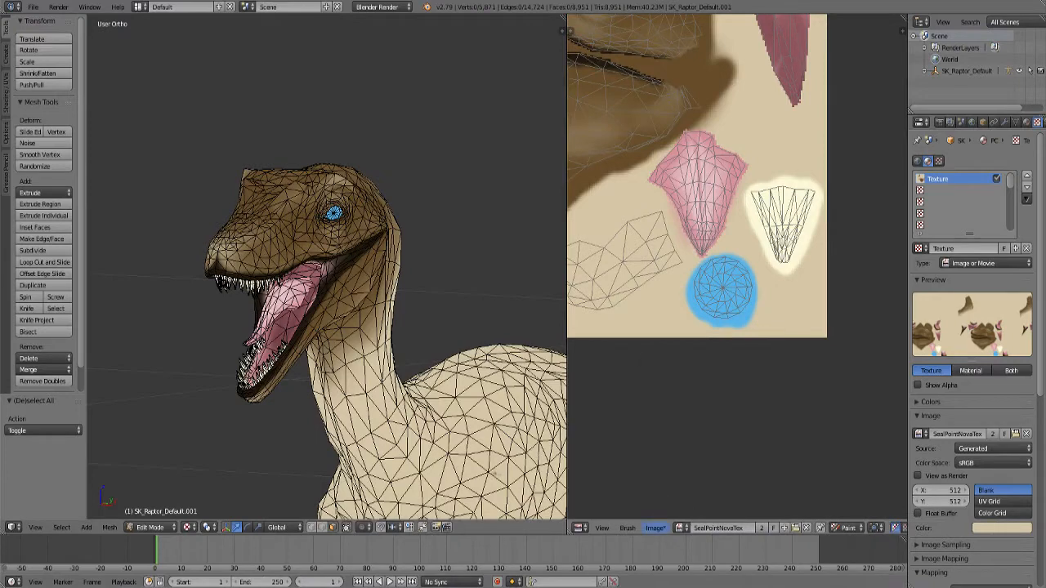
pyautogui.click(655, 528)
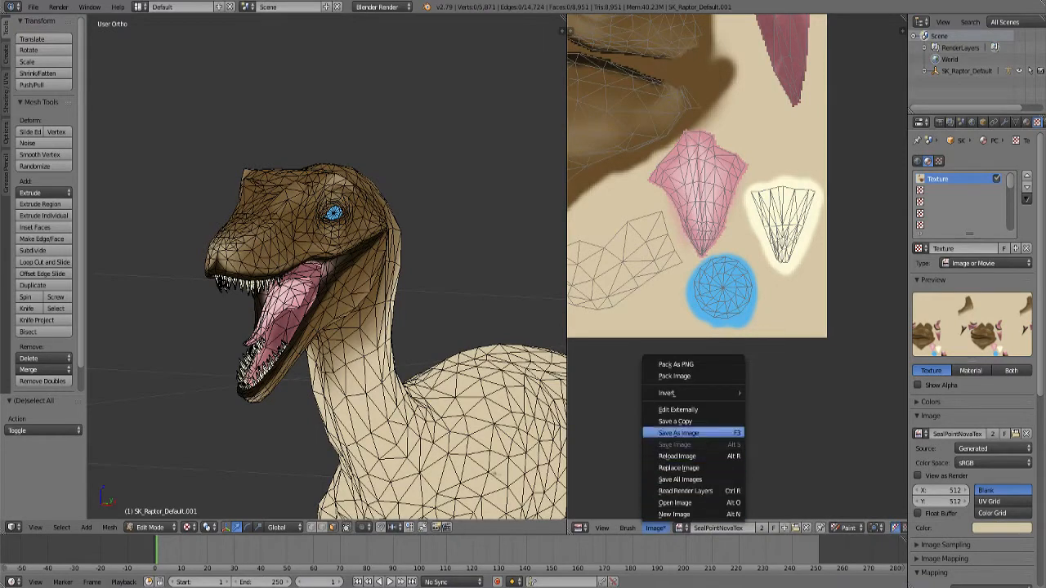
pyautogui.click(678, 433)
pyautogui.click(180, 146)
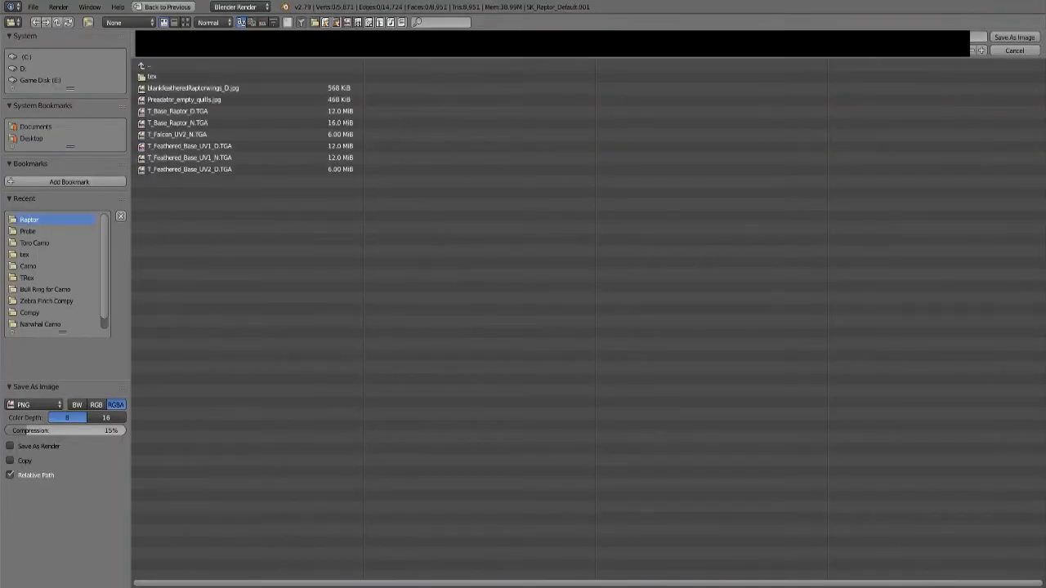
pyautogui.click(147, 64)
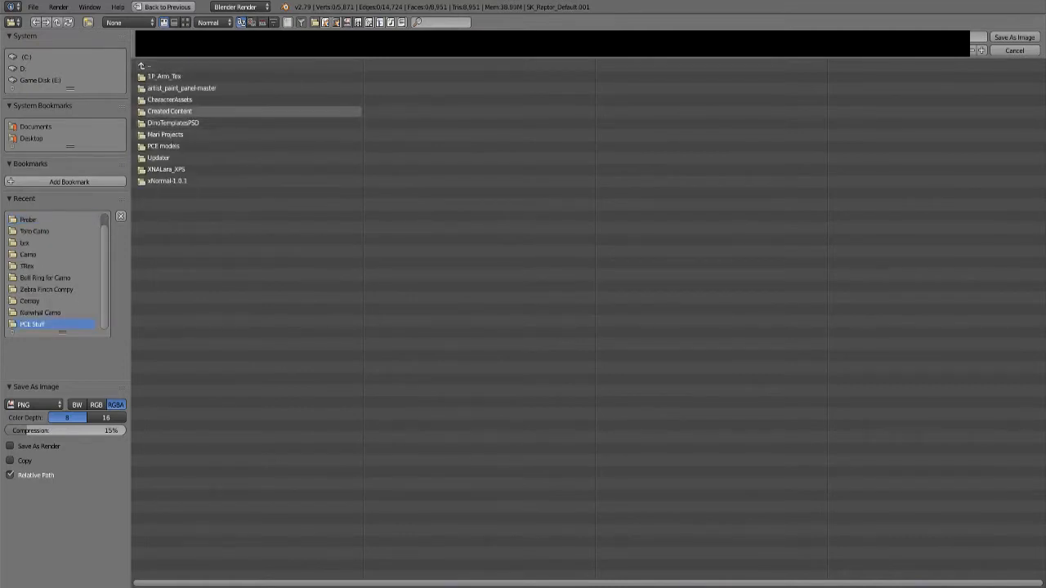
pyautogui.click(169, 110)
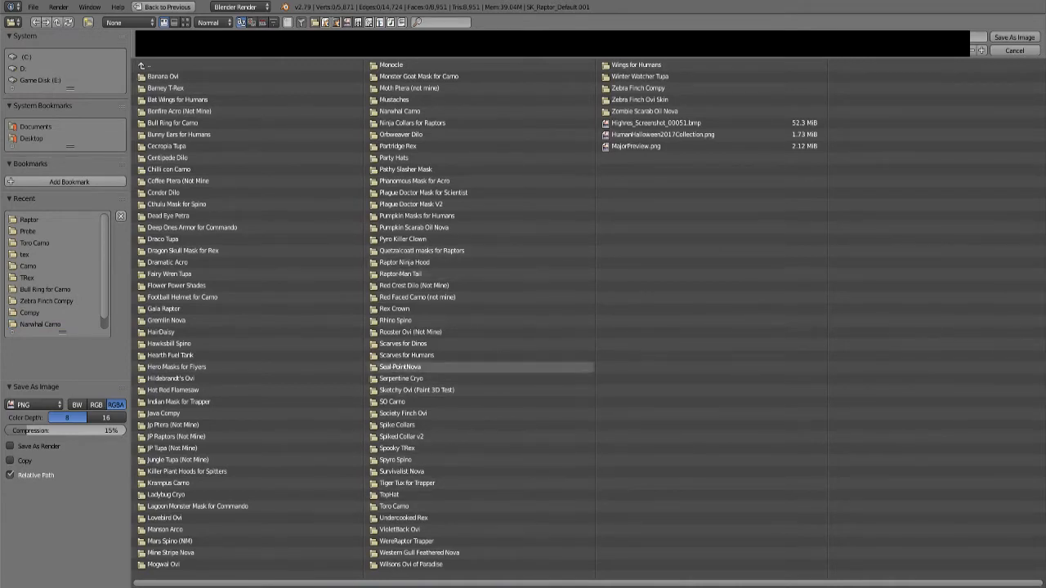
pyautogui.click(401, 367)
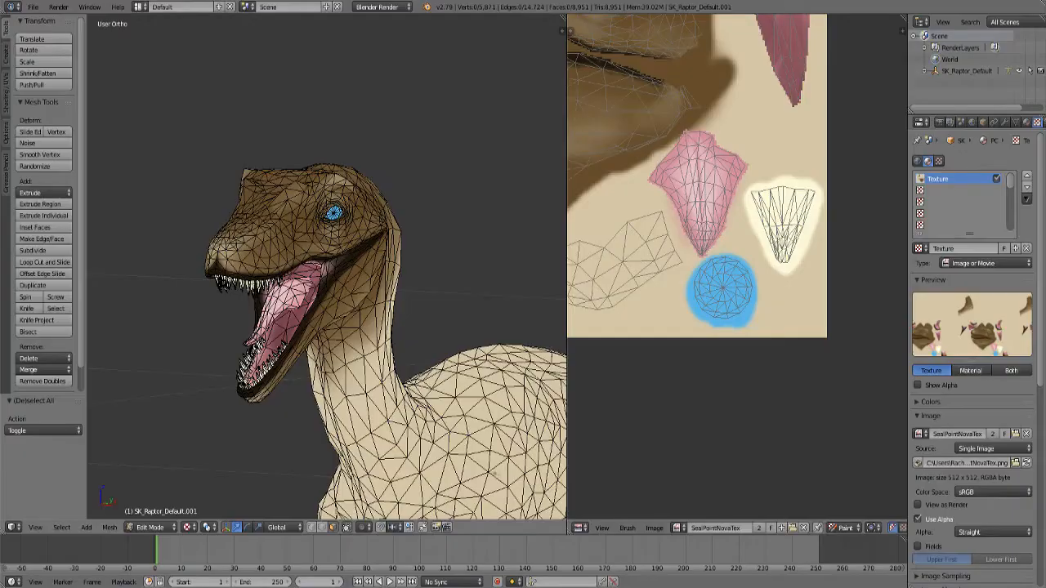
# Save the Blender file in the recently used Seal-PointNova folder.
pyautogui.hotkey('ctrl', 'shift', 's')
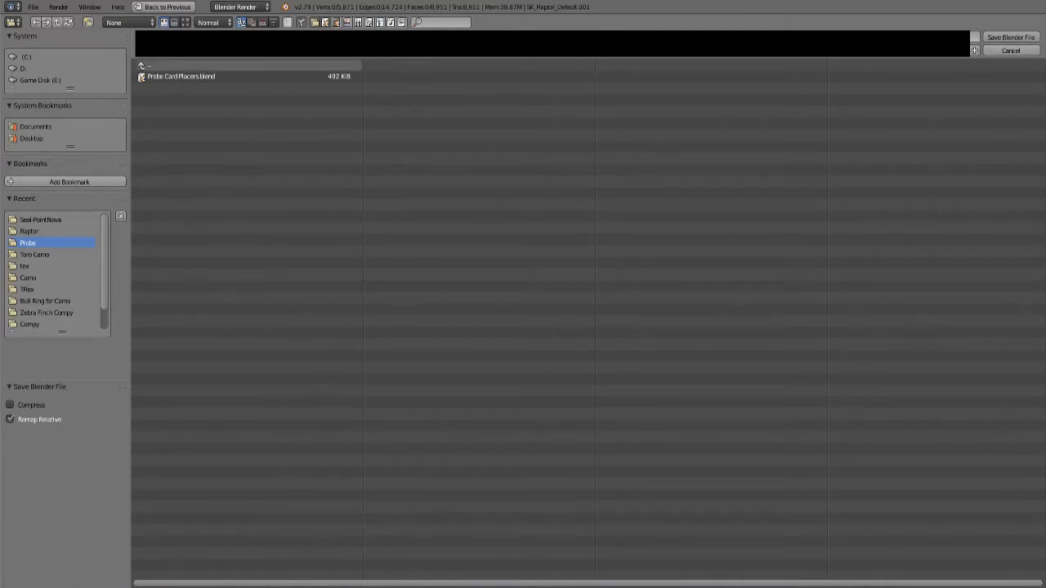
pyautogui.click(40, 219)
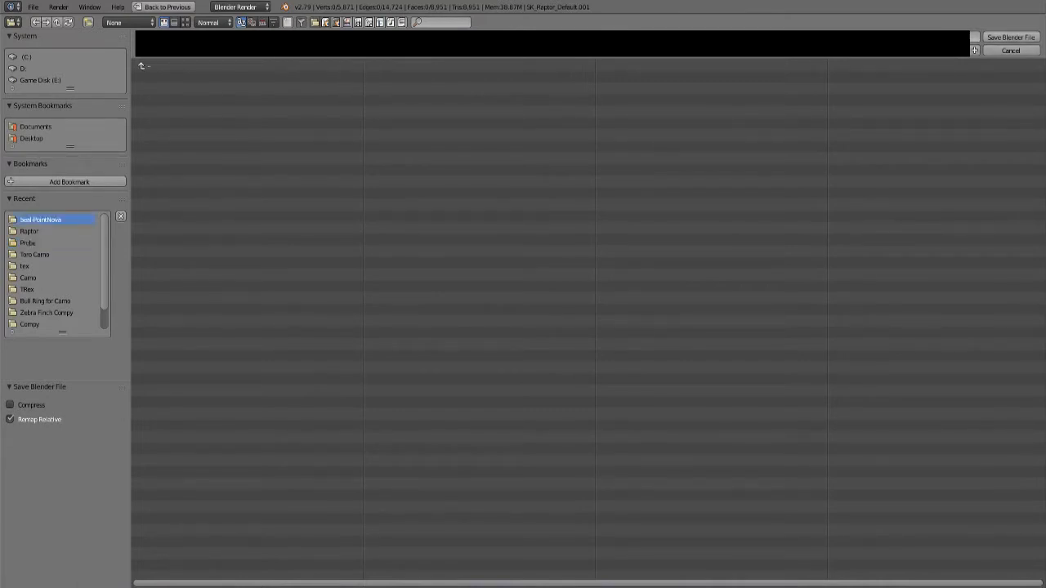
pyautogui.click(1010, 37)
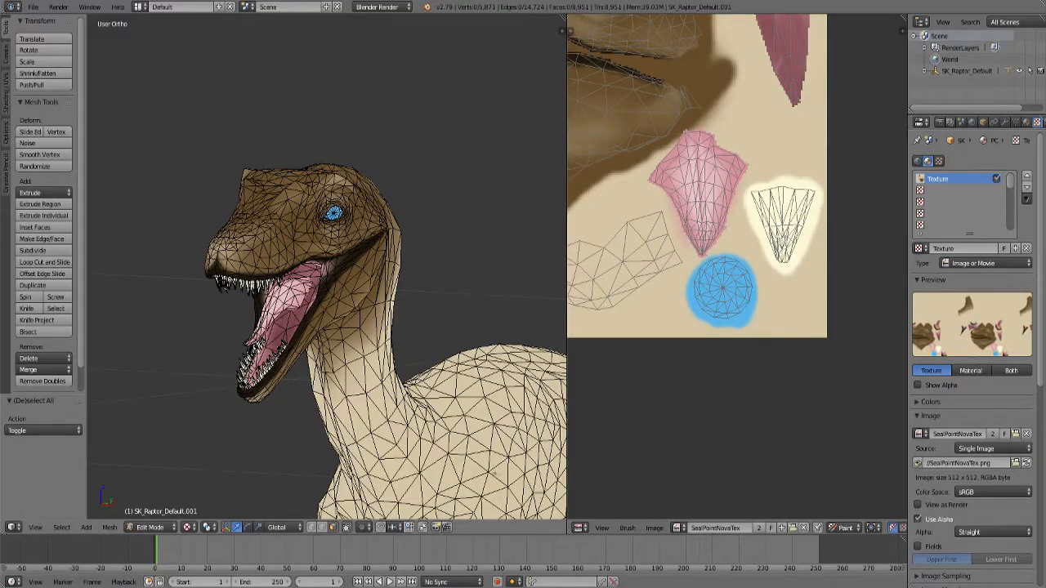
# Box-select the raptor's head and neck faces from the right side view.
pyautogui.press('KP_3')
pyautogui.scroll(-1, 327, 267)
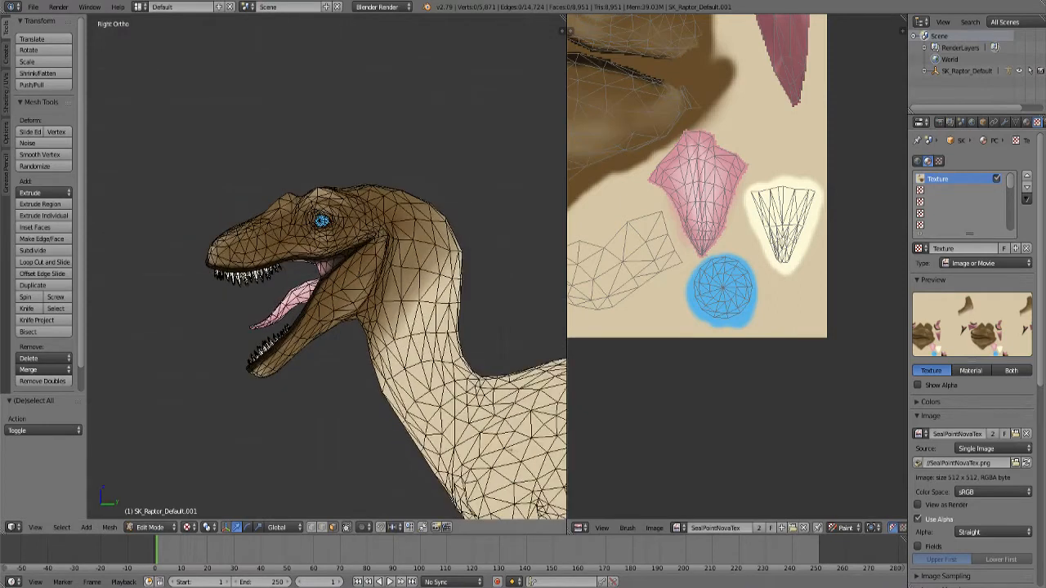
pyautogui.hotkey('ctrl', 'b')
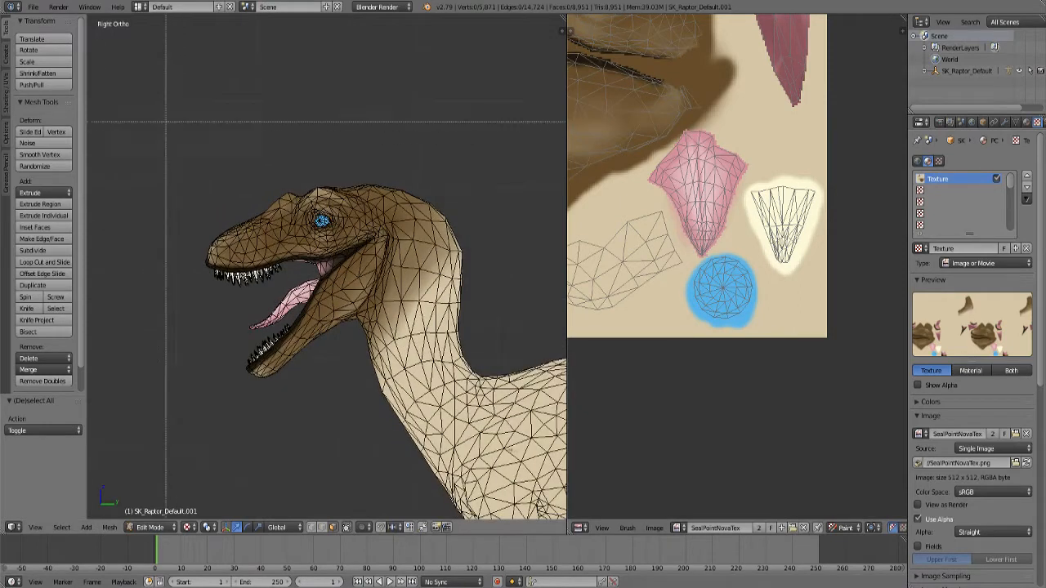
pyautogui.moveTo(148, 98); pyautogui.dragTo(470, 407)
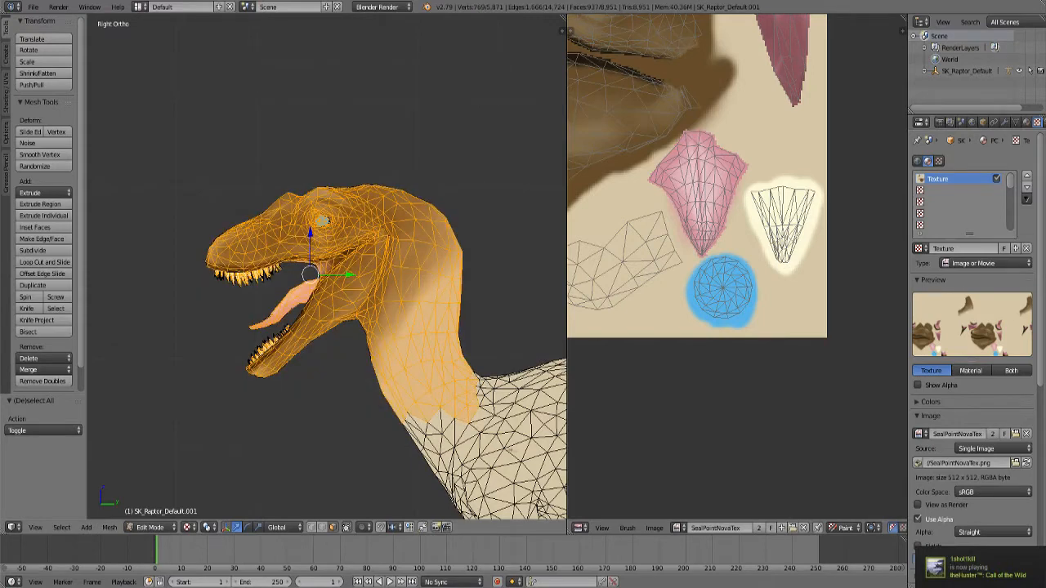
pyautogui.scroll(2, 510, 449)
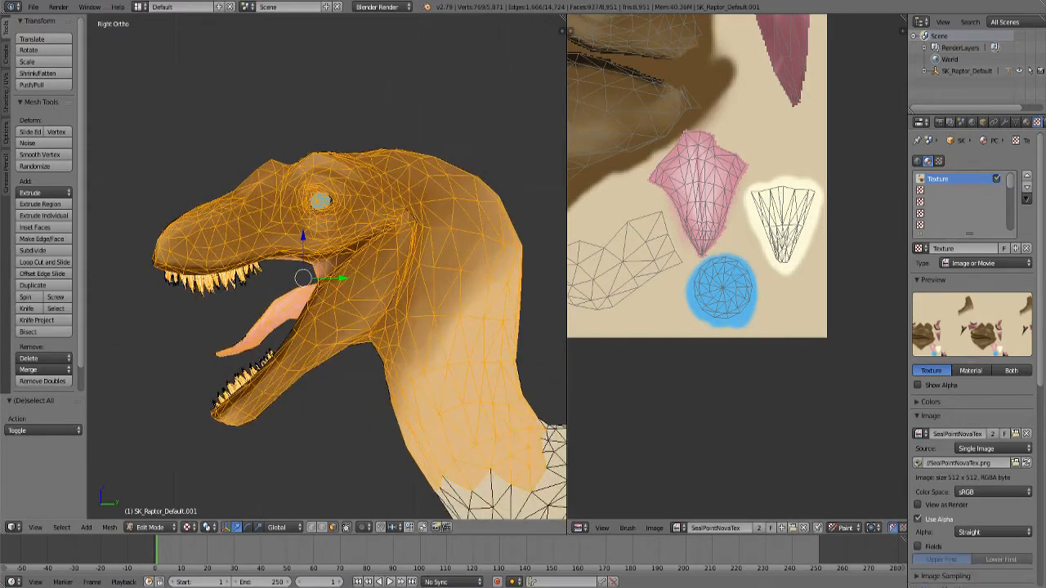
pyautogui.moveTo(510, 449); pyautogui.dragTo(598, 571, button='middle')
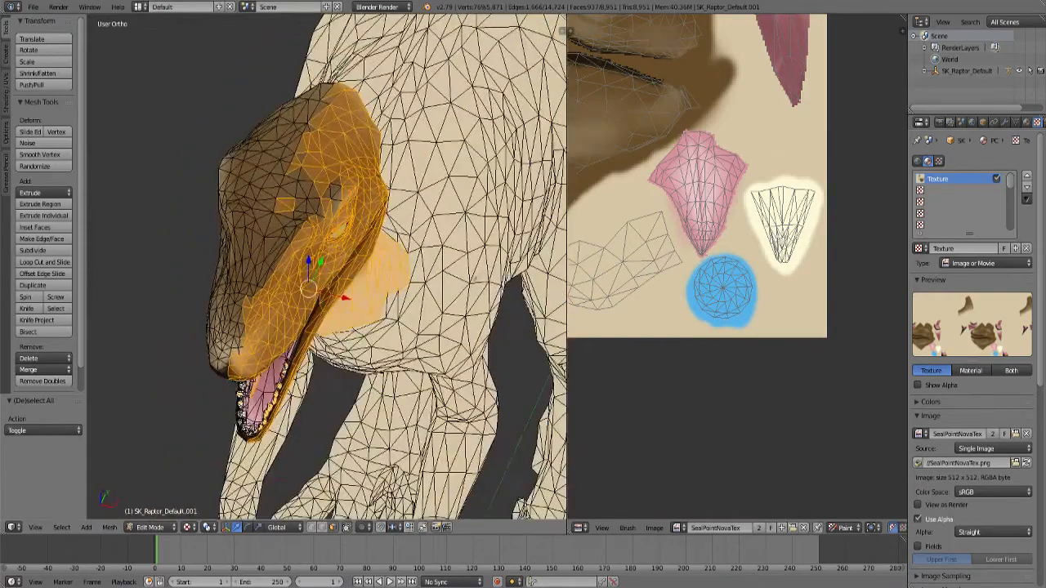
# Replace the selection with the raptor's whole head and neck through the mesh from the right side view, with visible-only selection restored.
pyautogui.press('KP_3')
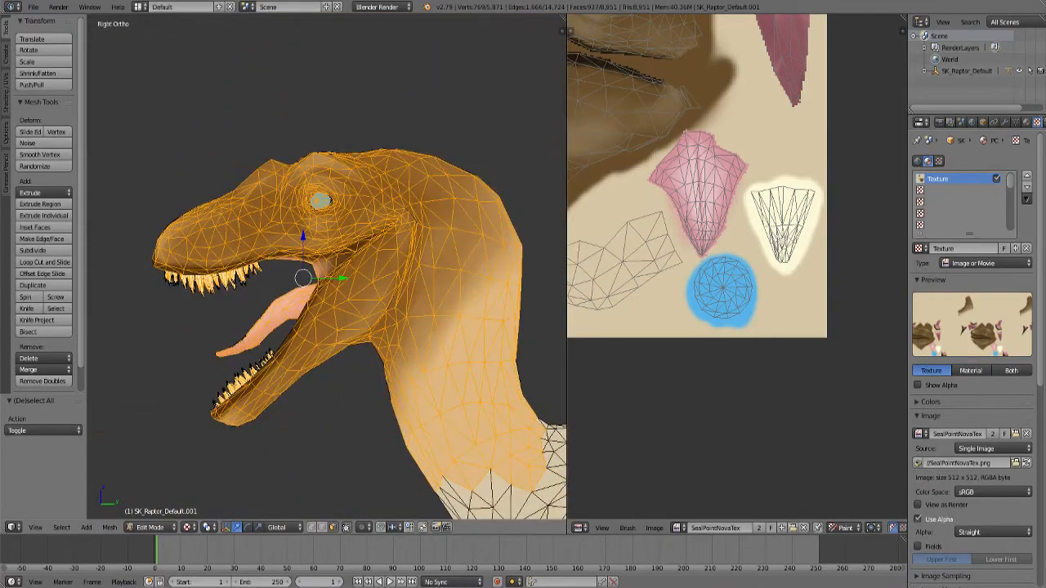
pyautogui.press('a')
pyautogui.scroll(-1, 327, 274)
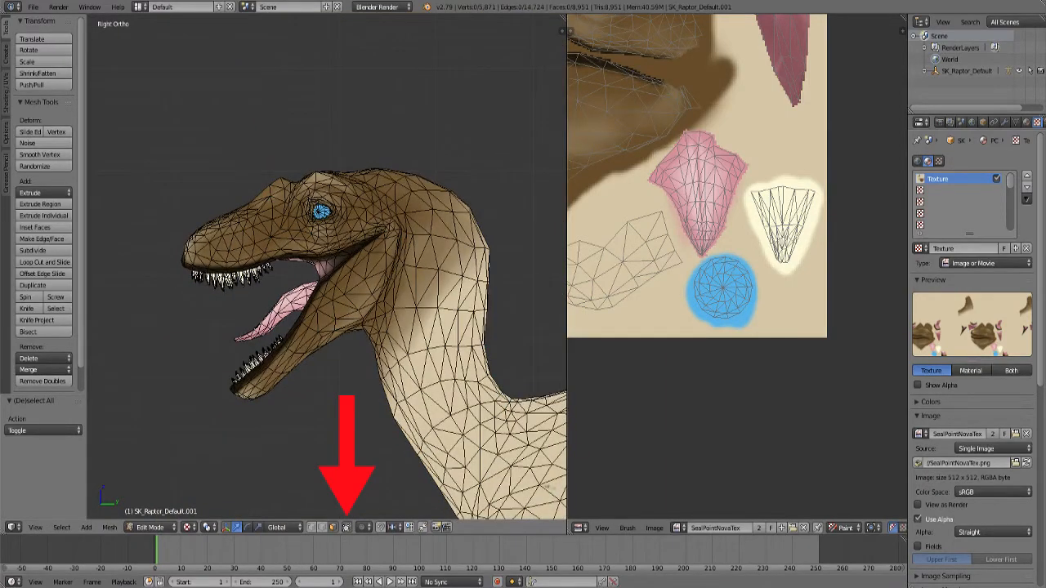
pyautogui.click(346, 527)
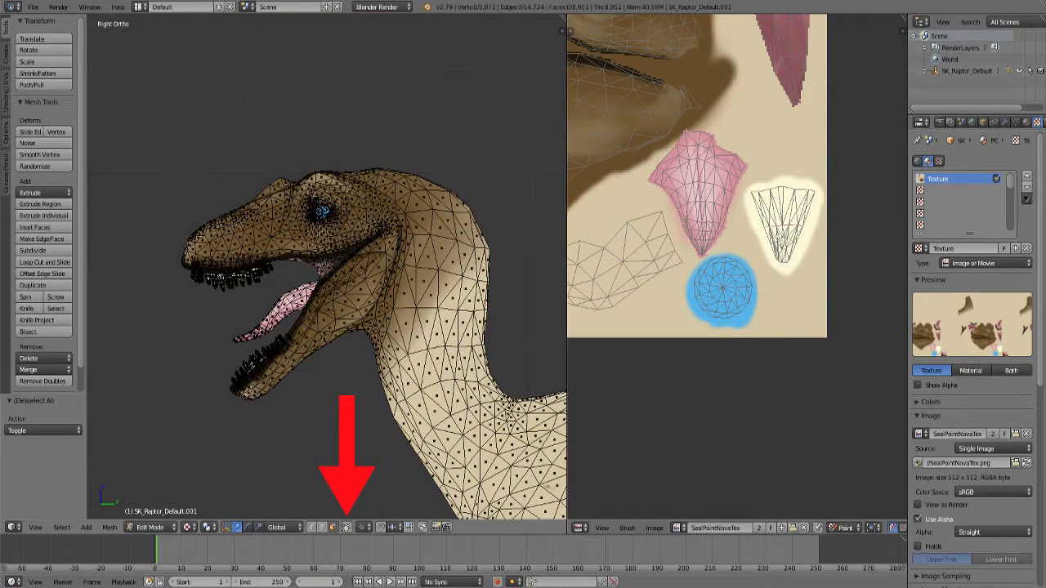
pyautogui.press('b')
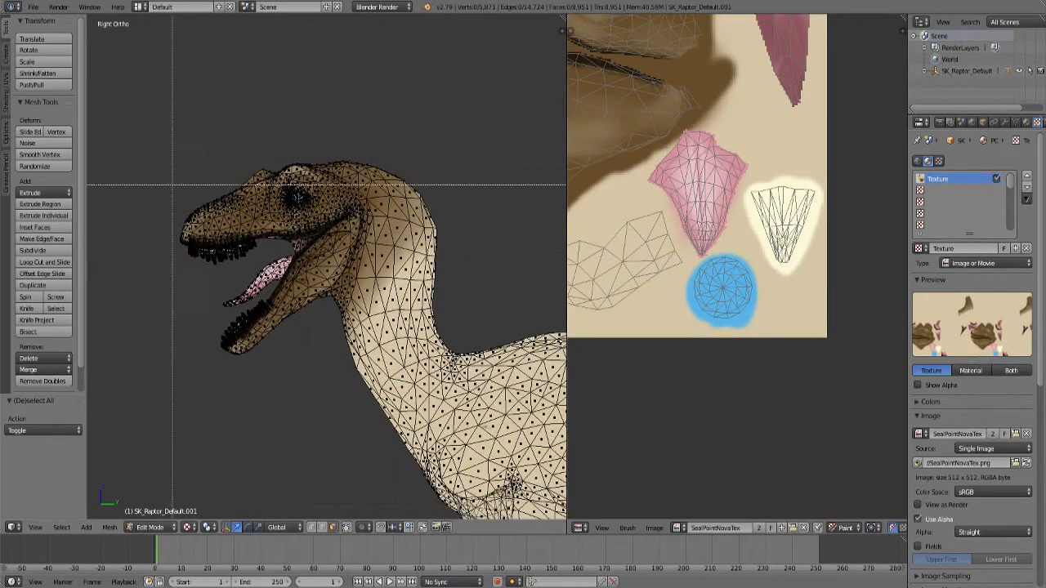
pyautogui.moveTo(137, 83); pyautogui.dragTo(455, 421)
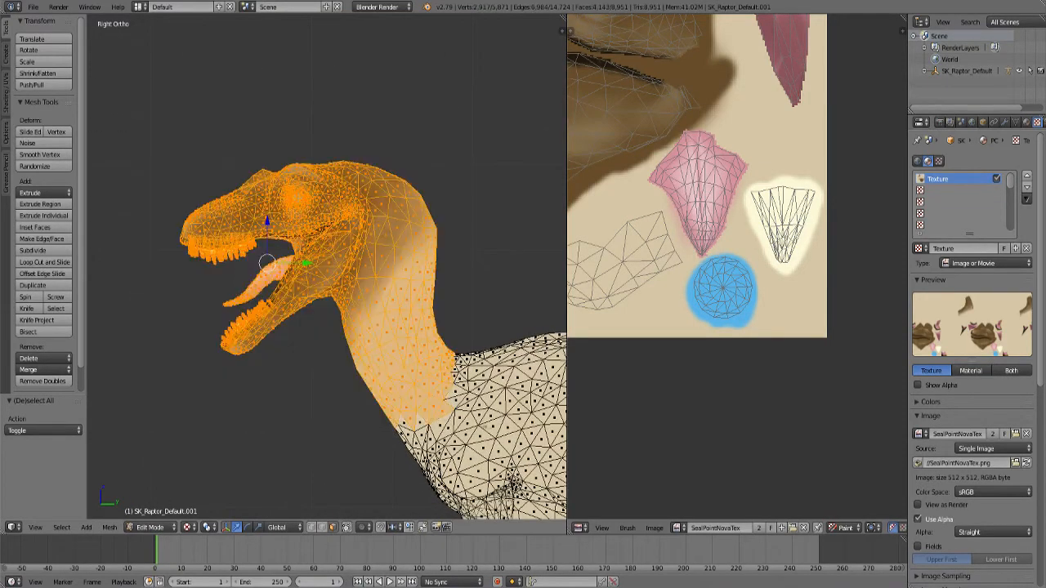
pyautogui.click(346, 527)
pyautogui.scroll(3, 327, 267)
pyautogui.moveTo(270, 266); pyautogui.dragTo(367, 262, button='middle')
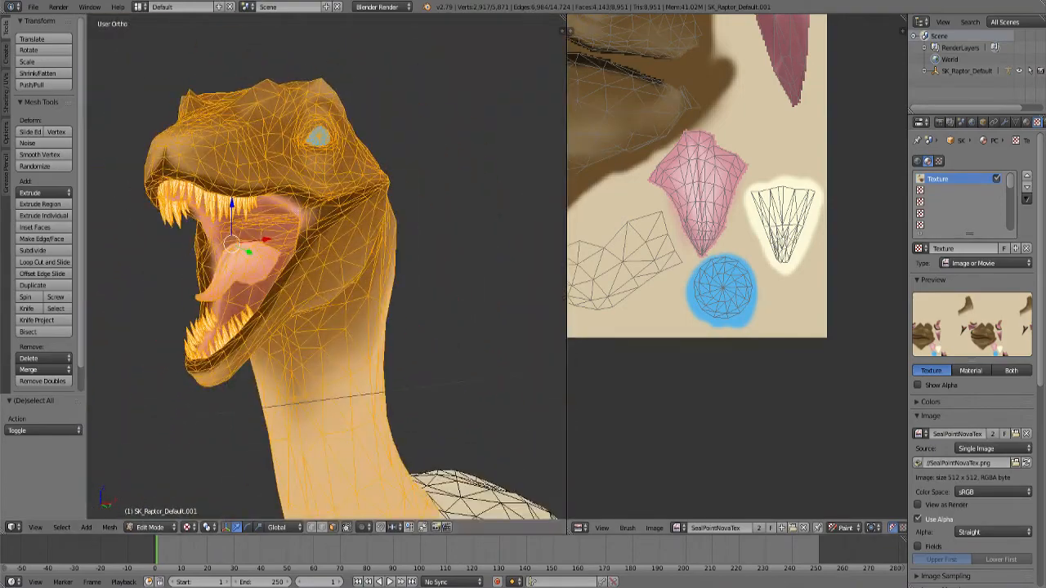
# Set the image editor to View mode and box-deselect the teeth and eye UV islands.
pyautogui.click(847, 528)
pyautogui.click(846, 513)
pyautogui.moveTo(702, 270); pyautogui.dragTo(660, 334, button='middle')
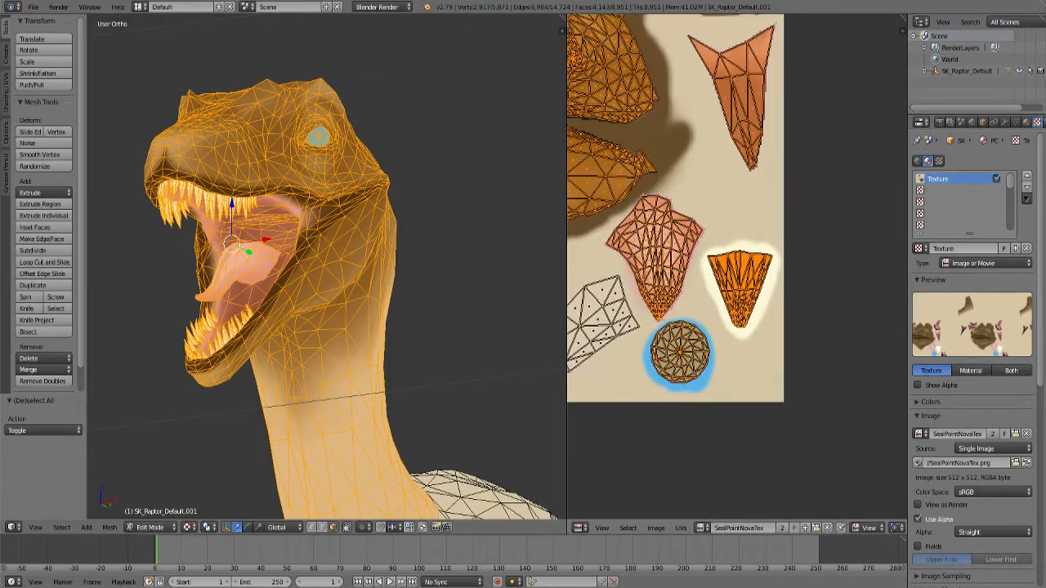
pyautogui.press('b')
pyautogui.moveTo(693, 198); pyautogui.dragTo(780, 335, button='middle')
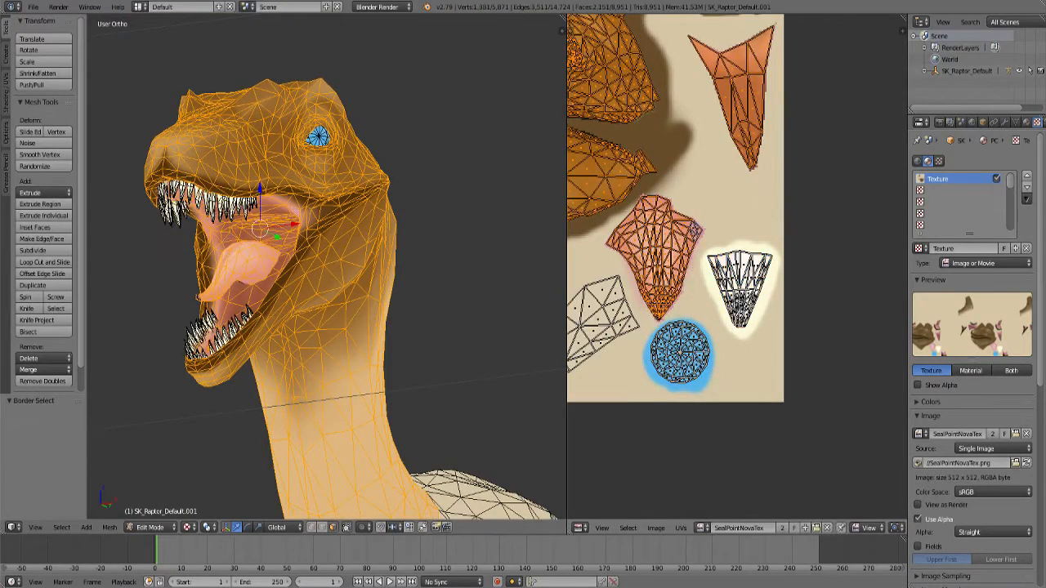
# Deselect all faces of the pink tongue UV island, including its upper edge.
pyautogui.scroll(3, 571, 253)
pyautogui.moveTo(736, 269); pyautogui.dragTo(741, 295, button='middle')
pyautogui.press('b')
pyautogui.moveTo(634, 204); pyautogui.dragTo(837, 415, button='middle')
pyautogui.press('b')
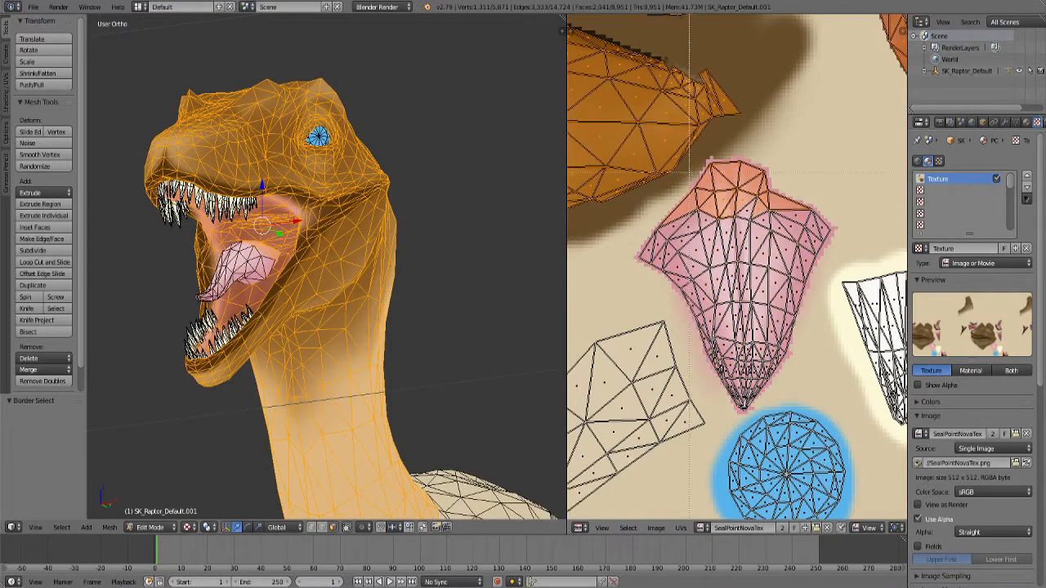
pyautogui.moveTo(689, 148); pyautogui.dragTo(784, 229, button='middle')
pyautogui.press('b')
pyautogui.moveTo(658, 181); pyautogui.dragTo(819, 316, button='middle')
# Deselect the stray faces in the large triangular body island and add the missing corner faces of the neck island to the selection.
pyautogui.scroll(-5, 704, 234)
pyautogui.moveTo(702, 245); pyautogui.dragTo(837, 356, button='middle')
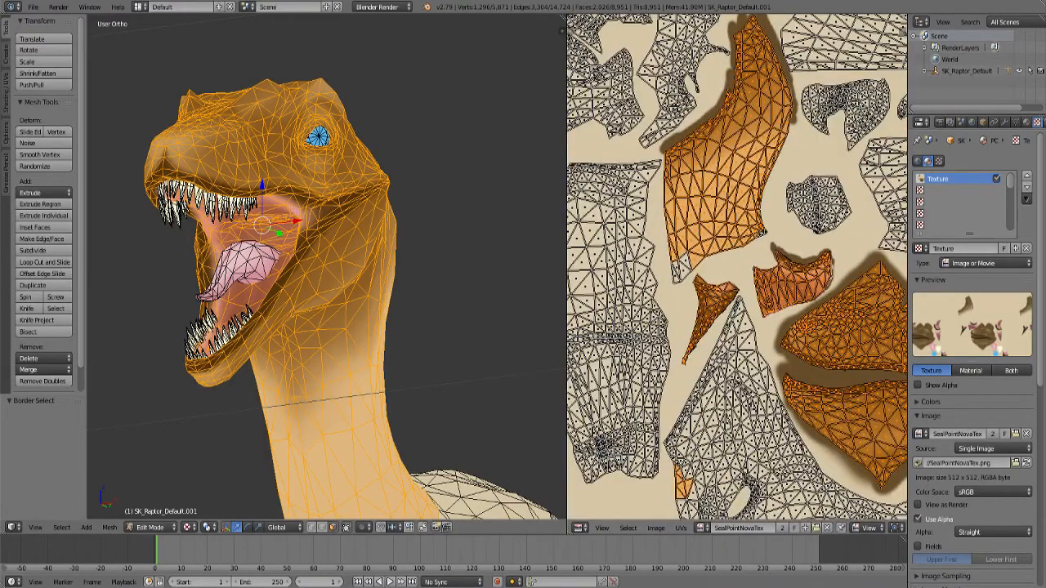
pyautogui.moveTo(735, 269); pyautogui.dragTo(703, 139, button='middle')
pyautogui.press('b')
pyautogui.moveTo(629, 319); pyautogui.dragTo(669, 374, button='middle')
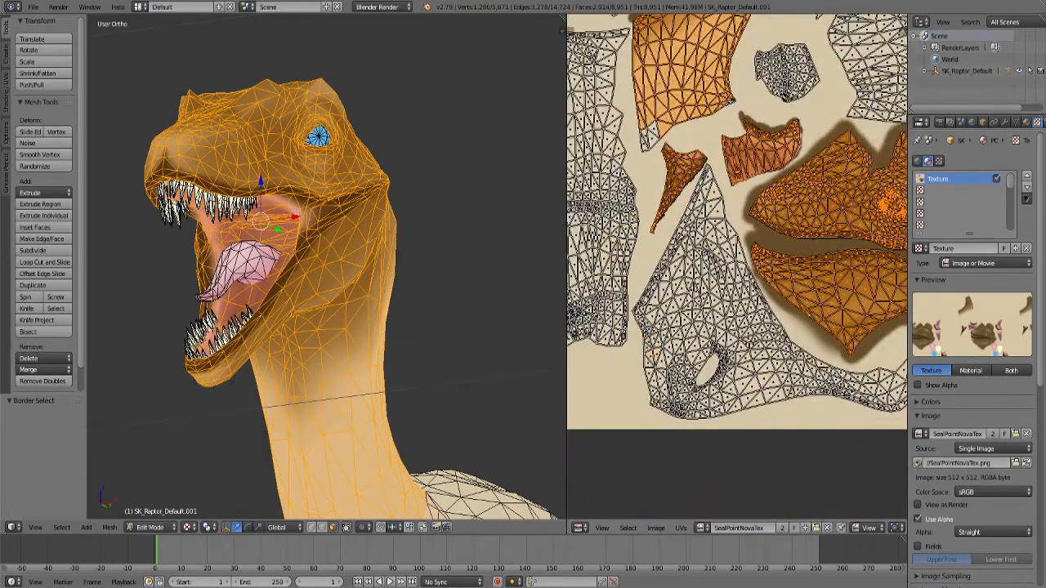
pyautogui.moveTo(646, 139); pyautogui.dragTo(697, 257, button='middle')
pyautogui.scroll(1, 697, 257)
pyautogui.press('b')
pyautogui.moveTo(669, 227); pyautogui.dragTo(707, 278)
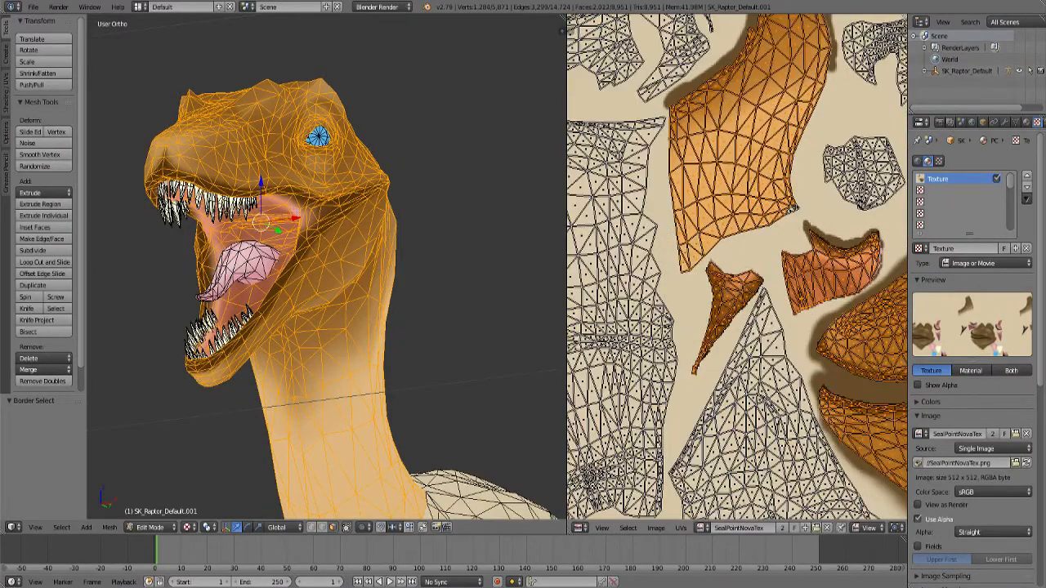
# Deselect the pink V-shaped mouth island and the curved mouth-lining island above it.
pyautogui.moveTo(367, 286); pyautogui.dragTo(261, 286, button='middle')
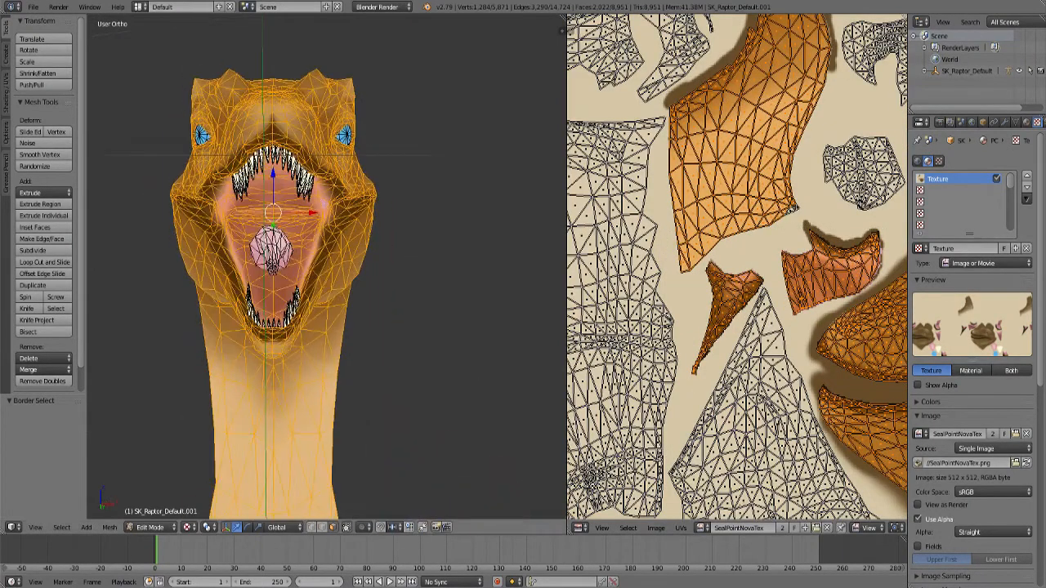
pyautogui.moveTo(776, 327); pyautogui.dragTo(780, 404, button='middle')
pyautogui.scroll(3, 674, 270)
pyautogui.press('b')
pyautogui.scroll(2, 674, 269)
pyautogui.moveTo(687, 270); pyautogui.dragTo(693, 287, button='middle')
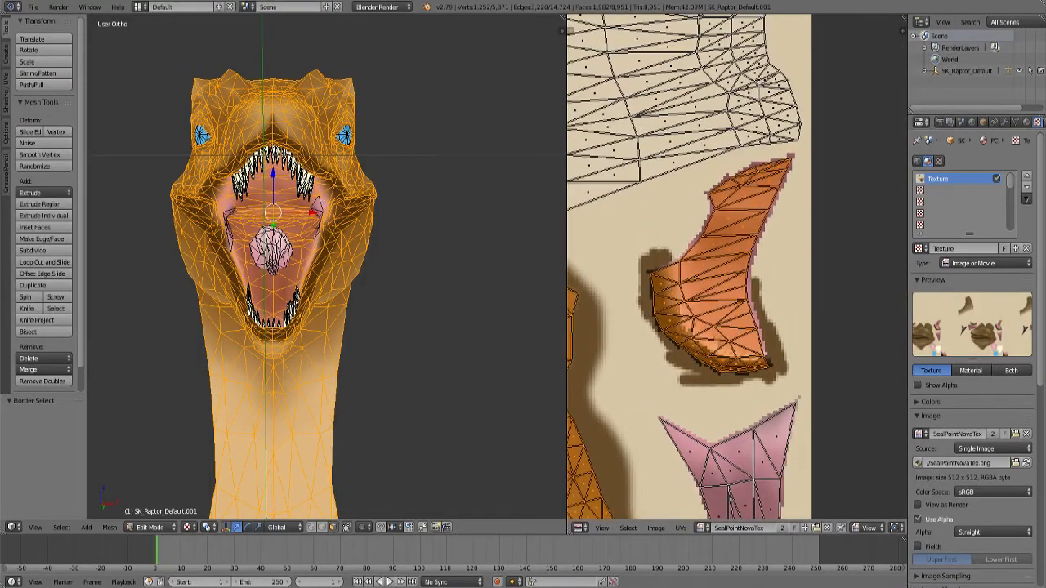
pyautogui.press('b')
pyautogui.moveTo(652, 147); pyautogui.dragTo(797, 384, button='middle')
# Deselect the tapered dark-and-pink mouth-corner island below the neck island.
pyautogui.scroll(-4, 735, 269)
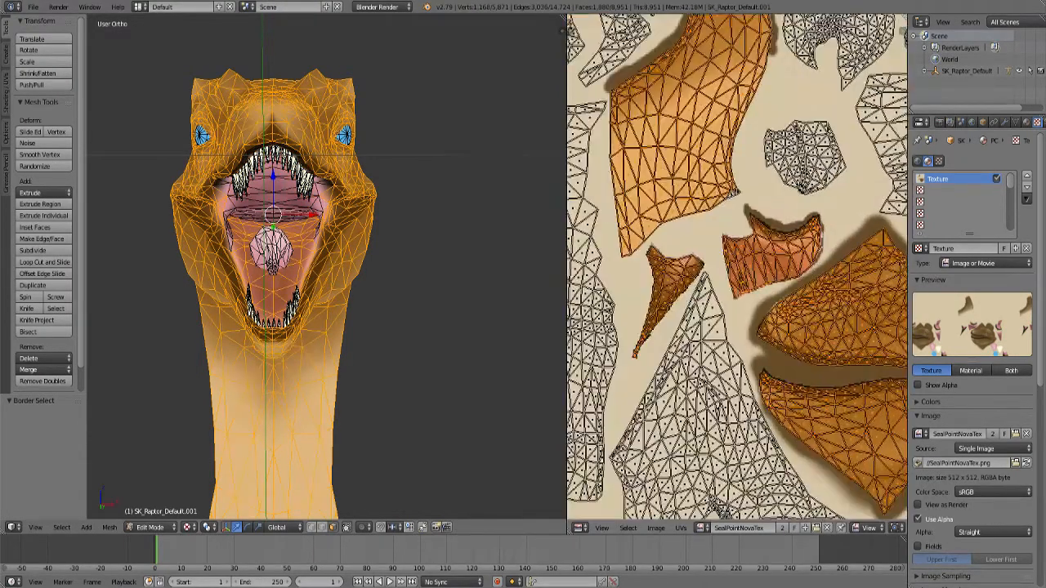
pyautogui.scroll(3, 737, 267)
pyautogui.moveTo(712, 185); pyautogui.dragTo(850, 429, button='middle')
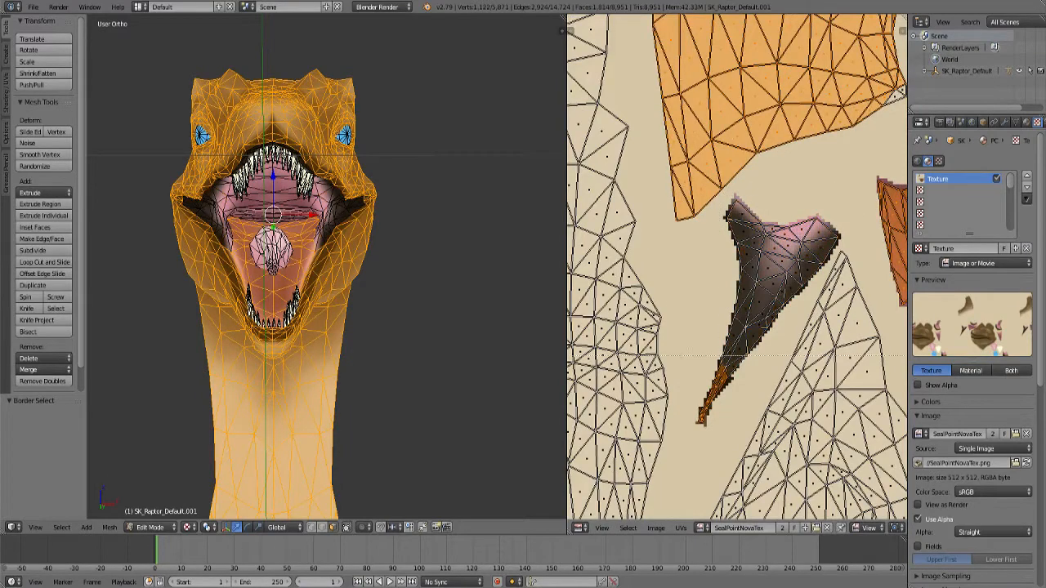
pyautogui.moveTo(817, 368); pyautogui.dragTo(637, 396, button='middle')
pyautogui.moveTo(735, 270); pyautogui.dragTo(646, 302, button='middle')
# Deselect the remaining pink mouth-lining island between the neck and head islands.
pyautogui.press('b')
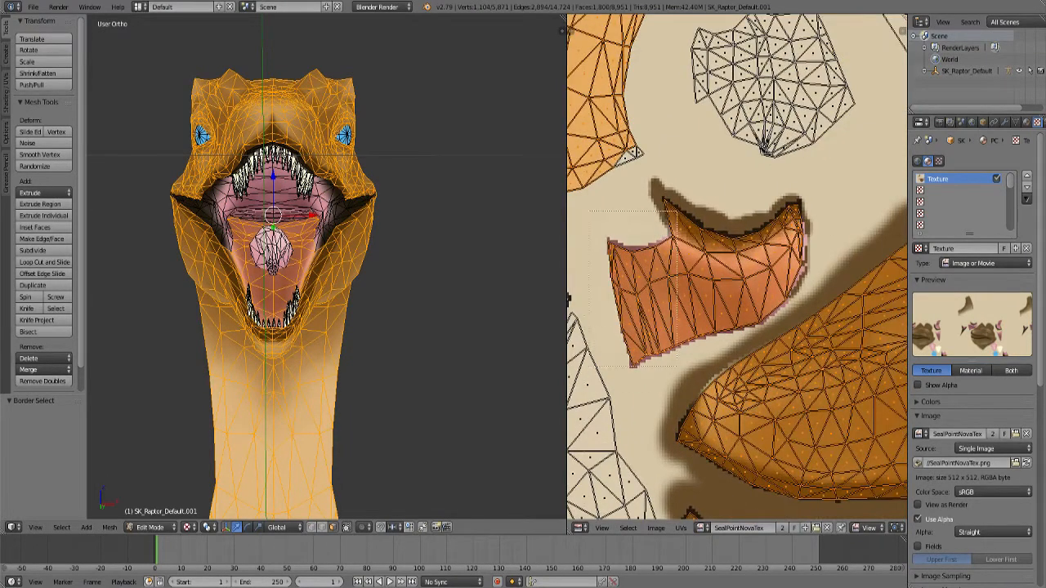
pyautogui.moveTo(675, 237); pyautogui.dragTo(703, 172, button='middle')
pyautogui.press('b')
pyautogui.press('b')
pyautogui.moveTo(740, 206); pyautogui.dragTo(688, 334, button='middle')
pyautogui.press('b')
pyautogui.moveTo(724, 182); pyautogui.dragTo(789, 320, button='middle')
pyautogui.press('b')
pyautogui.press('b')
pyautogui.moveTo(772, 178); pyautogui.dragTo(814, 304, button='middle')
# Check the head from several sides and add the missing corner faces of the neck island to the selection.
pyautogui.moveTo(255, 432); pyautogui.dragTo(227, 168, button='middle')
pyautogui.moveTo(327, 245); pyautogui.dragTo(212, 245, button='middle')
pyautogui.scroll(-3, 735, 270)
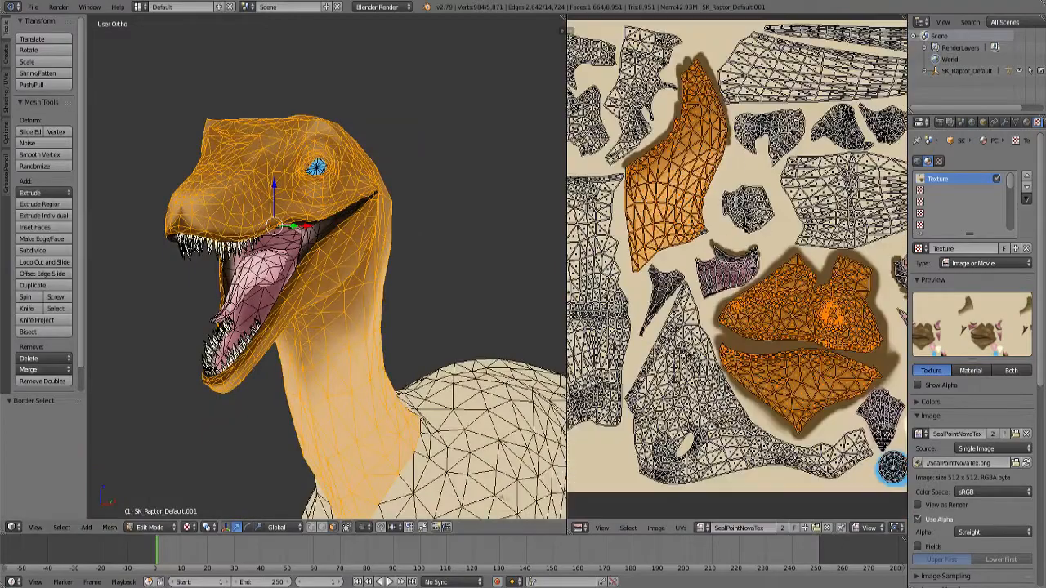
pyautogui.scroll(5, 736, 327)
pyautogui.scroll(-7, 735, 261)
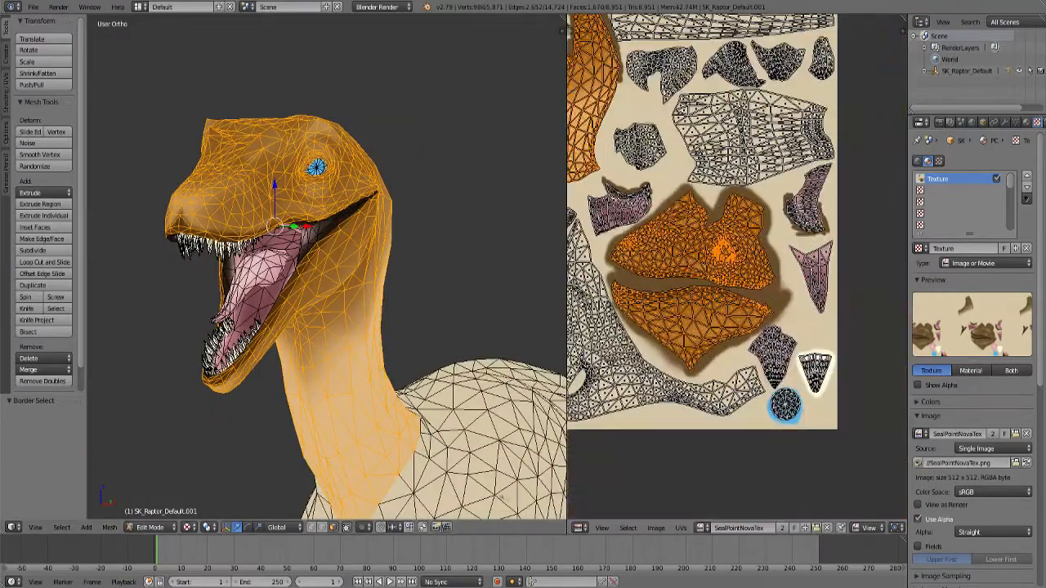
pyautogui.scroll(2, 735, 261)
# Switch the raptor to Texture Paint mode and sample the darkest brown swatch on the texture as the brush color.
pyautogui.click(150, 527)
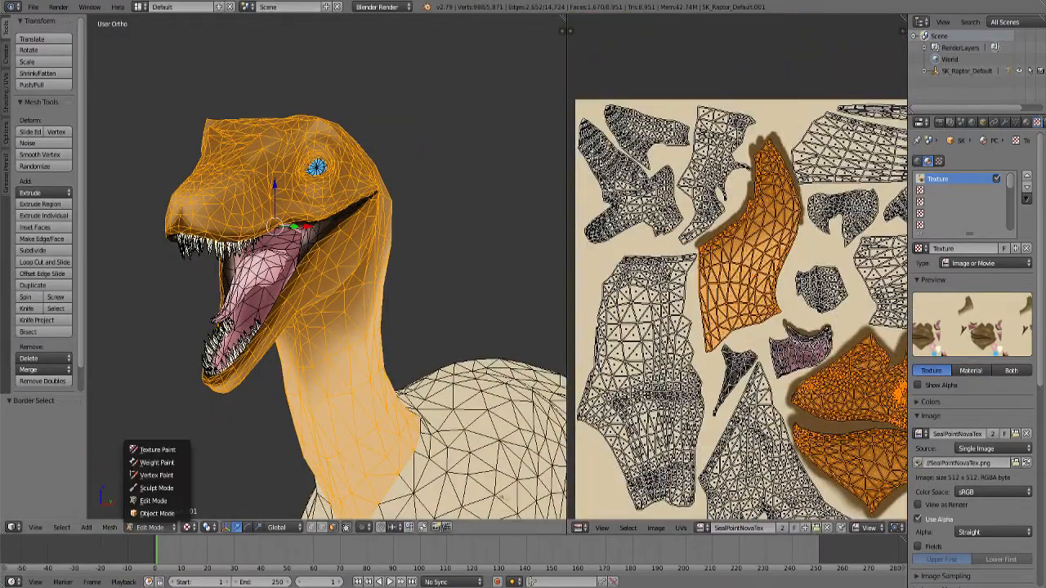
pyautogui.click(154, 448)
pyautogui.moveTo(145, 342)
pyautogui.mouseDown(button='middle')
pyautogui.moveTo(351, 361)
pyautogui.moveTo(145, 355)
pyautogui.mouseUp(button='middle')
pyautogui.scroll(4, 736, 310)
pyautogui.scroll(2, 760, 269)
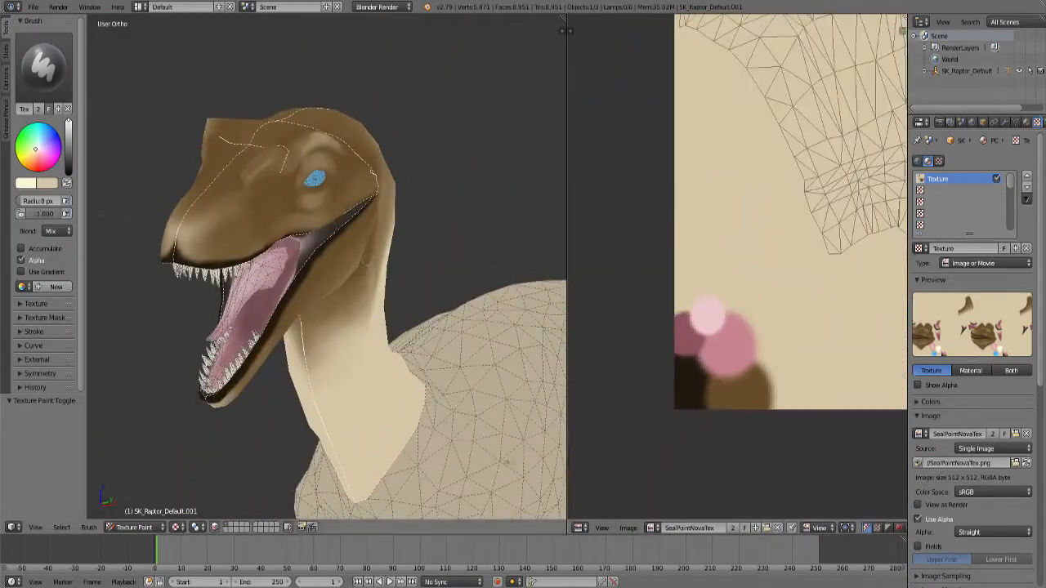
pyautogui.click(26, 183)
pyautogui.click(107, 146)
pyautogui.click(686, 391)
pyautogui.scroll(-2, 327, 266)
# Set the brush strength to 0.509 and the viewport shading to Solid.
pyautogui.moveTo(196, 249)
pyautogui.mouseDown(button='middle')
pyautogui.moveTo(367, 249)
pyautogui.moveTo(278, 257)
pyautogui.moveTo(303, 270)
pyautogui.mouseUp(button='middle')
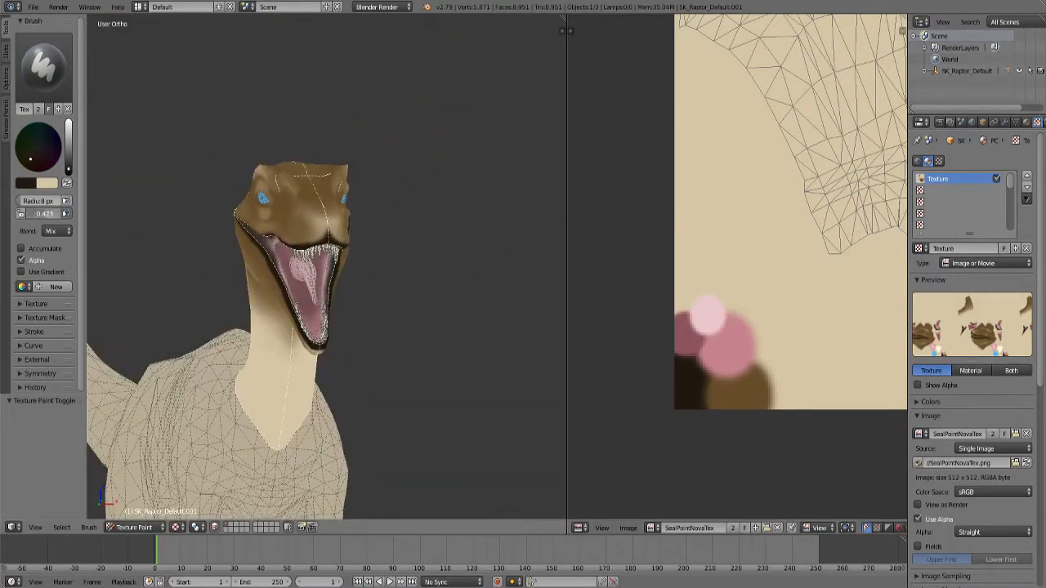
pyautogui.scroll(2, 442, 257)
pyautogui.moveTo(441, 257); pyautogui.dragTo(499, 300, button='middle')
pyautogui.click(176, 527)
pyautogui.click(196, 487)
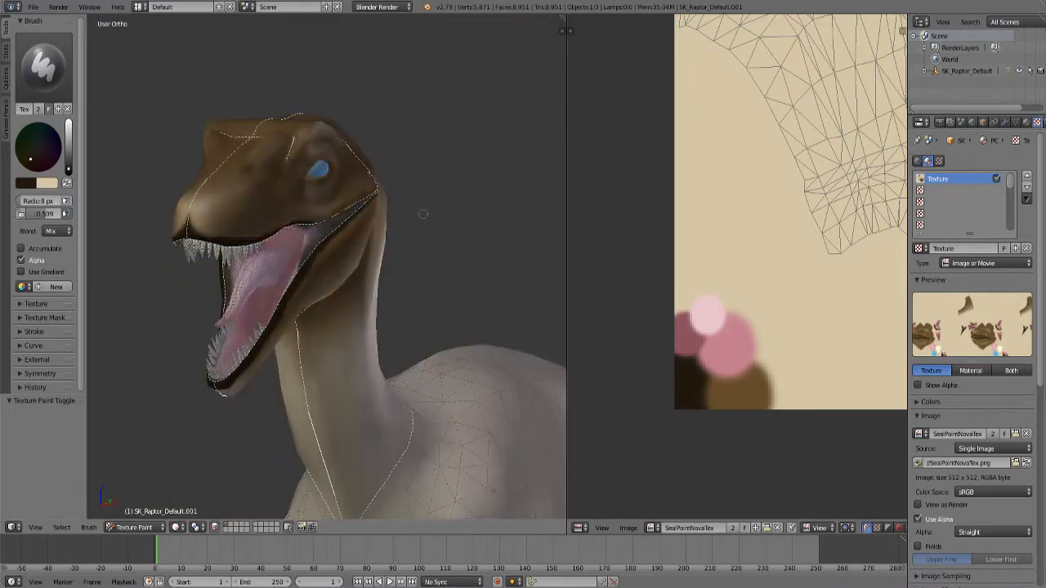
# Paint dark brown around the raptor's eye and along the side of its snout, using brush radii of about 34 to 61 px.
pyautogui.moveTo(245, 368)
pyautogui.mouseDown(button='middle')
pyautogui.moveTo(200, 371)
pyautogui.moveTo(343, 378)
pyautogui.mouseUp(button='middle')
pyautogui.moveTo(335, 249)
pyautogui.mouseDown(button='middle')
pyautogui.moveTo(467, 268)
pyautogui.moveTo(417, 236)
pyautogui.moveTo(225, 222)
pyautogui.mouseUp(button='middle')
pyautogui.press(']')
pyautogui.press(']')
pyautogui.press(']')
pyautogui.press(']')
pyautogui.press(']')
pyautogui.press(']')
pyautogui.press(']')
pyautogui.press(']')
pyautogui.press(']')
pyautogui.press(']')
pyautogui.press(']')
pyautogui.press(']')
pyautogui.press(']')
pyautogui.press(']')
pyautogui.press(']')
pyautogui.press(']')
pyautogui.press(']')
pyautogui.press(']')
pyautogui.press(']')
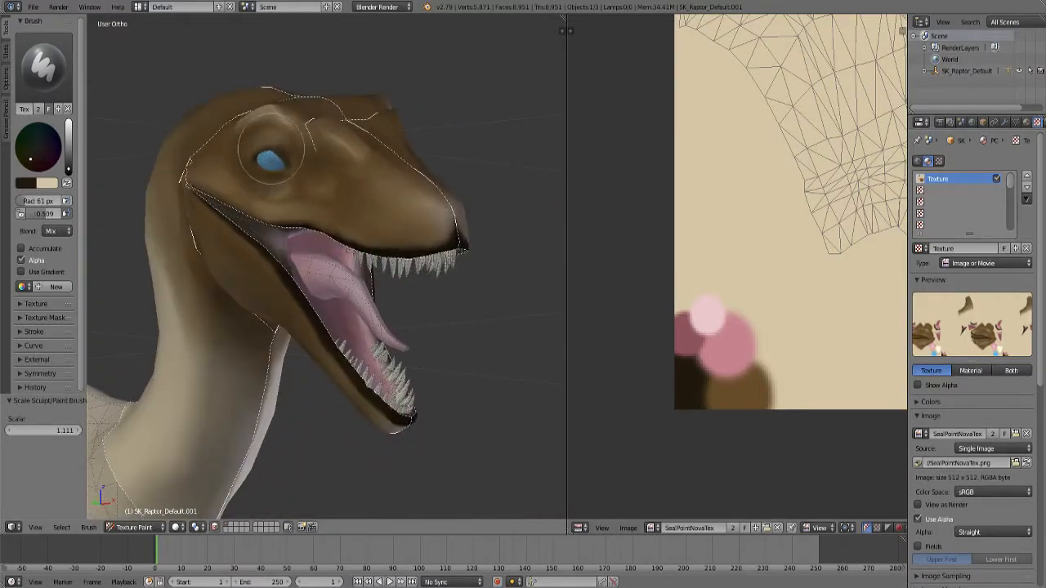
pyautogui.press('[')
pyautogui.press('[')
pyautogui.press('[')
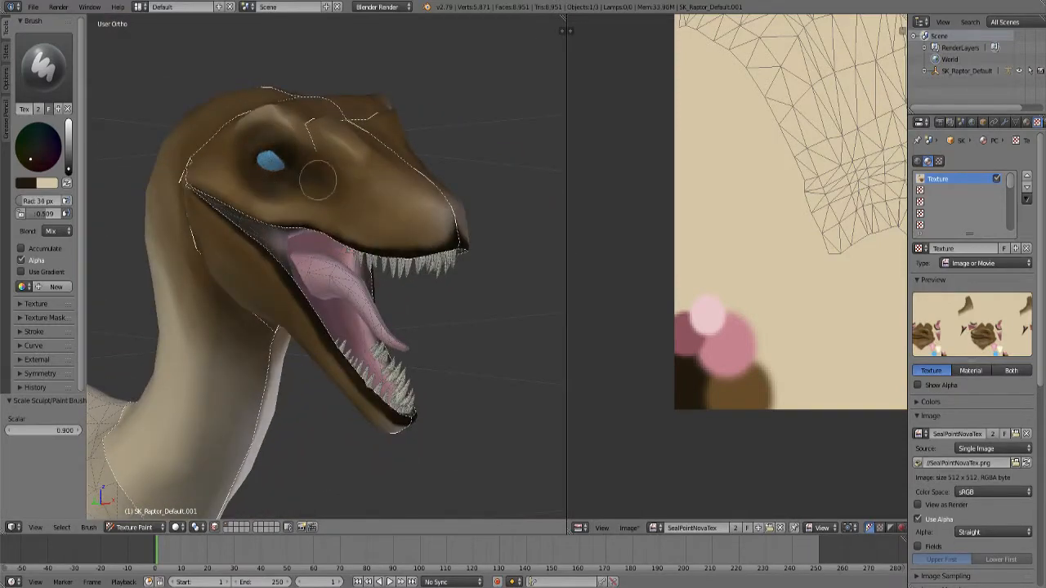
pyautogui.moveTo(363, 203)
pyautogui.mouseDown()
pyautogui.moveTo(262, 197)
pyautogui.moveTo(311, 208)
pyautogui.moveTo(340, 190)
pyautogui.moveTo(413, 217)
pyautogui.moveTo(212, 176)
pyautogui.moveTo(306, 219)
pyautogui.mouseUp()
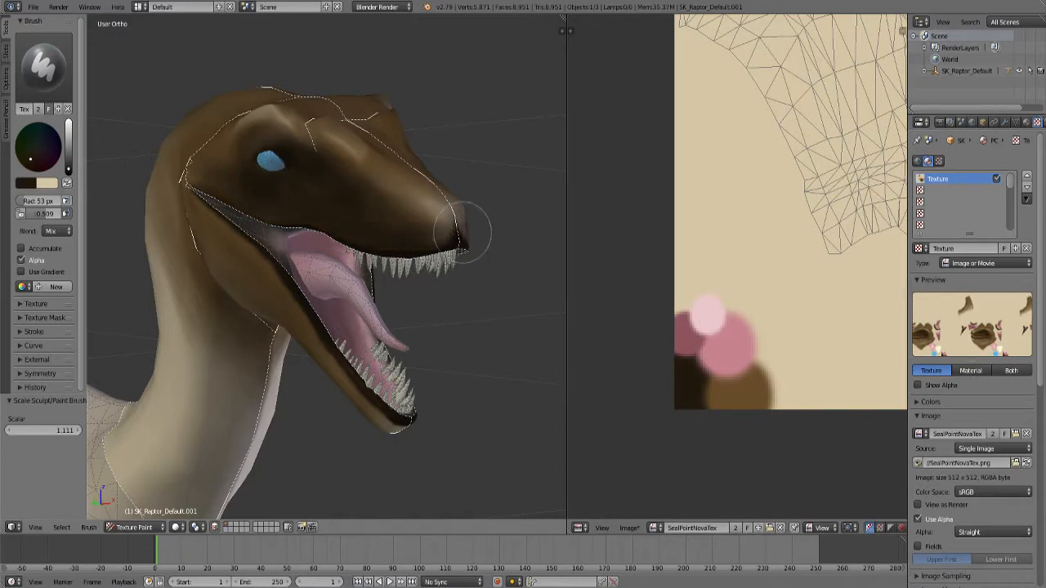
# Darken the forehead, the top of the snout and the back of the head and upper neck with 37 px and 61 px brushes.
pyautogui.moveTo(428, 327)
pyautogui.mouseDown(button='middle')
pyautogui.moveTo(405, 343)
pyautogui.moveTo(424, 327)
pyautogui.moveTo(453, 343)
pyautogui.mouseUp(button='middle')
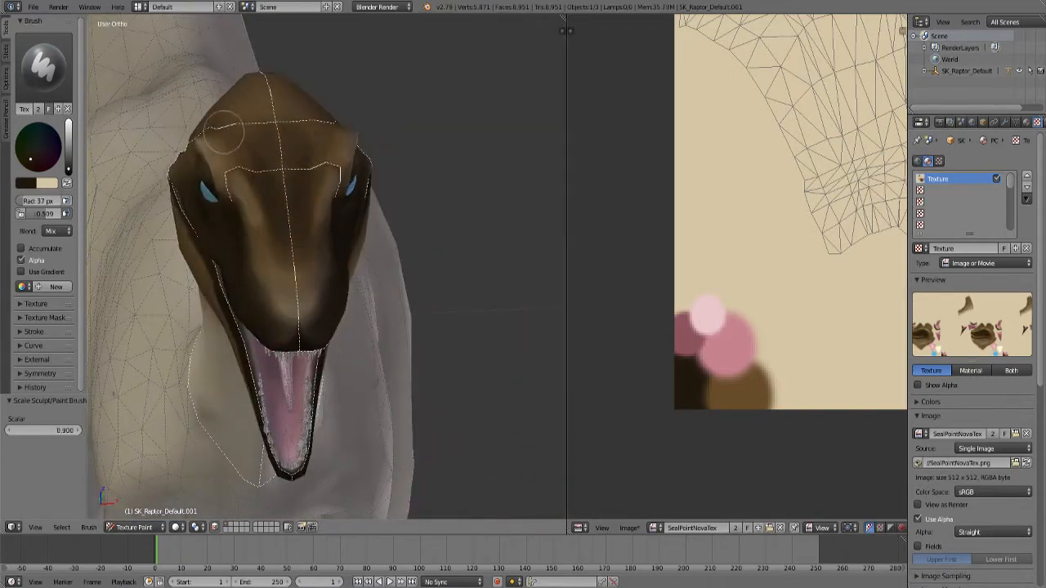
pyautogui.moveTo(224, 131)
pyautogui.mouseDown()
pyautogui.moveTo(282, 118)
pyautogui.moveTo(277, 257)
pyautogui.mouseUp()
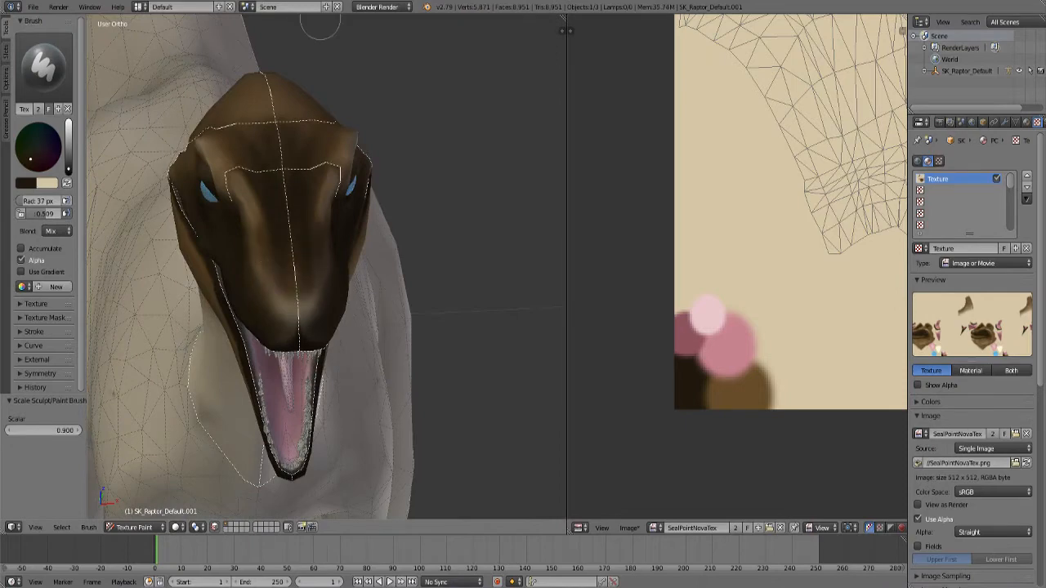
pyautogui.moveTo(318, 27); pyautogui.dragTo(384, 244, button='middle')
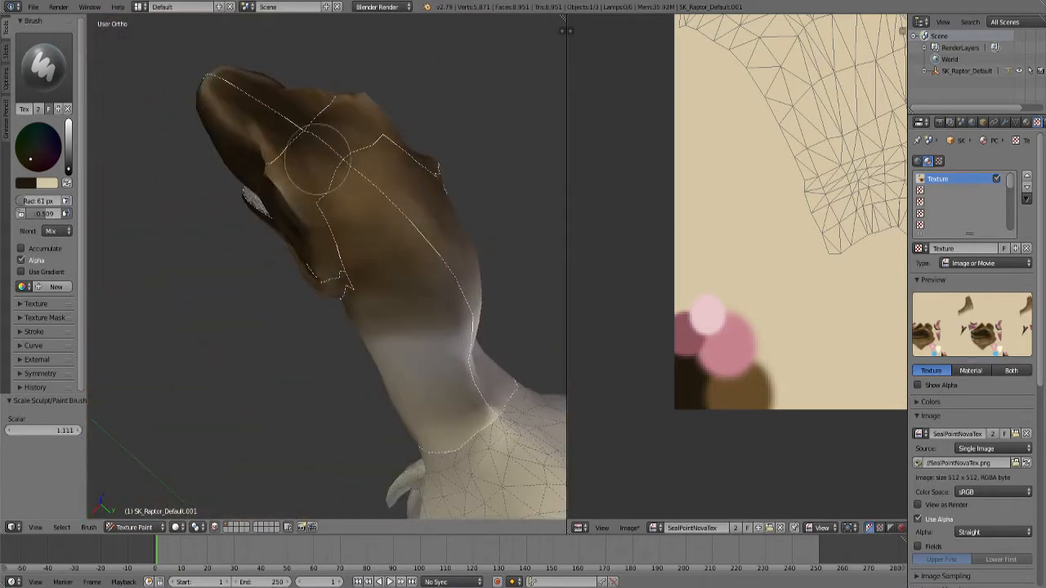
pyautogui.press(']')
pyautogui.moveTo(317, 160)
pyautogui.mouseDown()
pyautogui.moveTo(397, 245)
pyautogui.moveTo(396, 215)
pyautogui.mouseUp()
pyautogui.moveTo(347, 178)
pyautogui.mouseDown()
pyautogui.moveTo(397, 256)
pyautogui.moveTo(362, 319)
pyautogui.moveTo(392, 299)
pyautogui.mouseUp()
# Deepen the dark brown over both sides of the face, the brows and the snout with a 43 px brush.
pyautogui.moveTo(393, 299)
pyautogui.mouseDown(button='middle')
pyautogui.moveTo(504, 233)
pyautogui.moveTo(466, 205)
pyautogui.mouseUp(button='middle')
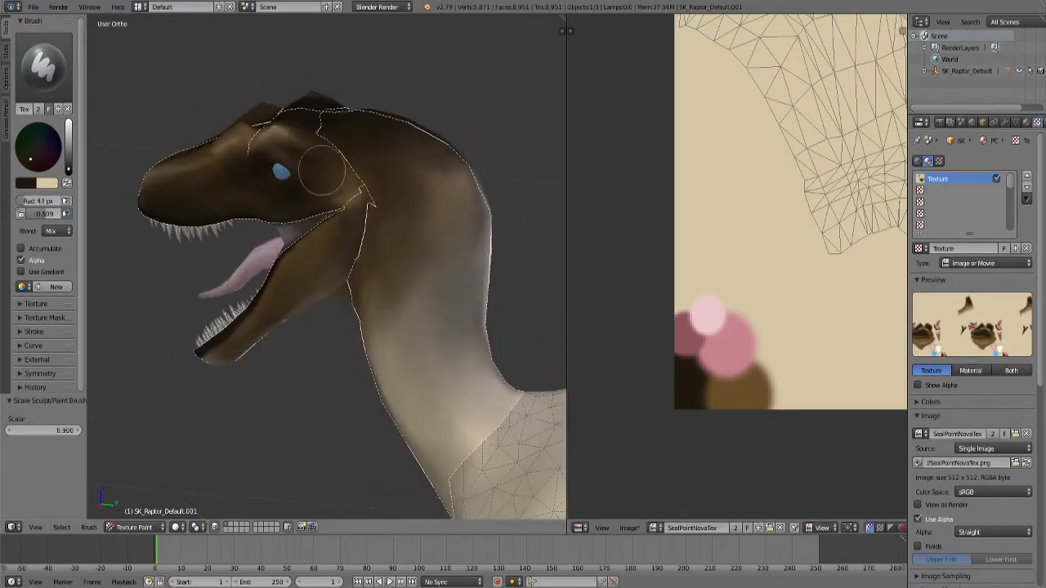
pyautogui.moveTo(437, 227); pyautogui.dragTo(482, 281, button='middle')
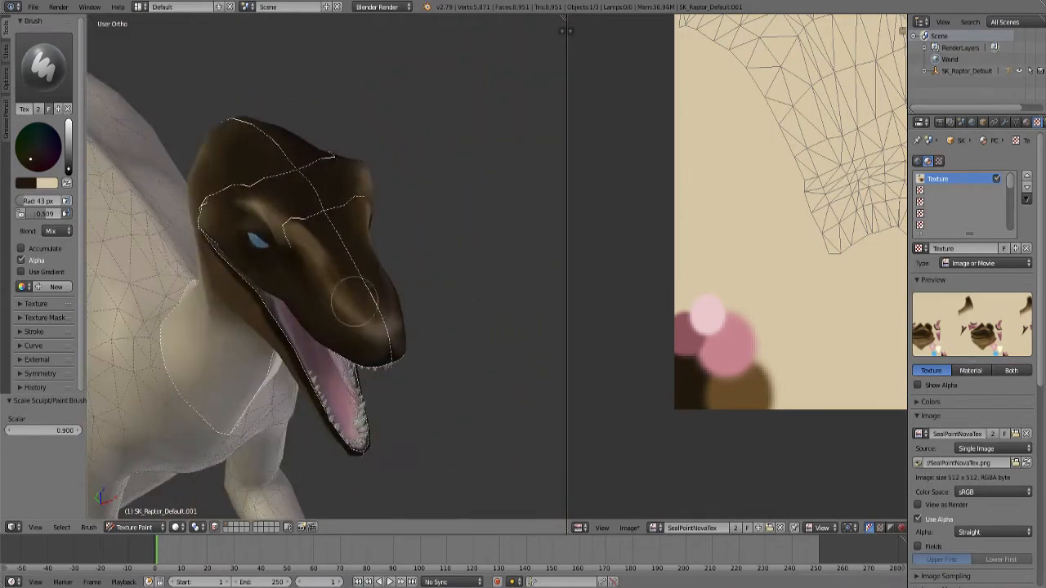
pyautogui.moveTo(308, 241); pyautogui.dragTo(490, 161, button='middle')
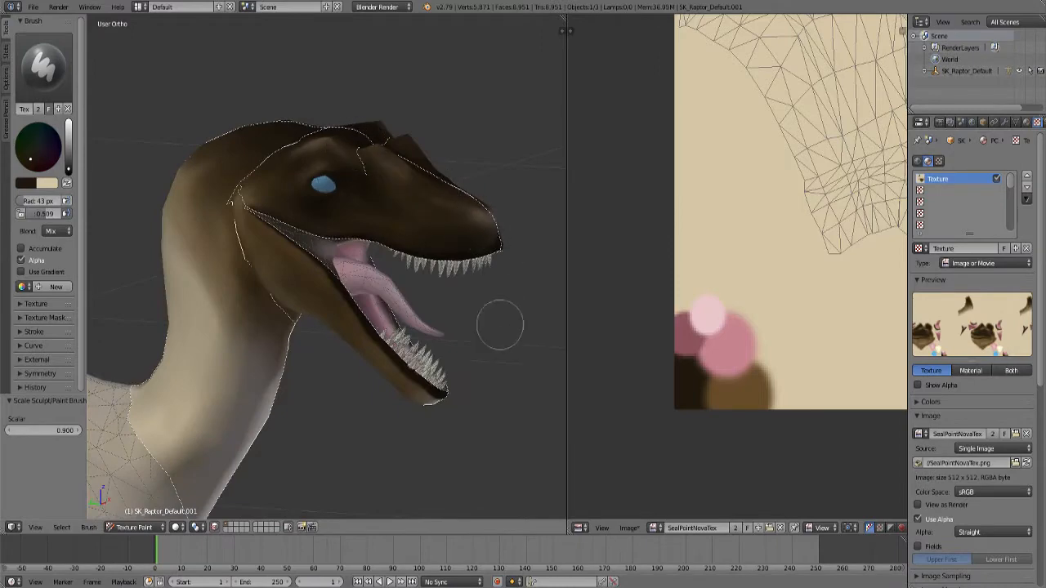
pyautogui.moveTo(498, 321)
pyautogui.mouseDown(button='middle')
pyautogui.moveTo(438, 315)
pyautogui.moveTo(403, 365)
pyautogui.moveTo(438, 356)
pyautogui.mouseUp(button='middle')
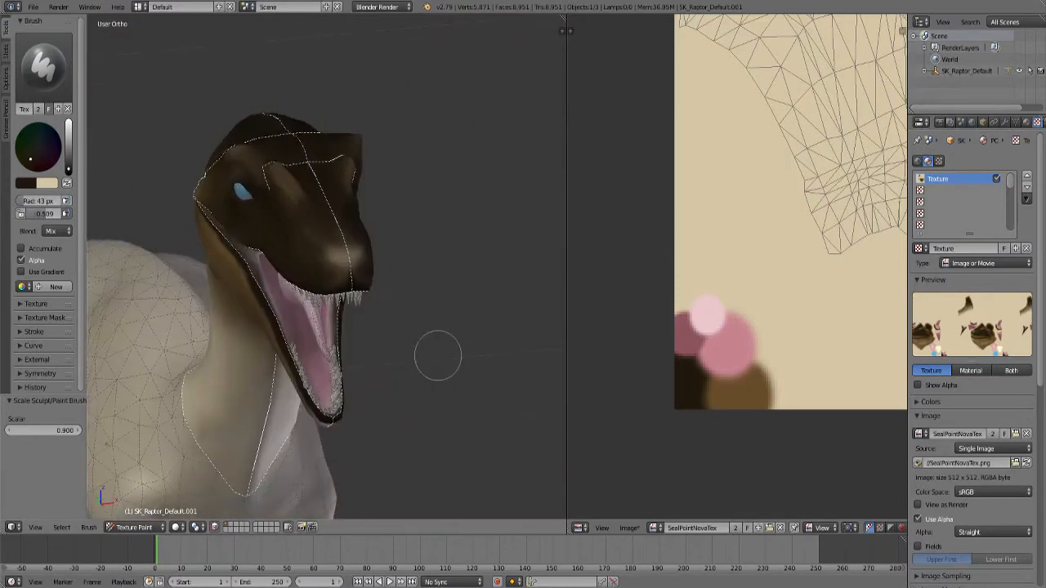
# Shade the lower jaw, its underside and the adjoining upper throat dark brown, using brush radii of about 33 to 52 px.
pyautogui.moveTo(382, 216)
pyautogui.mouseDown(button='middle')
pyautogui.moveTo(501, 245)
pyautogui.moveTo(417, 241)
pyautogui.moveTo(338, 322)
pyautogui.moveTo(413, 367)
pyautogui.moveTo(395, 266)
pyautogui.moveTo(318, 242)
pyautogui.mouseUp(button='middle')
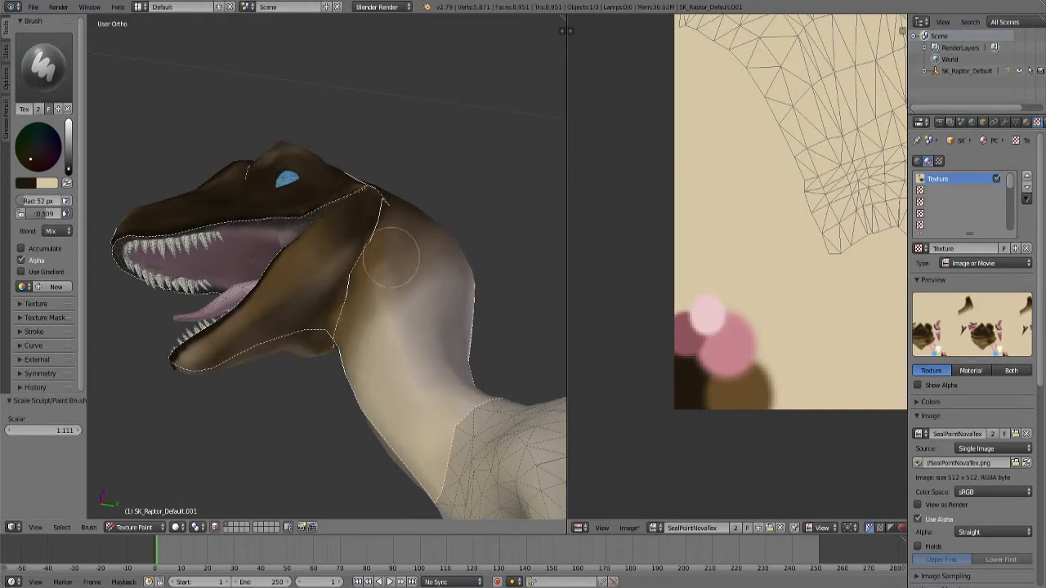
pyautogui.moveTo(218, 366)
pyautogui.mouseDown(button='middle')
pyautogui.moveTo(275, 368)
pyautogui.moveTo(392, 273)
pyautogui.moveTo(393, 247)
pyautogui.mouseUp(button='middle')
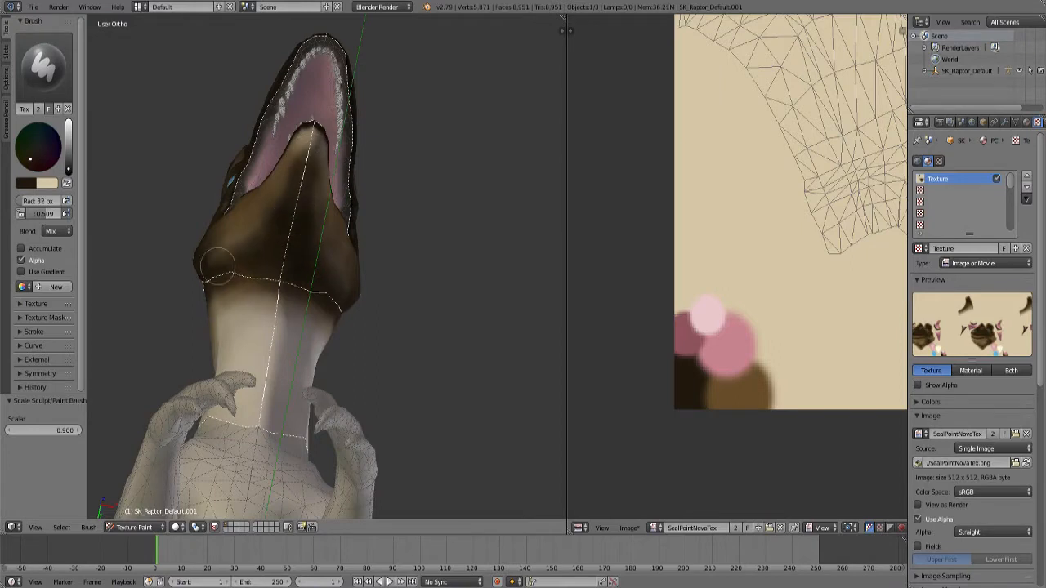
# Switch the brush to medium brown and lighten the raptor's brow and the area behind the eye with a 33 px brush.
pyautogui.moveTo(334, 339); pyautogui.dragTo(282, 267, button='middle')
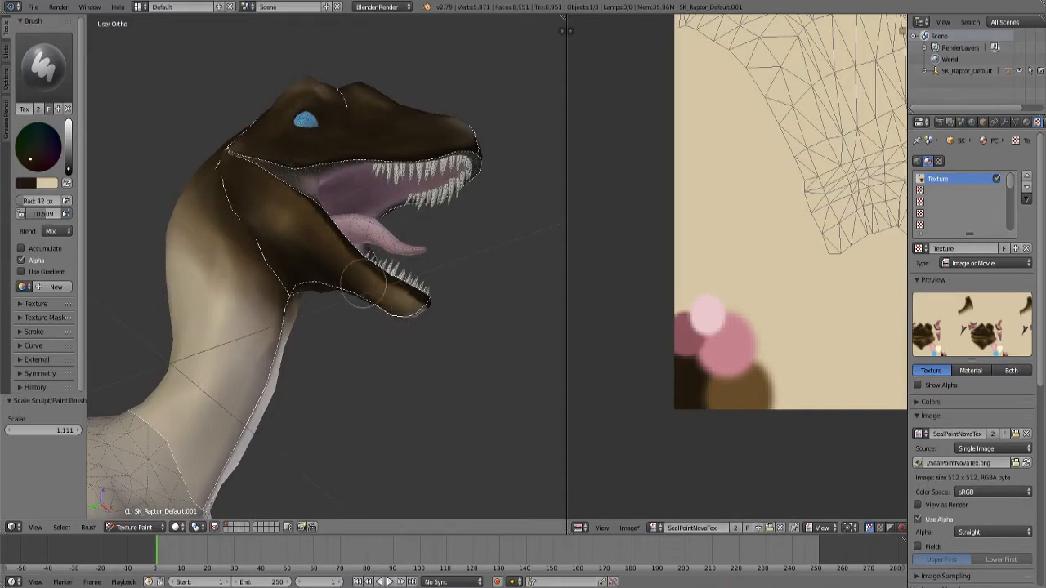
pyautogui.moveTo(363, 281); pyautogui.dragTo(443, 370, button='middle')
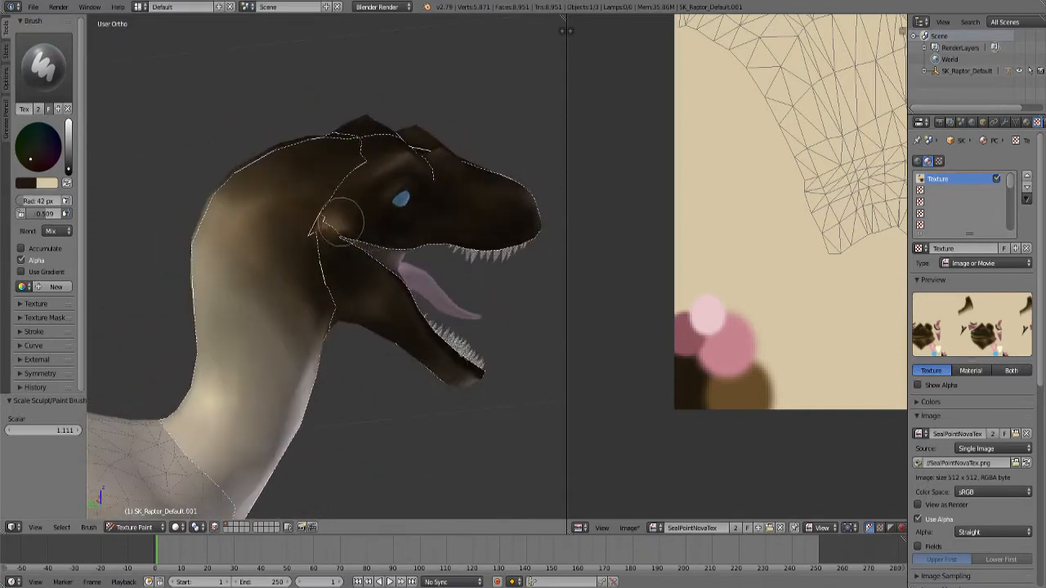
pyautogui.moveTo(355, 402); pyautogui.dragTo(383, 359, button='middle')
pyautogui.scroll(-7, 424, 363)
pyautogui.moveTo(447, 376); pyautogui.dragTo(243, 380, button='middle')
pyautogui.scroll(5, 292, 354)
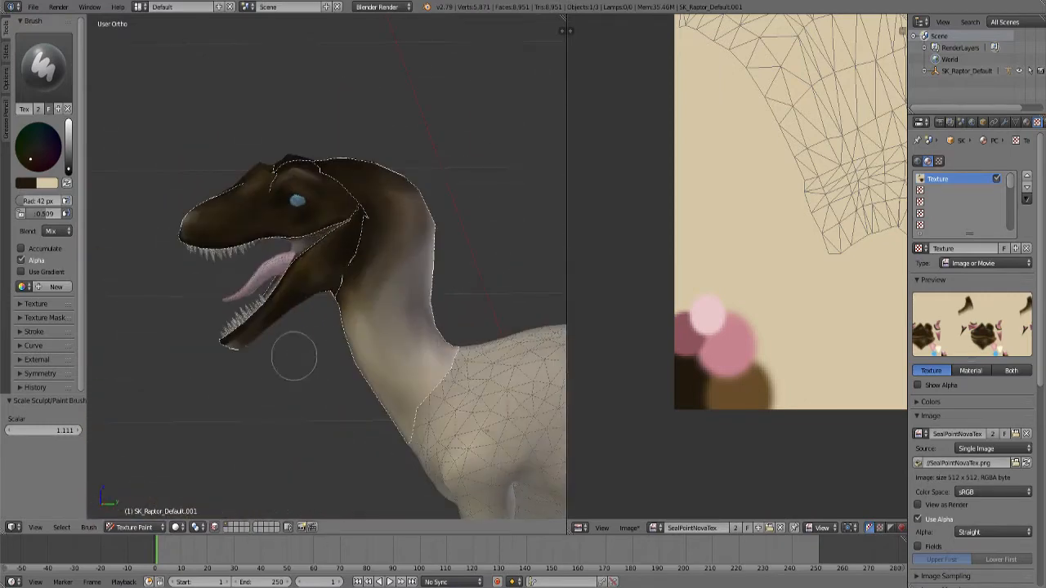
pyautogui.press('x')
pyautogui.click(25, 183)
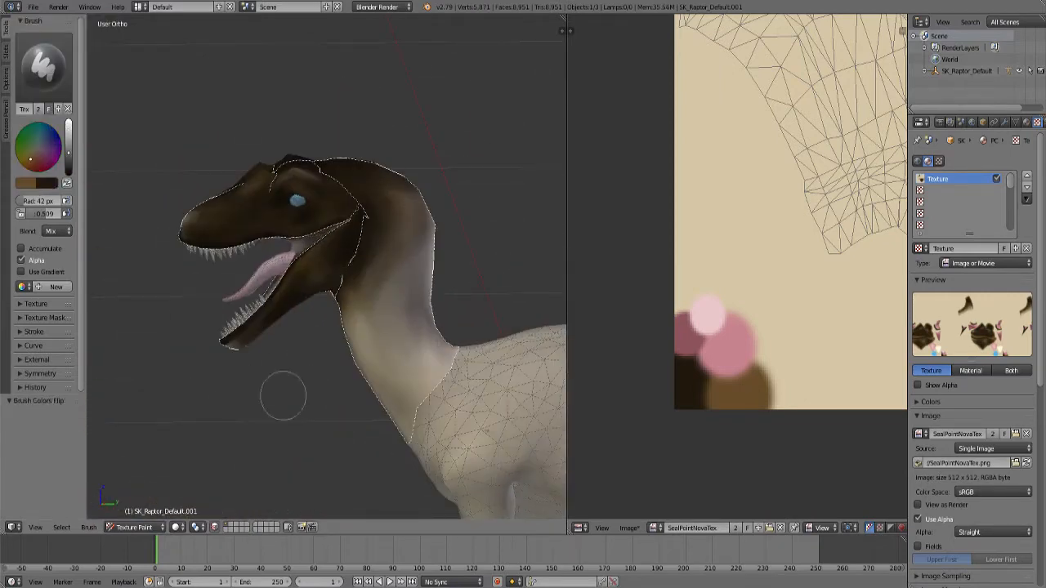
pyautogui.moveTo(281, 393)
pyautogui.mouseDown(button='middle')
pyautogui.moveTo(385, 439)
pyautogui.moveTo(294, 350)
pyautogui.moveTo(308, 392)
pyautogui.moveTo(259, 434)
pyautogui.moveTo(348, 273)
pyautogui.mouseUp(button='middle')
pyautogui.press('[')
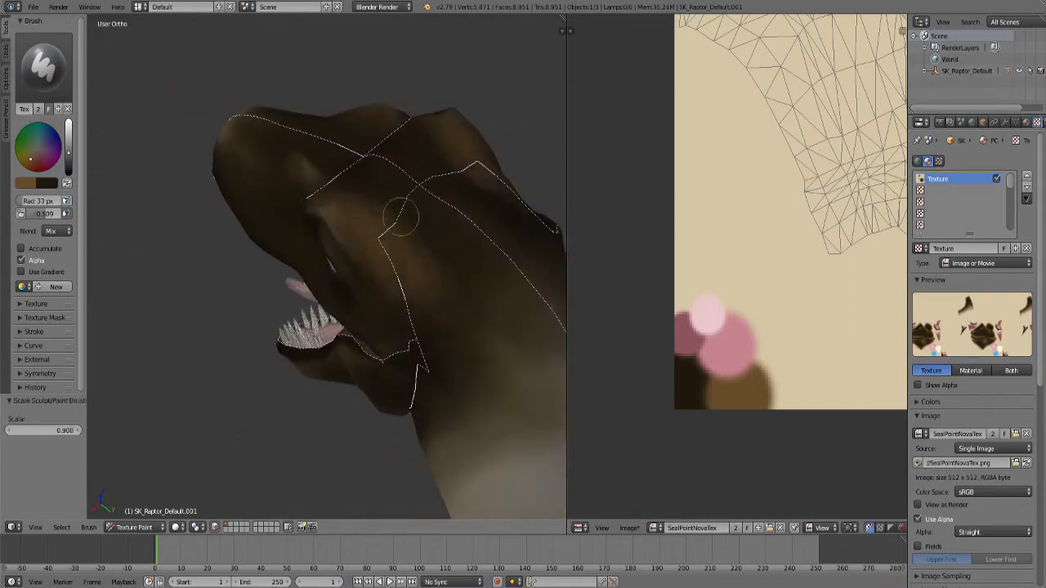
pyautogui.moveTo(394, 333); pyautogui.dragTo(427, 303, button='middle')
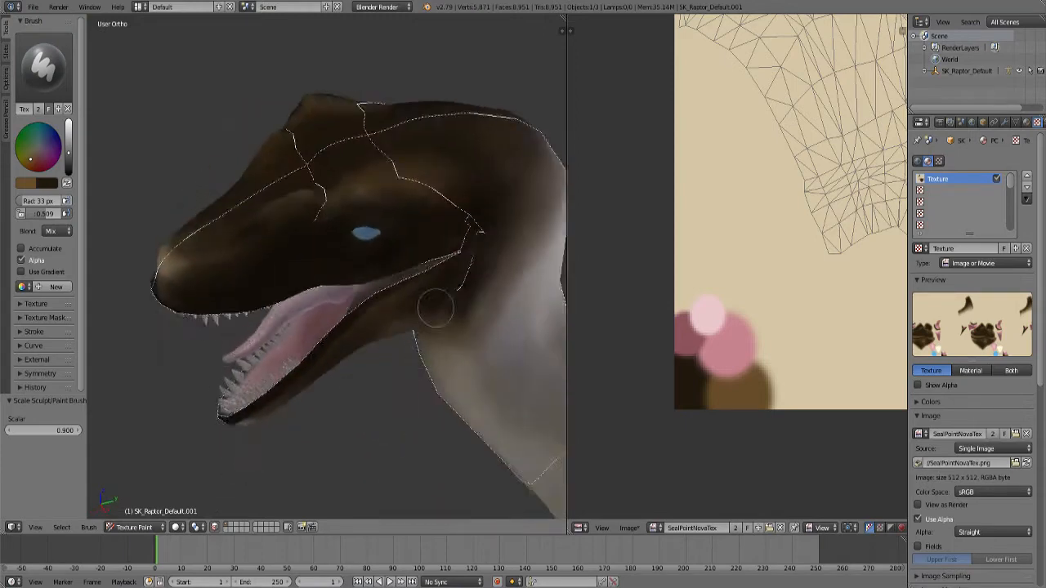
pyautogui.scroll(3, 318, 204)
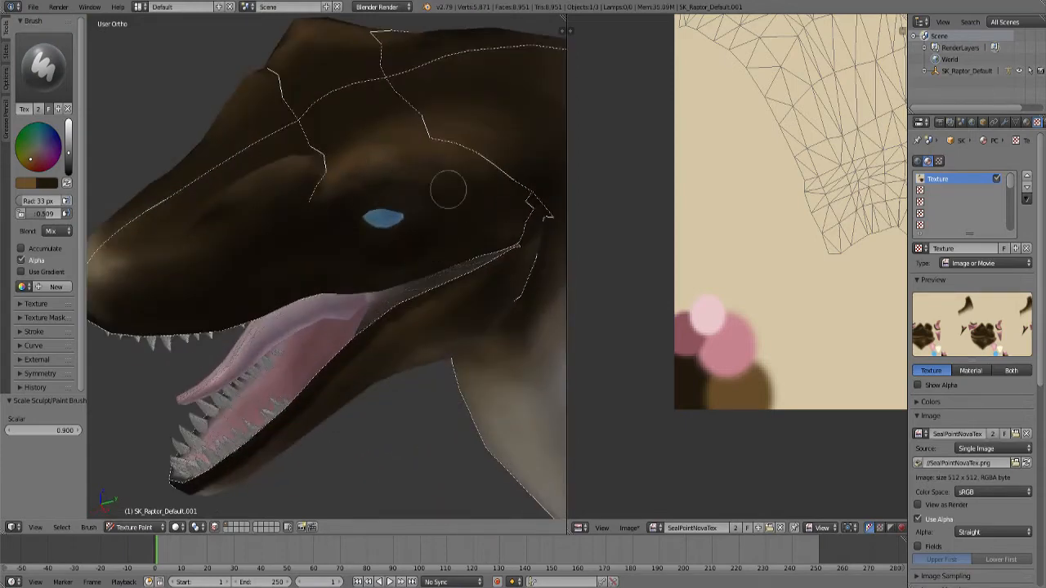
# Blend medium brown over the side and back of the upper neck, enlarging the brush to 62 px.
pyautogui.moveTo(280, 241)
pyautogui.mouseDown(button='middle')
pyautogui.moveTo(299, 346)
pyautogui.moveTo(448, 316)
pyautogui.moveTo(228, 357)
pyautogui.moveTo(328, 343)
pyautogui.mouseUp(button='middle')
pyautogui.press(']')
pyautogui.press(']')
pyautogui.press(']')
pyautogui.press(']')
pyautogui.press(']')
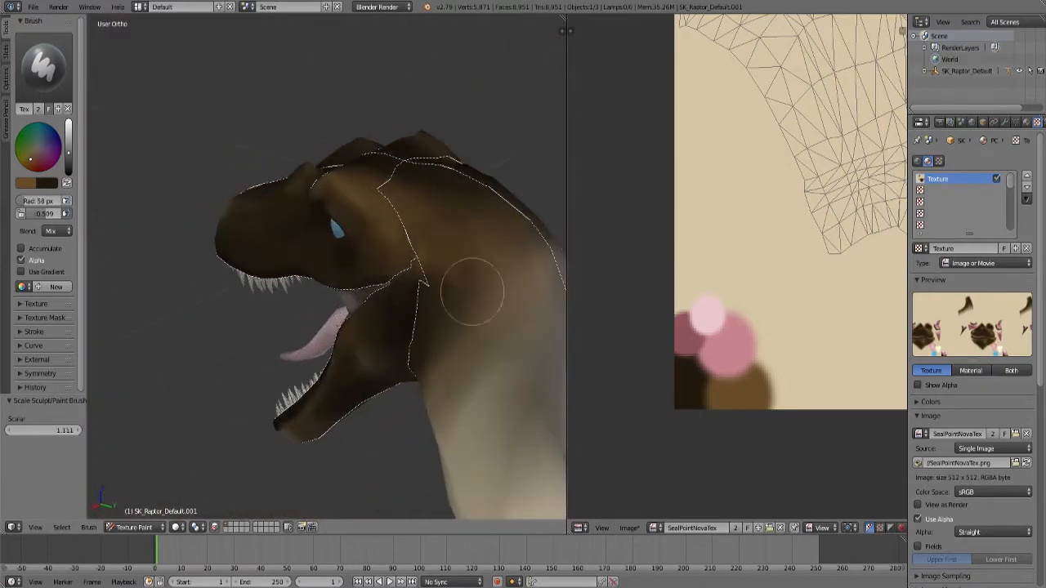
pyautogui.moveTo(287, 260)
pyautogui.mouseDown(button='middle')
pyautogui.moveTo(384, 261)
pyautogui.moveTo(294, 392)
pyautogui.moveTo(377, 353)
pyautogui.moveTo(384, 291)
pyautogui.moveTo(240, 296)
pyautogui.moveTo(362, 346)
pyautogui.mouseUp(button='middle')
pyautogui.press(']')
pyautogui.press(']')
pyautogui.press(']')
pyautogui.moveTo(415, 357); pyautogui.dragTo(424, 320)
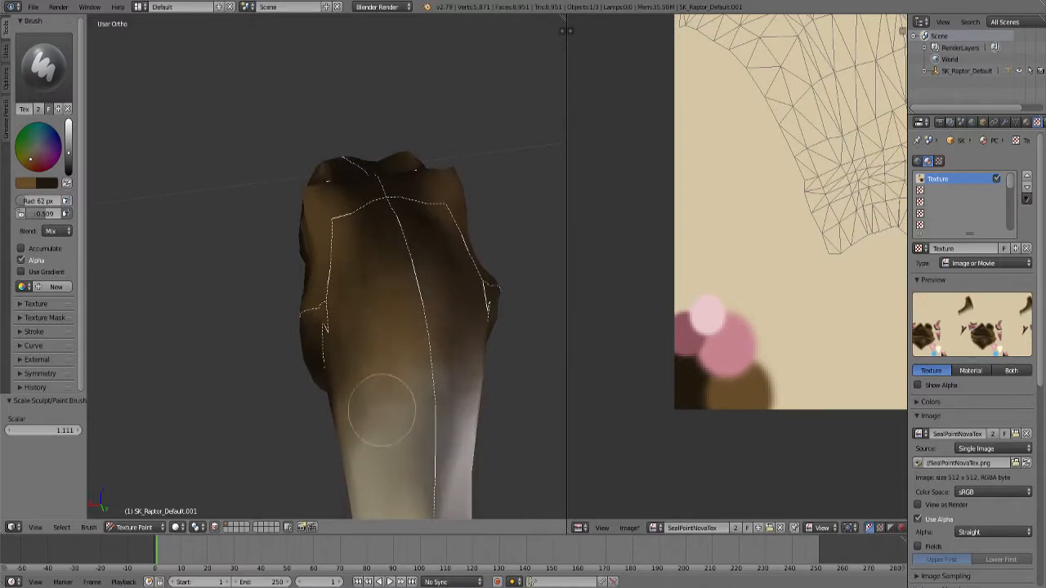
# Brush medium brown onto the cheek, lower jaw and front of the snout with radii of 49 px and 30 px.
pyautogui.moveTo(381, 416); pyautogui.dragTo(353, 395, button='middle')
pyautogui.scroll(5, 353, 395)
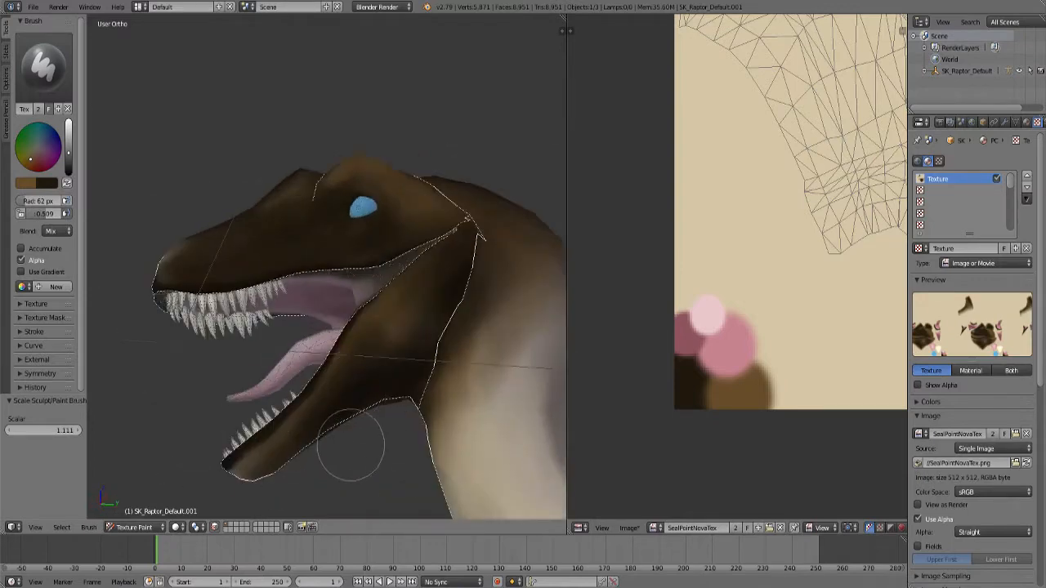
pyautogui.press('[')
pyautogui.press('[')
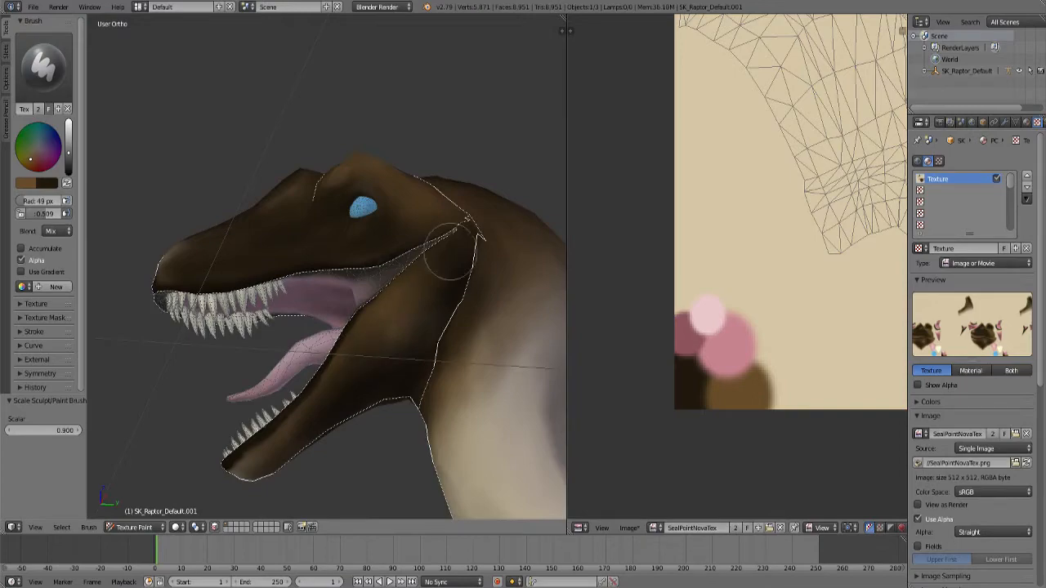
pyautogui.moveTo(413, 416)
pyautogui.mouseDown(button='middle')
pyautogui.moveTo(479, 375)
pyautogui.moveTo(411, 297)
pyautogui.moveTo(455, 367)
pyautogui.moveTo(253, 392)
pyautogui.moveTo(381, 415)
pyautogui.moveTo(392, 306)
pyautogui.mouseUp(button='middle')
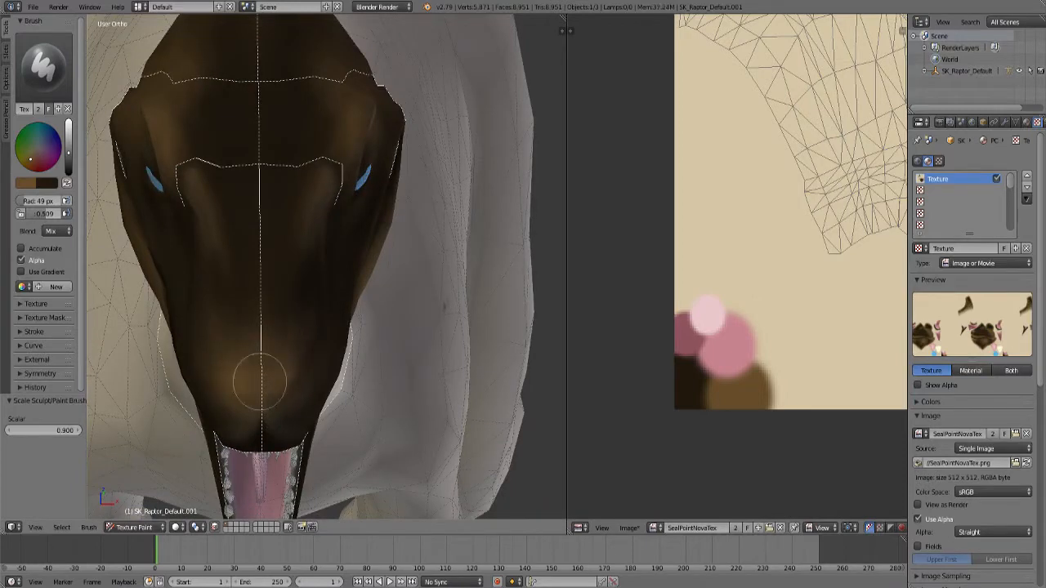
pyautogui.moveTo(262, 369)
pyautogui.mouseDown(button='middle')
pyautogui.moveTo(184, 405)
pyautogui.moveTo(276, 291)
pyautogui.moveTo(250, 278)
pyautogui.mouseUp(button='middle')
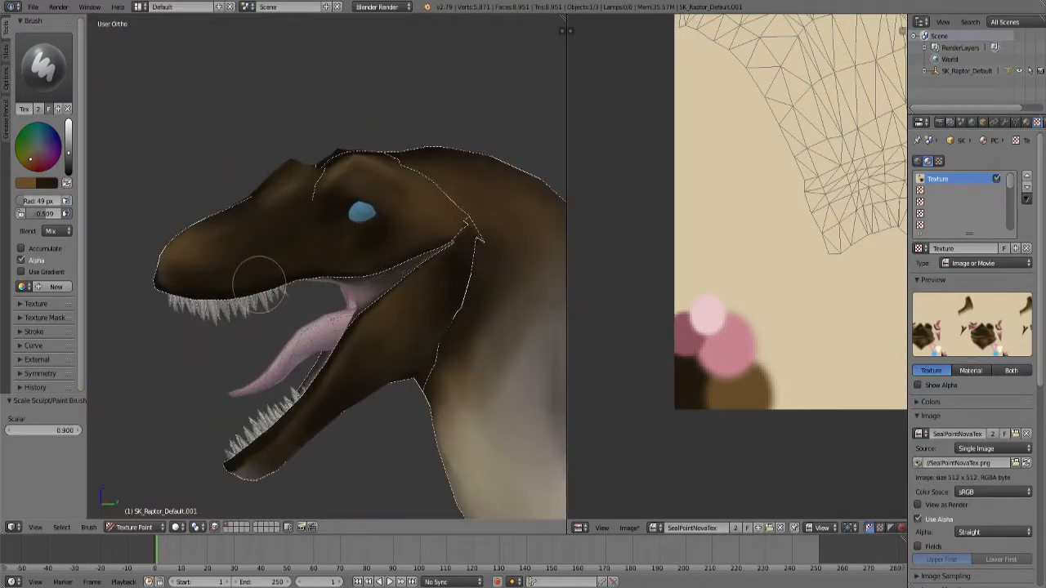
pyautogui.press(']')
pyautogui.press('[')
pyautogui.press('[')
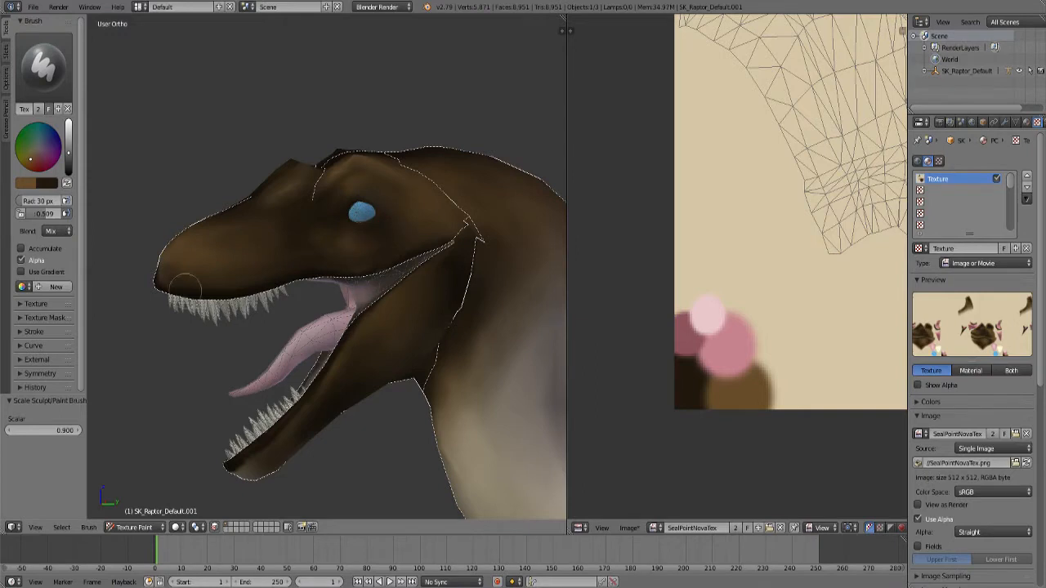
# Sample the dark brown and darken the snout and the front of the face with a brush of 53 px and larger.
pyautogui.press('s')
pyautogui.press(']')
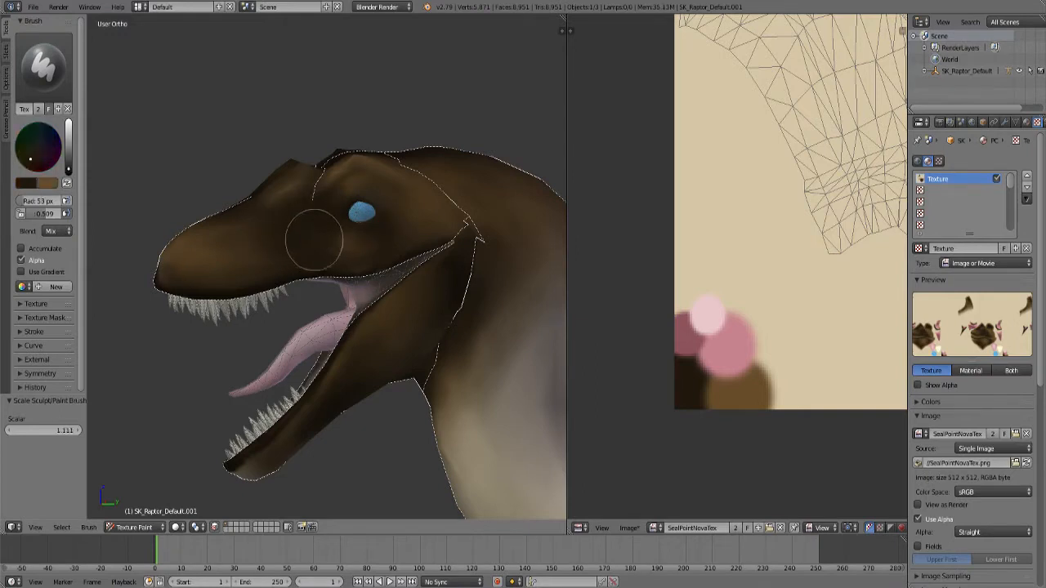
pyautogui.moveTo(129, 226); pyautogui.dragTo(291, 234, button='middle')
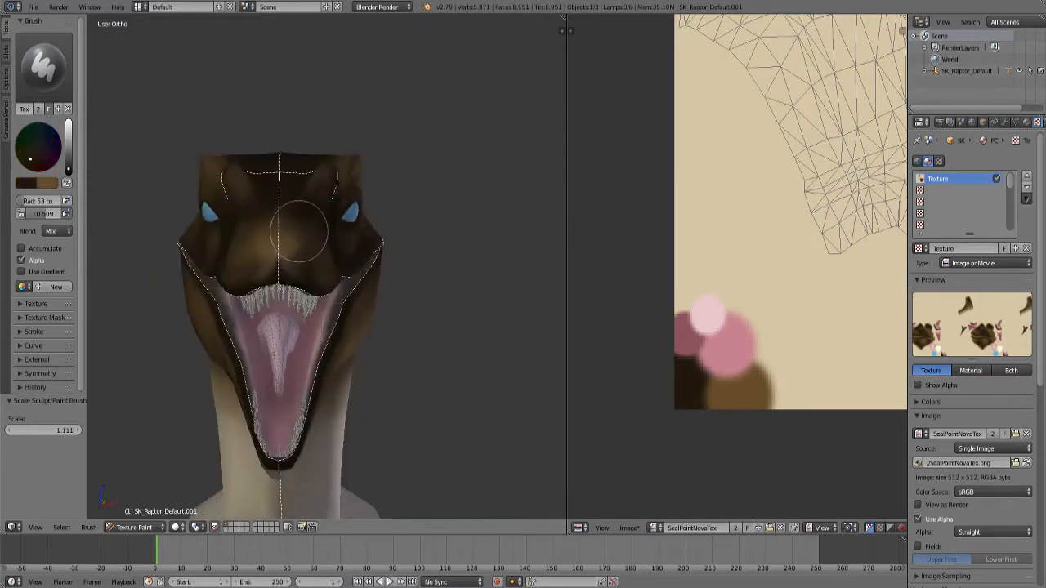
pyautogui.press(']')
pyautogui.press(']')
pyautogui.press(']')
pyautogui.press(']')
pyautogui.moveTo(281, 251)
pyautogui.mouseDown()
pyautogui.moveTo(281, 230)
pyautogui.moveTo(295, 262)
pyautogui.mouseUp()
# Deepen the dark brown over the lower jaw and along the mouth edges, reducing the brush from 63 px to 22 px.
pyautogui.moveTo(208, 183)
pyautogui.mouseDown(button='middle')
pyautogui.moveTo(367, 256)
pyautogui.moveTo(374, 288)
pyautogui.moveTo(420, 303)
pyautogui.moveTo(205, 299)
pyautogui.moveTo(215, 303)
pyautogui.moveTo(211, 278)
pyautogui.moveTo(374, 316)
pyautogui.moveTo(409, 238)
pyautogui.moveTo(397, 367)
pyautogui.moveTo(438, 399)
pyautogui.moveTo(338, 284)
pyautogui.moveTo(332, 327)
pyautogui.moveTo(318, 328)
pyautogui.mouseUp(button='middle')
pyautogui.press('[')
pyautogui.press('[')
pyautogui.scroll(2, 438, 398)
pyautogui.scroll(-2, 339, 284)
pyautogui.scroll(2, 338, 285)
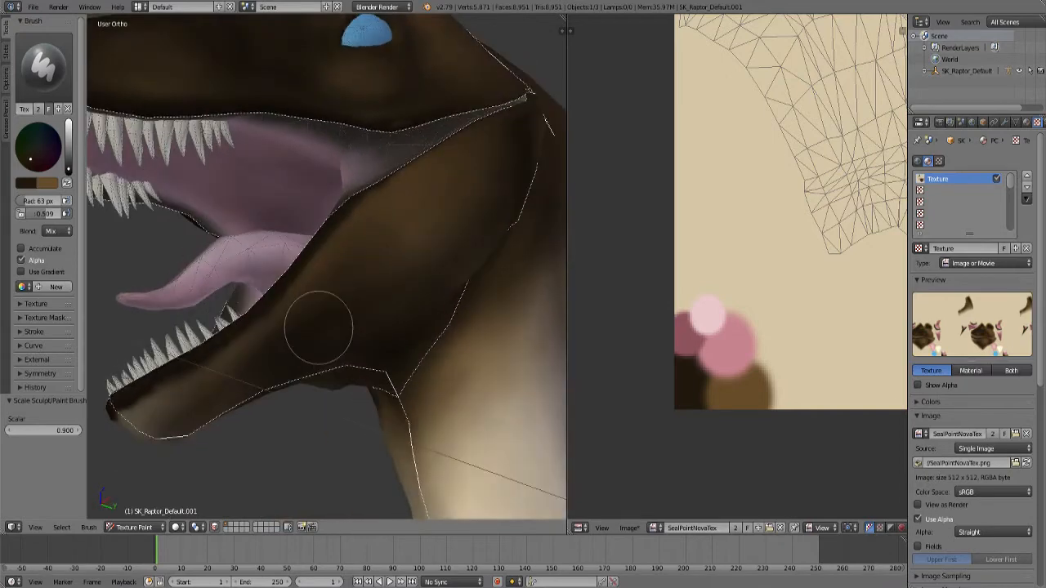
pyautogui.press('[')
pyautogui.press('[')
pyautogui.press('[')
pyautogui.press('[')
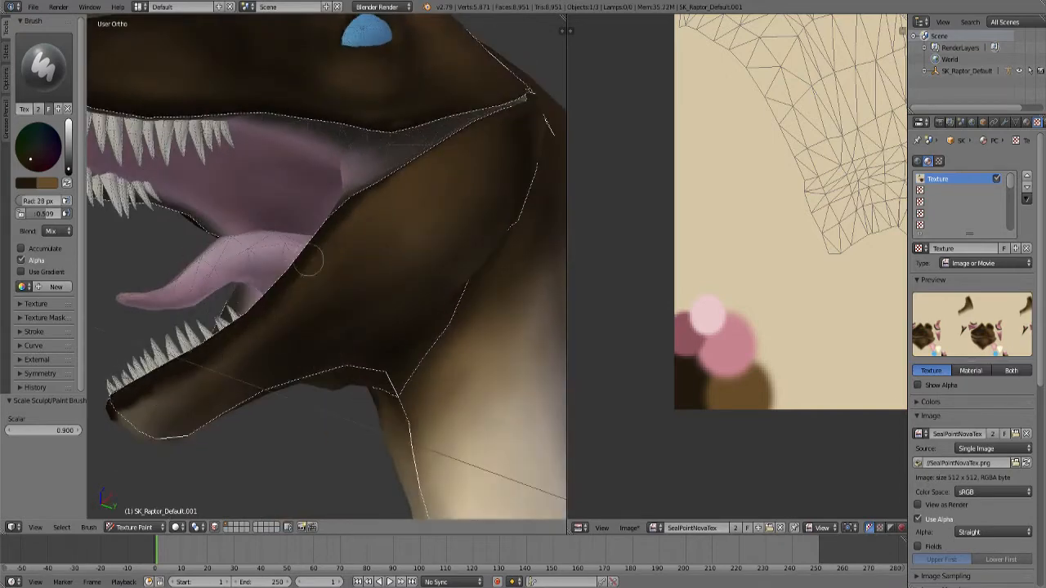
pyautogui.scroll(-2, 492, 138)
pyautogui.moveTo(493, 137); pyautogui.dragTo(521, 226, button='middle')
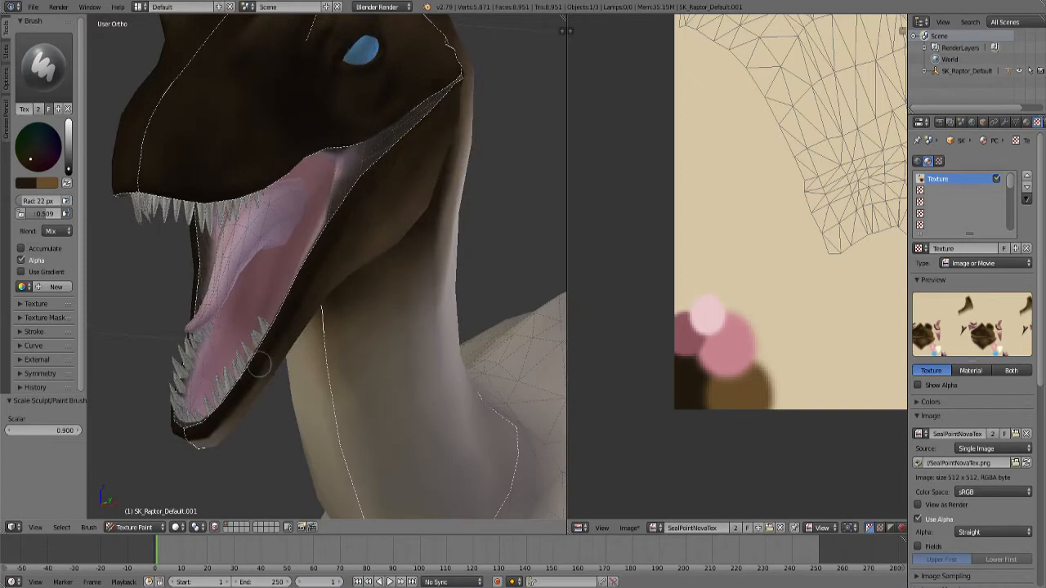
pyautogui.scroll(-2, 260, 365)
pyautogui.moveTo(297, 367); pyautogui.dragTo(405, 384, button='middle')
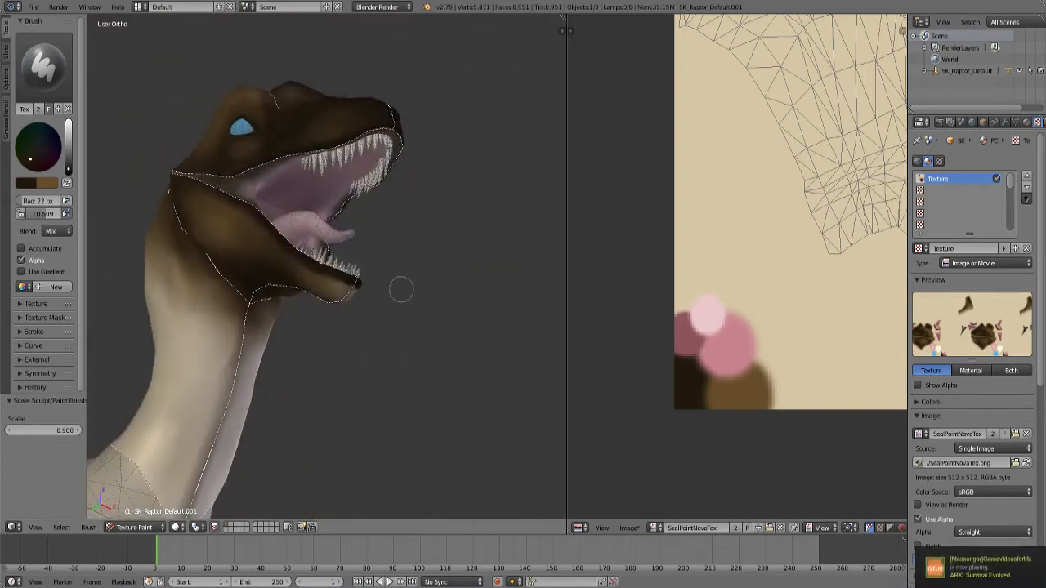
# Blend the pale dab on the upper lip below the eye into the brown using the Smear brush at 45 px.
pyautogui.scroll(7, 401, 290)
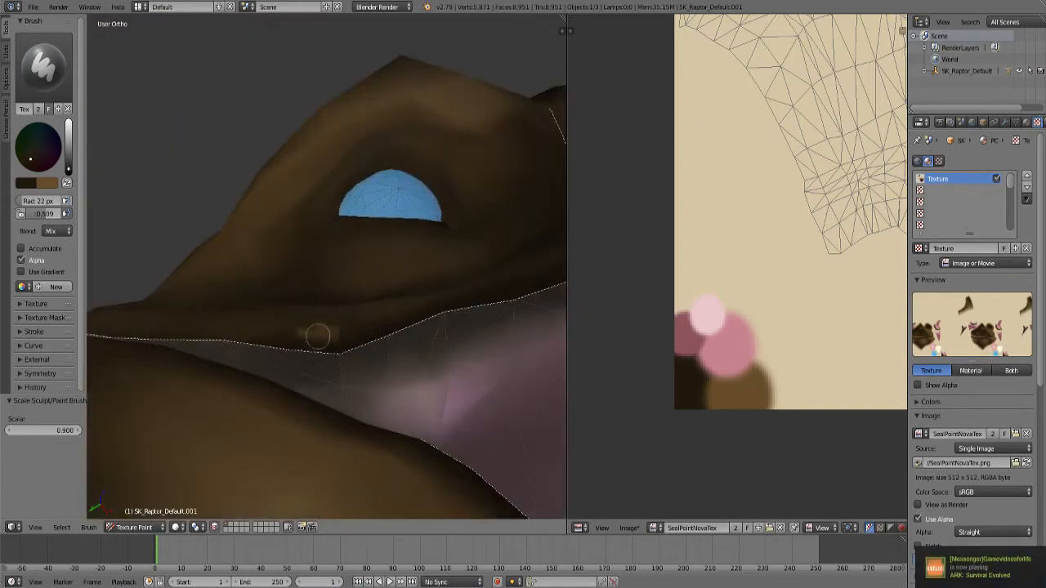
pyautogui.press(']')
pyautogui.click(42, 65)
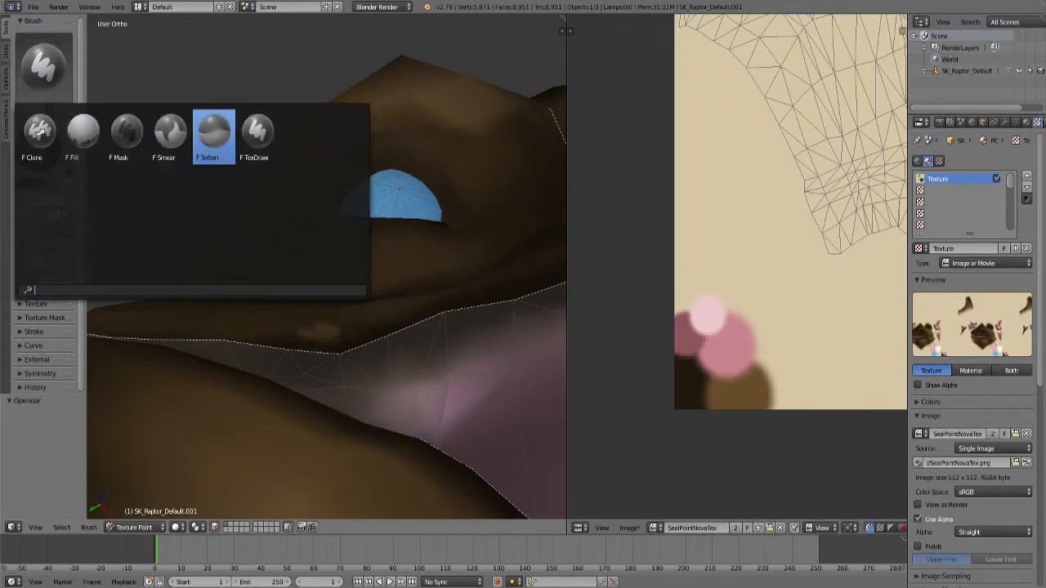
pyautogui.click(222, 129)
pyautogui.press(']')
pyautogui.press(']')
pyautogui.press(']')
pyautogui.press(']')
pyautogui.press(']')
pyautogui.press(']')
pyautogui.press(']')
pyautogui.moveTo(333, 341); pyautogui.dragTo(326, 337)
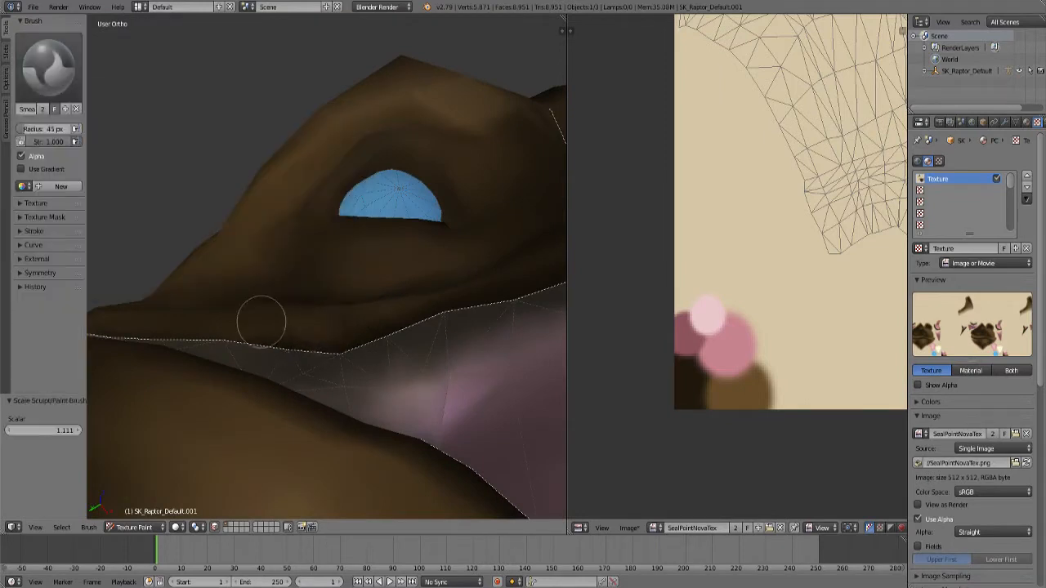
# Turn off face selection masking and smear away the pale spot behind the corner of the mouth with the 45 px brush.
pyautogui.moveTo(417, 262)
pyautogui.mouseDown(button='middle')
pyautogui.moveTo(452, 245)
pyautogui.moveTo(420, 302)
pyautogui.moveTo(434, 305)
pyautogui.moveTo(273, 299)
pyautogui.moveTo(273, 324)
pyautogui.moveTo(318, 238)
pyautogui.moveTo(393, 210)
pyautogui.moveTo(357, 264)
pyautogui.moveTo(331, 267)
pyautogui.mouseUp(button='middle')
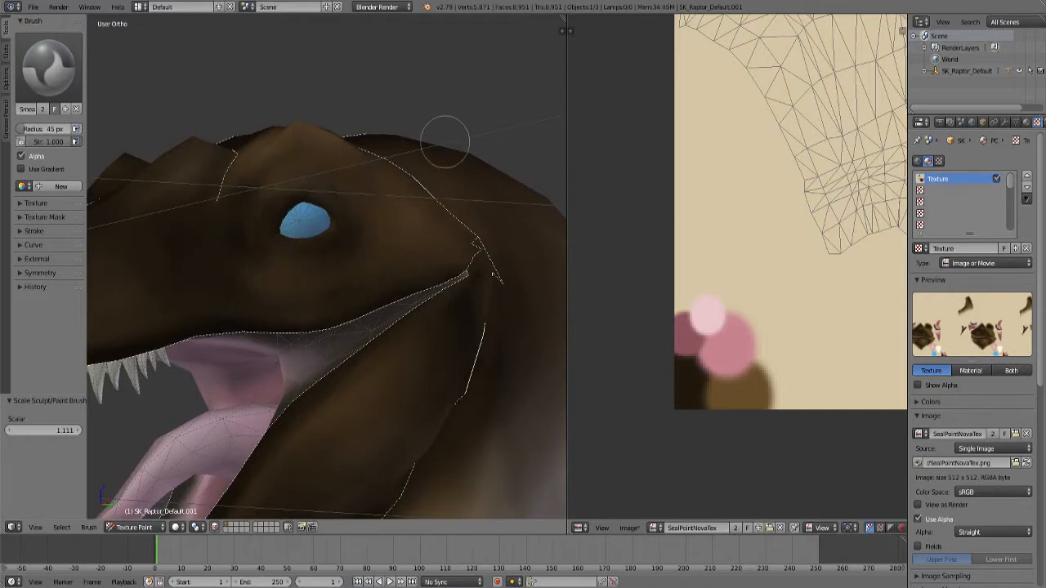
pyautogui.moveTo(445, 142); pyautogui.dragTo(413, 392, button='middle')
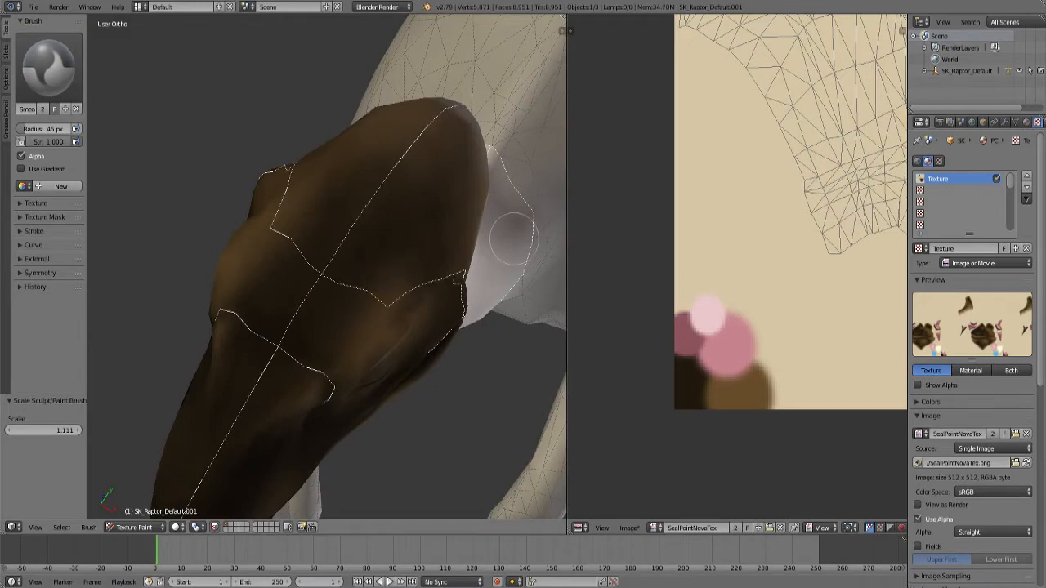
pyautogui.moveTo(302, 313)
pyautogui.mouseDown(button='middle')
pyautogui.moveTo(273, 210)
pyautogui.moveTo(187, 268)
pyautogui.moveTo(362, 327)
pyautogui.moveTo(346, 372)
pyautogui.moveTo(276, 239)
pyautogui.mouseUp(button='middle')
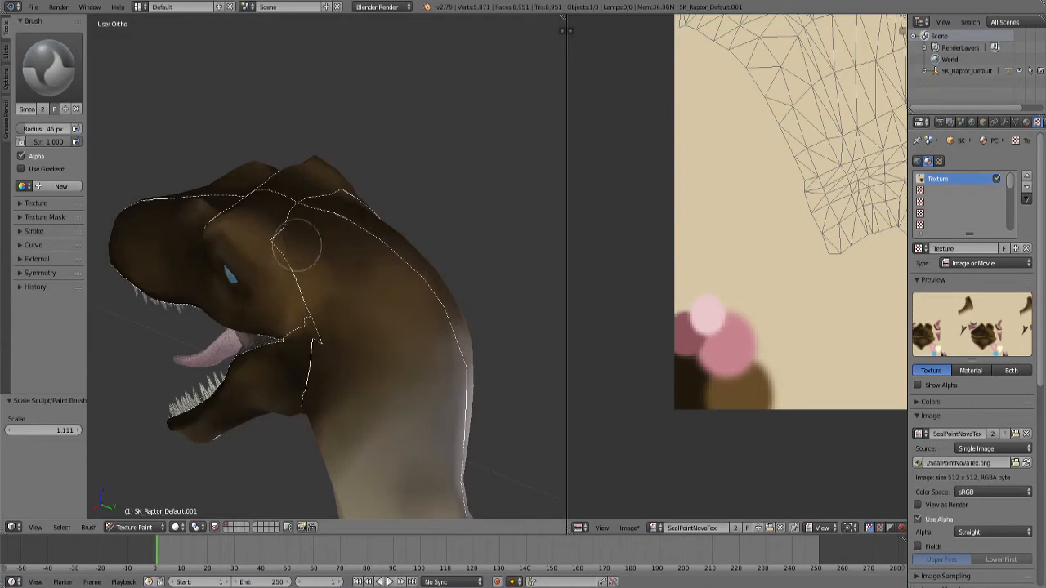
pyautogui.moveTo(409, 275); pyautogui.dragTo(537, 257, button='middle')
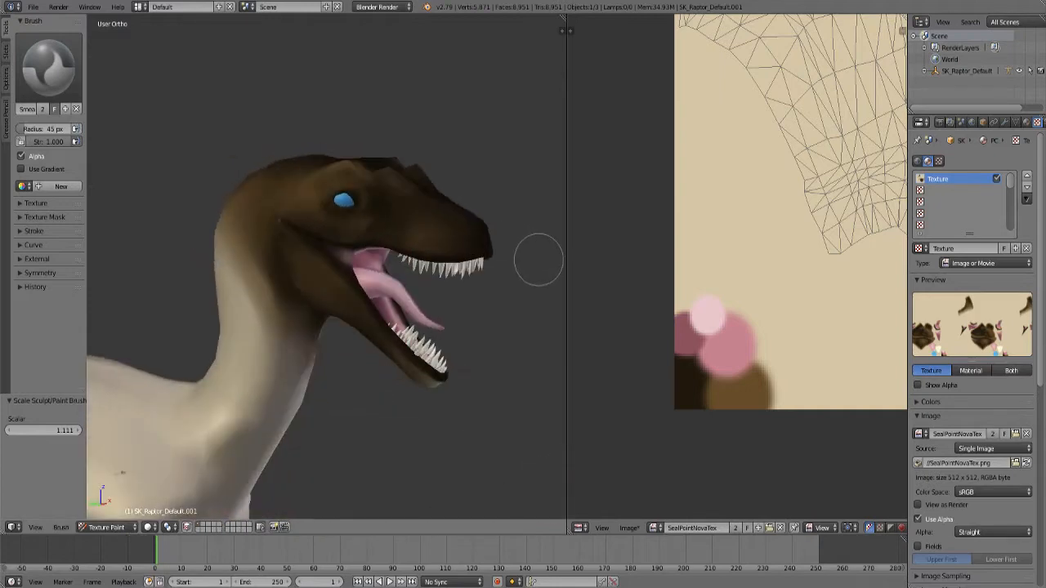
pyautogui.scroll(6, 294, 287)
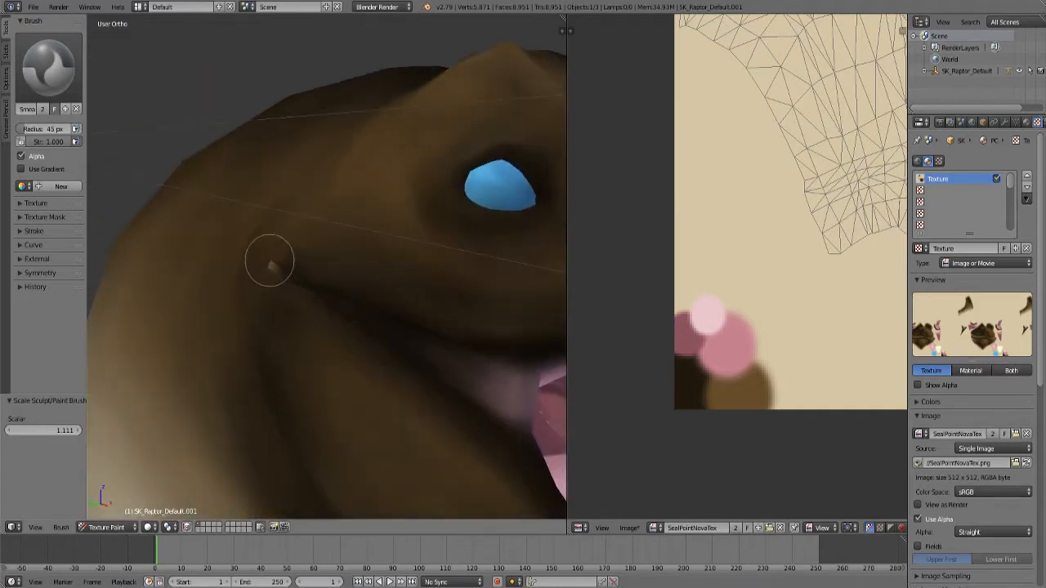
pyautogui.moveTo(271, 261)
pyautogui.mouseDown()
pyautogui.moveTo(303, 281)
pyautogui.moveTo(270, 264)
pyautogui.mouseUp()
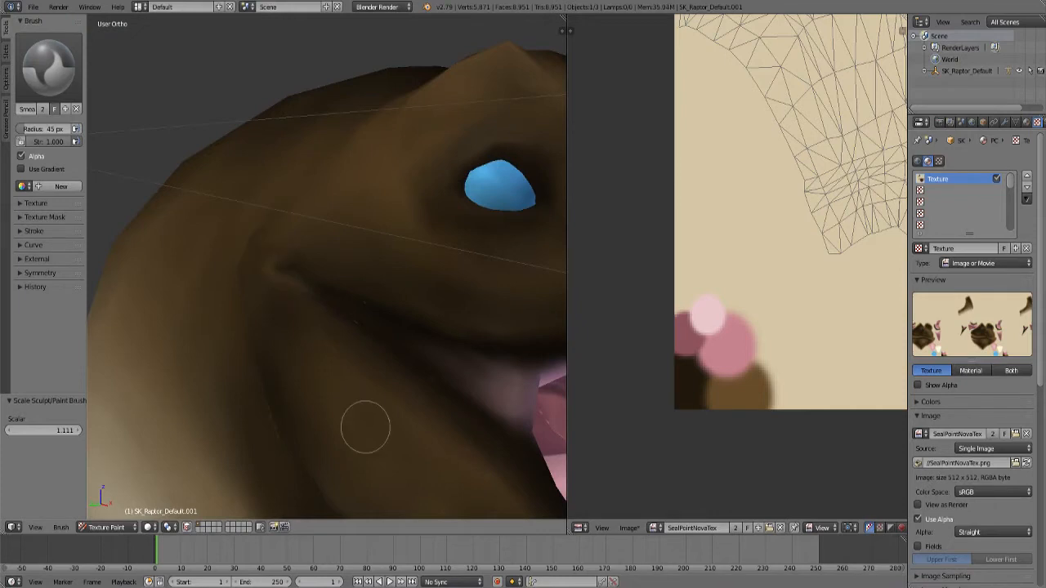
# Try to smear out the pale specks on the back of the head with the 45 px brush.
pyautogui.scroll(-5, 362, 428)
pyautogui.moveTo(362, 431); pyautogui.dragTo(253, 460, button='middle')
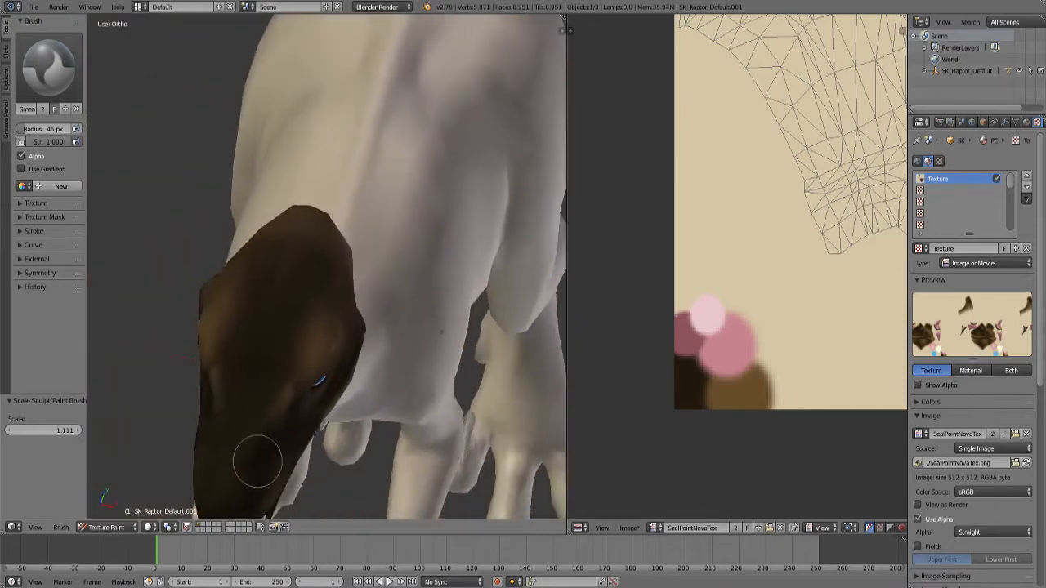
pyautogui.scroll(6, 285, 256)
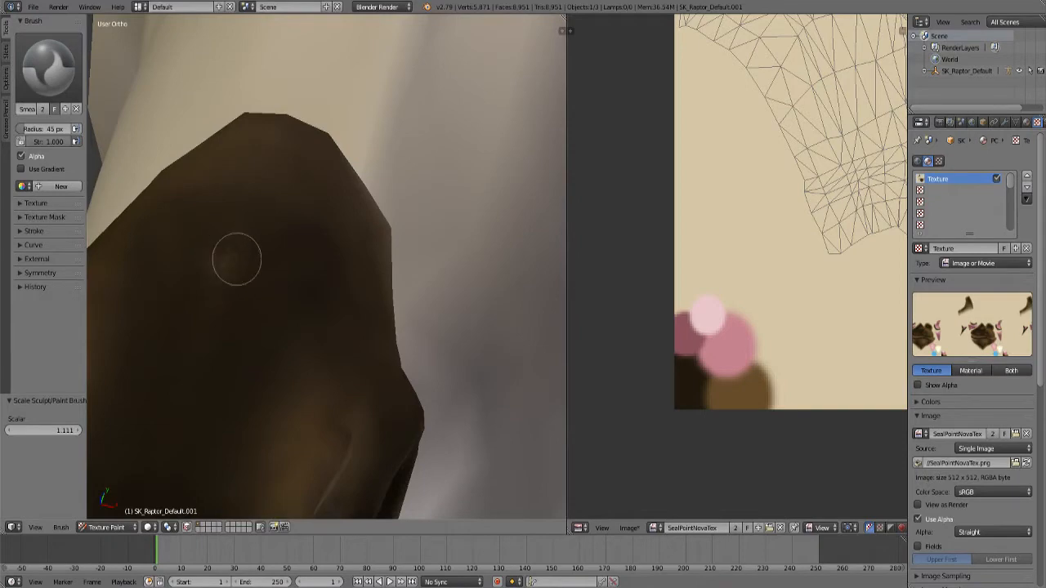
pyautogui.hotkey('ctrl', 'z')
# Switch the image editor to Paint mode for working on the edge of the head's UV island.
pyautogui.keyDown('shift'); pyautogui.moveTo(277, 257); pyautogui.dragTo(358, 253, button='middle'); pyautogui.keyUp('shift')
pyautogui.scroll(-5, 736, 266)
pyautogui.scroll(7, 817, 245)
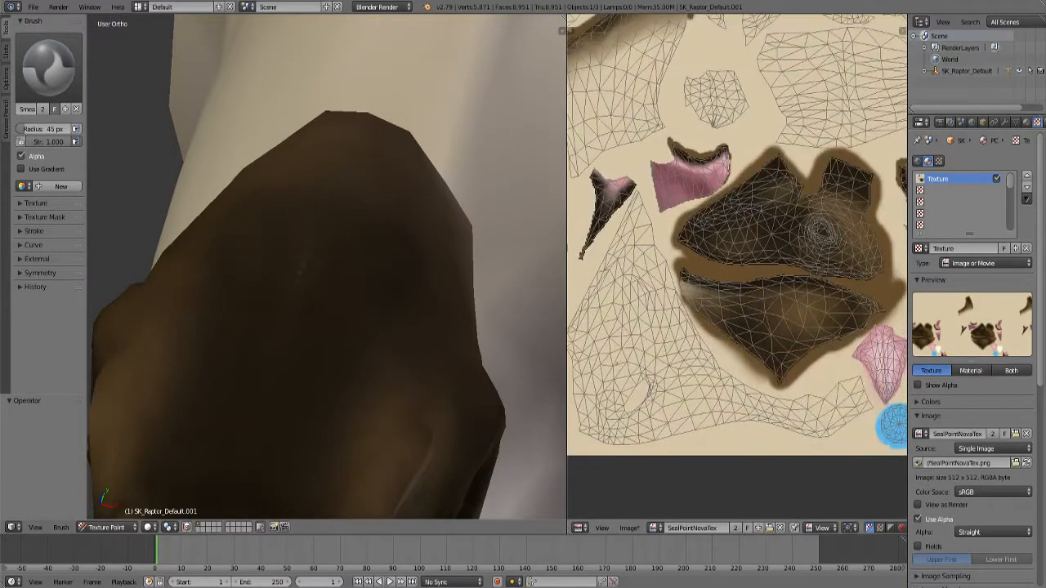
pyautogui.scroll(3, 760, 335)
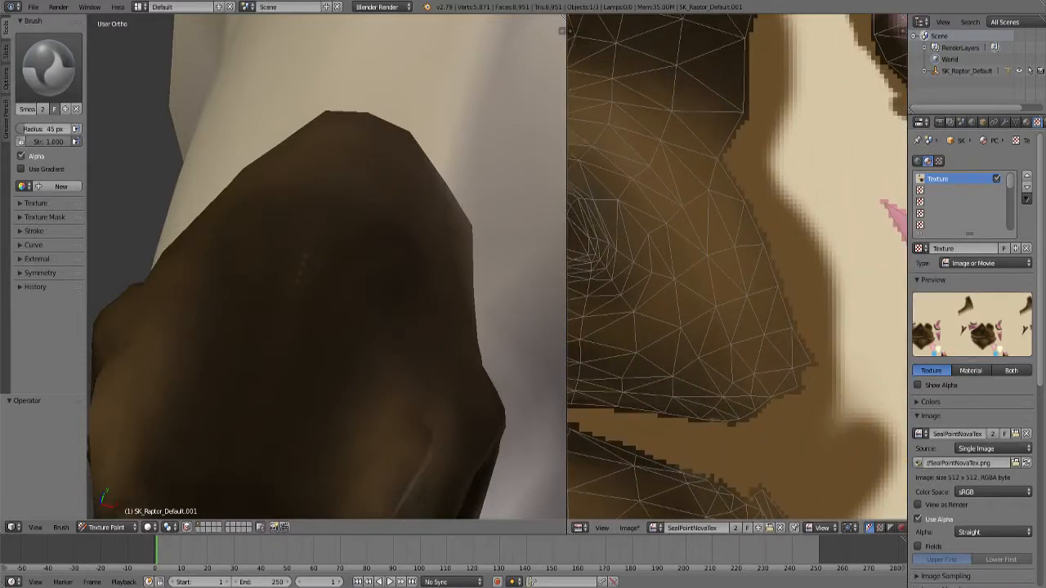
pyautogui.click(821, 528)
pyautogui.click(858, 499)
# Reduce the Smear brush to 5 px and smear the dark shading past the rear edge of the upper head's UV island.
pyautogui.press('[')
pyautogui.press('[')
pyautogui.press('[')
pyautogui.press('[')
pyautogui.press('[')
pyautogui.press('[')
pyautogui.press('[')
pyautogui.press('[')
pyautogui.press('[')
pyautogui.press('[')
pyautogui.press('[')
pyautogui.press('[')
pyautogui.press('[')
pyautogui.press('[')
pyautogui.press('[')
pyautogui.press('[')
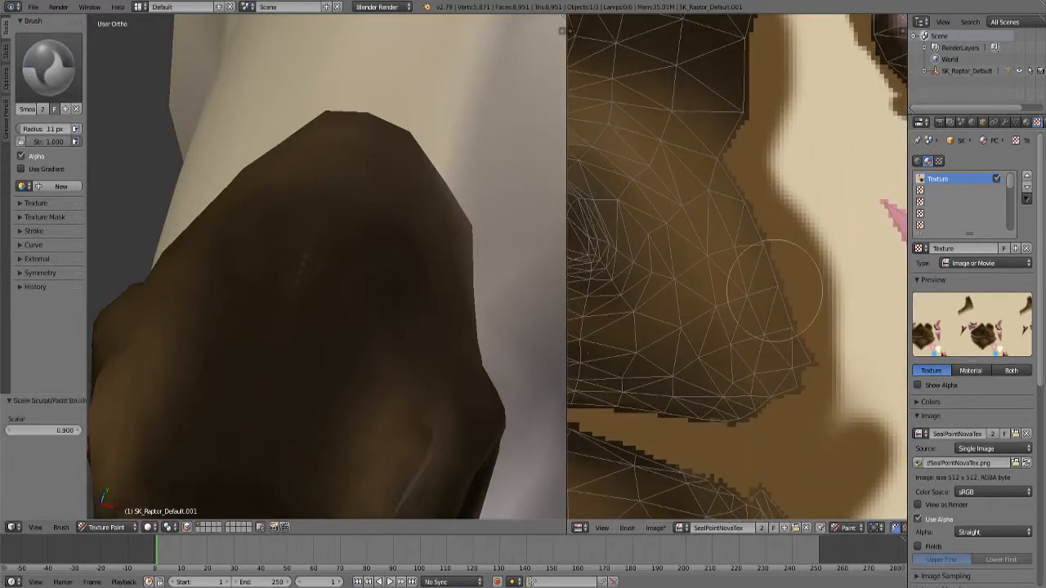
pyautogui.moveTo(717, 147)
pyautogui.mouseDown()
pyautogui.moveTo(737, 133)
pyautogui.moveTo(742, 180)
pyautogui.moveTo(729, 189)
pyautogui.moveTo(752, 198)
pyautogui.mouseUp()
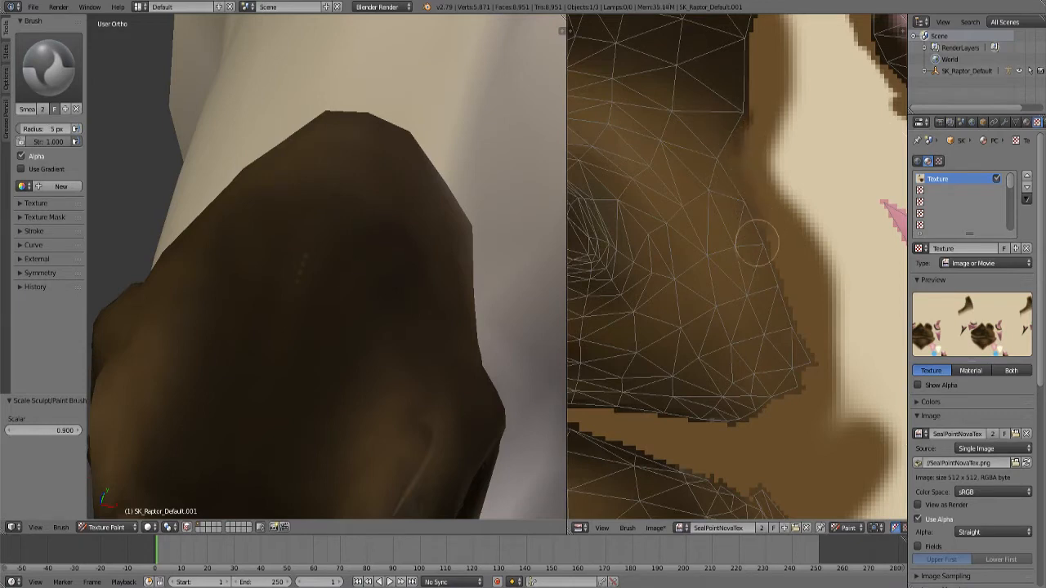
pyautogui.moveTo(756, 244)
pyautogui.mouseDown()
pyautogui.moveTo(812, 359)
pyautogui.moveTo(807, 382)
pyautogui.moveTo(748, 433)
pyautogui.moveTo(679, 434)
pyautogui.mouseUp()
# Smear the brown shading over the long outer edge of the pointed upper-neck UV island with the 5 px brush.
pyautogui.moveTo(679, 434); pyautogui.dragTo(744, 275, button='middle')
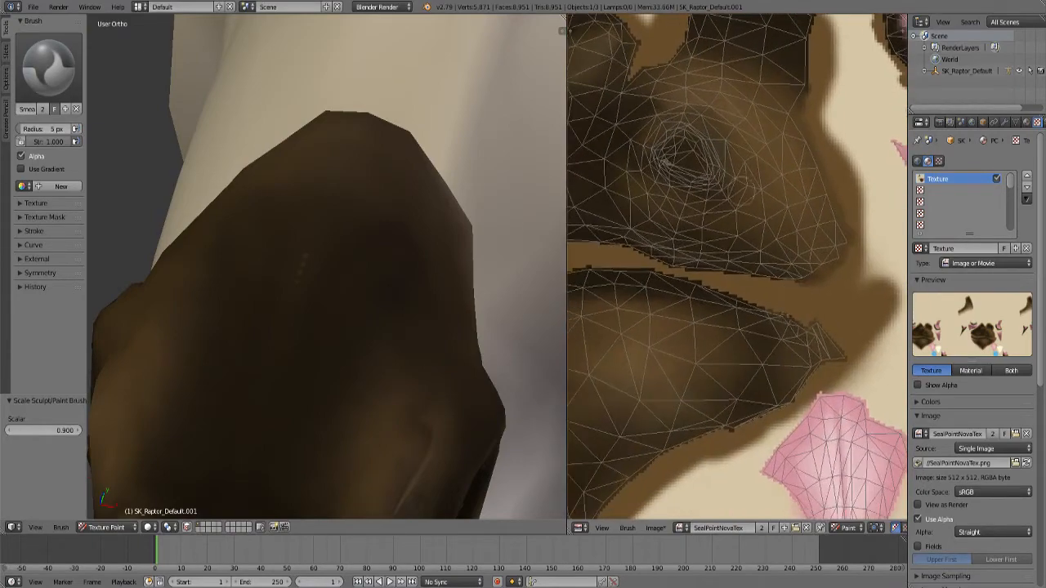
pyautogui.moveTo(704, 232); pyautogui.dragTo(724, 386, button='middle')
pyautogui.scroll(-6, 712, 261)
pyautogui.scroll(8, 719, 210)
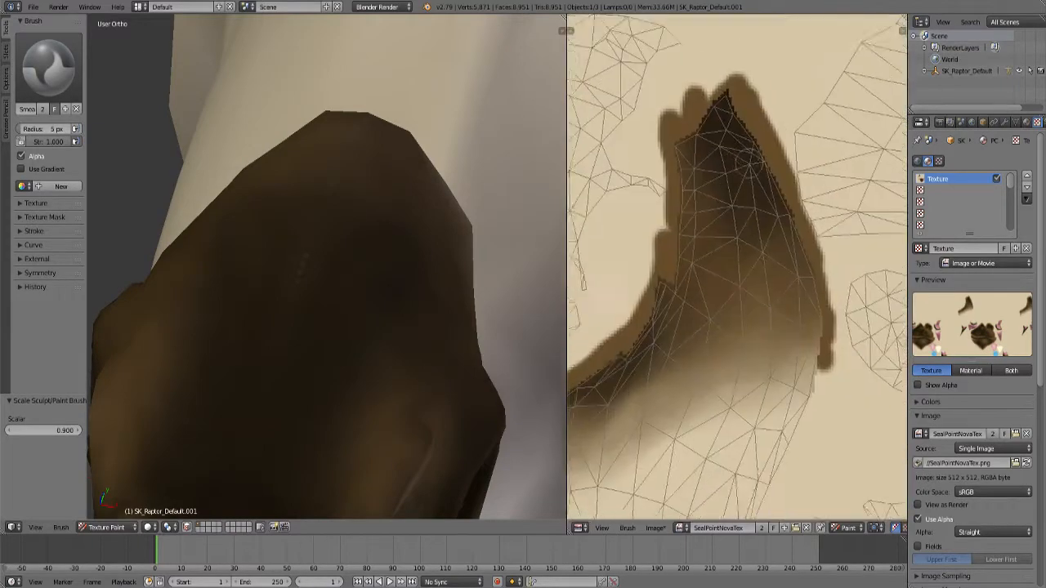
pyautogui.moveTo(747, 160); pyautogui.dragTo(743, 289, button='middle')
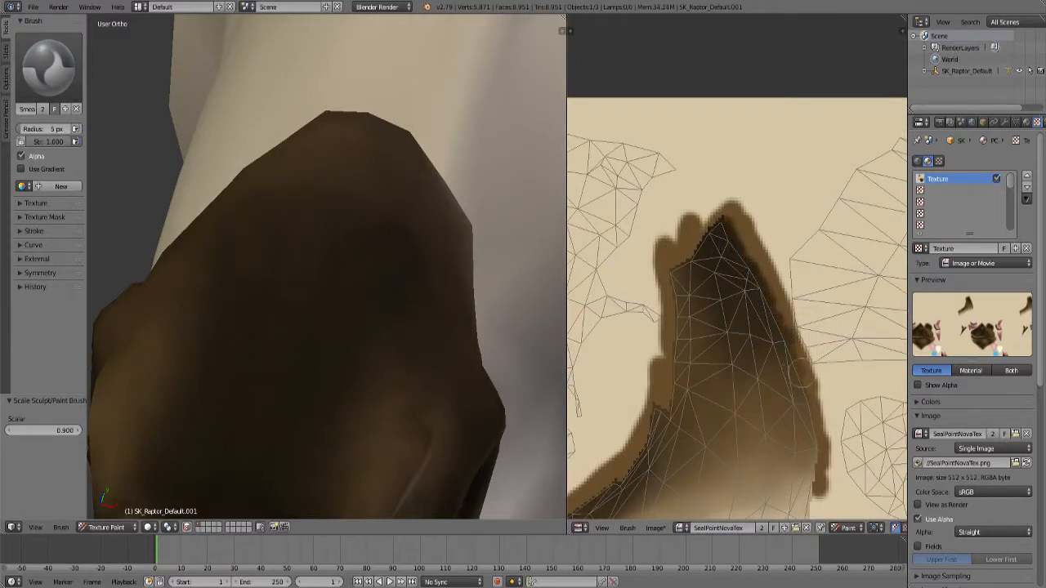
pyautogui.moveTo(780, 401); pyautogui.dragTo(731, 237, button='middle')
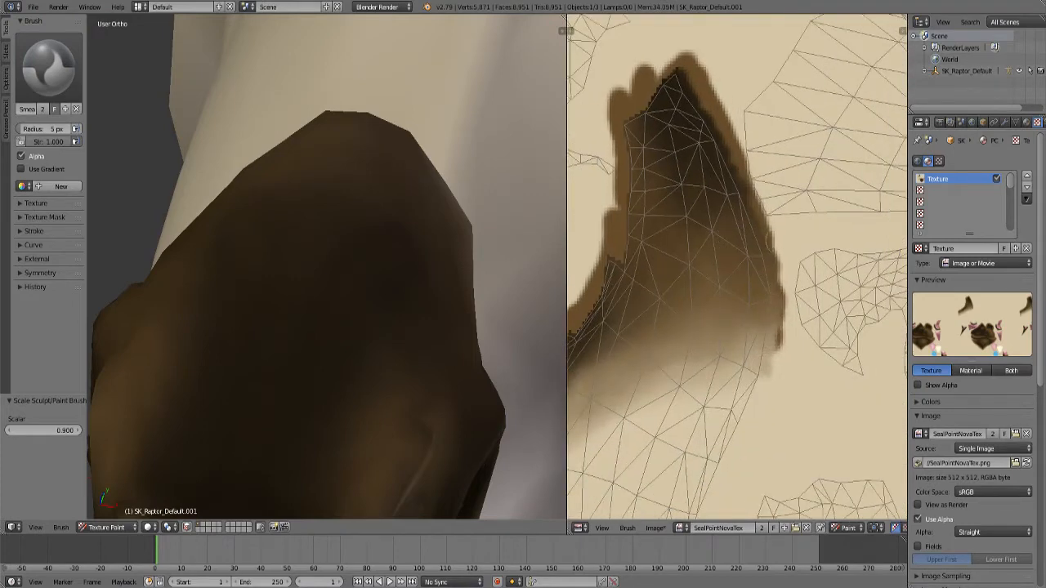
# Smear the tip and the inner curved edge of the upper-neck UV island outward, down to its lower corner.
pyautogui.moveTo(757, 236); pyautogui.dragTo(761, 342, button='middle')
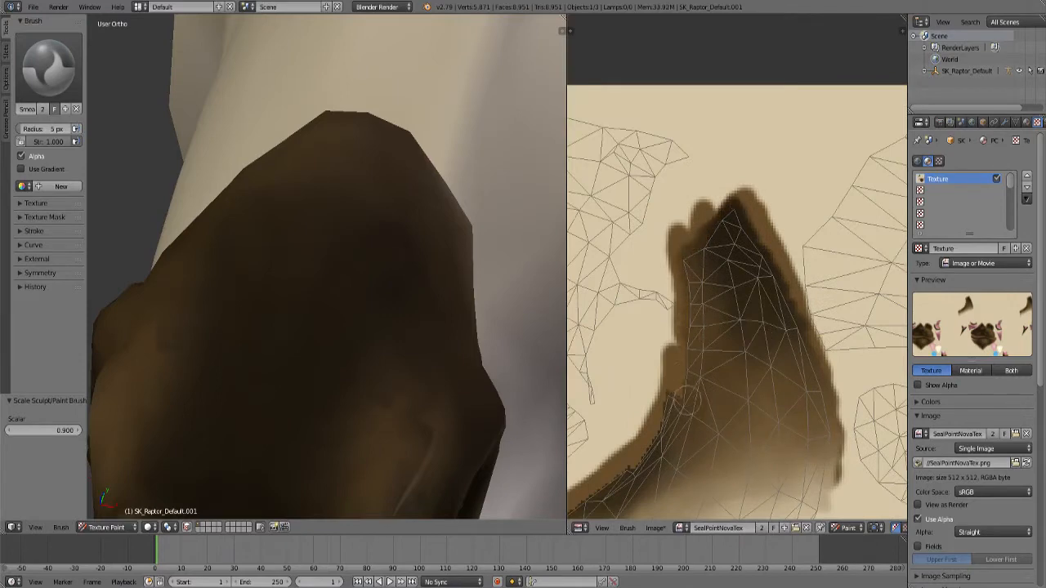
pyautogui.moveTo(693, 294); pyautogui.dragTo(793, 138, button='middle')
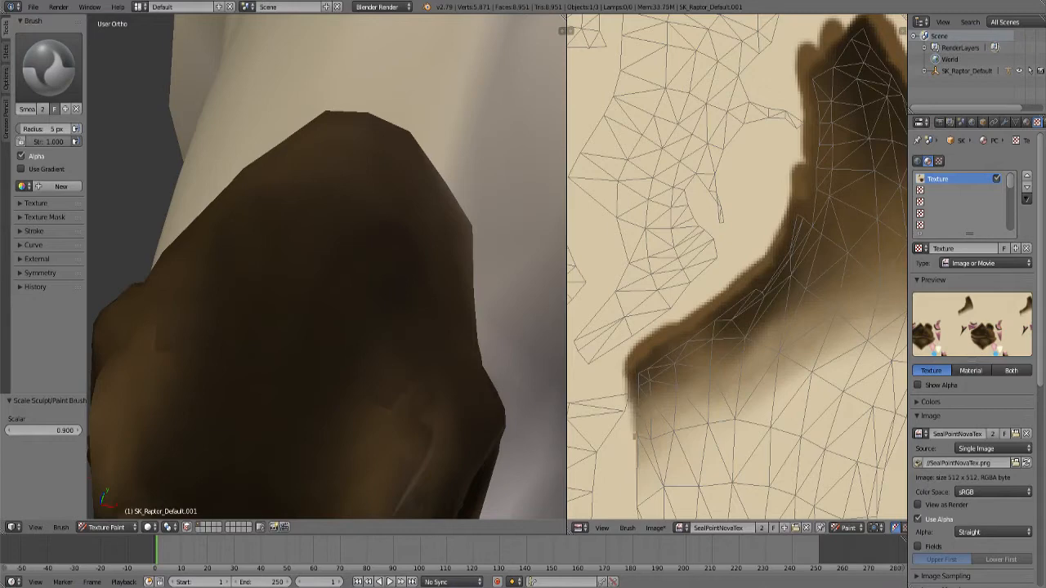
pyautogui.scroll(-5, 736, 372)
pyautogui.scroll(5, 636, 360)
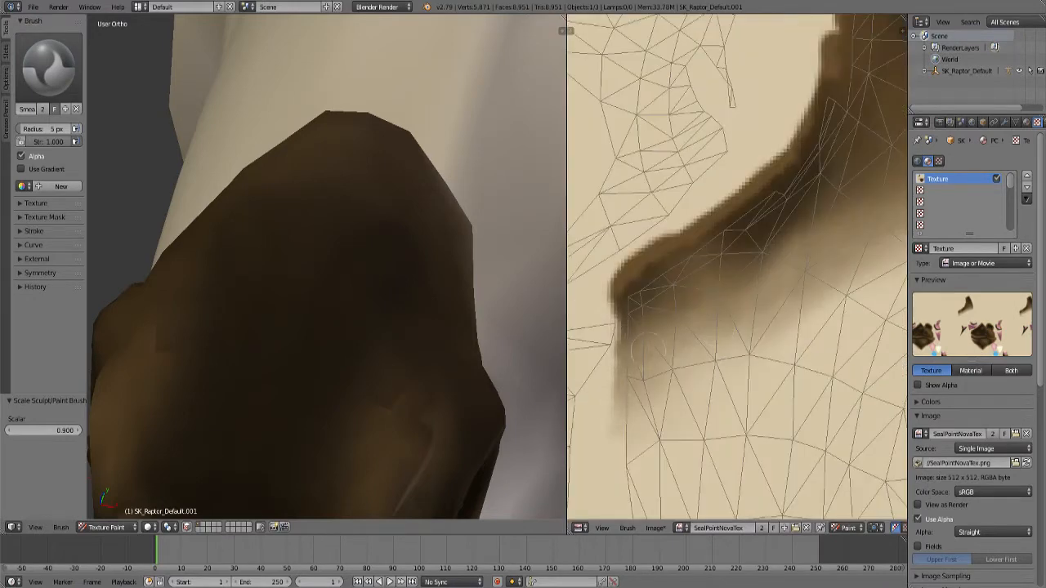
# Smear the rear part of the upper head island's lower edge outward with a 3 px brush.
pyautogui.scroll(-3, 695, 335)
pyautogui.scroll(-1, 258, 349)
pyautogui.keyDown('shift'); pyautogui.moveTo(347, 391); pyautogui.dragTo(381, 346, button='middle'); pyautogui.keyUp('shift')
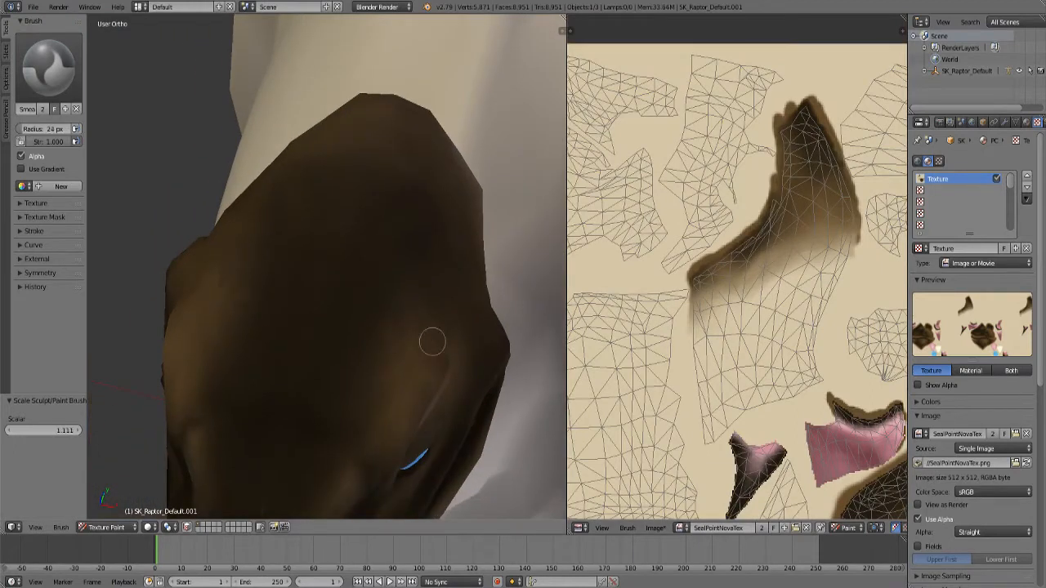
pyautogui.moveTo(439, 335)
pyautogui.mouseDown(button='middle')
pyautogui.moveTo(388, 355)
pyautogui.moveTo(319, 329)
pyautogui.moveTo(392, 333)
pyautogui.mouseUp(button='middle')
pyautogui.moveTo(323, 388); pyautogui.dragTo(343, 339, button='middle')
pyautogui.scroll(-2, 768, 278)
pyautogui.moveTo(849, 408); pyautogui.dragTo(723, 320, button='middle')
pyautogui.scroll(5, 724, 319)
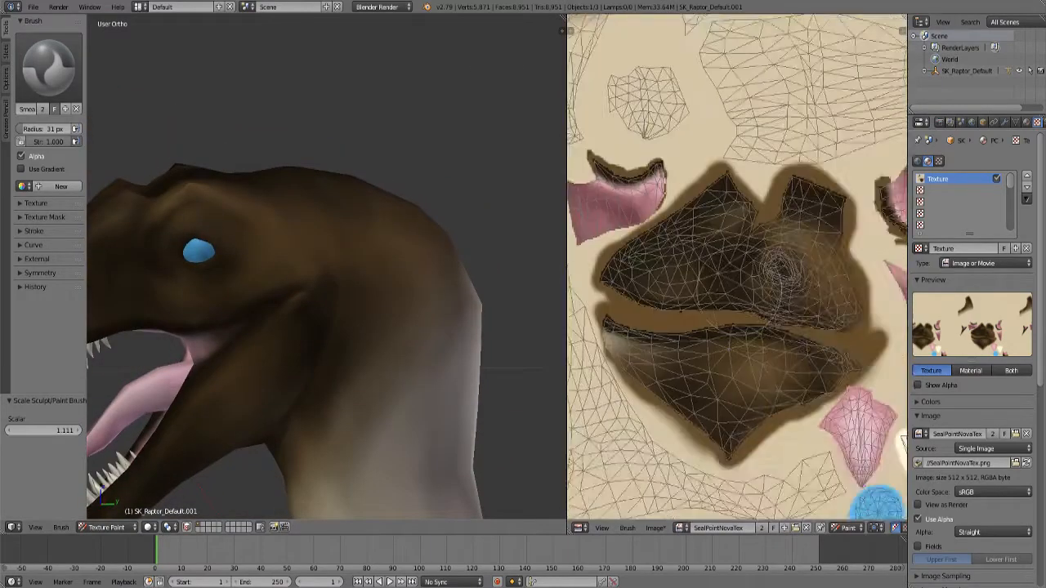
pyautogui.press('f')
pyautogui.click(773, 319)
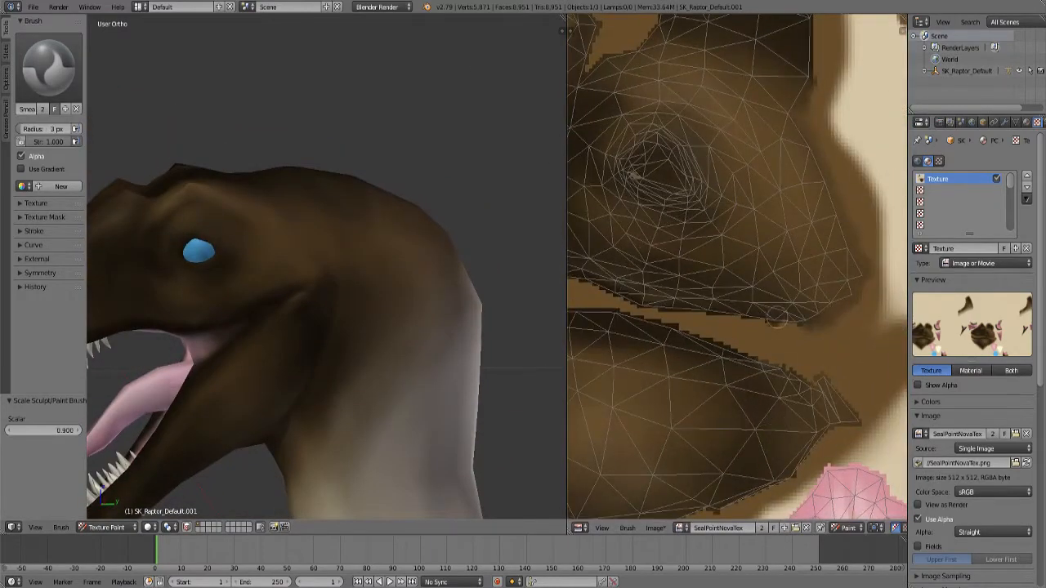
pyautogui.press('[')
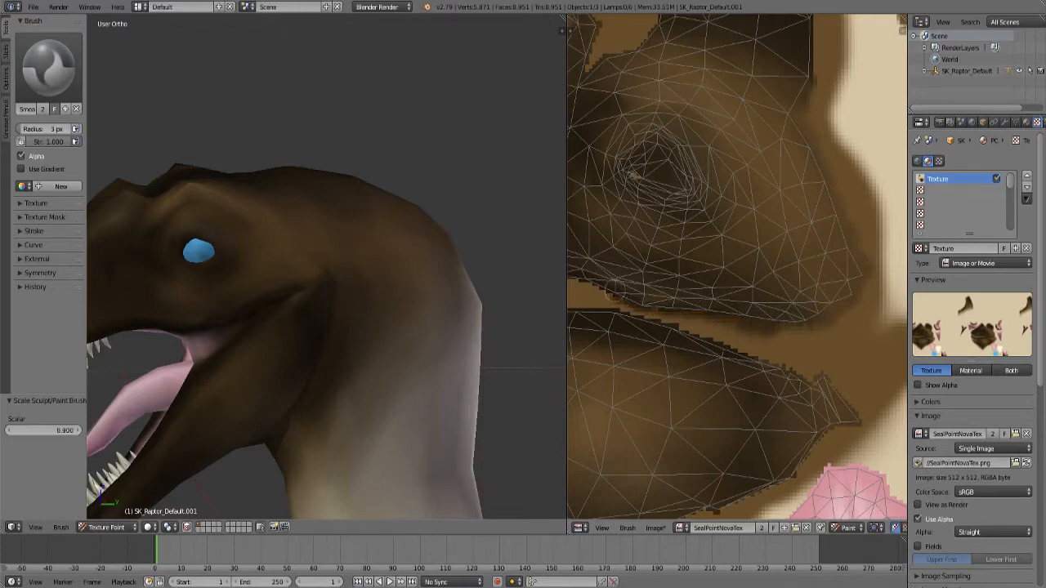
pyautogui.moveTo(576, 297); pyautogui.dragTo(749, 319, button='middle')
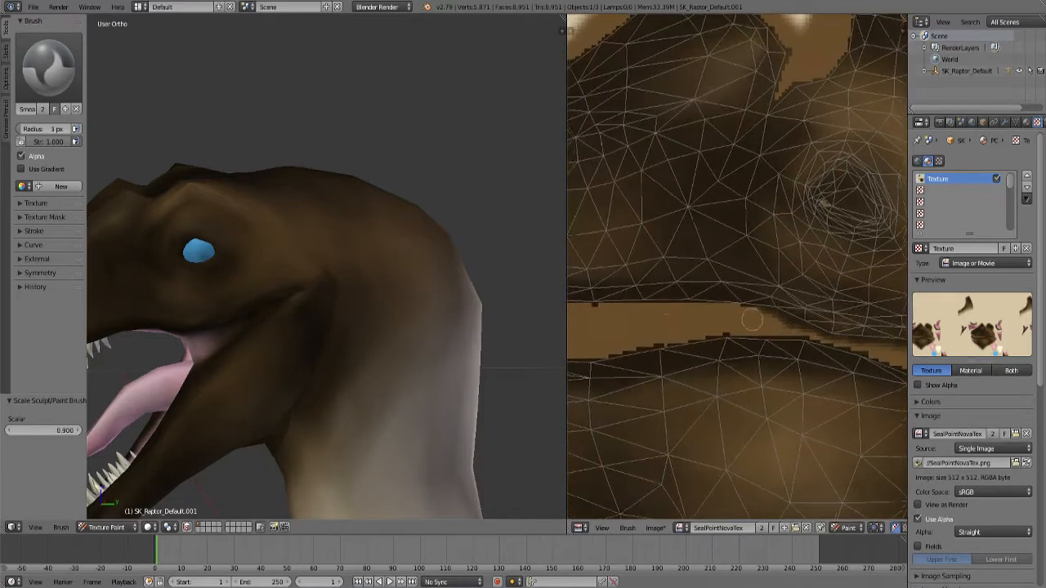
# Enlarge the Smear brush to 5 px and smear the upper lip edge of the head island outward toward the snout.
pyautogui.scroll(-3, 749, 319)
pyautogui.scroll(3, 678, 302)
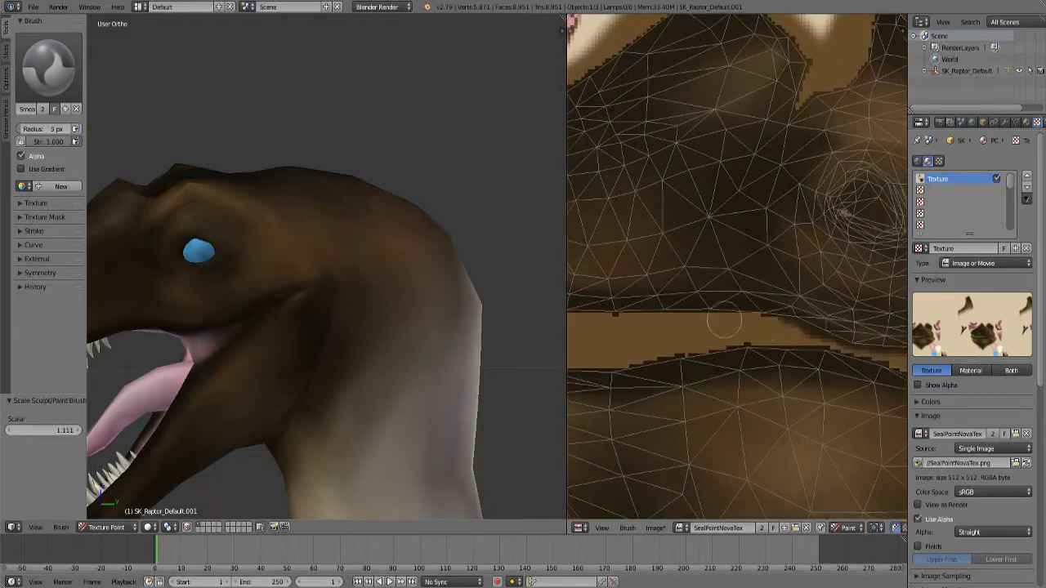
pyautogui.moveTo(724, 320)
pyautogui.mouseDown()
pyautogui.moveTo(776, 314)
pyautogui.moveTo(801, 324)
pyautogui.moveTo(588, 317)
pyautogui.mouseUp()
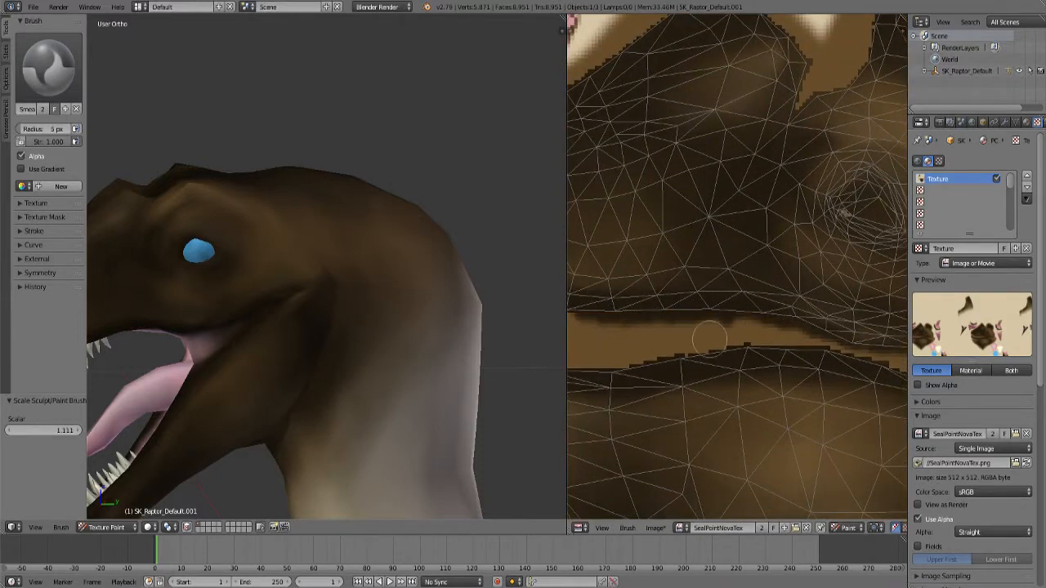
pyautogui.moveTo(576, 295); pyautogui.dragTo(794, 314, button='middle')
pyautogui.moveTo(653, 258)
pyautogui.mouseDown()
pyautogui.moveTo(739, 324)
pyautogui.moveTo(802, 326)
pyautogui.moveTo(645, 242)
pyautogui.moveTo(652, 206)
pyautogui.moveTo(843, 72)
pyautogui.mouseUp()
# Smear the dark shading past the upper head island's top edges, covering the snout peak, the notch and the rear flap.
pyautogui.moveTo(818, 92); pyautogui.dragTo(691, 286, button='middle')
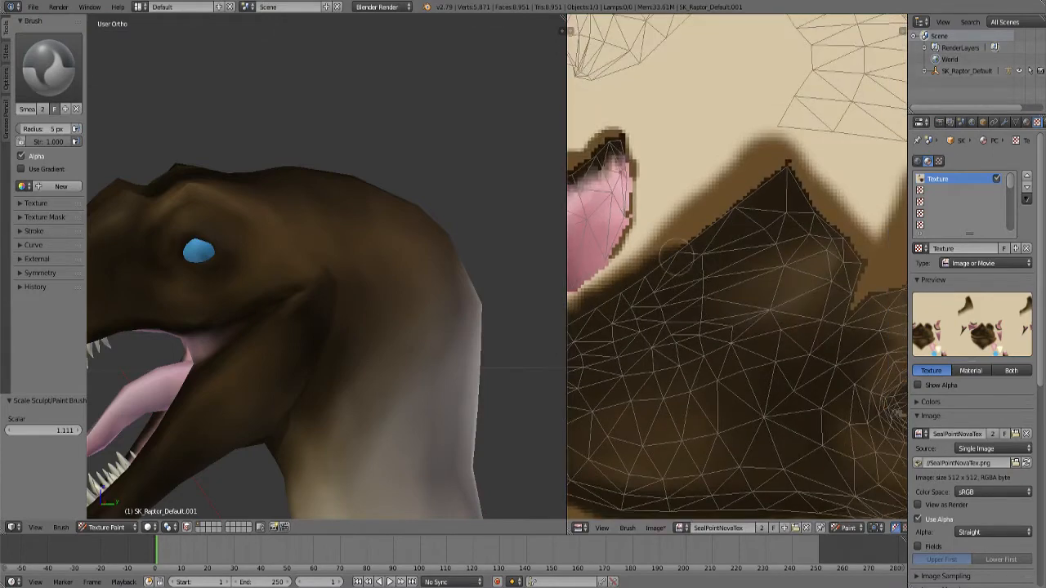
pyautogui.moveTo(677, 257)
pyautogui.mouseDown()
pyautogui.moveTo(747, 198)
pyautogui.moveTo(790, 179)
pyautogui.moveTo(825, 224)
pyautogui.moveTo(862, 245)
pyautogui.moveTo(846, 311)
pyautogui.moveTo(866, 276)
pyautogui.mouseUp()
pyautogui.moveTo(854, 273); pyautogui.dragTo(728, 272, button='middle')
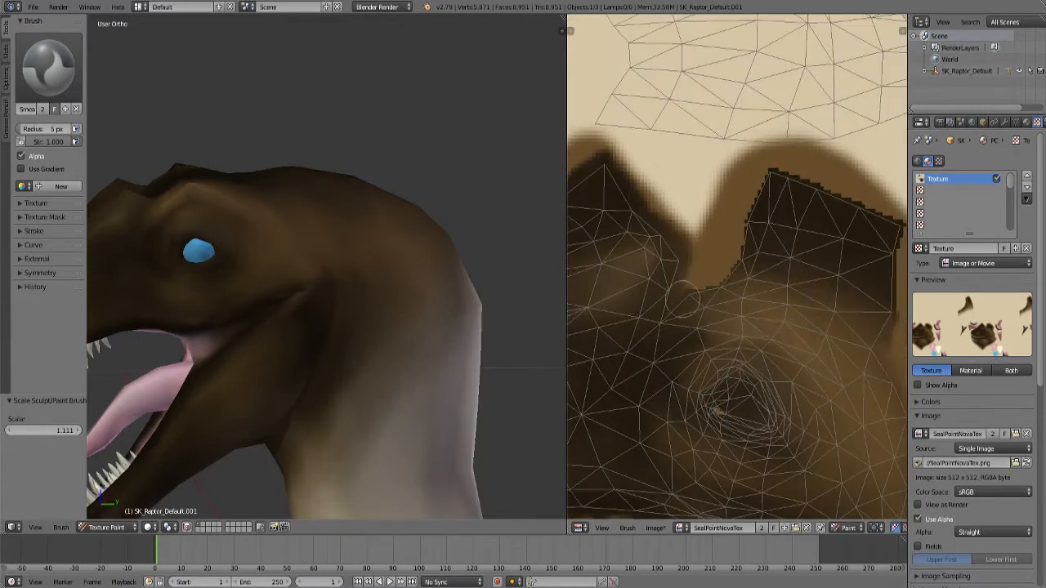
pyautogui.moveTo(683, 298)
pyautogui.mouseDown()
pyautogui.moveTo(725, 266)
pyautogui.moveTo(761, 188)
pyautogui.mouseUp()
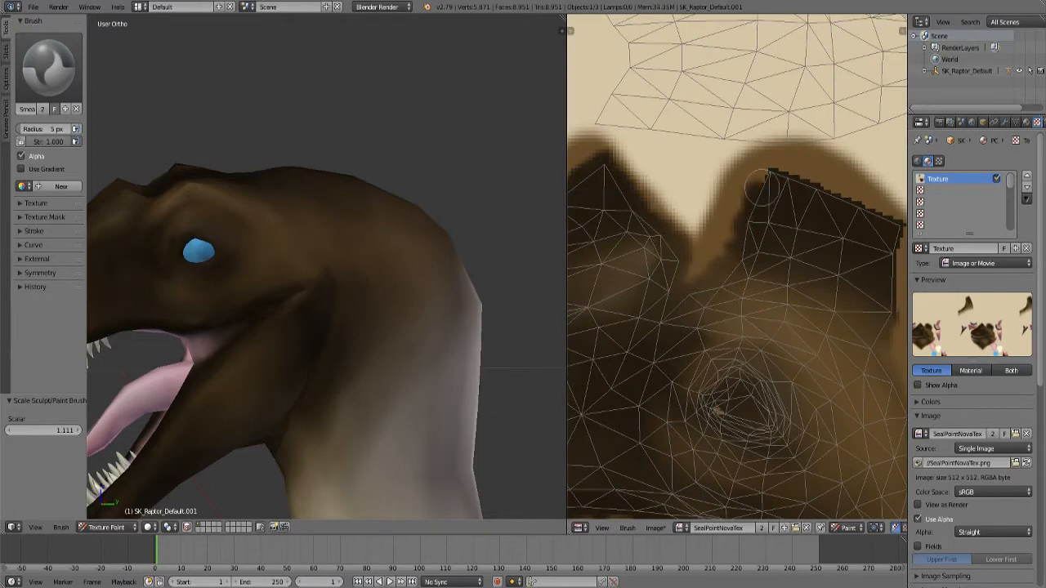
pyautogui.moveTo(760, 187)
pyautogui.mouseDown(button='middle')
pyautogui.moveTo(627, 179)
pyautogui.moveTo(621, 191)
pyautogui.mouseUp(button='middle')
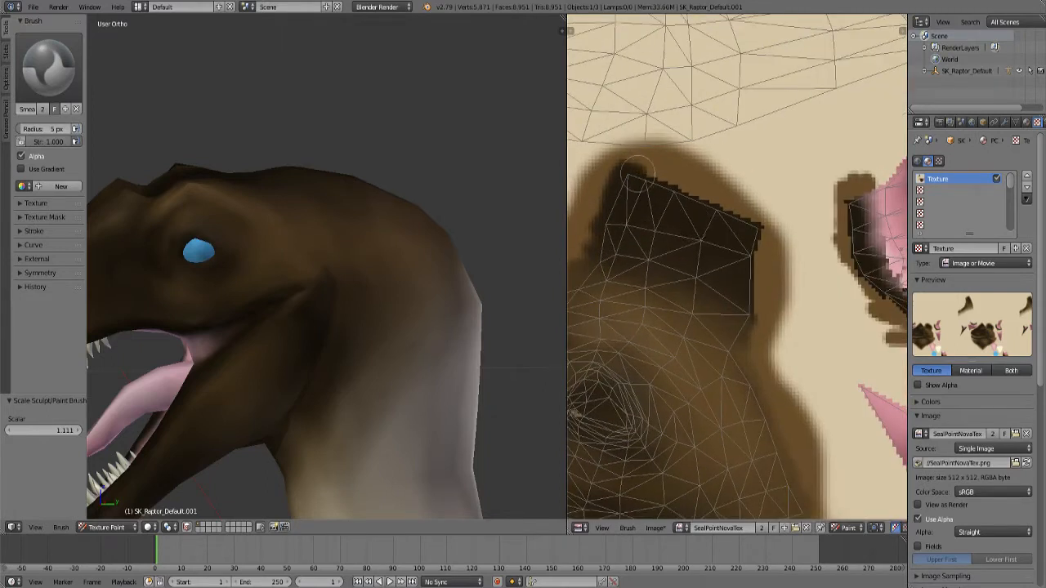
pyautogui.moveTo(637, 172)
pyautogui.mouseDown()
pyautogui.moveTo(707, 194)
pyautogui.moveTo(745, 222)
pyautogui.moveTo(743, 331)
pyautogui.mouseUp()
# Smear the upper edge of the lower-jaw UV island outward into the surrounding brown, back to its rear tip.
pyautogui.scroll(-6, 740, 326)
pyautogui.moveTo(335, 233)
pyautogui.mouseDown(button='middle')
pyautogui.moveTo(353, 259)
pyautogui.moveTo(506, 270)
pyautogui.moveTo(490, 196)
pyautogui.moveTo(515, 210)
pyautogui.mouseUp(button='middle')
pyautogui.scroll(-2, 691, 366)
pyautogui.moveTo(690, 366); pyautogui.dragTo(761, 354, button='middle')
pyautogui.scroll(4, 761, 355)
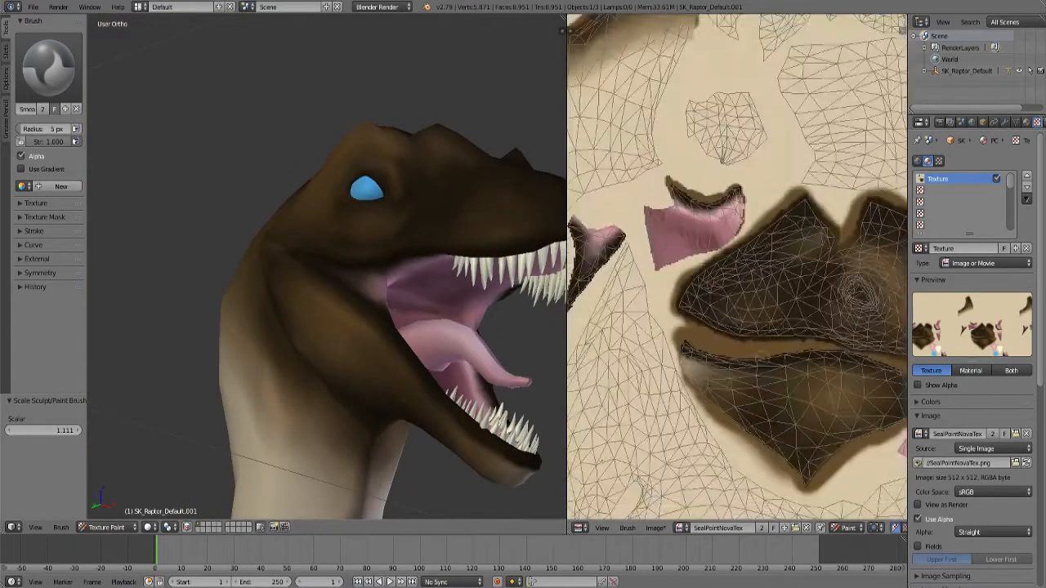
pyautogui.scroll(2, 760, 355)
pyautogui.moveTo(776, 417); pyautogui.dragTo(735, 320, button='middle')
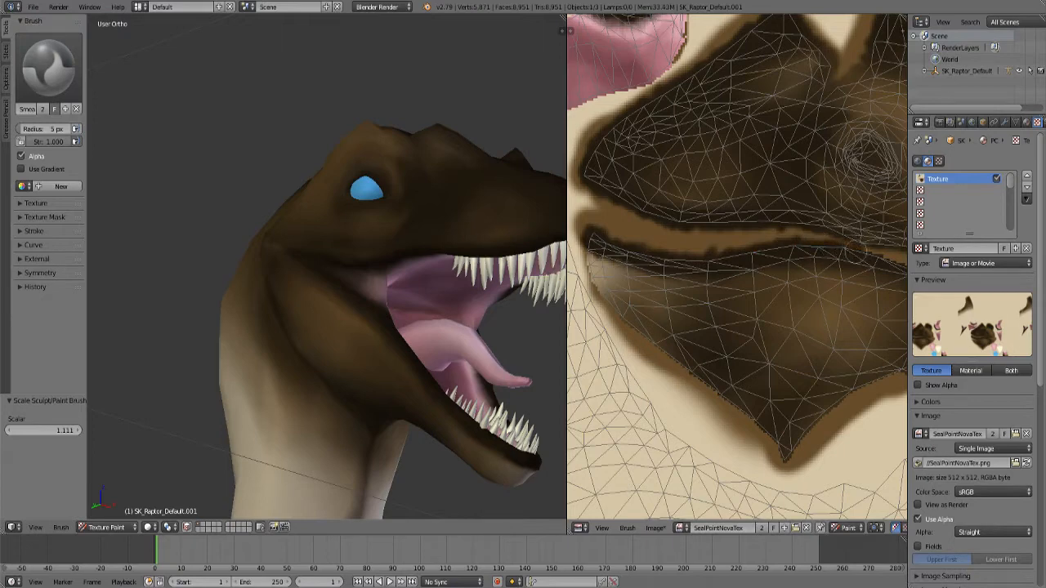
pyautogui.moveTo(897, 263); pyautogui.dragTo(696, 274, button='middle')
pyautogui.scroll(2, 696, 274)
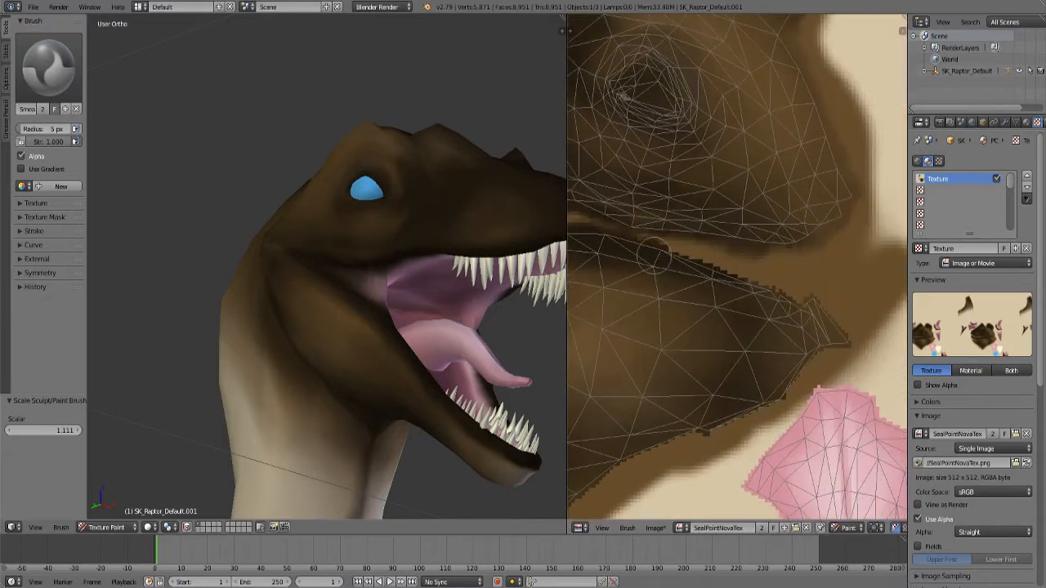
pyautogui.moveTo(653, 260)
pyautogui.mouseDown()
pyautogui.moveTo(744, 274)
pyautogui.moveTo(821, 302)
pyautogui.moveTo(841, 348)
pyautogui.moveTo(804, 359)
pyautogui.mouseUp()
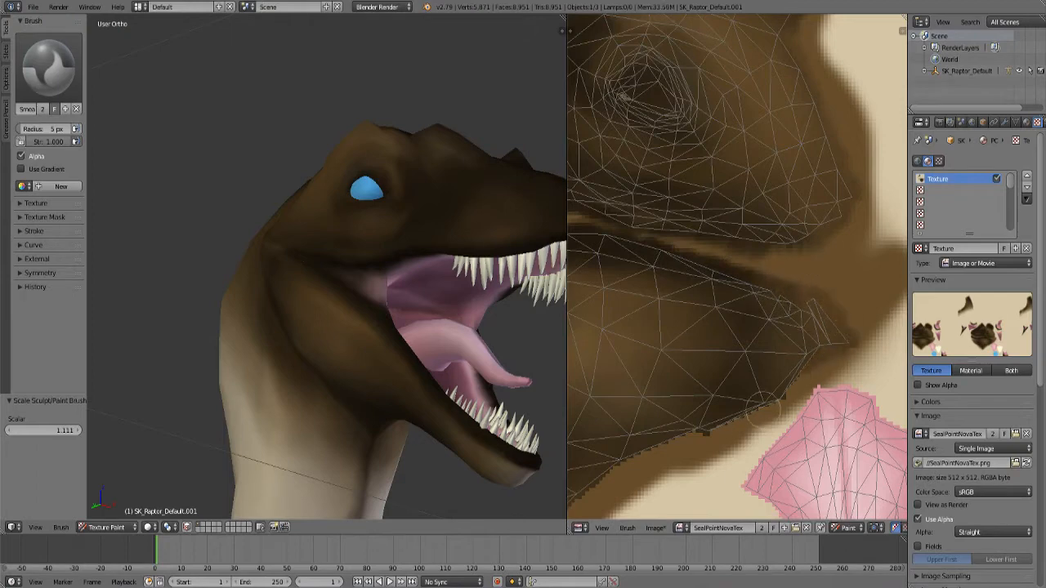
# Smear the dark shading over the lower-jaw island's lower rear edge, from the rear tip to the bottom point.
pyautogui.moveTo(756, 409); pyautogui.dragTo(808, 365)
pyautogui.scroll(-1, 831, 294)
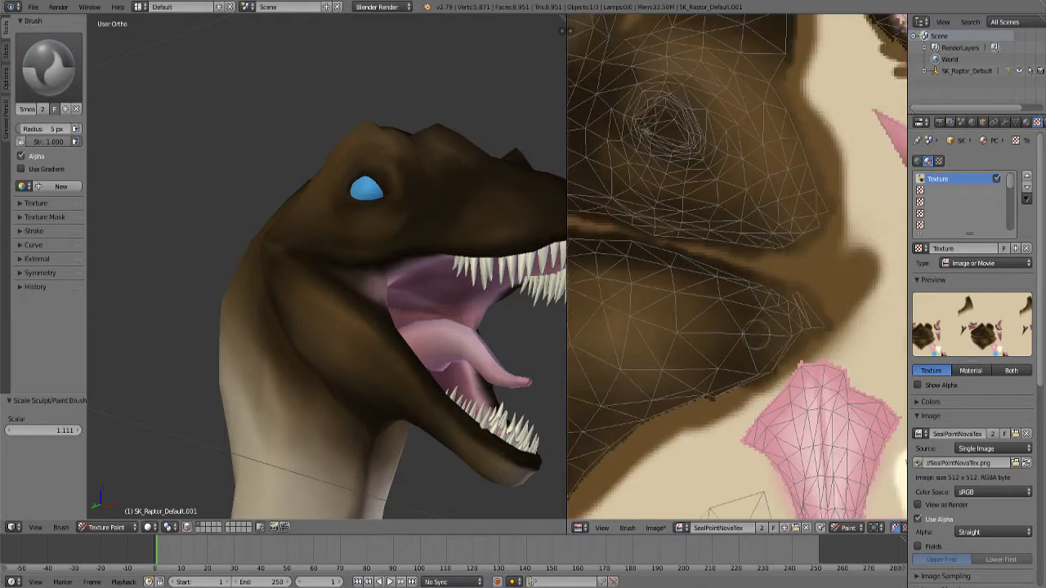
pyautogui.moveTo(704, 397); pyautogui.dragTo(806, 242, button='middle')
pyautogui.moveTo(669, 371); pyautogui.dragTo(701, 357)
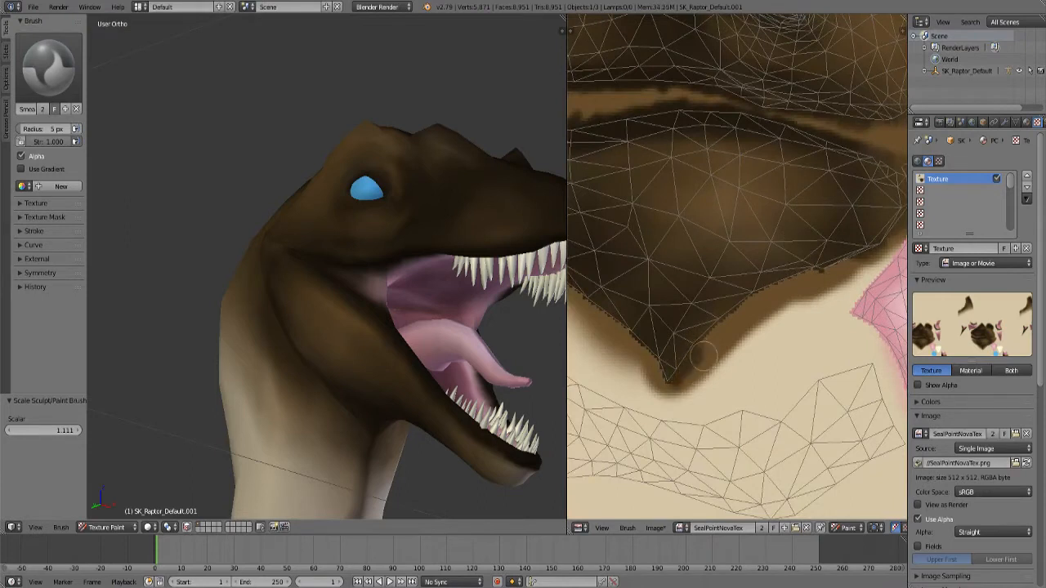
pyautogui.moveTo(721, 317); pyautogui.dragTo(822, 266)
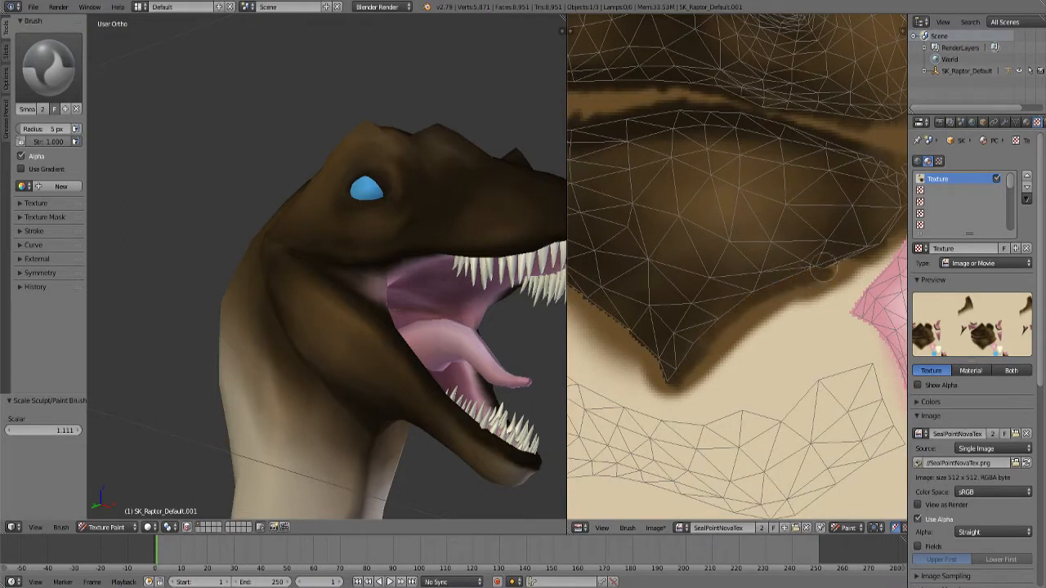
# Smear the lower-jaw island's front slanted edge outward, from the bottom point up to the pale chin area.
pyautogui.moveTo(657, 378)
pyautogui.mouseDown()
pyautogui.moveTo(619, 323)
pyautogui.moveTo(648, 337)
pyautogui.mouseUp()
pyautogui.moveTo(642, 273)
pyautogui.mouseDown(button='middle')
pyautogui.moveTo(744, 292)
pyautogui.moveTo(744, 282)
pyautogui.mouseUp(button='middle')
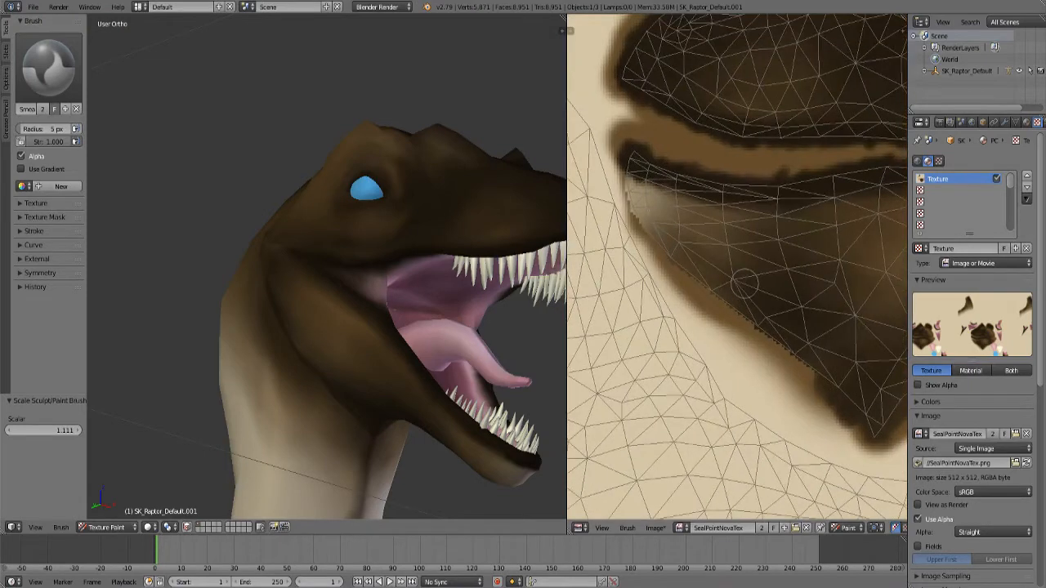
pyautogui.moveTo(640, 207)
pyautogui.mouseDown()
pyautogui.moveTo(678, 266)
pyautogui.moveTo(812, 381)
pyautogui.mouseUp()
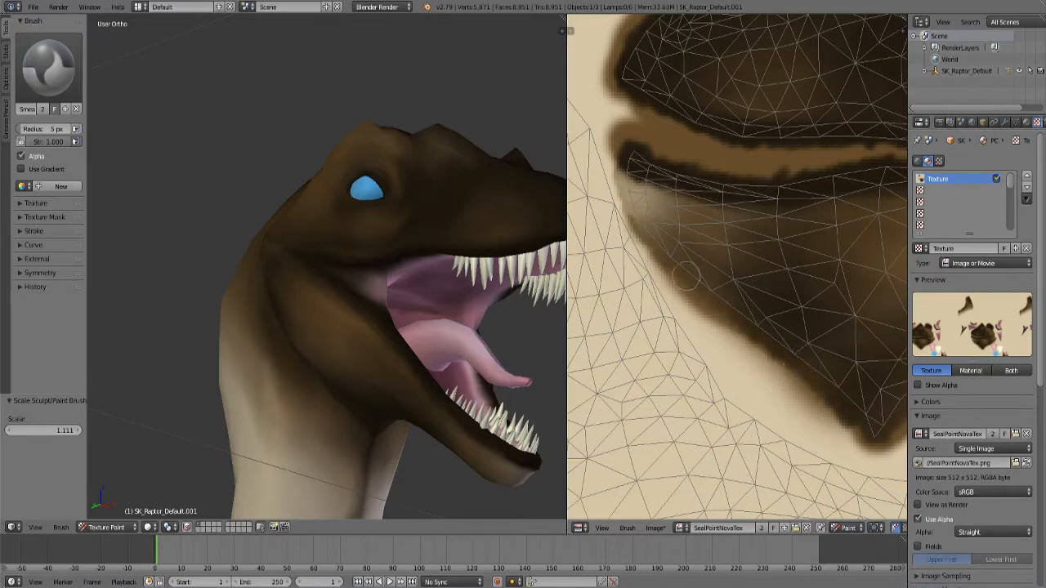
# Smear the edges of the small dark-and-pink mouth-corner UV island outward with the 5 px brush.
pyautogui.scroll(-2, 320, 327)
pyautogui.scroll(-3, 653, 270)
pyautogui.moveTo(637, 245); pyautogui.dragTo(688, 348, button='middle')
pyautogui.scroll(6, 653, 245)
pyautogui.moveTo(640, 425)
pyautogui.mouseDown()
pyautogui.moveTo(641, 437)
pyautogui.moveTo(637, 401)
pyautogui.moveTo(672, 331)
pyautogui.moveTo(686, 255)
pyautogui.moveTo(680, 82)
pyautogui.moveTo(695, 66)
pyautogui.moveTo(735, 100)
pyautogui.moveTo(772, 108)
pyautogui.moveTo(821, 96)
pyautogui.moveTo(849, 114)
pyautogui.moveTo(863, 131)
pyautogui.moveTo(645, 417)
pyautogui.moveTo(659, 370)
pyautogui.mouseUp()
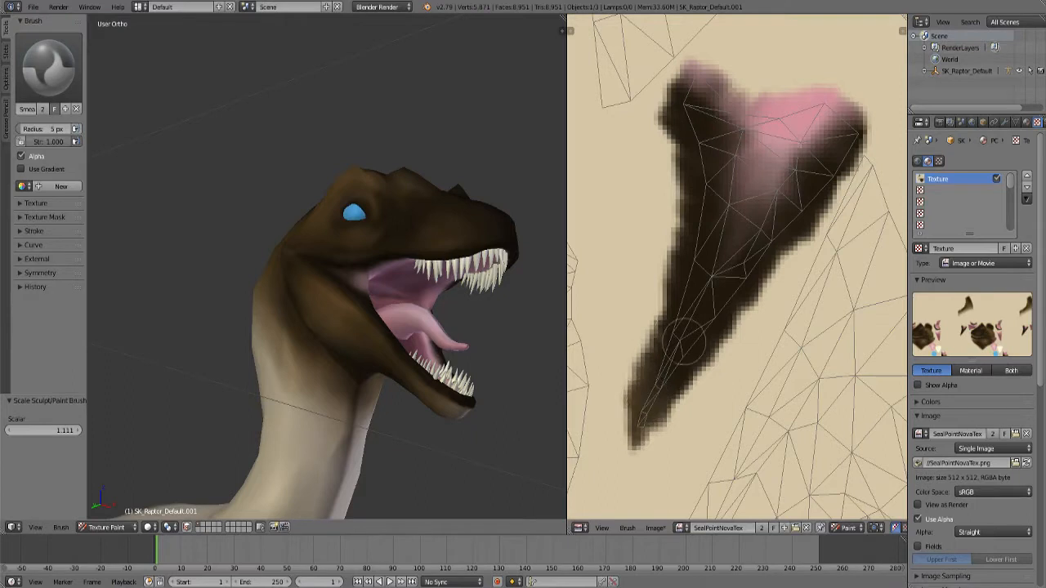
pyautogui.moveTo(662, 377); pyautogui.dragTo(666, 384)
# Smear the pink and dark brown together around the raptor's mouth corner and down the inner lip with a 24 px brush.
pyautogui.scroll(-3, 453, 292)
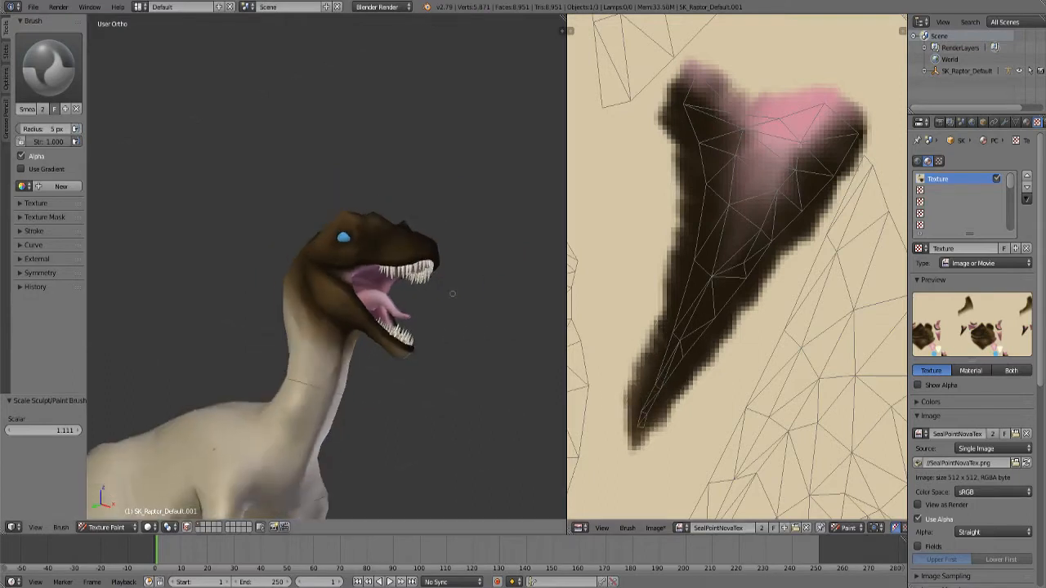
pyautogui.moveTo(452, 291); pyautogui.dragTo(300, 210, button='middle')
pyautogui.scroll(7, 449, 296)
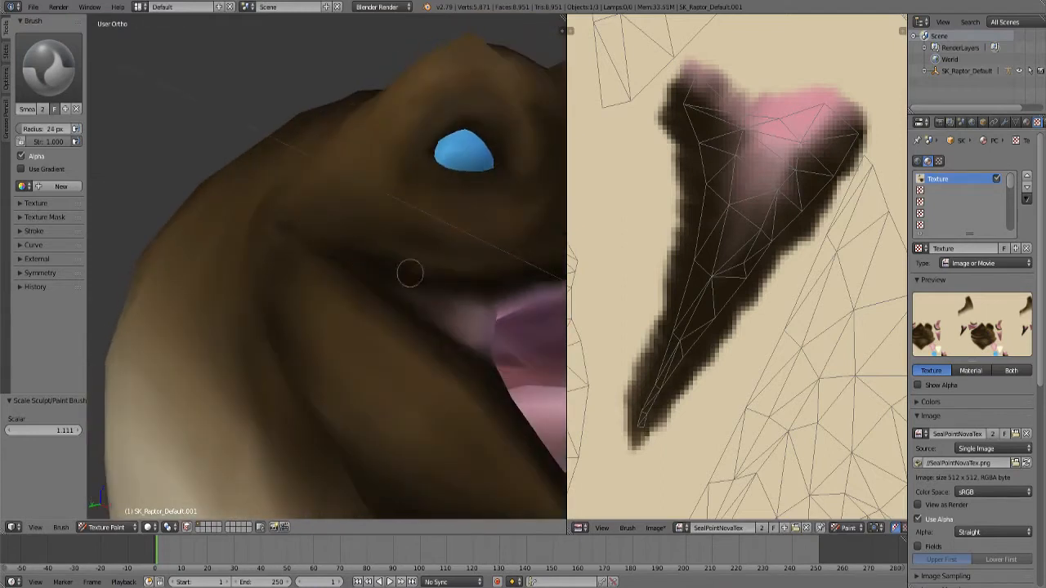
pyautogui.moveTo(507, 291); pyautogui.dragTo(437, 307, button='middle')
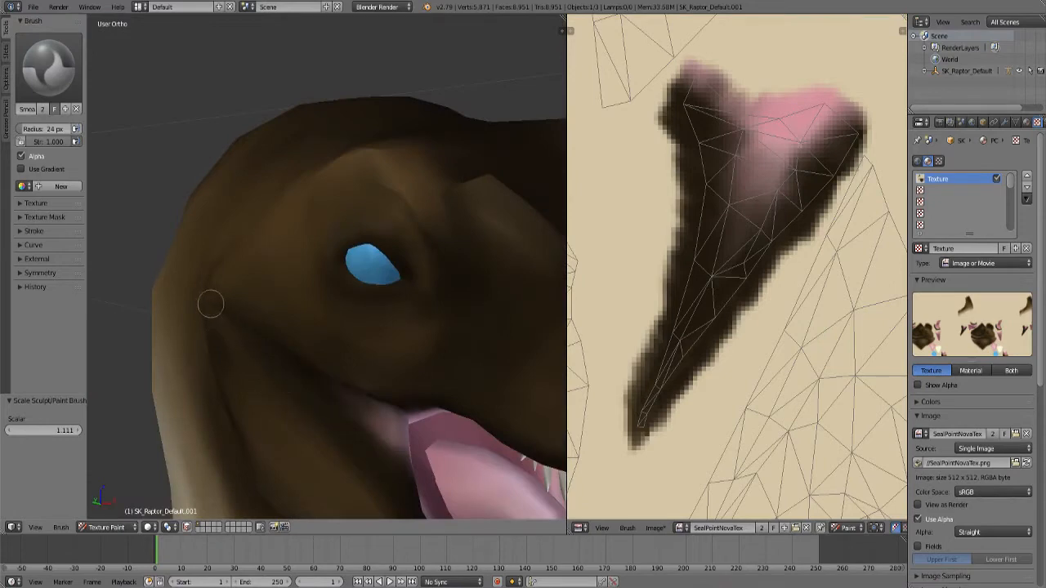
pyautogui.scroll(-4, 306, 296)
pyautogui.moveTo(306, 297); pyautogui.dragTo(381, 301, button='middle')
pyautogui.scroll(5, 427, 243)
pyautogui.scroll(4, 397, 297)
pyautogui.scroll(-3, 249, 281)
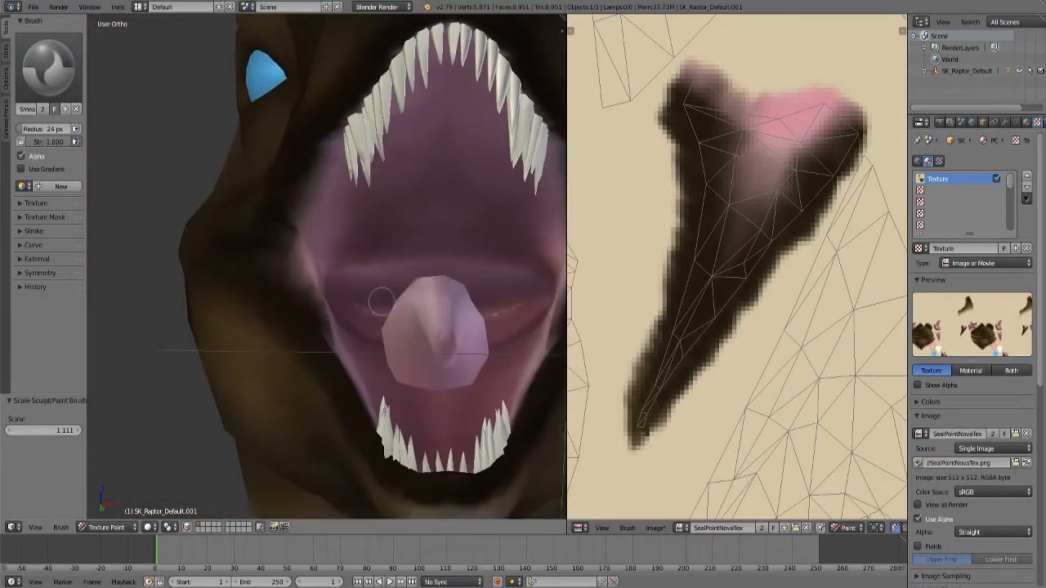
pyautogui.scroll(4, 380, 301)
pyautogui.moveTo(281, 202); pyautogui.dragTo(290, 242)
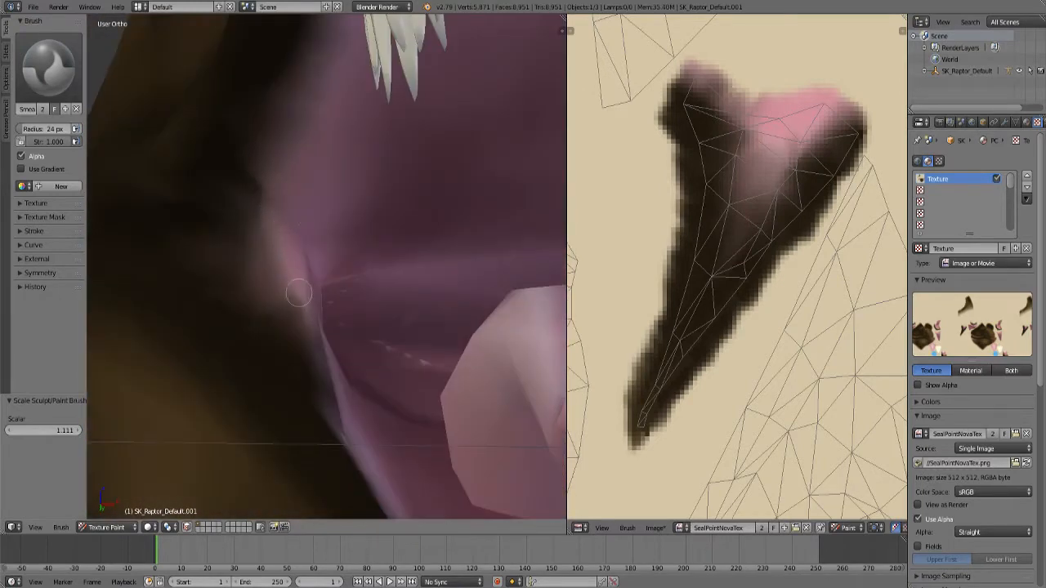
pyautogui.moveTo(298, 294); pyautogui.dragTo(364, 434)
# Blend the dark skin into the pink lip beside the tongue, enlarging the smear brush to 41 px.
pyautogui.scroll(-6, 412, 260)
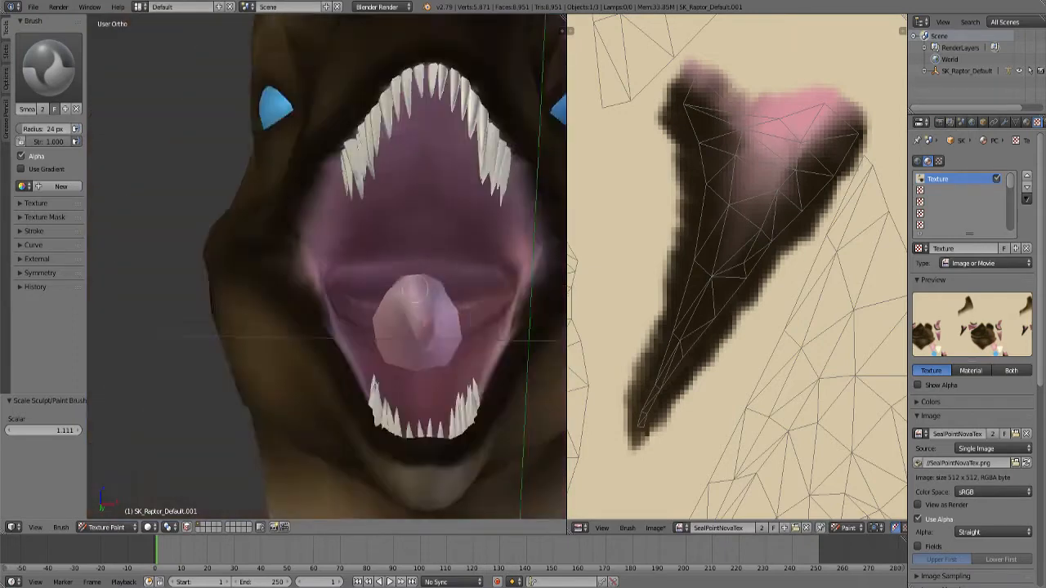
pyautogui.moveTo(412, 261); pyautogui.dragTo(346, 240, button='middle')
pyautogui.scroll(5, 345, 240)
pyautogui.moveTo(369, 265); pyautogui.dragTo(367, 364)
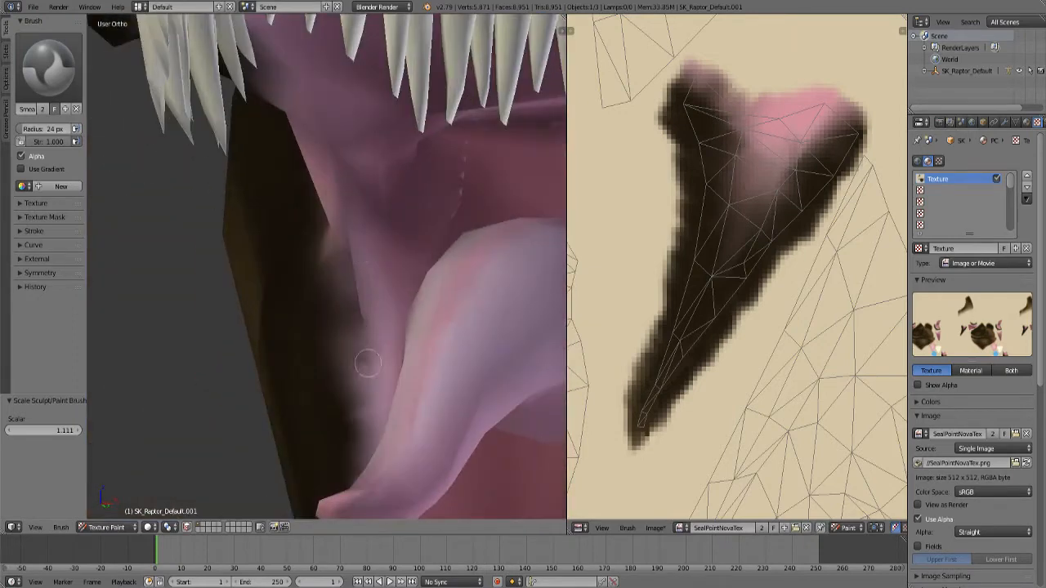
pyautogui.moveTo(350, 278); pyautogui.dragTo(353, 293)
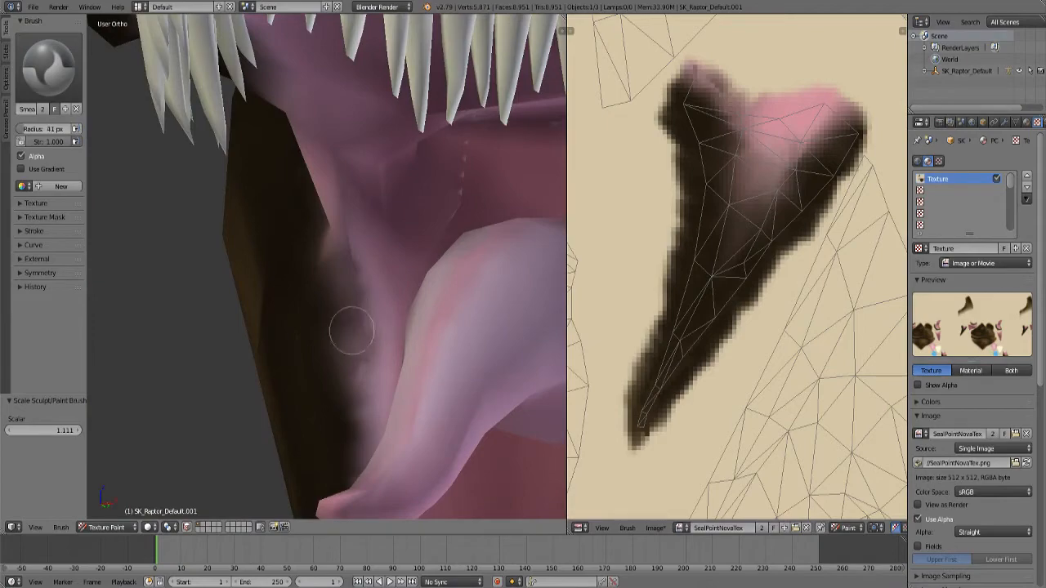
pyautogui.moveTo(352, 331)
pyautogui.mouseDown()
pyautogui.moveTo(334, 210)
pyautogui.moveTo(364, 355)
pyautogui.moveTo(291, 340)
pyautogui.mouseUp()
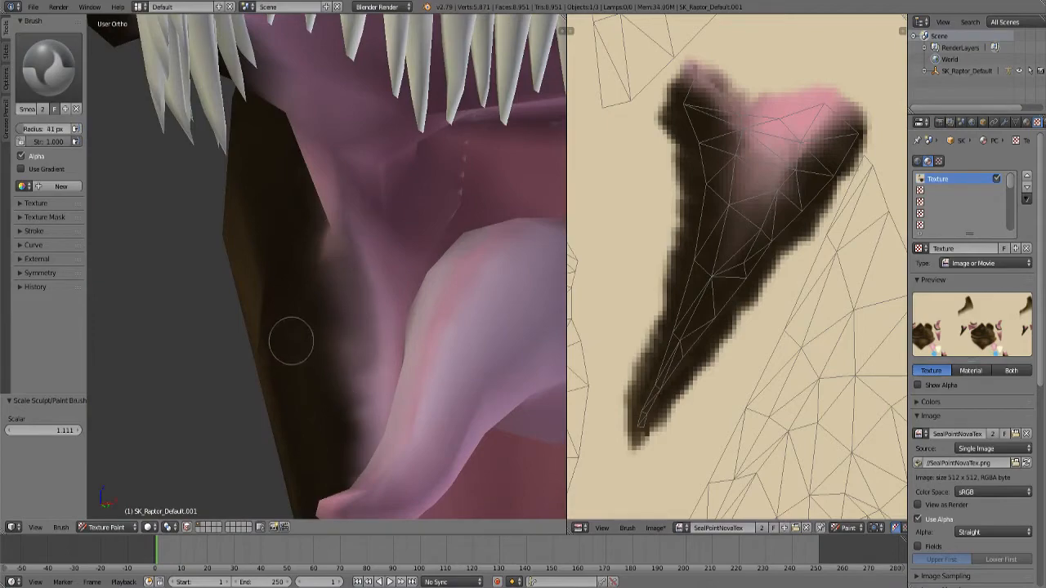
# Reduce the smear brush to 3 px and smear the upper-left, left and lower edges of the pink dark-rimmed mouth island outward.
pyautogui.moveTo(333, 321); pyautogui.dragTo(425, 275, button='middle')
pyautogui.scroll(-6, 700, 268)
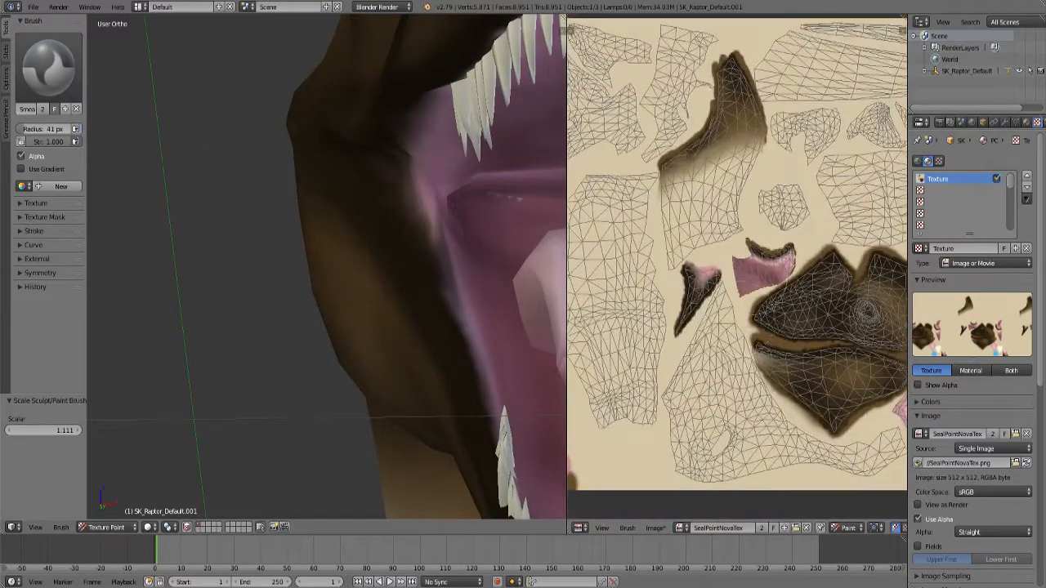
pyautogui.scroll(7, 765, 250)
pyautogui.press('[')
pyautogui.press('[')
pyautogui.press('[')
pyautogui.press('[')
pyautogui.press('[')
pyautogui.press('[')
pyautogui.press('[')
pyautogui.press('[')
pyautogui.press('[')
pyautogui.press('[')
pyautogui.press('[')
pyautogui.press('[')
pyautogui.press('[')
pyautogui.press('[')
pyautogui.press('[')
pyautogui.press('[')
pyautogui.press('[')
pyautogui.press('[')
pyautogui.press('[')
pyautogui.press('[')
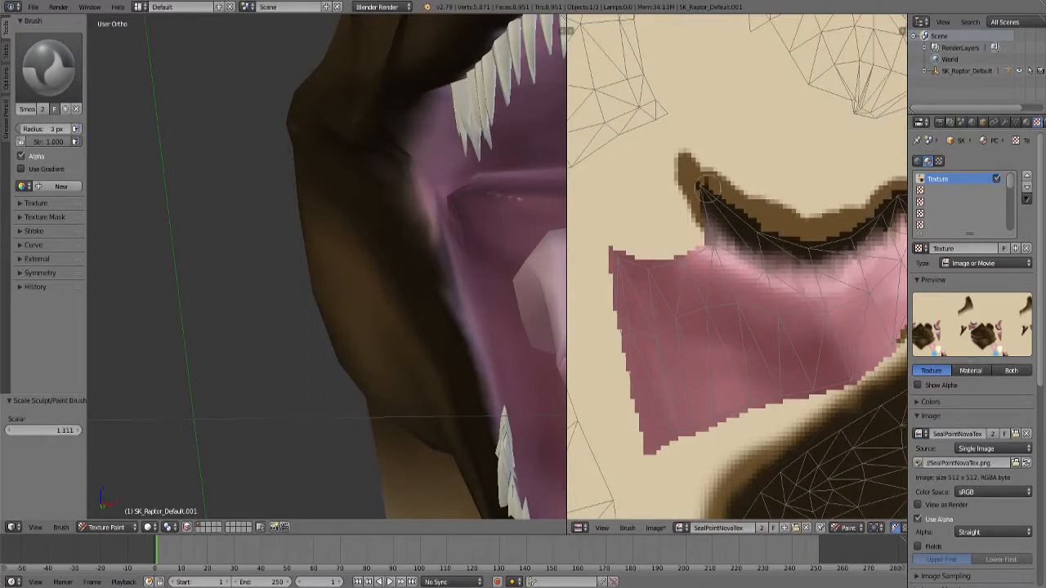
pyautogui.moveTo(702, 196)
pyautogui.mouseDown()
pyautogui.moveTo(708, 225)
pyautogui.moveTo(661, 261)
pyautogui.moveTo(626, 262)
pyautogui.moveTo(614, 299)
pyautogui.mouseUp()
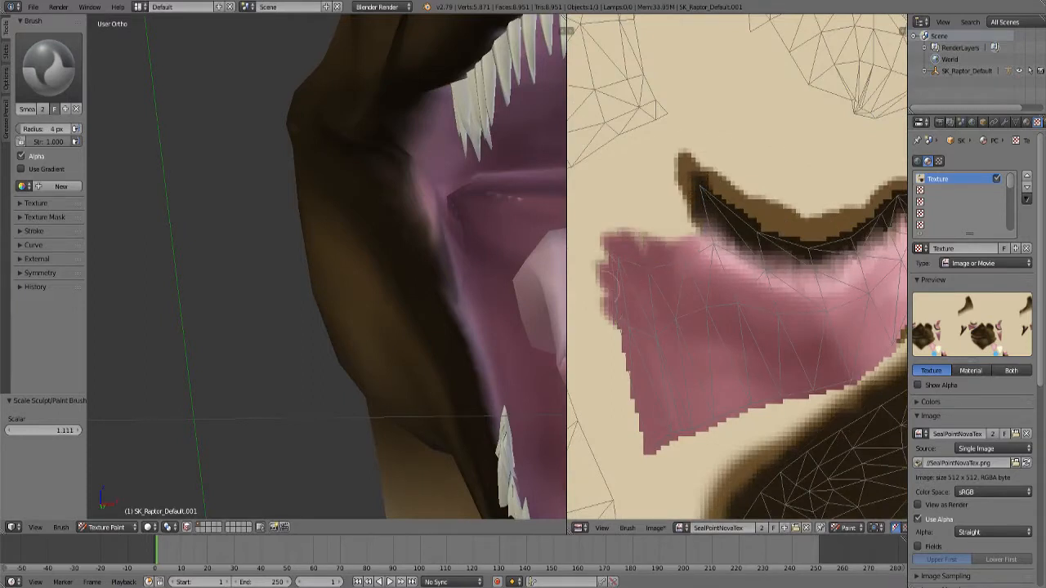
pyautogui.moveTo(634, 341)
pyautogui.mouseDown()
pyautogui.moveTo(642, 446)
pyautogui.moveTo(678, 448)
pyautogui.moveTo(790, 373)
pyautogui.moveTo(863, 373)
pyautogui.mouseUp()
# Smear the same island's curved right edge outward in pink and its dark upper rim over the brown border.
pyautogui.moveTo(866, 315); pyautogui.dragTo(747, 327, button='middle')
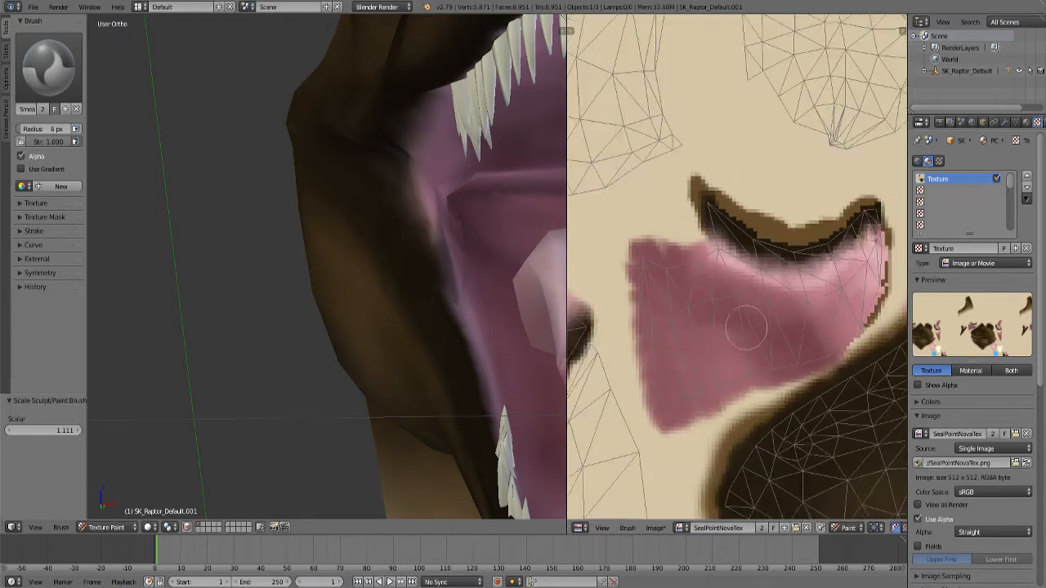
pyautogui.scroll(-1, 729, 324)
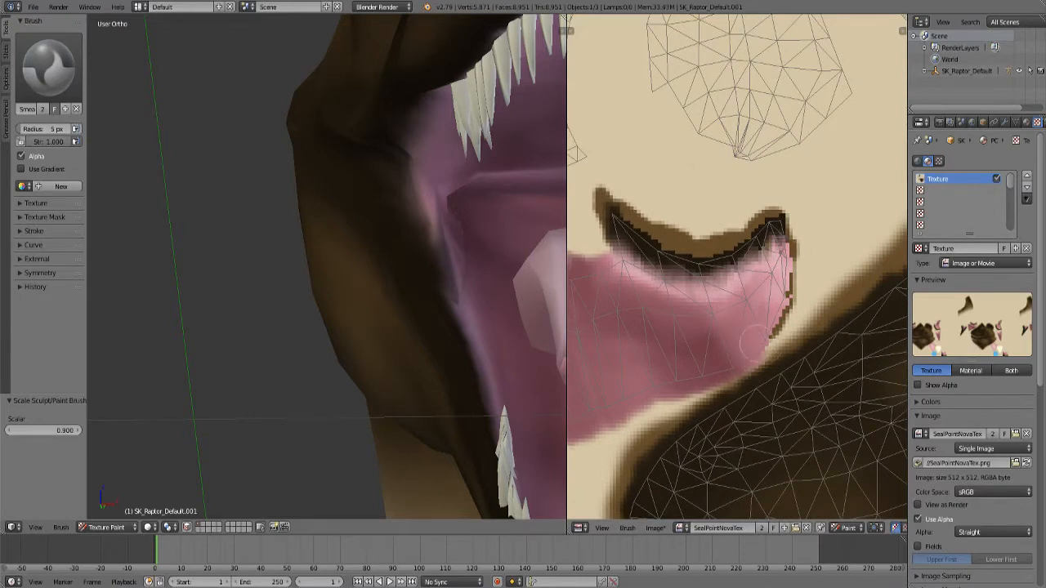
pyautogui.moveTo(794, 310); pyautogui.dragTo(797, 255)
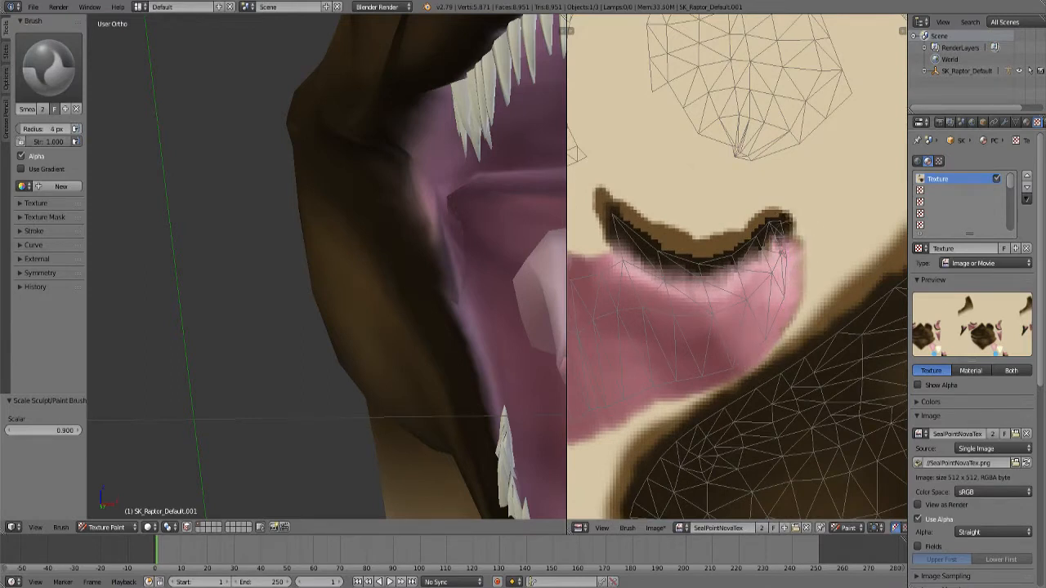
pyautogui.moveTo(621, 219)
pyautogui.mouseDown()
pyautogui.moveTo(704, 255)
pyautogui.moveTo(772, 218)
pyautogui.mouseUp()
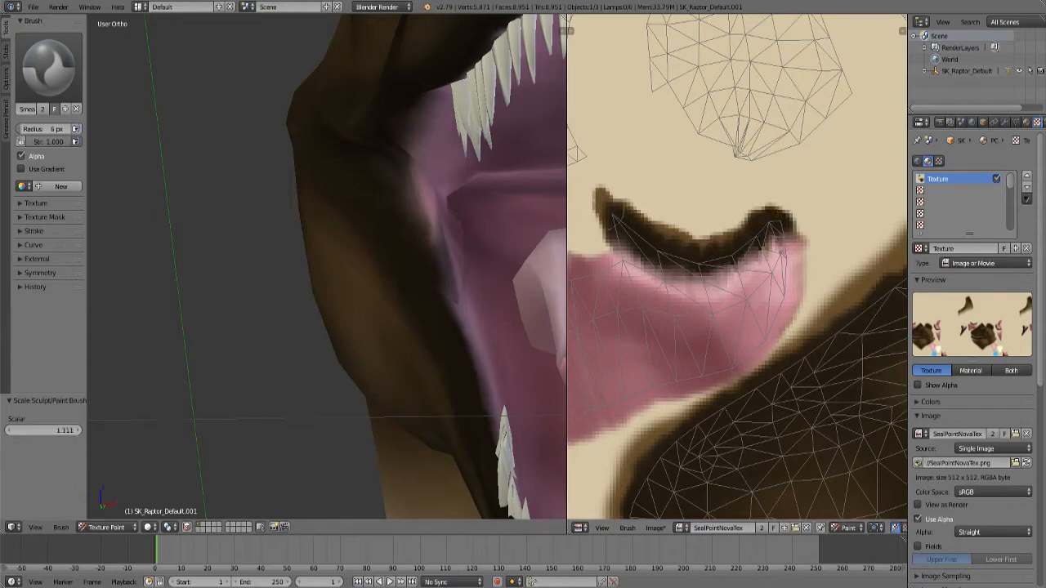
pyautogui.moveTo(623, 226); pyautogui.dragTo(608, 196)
# Smear the side, tip and notched top edges of the triangular pink mouth island outward with a 5 px brush.
pyautogui.scroll(-2, 608, 192)
pyautogui.moveTo(343, 246); pyautogui.dragTo(391, 259, button='middle')
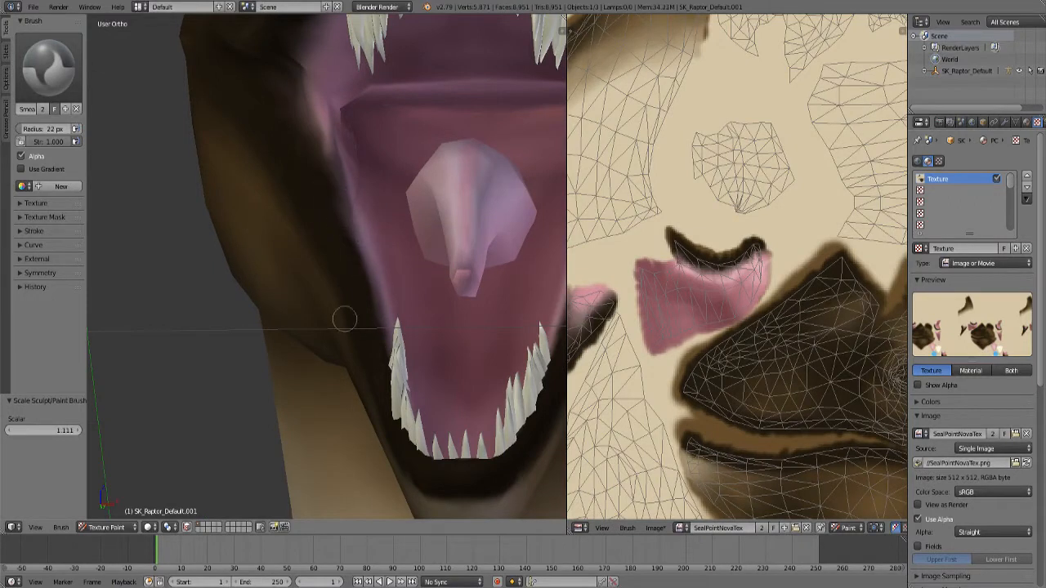
pyautogui.moveTo(344, 319); pyautogui.dragTo(367, 262, button='middle')
pyautogui.scroll(4, 367, 262)
pyautogui.scroll(-3, 737, 267)
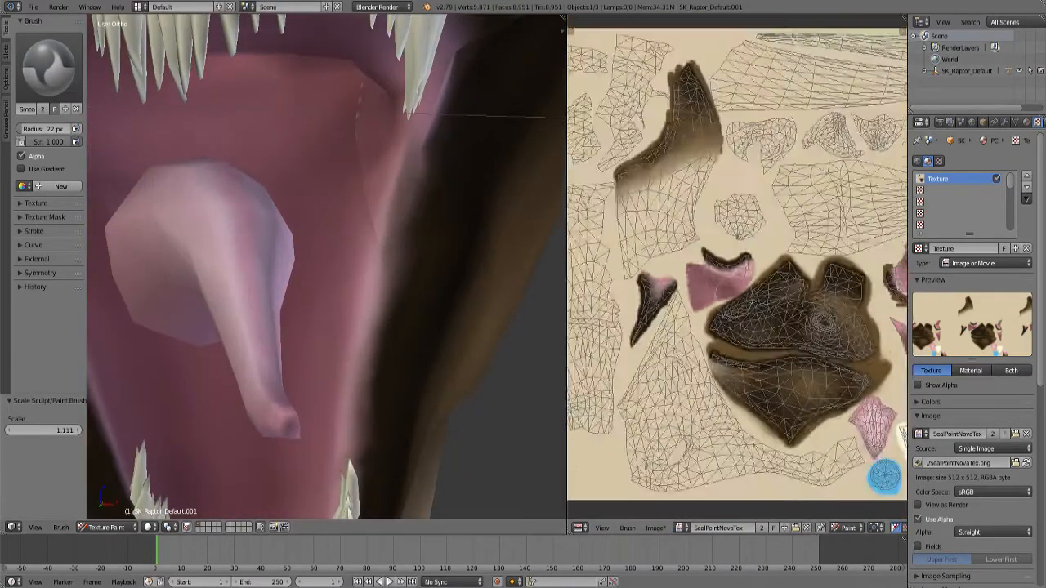
pyautogui.moveTo(825, 310); pyautogui.dragTo(761, 282, button='middle')
pyautogui.scroll(2, 761, 282)
pyautogui.moveTo(891, 327)
pyautogui.mouseDown(button='middle')
pyautogui.moveTo(760, 225)
pyautogui.moveTo(678, 331)
pyautogui.moveTo(750, 274)
pyautogui.mouseUp(button='middle')
pyautogui.scroll(1, 678, 331)
pyautogui.scroll(3, 752, 271)
pyautogui.moveTo(645, 216)
pyautogui.mouseDown()
pyautogui.moveTo(704, 309)
pyautogui.moveTo(734, 408)
pyautogui.moveTo(766, 451)
pyautogui.mouseUp()
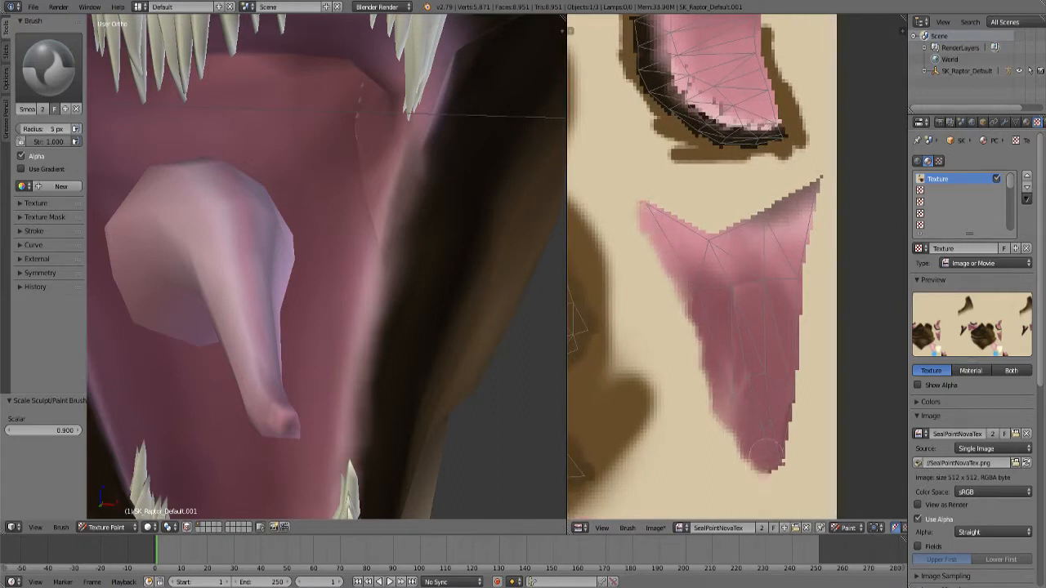
pyautogui.moveTo(742, 359)
pyautogui.mouseDown()
pyautogui.moveTo(731, 384)
pyautogui.moveTo(743, 397)
pyautogui.moveTo(722, 279)
pyautogui.moveTo(739, 268)
pyautogui.mouseUp()
pyautogui.moveTo(768, 377)
pyautogui.mouseDown()
pyautogui.moveTo(780, 462)
pyautogui.moveTo(795, 296)
pyautogui.moveTo(820, 233)
pyautogui.mouseUp()
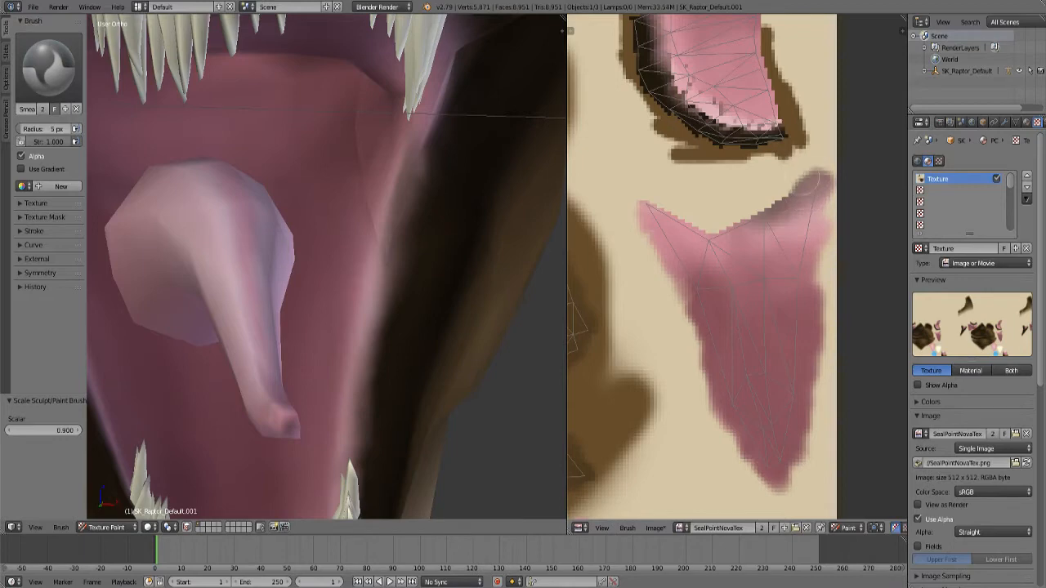
pyautogui.moveTo(815, 183); pyautogui.dragTo(735, 231)
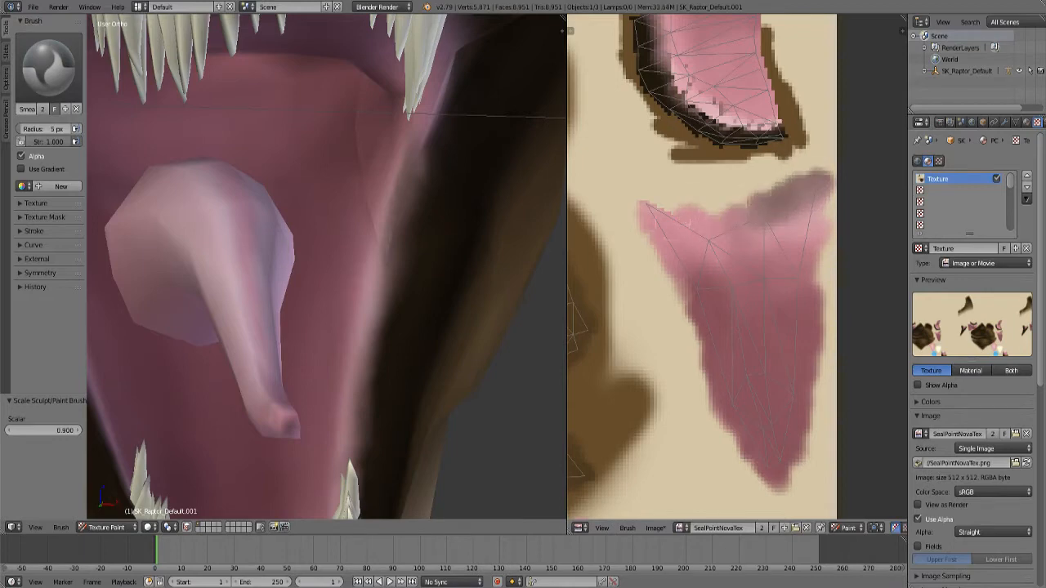
# Smear the pink edges and dark lower rim of the curved mouth island outward over its border with the 5 px brush.
pyautogui.scroll(-2, 733, 330)
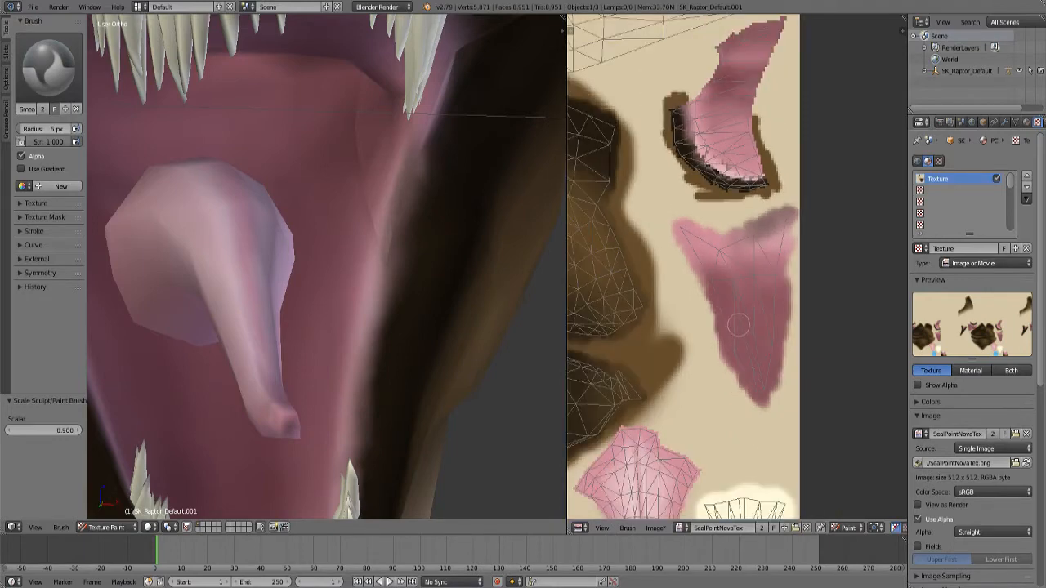
pyautogui.moveTo(299, 280); pyautogui.dragTo(347, 286, button='middle')
pyautogui.scroll(-4, 750, 289)
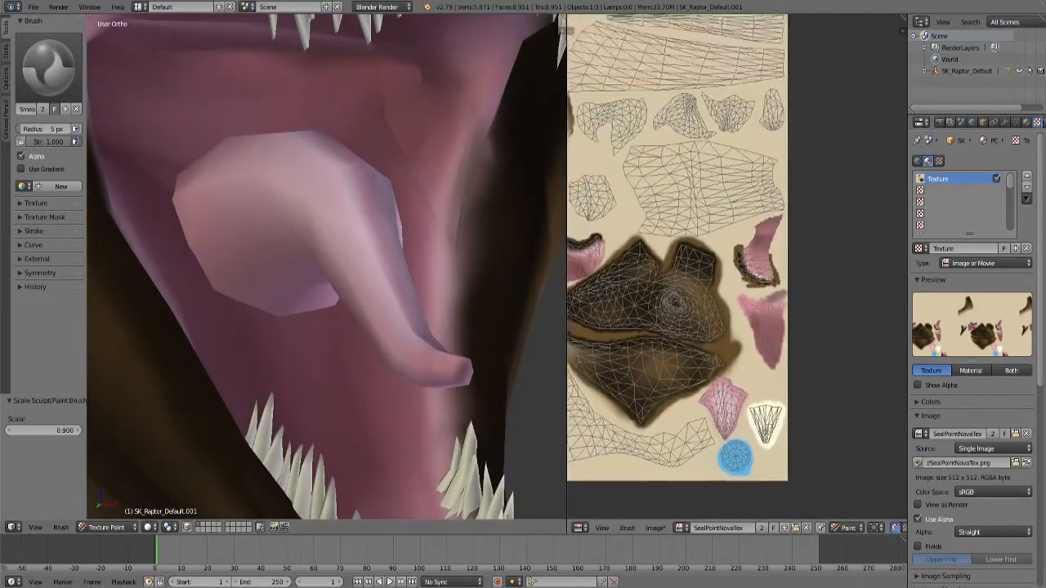
pyautogui.scroll(7, 809, 315)
pyautogui.moveTo(809, 315); pyautogui.dragTo(756, 331, button='middle')
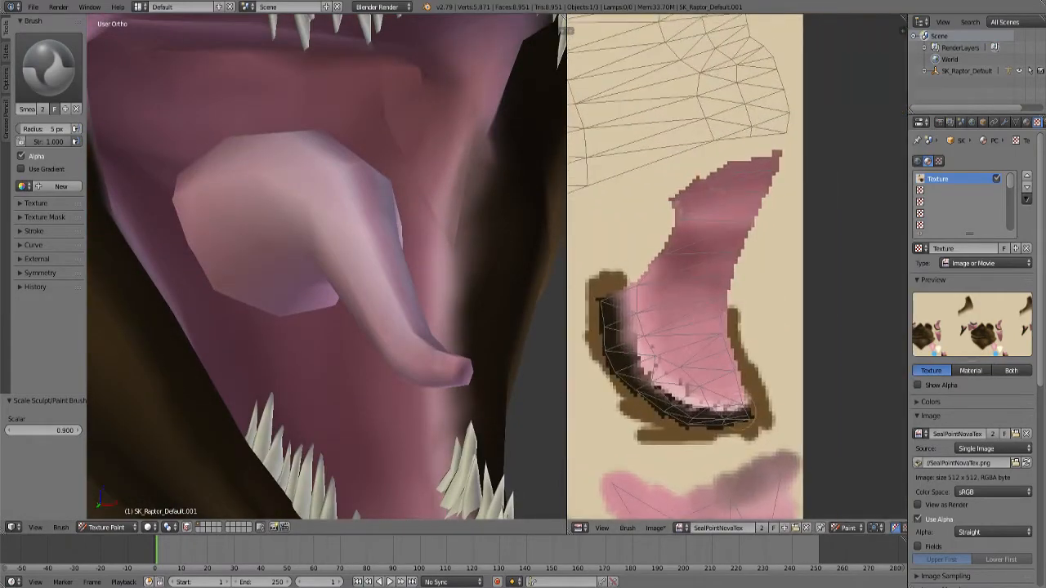
pyautogui.moveTo(750, 413)
pyautogui.mouseDown()
pyautogui.moveTo(730, 194)
pyautogui.moveTo(756, 155)
pyautogui.moveTo(776, 178)
pyautogui.moveTo(747, 255)
pyautogui.mouseUp()
pyautogui.moveTo(672, 245); pyautogui.dragTo(664, 256)
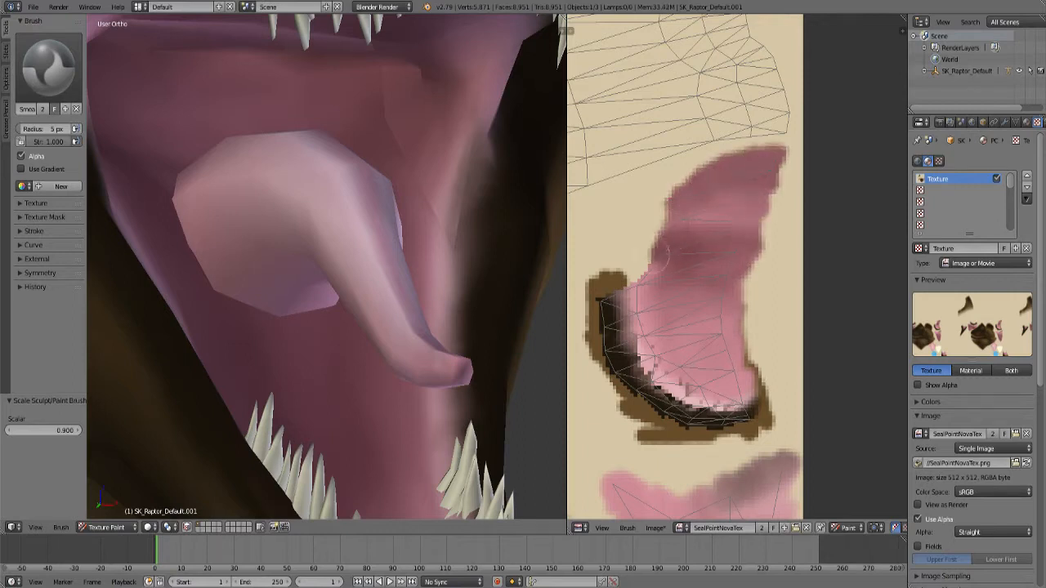
pyautogui.moveTo(606, 295)
pyautogui.mouseDown()
pyautogui.moveTo(603, 358)
pyautogui.moveTo(621, 391)
pyautogui.moveTo(690, 421)
pyautogui.moveTo(755, 413)
pyautogui.moveTo(700, 423)
pyautogui.moveTo(664, 356)
pyautogui.mouseUp()
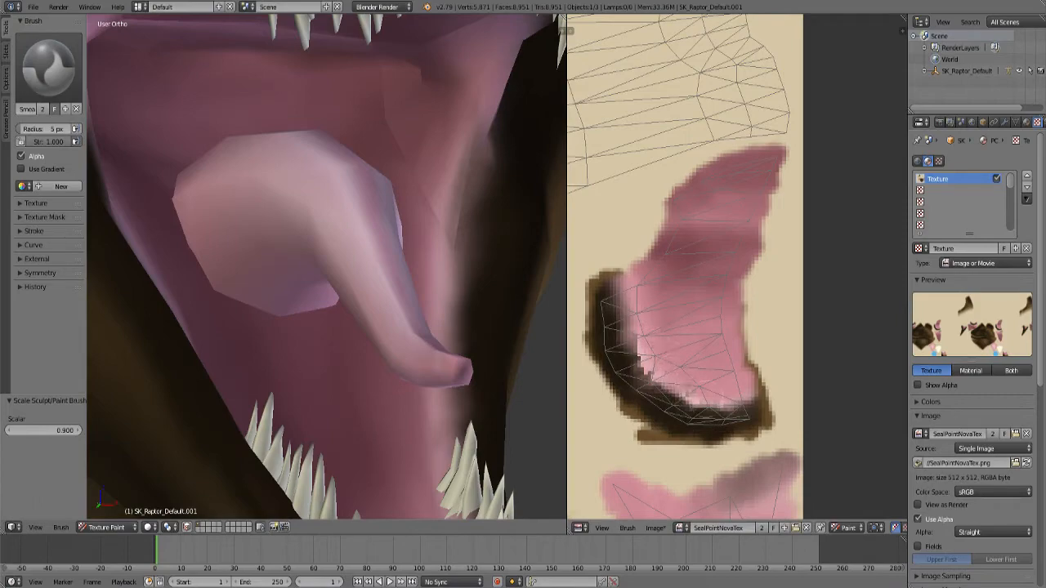
pyautogui.moveTo(642, 358); pyautogui.dragTo(657, 382)
# Smear the pink edges of the kite-shaped tongue UV island outward all around with the 5 px brush.
pyautogui.scroll(-7, 738, 333)
pyautogui.scroll(7, 737, 279)
pyautogui.moveTo(705, 386); pyautogui.dragTo(730, 255, button='middle')
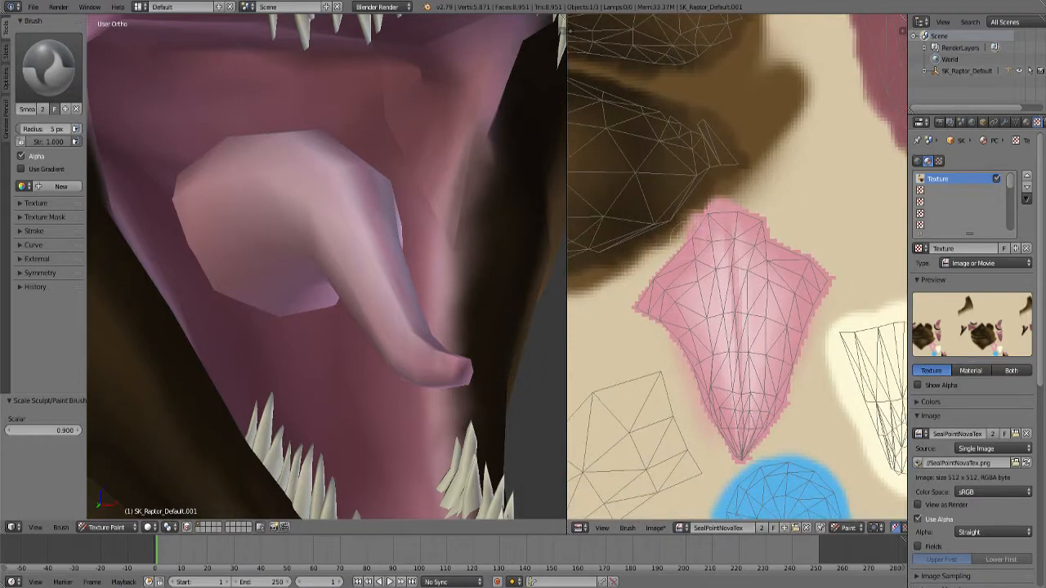
pyautogui.moveTo(643, 319); pyautogui.dragTo(663, 341)
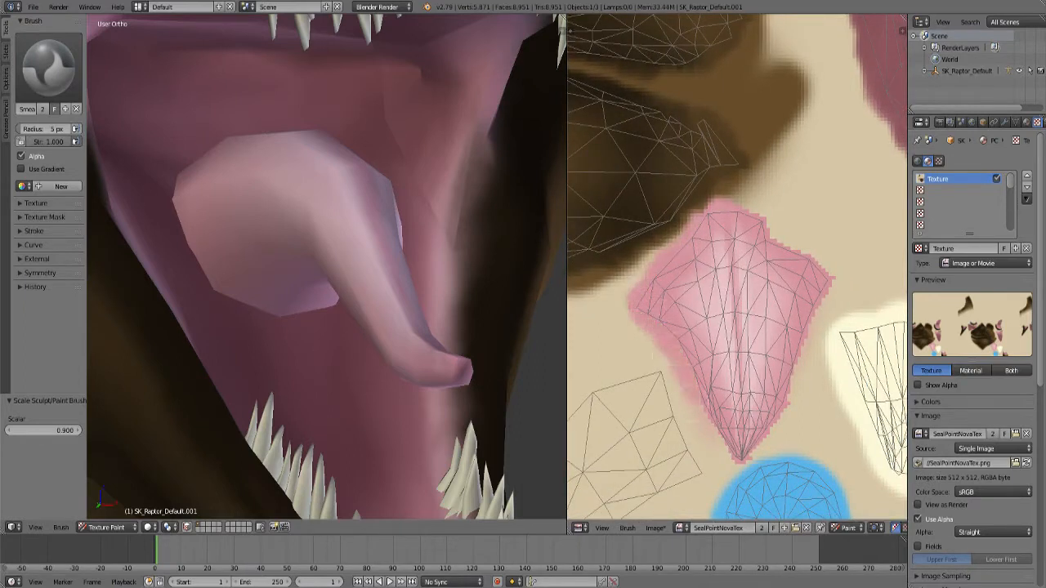
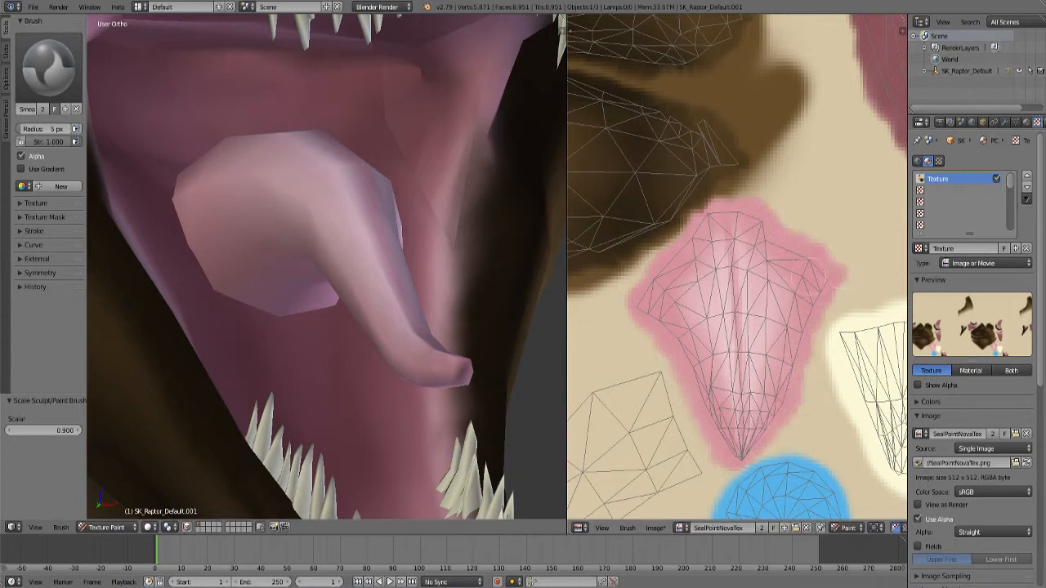
# Save the painted SealPointNovaTex texture image.
pyautogui.click(654, 528)
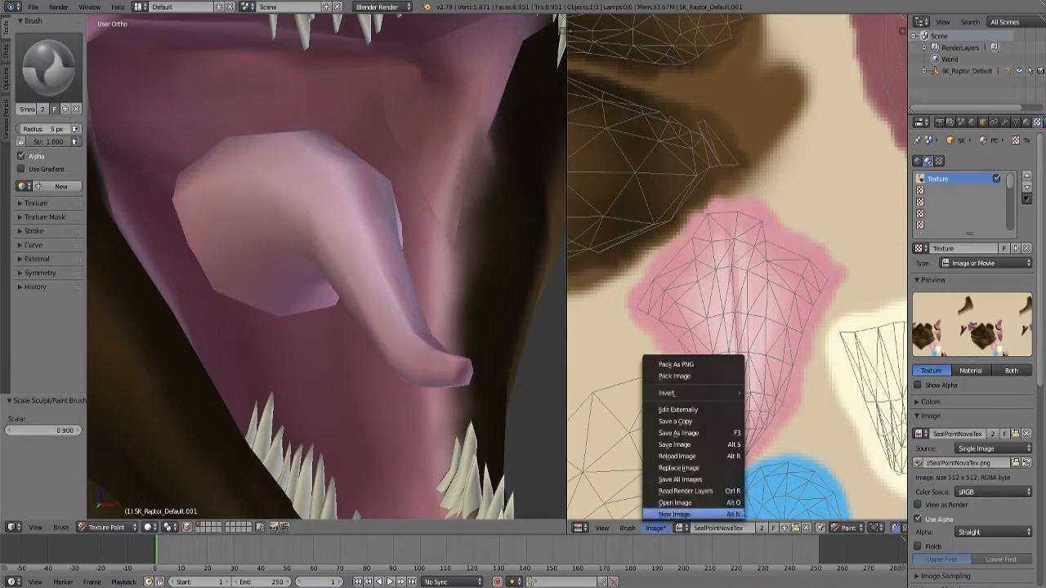
pyautogui.click(693, 444)
pyautogui.scroll(-4, 737, 266)
pyautogui.scroll(-1, 736, 266)
pyautogui.moveTo(737, 266); pyautogui.dragTo(870, 364, button='middle')
pyautogui.scroll(-1, 870, 365)
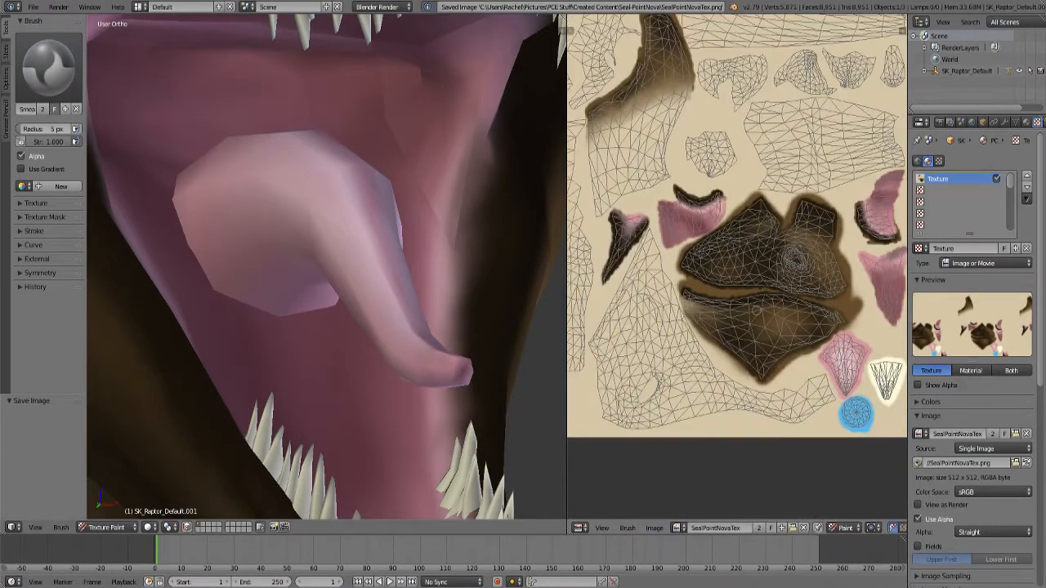
# Switch to the browser, search YouTube for "give peace a chance" in a new tab, play the John Lennon lyrics video, and return to Blender.
pyautogui.hotkey('alt', 'Tab')
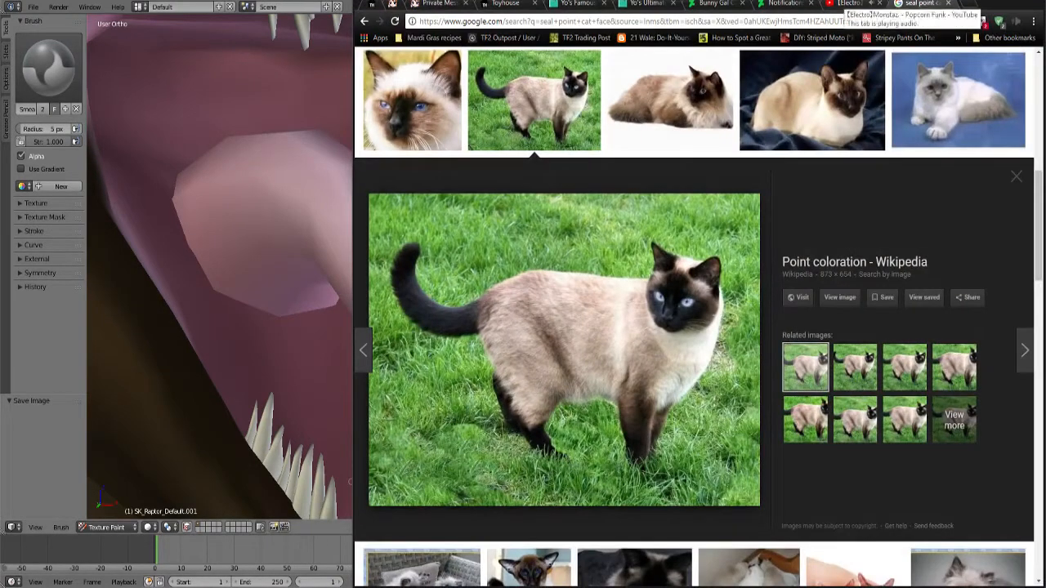
pyautogui.click(849, 4)
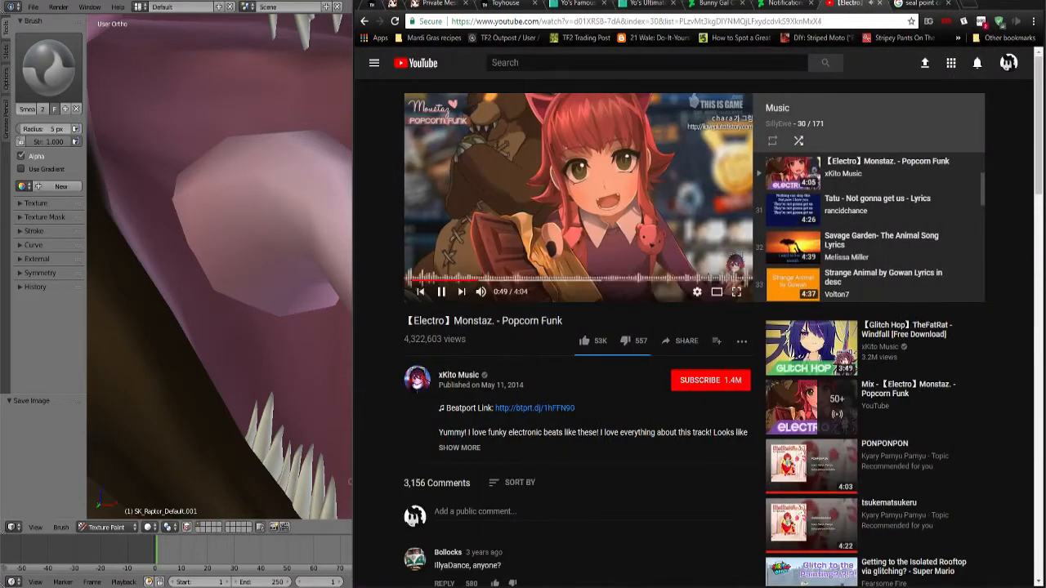
pyautogui.middleClick(415, 63)
pyautogui.click(861, 4)
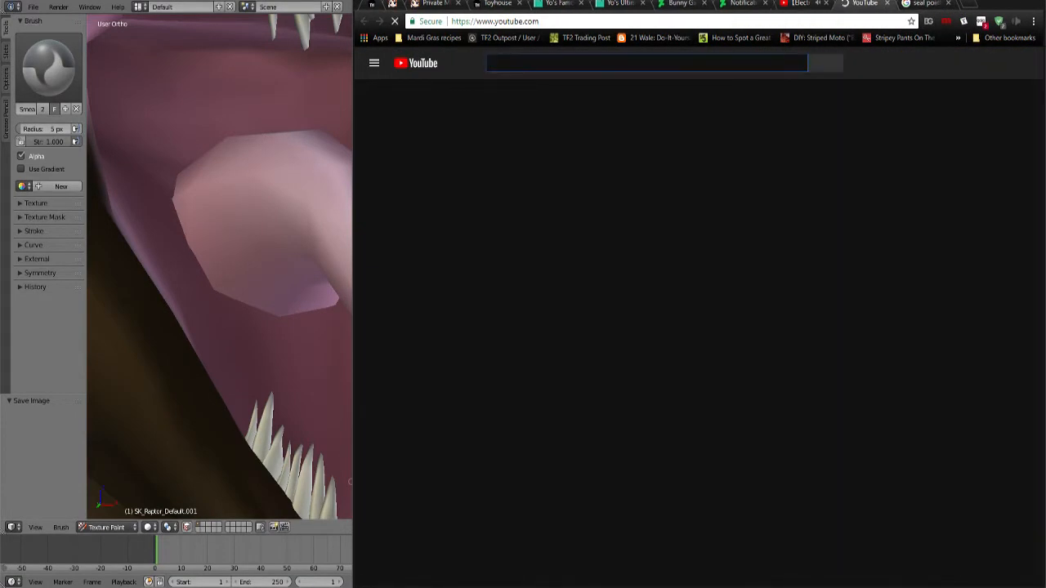
pyautogui.write('give peace a chance')
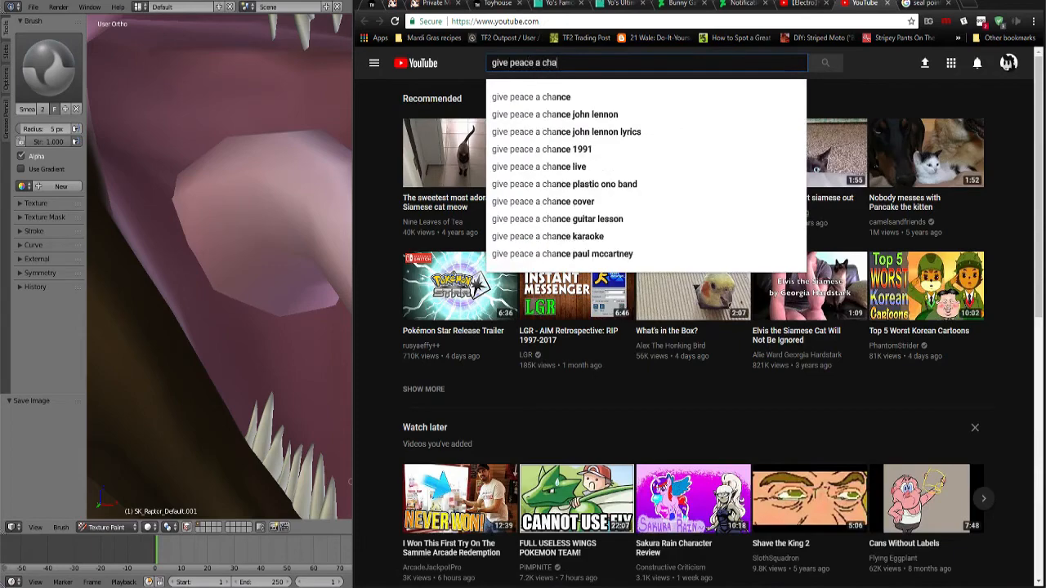
pyautogui.press('Return')
pyautogui.scroll(-2, 693, 327)
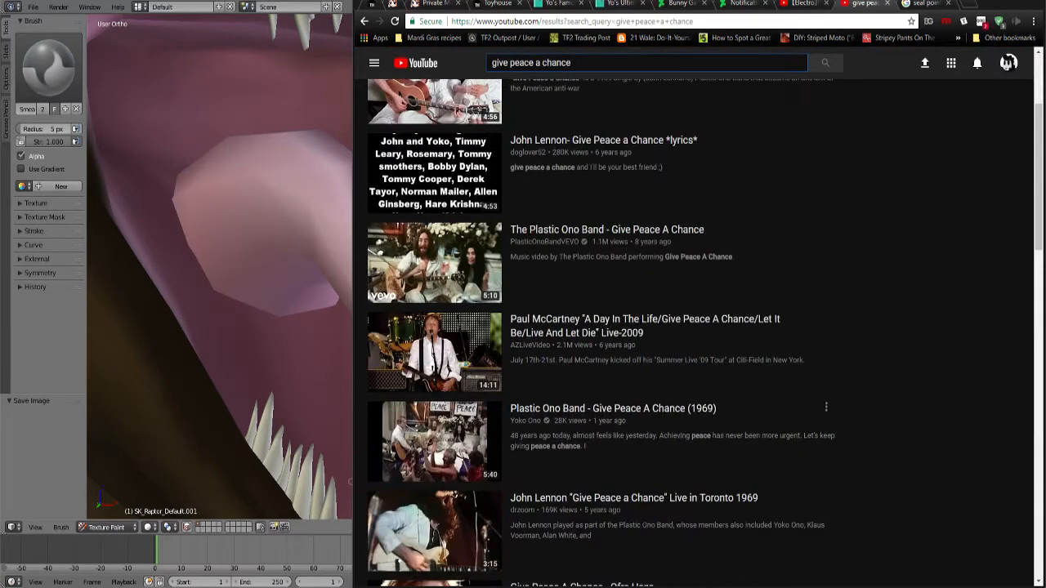
pyautogui.click(545, 140)
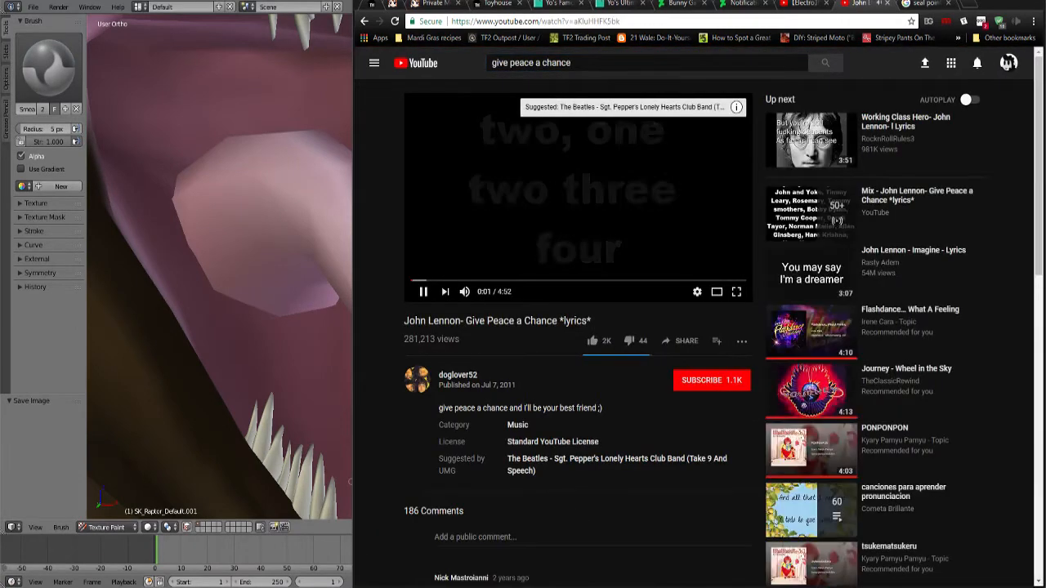
pyautogui.hotkey('alt', 'Tab')
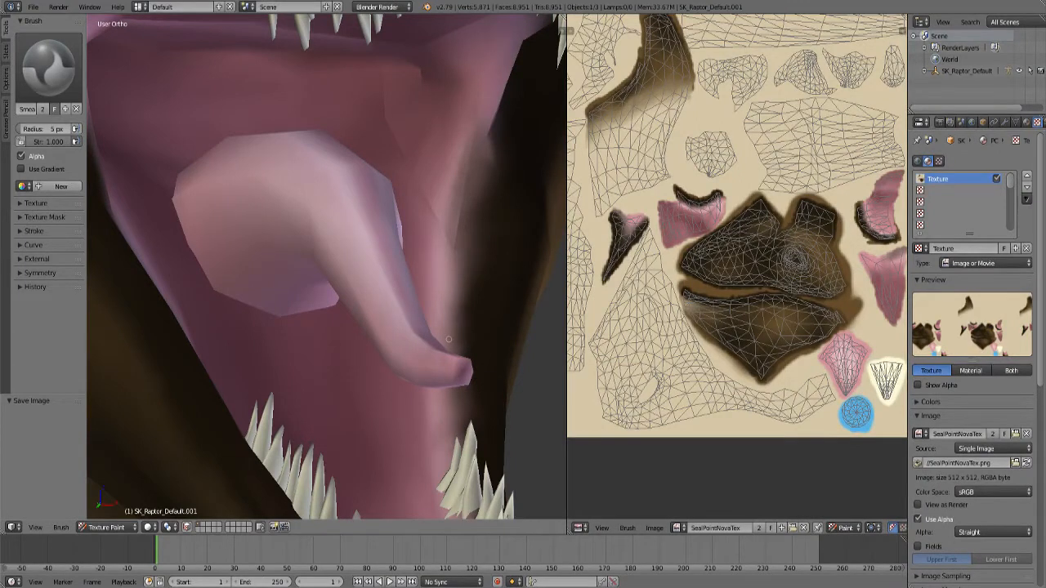
# Smear the pink mouth lining and dark cheek color together along their border beside the tongue with a 34 px brush.
pyautogui.press('XF86AudioLowerVolume')
pyautogui.scroll(-3, 447, 340)
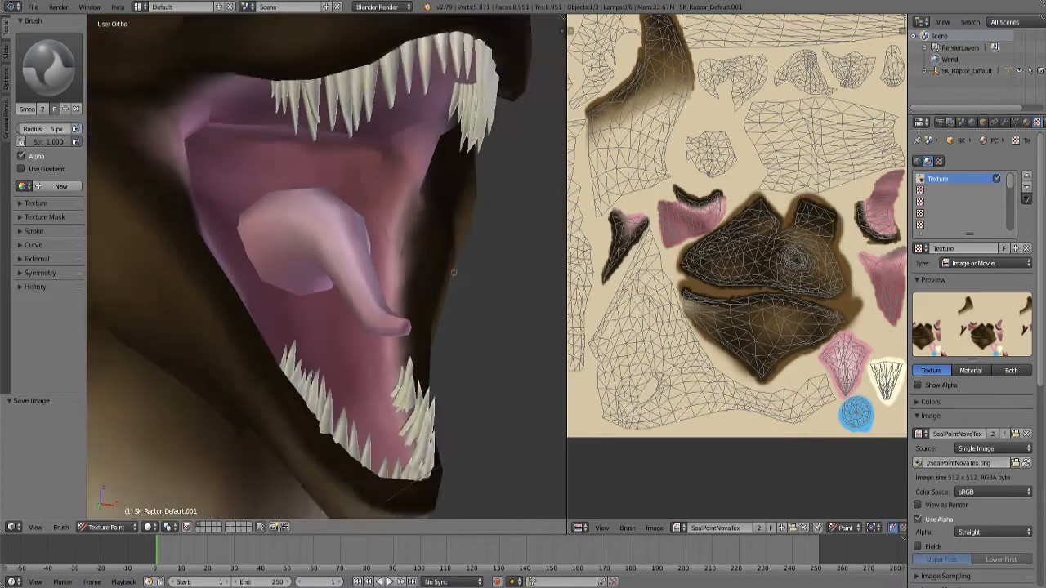
pyautogui.scroll(2, 409, 319)
pyautogui.moveTo(392, 319); pyautogui.dragTo(439, 258, button='middle')
pyautogui.scroll(1, 440, 259)
pyautogui.press(']')
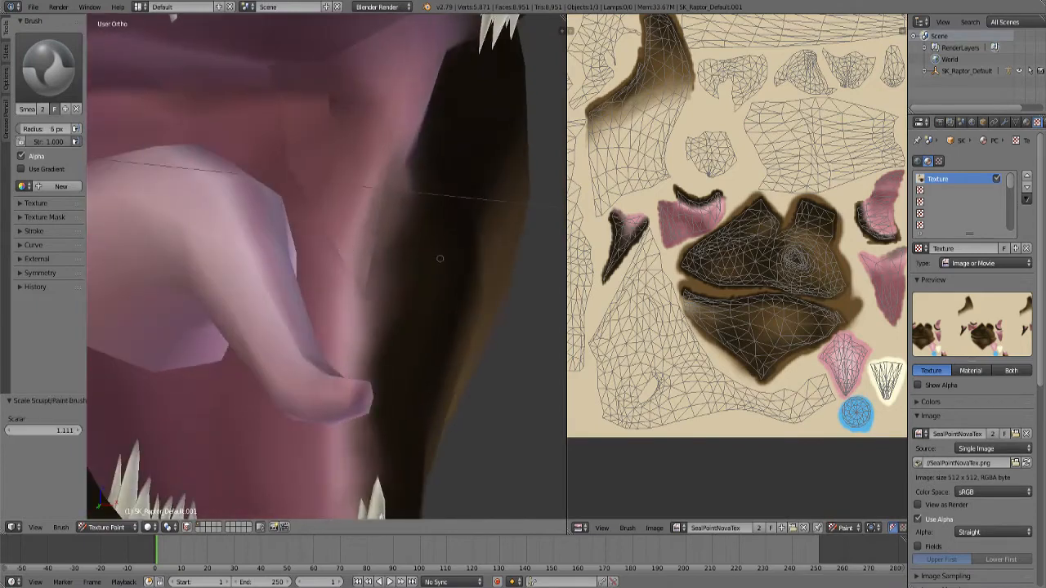
pyautogui.moveTo(355, 283); pyautogui.dragTo(365, 303)
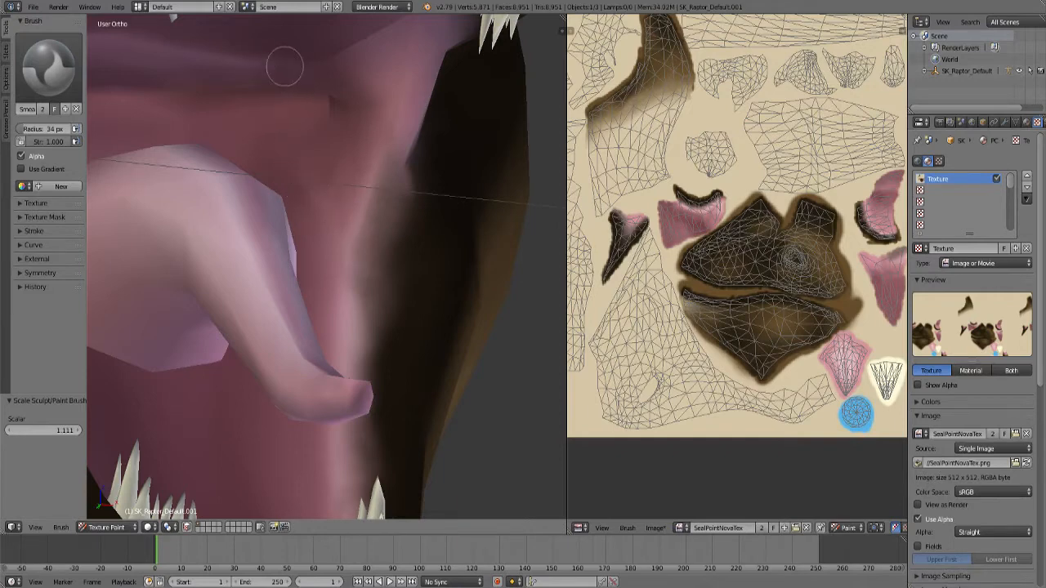
pyautogui.scroll(-3, 388, 147)
pyautogui.scroll(3, 443, 175)
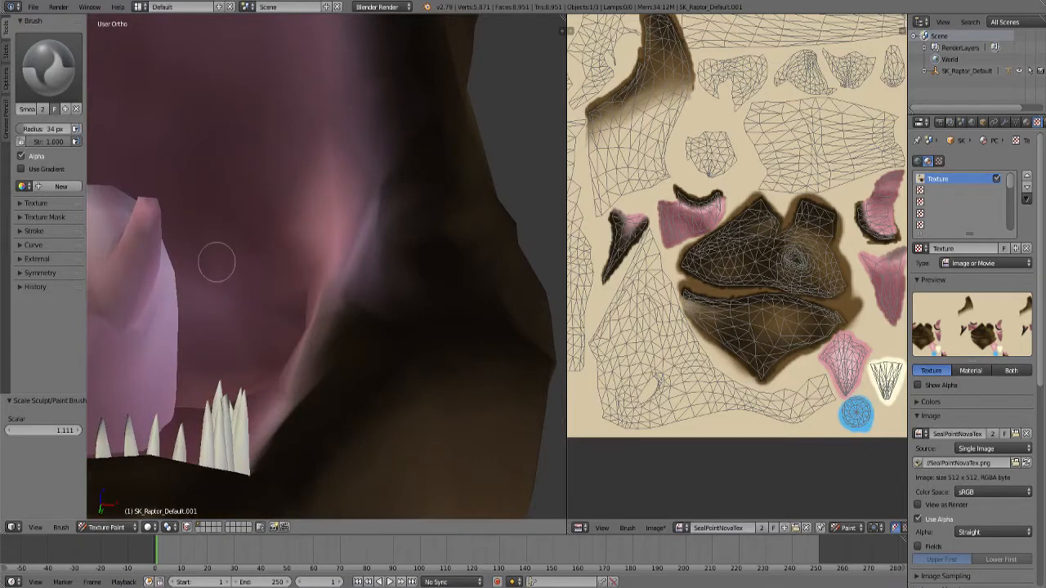
pyautogui.scroll(-2, 379, 214)
pyautogui.moveTo(379, 214); pyautogui.dragTo(378, 327, button='middle')
pyautogui.scroll(3, 465, 273)
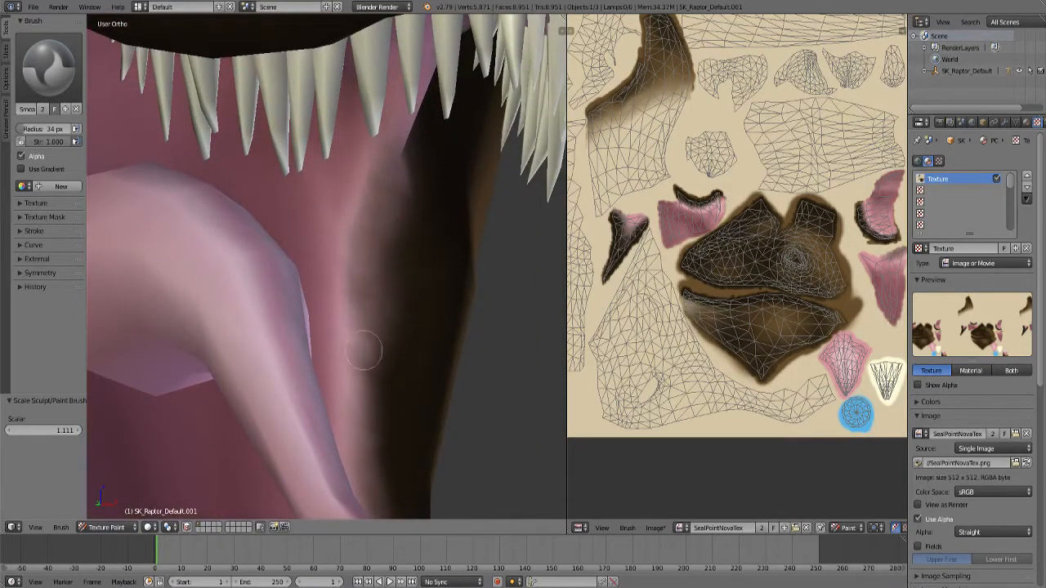
# Save the painted SealPointNovaTex image with the blended mouth edge.
pyautogui.scroll(-3, 385, 389)
pyautogui.moveTo(385, 390); pyautogui.dragTo(444, 327, button='middle')
pyautogui.scroll(-2, 446, 364)
pyautogui.hotkey('ctrl', 's')
pyautogui.click(446, 327)
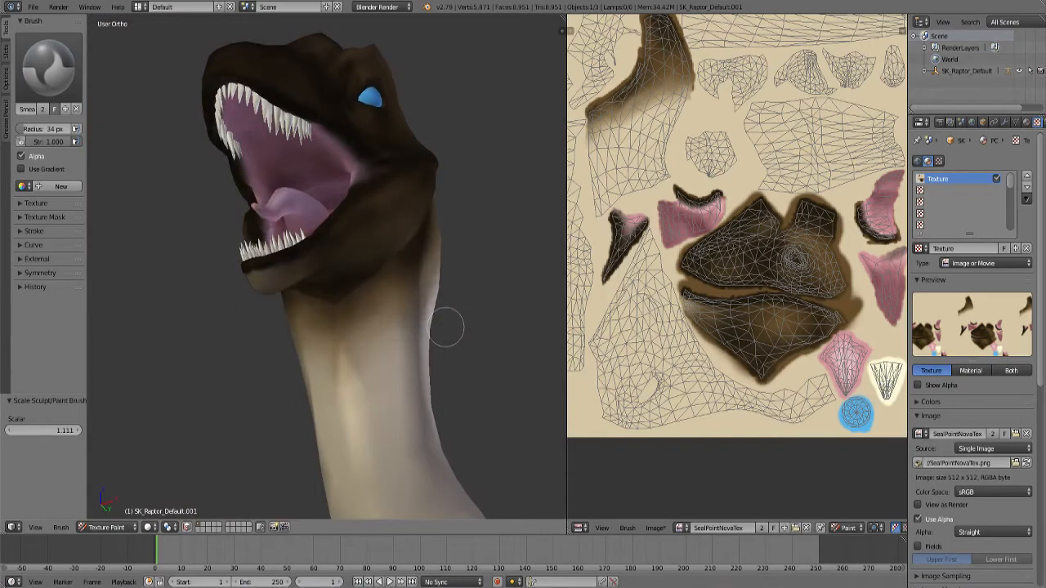
pyautogui.click(655, 528)
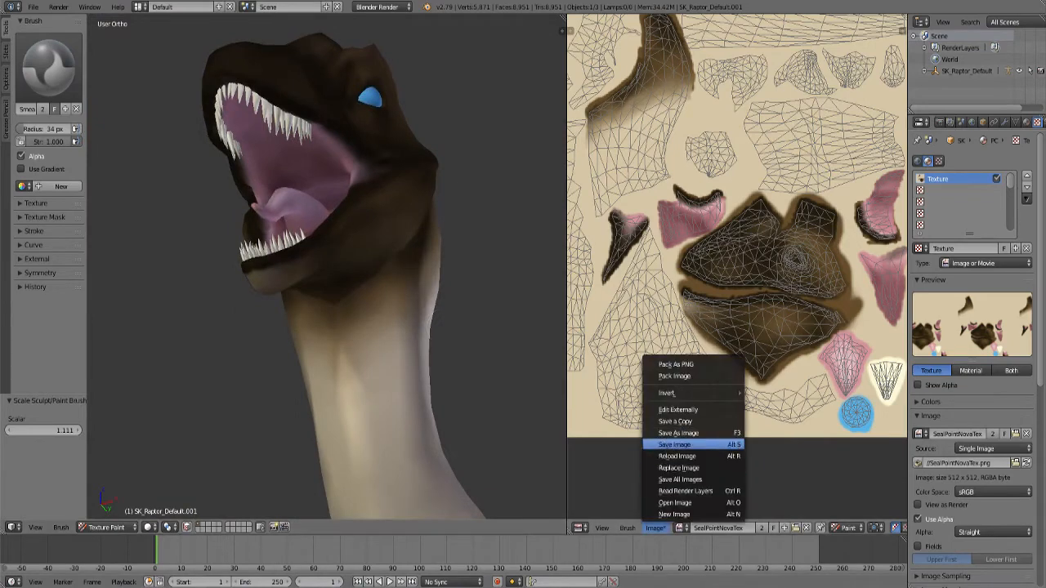
pyautogui.click(690, 448)
# Smear the dark brown jaw color over the seam behind the jaw onto the upper neck with a 45 px brush.
pyautogui.scroll(-6, 482, 323)
pyautogui.keyDown('shift'); pyautogui.moveTo(483, 324); pyautogui.dragTo(398, 218, button='middle'); pyautogui.keyUp('shift')
pyautogui.scroll(4, 381, 217)
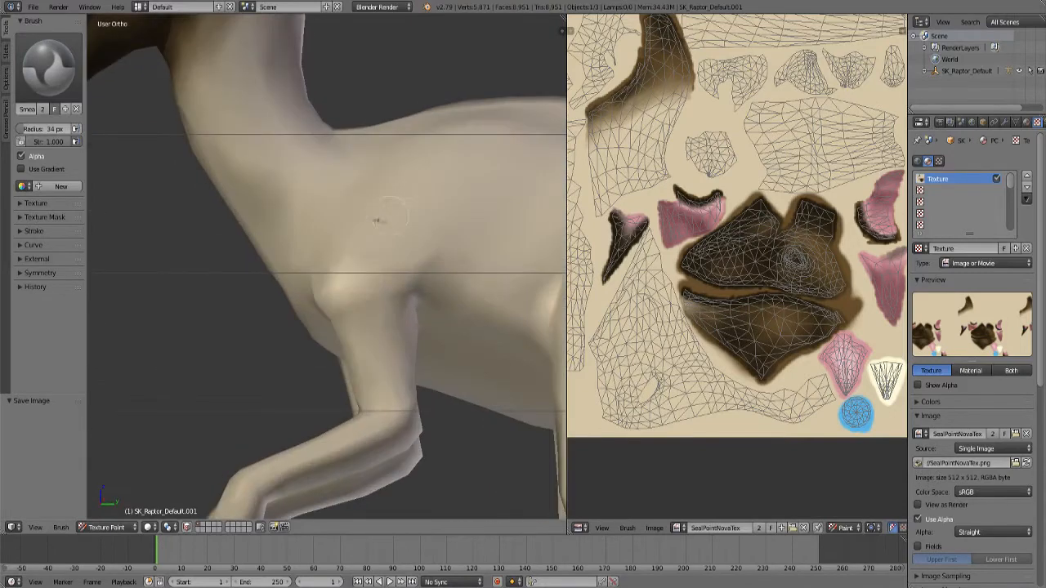
pyautogui.moveTo(391, 214); pyautogui.dragTo(374, 221)
pyautogui.keyDown('shift'); pyautogui.moveTo(374, 220); pyautogui.dragTo(516, 461, button='middle'); pyautogui.keyUp('shift')
pyautogui.scroll(3, 516, 460)
pyautogui.moveTo(503, 350)
pyautogui.mouseDown(button='middle')
pyautogui.moveTo(428, 359)
pyautogui.moveTo(357, 305)
pyautogui.moveTo(472, 355)
pyautogui.moveTo(416, 354)
pyautogui.moveTo(400, 366)
pyautogui.moveTo(362, 338)
pyautogui.mouseUp(button='middle')
pyautogui.press(']')
pyautogui.press(']')
pyautogui.press(']')
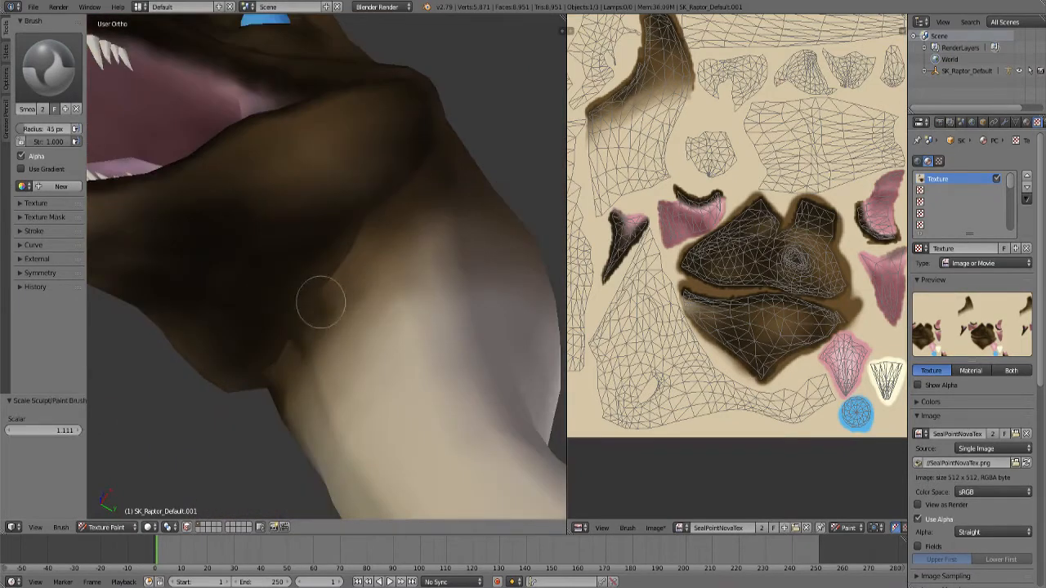
pyautogui.moveTo(320, 303); pyautogui.dragTo(358, 215)
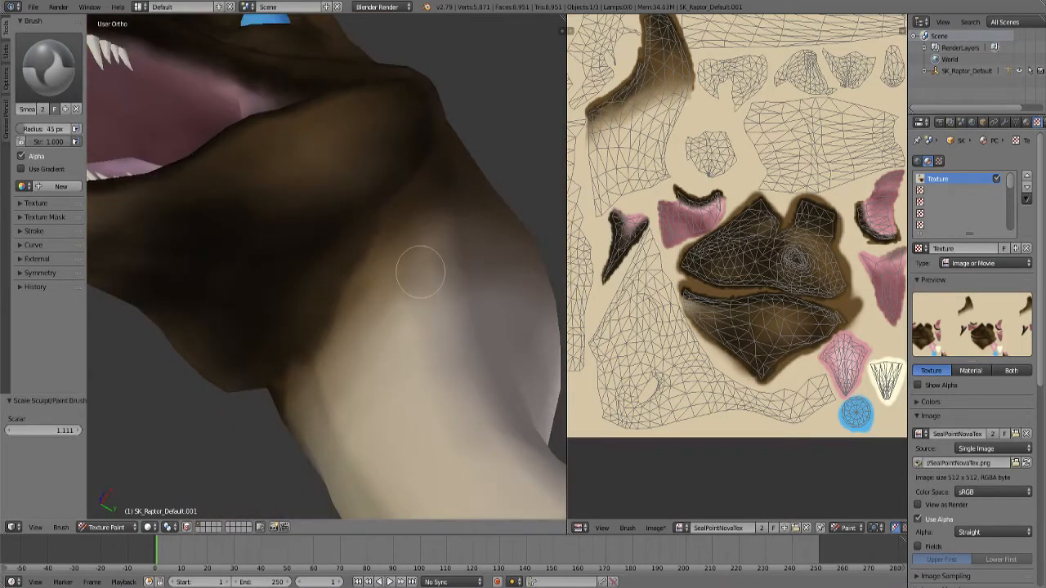
pyautogui.moveTo(421, 272); pyautogui.dragTo(375, 310, button='middle')
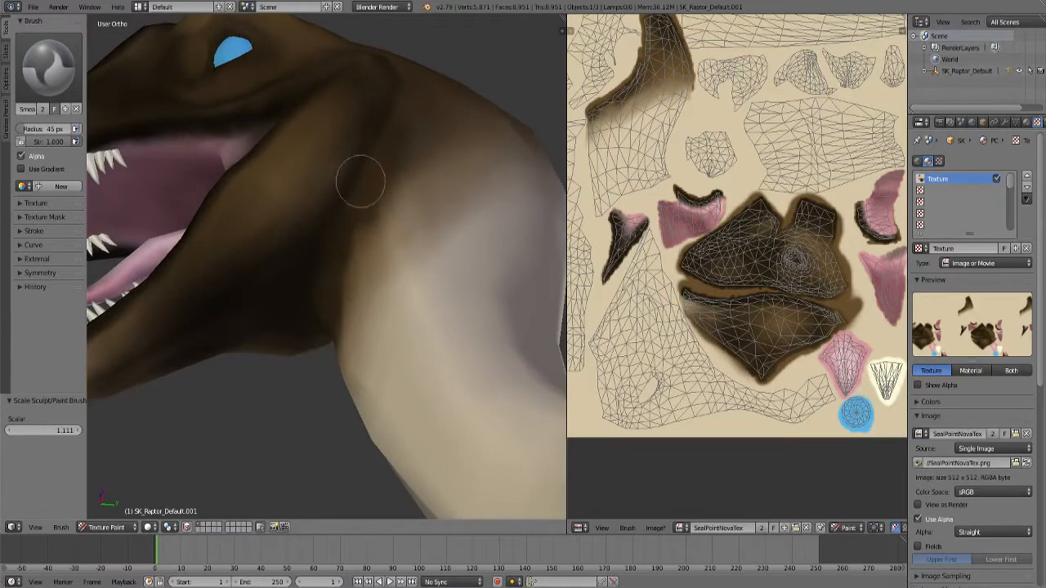
pyautogui.moveTo(454, 234)
pyautogui.mouseDown(button='middle')
pyautogui.moveTo(408, 163)
pyautogui.moveTo(351, 234)
pyautogui.mouseUp(button='middle')
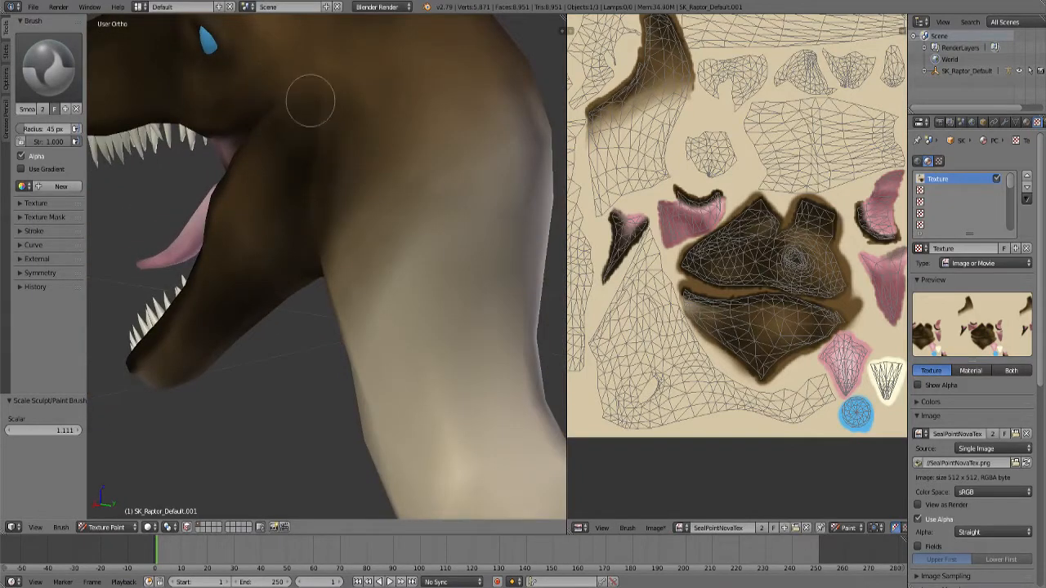
# Blend the brown below the jaw corner down into the cream neck, reducing the smear brush from 93 px to 57 px.
pyautogui.moveTo(375, 249); pyautogui.dragTo(449, 307, button='middle')
pyautogui.press(']')
pyautogui.press(']')
pyautogui.press(']')
pyautogui.press(']')
pyautogui.press(']')
pyautogui.moveTo(243, 278); pyautogui.dragTo(248, 287)
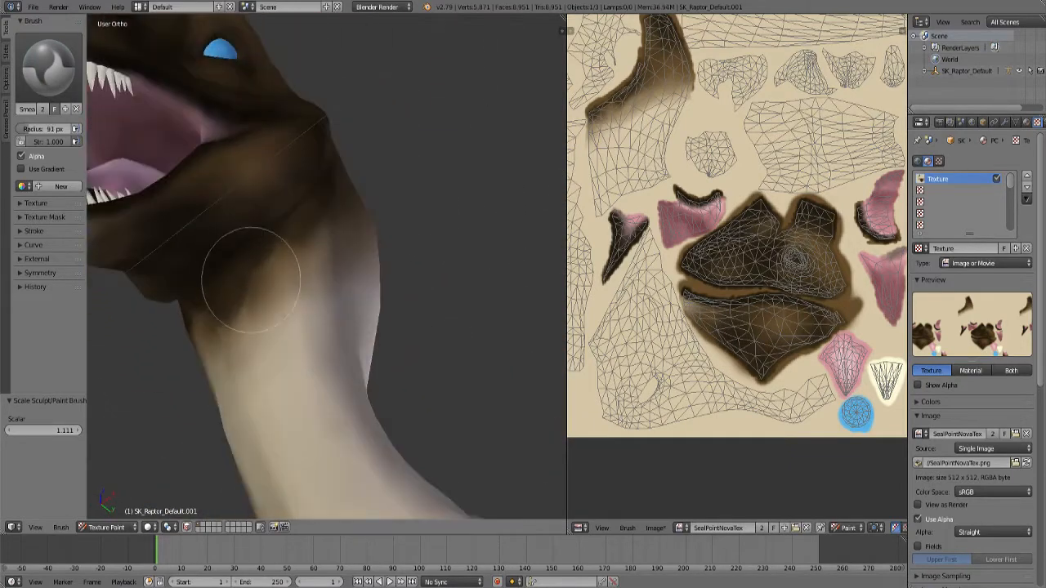
pyautogui.press('[')
pyautogui.press('[')
pyautogui.moveTo(266, 240); pyautogui.dragTo(229, 318)
pyautogui.press('[')
pyautogui.press('[')
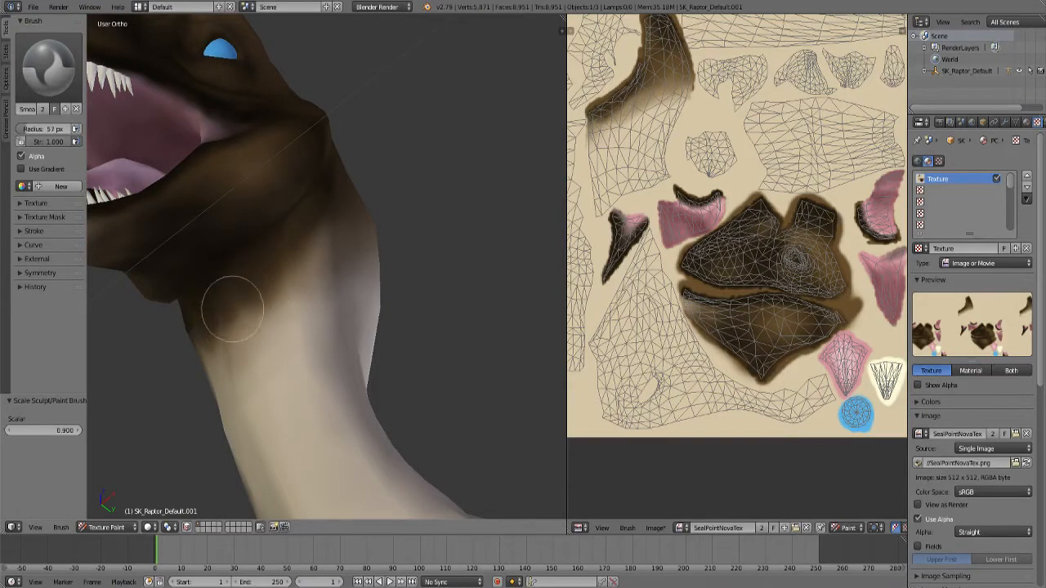
# Smear the brown edge across the front of the throat down into the cream with brushes of about 40 to 61 px.
pyautogui.moveTo(299, 343); pyautogui.dragTo(471, 320, button='middle')
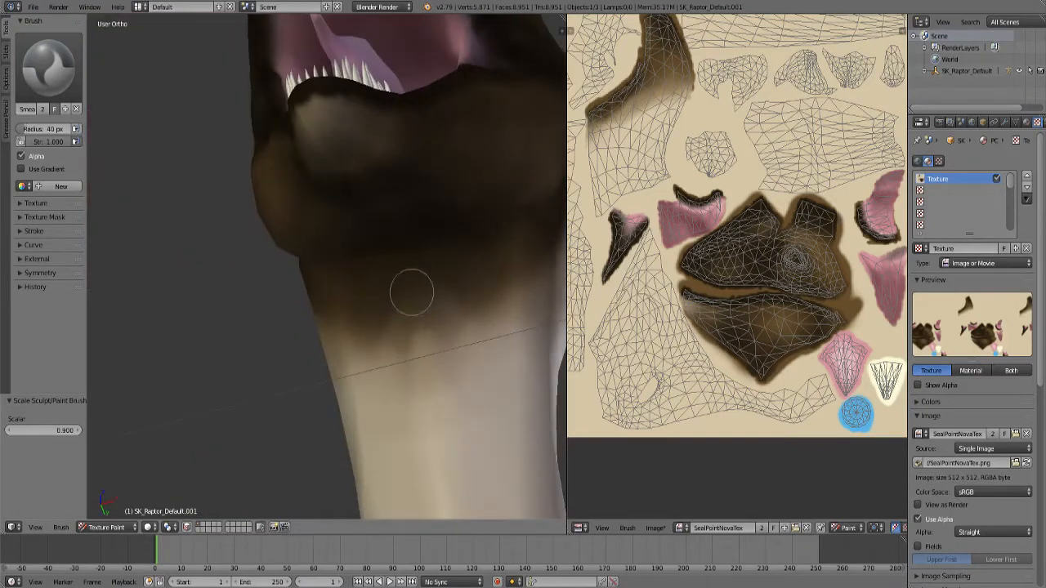
pyautogui.moveTo(411, 291)
pyautogui.mouseDown()
pyautogui.moveTo(401, 331)
pyautogui.moveTo(411, 287)
pyautogui.moveTo(464, 328)
pyautogui.mouseUp()
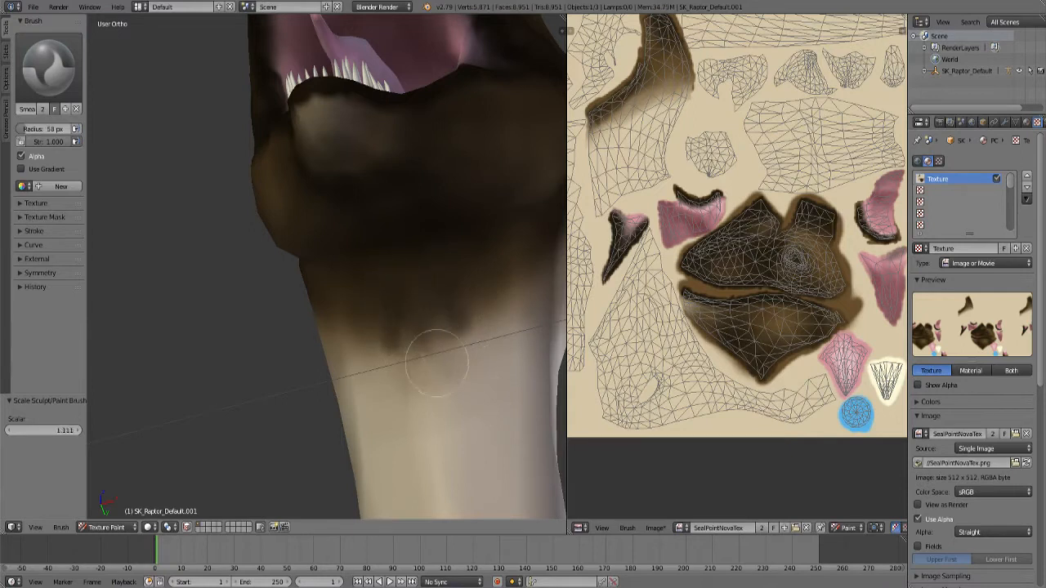
pyautogui.moveTo(419, 351)
pyautogui.mouseDown()
pyautogui.moveTo(460, 320)
pyautogui.moveTo(436, 309)
pyautogui.moveTo(423, 346)
pyautogui.moveTo(392, 338)
pyautogui.moveTo(401, 311)
pyautogui.moveTo(418, 341)
pyautogui.mouseUp()
pyautogui.press('[')
pyautogui.press('[')
pyautogui.press(']')
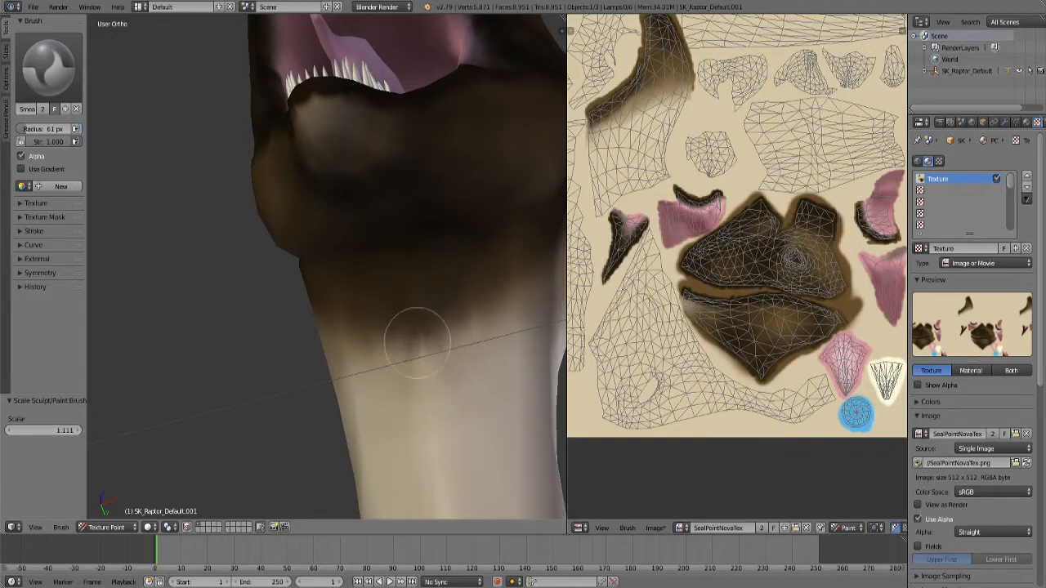
# Smear the brown down the side and nape of the neck into the cream with brushes of 91 px and 72 px.
pyautogui.moveTo(408, 358); pyautogui.dragTo(331, 371, button='middle')
pyautogui.moveTo(284, 297); pyautogui.dragTo(346, 333)
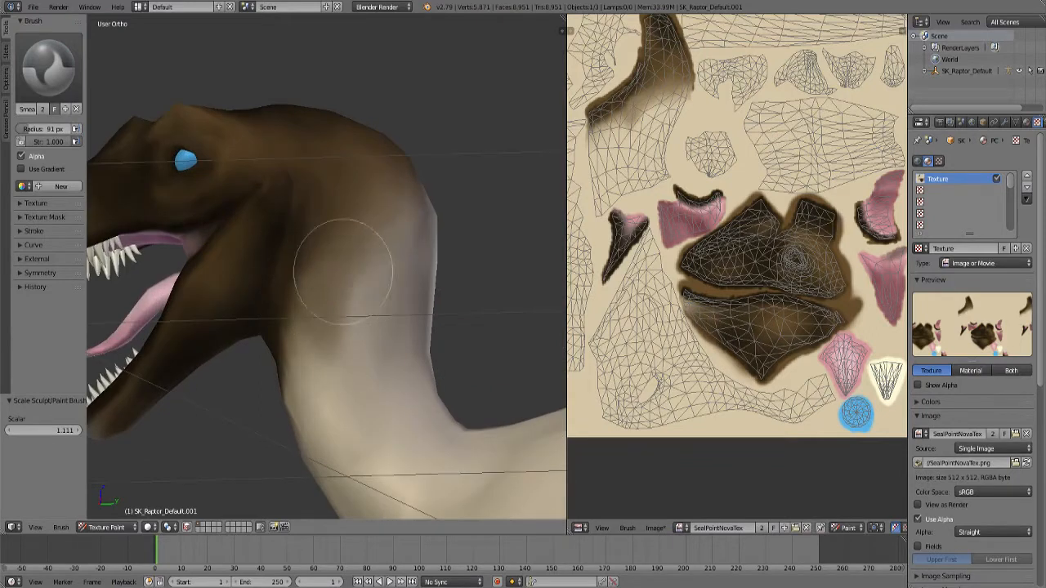
pyautogui.press('[')
pyautogui.press('[')
pyautogui.moveTo(339, 334)
pyautogui.mouseDown(button='middle')
pyautogui.moveTo(364, 363)
pyautogui.moveTo(294, 359)
pyautogui.mouseUp(button='middle')
pyautogui.moveTo(243, 217)
pyautogui.mouseDown()
pyautogui.moveTo(248, 256)
pyautogui.moveTo(229, 299)
pyautogui.moveTo(231, 329)
pyautogui.moveTo(257, 353)
pyautogui.mouseUp()
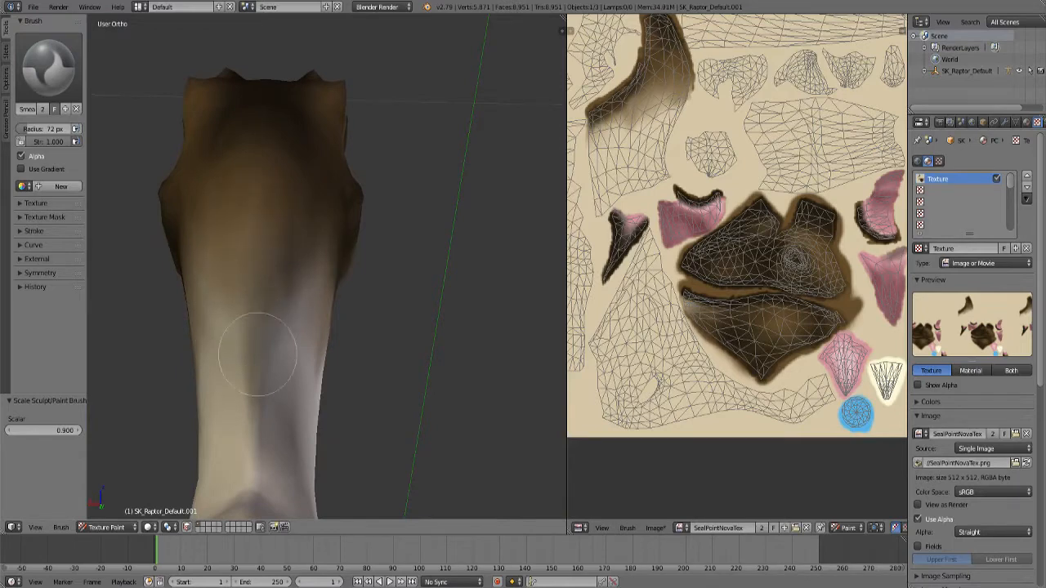
# Soften the brown-to-cream transition on the side of the neck with smear brushes between 107 px and 77 px.
pyautogui.press(']')
pyautogui.moveTo(258, 353)
pyautogui.mouseDown(button='middle')
pyautogui.moveTo(374, 278)
pyautogui.moveTo(433, 294)
pyautogui.moveTo(379, 331)
pyautogui.mouseUp(button='middle')
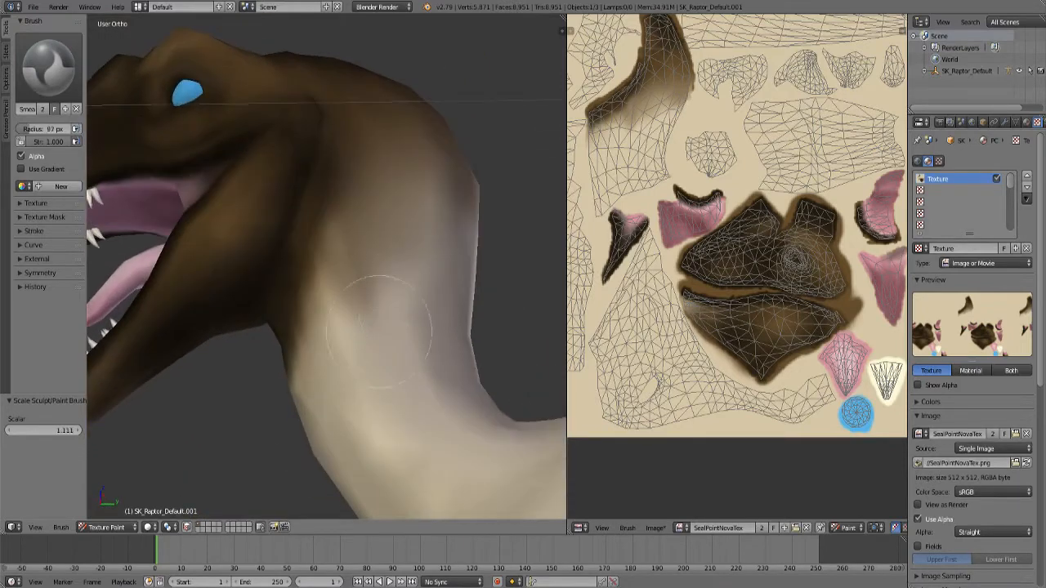
pyautogui.press(']')
pyautogui.press(']')
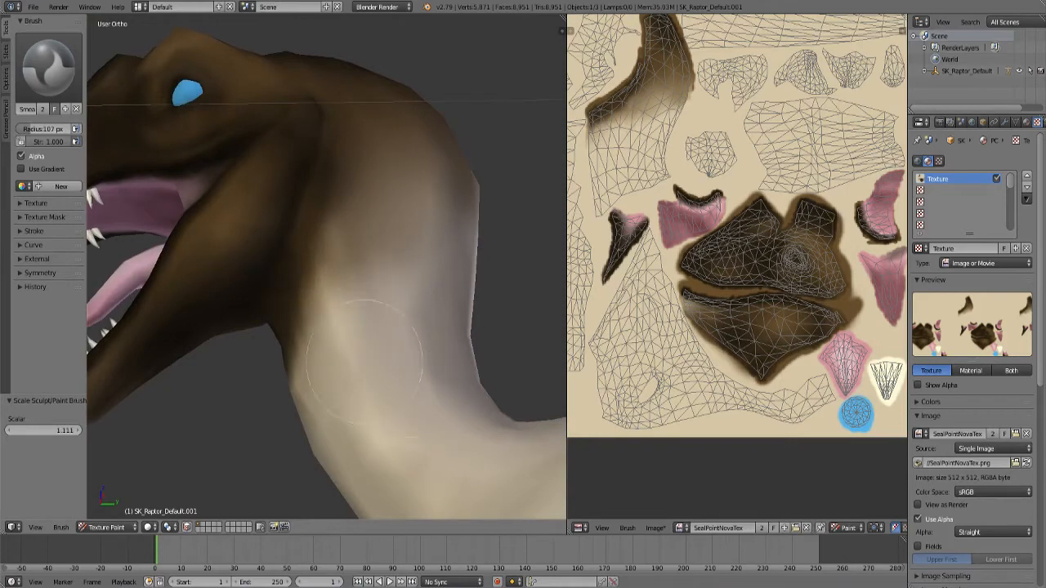
pyautogui.moveTo(343, 361); pyautogui.dragTo(376, 310, button='middle')
pyautogui.scroll(-1, 376, 310)
pyautogui.scroll(2, 372, 245)
pyautogui.press('[')
pyautogui.press('[')
pyautogui.press('[')
pyautogui.moveTo(365, 145); pyautogui.dragTo(359, 204)
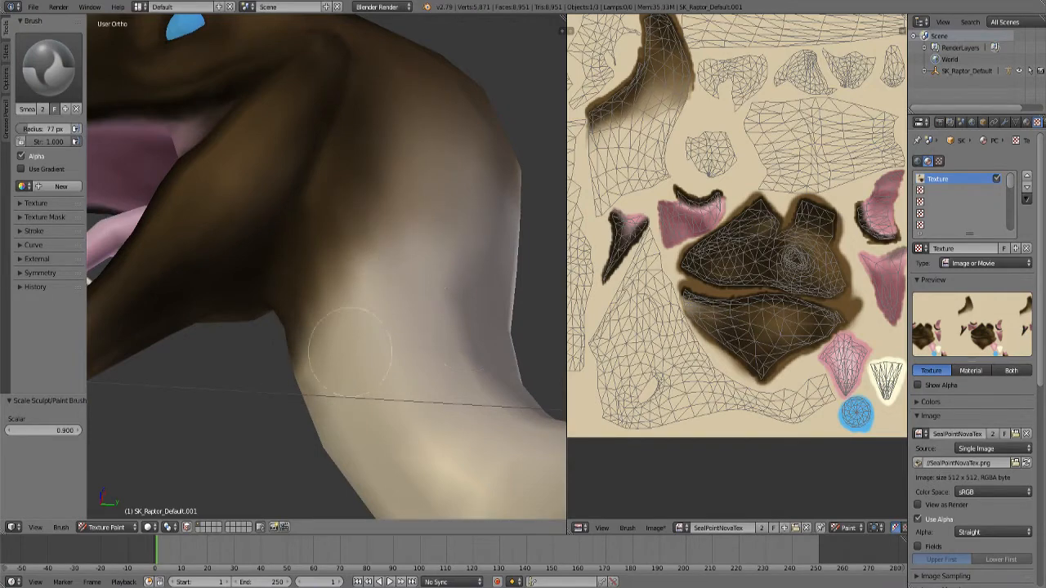
# Save the SealPointNovaTex image with the blended neck markings.
pyautogui.scroll(-7, 350, 352)
pyautogui.moveTo(350, 352); pyautogui.dragTo(384, 368, button='middle')
pyautogui.scroll(6, 329, 341)
pyautogui.scroll(-6, 329, 341)
pyautogui.click(654, 528)
pyautogui.click(689, 453)
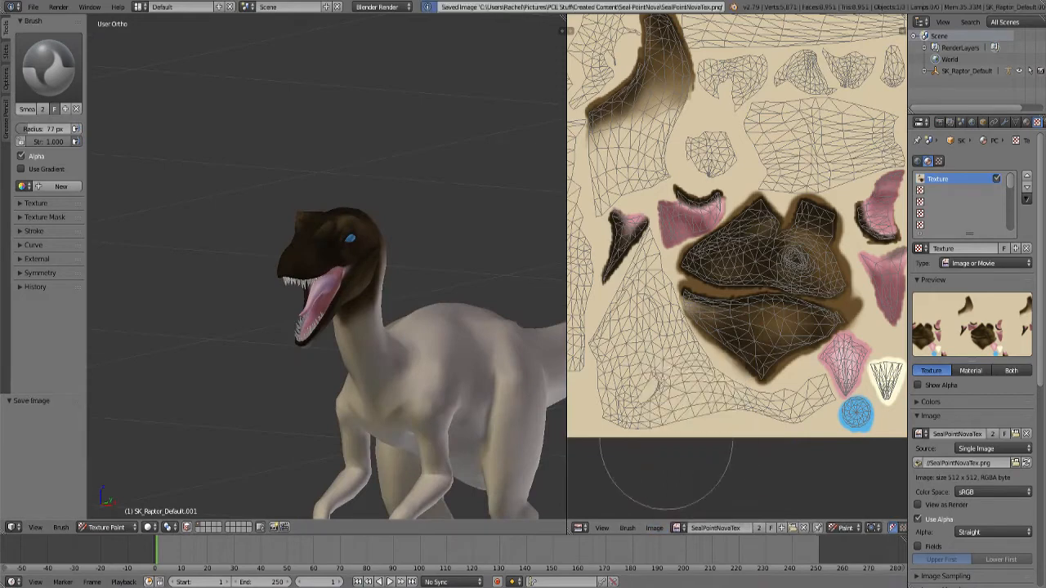
# Reduce the smear brush radius to 27 px with the raptor's arms and legs in view.
pyautogui.scroll(2, 480, 282)
pyautogui.keyDown('shift'); pyautogui.moveTo(480, 282); pyautogui.dragTo(433, 219, button='middle'); pyautogui.keyUp('shift')
pyautogui.scroll(-1, 432, 252)
pyautogui.keyDown('shift'); pyautogui.moveTo(449, 232); pyautogui.dragTo(337, 351, button='middle'); pyautogui.keyUp('shift')
pyautogui.press('[')
pyautogui.press('[')
pyautogui.press('[')
pyautogui.press('[')
pyautogui.press('[')
pyautogui.press('[')
pyautogui.press('[')
pyautogui.press('[')
pyautogui.press('[')
pyautogui.press('[')
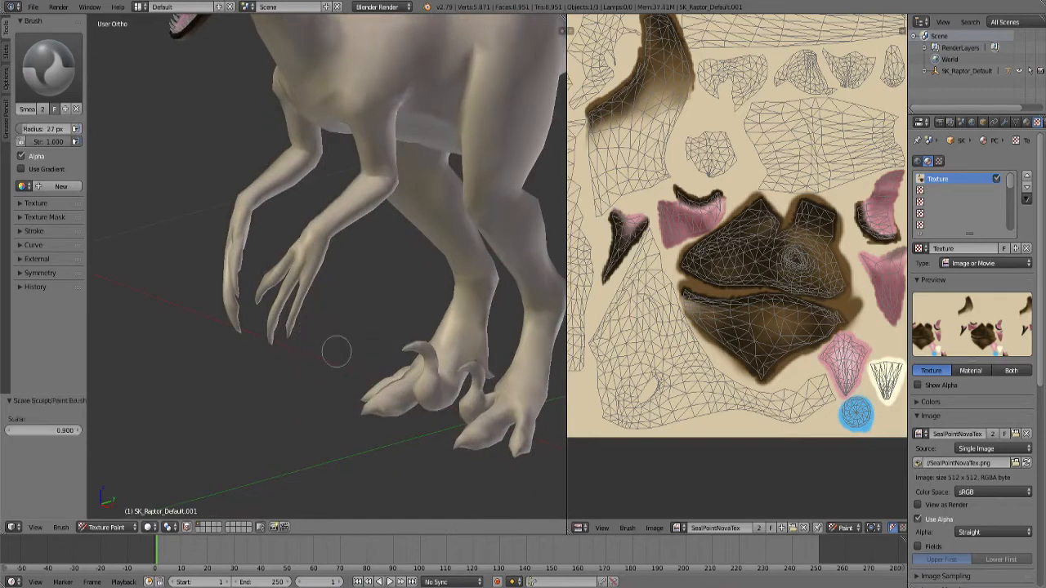
# Put the raptor mesh in Edit Mode, deselect everything and view it from the right side.
pyautogui.scroll(-3, 336, 351)
pyautogui.keyDown('shift'); pyautogui.moveTo(336, 351); pyautogui.dragTo(354, 327, button='middle'); pyautogui.keyUp('shift')
pyautogui.click(107, 527)
pyautogui.click(106, 500)
pyautogui.scroll(5, 343, 326)
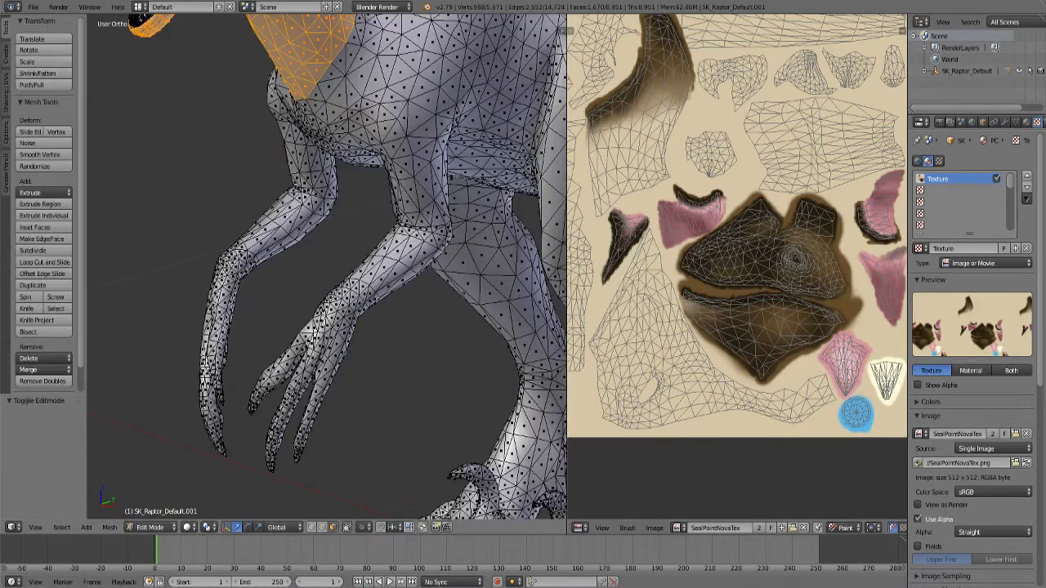
pyautogui.press('a')
pyautogui.press('KP_3')
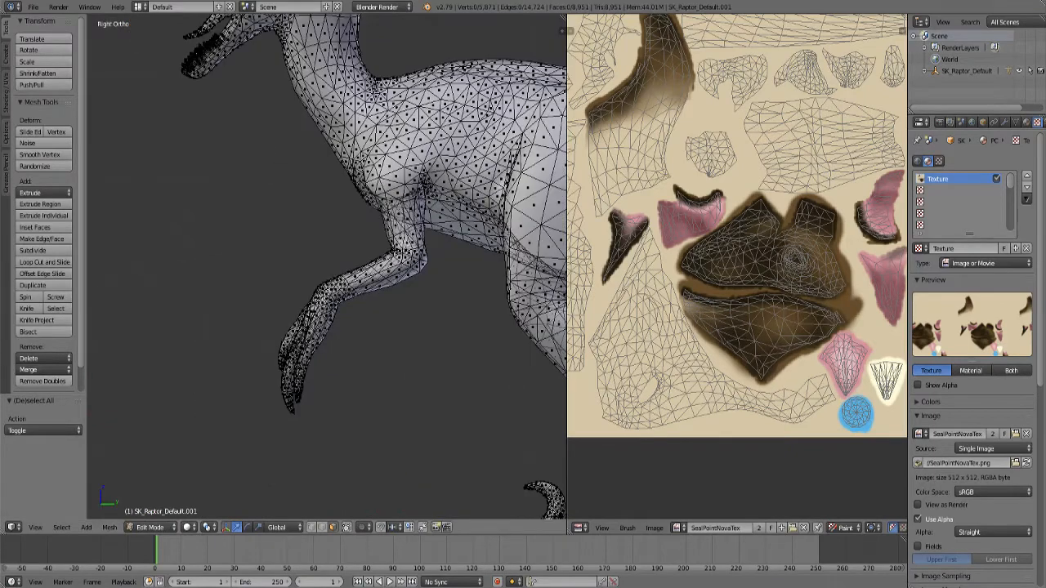
# Box-select the faces of both arms from the hands up to the shoulders, including the upper-arm area of the chest.
pyautogui.moveTo(235, 220); pyautogui.dragTo(439, 470)
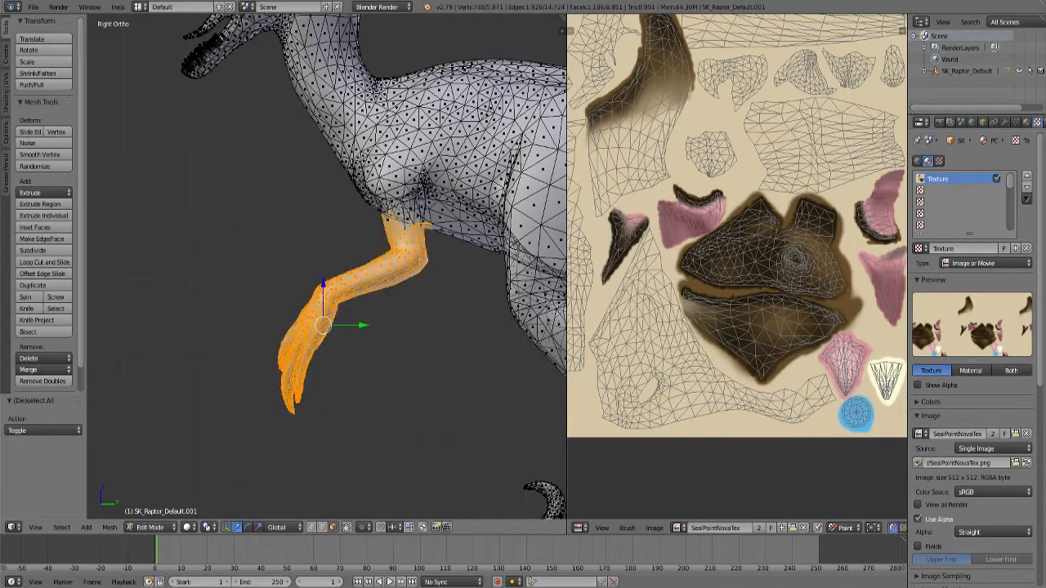
pyautogui.scroll(3, 440, 470)
pyautogui.press('b')
pyautogui.moveTo(265, 131); pyautogui.dragTo(428, 367)
pyautogui.scroll(-2, 428, 368)
pyautogui.moveTo(427, 368); pyautogui.dragTo(335, 335, button='middle')
pyautogui.press('KP_1')
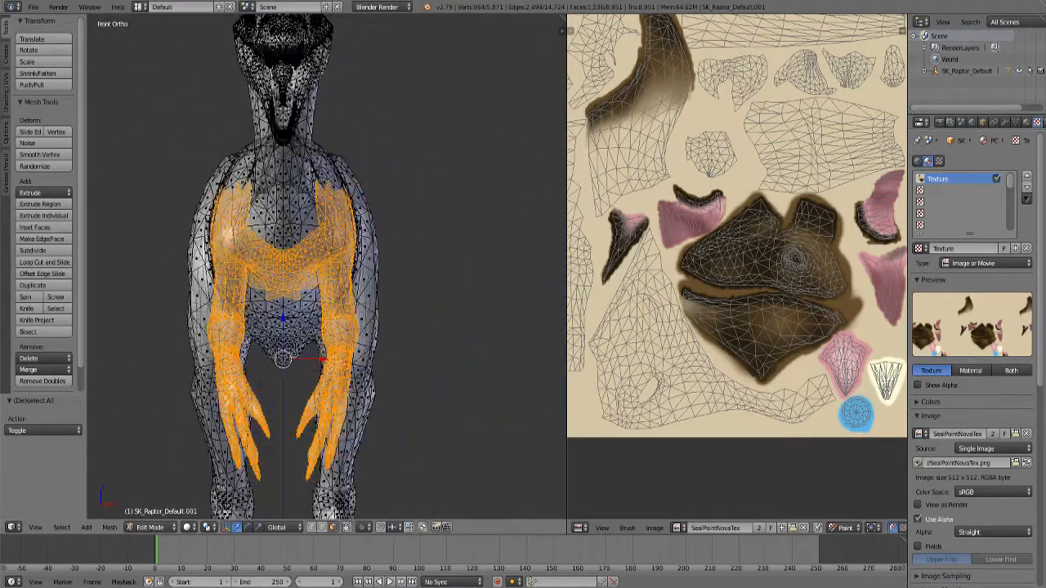
# Remove one arm from the selection and trim the extra chest faces, keeping a single arm with its shoulder selected.
pyautogui.press('b')
pyautogui.moveTo(156, 92); pyautogui.dragTo(282, 519)
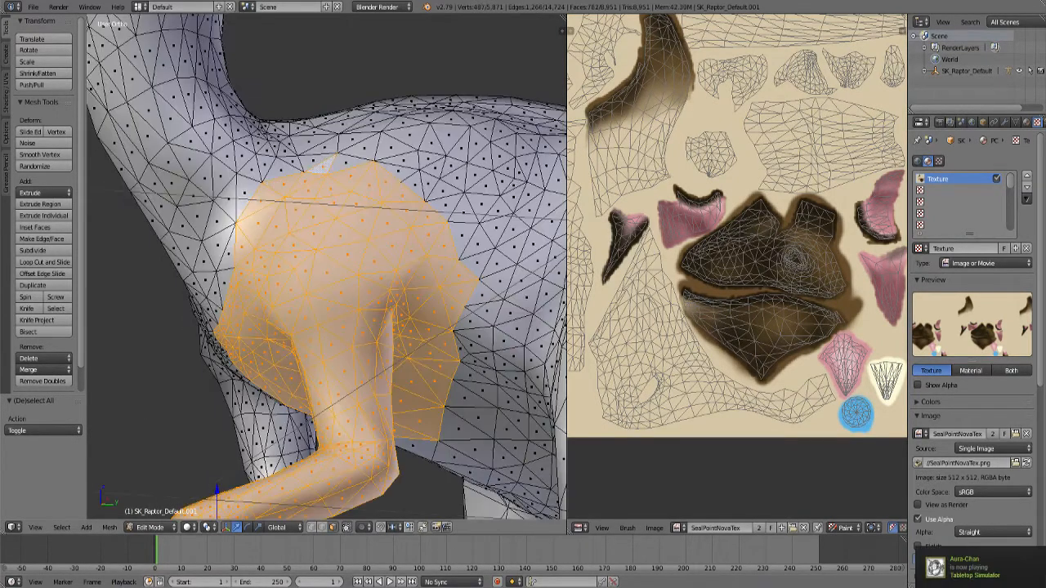
pyautogui.moveTo(310, 269); pyautogui.dragTo(482, 270, button='middle')
pyautogui.scroll(-3, 327, 266)
pyautogui.scroll(5, 310, 225)
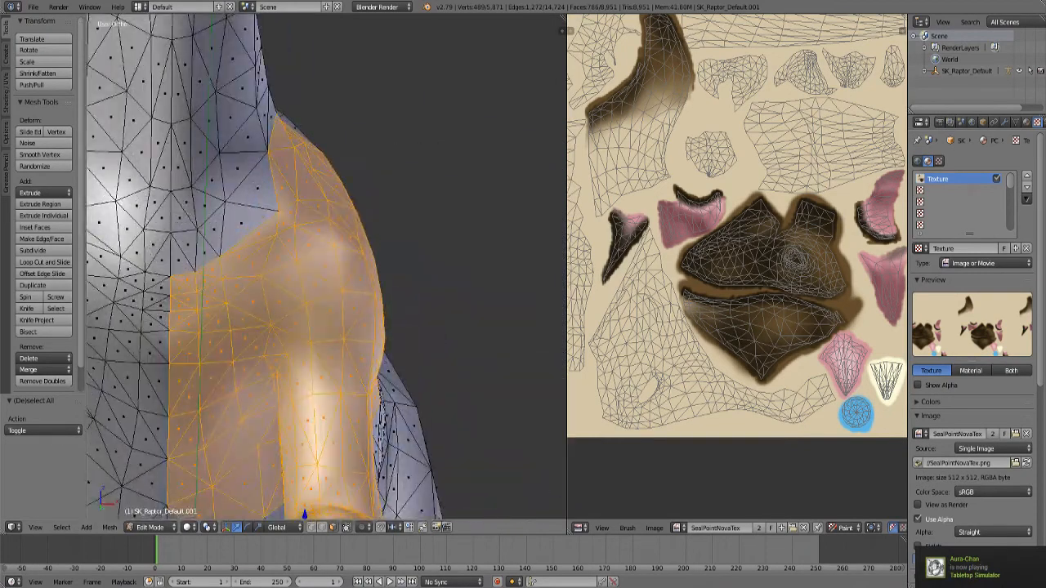
pyautogui.keyDown('shift'); pyautogui.rightClick(179, 317); pyautogui.keyUp('shift')
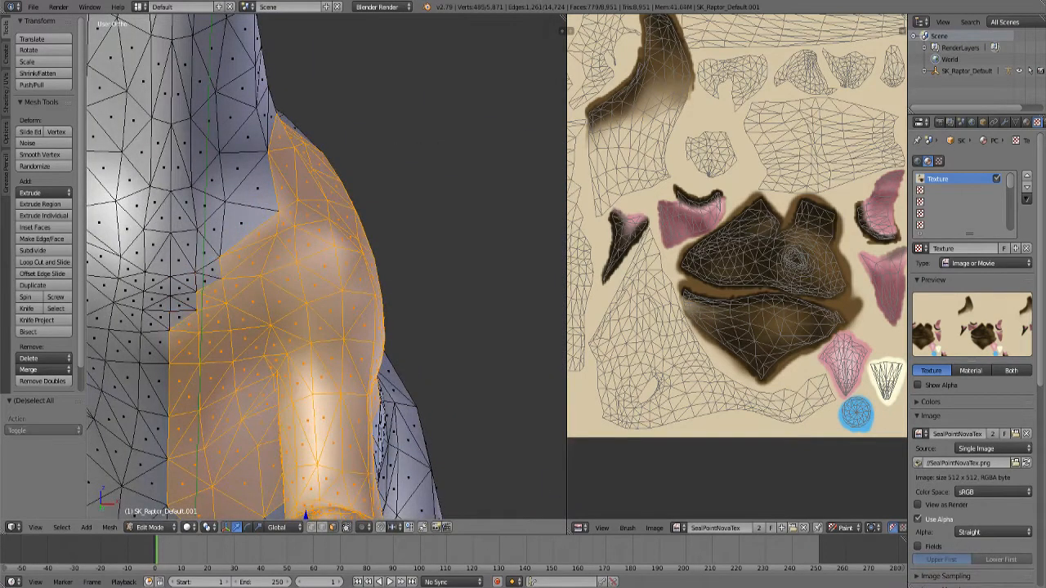
pyautogui.scroll(-2, 327, 266)
pyautogui.keyDown('shift'); pyautogui.moveTo(326, 294); pyautogui.dragTo(343, 212, button='middle'); pyautogui.keyUp('shift')
pyautogui.moveTo(310, 245); pyautogui.dragTo(205, 286, button='middle')
pyautogui.scroll(2, 327, 267)
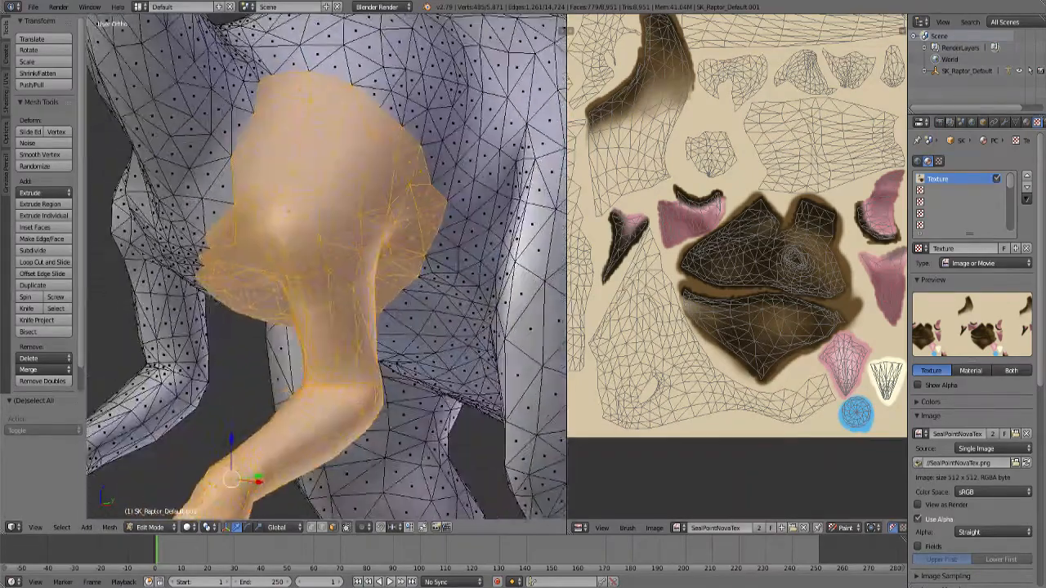
# Switch the raptor to Texture Paint mode with painting limited to the selected arm and shoulder faces.
pyautogui.scroll(-3, 327, 266)
pyautogui.click(152, 527)
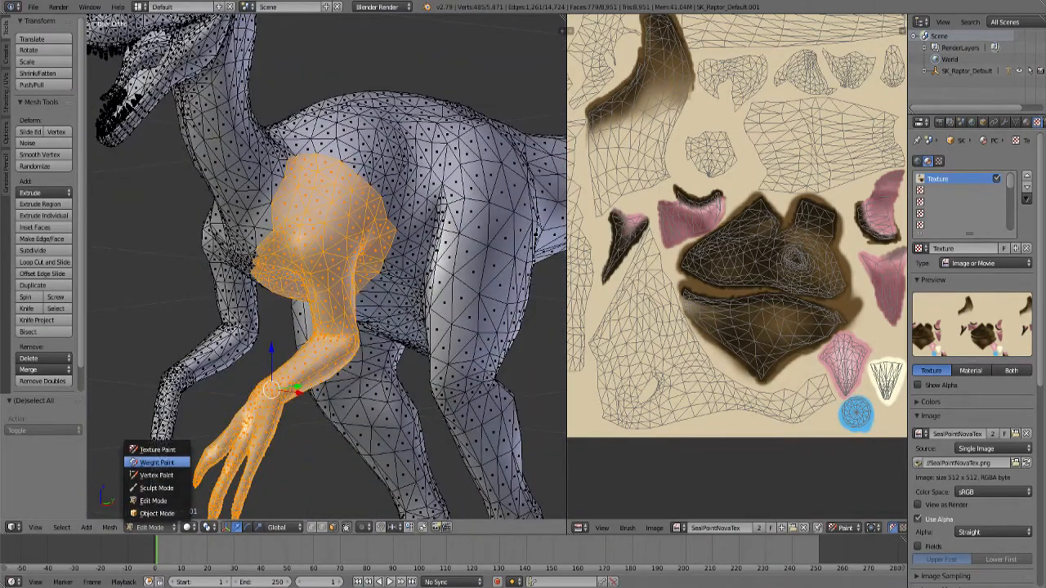
pyautogui.click(155, 446)
pyautogui.click(187, 527)
pyautogui.moveTo(327, 311); pyautogui.dragTo(417, 335, button='middle')
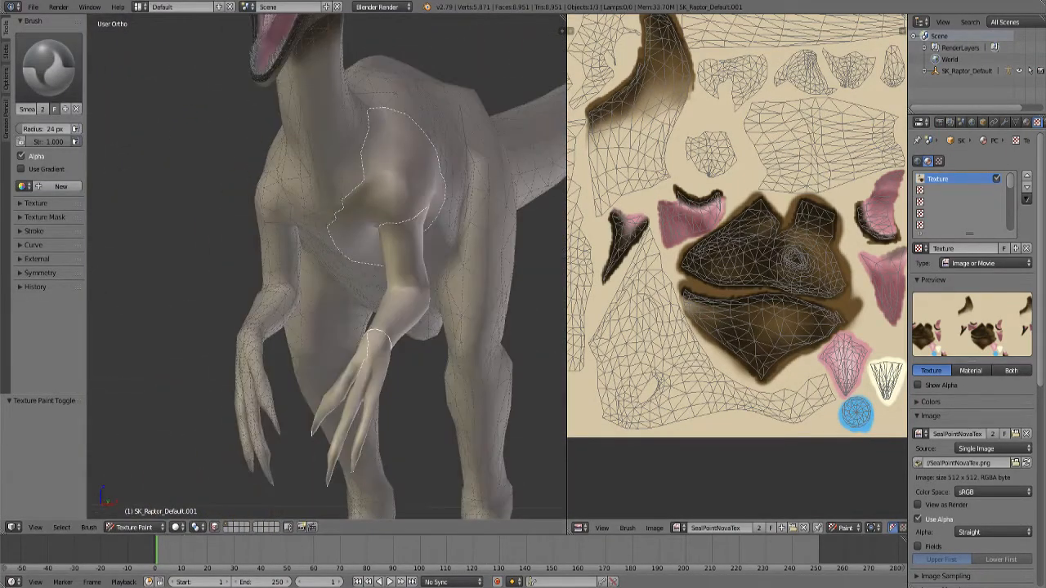
pyautogui.moveTo(669, 270); pyautogui.dragTo(836, 221, button='middle')
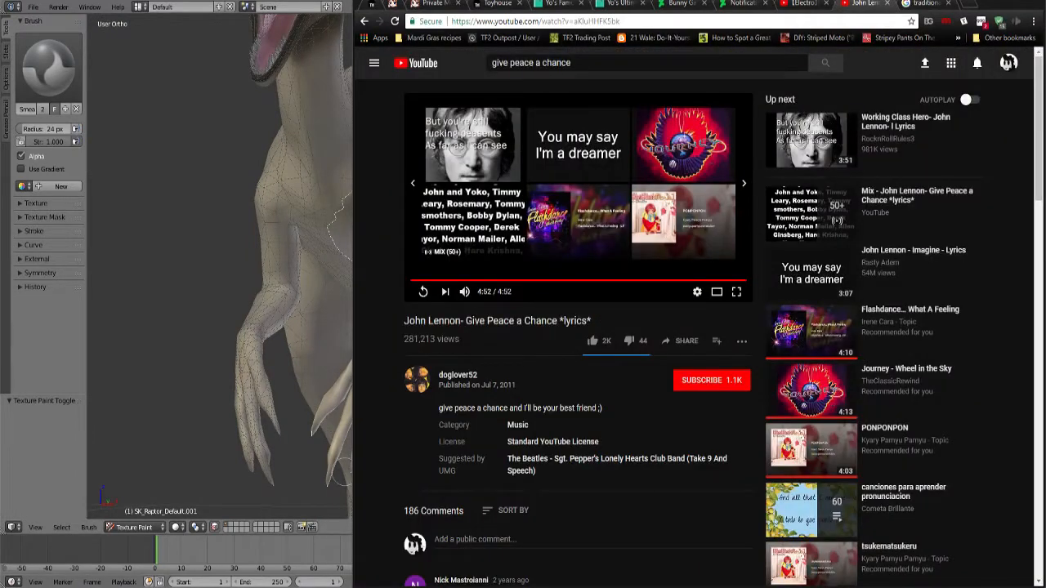
# Switch to YouTube, search for "age of aquarius" and open the video "Aquarius (Let the Sunshine in)".
pyautogui.write('/age of aquarius')
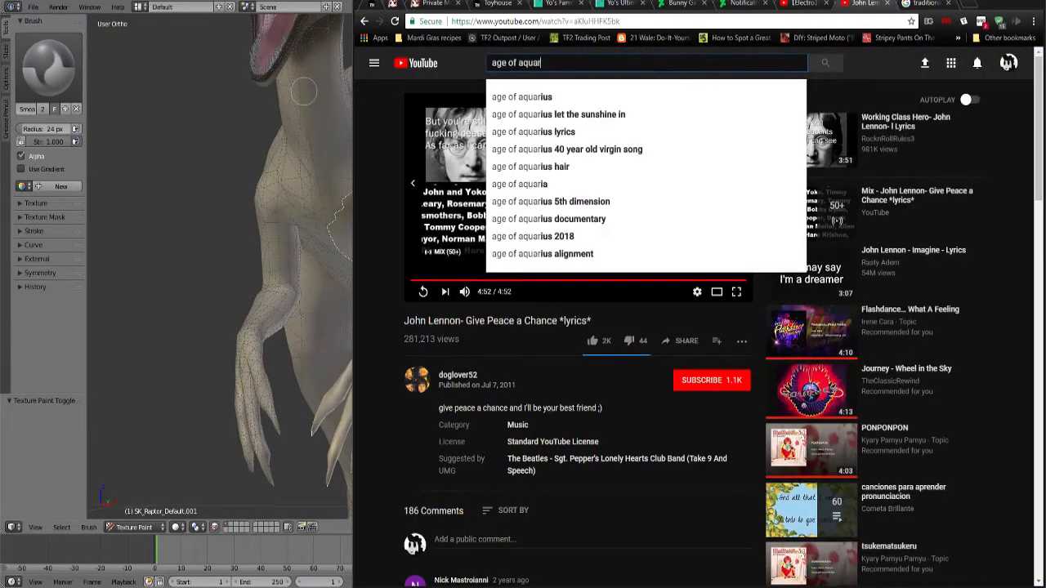
pyautogui.press('Return')
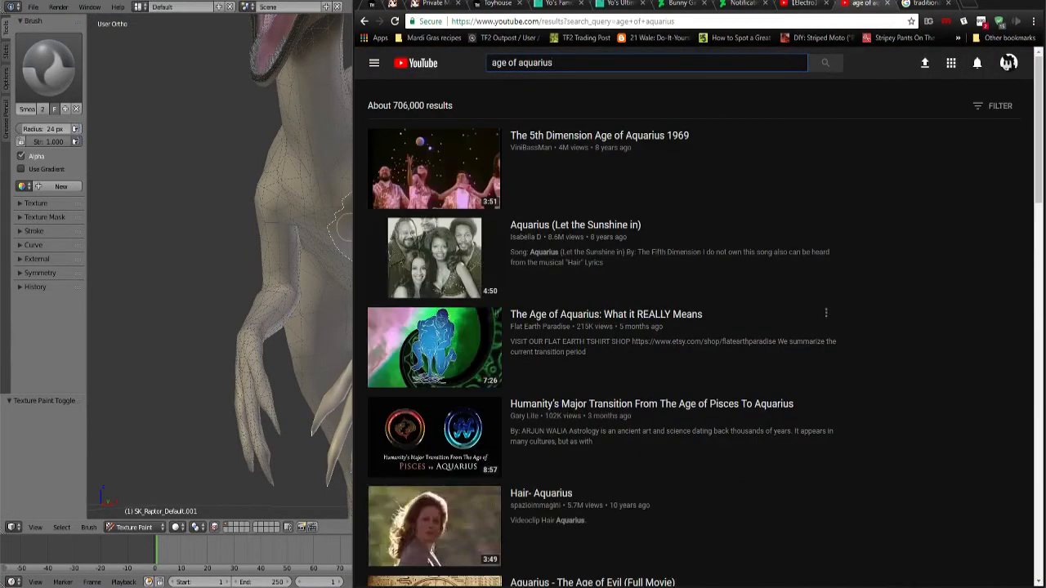
pyautogui.click(575, 224)
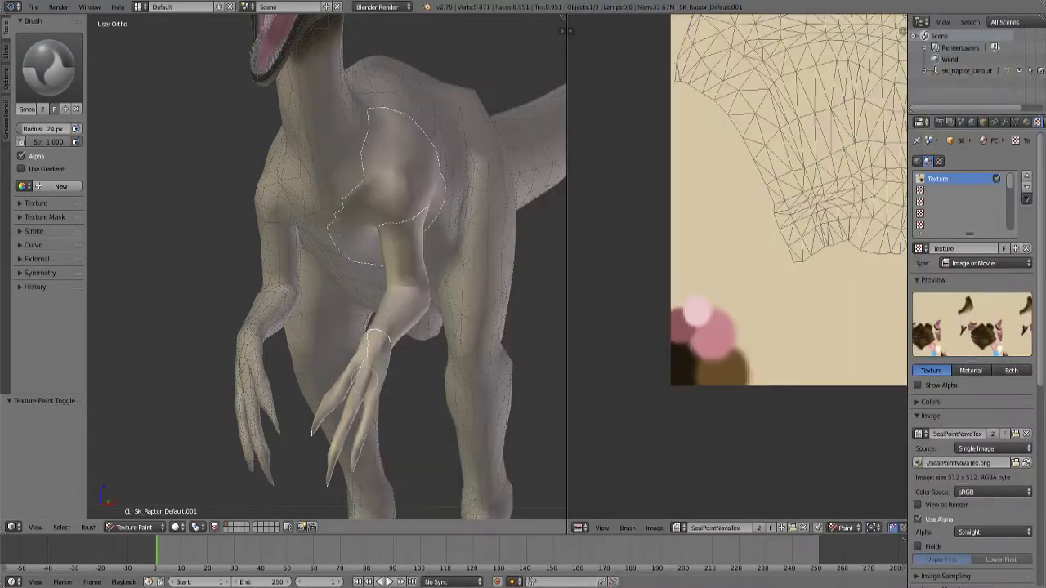
# Switch to the TexDraw brush with brown as the active colour, a 61 px radius and a strength of 1.000.
pyautogui.keyDown('shift'); pyautogui.moveTo(367, 245); pyautogui.dragTo(337, 216, button='middle'); pyautogui.keyUp('shift')
pyautogui.click(47, 65)
pyautogui.click(251, 124)
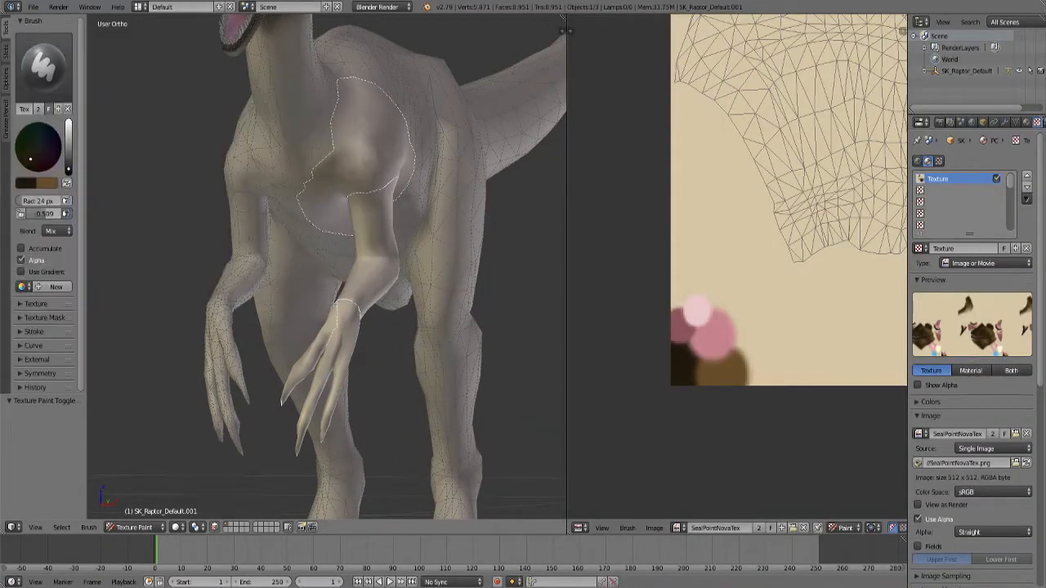
pyautogui.click(67, 183)
pyautogui.moveTo(373, 333)
pyautogui.mouseDown(button='middle')
pyautogui.moveTo(383, 289)
pyautogui.moveTo(513, 253)
pyautogui.moveTo(433, 351)
pyautogui.mouseUp(button='middle')
pyautogui.scroll(2, 383, 289)
pyautogui.press(']')
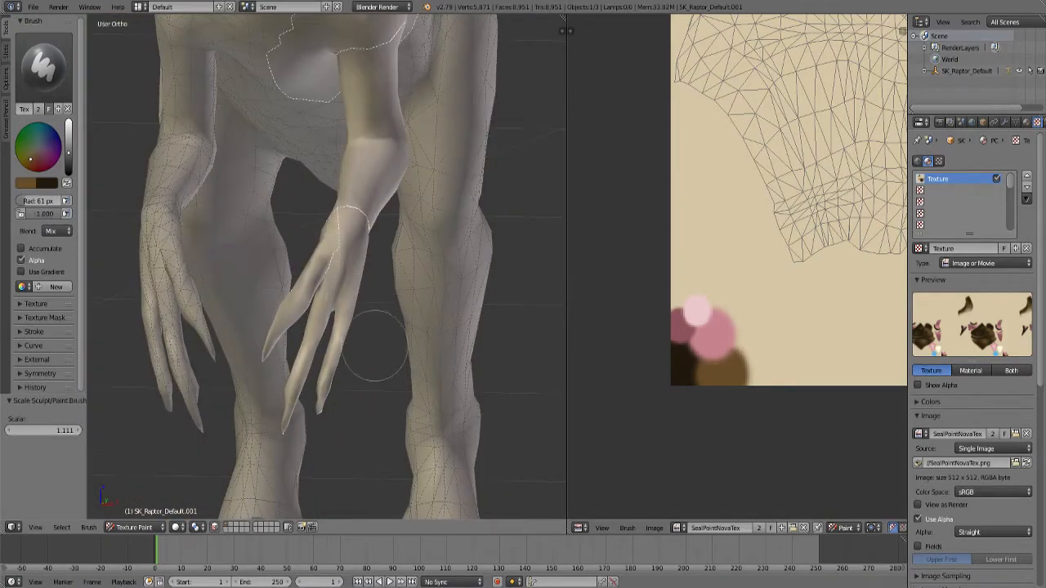
# Paint the front of the arm and hand brown, and fill the hand islands in the texture image with a 14 px brush.
pyautogui.moveTo(374, 345)
pyautogui.mouseDown()
pyautogui.moveTo(326, 302)
pyautogui.moveTo(376, 155)
pyautogui.moveTo(382, 194)
pyautogui.mouseUp()
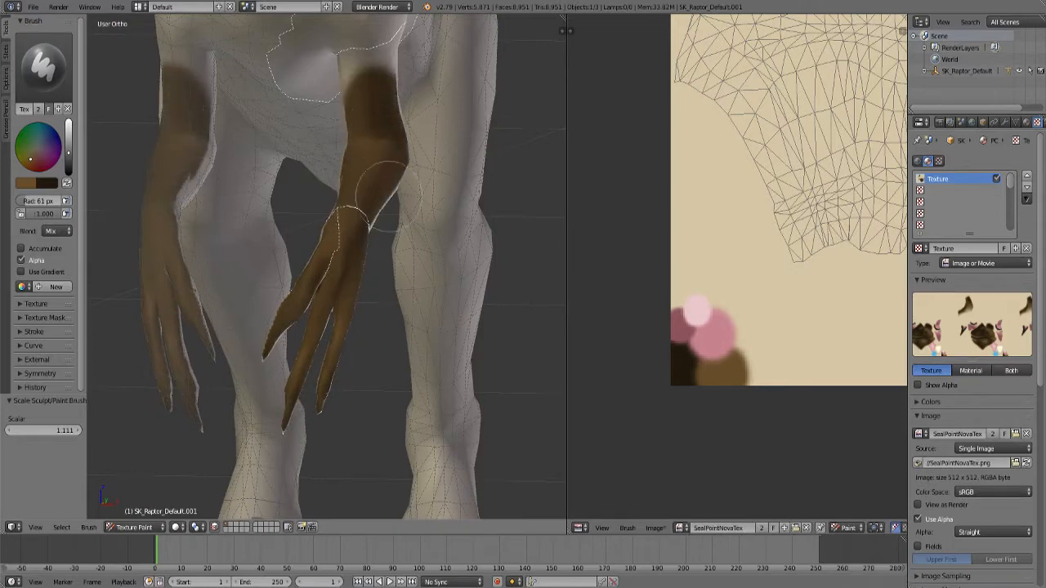
pyautogui.moveTo(383, 196); pyautogui.dragTo(350, 292, button='middle')
pyautogui.scroll(-4, 695, 303)
pyautogui.scroll(2, 694, 302)
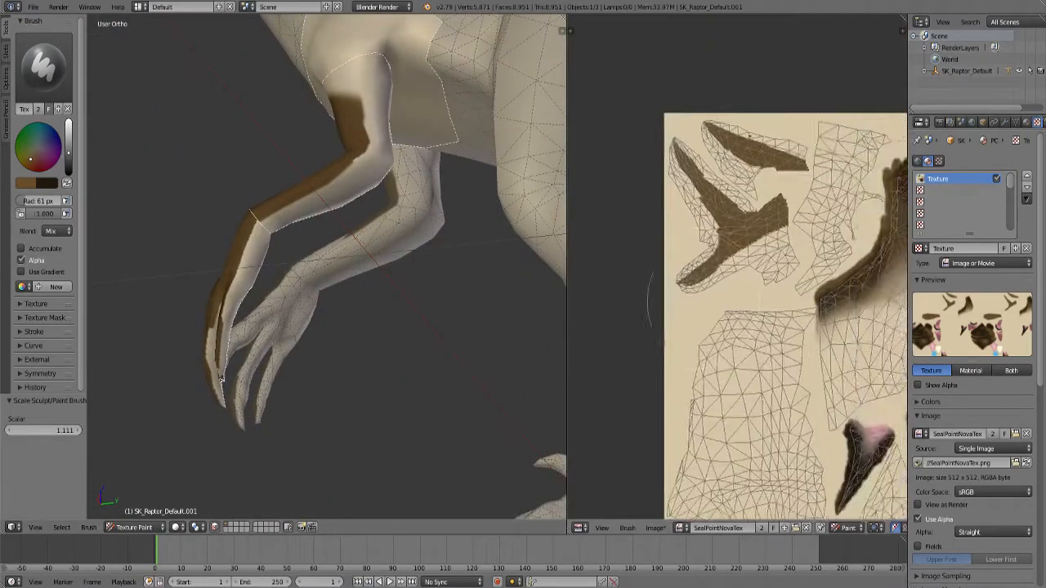
pyautogui.scroll(1, 752, 274)
pyautogui.moveTo(735, 269)
pyautogui.mouseDown()
pyautogui.moveTo(690, 147)
pyautogui.moveTo(785, 156)
pyautogui.moveTo(827, 184)
pyautogui.moveTo(760, 221)
pyautogui.moveTo(694, 323)
pyautogui.moveTo(768, 343)
pyautogui.moveTo(815, 305)
pyautogui.moveTo(804, 245)
pyautogui.mouseUp()
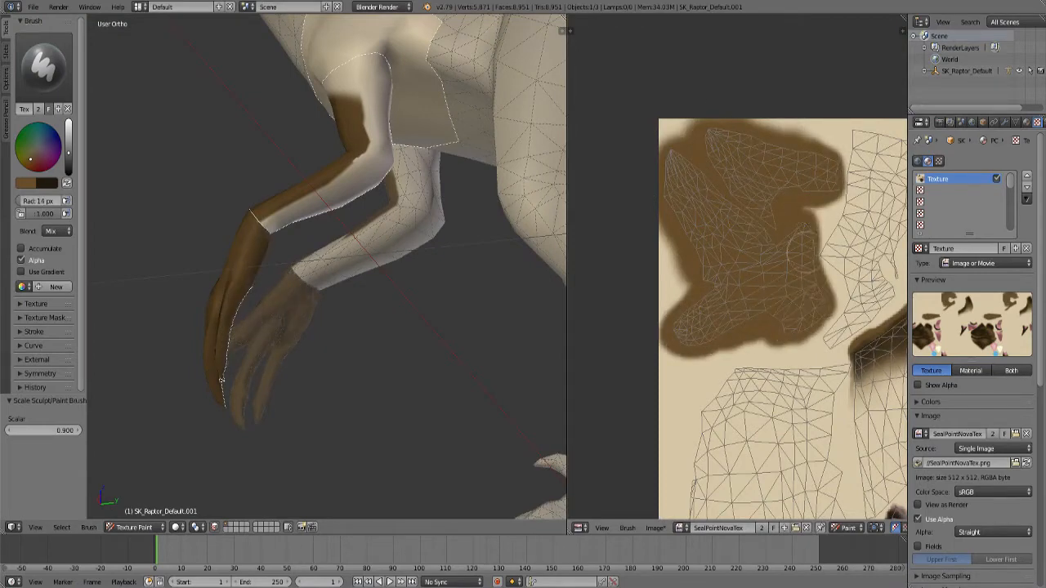
# Paint a brown band around the inner upper arm and extend it on the arm's UV island with a 9 px brush.
pyautogui.scroll(-4, 730, 336)
pyautogui.moveTo(730, 336)
pyautogui.mouseDown(button='middle')
pyautogui.moveTo(527, 249)
pyautogui.moveTo(425, 233)
pyautogui.moveTo(353, 196)
pyautogui.moveTo(368, 297)
pyautogui.mouseUp(button='middle')
pyautogui.scroll(3, 740, 257)
pyautogui.scroll(2, 353, 191)
pyautogui.moveTo(227, 164); pyautogui.dragTo(281, 194)
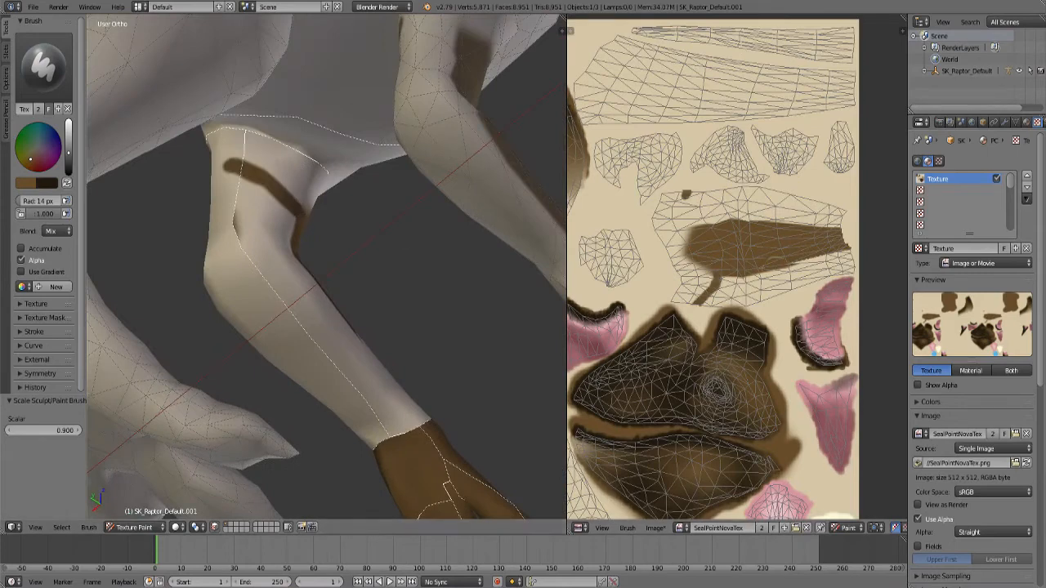
pyautogui.scroll(2, 741, 243)
pyautogui.moveTo(701, 309)
pyautogui.mouseDown()
pyautogui.moveTo(667, 161)
pyautogui.moveTo(679, 198)
pyautogui.mouseUp()
pyautogui.scroll(-2, 394, 250)
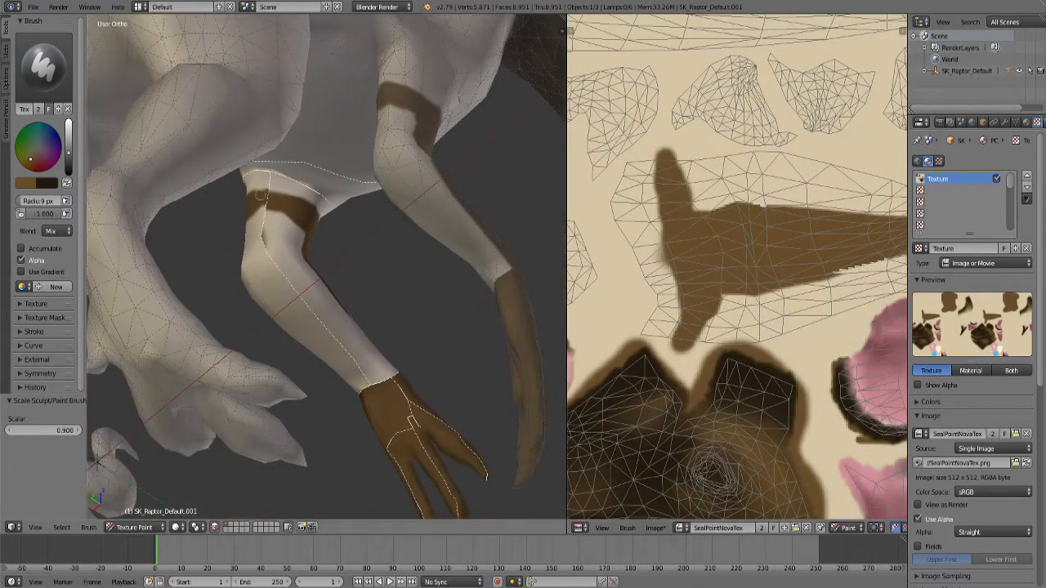
# Fill the rest of the forearm's UV island with brown in the texture image, using brush radii from 19 px down to 6 px.
pyautogui.scroll(-5, 332, 254)
pyautogui.moveTo(331, 254); pyautogui.dragTo(189, 314, button='middle')
pyautogui.scroll(4, 427, 474)
pyautogui.moveTo(428, 475); pyautogui.dragTo(335, 286, button='middle')
pyautogui.scroll(-2, 728, 271)
pyautogui.moveTo(774, 267); pyautogui.dragTo(712, 266, button='middle')
pyautogui.scroll(1, 712, 267)
pyautogui.press(']')
pyautogui.press(']')
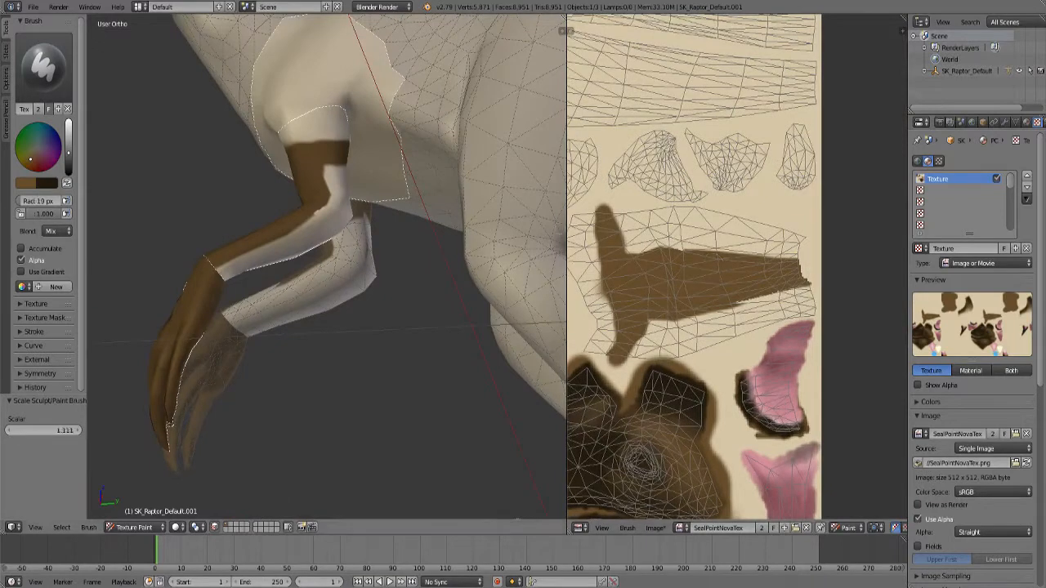
pyautogui.moveTo(629, 261)
pyautogui.mouseDown()
pyautogui.moveTo(621, 214)
pyautogui.moveTo(805, 243)
pyautogui.moveTo(645, 238)
pyautogui.mouseUp()
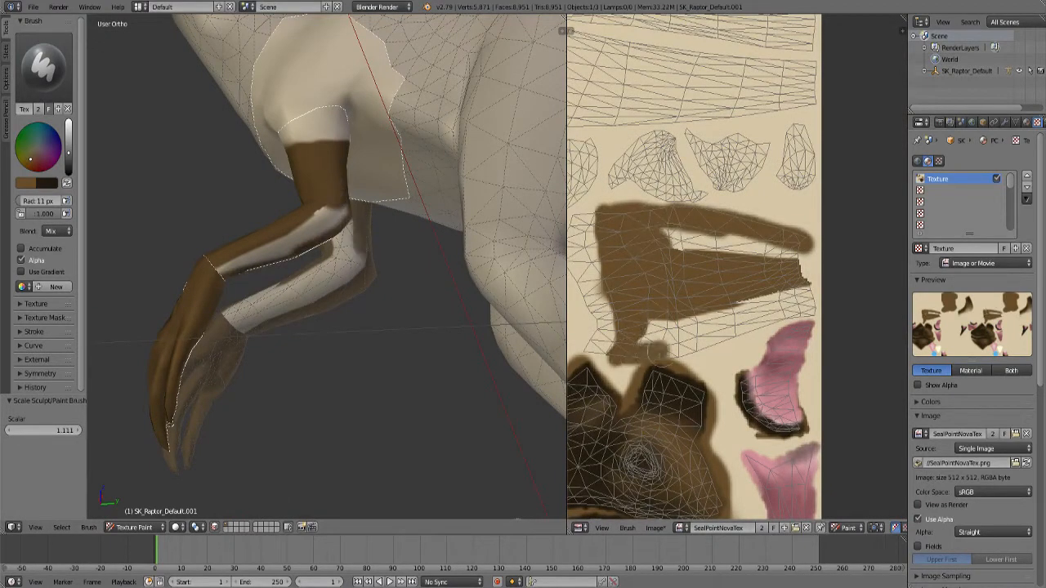
pyautogui.moveTo(656, 350); pyautogui.dragTo(734, 334)
pyautogui.moveTo(669, 352)
pyautogui.mouseDown()
pyautogui.moveTo(666, 330)
pyautogui.moveTo(731, 318)
pyautogui.moveTo(776, 327)
pyautogui.moveTo(743, 241)
pyautogui.mouseUp()
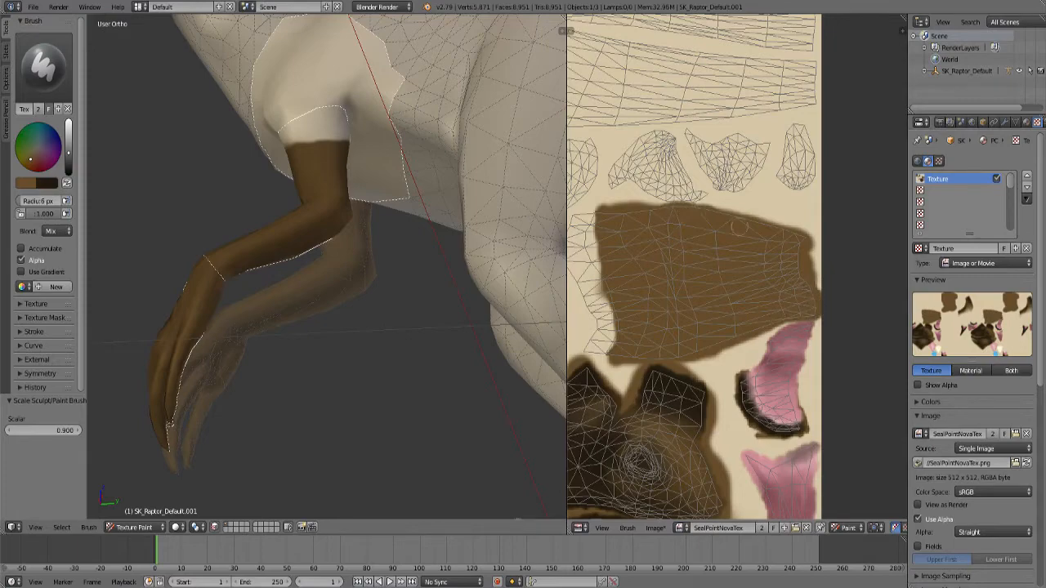
# Paint the upper arm, the lower shoulder and the underarm brown with a brush of about 60 px.
pyautogui.moveTo(387, 303); pyautogui.dragTo(428, 305, button='middle')
pyautogui.scroll(-4, 284, 360)
pyautogui.scroll(6, 428, 305)
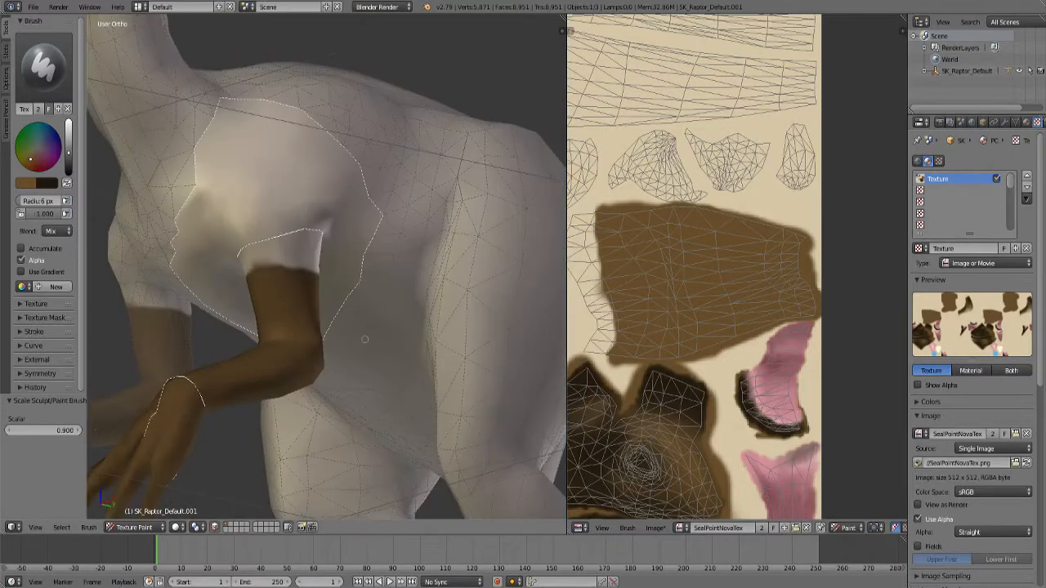
pyautogui.moveTo(266, 235)
pyautogui.mouseDown()
pyautogui.moveTo(236, 245)
pyautogui.moveTo(298, 241)
pyautogui.moveTo(265, 204)
pyautogui.moveTo(258, 171)
pyautogui.mouseUp()
pyautogui.moveTo(259, 172)
pyautogui.mouseDown(button='middle')
pyautogui.moveTo(217, 226)
pyautogui.moveTo(327, 331)
pyautogui.moveTo(347, 374)
pyautogui.mouseUp(button='middle')
pyautogui.scroll(4, 345, 372)
pyautogui.moveTo(288, 330)
pyautogui.mouseDown()
pyautogui.moveTo(297, 351)
pyautogui.moveTo(333, 318)
pyautogui.moveTo(372, 409)
pyautogui.moveTo(343, 373)
pyautogui.mouseUp()
pyautogui.press('[')
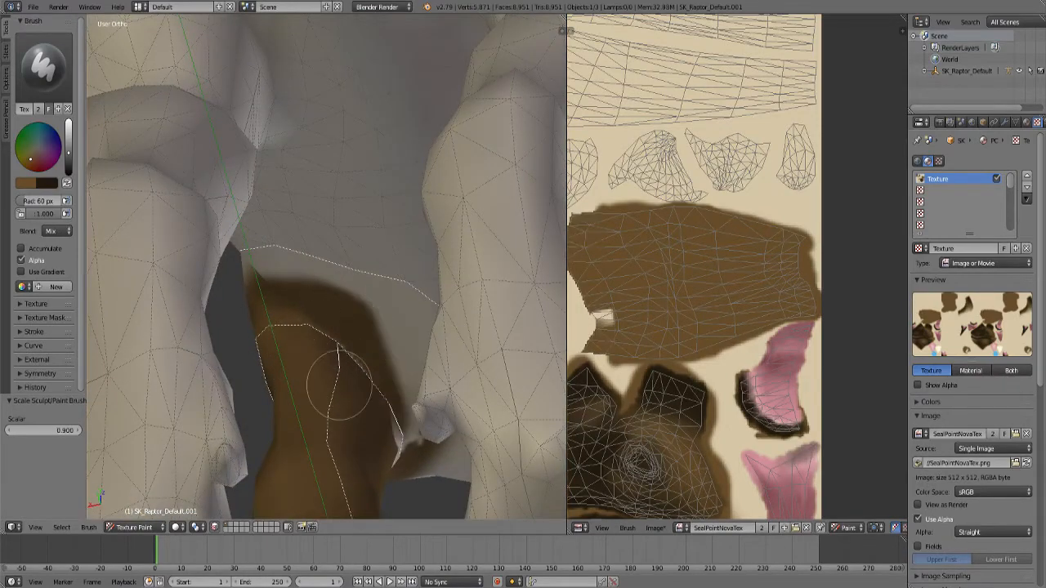
pyautogui.moveTo(343, 373)
pyautogui.mouseDown(button='middle')
pyautogui.moveTo(349, 345)
pyautogui.moveTo(443, 301)
pyautogui.moveTo(474, 234)
pyautogui.moveTo(355, 285)
pyautogui.moveTo(402, 319)
pyautogui.moveTo(374, 351)
pyautogui.moveTo(268, 234)
pyautogui.mouseUp(button='middle')
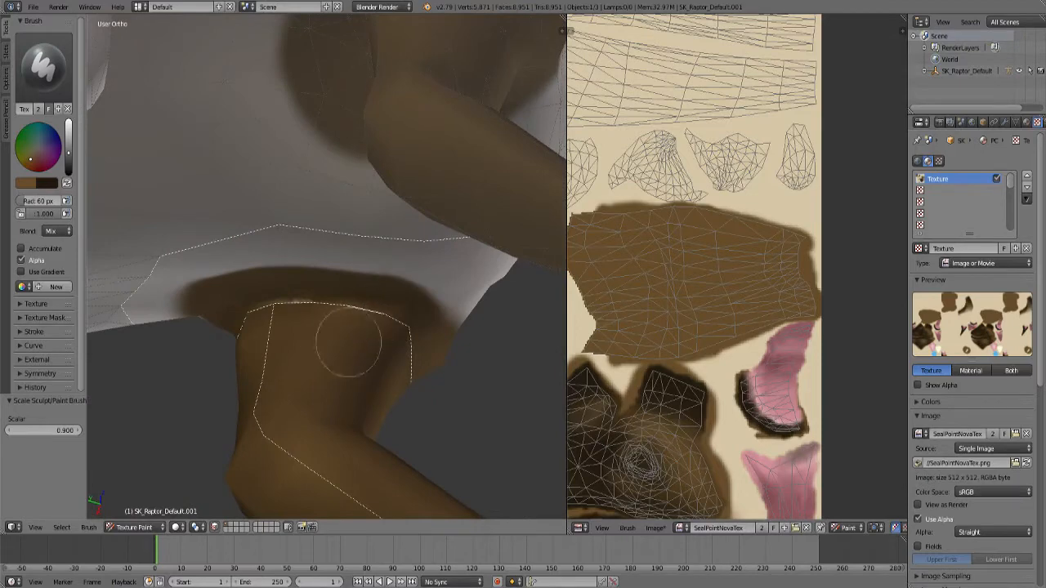
# Extend the brown softly around the shoulder and underarm with a 52 px brush at 0.436 strength.
pyautogui.scroll(-5, 348, 344)
pyautogui.moveTo(348, 344)
pyautogui.mouseDown(button='middle')
pyautogui.moveTo(415, 367)
pyautogui.moveTo(227, 374)
pyautogui.moveTo(235, 406)
pyautogui.moveTo(203, 408)
pyautogui.moveTo(281, 380)
pyautogui.mouseUp(button='middle')
pyautogui.scroll(2, 349, 282)
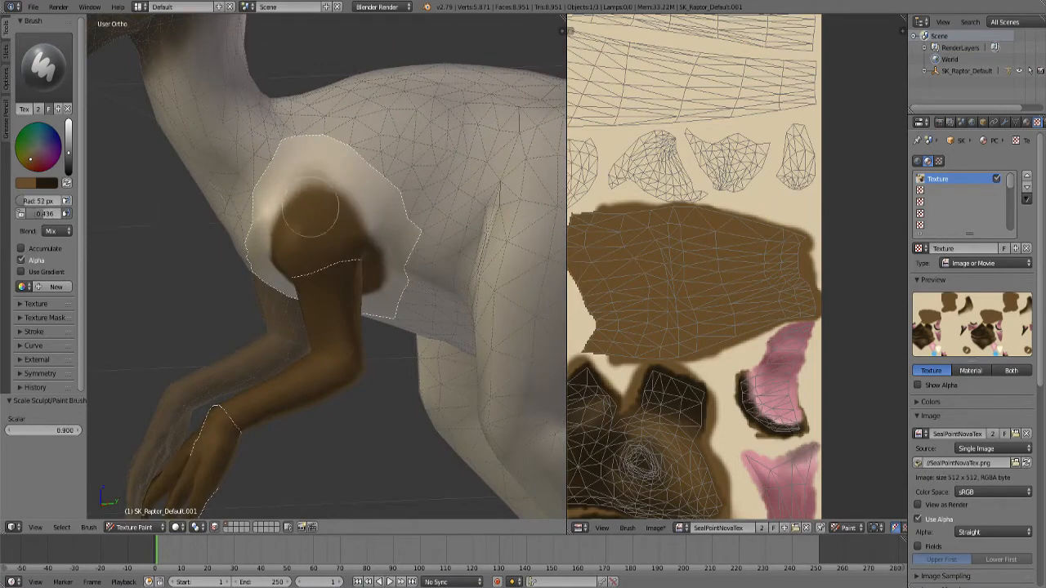
pyautogui.moveTo(353, 186); pyautogui.dragTo(375, 173, button='middle')
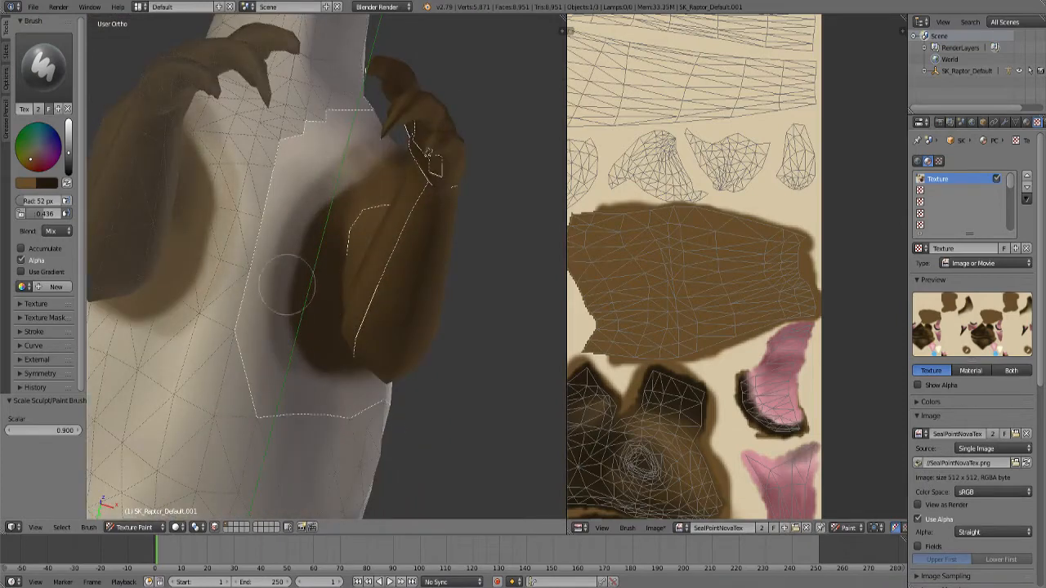
pyautogui.moveTo(355, 245)
pyautogui.mouseDown(button='middle')
pyautogui.moveTo(411, 304)
pyautogui.moveTo(415, 245)
pyautogui.mouseUp(button='middle')
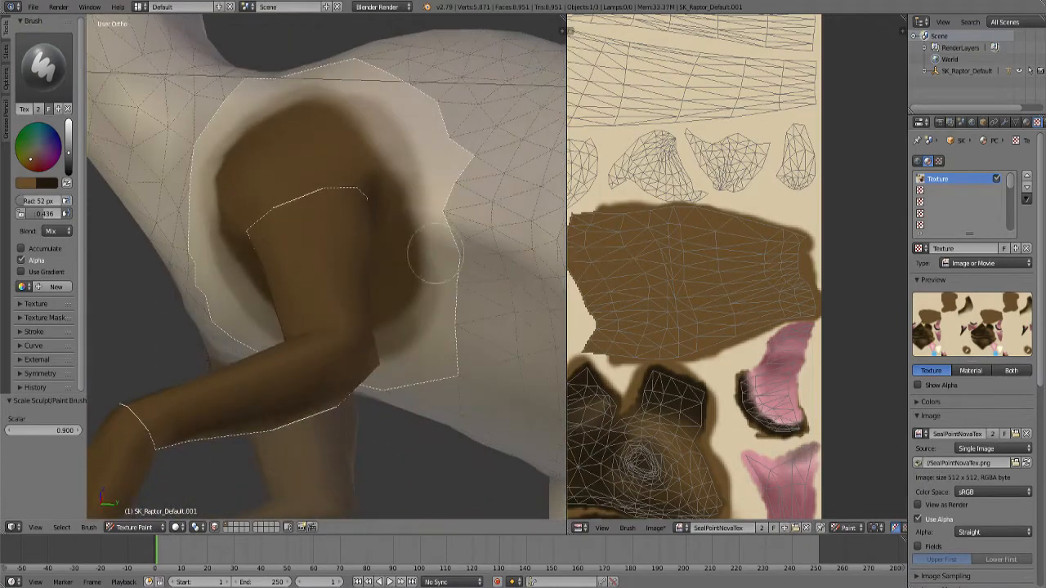
pyautogui.moveTo(310, 86); pyautogui.dragTo(351, 178, button='middle')
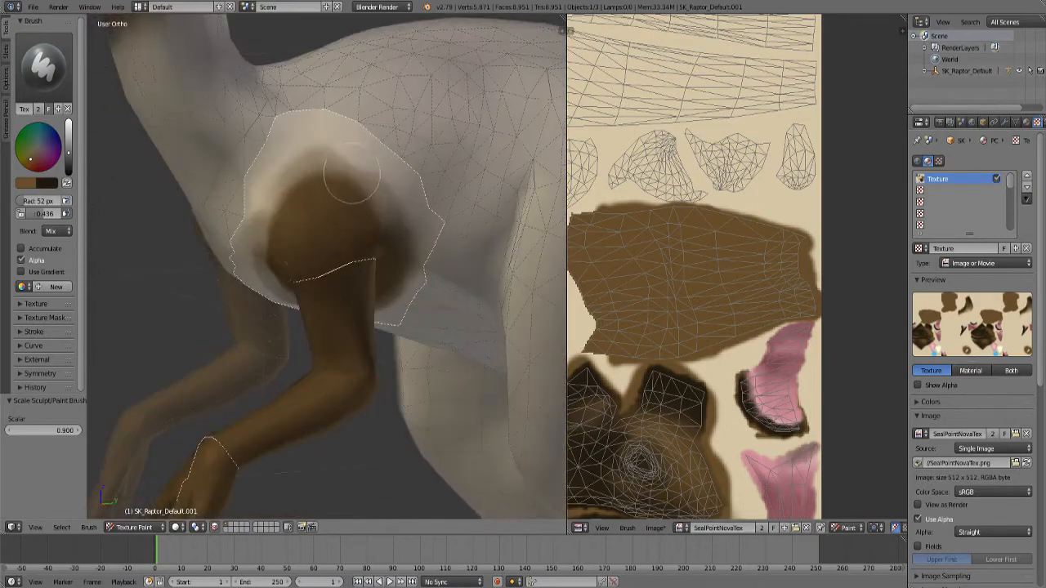
# Build up the soft brown edge on the shoulder, chest side and underarm with a 56 px brush at 0.436 strength.
pyautogui.moveTo(306, 188)
pyautogui.mouseDown()
pyautogui.moveTo(325, 201)
pyautogui.moveTo(317, 237)
pyautogui.moveTo(285, 245)
pyautogui.moveTo(374, 221)
pyautogui.moveTo(369, 240)
pyautogui.mouseUp()
pyautogui.moveTo(369, 240)
pyautogui.mouseDown(button='middle')
pyautogui.moveTo(343, 257)
pyautogui.moveTo(415, 187)
pyautogui.moveTo(373, 248)
pyautogui.mouseUp(button='middle')
pyautogui.scroll(5, 373, 248)
pyautogui.moveTo(276, 313)
pyautogui.mouseDown()
pyautogui.moveTo(253, 346)
pyautogui.moveTo(258, 222)
pyautogui.mouseUp()
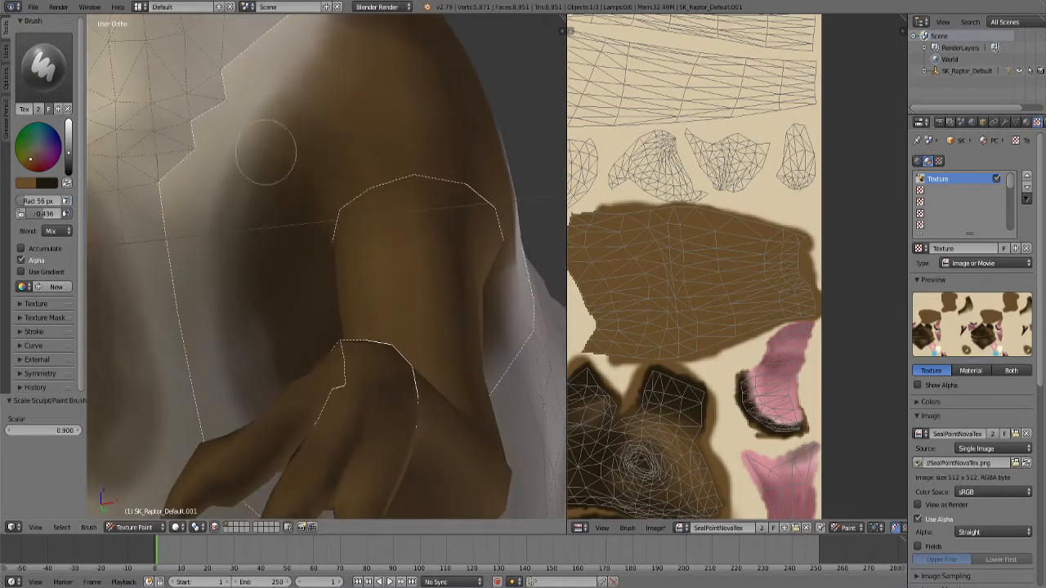
pyautogui.moveTo(266, 152); pyautogui.dragTo(352, 235, button='middle')
pyautogui.moveTo(269, 288)
pyautogui.mouseDown()
pyautogui.moveTo(319, 299)
pyautogui.moveTo(324, 288)
pyautogui.mouseUp()
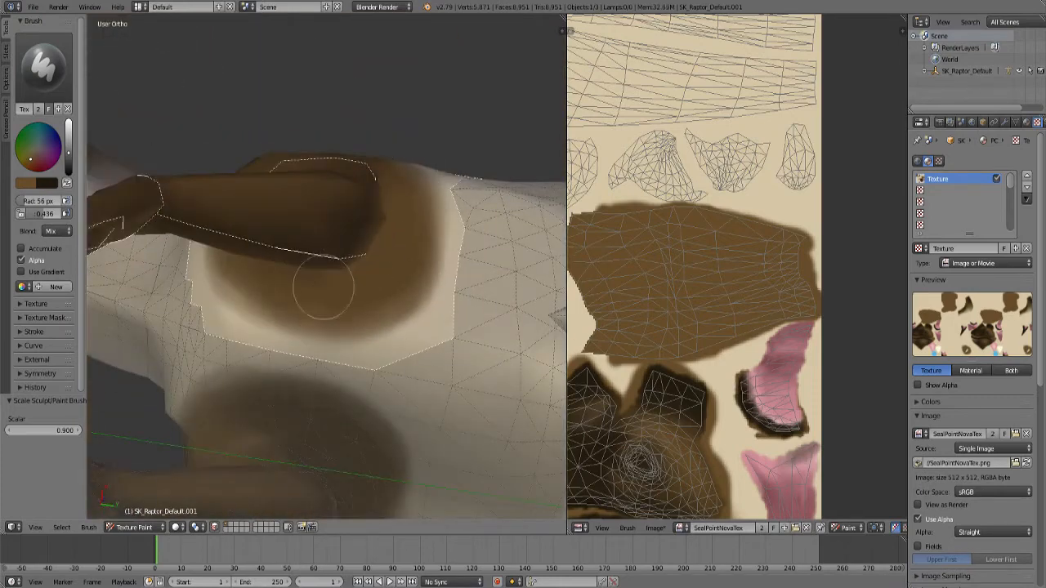
pyautogui.moveTo(279, 258); pyautogui.dragTo(399, 278, button='middle')
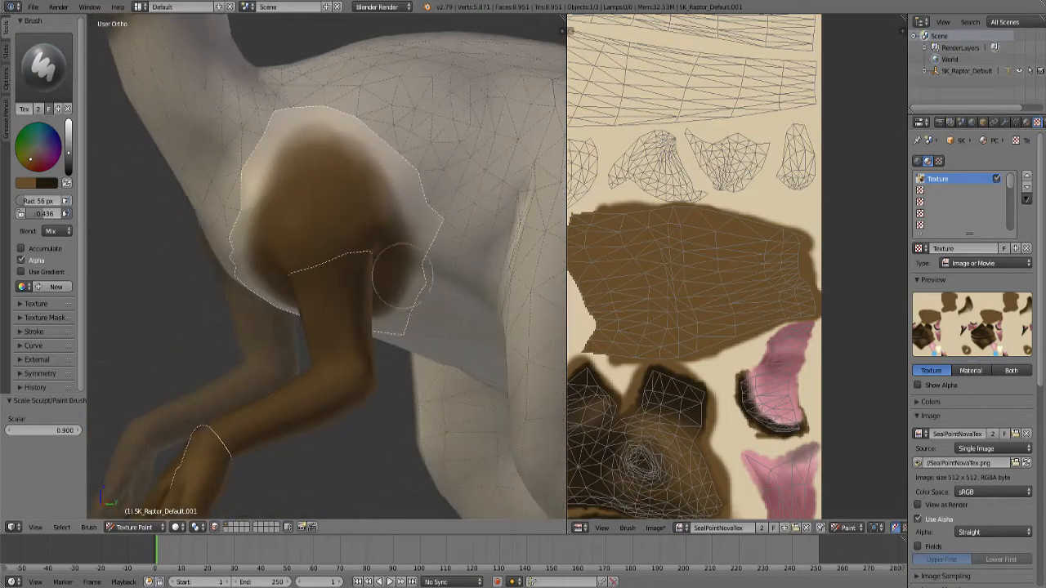
# Sample the cream base colour as the second brush colour and make brown the active colour again.
pyautogui.click(66, 183)
pyautogui.click(26, 183)
pyautogui.press('s')
pyautogui.scroll(-2, 737, 267)
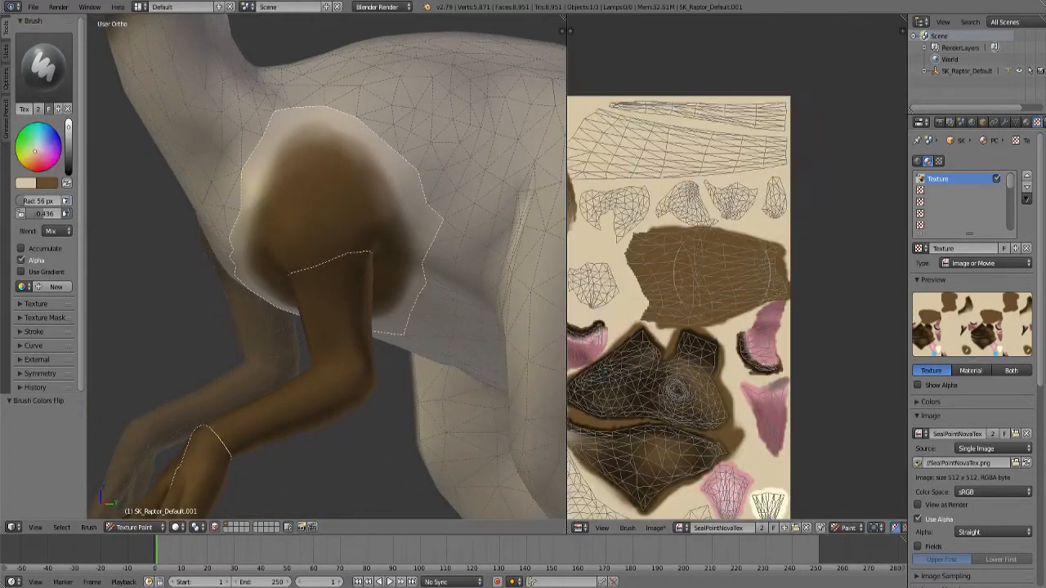
pyautogui.moveTo(621, 343); pyautogui.dragTo(868, 199, button='middle')
pyautogui.scroll(2, 824, 350)
pyautogui.press('x')
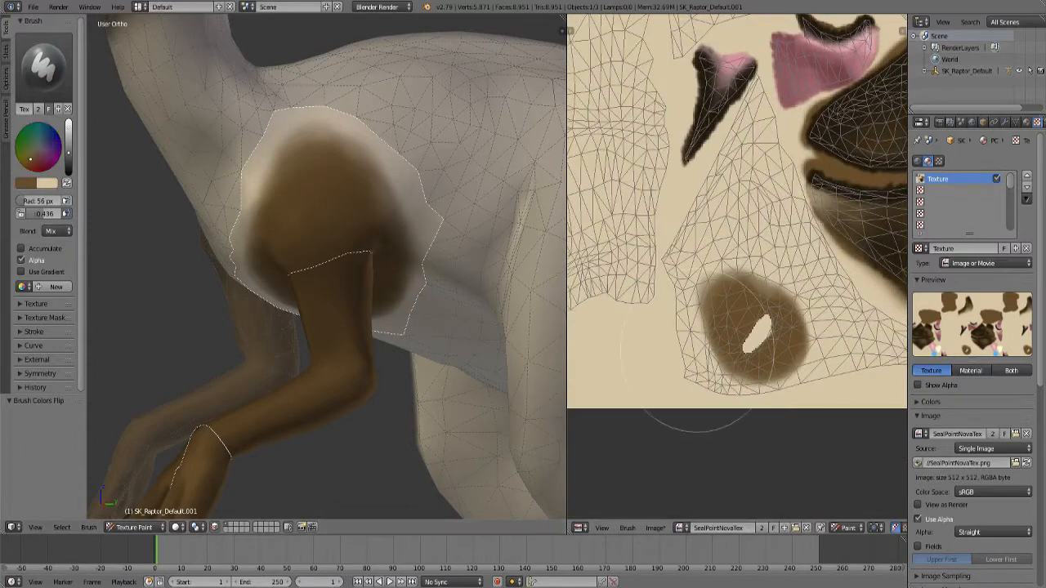
# Fill the unpainted gap inside the brown shoulder patch in the texture image with a 13 px brush at 1.000 strength.
pyautogui.press('[')
pyautogui.press('[')
pyautogui.press('[')
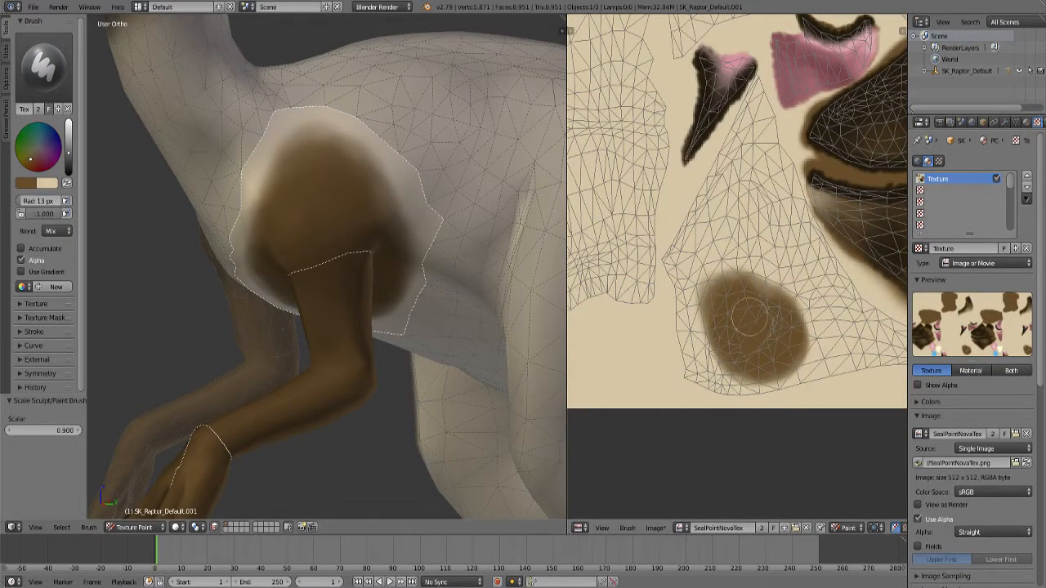
# Extend the brown past the ragged edge of the arm's UV island in the texture image with a 13 px brush at 1.000 strength.
pyautogui.scroll(-2, 749, 317)
pyautogui.moveTo(749, 317); pyautogui.dragTo(629, 484, button='middle')
pyautogui.scroll(3, 767, 230)
pyautogui.moveTo(786, 231); pyautogui.dragTo(721, 310, button='middle')
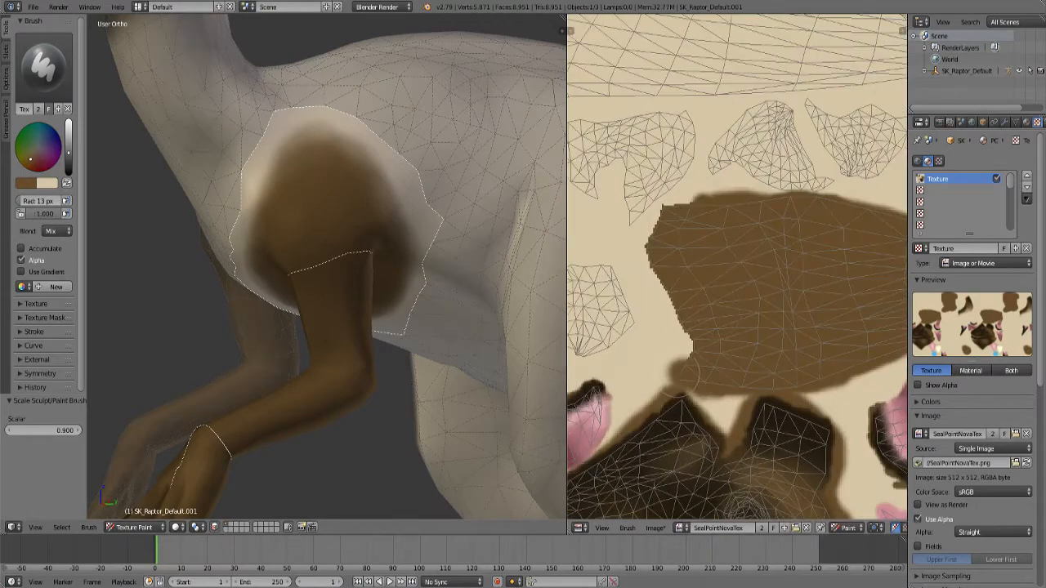
pyautogui.moveTo(692, 343); pyautogui.dragTo(656, 262)
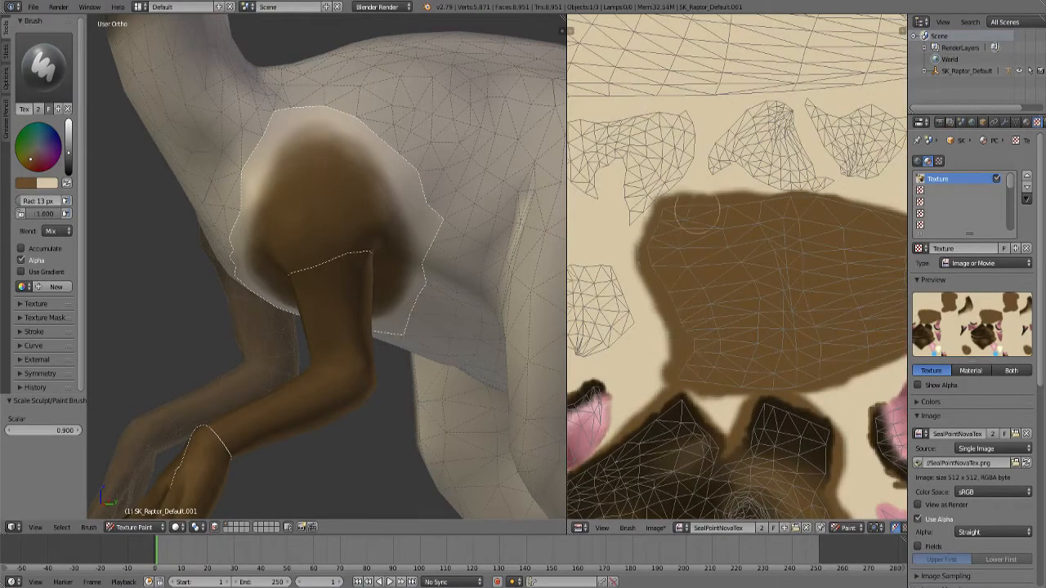
# Make cream the active colour and fade the brown patch on the chest side below the arm with a 55 px brush at 0.400 strength.
pyautogui.scroll(-2, 720, 213)
pyautogui.moveTo(286, 351)
pyautogui.mouseDown(button='middle')
pyautogui.moveTo(416, 278)
pyautogui.moveTo(445, 207)
pyautogui.moveTo(457, 299)
pyautogui.moveTo(133, 230)
pyautogui.mouseUp(button='middle')
pyautogui.press('x')
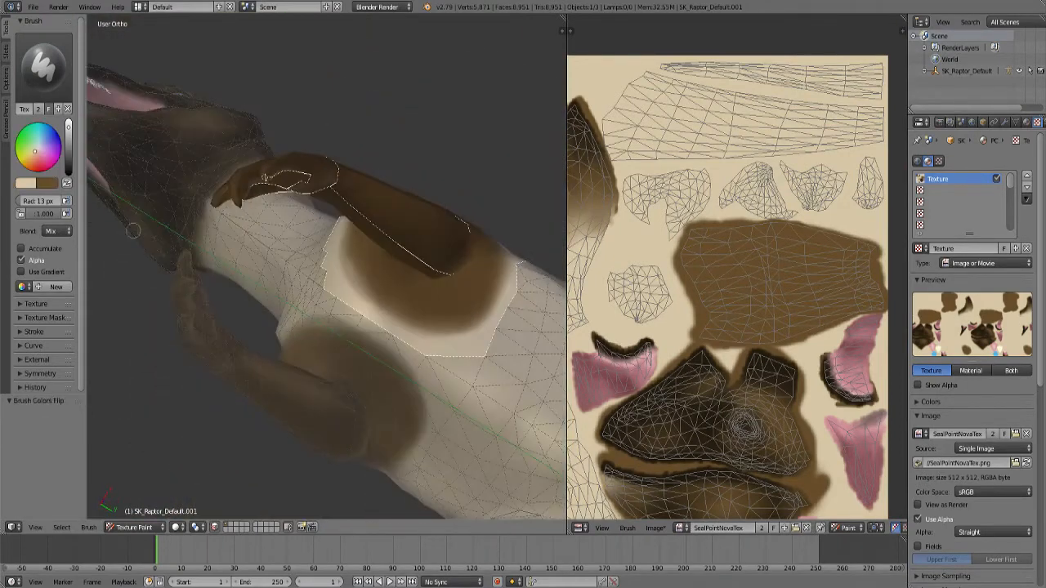
pyautogui.press(']')
pyautogui.press(']')
pyautogui.press(']')
pyautogui.press(']')
pyautogui.press(']')
pyautogui.press(']')
pyautogui.press(']')
pyautogui.press(']')
pyautogui.press(']')
pyautogui.press(']')
pyautogui.press(']')
pyautogui.press(']')
pyautogui.press(']')
pyautogui.press(']')
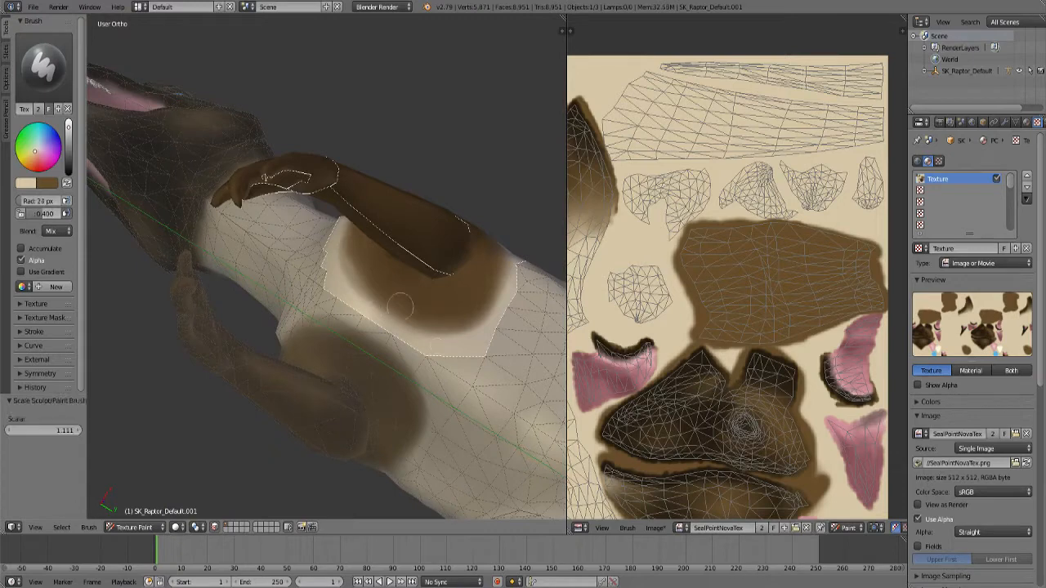
pyautogui.moveTo(407, 300)
pyautogui.mouseDown()
pyautogui.moveTo(454, 309)
pyautogui.moveTo(482, 288)
pyautogui.moveTo(498, 298)
pyautogui.mouseUp()
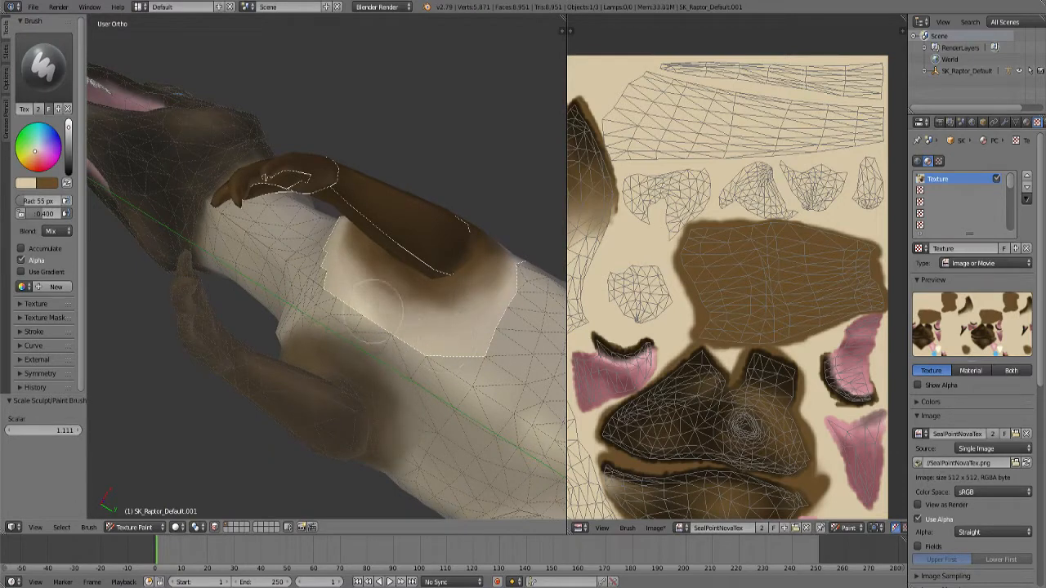
pyautogui.moveTo(377, 308); pyautogui.dragTo(472, 304)
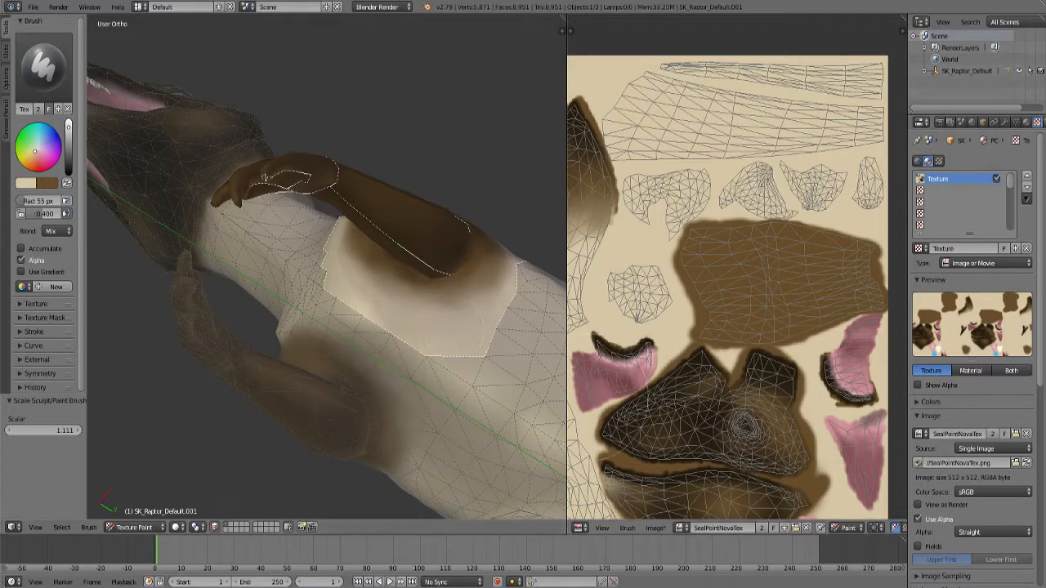
# Fade the top, front and rear edges of the brown shoulder patch with cream, using 55 px and 112 px brushes at 0.400 strength.
pyautogui.moveTo(338, 179)
pyautogui.mouseDown(button='middle')
pyautogui.moveTo(387, 266)
pyautogui.moveTo(323, 282)
pyautogui.moveTo(333, 248)
pyautogui.moveTo(396, 214)
pyautogui.mouseUp(button='middle')
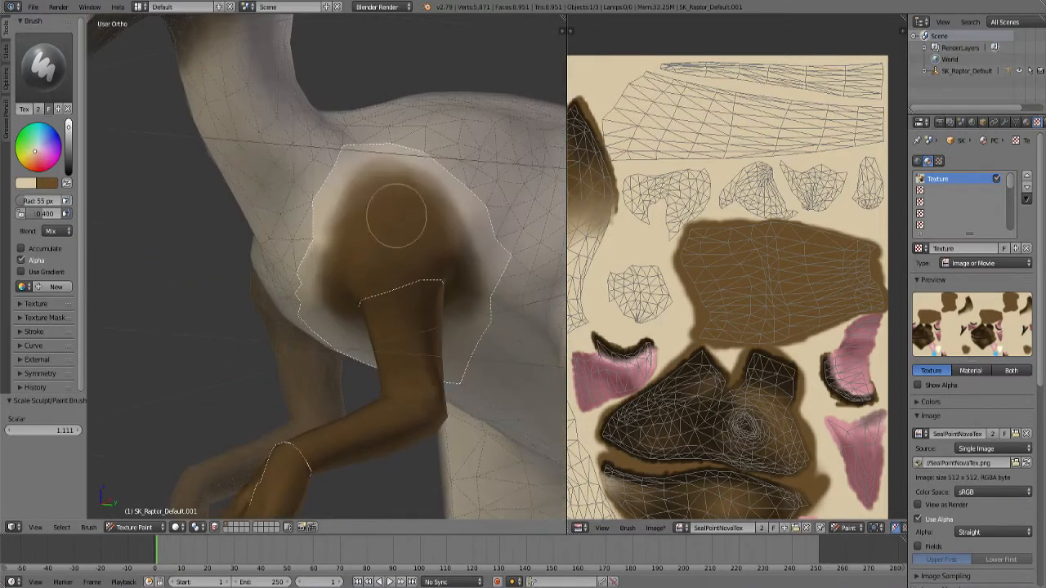
pyautogui.moveTo(416, 187)
pyautogui.mouseDown()
pyautogui.moveTo(424, 201)
pyautogui.moveTo(406, 187)
pyautogui.mouseUp()
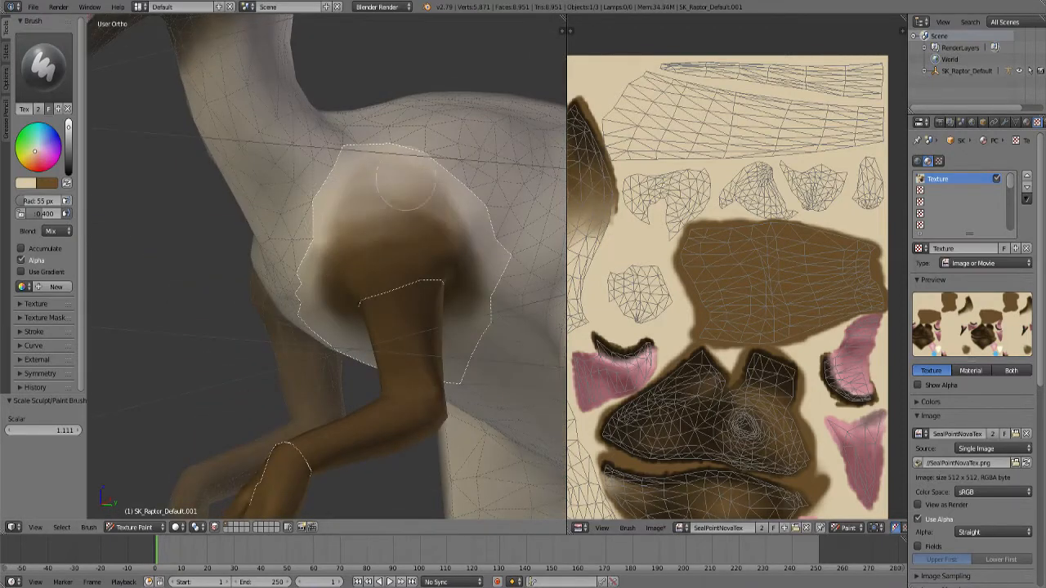
pyautogui.moveTo(323, 177); pyautogui.dragTo(337, 260, button='middle')
pyautogui.scroll(3, 341, 273)
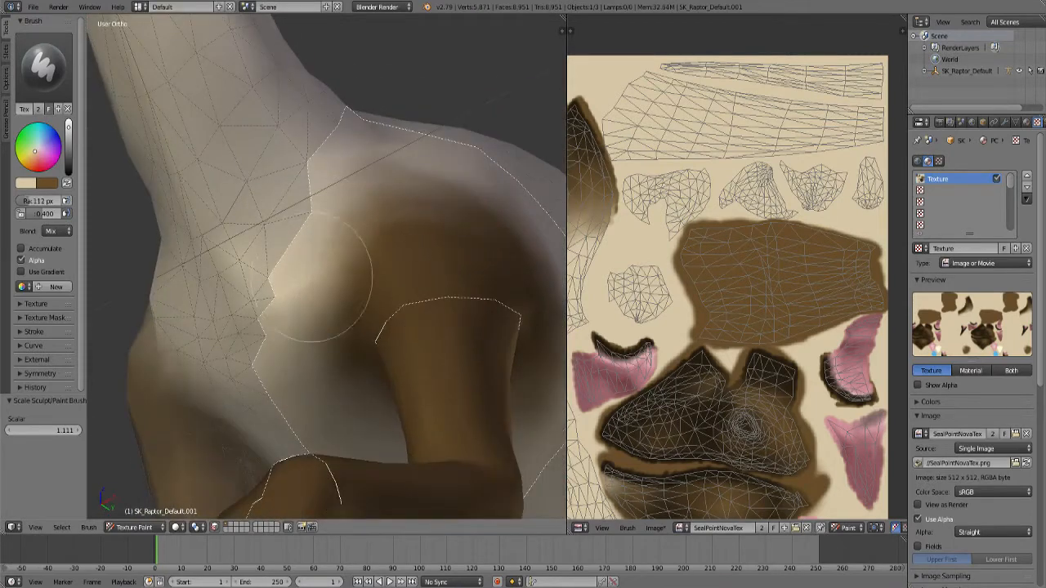
pyautogui.moveTo(317, 278); pyautogui.dragTo(371, 170)
pyautogui.moveTo(454, 173)
pyautogui.mouseDown(button='middle')
pyautogui.moveTo(408, 233)
pyautogui.moveTo(234, 246)
pyautogui.mouseUp(button='middle')
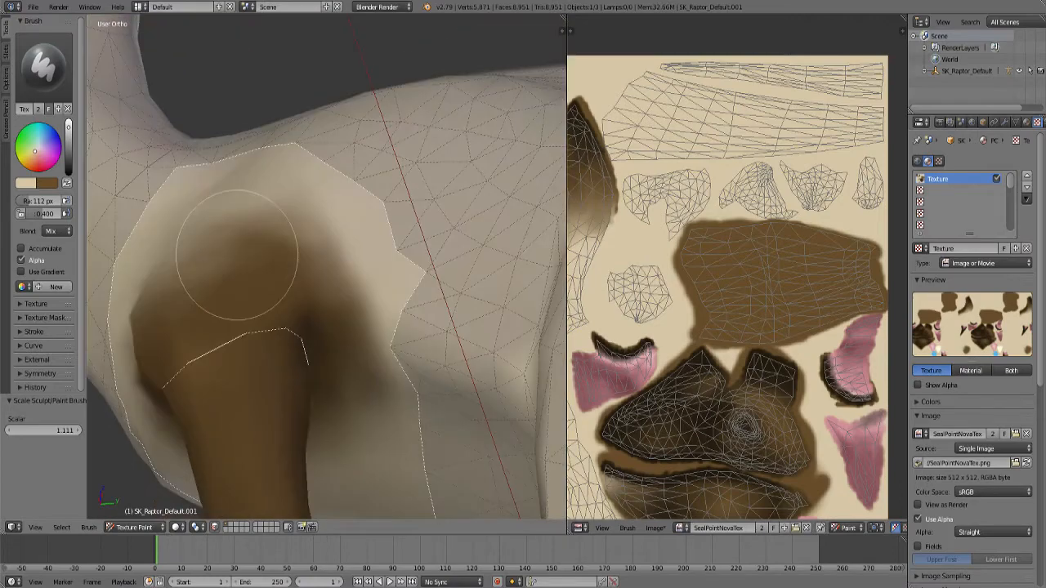
pyautogui.moveTo(233, 246); pyautogui.dragTo(292, 234)
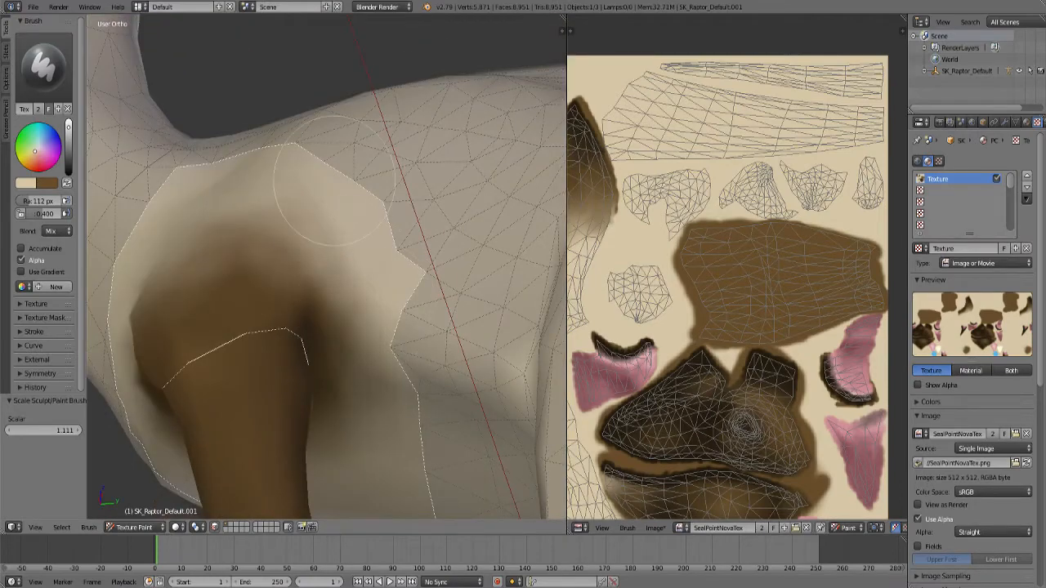
# Soften the brown around the underarm with a 100 px cream brush at 0.400 strength, and make brown the active colour again.
pyautogui.moveTo(334, 181)
pyautogui.mouseDown(button='middle')
pyautogui.moveTo(438, 158)
pyautogui.moveTo(299, 234)
pyautogui.moveTo(226, 233)
pyautogui.moveTo(230, 281)
pyautogui.moveTo(327, 304)
pyautogui.mouseUp(button='middle')
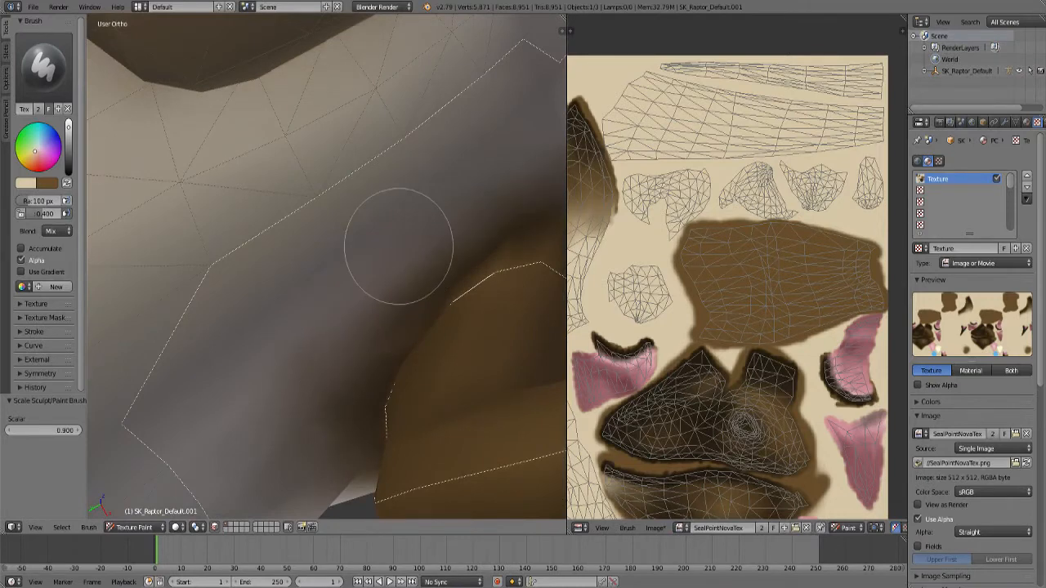
pyautogui.moveTo(397, 234)
pyautogui.mouseDown(button='middle')
pyautogui.moveTo(455, 187)
pyautogui.moveTo(339, 292)
pyautogui.moveTo(299, 255)
pyautogui.moveTo(323, 256)
pyautogui.mouseUp(button='middle')
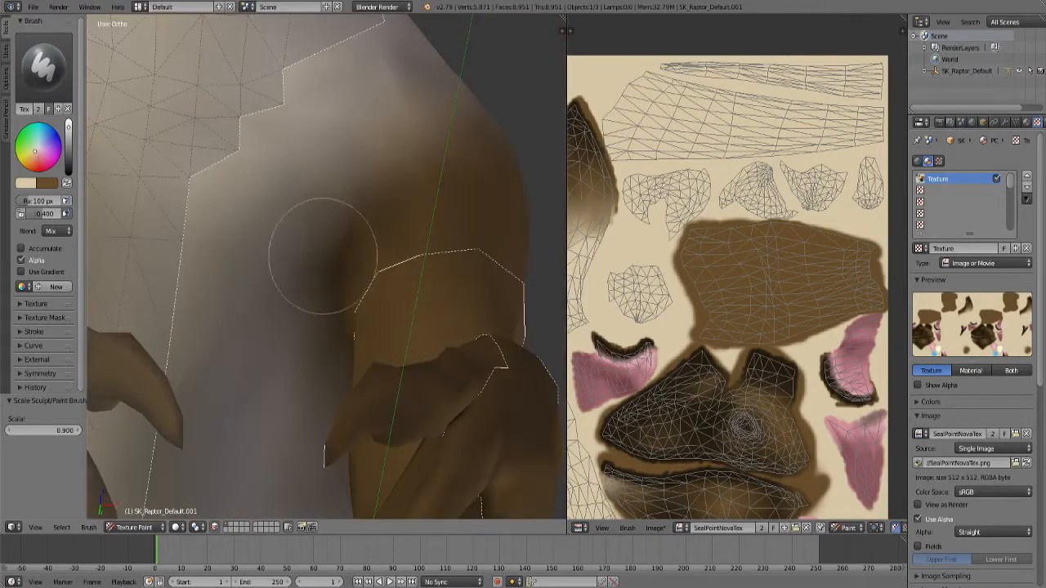
pyautogui.moveTo(413, 93)
pyautogui.mouseDown(button='middle')
pyautogui.moveTo(443, 183)
pyautogui.moveTo(327, 270)
pyautogui.moveTo(286, 221)
pyautogui.mouseUp(button='middle')
pyautogui.moveTo(283, 347)
pyautogui.mouseDown(button='middle')
pyautogui.moveTo(303, 327)
pyautogui.moveTo(373, 349)
pyautogui.moveTo(327, 315)
pyautogui.moveTo(294, 311)
pyautogui.moveTo(316, 308)
pyautogui.mouseUp(button='middle')
pyautogui.press('x')
pyautogui.moveTo(407, 274); pyautogui.dragTo(420, 276, button='middle')
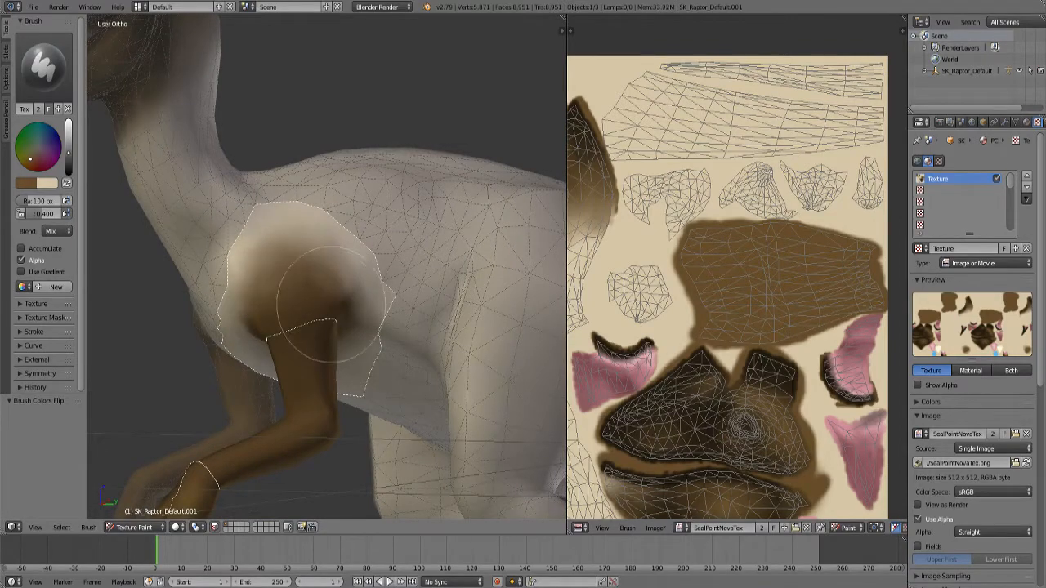
# Turn off face selection masking and shade the chest between the shoulders brown with a 100 px brush at 0.400 strength.
pyautogui.moveTo(303, 270)
pyautogui.mouseDown(button='middle')
pyautogui.moveTo(425, 351)
pyautogui.moveTo(443, 246)
pyautogui.moveTo(448, 334)
pyautogui.moveTo(448, 239)
pyautogui.moveTo(349, 280)
pyautogui.mouseUp(button='middle')
pyautogui.scroll(4, 350, 281)
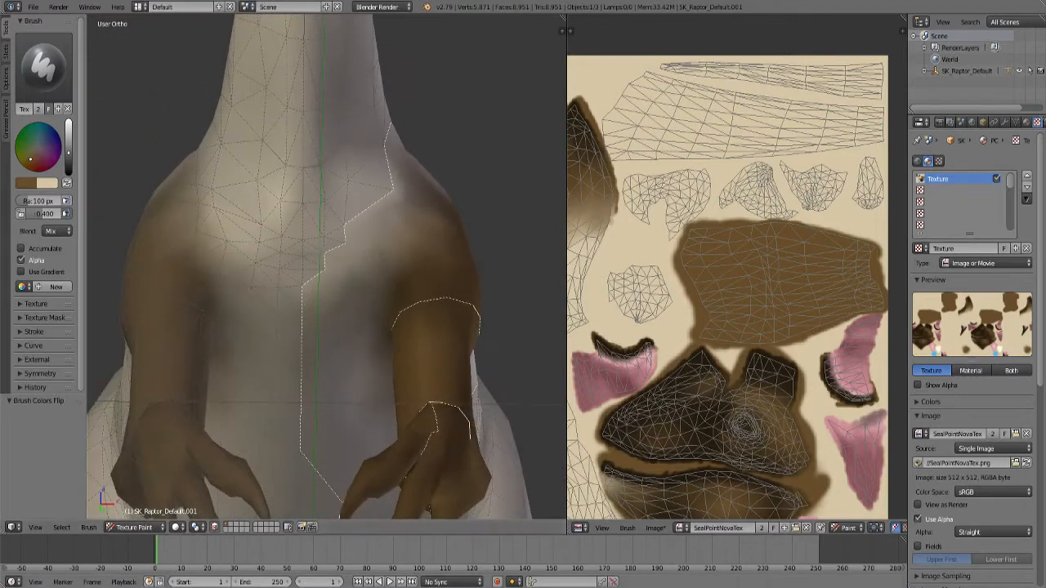
pyautogui.moveTo(333, 343)
pyautogui.mouseDown(button='middle')
pyautogui.moveTo(355, 273)
pyautogui.moveTo(366, 319)
pyautogui.moveTo(474, 203)
pyautogui.moveTo(310, 248)
pyautogui.moveTo(209, 217)
pyautogui.mouseUp(button='middle')
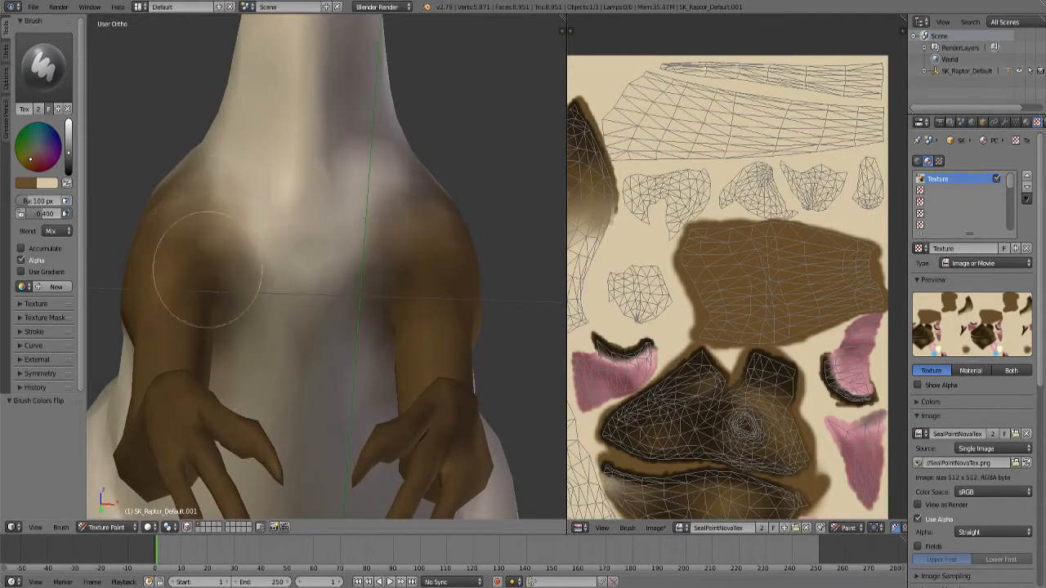
pyautogui.moveTo(288, 150); pyautogui.dragTo(243, 176)
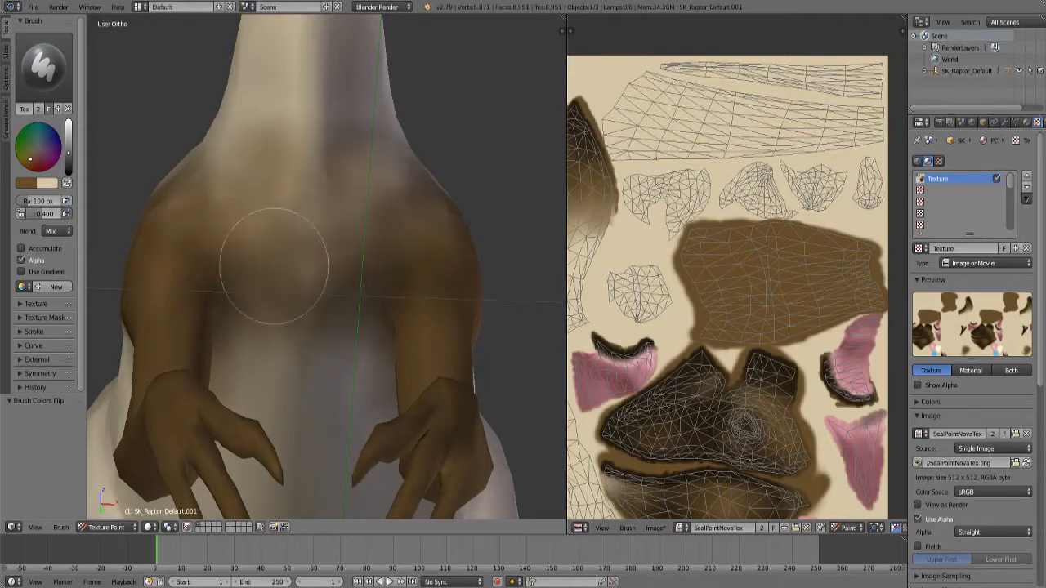
# Tint the front, sides and nape of the neck soft brown, reducing the brush to 90 px and 81 px at 0.400 strength.
pyautogui.moveTo(215, 261)
pyautogui.mouseDown(button='middle')
pyautogui.moveTo(303, 221)
pyautogui.moveTo(303, 291)
pyautogui.moveTo(234, 303)
pyautogui.moveTo(378, 353)
pyautogui.moveTo(381, 329)
pyautogui.mouseUp(button='middle')
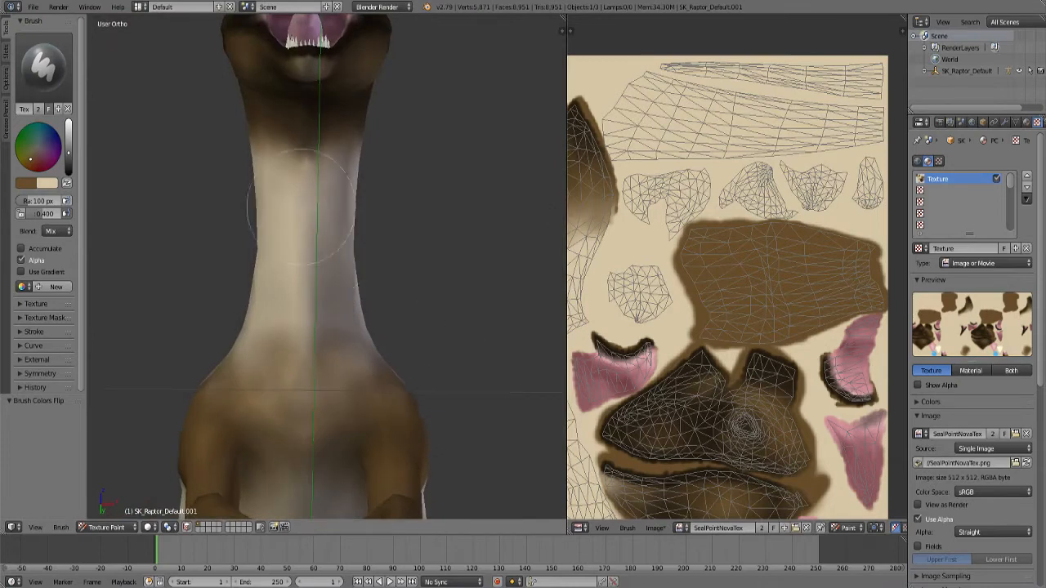
pyautogui.press('[')
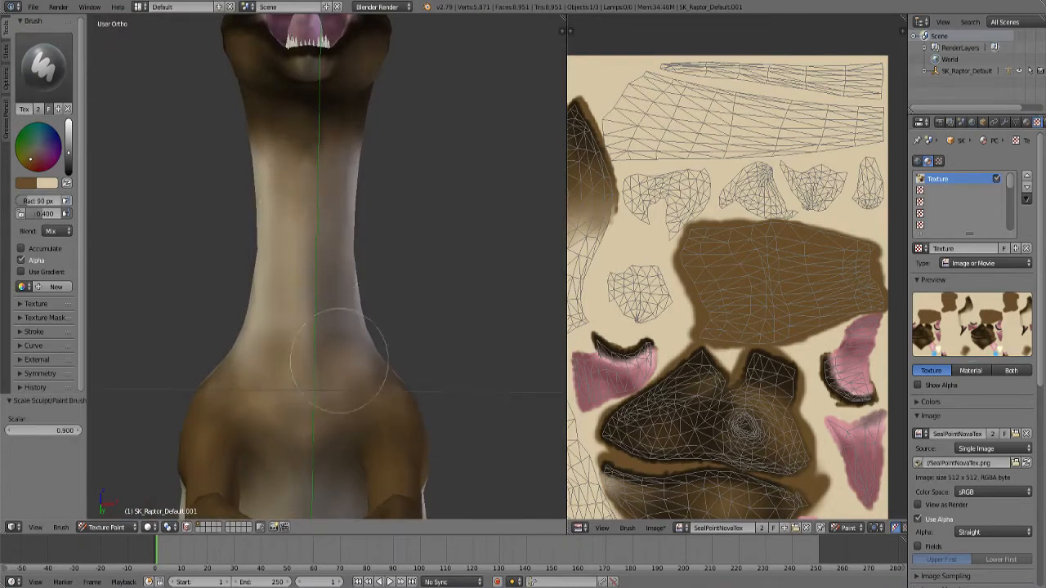
pyautogui.moveTo(338, 362); pyautogui.dragTo(273, 372, button='middle')
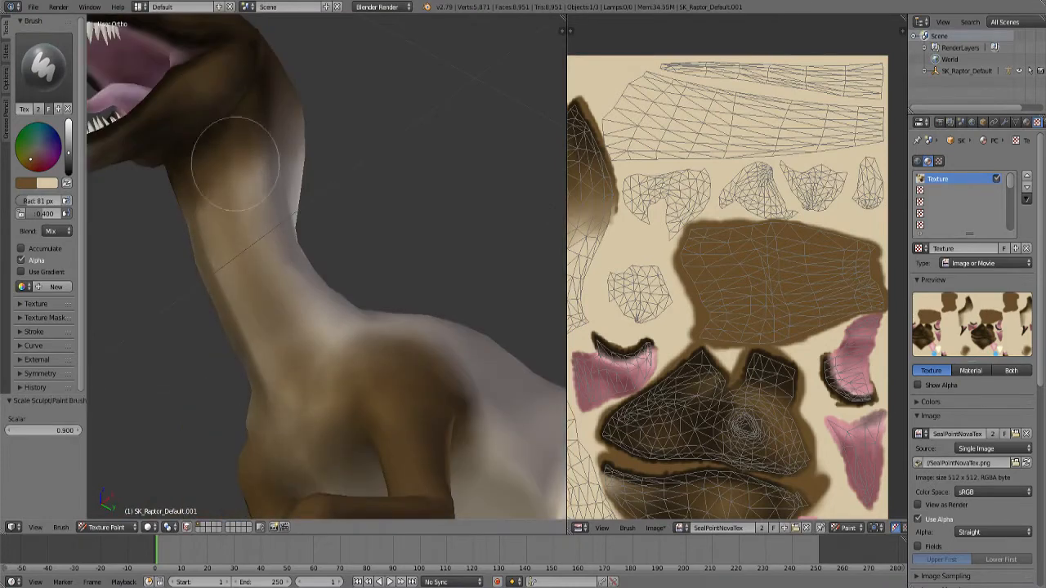
pyautogui.moveTo(329, 428)
pyautogui.mouseDown(button='middle')
pyautogui.moveTo(362, 432)
pyautogui.moveTo(408, 351)
pyautogui.moveTo(432, 334)
pyautogui.moveTo(510, 318)
pyautogui.mouseUp(button='middle')
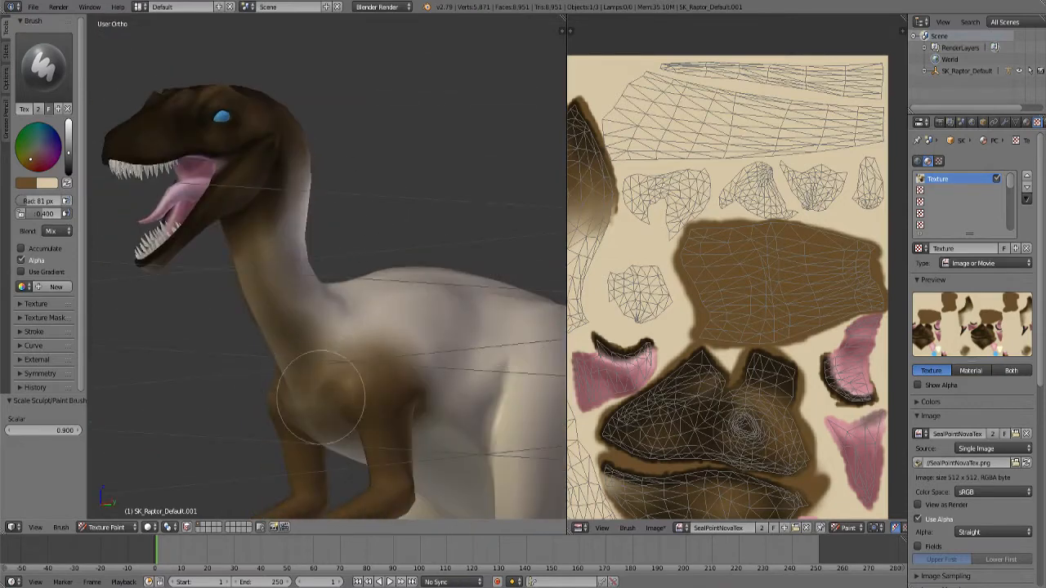
pyautogui.moveTo(381, 382)
pyautogui.mouseDown(button='middle')
pyautogui.moveTo(333, 326)
pyautogui.moveTo(312, 345)
pyautogui.moveTo(313, 361)
pyautogui.mouseUp(button='middle')
pyautogui.moveTo(349, 279); pyautogui.dragTo(319, 274)
pyautogui.moveTo(358, 333); pyautogui.dragTo(397, 205, button='middle')
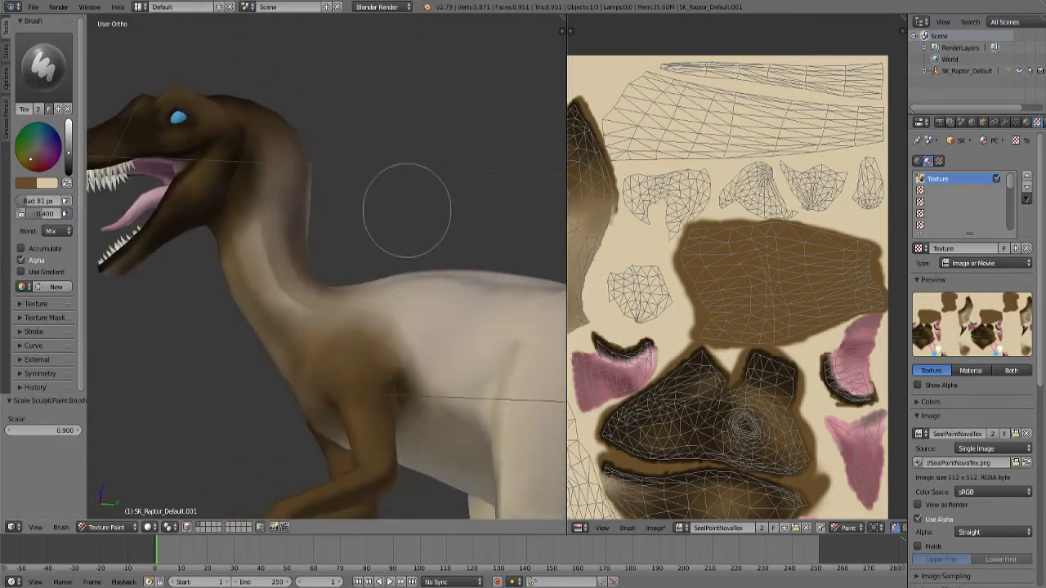
# Blend the brown on the neck and chest with the Smear brush at 51 px and 1.000 strength.
pyautogui.scroll(3, 287, 304)
pyautogui.click(43, 66)
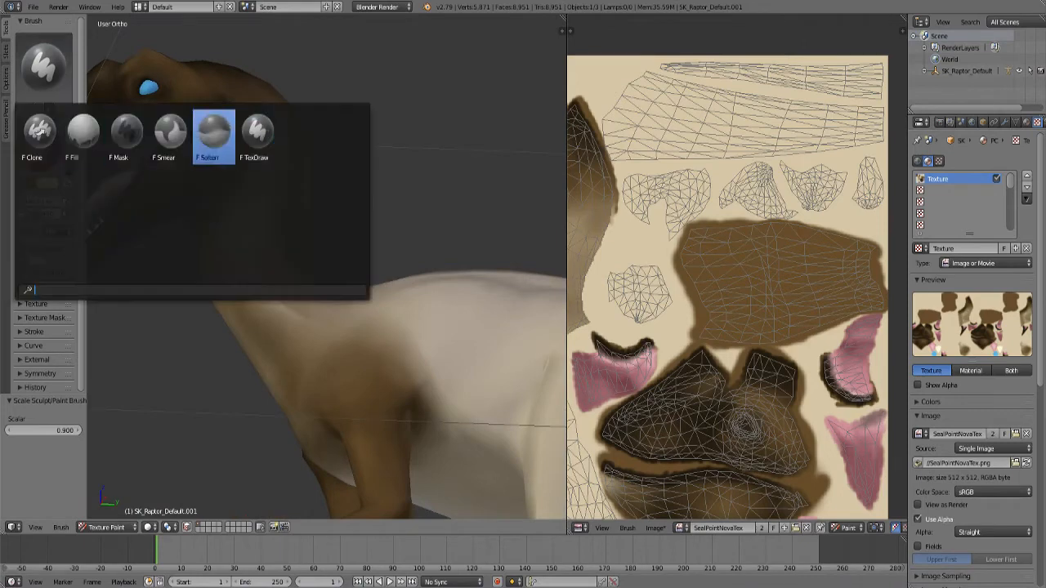
pyautogui.click(231, 152)
pyautogui.moveTo(262, 311); pyautogui.dragTo(429, 280, button='middle')
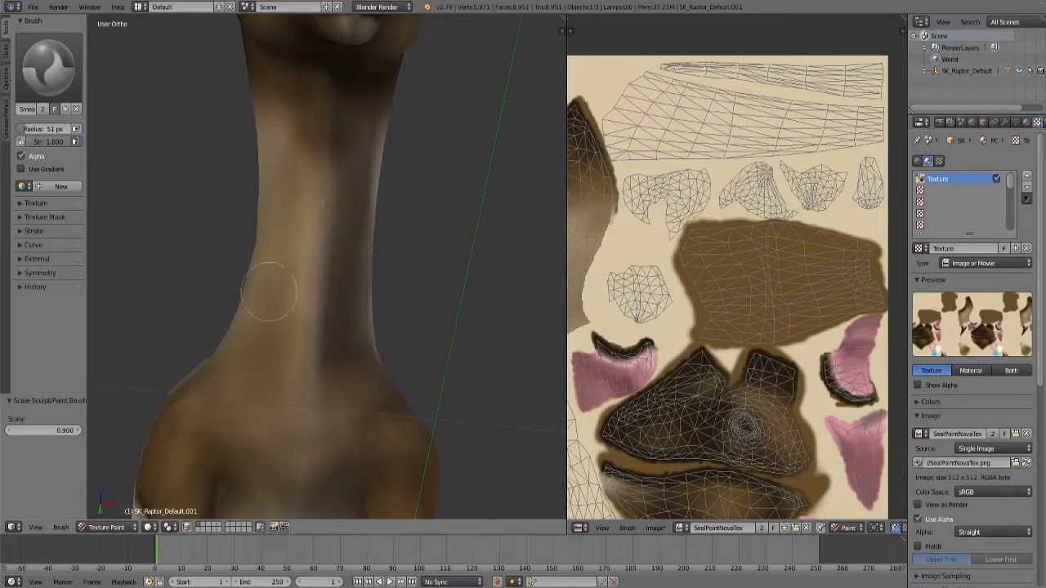
pyautogui.scroll(-5, 318, 167)
pyautogui.moveTo(348, 238); pyautogui.dragTo(326, 346, button='middle')
pyautogui.scroll(-2, 264, 351)
pyautogui.scroll(3, 327, 346)
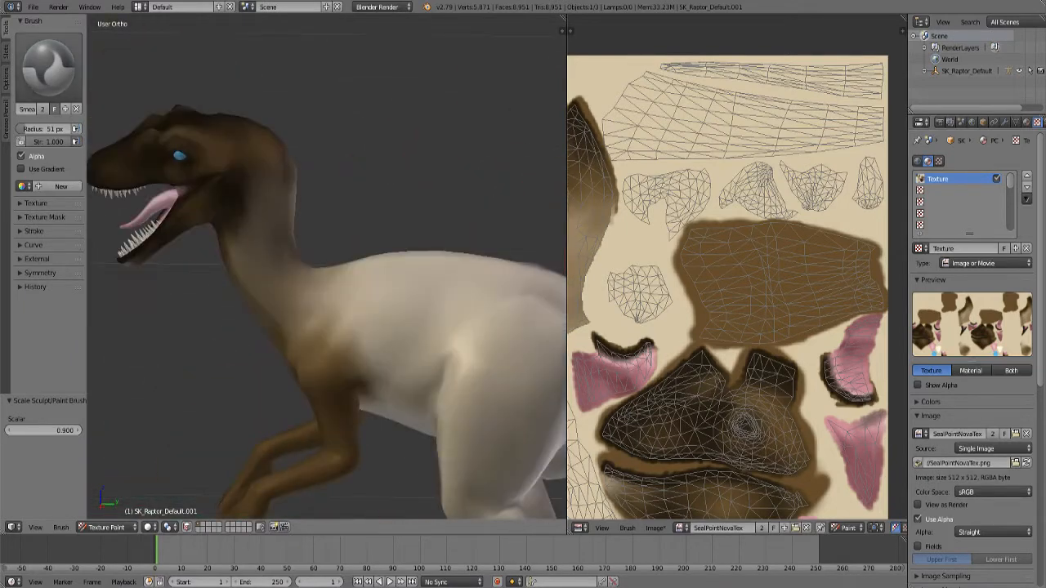
# Shade the back, hips and upper thighs brown with the TexDraw brush, using 100 px and 123 px sizes at 0.400 strength.
pyautogui.click(49, 66)
pyautogui.click(215, 128)
pyautogui.moveTo(257, 136)
pyautogui.mouseDown(button='middle')
pyautogui.moveTo(380, 306)
pyautogui.moveTo(280, 362)
pyautogui.moveTo(386, 315)
pyautogui.moveTo(480, 335)
pyautogui.mouseUp(button='middle')
pyautogui.press('[')
pyautogui.moveTo(400, 286)
pyautogui.mouseDown(button='middle')
pyautogui.moveTo(420, 299)
pyautogui.moveTo(427, 369)
pyautogui.moveTo(348, 282)
pyautogui.mouseUp(button='middle')
pyautogui.moveTo(318, 245); pyautogui.dragTo(323, 246)
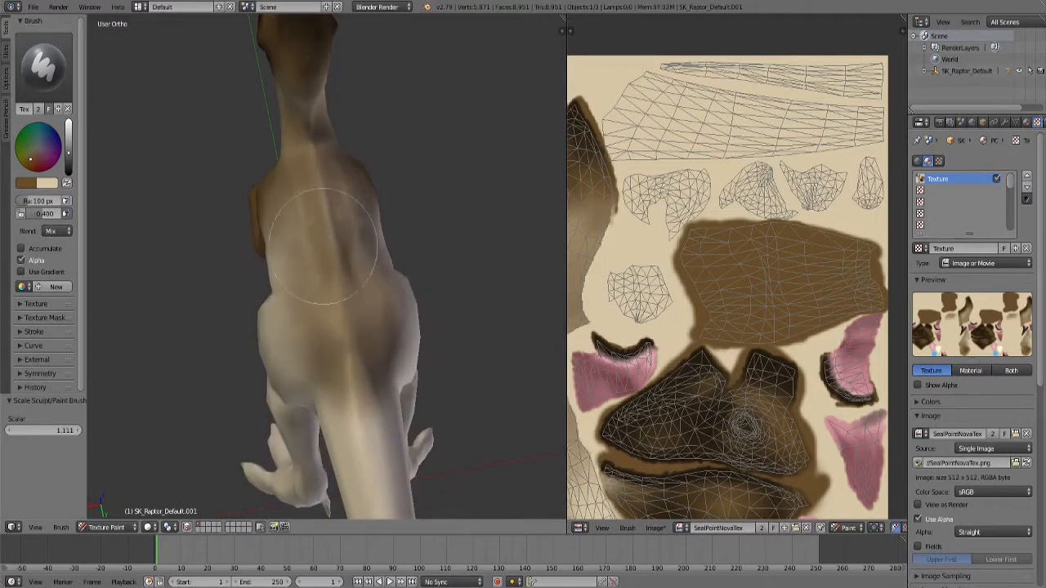
pyautogui.moveTo(346, 333)
pyautogui.mouseDown(button='middle')
pyautogui.moveTo(397, 233)
pyautogui.moveTo(176, 346)
pyautogui.moveTo(299, 420)
pyautogui.moveTo(327, 373)
pyautogui.moveTo(401, 322)
pyautogui.moveTo(473, 299)
pyautogui.moveTo(292, 346)
pyautogui.moveTo(383, 352)
pyautogui.moveTo(338, 339)
pyautogui.moveTo(217, 373)
pyautogui.moveTo(370, 295)
pyautogui.mouseUp(button='middle')
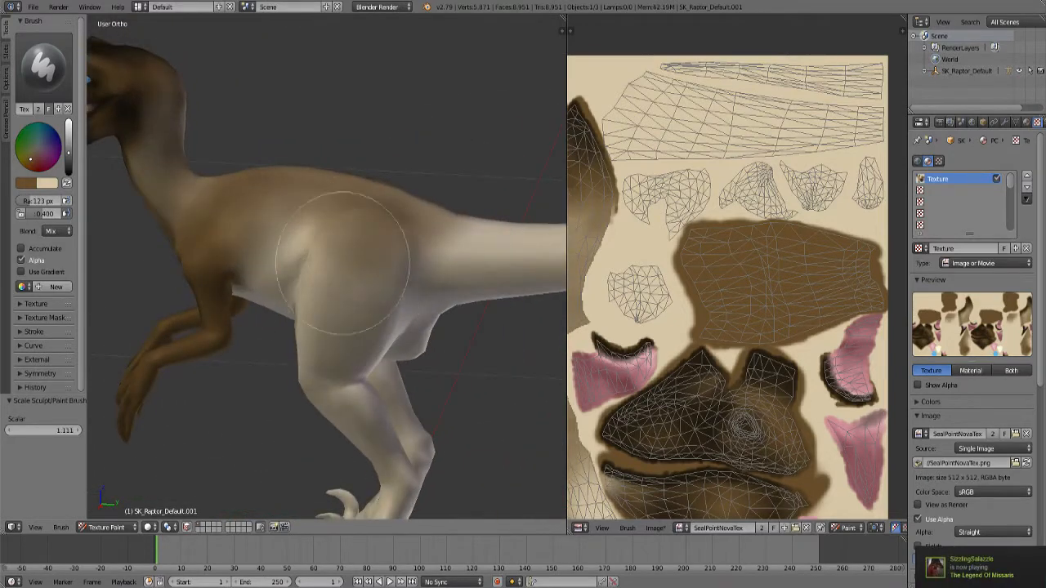
pyautogui.moveTo(490, 210)
pyautogui.mouseDown(button='middle')
pyautogui.moveTo(286, 360)
pyautogui.moveTo(299, 345)
pyautogui.moveTo(385, 338)
pyautogui.moveTo(523, 270)
pyautogui.mouseUp(button='middle')
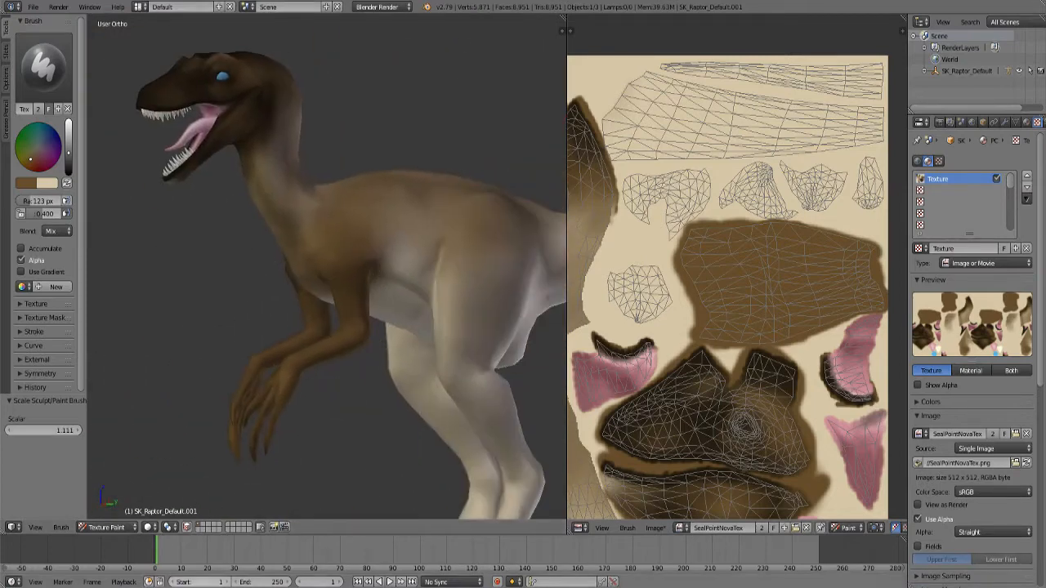
# Blend the brown edge on the flank and hip with the Smear brush, reducing it to 110 px and 72 px at 1.000 strength.
pyautogui.moveTo(270, 327); pyautogui.dragTo(482, 245, button='middle')
pyautogui.scroll(4, 308, 374)
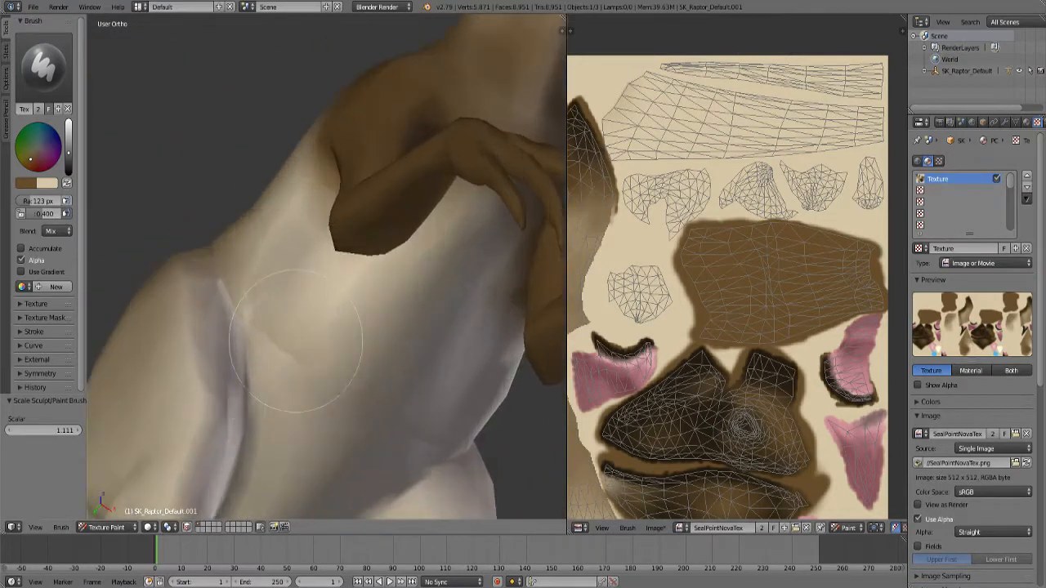
pyautogui.moveTo(296, 341); pyautogui.dragTo(304, 365, button='middle')
pyautogui.click(46, 67)
pyautogui.click(170, 135)
pyautogui.press('[')
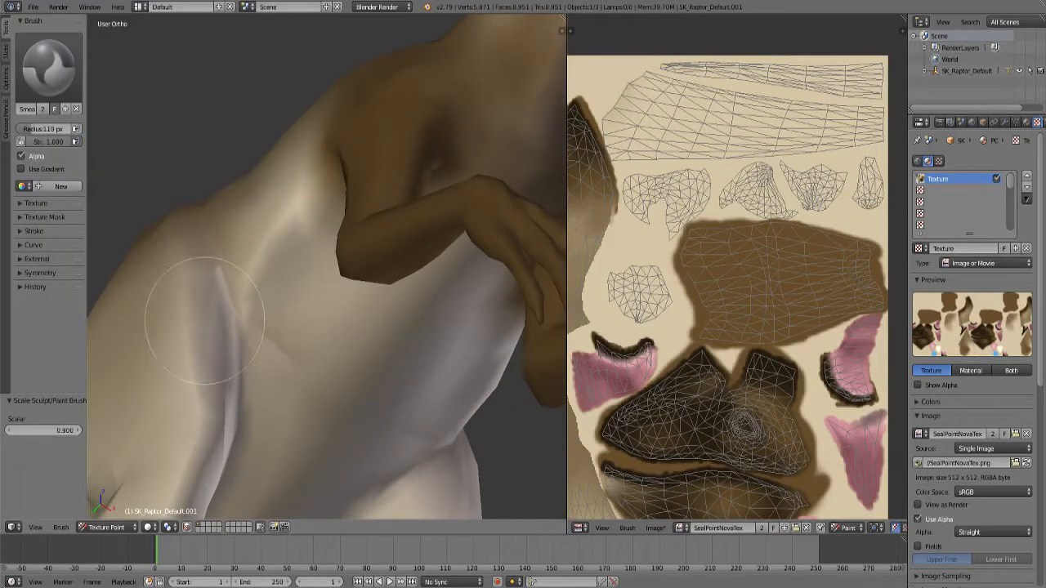
pyautogui.moveTo(244, 357)
pyautogui.mouseDown(button='middle')
pyautogui.moveTo(376, 420)
pyautogui.moveTo(342, 324)
pyautogui.mouseUp(button='middle')
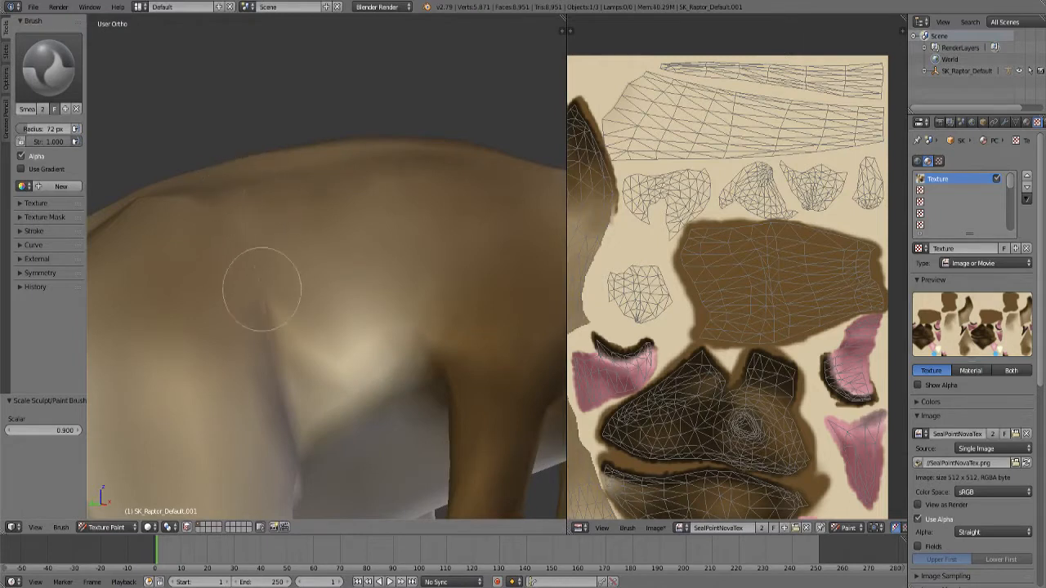
# Smear the brown across the back and the base of the neck with the 72 px brush at 1.000 strength.
pyautogui.moveTo(286, 343)
pyautogui.mouseDown(button='middle')
pyautogui.moveTo(478, 420)
pyautogui.moveTo(292, 322)
pyautogui.moveTo(343, 312)
pyautogui.mouseUp(button='middle')
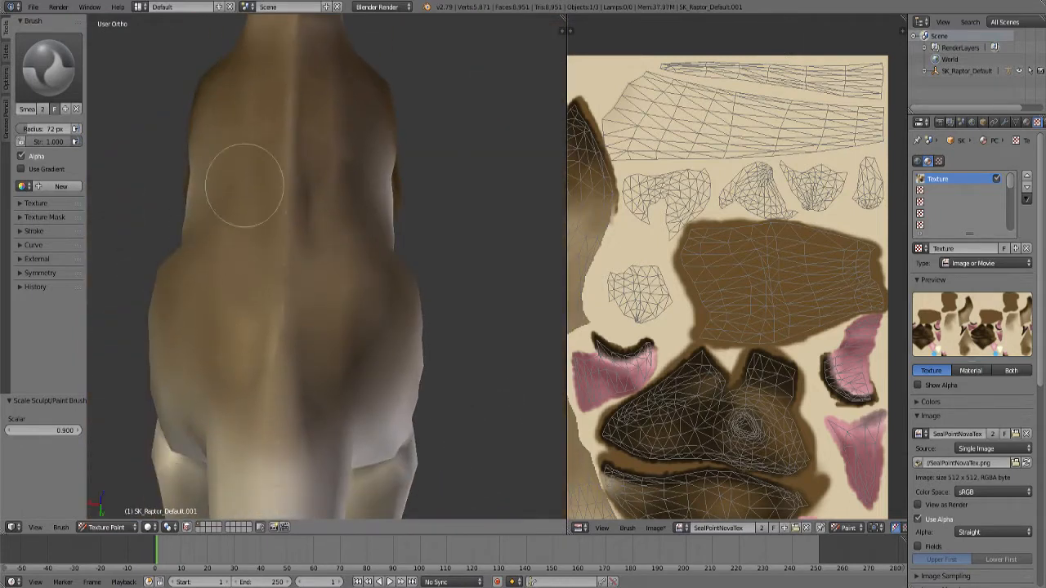
pyautogui.moveTo(244, 185)
pyautogui.mouseDown(button='middle')
pyautogui.moveTo(264, 269)
pyautogui.moveTo(335, 281)
pyautogui.mouseUp(button='middle')
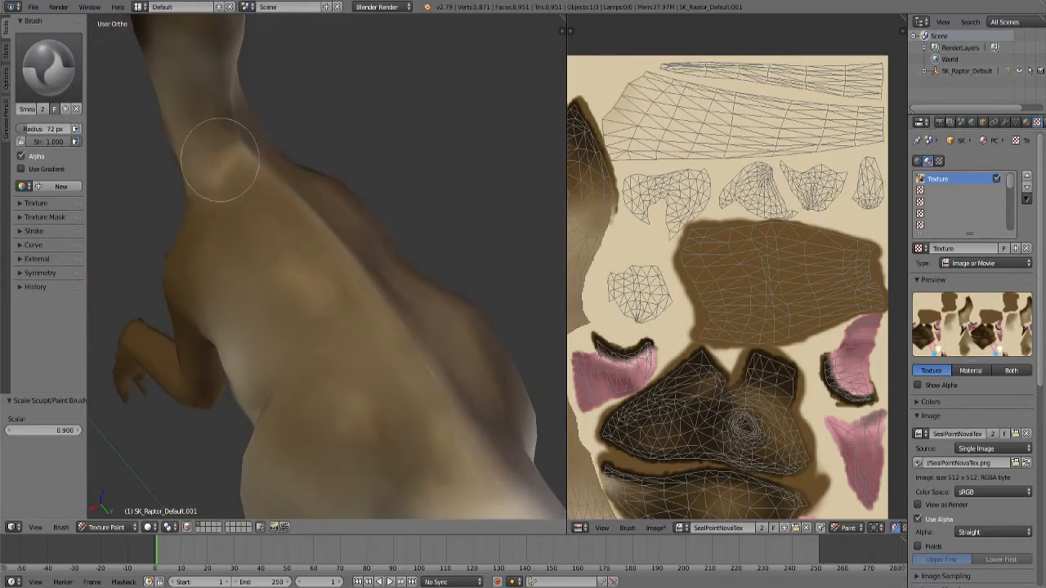
pyautogui.moveTo(322, 332)
pyautogui.mouseDown(button='middle')
pyautogui.moveTo(454, 276)
pyautogui.moveTo(421, 294)
pyautogui.mouseUp(button='middle')
pyautogui.scroll(-3, 453, 275)
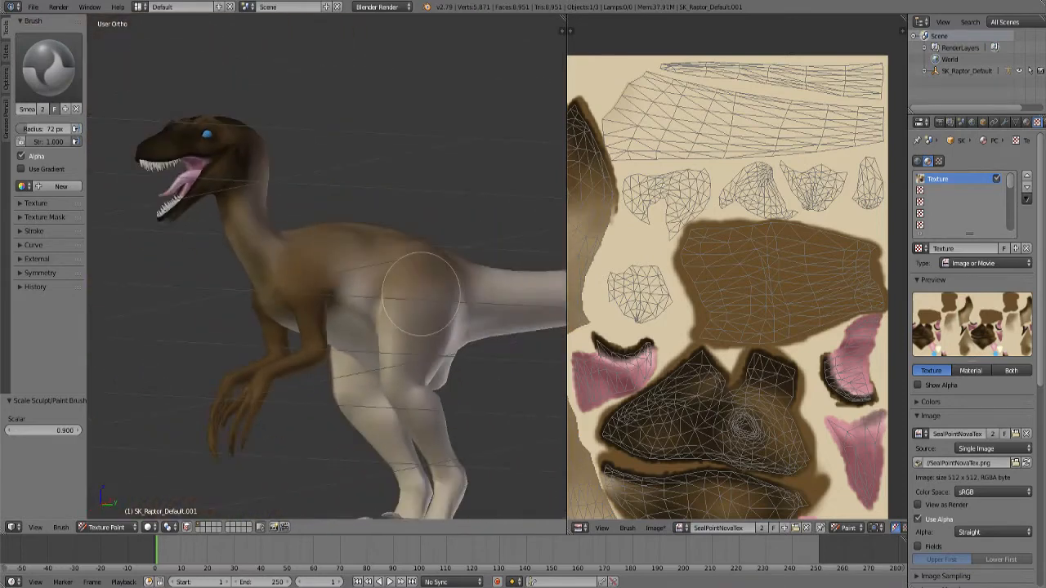
# Turn face selection masking back on for the isolated arm and select the TexDraw brush for work on the hands.
pyautogui.scroll(3, 360, 327)
pyautogui.moveTo(326, 443)
pyautogui.mouseDown(button='middle')
pyautogui.moveTo(498, 416)
pyautogui.moveTo(364, 413)
pyautogui.moveTo(327, 433)
pyautogui.moveTo(257, 350)
pyautogui.moveTo(245, 378)
pyautogui.mouseUp(button='middle')
pyautogui.click(186, 527)
pyautogui.scroll(3, 319, 288)
pyautogui.moveTo(392, 367)
pyautogui.keyDown('shift'); pyautogui.mouseDown(button='middle')
pyautogui.moveTo(319, 288)
pyautogui.moveTo(327, 221)
pyautogui.moveTo(303, 270)
pyautogui.mouseUp(button='middle'); pyautogui.keyUp('shift')
pyautogui.click(48, 67)
pyautogui.click(256, 135)
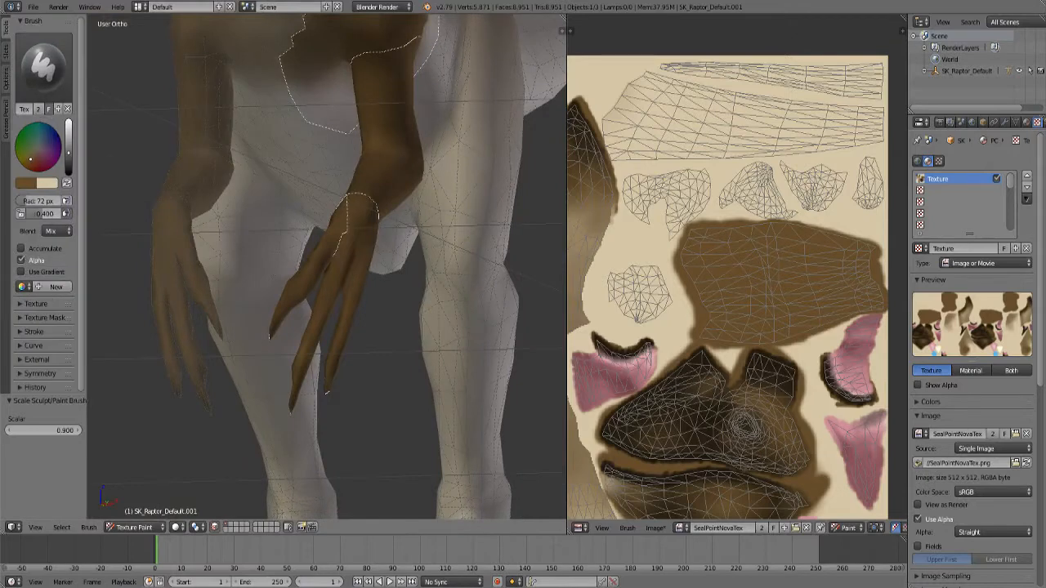
# Swap the brush colours and sample a near-black brown as the primary colour, keeping medium brown as the secondary.
pyautogui.scroll(-3, 735, 270)
pyautogui.moveTo(629, 351)
pyautogui.mouseDown(button='middle')
pyautogui.moveTo(809, 240)
pyautogui.moveTo(882, 164)
pyautogui.mouseUp(button='middle')
pyautogui.scroll(3, 737, 267)
pyautogui.click(67, 183)
pyautogui.click(25, 183)
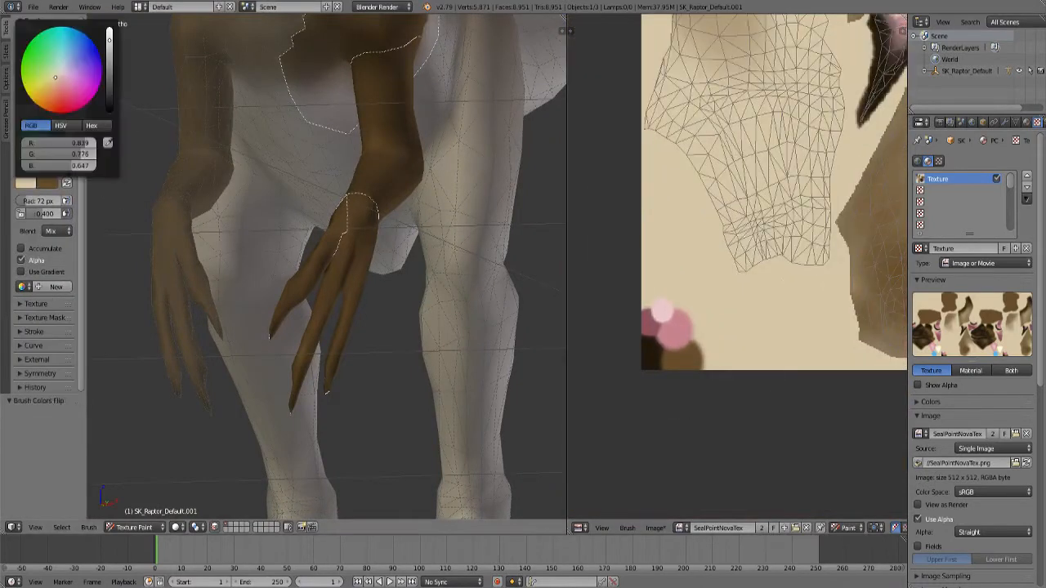
pyautogui.click(107, 143)
pyautogui.click(326, 389)
pyautogui.moveTo(326, 389); pyautogui.dragTo(384, 368, button='middle')
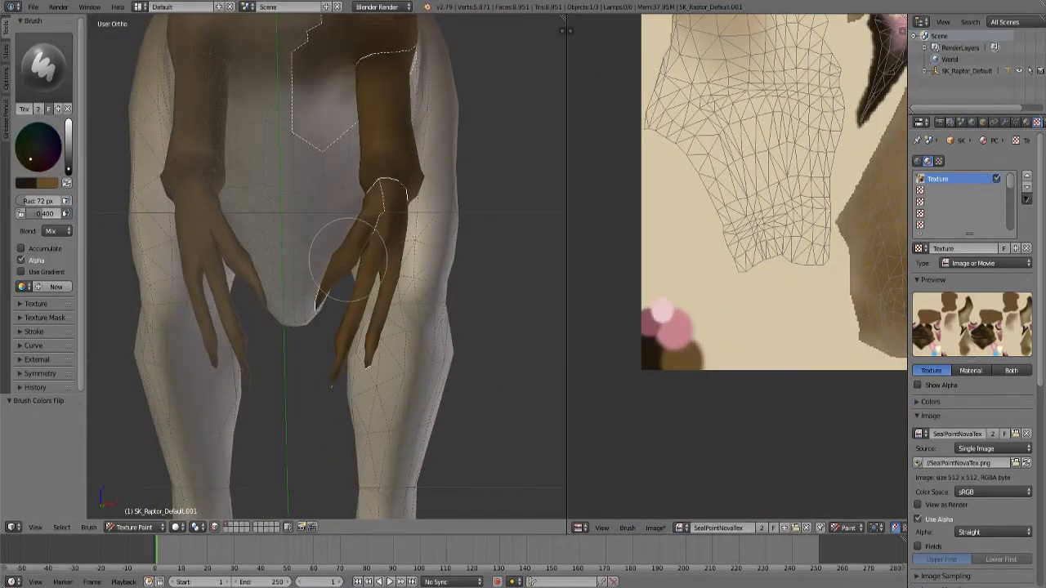
pyautogui.moveTo(347, 260); pyautogui.dragTo(393, 278, button='middle')
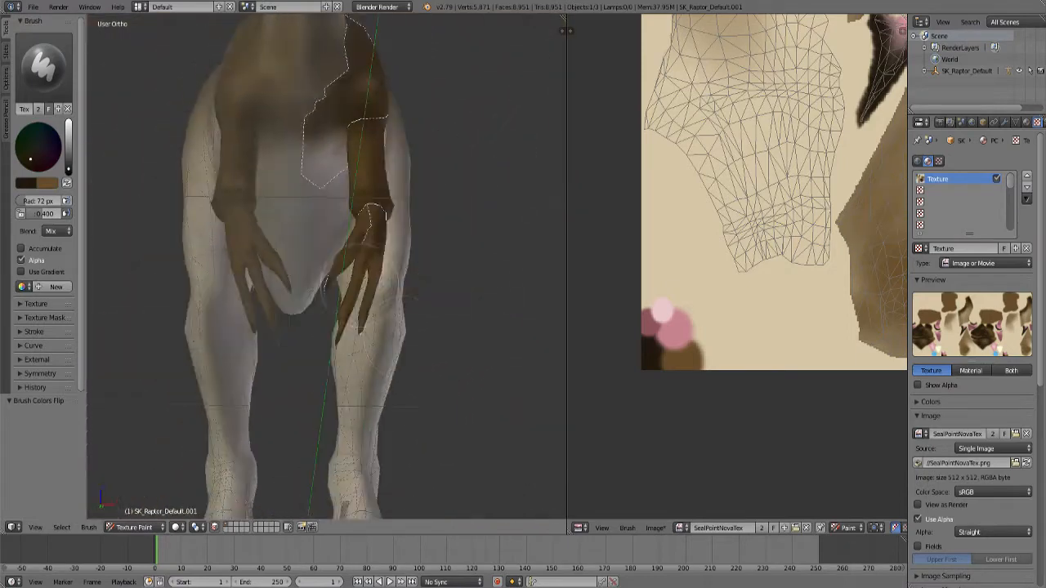
# Paint the upper fingers of the hand's UV island near-black brown in the texture image, using a smaller brush at 1.000 strength.
pyautogui.scroll(-2, 362, 289)
pyautogui.scroll(-2, 735, 196)
pyautogui.moveTo(739, 191); pyautogui.dragTo(727, 292, button='middle')
pyautogui.scroll(1, 727, 292)
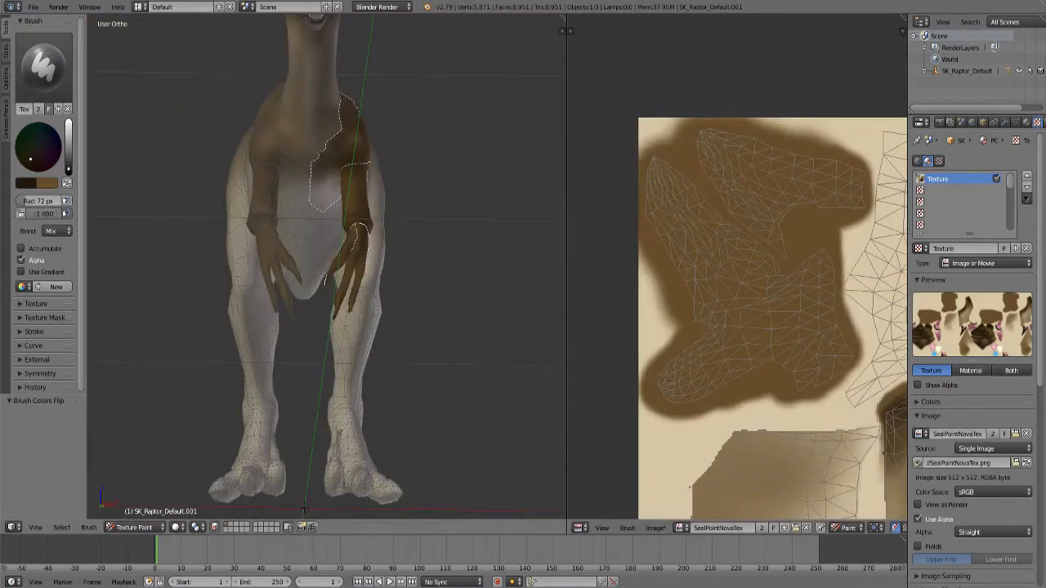
pyautogui.press('[')
pyautogui.press('[')
pyautogui.press('[')
pyautogui.press('[')
pyautogui.press('[')
pyautogui.press('[')
pyautogui.press('[')
pyautogui.press('[')
pyautogui.press('[')
pyautogui.press('[')
pyautogui.moveTo(686, 164)
pyautogui.mouseDown()
pyautogui.moveTo(642, 205)
pyautogui.moveTo(753, 236)
pyautogui.moveTo(808, 170)
pyautogui.moveTo(830, 192)
pyautogui.moveTo(850, 187)
pyautogui.mouseUp()
# Darken the remaining fingers and outer edges of the hand's UV island, finishing the narrow finger with an 11 px brush.
pyautogui.press('[')
pyautogui.press('[')
pyautogui.press('[')
pyautogui.press('[')
pyautogui.press('[')
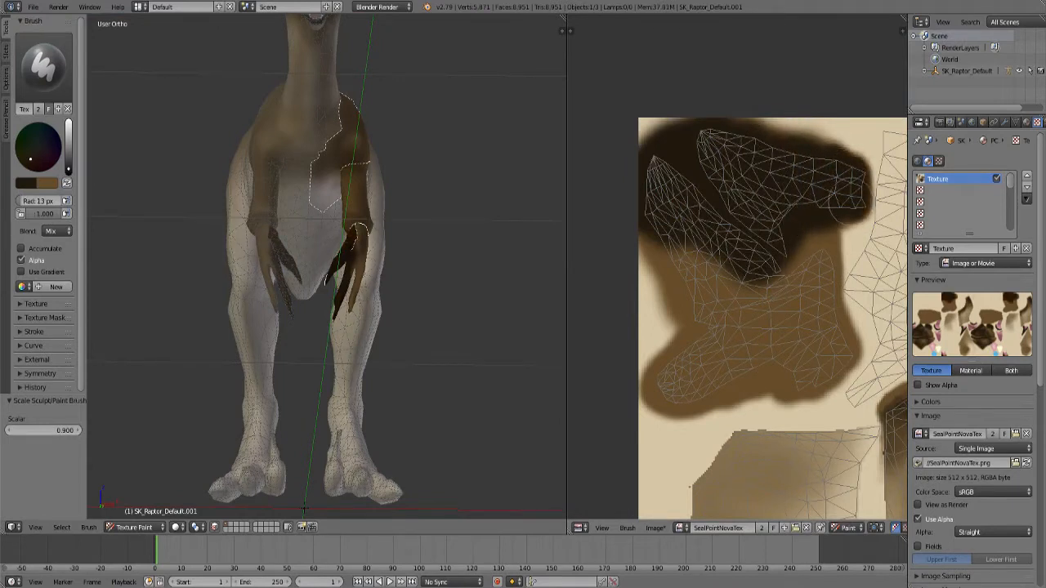
pyautogui.press(']')
pyautogui.press(']')
pyautogui.press(']')
pyautogui.moveTo(687, 253)
pyautogui.mouseDown()
pyautogui.moveTo(683, 218)
pyautogui.moveTo(660, 384)
pyautogui.moveTo(756, 384)
pyautogui.moveTo(825, 360)
pyautogui.moveTo(812, 311)
pyautogui.mouseUp()
pyautogui.press('[')
pyautogui.press('[')
pyautogui.press('[')
pyautogui.press('[')
pyautogui.moveTo(822, 250); pyautogui.dragTo(830, 306)
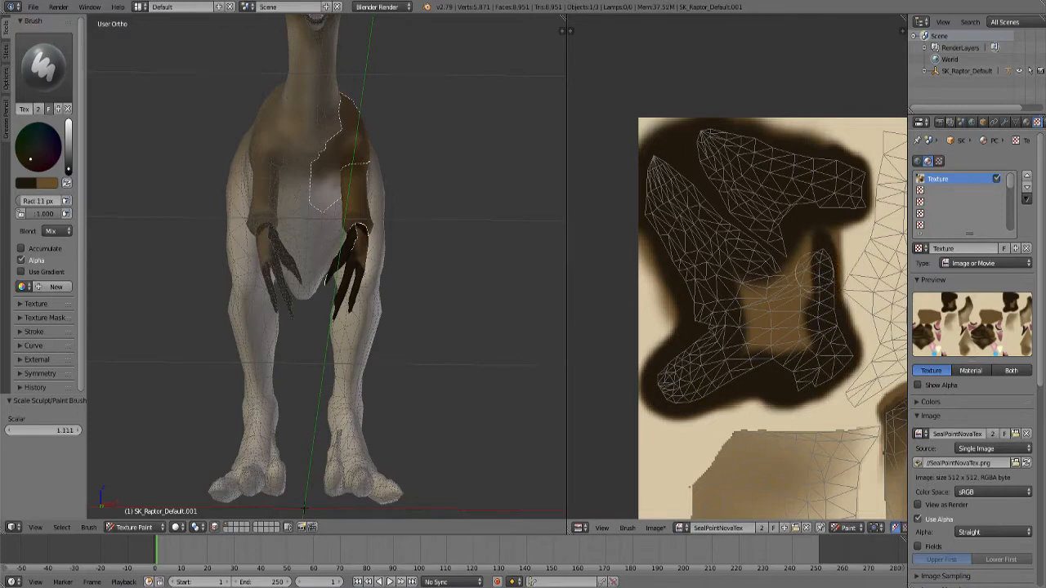
# Fill the remaining brown patch in the middle of the hand's UV island with near-black brown, using a 13 px brush.
pyautogui.press(']')
pyautogui.press(']')
pyautogui.moveTo(805, 272)
pyautogui.mouseDown()
pyautogui.moveTo(780, 351)
pyautogui.moveTo(743, 259)
pyautogui.mouseUp()
# Extend the near-black brown over the wrist and lower forearm on the model, using a 91 px brush at 1.000 strength.
pyautogui.moveTo(449, 357); pyautogui.dragTo(392, 384, button='middle')
pyautogui.scroll(-5, 737, 310)
pyautogui.moveTo(776, 327); pyautogui.dragTo(608, 265, button='middle')
pyautogui.moveTo(736, 316); pyautogui.dragTo(692, 330, button='middle')
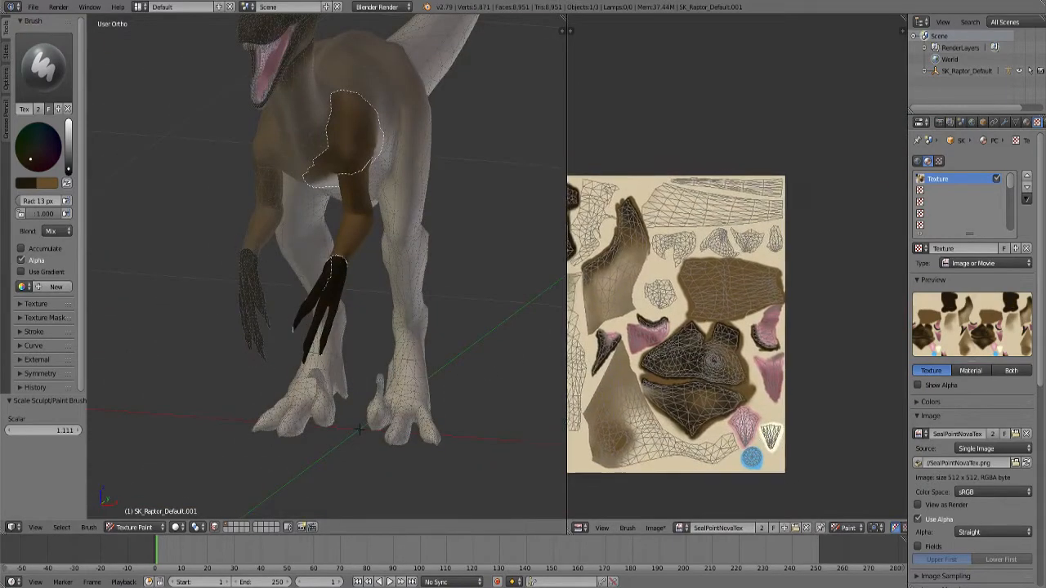
pyautogui.scroll(5, 692, 330)
pyautogui.scroll(4, 405, 294)
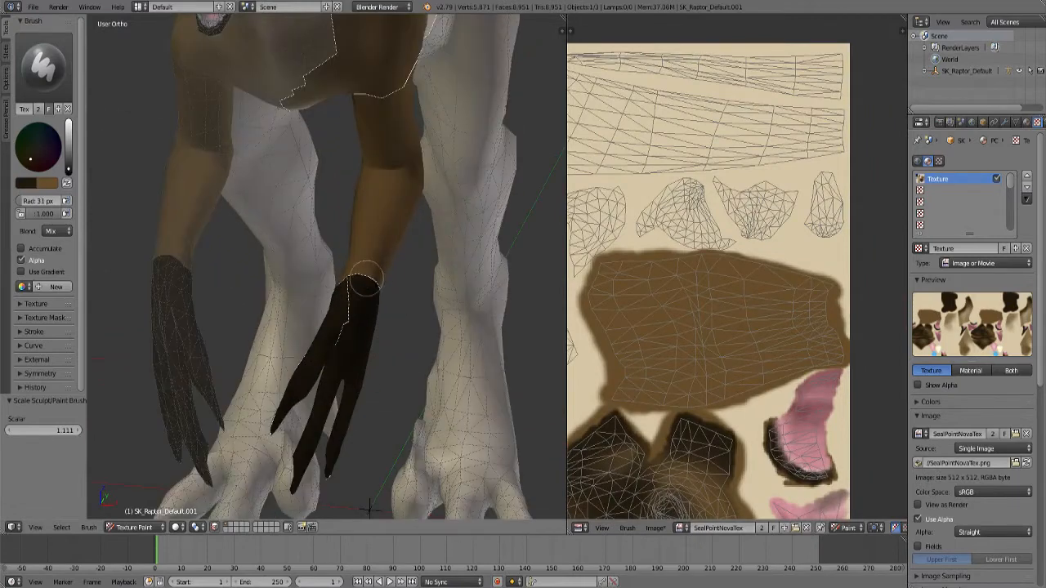
pyautogui.press(']')
pyautogui.press(']')
pyautogui.press(']')
pyautogui.press(']')
pyautogui.press(']')
pyautogui.press(']')
pyautogui.press(']')
pyautogui.press(']')
pyautogui.press(']')
pyautogui.press(']')
pyautogui.press(']')
pyautogui.moveTo(370, 283)
pyautogui.mouseDown()
pyautogui.moveTo(362, 291)
pyautogui.moveTo(393, 253)
pyautogui.mouseUp()
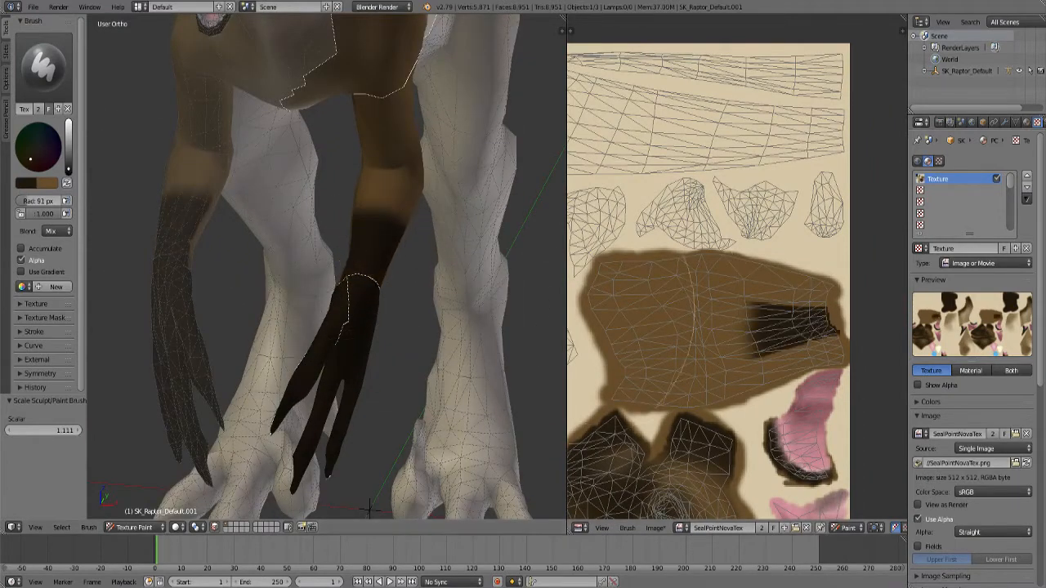
# Paint the remaining sides of the lower forearm dark brown above the wrist so the band wraps around the arm.
pyautogui.moveTo(364, 317); pyautogui.dragTo(486, 240, button='middle')
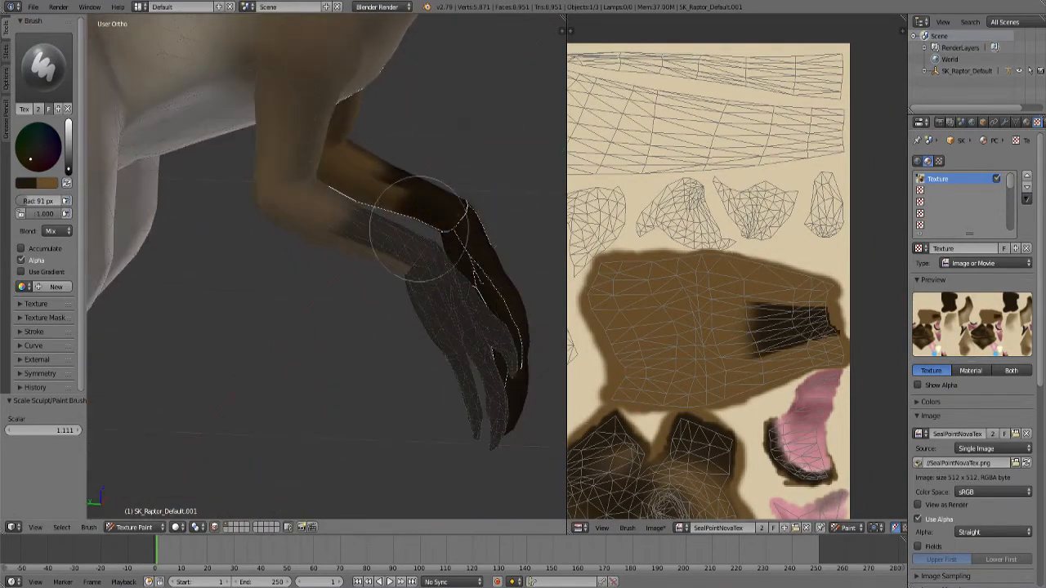
pyautogui.moveTo(418, 229)
pyautogui.mouseDown()
pyautogui.moveTo(392, 205)
pyautogui.moveTo(384, 214)
pyautogui.mouseUp()
pyautogui.moveTo(257, 373)
pyautogui.mouseDown(button='middle')
pyautogui.moveTo(401, 285)
pyautogui.moveTo(427, 314)
pyautogui.mouseUp(button='middle')
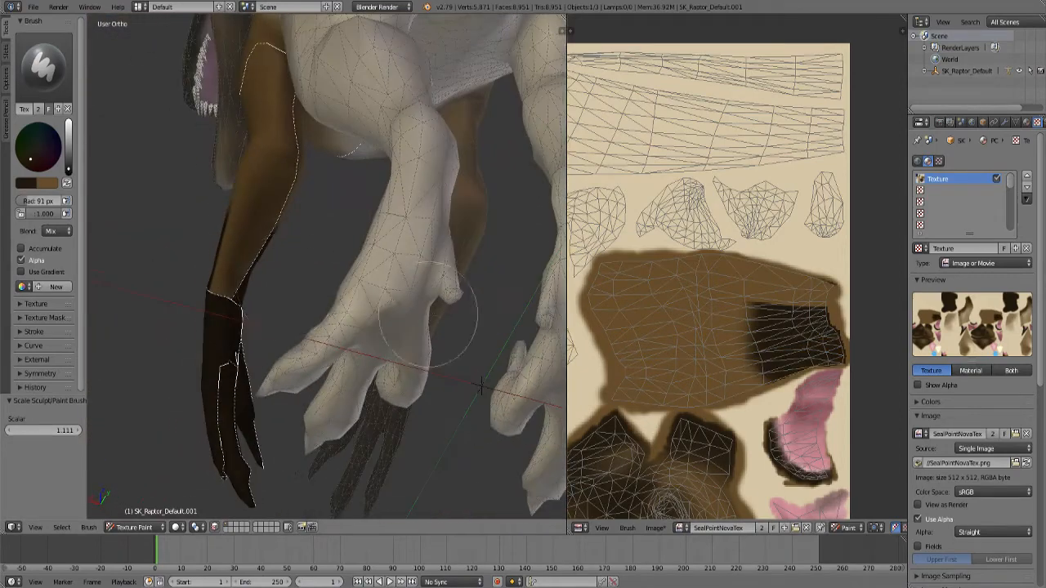
pyautogui.moveTo(205, 303)
pyautogui.mouseDown()
pyautogui.moveTo(203, 246)
pyautogui.moveTo(181, 302)
pyautogui.mouseUp()
pyautogui.scroll(-2, 225, 273)
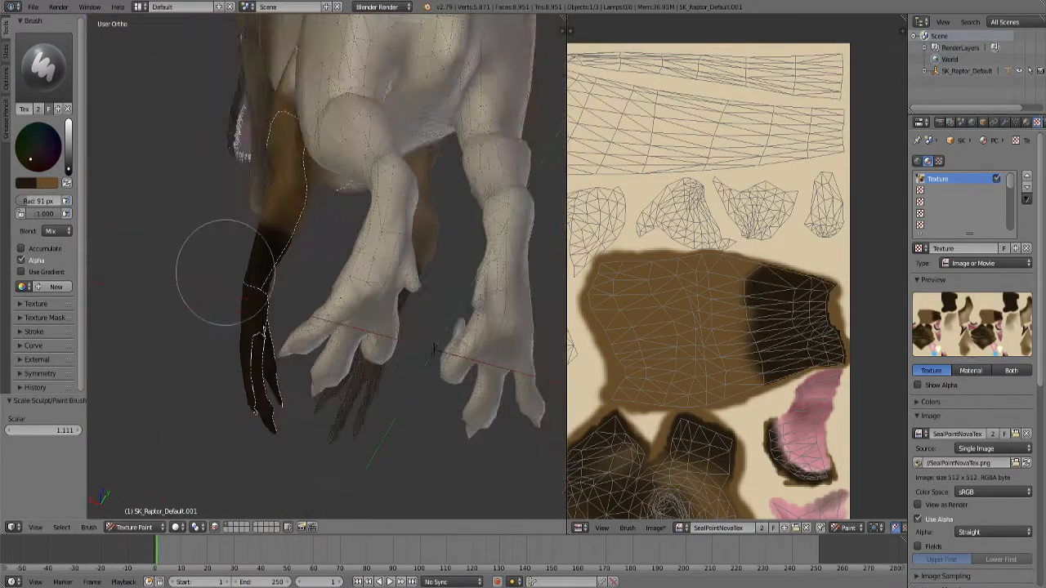
# Paint the elbow and upper arm dark brown, also covering the arm's UV island in the texture image.
pyautogui.moveTo(225, 272); pyautogui.dragTo(401, 352, button='middle')
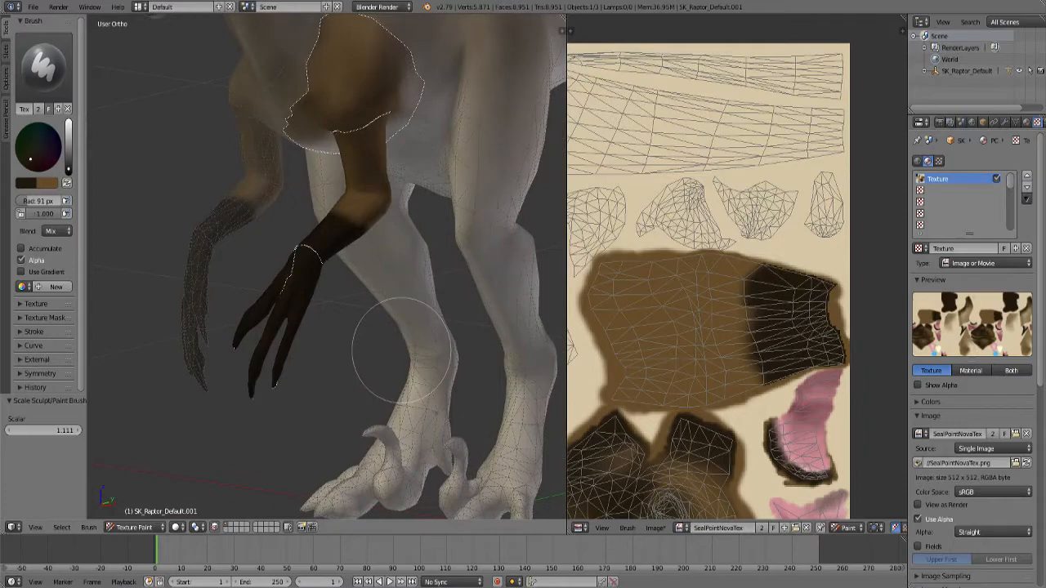
pyautogui.scroll(-3, 400, 350)
pyautogui.moveTo(400, 350)
pyautogui.mouseDown(button='middle')
pyautogui.moveTo(302, 386)
pyautogui.moveTo(504, 294)
pyautogui.mouseUp(button='middle')
pyautogui.scroll(4, 361, 389)
pyautogui.moveTo(361, 391); pyautogui.dragTo(358, 390, button='middle')
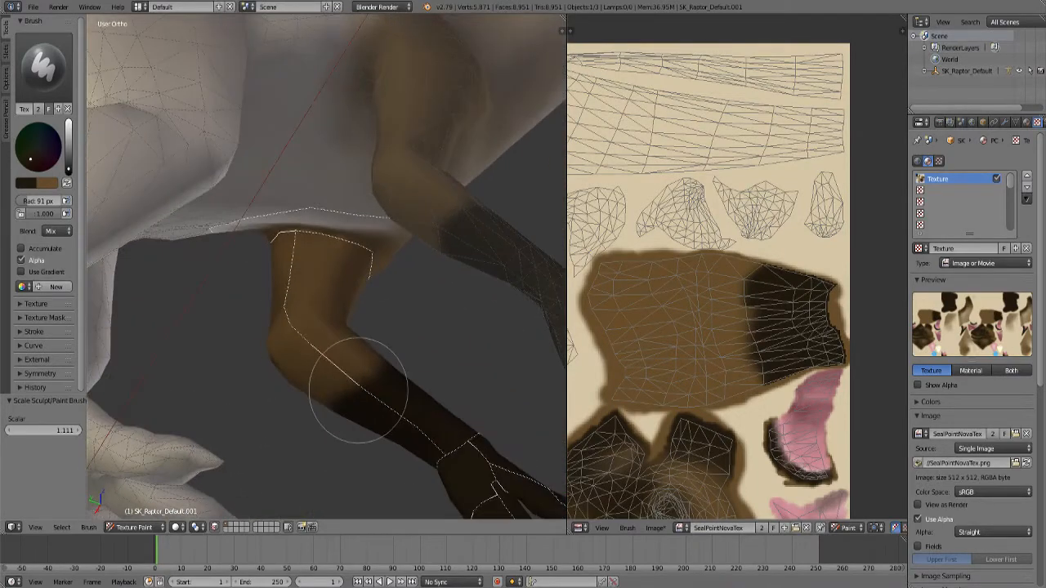
pyautogui.moveTo(291, 269)
pyautogui.mouseDown()
pyautogui.moveTo(367, 401)
pyautogui.moveTo(335, 351)
pyautogui.mouseUp()
pyautogui.moveTo(335, 352)
pyautogui.mouseDown(button='middle')
pyautogui.moveTo(429, 359)
pyautogui.moveTo(320, 374)
pyautogui.moveTo(327, 338)
pyautogui.mouseUp(button='middle')
pyautogui.moveTo(327, 339)
pyautogui.mouseDown()
pyautogui.moveTo(301, 273)
pyautogui.moveTo(343, 347)
pyautogui.moveTo(319, 406)
pyautogui.moveTo(359, 416)
pyautogui.mouseUp()
pyautogui.press('[')
pyautogui.moveTo(359, 416)
pyautogui.mouseDown(button='middle')
pyautogui.moveTo(245, 433)
pyautogui.moveTo(237, 425)
pyautogui.mouseUp(button='middle')
pyautogui.moveTo(628, 286)
pyautogui.mouseDown()
pyautogui.moveTo(653, 353)
pyautogui.moveTo(709, 280)
pyautogui.moveTo(707, 360)
pyautogui.moveTo(701, 343)
pyautogui.mouseUp()
# Switch to the Smear brush and smear the dark brown along the top of the upper arm toward the shoulder seam.
pyautogui.moveTo(409, 310)
pyautogui.mouseDown(button='middle')
pyautogui.moveTo(493, 296)
pyautogui.moveTo(322, 330)
pyautogui.moveTo(358, 353)
pyautogui.moveTo(369, 315)
pyautogui.moveTo(311, 372)
pyautogui.moveTo(446, 296)
pyautogui.moveTo(444, 285)
pyautogui.mouseUp(button='middle')
pyautogui.scroll(-5, 323, 330)
pyautogui.scroll(6, 369, 314)
pyautogui.scroll(3, 443, 285)
pyautogui.click(43, 67)
pyautogui.click(170, 131)
pyautogui.scroll(6, 384, 233)
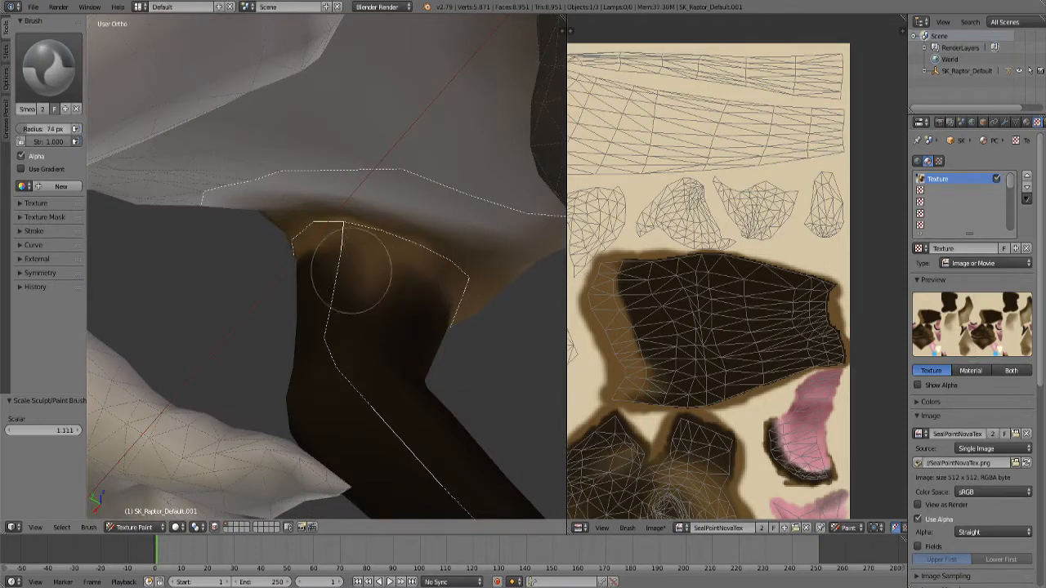
pyautogui.moveTo(374, 332)
pyautogui.mouseDown(button='middle')
pyautogui.moveTo(275, 369)
pyautogui.moveTo(380, 308)
pyautogui.mouseUp(button='middle')
pyautogui.moveTo(360, 172)
pyautogui.mouseDown()
pyautogui.moveTo(390, 173)
pyautogui.moveTo(346, 228)
pyautogui.mouseUp()
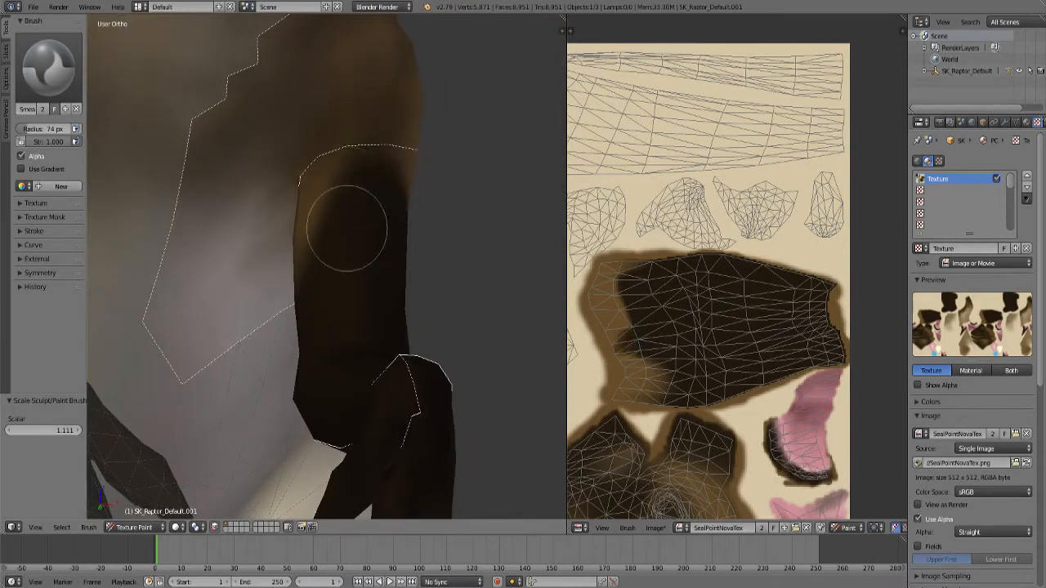
# Smear the dark brown up the outer side of the upper arm to cover the lighter patches beside the seam.
pyautogui.moveTo(384, 372)
pyautogui.mouseDown(button='middle')
pyautogui.moveTo(299, 292)
pyautogui.moveTo(319, 303)
pyautogui.moveTo(261, 269)
pyautogui.moveTo(239, 275)
pyautogui.mouseUp(button='middle')
pyautogui.moveTo(238, 275)
pyautogui.mouseDown()
pyautogui.moveTo(273, 205)
pyautogui.moveTo(276, 217)
pyautogui.moveTo(230, 185)
pyautogui.mouseUp()
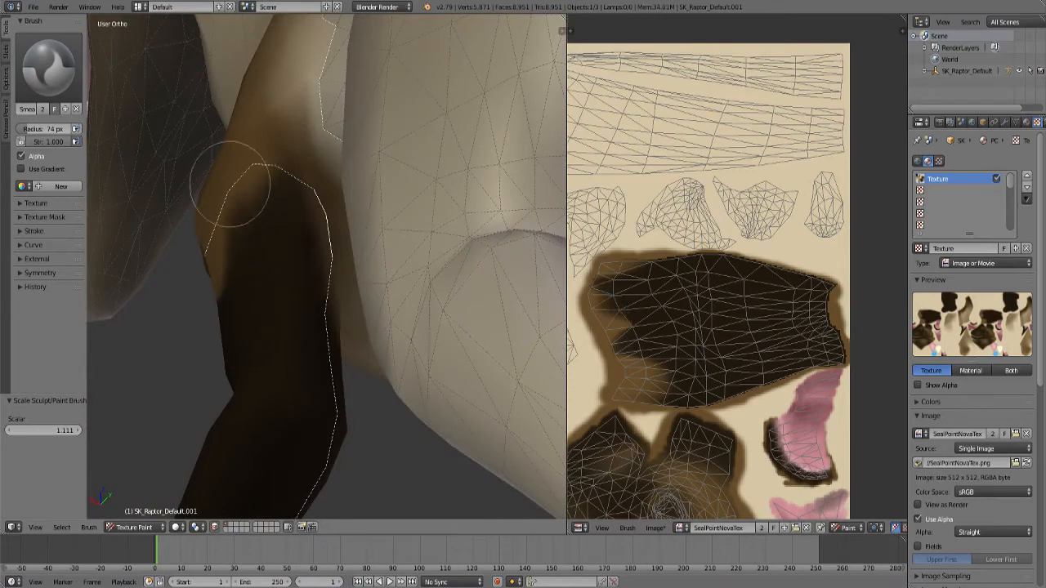
pyautogui.moveTo(306, 220); pyautogui.dragTo(380, 213, button='middle')
pyautogui.moveTo(295, 284)
pyautogui.mouseDown()
pyautogui.moveTo(282, 205)
pyautogui.moveTo(311, 145)
pyautogui.moveTo(292, 222)
pyautogui.mouseUp()
# Blend the dark and lighter brown on the inner upper arm and elbow, varying the Smear radius between 45 and 91 px.
pyautogui.scroll(-2, 294, 210)
pyautogui.moveTo(294, 210)
pyautogui.mouseDown(button='middle')
pyautogui.moveTo(401, 226)
pyautogui.moveTo(340, 283)
pyautogui.mouseUp(button='middle')
pyautogui.scroll(4, 340, 284)
pyautogui.press('[')
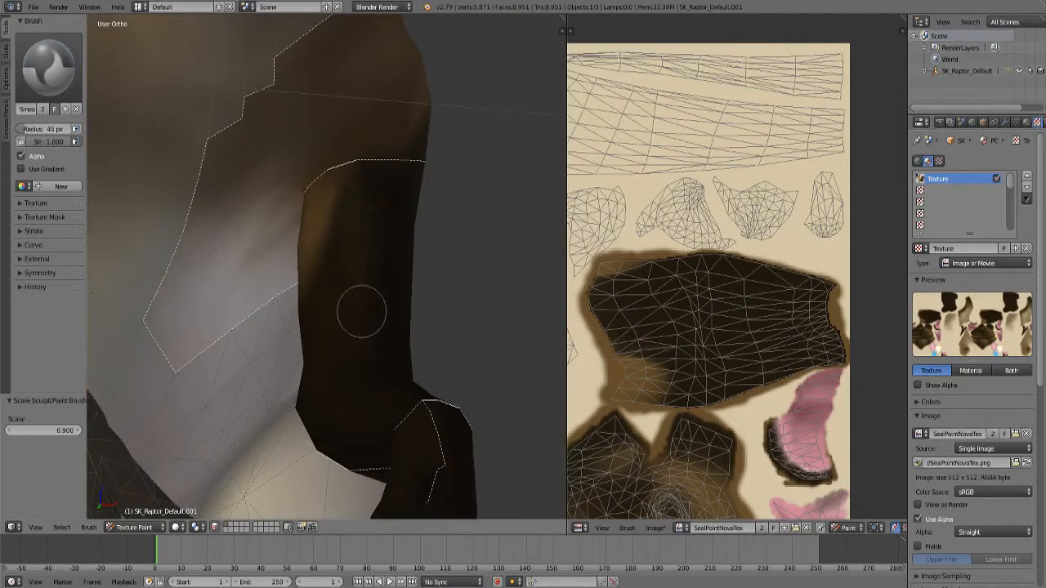
pyautogui.moveTo(363, 323)
pyautogui.mouseDown(button='middle')
pyautogui.moveTo(401, 316)
pyautogui.moveTo(392, 362)
pyautogui.moveTo(374, 361)
pyautogui.mouseUp(button='middle')
pyautogui.press(']')
pyautogui.press(']')
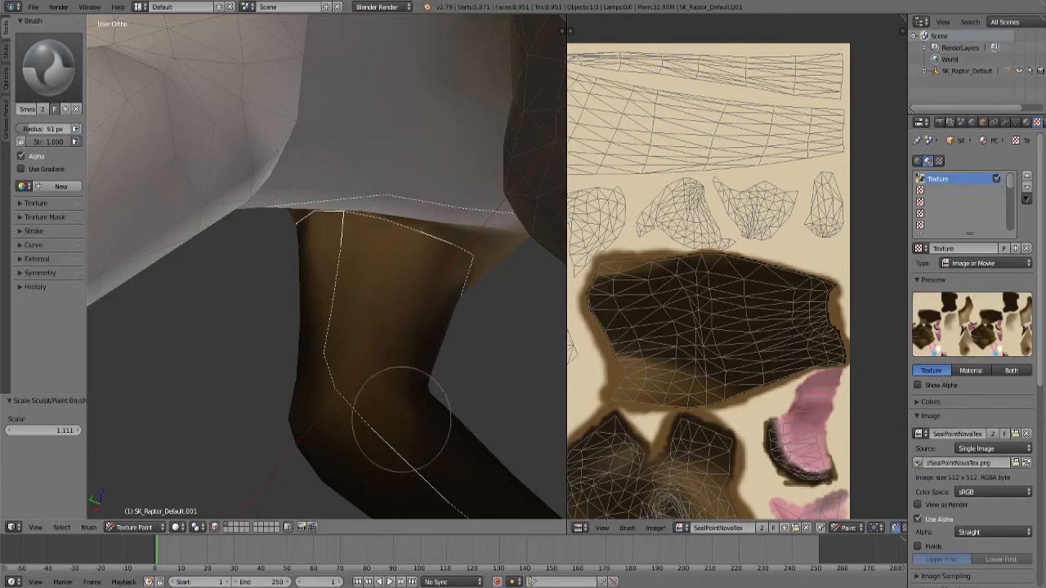
# Smear the dark arm colour over the seam onto the outer shoulder, enlarging the brush radius to 137 px.
pyautogui.moveTo(436, 377); pyautogui.dragTo(368, 296, button='middle')
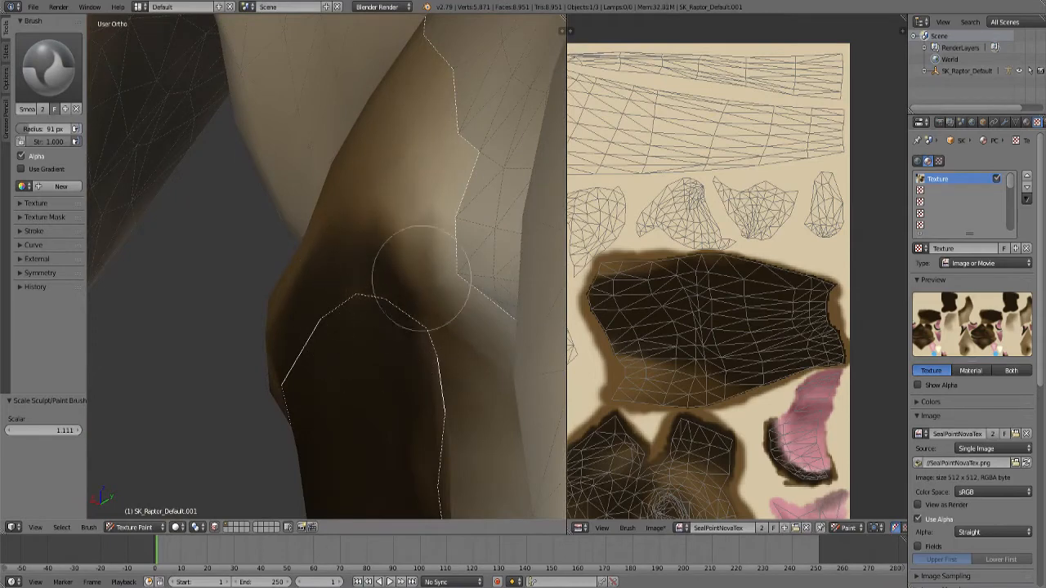
pyautogui.moveTo(386, 120); pyautogui.dragTo(341, 332, button='middle')
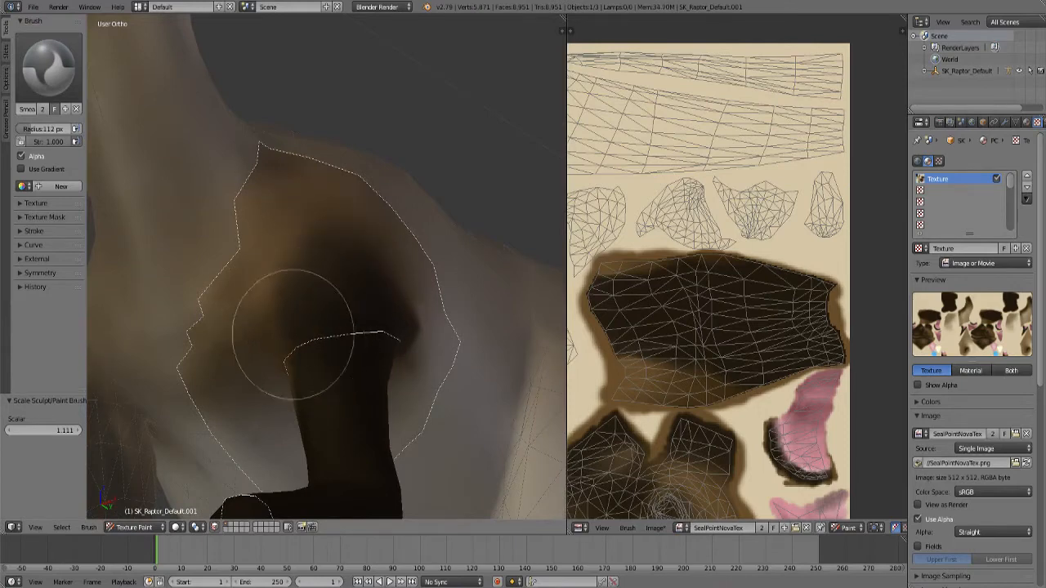
pyautogui.moveTo(317, 276); pyautogui.dragTo(311, 331, button='middle')
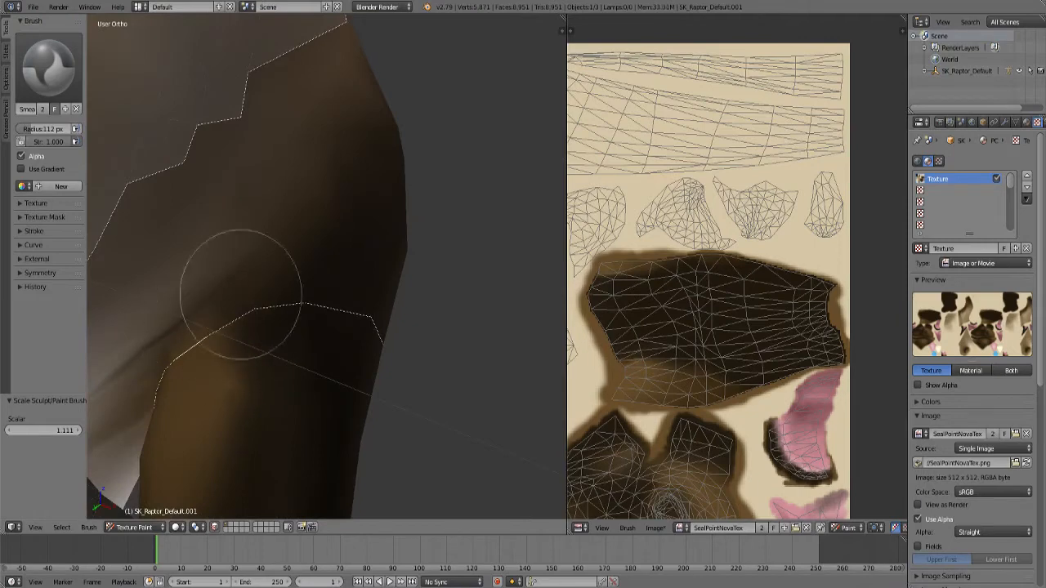
pyautogui.moveTo(253, 366); pyautogui.dragTo(340, 332, button='middle')
pyautogui.moveTo(340, 332)
pyautogui.mouseDown()
pyautogui.moveTo(294, 134)
pyautogui.moveTo(443, 223)
pyautogui.moveTo(409, 175)
pyautogui.moveTo(277, 252)
pyautogui.mouseUp()
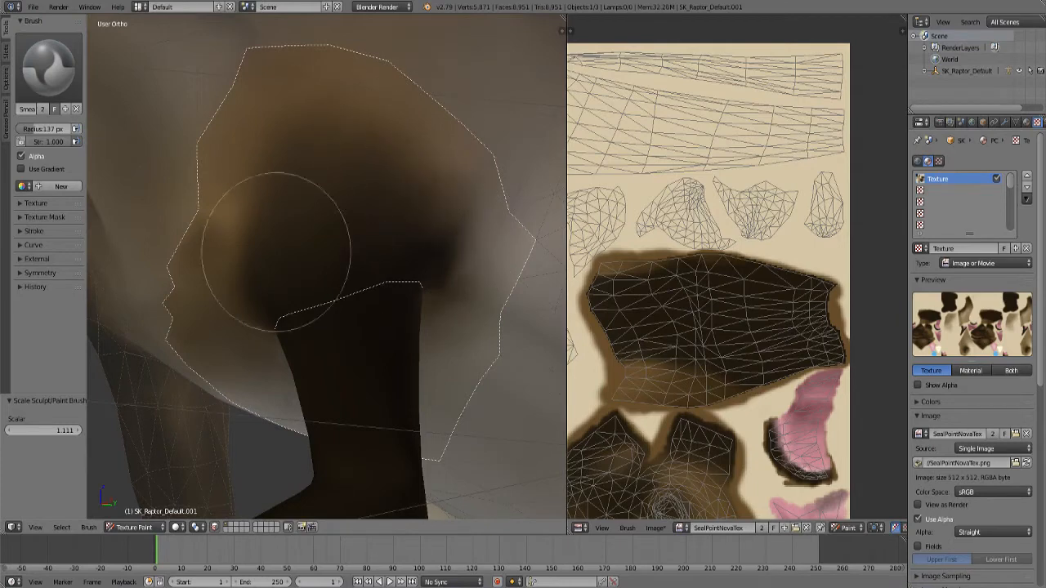
# Reduce the Smear radius to 72 and 51 px and blend the dark brown across the front and rear of the shoulder seam.
pyautogui.moveTo(182, 300); pyautogui.dragTo(299, 286, button='middle')
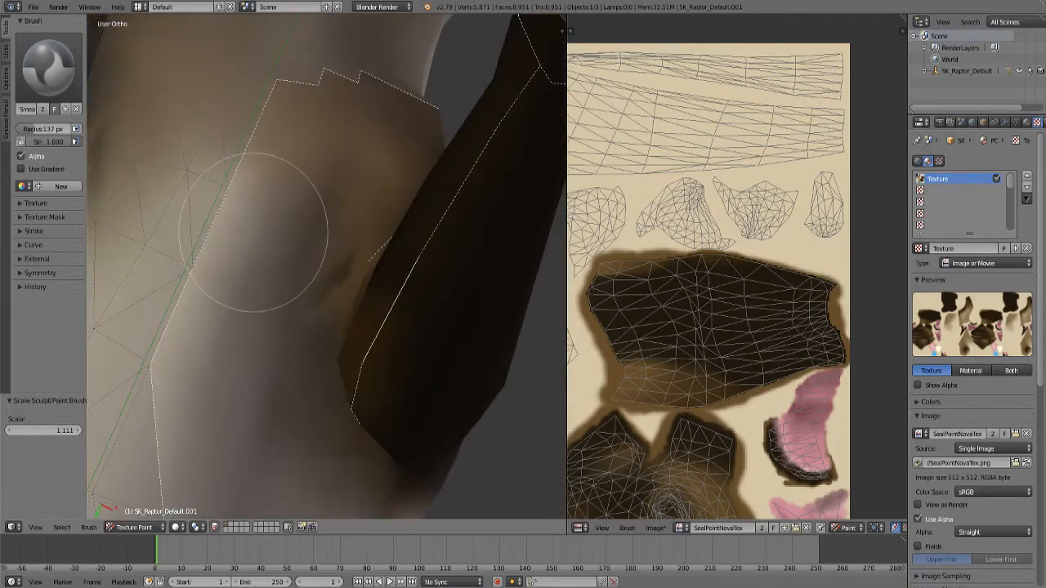
pyautogui.press('[')
pyautogui.press('[')
pyautogui.press('[')
pyautogui.press('[')
pyautogui.press('[')
pyautogui.press('[')
pyautogui.moveTo(253, 233)
pyautogui.mouseDown(button='middle')
pyautogui.moveTo(280, 250)
pyautogui.moveTo(253, 275)
pyautogui.moveTo(296, 302)
pyautogui.mouseUp(button='middle')
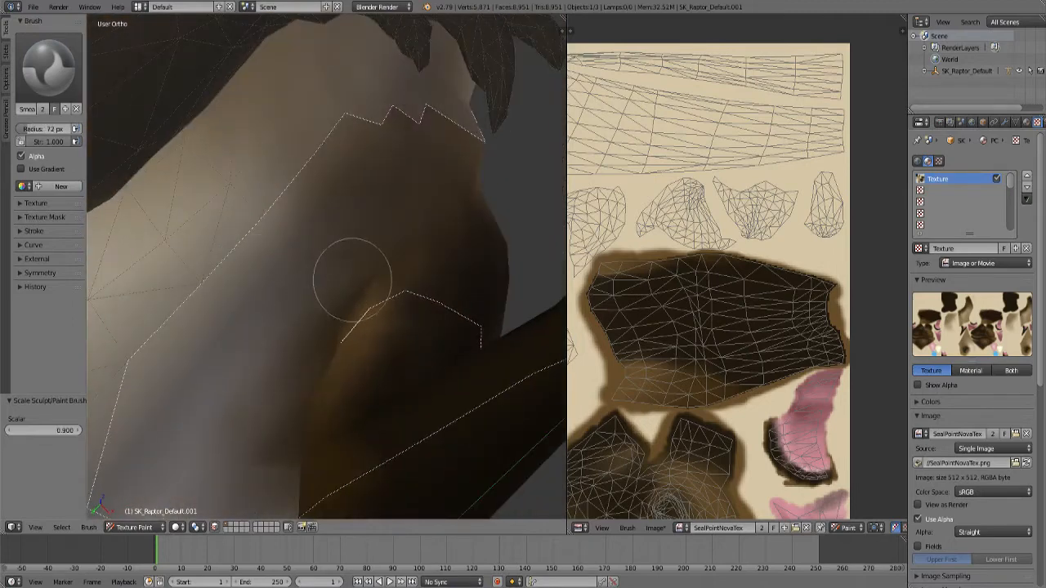
pyautogui.moveTo(358, 273); pyautogui.dragTo(469, 265, button='middle')
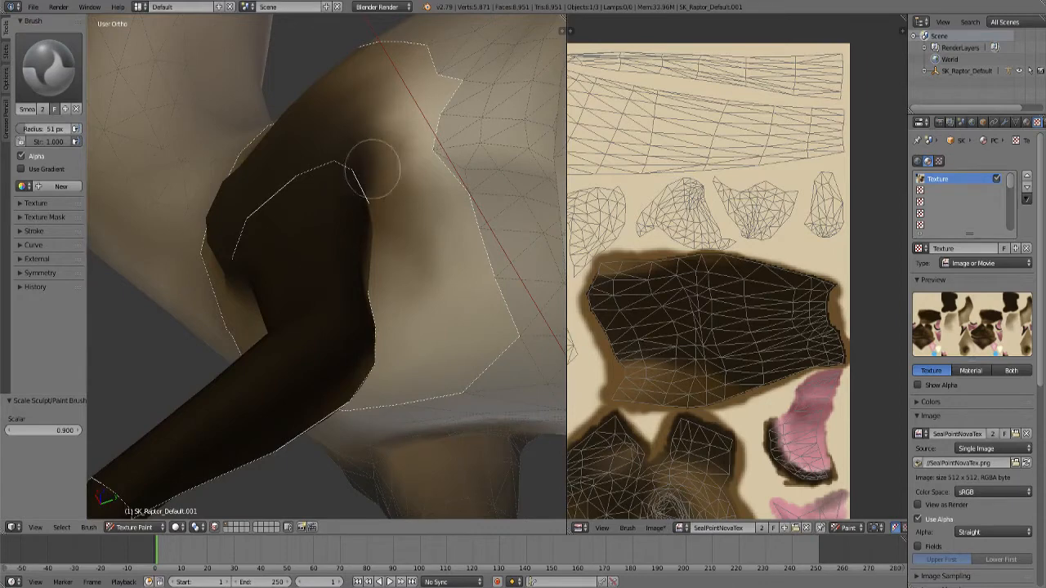
# Smear the brown of the inner arm up into the armpit and underside of the chest with a 92 px radius.
pyautogui.moveTo(418, 363); pyautogui.dragTo(351, 338, button='middle')
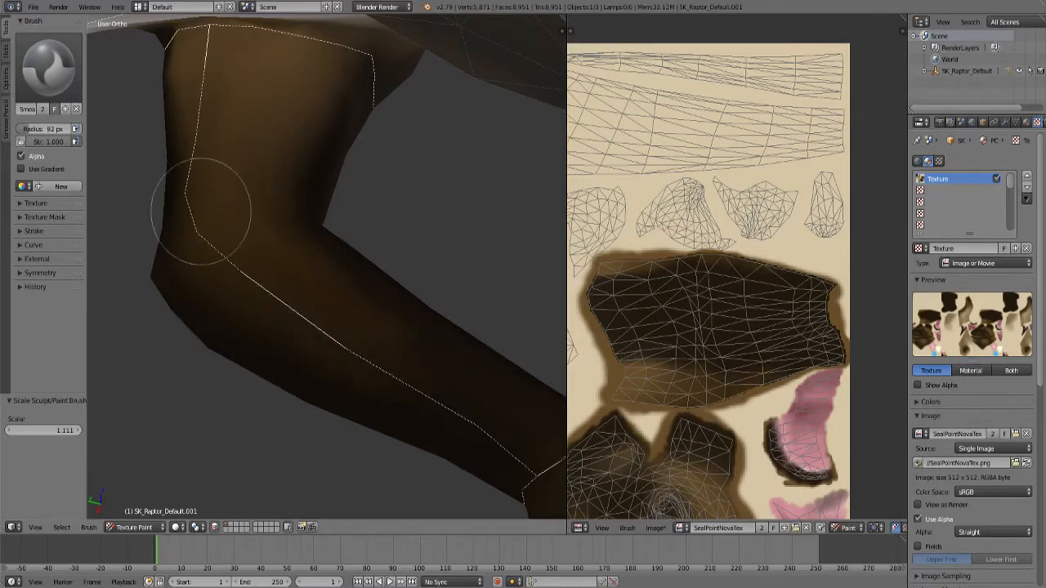
pyautogui.scroll(-5, 446, 399)
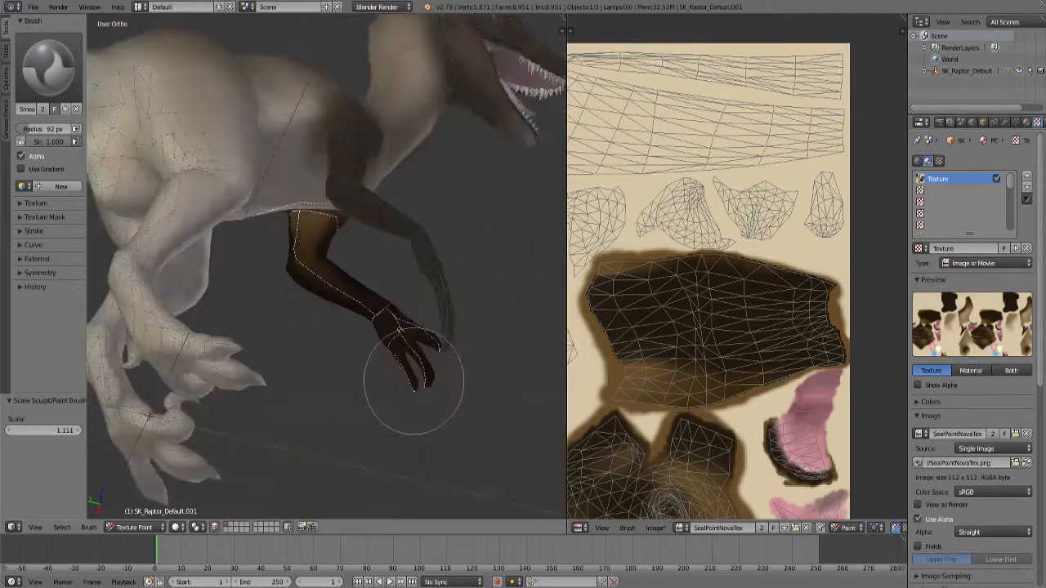
pyautogui.moveTo(415, 369); pyautogui.dragTo(374, 270, button='middle')
pyautogui.scroll(5, 327, 319)
pyautogui.moveTo(247, 247); pyautogui.dragTo(236, 199)
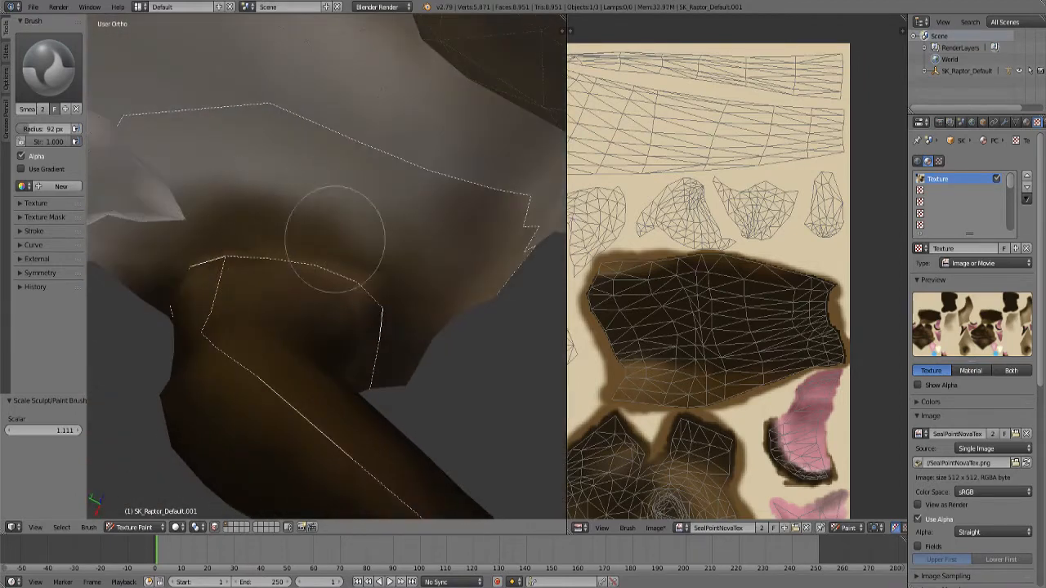
pyautogui.moveTo(406, 246); pyautogui.dragTo(402, 282, button='middle')
# Smear the shoulder's dark patch into the neck and chest using a large brush of about 133 to 138 px.
pyautogui.scroll(6, 392, 187)
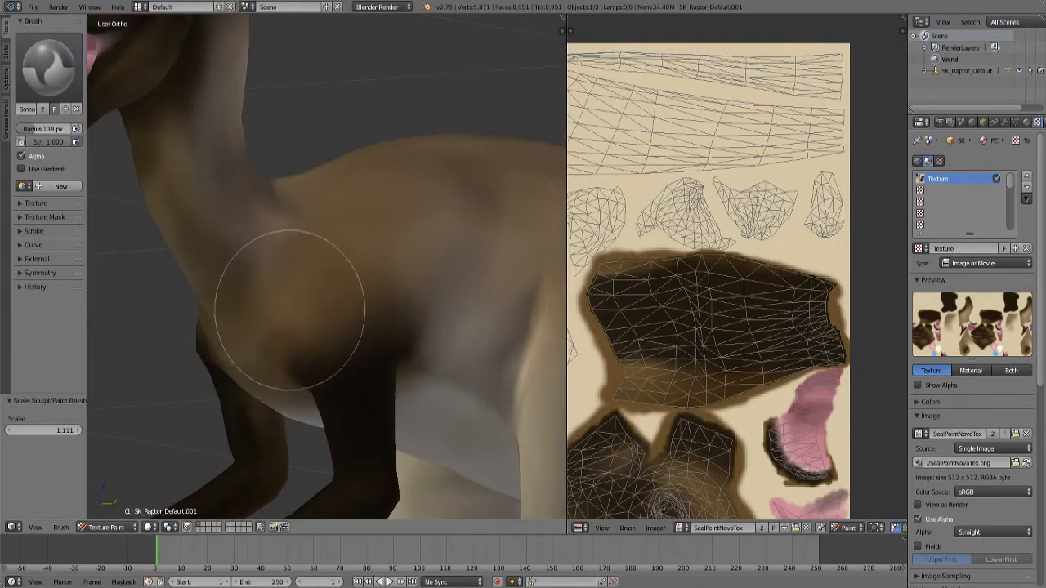
pyautogui.moveTo(390, 278)
pyautogui.mouseDown(button='middle')
pyautogui.moveTo(502, 245)
pyautogui.moveTo(373, 299)
pyautogui.moveTo(414, 285)
pyautogui.mouseUp(button='middle')
pyautogui.press(']')
pyautogui.press(']')
pyautogui.press(']')
pyautogui.press(']')
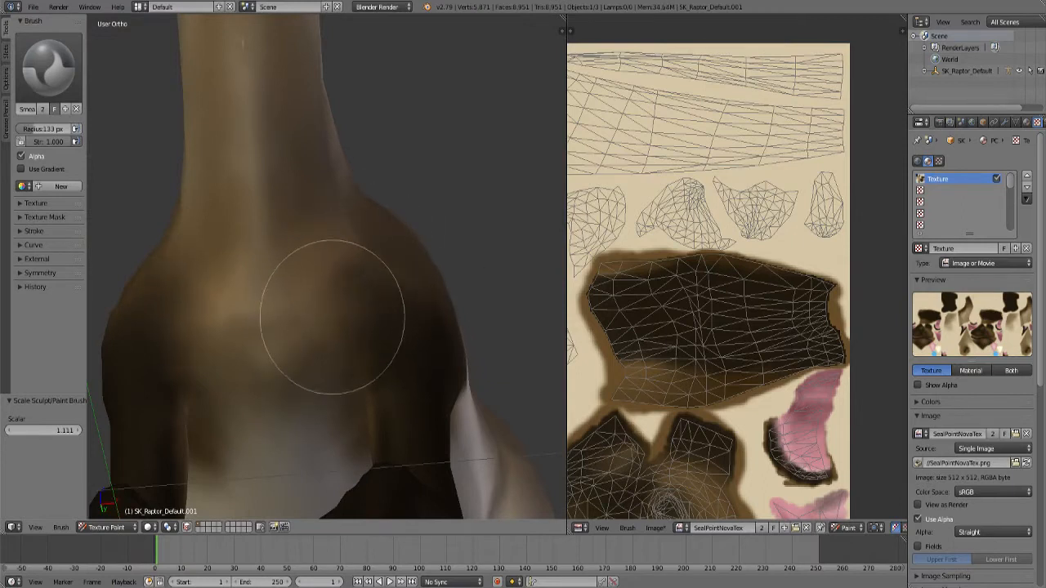
# Enlarge the Smear radius to 181 px and soften the upper edge of the dark shoulder patch into the back.
pyautogui.scroll(-4, 430, 215)
pyautogui.moveTo(430, 215); pyautogui.dragTo(378, 264, button='middle')
pyautogui.scroll(4, 378, 264)
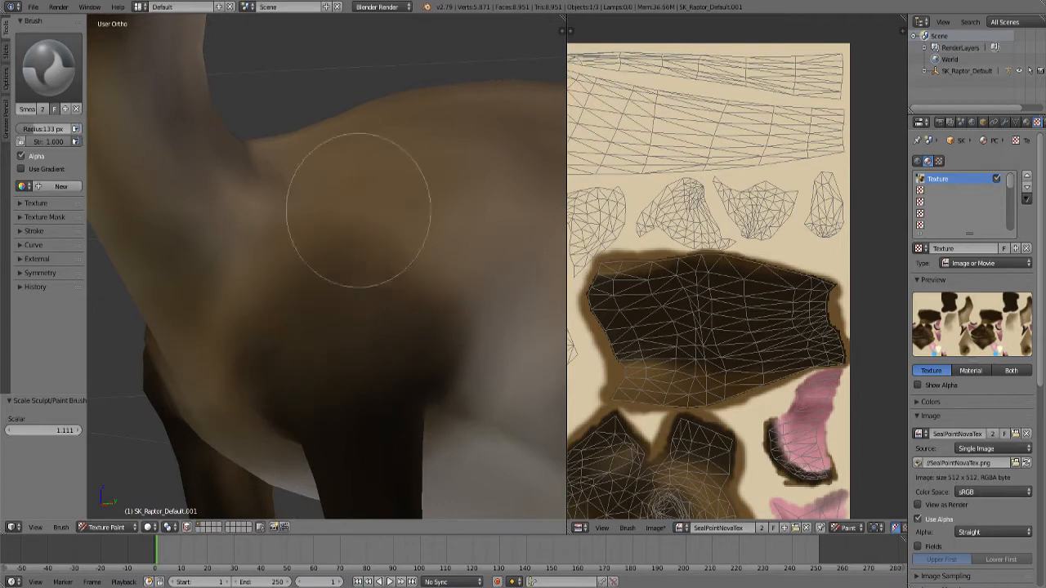
pyautogui.press(']')
pyautogui.press(']')
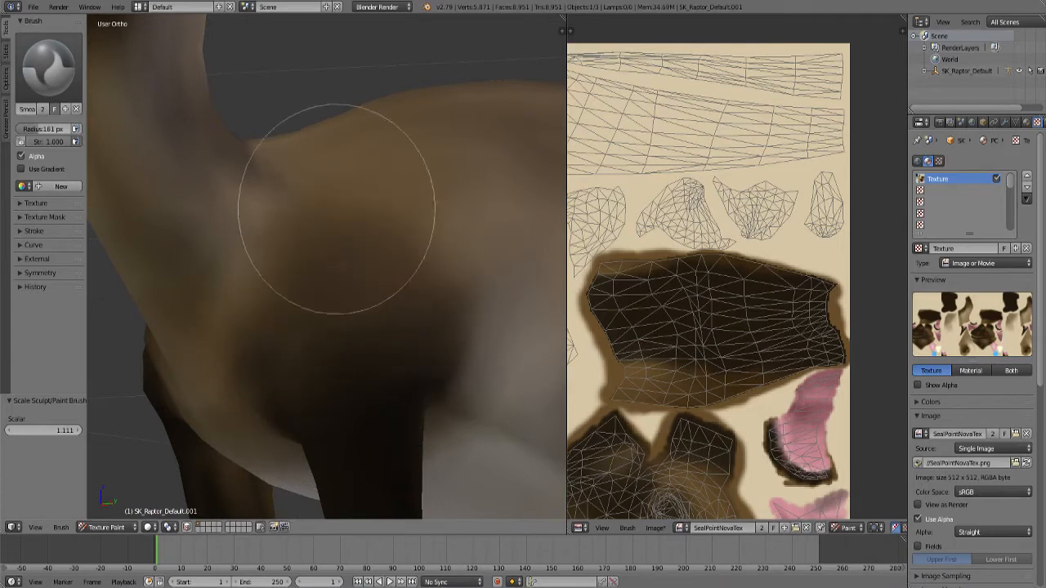
# Blend the shoulder colour into the flank and chest, reducing the Smear radius to 117 and 94 px.
pyautogui.scroll(-4, 431, 201)
pyautogui.moveTo(432, 205); pyautogui.dragTo(348, 309, button='middle')
pyautogui.scroll(4, 347, 309)
pyautogui.scroll(4, 347, 309)
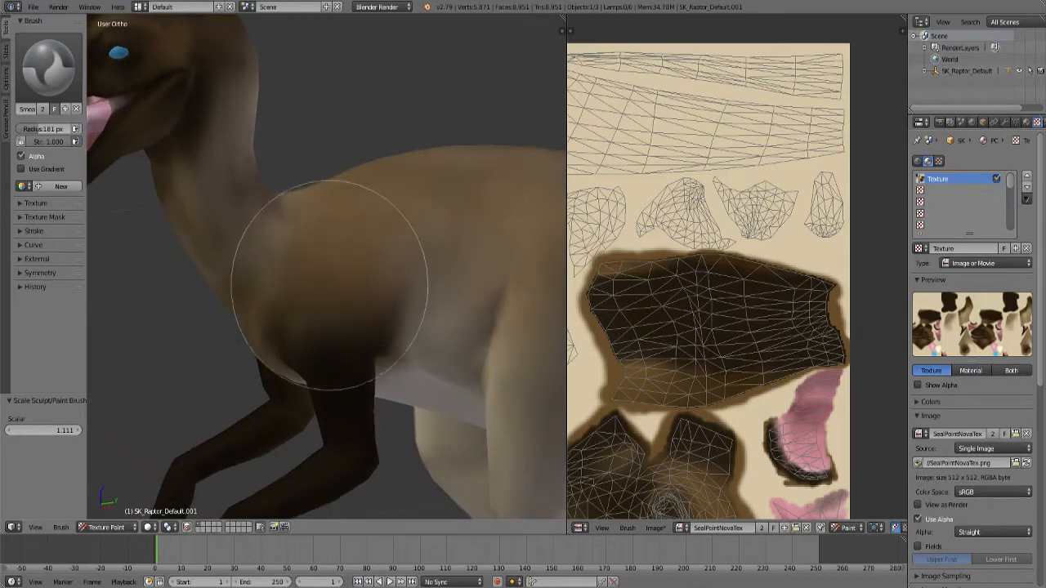
pyautogui.press('[')
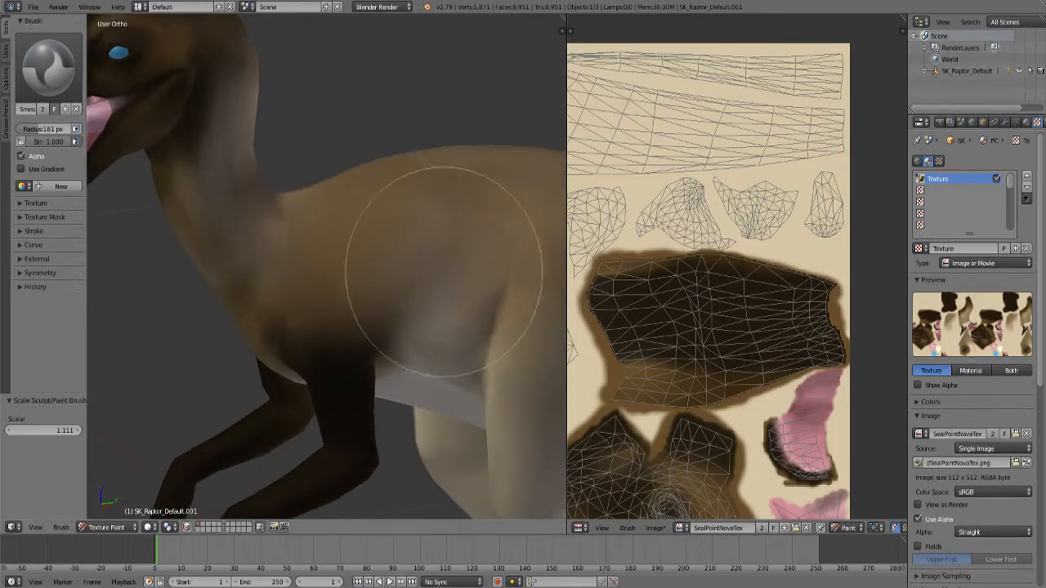
pyautogui.moveTo(420, 257)
pyautogui.mouseDown(button='middle')
pyautogui.moveTo(373, 187)
pyautogui.moveTo(397, 346)
pyautogui.moveTo(385, 331)
pyautogui.mouseUp(button='middle')
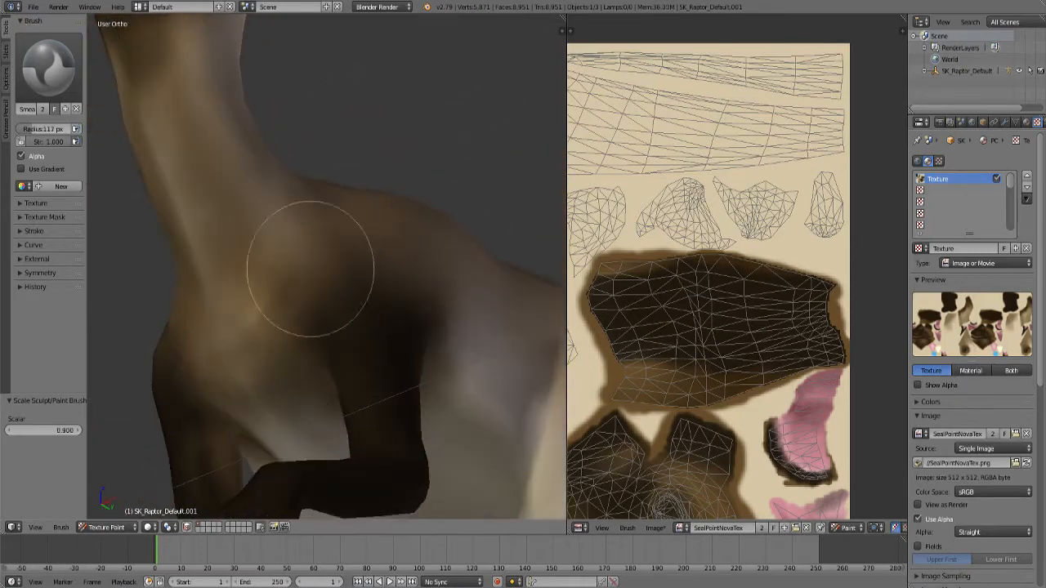
pyautogui.moveTo(432, 241); pyautogui.dragTo(364, 341, button='middle')
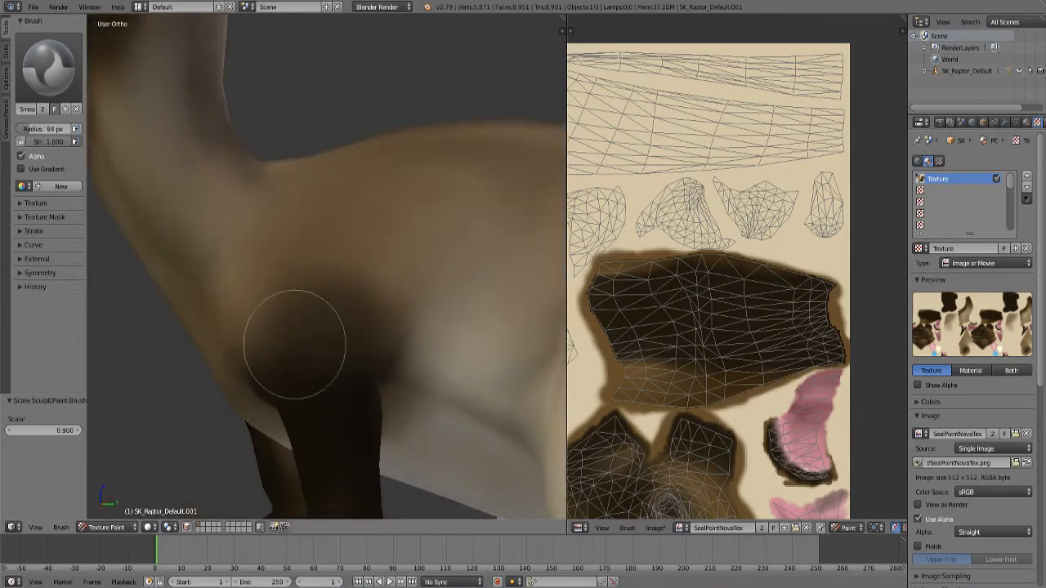
# Smooth the brown shading on the inner upper arm and armpit with the Smear brush at 94 px.
pyautogui.scroll(-5, 376, 256)
pyautogui.moveTo(376, 256)
pyautogui.mouseDown(button='middle')
pyautogui.moveTo(441, 168)
pyautogui.moveTo(507, 234)
pyautogui.moveTo(469, 259)
pyautogui.moveTo(369, 204)
pyautogui.moveTo(374, 338)
pyautogui.moveTo(275, 327)
pyautogui.moveTo(394, 285)
pyautogui.moveTo(376, 270)
pyautogui.moveTo(271, 306)
pyautogui.mouseUp(button='middle')
pyautogui.scroll(5, 369, 203)
pyautogui.scroll(3, 373, 338)
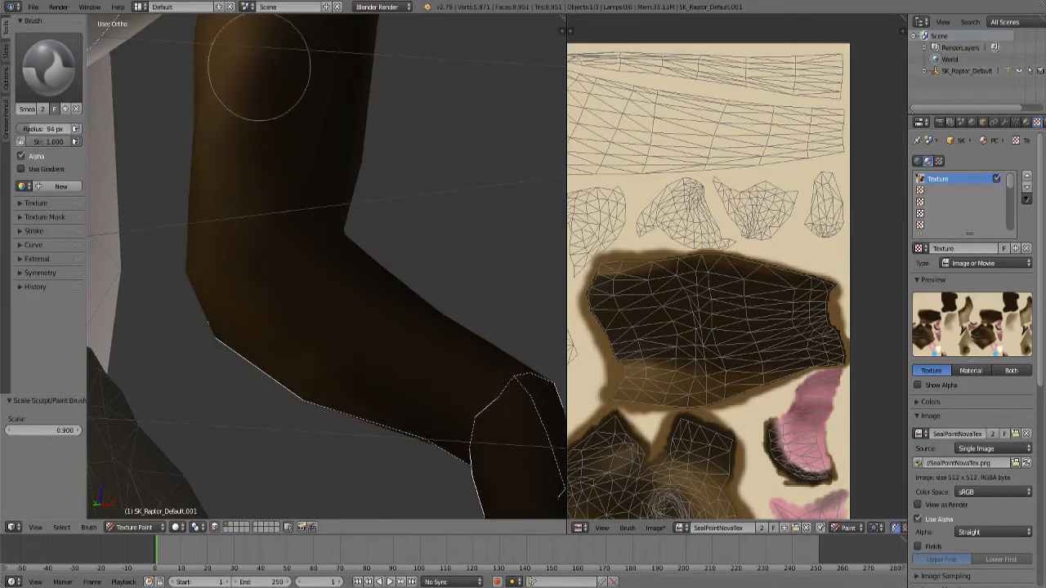
pyautogui.moveTo(284, 206)
pyautogui.mouseDown(button='middle')
pyautogui.moveTo(331, 374)
pyautogui.moveTo(392, 345)
pyautogui.mouseUp(button='middle')
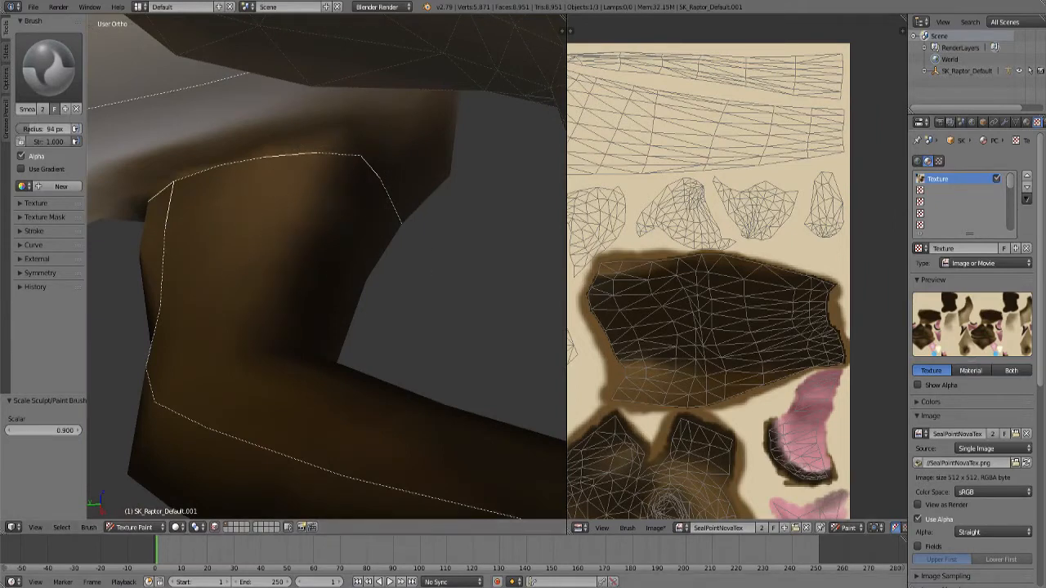
# Save the painted SealPointNovaTex image.
pyautogui.click(654, 527)
pyautogui.click(674, 445)
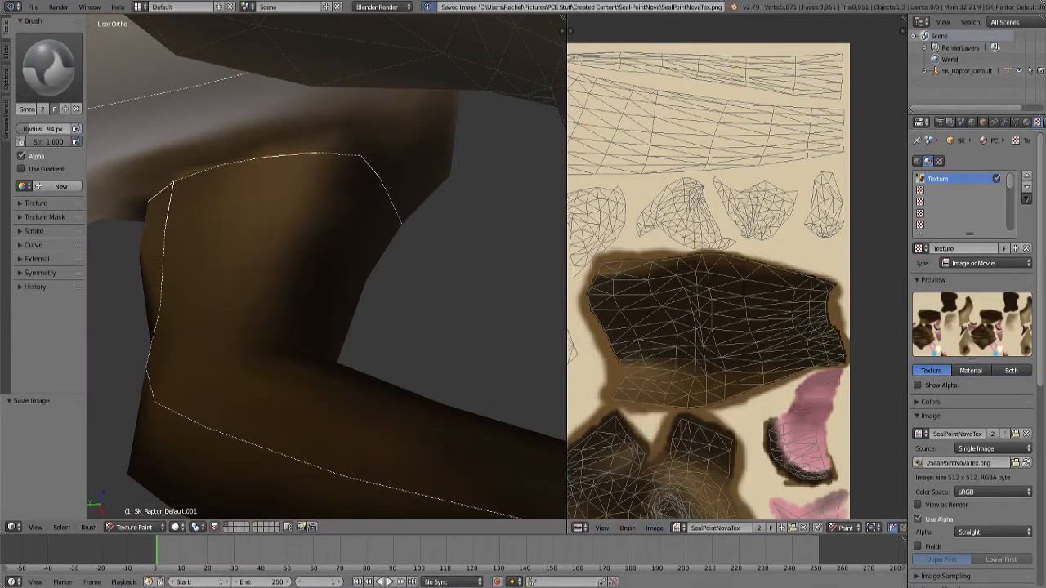
# Switch to the TexDraw brush and sample the medium brown from the arm's lower edge in the texture image.
pyautogui.scroll(-4, 335, 353)
pyautogui.scroll(-3, 335, 353)
pyautogui.moveTo(381, 280); pyautogui.dragTo(331, 265, button='middle')
pyautogui.scroll(5, 331, 265)
pyautogui.moveTo(351, 351); pyautogui.dragTo(442, 229, button='middle')
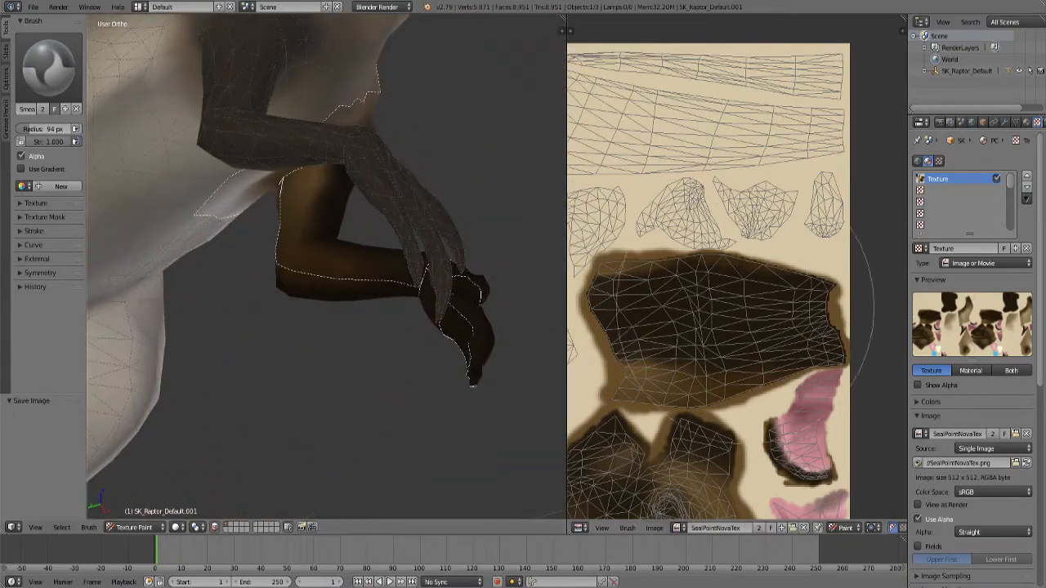
pyautogui.scroll(2, 867, 435)
pyautogui.scroll(5, 868, 434)
pyautogui.click(48, 67)
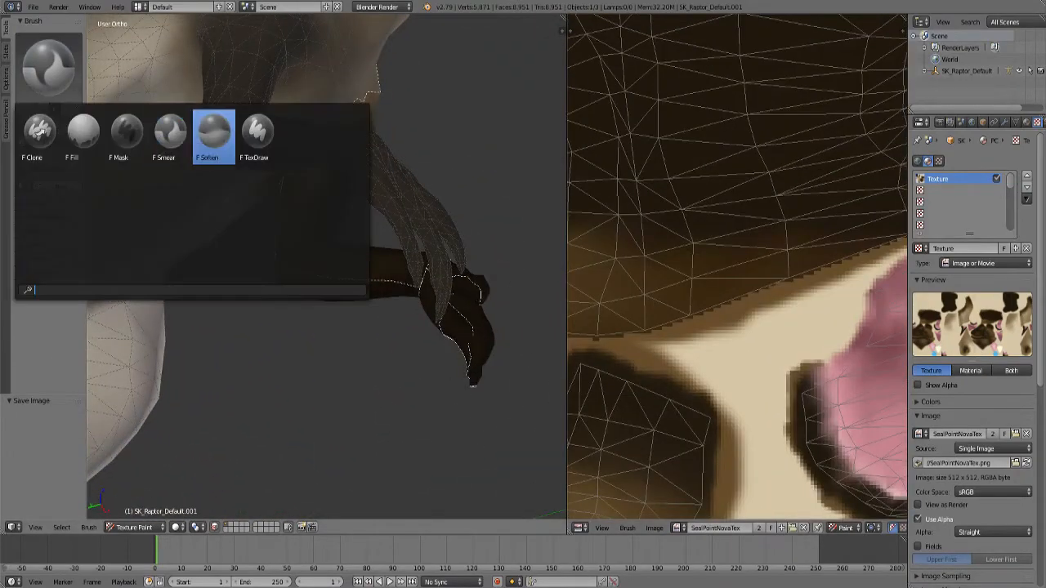
pyautogui.click(216, 135)
pyautogui.click(25, 183)
pyautogui.click(107, 142)
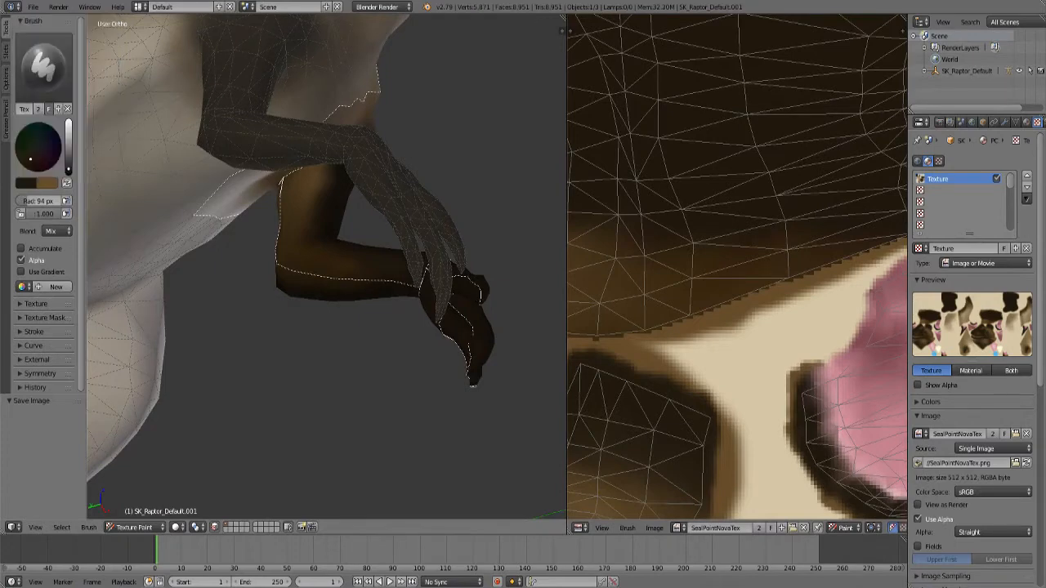
pyautogui.click(629, 269)
pyautogui.click(107, 143)
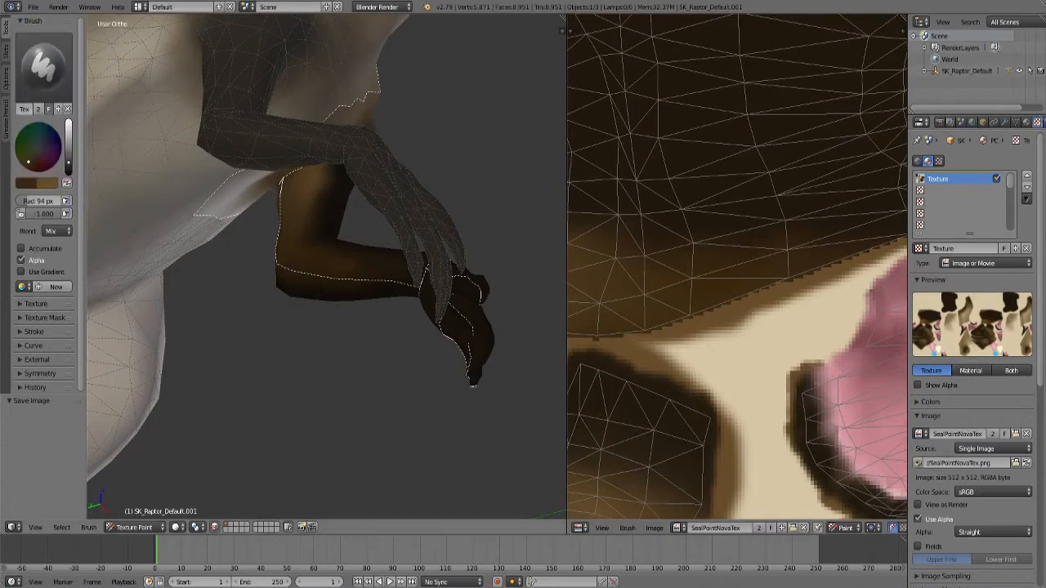
# Paint the sampled brown over the hand and wrist, reducing the TexDraw radius to 48 px.
pyautogui.click(629, 409)
pyautogui.moveTo(351, 409)
pyautogui.mouseDown(button='middle')
pyautogui.moveTo(422, 428)
pyautogui.moveTo(427, 305)
pyautogui.moveTo(364, 368)
pyautogui.moveTo(318, 287)
pyautogui.mouseUp(button='middle')
pyautogui.scroll(5, 421, 428)
pyautogui.scroll(-2, 427, 305)
pyautogui.scroll(1, 327, 288)
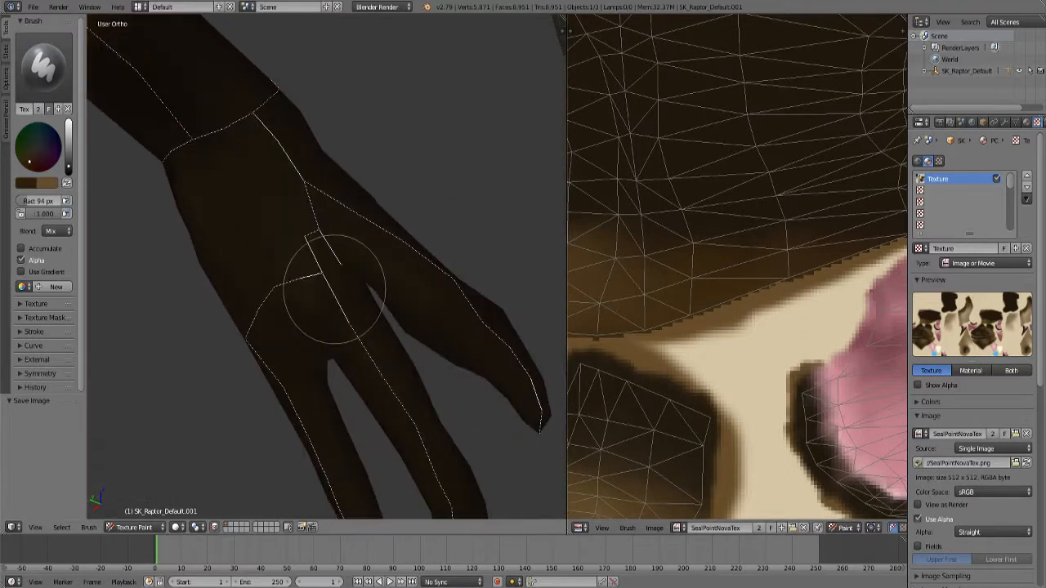
pyautogui.press('[')
pyautogui.press('[')
pyautogui.press('[')
pyautogui.moveTo(250, 181); pyautogui.dragTo(273, 230)
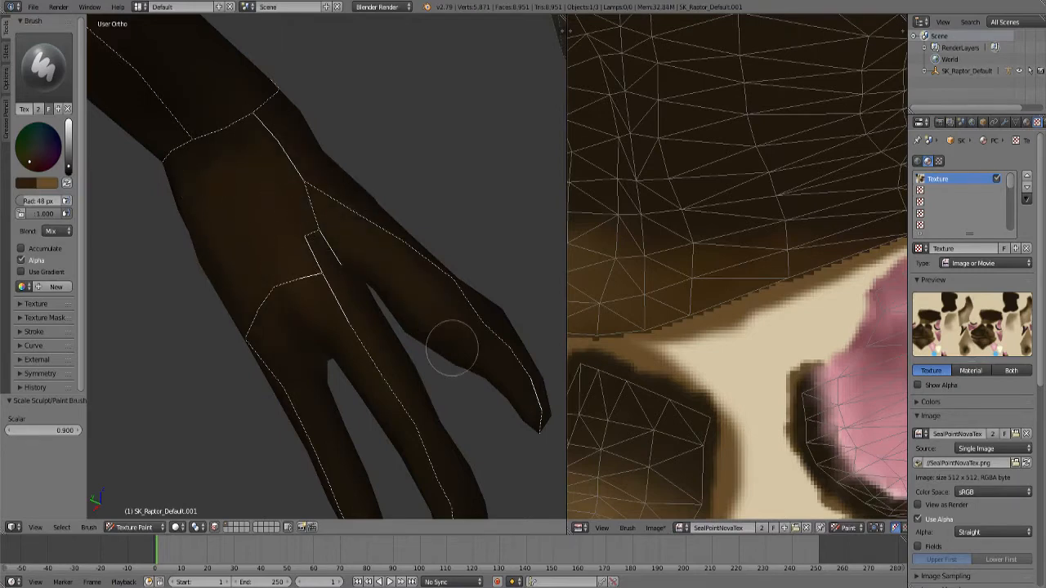
# Shade the fingers, wrist and forearm brown, varying the TexDraw radius between 73 and 33 px.
pyautogui.moveTo(451, 347); pyautogui.dragTo(386, 321, button='middle')
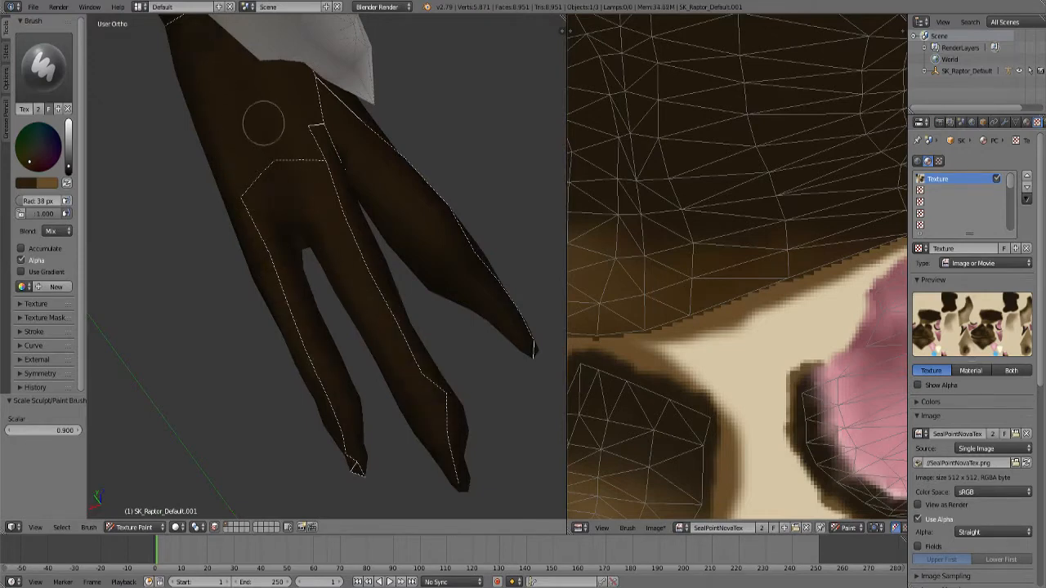
pyautogui.moveTo(331, 280); pyautogui.dragTo(499, 286, button='middle')
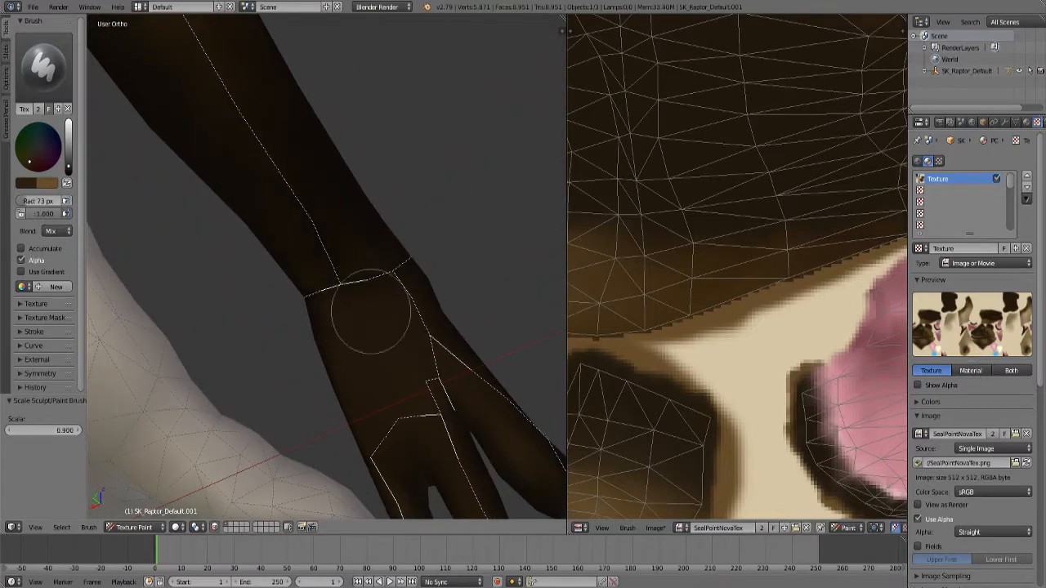
pyautogui.moveTo(351, 331)
pyautogui.mouseDown(button='middle')
pyautogui.moveTo(367, 261)
pyautogui.moveTo(379, 262)
pyautogui.moveTo(273, 170)
pyautogui.mouseUp(button='middle')
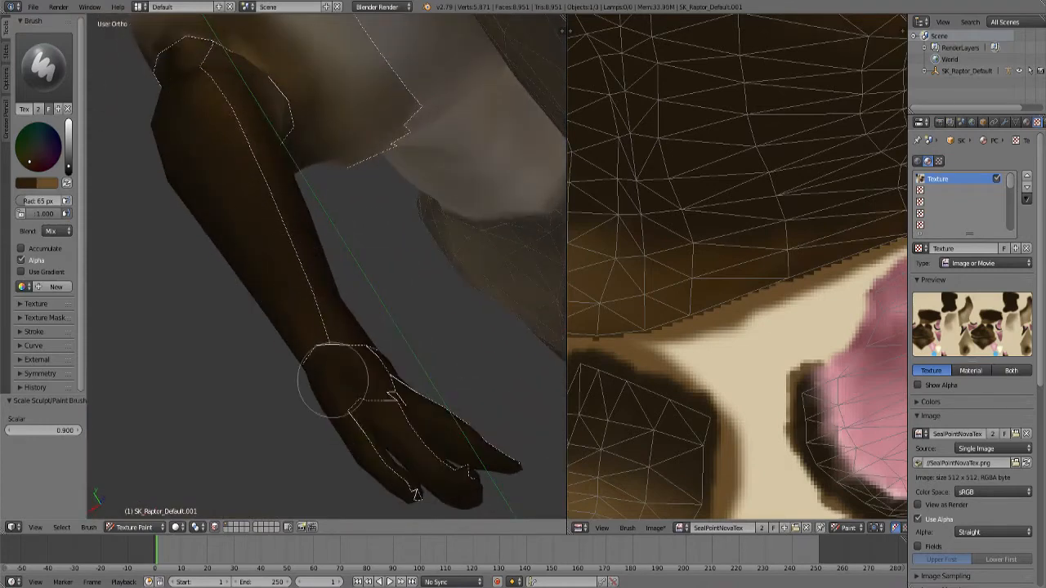
pyautogui.moveTo(333, 380)
pyautogui.mouseDown(button='middle')
pyautogui.moveTo(345, 414)
pyautogui.moveTo(286, 186)
pyautogui.mouseUp(button='middle')
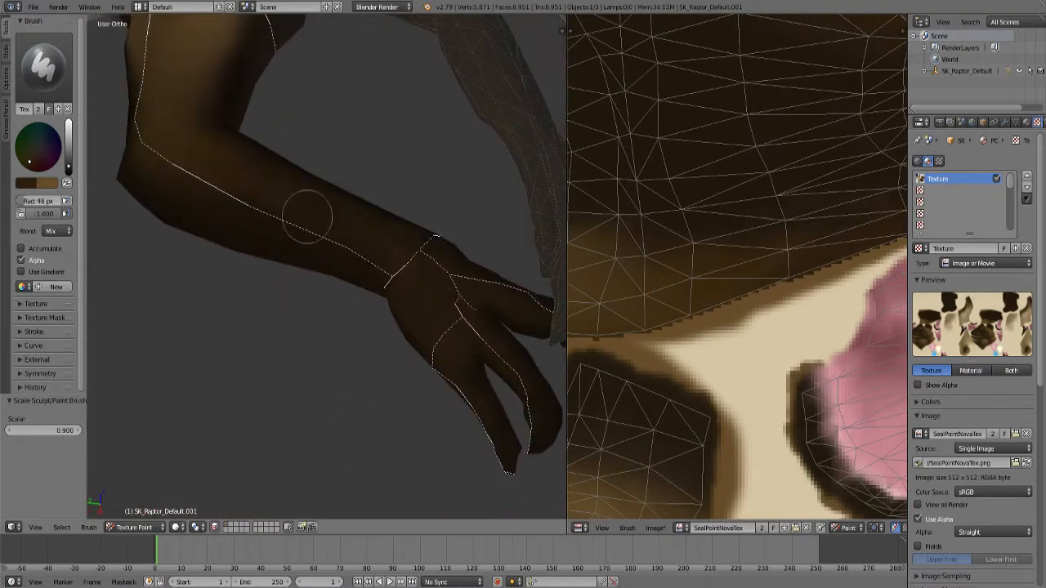
pyautogui.moveTo(436, 296); pyautogui.dragTo(324, 115, button='middle')
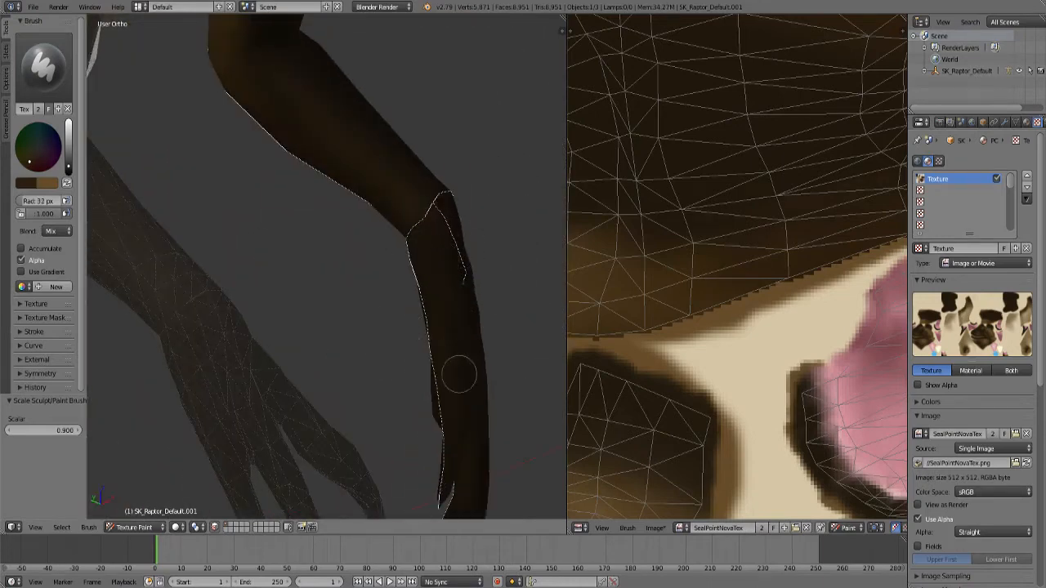
# Swap the brush colours and replace the lighter brown with a sampled dark brown.
pyautogui.click(67, 183)
pyautogui.click(25, 183)
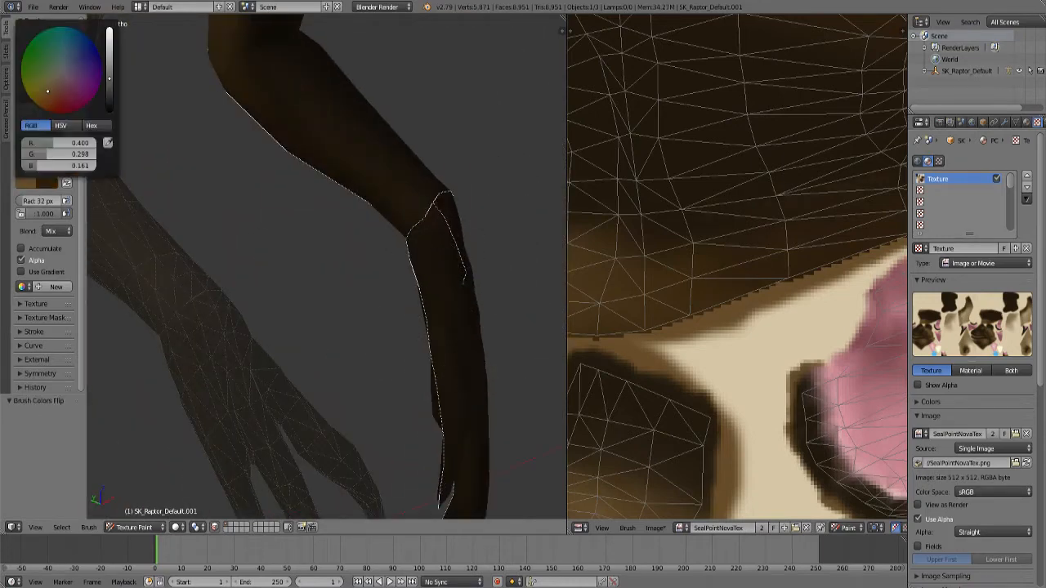
pyautogui.press('s')
pyautogui.scroll(-7, 735, 262)
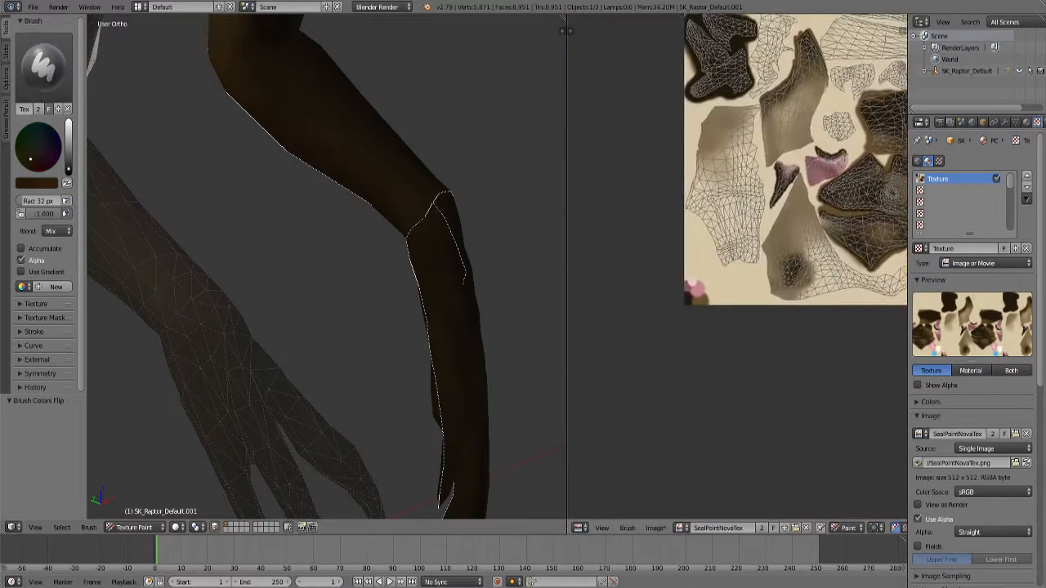
pyautogui.scroll(4, 693, 290)
pyautogui.click(25, 183)
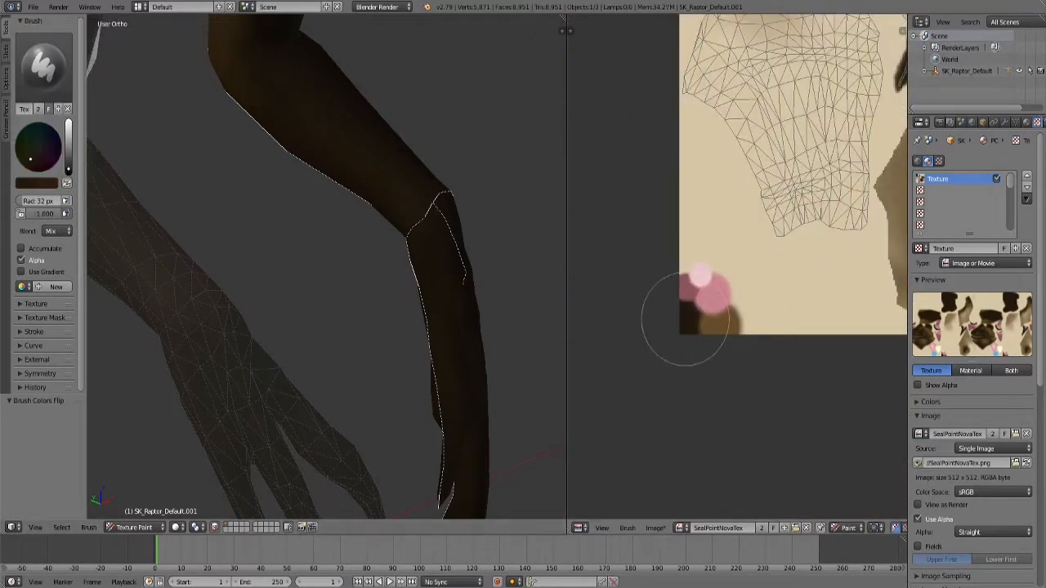
# Touch up the elbow and forearm with the dark brown, using TexDraw radii of 42 and 32 px.
pyautogui.scroll(-4, 360, 309)
pyautogui.moveTo(392, 310)
pyautogui.mouseDown(button='middle')
pyautogui.moveTo(343, 305)
pyautogui.moveTo(382, 328)
pyautogui.mouseUp(button='middle')
pyautogui.scroll(4, 382, 328)
pyautogui.press(']')
pyautogui.press(']')
pyautogui.press(']')
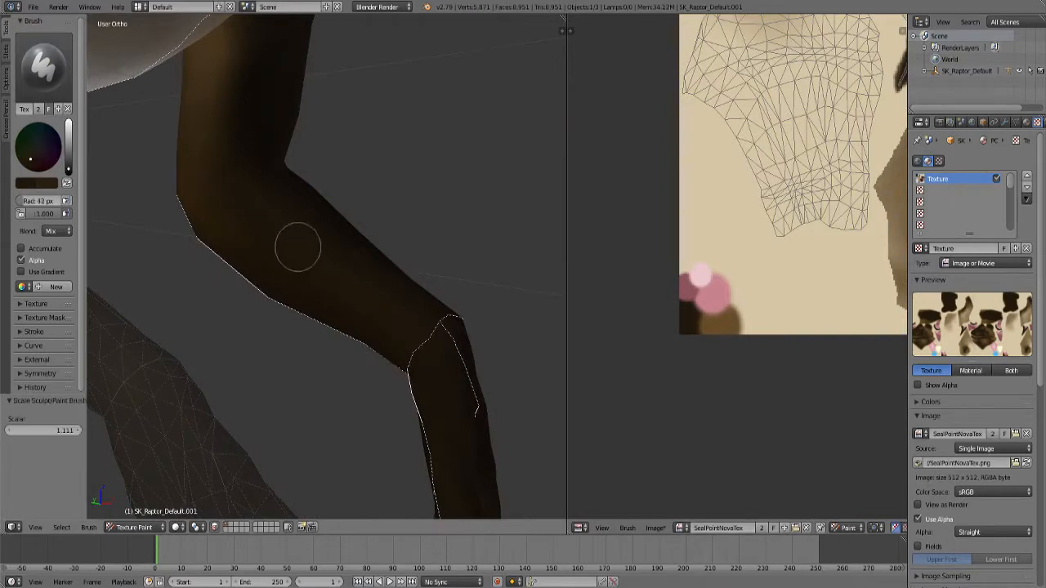
pyautogui.press('[')
pyautogui.press('[')
pyautogui.scroll(-2, 389, 337)
pyautogui.moveTo(390, 337)
pyautogui.mouseDown(button='middle')
pyautogui.moveTo(462, 294)
pyautogui.moveTo(455, 299)
pyautogui.mouseUp(button='middle')
pyautogui.scroll(-4, 733, 266)
pyautogui.scroll(7, 733, 280)
pyautogui.scroll(3, 734, 279)
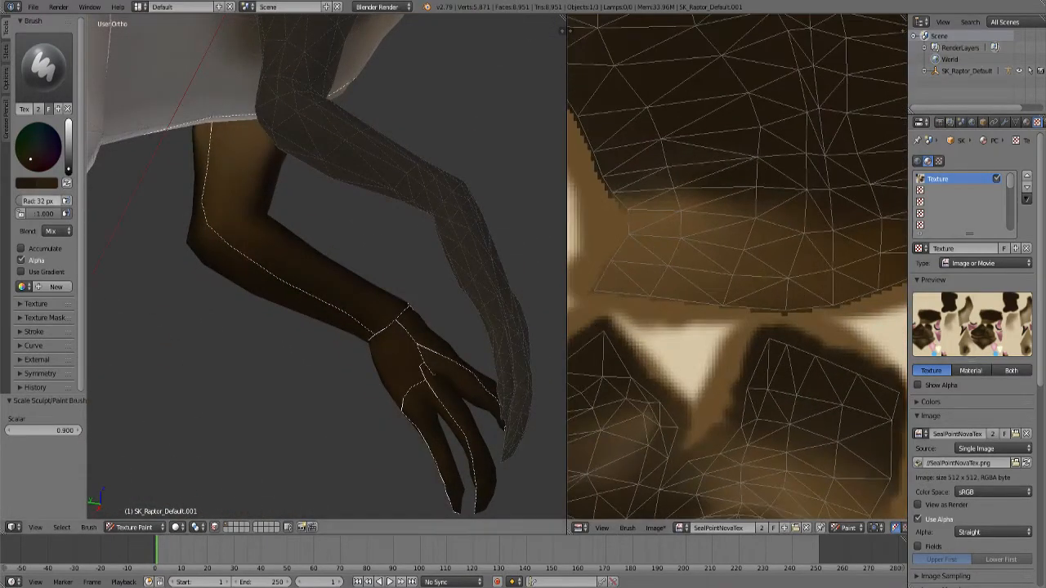
# Swap the brush colours, sample a medium brown and highlight the forearm and wrist with a radius of about 68 px.
pyautogui.press('x')
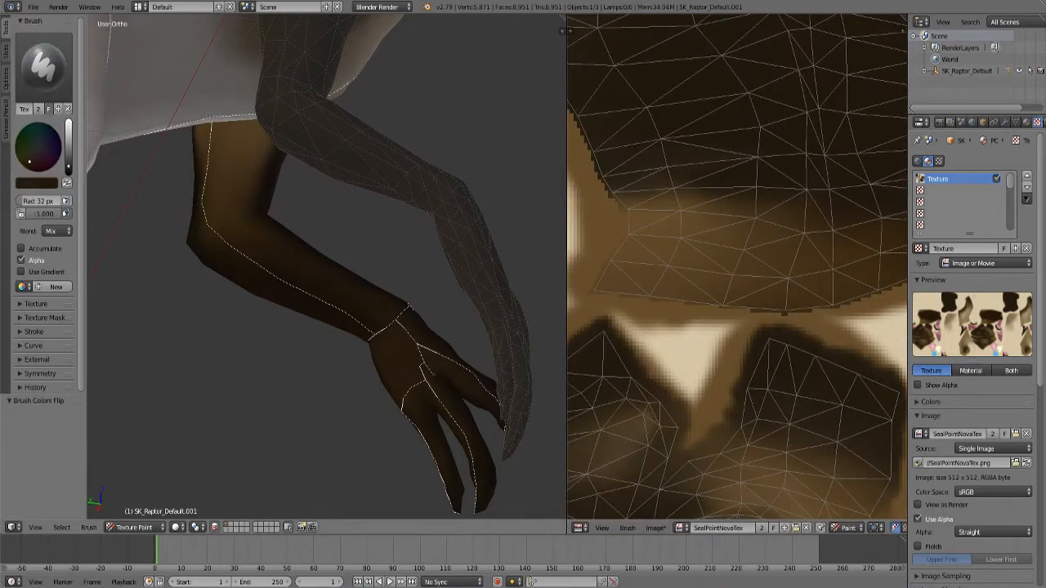
pyautogui.press('s')
pyautogui.moveTo(441, 324)
pyautogui.mouseDown(button='middle')
pyautogui.moveTo(373, 400)
pyautogui.moveTo(331, 395)
pyautogui.moveTo(353, 388)
pyautogui.moveTo(280, 362)
pyautogui.mouseUp(button='middle')
pyautogui.scroll(2, 352, 387)
pyautogui.scroll(2, 362, 334)
pyautogui.press(']')
pyautogui.press(']')
pyautogui.press(']')
pyautogui.press(']')
pyautogui.press(']')
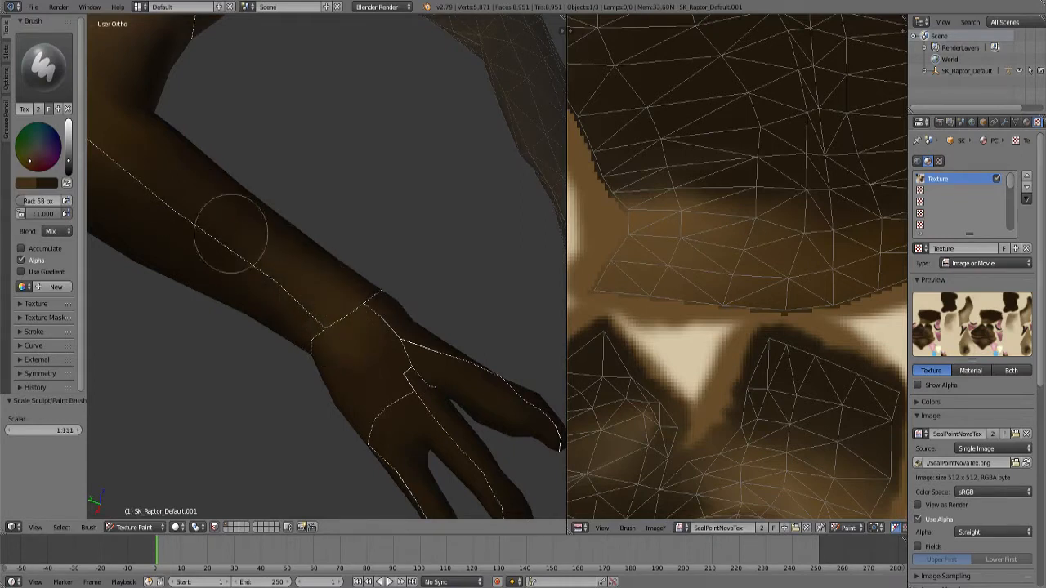
# Paint medium brown along the hand and the base of the fingers with a 51 px radius.
pyautogui.press('[')
pyautogui.press('[')
pyautogui.scroll(-6, 330, 350)
pyautogui.moveTo(330, 349)
pyautogui.mouseDown(button='middle')
pyautogui.moveTo(354, 338)
pyautogui.moveTo(345, 373)
pyautogui.moveTo(373, 351)
pyautogui.moveTo(393, 381)
pyautogui.moveTo(411, 381)
pyautogui.moveTo(310, 226)
pyautogui.mouseUp(button='middle')
pyautogui.scroll(5, 394, 381)
pyautogui.scroll(2, 327, 270)
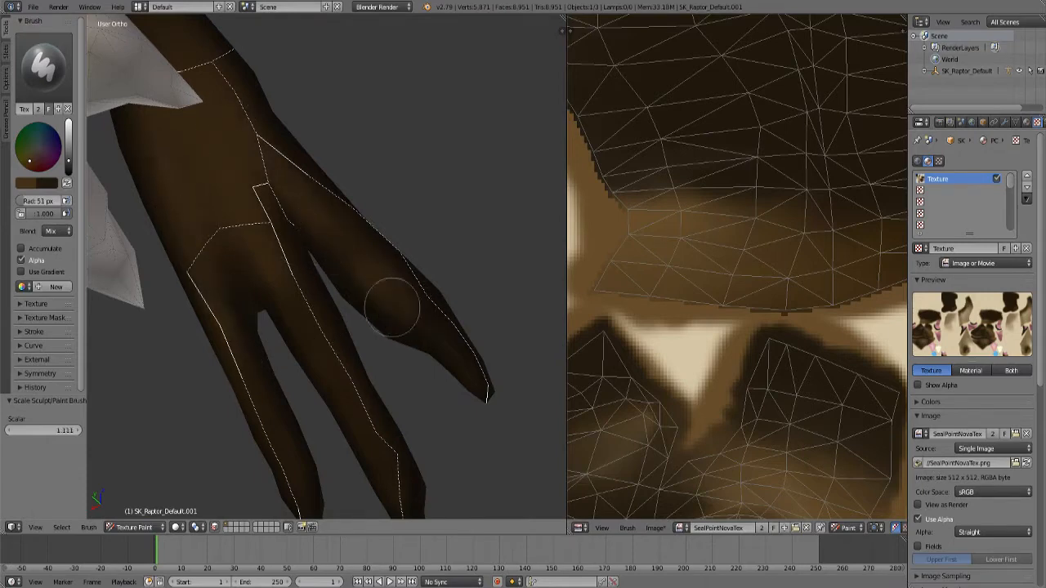
# Extend the medium brown highlights towards the fingertips, reducing the TexDraw radius to 40 and 36 px.
pyautogui.scroll(-3, 392, 238)
pyautogui.keyDown('shift'); pyautogui.moveTo(441, 428); pyautogui.dragTo(406, 381, button='middle'); pyautogui.keyUp('shift')
pyautogui.scroll(3, 432, 336)
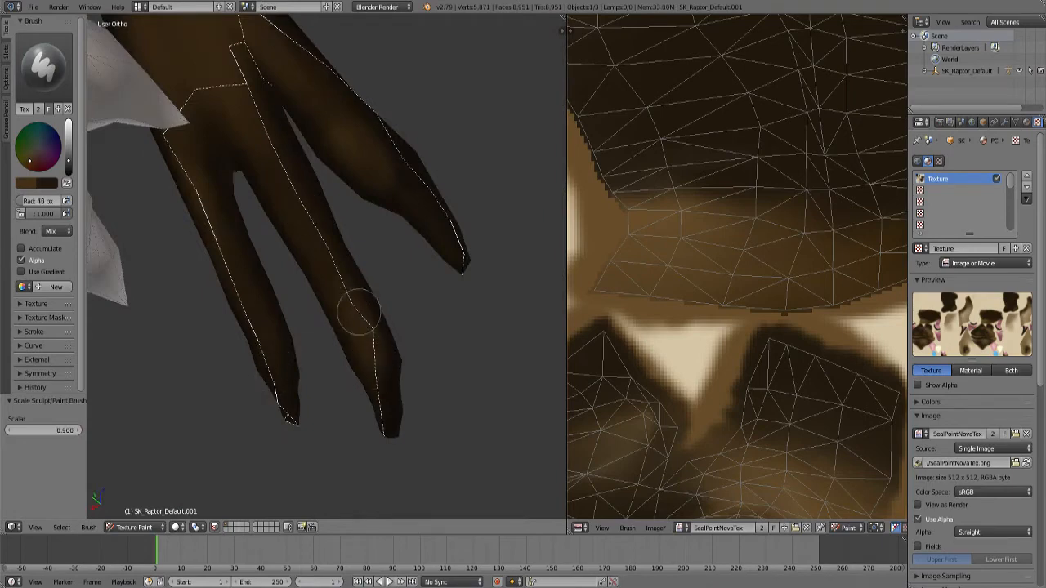
pyautogui.moveTo(359, 310); pyautogui.dragTo(376, 309, button='middle')
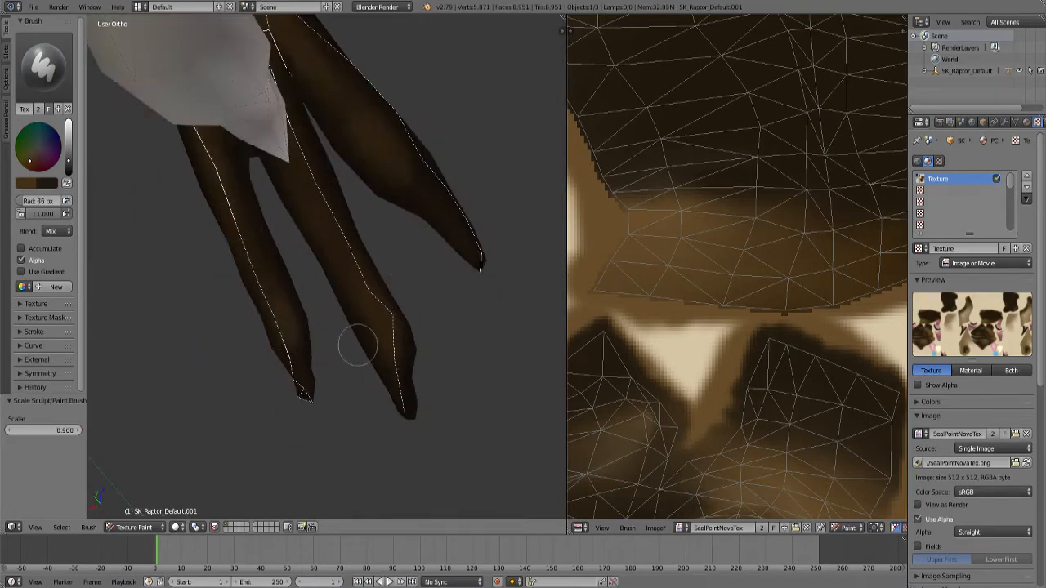
# Sample a light tan as the brush colour and reduce the TexDraw radius to 6 px.
pyautogui.scroll(-7, 364, 339)
pyautogui.moveTo(383, 359); pyautogui.dragTo(223, 364, button='middle')
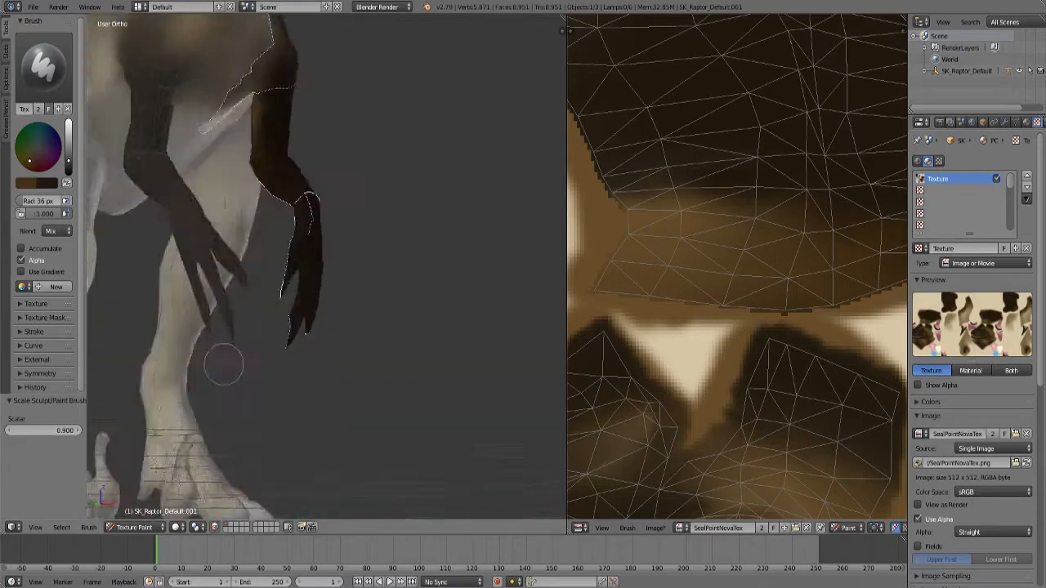
pyautogui.scroll(-4, 224, 365)
pyautogui.scroll(5, 350, 327)
pyautogui.scroll(-3, 595, 318)
pyautogui.scroll(2, 789, 242)
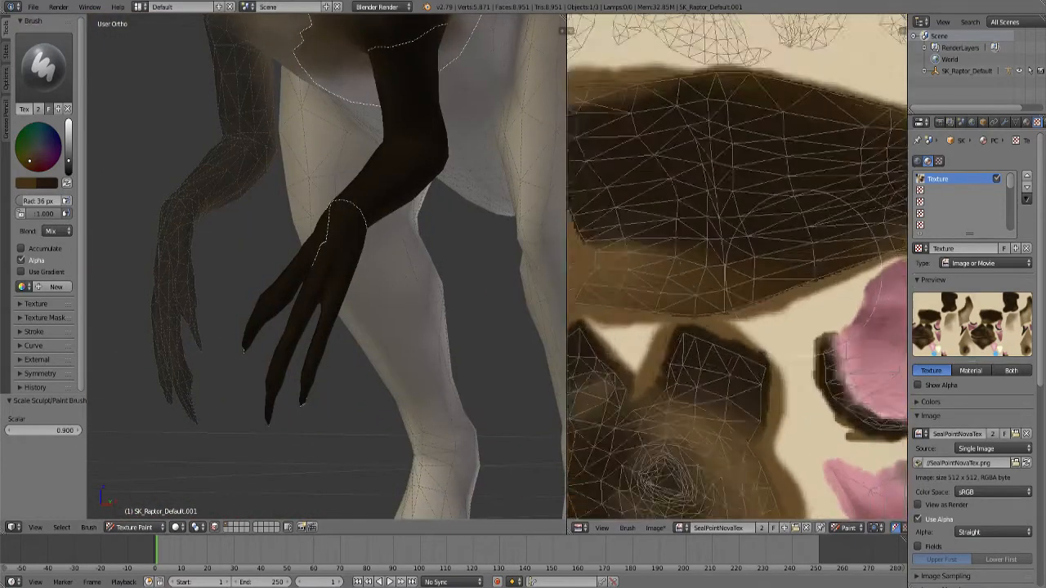
pyautogui.click(25, 183)
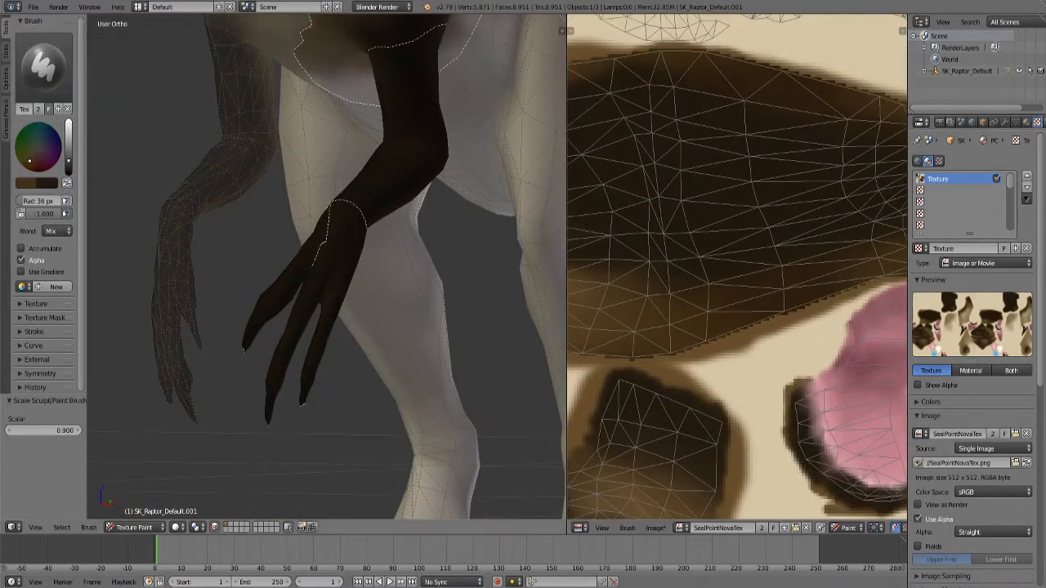
pyautogui.scroll(-3, 710, 335)
pyautogui.scroll(3, 362, 414)
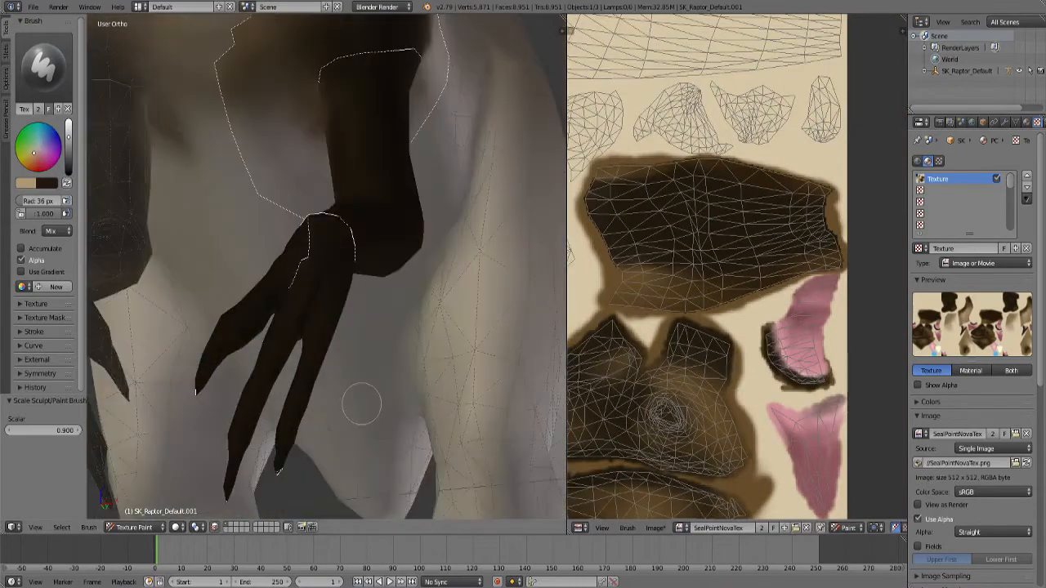
pyautogui.scroll(-2, 776, 310)
pyautogui.scroll(1, 776, 311)
pyautogui.scroll(-3, 327, 269)
pyautogui.scroll(4, 776, 311)
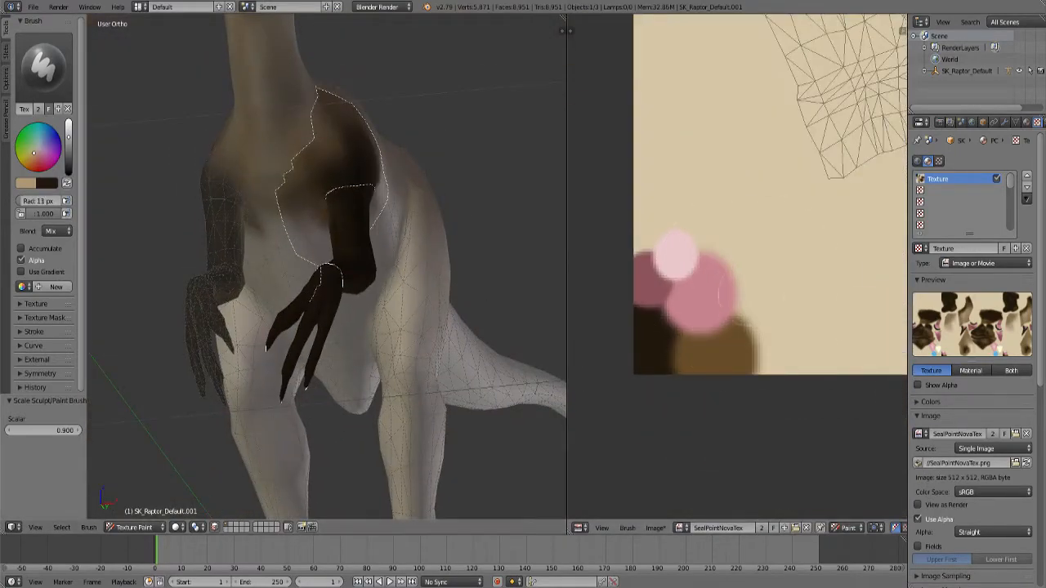
pyautogui.scroll(-7, 740, 306)
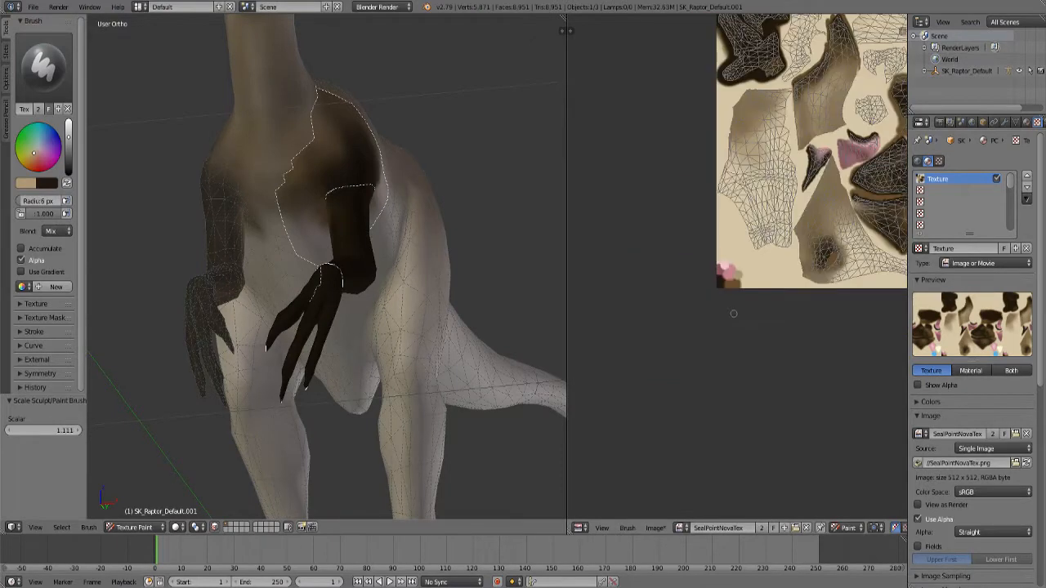
# Turn off face selection masking and sample the medium brown as the brush colour.
pyautogui.scroll(-3, 367, 286)
pyautogui.moveTo(392, 278); pyautogui.dragTo(261, 311, button='middle')
pyautogui.press('m')
pyautogui.moveTo(326, 278); pyautogui.dragTo(432, 322, button='middle')
pyautogui.click(25, 183)
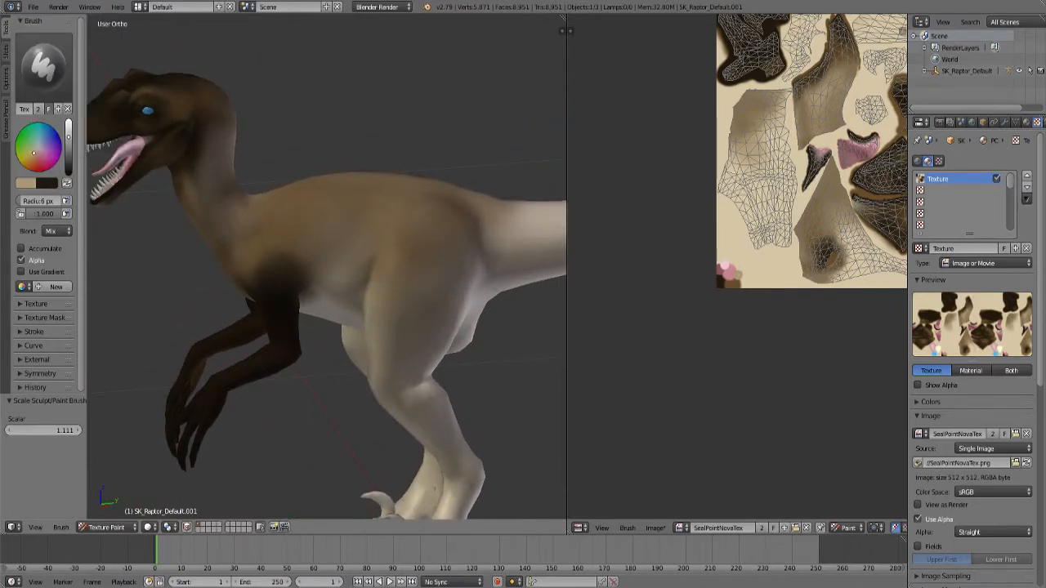
pyautogui.press('s')
# Paint medium brown over the hip and upper thigh in the right side view with a 137 px radius.
pyautogui.keyDown('shift'); pyautogui.moveTo(399, 272); pyautogui.dragTo(283, 236, button='middle'); pyautogui.keyUp('shift')
pyautogui.scroll(2, 322, 271)
pyautogui.moveTo(321, 270); pyautogui.dragTo(375, 307, button='middle')
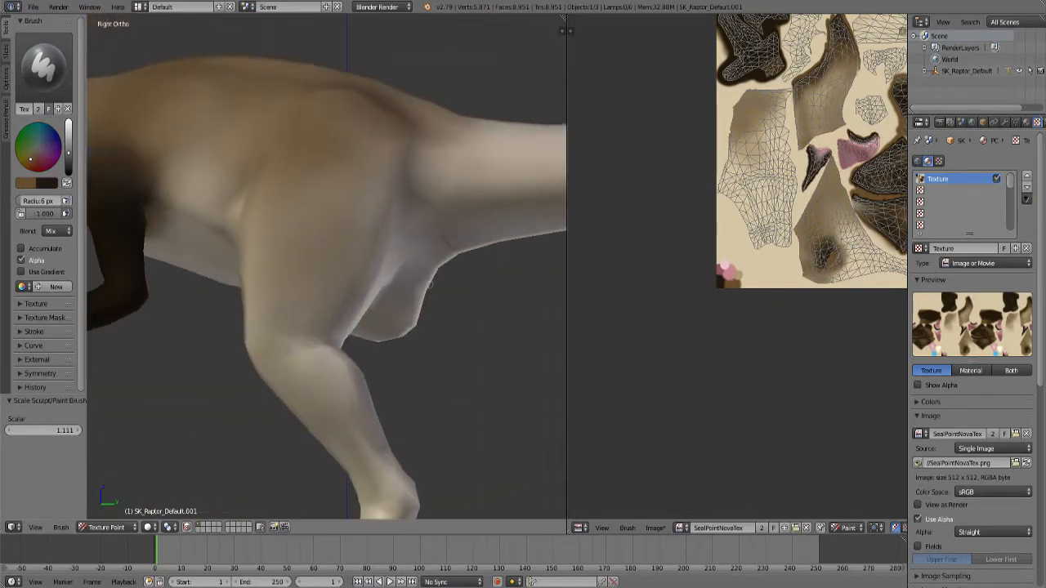
pyautogui.moveTo(328, 166)
pyautogui.mouseDown()
pyautogui.moveTo(343, 140)
pyautogui.moveTo(362, 144)
pyautogui.moveTo(262, 187)
pyautogui.moveTo(265, 216)
pyautogui.mouseUp()
pyautogui.scroll(-4, 265, 216)
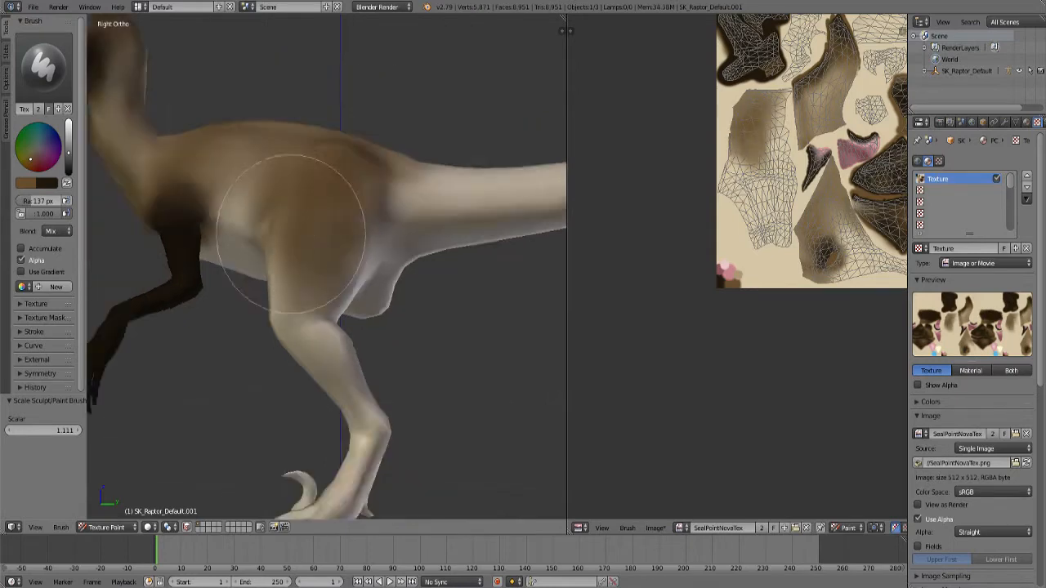
# Paint brown along the lower flank and the front of the hips, reducing the radius to 89 px.
pyautogui.moveTo(303, 221)
pyautogui.mouseDown(button='middle')
pyautogui.moveTo(362, 199)
pyautogui.moveTo(357, 250)
pyautogui.moveTo(371, 231)
pyautogui.moveTo(473, 275)
pyautogui.moveTo(280, 210)
pyautogui.moveTo(479, 311)
pyautogui.moveTo(320, 335)
pyautogui.mouseUp(button='middle')
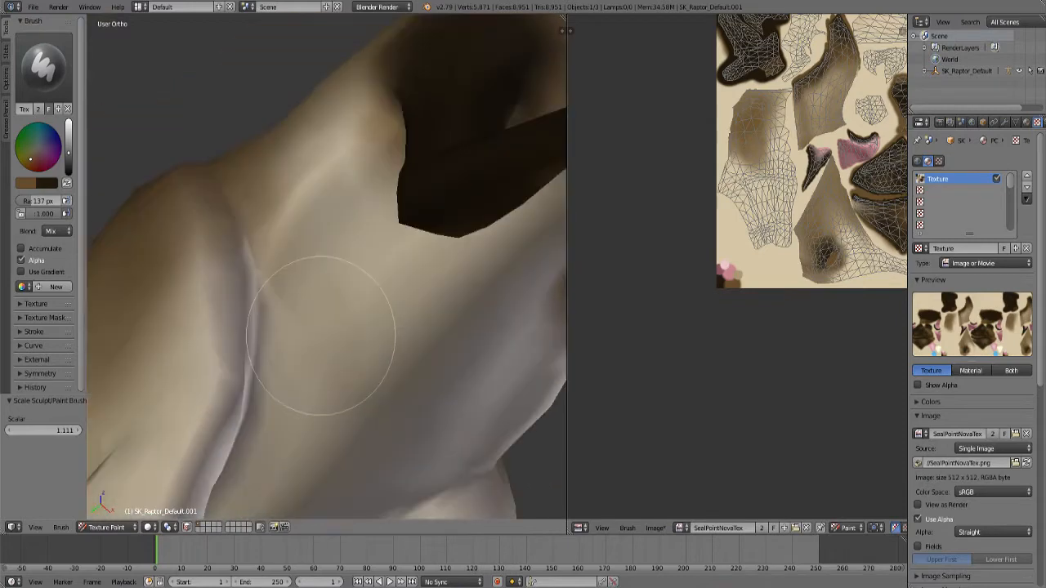
pyautogui.press('[')
pyautogui.press('[')
pyautogui.press('[')
pyautogui.moveTo(223, 202)
pyautogui.mouseDown()
pyautogui.moveTo(236, 221)
pyautogui.moveTo(296, 245)
pyautogui.moveTo(352, 166)
pyautogui.moveTo(346, 136)
pyautogui.mouseUp()
pyautogui.moveTo(245, 304)
pyautogui.mouseDown(button='middle')
pyautogui.moveTo(332, 378)
pyautogui.moveTo(238, 299)
pyautogui.moveTo(479, 351)
pyautogui.moveTo(305, 297)
pyautogui.moveTo(338, 291)
pyautogui.moveTo(186, 308)
pyautogui.mouseUp(button='middle')
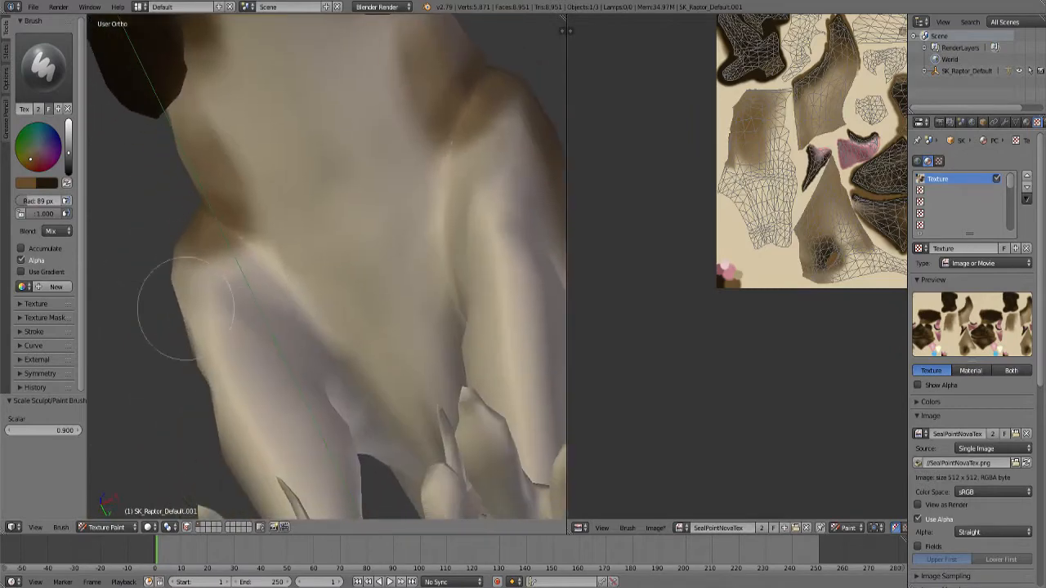
# Extend the brown over the front of the thighs and the underside of the chest, reducing the radius to 57 px.
pyautogui.moveTo(225, 227)
pyautogui.mouseDown()
pyautogui.moveTo(261, 290)
pyautogui.moveTo(335, 357)
pyautogui.moveTo(325, 256)
pyautogui.mouseUp()
pyautogui.moveTo(385, 379); pyautogui.dragTo(307, 343, button='middle')
pyautogui.scroll(2, 306, 343)
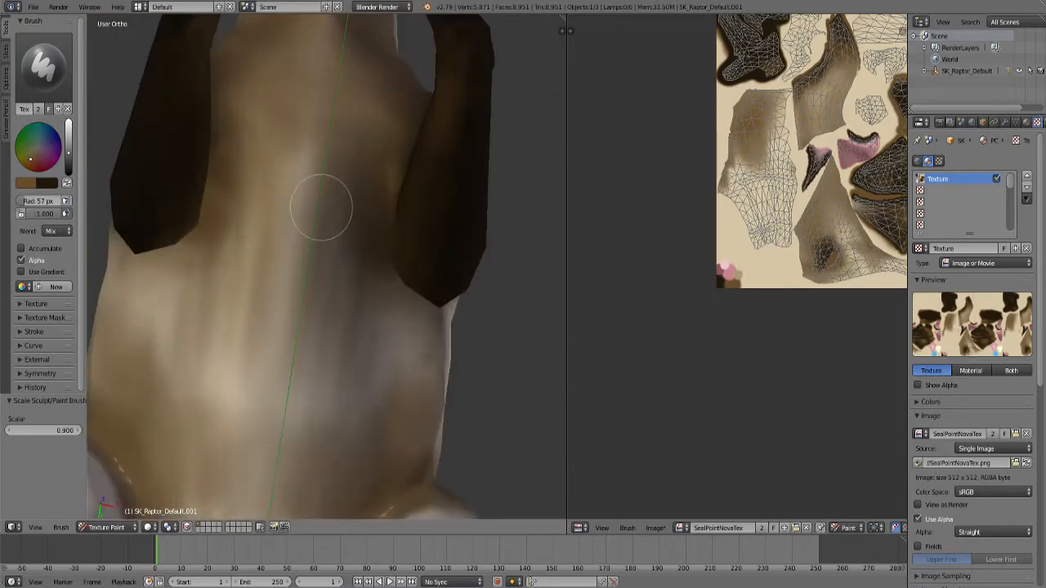
# Paint the side of the tail medium brown from the hip to the tip in the right side view.
pyautogui.moveTo(320, 205); pyautogui.dragTo(460, 399, button='middle')
pyautogui.press('KP_3')
pyautogui.scroll(-2, 331, 322)
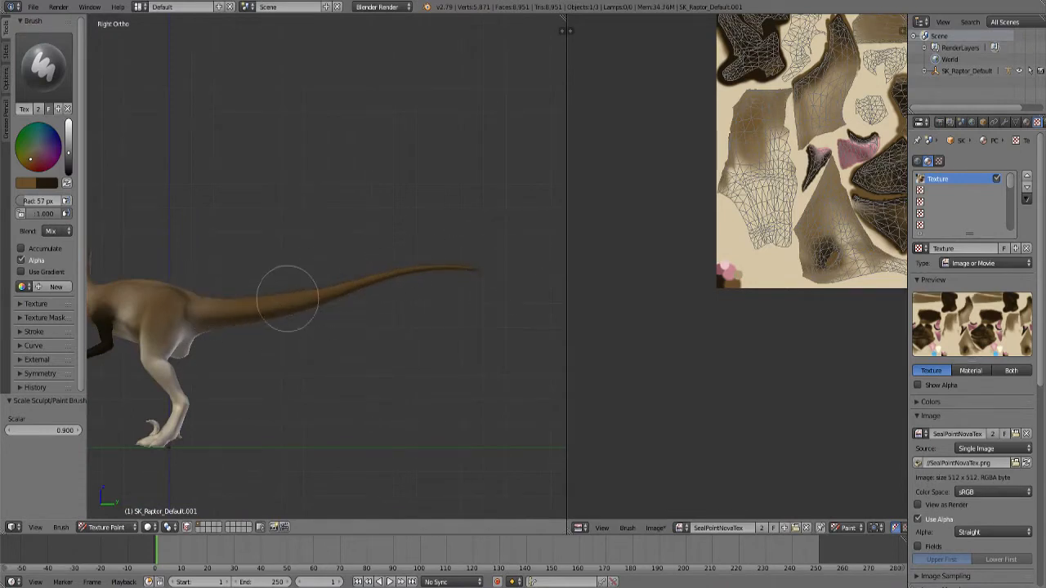
# Cover the underside of the tail and its base with medium brown using the 57 px brush.
pyautogui.moveTo(177, 133); pyautogui.dragTo(255, 362, button='middle')
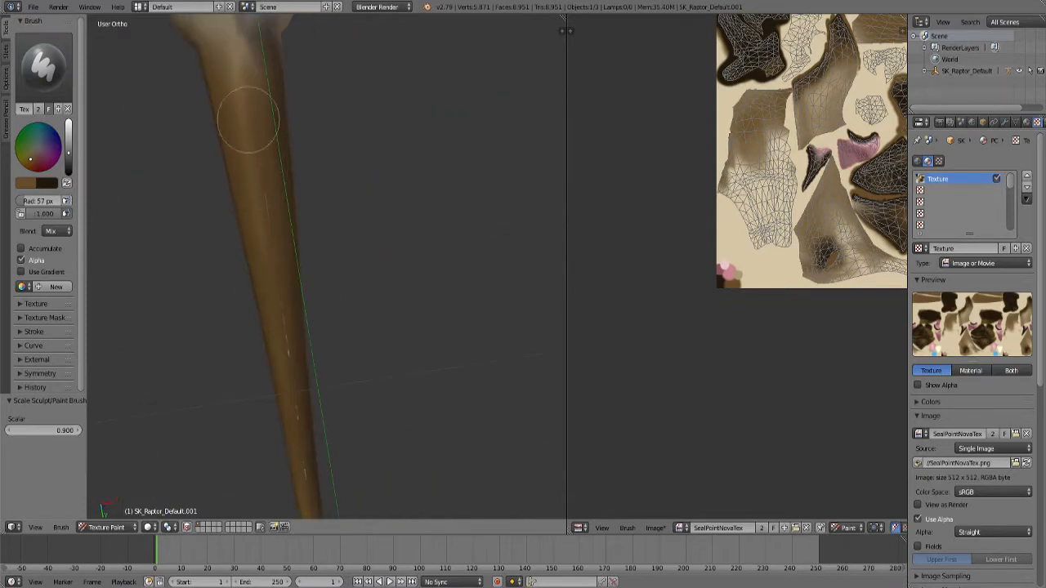
pyautogui.moveTo(270, 262); pyautogui.dragTo(199, 284, button='middle')
pyautogui.moveTo(234, 194)
pyautogui.mouseDown()
pyautogui.moveTo(224, 292)
pyautogui.moveTo(282, 218)
pyautogui.moveTo(212, 155)
pyautogui.moveTo(144, 179)
pyautogui.moveTo(194, 221)
pyautogui.mouseUp()
# Fill in the rump and the back of the thighs with medium brown around the tail base.
pyautogui.scroll(-6, 287, 292)
pyautogui.moveTo(286, 292)
pyautogui.mouseDown(button='middle')
pyautogui.moveTo(235, 368)
pyautogui.moveTo(443, 425)
pyautogui.moveTo(408, 481)
pyautogui.mouseUp(button='middle')
pyautogui.scroll(4, 413, 311)
pyautogui.moveTo(414, 310); pyautogui.dragTo(384, 288, button='middle')
pyautogui.scroll(-5, 331, 278)
pyautogui.scroll(5, 384, 287)
# Switch to the Smear brush and show the whole raptor from the front.
pyautogui.click(43, 65)
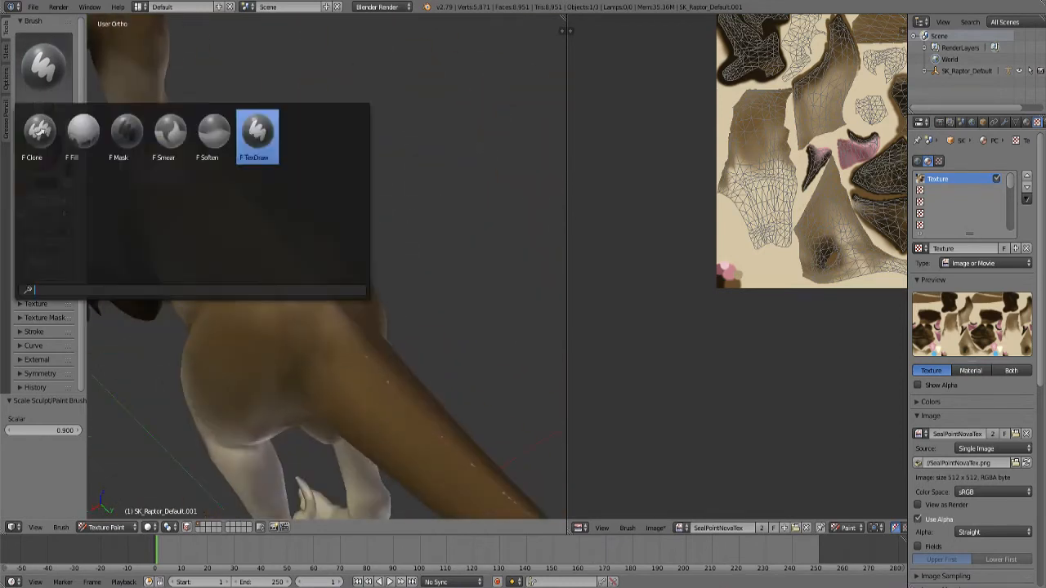
pyautogui.click(170, 136)
pyautogui.scroll(2, 327, 297)
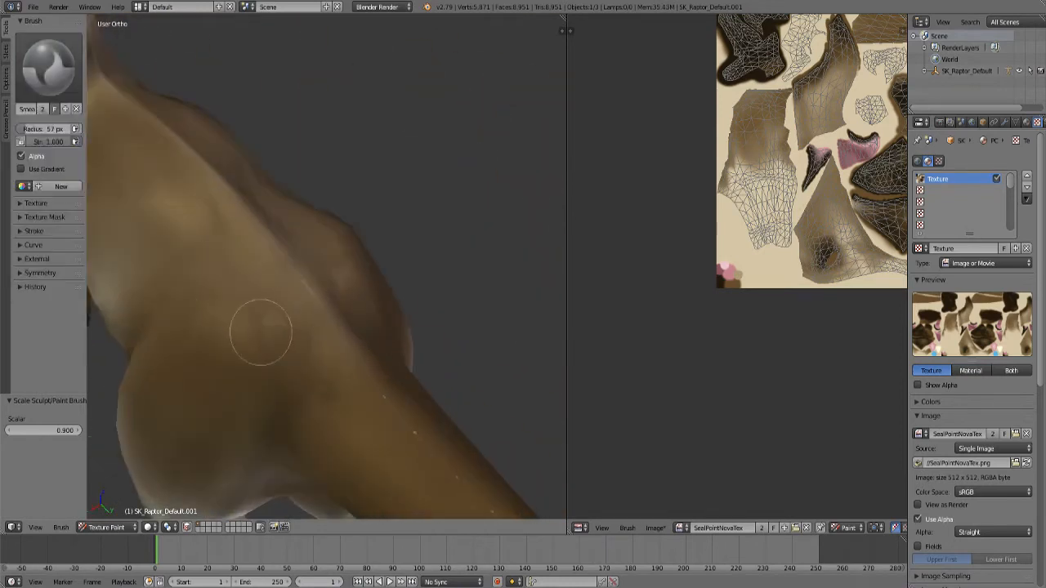
pyautogui.scroll(-3, 255, 261)
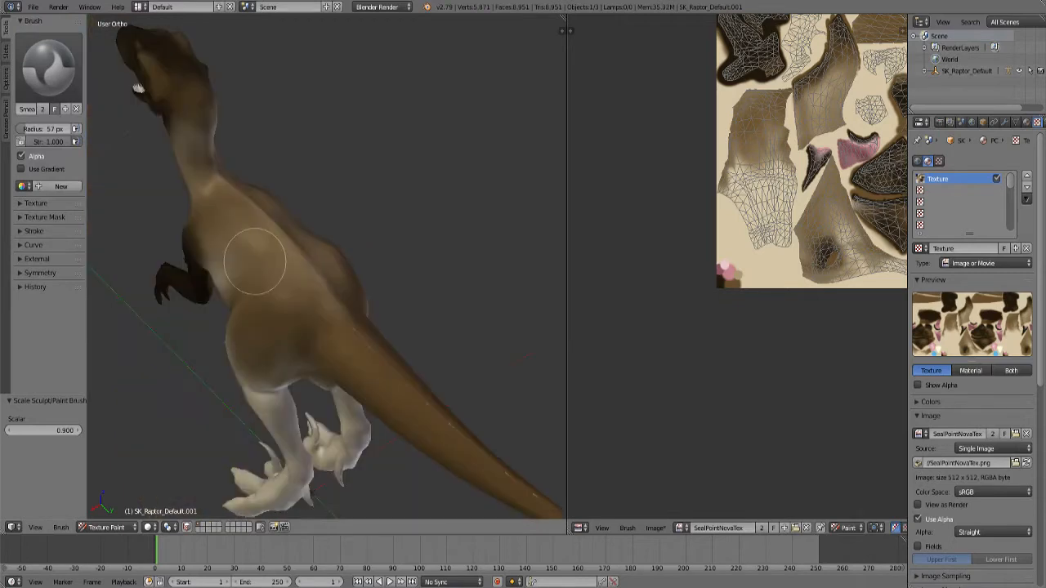
pyautogui.press('KP_3')
pyautogui.press('KP_1')
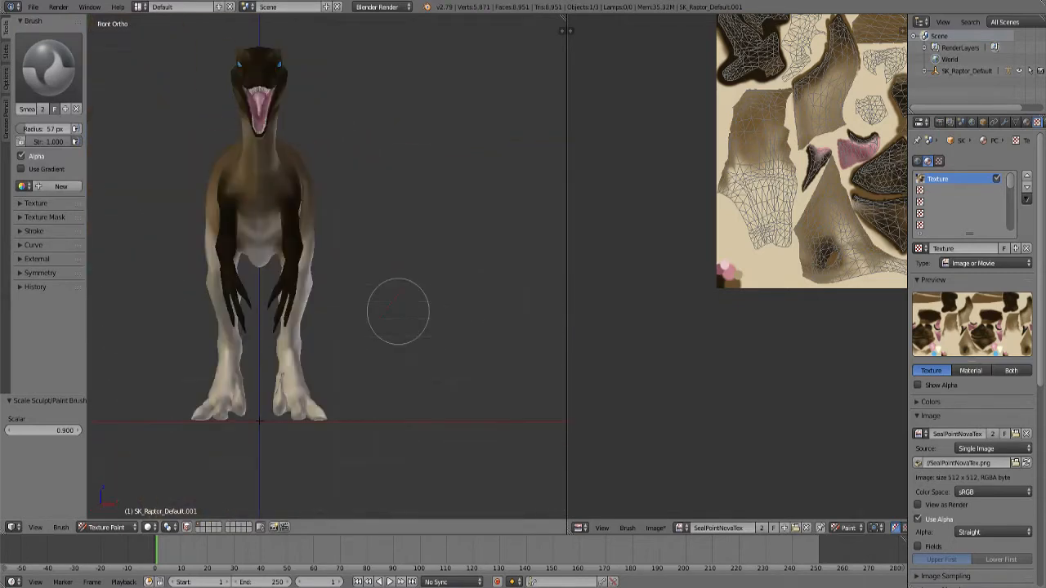
# Switch back to the TexDraw brush and put the raptor into Edit Mode in the right side view.
pyautogui.press('KP_3')
pyautogui.click(45, 65)
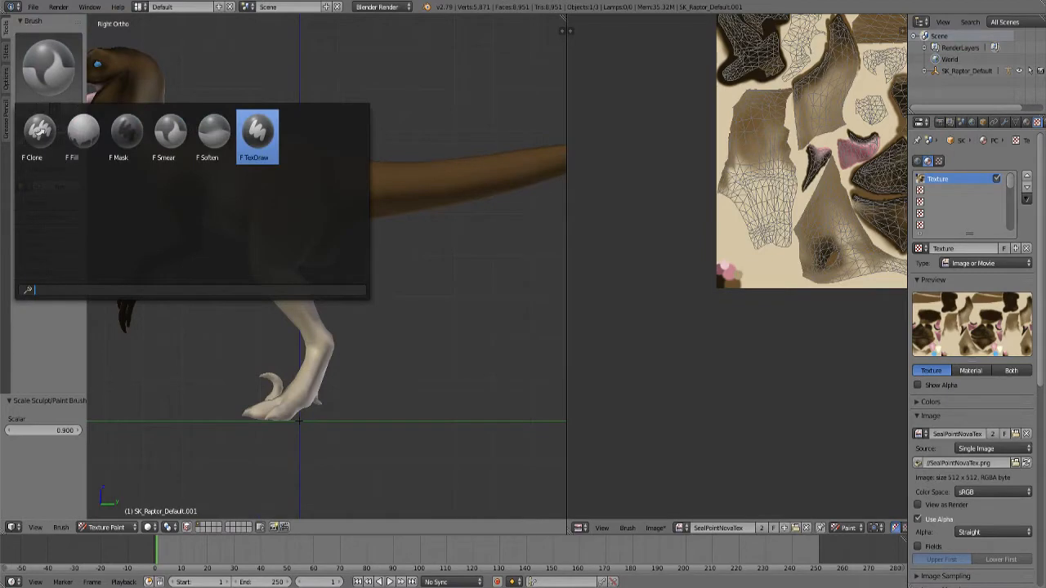
pyautogui.click(257, 134)
pyautogui.click(106, 527)
pyautogui.click(105, 500)
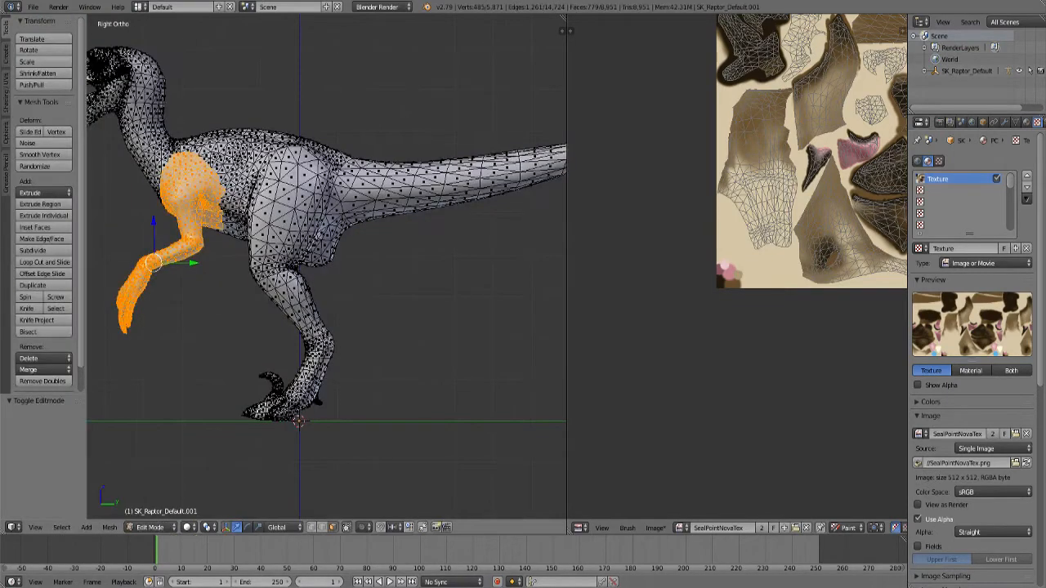
# Replace the arm selection with the hip and leg faces, keeping only the leg on the right-view side selected.
pyautogui.press('a')
pyautogui.keyDown('shift'); pyautogui.moveTo(216, 129); pyautogui.dragTo(283, 160, button='middle'); pyautogui.keyUp('shift')
pyautogui.press('b')
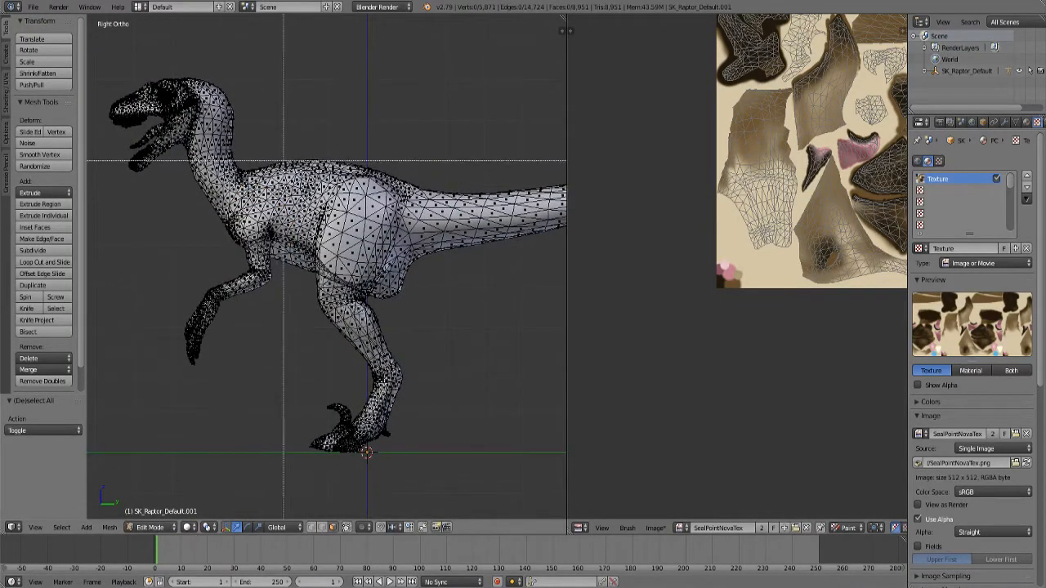
pyautogui.moveTo(299, 170); pyautogui.dragTo(435, 494)
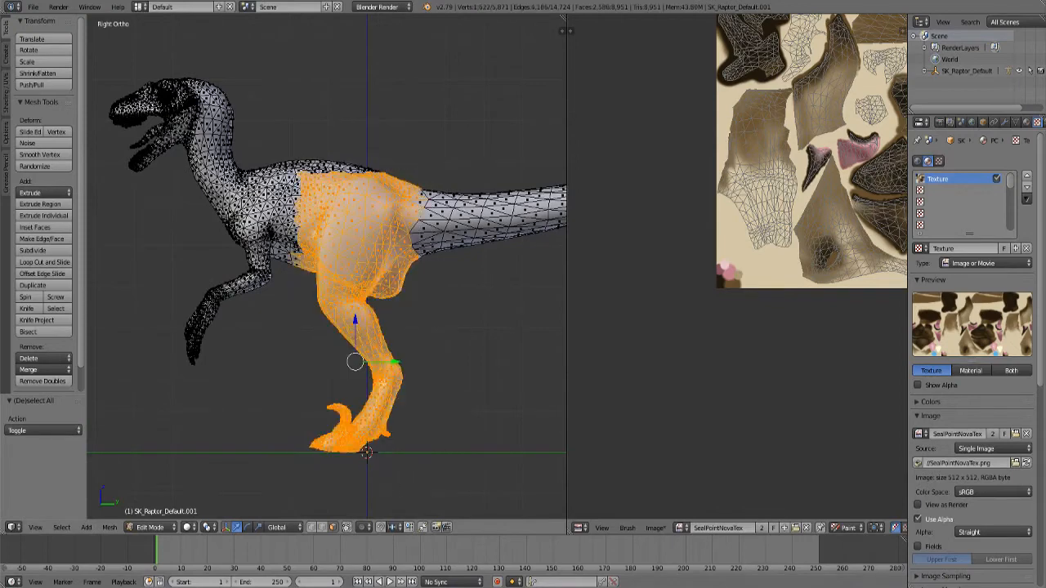
pyautogui.press('KP_1')
pyautogui.press('b')
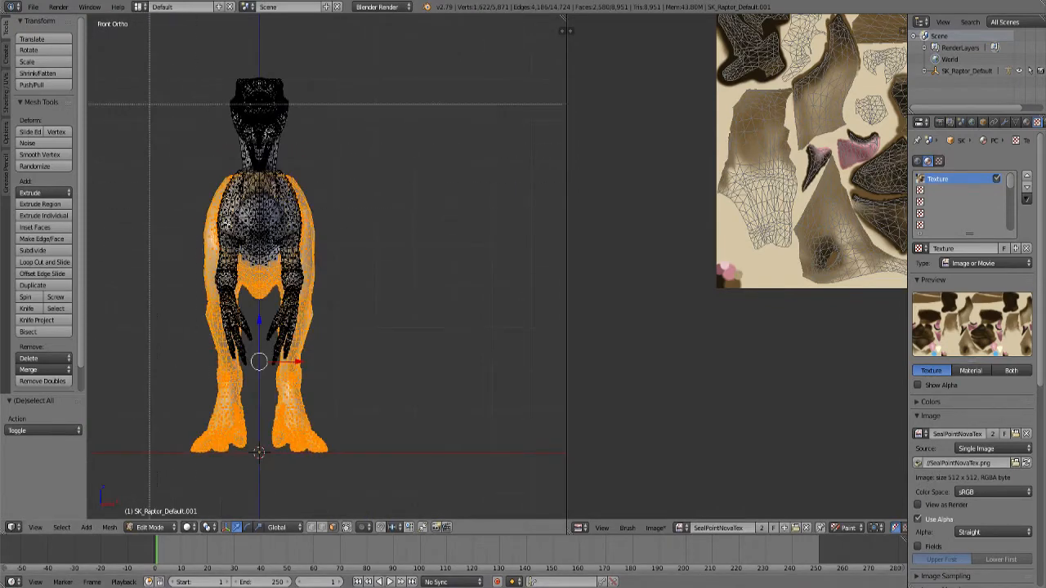
pyautogui.moveTo(150, 89); pyautogui.dragTo(260, 518, button='middle')
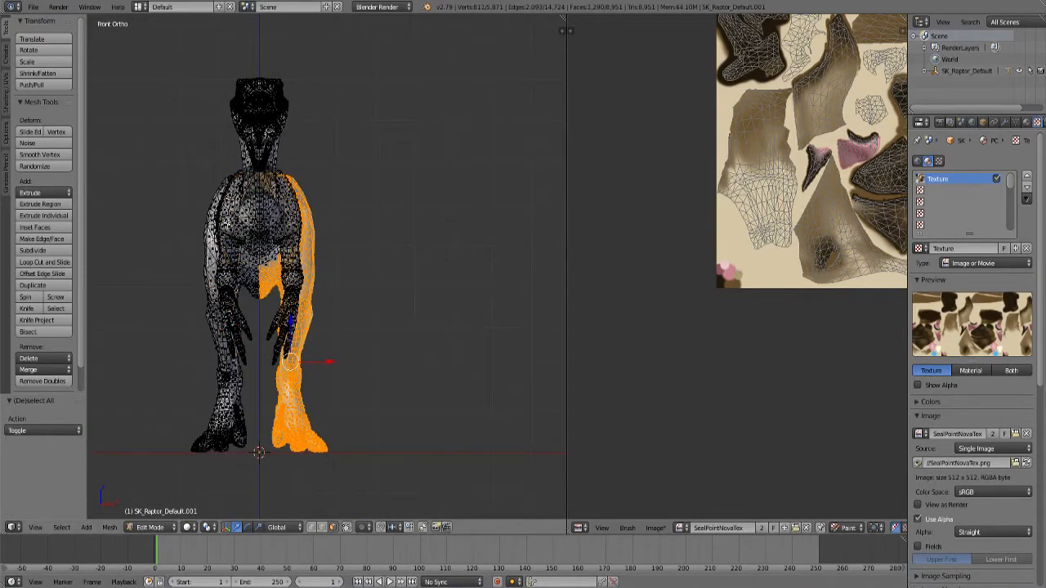
# Remove the spine, tail-base and lower pelvis faces from the leg selection using the top and side views.
pyautogui.press('KP_7')
pyautogui.scroll(3, 211, 180)
pyautogui.press('b')
pyautogui.moveTo(231, 62); pyautogui.dragTo(327, 470, button='middle')
pyautogui.press('KP_3')
pyautogui.scroll(5, 327, 269)
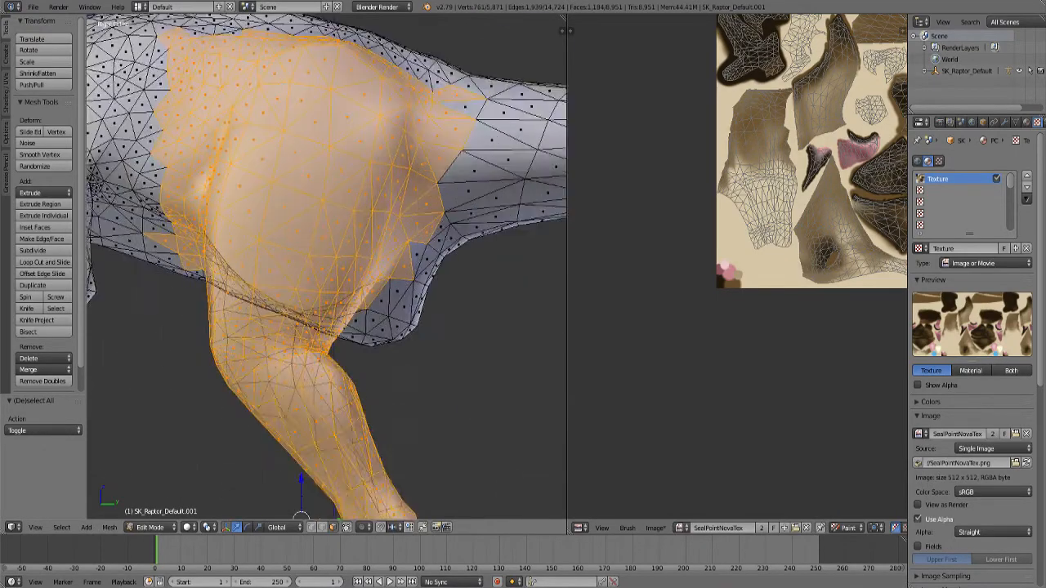
pyautogui.press('b')
pyautogui.moveTo(235, 49); pyautogui.dragTo(346, 467, button='middle')
# Trim stray belly, flank and back faces from the selection along the front and upper edges of the hip.
pyautogui.moveTo(346, 467); pyautogui.dragTo(236, 242, button='middle')
pyautogui.scroll(3, 236, 242)
pyautogui.moveTo(332, 484); pyautogui.dragTo(333, 483, button='middle')
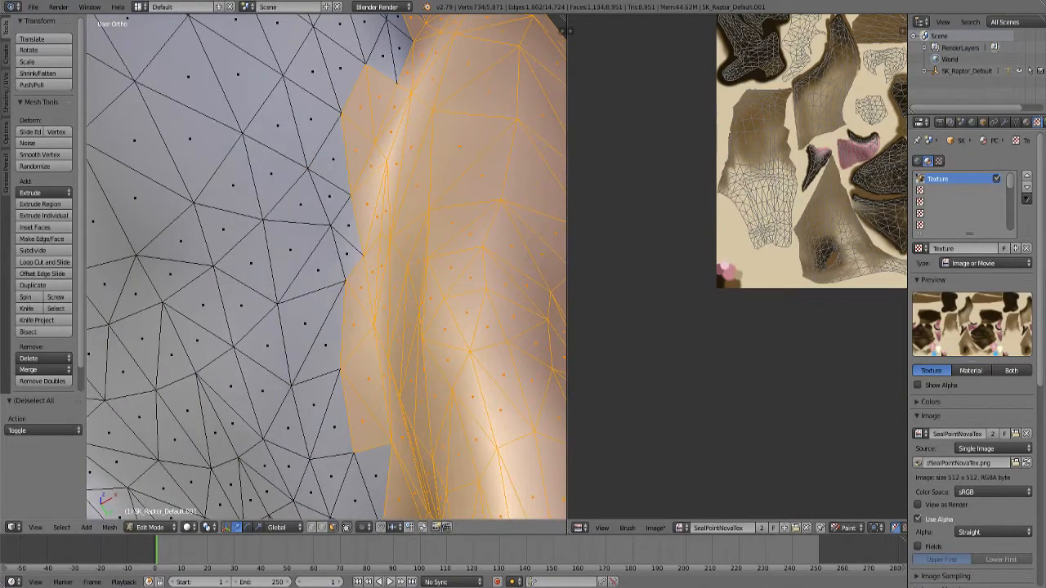
pyautogui.scroll(-6, 327, 266)
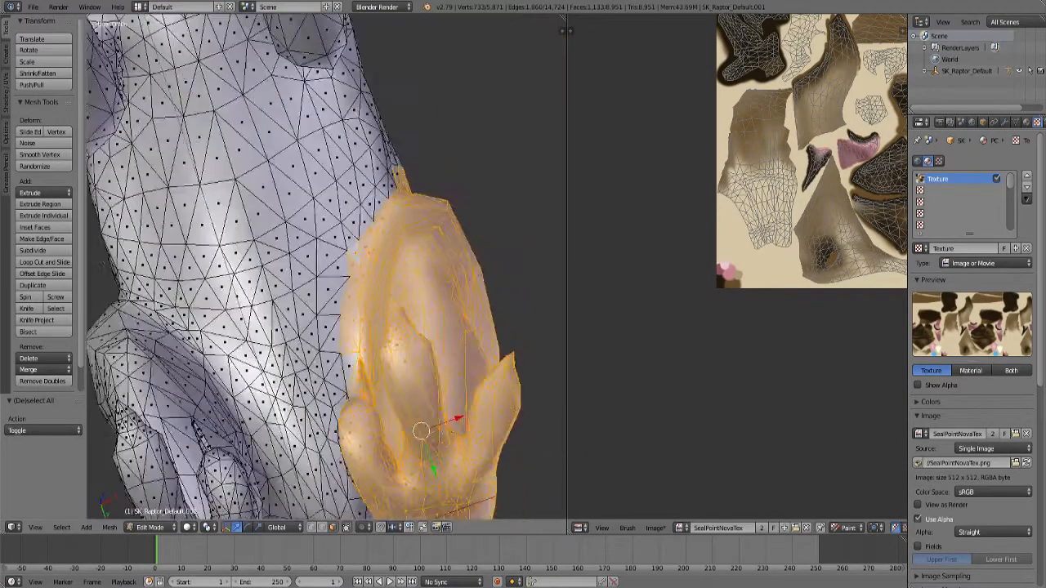
pyautogui.moveTo(326, 266); pyautogui.dragTo(245, 417, button='middle')
pyautogui.keyDown('shift'); pyautogui.rightClick(455, 214); pyautogui.keyUp('shift')
pyautogui.keyDown('shift'); pyautogui.moveTo(367, 163); pyautogui.dragTo(359, 351, button='middle'); pyautogui.keyUp('shift')
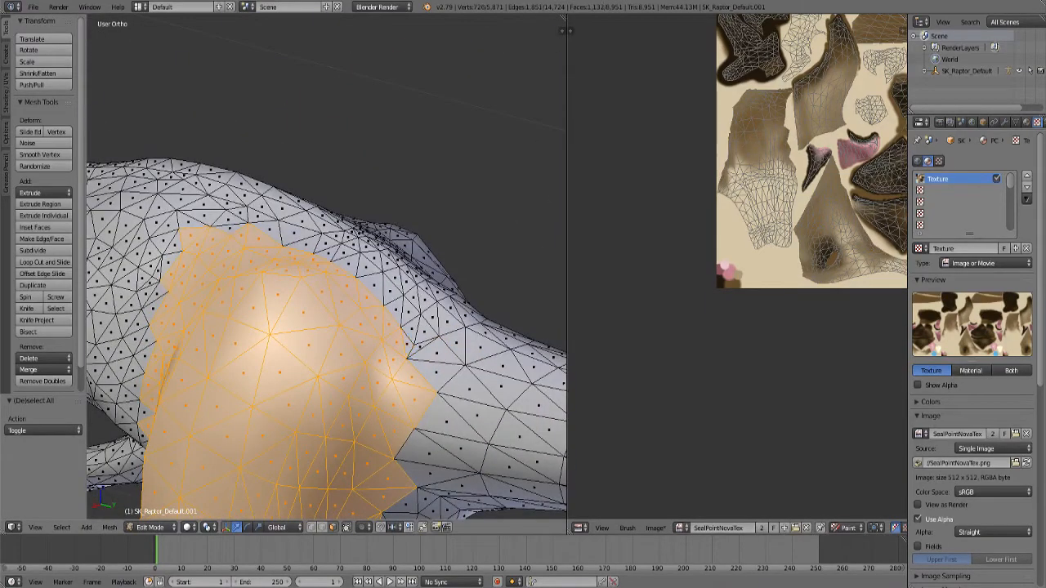
pyautogui.moveTo(363, 153); pyautogui.dragTo(513, 173, button='middle')
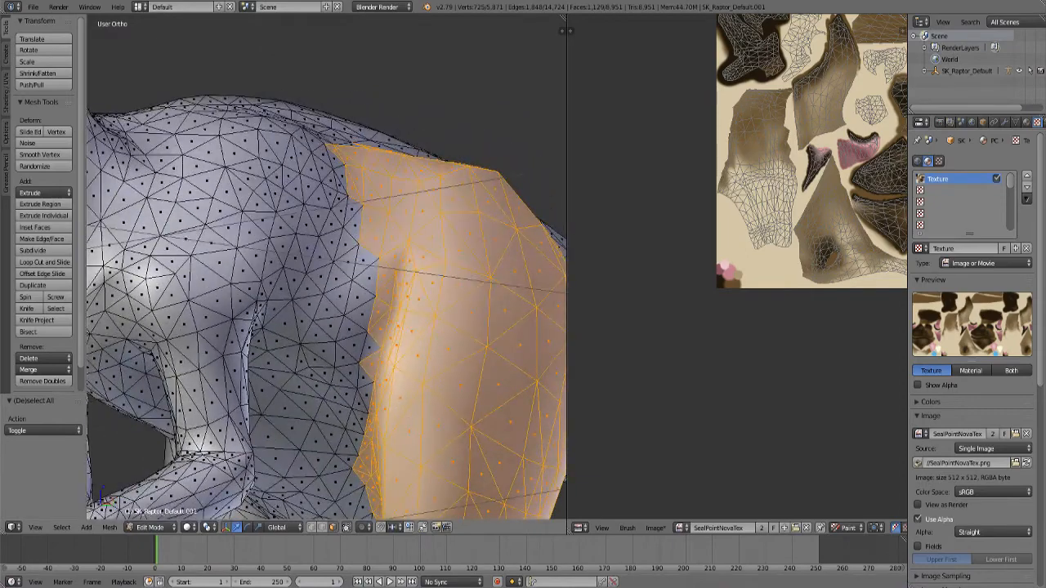
pyautogui.moveTo(384, 228); pyautogui.dragTo(318, 262, button='middle')
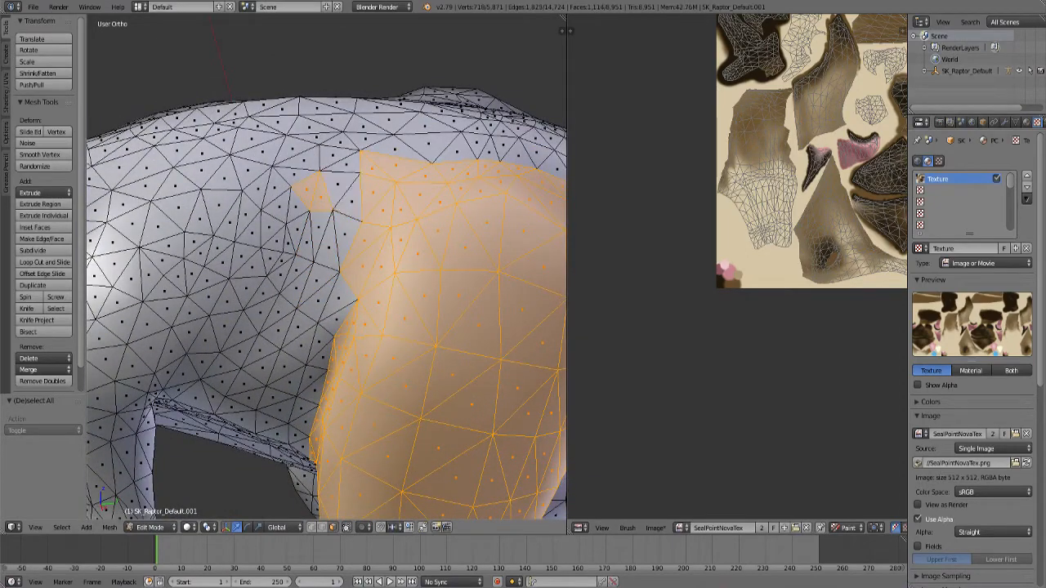
# Return to Texture Paint mode and restrict painting to the selected leg faces with the face selection mask.
pyautogui.scroll(-4, 359, 245)
pyautogui.moveTo(360, 245); pyautogui.dragTo(384, 262, button='middle')
pyautogui.scroll(-2, 281, 165)
pyautogui.click(149, 527)
pyautogui.click(155, 449)
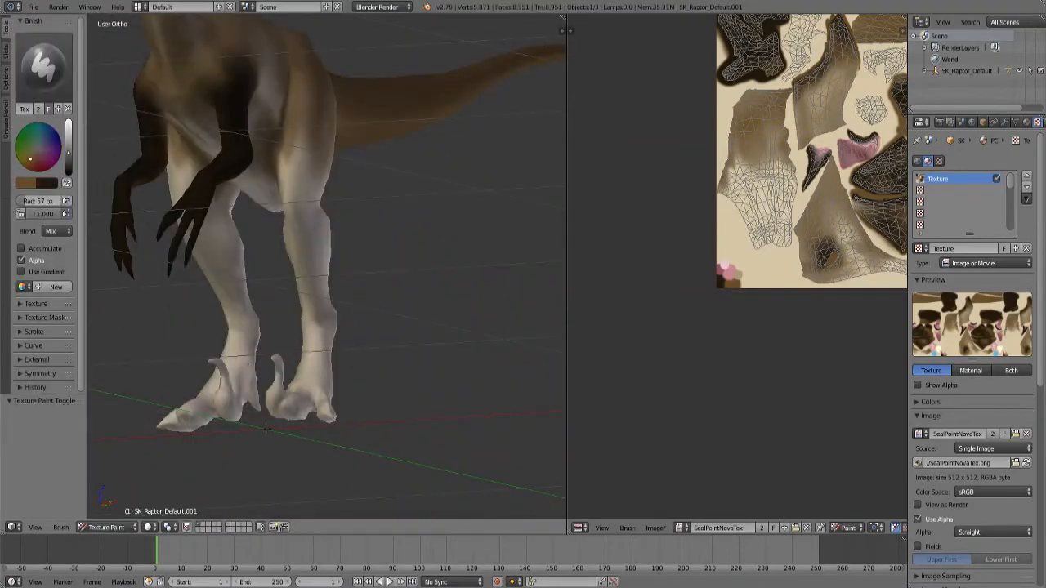
pyautogui.moveTo(265, 429); pyautogui.dragTo(312, 392, button='middle')
pyautogui.moveTo(436, 312); pyautogui.dragTo(406, 330, button='middle')
pyautogui.scroll(-2, 719, 245)
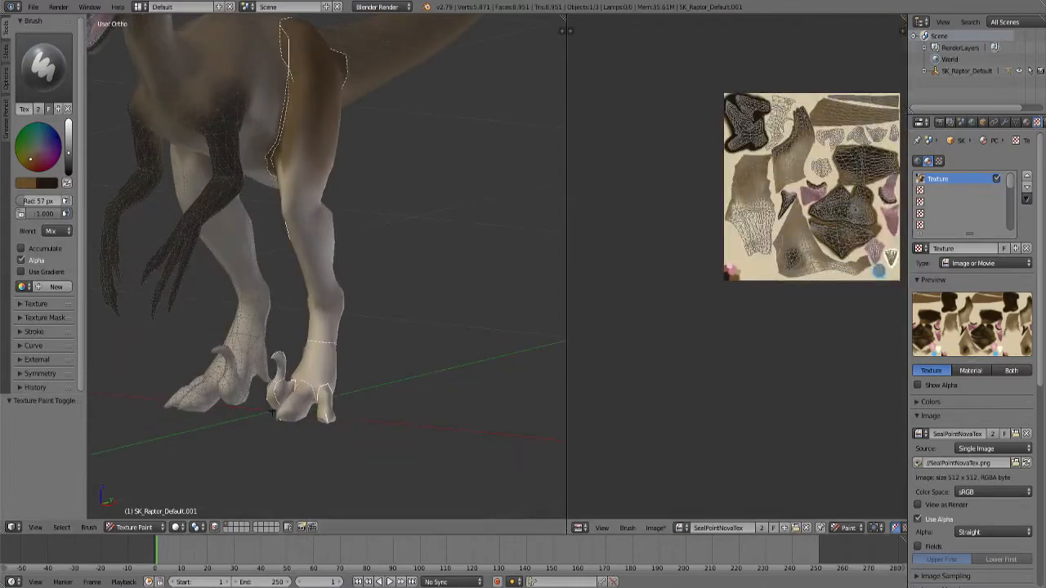
# Paint medium brown over the top of the masked foot with the 57 px TexDraw brush.
pyautogui.moveTo(735, 212); pyautogui.dragTo(679, 284, button='middle')
pyautogui.scroll(5, 694, 269)
pyautogui.moveTo(768, 262); pyautogui.dragTo(715, 302, button='middle')
pyautogui.scroll(-2, 703, 286)
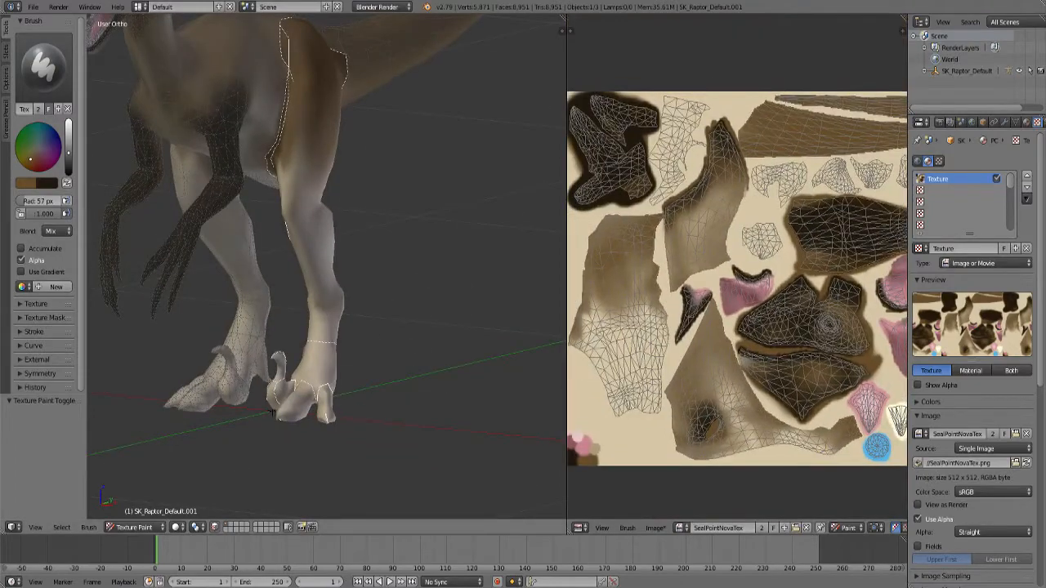
pyautogui.moveTo(309, 392)
pyautogui.mouseDown()
pyautogui.moveTo(303, 422)
pyautogui.moveTo(312, 380)
pyautogui.mouseUp()
# Cover the whole UV island of the foot and ankle with medium brown using the brush reduced to 7 px.
pyautogui.scroll(4, 685, 122)
pyautogui.moveTo(684, 122)
pyautogui.mouseDown(button='middle')
pyautogui.moveTo(681, 180)
pyautogui.moveTo(726, 183)
pyautogui.mouseUp(button='middle')
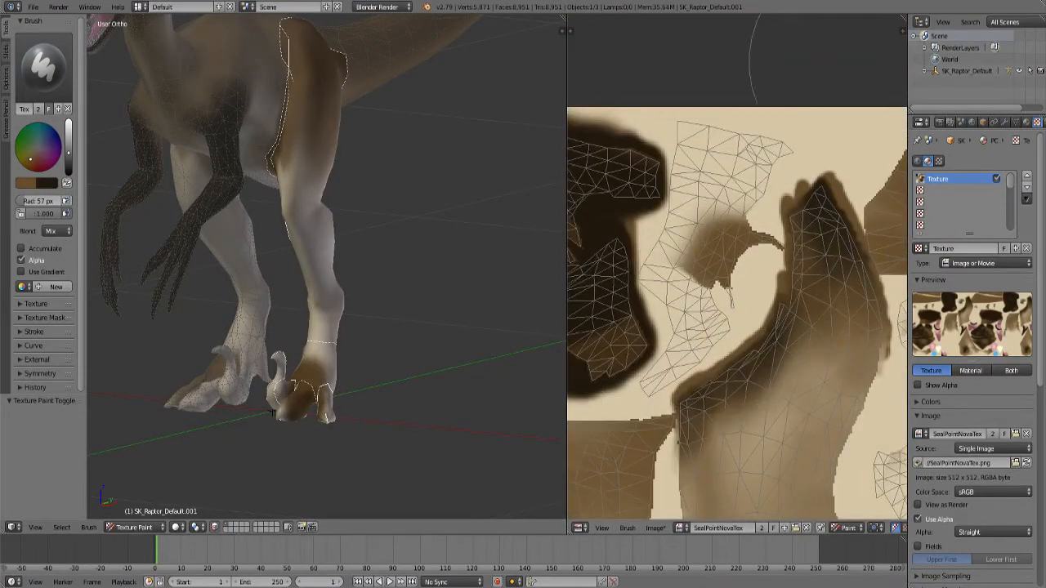
pyautogui.scroll(-3, 633, 233)
pyautogui.scroll(3, 653, 269)
pyautogui.moveTo(670, 286)
pyautogui.mouseDown(button='middle')
pyautogui.moveTo(714, 267)
pyautogui.moveTo(709, 292)
pyautogui.moveTo(743, 276)
pyautogui.mouseUp(button='middle')
pyautogui.scroll(2, 723, 257)
pyautogui.scroll(-1, 709, 293)
pyautogui.press('[')
pyautogui.press('[')
pyautogui.press('[')
pyautogui.press('[')
pyautogui.press('[')
pyautogui.press('[')
pyautogui.press('[')
pyautogui.press('[')
pyautogui.press('[')
pyautogui.press('[')
pyautogui.press('[')
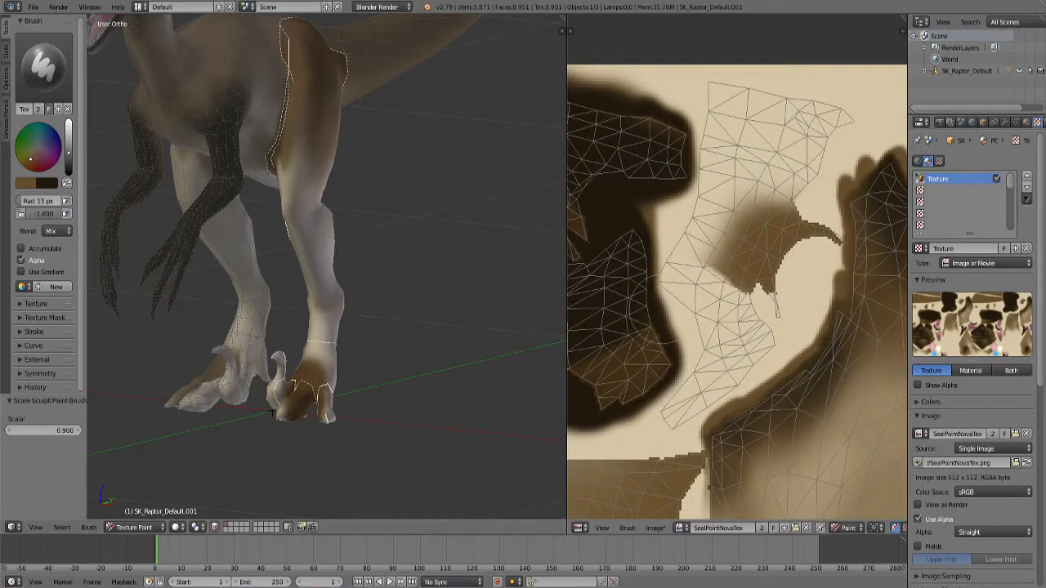
pyautogui.moveTo(666, 287); pyautogui.dragTo(710, 178)
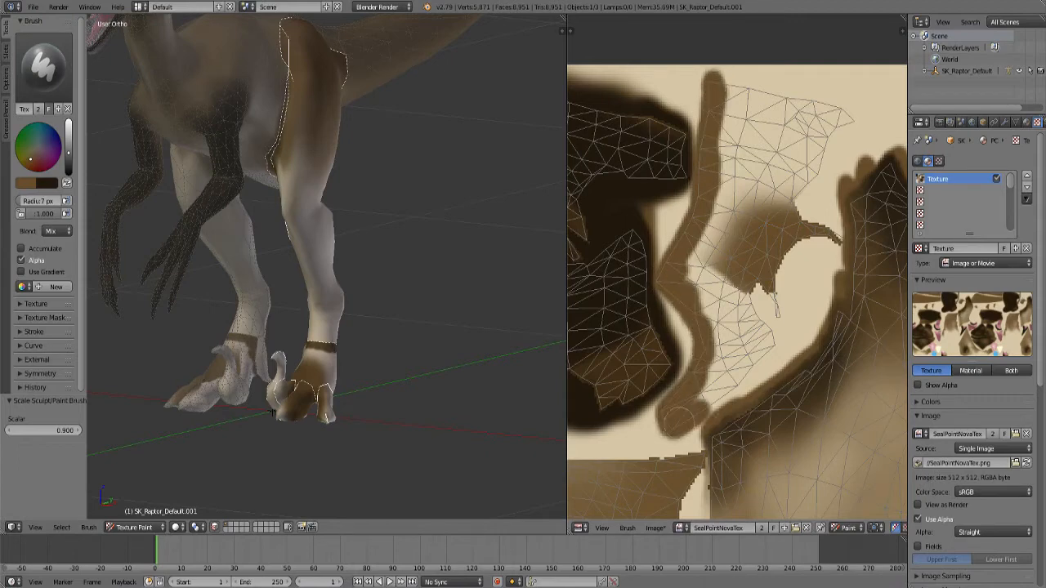
pyautogui.moveTo(678, 420)
pyautogui.mouseDown()
pyautogui.moveTo(764, 347)
pyautogui.moveTo(756, 278)
pyautogui.moveTo(711, 375)
pyautogui.moveTo(723, 180)
pyautogui.moveTo(809, 200)
pyautogui.mouseUp()
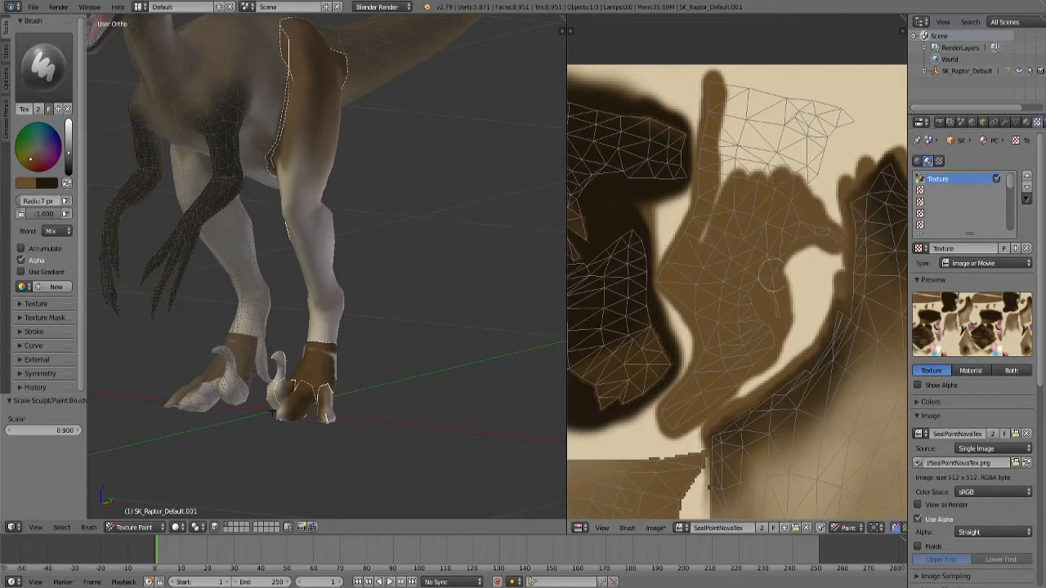
pyautogui.moveTo(770, 277)
pyautogui.mouseDown()
pyautogui.moveTo(821, 143)
pyautogui.moveTo(736, 151)
pyautogui.moveTo(722, 81)
pyautogui.moveTo(817, 102)
pyautogui.moveTo(797, 141)
pyautogui.mouseUp()
# Paint the small toe UV island below the tail's texture area medium brown with the 7 px brush.
pyautogui.scroll(-3, 756, 147)
pyautogui.moveTo(808, 196); pyautogui.dragTo(615, 160, button='middle')
pyautogui.scroll(2, 614, 160)
pyautogui.moveTo(690, 258)
pyautogui.mouseDown()
pyautogui.moveTo(650, 274)
pyautogui.moveTo(707, 230)
pyautogui.mouseUp()
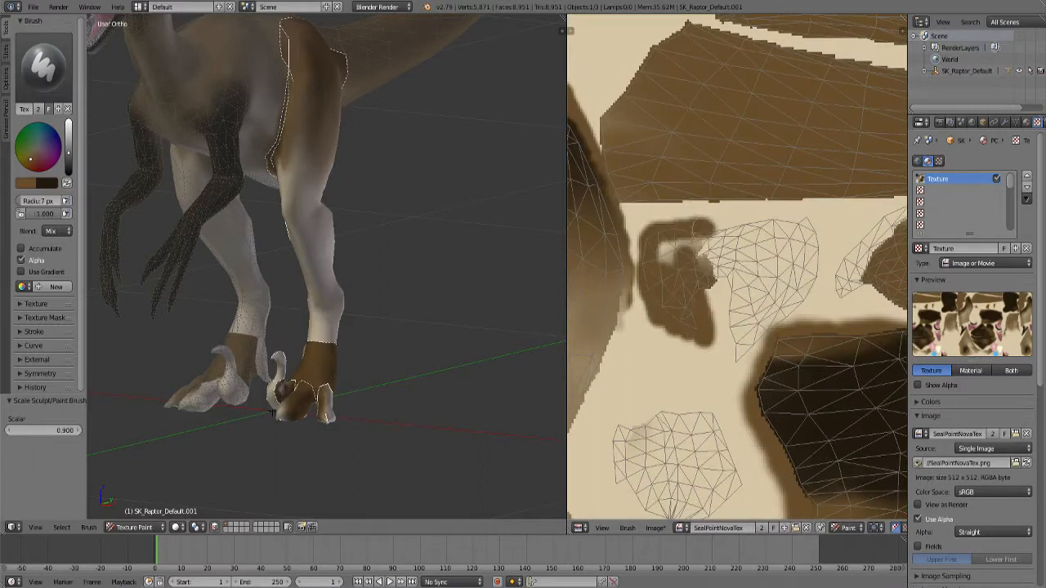
pyautogui.moveTo(807, 222); pyautogui.dragTo(814, 287)
pyautogui.moveTo(742, 353)
pyautogui.mouseDown()
pyautogui.moveTo(706, 263)
pyautogui.moveTo(788, 282)
pyautogui.moveTo(730, 263)
pyautogui.mouseUp()
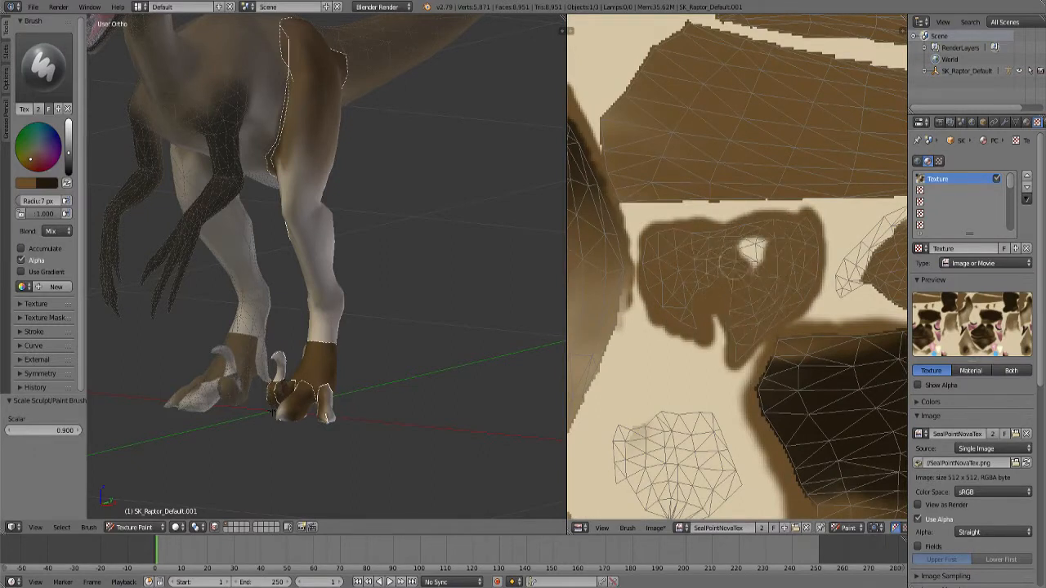
# Fill the entire masked hip, leg and foot with medium brown sampled from the texture, using the Fill brush.
pyautogui.moveTo(272, 411); pyautogui.dragTo(335, 266, button='middle')
pyautogui.click(42, 65)
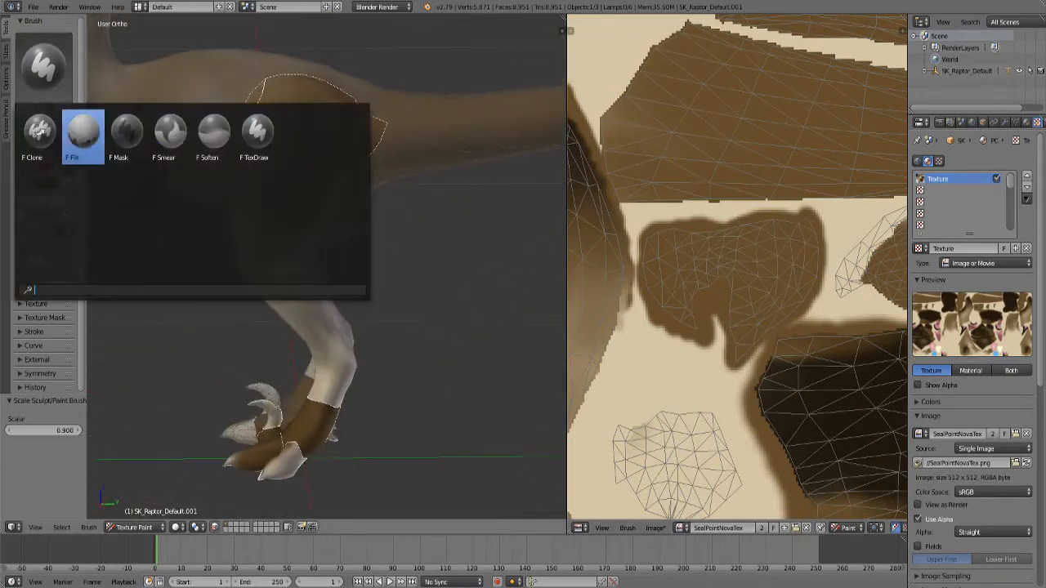
pyautogui.click(79, 124)
pyautogui.click(298, 180)
pyautogui.hotkey('ctrl', 'z')
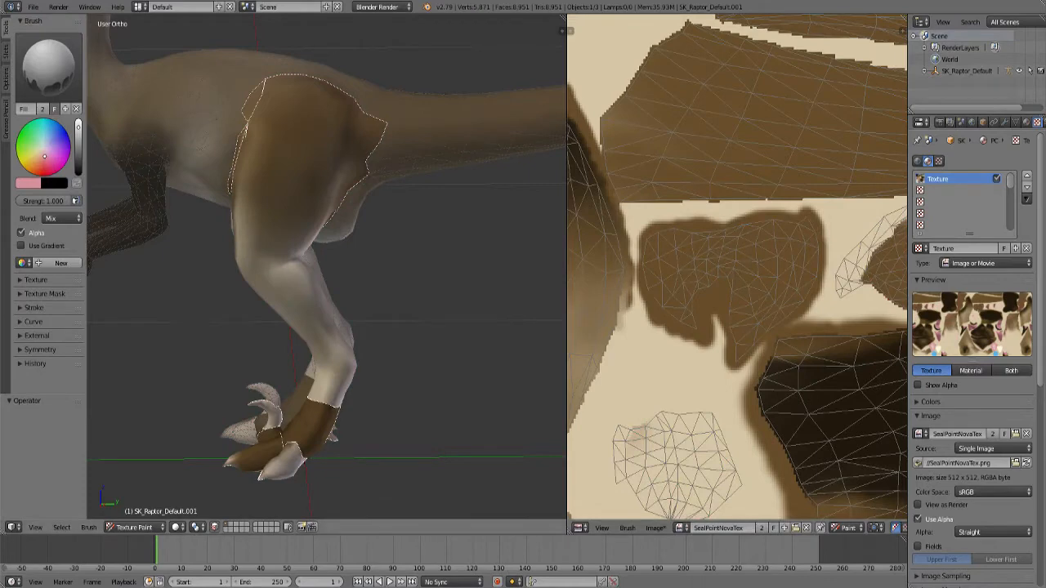
pyautogui.click(28, 183)
pyautogui.click(107, 143)
pyautogui.click(678, 262)
pyautogui.click(292, 315)
# Examine the filled leg, toes and underside of the foot for unpainted patches.
pyautogui.moveTo(212, 335); pyautogui.dragTo(351, 255, button='middle')
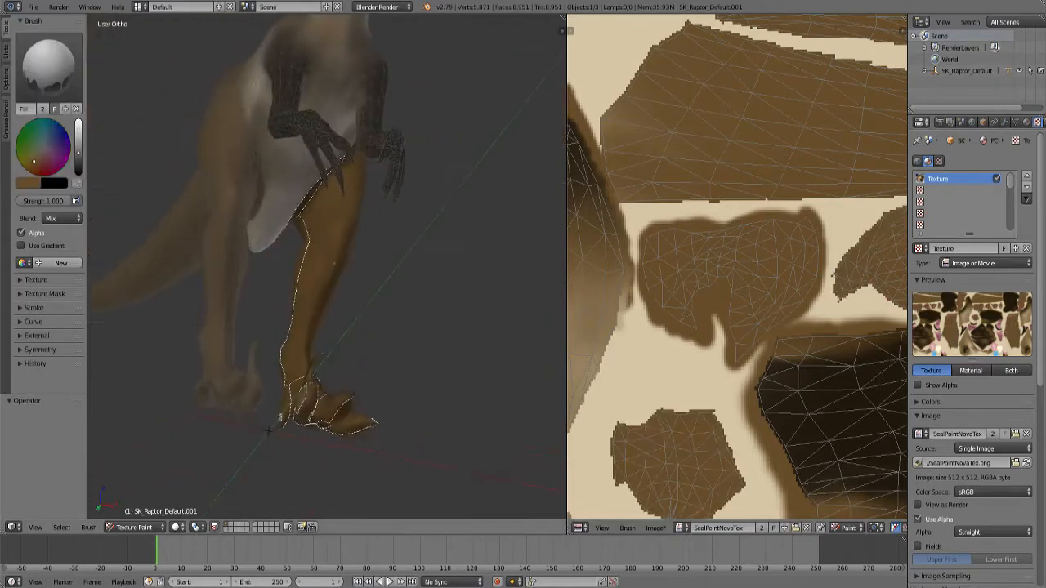
pyautogui.scroll(5, 351, 255)
pyautogui.scroll(-4, 327, 266)
pyautogui.scroll(2, 331, 274)
pyautogui.keyDown('shift'); pyautogui.moveTo(315, 372); pyautogui.dragTo(347, 152, button='middle'); pyautogui.keyUp('shift')
pyautogui.scroll(5, 347, 152)
pyautogui.moveTo(168, 344); pyautogui.dragTo(454, 274, button='middle')
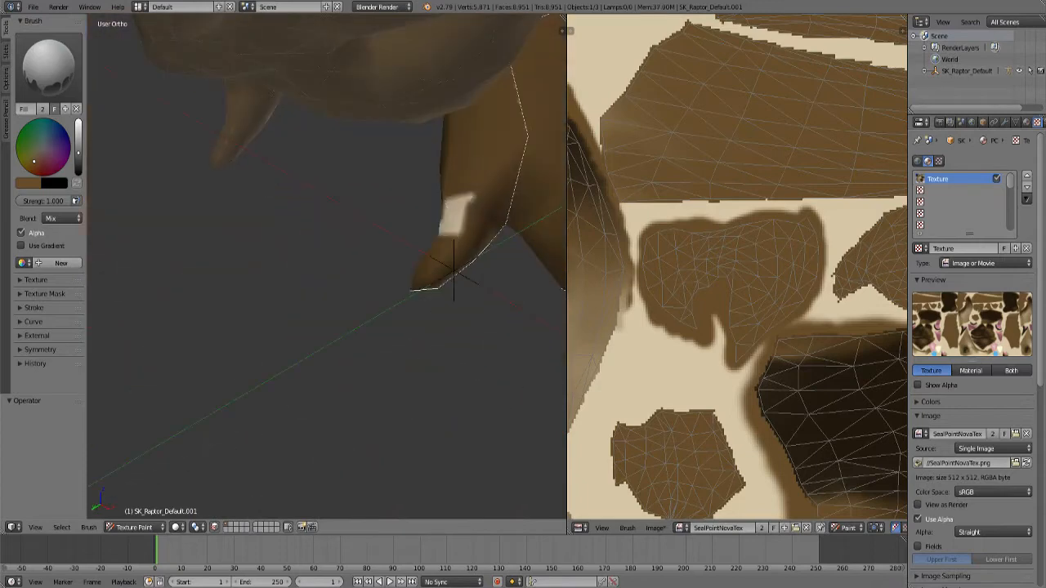
pyautogui.scroll(-4, 327, 266)
pyautogui.moveTo(466, 210); pyautogui.dragTo(319, 240, button='middle')
pyautogui.scroll(5, 327, 266)
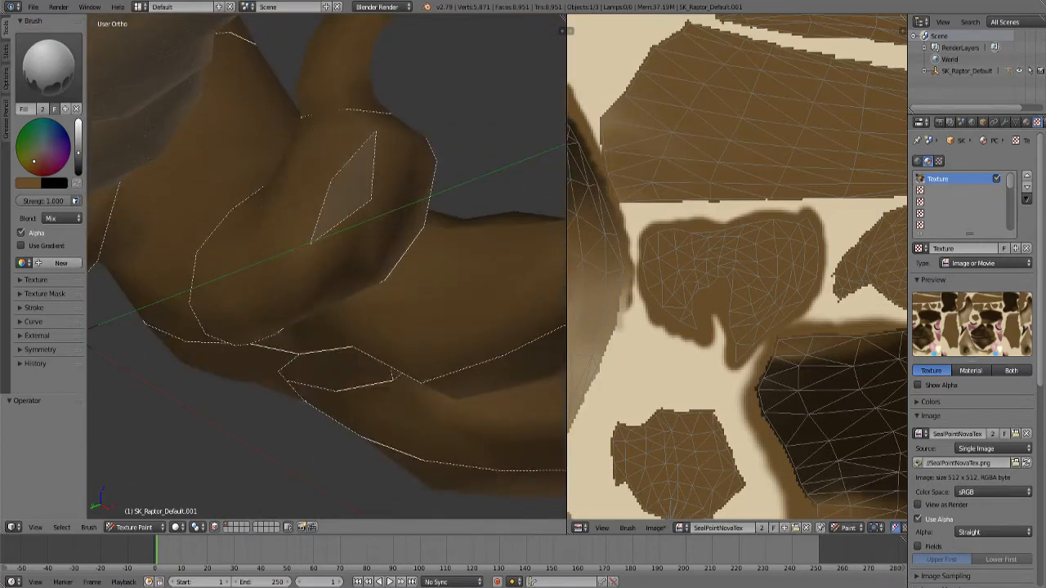
pyautogui.scroll(-5, 327, 266)
pyautogui.moveTo(523, 327); pyautogui.dragTo(269, 425, button='middle')
pyautogui.scroll(-4, 293, 381)
pyautogui.scroll(4, 397, 438)
# Blend the brown hip into the lower back with the Smear brush reduced to 79 px.
pyautogui.click(48, 65)
pyautogui.click(171, 136)
pyautogui.moveTo(245, 245)
pyautogui.mouseDown(button='middle')
pyautogui.moveTo(376, 285)
pyautogui.moveTo(330, 319)
pyautogui.mouseUp(button='middle')
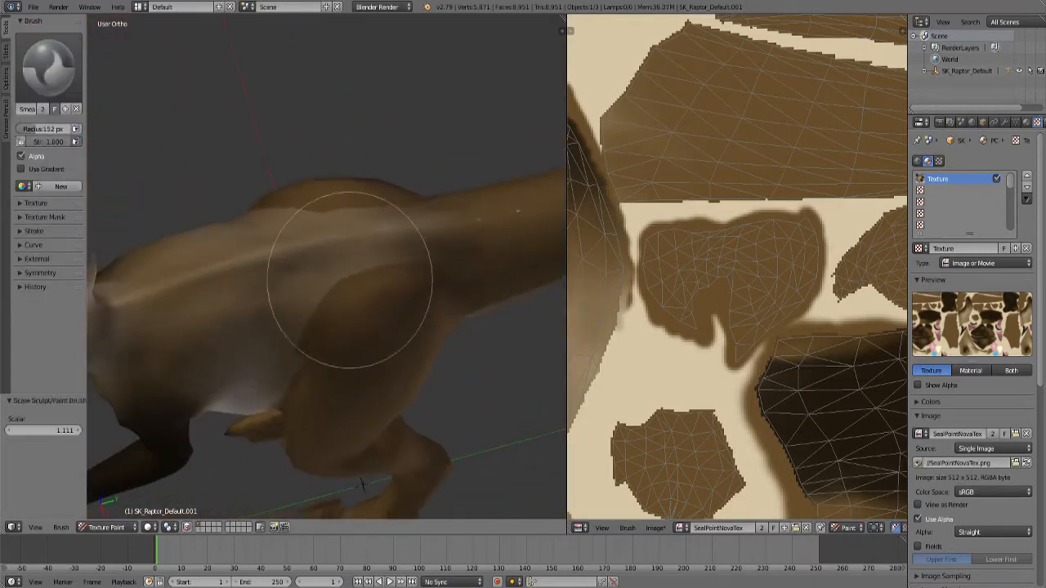
pyautogui.press('[')
pyautogui.press('[')
pyautogui.press('[')
pyautogui.press('[')
pyautogui.press('[')
pyautogui.press('[')
pyautogui.scroll(4, 379, 307)
pyautogui.moveTo(383, 310)
pyautogui.mouseDown(button='middle')
pyautogui.moveTo(320, 348)
pyautogui.moveTo(276, 332)
pyautogui.moveTo(278, 343)
pyautogui.mouseUp(button='middle')
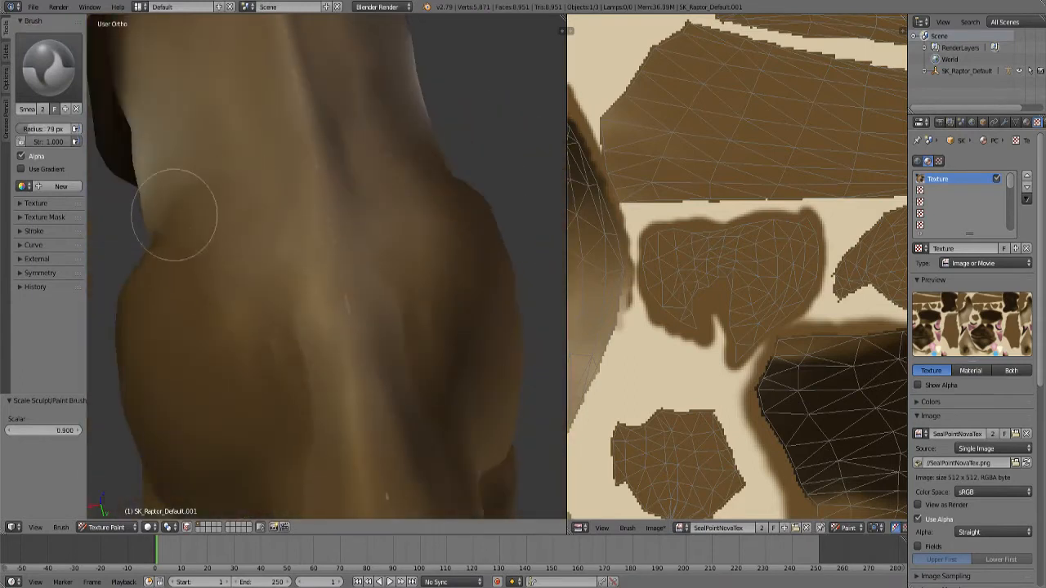
pyautogui.moveTo(274, 344); pyautogui.dragTo(303, 388)
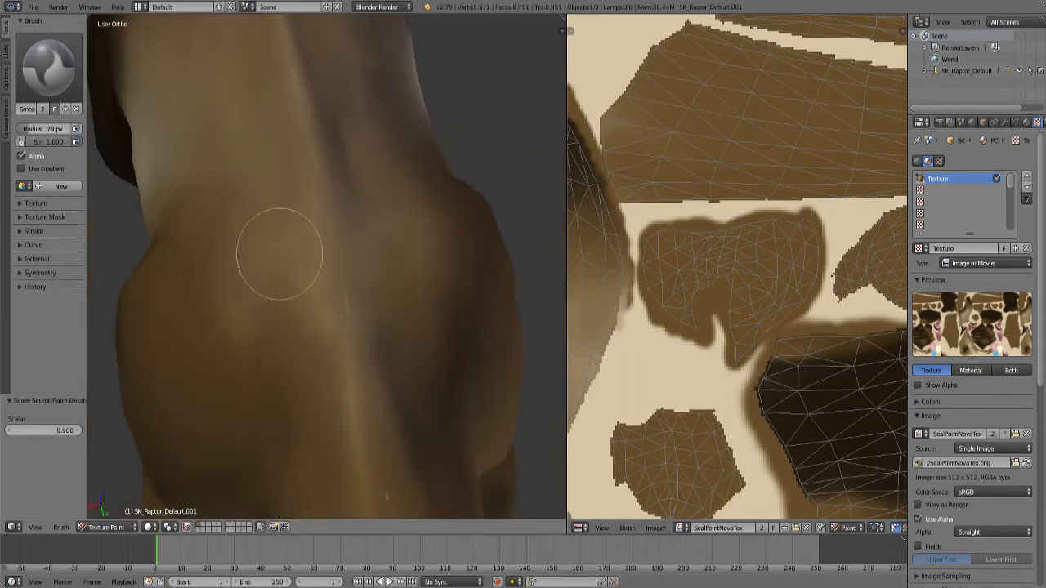
# Smear the brown thigh edges into the tail base, the underside of the pelvis and the belly.
pyautogui.moveTo(279, 254); pyautogui.dragTo(331, 292, button='middle')
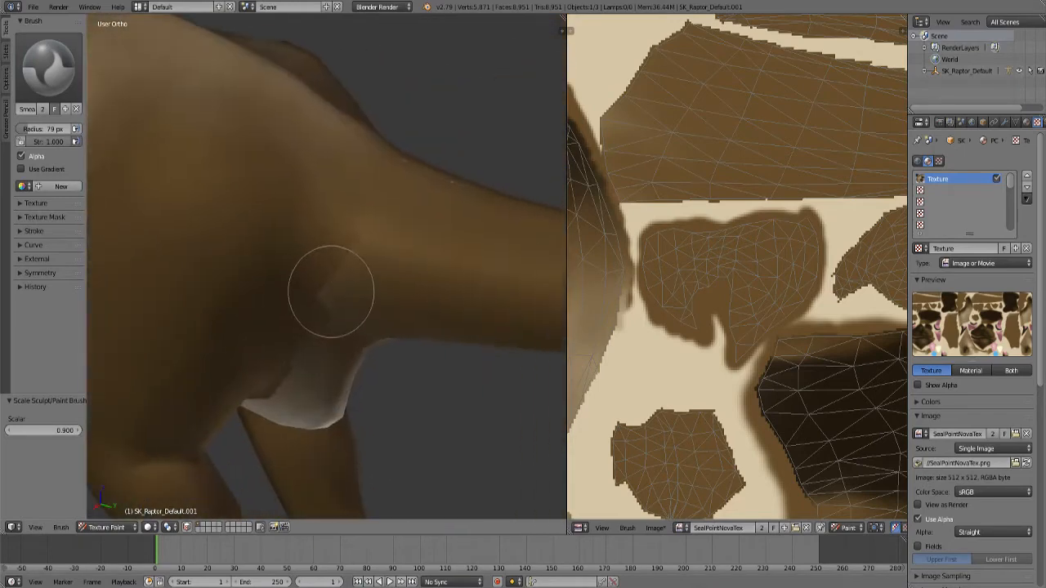
pyautogui.moveTo(329, 186); pyautogui.dragTo(303, 431, button='middle')
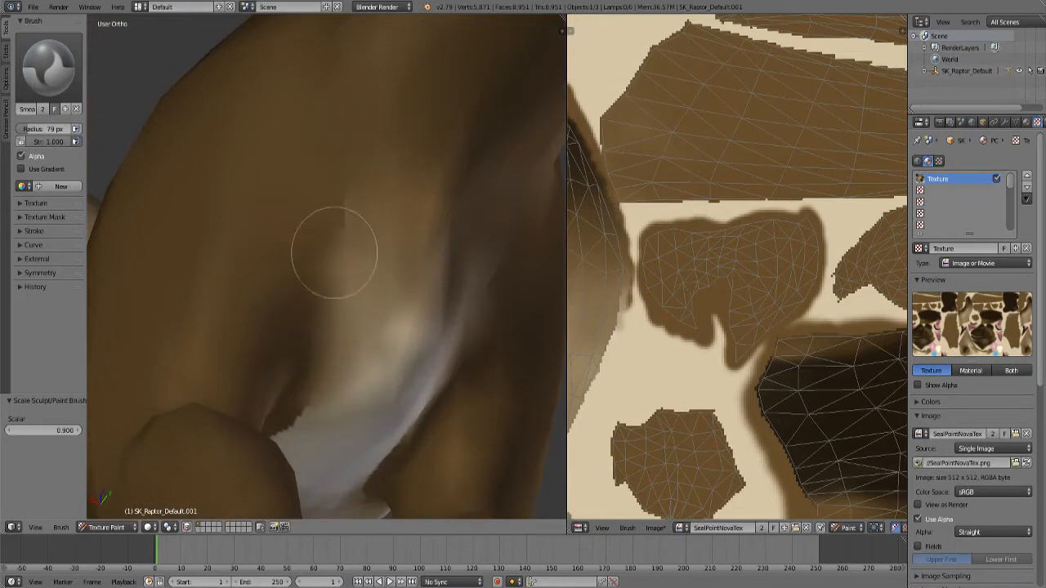
pyautogui.moveTo(299, 256); pyautogui.dragTo(455, 360, button='middle')
pyautogui.moveTo(455, 360)
pyautogui.mouseDown()
pyautogui.moveTo(425, 401)
pyautogui.moveTo(406, 282)
pyautogui.mouseUp()
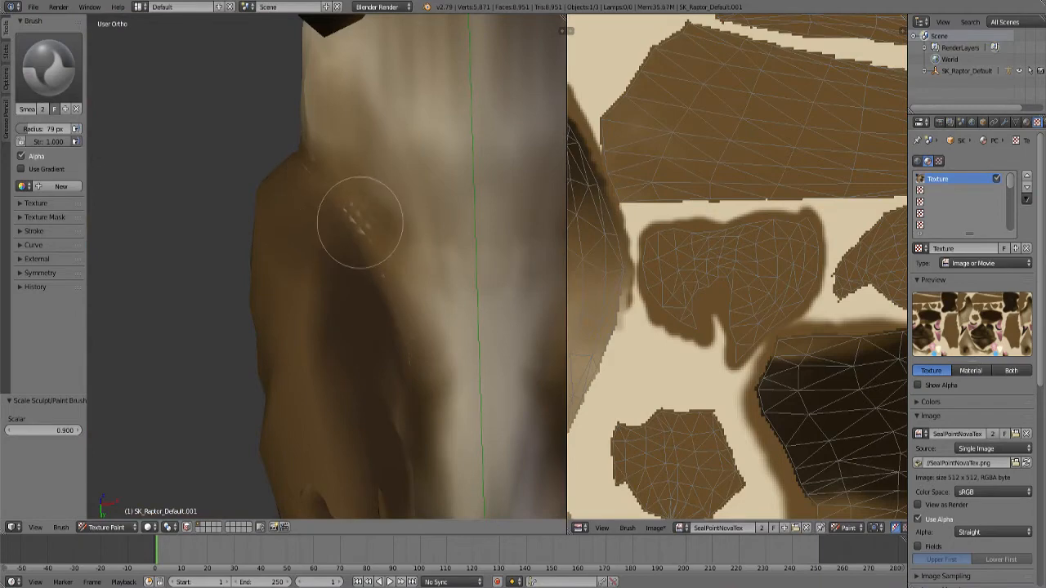
pyautogui.moveTo(360, 223); pyautogui.dragTo(349, 284, button='middle')
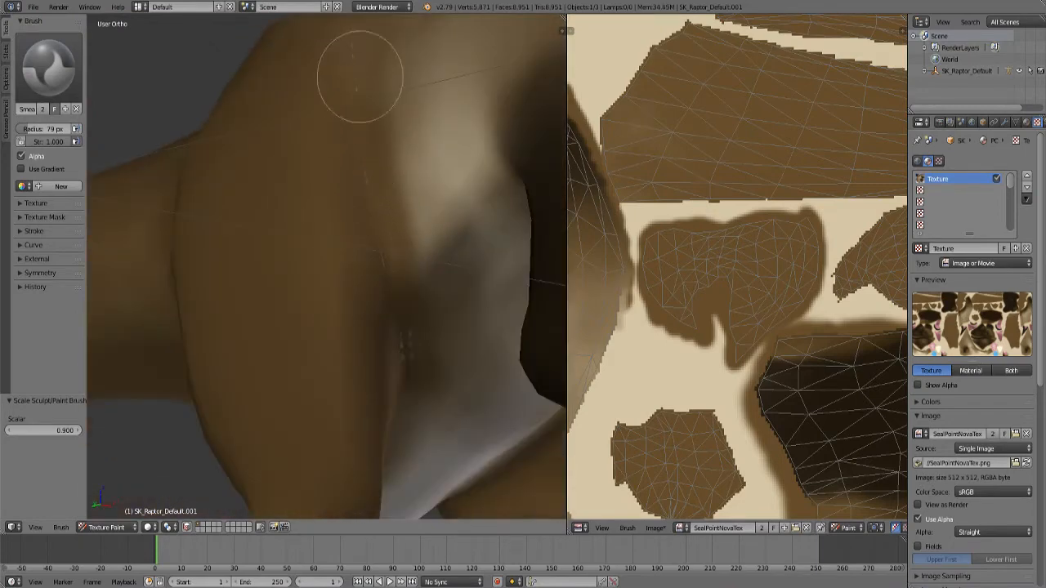
pyautogui.moveTo(362, 77)
pyautogui.mouseDown(button='middle')
pyautogui.moveTo(380, 351)
pyautogui.moveTo(367, 344)
pyautogui.moveTo(512, 240)
pyautogui.moveTo(532, 259)
pyautogui.moveTo(439, 408)
pyautogui.moveTo(320, 431)
pyautogui.moveTo(367, 413)
pyautogui.mouseUp(button='middle')
pyautogui.scroll(-8, 439, 408)
pyautogui.scroll(5, 367, 413)
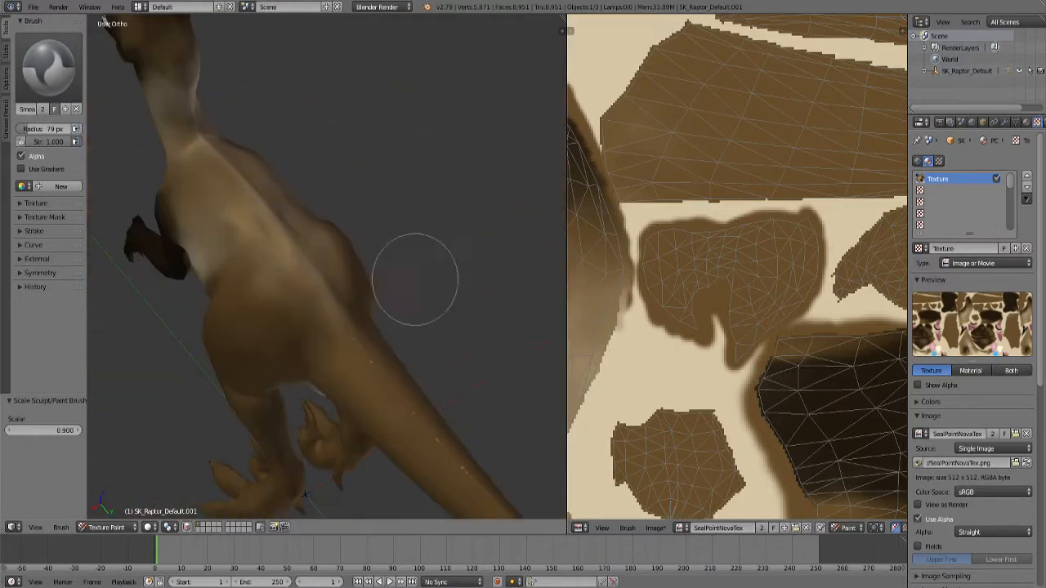
# Switch to the TexDraw brush and swap its color to the dark brown.
pyautogui.click(49, 66)
pyautogui.click(257, 136)
pyautogui.click(66, 183)
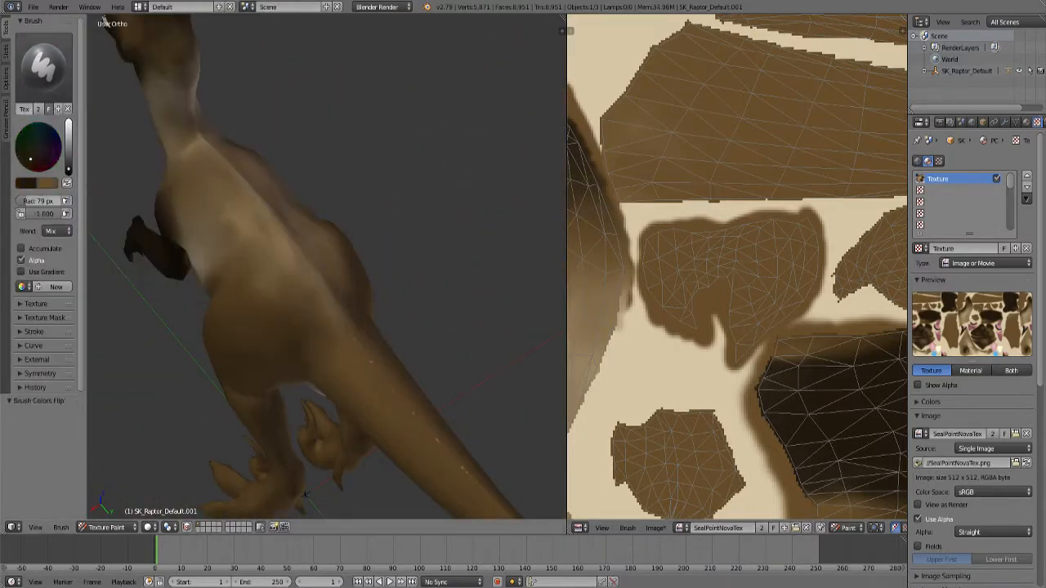
# Set the brush color to the light cream of the texture's background.
pyautogui.click(25, 183)
pyautogui.press('x')
pyautogui.moveTo(670, 408); pyautogui.dragTo(850, 212, button='middle')
pyautogui.moveTo(690, 482); pyautogui.dragTo(753, 290, button='middle')
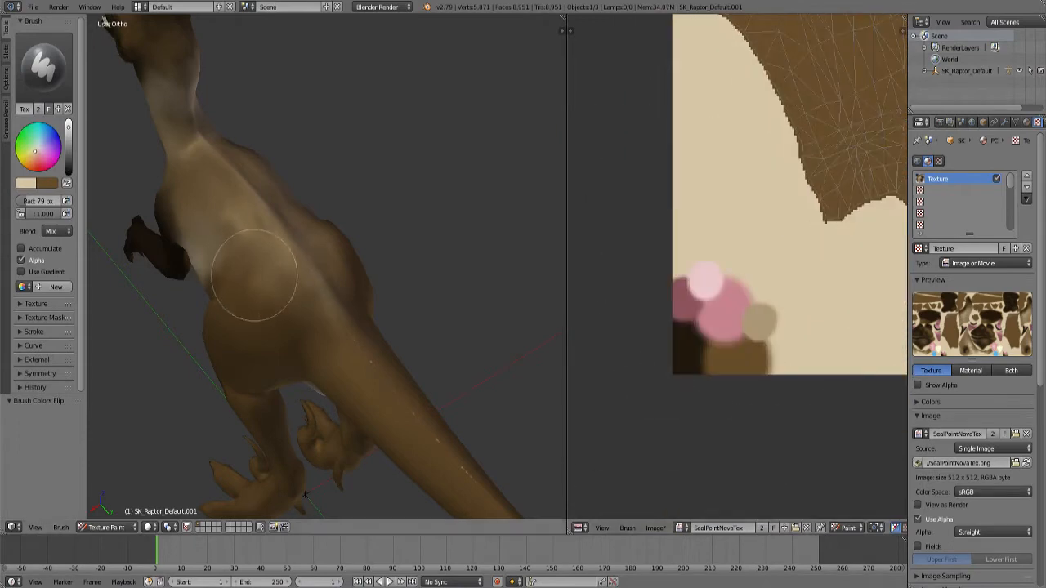
pyautogui.moveTo(252, 275); pyautogui.dragTo(343, 323, button='middle')
pyautogui.scroll(1, 293, 302)
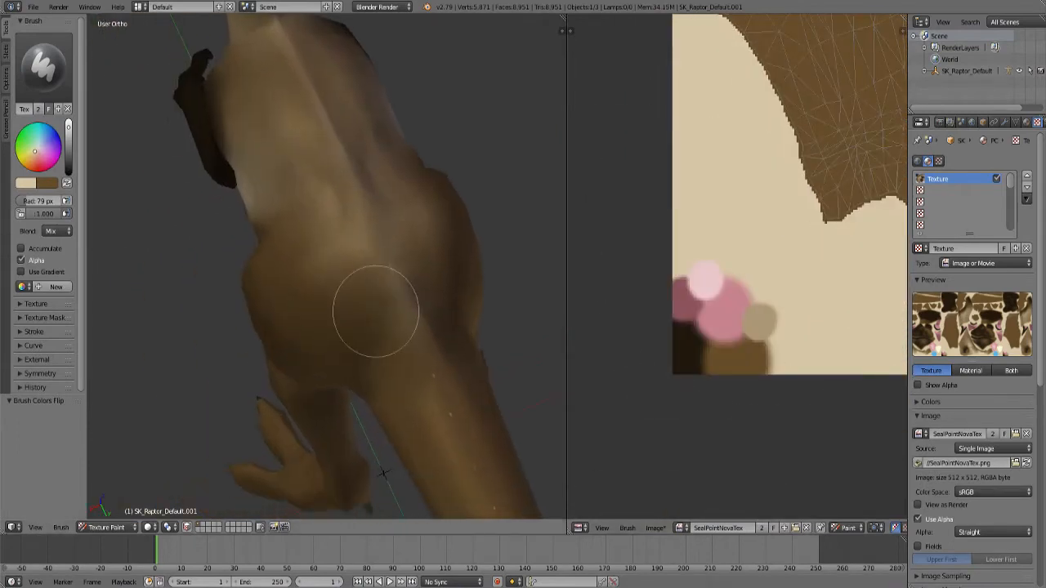
pyautogui.moveTo(358, 249); pyautogui.dragTo(303, 237)
pyautogui.hotkey('ctrl', 'z')
pyautogui.hotkey('ctrl', 'z')
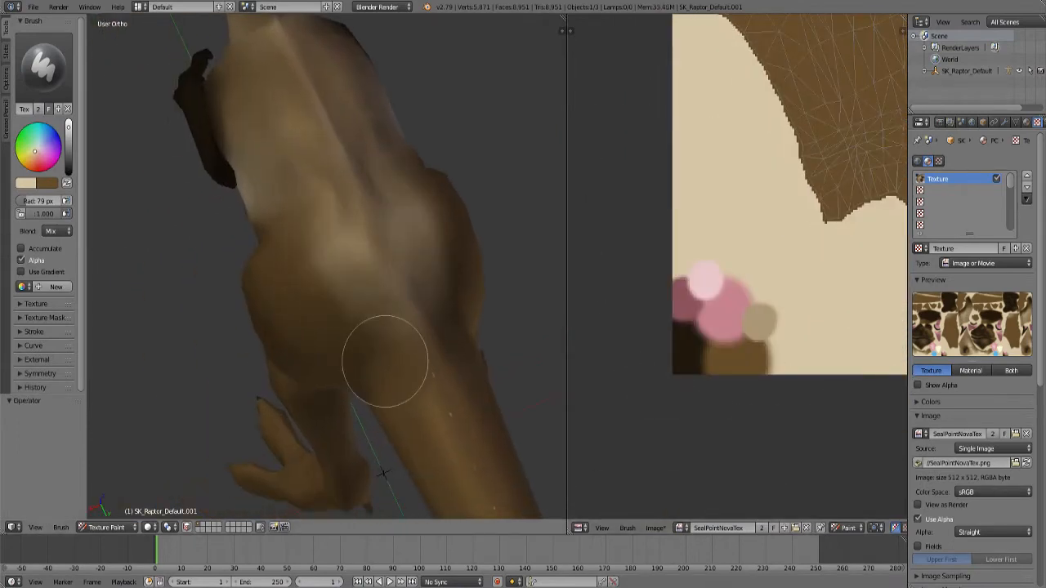
# Lighten the rump and upper thigh with soft cream strokes at brush strength 0.273 and radius 79 px.
pyautogui.moveTo(376, 319)
pyautogui.mouseDown(button='middle')
pyautogui.moveTo(401, 301)
pyautogui.moveTo(403, 282)
pyautogui.mouseUp(button='middle')
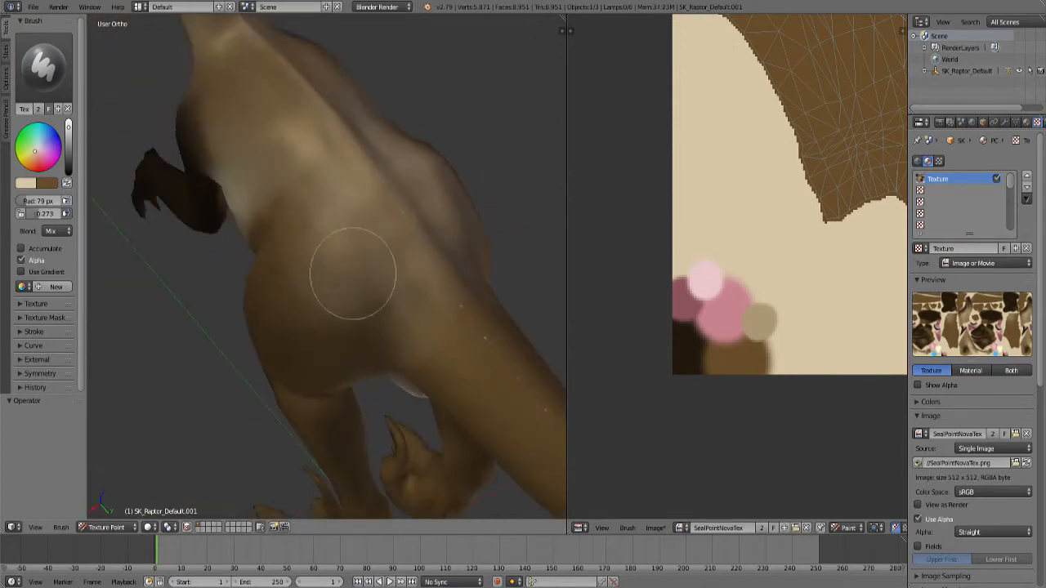
pyautogui.moveTo(467, 394); pyautogui.dragTo(362, 257, button='middle')
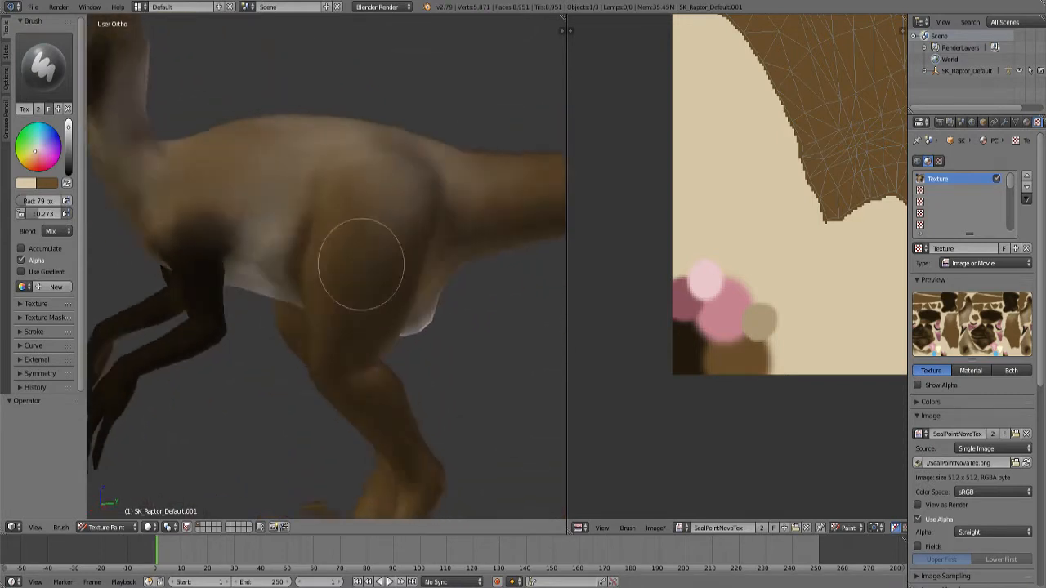
pyautogui.scroll(4, 367, 214)
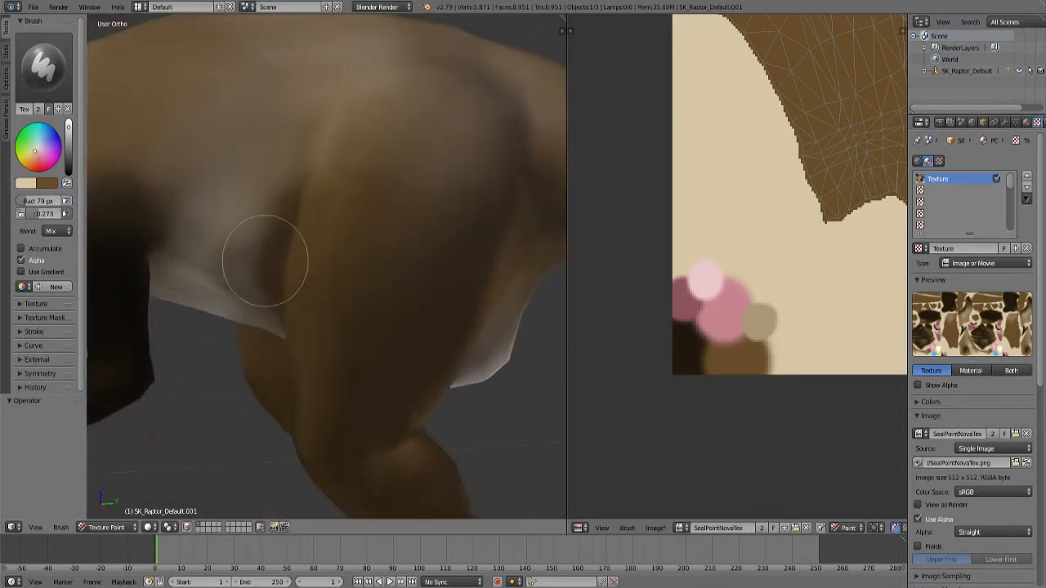
pyautogui.moveTo(367, 73); pyautogui.dragTo(264, 360, button='middle')
pyautogui.scroll(2, 368, 236)
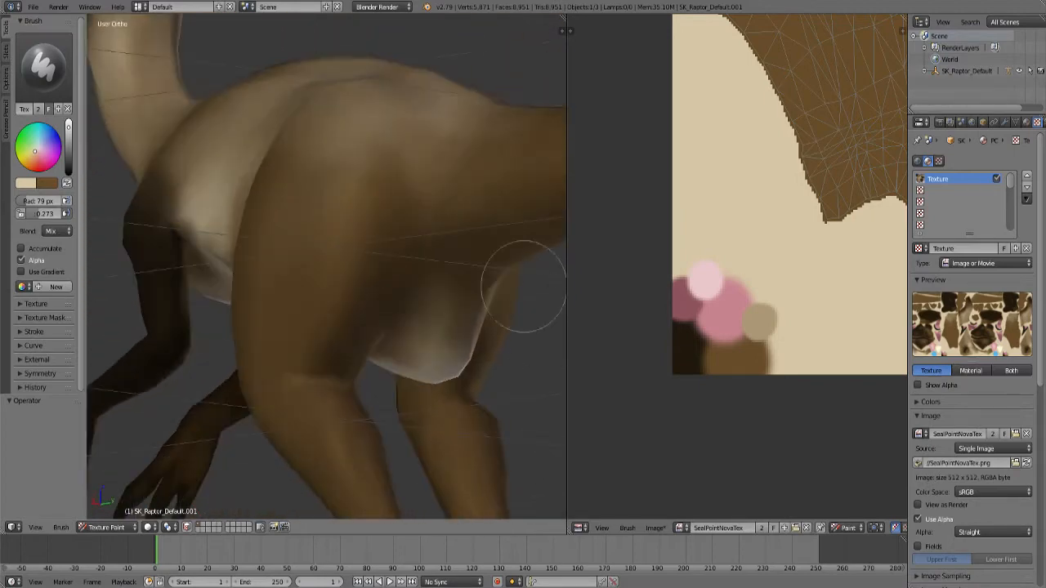
# Blend cream over the back and front of the upper hip, enlarging the brush to 130 px.
pyautogui.press(']')
pyautogui.press(']')
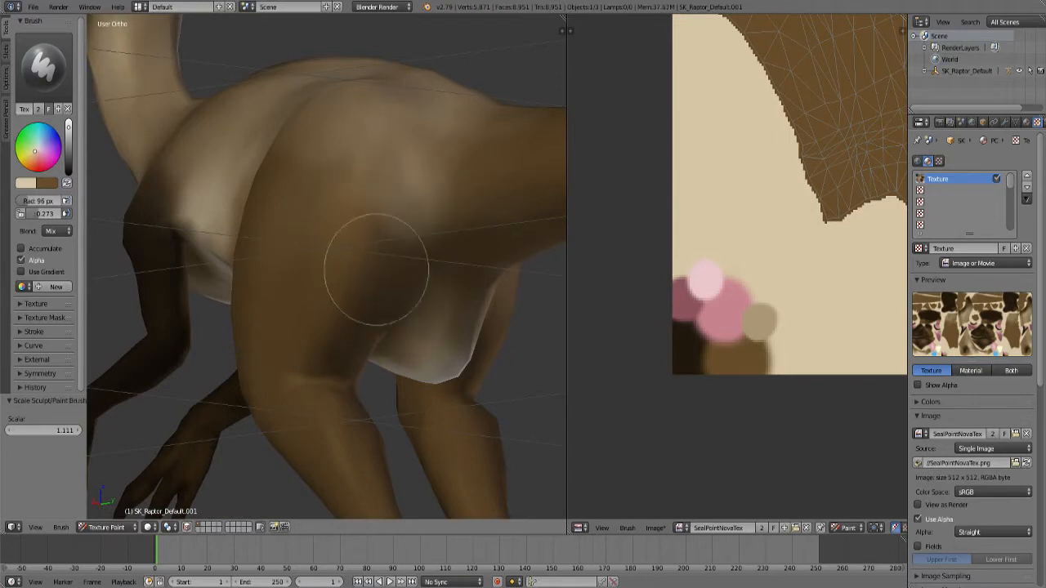
pyautogui.moveTo(402, 118)
pyautogui.mouseDown(button='middle')
pyautogui.moveTo(392, 269)
pyautogui.moveTo(280, 286)
pyautogui.moveTo(450, 203)
pyautogui.moveTo(389, 227)
pyautogui.mouseUp(button='middle')
pyautogui.press(']')
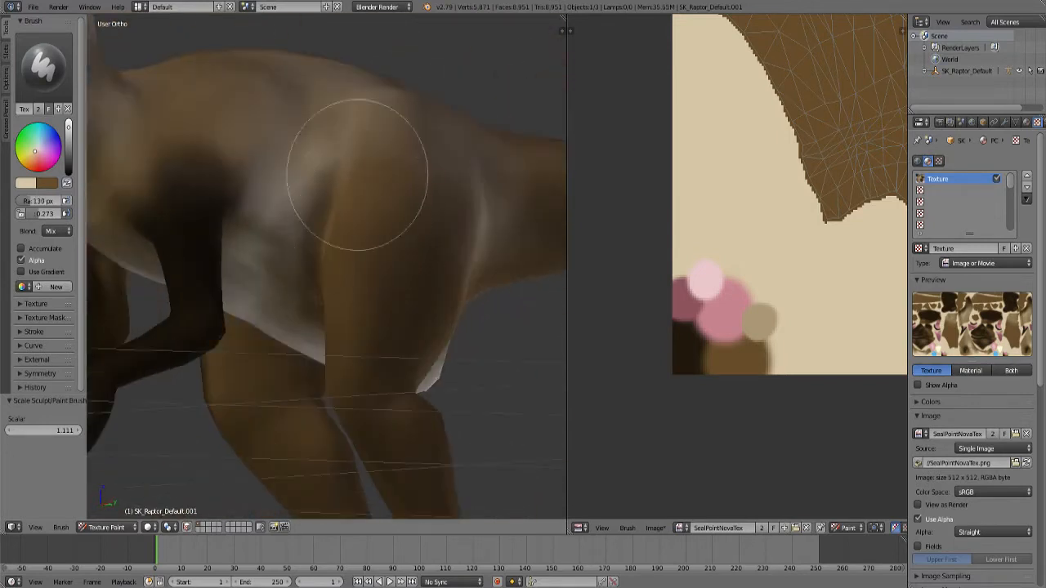
pyautogui.moveTo(357, 175)
pyautogui.mouseDown()
pyautogui.moveTo(409, 196)
pyautogui.moveTo(356, 127)
pyautogui.mouseUp()
# Enable face selection masking for the raptor's leg and switch the brush color to dark brown.
pyautogui.moveTo(497, 230); pyautogui.dragTo(257, 434, button='middle')
pyautogui.scroll(-4, 257, 434)
pyautogui.press('m')
pyautogui.moveTo(368, 506)
pyautogui.mouseDown(button='middle')
pyautogui.moveTo(439, 354)
pyautogui.moveTo(177, 223)
pyautogui.mouseUp(button='middle')
pyautogui.click(26, 183)
pyautogui.press('s')
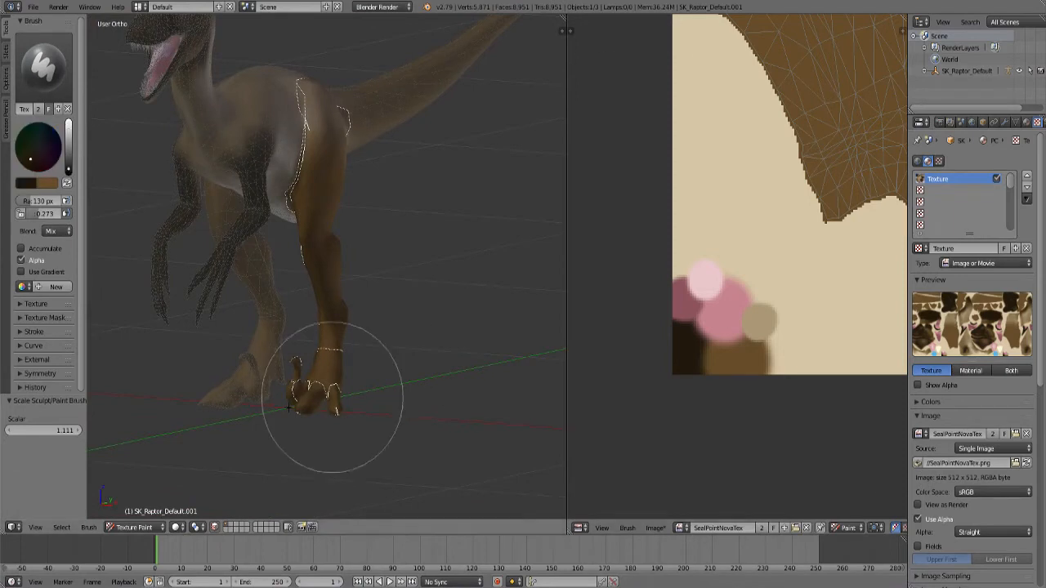
# Paint the front and outer side of the masked lower leg dark brown at full strength.
pyautogui.scroll(3, 334, 397)
pyautogui.moveTo(304, 415)
pyautogui.mouseDown(button='middle')
pyautogui.moveTo(334, 397)
pyautogui.moveTo(433, 268)
pyautogui.mouseUp(button='middle')
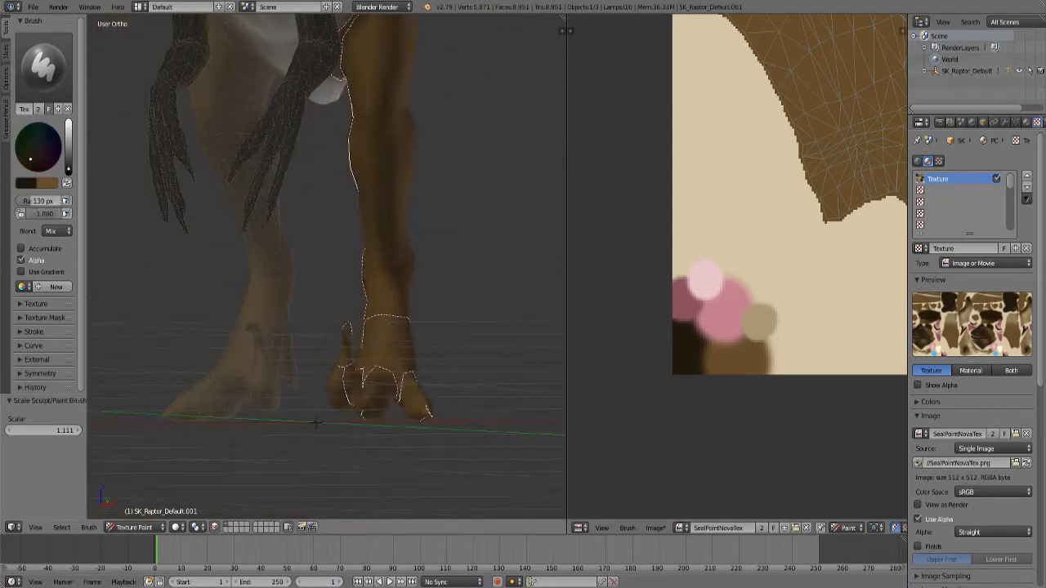
pyautogui.moveTo(395, 368); pyautogui.dragTo(425, 378, button='middle')
pyautogui.moveTo(441, 397)
pyautogui.mouseDown()
pyautogui.moveTo(352, 390)
pyautogui.moveTo(402, 141)
pyautogui.moveTo(427, 410)
pyautogui.mouseUp()
pyautogui.moveTo(432, 415)
pyautogui.mouseDown(button='middle')
pyautogui.moveTo(420, 432)
pyautogui.moveTo(237, 412)
pyautogui.moveTo(387, 373)
pyautogui.mouseUp(button='middle')
pyautogui.scroll(2, 385, 378)
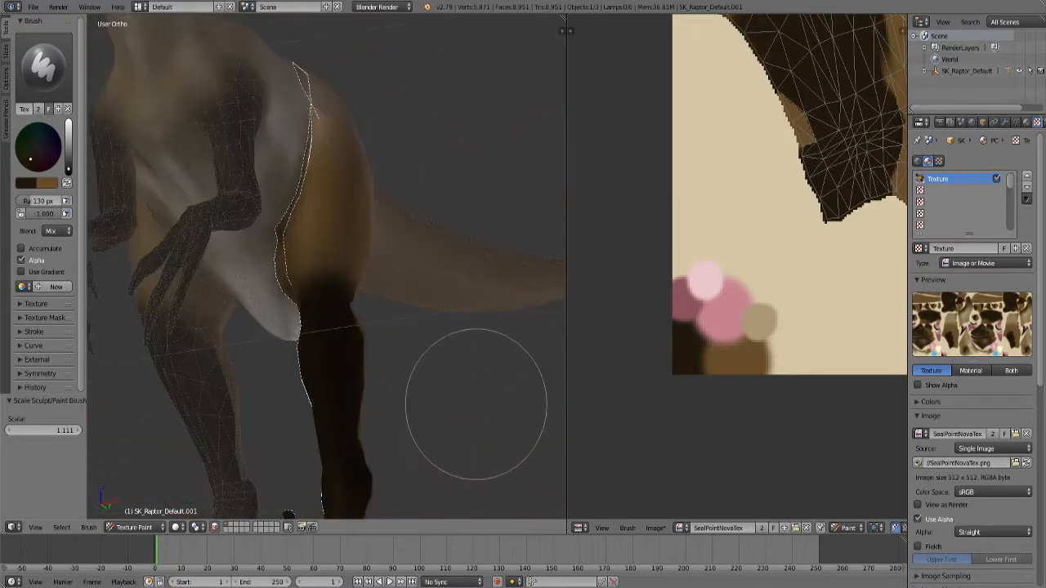
# Cover the inner side of the masked lower leg, the foot and the toes with dark brown.
pyautogui.moveTo(477, 405); pyautogui.dragTo(303, 420, button='middle')
pyautogui.moveTo(303, 420)
pyautogui.mouseDown()
pyautogui.moveTo(345, 351)
pyautogui.moveTo(350, 412)
pyautogui.moveTo(331, 222)
pyautogui.moveTo(321, 392)
pyautogui.mouseUp()
pyautogui.moveTo(322, 392); pyautogui.dragTo(219, 326, button='middle')
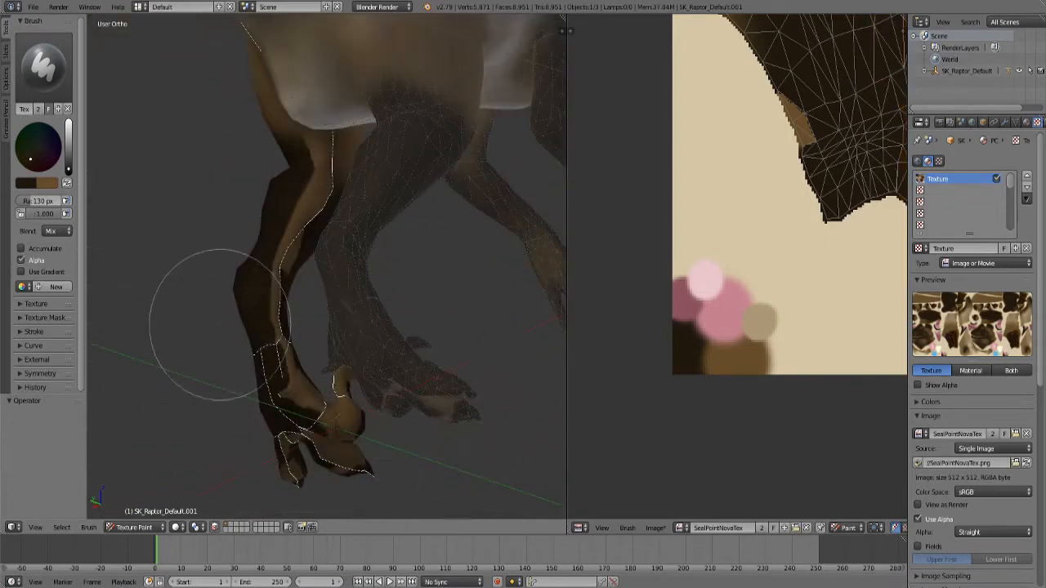
pyautogui.moveTo(219, 325)
pyautogui.mouseDown()
pyautogui.moveTo(291, 373)
pyautogui.moveTo(299, 205)
pyautogui.moveTo(326, 182)
pyautogui.moveTo(313, 269)
pyautogui.mouseUp()
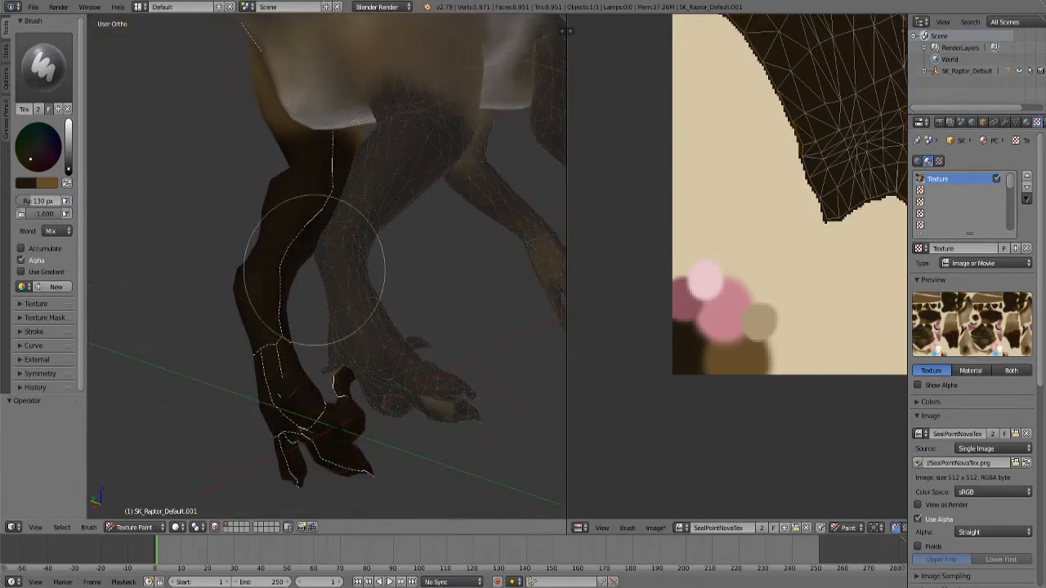
pyautogui.moveTo(313, 270)
pyautogui.mouseDown(button='middle')
pyautogui.moveTo(304, 233)
pyautogui.moveTo(373, 175)
pyautogui.moveTo(455, 168)
pyautogui.moveTo(384, 265)
pyautogui.moveTo(374, 264)
pyautogui.mouseUp(button='middle')
pyautogui.moveTo(373, 264)
pyautogui.mouseDown()
pyautogui.moveTo(256, 280)
pyautogui.moveTo(420, 222)
pyautogui.moveTo(463, 331)
pyautogui.mouseUp()
pyautogui.moveTo(463, 331); pyautogui.dragTo(344, 351, button='middle')
# Fill the remaining light patches on the islands in the texture's upper-left corner with dark brown, reducing the brush to 6 px.
pyautogui.scroll(-3, 700, 199)
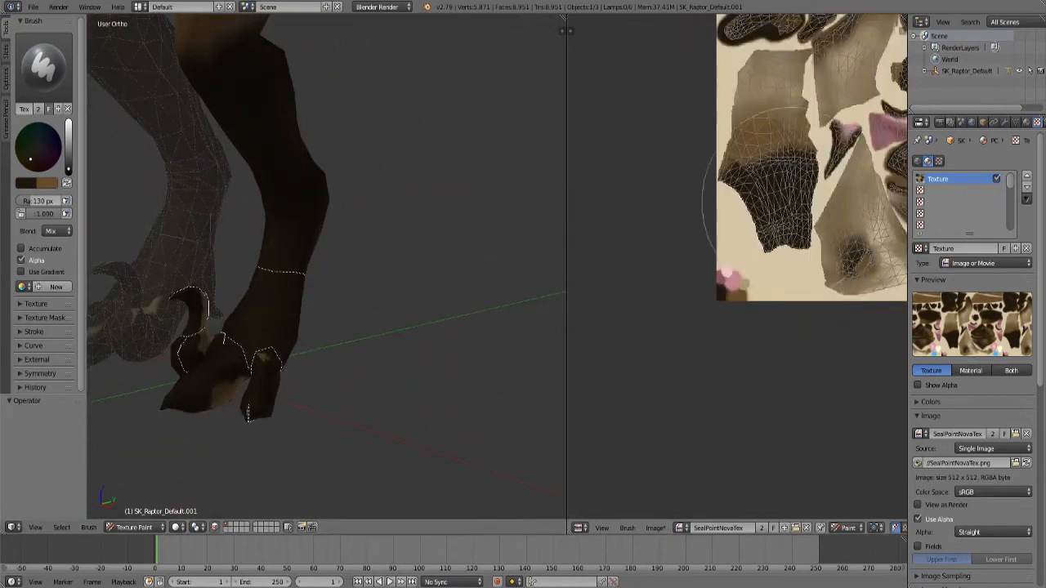
pyautogui.scroll(4, 735, 245)
pyautogui.scroll(-3, 735, 270)
pyautogui.press('[')
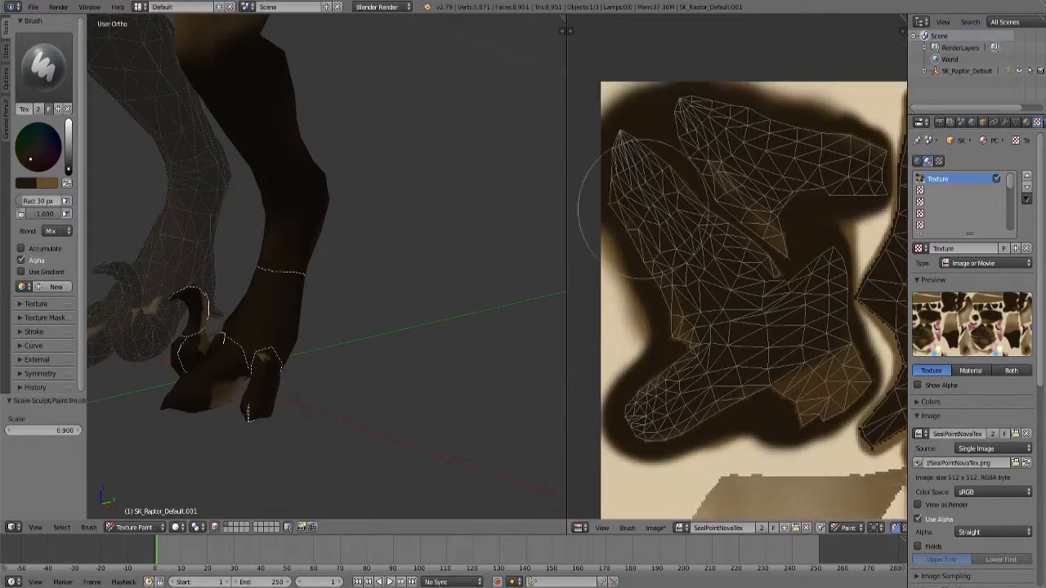
pyautogui.moveTo(694, 135); pyautogui.dragTo(833, 151)
pyautogui.press('[')
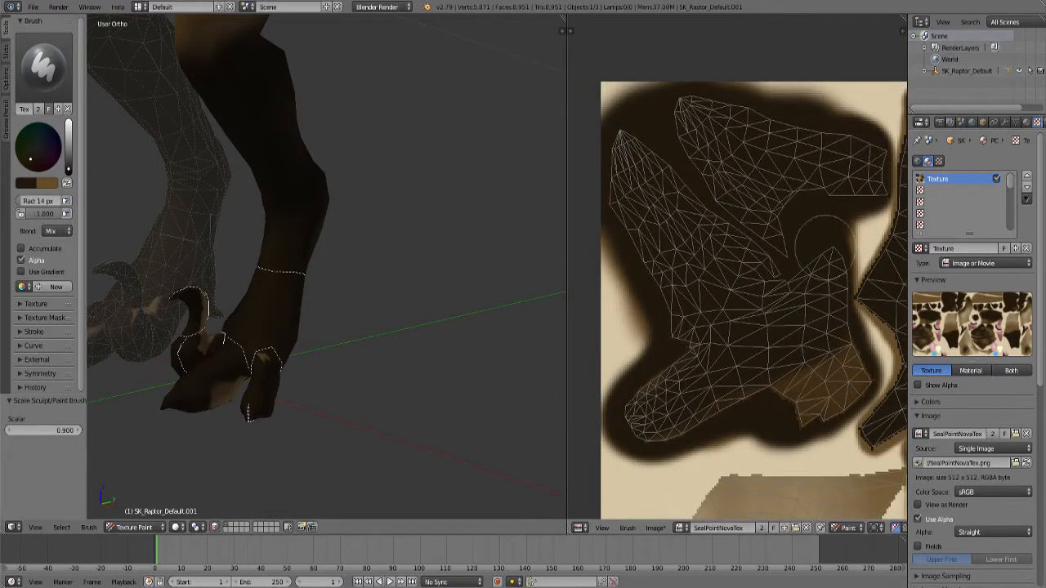
pyautogui.moveTo(825, 236)
pyautogui.mouseDown()
pyautogui.moveTo(834, 392)
pyautogui.moveTo(621, 420)
pyautogui.mouseUp()
pyautogui.moveTo(674, 335); pyautogui.dragTo(717, 315, button='middle')
pyautogui.moveTo(678, 311)
pyautogui.mouseDown()
pyautogui.moveTo(621, 245)
pyautogui.moveTo(759, 82)
pyautogui.moveTo(809, 122)
pyautogui.moveTo(772, 211)
pyautogui.moveTo(699, 294)
pyautogui.mouseUp()
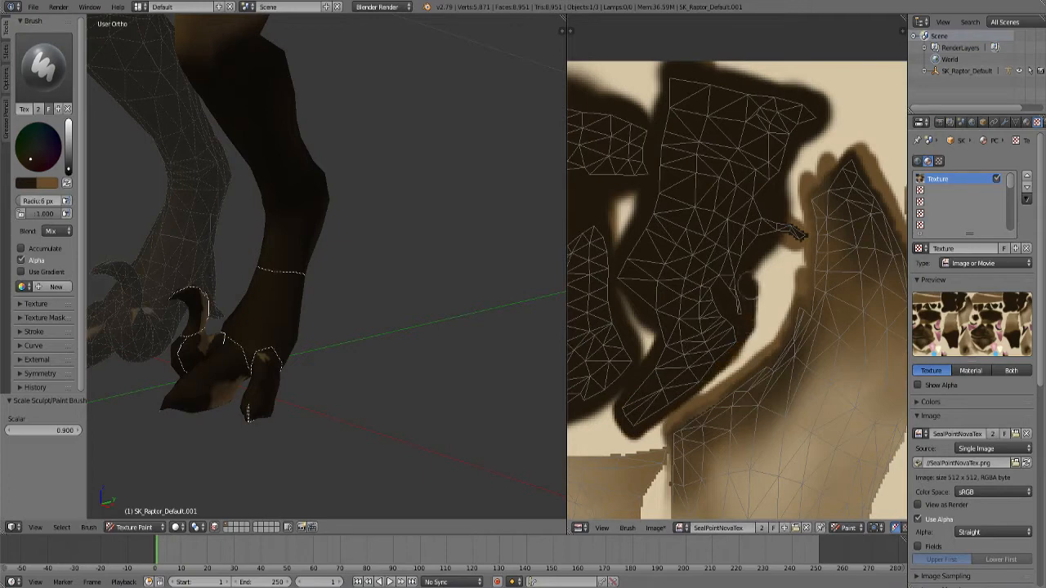
# Fill the gap and edges of the two-pronged island below the brown tail strip with dark brown.
pyautogui.scroll(-4, 701, 273)
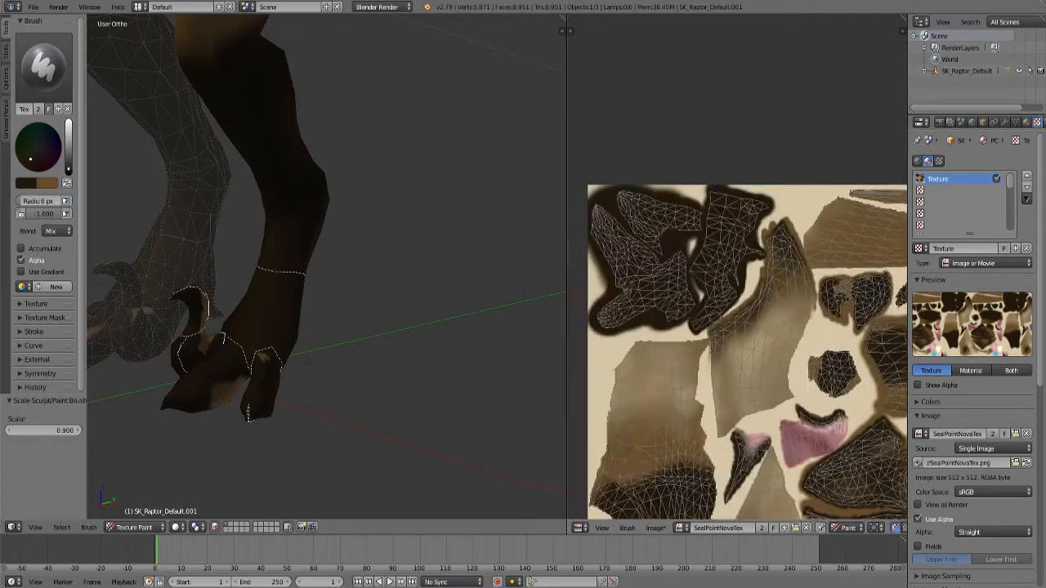
pyautogui.moveTo(876, 292); pyautogui.dragTo(738, 266, button='middle')
pyautogui.scroll(4, 737, 265)
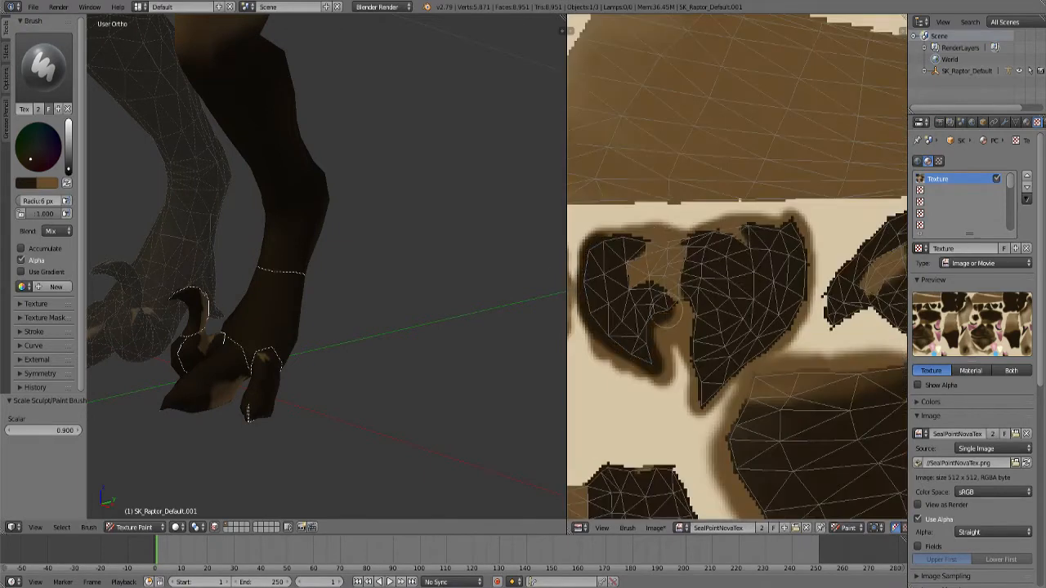
pyautogui.moveTo(671, 315); pyautogui.dragTo(693, 409)
pyautogui.moveTo(733, 366)
pyautogui.mouseDown()
pyautogui.moveTo(801, 242)
pyautogui.moveTo(660, 239)
pyautogui.moveTo(650, 283)
pyautogui.mouseUp()
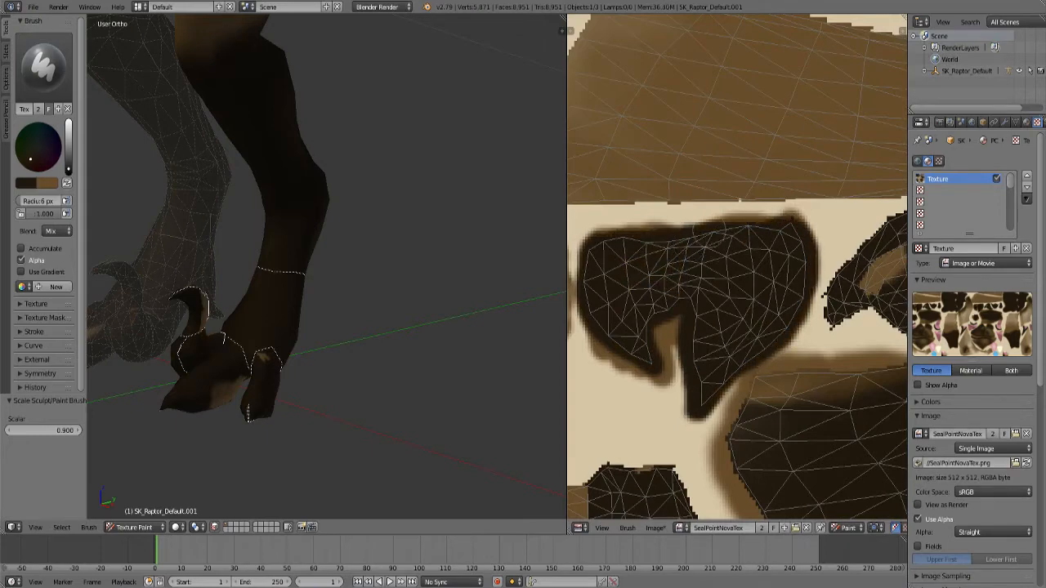
# Fill the curved island beside the two-pronged one and the small islands next to it with dark brown.
pyautogui.scroll(-1, 709, 237)
pyautogui.moveTo(898, 259)
pyautogui.mouseDown(button='middle')
pyautogui.moveTo(751, 285)
pyautogui.moveTo(798, 286)
pyautogui.mouseUp(button='middle')
pyautogui.moveTo(729, 287); pyautogui.dragTo(701, 294)
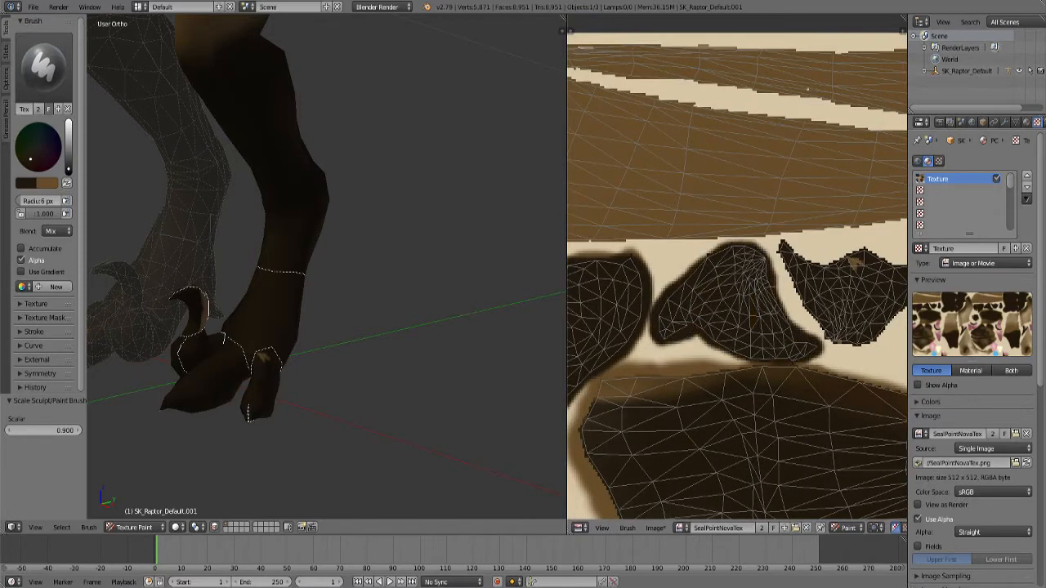
pyautogui.scroll(-1, 807, 88)
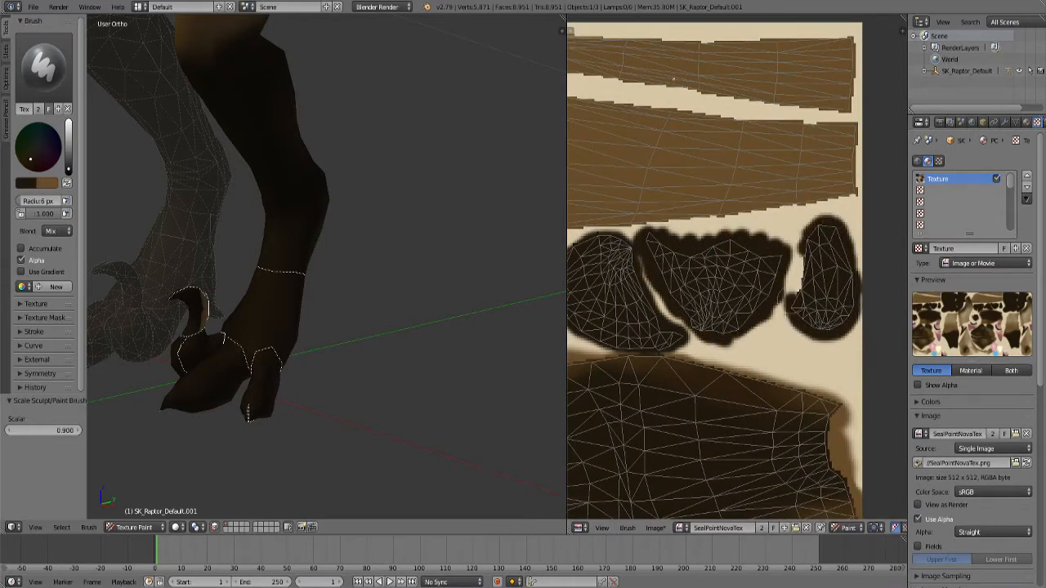
# Fill the light patches and edges of the rounded island above the pink mouth island with dark brown.
pyautogui.scroll(-2, 710, 261)
pyautogui.scroll(7, 711, 261)
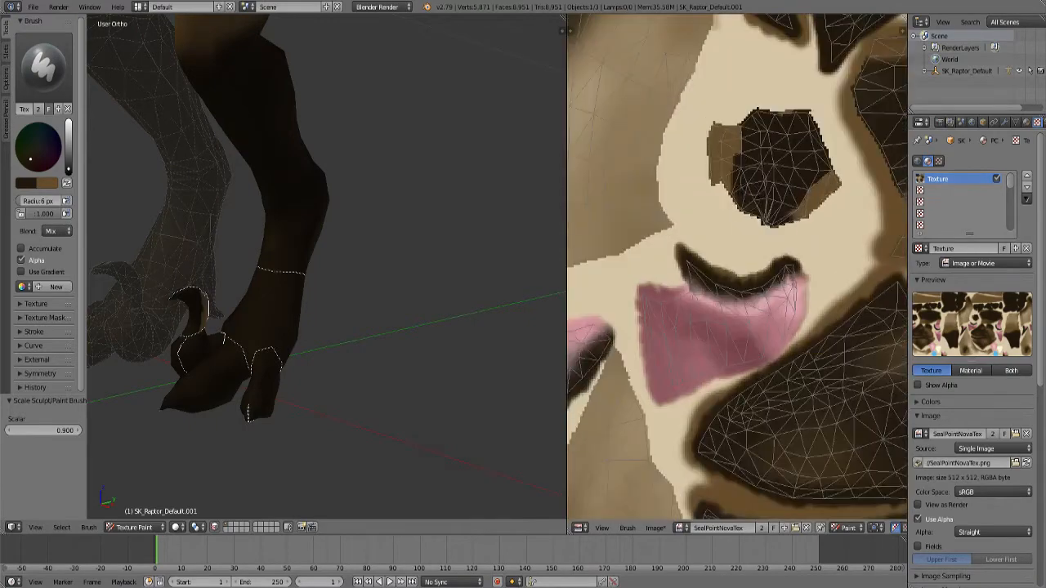
pyautogui.moveTo(719, 273)
pyautogui.mouseDown()
pyautogui.moveTo(699, 209)
pyautogui.moveTo(674, 245)
pyautogui.mouseUp()
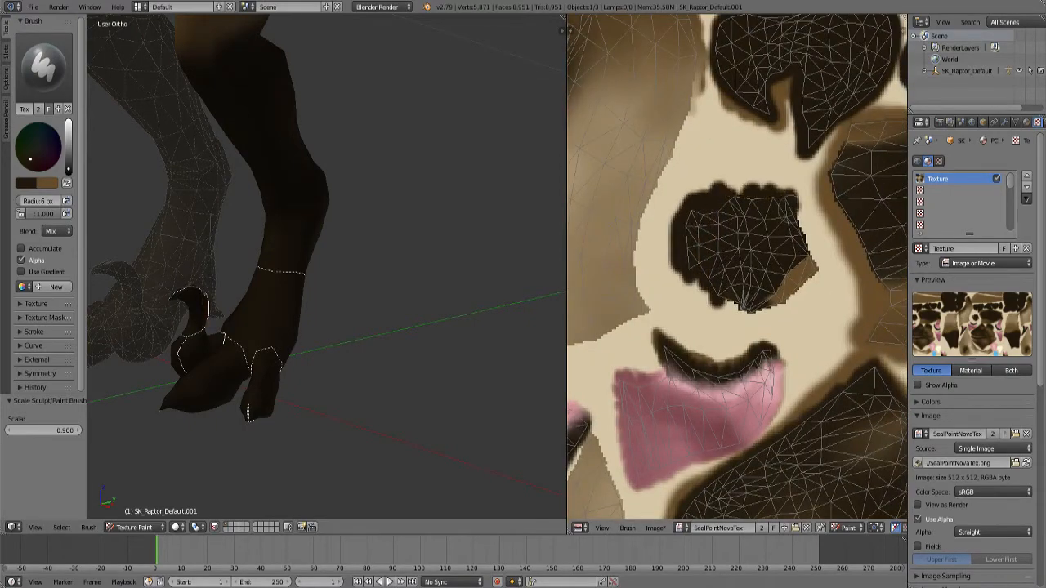
pyautogui.moveTo(812, 208); pyautogui.dragTo(760, 310)
# Soften the dark brown edge up the front and side of the thigh at strength 0.473 with a 152 px brush.
pyautogui.moveTo(245, 261); pyautogui.dragTo(383, 325, button='middle')
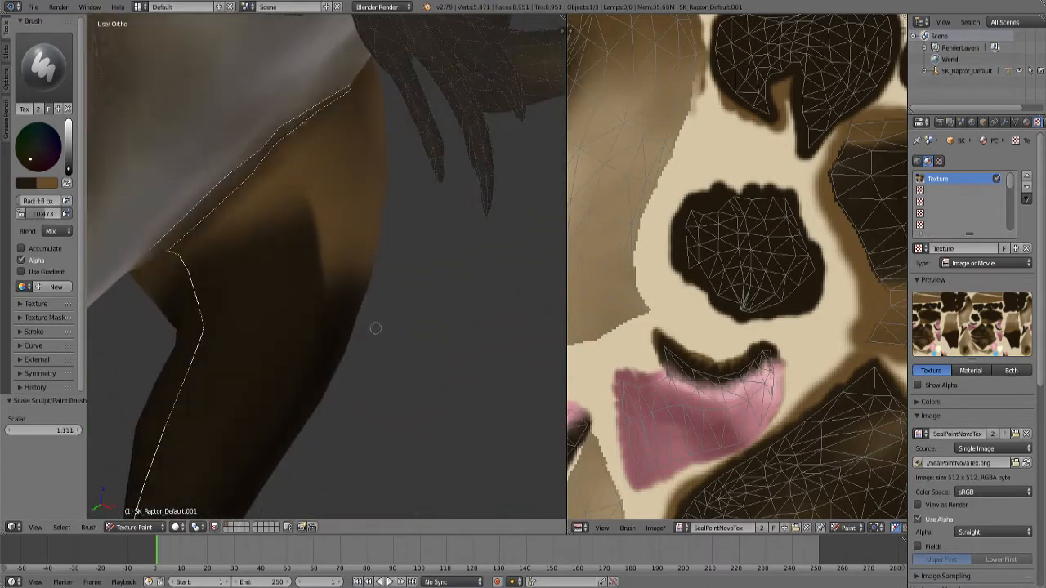
pyautogui.moveTo(317, 323)
pyautogui.mouseDown()
pyautogui.moveTo(326, 311)
pyautogui.moveTo(298, 302)
pyautogui.moveTo(343, 190)
pyautogui.mouseUp()
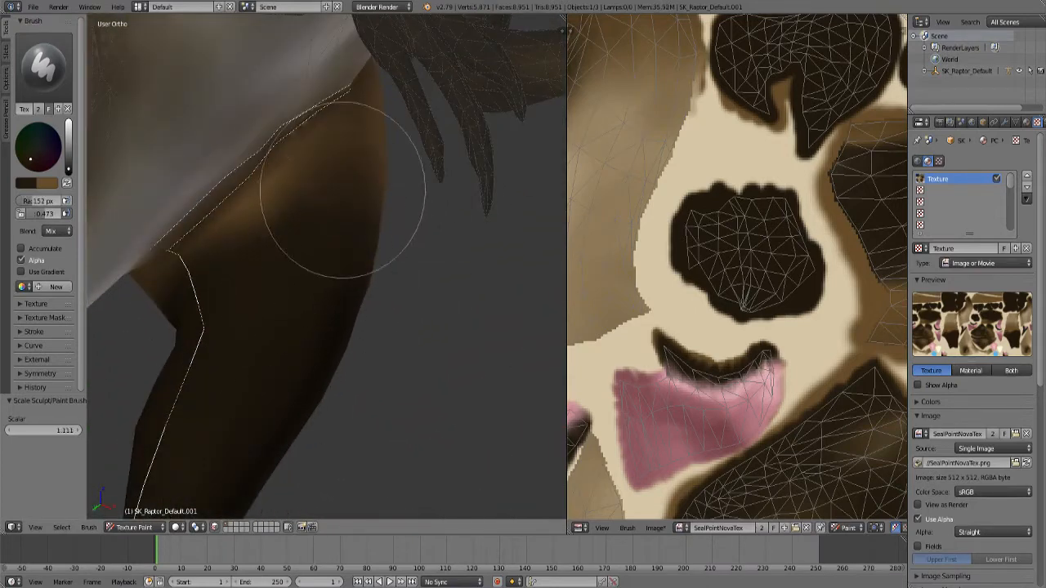
pyautogui.moveTo(338, 196)
pyautogui.mouseDown(button='middle')
pyautogui.moveTo(217, 420)
pyautogui.moveTo(262, 455)
pyautogui.moveTo(410, 293)
pyautogui.mouseUp(button='middle')
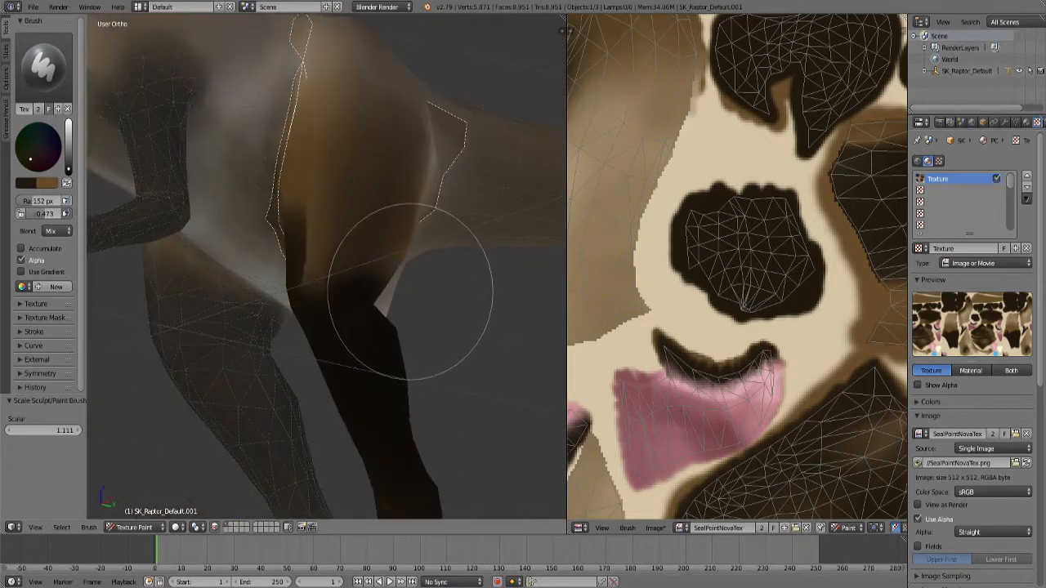
pyautogui.moveTo(315, 237); pyautogui.dragTo(353, 289)
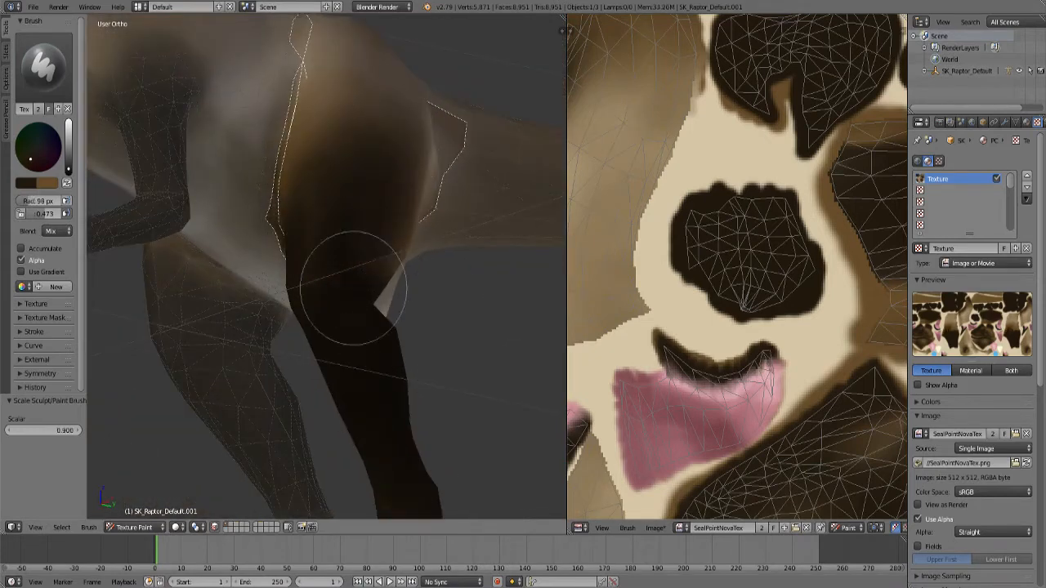
# Shade the back and inner edges of the masked thigh dark brown with the brush reduced to 63 px.
pyautogui.moveTo(352, 378)
pyautogui.mouseDown(button='middle')
pyautogui.moveTo(275, 354)
pyautogui.moveTo(287, 411)
pyautogui.mouseUp(button='middle')
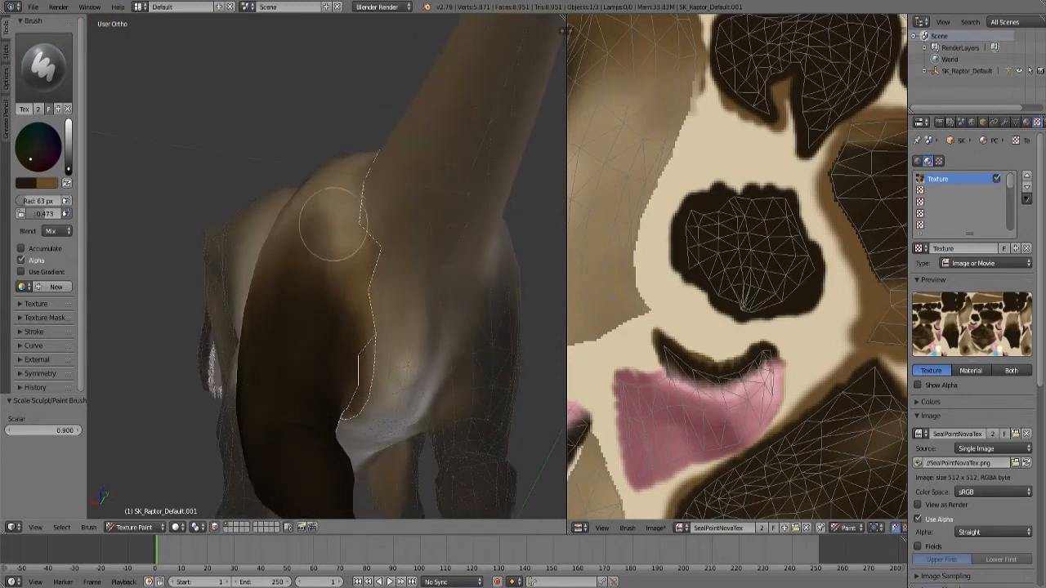
pyautogui.moveTo(332, 224)
pyautogui.mouseDown(button='middle')
pyautogui.moveTo(427, 283)
pyautogui.moveTo(352, 196)
pyautogui.moveTo(207, 188)
pyautogui.moveTo(351, 269)
pyautogui.moveTo(315, 269)
pyautogui.moveTo(386, 175)
pyautogui.mouseUp(button='middle')
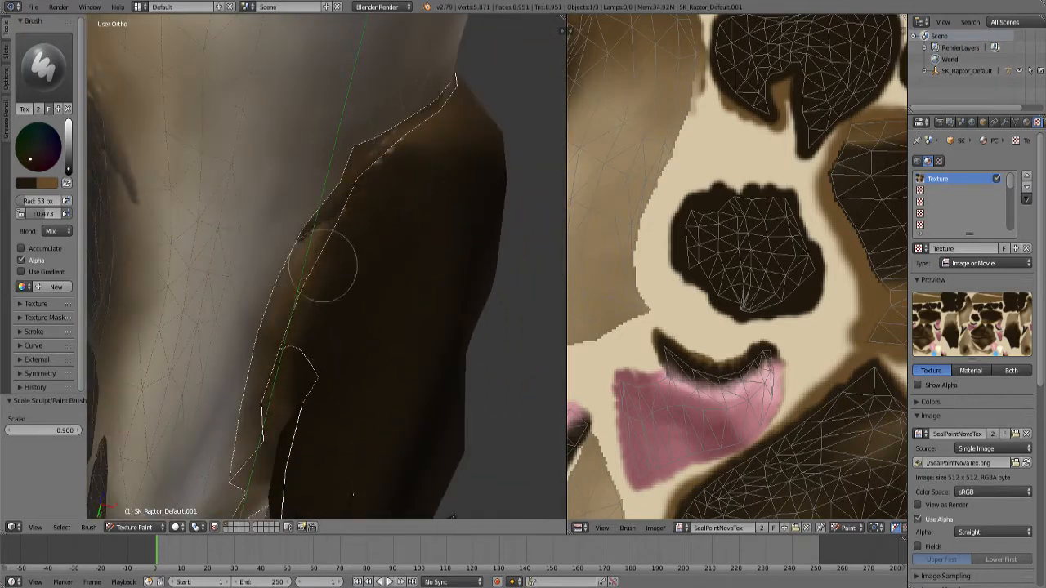
pyautogui.moveTo(346, 442)
pyautogui.mouseDown(button='middle')
pyautogui.moveTo(367, 350)
pyautogui.moveTo(299, 322)
pyautogui.moveTo(322, 316)
pyautogui.mouseUp(button='middle')
pyautogui.moveTo(319, 303); pyautogui.dragTo(354, 347)
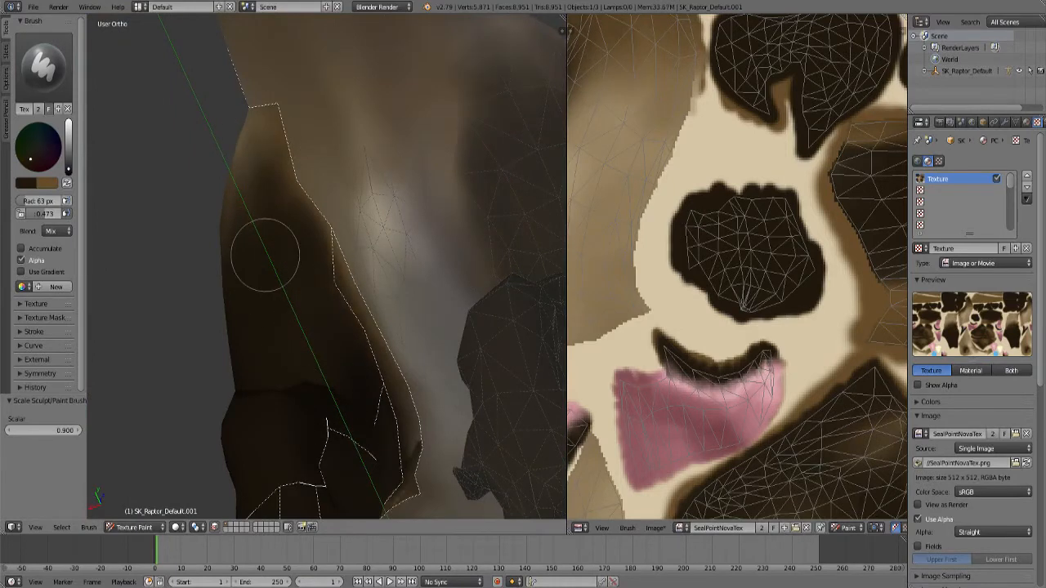
pyautogui.moveTo(264, 254); pyautogui.dragTo(351, 381, button='middle')
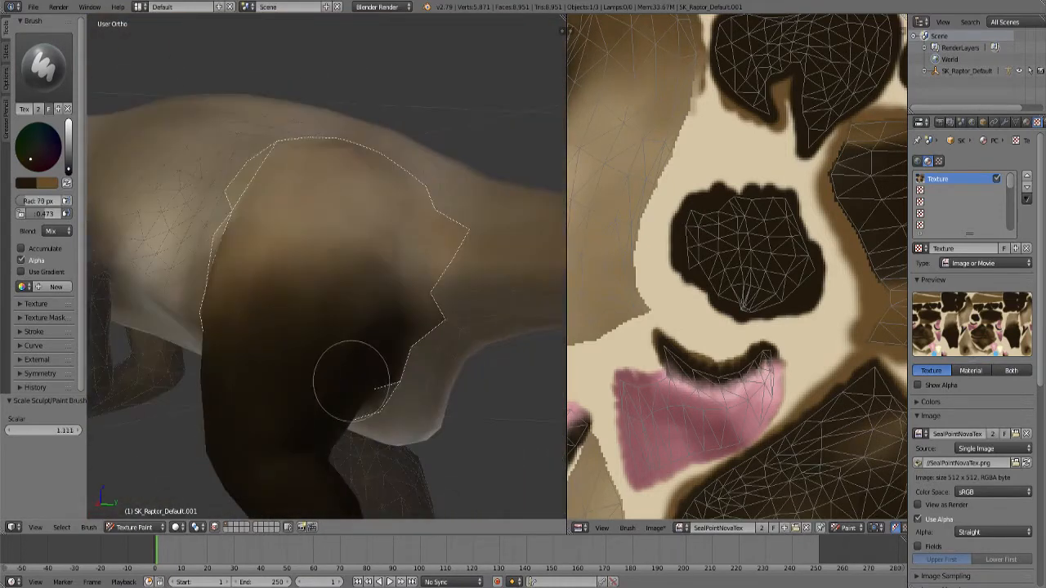
# Extend the dark brown shading up the outer hip with an enlarged brush, and reduce the radius to 113 px.
pyautogui.press(']')
pyautogui.press(']')
pyautogui.press(']')
pyautogui.press(']')
pyautogui.press(']')
pyautogui.press(']')
pyautogui.press(']')
pyautogui.press(']')
pyautogui.moveTo(317, 221)
pyautogui.mouseDown()
pyautogui.moveTo(315, 262)
pyautogui.moveTo(354, 237)
pyautogui.mouseUp()
pyautogui.press('[')
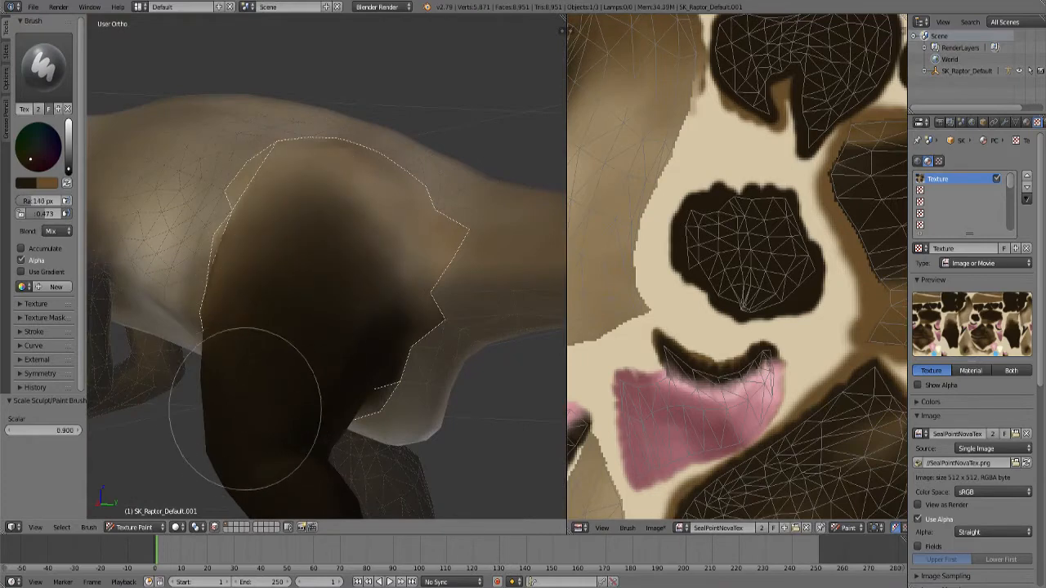
pyautogui.scroll(-3, 245, 408)
pyautogui.press('[')
pyautogui.press('[')
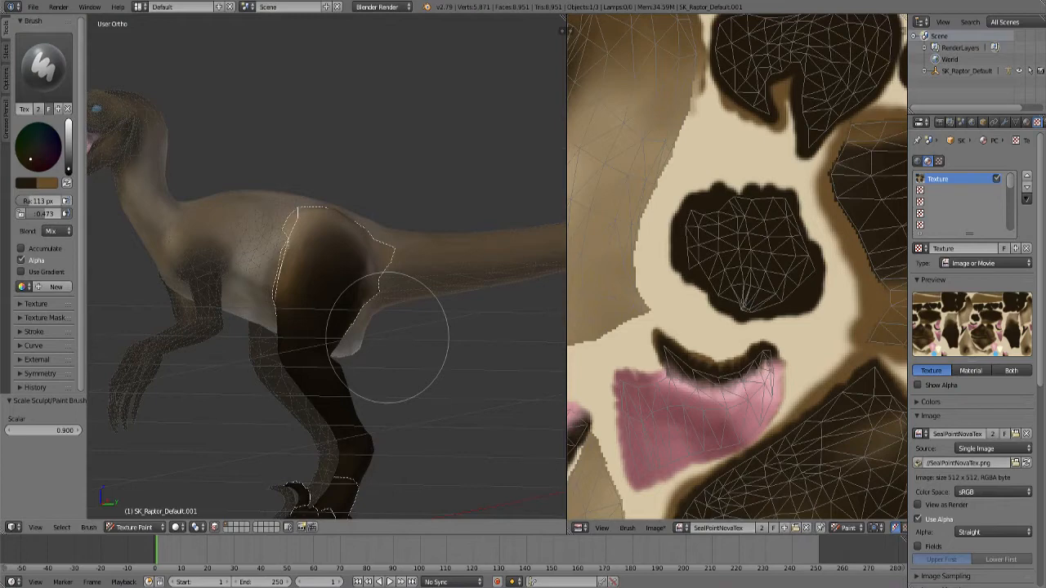
# Switch to the Smear brush and blend the dark seam between the front of the thigh and the belly with a 45 px radius.
pyautogui.moveTo(385, 319); pyautogui.dragTo(402, 252, button='middle')
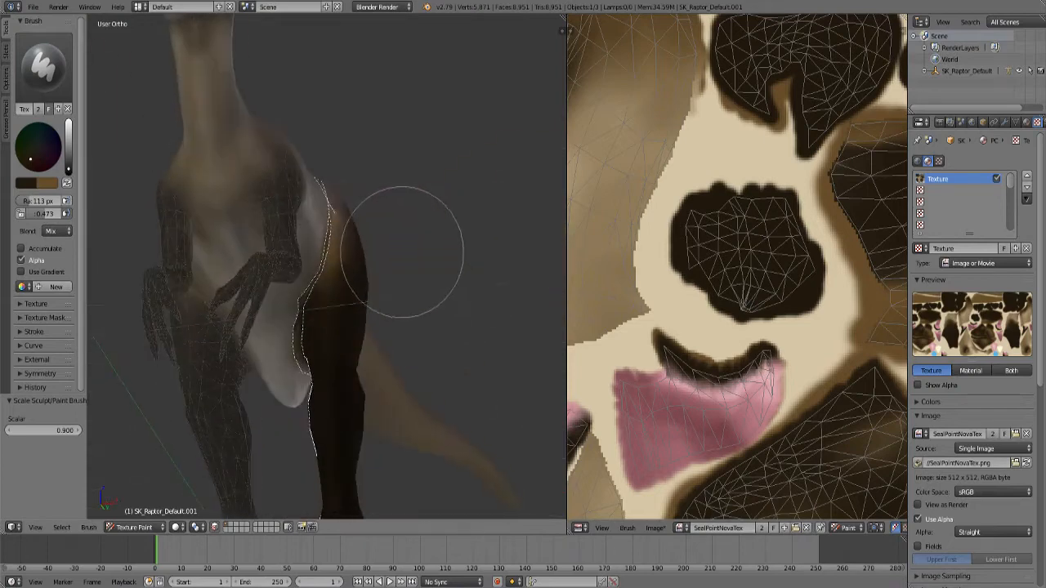
pyautogui.moveTo(270, 245); pyautogui.dragTo(261, 299, button='middle')
pyautogui.scroll(6, 273, 286)
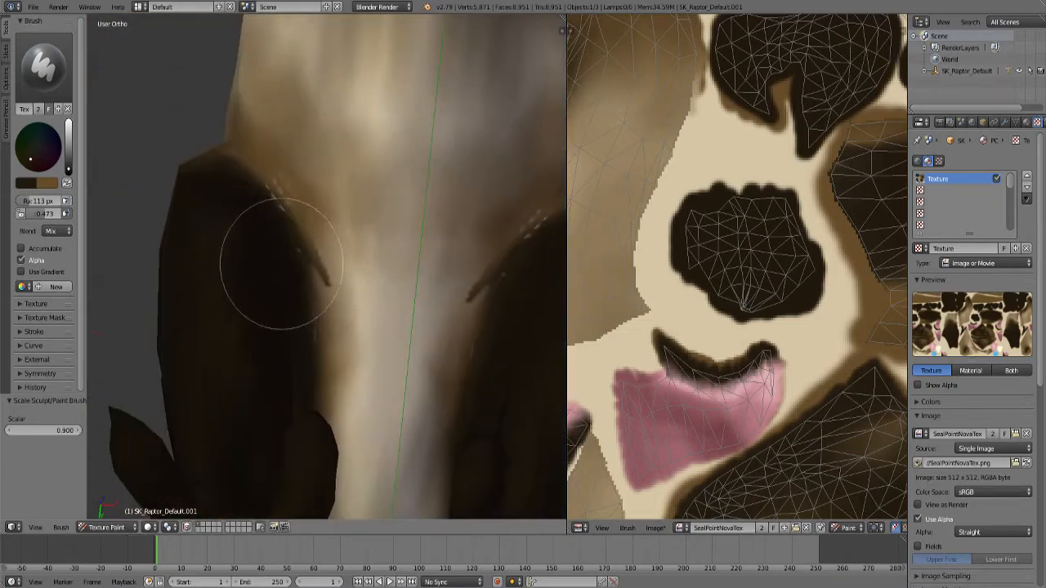
pyautogui.click(44, 67)
pyautogui.click(168, 133)
pyautogui.moveTo(319, 335); pyautogui.dragTo(338, 317, button='middle')
pyautogui.press('[')
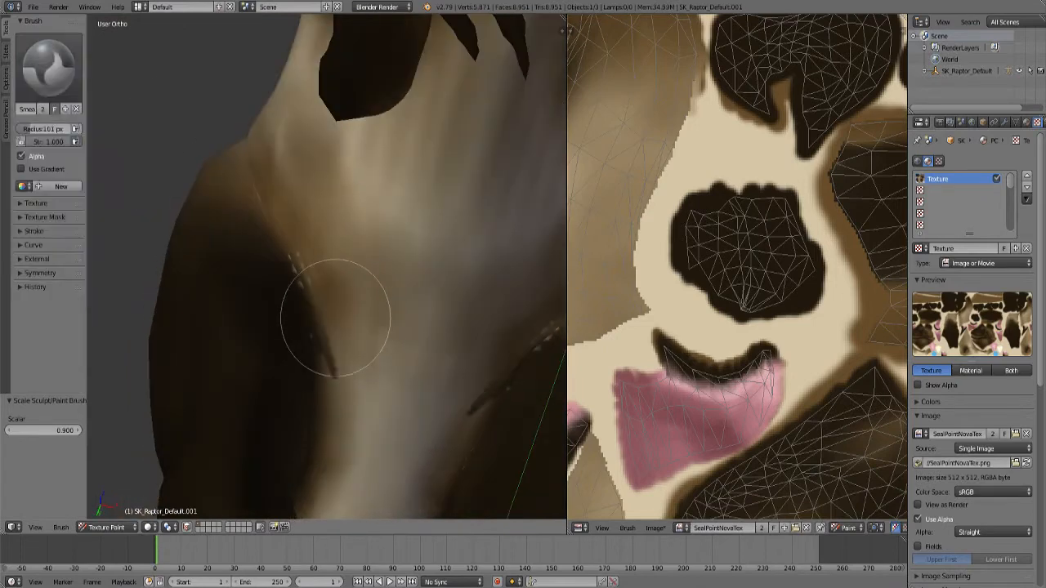
pyautogui.press('[')
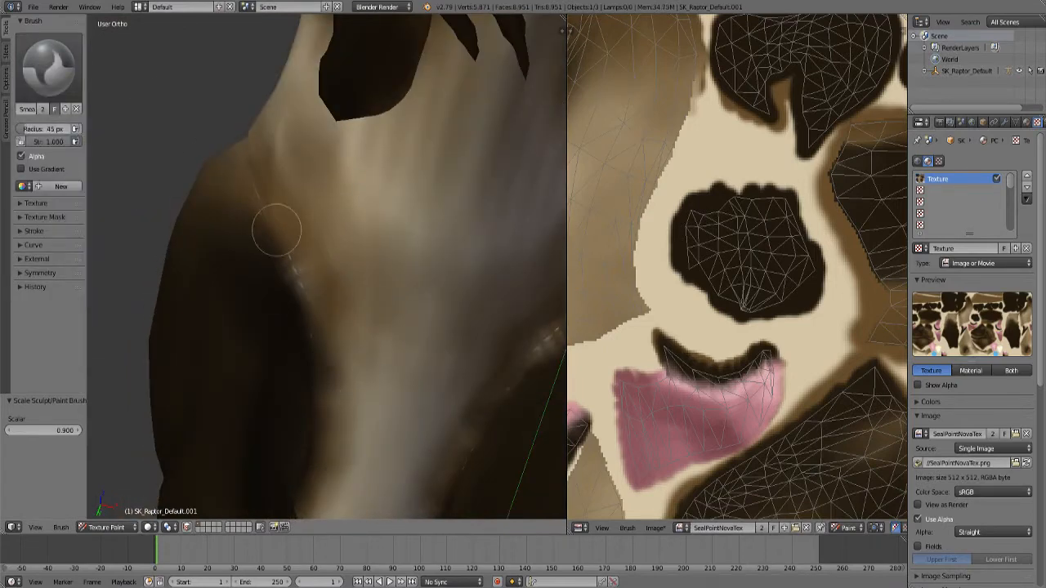
# Smear the thigh's dark inner edge into the lighter belly with the brush at 74 px, enlarging it to 137 px.
pyautogui.moveTo(339, 333); pyautogui.dragTo(294, 355, button='middle')
pyautogui.press(']')
pyautogui.press(']')
pyautogui.press(']')
pyautogui.press(']')
pyautogui.press(']')
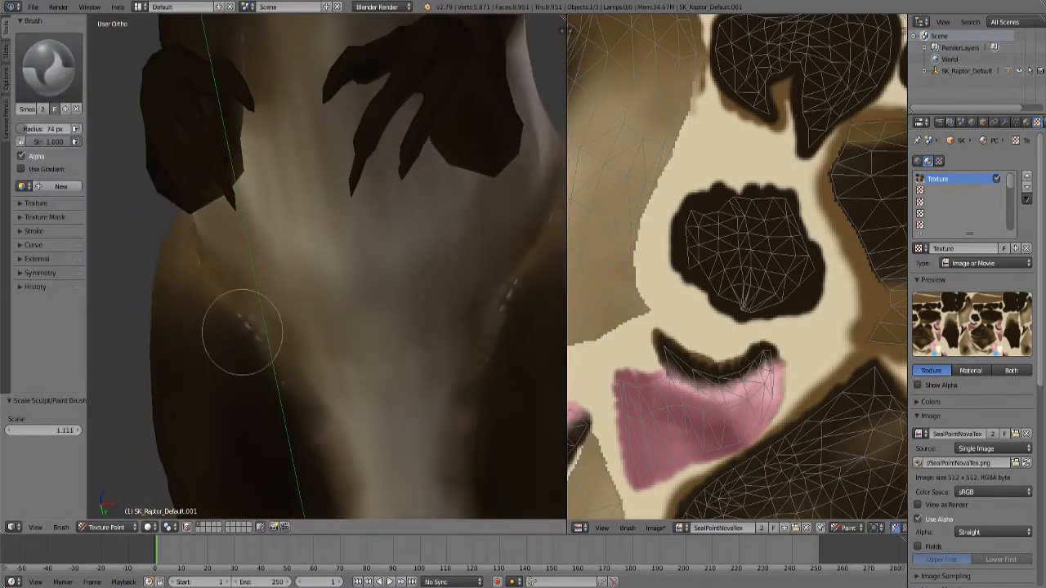
pyautogui.moveTo(331, 479); pyautogui.dragTo(350, 448)
pyautogui.press(']')
pyautogui.press(']')
pyautogui.press(']')
pyautogui.press(']')
pyautogui.press(']')
pyautogui.press(']')
pyautogui.moveTo(320, 406); pyautogui.dragTo(383, 409)
# Smear the light notches between the inner thighs into a smooth dark edge with a 123 px brush.
pyautogui.scroll(-1, 368, 419)
pyautogui.moveTo(368, 419); pyautogui.dragTo(351, 338, button='middle')
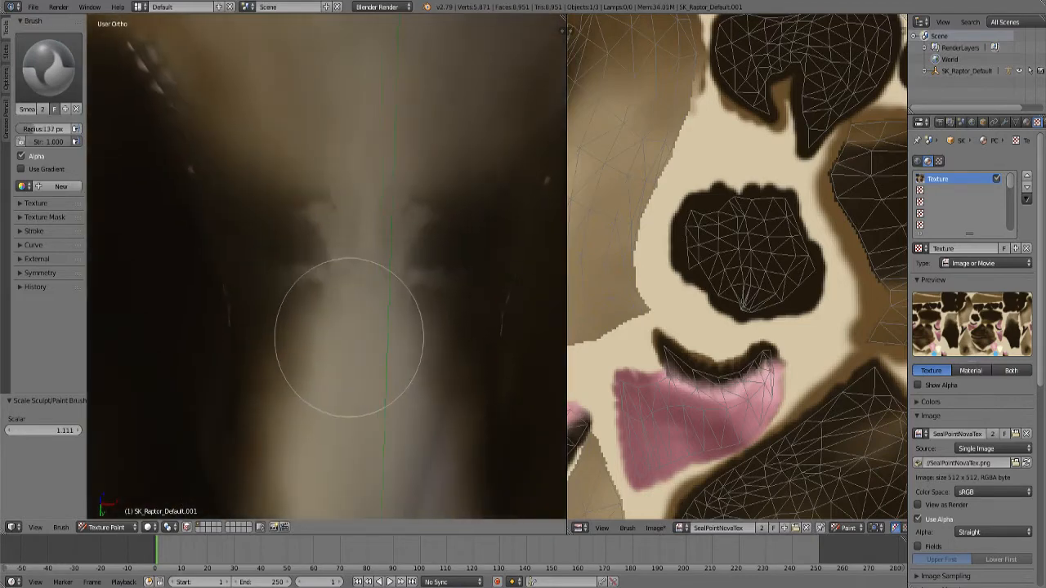
pyautogui.press('[')
pyautogui.moveTo(338, 271)
pyautogui.mouseDown()
pyautogui.moveTo(285, 205)
pyautogui.moveTo(319, 215)
pyautogui.moveTo(254, 383)
pyautogui.moveTo(196, 100)
pyautogui.mouseUp()
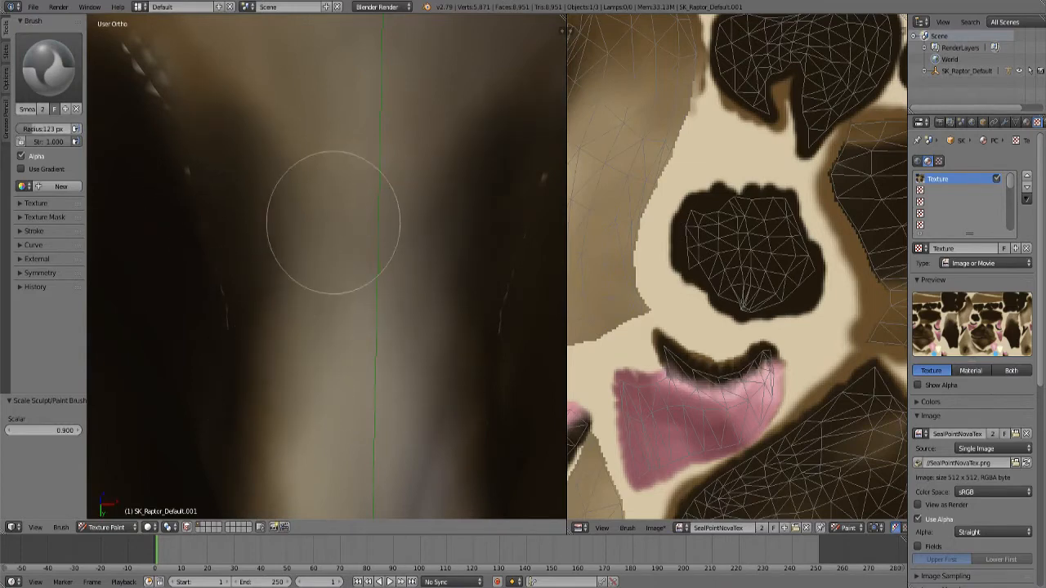
# Smear the seam along the upper hip and the dark rear edge of the thigh into the lighter body.
pyautogui.moveTo(332, 221)
pyautogui.mouseDown(button='middle')
pyautogui.moveTo(360, 319)
pyautogui.moveTo(289, 303)
pyautogui.moveTo(362, 301)
pyautogui.mouseUp(button='middle')
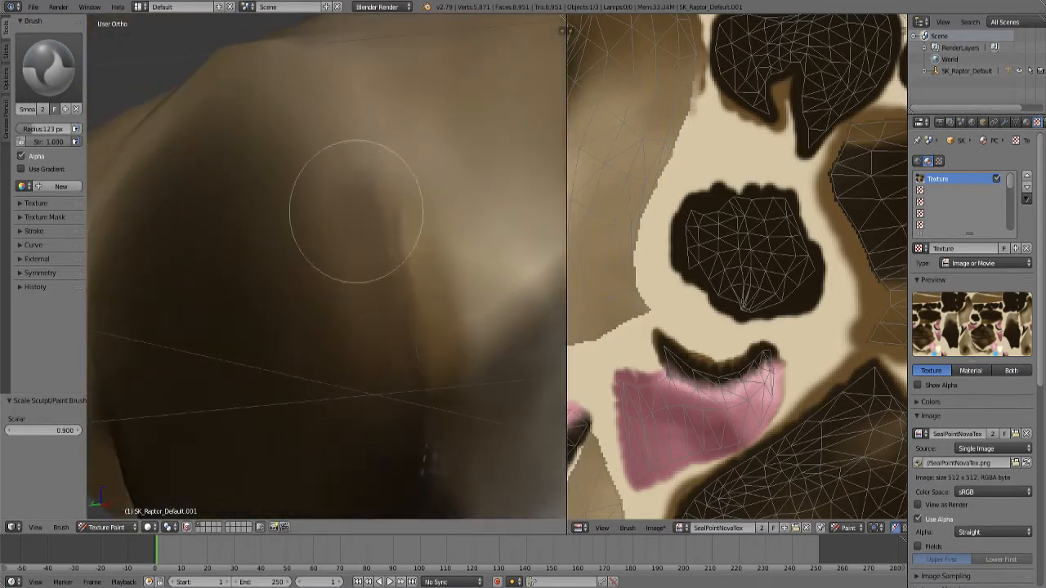
pyautogui.moveTo(356, 211); pyautogui.dragTo(370, 120)
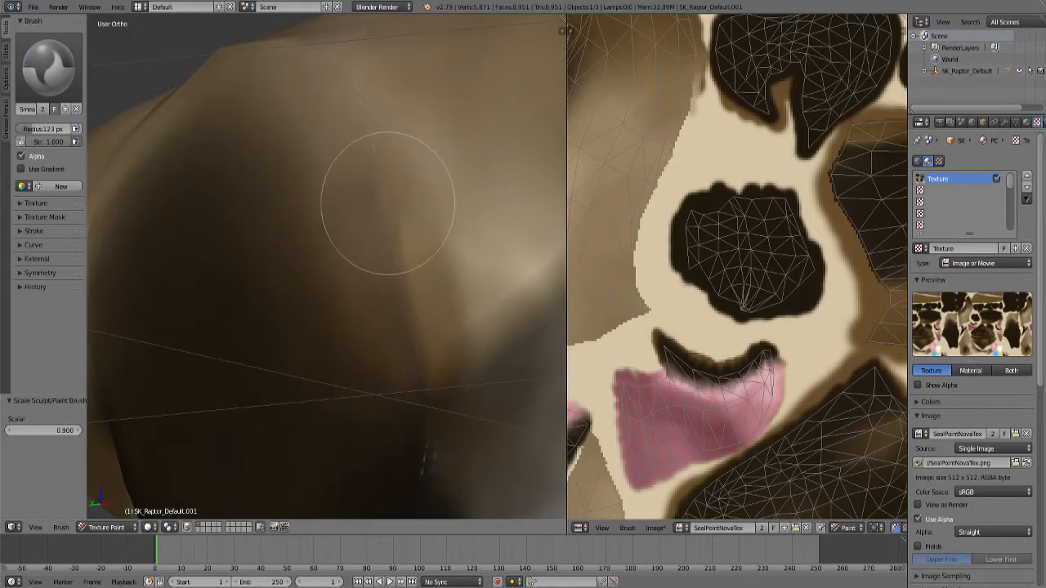
pyautogui.moveTo(388, 203)
pyautogui.mouseDown(button='middle')
pyautogui.moveTo(310, 226)
pyautogui.moveTo(301, 206)
pyautogui.moveTo(341, 259)
pyautogui.mouseUp(button='middle')
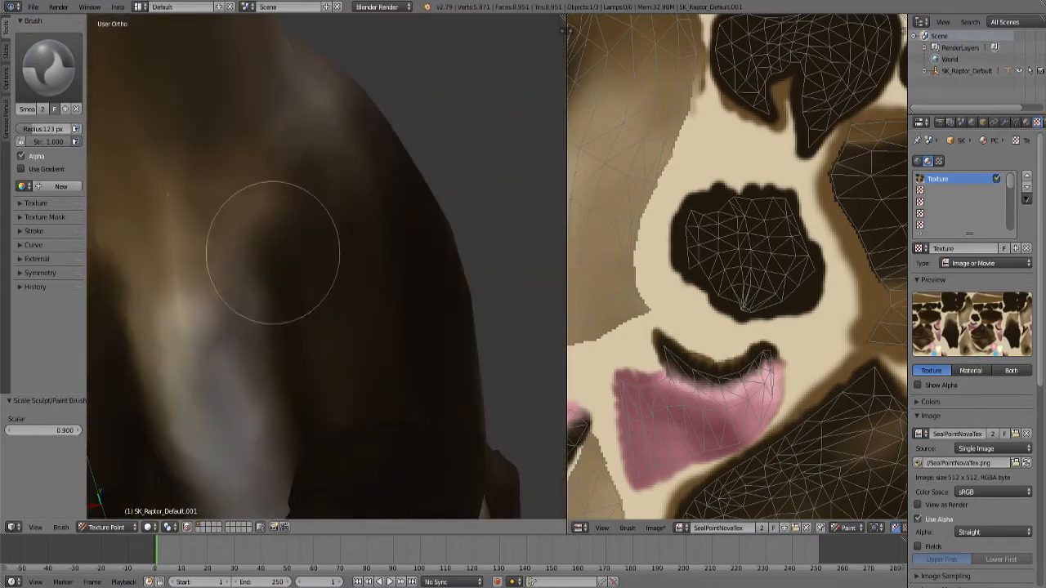
pyautogui.moveTo(273, 253); pyautogui.dragTo(247, 159)
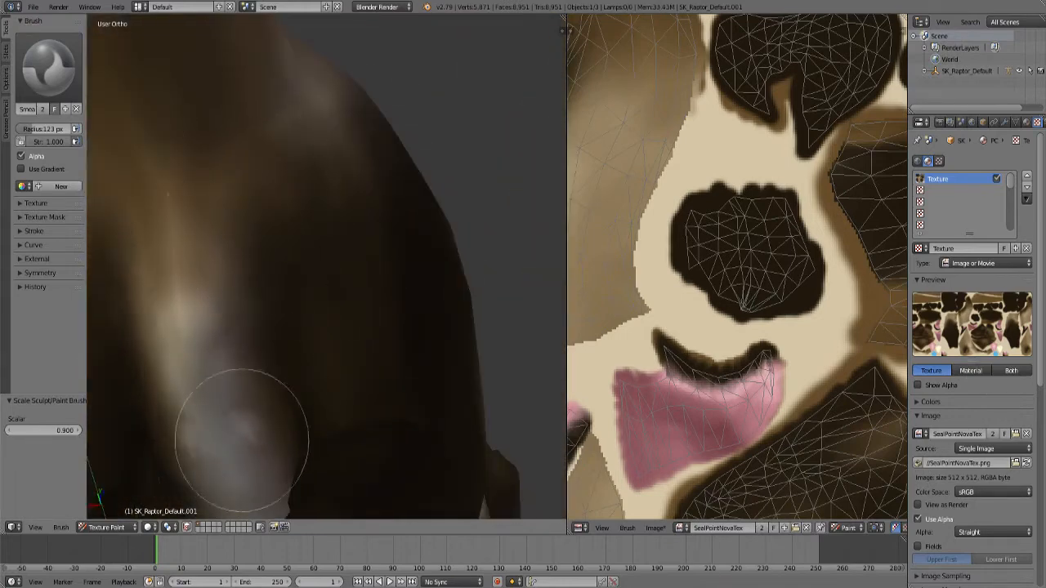
# Smear the pale stripe along the underside between the hind legs into the surrounding brown.
pyautogui.moveTo(229, 432)
pyautogui.mouseDown(button='middle')
pyautogui.moveTo(229, 327)
pyautogui.moveTo(361, 310)
pyautogui.mouseUp(button='middle')
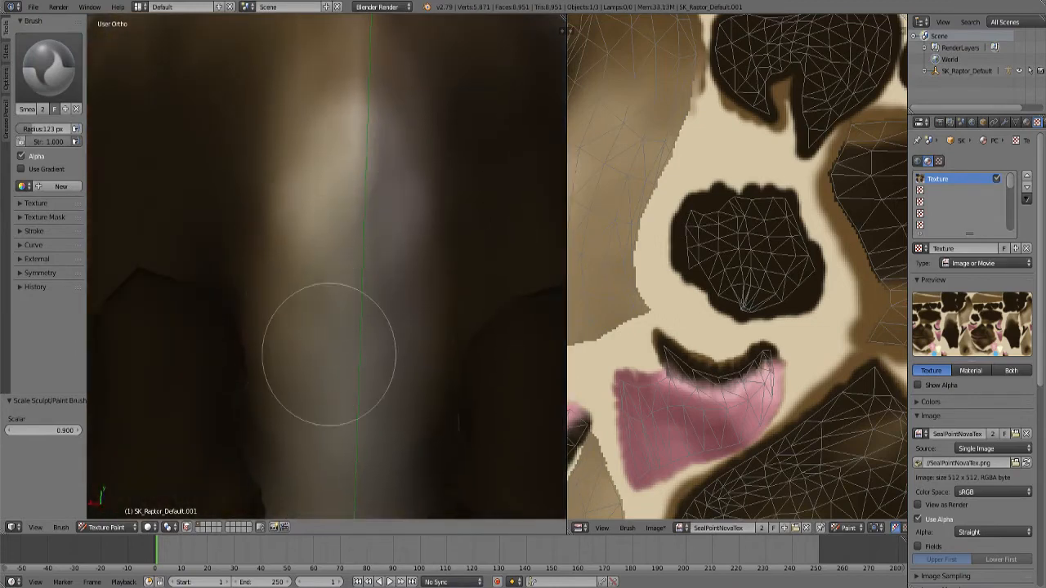
pyautogui.moveTo(329, 353)
pyautogui.mouseDown(button='middle')
pyautogui.moveTo(379, 327)
pyautogui.moveTo(245, 362)
pyautogui.moveTo(350, 332)
pyautogui.moveTo(355, 284)
pyautogui.mouseUp(button='middle')
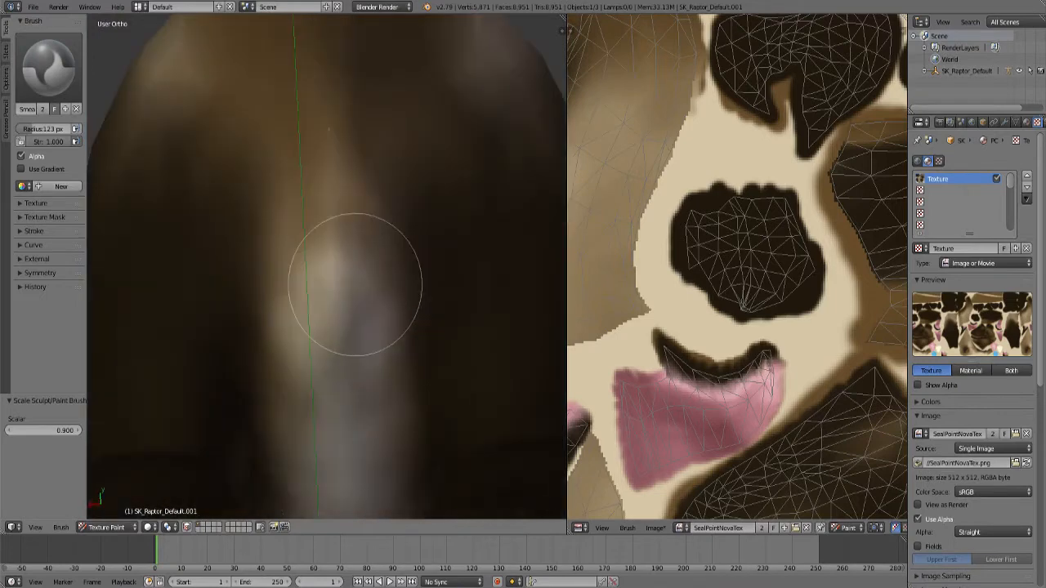
pyautogui.moveTo(319, 259); pyautogui.dragTo(320, 239)
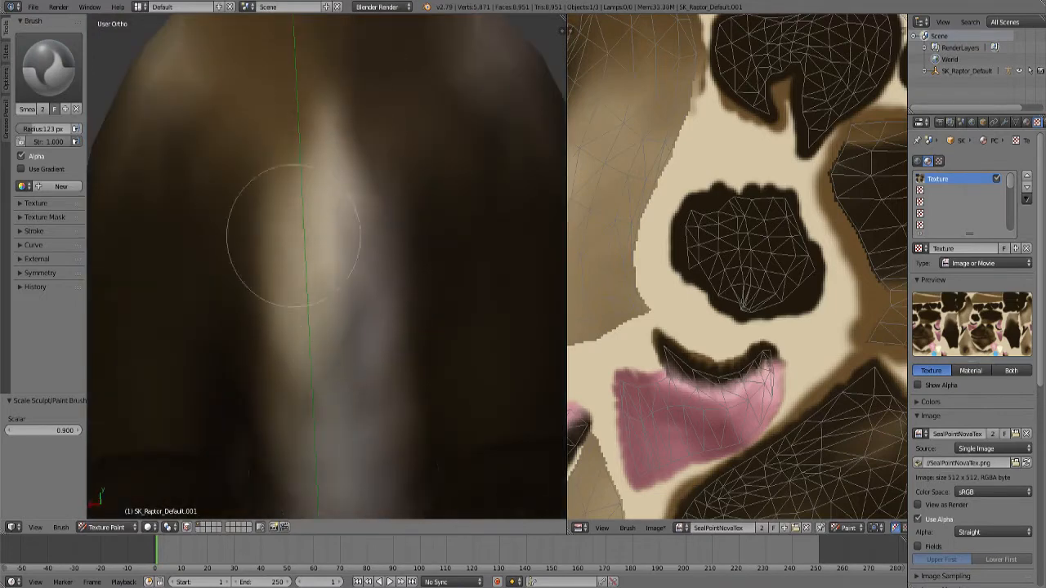
# Save the painted texture image SealPointNovaTex.
pyautogui.scroll(-5, 329, 245)
pyautogui.moveTo(261, 303)
pyautogui.mouseDown(button='middle')
pyautogui.moveTo(303, 397)
pyautogui.moveTo(427, 315)
pyautogui.moveTo(182, 444)
pyautogui.moveTo(393, 401)
pyautogui.moveTo(391, 300)
pyautogui.moveTo(415, 439)
pyautogui.moveTo(491, 482)
pyautogui.mouseUp(button='middle')
pyautogui.click(653, 527)
pyautogui.click(670, 431)
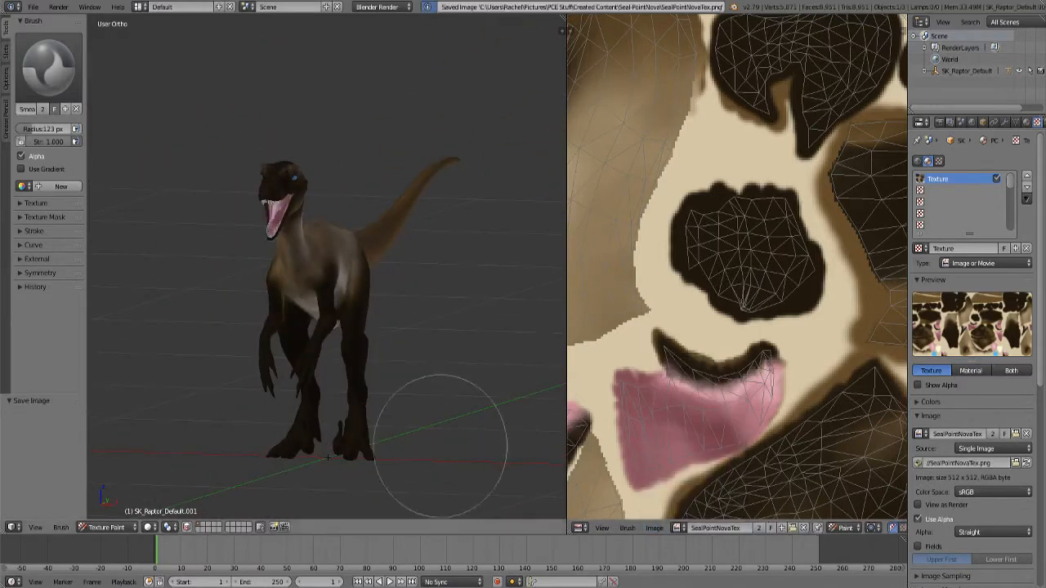
# Examine the raptor's hips, legs, feet and arms from several angles and compare them with the full texture layout.
pyautogui.moveTo(425, 437)
pyautogui.mouseDown(button='middle')
pyautogui.moveTo(434, 350)
pyautogui.moveTo(341, 408)
pyautogui.moveTo(144, 373)
pyautogui.moveTo(340, 330)
pyautogui.moveTo(294, 337)
pyautogui.moveTo(411, 360)
pyautogui.moveTo(367, 218)
pyautogui.moveTo(491, 280)
pyautogui.moveTo(234, 310)
pyautogui.moveTo(348, 299)
pyautogui.mouseUp(button='middle')
pyautogui.scroll(-3, 348, 299)
pyautogui.scroll(3, 351, 327)
pyautogui.keyDown('shift'); pyautogui.moveTo(362, 378); pyautogui.dragTo(249, 359, button='middle'); pyautogui.keyUp('shift')
pyautogui.scroll(-4, 657, 262)
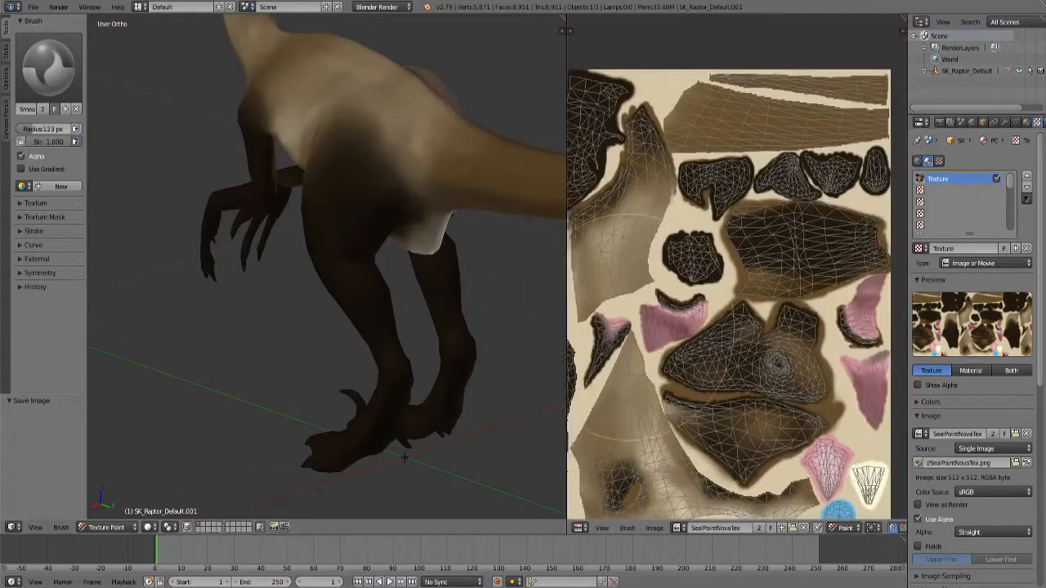
pyautogui.moveTo(626, 328); pyautogui.dragTo(611, 326, button='middle')
pyautogui.scroll(3, 612, 326)
pyautogui.scroll(-4, 613, 310)
pyautogui.moveTo(571, 192); pyautogui.dragTo(712, 257, button='middle')
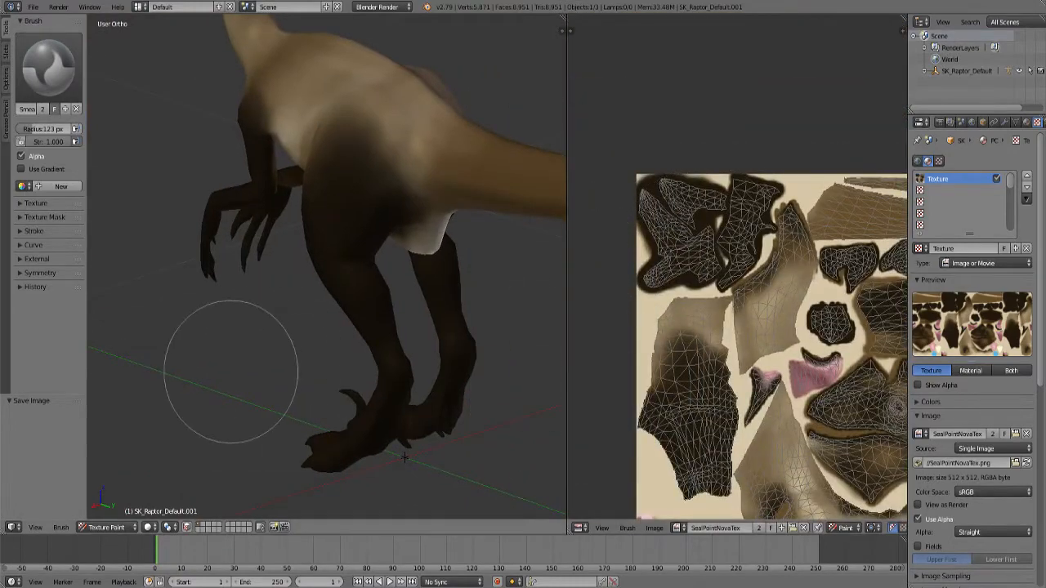
pyautogui.scroll(3, 231, 371)
pyautogui.moveTo(231, 371)
pyautogui.mouseDown(button='middle')
pyautogui.moveTo(197, 305)
pyautogui.moveTo(156, 321)
pyautogui.moveTo(292, 348)
pyautogui.mouseUp(button='middle')
pyautogui.scroll(2, 293, 308)
pyautogui.moveTo(372, 400)
pyautogui.keyDown('shift'); pyautogui.mouseDown(button='middle')
pyautogui.moveTo(293, 308)
pyautogui.moveTo(446, 285)
pyautogui.moveTo(383, 317)
pyautogui.mouseUp(button='middle'); pyautogui.keyUp('shift')
pyautogui.moveTo(417, 361)
pyautogui.mouseDown(button='middle')
pyautogui.moveTo(378, 280)
pyautogui.moveTo(395, 315)
pyautogui.moveTo(343, 302)
pyautogui.mouseUp(button='middle')
pyautogui.scroll(4, 378, 280)
pyautogui.scroll(-4, 343, 302)
# Smear the hard brown edge across the wrist with the Smear brush reduced to 80 px.
pyautogui.click(48, 67)
pyautogui.click(170, 136)
pyautogui.scroll(4, 397, 346)
pyautogui.press('[')
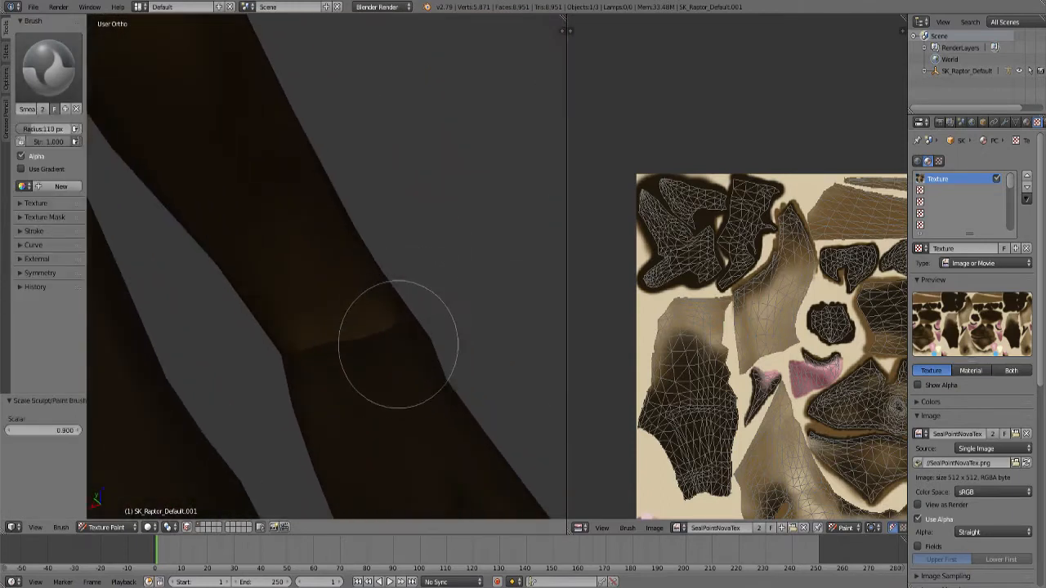
pyautogui.press('[')
pyautogui.press('[')
pyautogui.press('[')
pyautogui.moveTo(331, 270); pyautogui.dragTo(386, 415)
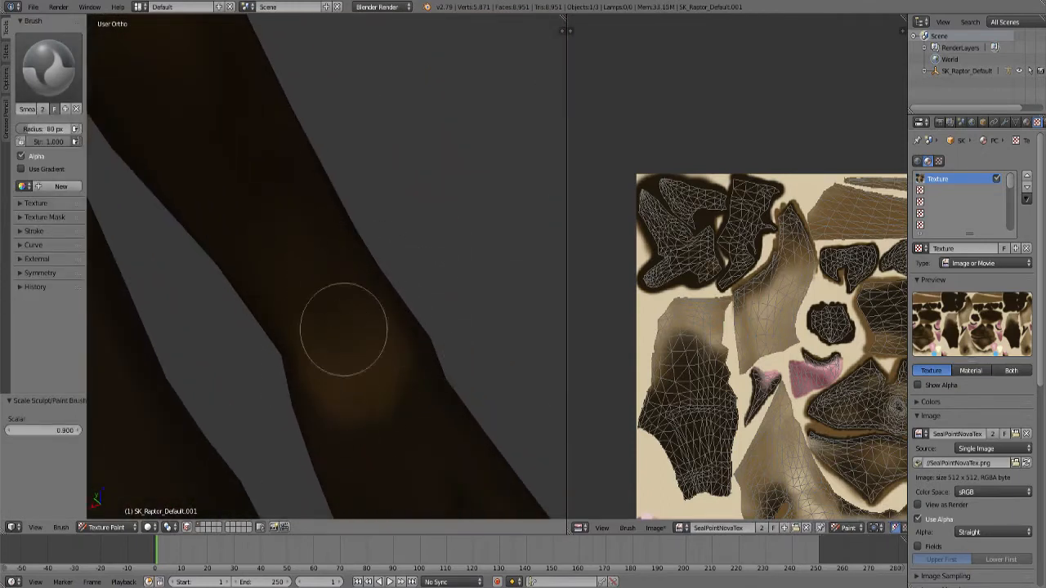
pyautogui.moveTo(343, 330); pyautogui.dragTo(395, 356)
# Smear the brown tone over the back of the hand toward the base of the fingers with the 80 px brush.
pyautogui.moveTo(455, 409); pyautogui.dragTo(310, 205, button='middle')
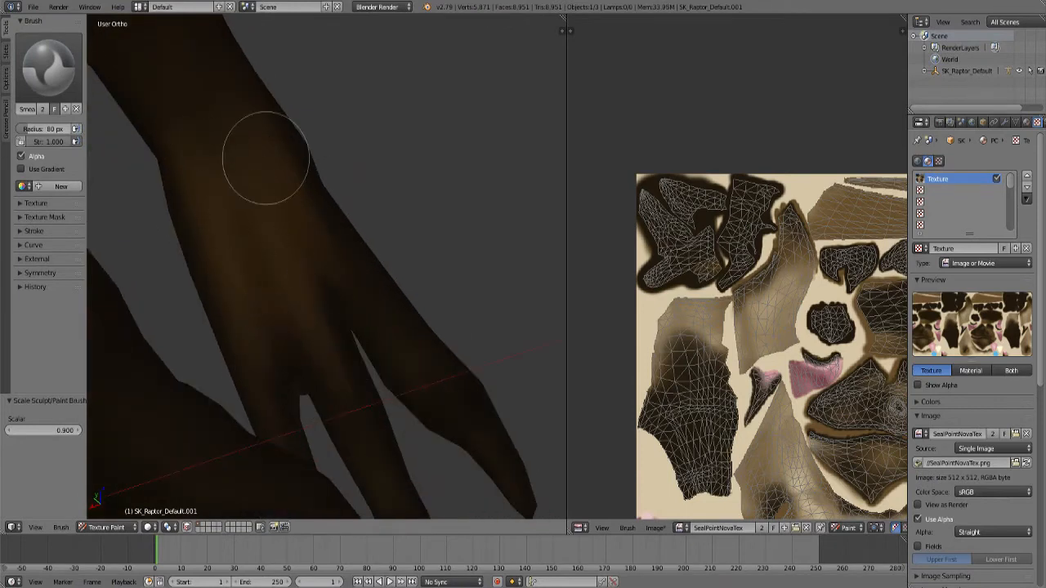
pyautogui.moveTo(266, 158)
pyautogui.mouseDown(button='middle')
pyautogui.moveTo(334, 226)
pyautogui.moveTo(344, 259)
pyautogui.mouseUp(button='middle')
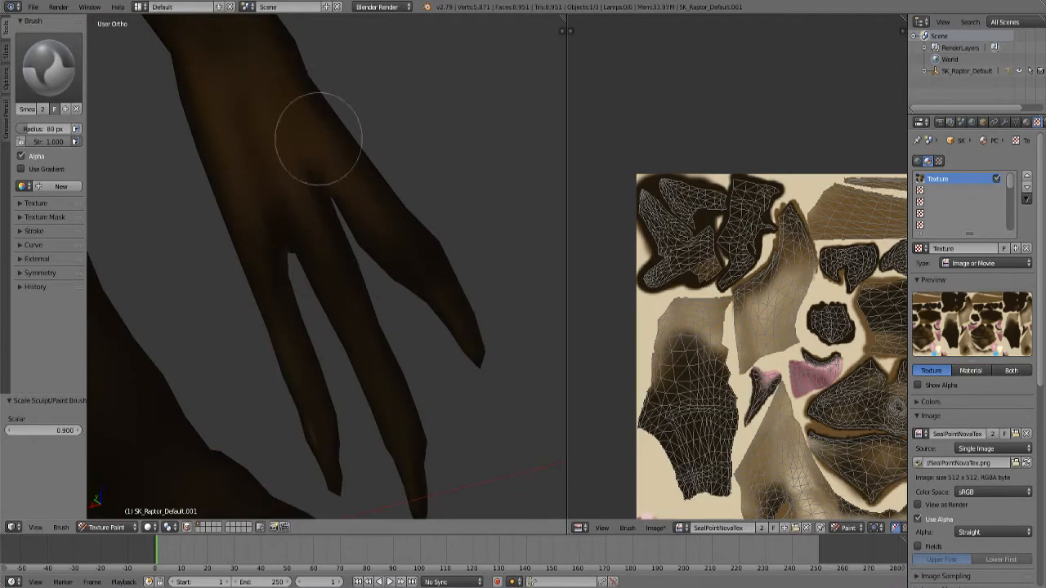
pyautogui.moveTo(427, 392)
pyautogui.mouseDown(button='middle')
pyautogui.moveTo(420, 420)
pyautogui.moveTo(474, 365)
pyautogui.moveTo(354, 371)
pyautogui.mouseUp(button='middle')
pyautogui.keyDown('shift'); pyautogui.moveTo(225, 336); pyautogui.dragTo(397, 364, button='middle'); pyautogui.keyUp('shift')
pyautogui.scroll(3, 397, 364)
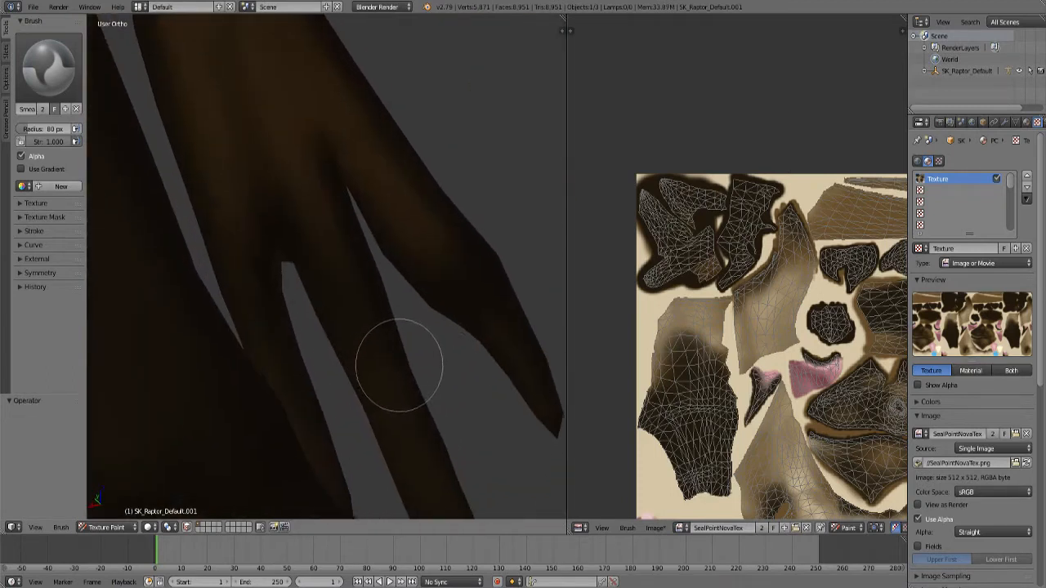
# Smear the brown tone down the individual fingers, reducing the brush to 53 px and 39 px.
pyautogui.press('[')
pyautogui.press('[')
pyautogui.press('[')
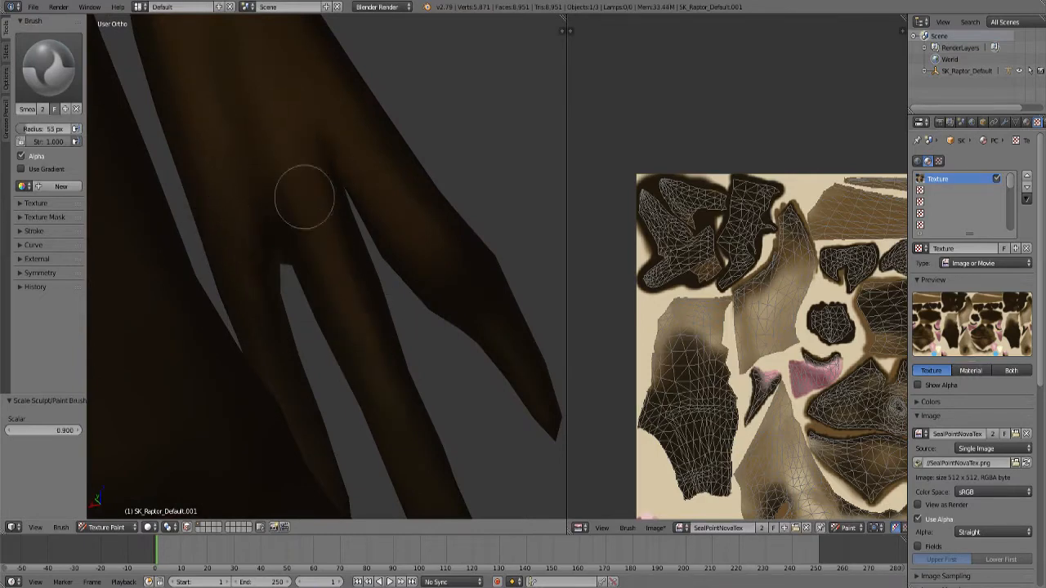
pyautogui.moveTo(288, 291); pyautogui.dragTo(484, 417, button='middle')
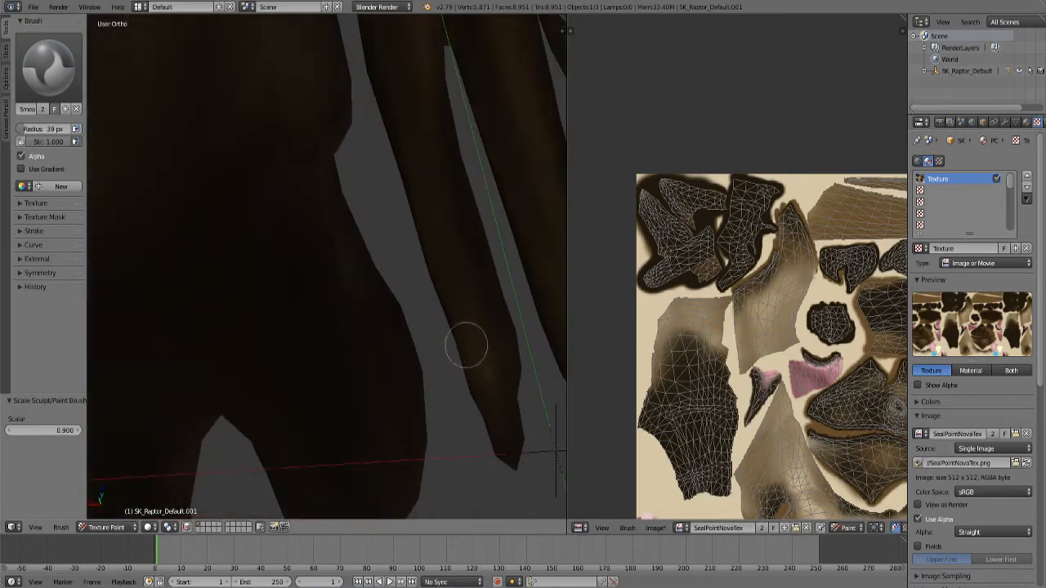
# Switch from the Smear brush to the TexDraw brush and swap its colours so the lighter brown is active.
pyautogui.scroll(-8, 475, 386)
pyautogui.moveTo(476, 387); pyautogui.dragTo(374, 442, button='middle')
pyautogui.scroll(4, 683, 291)
pyautogui.scroll(2, 683, 351)
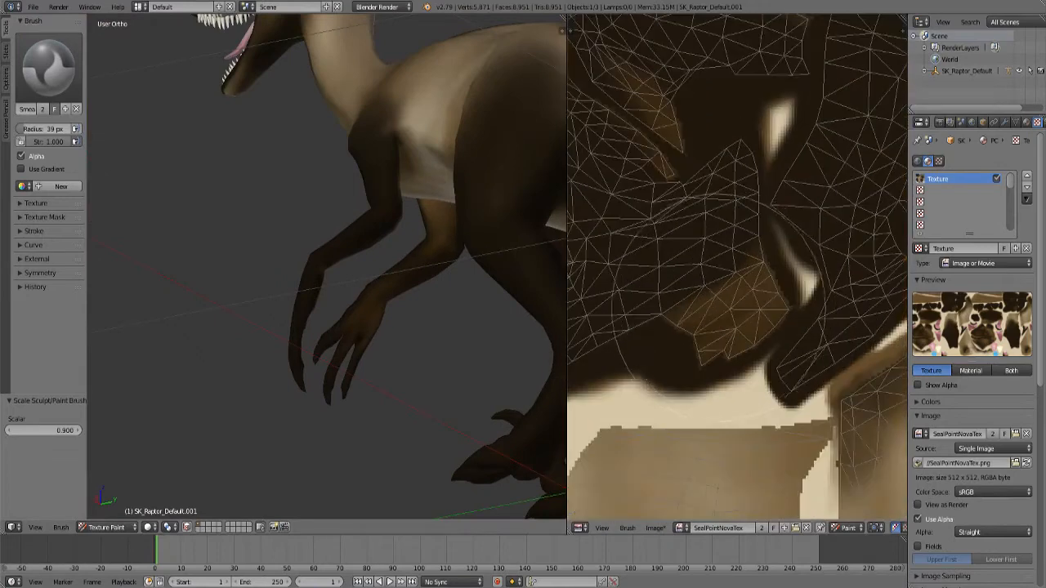
pyautogui.scroll(5, 385, 366)
pyautogui.moveTo(364, 368); pyautogui.dragTo(449, 400, button='middle')
pyautogui.scroll(-4, 593, 290)
pyautogui.click(48, 67)
pyautogui.click(249, 131)
pyautogui.press('x')
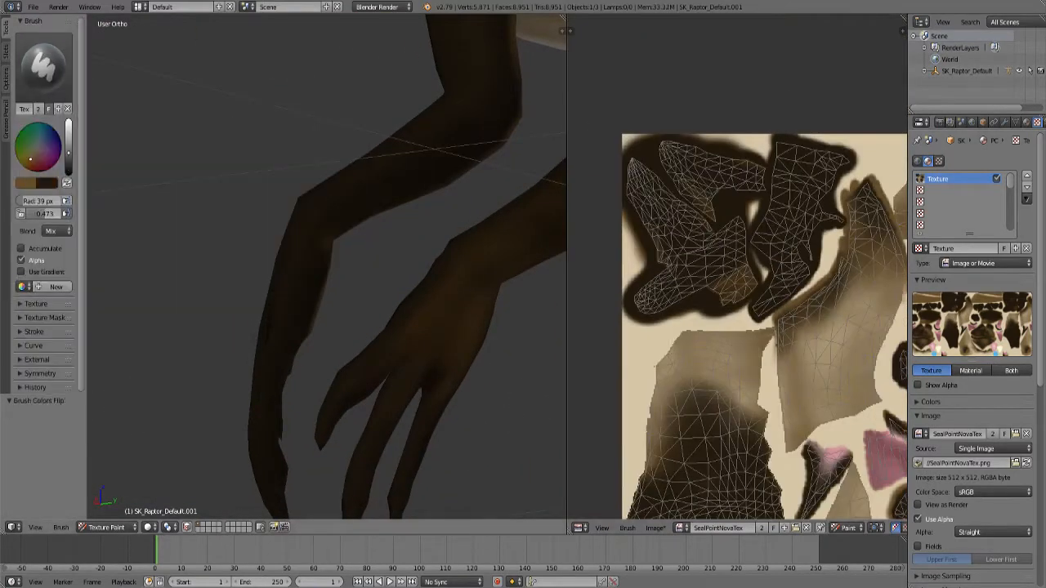
# Turn on face masking and paint a darker shade of brown down the lower leg and foot with a 63 px brush.
pyautogui.scroll(-5, 425, 310)
pyautogui.keyDown('shift'); pyautogui.moveTo(425, 310); pyautogui.dragTo(265, 277, button='middle'); pyautogui.keyUp('shift')
pyautogui.press('m')
pyautogui.moveTo(214, 327); pyautogui.dragTo(291, 338, button='middle')
pyautogui.scroll(2, 343, 339)
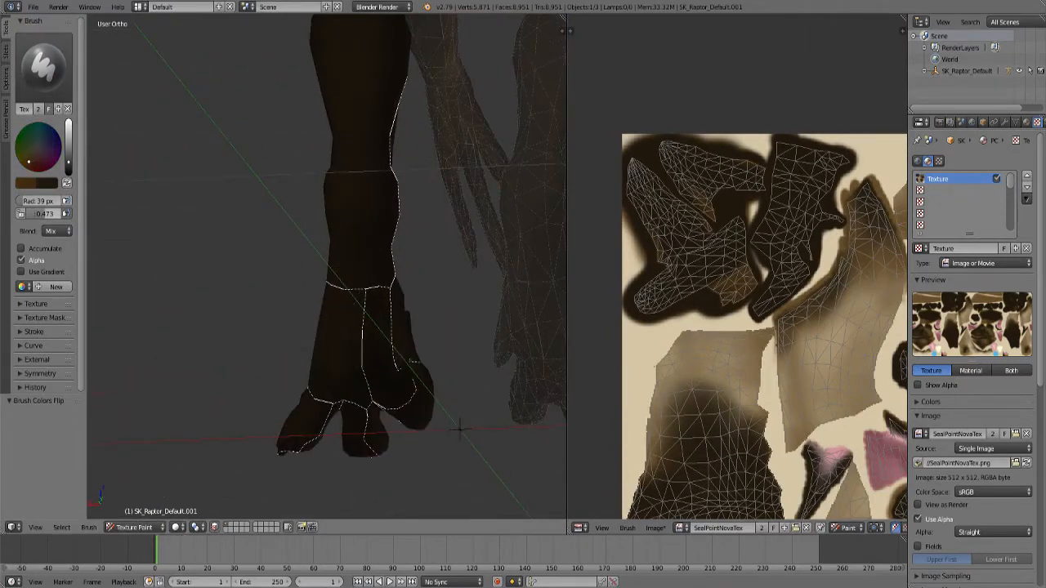
pyautogui.press(']')
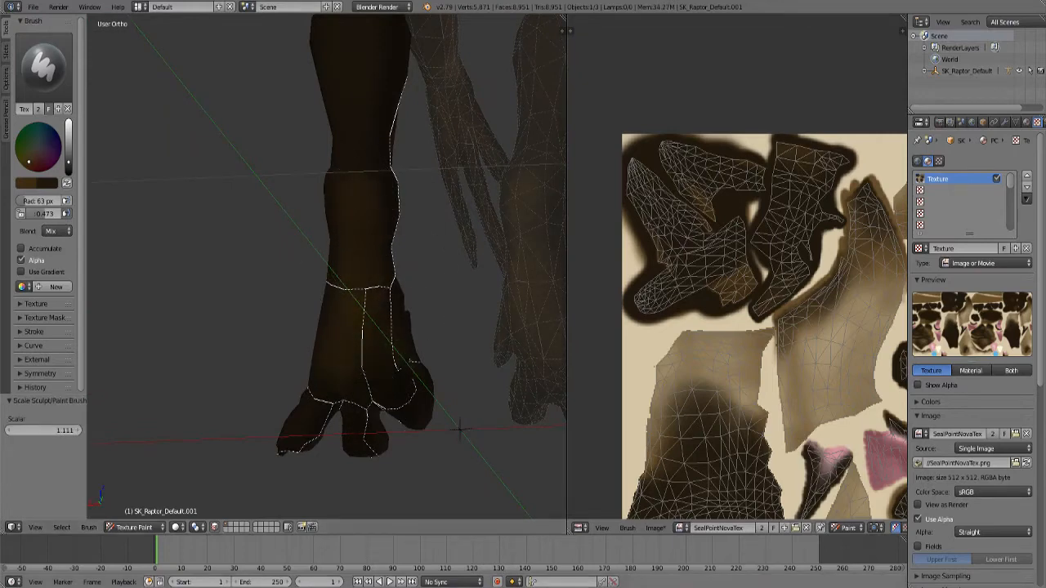
# Switch to YouTube in the browser, search for "doom ost" and open one of the soundtrack results.
pyautogui.hotkey('alt', 'Tab')
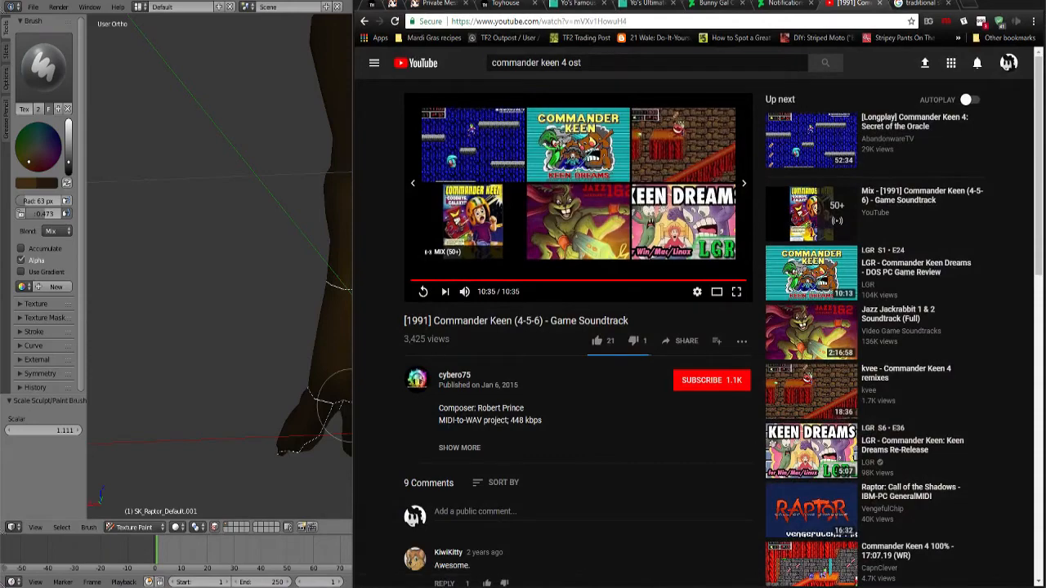
pyautogui.press('/')
pyautogui.write('doom ost')
pyautogui.press('Return')
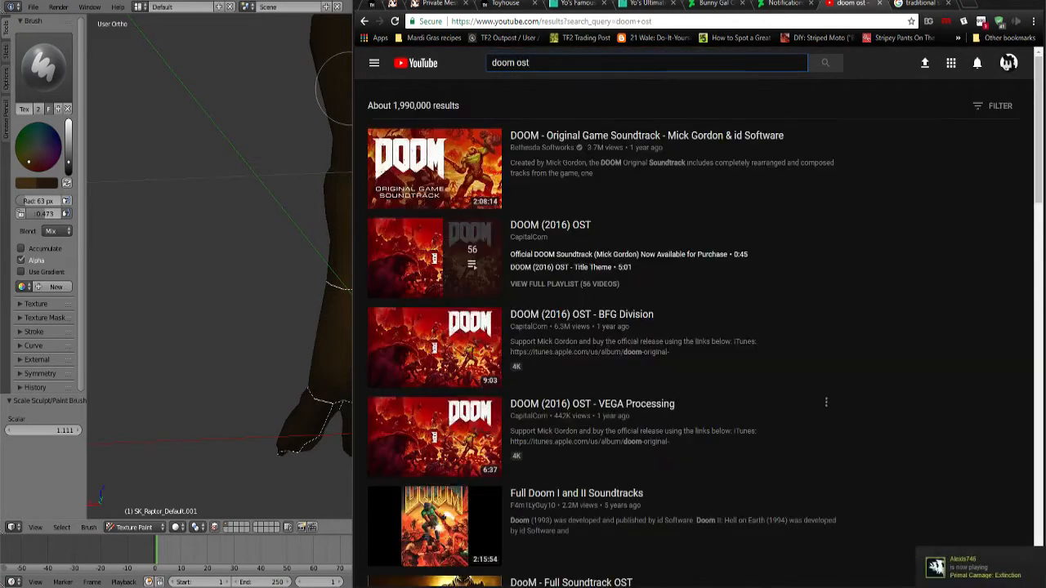
pyautogui.scroll(-3, 572, 327)
pyautogui.click(412, 331)
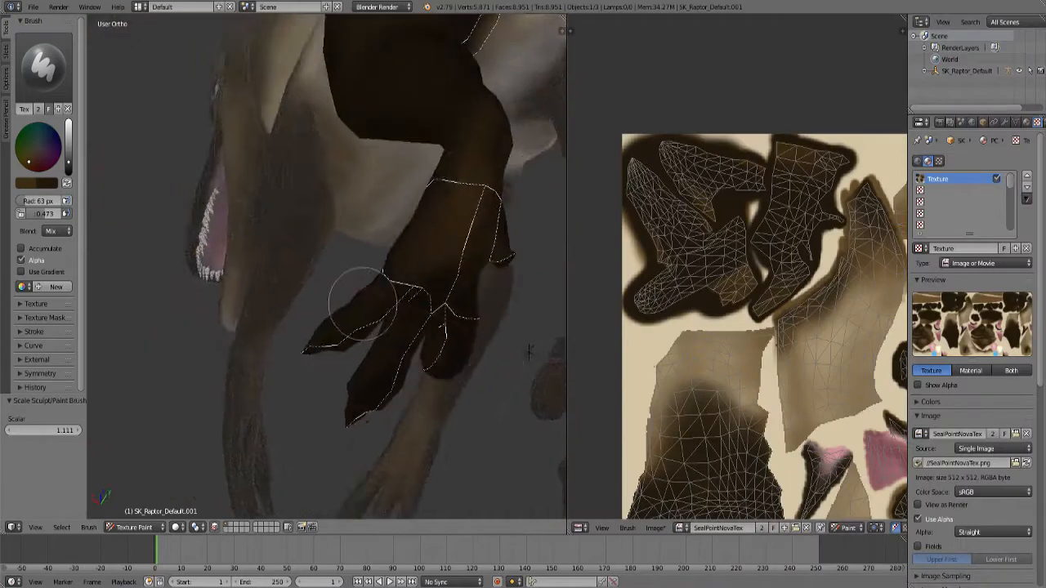
# Paint subtle brown highlights over the top and sides of the foot and its toes with a 50 px brush.
pyautogui.moveTo(364, 304)
pyautogui.mouseDown(button='middle')
pyautogui.moveTo(315, 276)
pyautogui.moveTo(263, 290)
pyautogui.mouseUp(button='middle')
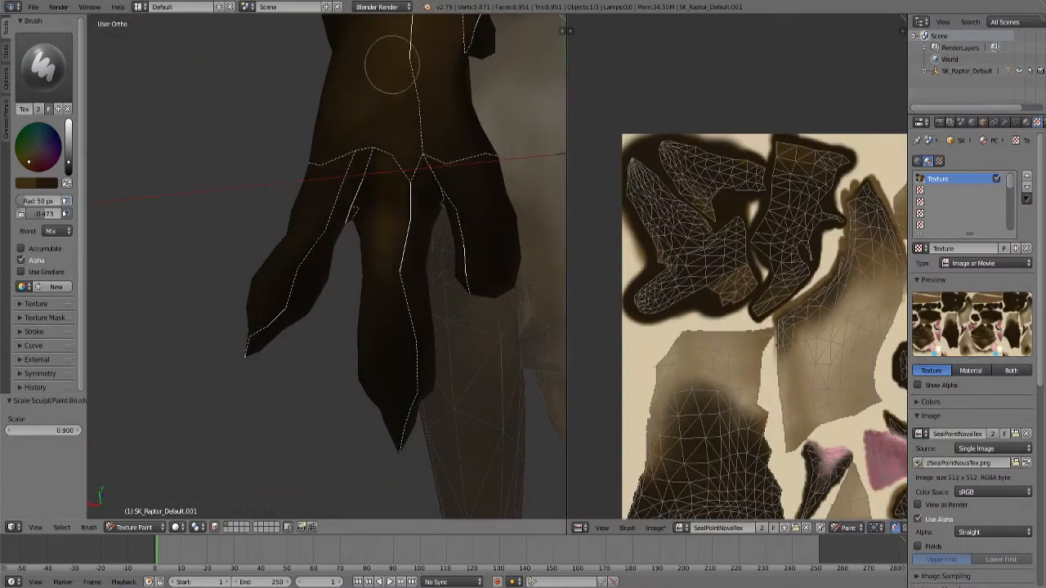
pyautogui.moveTo(345, 256)
pyautogui.mouseDown(button='middle')
pyautogui.moveTo(285, 286)
pyautogui.moveTo(406, 321)
pyautogui.mouseUp(button='middle')
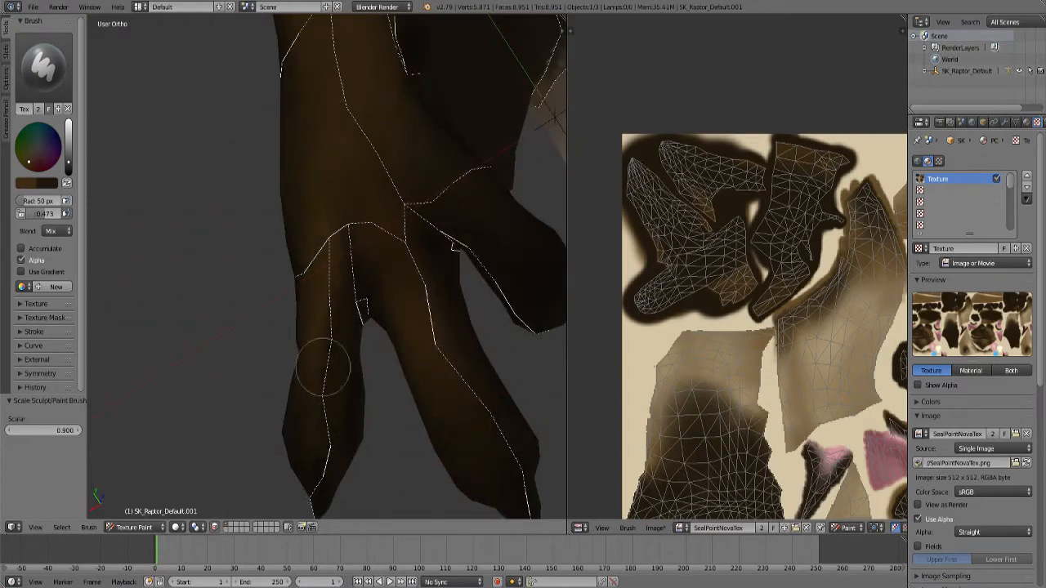
pyautogui.moveTo(296, 433)
pyautogui.mouseDown(button='middle')
pyautogui.moveTo(352, 392)
pyautogui.moveTo(512, 482)
pyautogui.moveTo(418, 354)
pyautogui.moveTo(346, 378)
pyautogui.mouseUp(button='middle')
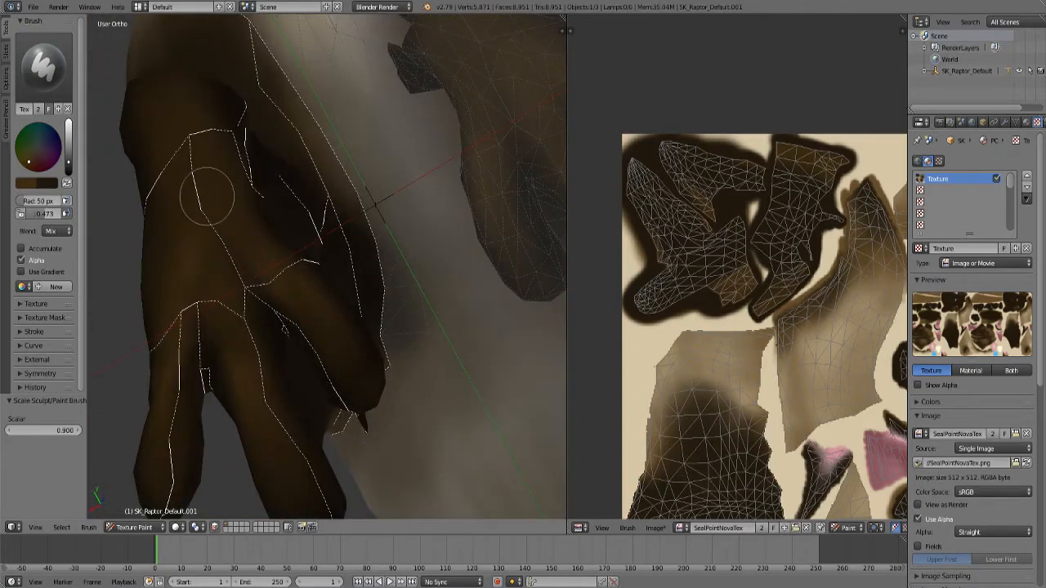
pyautogui.moveTo(208, 196)
pyautogui.mouseDown(button='middle')
pyautogui.moveTo(147, 357)
pyautogui.moveTo(373, 432)
pyautogui.moveTo(420, 369)
pyautogui.moveTo(366, 356)
pyautogui.mouseUp(button='middle')
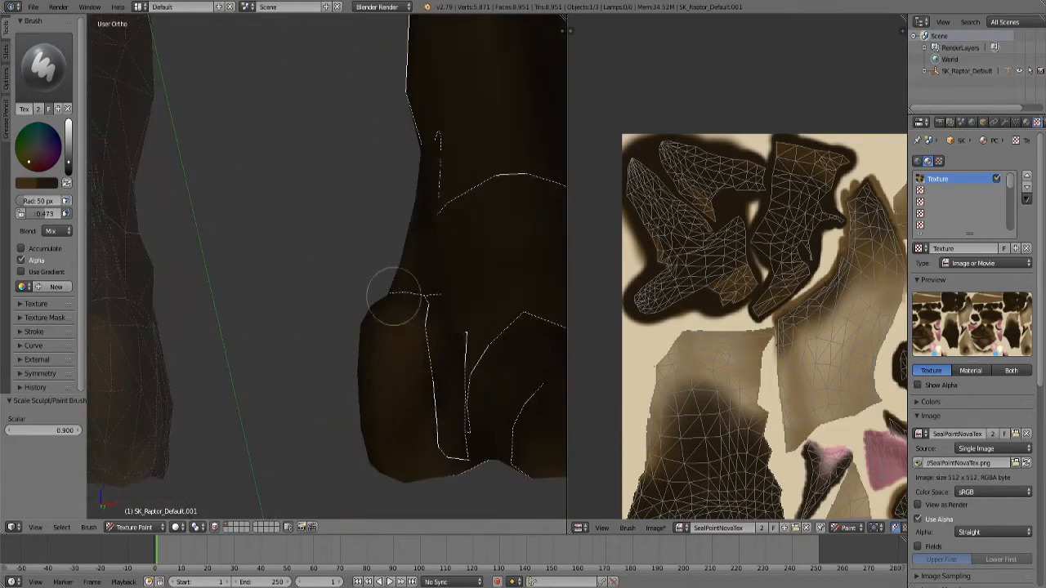
pyautogui.moveTo(395, 296)
pyautogui.mouseDown(button='middle')
pyautogui.moveTo(355, 346)
pyautogui.moveTo(234, 350)
pyautogui.moveTo(346, 308)
pyautogui.moveTo(368, 369)
pyautogui.moveTo(381, 299)
pyautogui.moveTo(404, 264)
pyautogui.moveTo(406, 301)
pyautogui.mouseUp(button='middle')
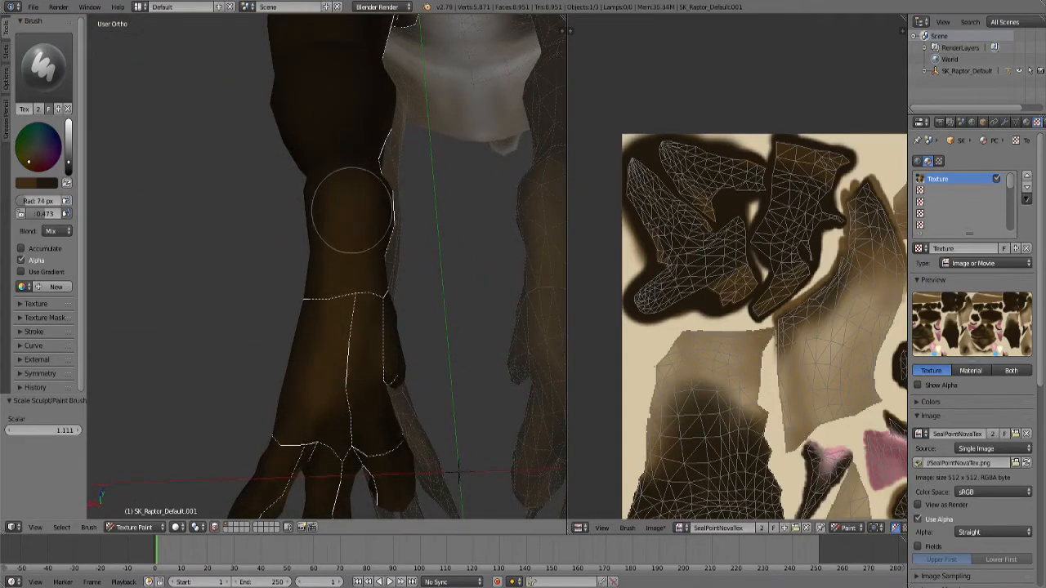
# Sample a lighter brown from the texture image and paint highlights on the lower leg, foot and toes with 74 px and 40 px brushes.
pyautogui.scroll(-1, 759, 327)
pyautogui.scroll(8, 760, 327)
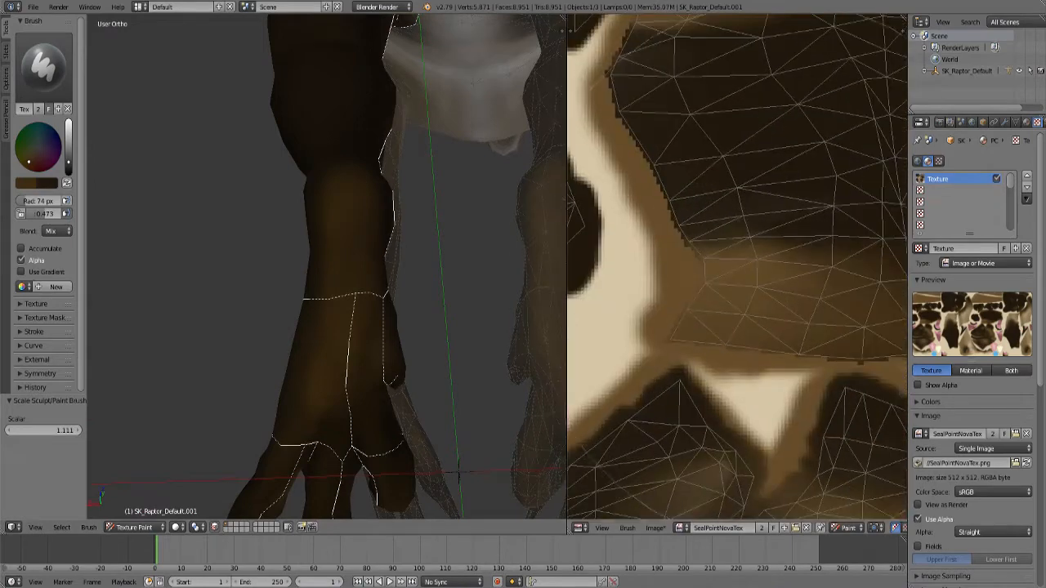
pyautogui.click(25, 183)
pyautogui.click(107, 142)
pyautogui.click(678, 286)
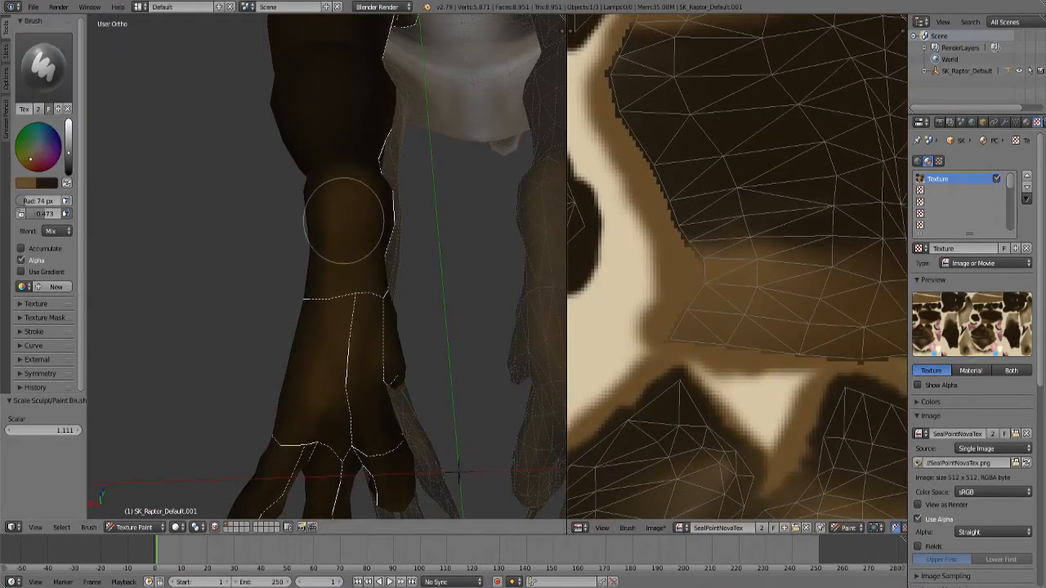
pyautogui.moveTo(345, 368)
pyautogui.mouseDown(button='middle')
pyautogui.moveTo(292, 350)
pyautogui.moveTo(344, 415)
pyautogui.moveTo(365, 260)
pyautogui.mouseUp(button='middle')
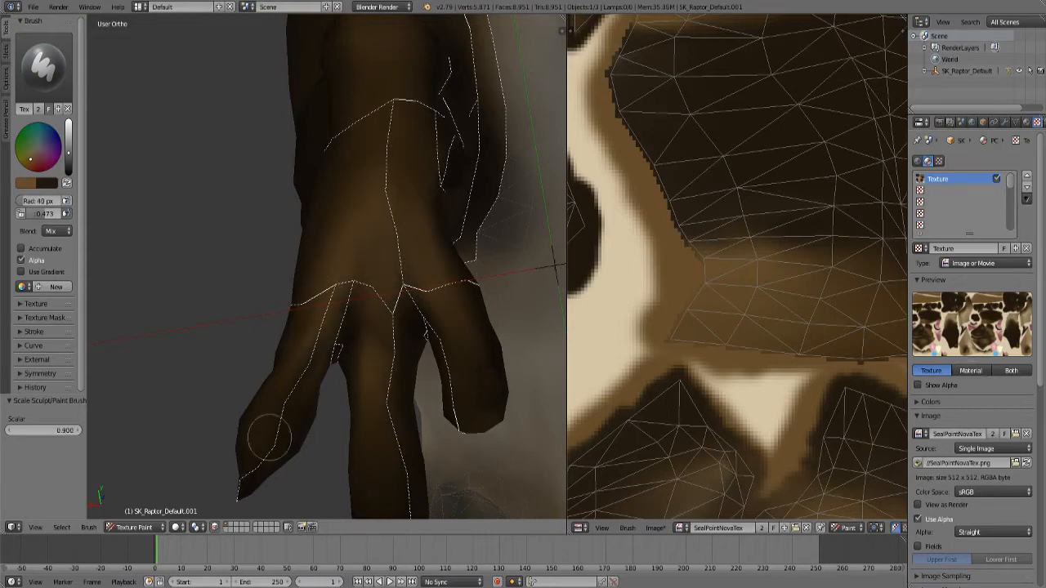
# Turn off face masking and paint the lighter brown over the seams between belly and thighs with 40 px and 75 px brushes.
pyautogui.scroll(-8, 394, 225)
pyautogui.moveTo(367, 225)
pyautogui.mouseDown(button='middle')
pyautogui.moveTo(325, 350)
pyautogui.moveTo(177, 378)
pyautogui.moveTo(376, 361)
pyautogui.moveTo(368, 366)
pyautogui.moveTo(461, 308)
pyautogui.moveTo(469, 343)
pyautogui.moveTo(429, 316)
pyautogui.moveTo(515, 297)
pyautogui.moveTo(500, 317)
pyautogui.mouseUp(button='middle')
pyautogui.scroll(-3, 369, 367)
pyautogui.scroll(7, 441, 322)
pyautogui.press('m')
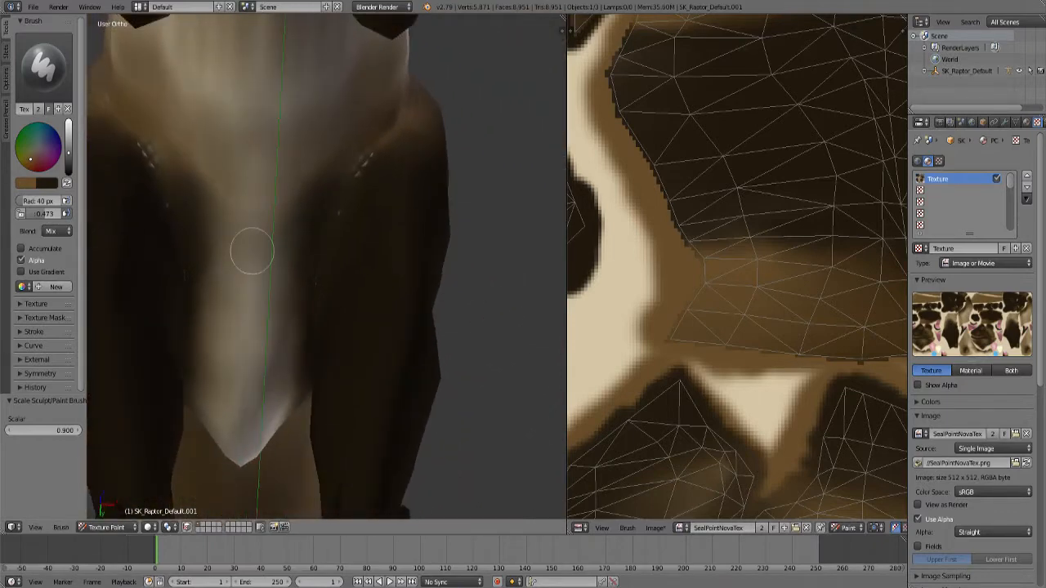
pyautogui.moveTo(193, 170)
pyautogui.mouseDown()
pyautogui.moveTo(233, 175)
pyautogui.moveTo(221, 368)
pyautogui.moveTo(234, 191)
pyautogui.moveTo(181, 147)
pyautogui.mouseUp()
pyautogui.moveTo(362, 221)
pyautogui.mouseDown(button='middle')
pyautogui.moveTo(345, 234)
pyautogui.moveTo(443, 272)
pyautogui.moveTo(426, 311)
pyautogui.mouseUp(button='middle')
pyautogui.press('[')
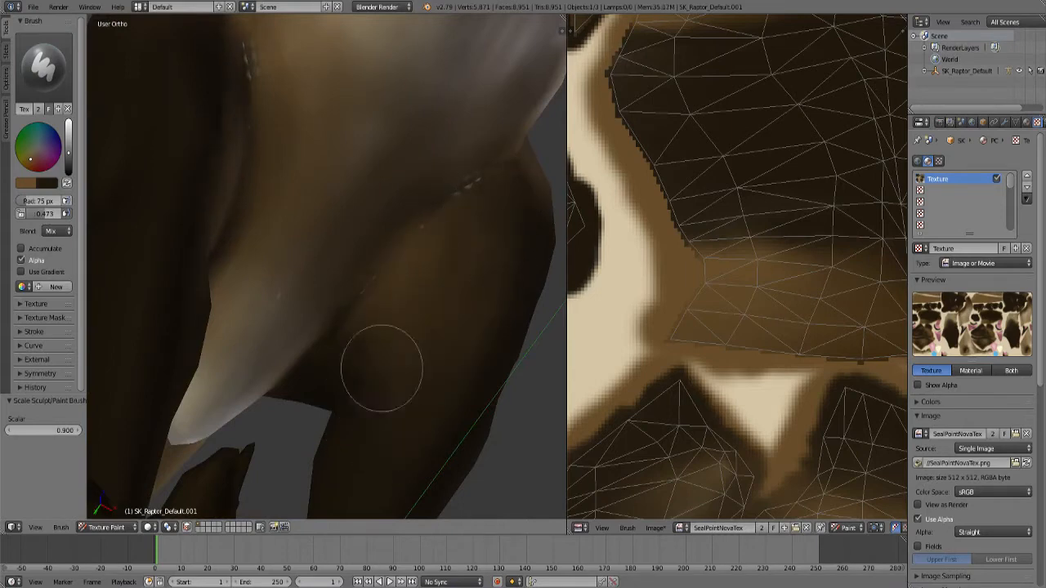
pyautogui.moveTo(351, 275)
pyautogui.mouseDown(button='middle')
pyautogui.moveTo(415, 275)
pyautogui.moveTo(269, 282)
pyautogui.moveTo(161, 267)
pyautogui.moveTo(526, 273)
pyautogui.moveTo(443, 228)
pyautogui.moveTo(392, 236)
pyautogui.moveTo(485, 334)
pyautogui.moveTo(414, 237)
pyautogui.moveTo(330, 263)
pyautogui.mouseUp(button='middle')
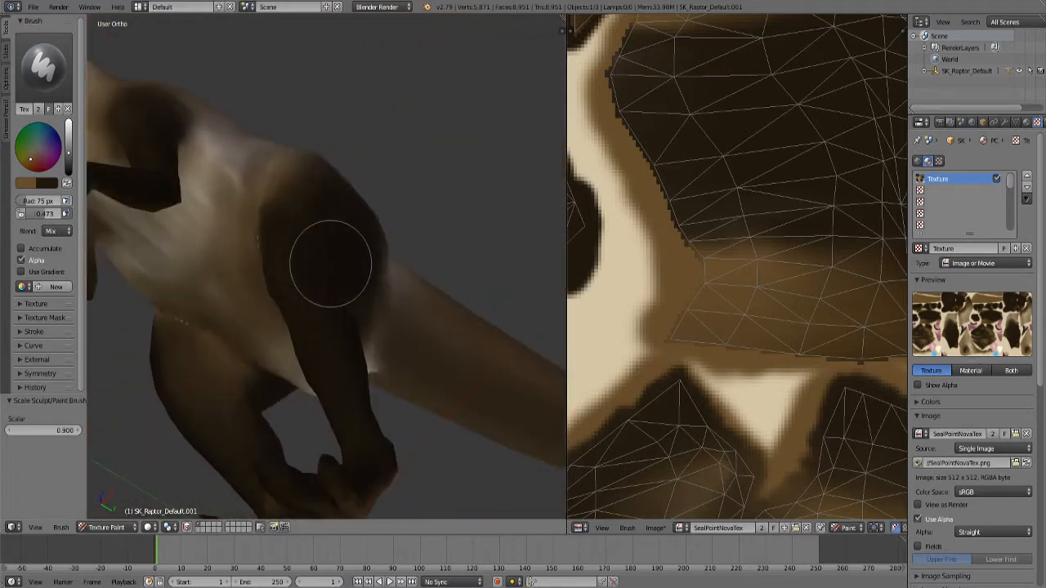
# Save the texture image and touch up the seam at the front of the thigh with a 54 px brush.
pyautogui.click(654, 528)
pyautogui.click(674, 444)
pyautogui.moveTo(457, 343); pyautogui.dragTo(407, 323, button='middle')
pyautogui.press('[')
pyautogui.press('[')
pyautogui.press('[')
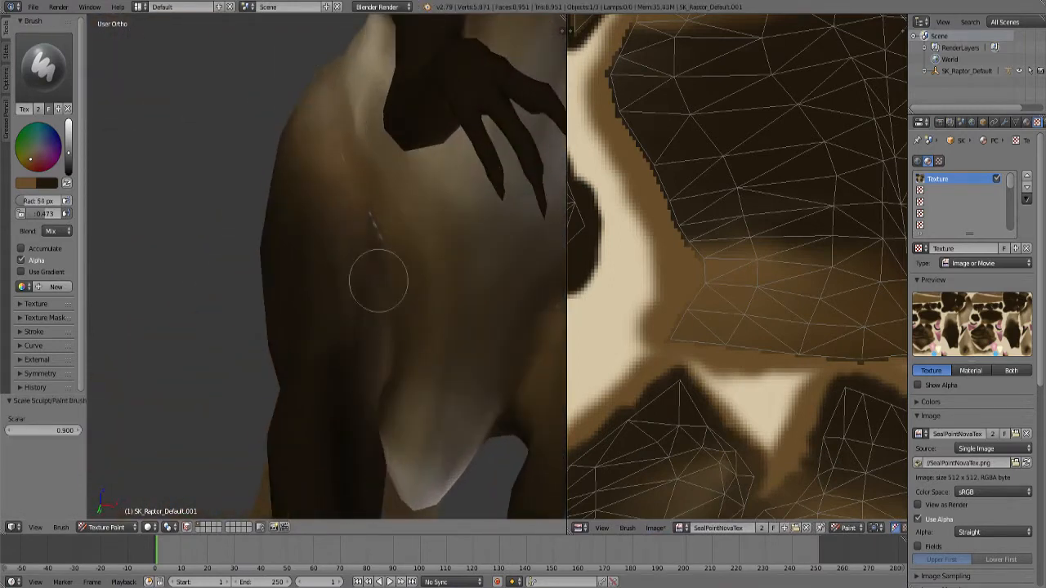
pyautogui.scroll(-4, 343, 264)
pyautogui.scroll(-3, 420, 269)
pyautogui.moveTo(420, 269); pyautogui.dragTo(360, 365, button='middle')
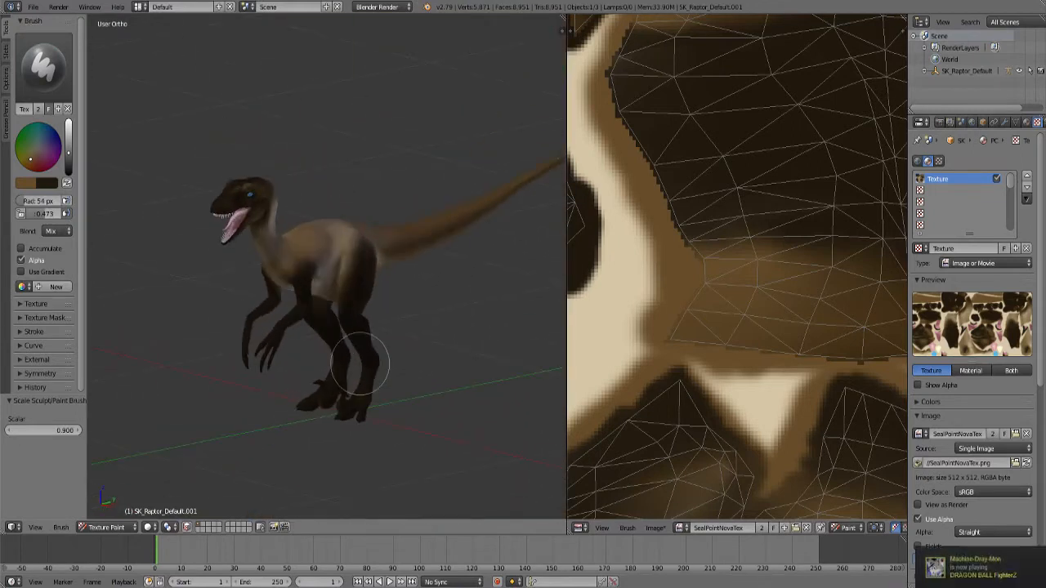
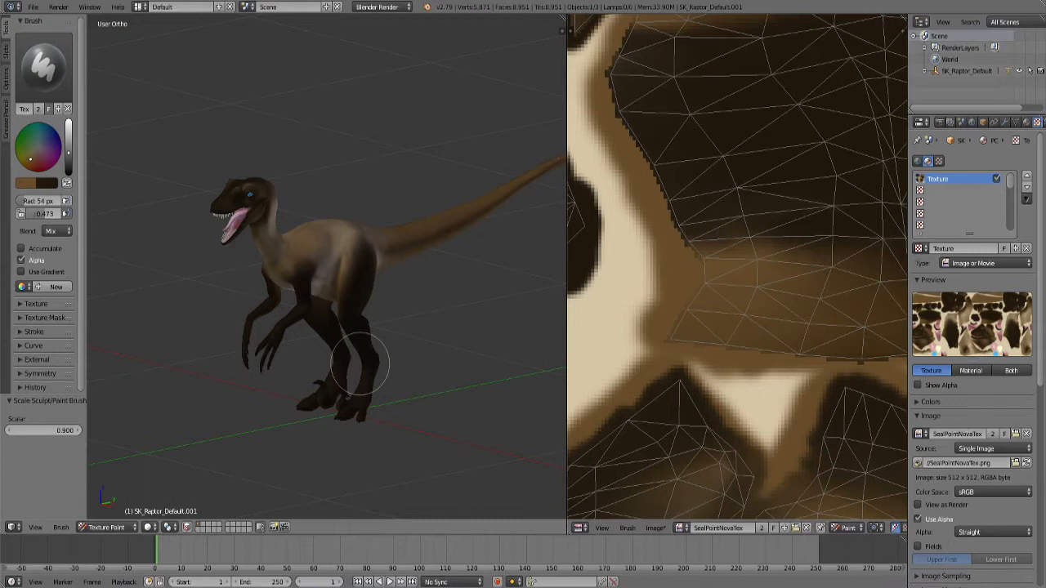
# Blend the lighter brown over the hindquarters and tail base, enlarging the brush to 90 px and 100 px.
pyautogui.scroll(6, 354, 339)
pyautogui.moveTo(353, 339)
pyautogui.mouseDown(button='middle')
pyautogui.moveTo(453, 263)
pyautogui.moveTo(499, 282)
pyautogui.moveTo(448, 236)
pyautogui.moveTo(376, 203)
pyautogui.moveTo(159, 227)
pyautogui.moveTo(156, 236)
pyautogui.moveTo(324, 272)
pyautogui.moveTo(325, 302)
pyautogui.mouseUp(button='middle')
pyautogui.scroll(4, 376, 203)
pyautogui.moveTo(327, 312); pyautogui.dragTo(328, 317, button='middle')
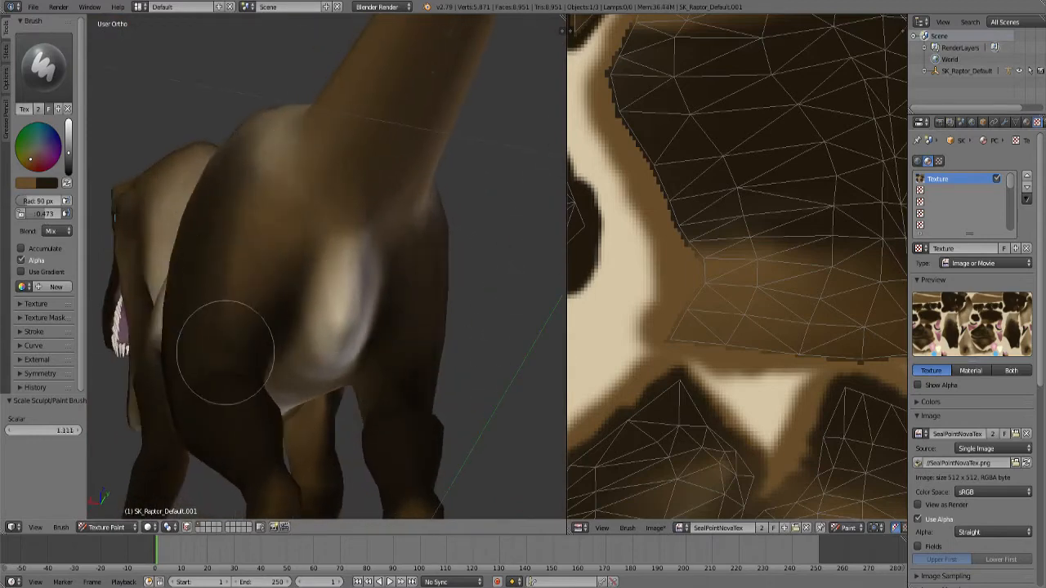
pyautogui.moveTo(371, 218)
pyautogui.mouseDown(button='middle')
pyautogui.moveTo(402, 261)
pyautogui.moveTo(245, 221)
pyautogui.moveTo(436, 251)
pyautogui.moveTo(341, 269)
pyautogui.mouseUp(button='middle')
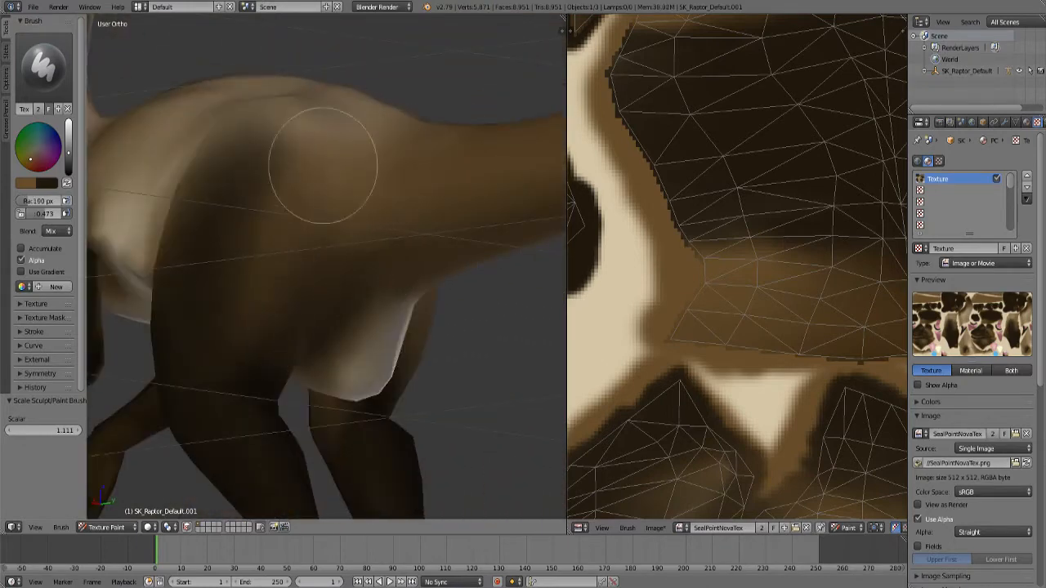
pyautogui.moveTo(265, 325)
pyautogui.mouseDown(button='middle')
pyautogui.moveTo(444, 240)
pyautogui.moveTo(392, 311)
pyautogui.moveTo(411, 280)
pyautogui.moveTo(264, 367)
pyautogui.moveTo(276, 378)
pyautogui.moveTo(427, 303)
pyautogui.moveTo(331, 351)
pyautogui.moveTo(327, 478)
pyautogui.moveTo(215, 368)
pyautogui.moveTo(322, 332)
pyautogui.moveTo(480, 217)
pyautogui.moveTo(357, 325)
pyautogui.moveTo(278, 362)
pyautogui.moveTo(243, 345)
pyautogui.mouseUp(button='middle')
# Swap to the dark brown and darken the tail from its tip toward the body with a 100 px brush, working from the right side view.
pyautogui.press('KP_3')
pyautogui.scroll(-1, 243, 346)
pyautogui.press('x')
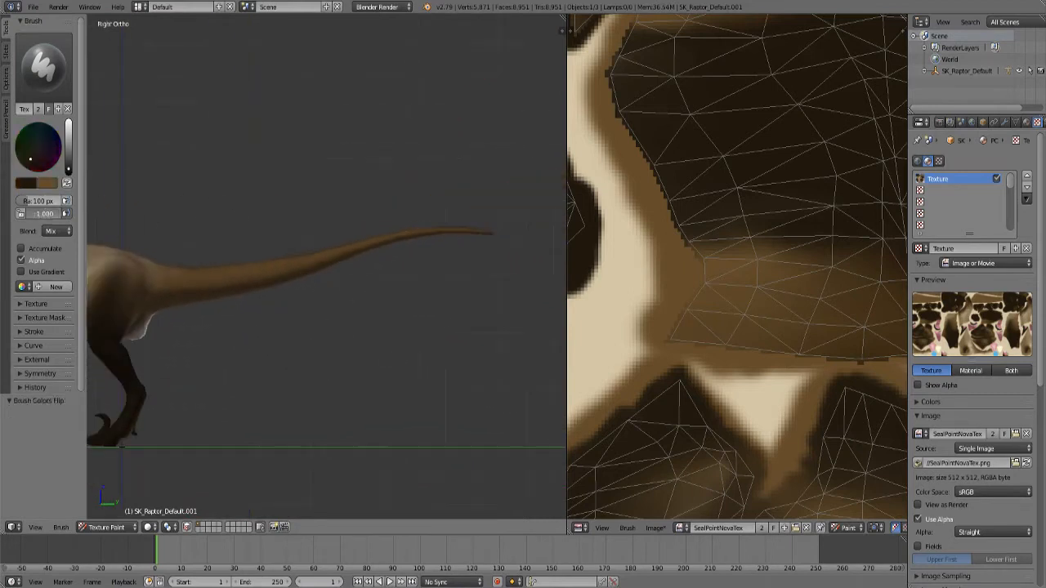
pyautogui.keyDown('shift'); pyautogui.moveTo(121, 219); pyautogui.dragTo(140, 217, button='middle'); pyautogui.keyUp('shift')
pyautogui.moveTo(425, 238); pyautogui.dragTo(505, 228)
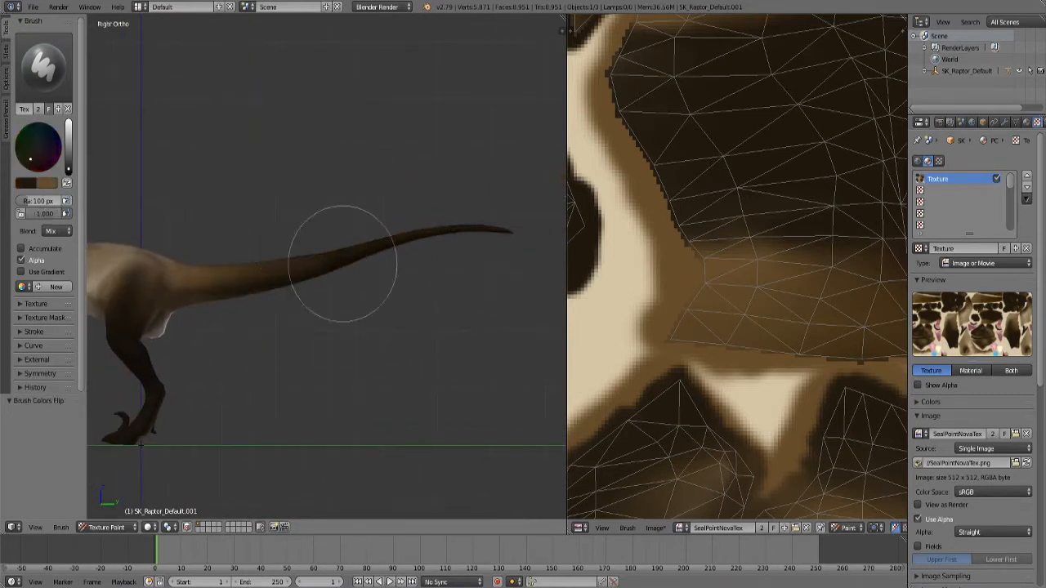
pyautogui.moveTo(391, 224); pyautogui.dragTo(380, 331, button='middle')
pyautogui.press('KP_7')
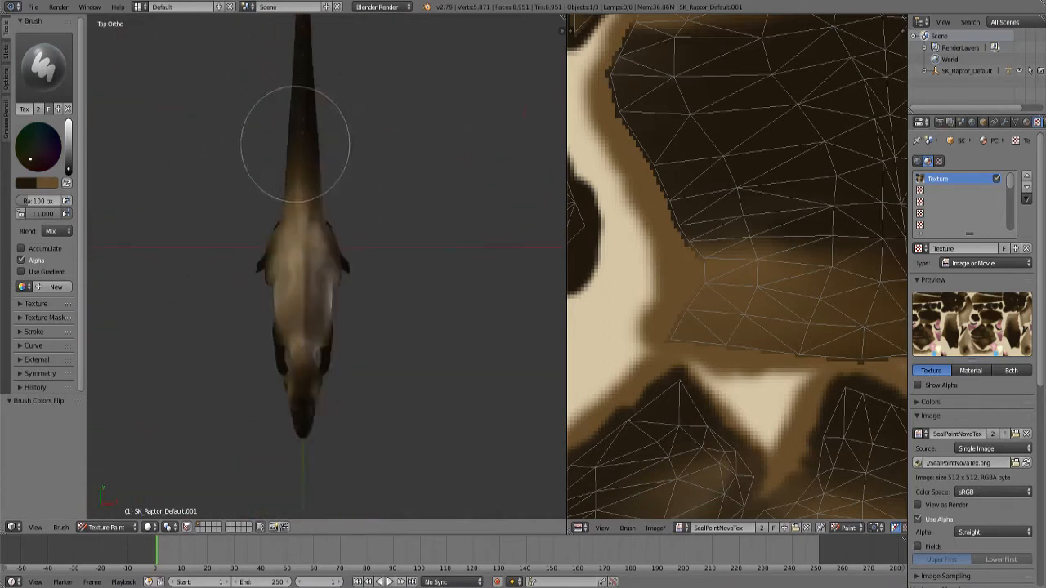
# Touch up the upper side of the tail near its base in dark brown with an 81 px brush.
pyautogui.scroll(5, 298, 196)
pyautogui.moveTo(302, 251); pyautogui.dragTo(299, 239, button='middle')
pyautogui.press('[')
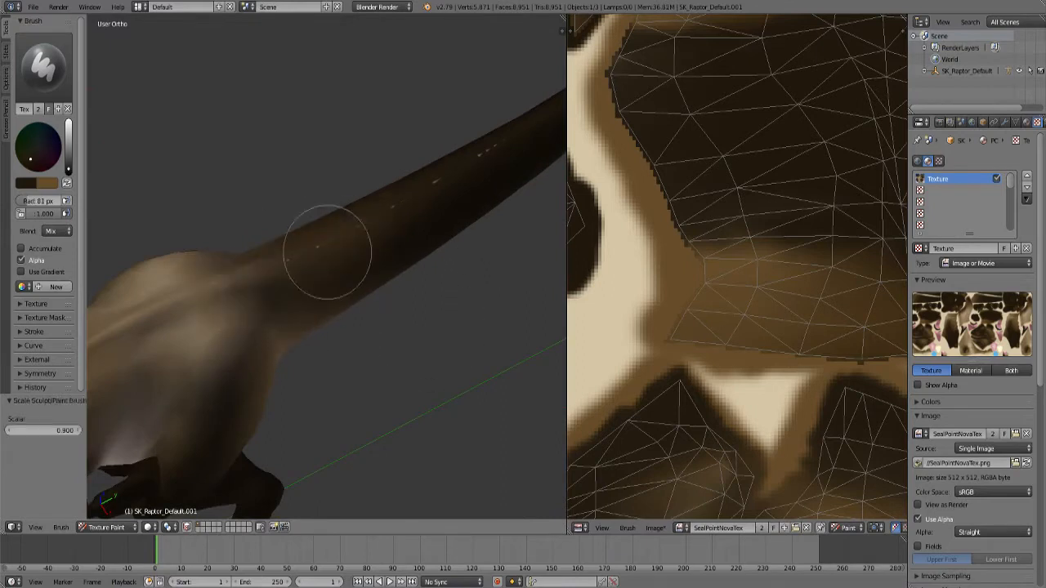
# Shade the head, back, flank and rump with soft dark brown using the 81 px brush.
pyautogui.moveTo(214, 307)
pyautogui.mouseDown(button='middle')
pyautogui.moveTo(326, 401)
pyautogui.moveTo(383, 357)
pyautogui.mouseUp(button='middle')
pyautogui.moveTo(412, 303)
pyautogui.mouseDown(button='middle')
pyautogui.moveTo(443, 292)
pyautogui.moveTo(350, 303)
pyautogui.moveTo(373, 308)
pyautogui.moveTo(382, 274)
pyautogui.moveTo(353, 306)
pyautogui.moveTo(293, 252)
pyautogui.mouseUp(button='middle')
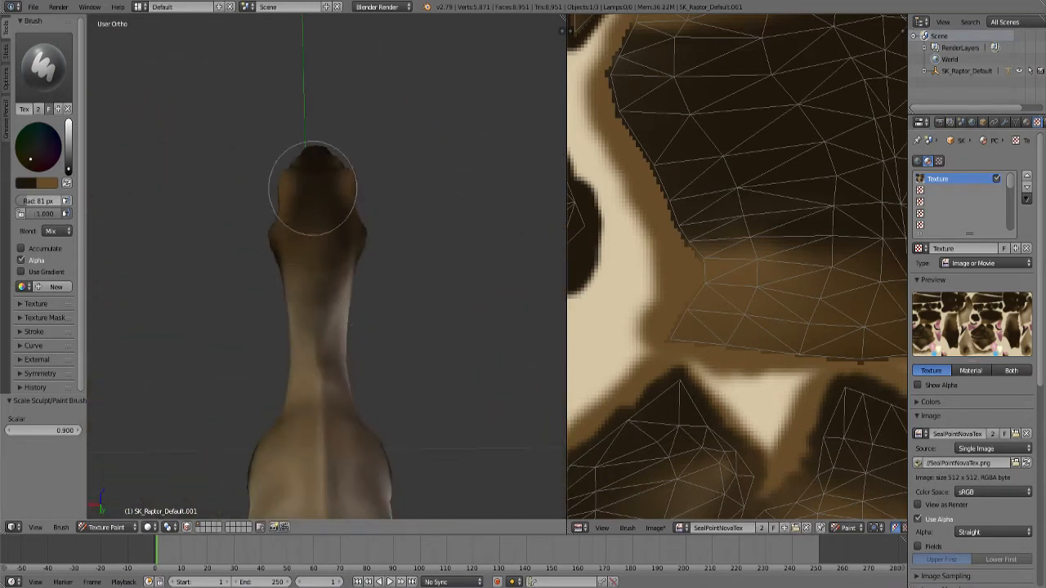
pyautogui.moveTo(327, 382)
pyautogui.mouseDown(button='middle')
pyautogui.moveTo(400, 234)
pyautogui.moveTo(495, 187)
pyautogui.moveTo(307, 384)
pyautogui.moveTo(397, 285)
pyautogui.moveTo(276, 296)
pyautogui.mouseUp(button='middle')
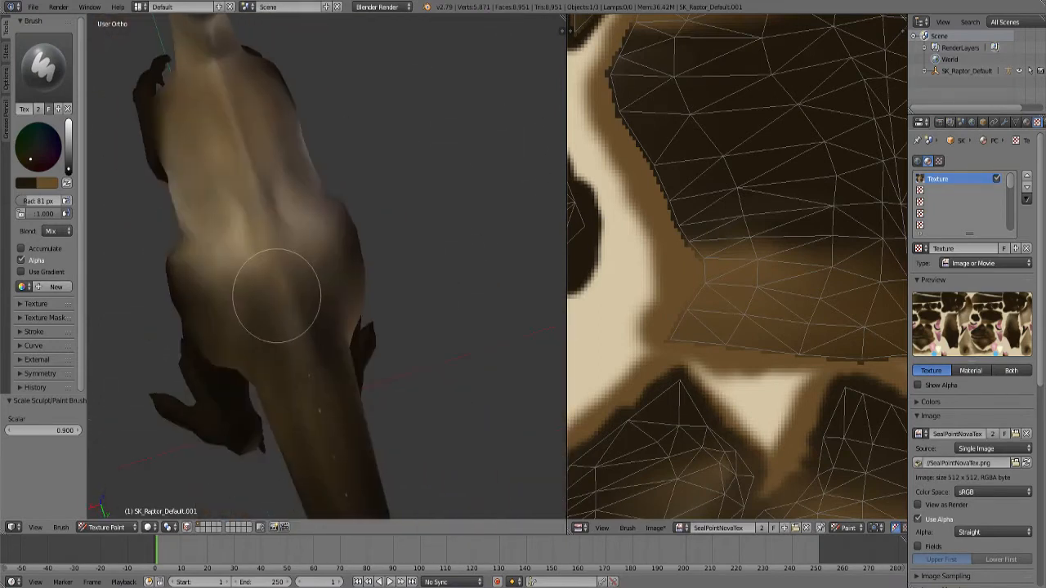
pyautogui.moveTo(165, 137)
pyautogui.mouseDown(button='middle')
pyautogui.moveTo(285, 269)
pyautogui.moveTo(273, 257)
pyautogui.moveTo(427, 199)
pyautogui.moveTo(311, 283)
pyautogui.moveTo(265, 282)
pyautogui.mouseUp(button='middle')
pyautogui.scroll(2, 310, 283)
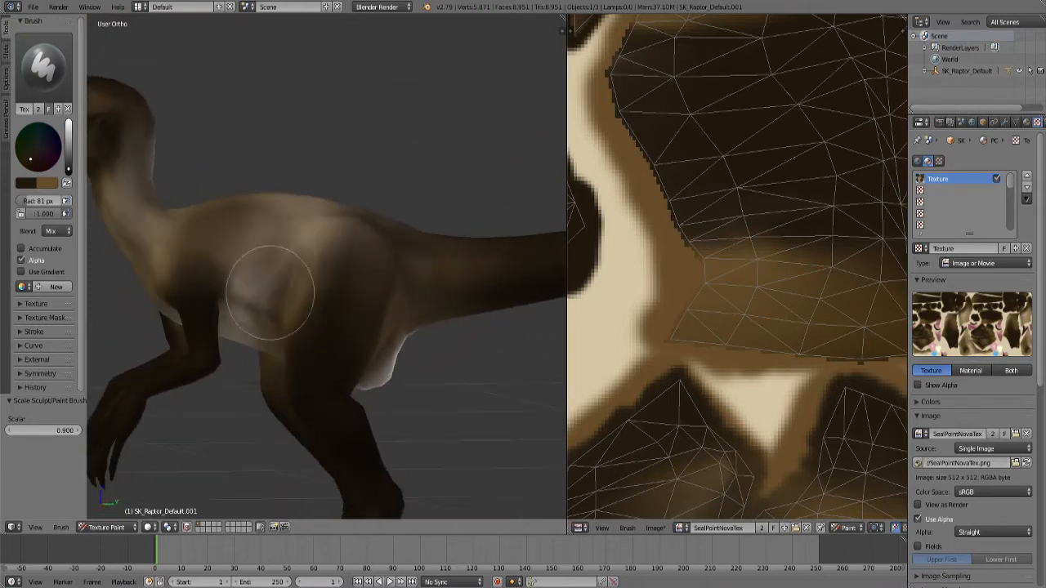
pyautogui.moveTo(359, 329)
pyautogui.mouseDown(button='middle')
pyautogui.moveTo(295, 304)
pyautogui.moveTo(272, 280)
pyautogui.mouseUp(button='middle')
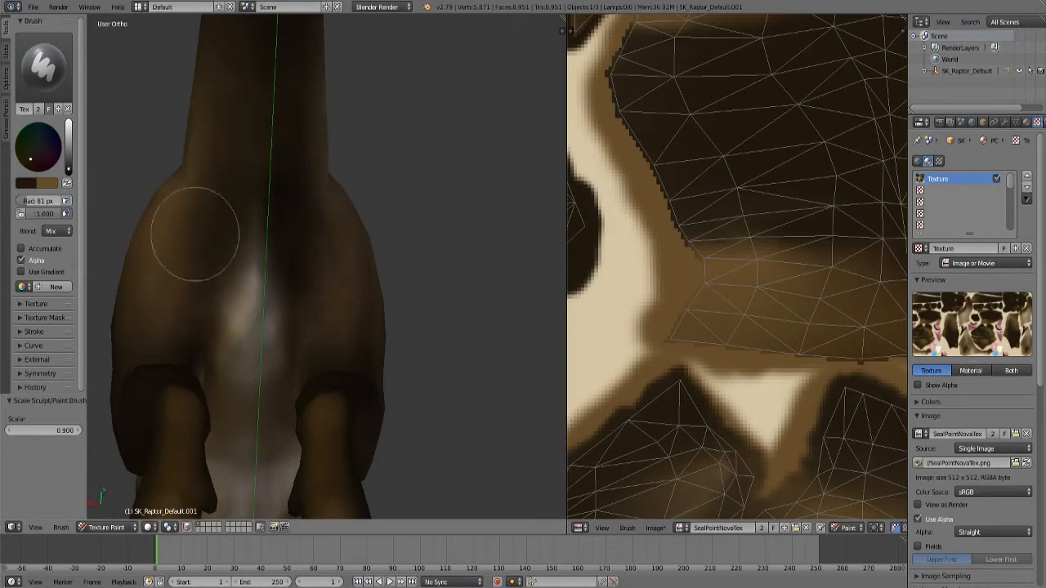
# Paint dark brown strokes from the shoulder up to the base of the neck.
pyautogui.moveTo(196, 226)
pyautogui.mouseDown(button='middle')
pyautogui.moveTo(226, 215)
pyautogui.moveTo(299, 280)
pyautogui.moveTo(367, 372)
pyautogui.moveTo(234, 373)
pyautogui.moveTo(367, 299)
pyautogui.mouseUp(button='middle')
pyautogui.scroll(3, 357, 258)
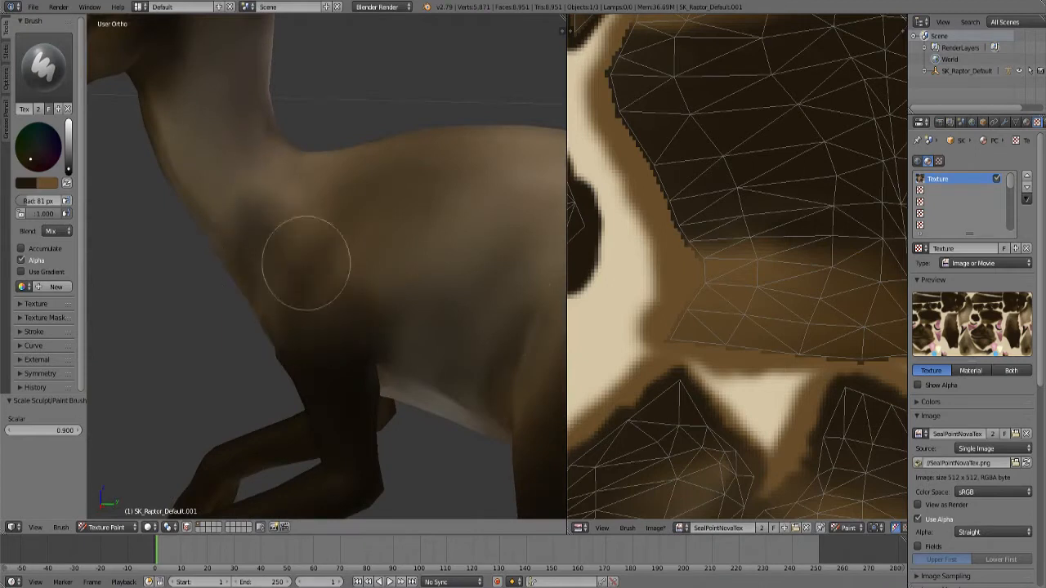
pyautogui.moveTo(307, 263); pyautogui.dragTo(267, 158)
pyautogui.moveTo(287, 252)
pyautogui.mouseDown()
pyautogui.moveTo(199, 133)
pyautogui.moveTo(255, 137)
pyautogui.mouseUp()
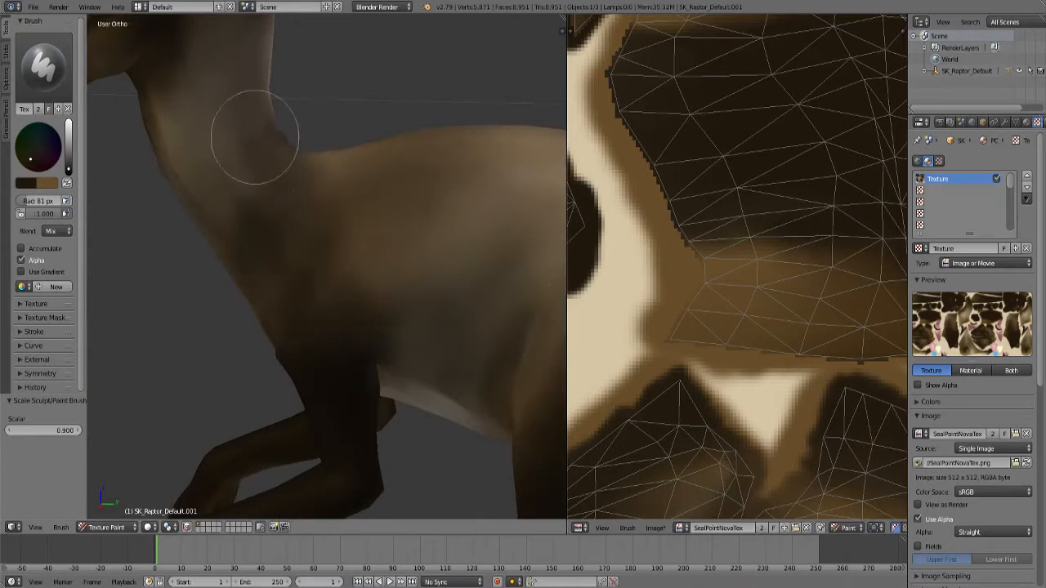
# Darken the sides of the lower neck and chest above the arms with the 81 px brush.
pyautogui.scroll(-4, 414, 301)
pyautogui.moveTo(245, 315); pyautogui.dragTo(378, 241, button='middle')
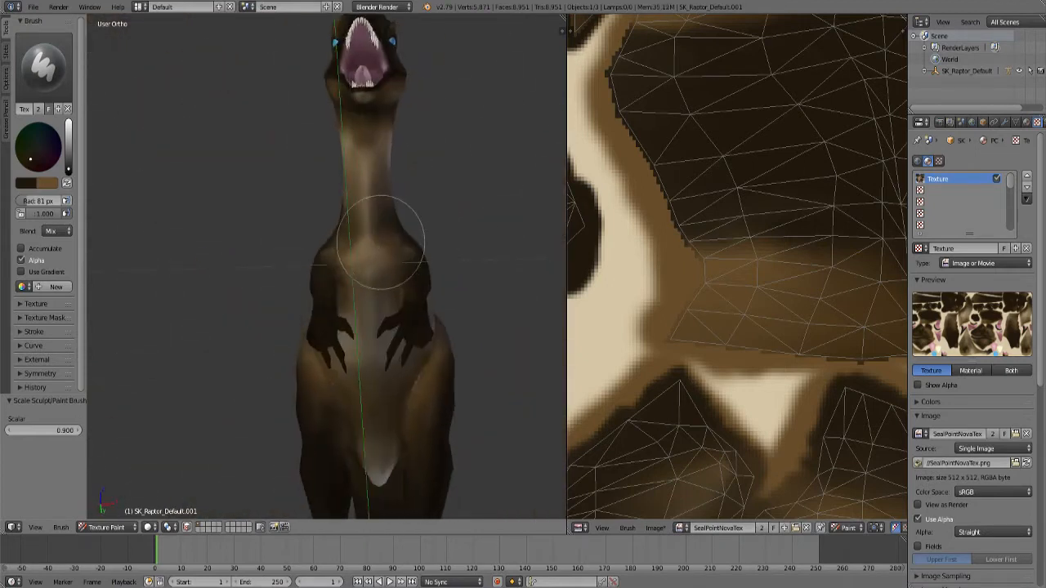
pyautogui.scroll(4, 417, 283)
pyautogui.moveTo(439, 173)
pyautogui.mouseDown()
pyautogui.moveTo(413, 210)
pyautogui.moveTo(439, 203)
pyautogui.mouseUp()
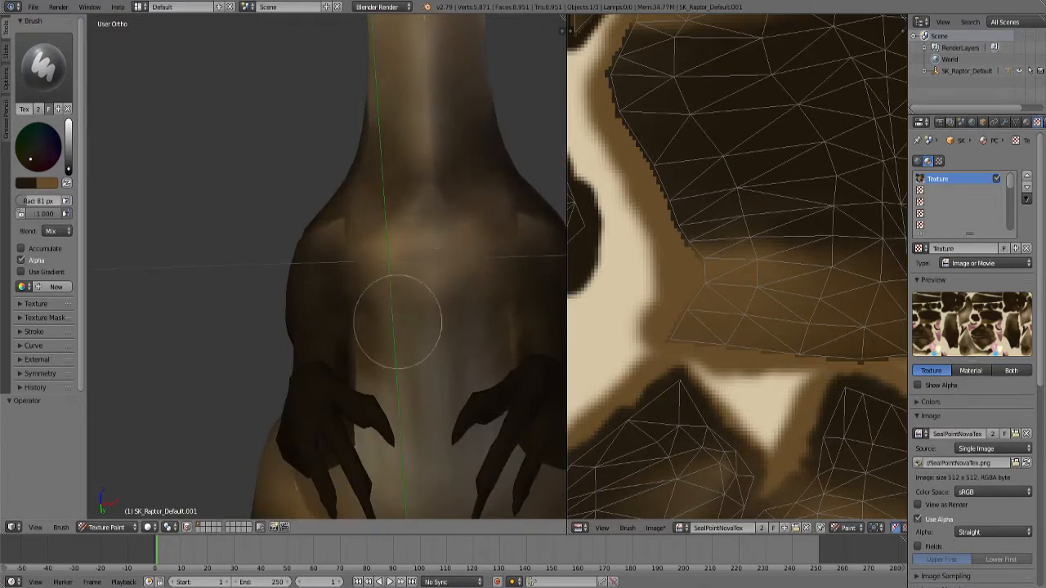
pyautogui.moveTo(397, 325)
pyautogui.mouseDown(button='middle')
pyautogui.moveTo(423, 270)
pyautogui.moveTo(203, 245)
pyautogui.moveTo(327, 371)
pyautogui.moveTo(287, 318)
pyautogui.moveTo(393, 353)
pyautogui.mouseUp(button='middle')
# Switch to the Smear brush and smooth out the light patch at the front of the shoulder.
pyautogui.scroll(-6, 327, 371)
pyautogui.scroll(7, 393, 353)
pyautogui.moveTo(302, 327); pyautogui.dragTo(399, 283, button='middle')
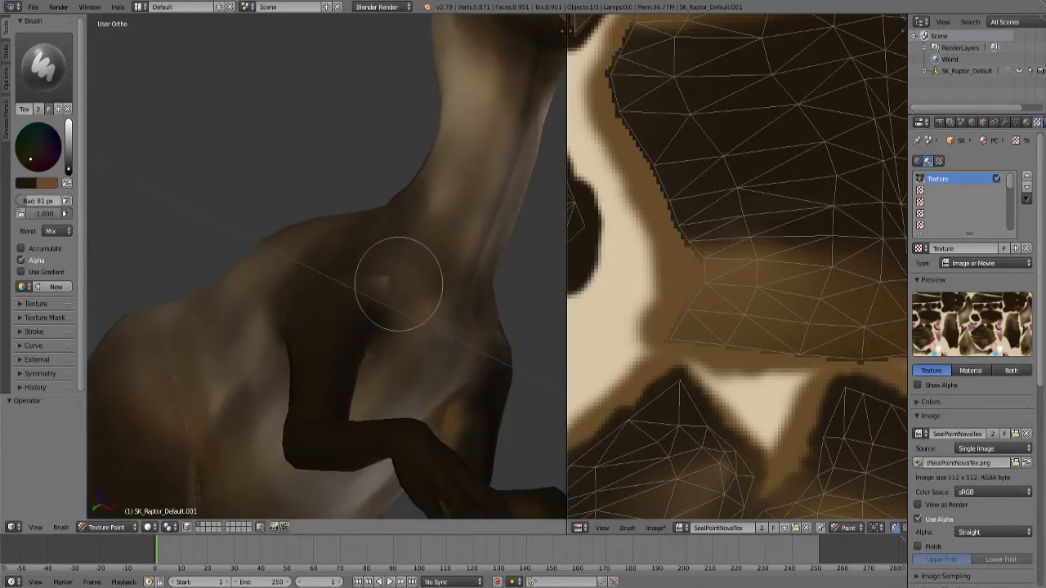
pyautogui.click(43, 66)
pyautogui.click(257, 139)
pyautogui.scroll(2, 367, 302)
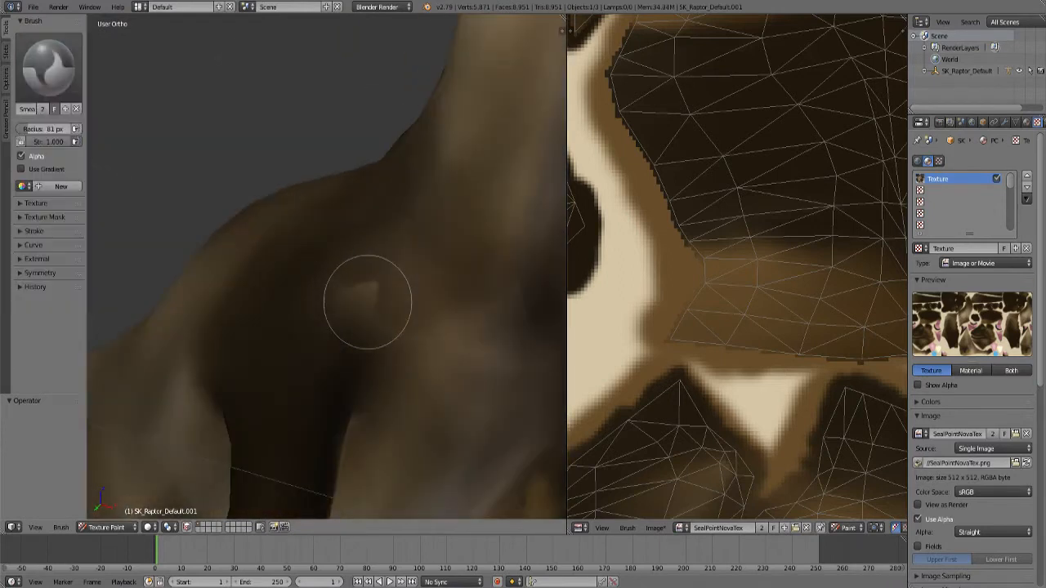
pyautogui.moveTo(396, 361); pyautogui.dragTo(300, 314, button='middle')
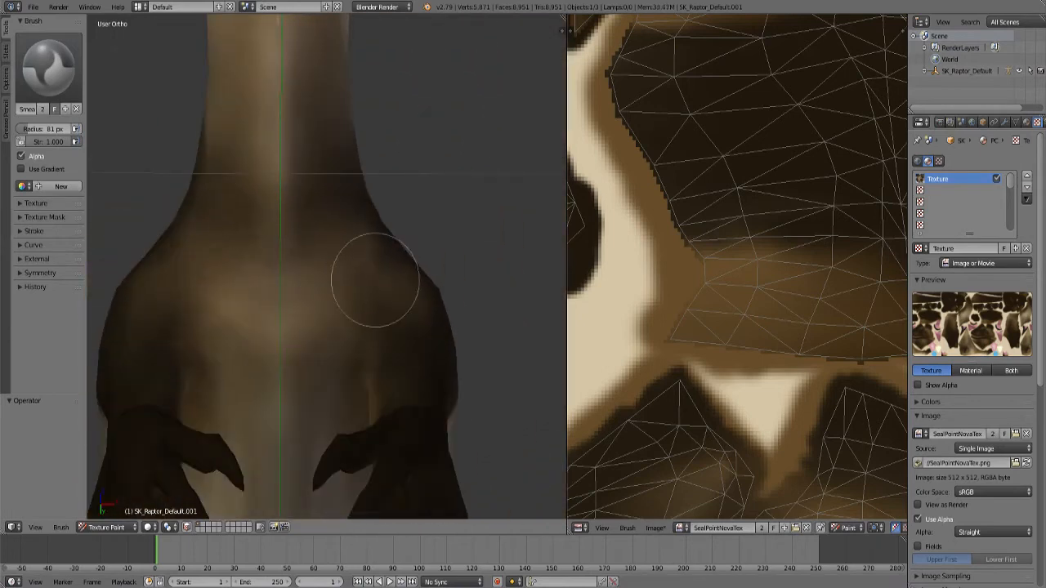
# Smear the dark brown into the lighter tone where the neck meets the back, resizing the brush to 90 px and 87 px.
pyautogui.moveTo(333, 230); pyautogui.dragTo(264, 311, button='middle')
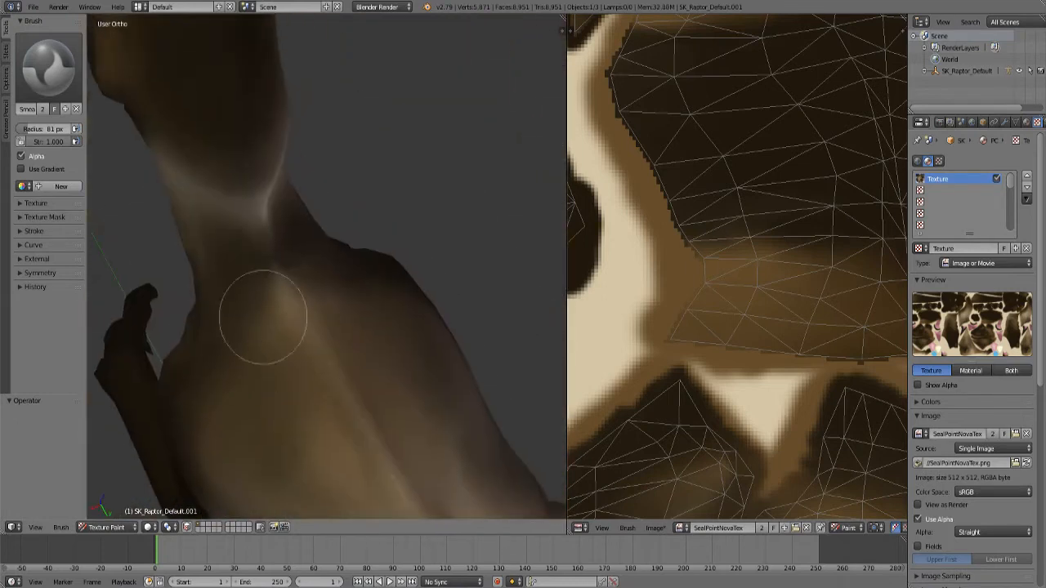
pyautogui.moveTo(294, 355); pyautogui.dragTo(297, 351, button='middle')
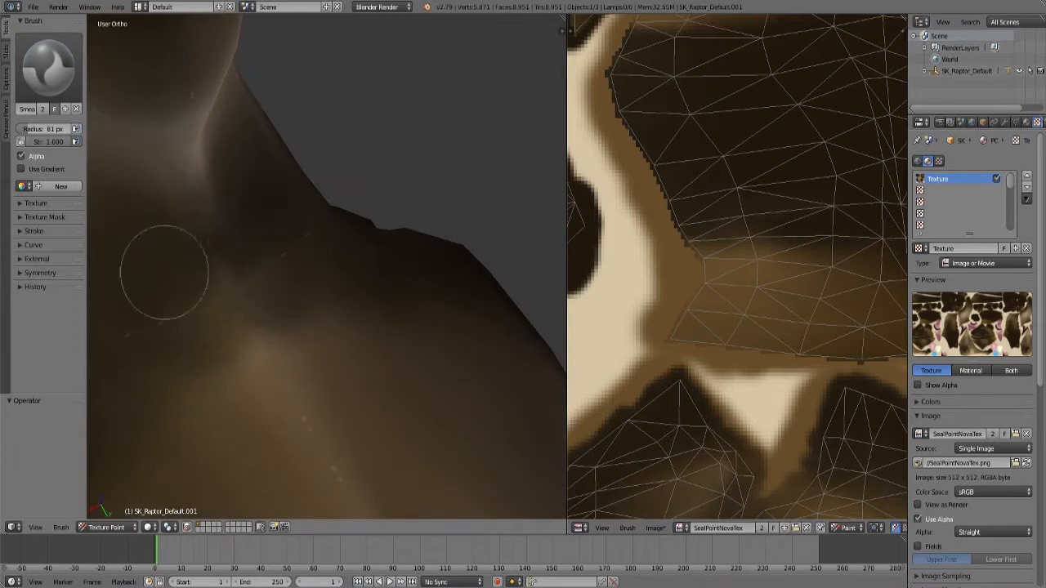
pyautogui.press(']')
pyautogui.press(']')
pyautogui.press(']')
pyautogui.press(']')
pyautogui.press(']')
pyautogui.press(']')
pyautogui.press(']')
pyautogui.press(']')
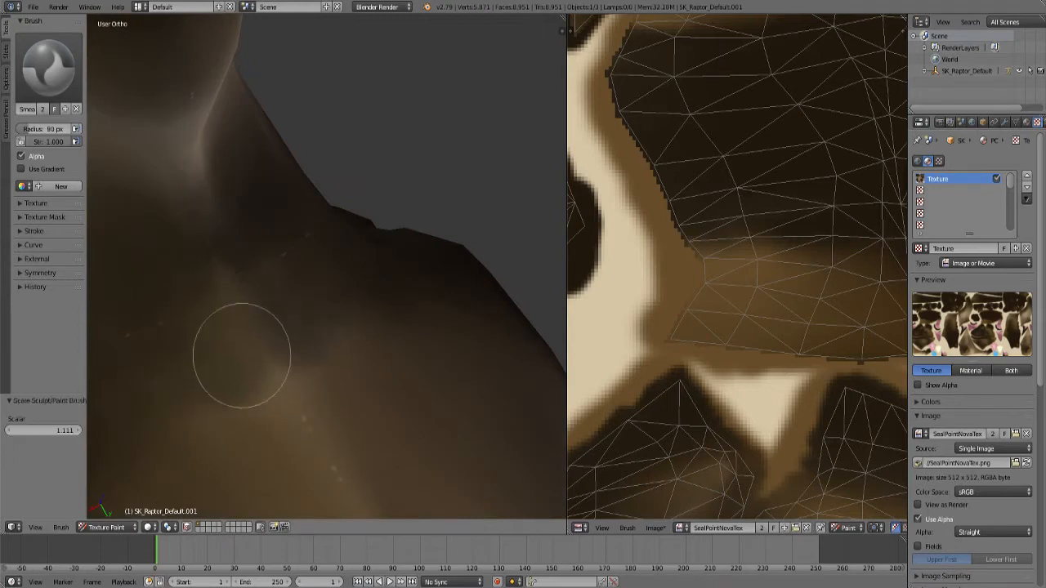
pyautogui.press('[')
pyautogui.press('[')
pyautogui.press('[')
pyautogui.press('[')
pyautogui.press('[')
pyautogui.press('[')
pyautogui.press('[')
pyautogui.scroll(-5, 327, 354)
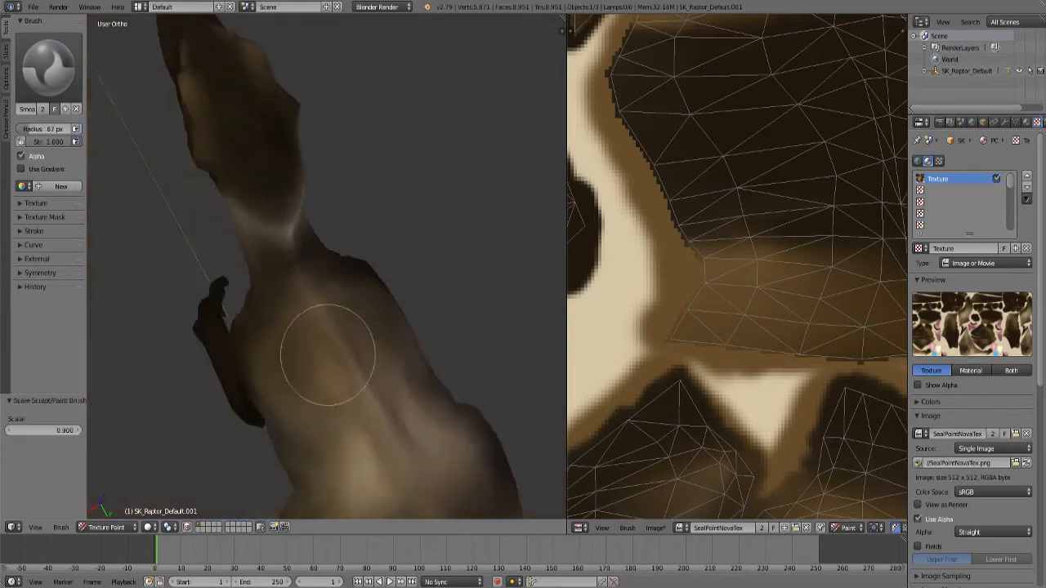
# Smear the pale patches on both sides of the neck into the surrounding brown with the 87 px brush.
pyautogui.moveTo(327, 355)
pyautogui.mouseDown(button='middle')
pyautogui.moveTo(425, 231)
pyautogui.moveTo(427, 345)
pyautogui.moveTo(350, 350)
pyautogui.mouseUp(button='middle')
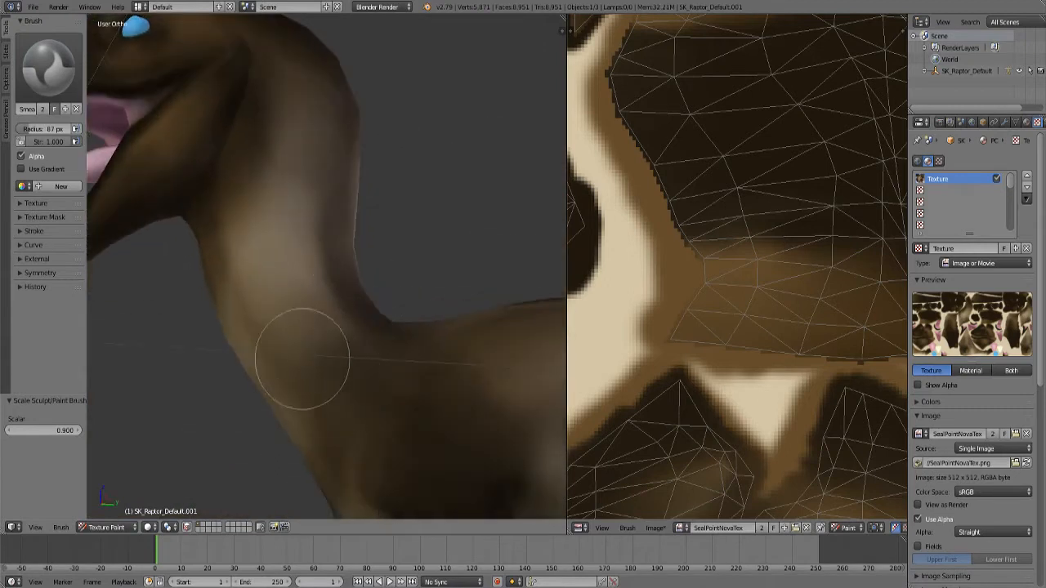
pyautogui.moveTo(320, 286)
pyautogui.mouseDown()
pyautogui.moveTo(280, 256)
pyautogui.moveTo(246, 299)
pyautogui.mouseUp()
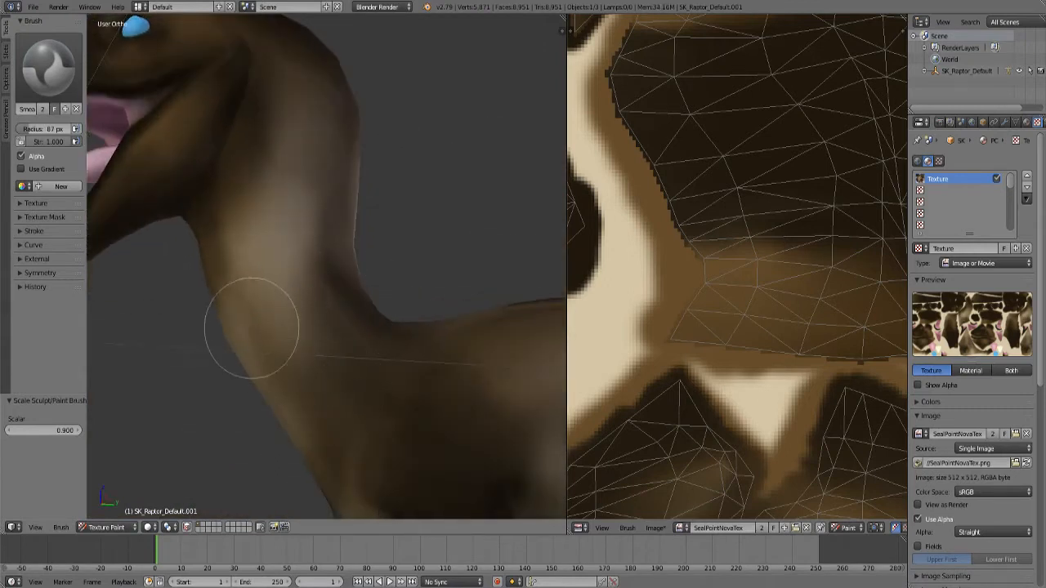
pyautogui.moveTo(315, 203)
pyautogui.mouseDown(button='middle')
pyautogui.moveTo(420, 275)
pyautogui.moveTo(444, 381)
pyautogui.moveTo(357, 389)
pyautogui.mouseUp(button='middle')
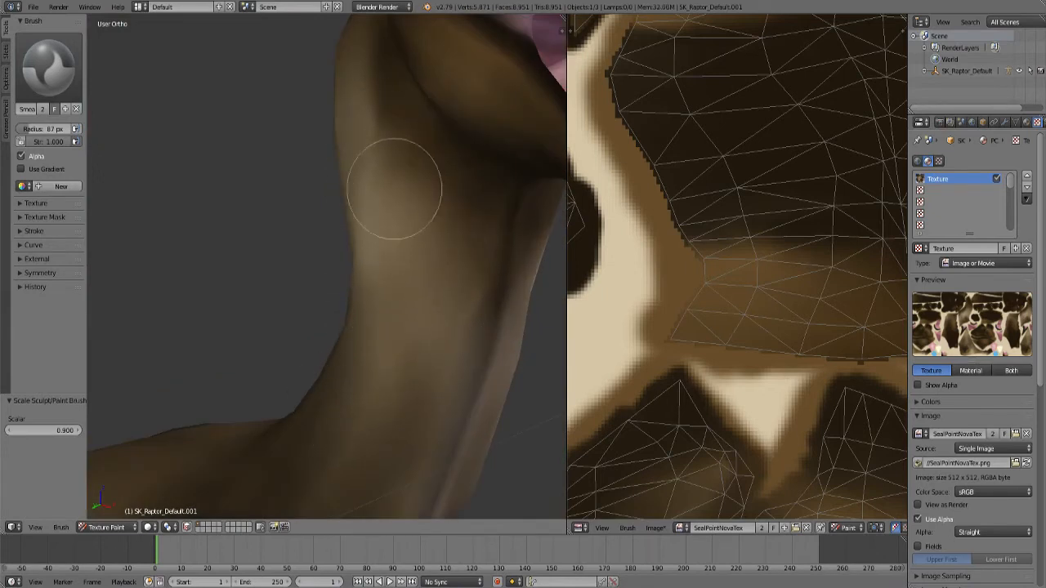
pyautogui.scroll(-4, 392, 286)
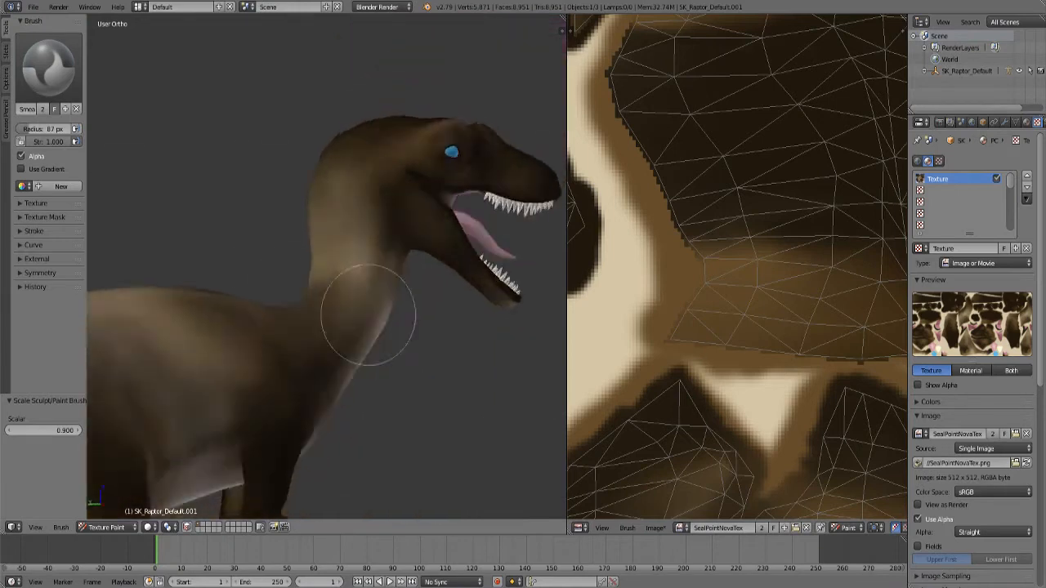
pyautogui.moveTo(367, 315)
pyautogui.mouseDown(button='middle')
pyautogui.moveTo(392, 333)
pyautogui.moveTo(334, 219)
pyautogui.mouseUp(button='middle')
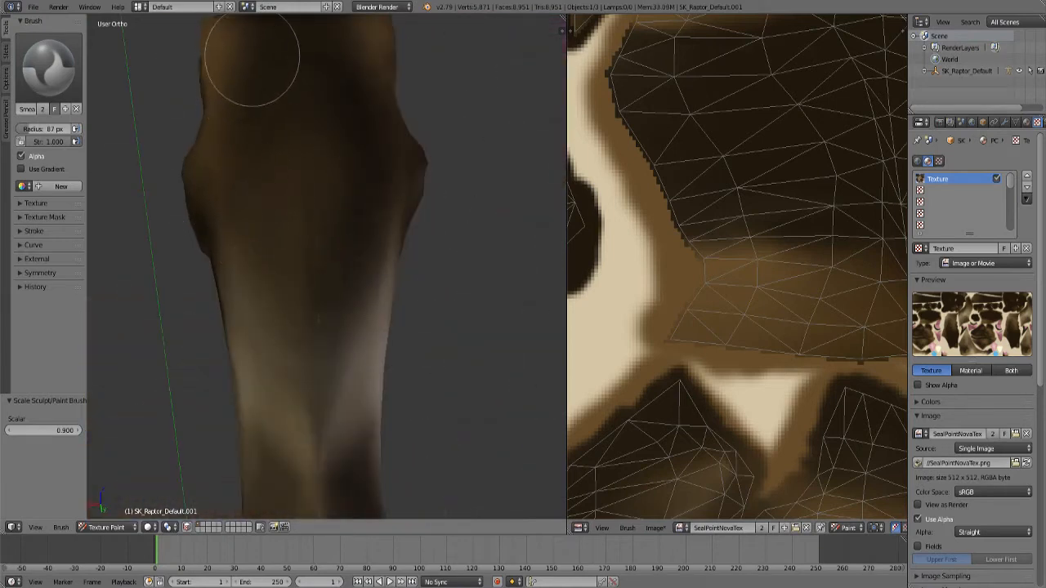
# Smooth the brown-to-cream transitions on the flank, hip and belly with the Smear brush.
pyautogui.moveTo(246, 218)
pyautogui.mouseDown(button='middle')
pyautogui.moveTo(411, 348)
pyautogui.moveTo(498, 296)
pyautogui.moveTo(485, 256)
pyautogui.moveTo(301, 196)
pyautogui.moveTo(373, 280)
pyautogui.moveTo(439, 272)
pyautogui.moveTo(392, 215)
pyautogui.moveTo(269, 206)
pyautogui.moveTo(341, 256)
pyautogui.mouseUp(button='middle')
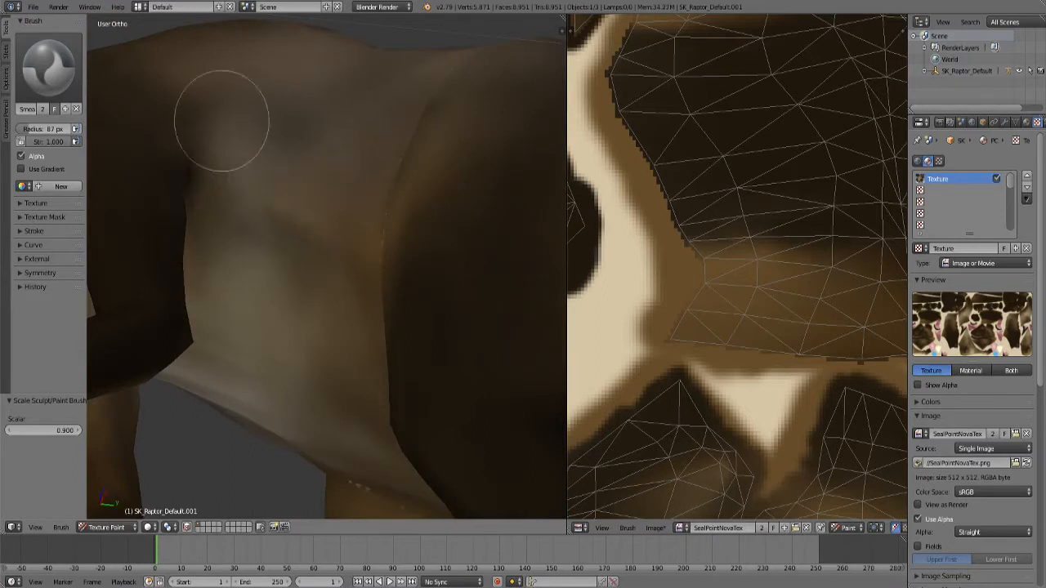
pyautogui.moveTo(359, 325)
pyautogui.mouseDown(button='middle')
pyautogui.moveTo(303, 346)
pyautogui.moveTo(341, 373)
pyautogui.mouseUp(button='middle')
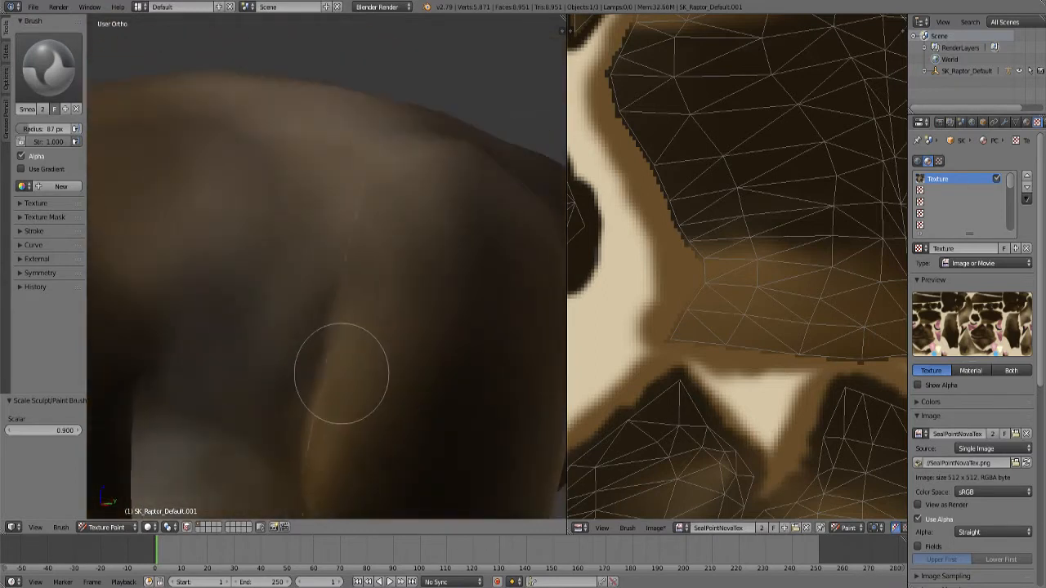
pyautogui.moveTo(358, 204)
pyautogui.mouseDown(button='middle')
pyautogui.moveTo(420, 252)
pyautogui.moveTo(329, 236)
pyautogui.moveTo(329, 273)
pyautogui.moveTo(375, 306)
pyautogui.moveTo(364, 313)
pyautogui.moveTo(328, 263)
pyautogui.mouseUp(button='middle')
pyautogui.scroll(3, 328, 263)
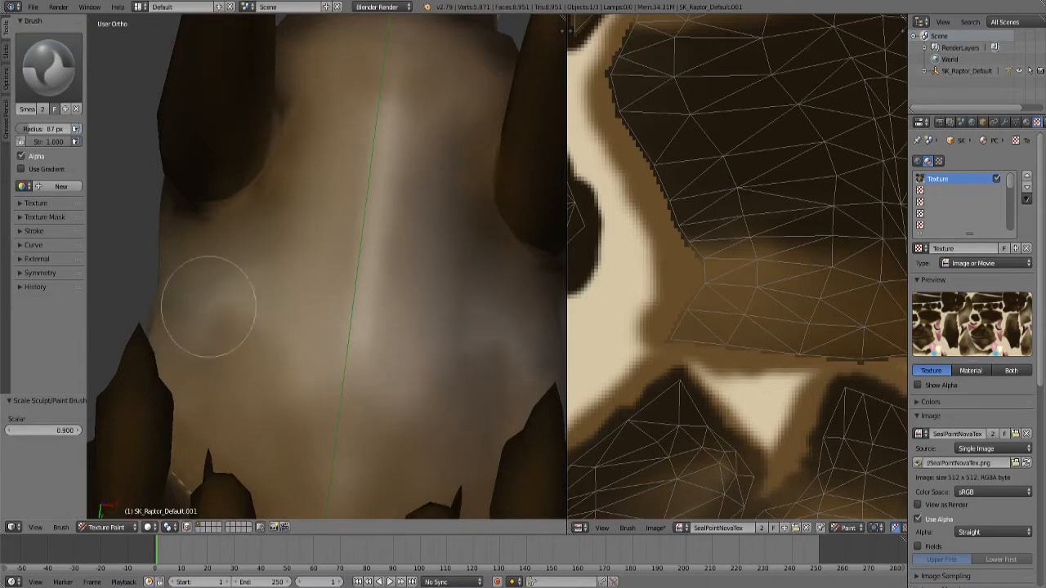
pyautogui.scroll(-3, 346, 229)
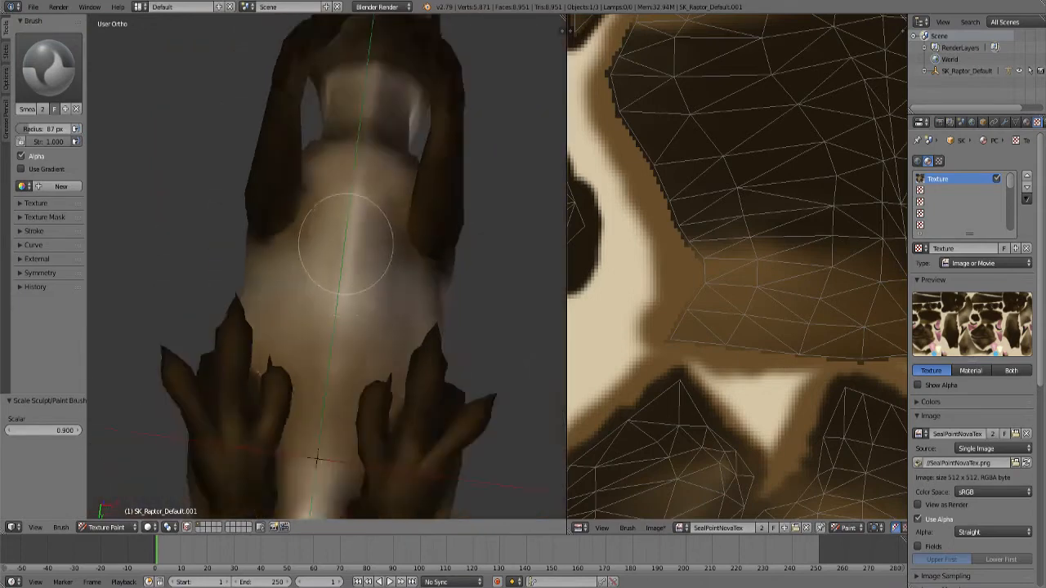
# Smear the light tone at the side of the lower neck with a 160 px brush, reducing the brush to 116 px.
pyautogui.moveTo(345, 228); pyautogui.dragTo(311, 301, button='middle')
pyautogui.scroll(4, 383, 236)
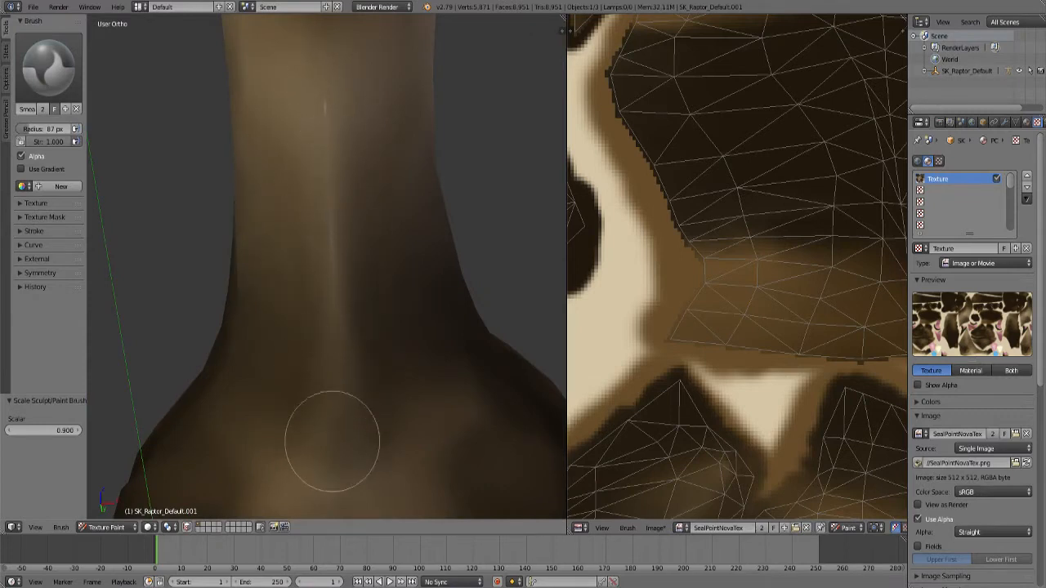
pyautogui.scroll(-3, 332, 441)
pyautogui.moveTo(331, 441); pyautogui.dragTo(397, 392, button='middle')
pyautogui.scroll(4, 422, 343)
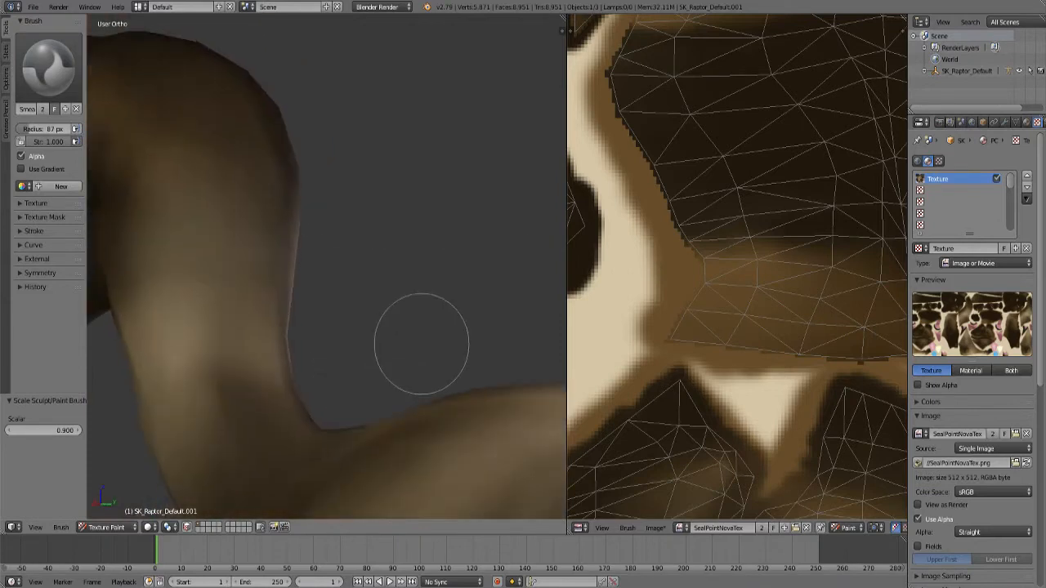
pyautogui.moveTo(202, 319); pyautogui.dragTo(212, 403)
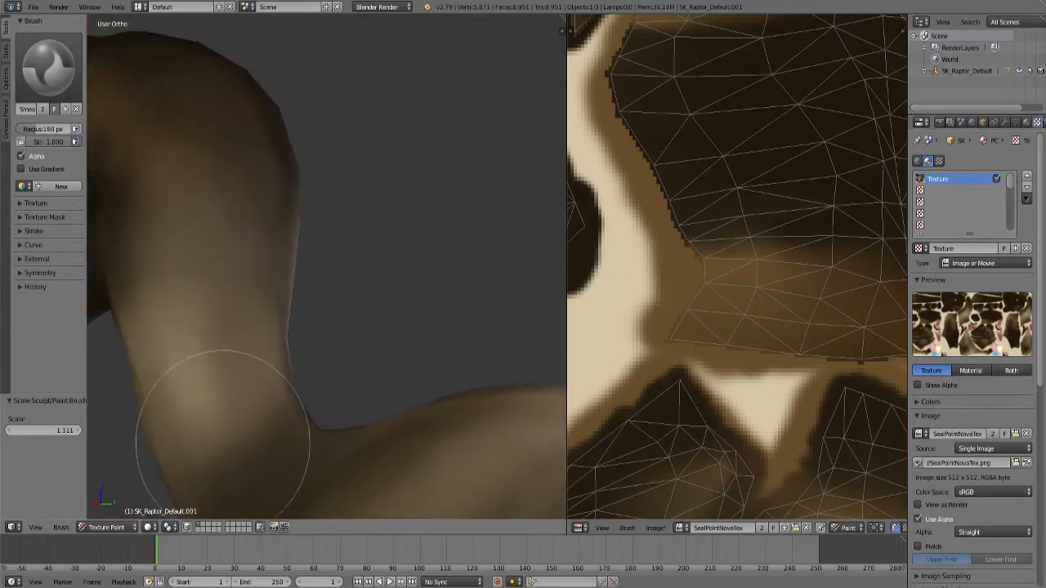
pyautogui.press('[')
pyautogui.press('[')
pyautogui.press('[')
# Switch to the TexDraw brush with medium brown as the active color and tint the raptor's back from above at 116 px.
pyautogui.scroll(-7, 358, 310)
pyautogui.moveTo(357, 310); pyautogui.dragTo(404, 265, button='middle')
pyautogui.press('KP_7')
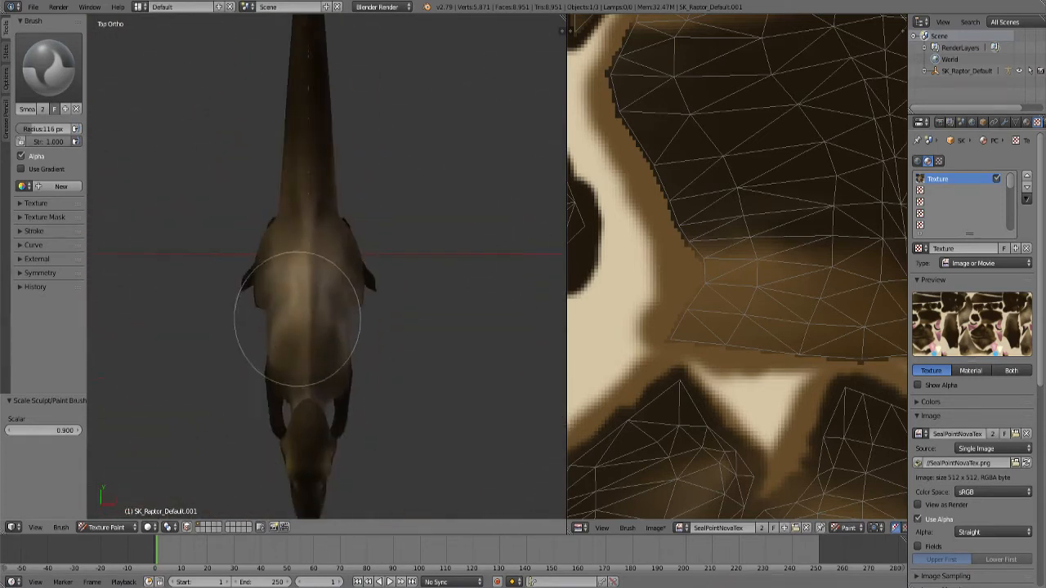
pyautogui.scroll(-4, 712, 359)
pyautogui.scroll(2, 713, 360)
pyautogui.moveTo(713, 386); pyautogui.dragTo(896, 348, button='middle')
pyautogui.click(49, 66)
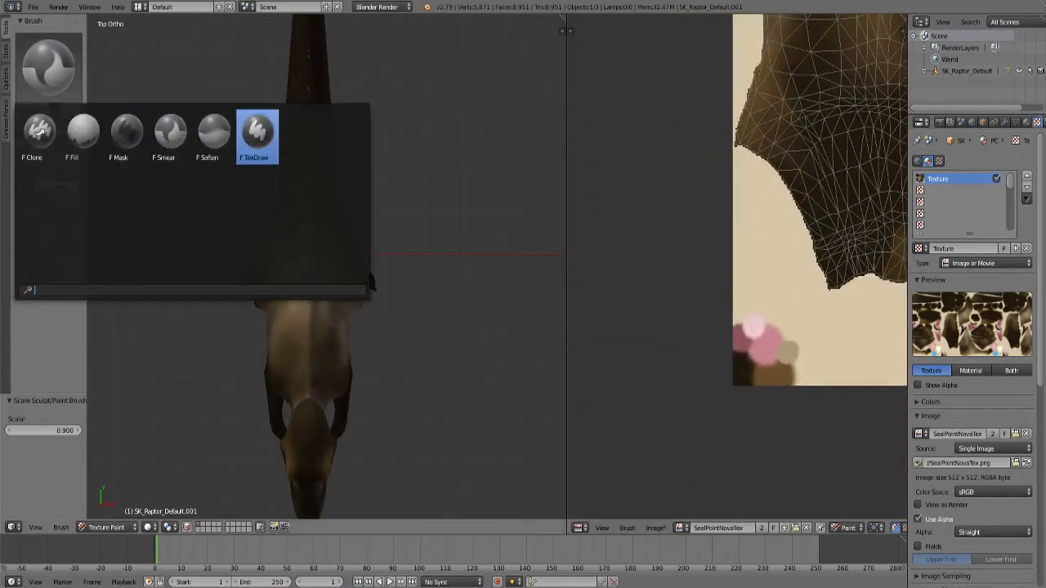
pyautogui.click(170, 135)
pyautogui.press('x')
pyautogui.scroll(3, 292, 327)
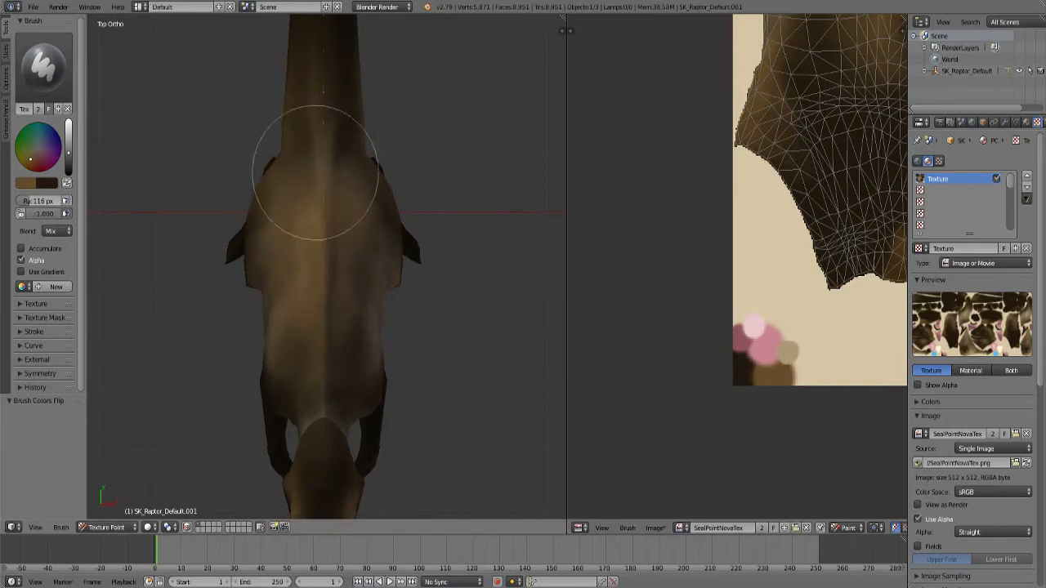
# Reduce the brush to 83 px and paint medium brown over the pale side of the neck.
pyautogui.keyDown('shift'); pyautogui.scroll(5, 335, 351); pyautogui.keyUp('shift')
pyautogui.press('[')
pyautogui.press('[')
pyautogui.press('[')
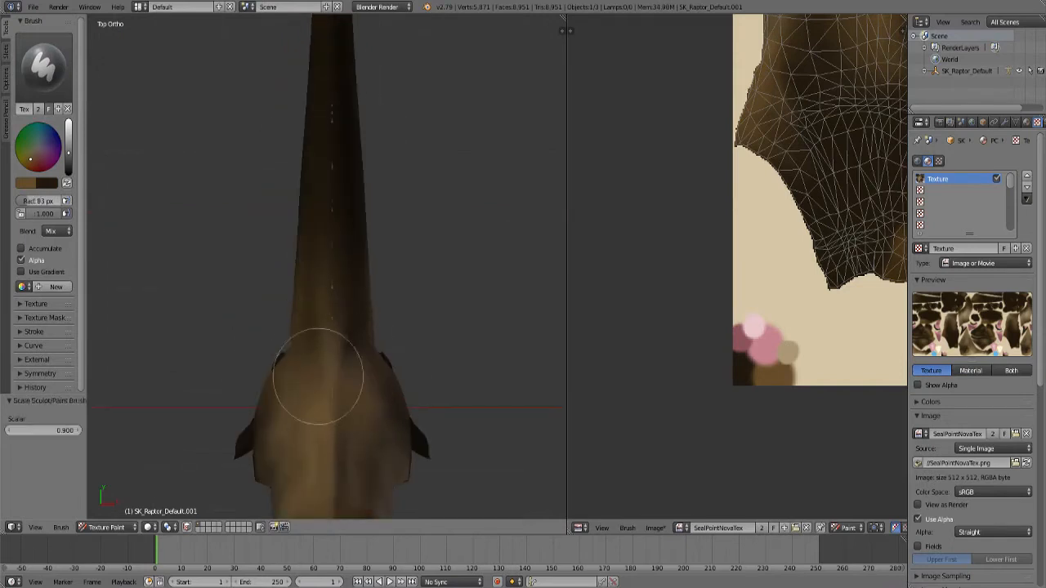
pyautogui.moveTo(311, 433)
pyautogui.mouseDown(button='middle')
pyautogui.moveTo(351, 350)
pyautogui.moveTo(403, 332)
pyautogui.moveTo(421, 414)
pyautogui.moveTo(392, 233)
pyautogui.moveTo(351, 380)
pyautogui.moveTo(339, 228)
pyautogui.moveTo(276, 327)
pyautogui.mouseUp(button='middle')
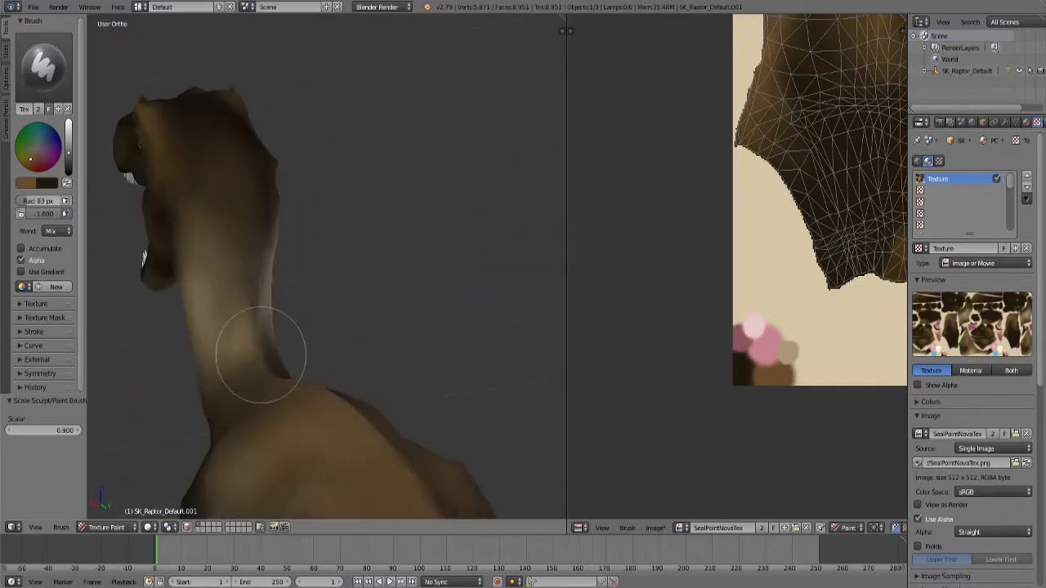
pyautogui.moveTo(261, 353)
pyautogui.mouseDown()
pyautogui.moveTo(245, 351)
pyautogui.moveTo(210, 198)
pyautogui.moveTo(222, 145)
pyautogui.moveTo(220, 336)
pyautogui.mouseUp()
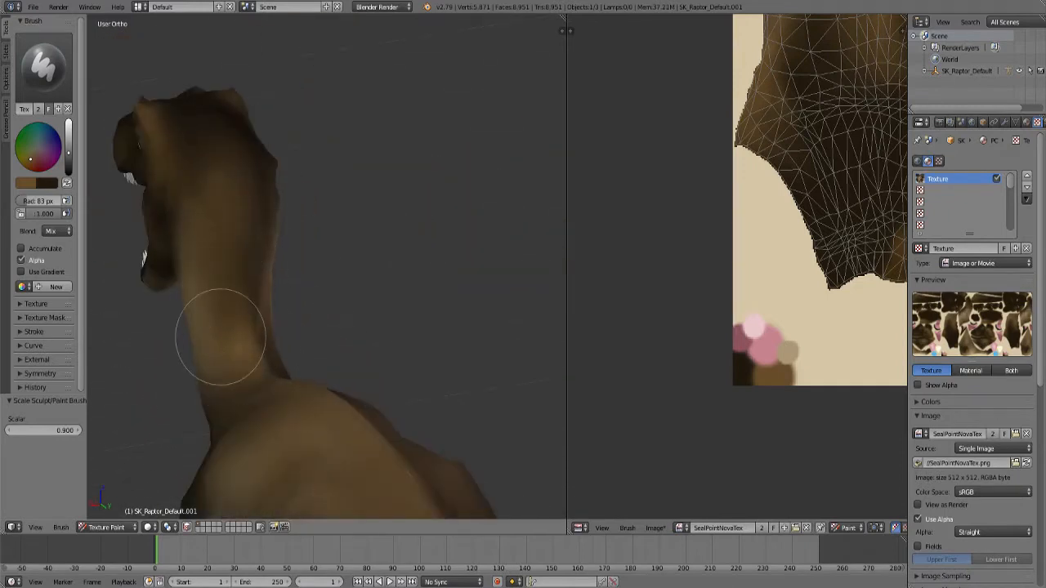
pyautogui.moveTo(220, 336)
pyautogui.mouseDown(button='middle')
pyautogui.moveTo(316, 346)
pyautogui.moveTo(163, 397)
pyautogui.moveTo(209, 419)
pyautogui.mouseUp(button='middle')
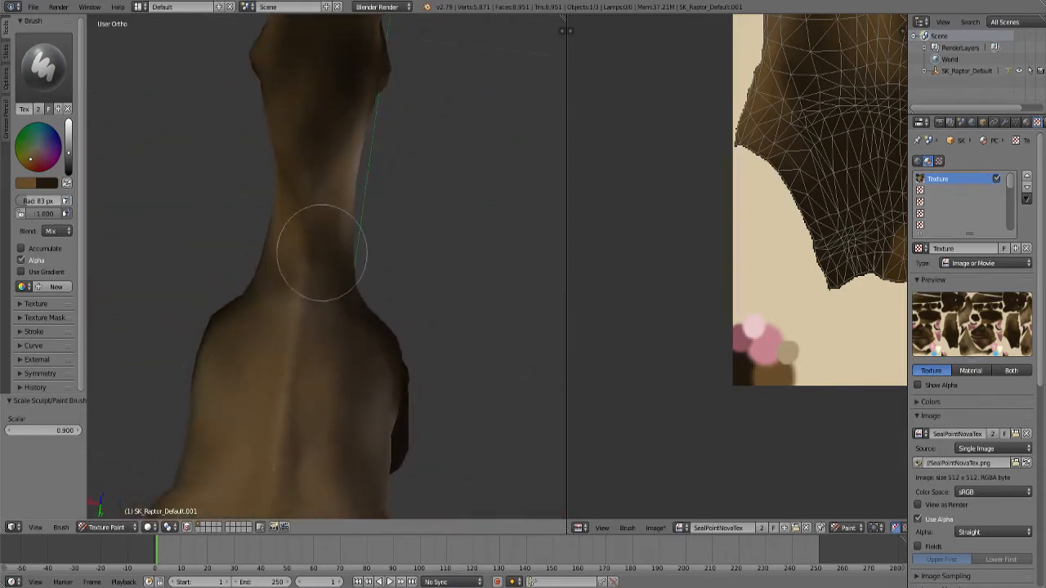
# Swap to dark brown and darken the tail and its base onto the rump, reducing the brush to 42 px.
pyautogui.moveTo(128, 343)
pyautogui.mouseDown(button='middle')
pyautogui.moveTo(308, 299)
pyautogui.moveTo(273, 276)
pyautogui.moveTo(426, 421)
pyautogui.moveTo(355, 234)
pyautogui.moveTo(338, 319)
pyautogui.moveTo(404, 307)
pyautogui.mouseUp(button='middle')
pyautogui.scroll(3, 338, 320)
pyautogui.press('x')
pyautogui.moveTo(490, 249); pyautogui.dragTo(527, 255)
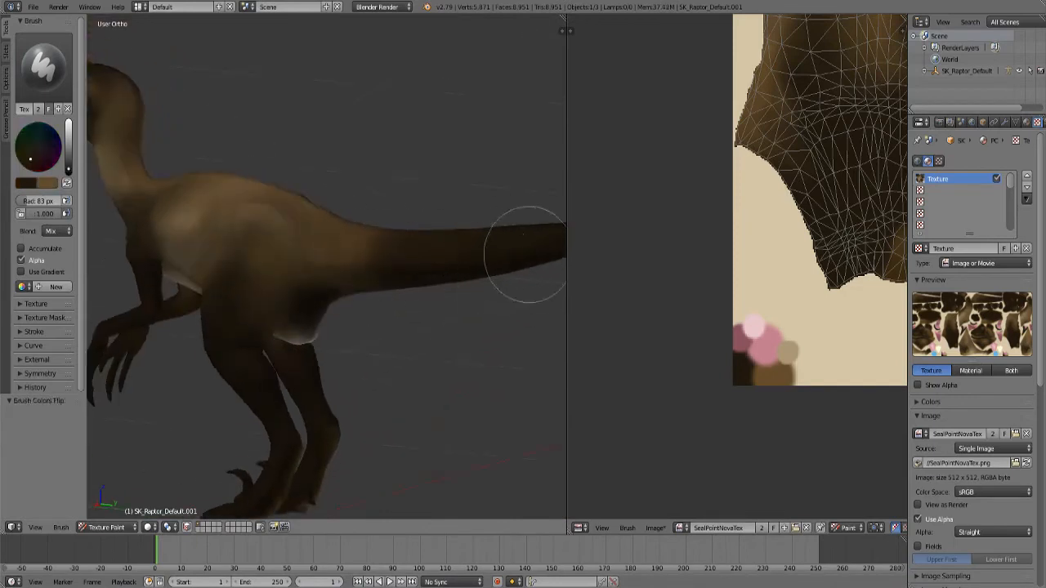
pyautogui.press('KP_7')
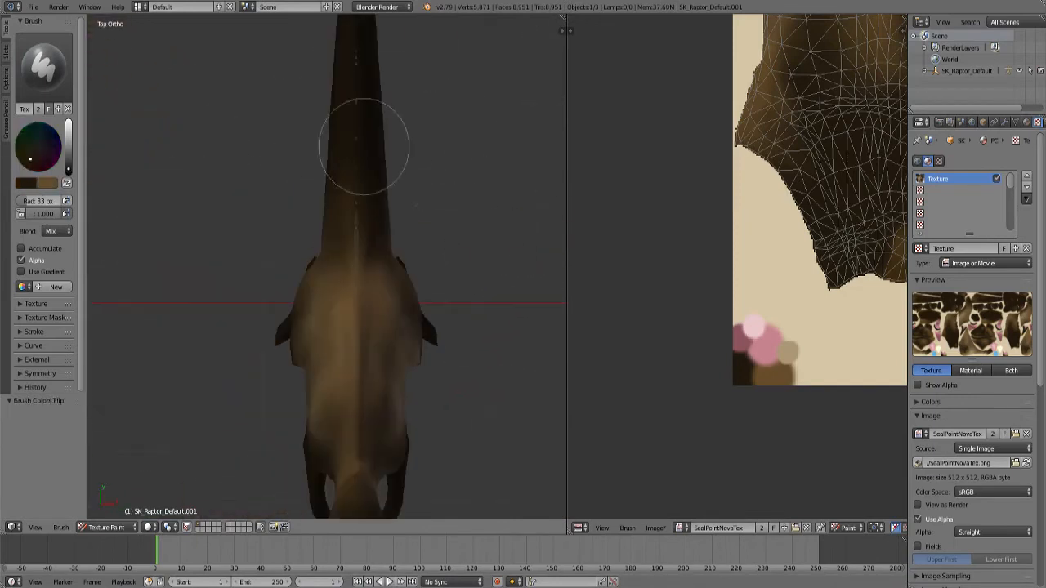
pyautogui.press('[')
pyautogui.press('[')
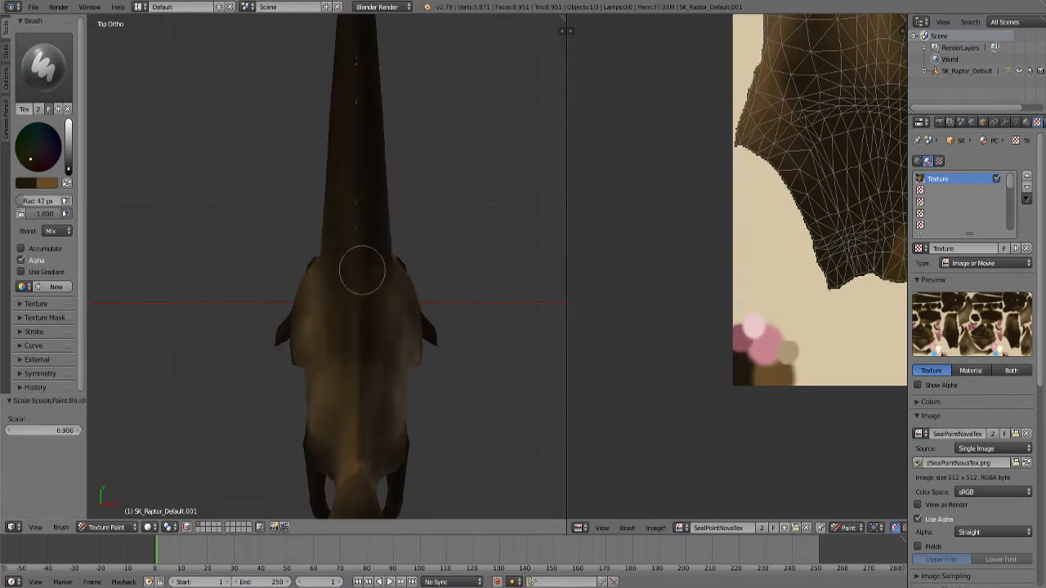
# Examine the dark tail and back markings and the body shading from the side, front and rear.
pyautogui.moveTo(362, 269); pyautogui.dragTo(292, 273, button='middle')
pyautogui.scroll(3, 363, 278)
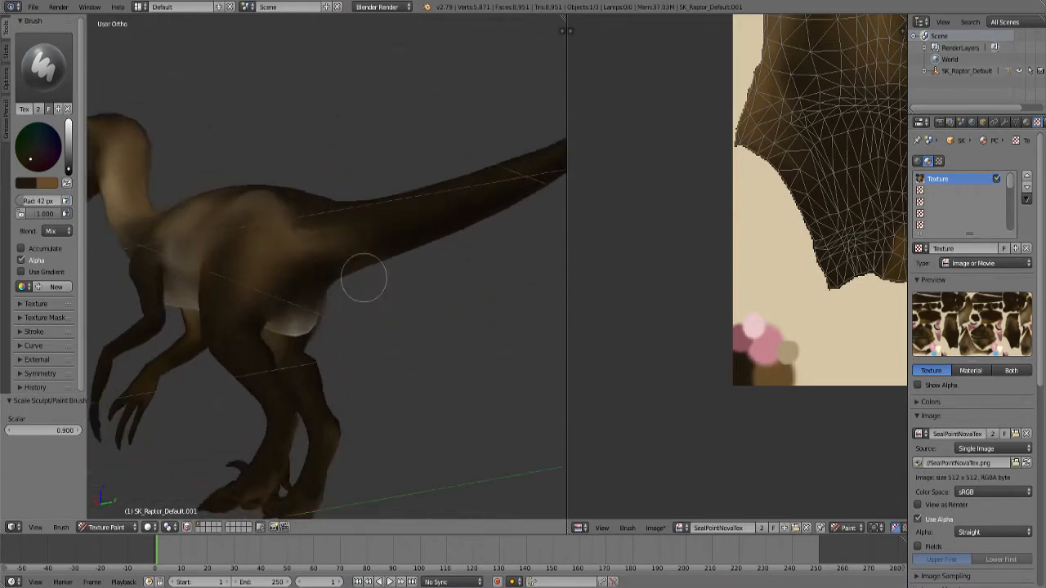
pyautogui.moveTo(363, 278); pyautogui.dragTo(359, 351, button='middle')
pyautogui.scroll(3, 317, 324)
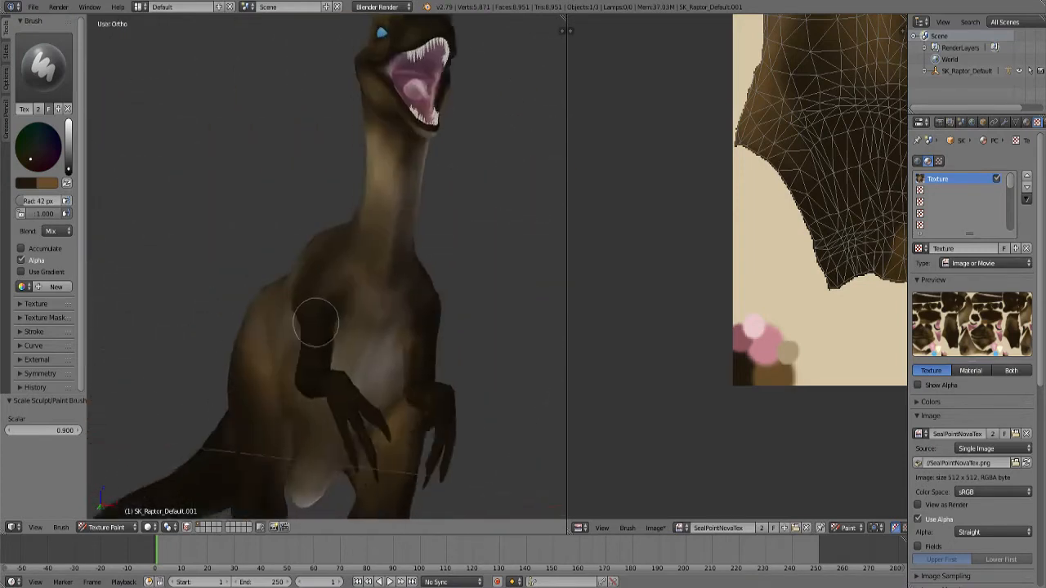
pyautogui.moveTo(316, 323); pyautogui.dragTo(365, 378, button='middle')
pyautogui.press('KP_3')
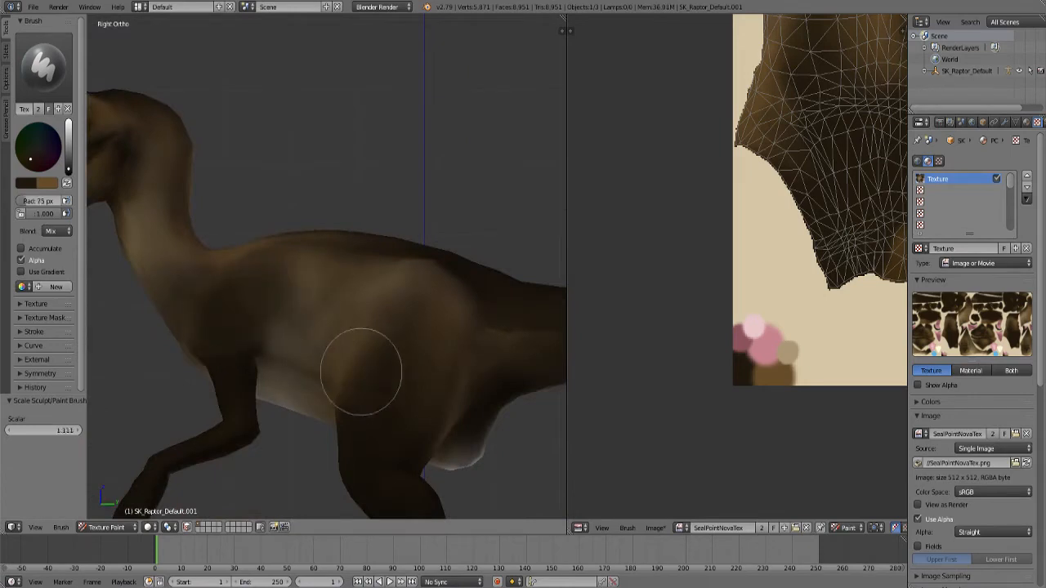
pyautogui.moveTo(361, 371); pyautogui.dragTo(488, 299, button='middle')
pyautogui.scroll(-3, 487, 359)
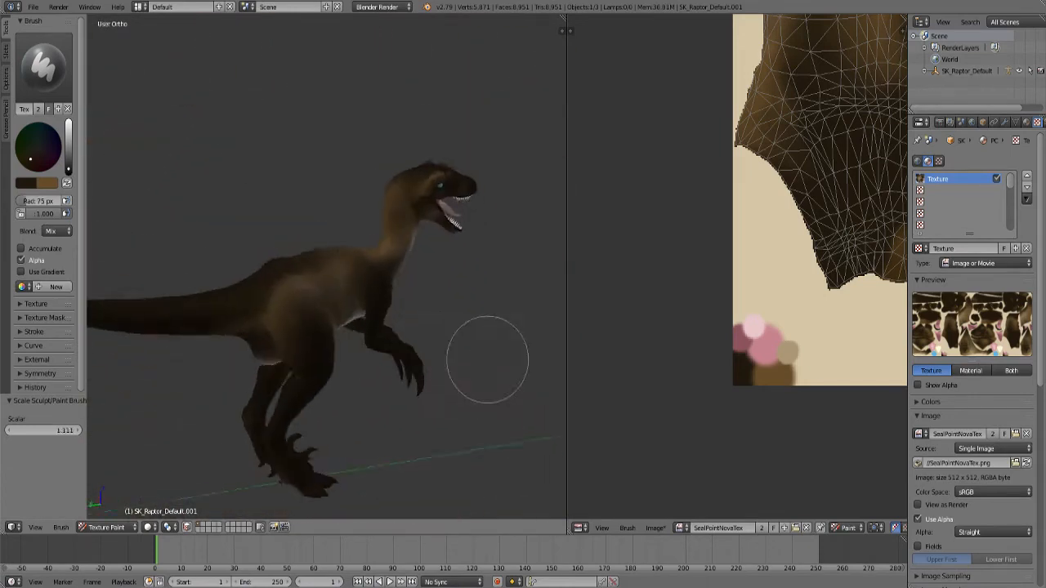
pyautogui.moveTo(487, 359); pyautogui.dragTo(180, 345, button='middle')
pyautogui.scroll(6, 420, 381)
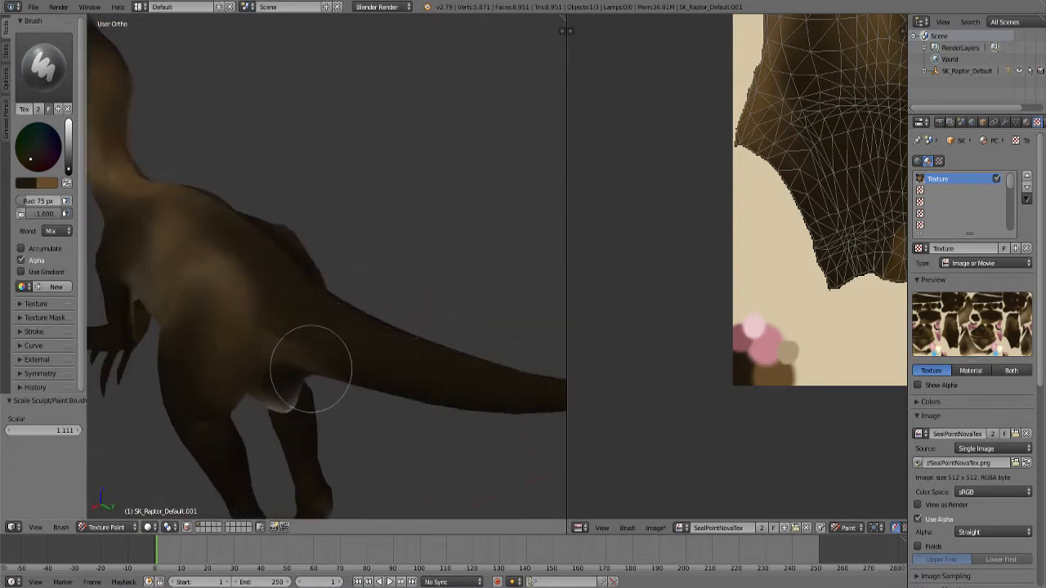
# Swap to medium brown and paint over the hip and upper thigh, enlarging the brush to 92 px and 113 px.
pyautogui.press('x')
pyautogui.moveTo(311, 368); pyautogui.dragTo(270, 308, button='middle')
pyautogui.scroll(1, 271, 308)
pyautogui.press(']')
pyautogui.press(']')
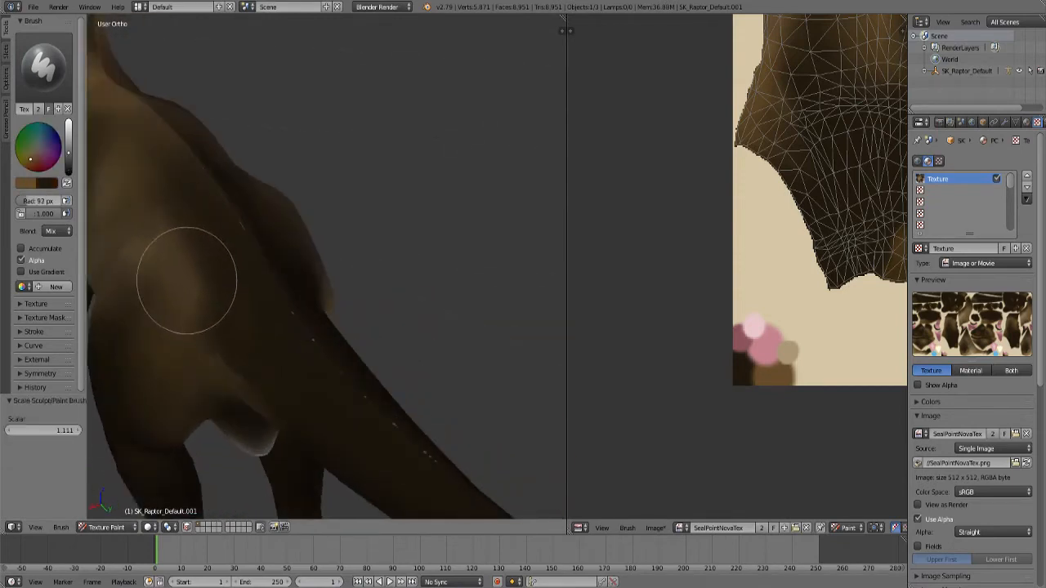
pyautogui.moveTo(168, 221); pyautogui.dragTo(212, 264)
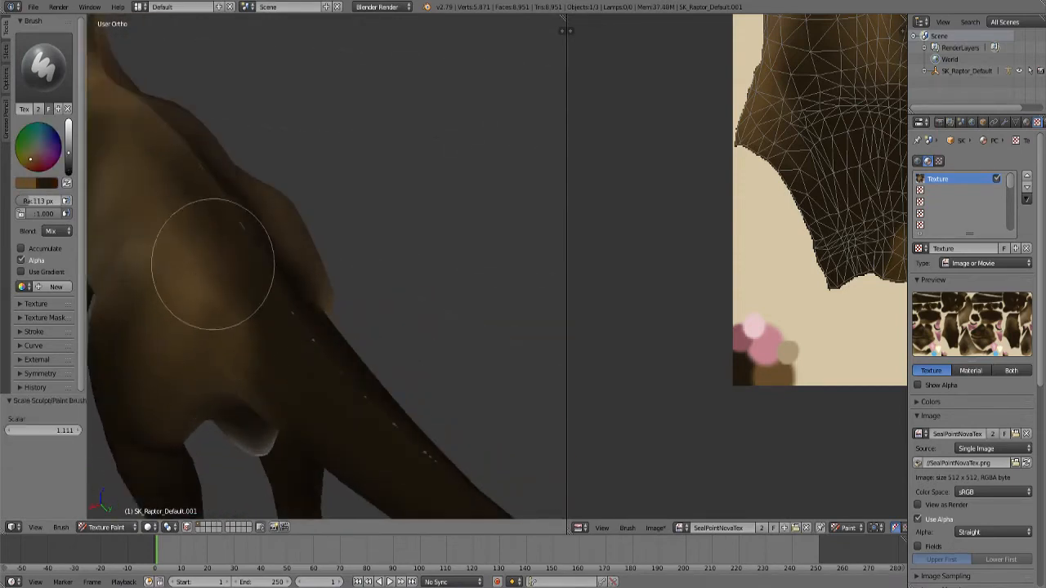
pyautogui.moveTo(181, 230); pyautogui.dragTo(163, 255)
# Swap back to dark brown, reduce the brush to 90 px and darken the area between the hip and the tail base.
pyautogui.scroll(-3, 162, 255)
pyautogui.moveTo(162, 255)
pyautogui.mouseDown(button='middle')
pyautogui.moveTo(367, 266)
pyautogui.moveTo(457, 433)
pyautogui.moveTo(319, 422)
pyautogui.moveTo(360, 387)
pyautogui.mouseUp(button='middle')
pyautogui.press('x')
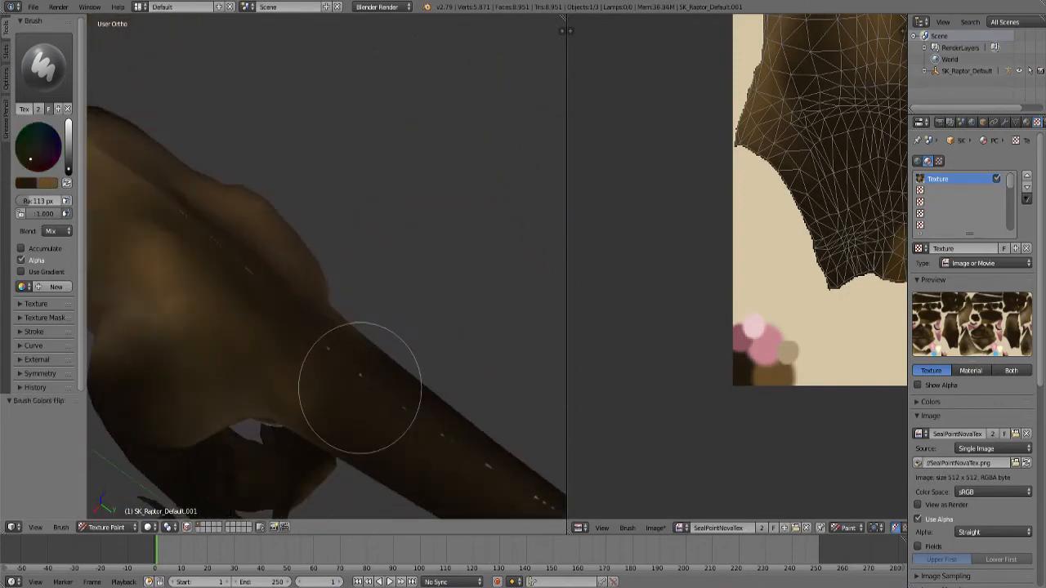
pyautogui.press('[')
pyautogui.press('[')
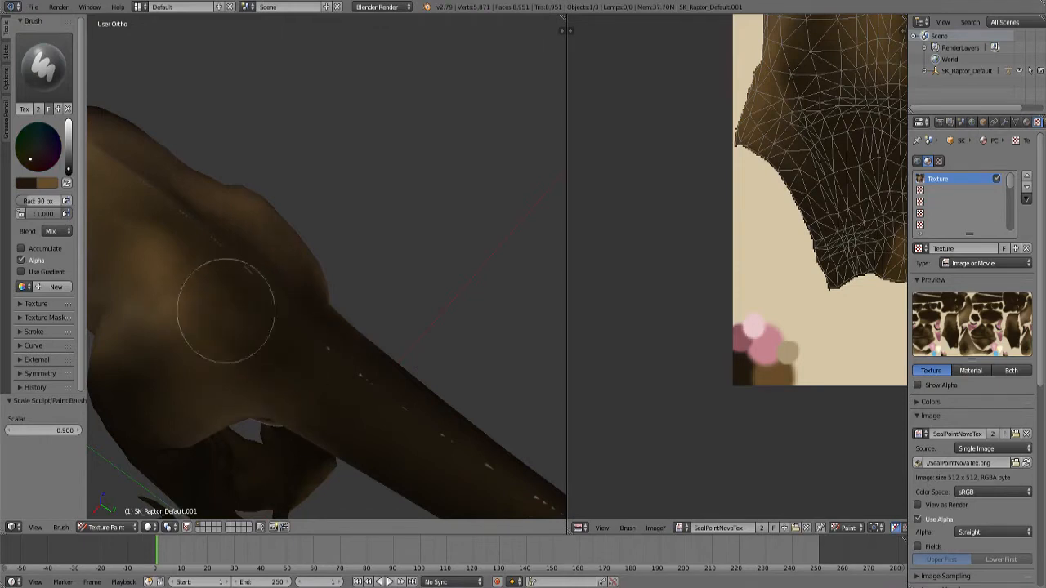
pyautogui.scroll(-3, 137, 219)
pyautogui.moveTo(137, 219); pyautogui.dragTo(421, 358, button='middle')
# Switch to the Smear brush and save the painted SealPointNovaTex image.
pyautogui.scroll(-3, 306, 283)
pyautogui.moveTo(387, 375)
pyautogui.mouseDown(button='middle')
pyautogui.moveTo(393, 356)
pyautogui.moveTo(404, 413)
pyautogui.mouseUp(button='middle')
pyautogui.scroll(-4, 776, 269)
pyautogui.scroll(5, 776, 270)
pyautogui.click(43, 69)
pyautogui.click(170, 133)
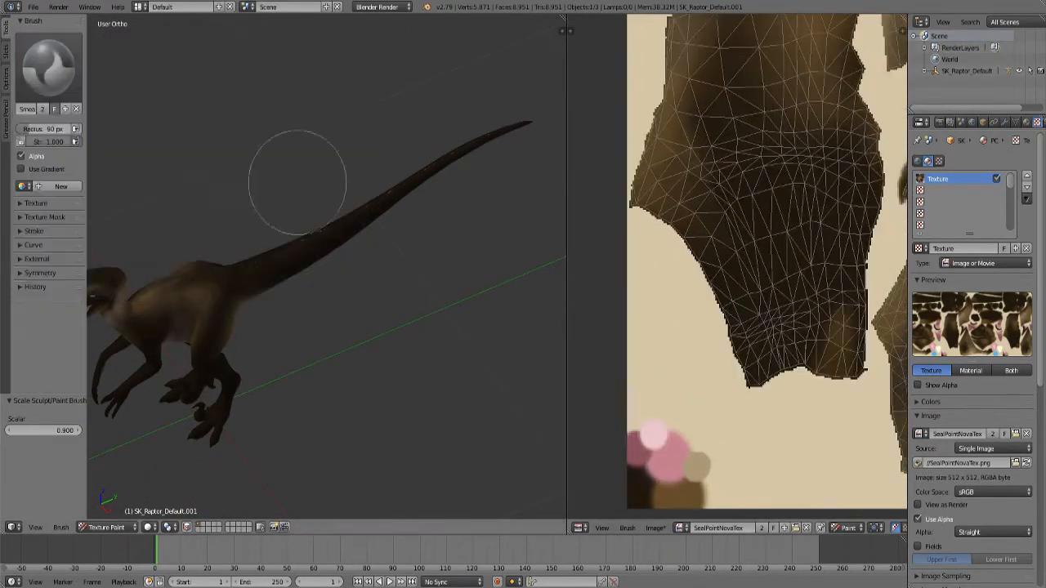
pyautogui.click(655, 527)
pyautogui.click(674, 444)
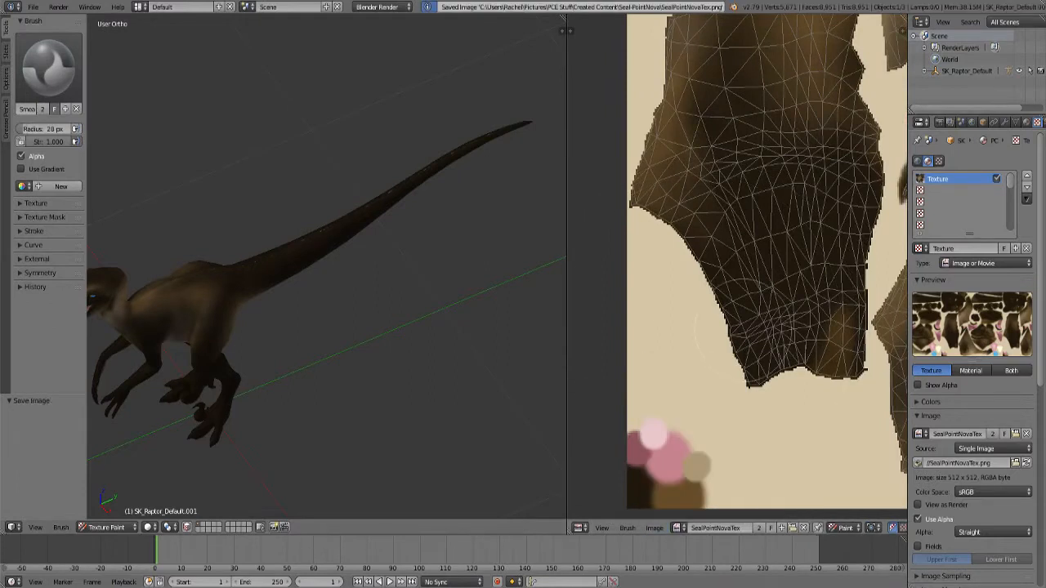
# Smear the dark brown outward past the lower edges of the large UV island in the texture image, reducing the brush to 9 px.
pyautogui.moveTo(768, 294)
pyautogui.mouseDown()
pyautogui.moveTo(723, 363)
pyautogui.moveTo(722, 279)
pyautogui.moveTo(653, 224)
pyautogui.mouseUp()
pyautogui.press('[')
pyautogui.press('[')
pyautogui.press('[')
pyautogui.press('[')
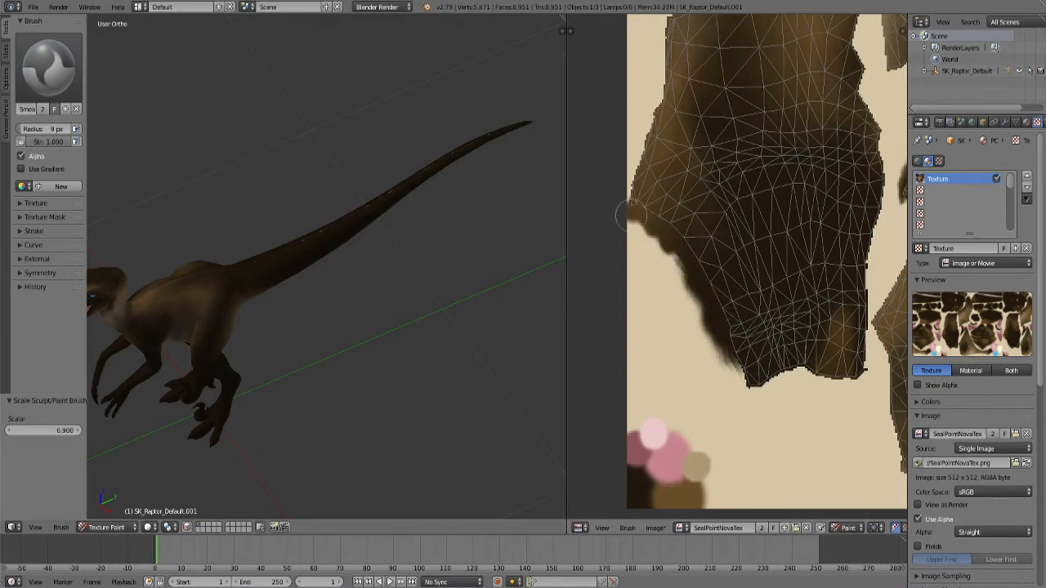
pyautogui.moveTo(731, 359); pyautogui.dragTo(755, 396)
pyautogui.moveTo(785, 353); pyautogui.dragTo(837, 389)
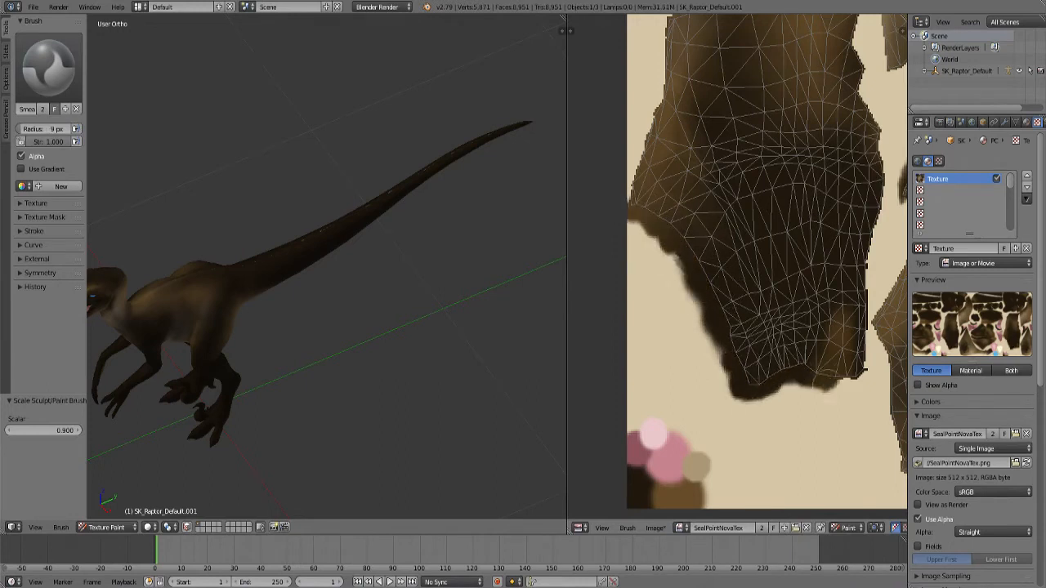
# Smear the right edge of the large dark UV island outward, then reduce the brush to 2 px at the narrow gap beside the neighbouring body island.
pyautogui.moveTo(865, 350); pyautogui.dragTo(870, 260)
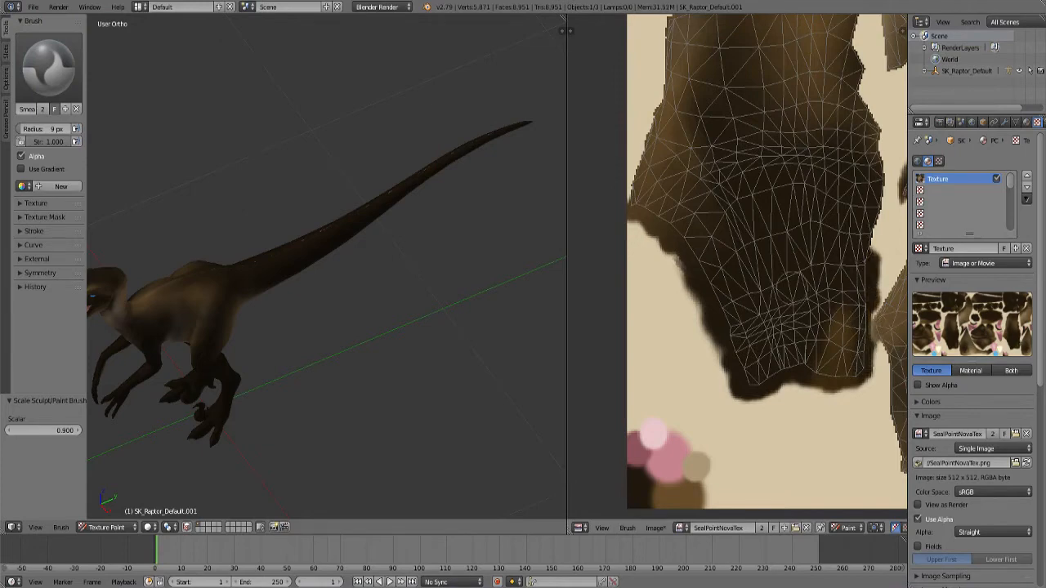
pyautogui.scroll(5, 693, 302)
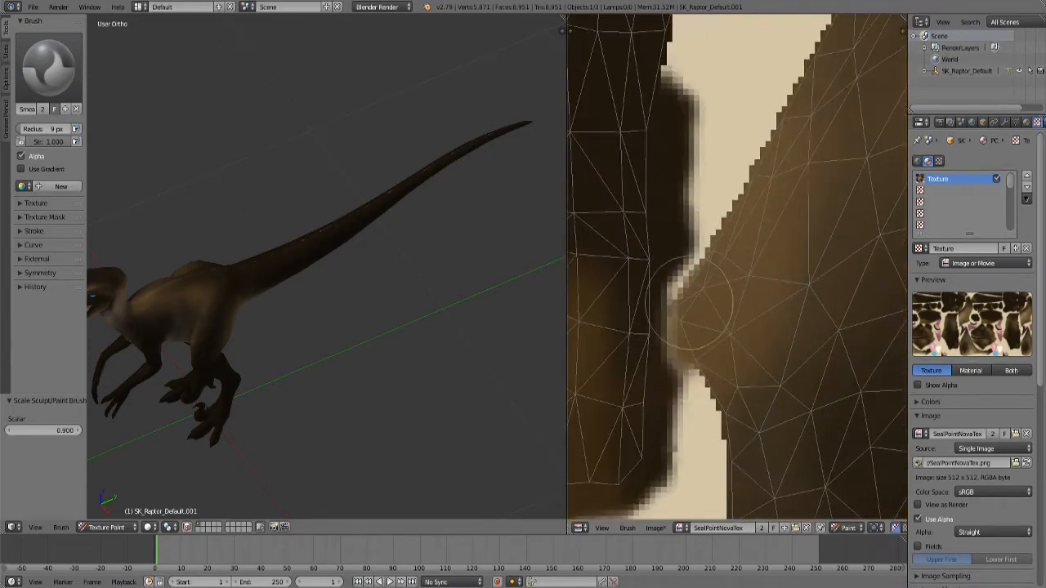
pyautogui.press('f')
pyautogui.click(674, 328)
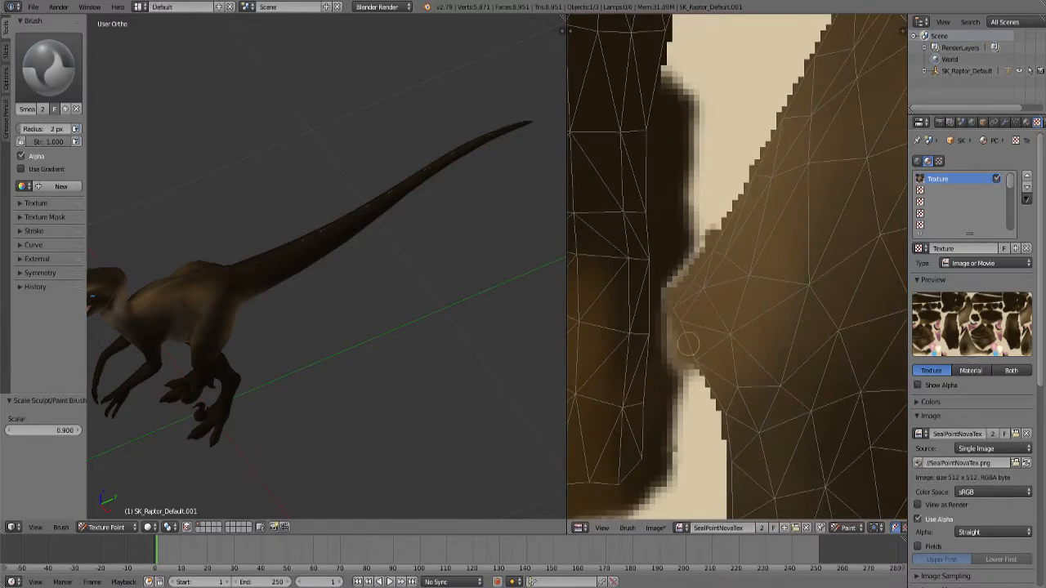
# Enlarge the Smear brush to 5 px and pull the brown outward along the lower left edge of the neighbouring body island.
pyautogui.press(']')
pyautogui.press(']')
pyautogui.press(']')
pyautogui.moveTo(688, 327); pyautogui.dragTo(725, 494)
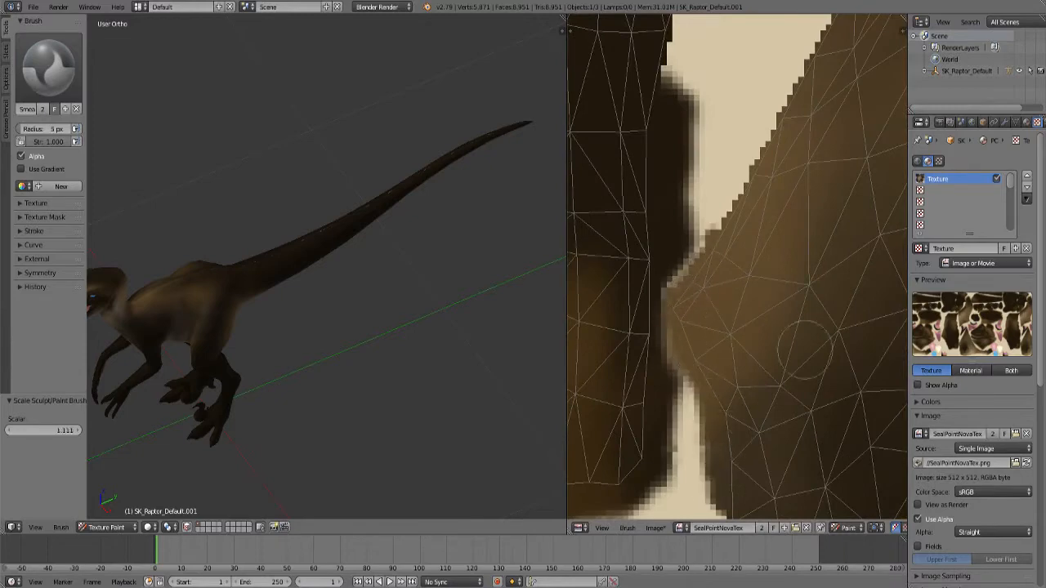
pyautogui.scroll(-2, 805, 349)
pyautogui.moveTo(769, 429)
pyautogui.mouseDown(button='middle')
pyautogui.moveTo(777, 229)
pyautogui.moveTo(757, 251)
pyautogui.mouseUp(button='middle')
pyautogui.scroll(1, 743, 263)
pyautogui.moveTo(726, 255)
pyautogui.mouseDown()
pyautogui.moveTo(722, 243)
pyautogui.moveTo(745, 450)
pyautogui.moveTo(764, 470)
pyautogui.moveTo(862, 494)
pyautogui.mouseUp()
# Smear the colour over the borders of the small oval gap inside the body island and past the island's bottom edge.
pyautogui.scroll(-2, 874, 315)
pyautogui.moveTo(874, 314); pyautogui.dragTo(674, 276, button='middle')
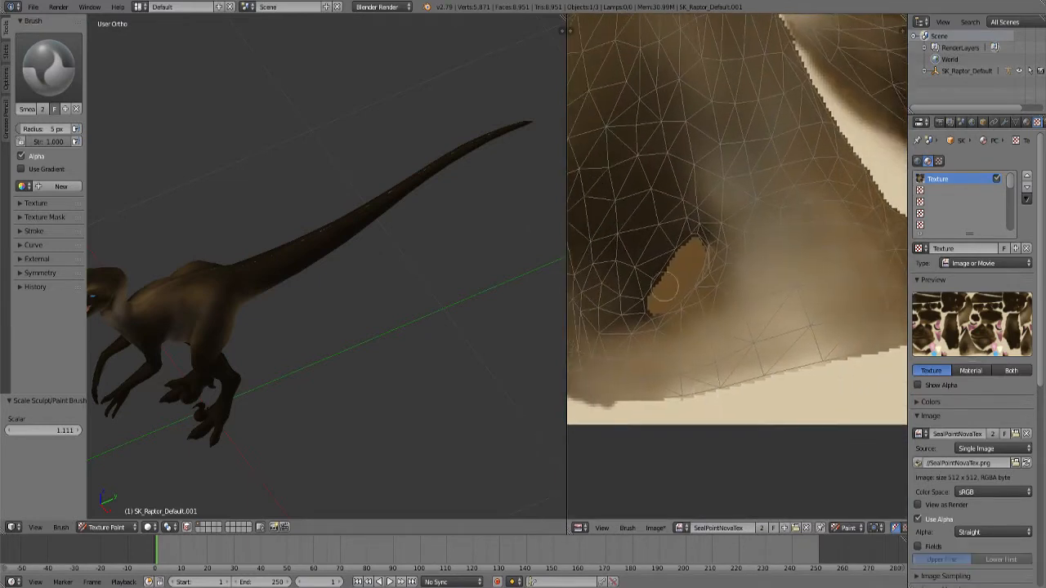
pyautogui.scroll(1, 675, 276)
pyautogui.moveTo(629, 315); pyautogui.dragTo(697, 246)
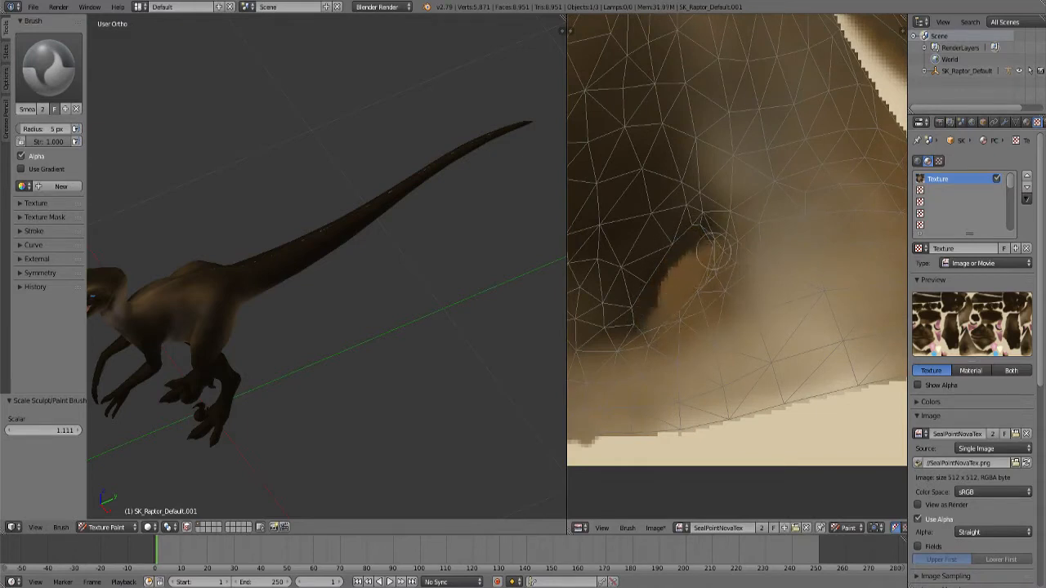
pyautogui.moveTo(621, 431); pyautogui.dragTo(668, 428)
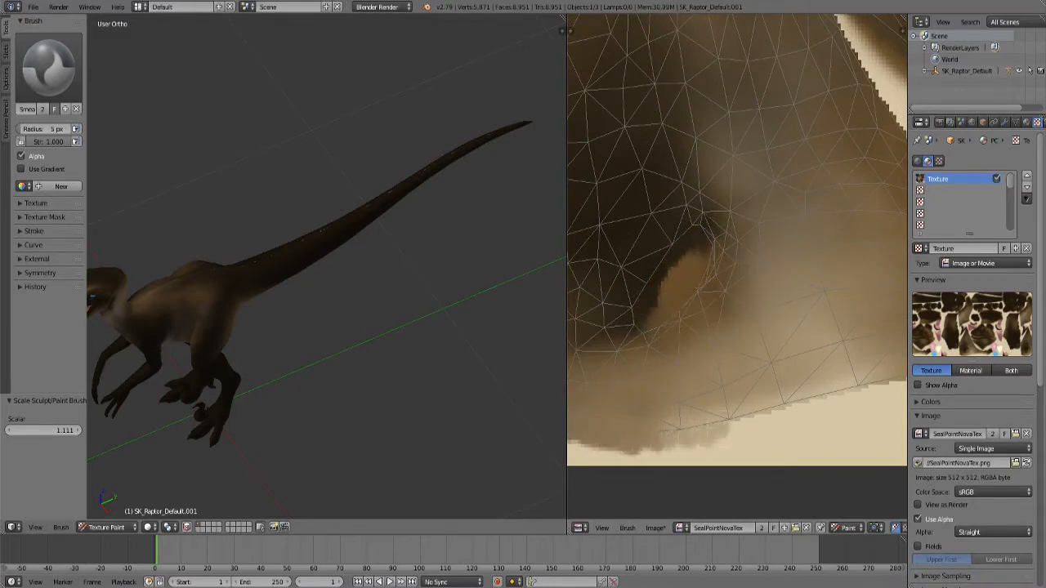
pyautogui.moveTo(840, 394); pyautogui.dragTo(874, 383)
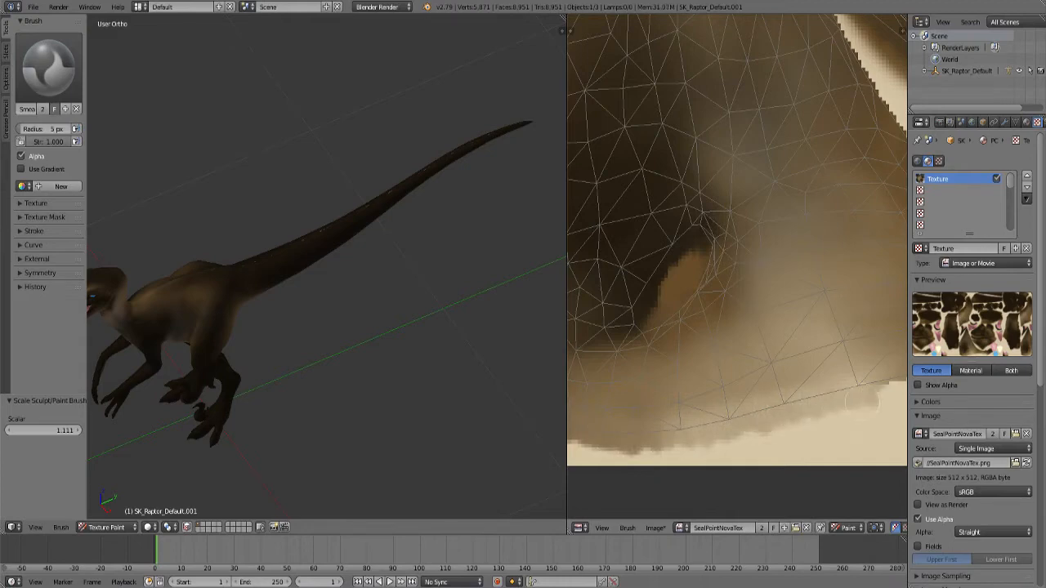
# Enlarge the brush to 7 px and smear outward along the body island's bottom edge and around its dark, narrow right arm.
pyautogui.moveTo(887, 340)
pyautogui.mouseDown(button='middle')
pyautogui.moveTo(731, 311)
pyautogui.moveTo(632, 338)
pyautogui.mouseUp(button='middle')
pyautogui.scroll(-6, 725, 341)
pyautogui.scroll(2, 757, 343)
pyautogui.scroll(2, 756, 349)
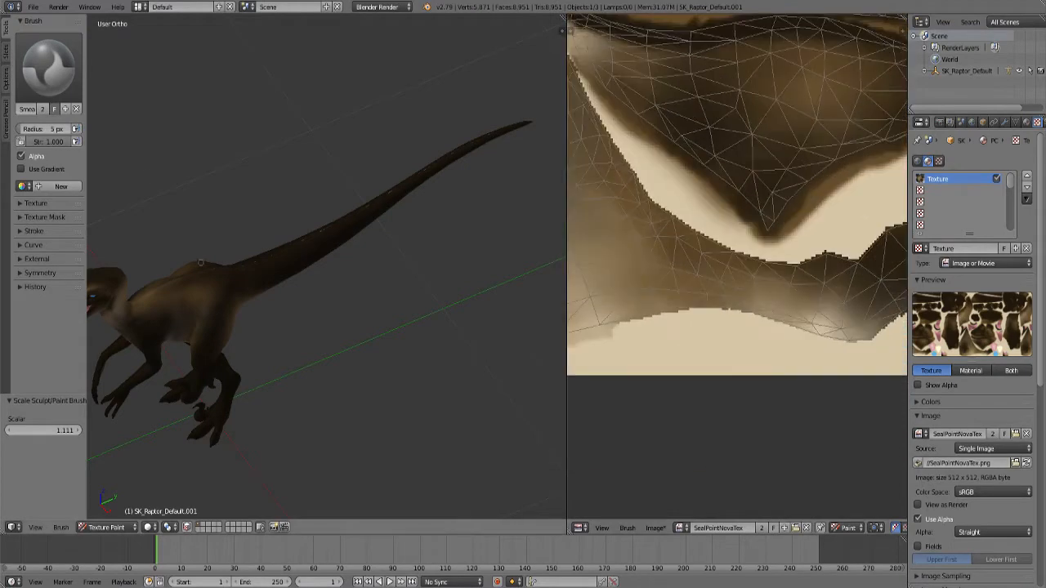
pyautogui.scroll(1, 681, 315)
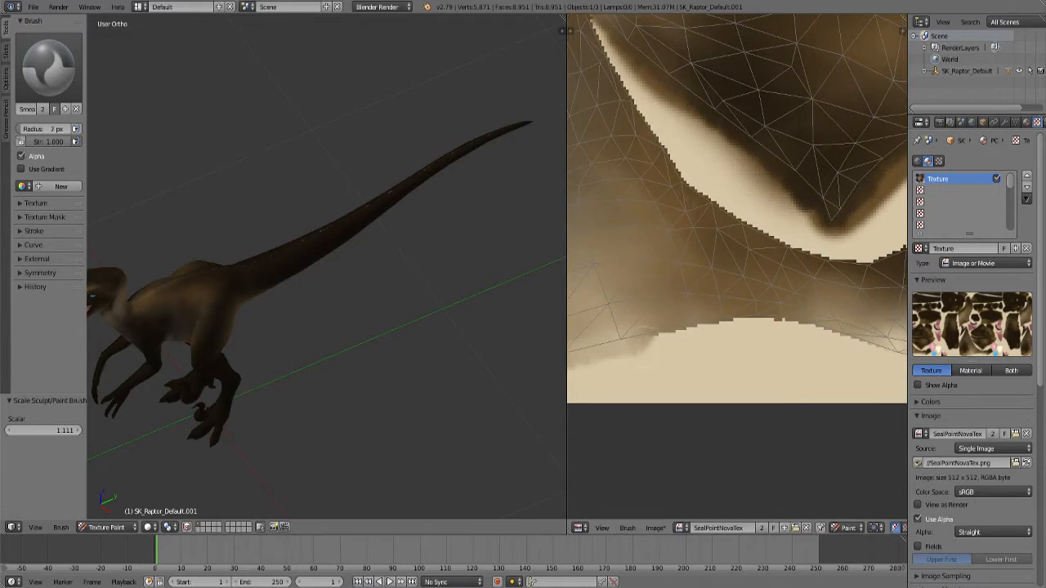
pyautogui.moveTo(677, 322); pyautogui.dragTo(808, 328)
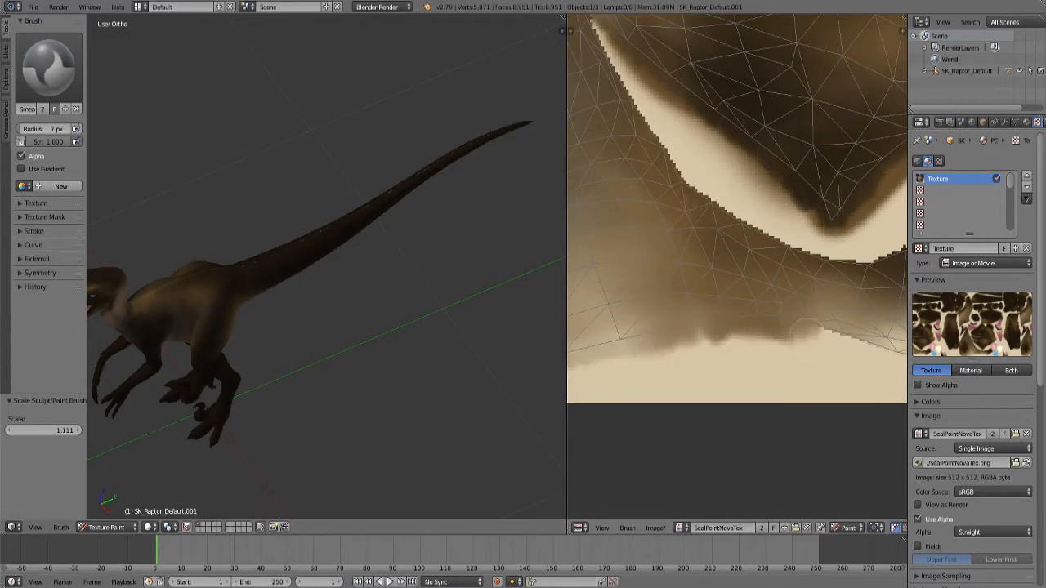
pyautogui.moveTo(700, 319); pyautogui.dragTo(696, 340)
pyautogui.moveTo(897, 327); pyautogui.dragTo(679, 328, button='middle')
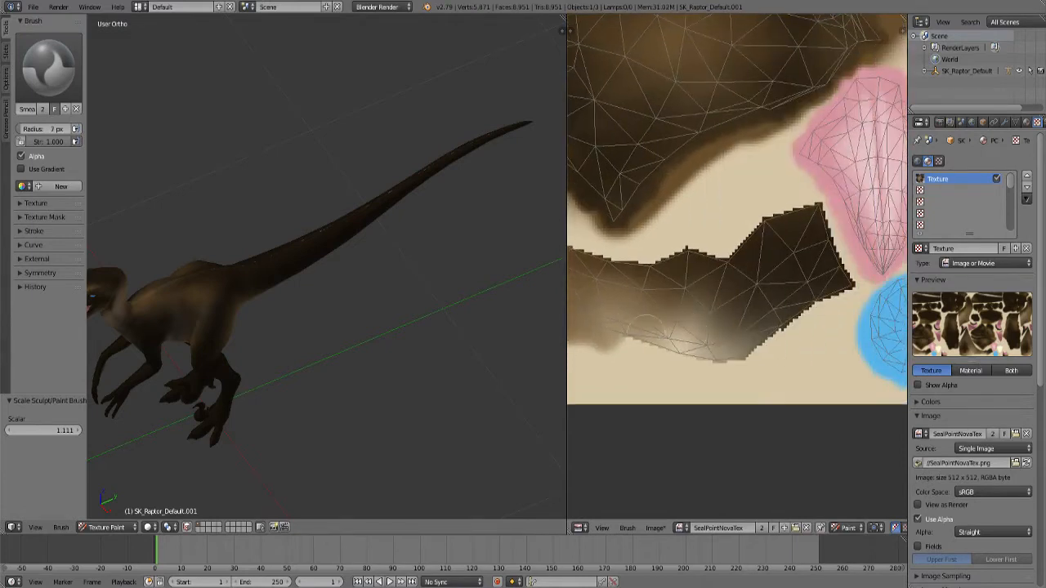
pyautogui.moveTo(706, 369)
pyautogui.mouseDown()
pyautogui.moveTo(856, 285)
pyautogui.moveTo(831, 244)
pyautogui.moveTo(780, 208)
pyautogui.moveTo(732, 247)
pyautogui.moveTo(602, 261)
pyautogui.mouseUp()
# Smear the body island's concave upper-right edge into the beige gap, using a smaller brush where the neighbouring island is close.
pyautogui.scroll(3, 677, 265)
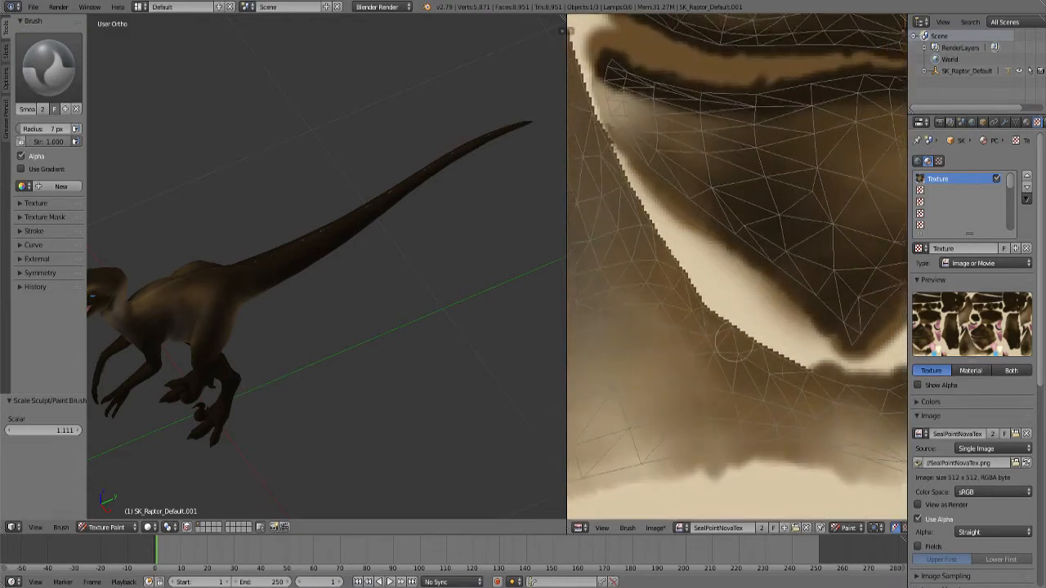
pyautogui.moveTo(672, 319)
pyautogui.mouseDown()
pyautogui.moveTo(768, 364)
pyautogui.moveTo(657, 301)
pyautogui.moveTo(589, 189)
pyautogui.mouseUp()
pyautogui.scroll(5, 637, 222)
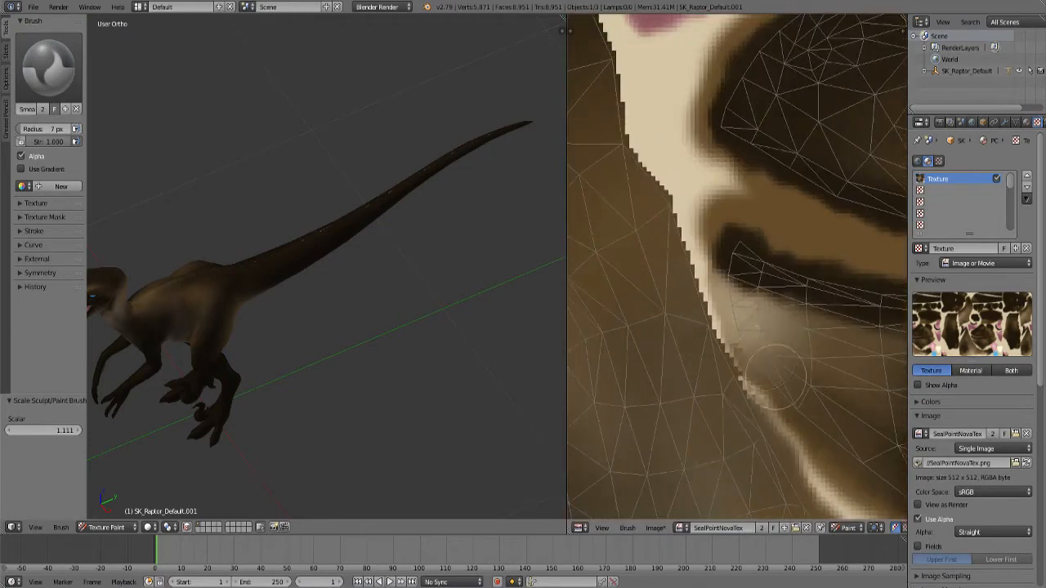
pyautogui.press('[')
pyautogui.press('[')
pyautogui.press('[')
pyautogui.moveTo(702, 415)
pyautogui.mouseDown()
pyautogui.moveTo(678, 374)
pyautogui.moveTo(613, 151)
pyautogui.mouseUp()
# Set the brush to 6 px and smear the dark brown outward around the body island's upper peak.
pyautogui.scroll(-2, 741, 362)
pyautogui.press(']')
pyautogui.press(']')
pyautogui.scroll(2, 741, 362)
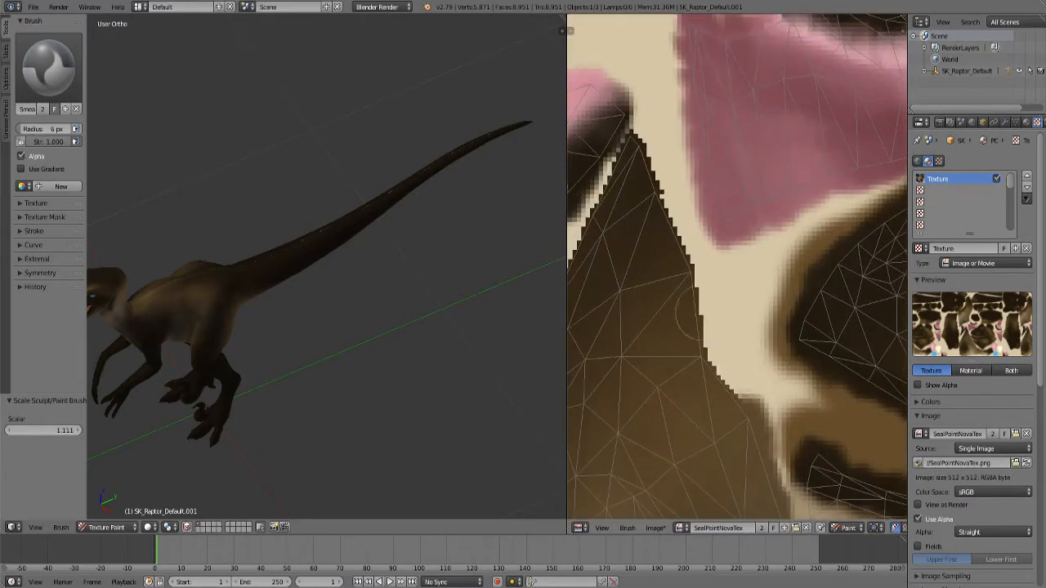
pyautogui.moveTo(689, 313)
pyautogui.mouseDown()
pyautogui.moveTo(723, 372)
pyautogui.moveTo(674, 263)
pyautogui.moveTo(641, 146)
pyautogui.moveTo(597, 205)
pyautogui.moveTo(593, 282)
pyautogui.mouseUp()
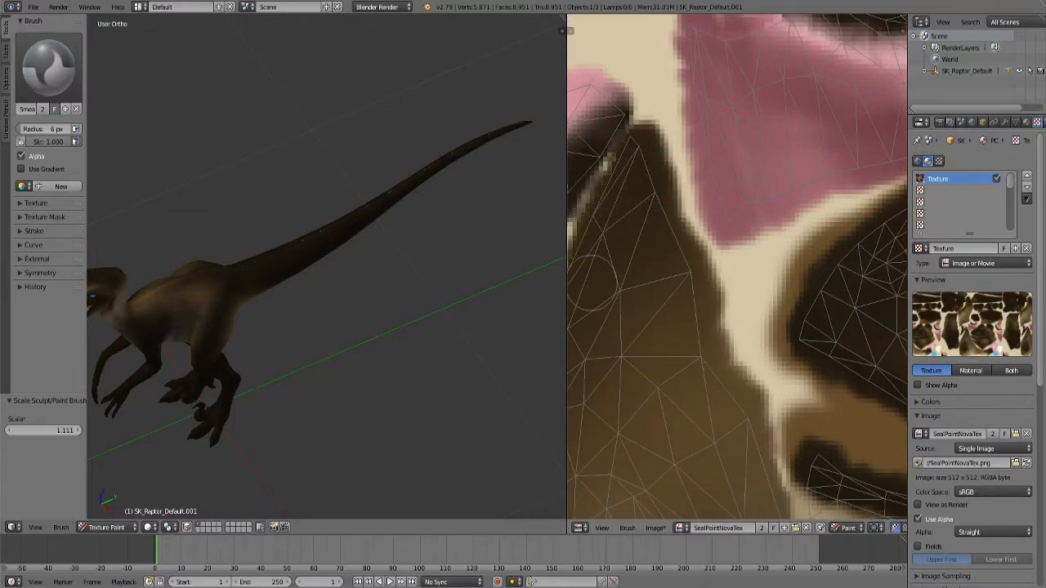
# Smear the brown outward along the long left slope of the body island, from its lower corner up to the peak.
pyautogui.scroll(-3, 593, 282)
pyautogui.moveTo(571, 474); pyautogui.dragTo(725, 335, button='middle')
pyautogui.scroll(1, 774, 217)
pyautogui.moveTo(774, 217); pyautogui.dragTo(760, 251, button='middle')
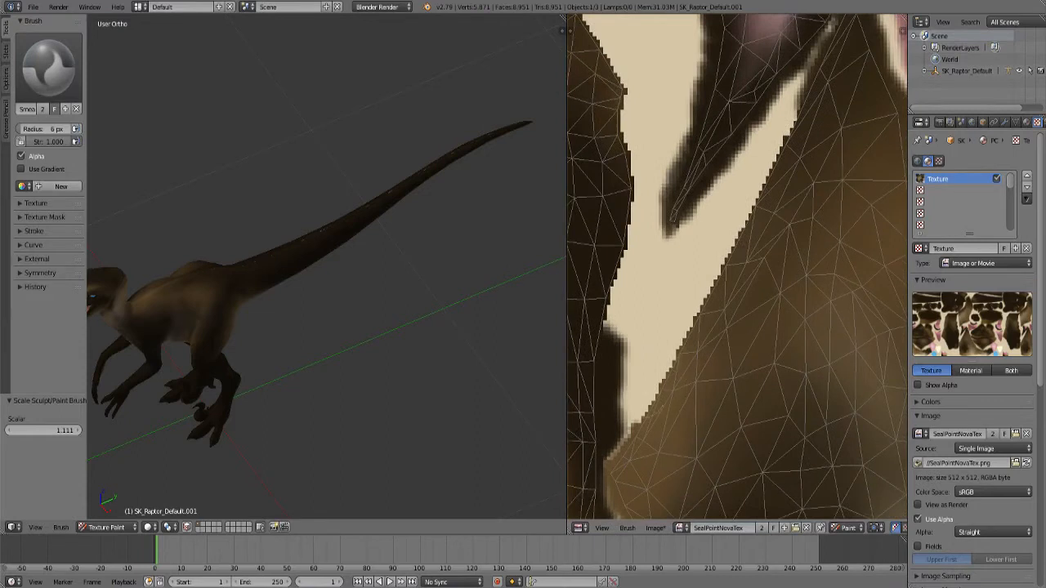
pyautogui.moveTo(654, 429)
pyautogui.mouseDown()
pyautogui.moveTo(654, 400)
pyautogui.moveTo(804, 104)
pyautogui.mouseUp()
# Smear the diagonal upper-left edge of the lighter body island above, next to the dark limb island.
pyautogui.scroll(-6, 721, 275)
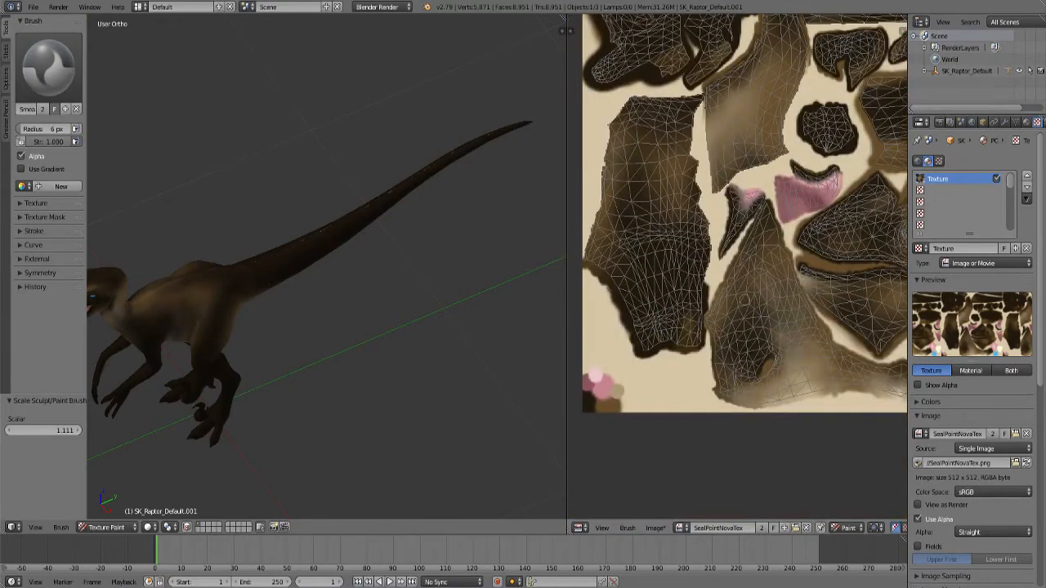
pyautogui.scroll(-2, 784, 315)
pyautogui.scroll(8, 784, 314)
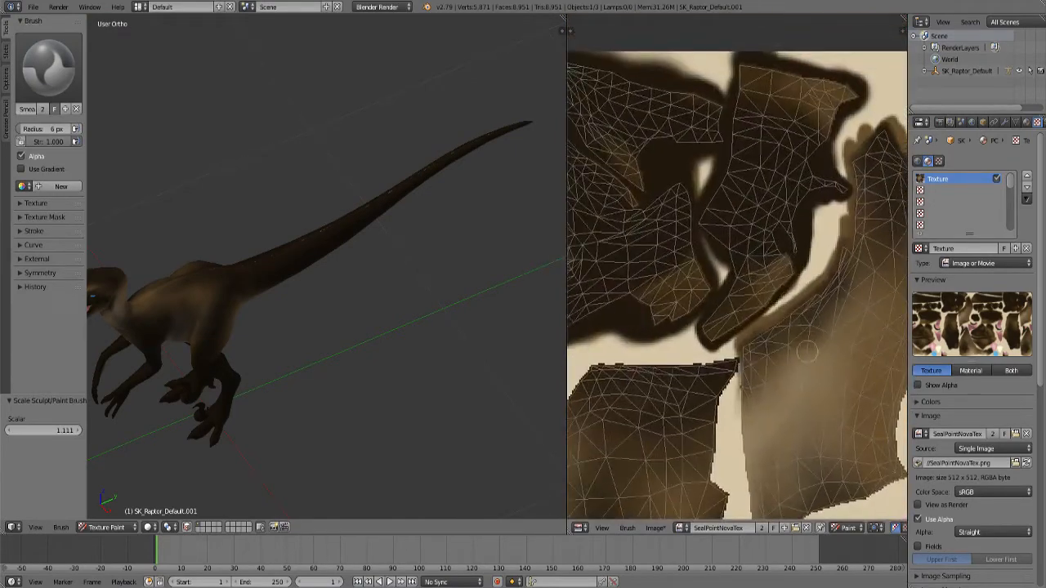
pyautogui.scroll(2, 785, 315)
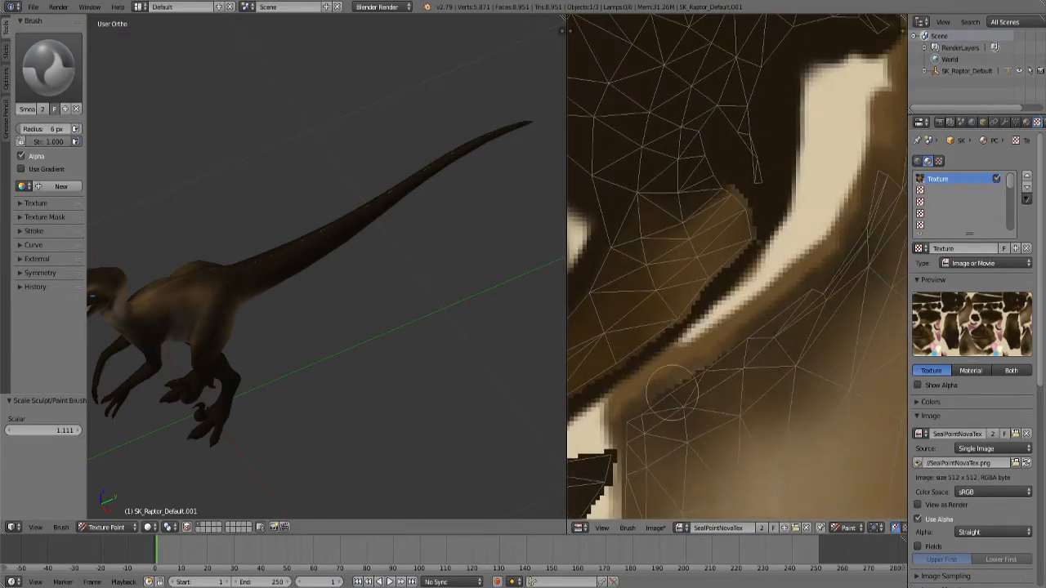
pyautogui.moveTo(653, 417)
pyautogui.mouseDown()
pyautogui.moveTo(700, 368)
pyautogui.moveTo(763, 334)
pyautogui.mouseUp()
# Smear the colour outward down the lighter body island's long left edge to its bottom corner.
pyautogui.scroll(-3, 763, 334)
pyautogui.moveTo(763, 333); pyautogui.dragTo(761, 201, button='middle')
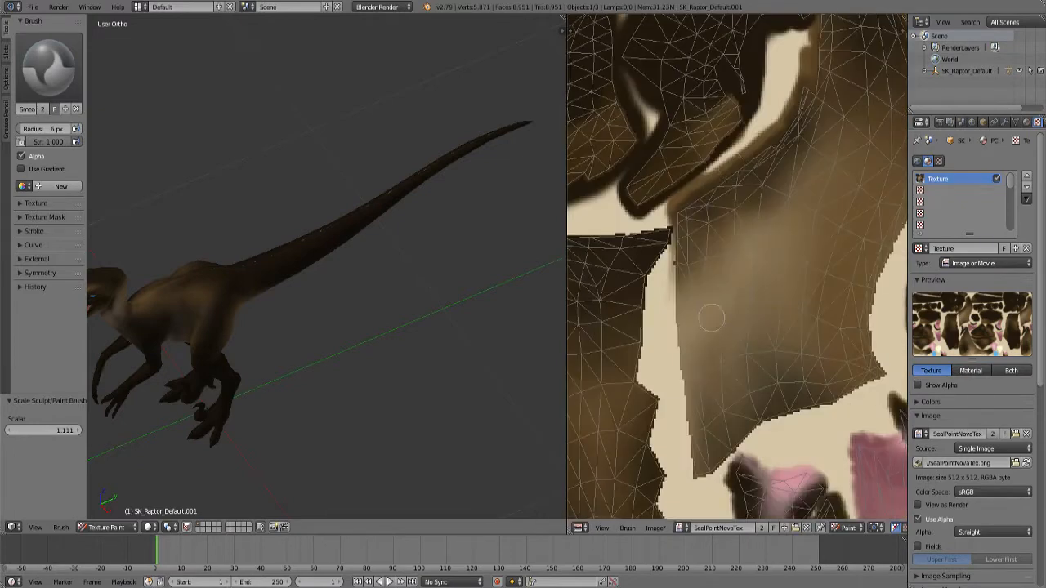
pyautogui.scroll(2, 735, 262)
pyautogui.moveTo(716, 309); pyautogui.dragTo(755, 191, button='middle')
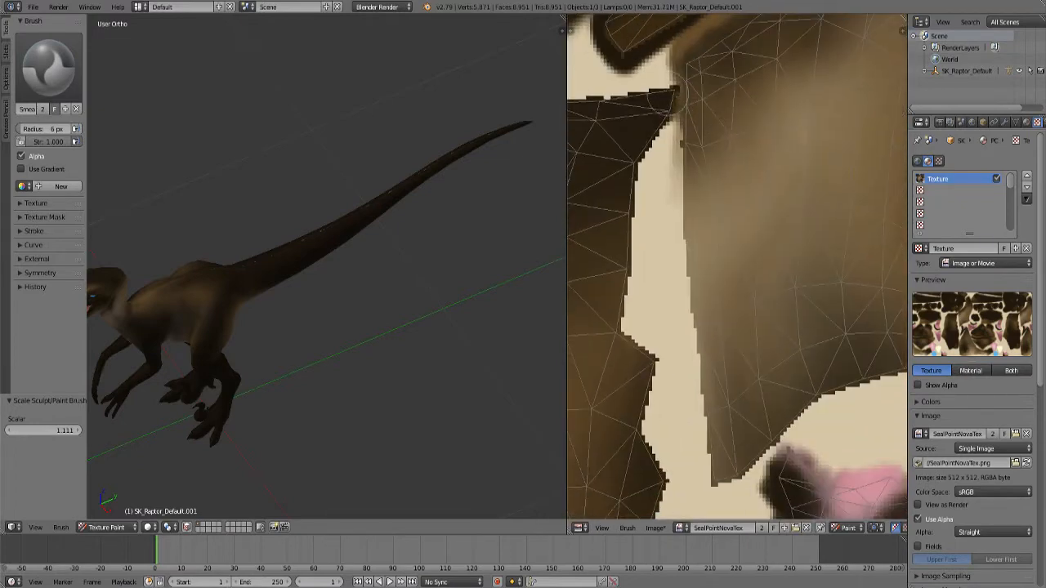
pyautogui.moveTo(667, 94)
pyautogui.mouseDown()
pyautogui.moveTo(627, 112)
pyautogui.moveTo(691, 140)
pyautogui.moveTo(706, 478)
pyautogui.mouseUp()
# Smear outward along the lighter body island's slanted bottom edge and up its right edge beside the round dark island.
pyautogui.moveTo(836, 325); pyautogui.dragTo(763, 245, button='middle')
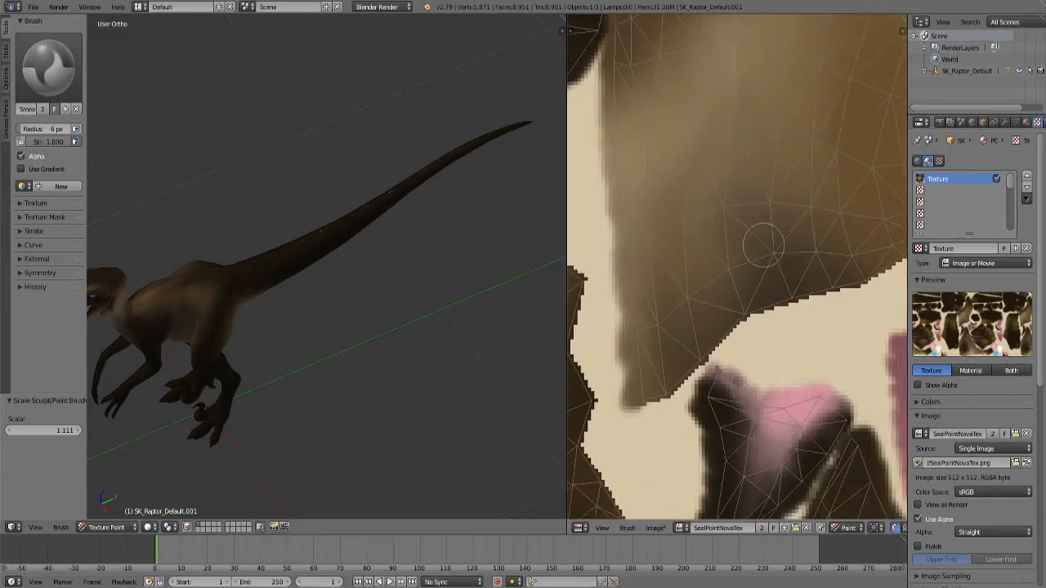
pyautogui.moveTo(719, 387)
pyautogui.mouseDown()
pyautogui.moveTo(654, 400)
pyautogui.moveTo(685, 385)
pyautogui.moveTo(725, 336)
pyautogui.moveTo(868, 274)
pyautogui.mouseUp()
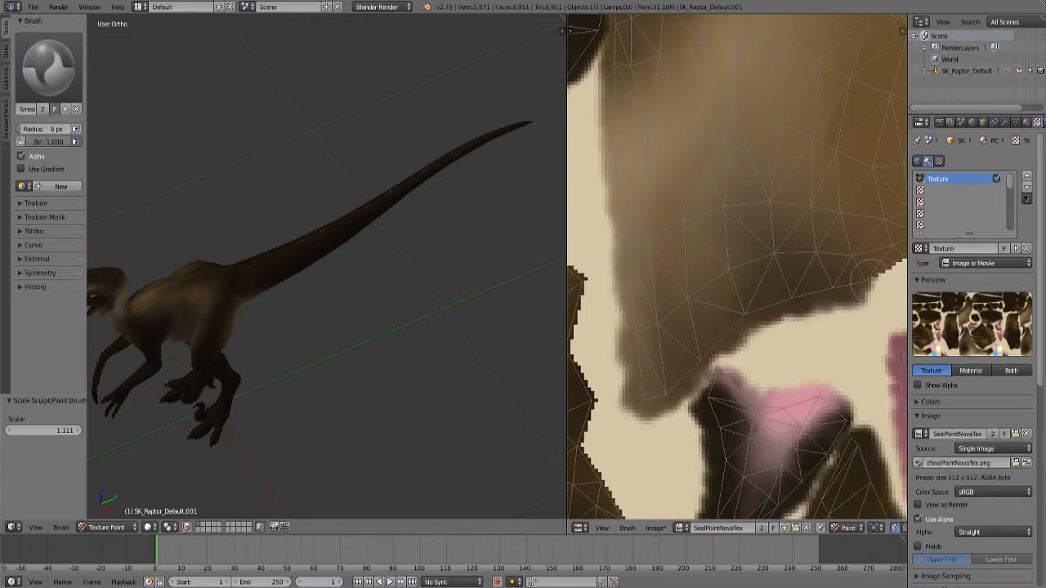
pyautogui.moveTo(840, 314)
pyautogui.mouseDown(button='middle')
pyautogui.moveTo(794, 305)
pyautogui.moveTo(648, 340)
pyautogui.mouseUp(button='middle')
pyautogui.moveTo(679, 308)
pyautogui.mouseDown()
pyautogui.moveTo(721, 317)
pyautogui.moveTo(739, 290)
pyautogui.moveTo(723, 183)
pyautogui.moveTo(772, 41)
pyautogui.moveTo(774, 78)
pyautogui.mouseUp()
pyautogui.moveTo(773, 78); pyautogui.dragTo(675, 258, button='middle')
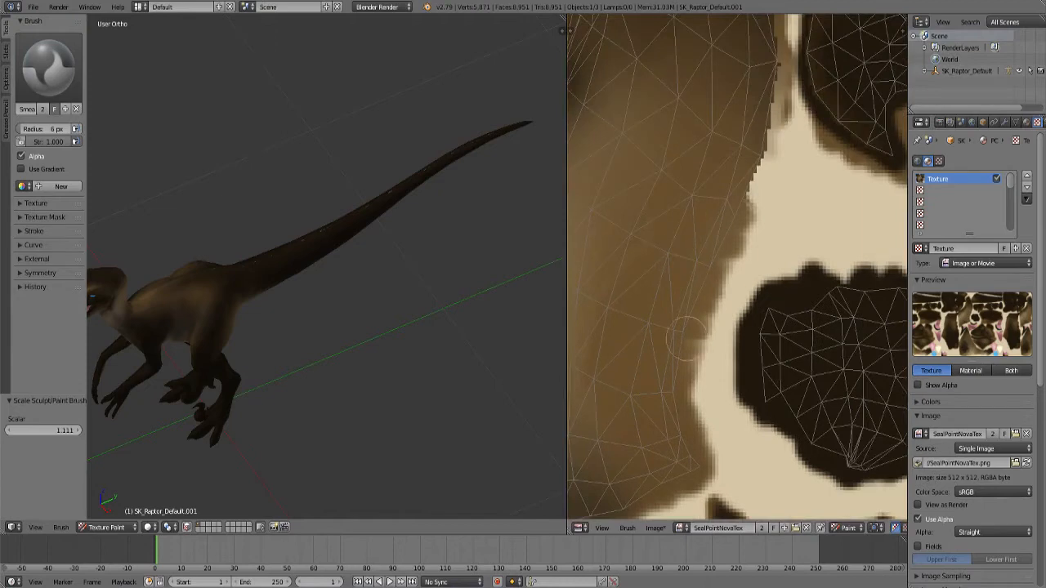
pyautogui.moveTo(733, 189); pyautogui.dragTo(774, 89)
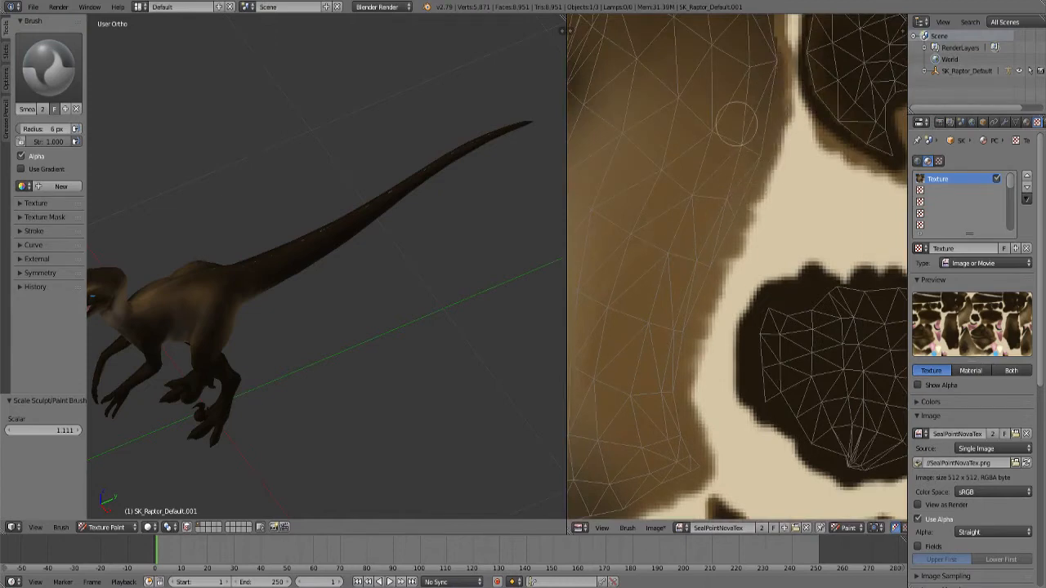
# Smear the wide end of the tail island outward along its left and upper-left edges and the start of its bottom edge.
pyautogui.moveTo(735, 115); pyautogui.dragTo(734, 154, button='middle')
pyautogui.moveTo(720, 43); pyautogui.dragTo(700, 337, button='middle')
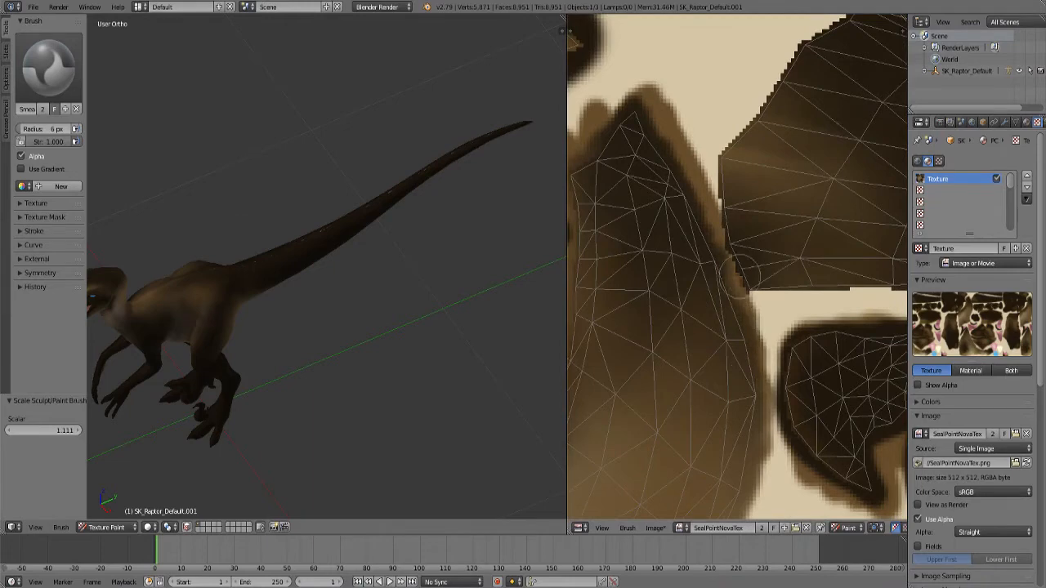
pyautogui.moveTo(739, 274)
pyautogui.mouseDown()
pyautogui.moveTo(721, 176)
pyautogui.moveTo(729, 138)
pyautogui.moveTo(796, 52)
pyautogui.mouseUp()
pyautogui.moveTo(879, 157)
pyautogui.mouseDown(button='middle')
pyautogui.moveTo(735, 232)
pyautogui.moveTo(745, 259)
pyautogui.mouseUp(button='middle')
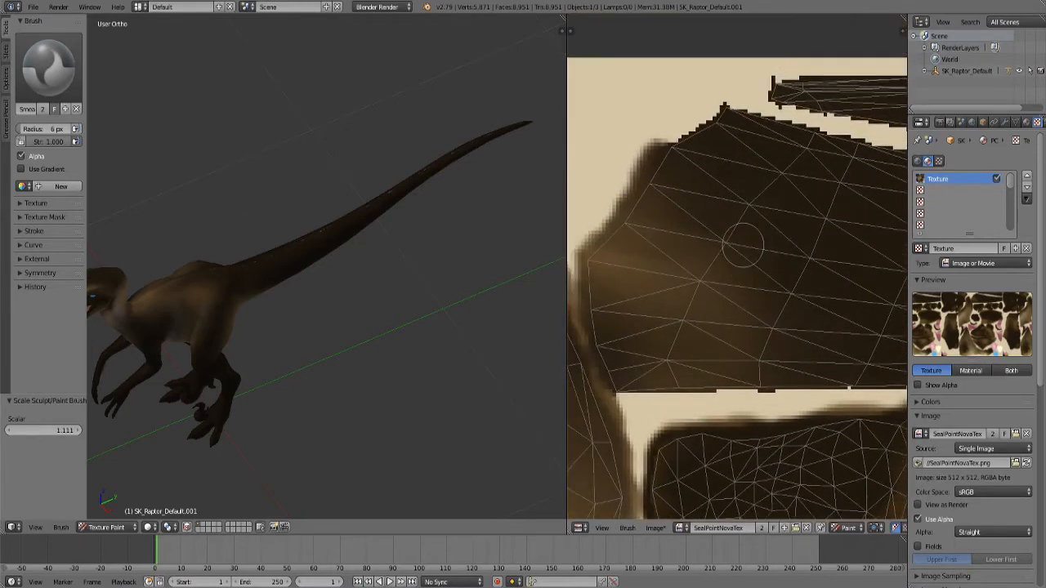
pyautogui.moveTo(693, 166)
pyautogui.mouseDown()
pyautogui.moveTo(672, 150)
pyautogui.moveTo(733, 106)
pyautogui.moveTo(817, 151)
pyautogui.moveTo(815, 171)
pyautogui.mouseUp()
pyautogui.moveTo(619, 383)
pyautogui.mouseDown()
pyautogui.moveTo(784, 384)
pyautogui.moveTo(732, 383)
pyautogui.mouseUp()
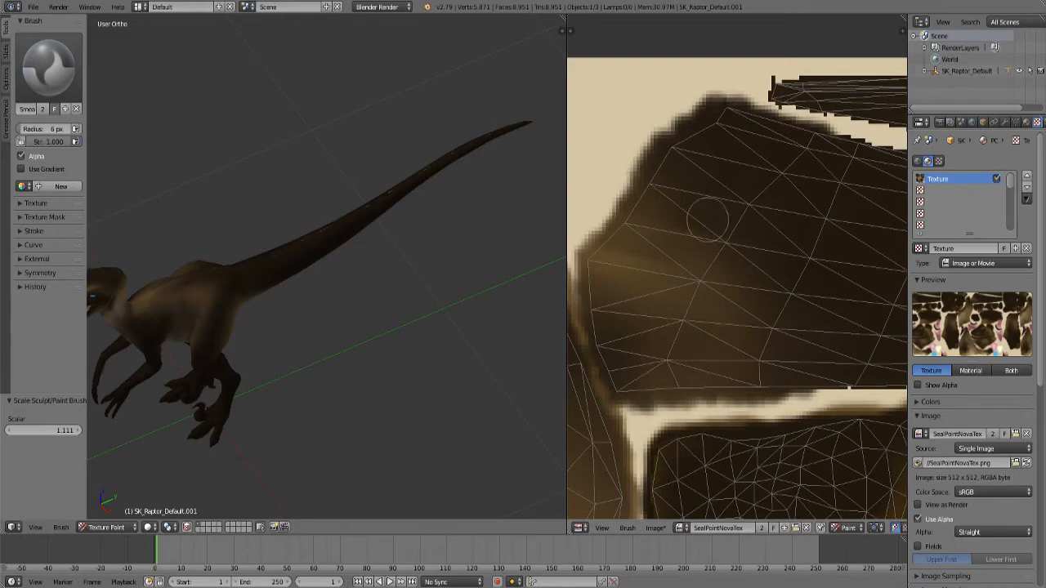
# Smear the tail island's bottom edge outward to its far end, and close the beige gap between the two dark islands beneath it.
pyautogui.scroll(-1, 781, 292)
pyautogui.moveTo(781, 292)
pyautogui.mouseDown(button='middle')
pyautogui.moveTo(605, 289)
pyautogui.moveTo(622, 286)
pyautogui.mouseUp(button='middle')
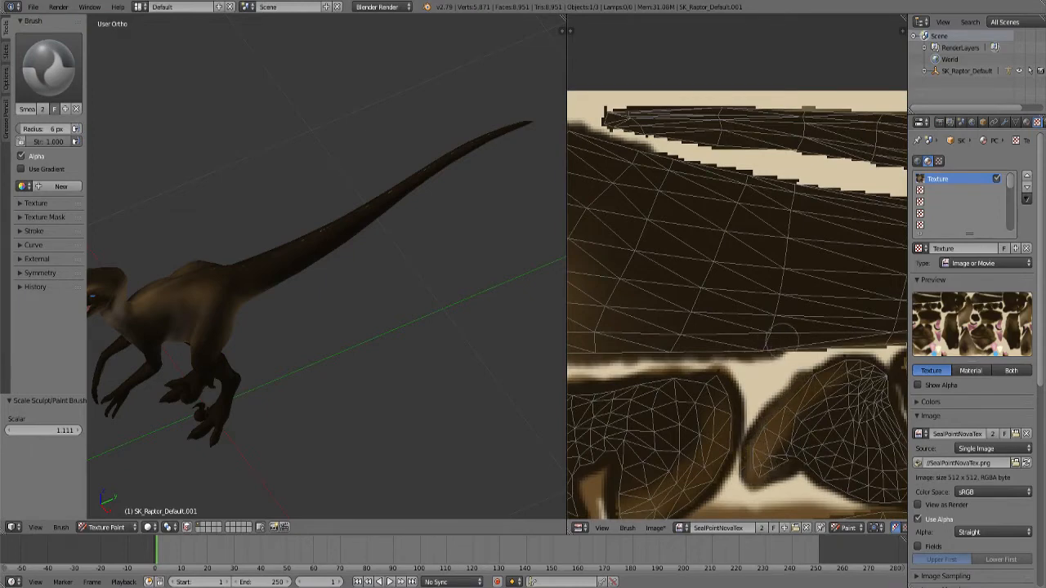
pyautogui.moveTo(859, 354); pyautogui.dragTo(708, 345, button='middle')
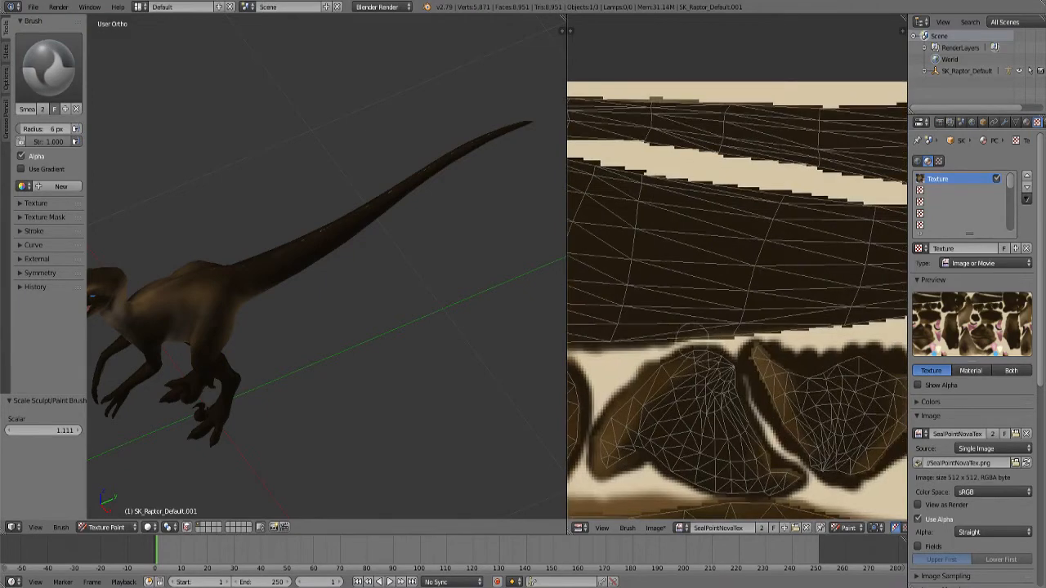
pyautogui.moveTo(694, 329); pyautogui.dragTo(808, 324)
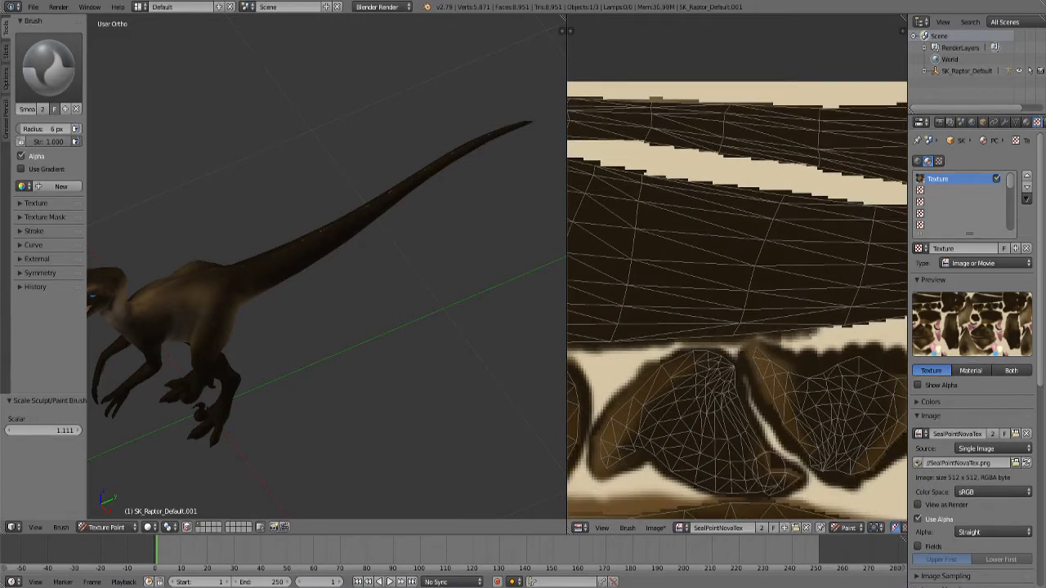
pyautogui.moveTo(782, 481)
pyautogui.mouseDown()
pyautogui.moveTo(755, 426)
pyautogui.moveTo(781, 445)
pyautogui.moveTo(794, 478)
pyautogui.mouseUp()
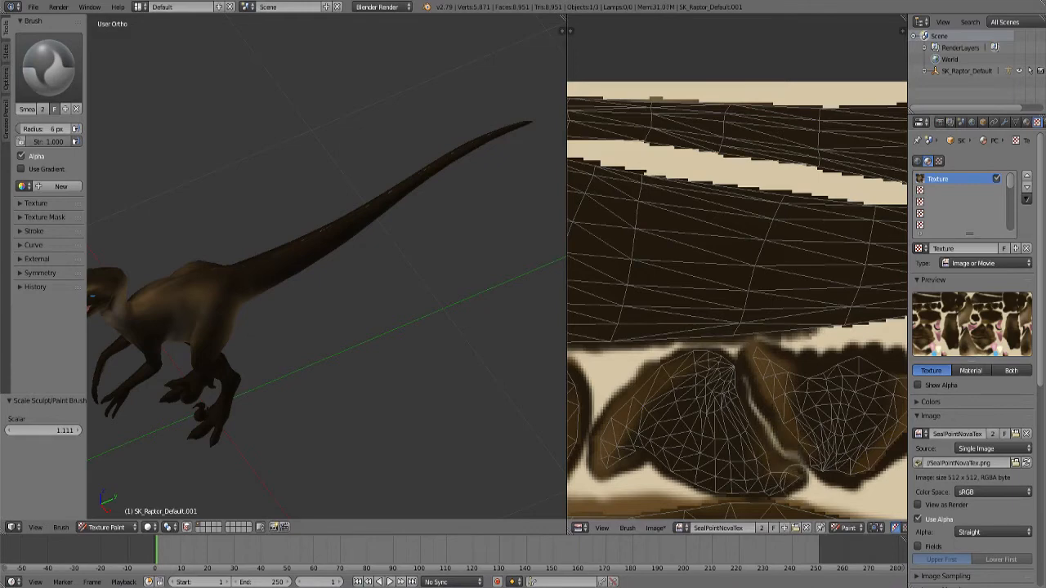
pyautogui.scroll(-1, 735, 335)
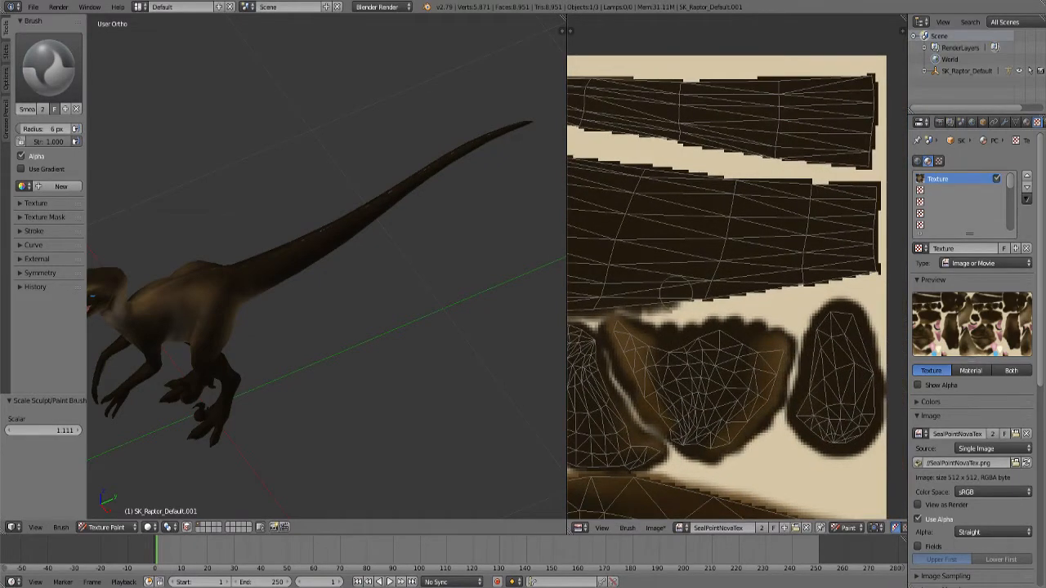
pyautogui.moveTo(654, 293)
pyautogui.mouseDown()
pyautogui.moveTo(709, 302)
pyautogui.moveTo(872, 275)
pyautogui.mouseUp()
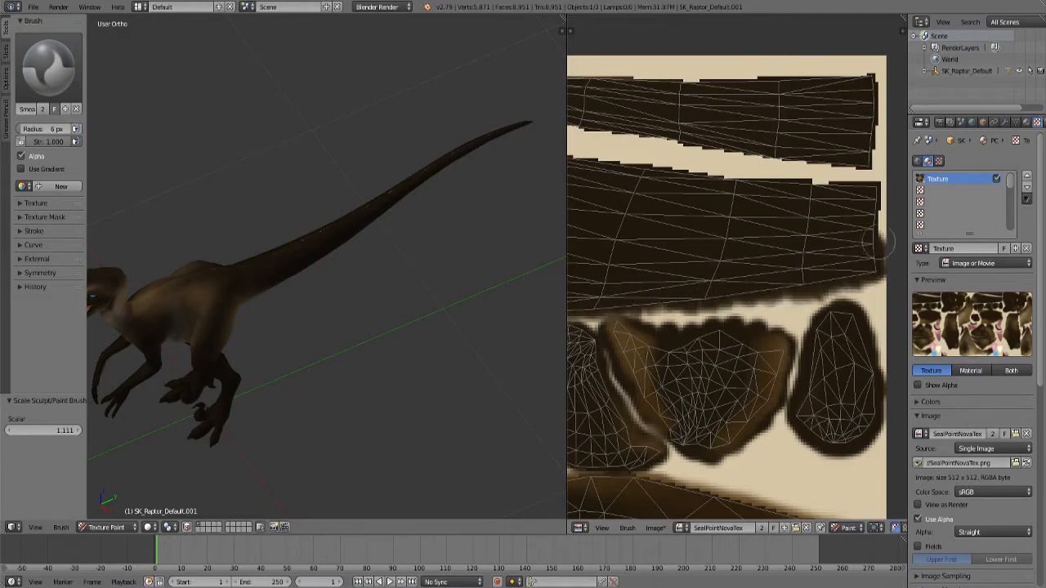
# Smear the wide tail island's upper edge outward into the beige gap below the narrow tail strip.
pyautogui.scroll(-4, 767, 187)
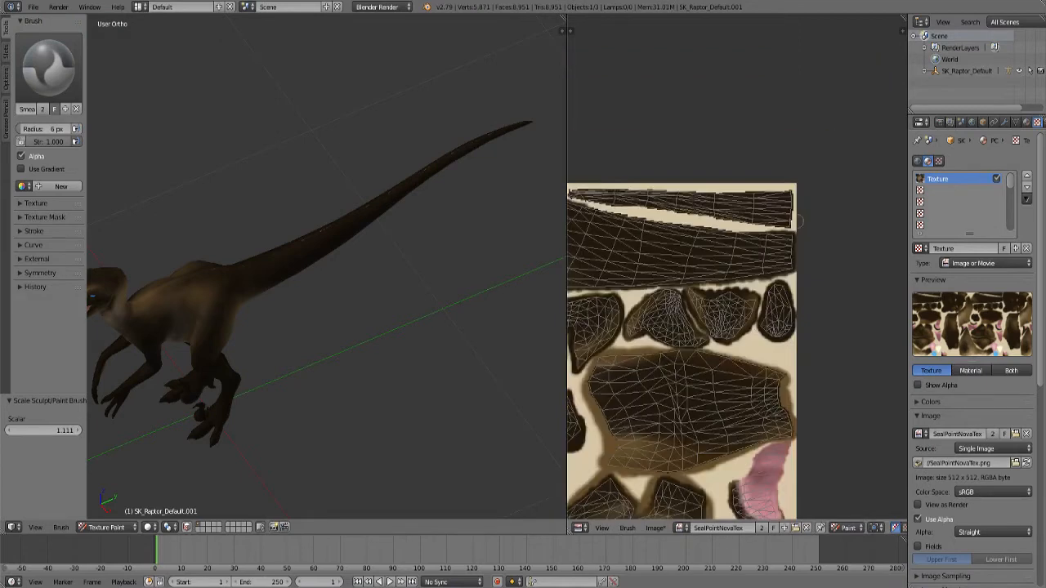
pyautogui.moveTo(621, 214); pyautogui.dragTo(712, 274, button='middle')
pyautogui.scroll(4, 686, 271)
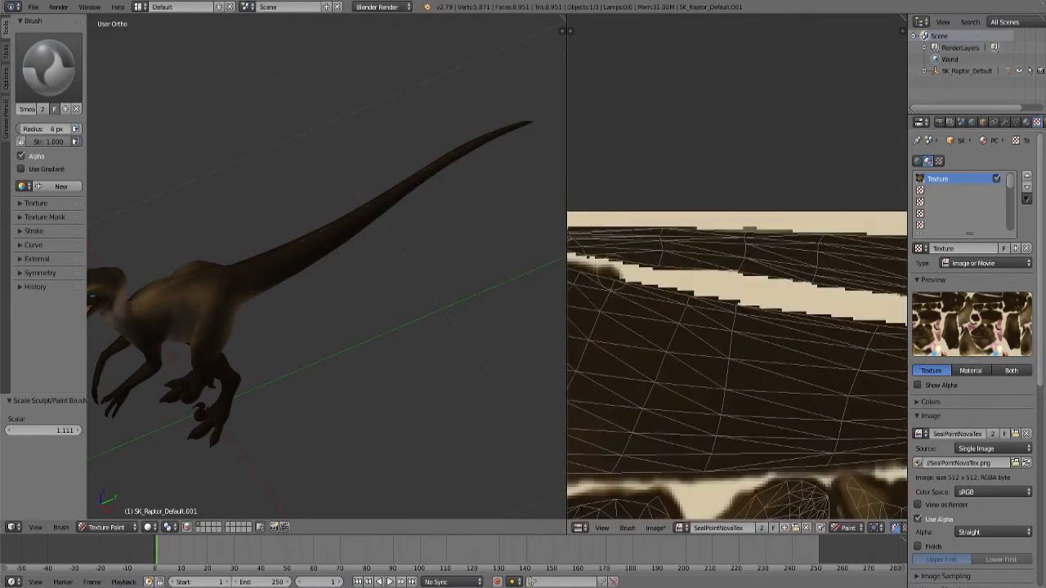
pyautogui.moveTo(626, 283); pyautogui.dragTo(887, 321)
pyautogui.scroll(-1, 752, 381)
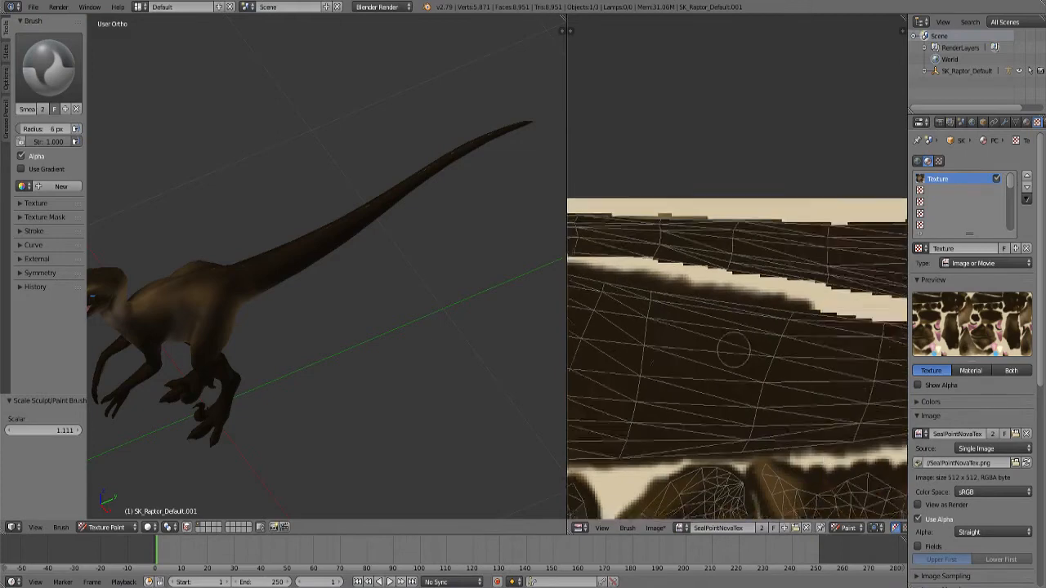
pyautogui.moveTo(733, 351); pyautogui.dragTo(675, 362, button='middle')
pyautogui.moveTo(677, 318); pyautogui.dragTo(816, 328)
pyautogui.moveTo(865, 282)
pyautogui.mouseDown()
pyautogui.moveTo(880, 241)
pyautogui.moveTo(858, 219)
pyautogui.moveTo(833, 309)
pyautogui.moveTo(725, 274)
pyautogui.moveTo(598, 262)
pyautogui.mouseUp()
# Smear the narrow tail strip's pointed tip and lower edge outward, leaving only a thin beige gap.
pyautogui.scroll(2, 726, 263)
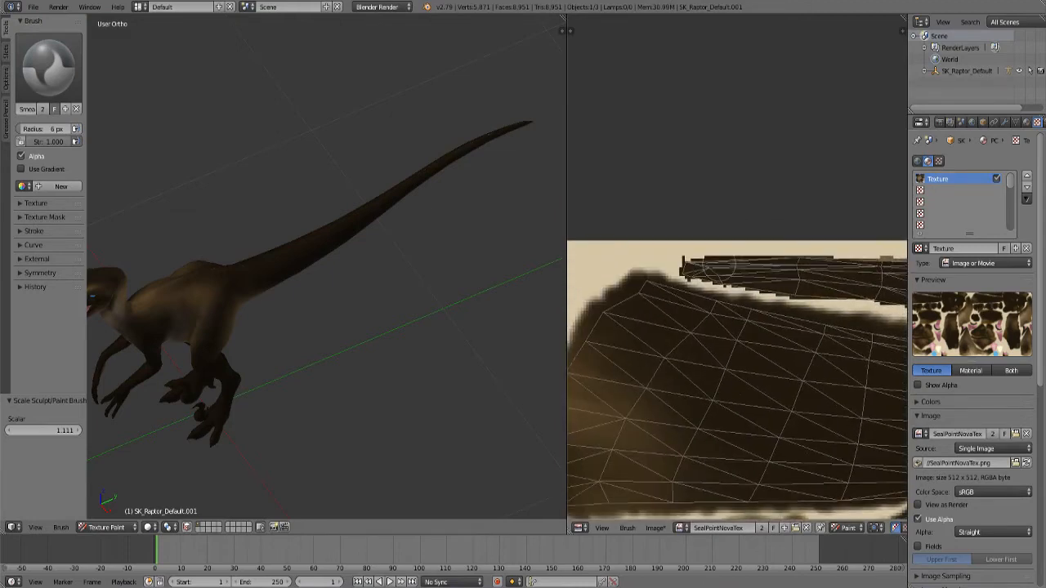
pyautogui.moveTo(704, 268)
pyautogui.mouseDown()
pyautogui.moveTo(684, 268)
pyautogui.moveTo(700, 299)
pyautogui.moveTo(884, 294)
pyautogui.mouseUp()
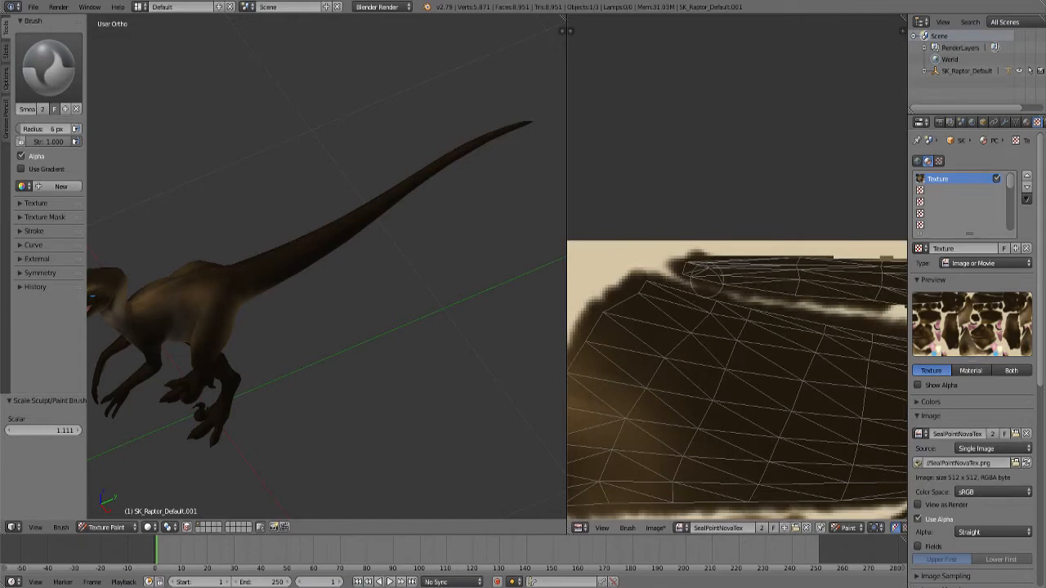
pyautogui.scroll(-2, 706, 279)
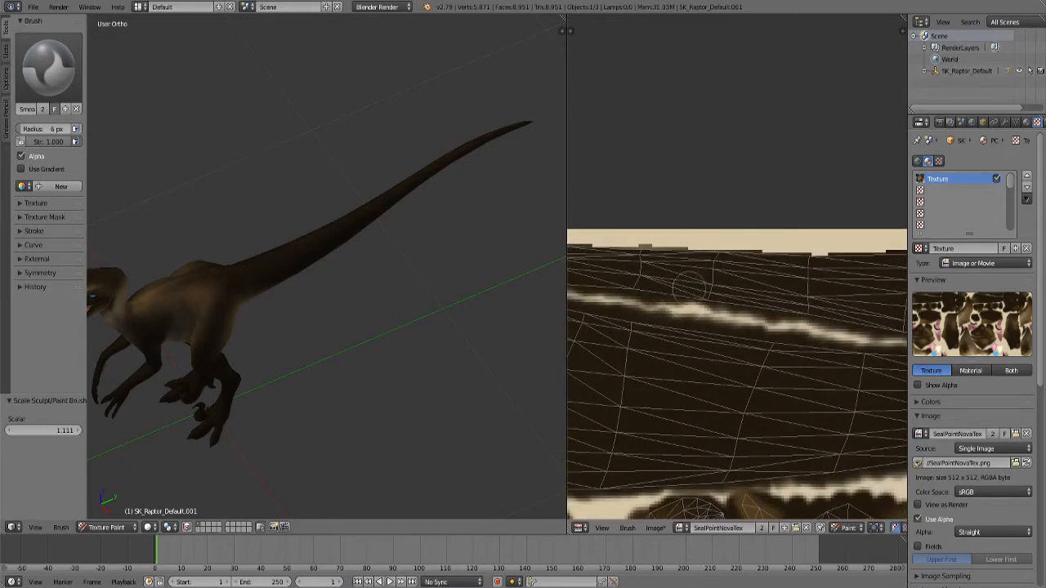
# Smear the narrow tail strip's top edge outward from near its pointed tip to its square end.
pyautogui.scroll(-3, 690, 279)
pyautogui.scroll(3, 691, 276)
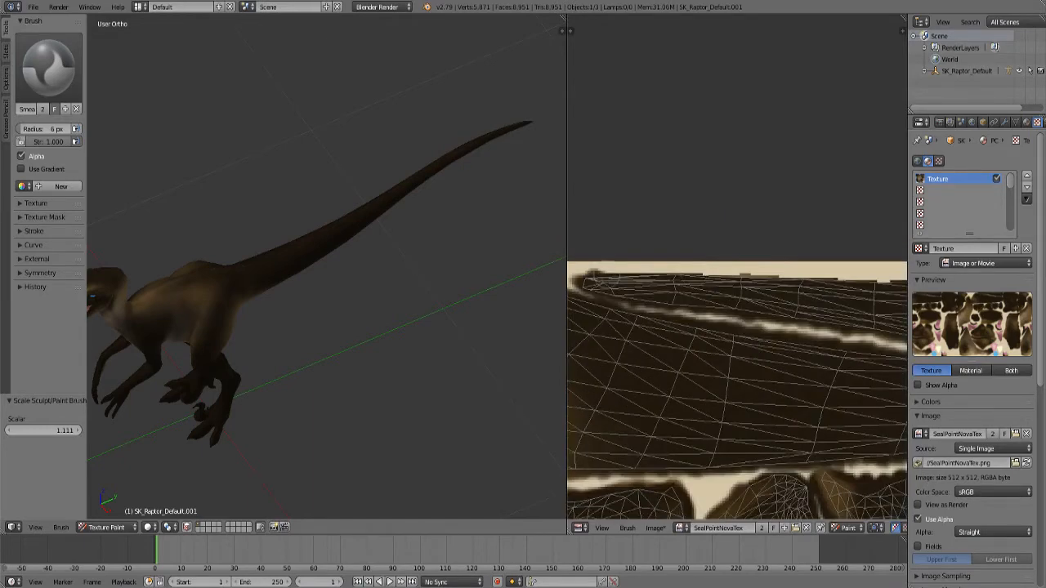
pyautogui.moveTo(623, 284)
pyautogui.mouseDown()
pyautogui.moveTo(669, 264)
pyautogui.moveTo(765, 299)
pyautogui.mouseUp()
pyautogui.scroll(-1, 776, 319)
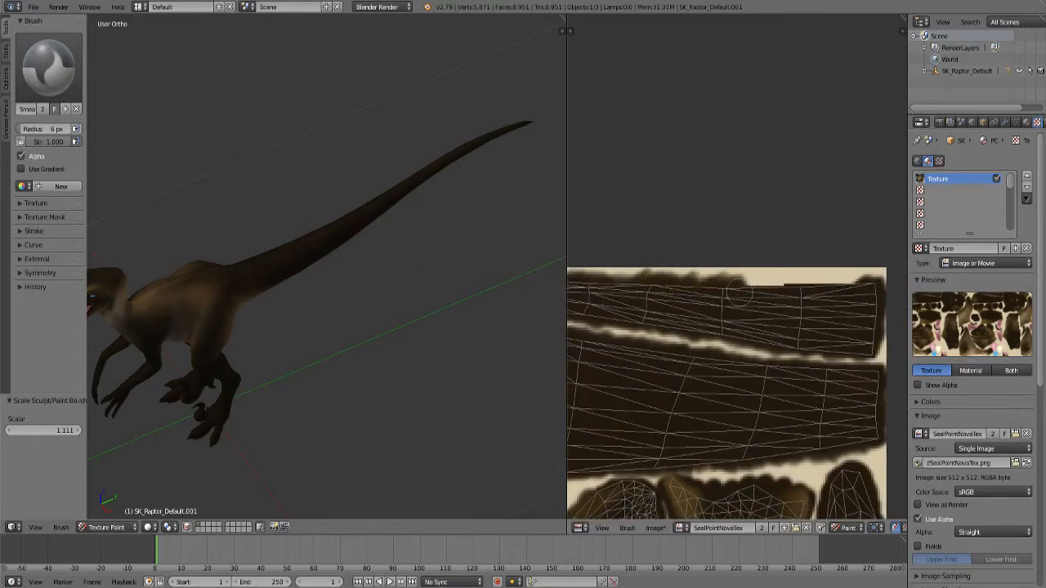
pyautogui.moveTo(781, 284); pyautogui.dragTo(826, 278)
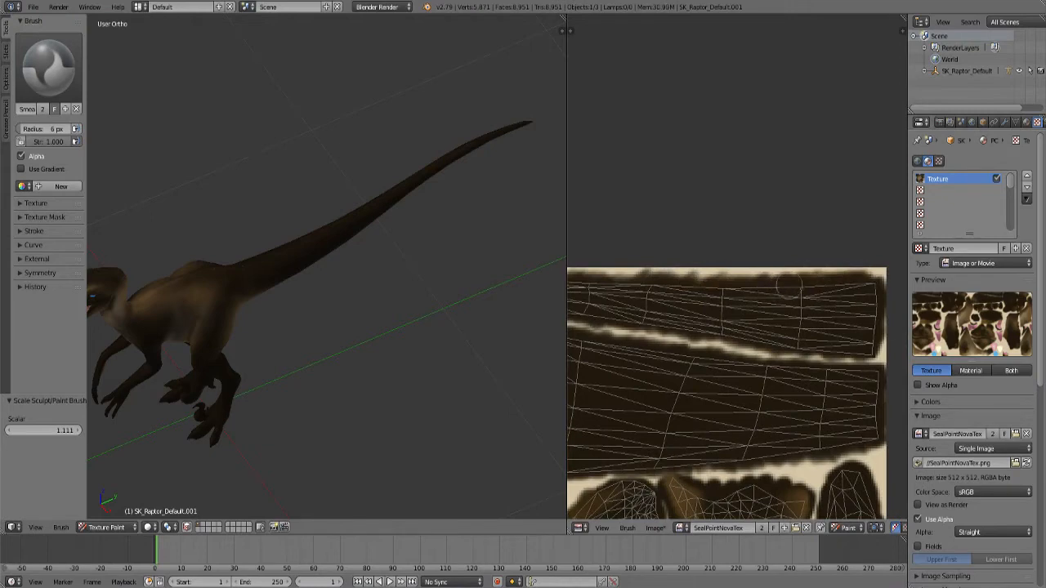
# Smear the tall dark body island's top edge outward, and with an 8 px radius continue down its left edge to the lower corner.
pyautogui.scroll(-4, 864, 348)
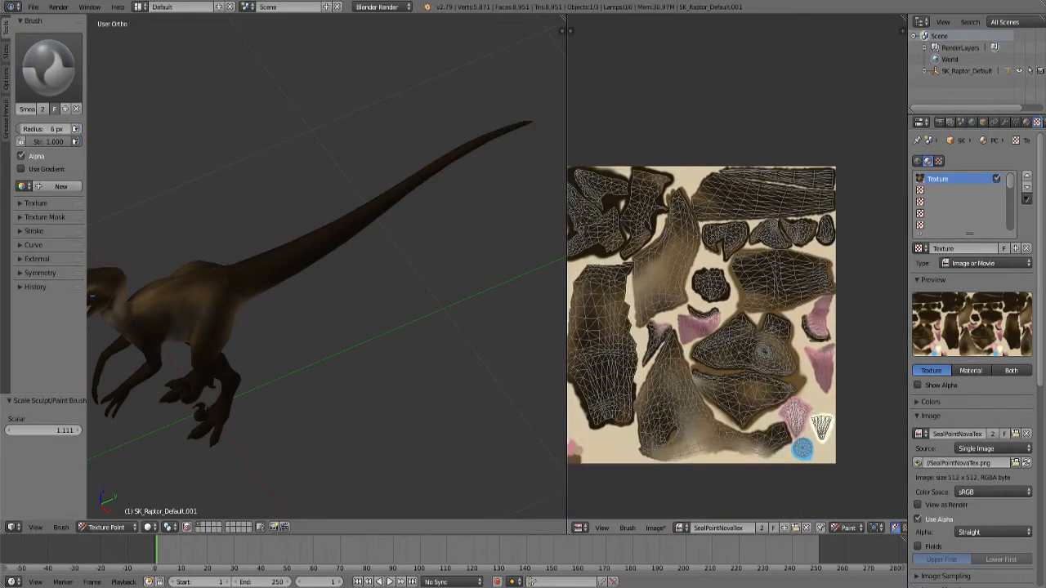
pyautogui.scroll(2, 190, 265)
pyautogui.scroll(5, 189, 266)
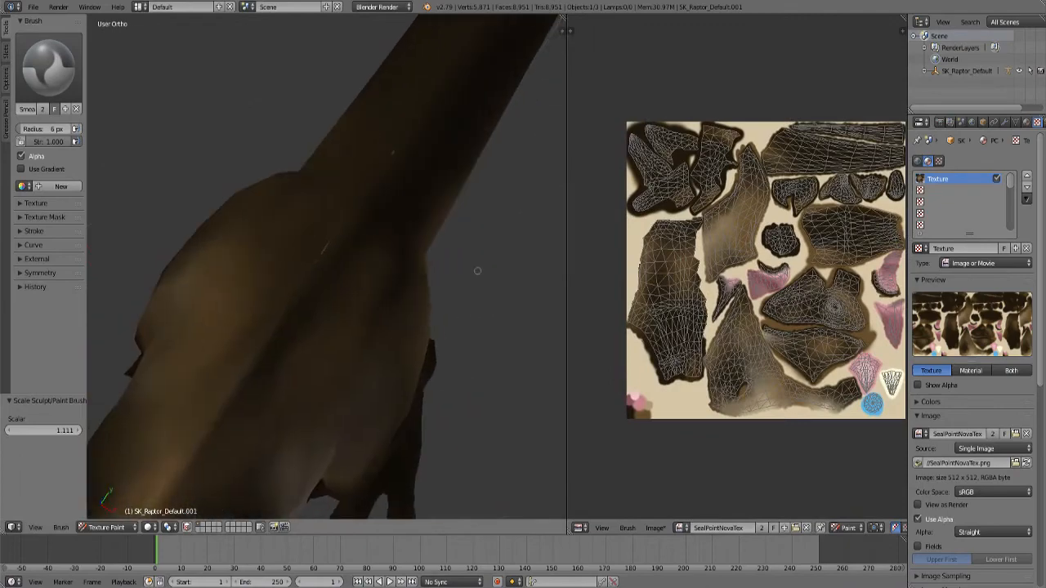
pyautogui.scroll(2, 789, 338)
pyautogui.scroll(2, 789, 338)
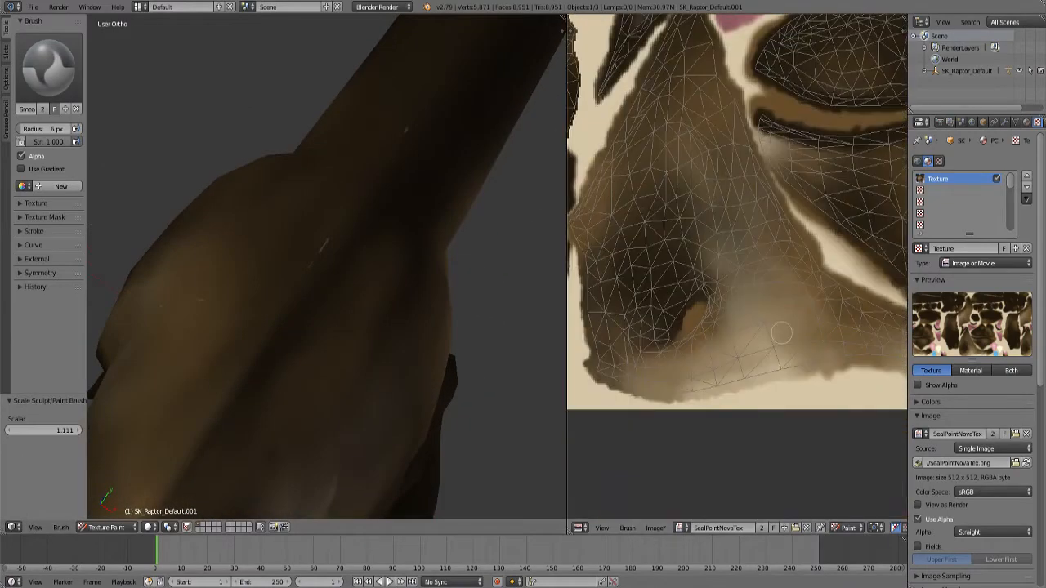
pyautogui.scroll(-4, 780, 332)
pyautogui.scroll(4, 714, 270)
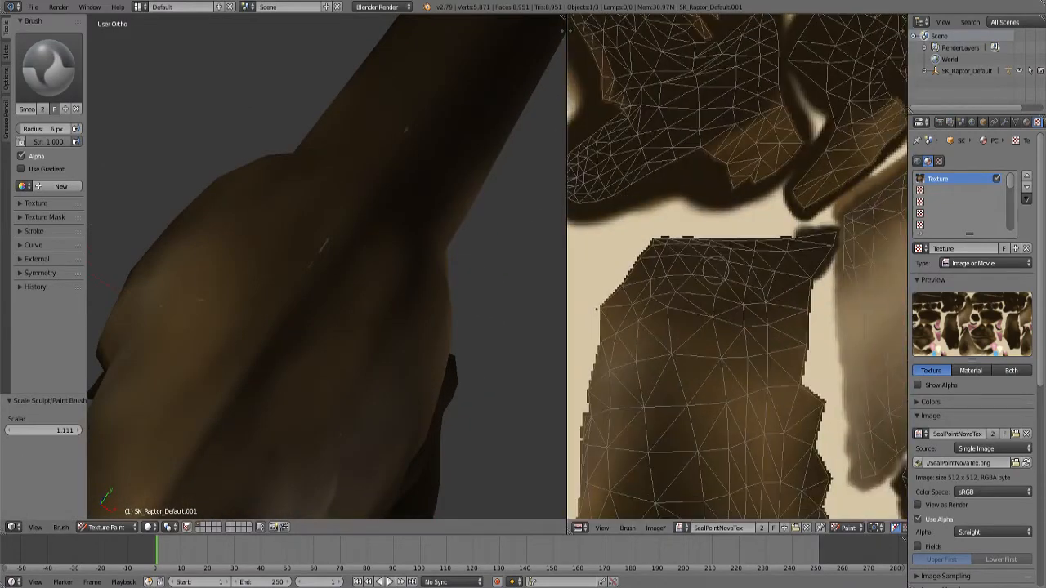
pyautogui.moveTo(654, 245); pyautogui.dragTo(782, 243)
pyautogui.moveTo(652, 238)
pyautogui.mouseDown()
pyautogui.moveTo(616, 288)
pyautogui.moveTo(587, 451)
pyautogui.mouseUp()
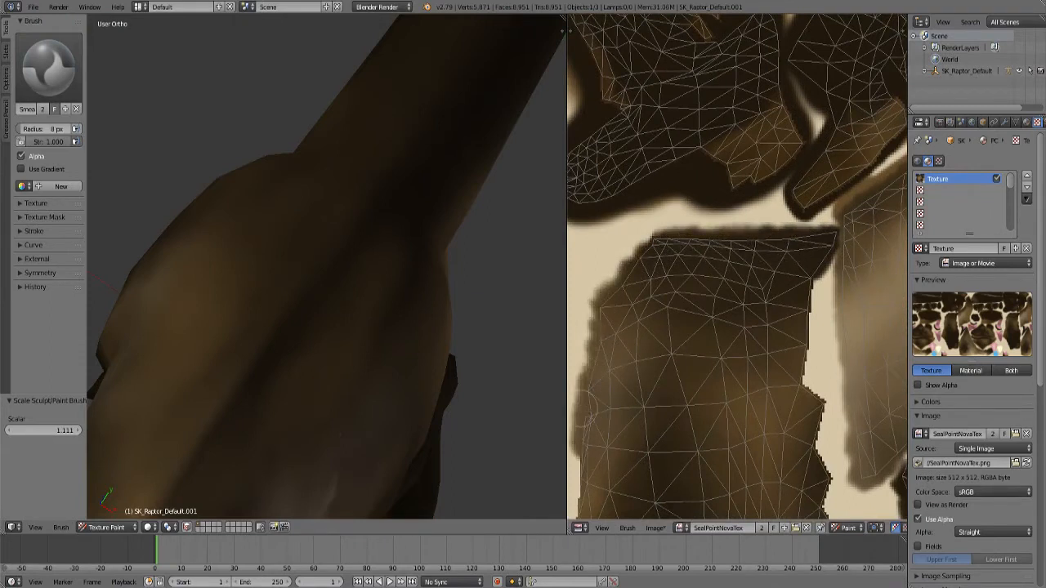
pyautogui.moveTo(691, 381)
pyautogui.mouseDown(button='middle')
pyautogui.moveTo(803, 128)
pyautogui.moveTo(793, 82)
pyautogui.mouseUp(button='middle')
pyautogui.moveTo(646, 349); pyautogui.dragTo(677, 157)
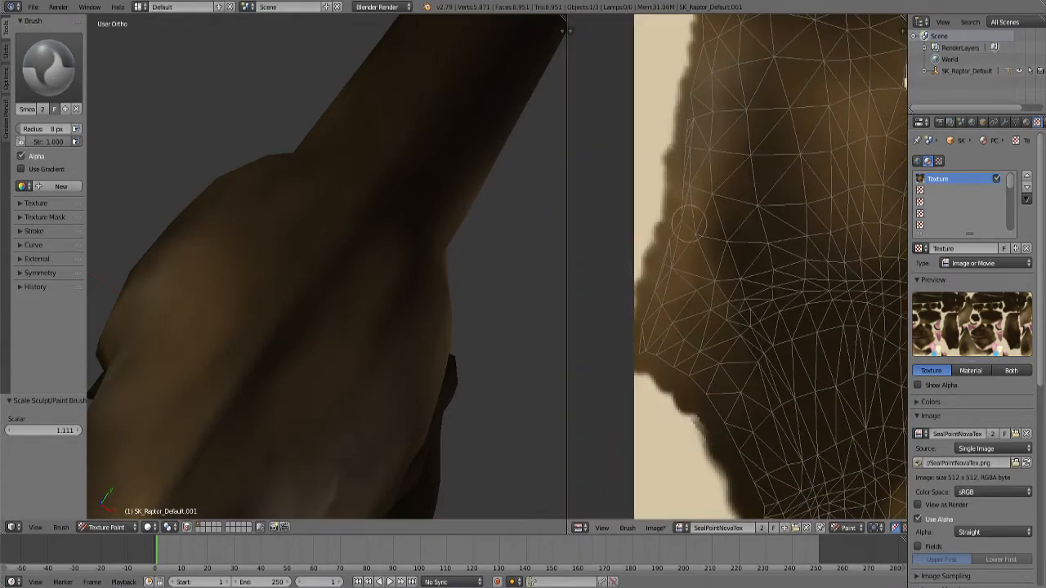
# Smear the tall dark body island's right edge outward along its length into the narrow beige gap.
pyautogui.scroll(-2, 689, 223)
pyautogui.moveTo(807, 100)
pyautogui.mouseDown(button='middle')
pyautogui.moveTo(748, 75)
pyautogui.moveTo(672, 260)
pyautogui.mouseUp(button='middle')
pyautogui.scroll(1, 673, 260)
pyautogui.moveTo(712, 233)
pyautogui.mouseDown()
pyautogui.moveTo(702, 387)
pyautogui.moveTo(719, 474)
pyautogui.mouseUp()
pyautogui.moveTo(704, 445); pyautogui.dragTo(718, 202, button='middle')
pyautogui.moveTo(686, 200)
pyautogui.mouseDown()
pyautogui.moveTo(711, 294)
pyautogui.moveTo(719, 415)
pyautogui.moveTo(705, 491)
pyautogui.mouseUp()
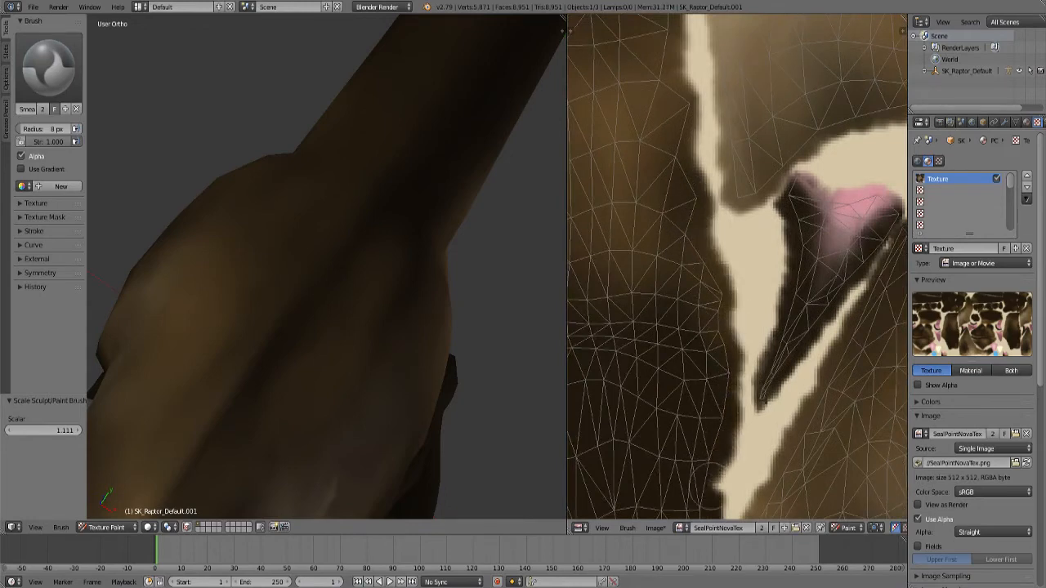
# Check the raptor's hips and tail base from the side, and save the texture image SealPointNovaTex.png.
pyautogui.scroll(-5, 425, 445)
pyautogui.moveTo(425, 458)
pyautogui.mouseDown(button='middle')
pyautogui.moveTo(392, 453)
pyautogui.moveTo(209, 361)
pyautogui.moveTo(416, 373)
pyautogui.mouseUp(button='middle')
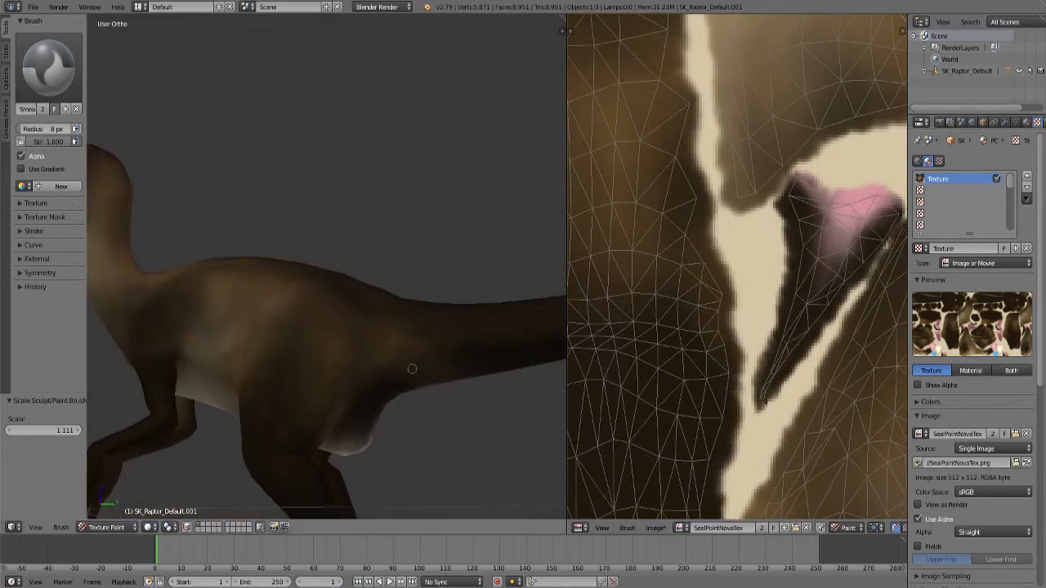
pyautogui.scroll(-5, 790, 388)
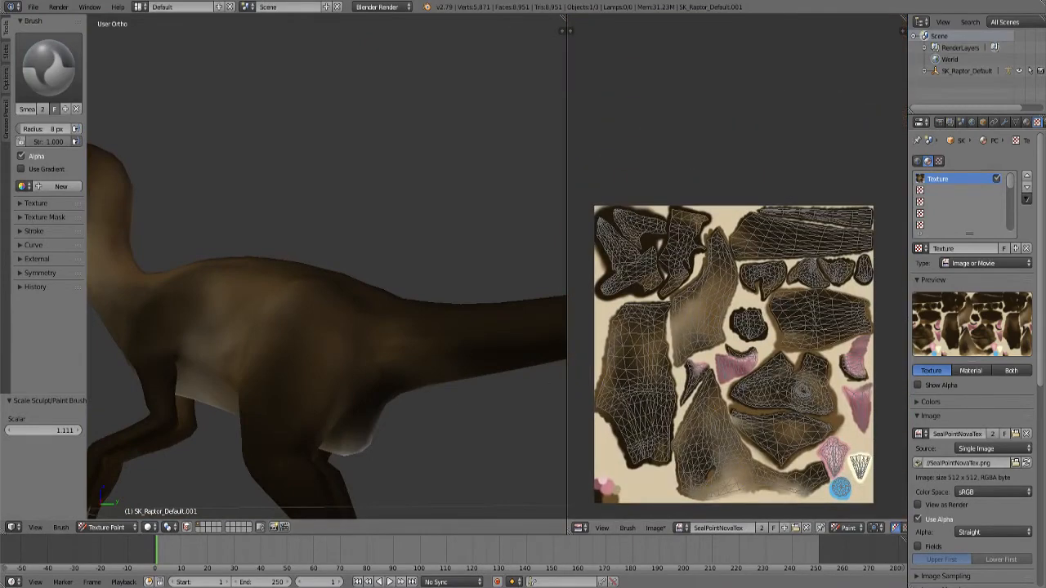
pyautogui.click(654, 528)
pyautogui.click(691, 437)
# Enlarge the Smear brush to 55 px and blend the seam where the hip meets the tail base on the model.
pyautogui.scroll(5, 385, 315)
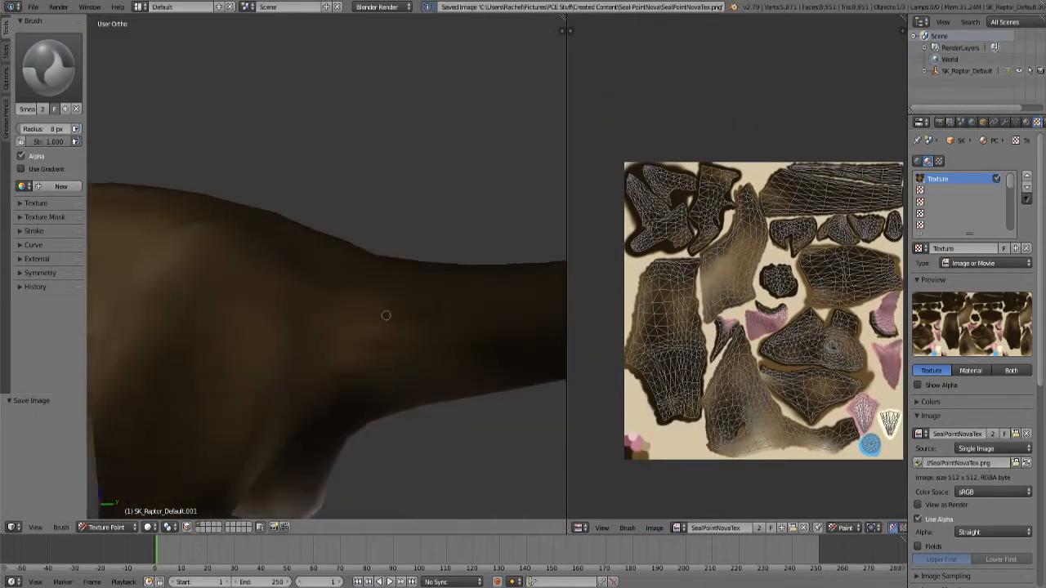
pyautogui.moveTo(385, 343)
pyautogui.mouseDown(button='middle')
pyautogui.moveTo(390, 313)
pyautogui.moveTo(313, 317)
pyautogui.mouseUp(button='middle')
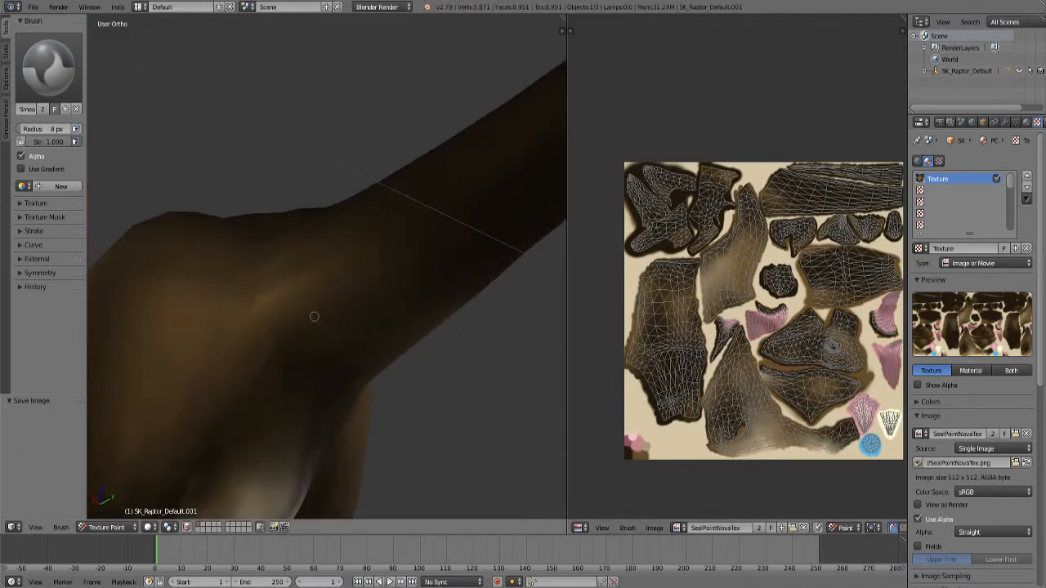
pyautogui.press(']')
pyautogui.press(']')
pyautogui.press(']')
pyautogui.moveTo(254, 306); pyautogui.dragTo(304, 283)
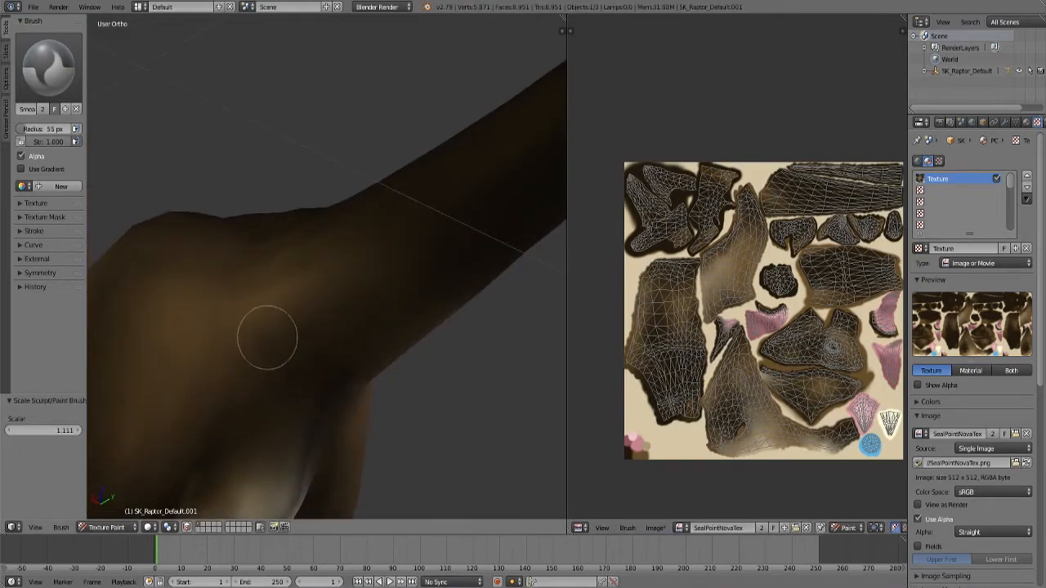
# Enlarge the Smear brush to 75 px and blend the colours around the tail base and the pale patch beneath it.
pyautogui.moveTo(319, 294); pyautogui.dragTo(350, 337, button='middle')
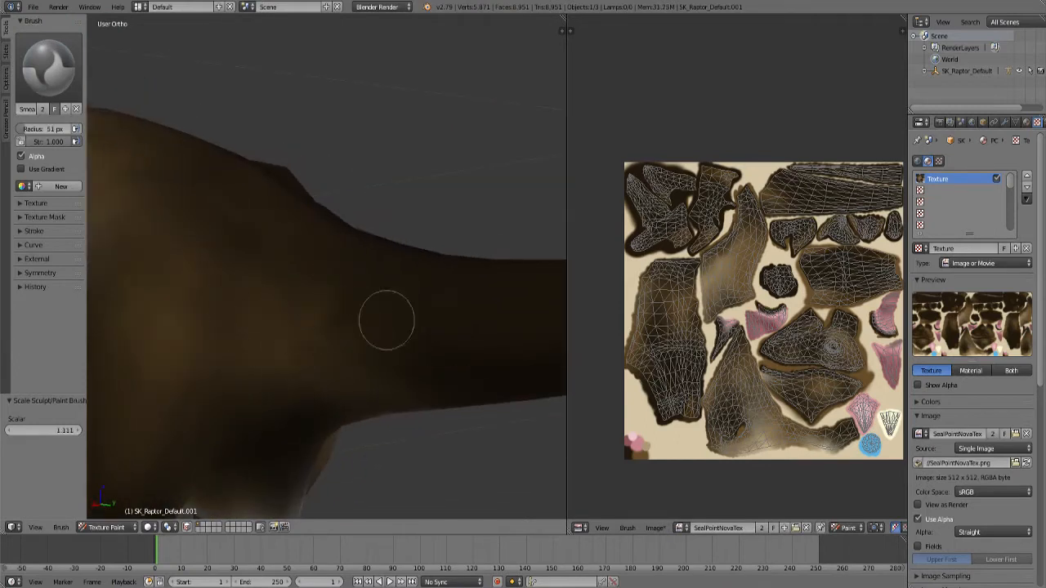
pyautogui.press(']')
pyautogui.press(']')
pyautogui.press(']')
pyautogui.press(']')
pyautogui.moveTo(308, 285)
pyautogui.mouseDown(button='middle')
pyautogui.moveTo(273, 334)
pyautogui.moveTo(367, 285)
pyautogui.moveTo(245, 245)
pyautogui.moveTo(346, 269)
pyautogui.moveTo(288, 325)
pyautogui.mouseUp(button='middle')
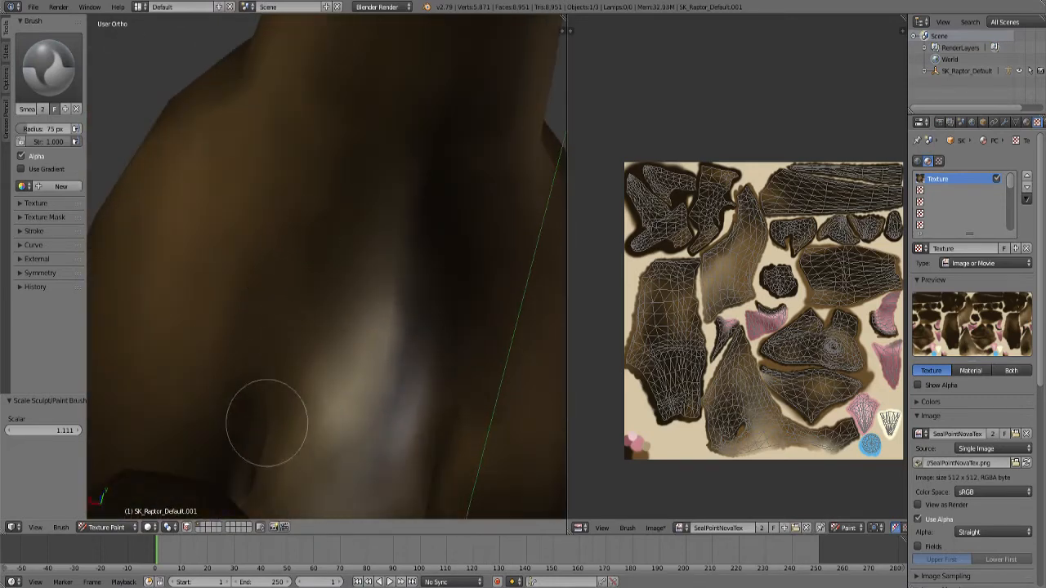
# Blend the colour transitions between the belly, flank, thighs and upper hind legs with the Smear brush.
pyautogui.moveTo(270, 291); pyautogui.dragTo(187, 238, button='middle')
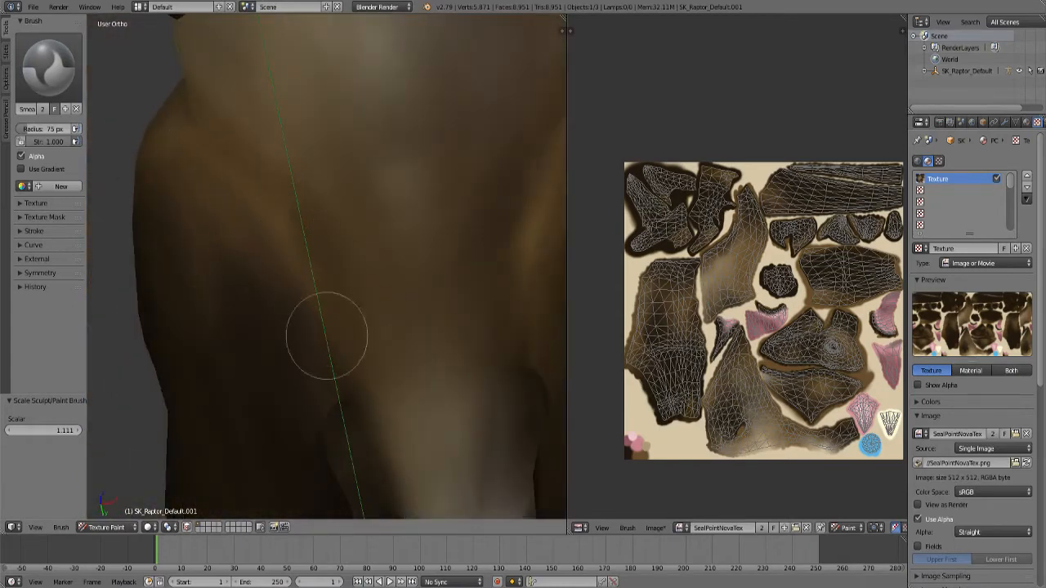
pyautogui.moveTo(330, 268)
pyautogui.mouseDown(button='middle')
pyautogui.moveTo(420, 332)
pyautogui.moveTo(432, 357)
pyautogui.mouseUp(button='middle')
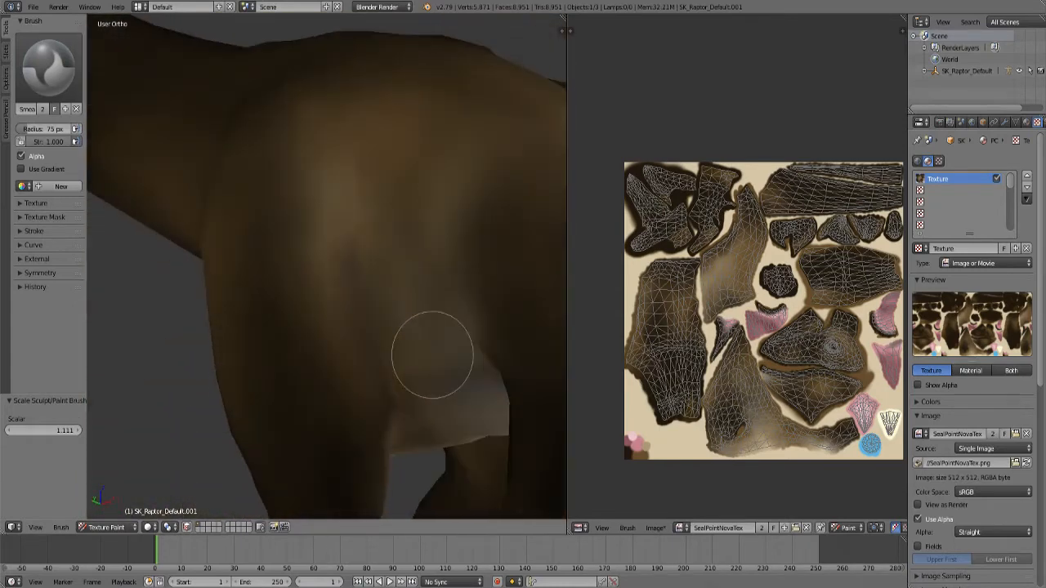
pyautogui.moveTo(392, 313)
pyautogui.mouseDown(button='middle')
pyautogui.moveTo(292, 205)
pyautogui.moveTo(371, 262)
pyautogui.mouseUp(button='middle')
pyautogui.moveTo(404, 355)
pyautogui.mouseDown(button='middle')
pyautogui.moveTo(315, 373)
pyautogui.moveTo(334, 250)
pyautogui.moveTo(283, 335)
pyautogui.mouseUp(button='middle')
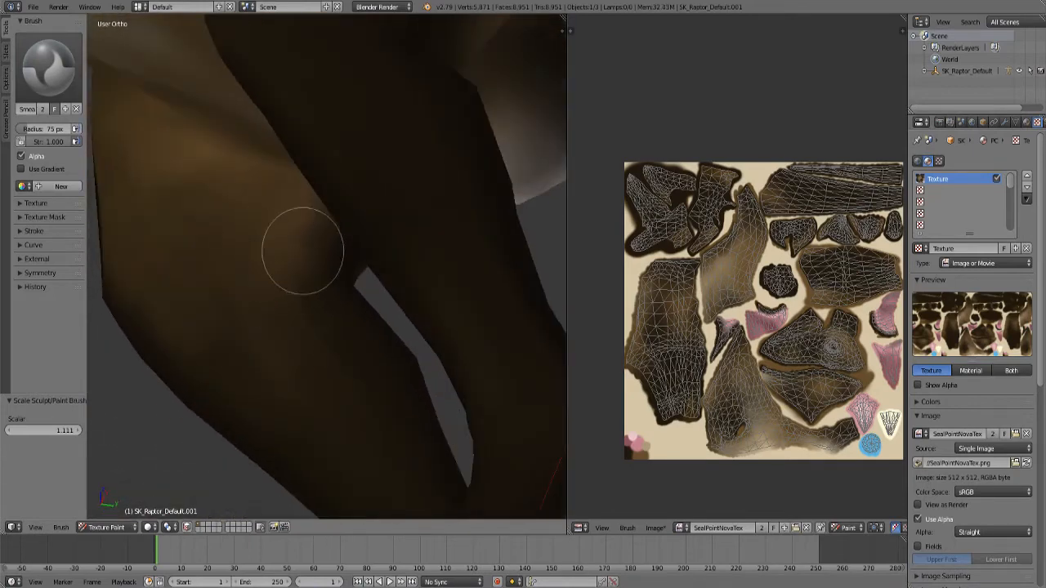
# Reduce the Smear brush to 48 px and blend the dark and brown areas around the foot's toes.
pyautogui.moveTo(275, 289)
pyautogui.mouseDown(button='middle')
pyautogui.moveTo(299, 243)
pyautogui.moveTo(295, 263)
pyautogui.moveTo(280, 222)
pyautogui.moveTo(473, 350)
pyautogui.moveTo(397, 240)
pyautogui.moveTo(351, 278)
pyautogui.moveTo(401, 374)
pyautogui.mouseUp(button='middle')
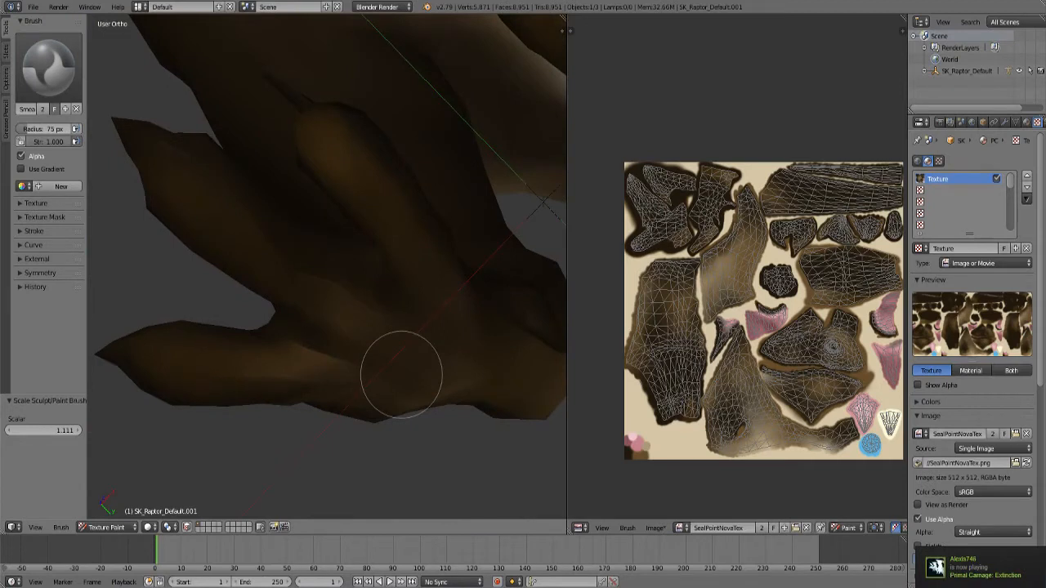
pyautogui.press('[')
pyautogui.press('[')
pyautogui.press('[')
pyautogui.press('[')
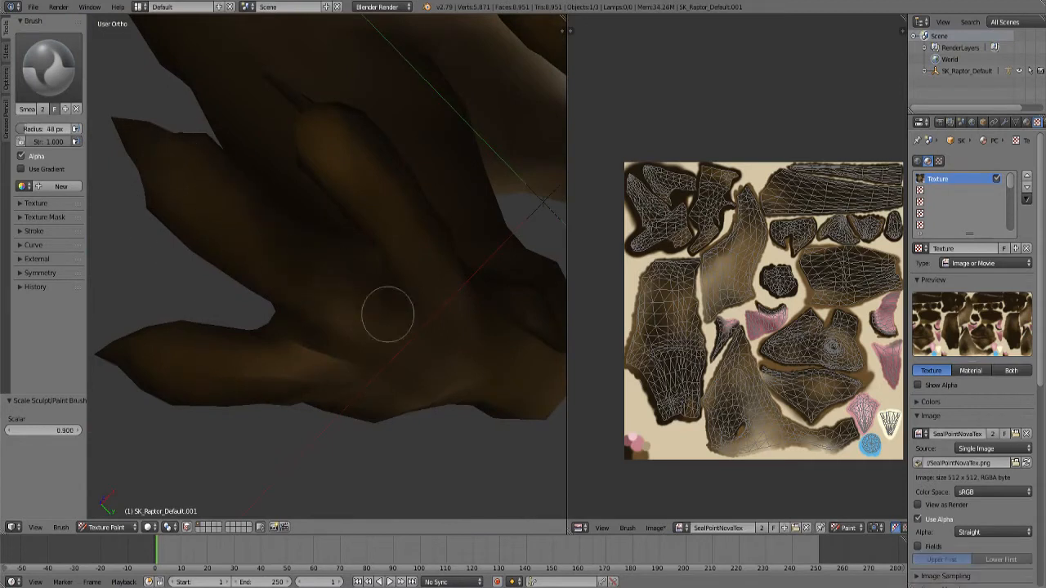
pyautogui.moveTo(422, 364)
pyautogui.mouseDown(button='middle')
pyautogui.moveTo(395, 348)
pyautogui.moveTo(387, 303)
pyautogui.moveTo(486, 299)
pyautogui.moveTo(430, 404)
pyautogui.moveTo(398, 293)
pyautogui.mouseUp(button='middle')
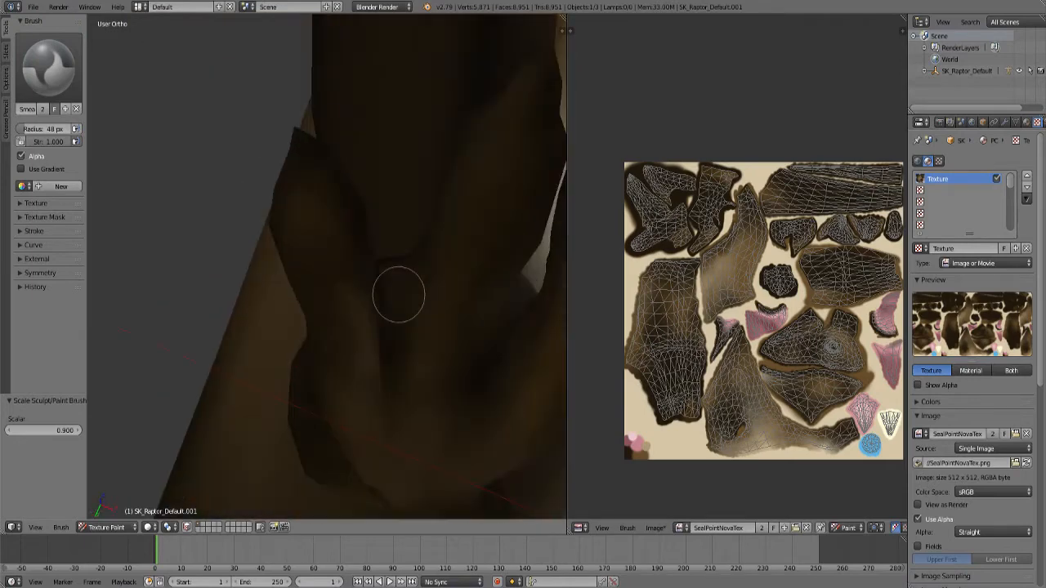
# Smear away the light seam line on the side of the foot and check the lower legs and underside.
pyautogui.moveTo(419, 412)
pyautogui.mouseDown(button='middle')
pyautogui.moveTo(381, 221)
pyautogui.moveTo(355, 373)
pyautogui.mouseUp(button='middle')
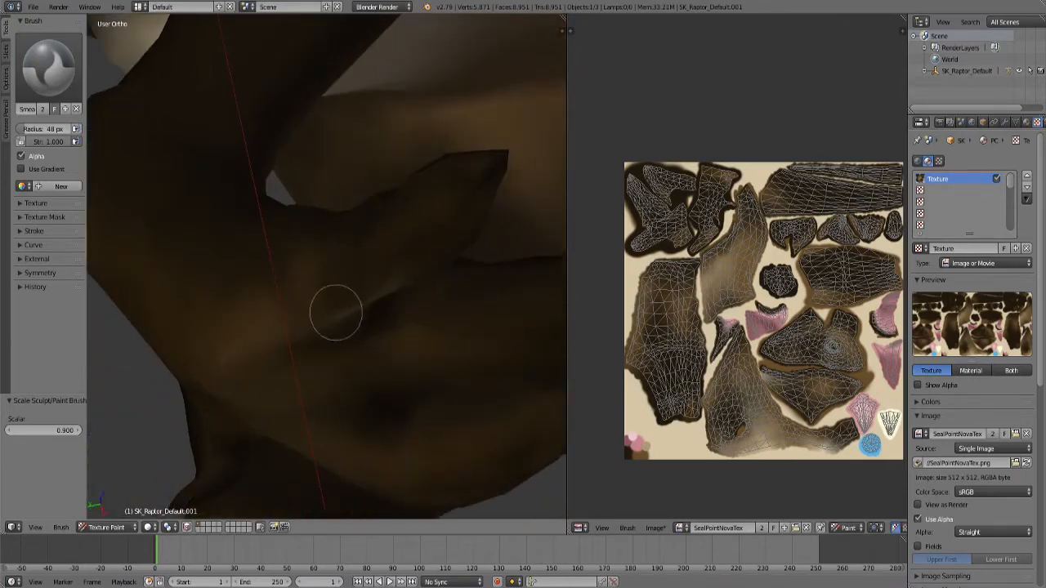
pyautogui.moveTo(213, 362)
pyautogui.mouseDown(button='middle')
pyautogui.moveTo(250, 303)
pyautogui.moveTo(514, 450)
pyautogui.moveTo(330, 138)
pyautogui.moveTo(439, 392)
pyautogui.moveTo(394, 245)
pyautogui.mouseUp(button='middle')
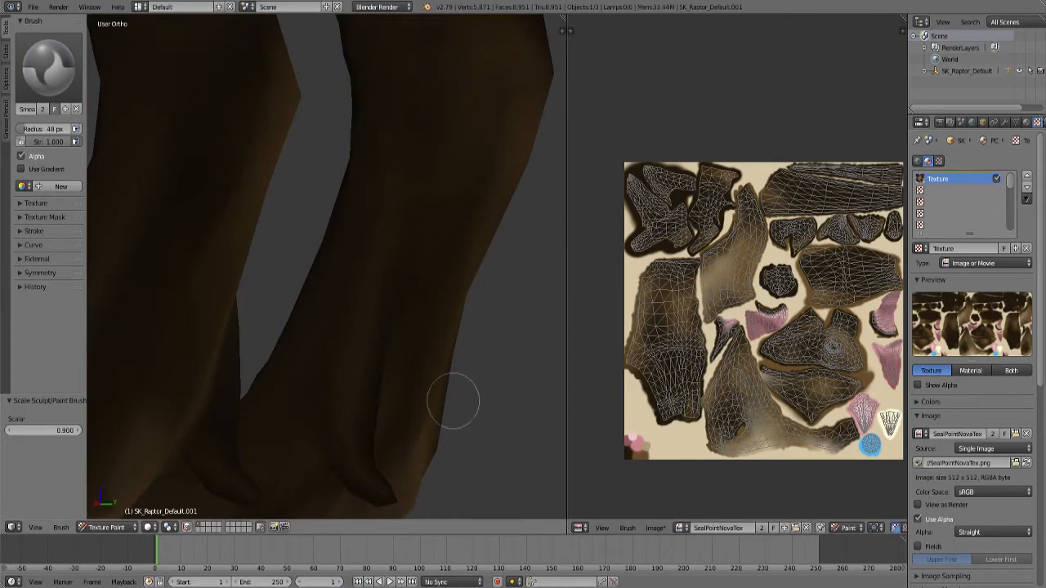
pyautogui.moveTo(454, 401)
pyautogui.mouseDown(button='middle')
pyautogui.moveTo(399, 397)
pyautogui.moveTo(402, 368)
pyautogui.moveTo(331, 415)
pyautogui.mouseUp(button='middle')
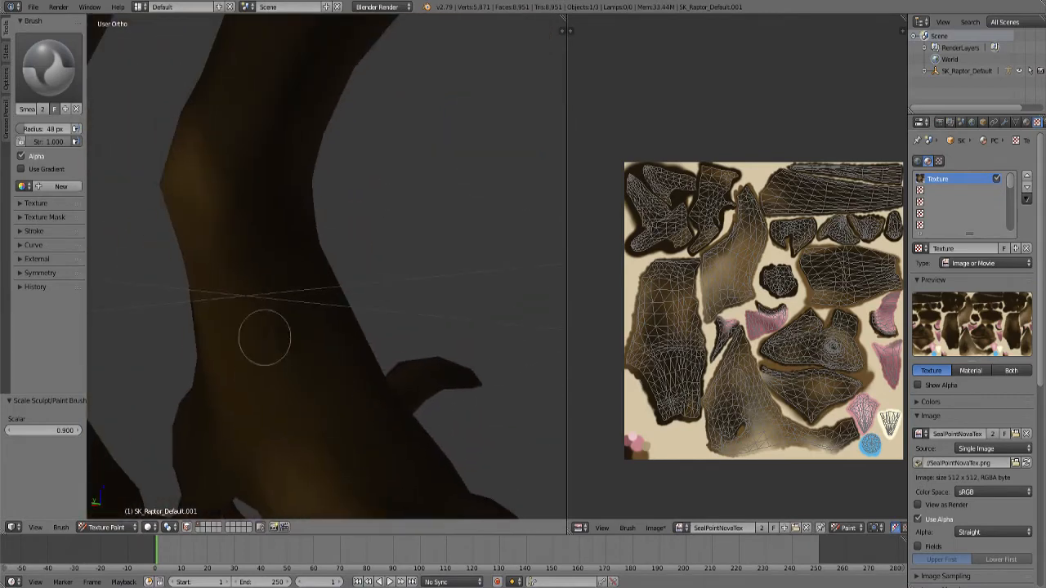
pyautogui.moveTo(327, 260)
pyautogui.mouseDown(button='middle')
pyautogui.moveTo(361, 234)
pyautogui.moveTo(351, 174)
pyautogui.moveTo(403, 192)
pyautogui.moveTo(385, 199)
pyautogui.moveTo(384, 314)
pyautogui.mouseUp(button='middle')
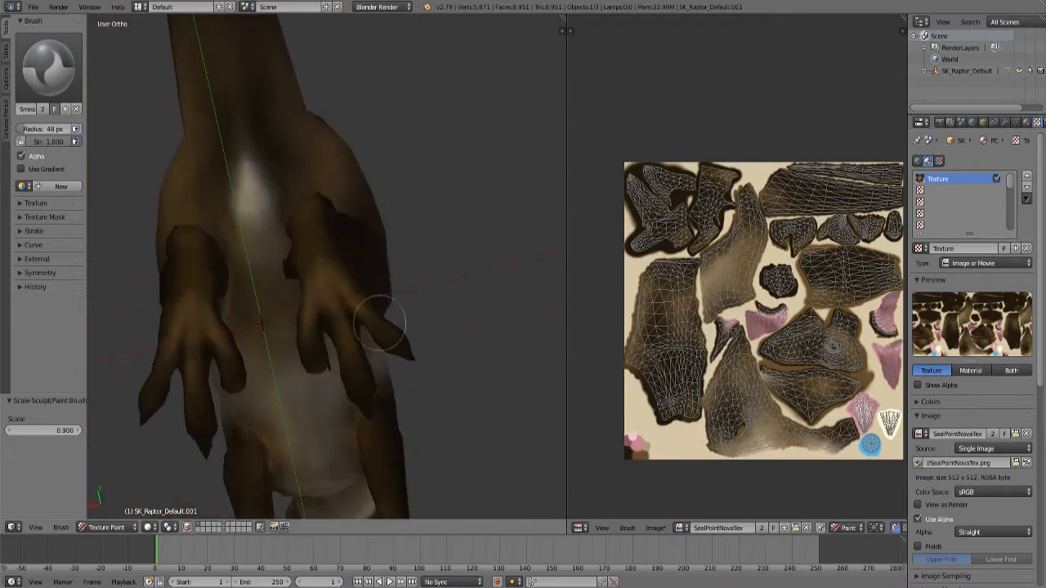
# Blend the brown shading on the raptor's hind foot and toes with an 86 px Smear brush.
pyautogui.scroll(5, 380, 317)
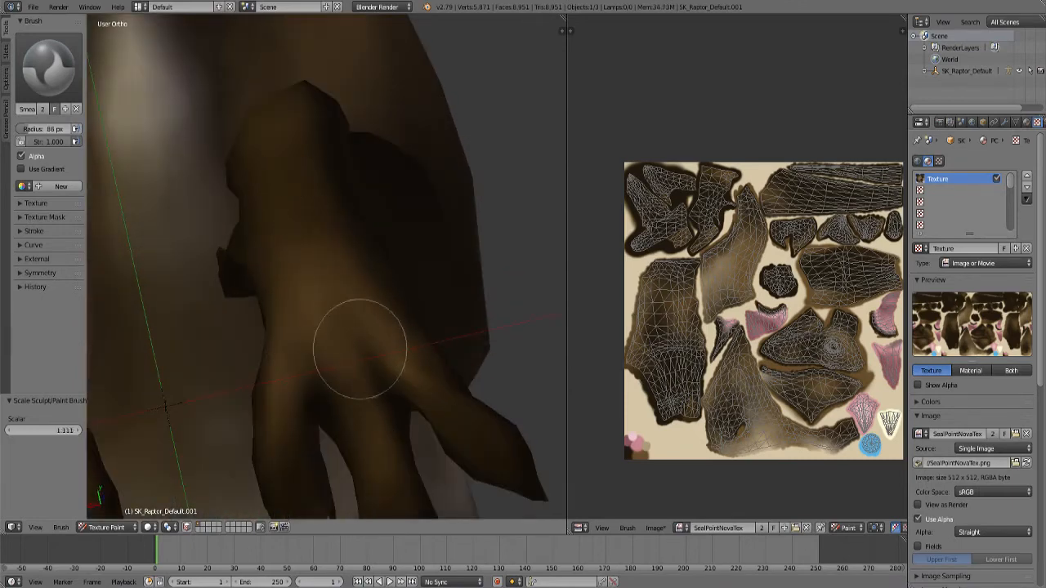
pyautogui.scroll(-5, 368, 299)
pyautogui.moveTo(373, 250); pyautogui.dragTo(401, 409, button='middle')
pyautogui.scroll(-4, 422, 383)
pyautogui.scroll(4, 422, 239)
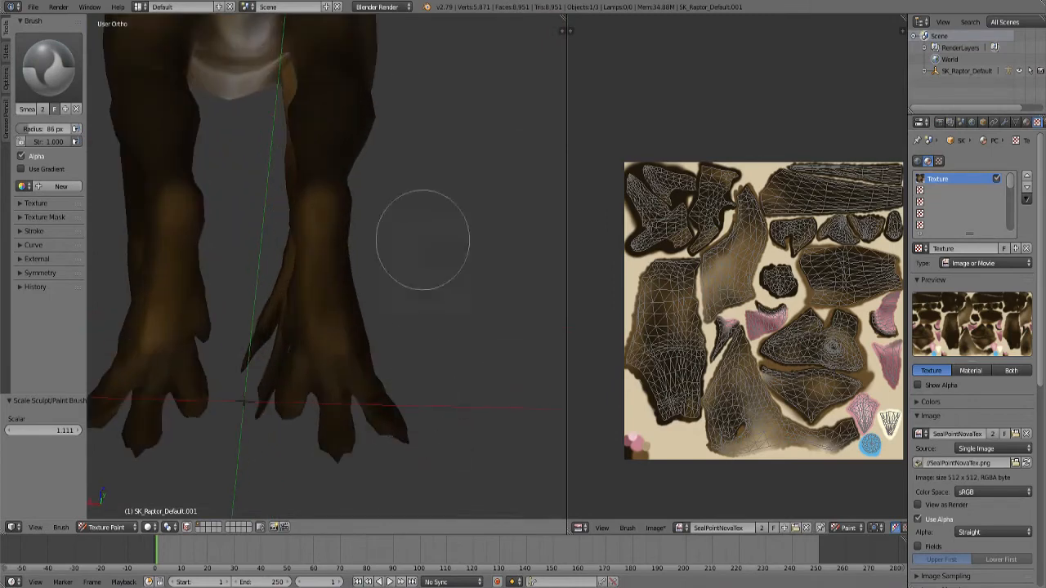
# Smear the light and dark browns together at the base of the neck and shoulder with a 100 px radius.
pyautogui.moveTo(422, 239); pyautogui.dragTo(420, 144, button='middle')
pyautogui.scroll(-3, 407, 351)
pyautogui.scroll(4, 427, 182)
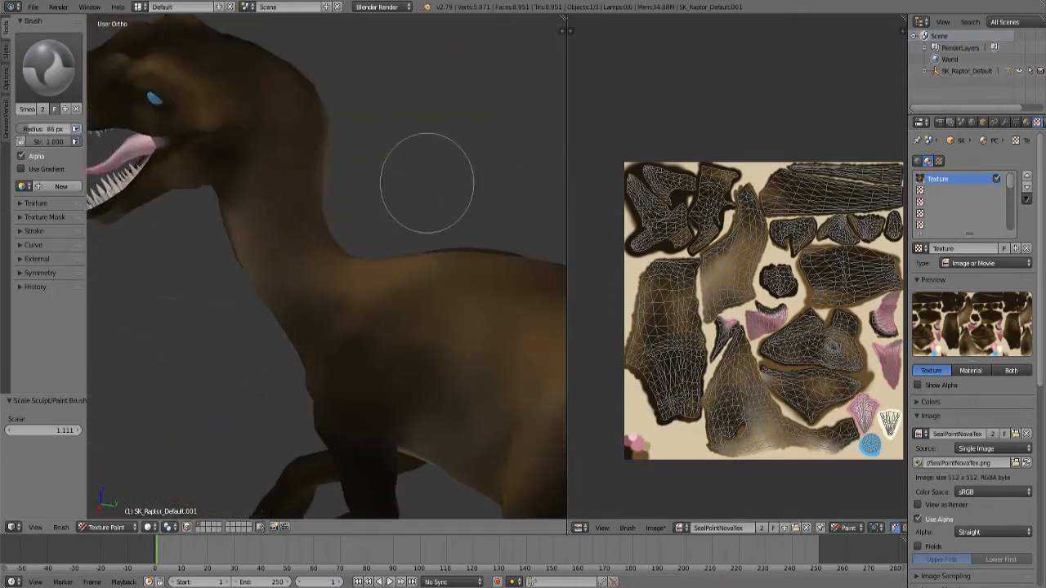
pyautogui.moveTo(426, 182); pyautogui.dragTo(313, 373, button='middle')
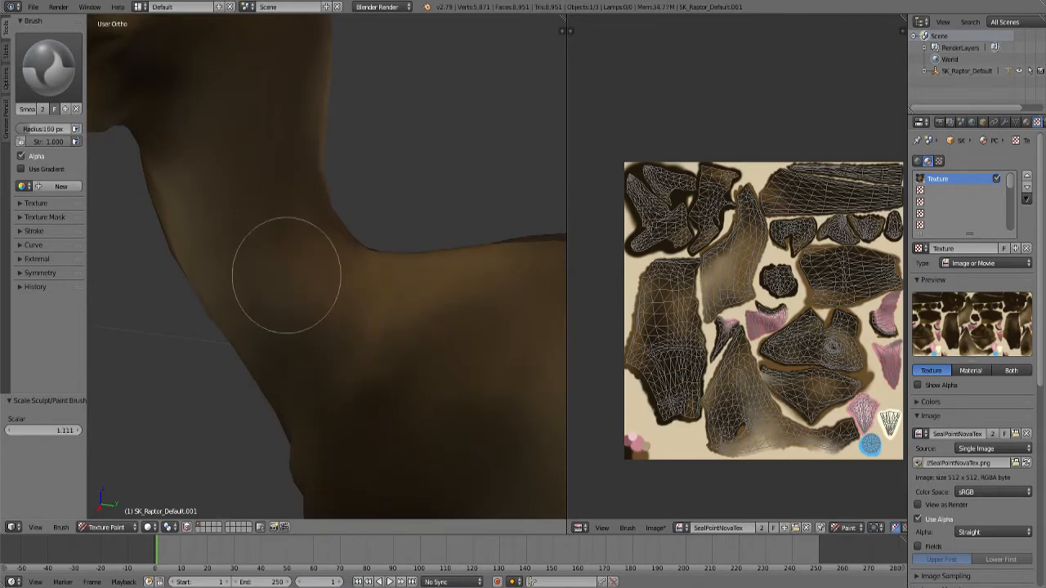
# Blend the pale streak down the front of the neck, reducing the Smear radius to 95 px.
pyautogui.scroll(-3, 288, 275)
pyautogui.scroll(3, 388, 345)
pyautogui.moveTo(397, 289)
pyautogui.mouseDown(button='middle')
pyautogui.moveTo(388, 346)
pyautogui.moveTo(432, 338)
pyautogui.moveTo(357, 430)
pyautogui.mouseUp(button='middle')
pyautogui.scroll(2, 433, 338)
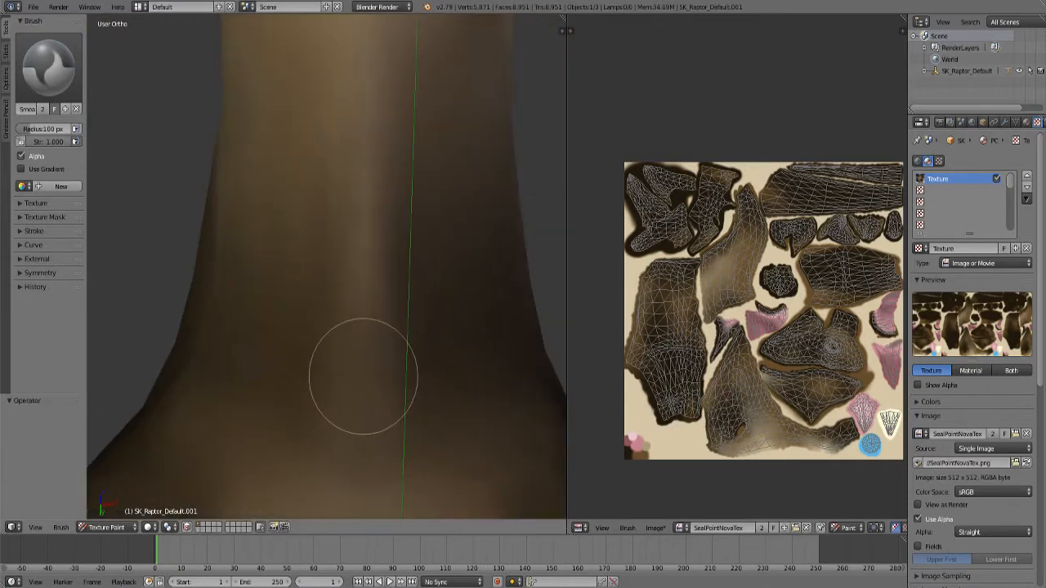
pyautogui.press('[')
pyautogui.press('[')
pyautogui.press('[')
pyautogui.press('[')
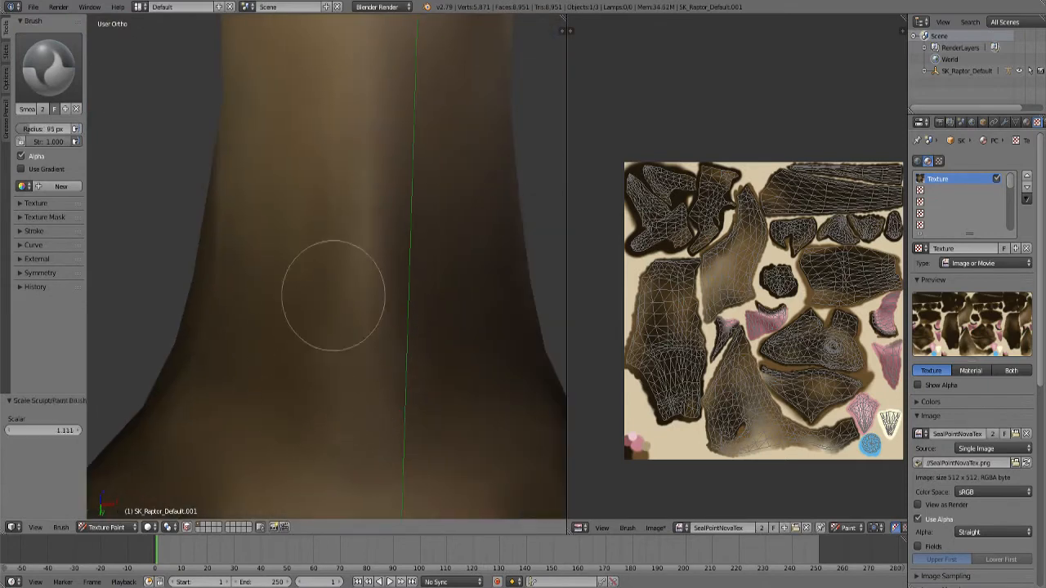
# Smear over the light seam where the limb meets the belly with a 68 px radius.
pyautogui.scroll(-7, 355, 350)
pyautogui.moveTo(272, 303)
pyautogui.mouseDown(button='middle')
pyautogui.moveTo(304, 336)
pyautogui.moveTo(287, 404)
pyautogui.moveTo(346, 251)
pyautogui.moveTo(275, 240)
pyautogui.moveTo(367, 253)
pyautogui.moveTo(270, 187)
pyautogui.mouseUp(button='middle')
pyautogui.scroll(4, 303, 335)
pyautogui.press('[')
pyautogui.press('[')
pyautogui.press('[')
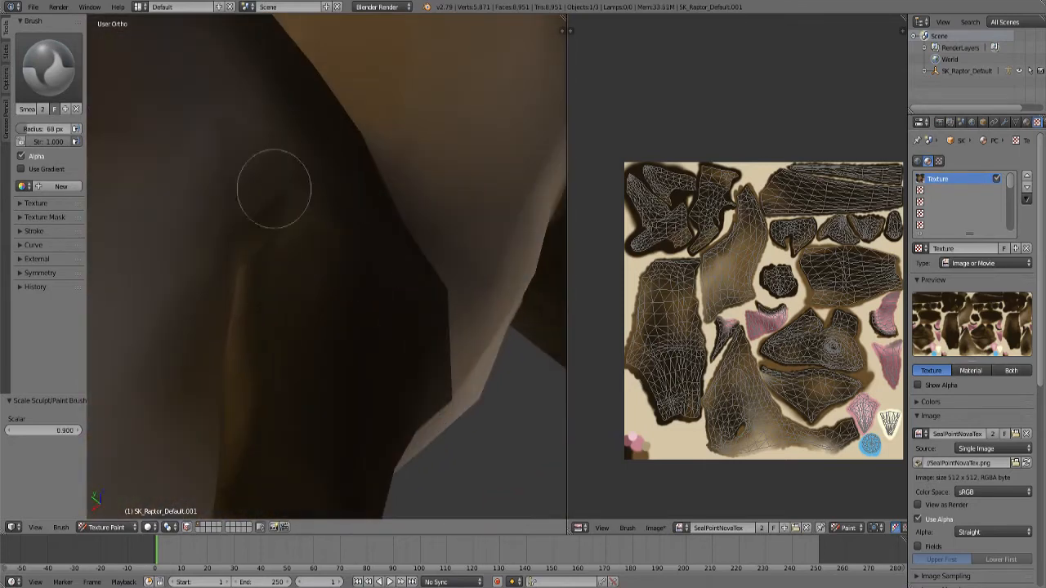
pyautogui.moveTo(308, 346)
pyautogui.mouseDown(button='middle')
pyautogui.moveTo(388, 299)
pyautogui.moveTo(368, 313)
pyautogui.mouseUp(button='middle')
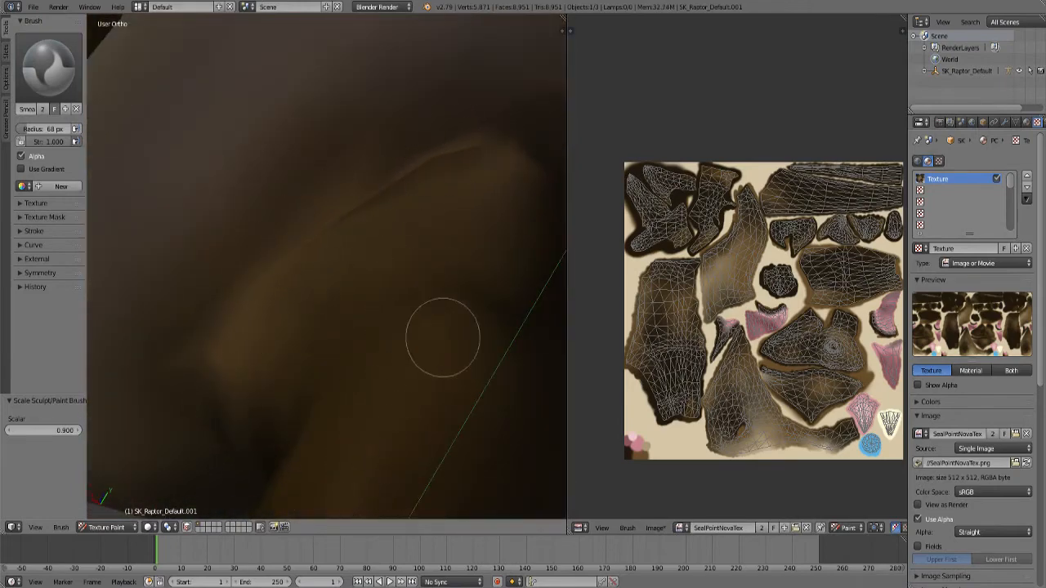
# Soften the brown shading along the length of the limb with the 68 px Smear brush.
pyautogui.scroll(-8, 376, 273)
pyautogui.moveTo(376, 272); pyautogui.dragTo(355, 248, button='middle')
pyautogui.scroll(4, 318, 348)
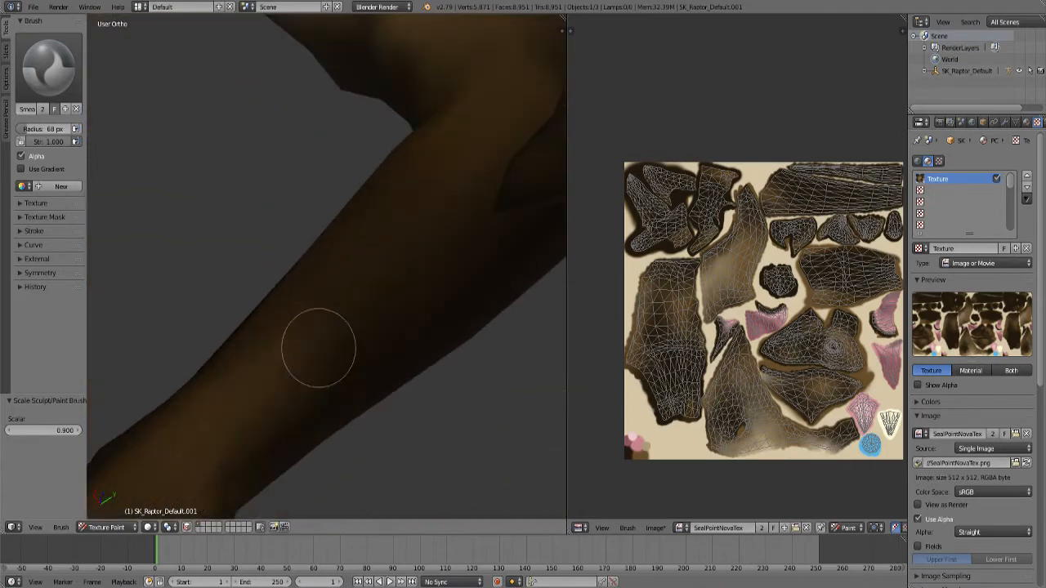
# Smear the brown along the lower and left edges of the limb's UV island in the texture image with a 9 px radius.
pyautogui.scroll(6, 889, 279)
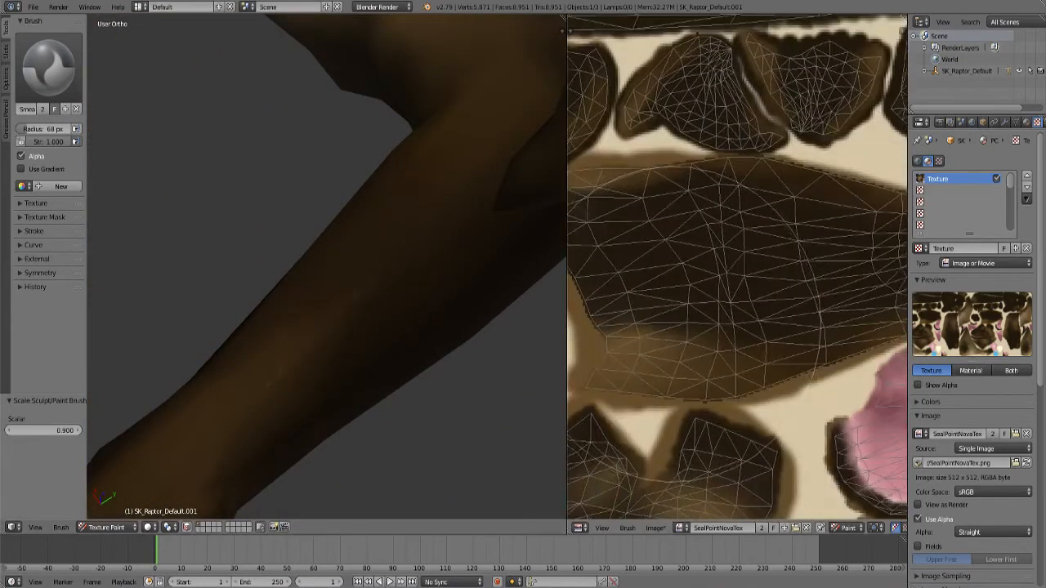
pyautogui.press('[')
pyautogui.press('[')
pyautogui.press('[')
pyautogui.press('[')
pyautogui.press('[')
pyautogui.press('[')
pyautogui.press('[')
pyautogui.press('[')
pyautogui.press('[')
pyautogui.press('[')
pyautogui.press('[')
pyautogui.press('[')
pyautogui.press('[')
pyautogui.press('[')
pyautogui.press('[')
pyautogui.press('[')
pyautogui.moveTo(748, 364); pyautogui.dragTo(837, 335)
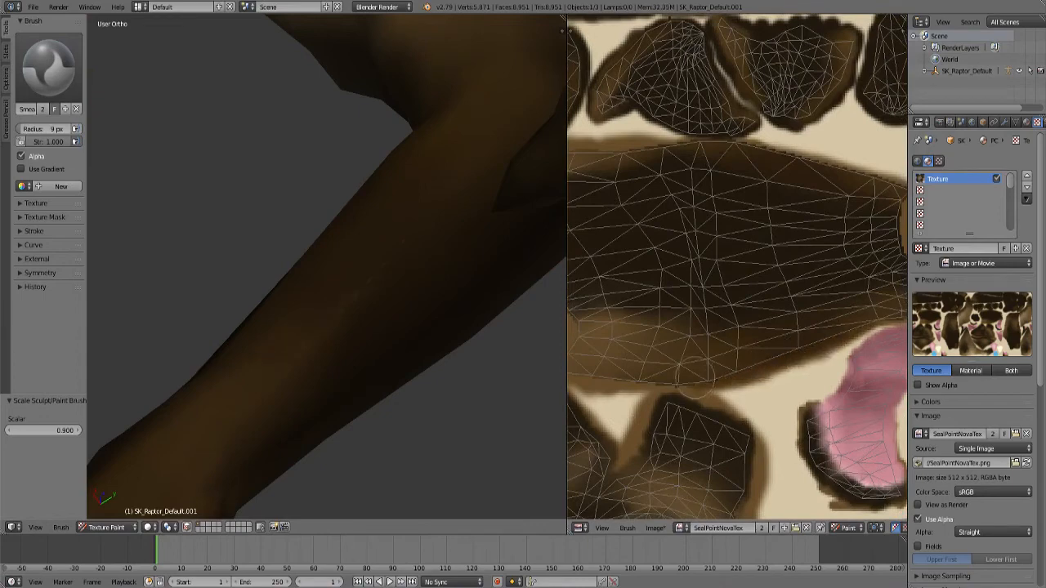
pyautogui.moveTo(660, 364); pyautogui.dragTo(605, 378)
pyautogui.scroll(2, 660, 340)
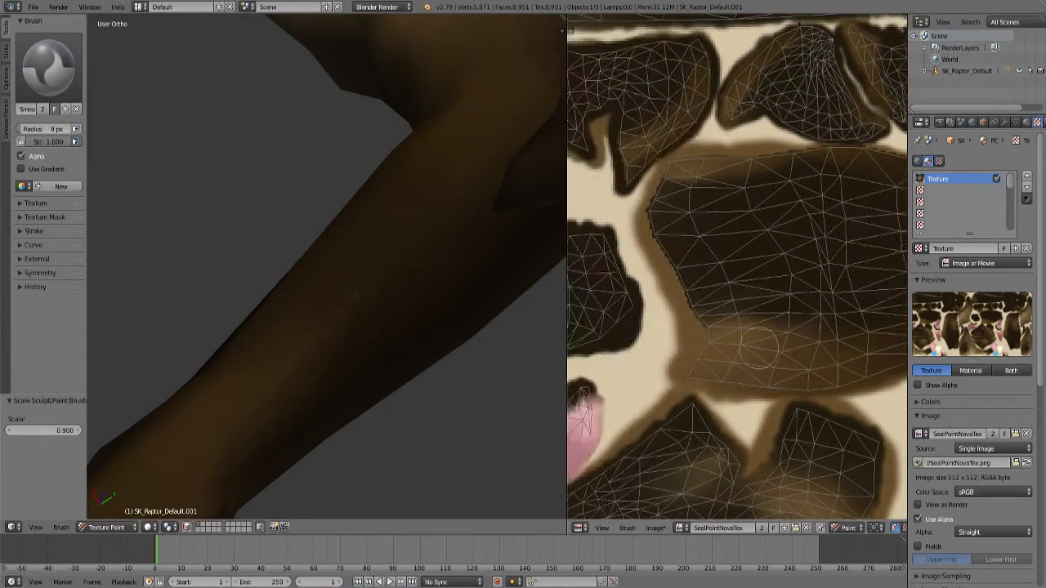
pyautogui.moveTo(706, 369)
pyautogui.mouseDown()
pyautogui.moveTo(642, 228)
pyautogui.moveTo(644, 176)
pyautogui.moveTo(714, 126)
pyautogui.mouseUp()
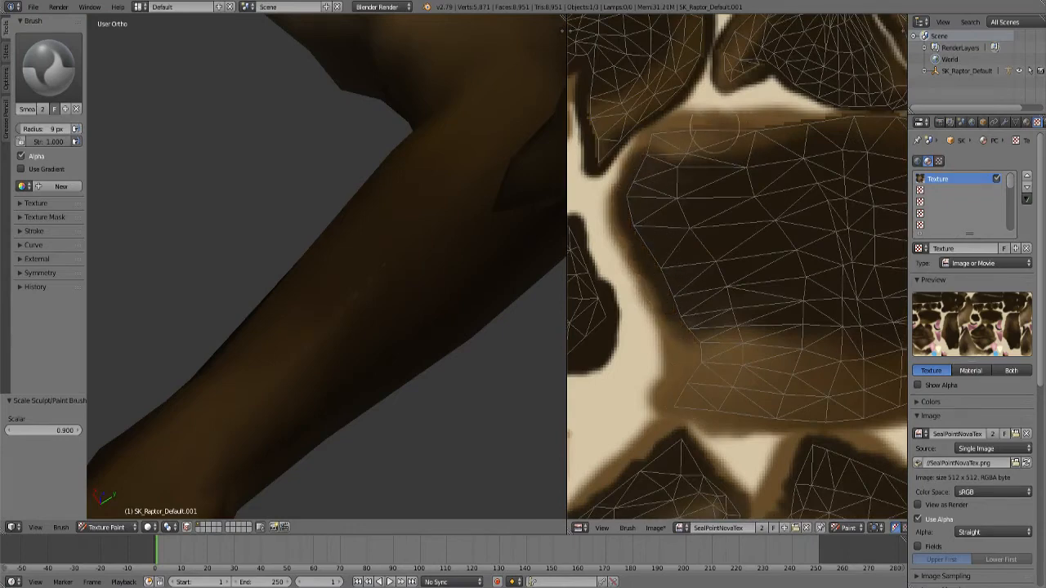
# Smear the right end and upper edge of the limb's UV island in the texture image with a 6 px radius.
pyautogui.moveTo(686, 188); pyautogui.dragTo(718, 296, button='middle')
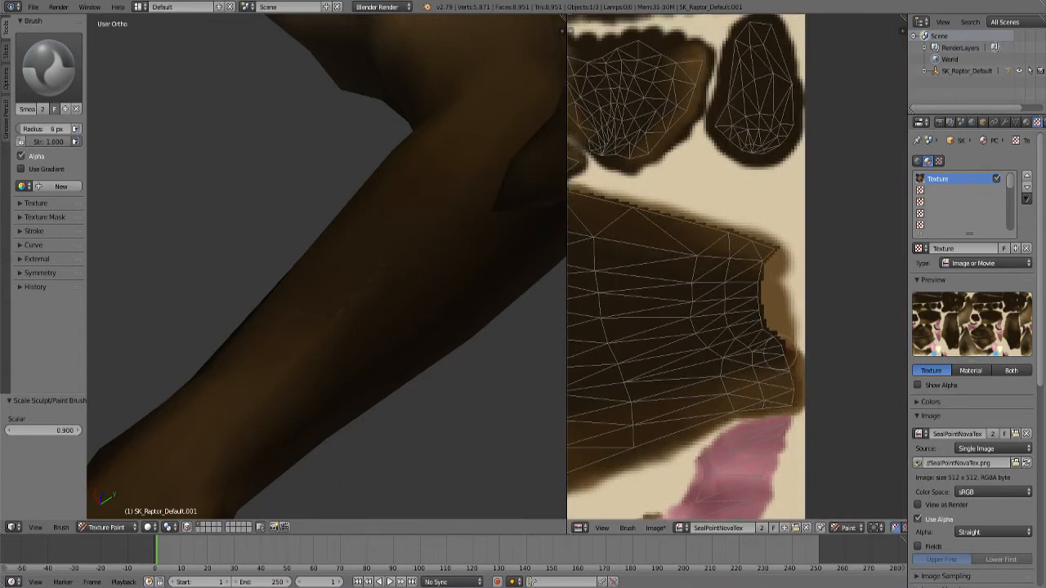
pyautogui.moveTo(747, 311)
pyautogui.mouseDown()
pyautogui.moveTo(758, 273)
pyautogui.moveTo(740, 239)
pyautogui.moveTo(630, 218)
pyautogui.moveTo(585, 198)
pyautogui.mouseUp()
pyautogui.moveTo(579, 250); pyautogui.dragTo(796, 339, button='middle')
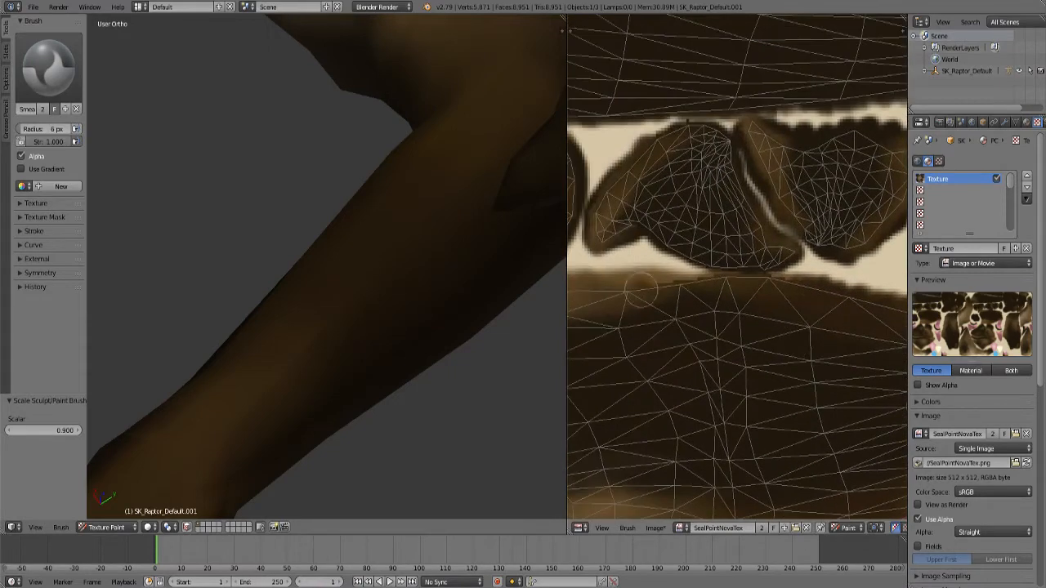
pyautogui.moveTo(640, 289); pyautogui.dragTo(685, 282)
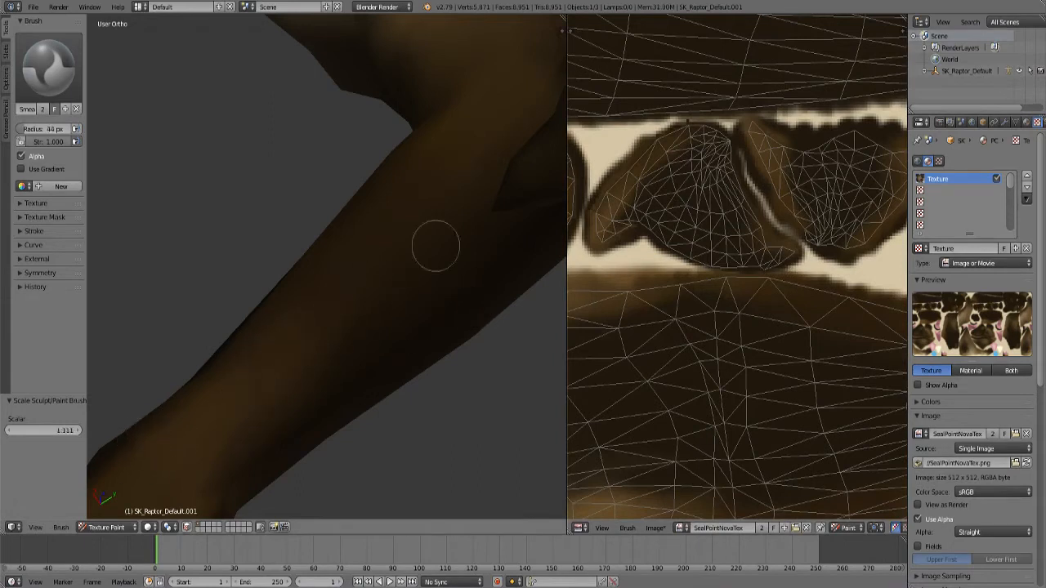
# Enlarge the Smear radius to 44 px and blend the limb shading and its remaining seam against the body on the model.
pyautogui.moveTo(359, 122); pyautogui.dragTo(339, 264, button='middle')
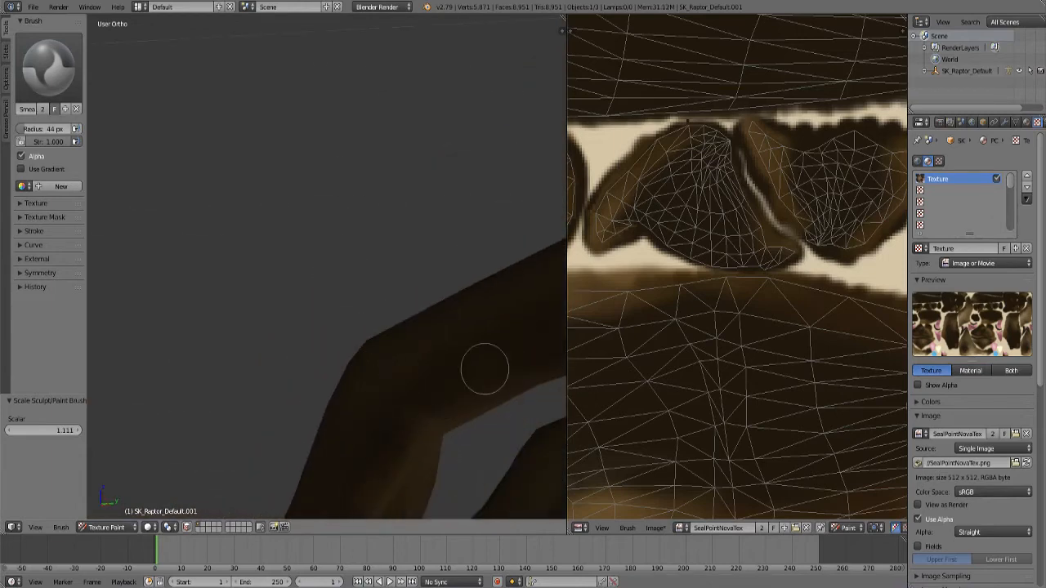
pyautogui.moveTo(484, 370); pyautogui.dragTo(300, 304, button='middle')
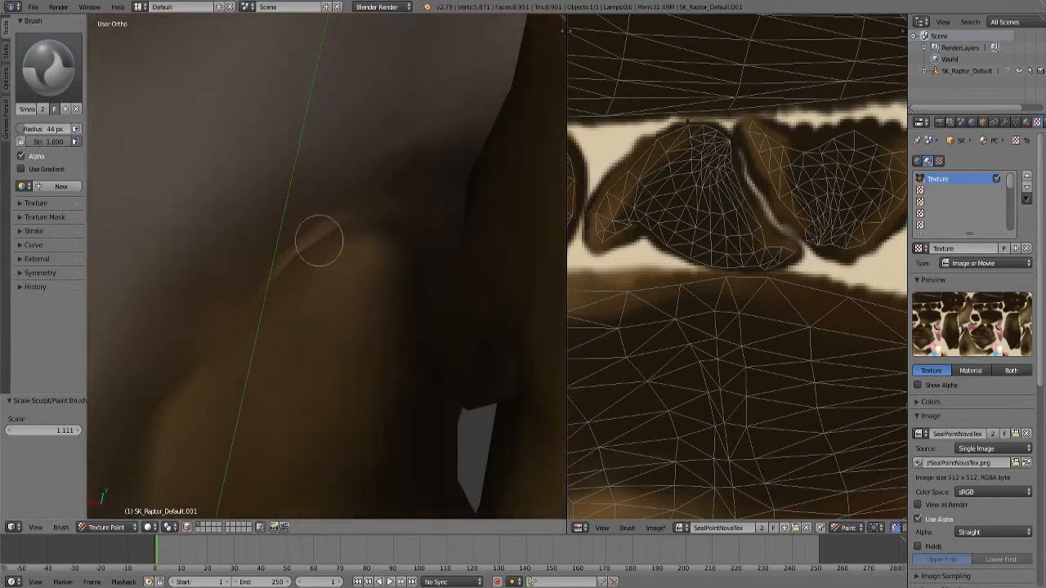
pyautogui.moveTo(258, 414); pyautogui.dragTo(361, 340, button='middle')
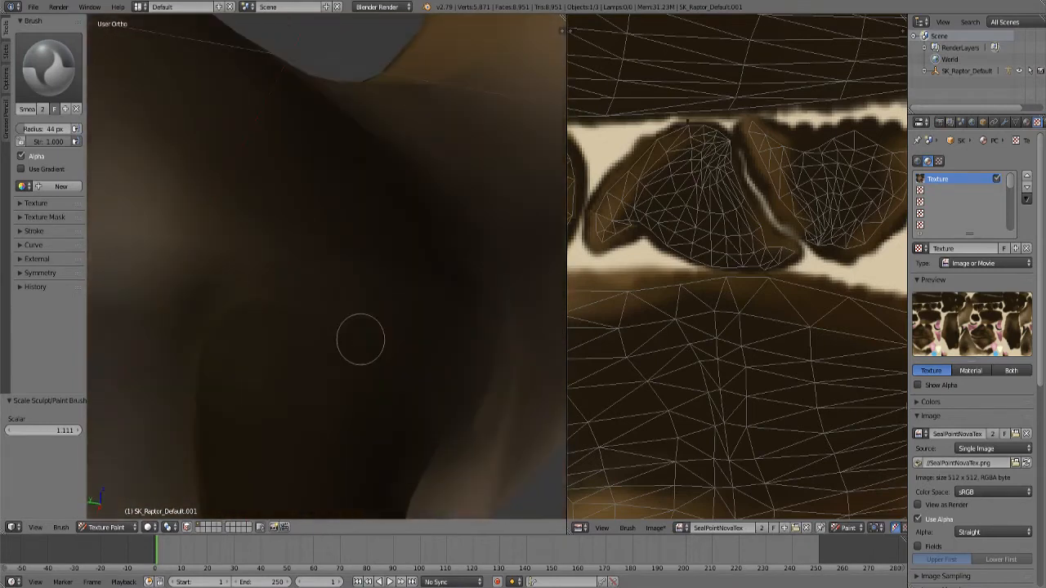
# Blend the shading across the shoulder, inner limb and chest, using Smear radii of about 64 to 85 px.
pyautogui.moveTo(400, 264); pyautogui.dragTo(354, 335, button='middle')
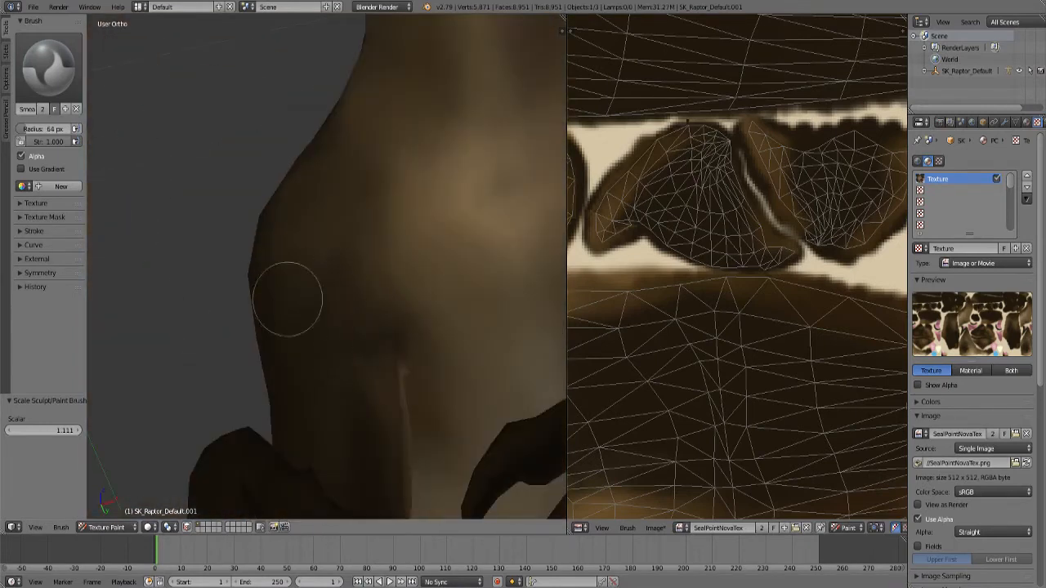
pyautogui.moveTo(350, 264); pyautogui.dragTo(394, 311, button='middle')
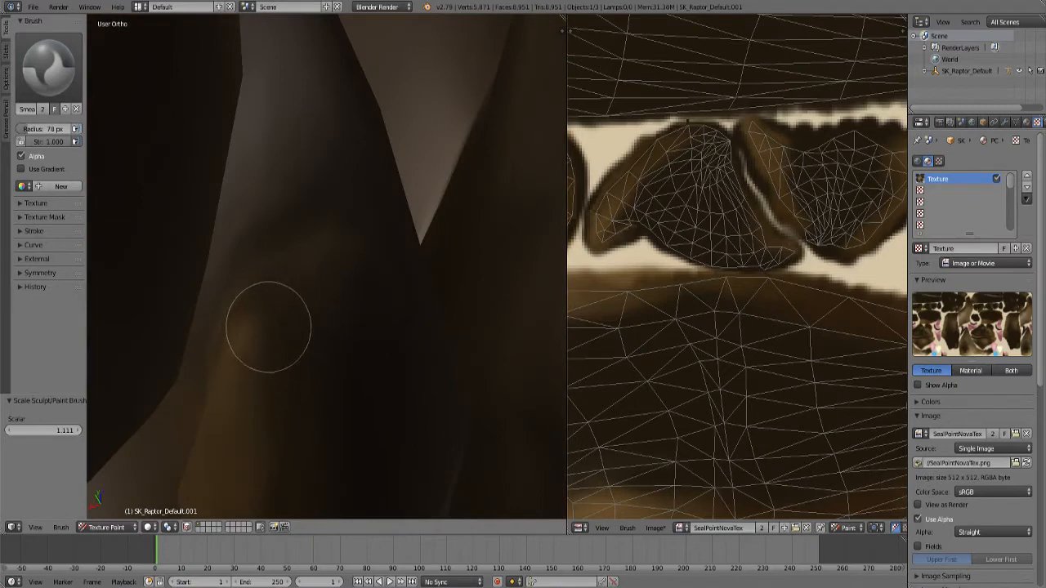
pyautogui.moveTo(345, 350); pyautogui.dragTo(260, 226, button='middle')
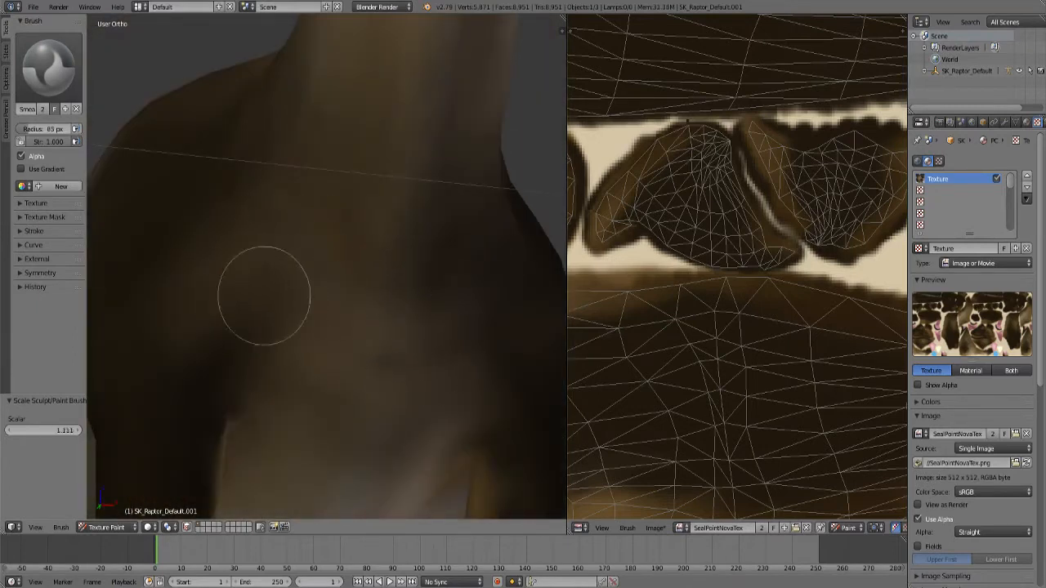
pyautogui.moveTo(181, 317); pyautogui.dragTo(362, 299, button='middle')
# Smear the shading along the raptor's flank and back with an 82 px radius.
pyautogui.scroll(-5, 409, 319)
pyautogui.moveTo(450, 338); pyautogui.dragTo(387, 352, button='middle')
pyautogui.scroll(5, 387, 352)
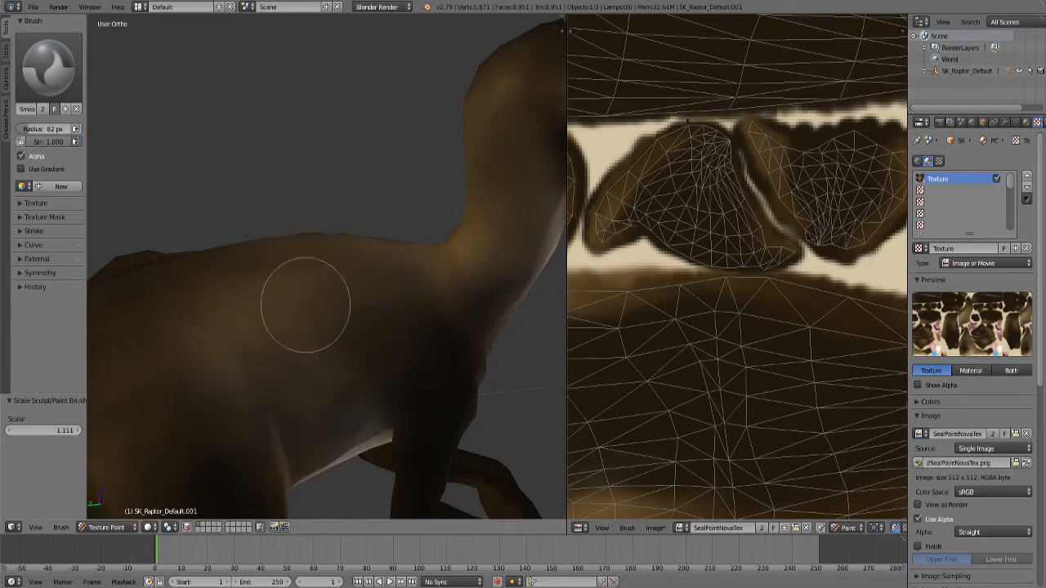
pyautogui.moveTo(282, 345); pyautogui.dragTo(333, 356, button='middle')
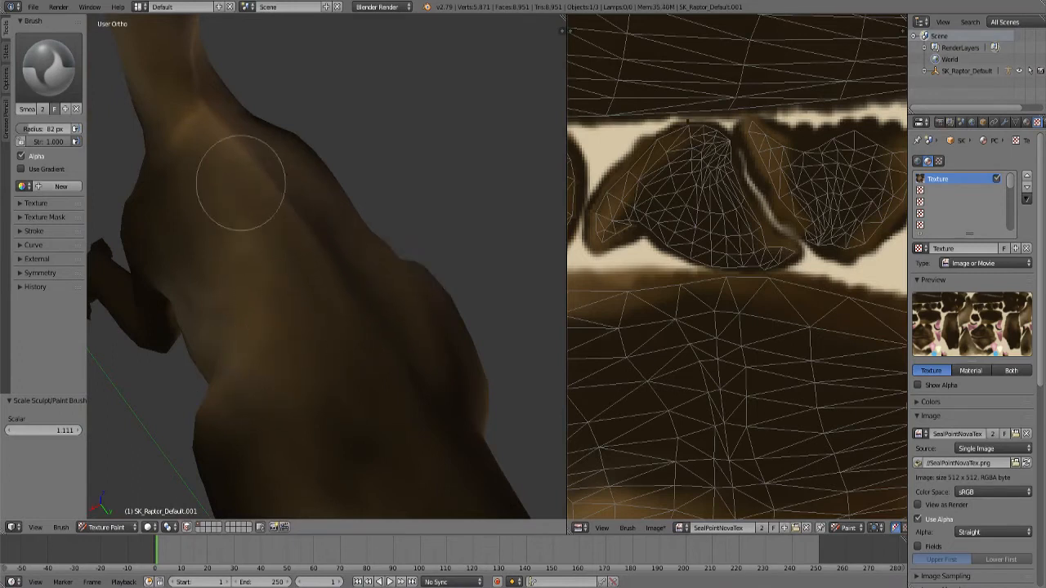
# Switch to the TexDraw brush, flip the colours, and paint lighter brown over the pale patch beneath the tail base with about a 128 px radius.
pyautogui.scroll(-5, 299, 337)
pyautogui.moveTo(299, 336)
pyautogui.mouseDown(button='middle')
pyautogui.moveTo(413, 224)
pyautogui.moveTo(434, 250)
pyautogui.moveTo(397, 203)
pyautogui.moveTo(261, 217)
pyautogui.moveTo(327, 286)
pyautogui.moveTo(384, 265)
pyautogui.mouseUp(button='middle')
pyautogui.scroll(2, 383, 266)
pyautogui.click(48, 66)
pyautogui.click(256, 136)
pyautogui.press('x')
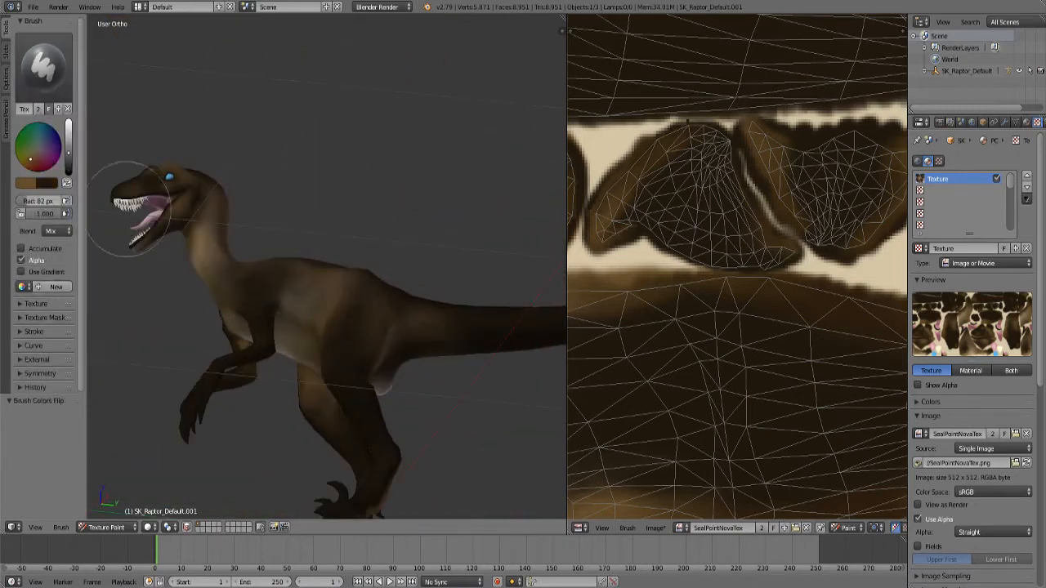
pyautogui.moveTo(136, 207); pyautogui.dragTo(354, 308, button='middle')
pyautogui.scroll(5, 354, 308)
pyautogui.press(']')
pyautogui.press(']')
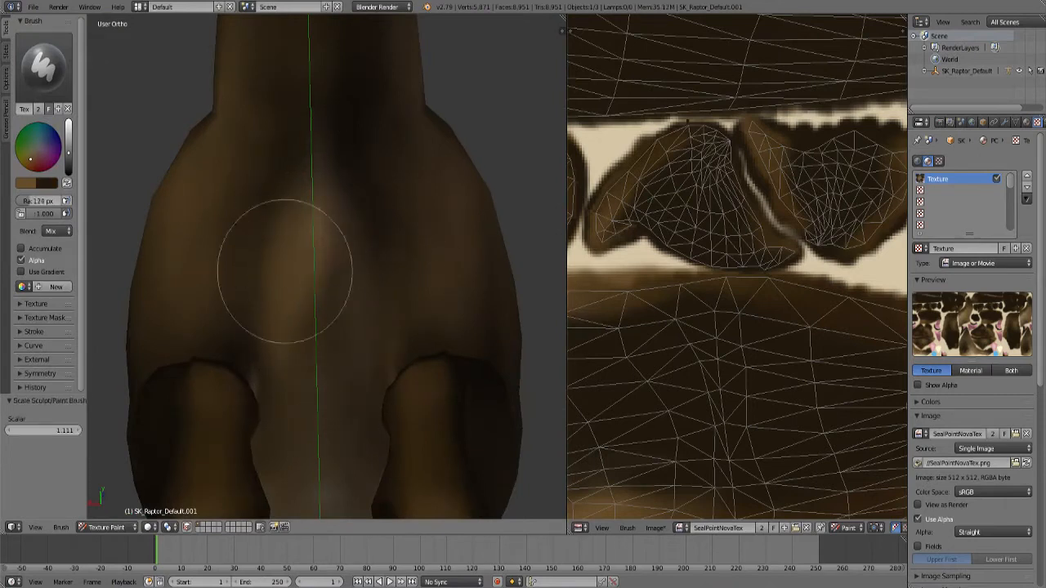
# Paint dark brown over the underside of the tail base with a 111 px radius.
pyautogui.press('s')
pyautogui.press('[')
pyautogui.moveTo(266, 302)
pyautogui.mouseDown()
pyautogui.moveTo(292, 168)
pyautogui.moveTo(250, 338)
pyautogui.moveTo(250, 187)
pyautogui.moveTo(266, 190)
pyautogui.mouseUp()
pyautogui.moveTo(266, 190); pyautogui.dragTo(340, 314, button='middle')
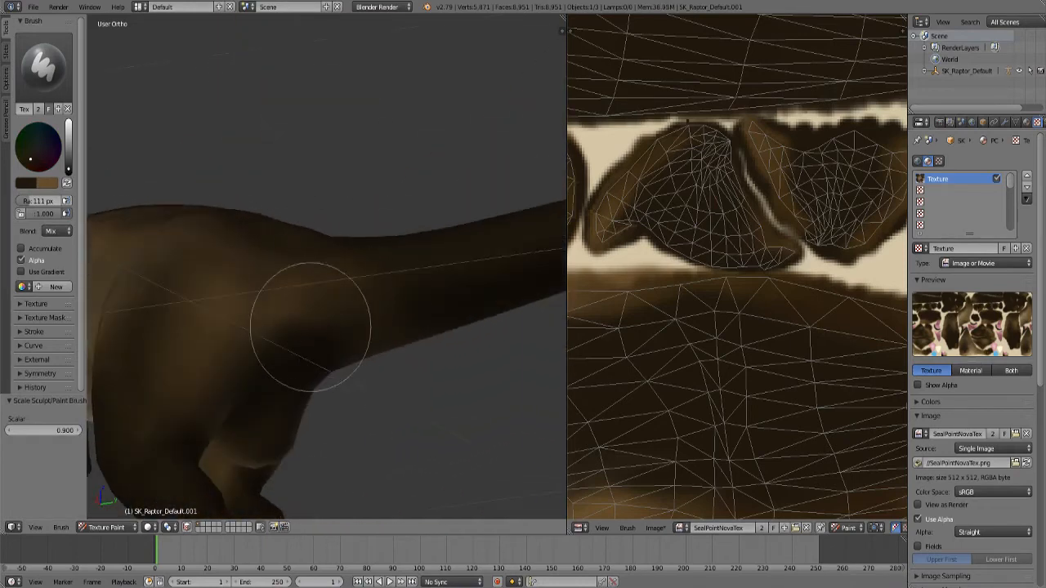
pyautogui.scroll(3, 401, 305)
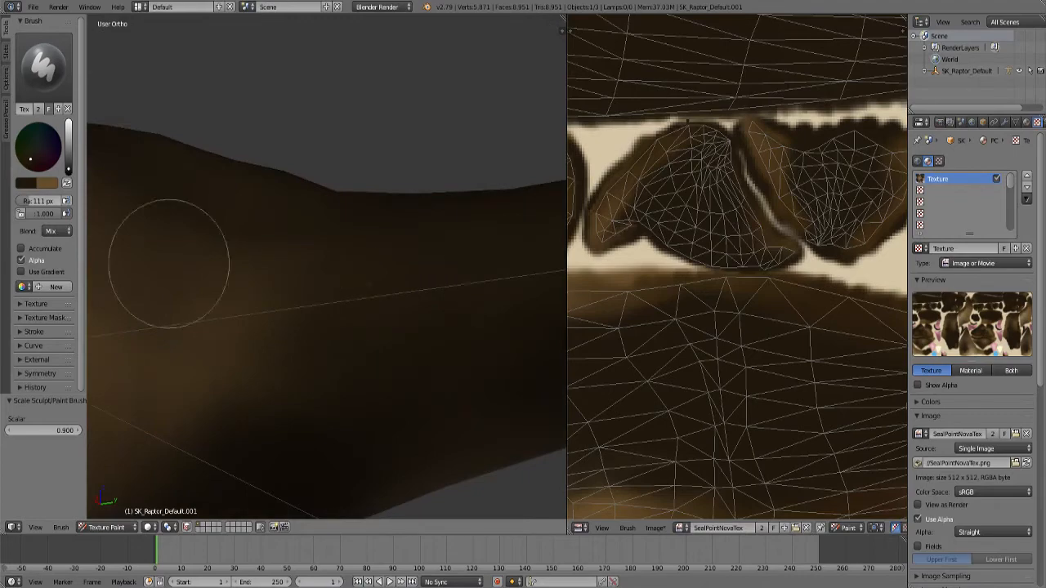
# Switch back to the Smear brush and smear the lower edge of the body's UV island in the texture image with an 8 px radius.
pyautogui.click(43, 64)
pyautogui.click(171, 133)
pyautogui.scroll(-3, 346, 313)
pyautogui.moveTo(347, 313); pyautogui.dragTo(201, 376, button='middle')
pyautogui.scroll(-10, 746, 367)
pyautogui.scroll(5, 747, 366)
pyautogui.scroll(2, 738, 325)
pyautogui.moveTo(809, 327); pyautogui.dragTo(735, 290, button='middle')
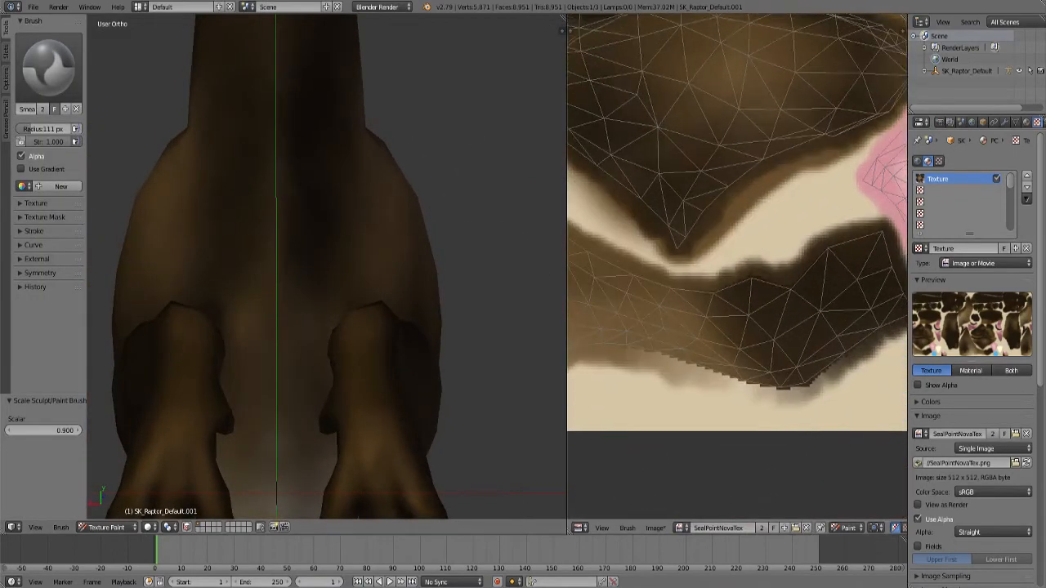
pyautogui.press('[')
pyautogui.press('[')
pyautogui.press('[')
pyautogui.press('[')
pyautogui.press('[')
pyautogui.press('[')
pyautogui.press('[')
pyautogui.press('[')
pyautogui.press('[')
pyautogui.press('[')
pyautogui.press('[')
pyautogui.press('[')
pyautogui.press('[')
pyautogui.press('[')
pyautogui.press('[')
pyautogui.press('[')
pyautogui.press('[')
pyautogui.press('[')
pyautogui.press('[')
pyautogui.press('[')
pyautogui.moveTo(622, 346)
pyautogui.mouseDown()
pyautogui.moveTo(719, 377)
pyautogui.moveTo(821, 377)
pyautogui.moveTo(858, 353)
pyautogui.moveTo(882, 317)
pyautogui.mouseUp()
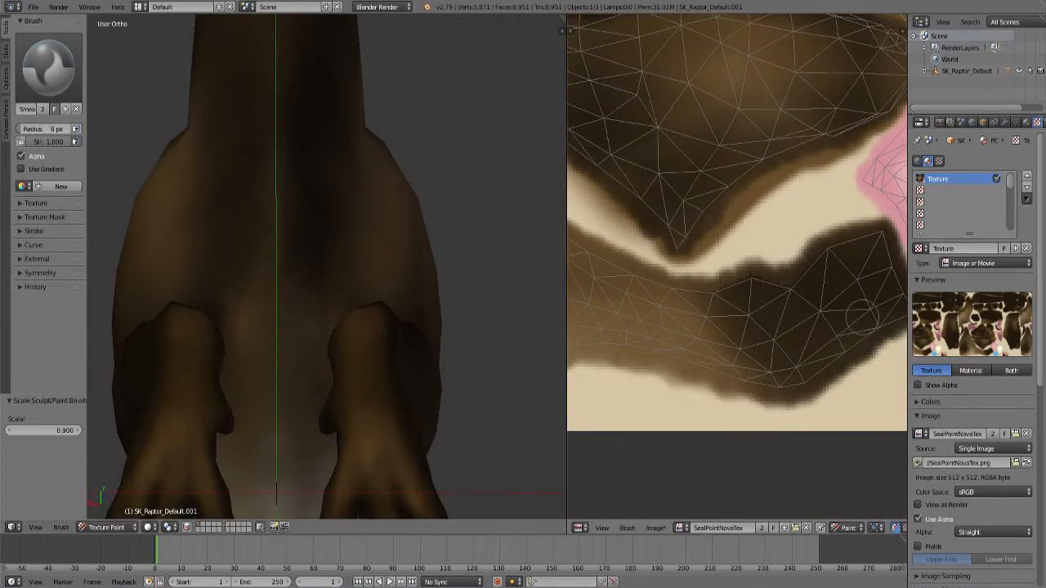
# Smear the upper edge of the same body island and blend its neighbouring border with a 6 px radius.
pyautogui.moveTo(654, 286)
pyautogui.mouseDown()
pyautogui.moveTo(780, 276)
pyautogui.moveTo(833, 245)
pyautogui.moveTo(821, 251)
pyautogui.mouseUp()
pyautogui.scroll(-4, 814, 258)
pyautogui.moveTo(736, 253); pyautogui.dragTo(892, 323, button='middle')
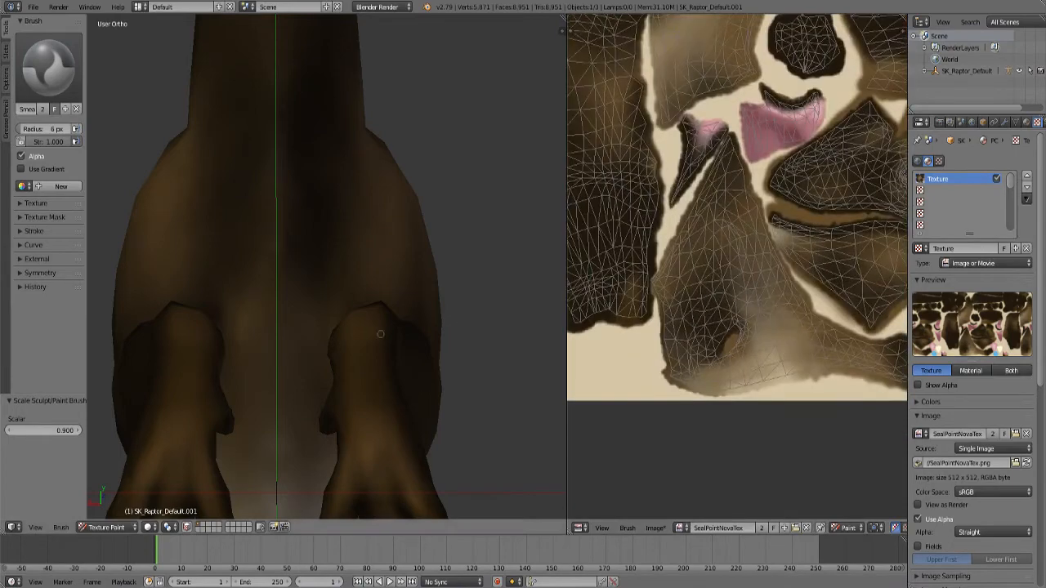
# Bring the whole raptor into view and save the SealPointNovaTex texture image.
pyautogui.scroll(-5, 379, 329)
pyautogui.moveTo(378, 329); pyautogui.dragTo(442, 441, button='middle')
pyautogui.click(654, 528)
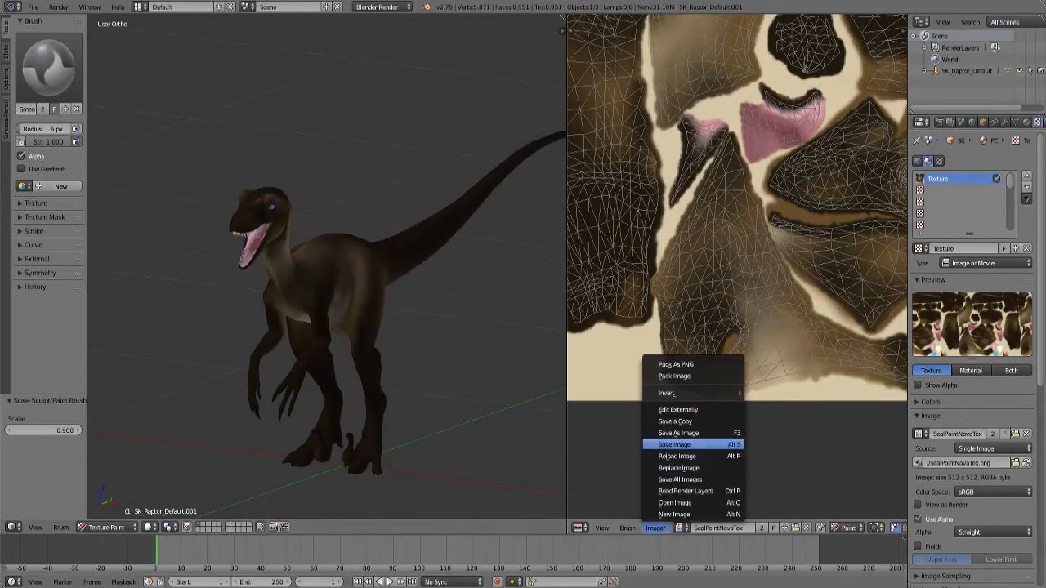
pyautogui.click(658, 438)
# Widen the 3D viewport, frame the whole raptor in it, and switch to Photoshop.
pyautogui.moveTo(567, 424); pyautogui.dragTo(690, 415)
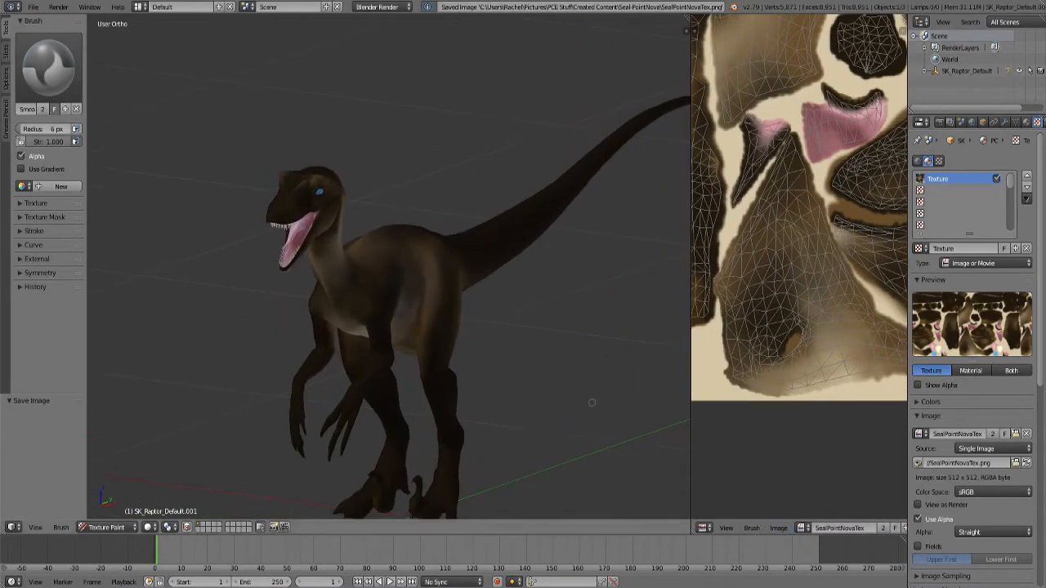
pyautogui.keyDown('shift'); pyautogui.moveTo(593, 401); pyautogui.dragTo(535, 384, button='middle'); pyautogui.keyUp('shift')
pyautogui.keyDown('shift'); pyautogui.moveTo(475, 297); pyautogui.dragTo(490, 283, button='middle'); pyautogui.keyUp('shift')
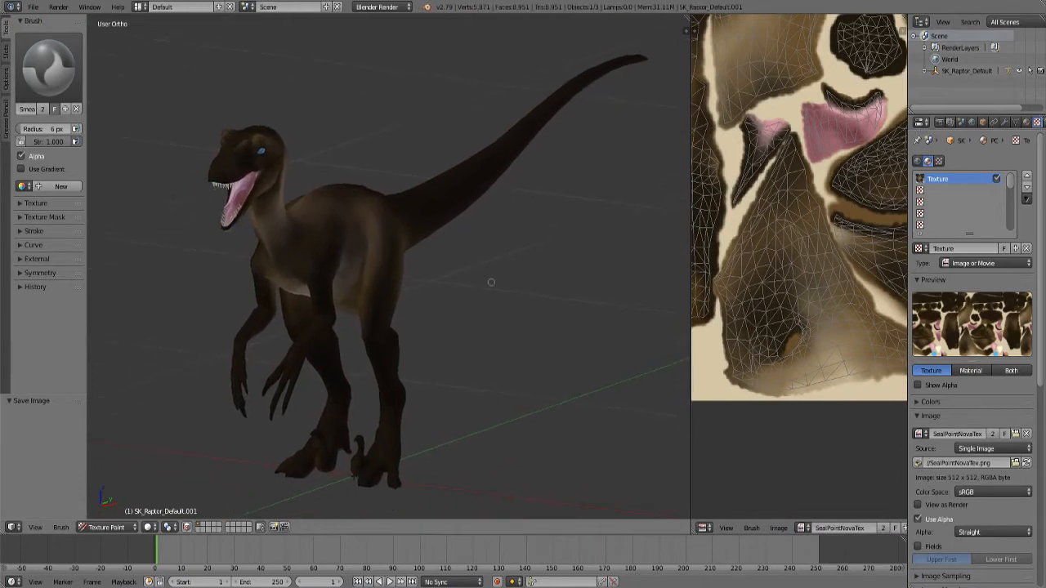
pyautogui.scroll(-1, 490, 283)
pyautogui.hotkey('alt', 'Tab')
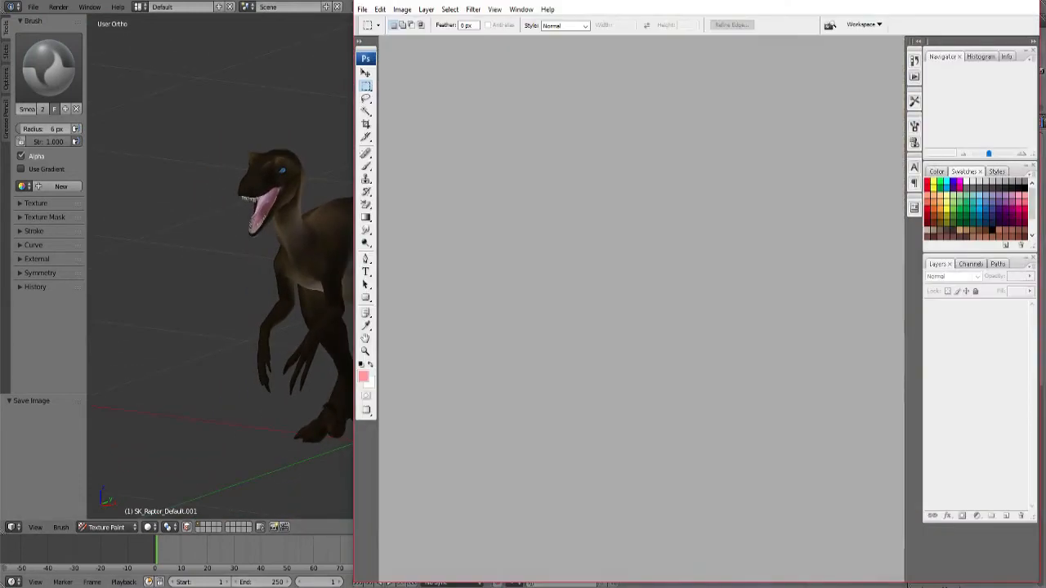
# Open the SealPointNovaTex.png texture from the Seal-PointNova folder inside Created Content.
pyautogui.click(362, 9)
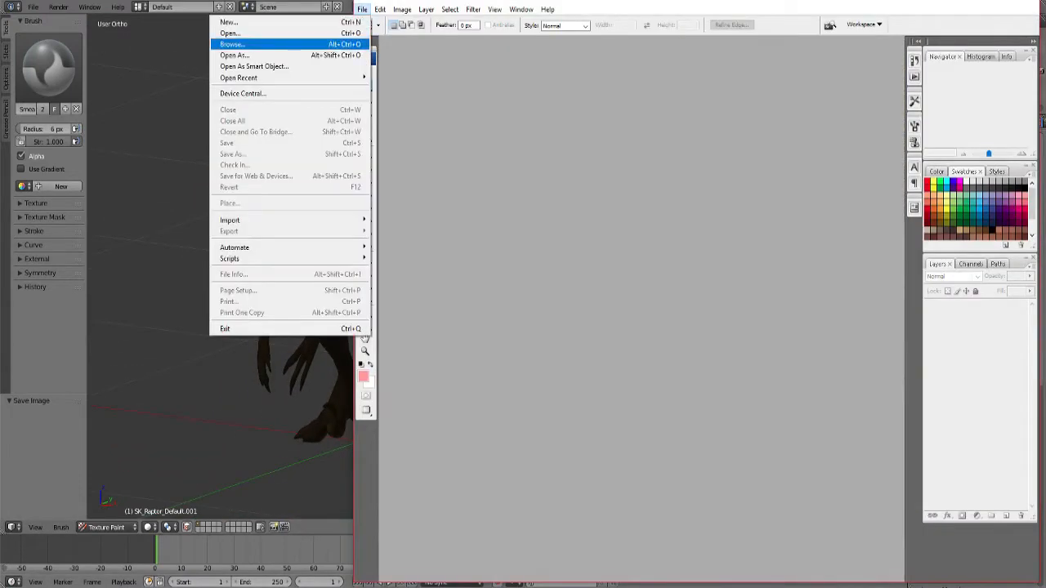
pyautogui.click(290, 33)
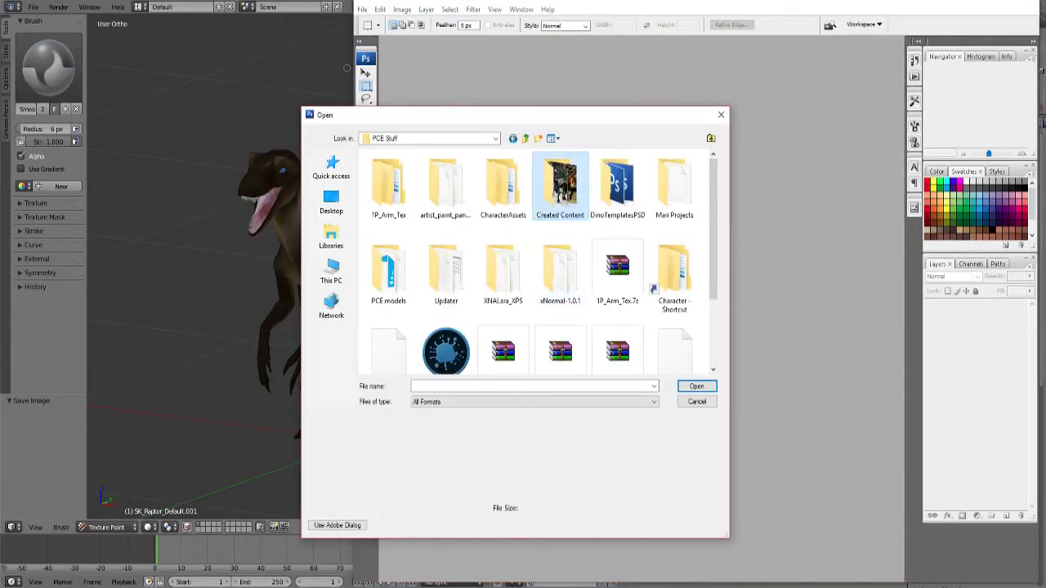
pyautogui.doubleClick(560, 186)
pyautogui.doubleClick(388, 186)
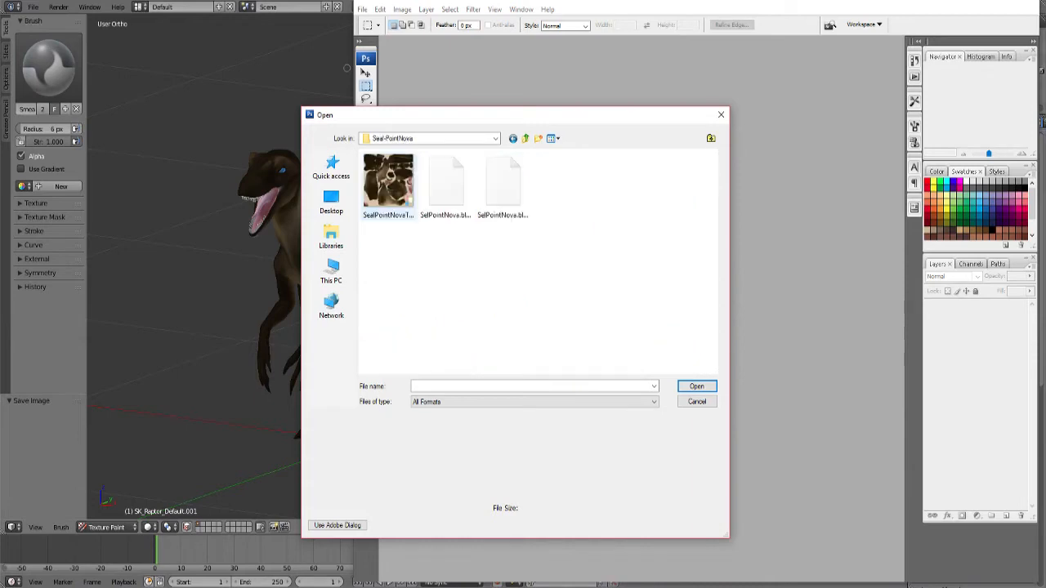
pyautogui.doubleClick(381, 182)
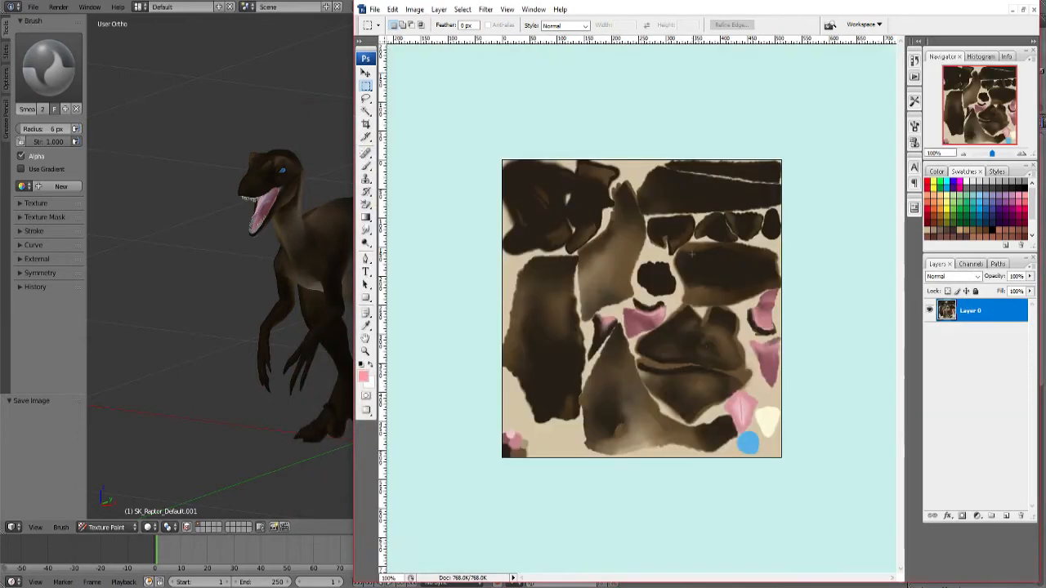
# Open the base raptor texture T_Base_Raptor_D.TGA from the Raptor folder of the dinosaur character assets.
pyautogui.click(374, 9)
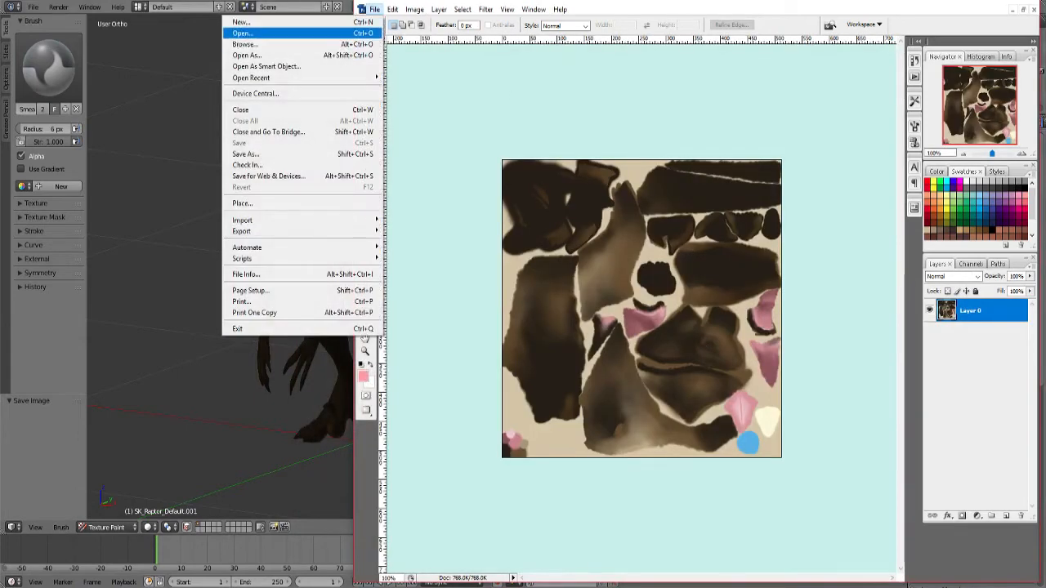
pyautogui.click(342, 34)
pyautogui.click(526, 138)
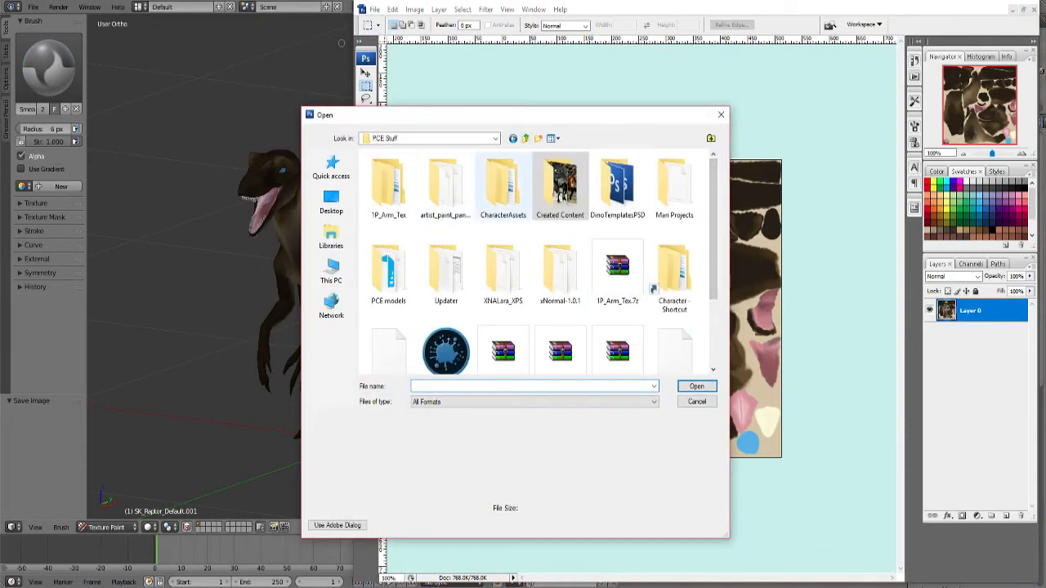
pyautogui.doubleClick(502, 186)
pyautogui.doubleClick(388, 186)
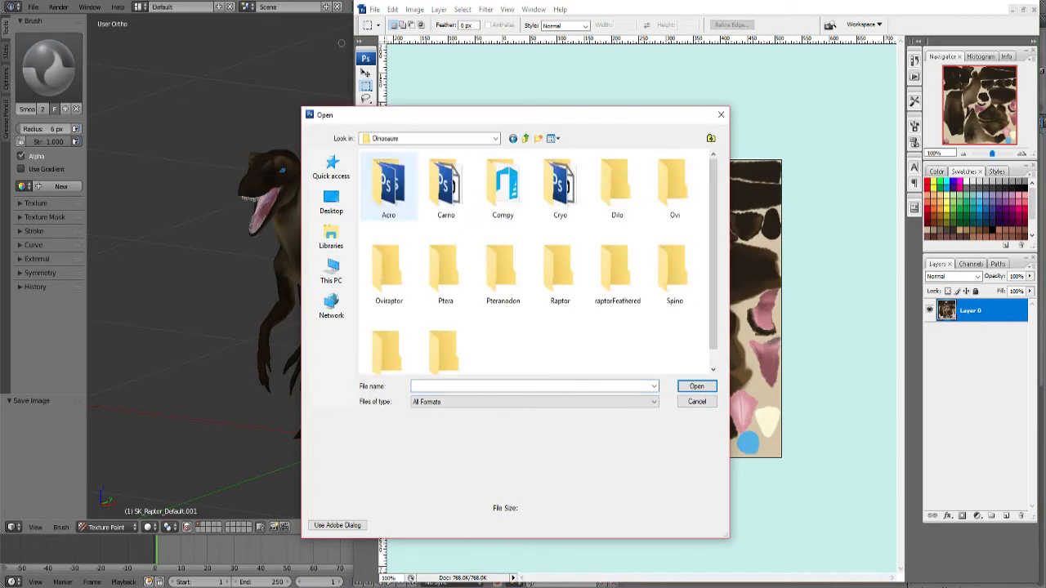
pyautogui.doubleClick(560, 270)
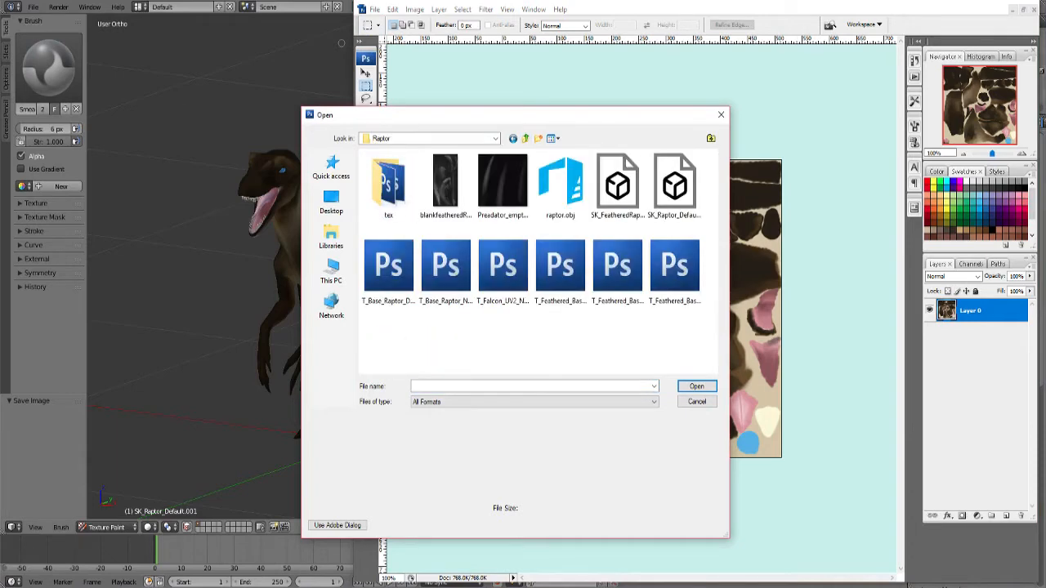
pyautogui.click(404, 278)
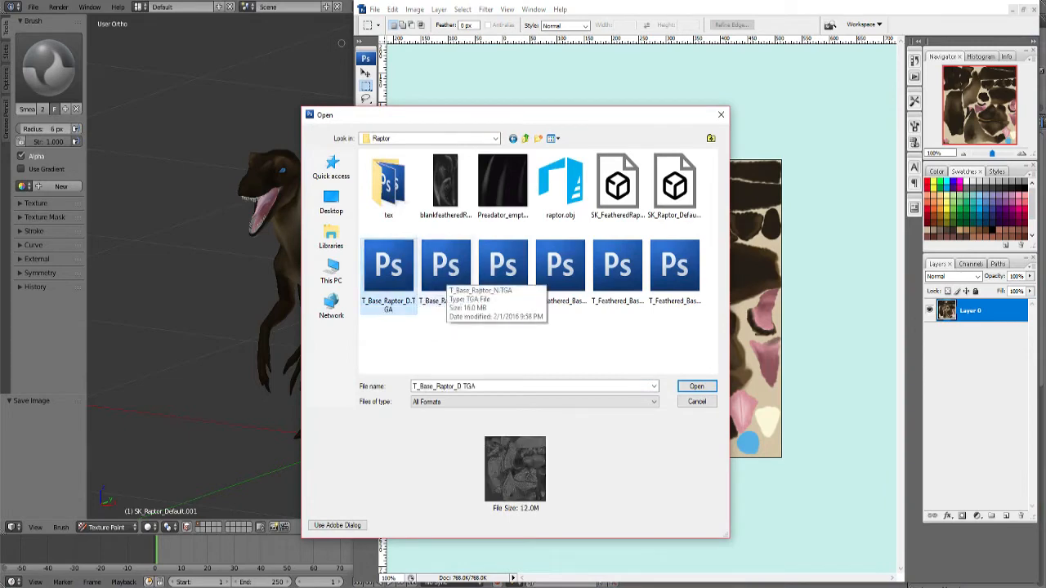
pyautogui.doubleClick(394, 270)
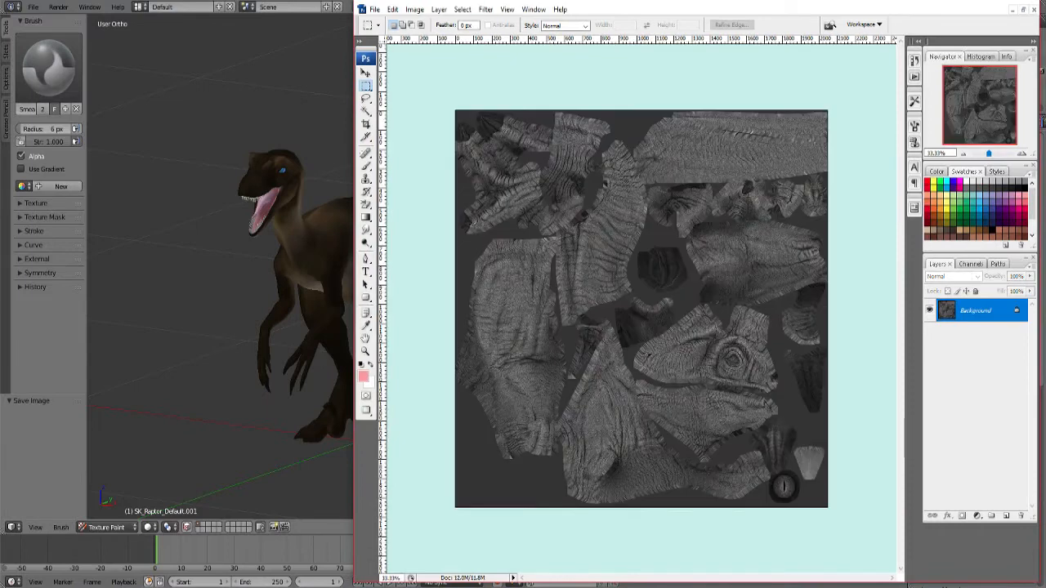
# Resize the base raptor texture to 512 x 512 pixels with Bicubic Sharper resampling.
pyautogui.click(414, 9)
pyautogui.click(352, 92)
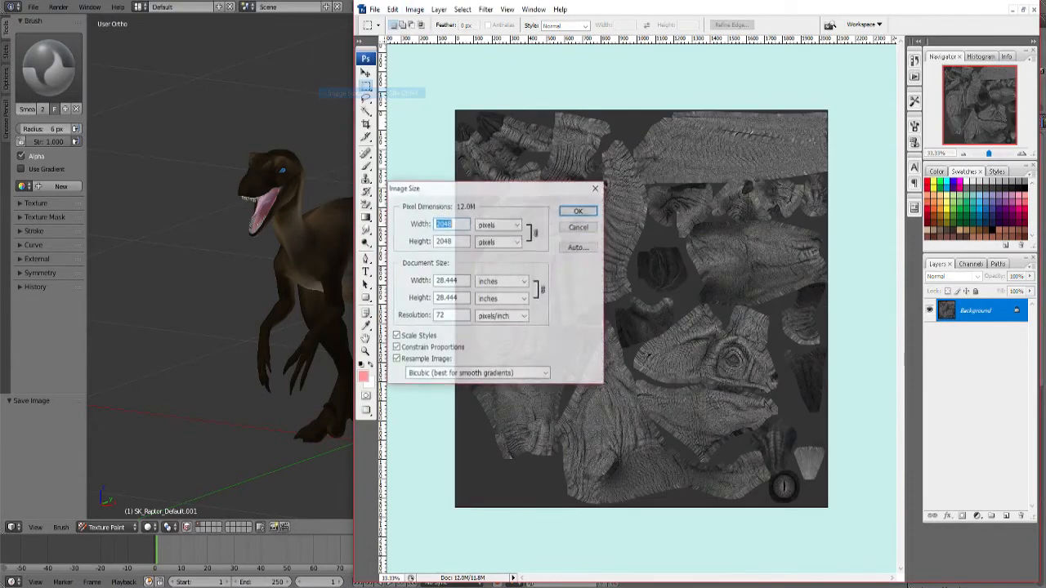
pyautogui.write('512')
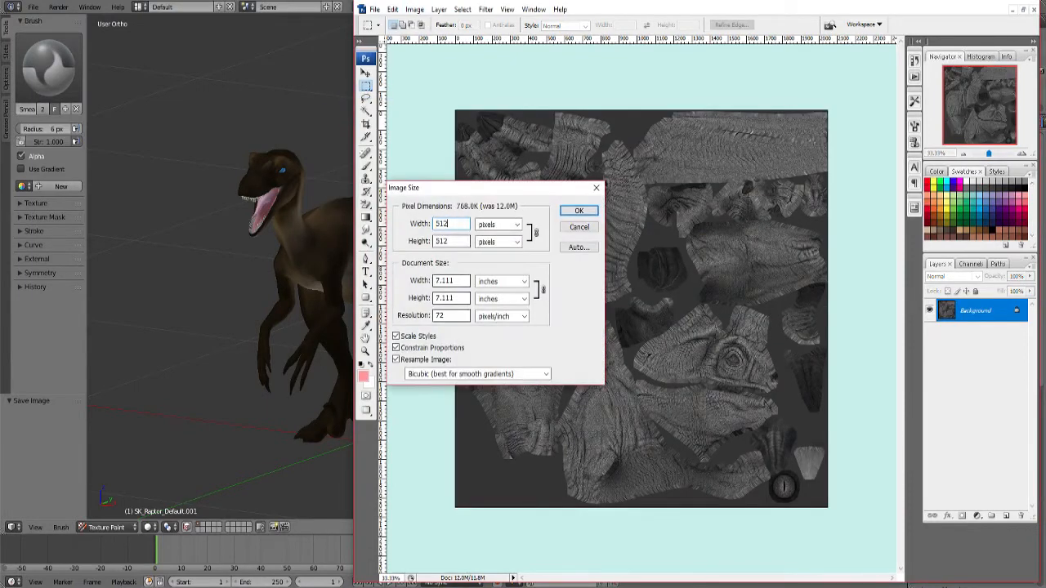
pyautogui.click(477, 373)
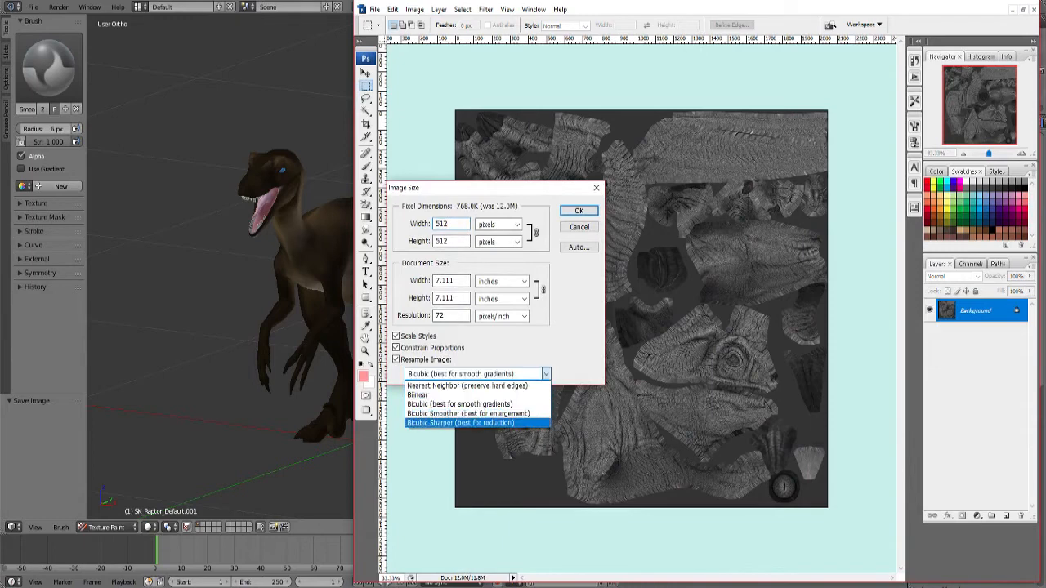
pyautogui.click(461, 422)
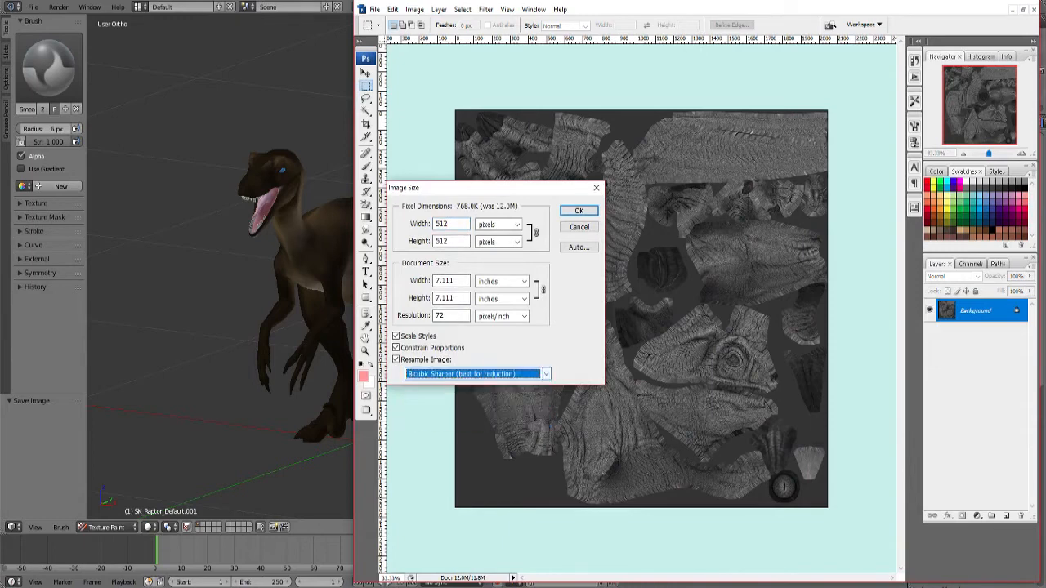
pyautogui.click(579, 210)
# Copy the entire resized base texture into SealPointNovaTex.png as a new layer and close the base texture's window.
pyautogui.hotkey('ctrl', 'a')
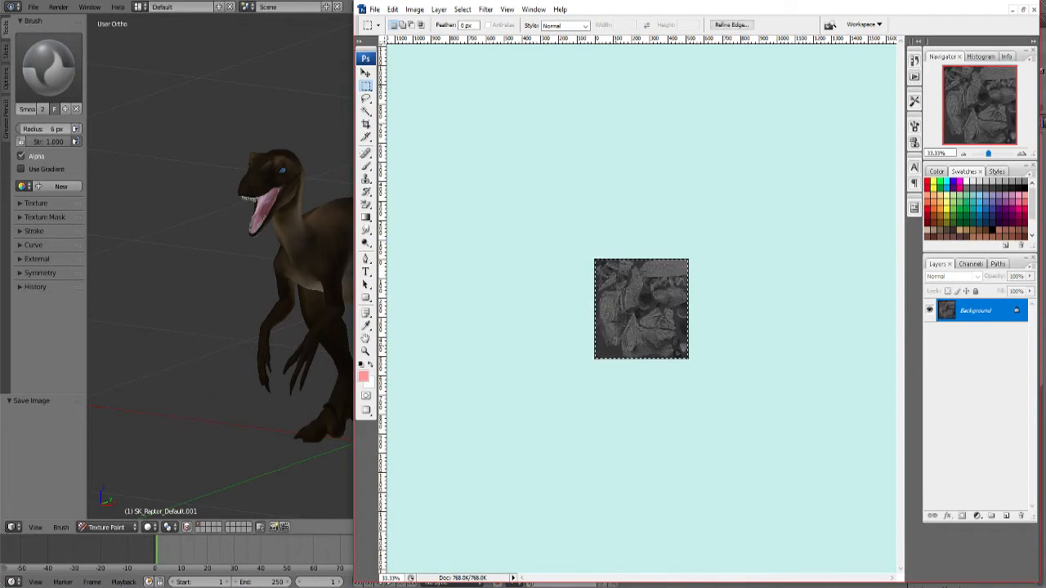
pyautogui.click(1023, 8)
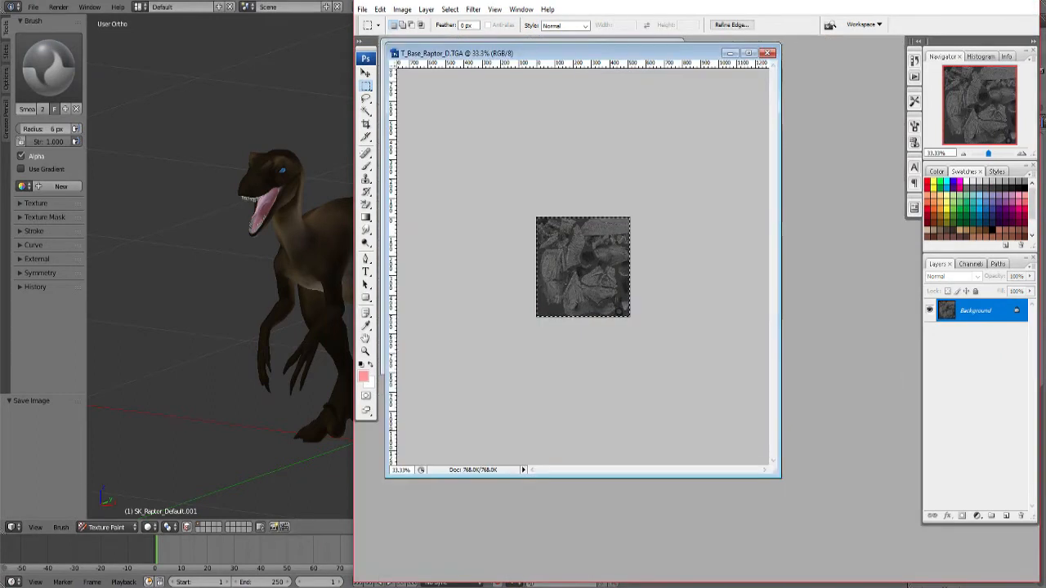
pyautogui.moveTo(572, 53); pyautogui.dragTo(669, 122)
pyautogui.click(541, 150)
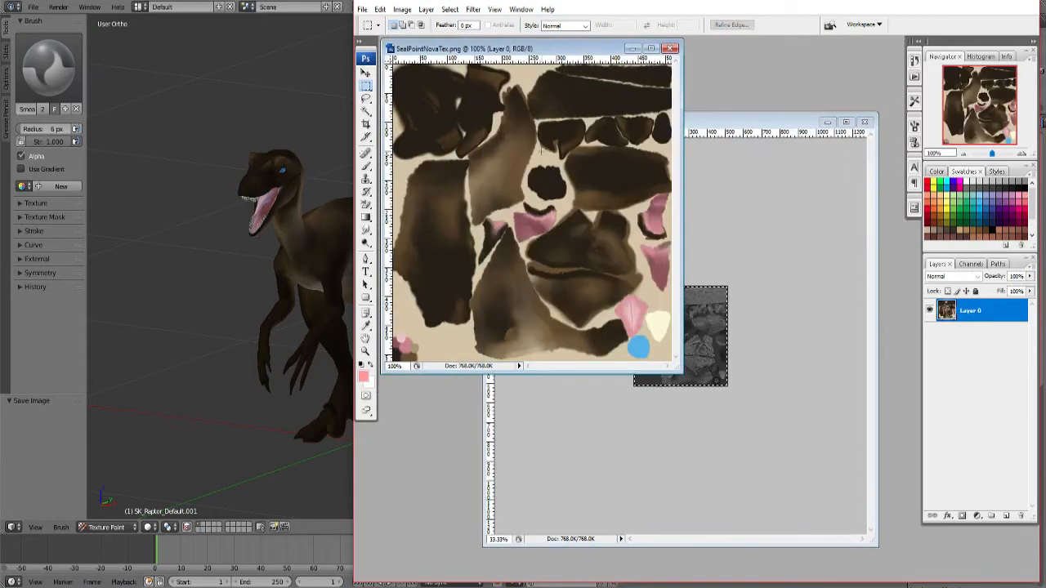
pyautogui.hotkey('ctrl', 'v')
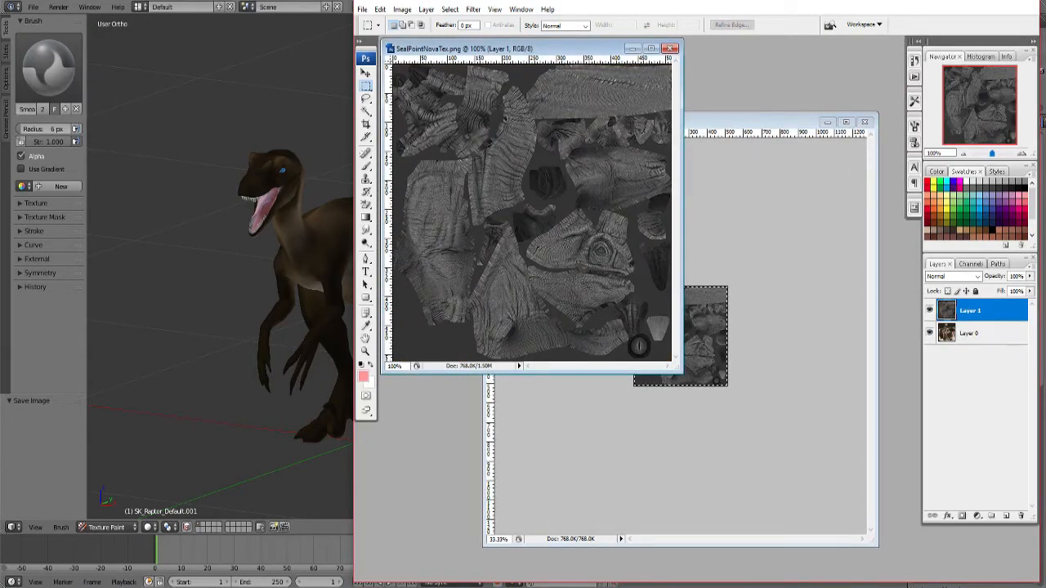
pyautogui.click(864, 122)
pyautogui.click(698, 221)
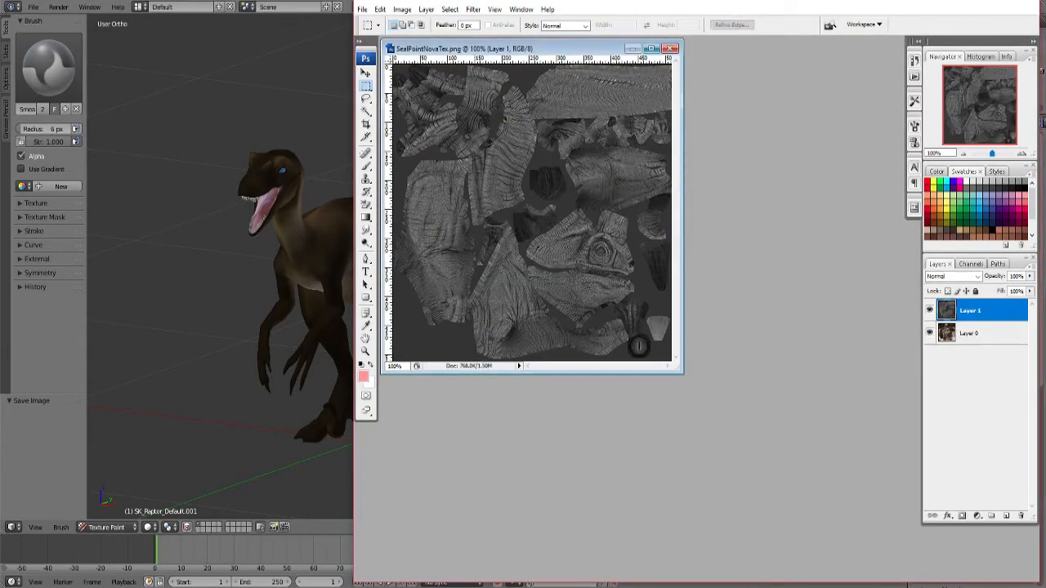
# Maximize the SealPointNovaTex document and save it as the layered Photoshop file SealPointNovaTex.psd in the Seal-PointNova folder.
pyautogui.click(651, 48)
pyautogui.hotkey('ctrl', 'shift', 's')
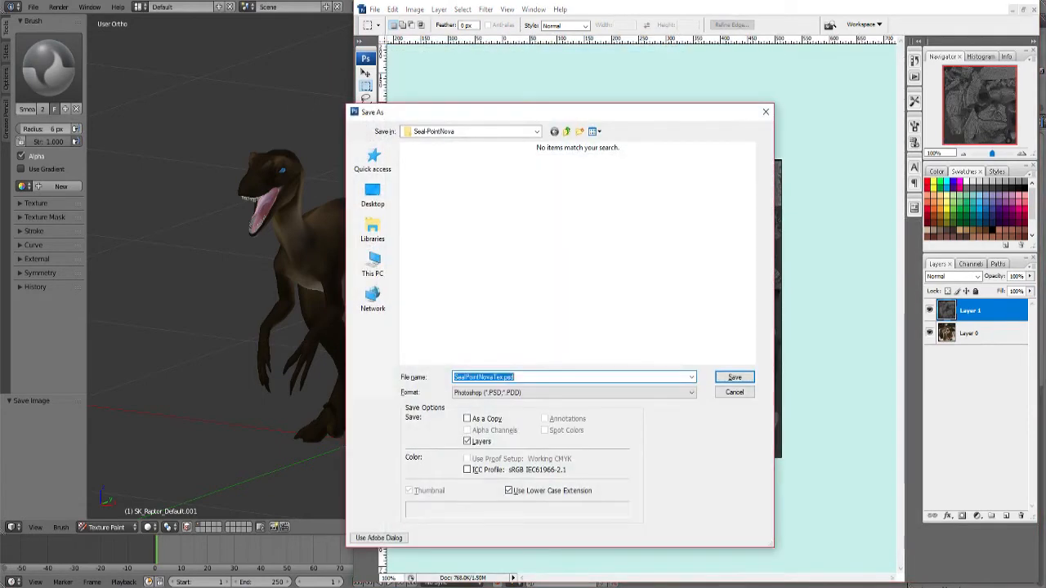
pyautogui.press('Return')
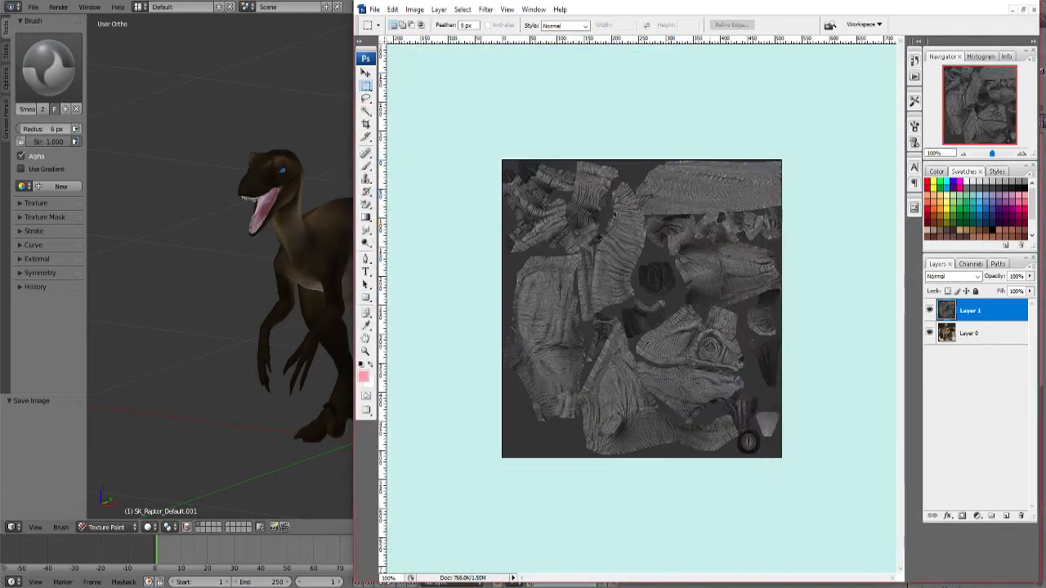
# Set the blend mode of the pasted grey scale-detail layer to Overlay.
pyautogui.click(970, 263)
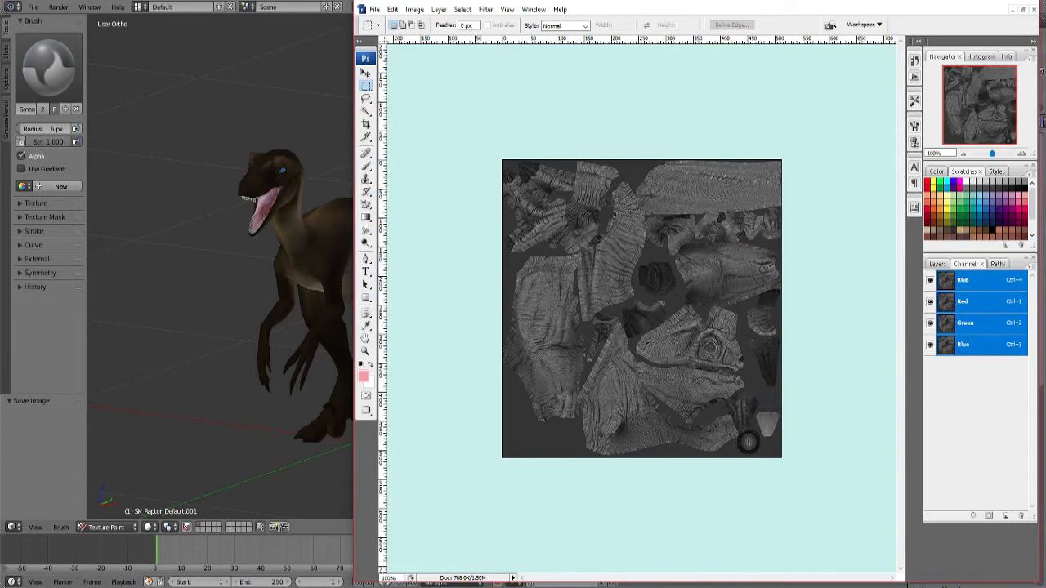
pyautogui.click(937, 263)
pyautogui.click(952, 276)
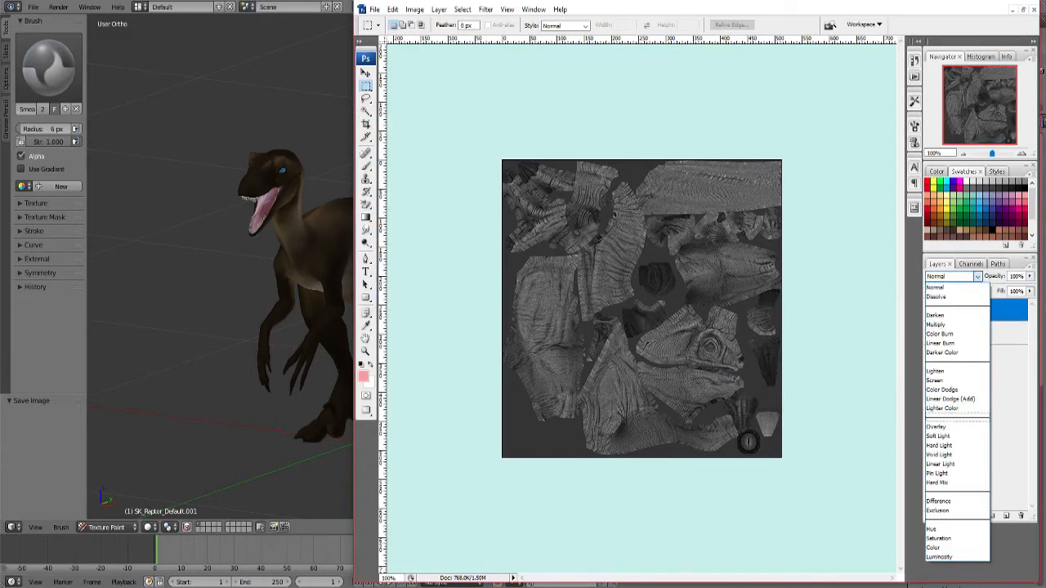
pyautogui.click(948, 418)
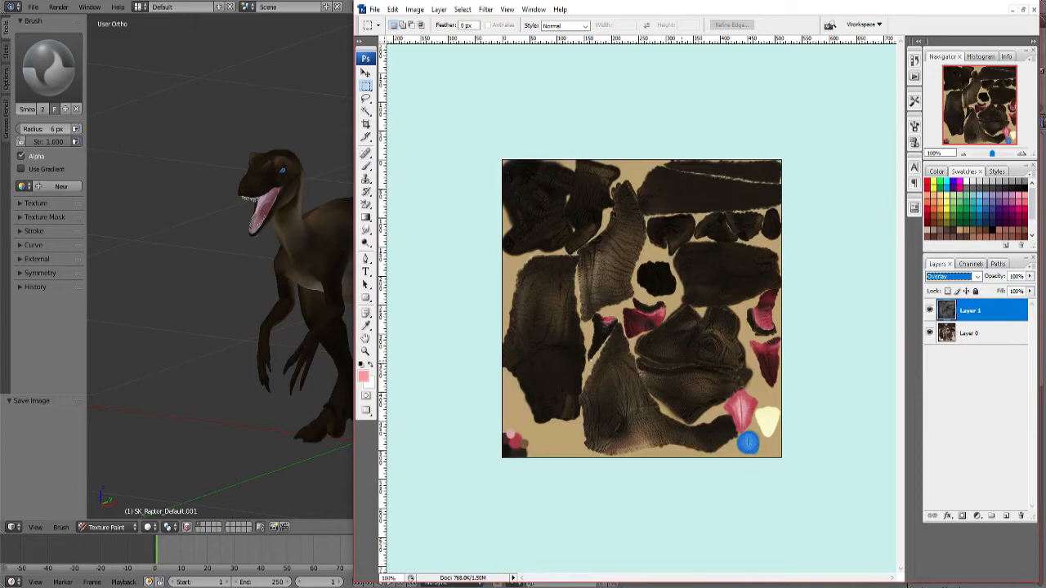
# Save a PNG copy over SealPointNovaTex.png in the Seal-PointNova folder with interlacing set to None.
pyautogui.hotkey('ctrl', 'shift', 's')
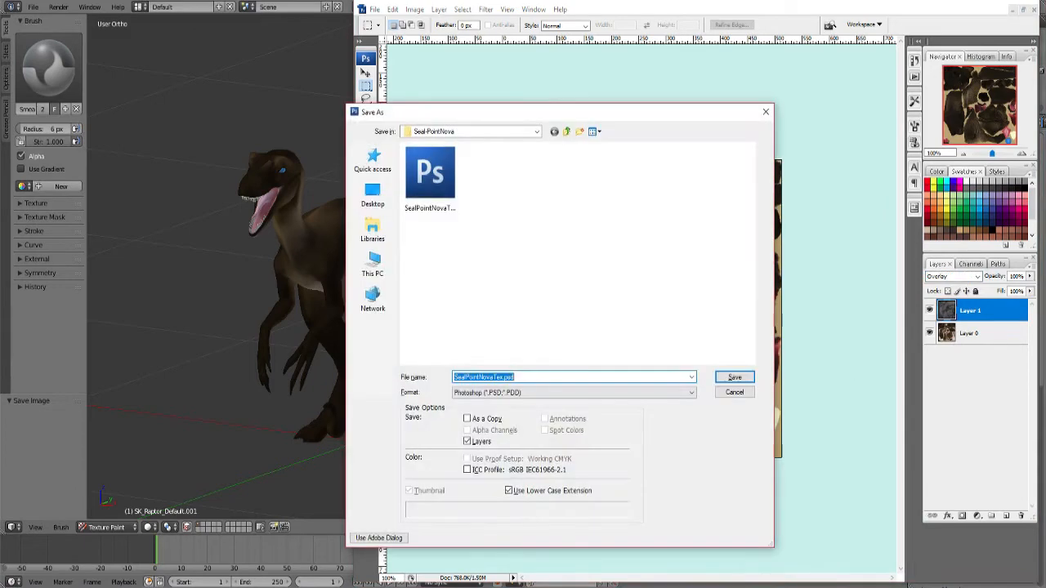
pyautogui.click(572, 392)
pyautogui.click(490, 501)
pyautogui.doubleClick(430, 175)
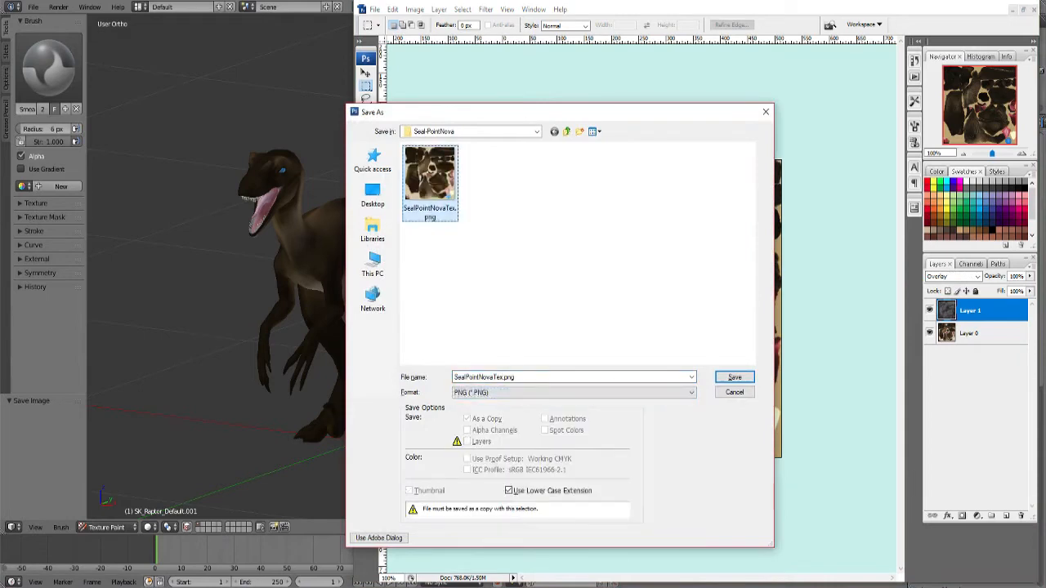
pyautogui.press('Return')
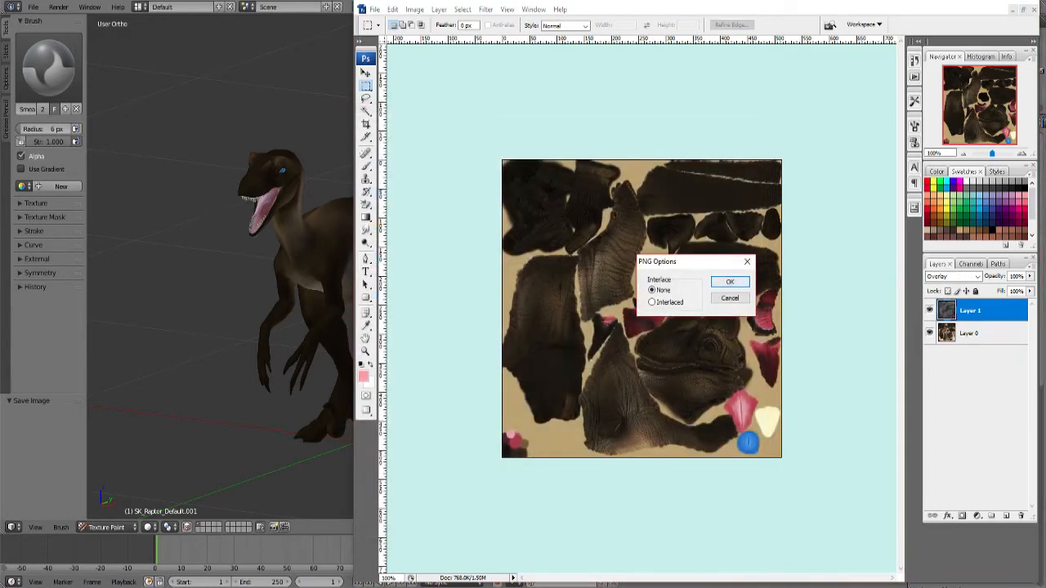
pyautogui.press('Return')
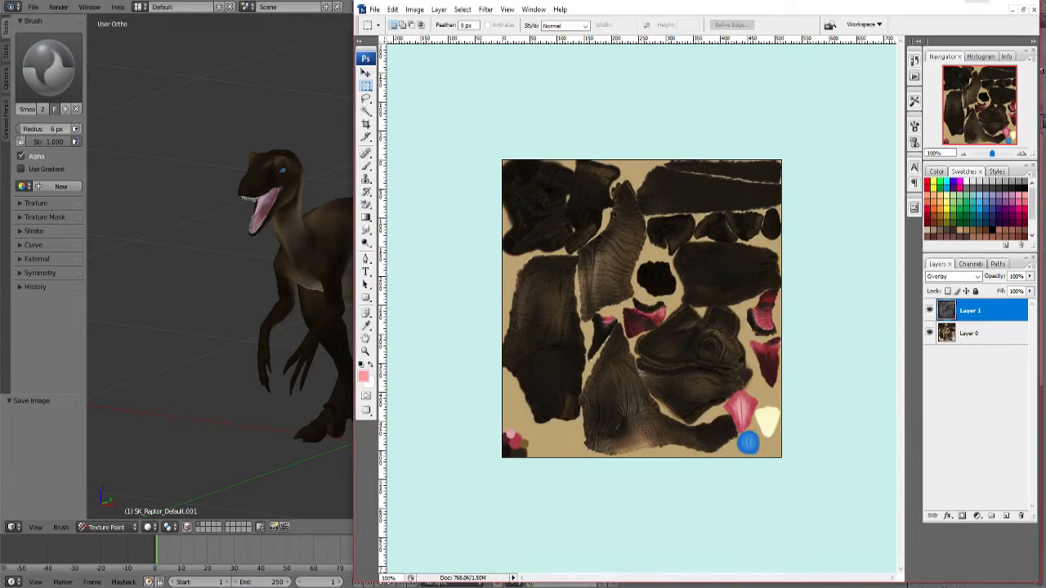
# Switch to Blender and reload the SealPointNovaTex image from disk.
pyautogui.hotkey('alt', 'Tab')
pyautogui.click(778, 527)
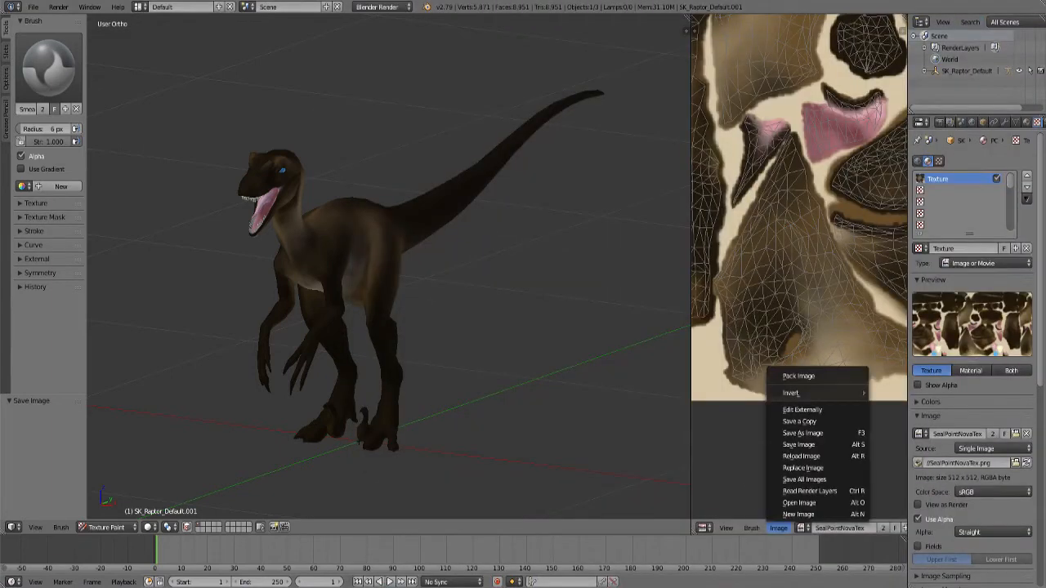
pyautogui.click(805, 456)
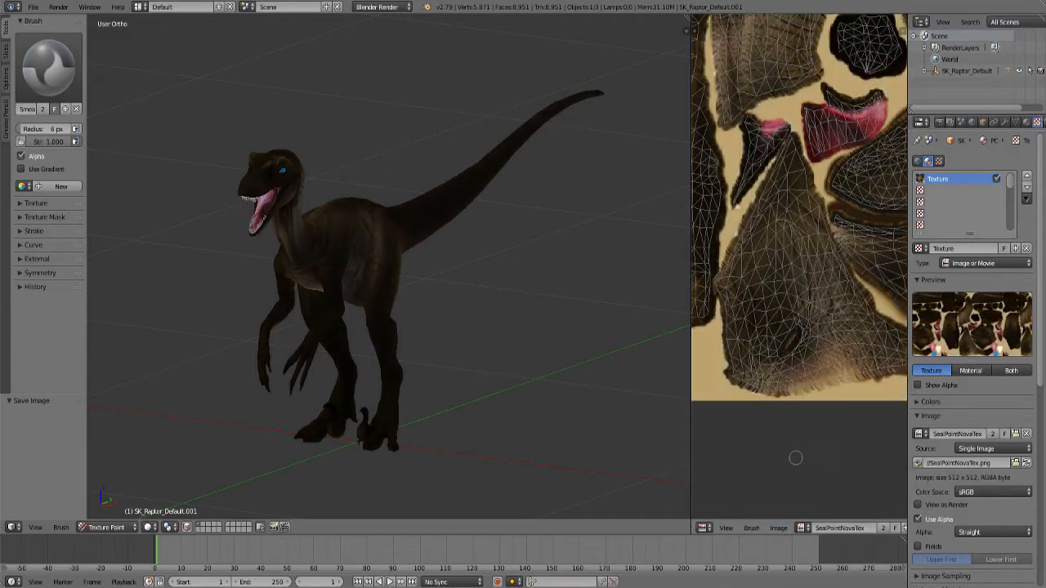
# Examine the reloaded texture on the raptor's body, neck and head beside a widened image editor, and switch back to Photoshop.
pyautogui.scroll(3, 458, 334)
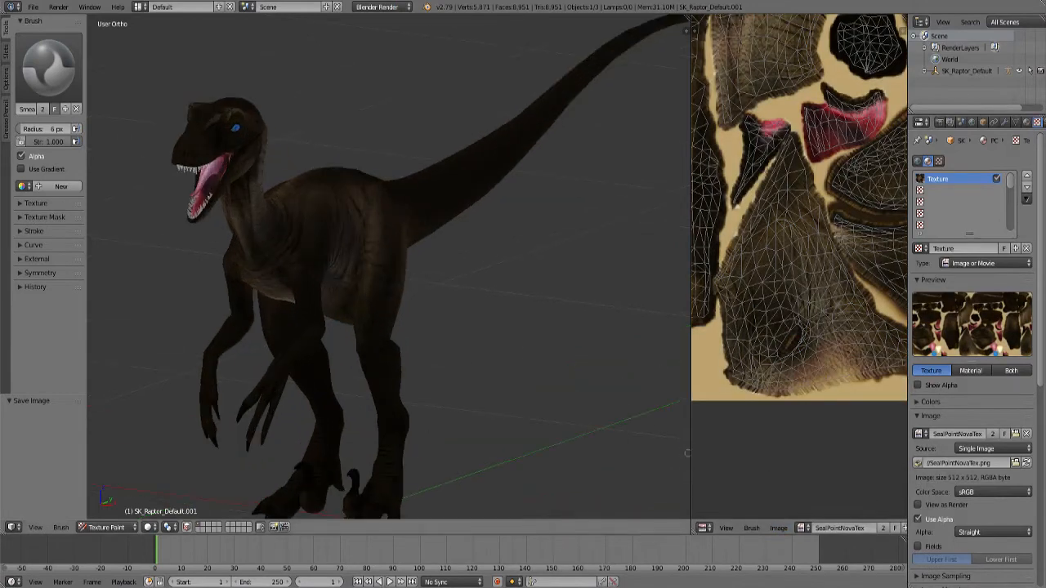
pyautogui.moveTo(690, 392); pyautogui.dragTo(618, 393)
pyautogui.moveTo(537, 392); pyautogui.dragTo(591, 355, button='middle')
pyautogui.scroll(4, 571, 317)
pyautogui.keyDown('shift'); pyautogui.moveTo(571, 269); pyautogui.dragTo(537, 299, button='middle'); pyautogui.keyUp('shift')
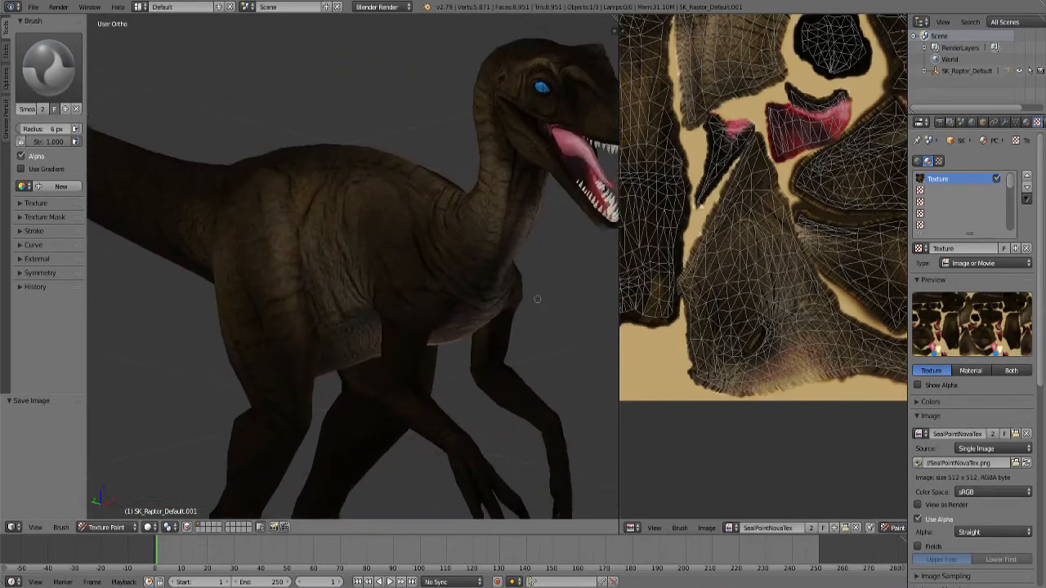
pyautogui.scroll(3, 536, 299)
pyautogui.keyDown('shift'); pyautogui.moveTo(584, 322); pyautogui.dragTo(525, 367, button='middle'); pyautogui.keyUp('shift')
pyautogui.keyDown('shift'); pyautogui.moveTo(575, 345); pyautogui.dragTo(432, 447, button='middle'); pyautogui.keyUp('shift')
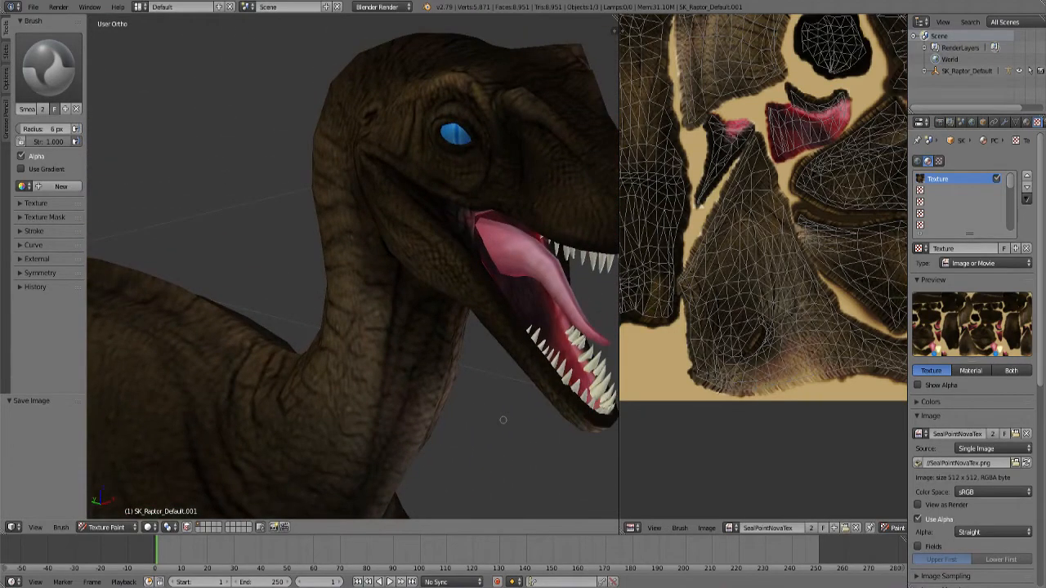
pyautogui.scroll(-1, 503, 420)
pyautogui.keyDown('shift'); pyautogui.moveTo(499, 419); pyautogui.dragTo(400, 351, button='middle'); pyautogui.keyUp('shift')
pyautogui.scroll(-7, 432, 367)
pyautogui.scroll(-1, 488, 328)
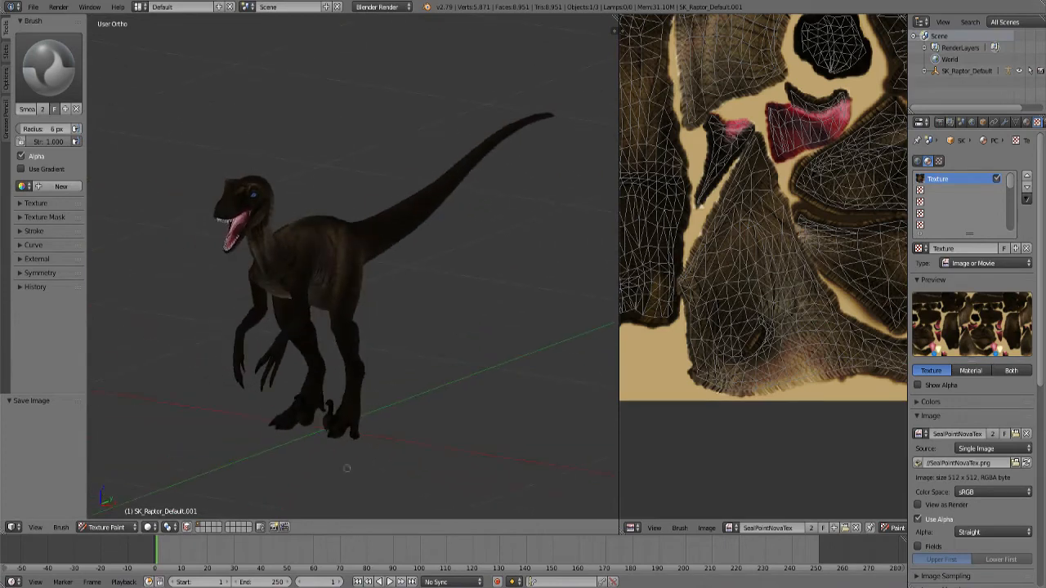
pyautogui.hotkey('alt', 'Tab')
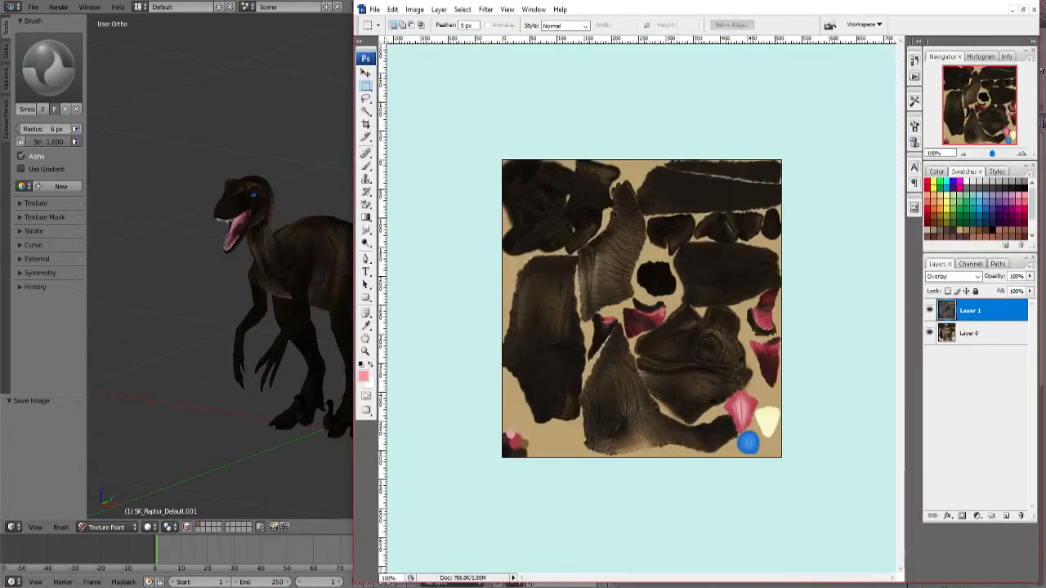
# Add a Brightness/Contrast adjustment layer directly above Layer 0 and set its brightness to +35.
pyautogui.hotkey('alt', '[')
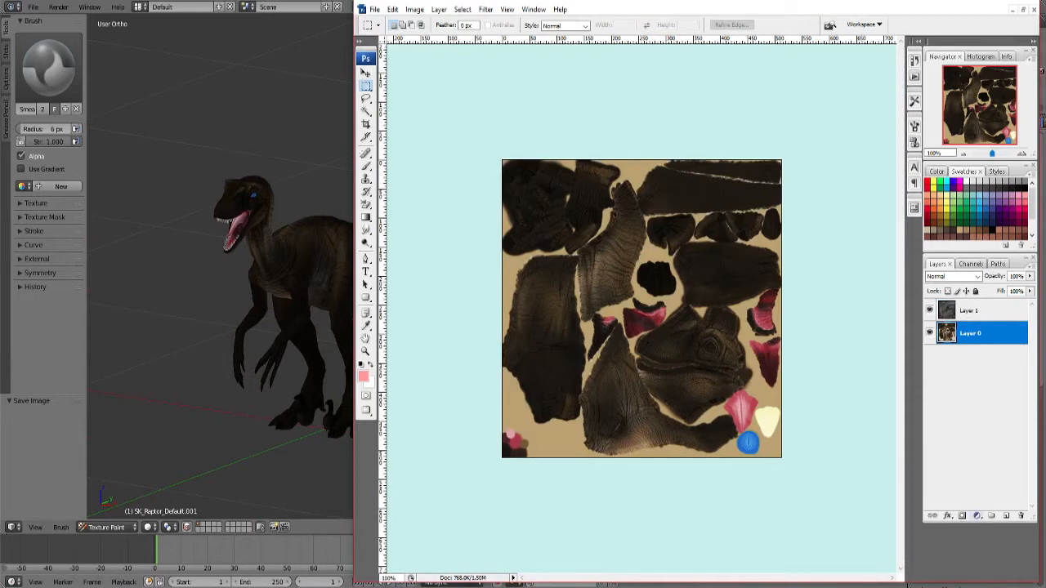
pyautogui.click(976, 516)
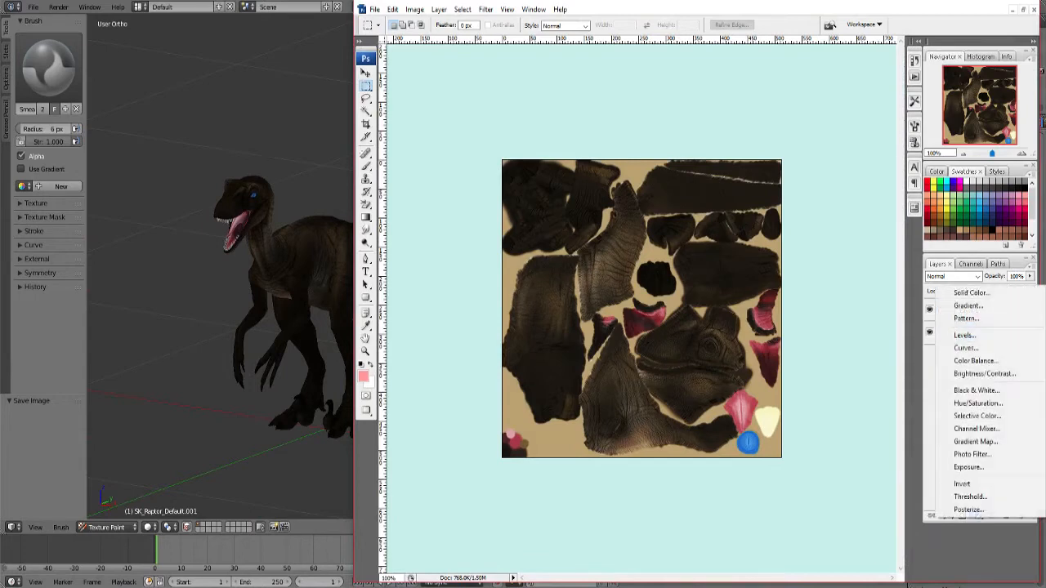
pyautogui.press('Down')
pyautogui.press('Down')
pyautogui.press('Down')
pyautogui.press('Down')
pyautogui.press('Down')
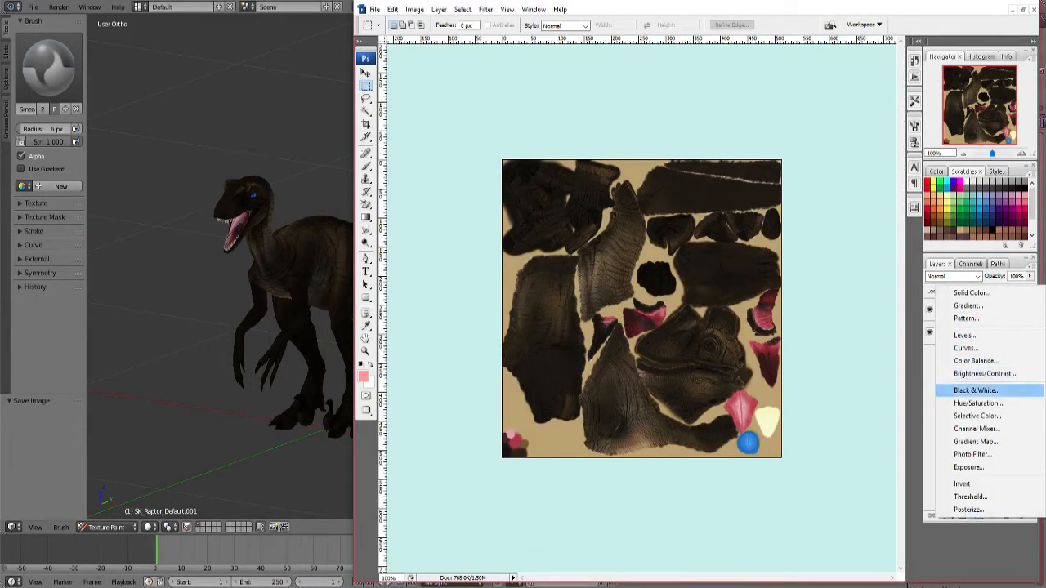
pyautogui.press('Up')
pyautogui.press('Up')
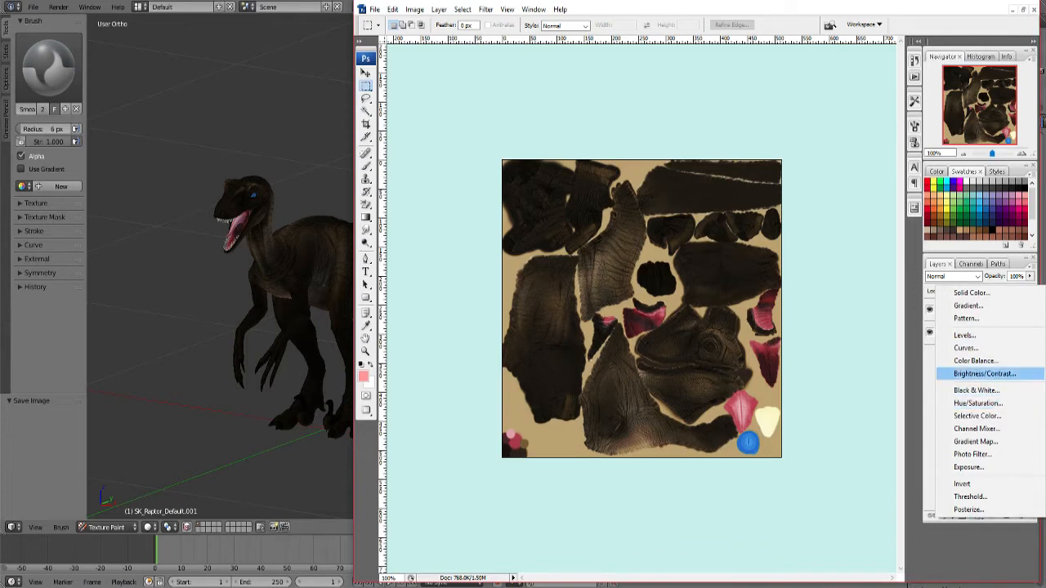
pyautogui.press('Return')
pyautogui.hotkey('shift', 'Up')
pyautogui.hotkey('shift', 'Up')
pyautogui.hotkey('shift', 'Up')
pyautogui.hotkey('shift', 'Up')
pyautogui.press('Up')
pyautogui.press('Up')
pyautogui.press('Up')
pyautogui.press('Up')
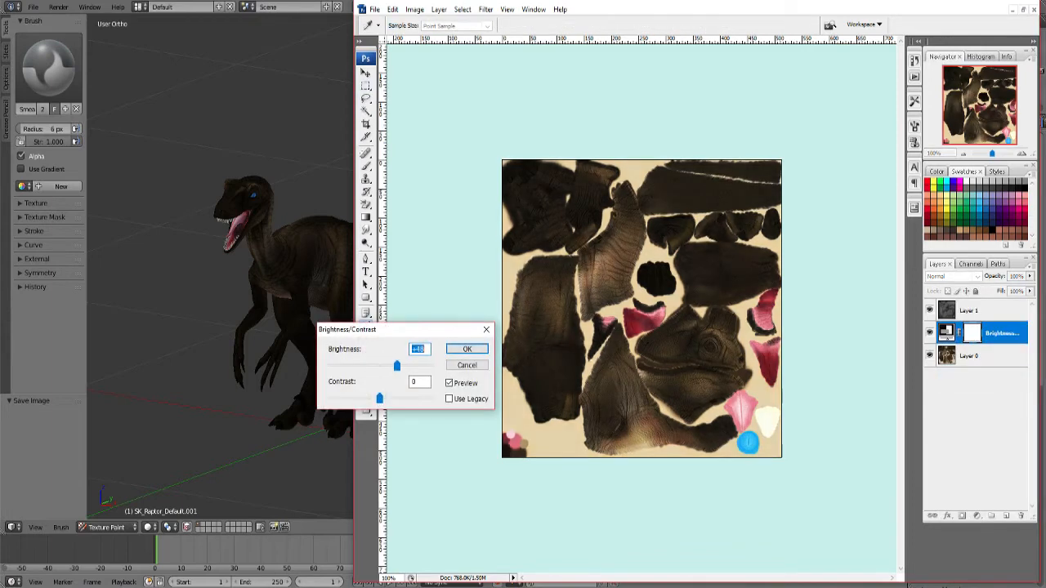
pyautogui.press('Down')
pyautogui.press('Down')
pyautogui.press('Down')
pyautogui.press('Down')
pyautogui.press('Down')
pyautogui.press('Down')
pyautogui.press('Down')
pyautogui.press('Down')
pyautogui.press('Down')
# Set the adjustment's contrast to about +15 and compare the texture with the scale-detail layer hidden and shown.
pyautogui.press('Tab')
pyautogui.hotkey('shift', 'Down')
pyautogui.press('Down')
pyautogui.press('Down')
pyautogui.press('Down')
pyautogui.press('Down')
pyautogui.press('Down')
pyautogui.press('Down')
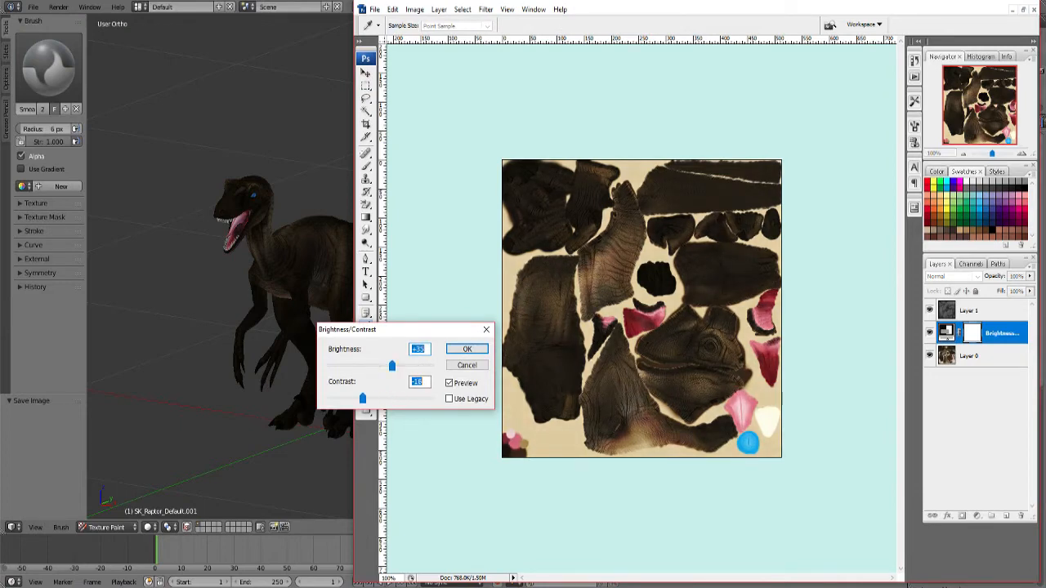
pyautogui.hotkey('shift', 'Up')
pyautogui.hotkey('shift', 'Up')
pyautogui.hotkey('shift', 'Up')
pyautogui.hotkey('shift', 'Up')
pyautogui.press('Up')
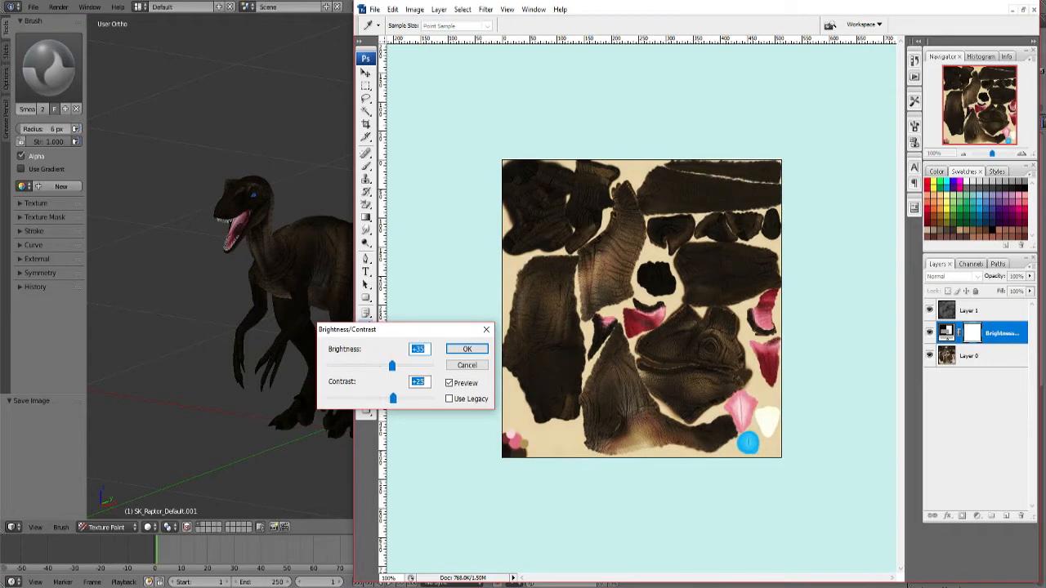
pyautogui.press('Down')
pyautogui.press('Down')
pyautogui.press('Down')
pyautogui.press('Down')
pyautogui.press('Down')
pyautogui.press('Down')
pyautogui.press('Down')
pyautogui.press('Down')
pyautogui.press('Down')
pyautogui.press('Down')
pyautogui.press('Return')
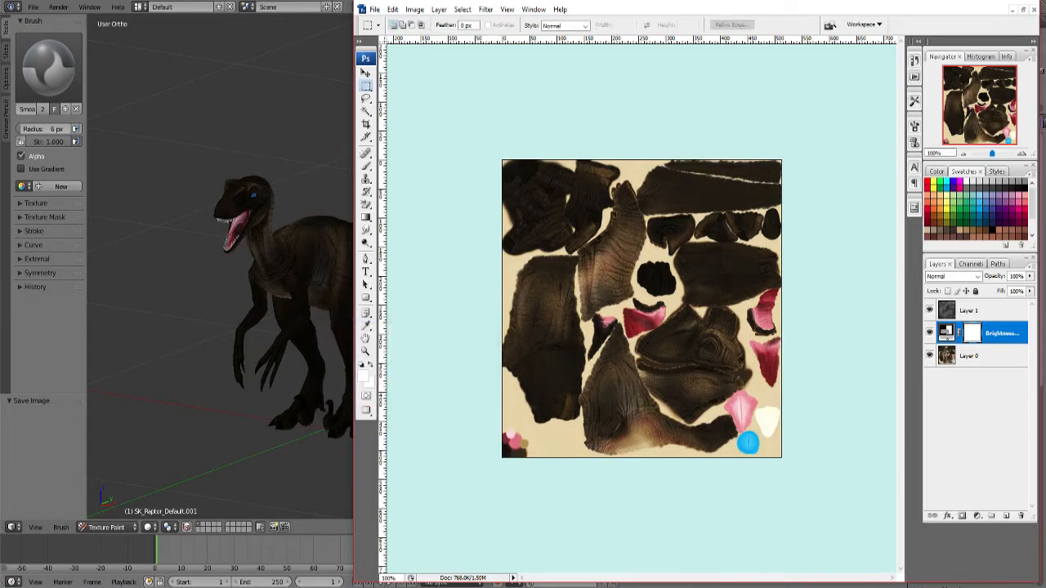
pyautogui.click(928, 311)
pyautogui.click(929, 310)
# Save the brightened texture as a PNG copy over SealPointNovaTex.png with interlacing set to None.
pyautogui.hotkey('ctrl', 'shift', 's')
pyautogui.click(572, 392)
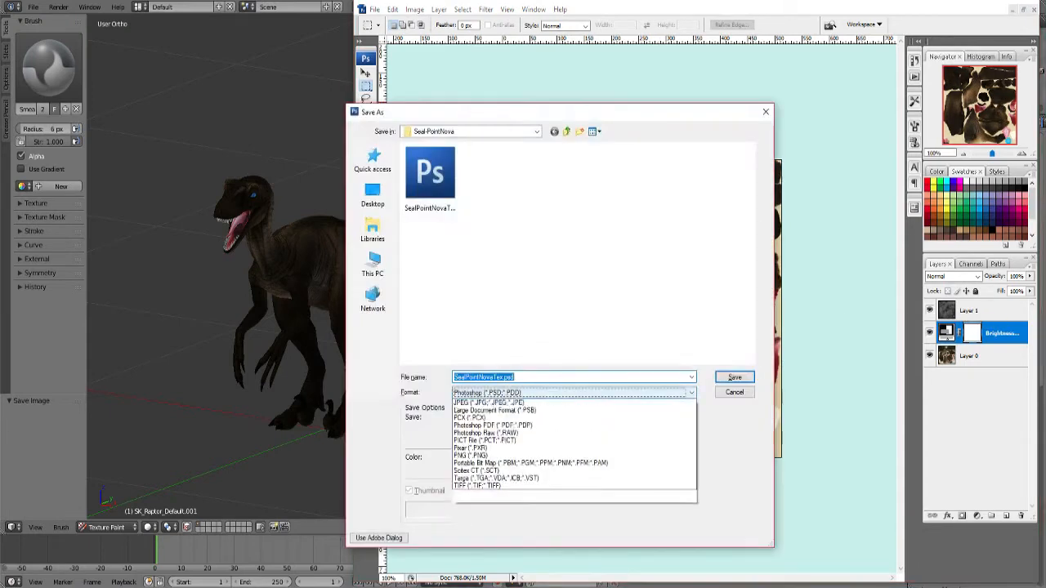
pyautogui.click(470, 501)
pyautogui.doubleClick(430, 178)
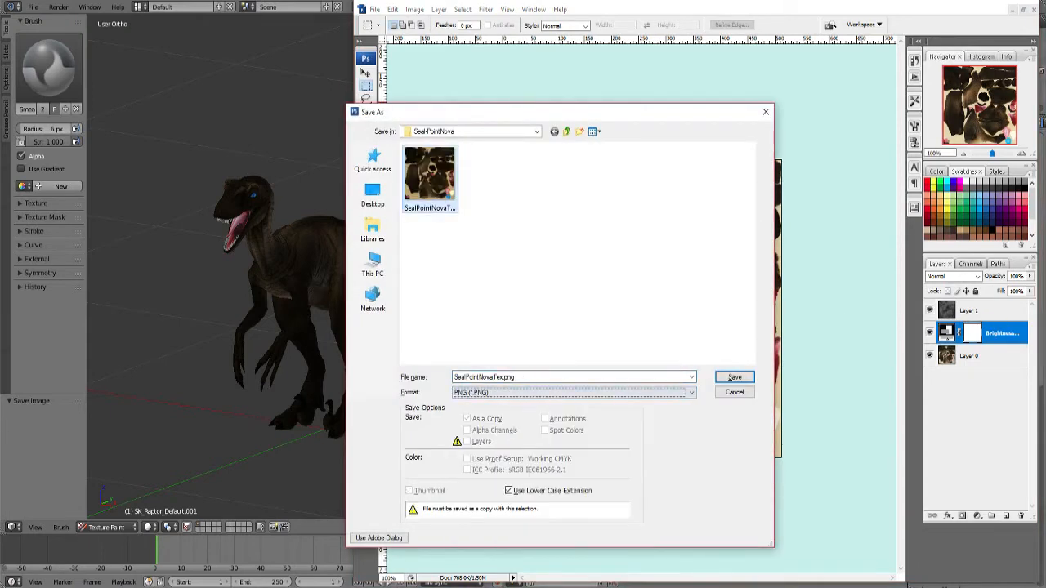
pyautogui.click(554, 296)
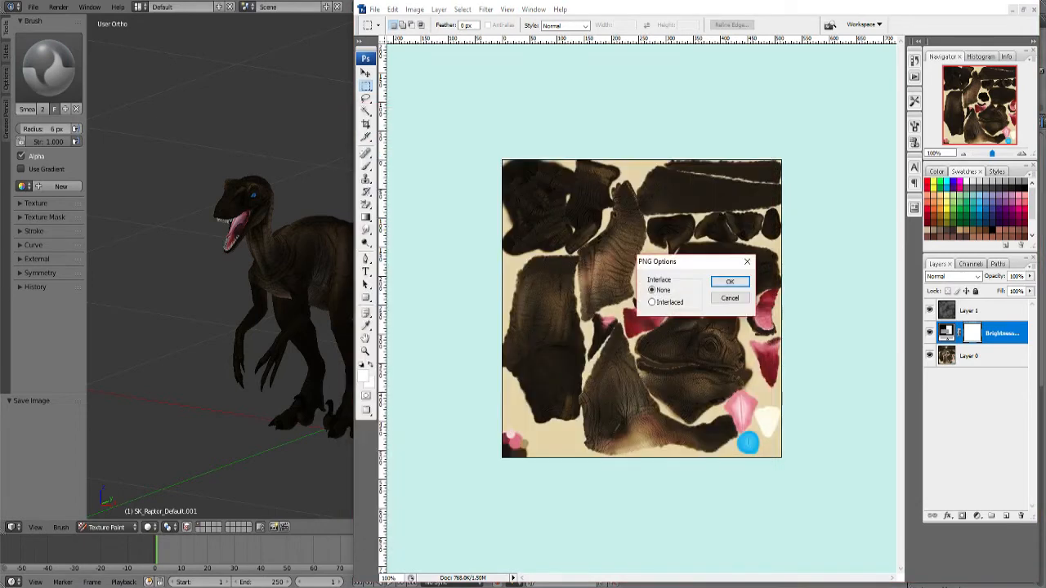
pyautogui.click(729, 281)
# Switch to Blender, reload the SealPointNovaTex image from disk and inspect the raptor's head and open mouth up close.
pyautogui.hotkey('alt', 'Tab')
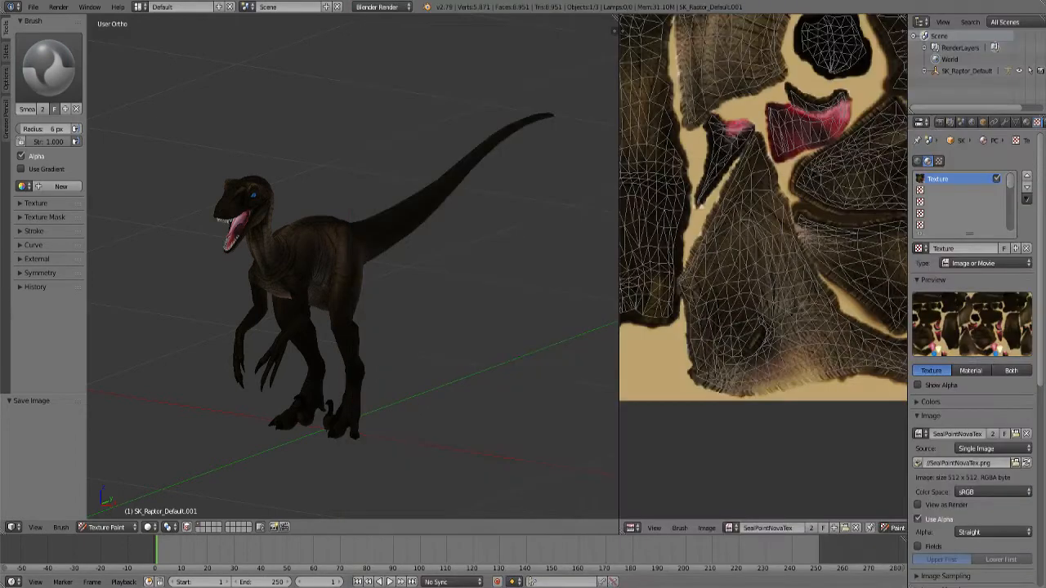
pyautogui.click(706, 527)
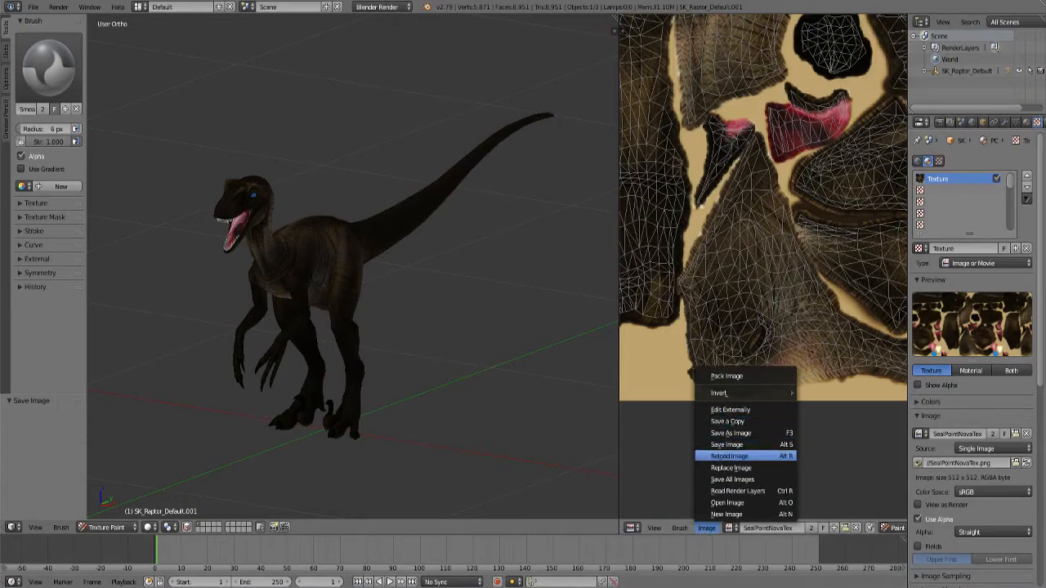
pyautogui.click(727, 455)
pyautogui.moveTo(474, 294); pyautogui.dragTo(518, 310, button='middle')
pyautogui.moveTo(585, 325); pyautogui.dragTo(548, 287, button='middle')
pyautogui.scroll(4, 408, 321)
pyautogui.scroll(3, 413, 259)
# Switch to Photoshop and add a new layer named Edits directly above Layer 0, with the eye patch in close view.
pyautogui.hotkey('alt', 'Tab')
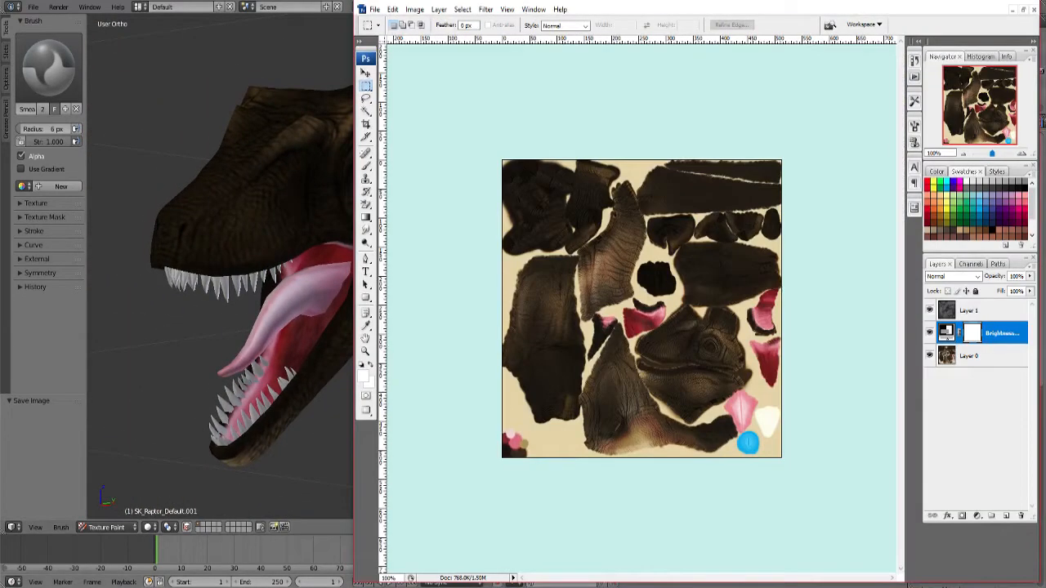
pyautogui.hotkey('ctrl', '+')
pyautogui.hotkey('ctrl', '+')
pyautogui.hotkey('ctrl', '+')
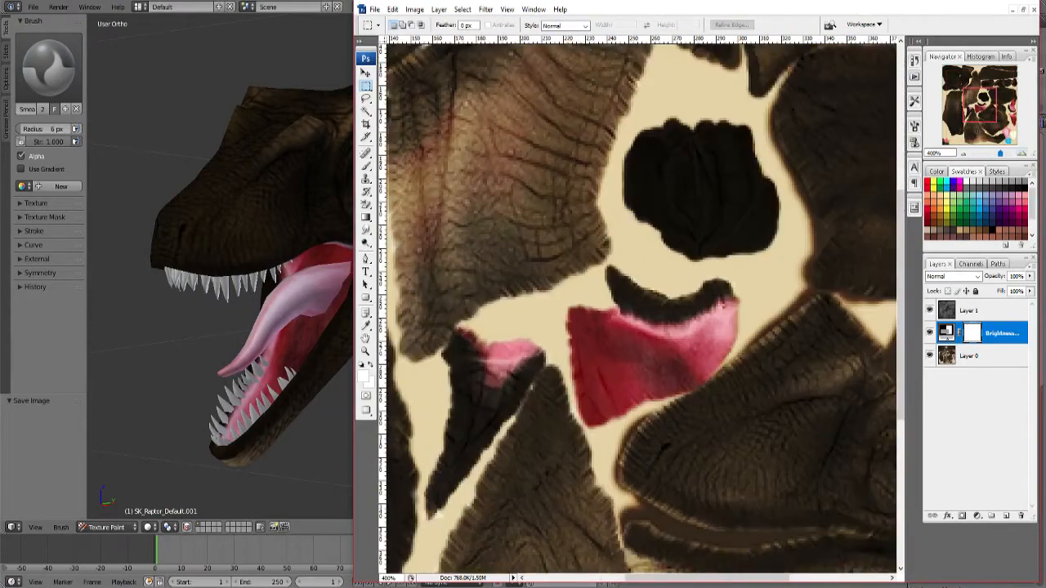
pyautogui.moveTo(736, 457); pyautogui.dragTo(431, 118)
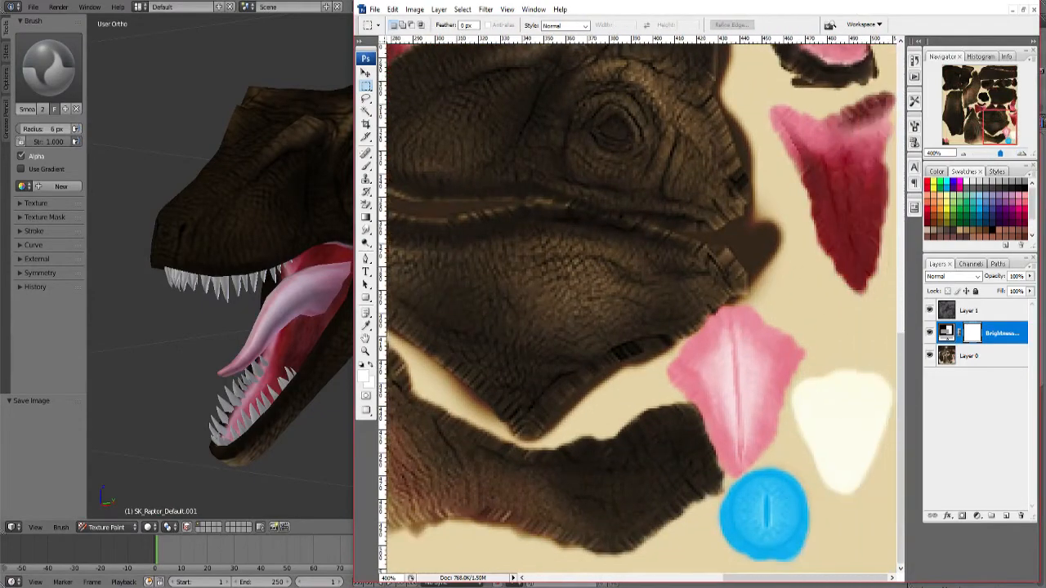
pyautogui.hotkey('ctrl', '+')
pyautogui.hotkey('ctrl', '+')
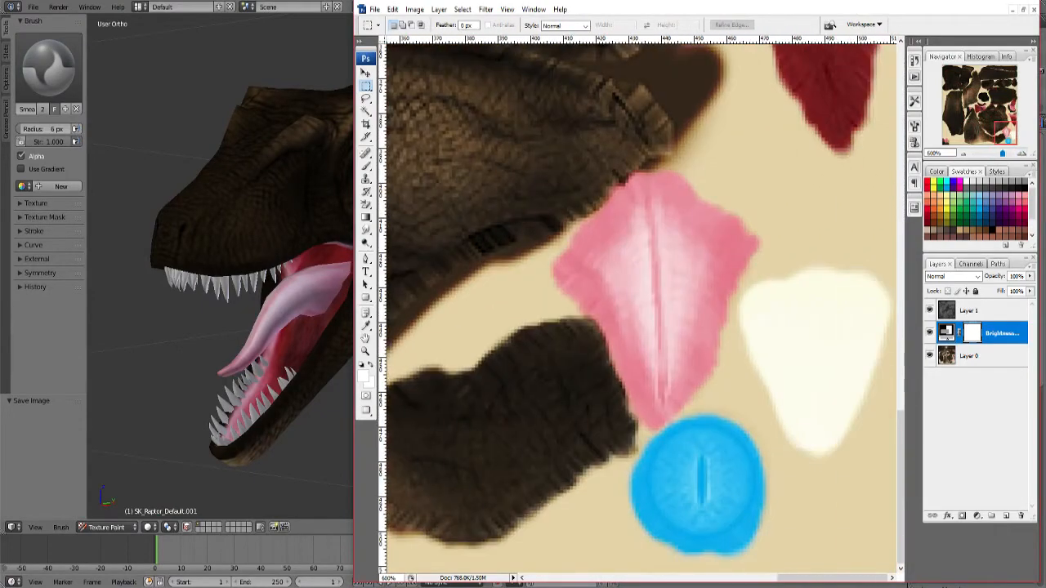
pyautogui.click(980, 355)
pyautogui.click(1005, 515)
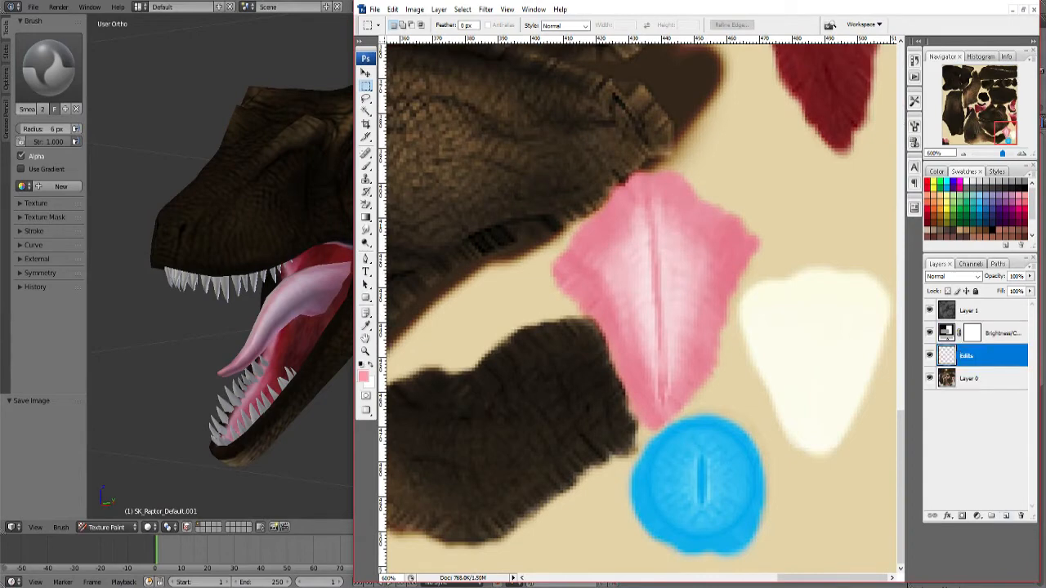
# Hide Layer 1, sample the eye patch's light blue and change the foreground colour to the darker blue 3658c5.
pyautogui.click(928, 311)
pyautogui.click(365, 326)
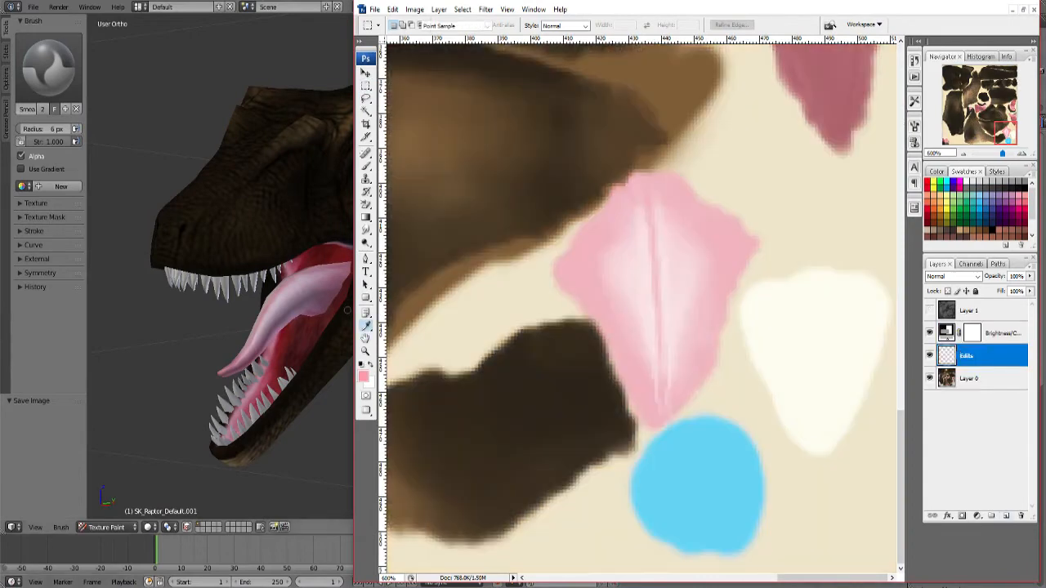
pyautogui.click(701, 482)
pyautogui.click(364, 376)
pyautogui.moveTo(766, 432); pyautogui.dragTo(765, 418)
pyautogui.click(715, 396)
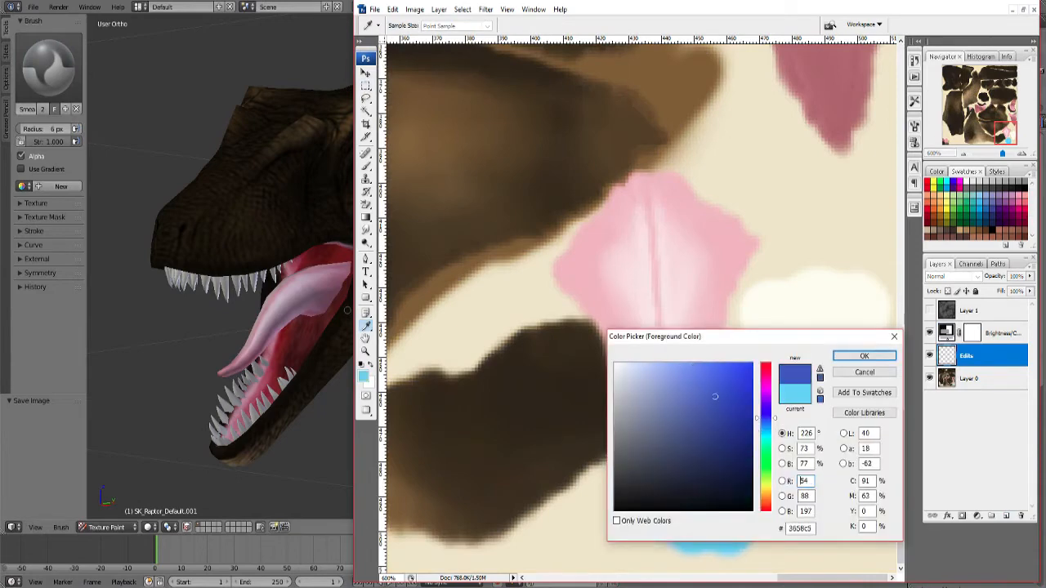
pyautogui.press('Return')
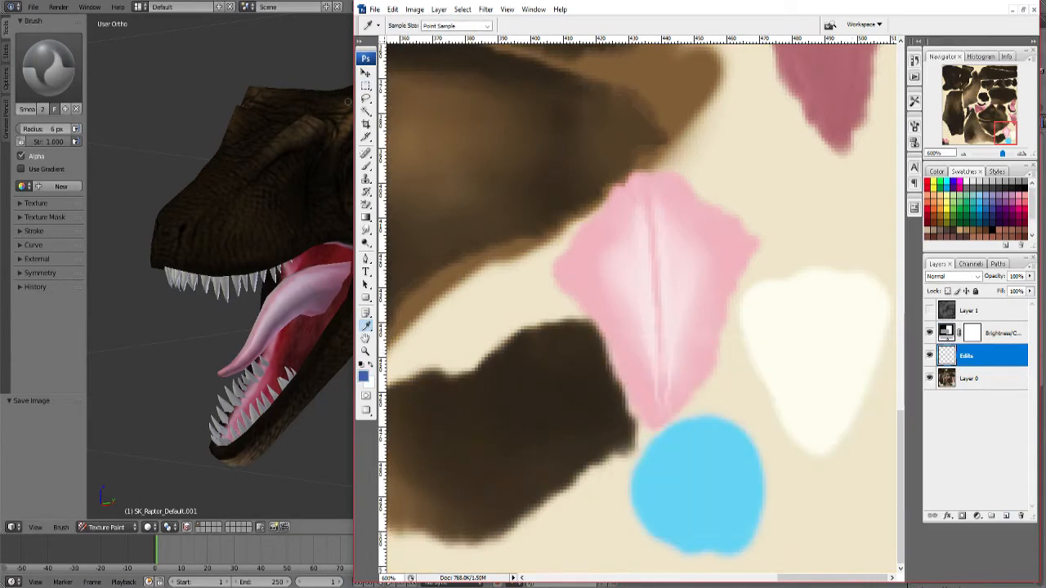
# Select the eye patch with the Magic Wand, show Layer 1, and draw a reversed radial dark-blue gradient over the patch on the Edits layer.
pyautogui.press('w')
pyautogui.click(981, 355)
pyautogui.click(929, 310)
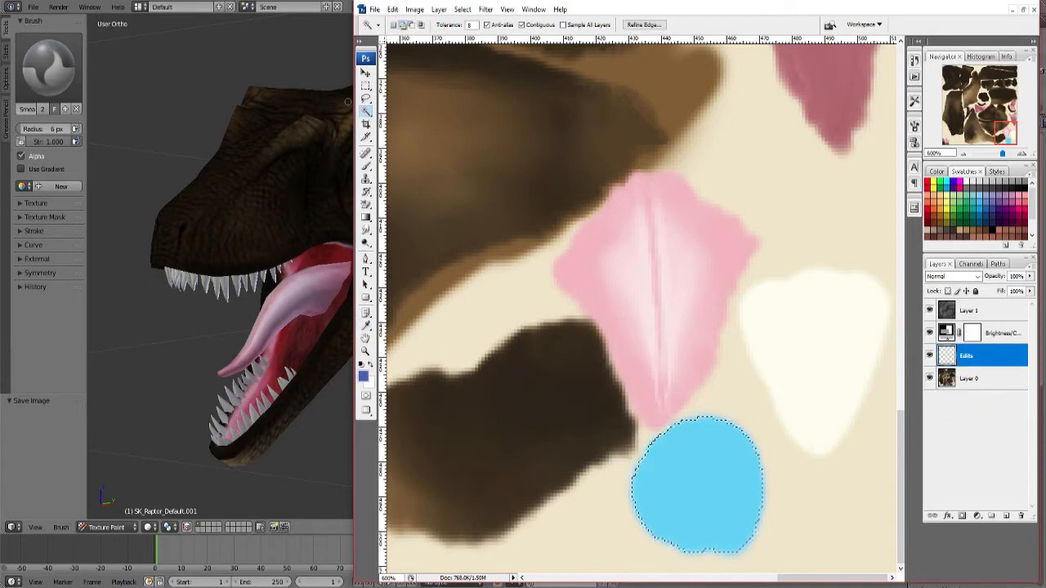
pyautogui.press('g')
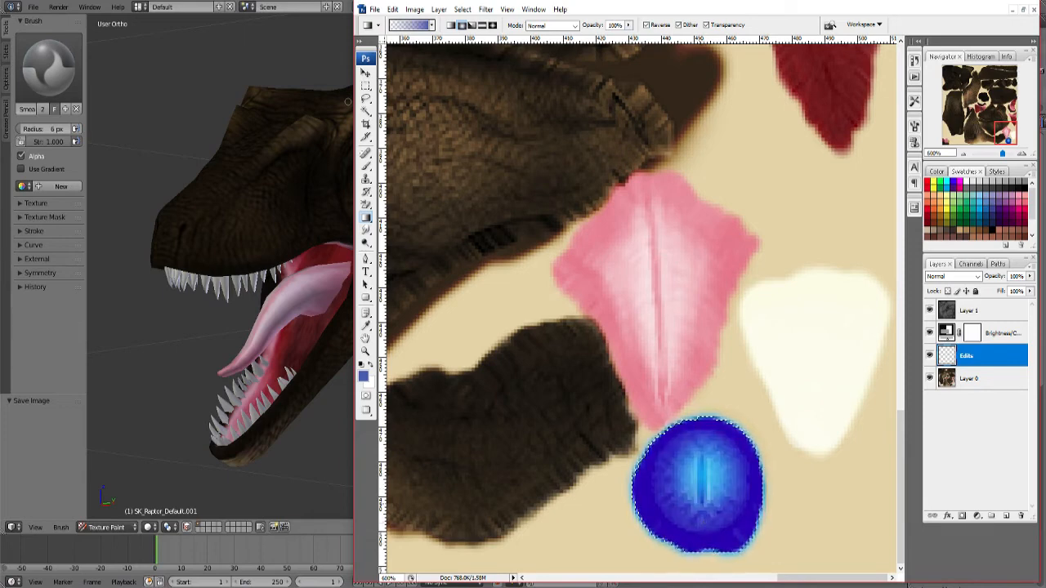
pyautogui.hotkey('ctrl', 'z')
pyautogui.moveTo(702, 478); pyautogui.dragTo(701, 555)
pyautogui.hotkey('ctrl', 'd')
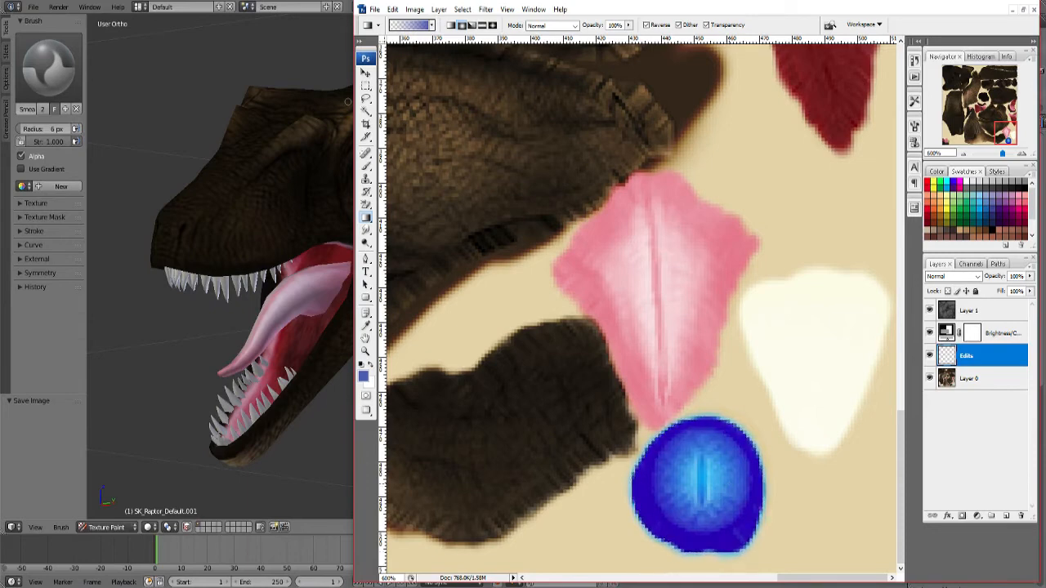
# Add a layer mask to Edits, lighten the eye's centre with a radial gradient on it, and apply the mask.
pyautogui.click(976, 516)
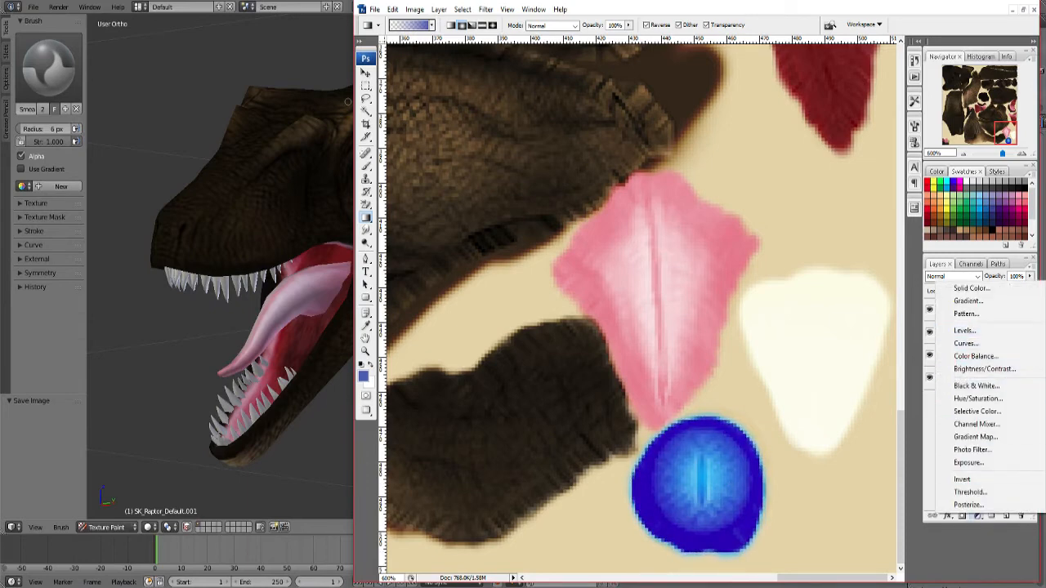
pyautogui.press('Escape')
pyautogui.click(962, 516)
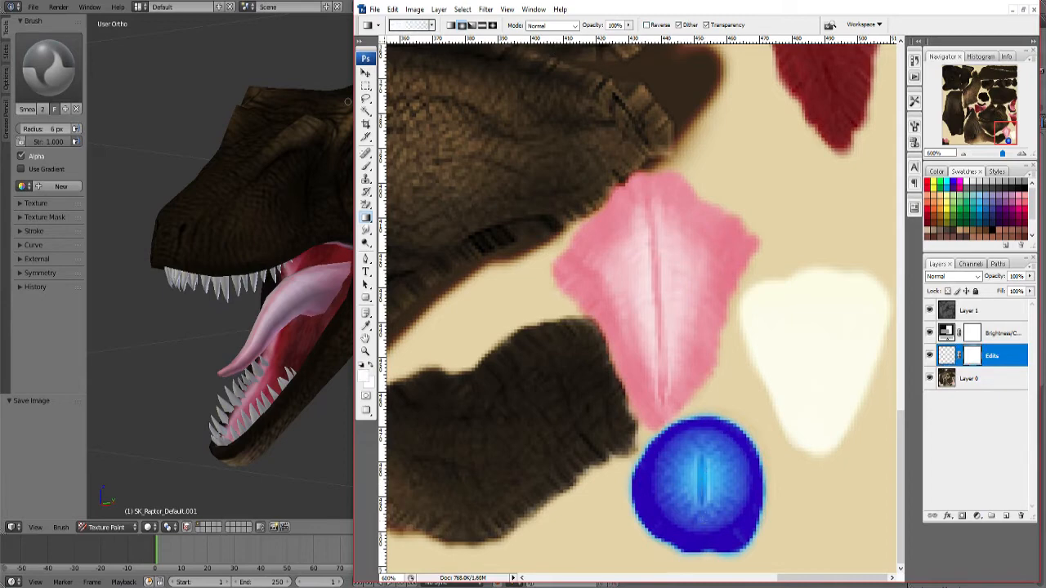
pyautogui.press('d')
pyautogui.moveTo(702, 476); pyautogui.dragTo(702, 526)
pyautogui.click(946, 355)
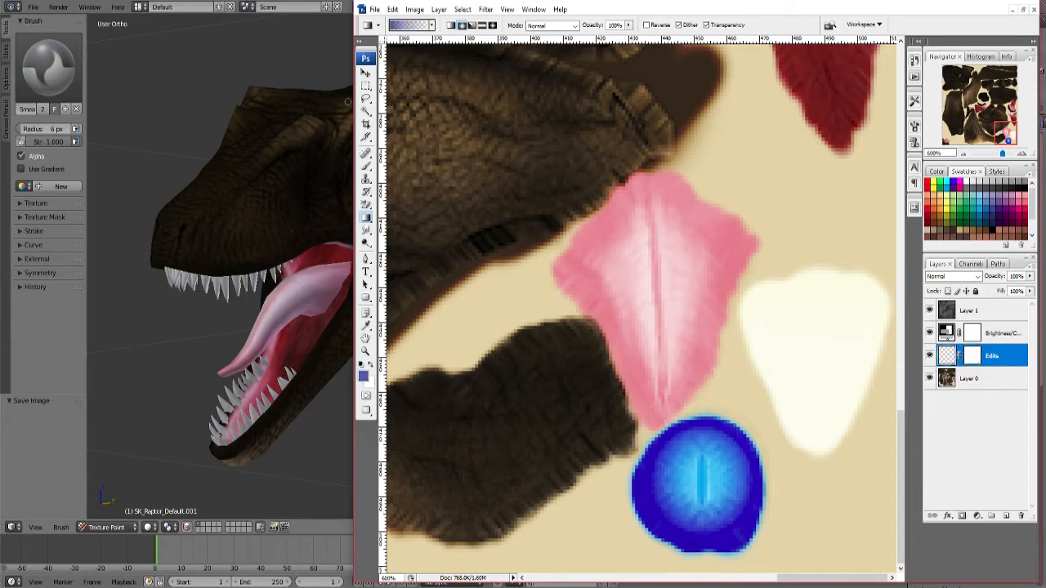
pyautogui.rightClick(971, 356)
pyautogui.click(972, 395)
# Paint a black vertical slit pupil in the eye's centre and compare the texture with the scale-detail and brightness layers hidden.
pyautogui.press('b')
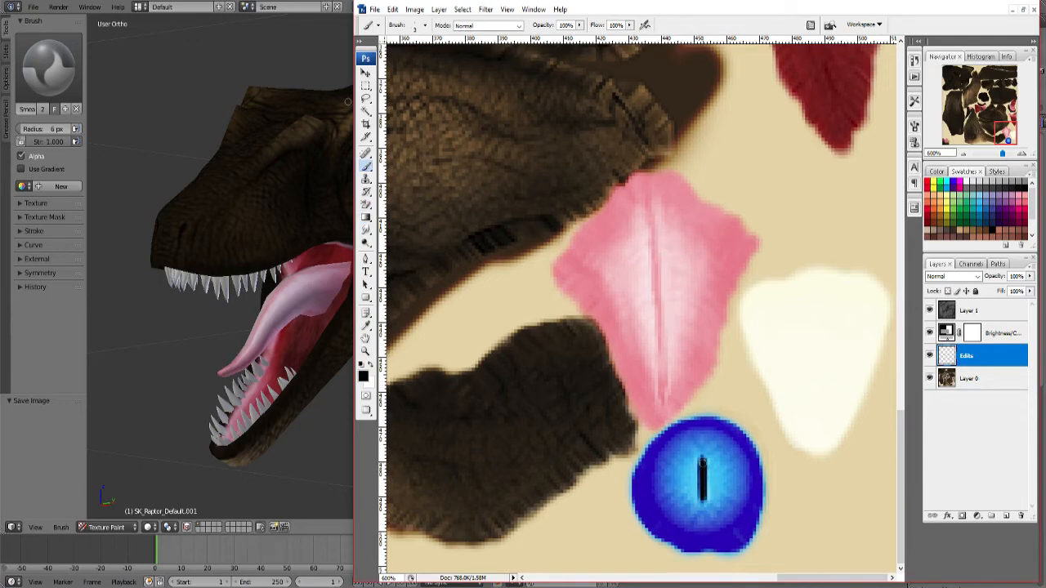
pyautogui.hotkey('ctrl', '-')
pyautogui.hotkey('ctrl', '-')
pyautogui.hotkey('ctrl', '-')
pyautogui.hotkey('ctrl', '-')
pyautogui.hotkey('ctrl', '-')
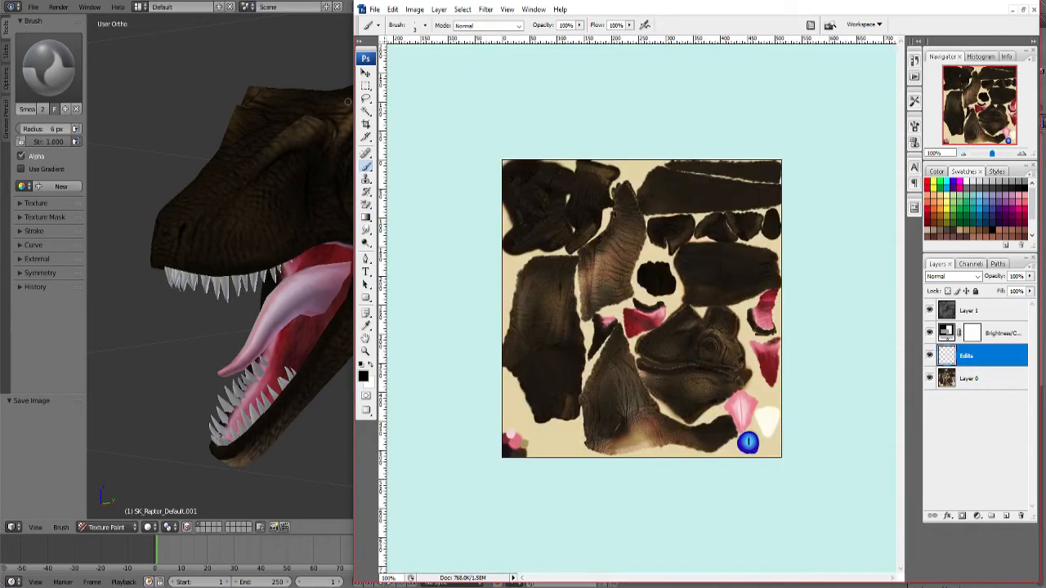
pyautogui.click(928, 311)
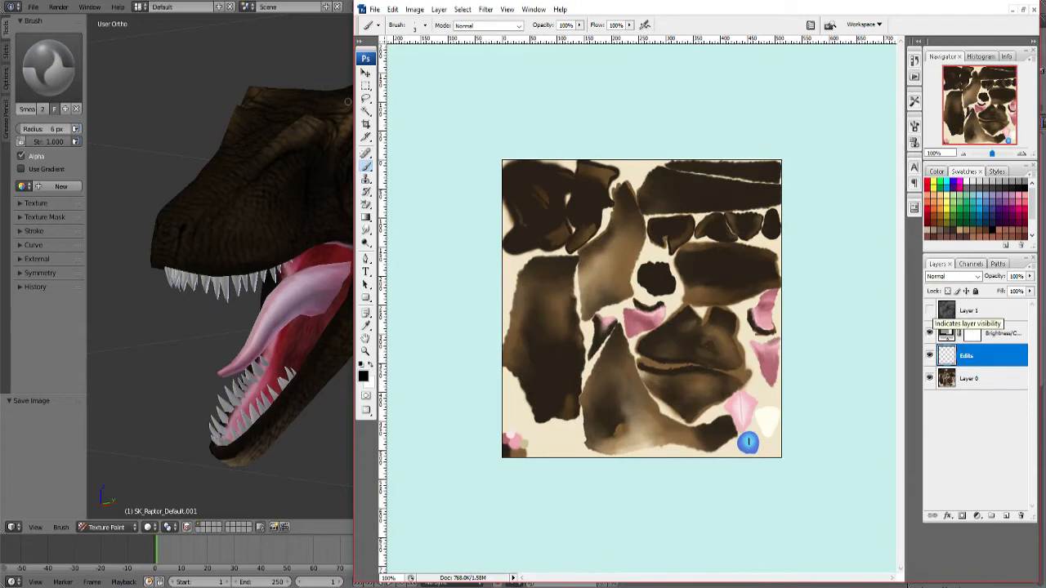
pyautogui.click(928, 332)
pyautogui.click(929, 333)
pyautogui.click(929, 311)
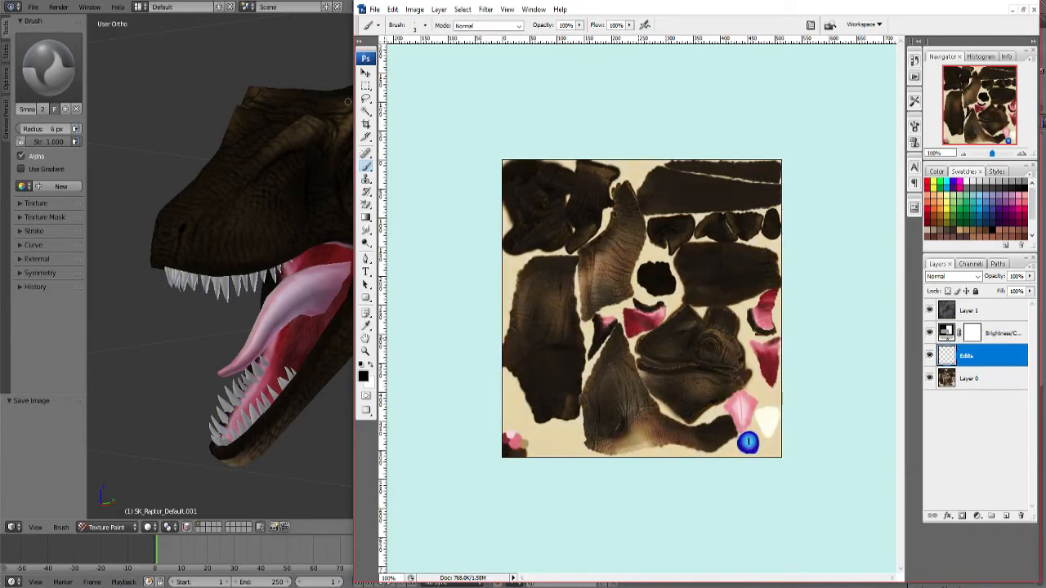
# Save the texture with the edited eye as a PNG copy over SealPointNovaTex.png, without interlacing.
pyautogui.hotkey('ctrl', 'shift', 's')
pyautogui.click(523, 392)
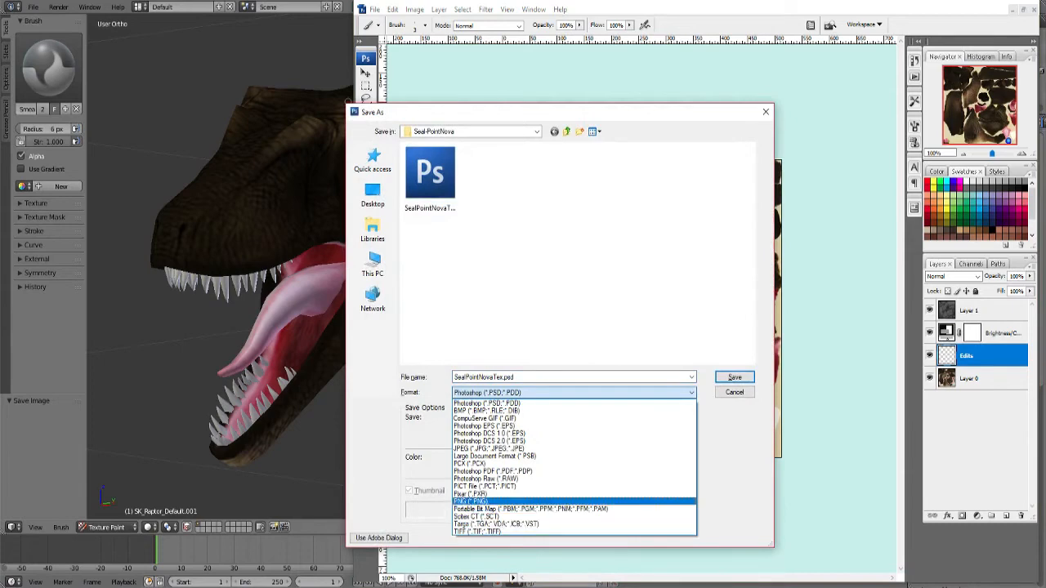
pyautogui.click(490, 500)
pyautogui.doubleClick(429, 175)
pyautogui.click(555, 296)
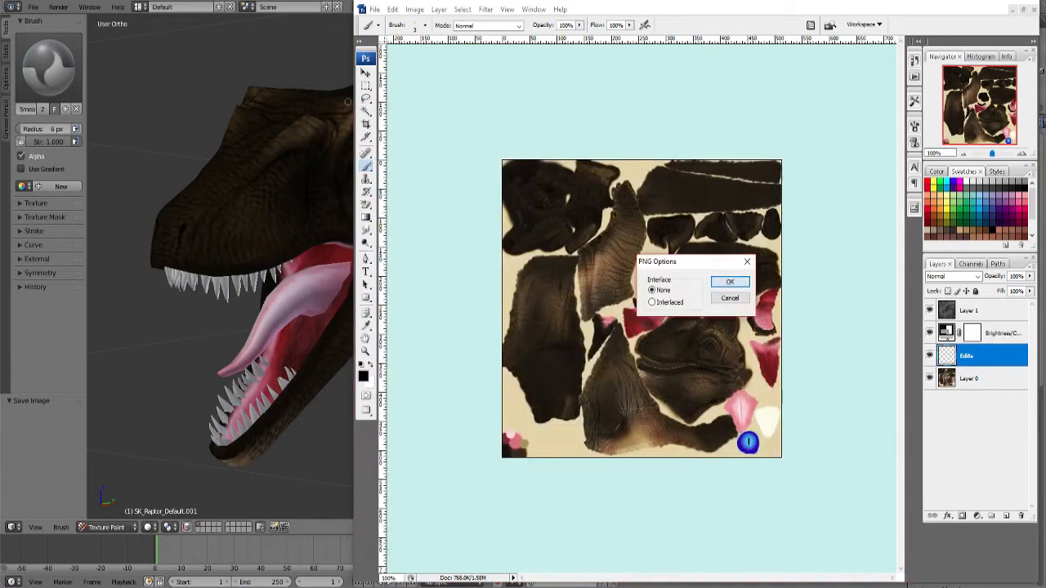
pyautogui.press('Return')
# Switch to Blender, reload SealPointNovaTex from disk and check the new eye and mouth colours on the raptor's head.
pyautogui.hotkey('alt', 'Tab')
pyautogui.click(706, 528)
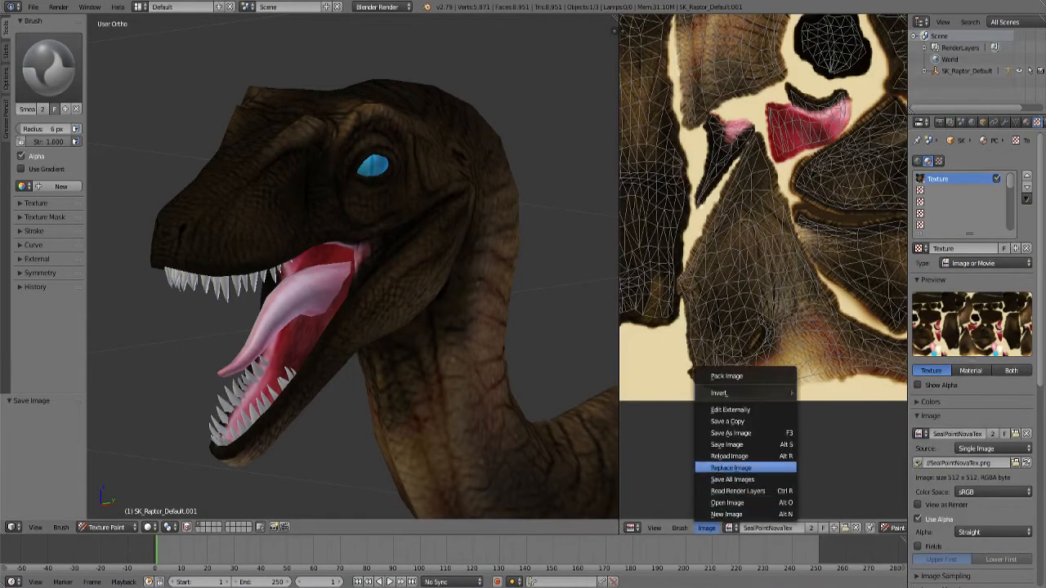
pyautogui.click(704, 456)
pyautogui.scroll(-5, 486, 387)
pyautogui.moveTo(485, 387); pyautogui.dragTo(412, 316, button='middle')
pyautogui.scroll(-2, 460, 393)
pyautogui.scroll(10, 228, 216)
pyautogui.keyDown('shift'); pyautogui.moveTo(228, 216); pyautogui.dragTo(323, 282, button='middle'); pyautogui.keyUp('shift')
pyautogui.scroll(-3, 313, 312)
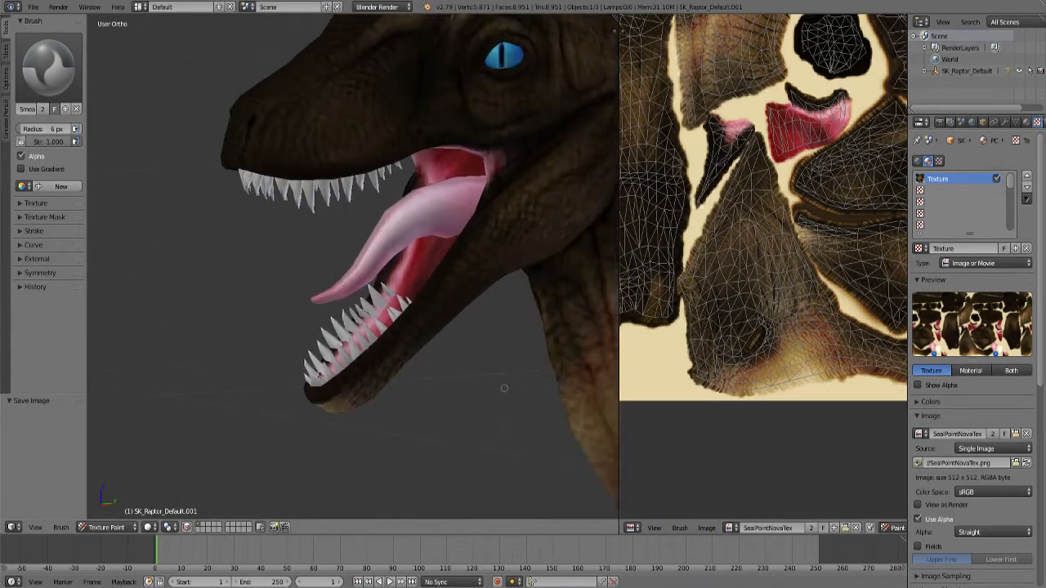
# Switch to Photoshop and hide the Layer 1 scale detail to work on the tooth area beside the eye.
pyautogui.hotkey('alt', 'Tab')
pyautogui.click(929, 310)
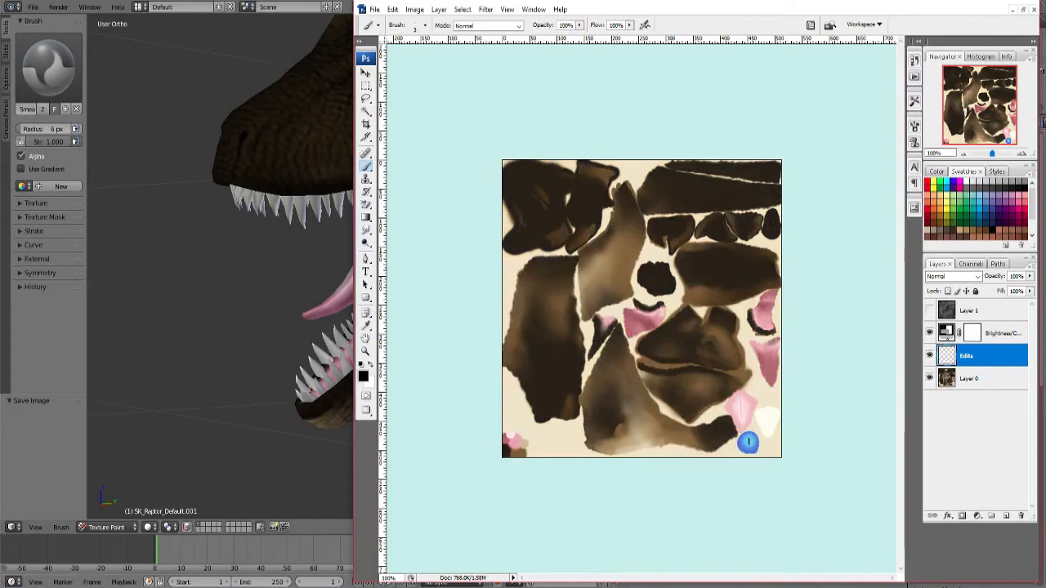
pyautogui.hotkey('ctrl', '+')
pyautogui.hotkey('ctrl', '+')
pyautogui.hotkey('ctrl', '+')
pyautogui.moveTo(817, 523); pyautogui.dragTo(523, 190)
# Sample the tan palette dot in the texture's corner and adjust the foreground colour to pale yellow-beige #dcd19b.
pyautogui.click(366, 325)
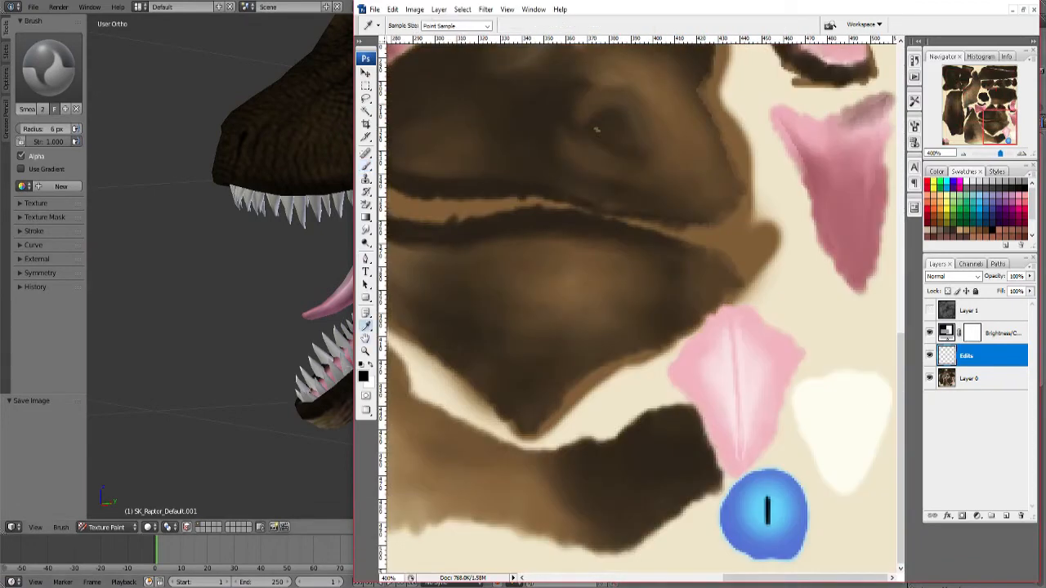
pyautogui.click(958, 127)
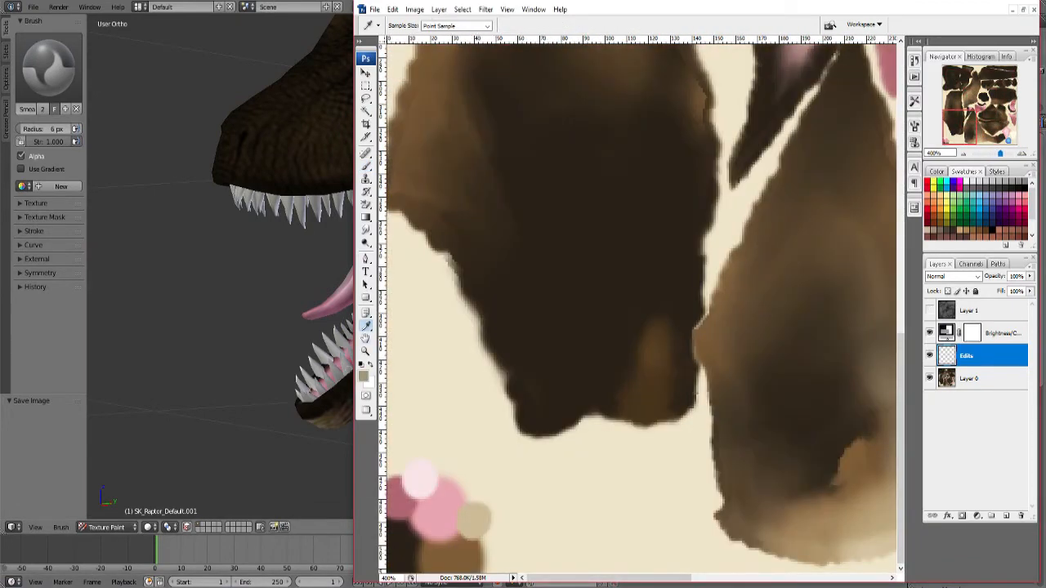
pyautogui.moveTo(958, 127); pyautogui.dragTo(1000, 126)
pyautogui.click(364, 376)
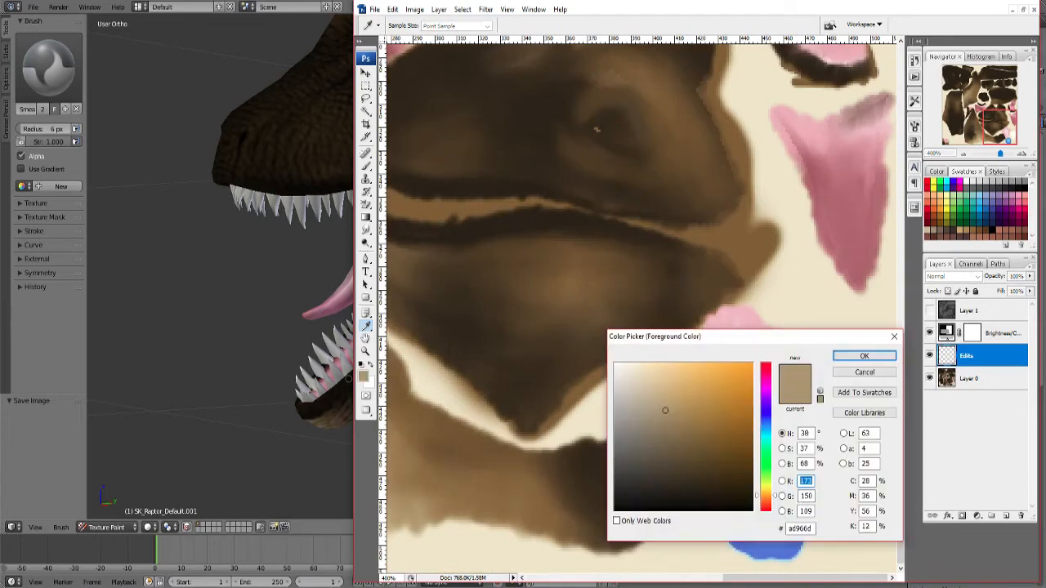
pyautogui.click(766, 488)
pyautogui.click(655, 377)
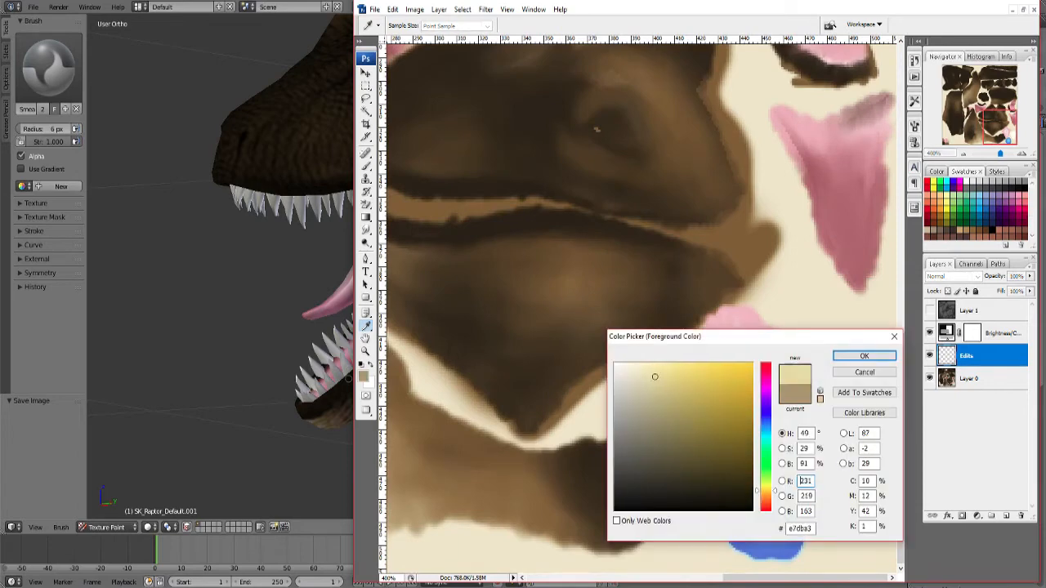
pyautogui.moveTo(655, 376); pyautogui.dragTo(666, 381)
pyautogui.press('Return')
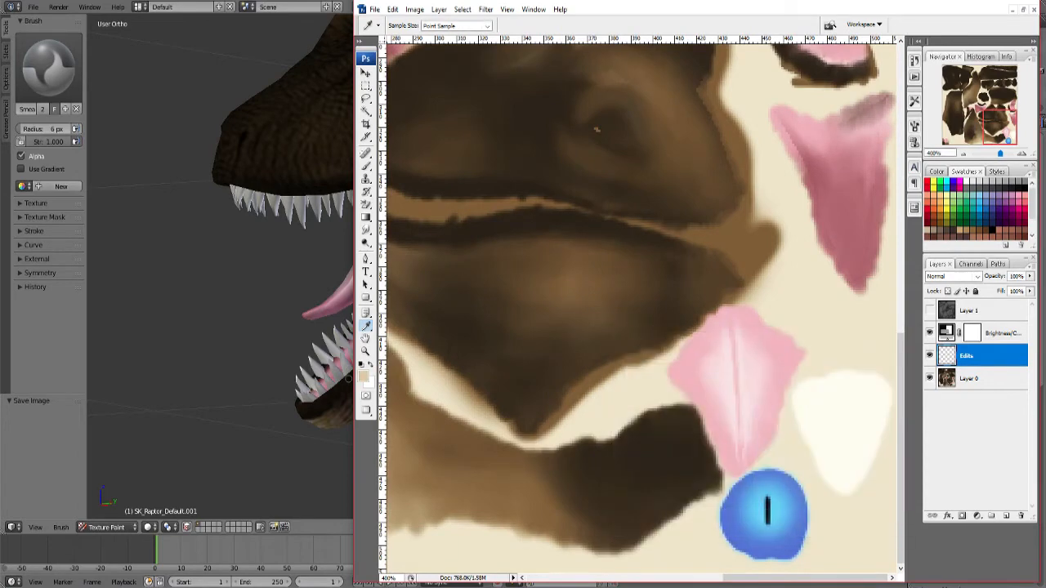
# Select the tooth shape on Layer 0 with the Magic Wand and shade its upper part with a linear gradient on Edits.
pyautogui.click(365, 111)
pyautogui.click(981, 379)
pyautogui.click(854, 420)
pyautogui.click(980, 355)
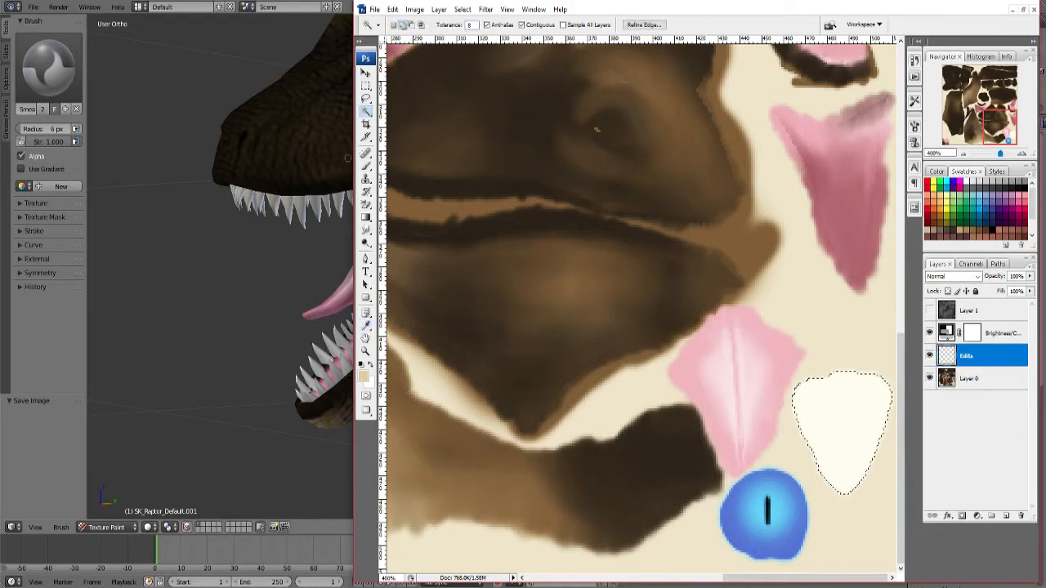
pyautogui.click(365, 218)
pyautogui.click(451, 25)
pyautogui.moveTo(858, 361); pyautogui.dragTo(841, 430)
# Choose a darker tan foreground colour, redraw the gradient over the tooth's upper part, and compare it with Edits hidden.
pyautogui.click(364, 375)
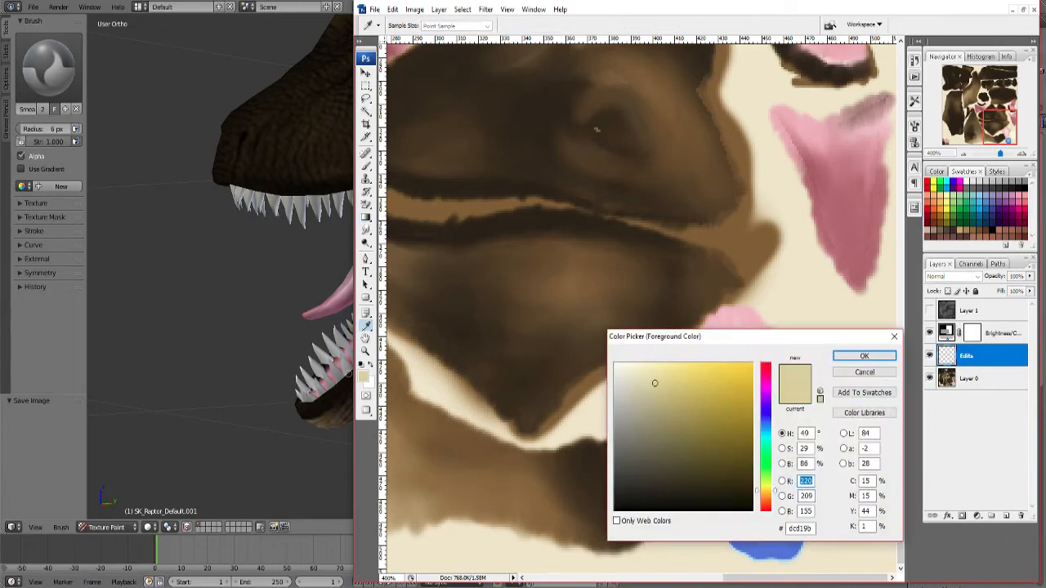
pyautogui.click(664, 413)
pyautogui.click(835, 357)
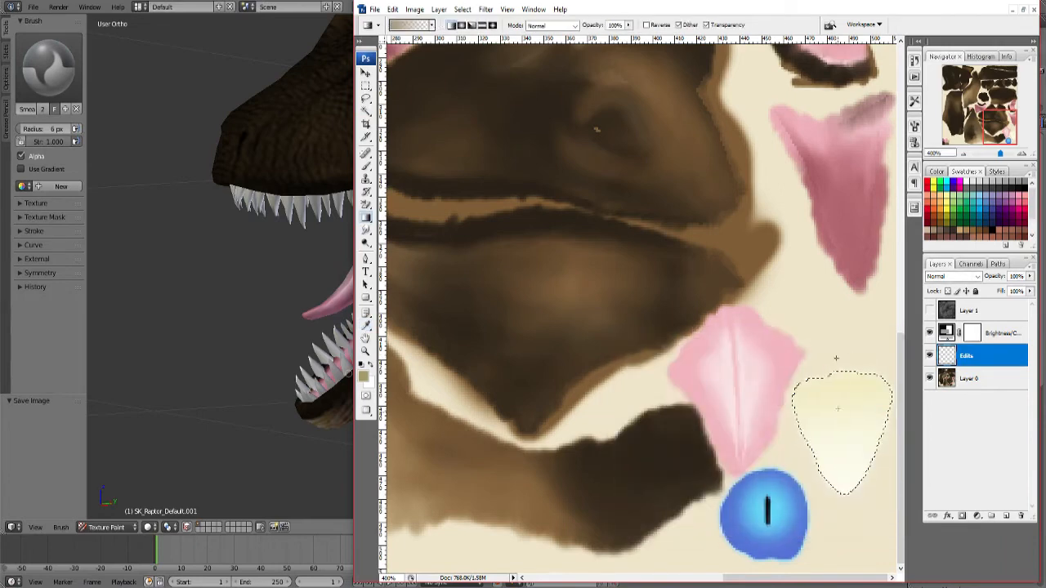
pyautogui.moveTo(840, 432); pyautogui.dragTo(840, 433)
pyautogui.moveTo(833, 363); pyautogui.dragTo(837, 419)
pyautogui.hotkey('ctrl', 'z')
pyautogui.click(929, 355)
pyautogui.click(929, 356)
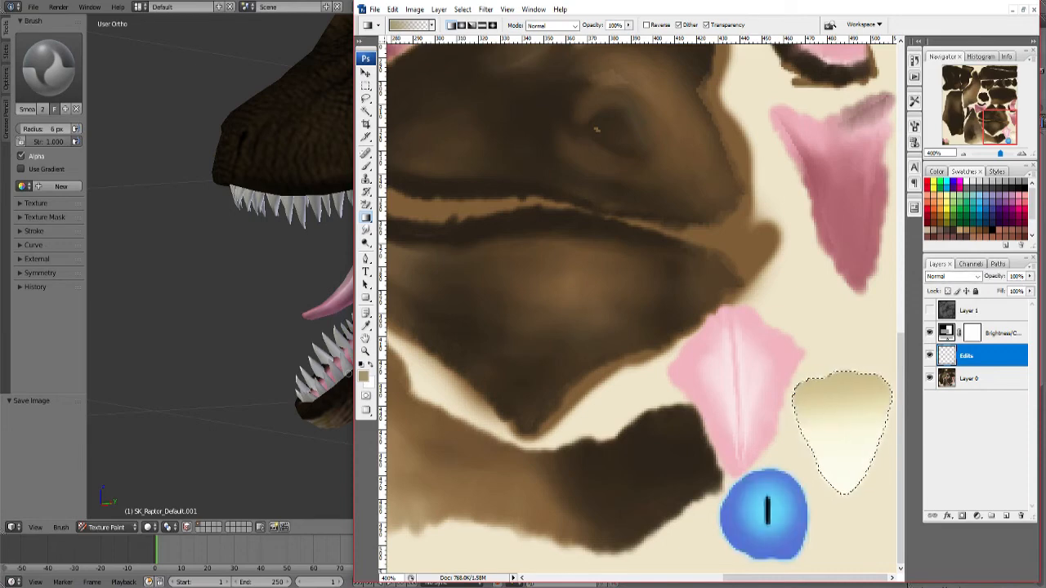
# Add a white layer mask to Edits, draw a radial gradient on it within a lasso around the tooth, and apply the mask.
pyautogui.click(962, 516)
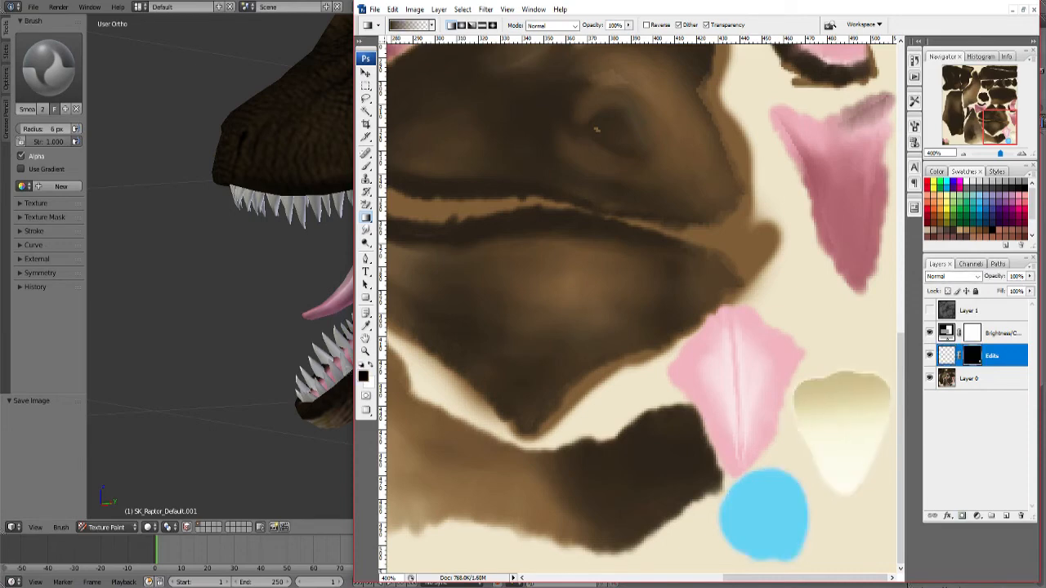
pyautogui.hotkey('alt', 'BackSpace')
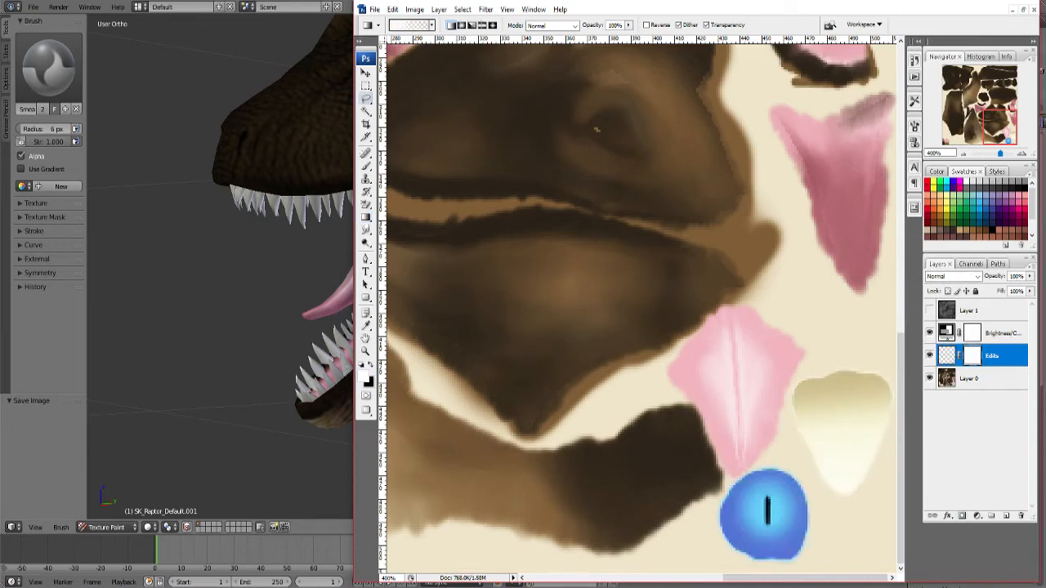
pyautogui.moveTo(831, 363); pyautogui.dragTo(895, 339)
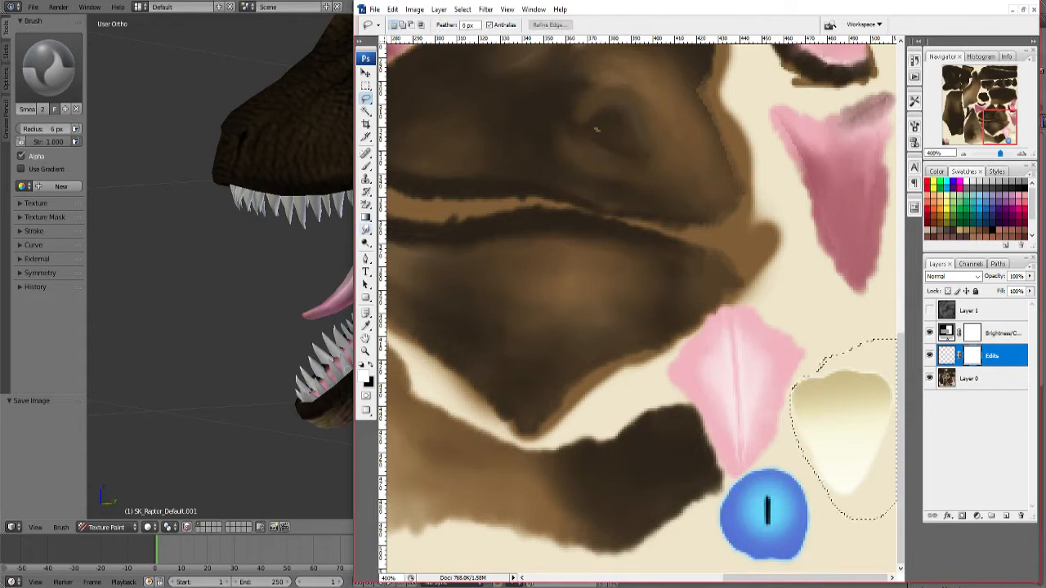
pyautogui.press('g')
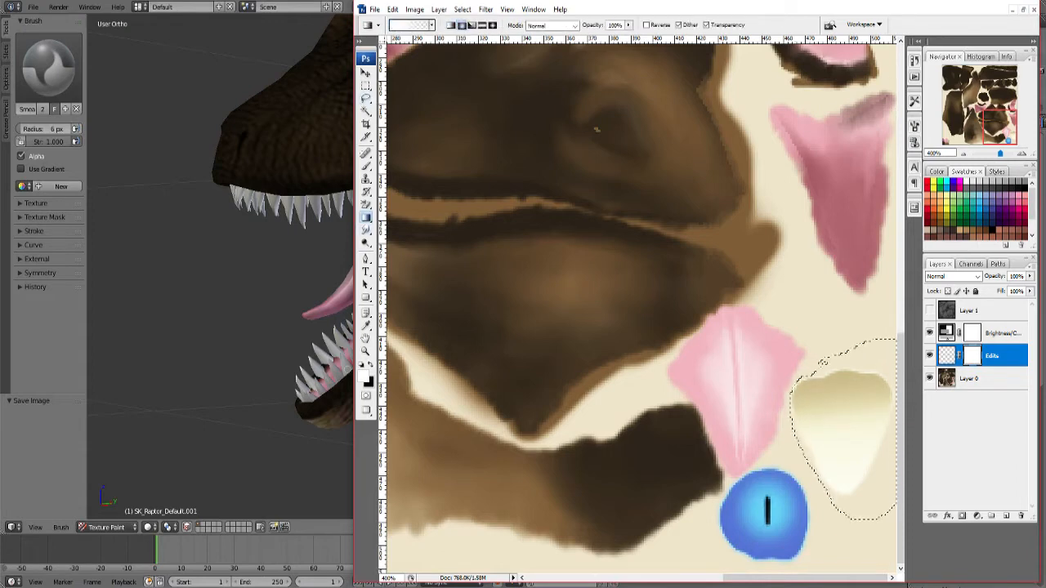
pyautogui.moveTo(837, 425); pyautogui.dragTo(842, 492)
pyautogui.rightClick(971, 355)
pyautogui.click(937, 395)
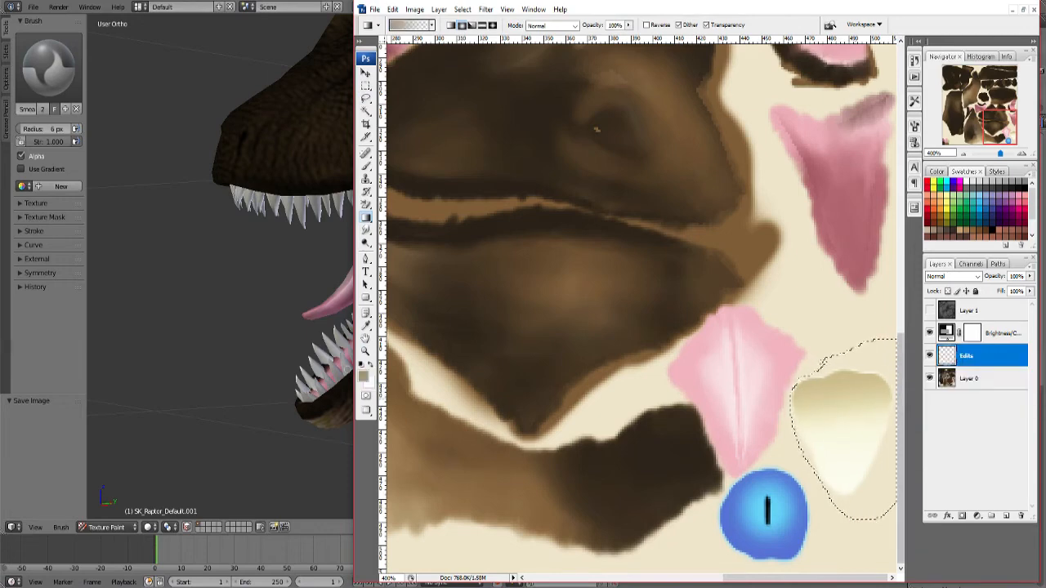
pyautogui.hotkey('ctrl', 'd')
# Show Layer 1 again and save the texture with the shaded tooth as a PNG copy over SealPointNovaTex.png.
pyautogui.click(929, 311)
pyautogui.hotkey('ctrl', 'shift', 's')
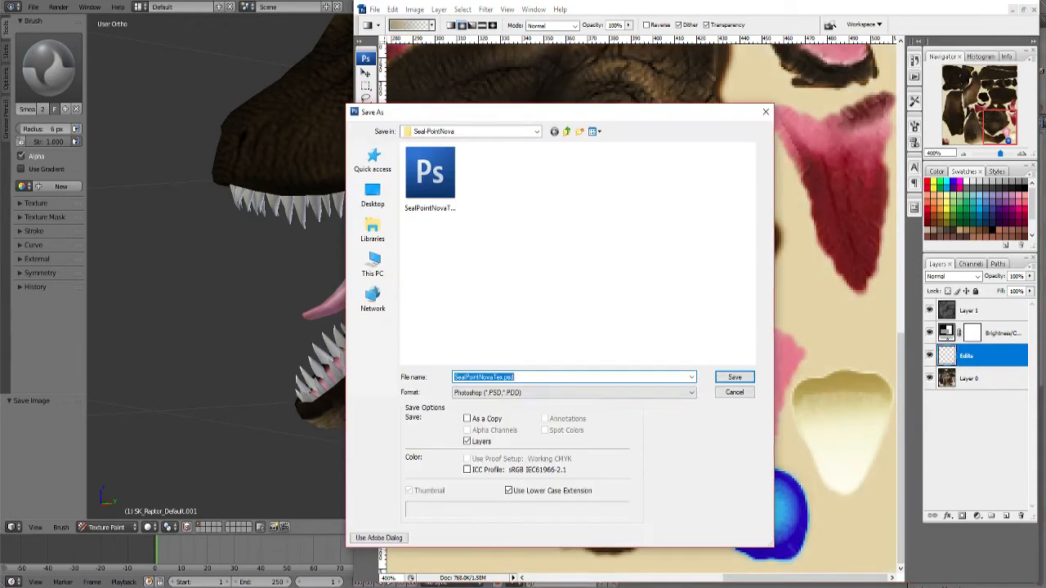
pyautogui.click(574, 392)
pyautogui.click(470, 500)
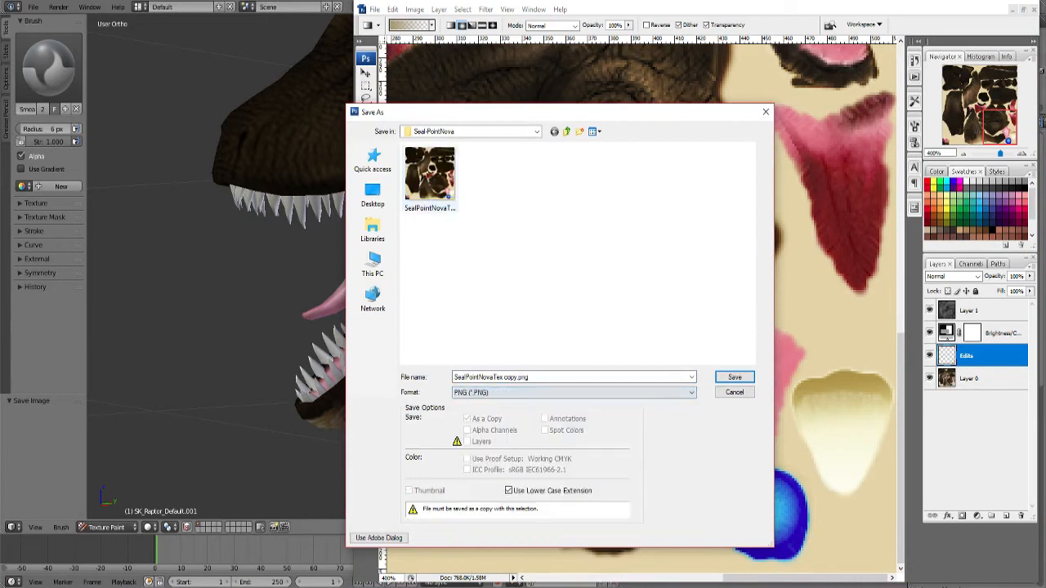
pyautogui.doubleClick(430, 179)
pyautogui.click(553, 296)
pyautogui.click(725, 282)
# Switch to Blender, reload SealPointNovaTex from disk and check the tooth shading on the raptor's jaws.
pyautogui.click(1012, 9)
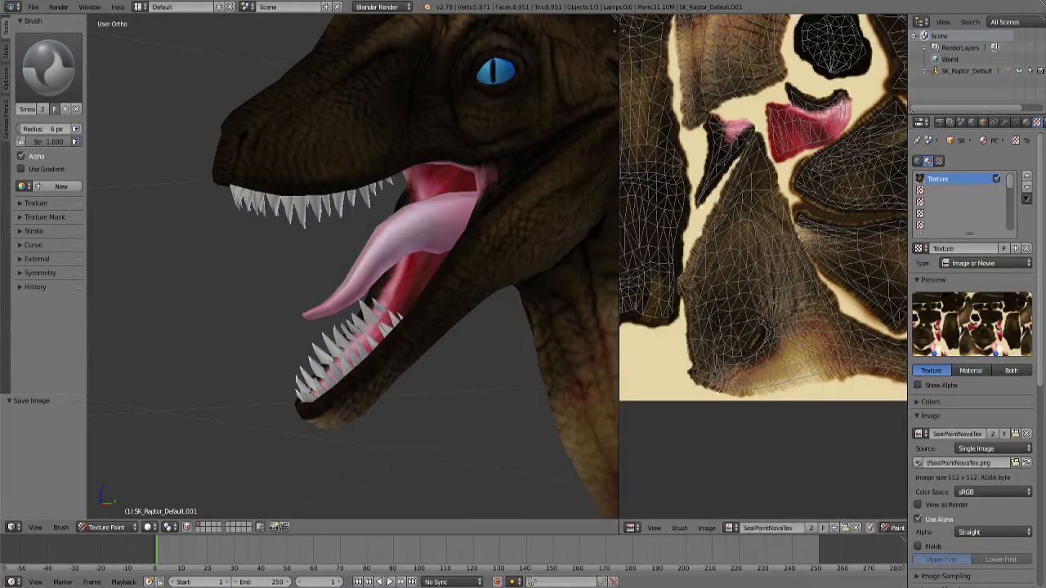
pyautogui.click(706, 528)
pyautogui.click(723, 455)
pyautogui.scroll(-1, 403, 409)
pyautogui.keyDown('shift'); pyautogui.moveTo(263, 515); pyautogui.dragTo(283, 409, button='middle'); pyautogui.keyUp('shift')
pyautogui.scroll(6, 399, 336)
pyautogui.scroll(-4, 405, 341)
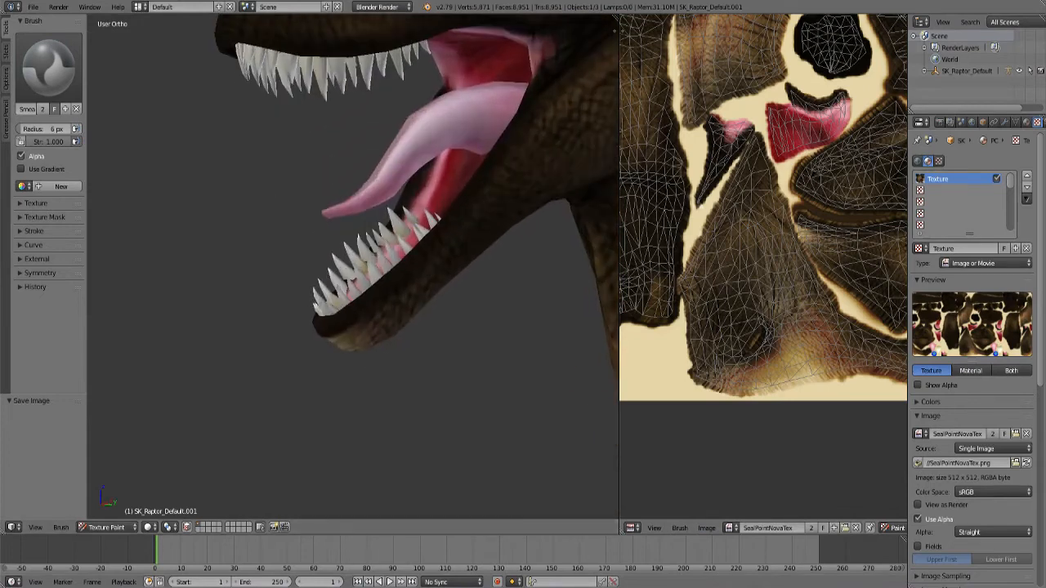
# Switch to Photoshop, lasso the tooth on Edits and nudge its tan shading downwards.
pyautogui.hotkey('alt', 'Tab')
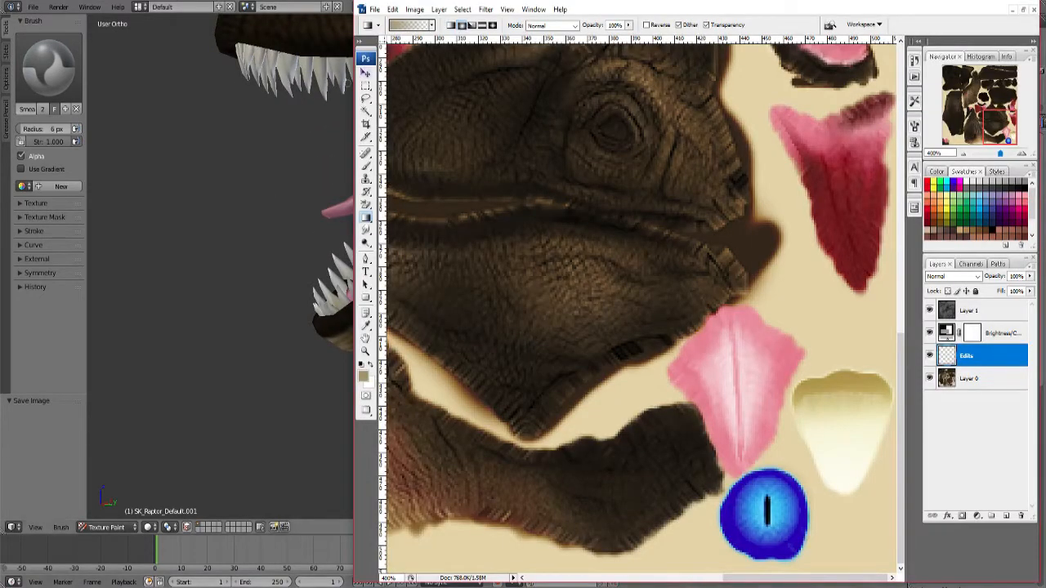
pyautogui.press('l')
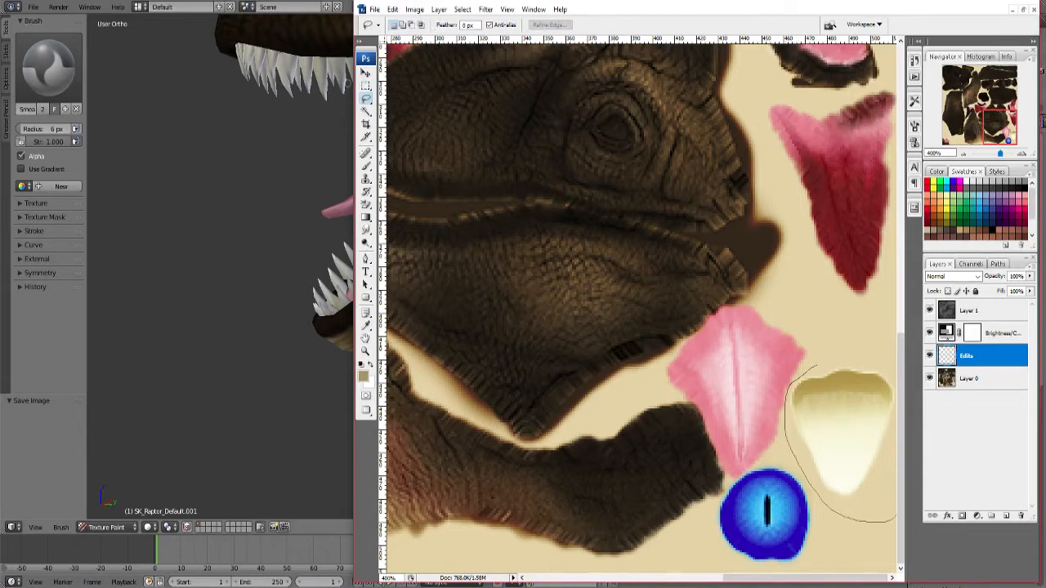
pyautogui.moveTo(896, 521); pyautogui.dragTo(847, 342)
pyautogui.press('v')
pyautogui.press('Down')
pyautogui.press('Down')
pyautogui.press('Down')
pyautogui.press('Down')
pyautogui.press('Down')
pyautogui.press('Down')
pyautogui.press('Down')
pyautogui.press('Down')
pyautogui.press('Down')
pyautogui.press('Down')
pyautogui.press('Down')
pyautogui.press('Down')
pyautogui.press('Down')
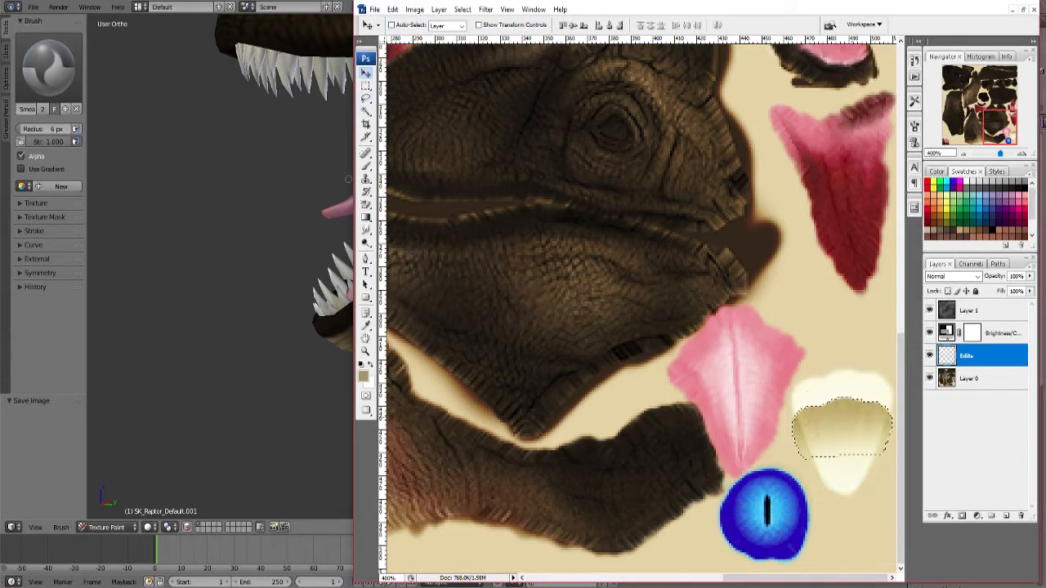
pyautogui.press('Up')
pyautogui.press('Up')
# Stretch the tooth's tan shading vertically upwards and downwards with Free Transform and clear the selection.
pyautogui.hotkey('ctrl', 't')
pyautogui.moveTo(842, 393); pyautogui.dragTo(842, 359)
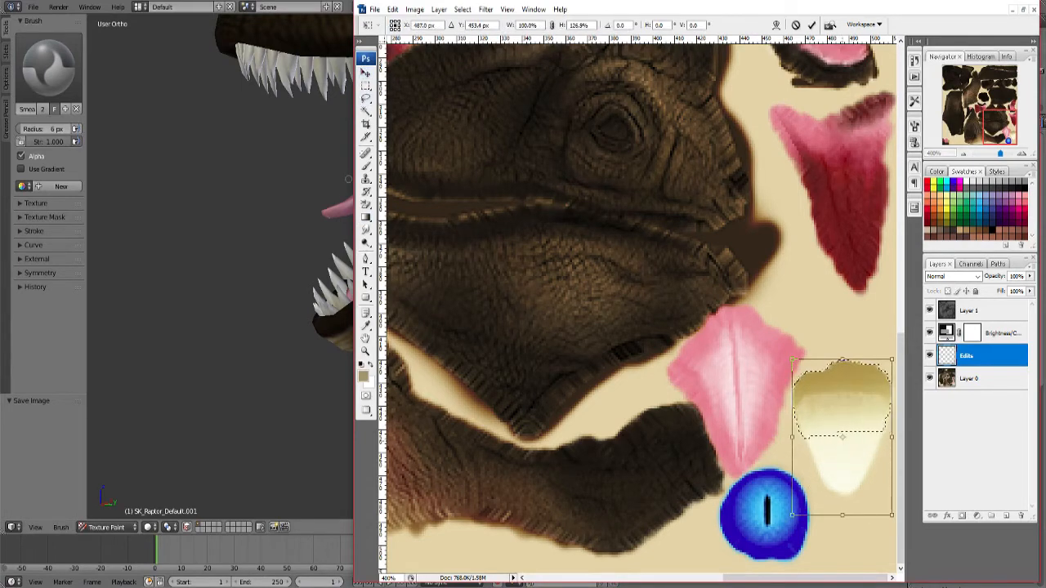
pyautogui.moveTo(843, 514); pyautogui.dragTo(842, 546)
pyautogui.press('Return')
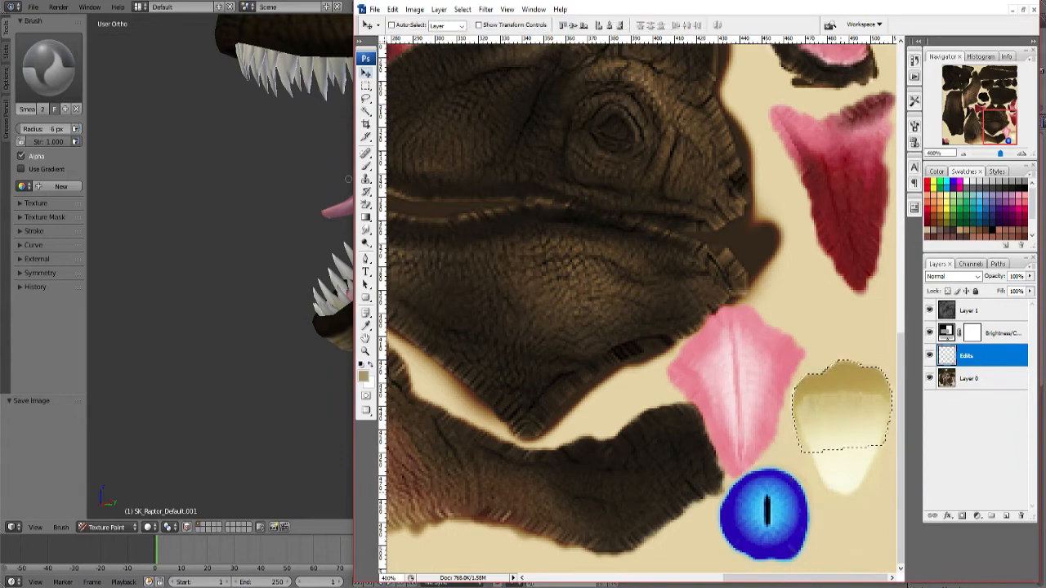
pyautogui.hotkey('ctrl', 'd')
# Save the texture with the stretched tooth shading as a PNG copy, replacing SealPointNovaTex.png.
pyautogui.hotkey('ctrl', 'shift', 's')
pyautogui.click(572, 392)
pyautogui.click(482, 502)
pyautogui.click(430, 183)
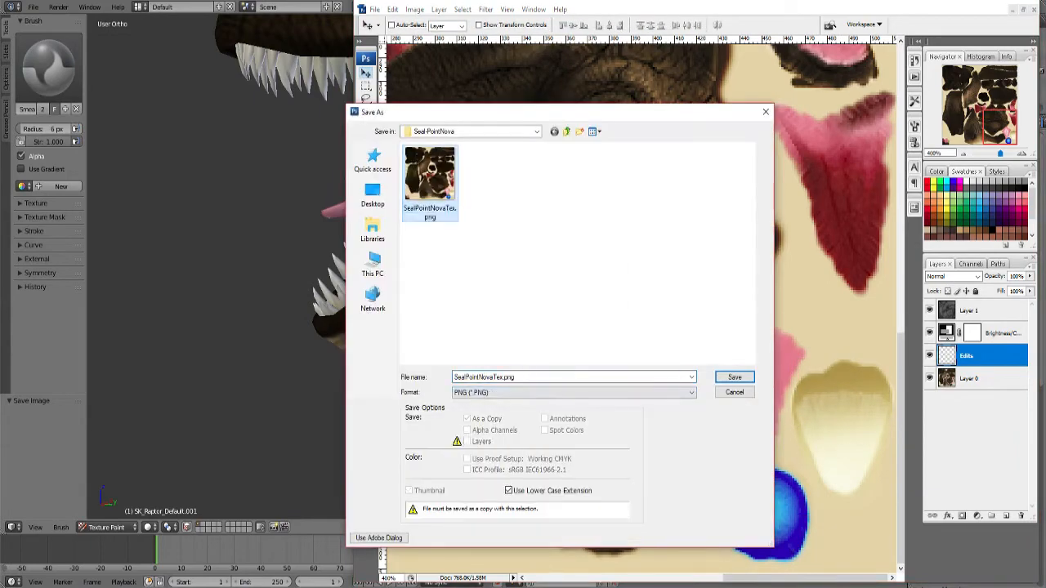
pyautogui.press('Return')
pyautogui.press('y')
pyautogui.press('Return')
# Switch to Blender, reload the texture image and inspect the lower and upper teeth up close and from a new angle.
pyautogui.hotkey('alt', 'Tab')
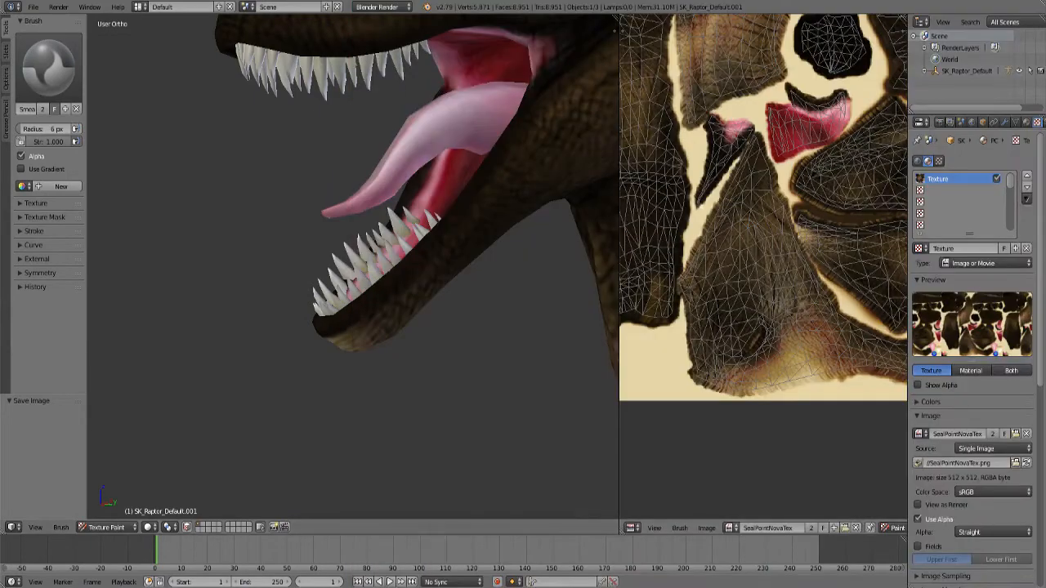
pyautogui.click(706, 528)
pyautogui.click(739, 455)
pyautogui.scroll(5, 388, 268)
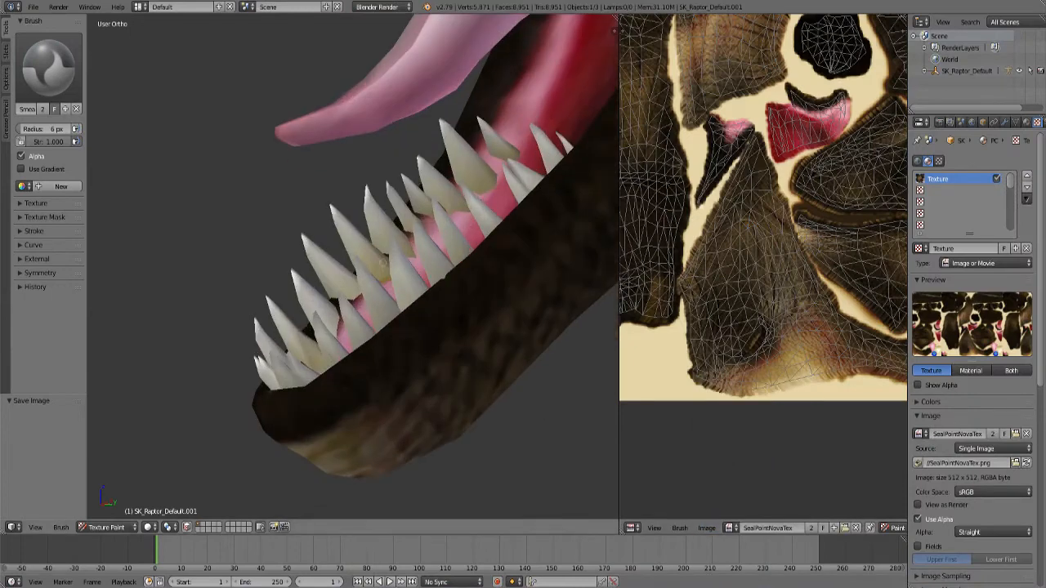
pyautogui.scroll(-9, 401, 340)
pyautogui.moveTo(401, 341); pyautogui.dragTo(420, 245, button='middle')
pyautogui.scroll(4, 420, 179)
pyautogui.keyDown('shift'); pyautogui.moveTo(408, 122); pyautogui.dragTo(420, 186, button='middle'); pyautogui.keyUp('shift')
# Switch back to Photoshop and compare the tooth shading with Layer 1 hidden and shown.
pyautogui.hotkey('alt', 'Tab')
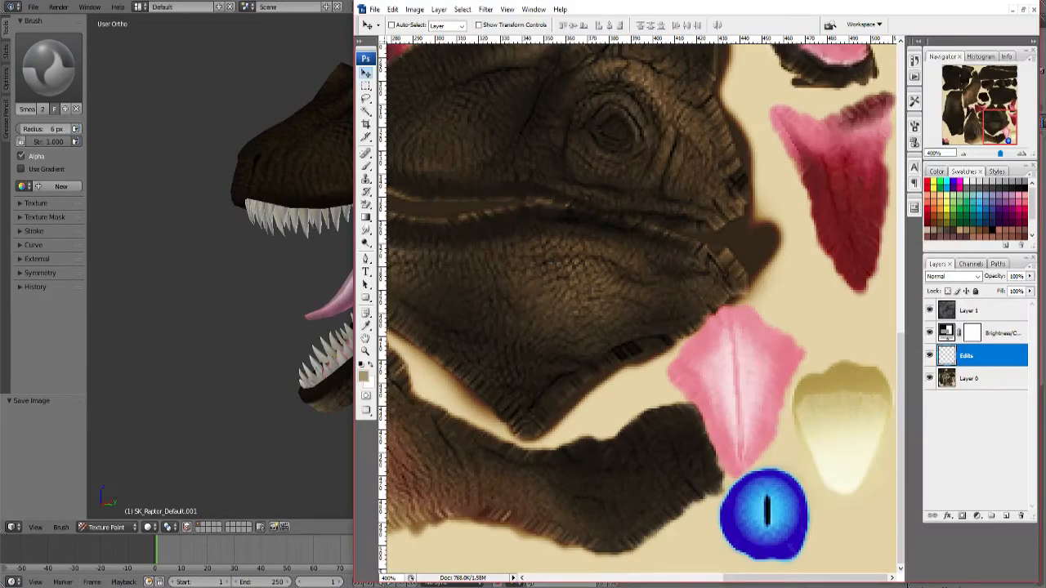
pyautogui.hotkey('ctrl', 'z')
pyautogui.hotkey('ctrl', 'z')
pyautogui.click(929, 310)
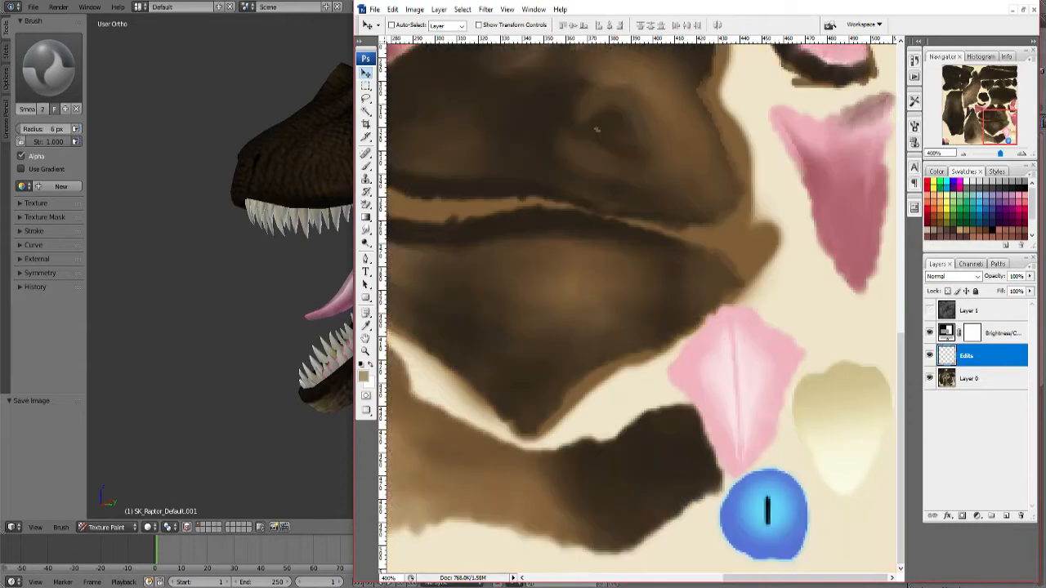
pyautogui.click(929, 311)
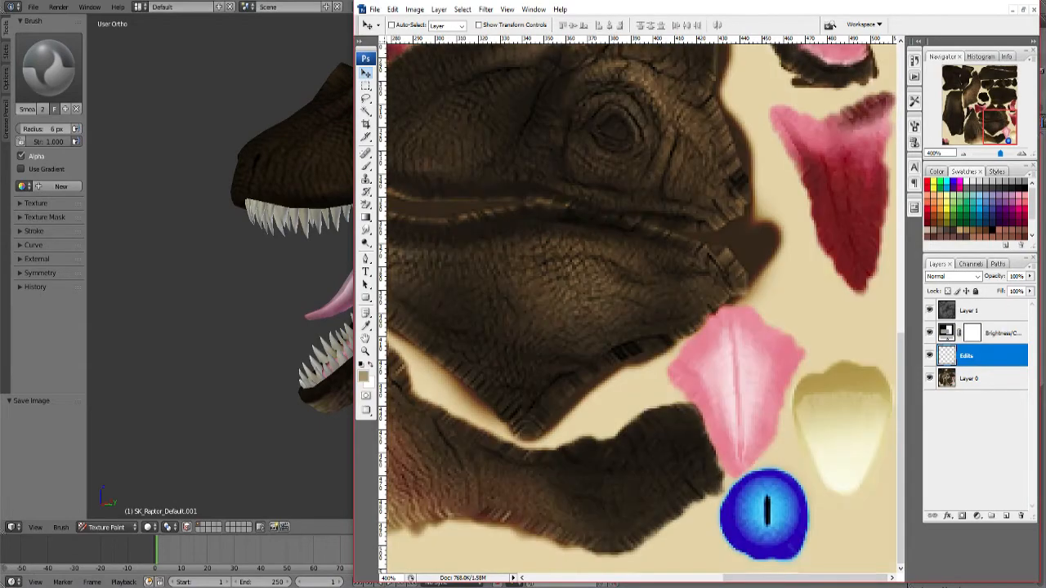
# Reselect the tooth shading on Edits, scale it to 106.0% width and 121.0% height with Free Transform, and deselect.
pyautogui.keyDown('ctrl'); pyautogui.click(946, 356); pyautogui.keyUp('ctrl')
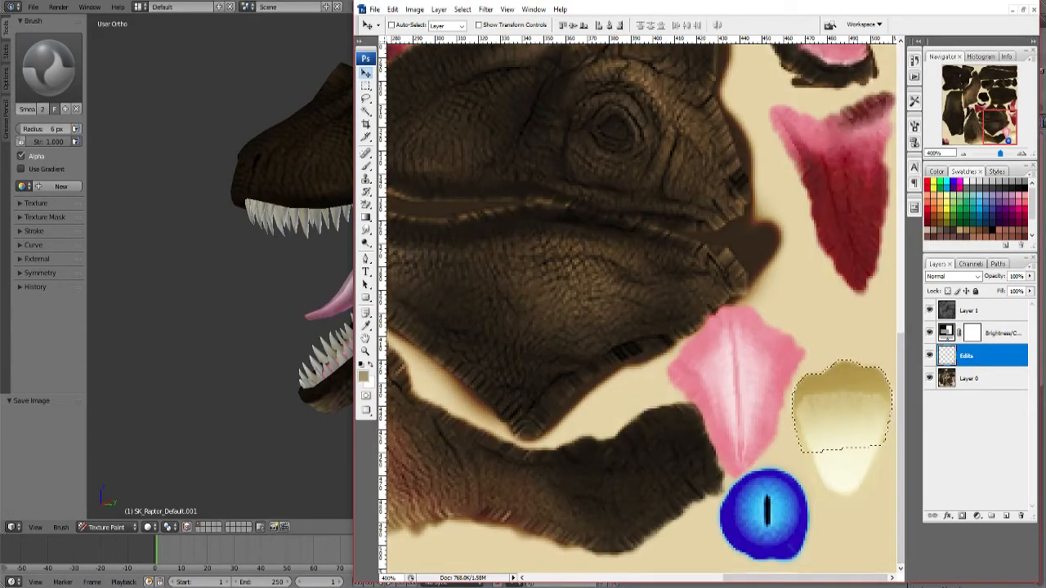
pyautogui.hotkey('ctrl', 't')
pyautogui.moveTo(842, 549); pyautogui.dragTo(842, 587)
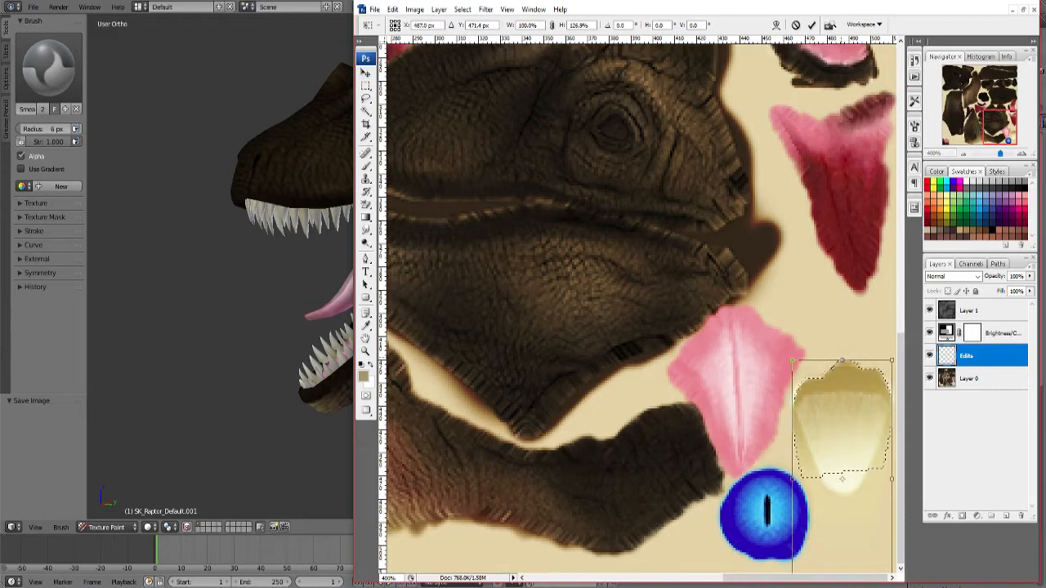
pyautogui.moveTo(793, 360); pyautogui.dragTo(786, 372)
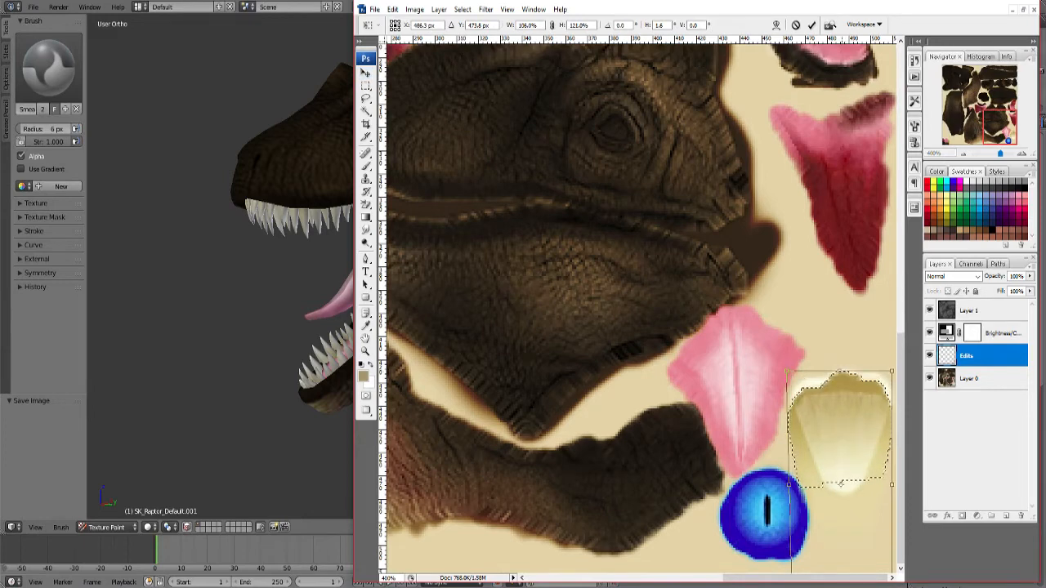
pyautogui.press('Return')
pyautogui.hotkey('ctrl', 'd')
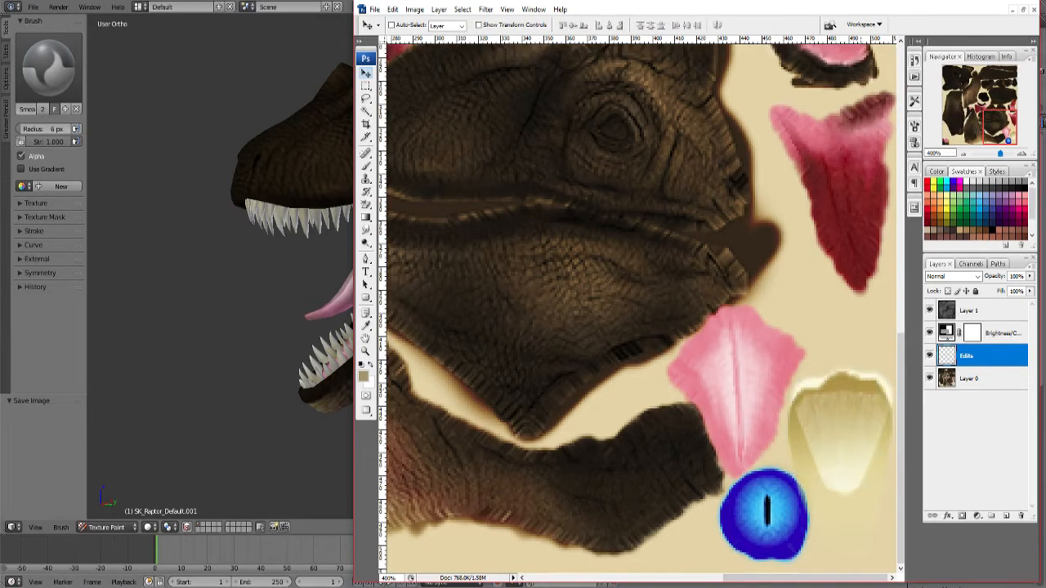
# Save the texture with the enlarged tooth shading as a PNG copy, replacing SealPointNovaTex.png.
pyautogui.hotkey('ctrl', 'shift', 's')
pyautogui.click(572, 392)
pyautogui.click(490, 501)
pyautogui.doubleClick(430, 178)
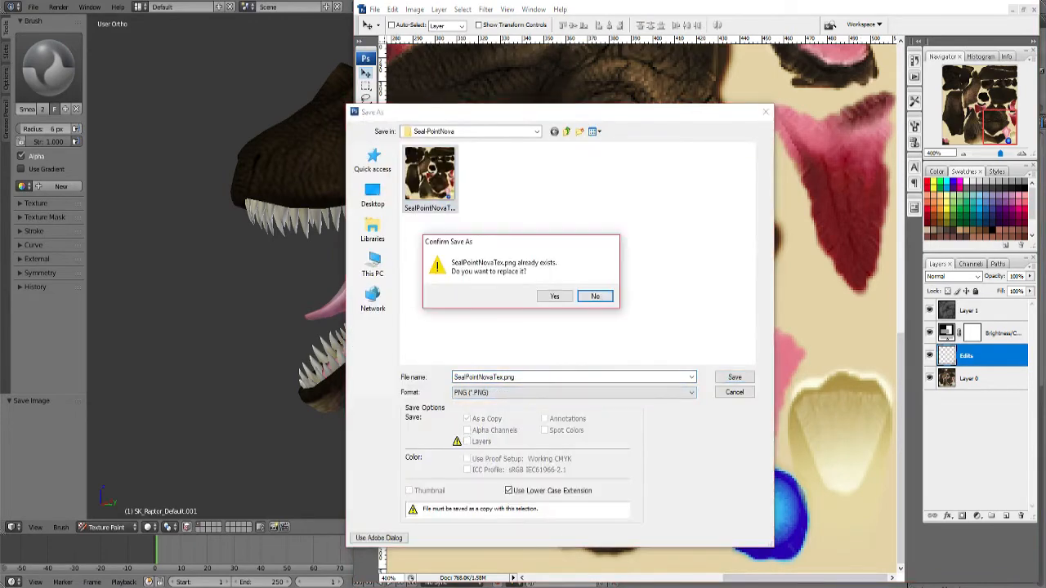
pyautogui.click(554, 296)
pyautogui.click(730, 280)
# Switch to Blender, reload the texture image and inspect the raptor's head, then its hands and claws up close.
pyautogui.hotkey('alt', 'Tab')
pyautogui.click(706, 528)
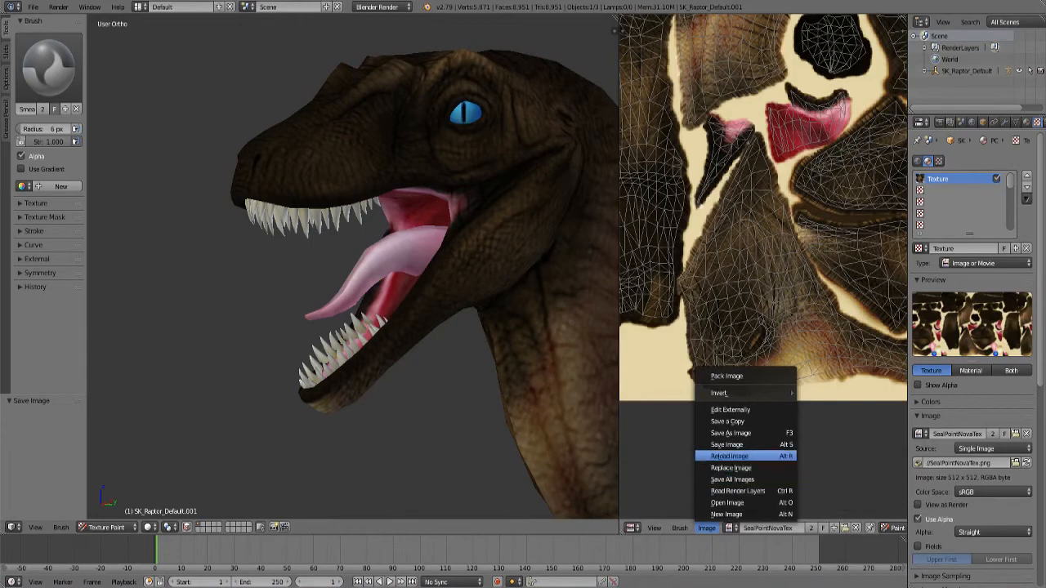
pyautogui.click(730, 455)
pyautogui.scroll(-5, 352, 376)
pyautogui.scroll(4, 352, 376)
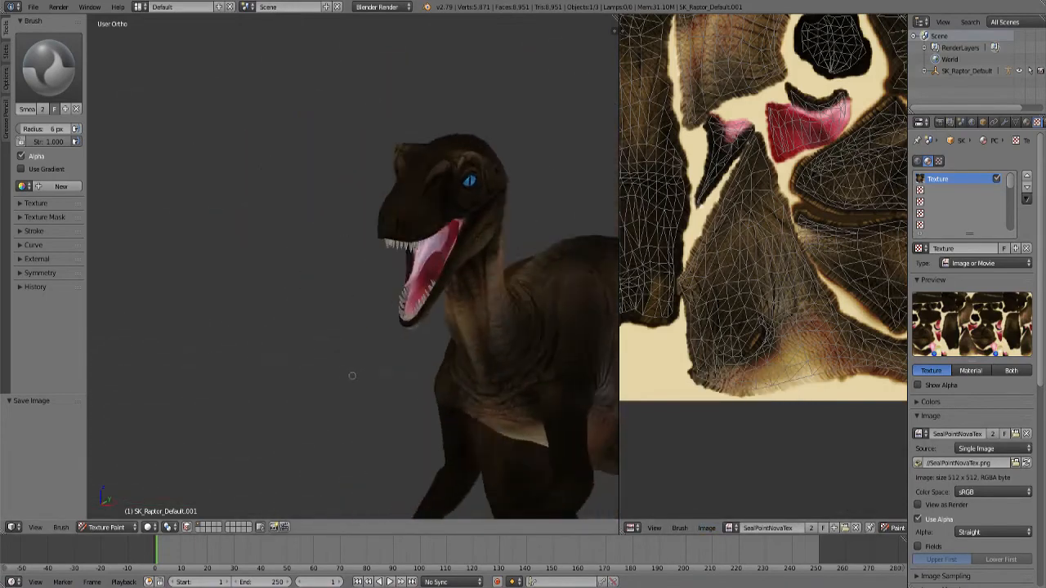
pyautogui.keyDown('shift'); pyautogui.moveTo(352, 376); pyautogui.dragTo(349, 135, button='middle'); pyautogui.keyUp('shift')
pyautogui.keyDown('shift'); pyautogui.moveTo(425, 490); pyautogui.dragTo(321, 380, button='middle'); pyautogui.keyUp('shift')
pyautogui.scroll(4, 322, 380)
# Switch back to Photoshop, sample the tan palette swatch with Edits and Layer 1 hidden, and show both layers again.
pyautogui.hotkey('alt', 'Tab')
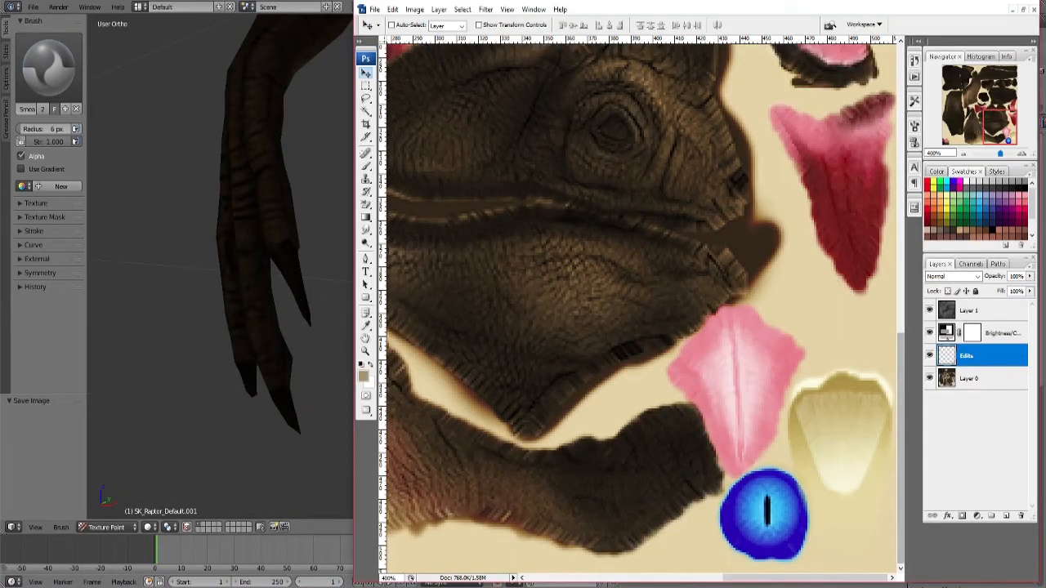
pyautogui.click(929, 355)
pyautogui.click(929, 310)
pyautogui.click(365, 325)
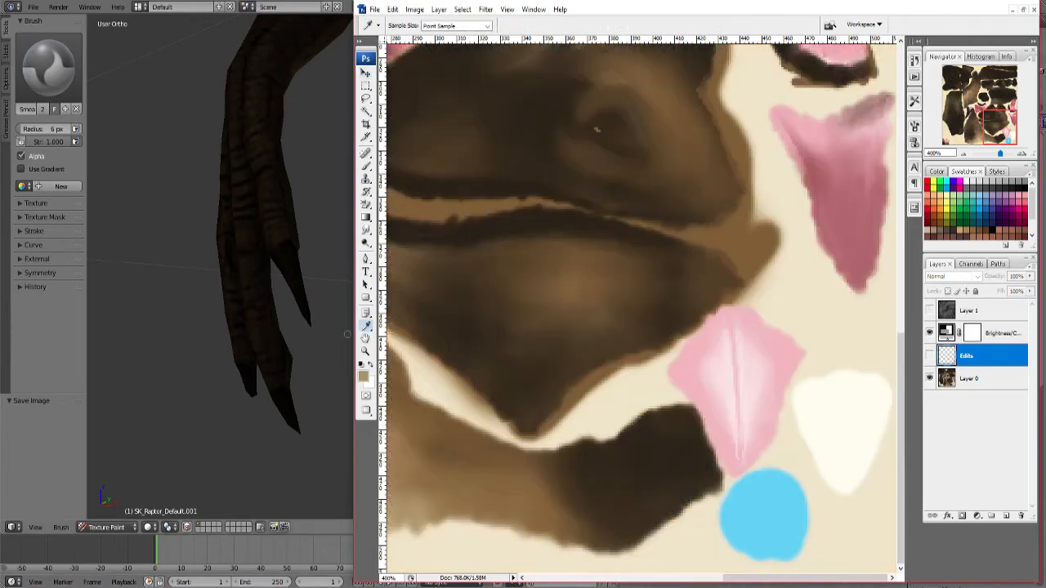
pyautogui.click(929, 311)
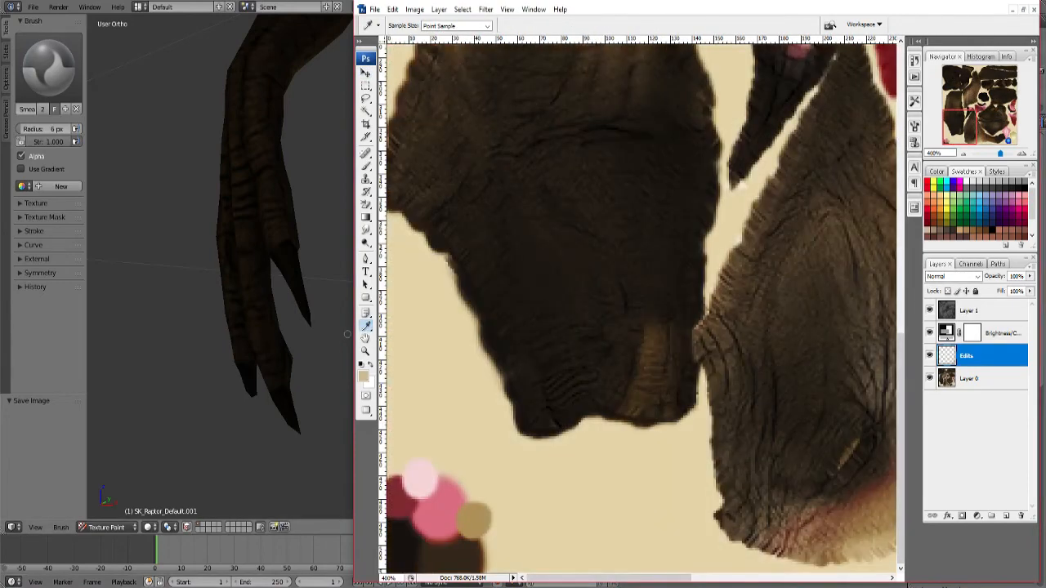
pyautogui.scroll(5, 640, 309)
pyautogui.hotkey('ctrl', '+')
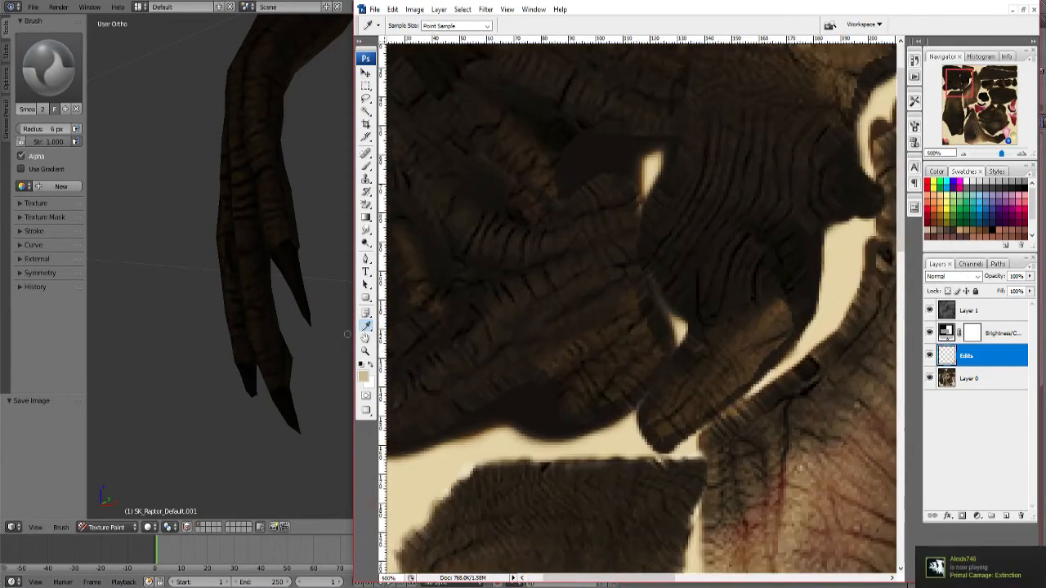
# Brush tan over the three claw areas of the texture's upper-left piece on the Edits layer.
pyautogui.press('b')
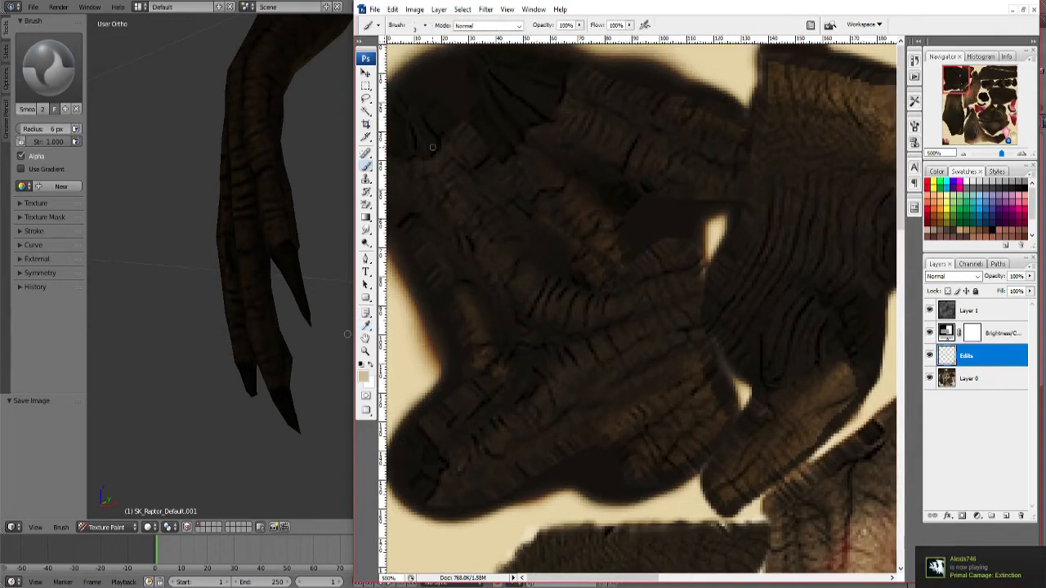
pyautogui.moveTo(491, 76)
pyautogui.mouseDown()
pyautogui.moveTo(482, 106)
pyautogui.moveTo(502, 145)
pyautogui.mouseUp()
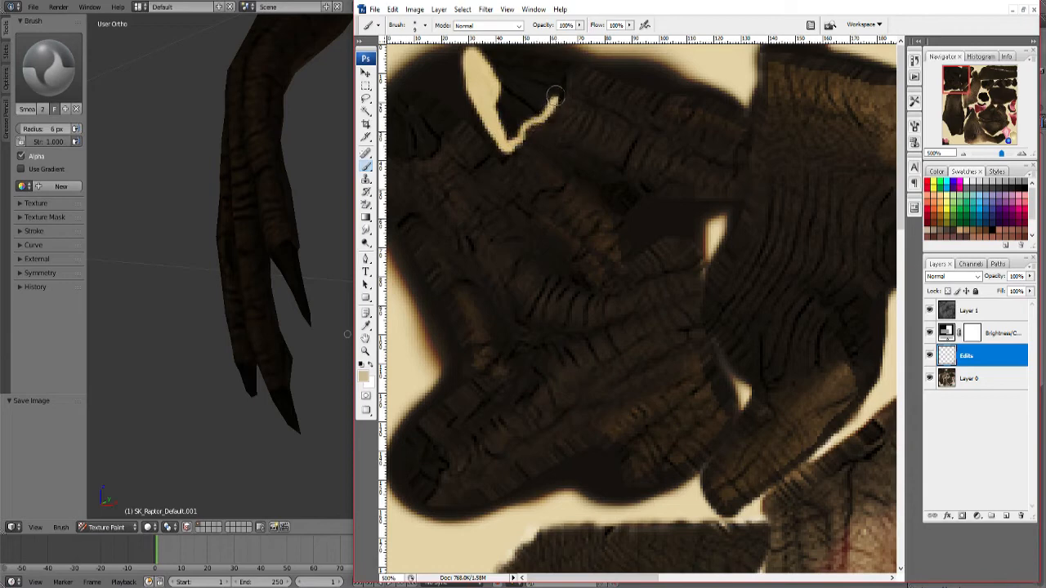
pyautogui.moveTo(554, 96)
pyautogui.mouseDown()
pyautogui.moveTo(543, 49)
pyautogui.moveTo(500, 99)
pyautogui.moveTo(535, 115)
pyautogui.moveTo(539, 73)
pyautogui.mouseUp()
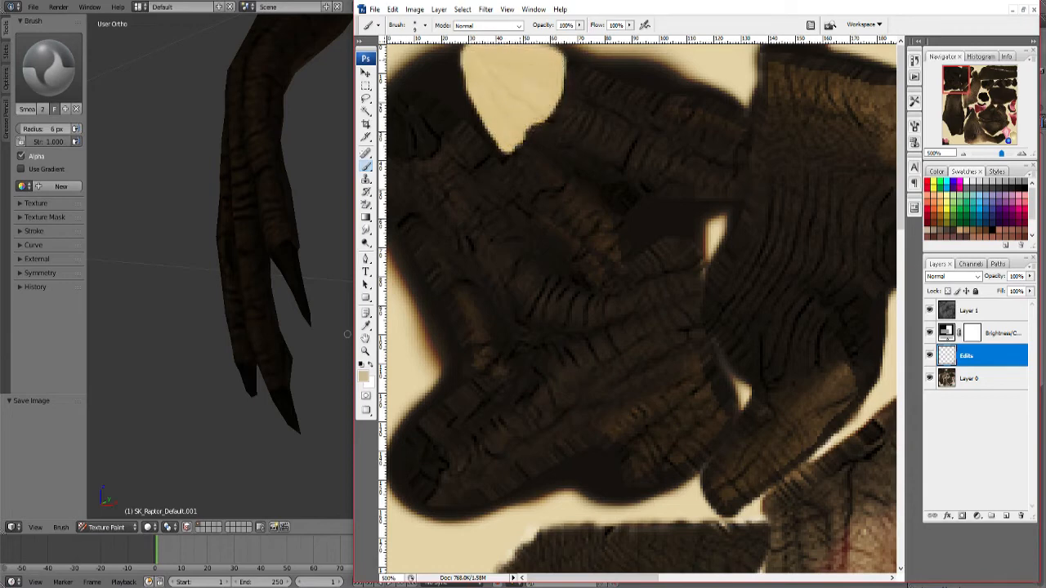
pyautogui.moveTo(411, 137)
pyautogui.mouseDown()
pyautogui.moveTo(408, 150)
pyautogui.moveTo(448, 110)
pyautogui.moveTo(406, 114)
pyautogui.moveTo(397, 84)
pyautogui.moveTo(415, 71)
pyautogui.mouseUp()
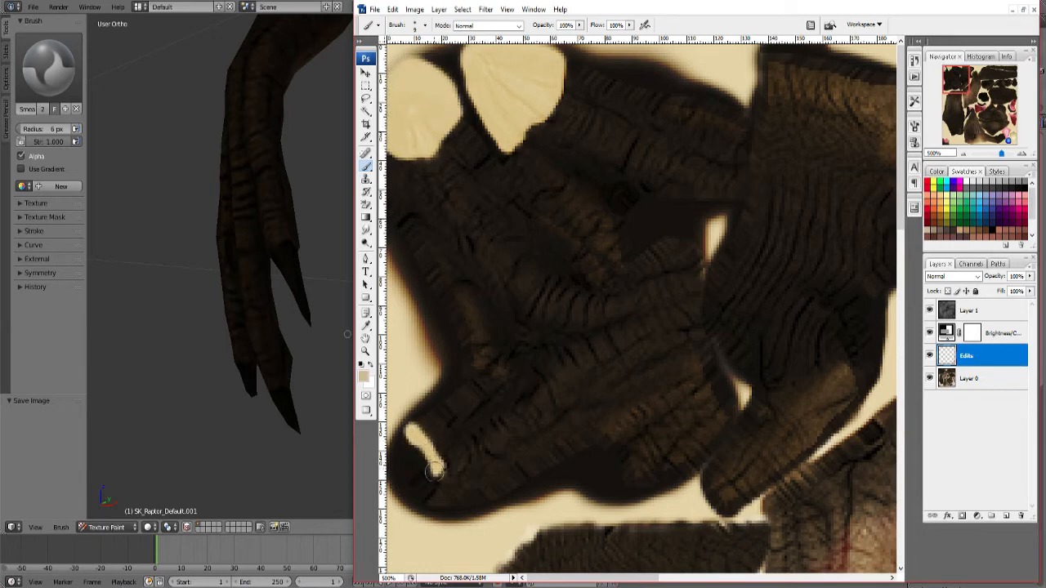
pyautogui.moveTo(435, 471)
pyautogui.mouseDown()
pyautogui.moveTo(415, 492)
pyautogui.moveTo(404, 453)
pyautogui.moveTo(407, 478)
pyautogui.mouseUp()
pyautogui.scroll(-1, 716, 341)
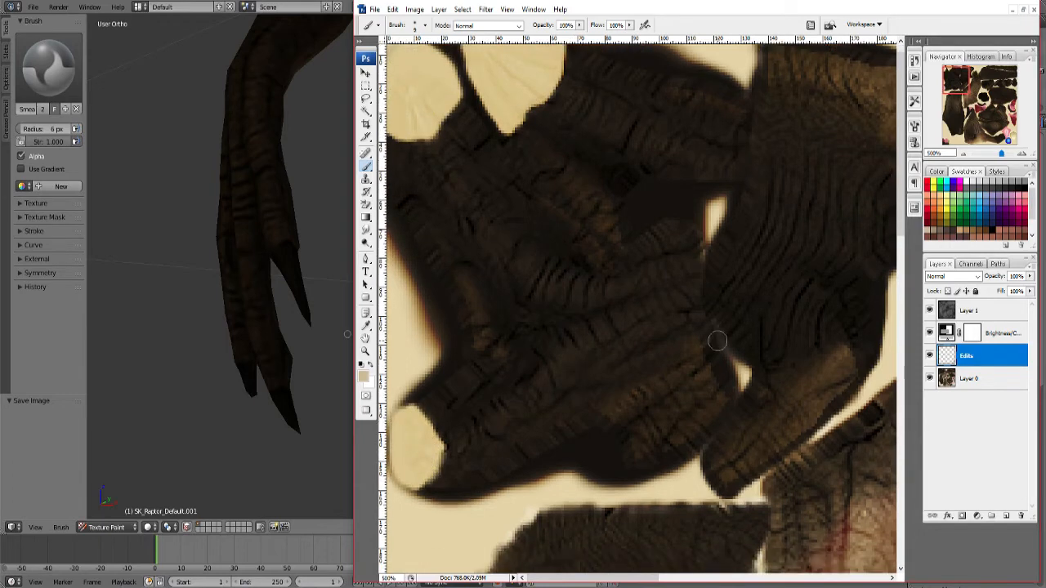
# Brush tan over the oval piece and the dark claw patches on the two small neighbouring pieces.
pyautogui.moveTo(956, 80); pyautogui.dragTo(1003, 78)
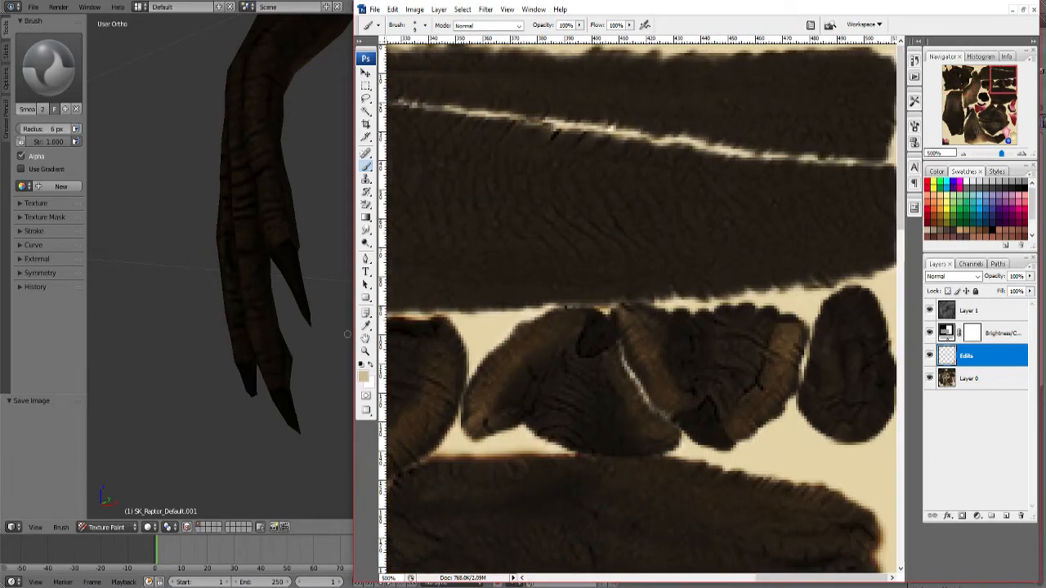
pyautogui.moveTo(855, 358)
pyautogui.mouseDown()
pyautogui.moveTo(866, 408)
pyautogui.moveTo(837, 433)
pyautogui.moveTo(801, 400)
pyautogui.moveTo(825, 314)
pyautogui.moveTo(866, 290)
pyautogui.moveTo(841, 376)
pyautogui.moveTo(829, 329)
pyautogui.mouseUp()
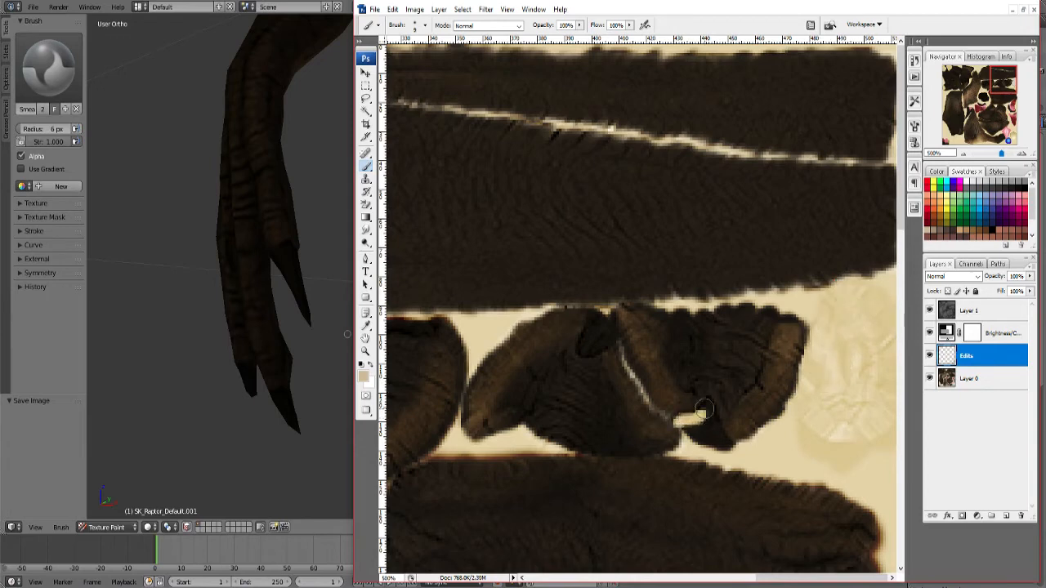
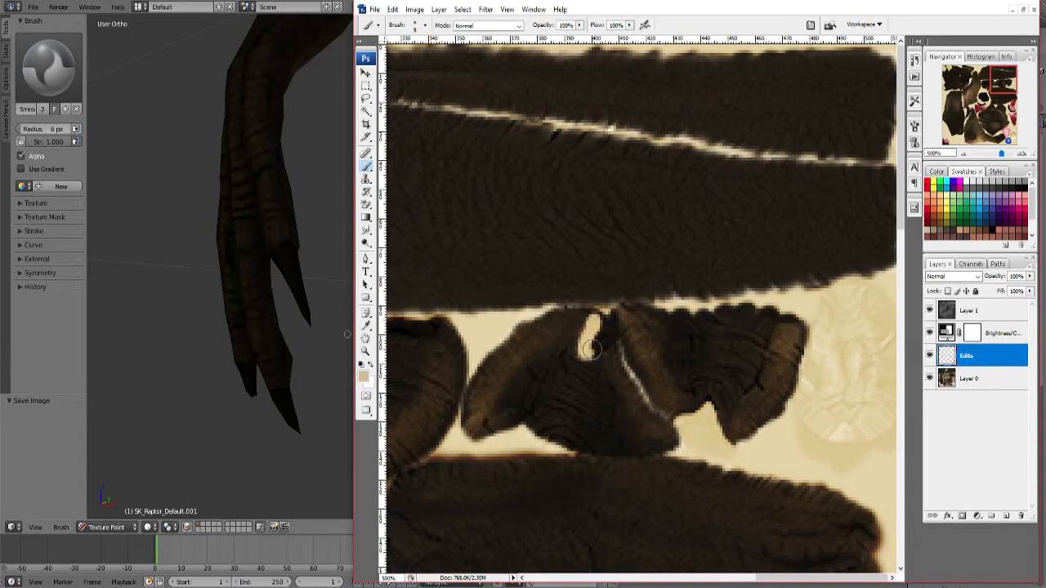
pyautogui.moveTo(606, 325); pyautogui.dragTo(595, 345)
# Erase the tan paint from the oval piece with the Eraser and return to the Brush tool.
pyautogui.moveTo(1003, 79)
pyautogui.mouseDown()
pyautogui.moveTo(987, 93)
pyautogui.moveTo(1003, 81)
pyautogui.mouseUp()
pyautogui.press('g')
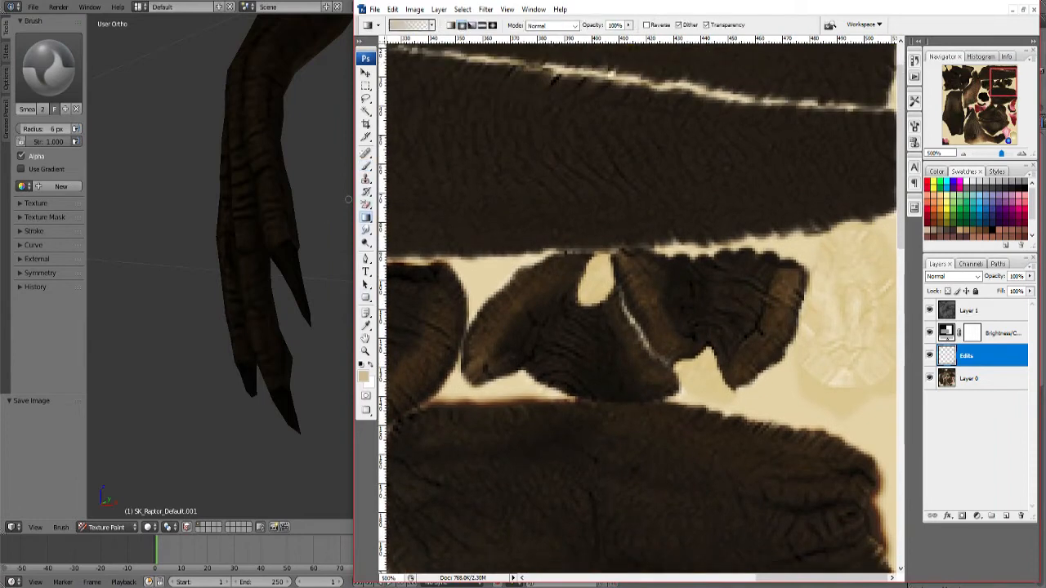
pyautogui.click(366, 204)
pyautogui.click(408, 205)
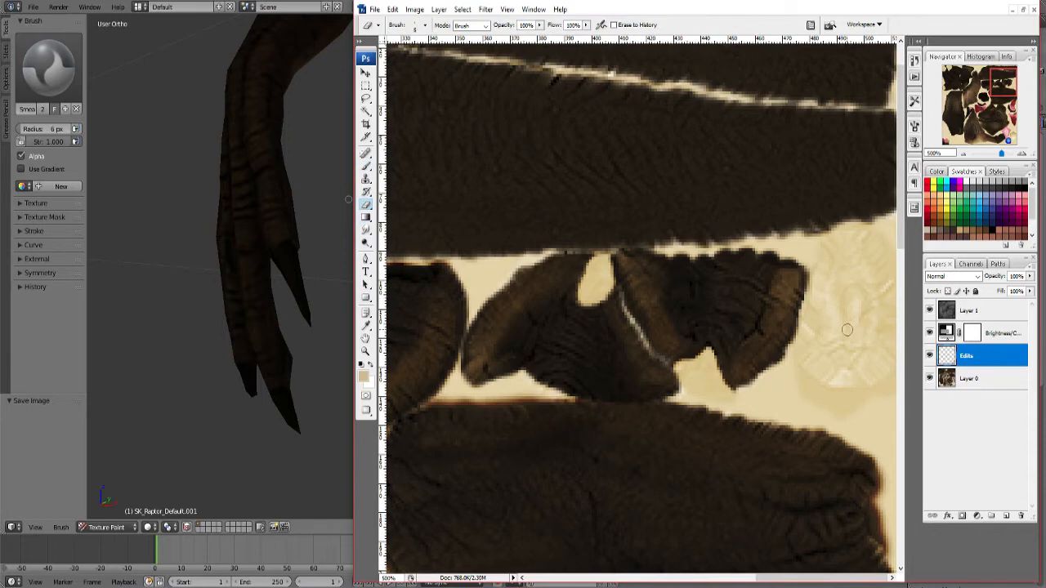
pyautogui.moveTo(869, 278)
pyautogui.mouseDown()
pyautogui.moveTo(872, 392)
pyautogui.moveTo(853, 227)
pyautogui.moveTo(804, 326)
pyautogui.moveTo(863, 383)
pyautogui.mouseUp()
pyautogui.press('b')
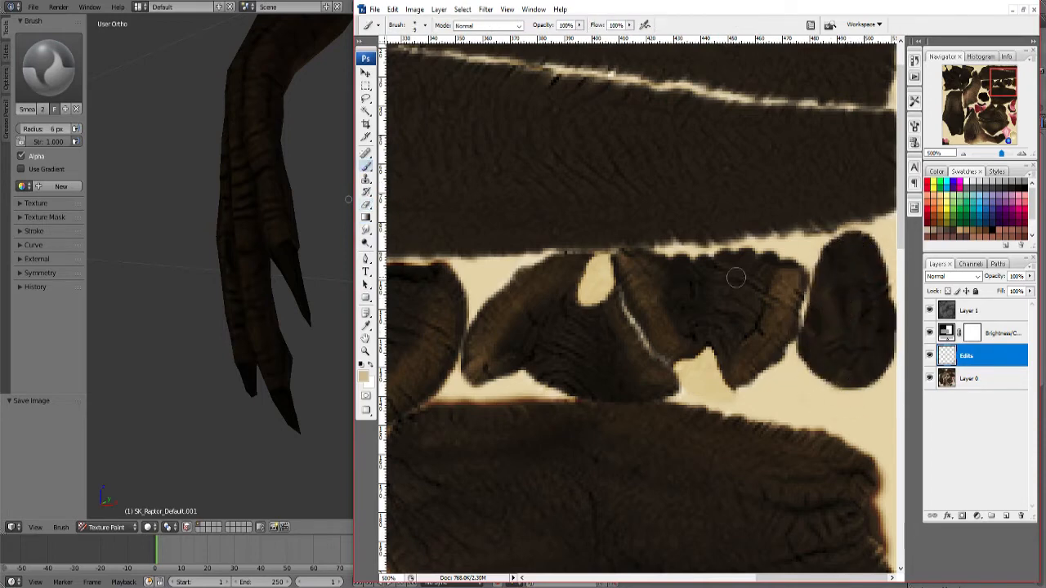
pyautogui.moveTo(863, 354)
pyautogui.mouseDown()
pyautogui.moveTo(841, 374)
pyautogui.moveTo(861, 364)
pyautogui.mouseUp()
# Enlarge the brush, paint the dark rounded piece in the texture's middle tan, and check the whole texture with Layer 1 hidden.
pyautogui.moveTo(1003, 81); pyautogui.dragTo(983, 93)
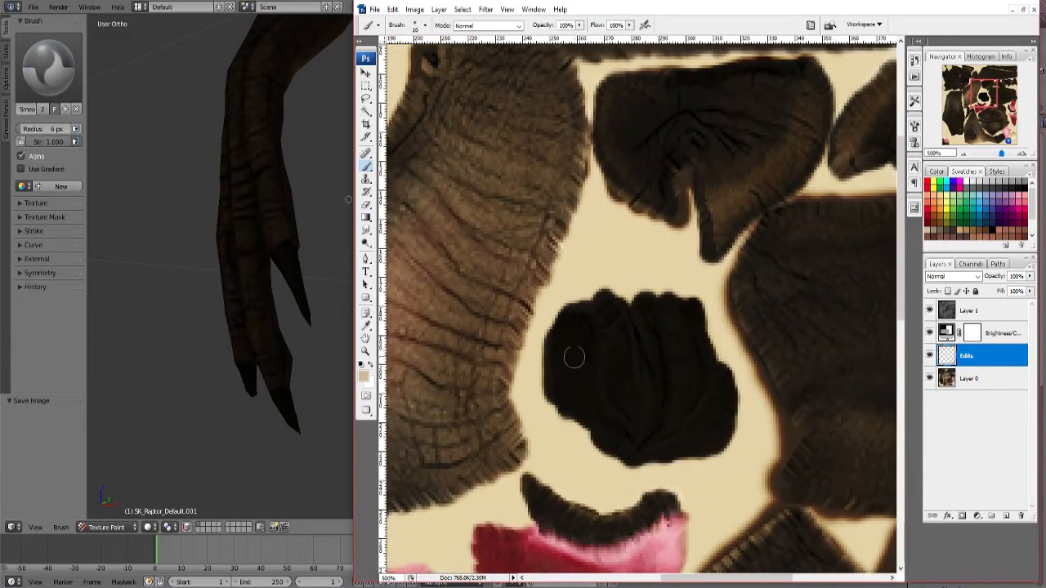
pyautogui.press(']')
pyautogui.press(']')
pyautogui.moveTo(574, 360)
pyautogui.mouseDown()
pyautogui.moveTo(559, 351)
pyautogui.moveTo(644, 300)
pyautogui.moveTo(704, 325)
pyautogui.moveTo(723, 443)
pyautogui.moveTo(580, 413)
pyautogui.moveTo(662, 454)
pyautogui.moveTo(691, 422)
pyautogui.mouseUp()
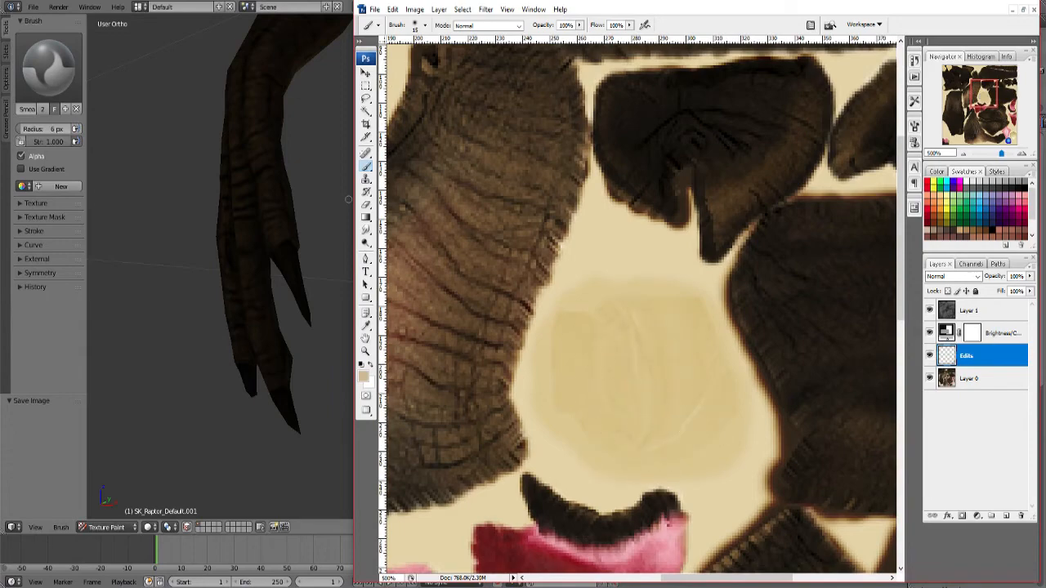
pyautogui.hotkey('ctrl', 'alt', '0')
pyautogui.click(929, 310)
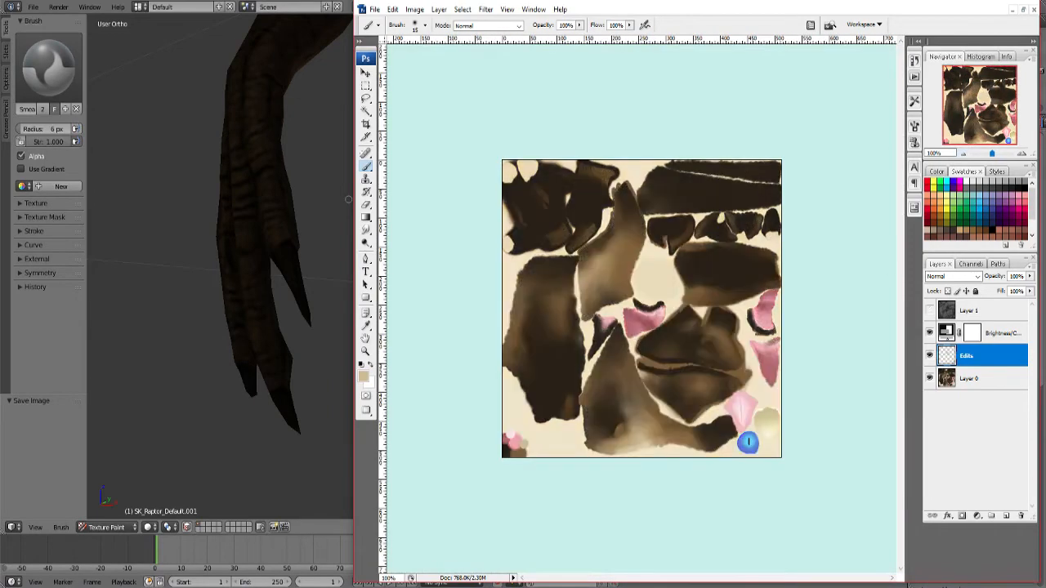
# Save the texture with the tan claws and Layer 1 visible as a PNG copy, replacing SealPointNovaTex.png.
pyautogui.hotkey('ctrl', 'shift', 's')
pyautogui.click(572, 392)
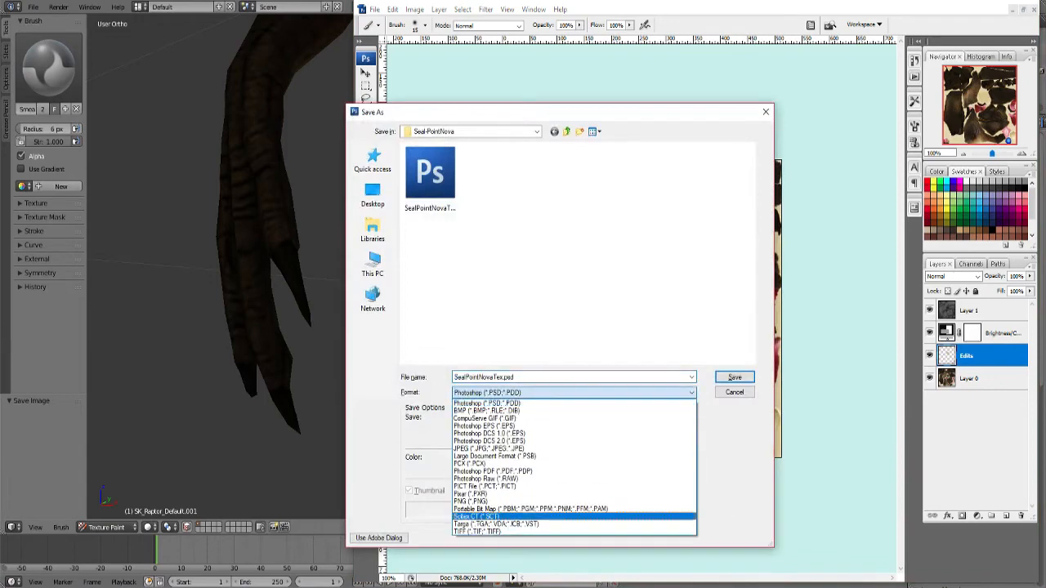
pyautogui.click(496, 524)
pyautogui.click(573, 392)
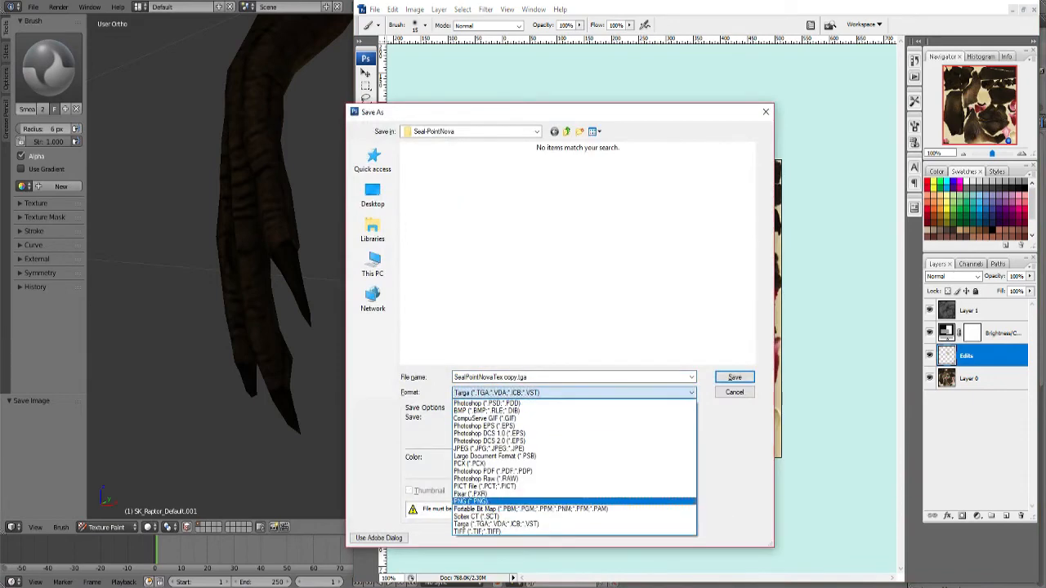
pyautogui.click(471, 501)
pyautogui.press('Return')
pyautogui.click(554, 296)
pyautogui.click(730, 281)
# Switch to Blender, reload the texture image and inspect the hand and foot claws and the whole raptor from several angles.
pyautogui.click(318, 245)
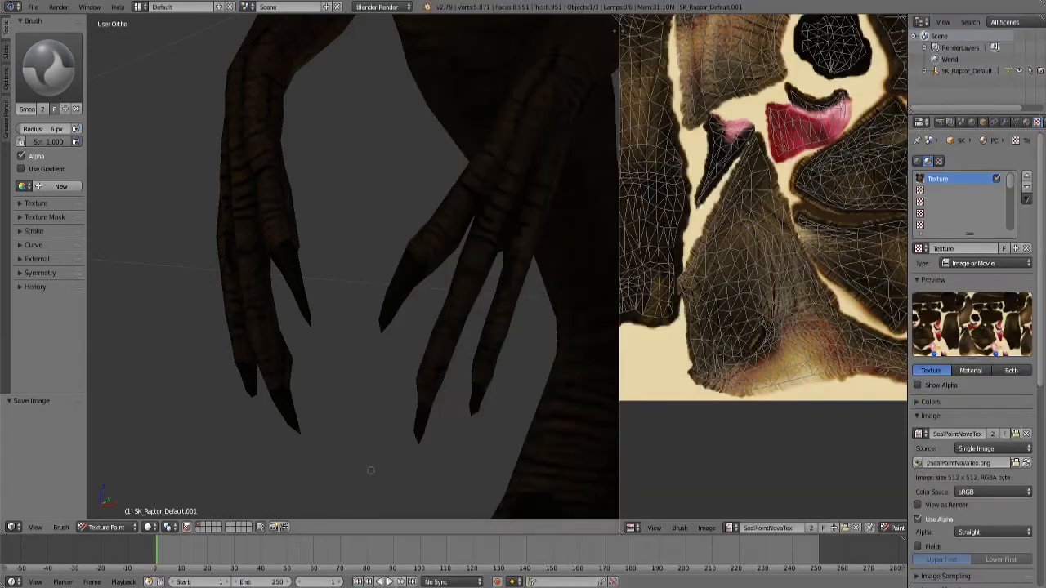
pyautogui.click(706, 528)
pyautogui.click(728, 456)
pyautogui.scroll(-4, 352, 455)
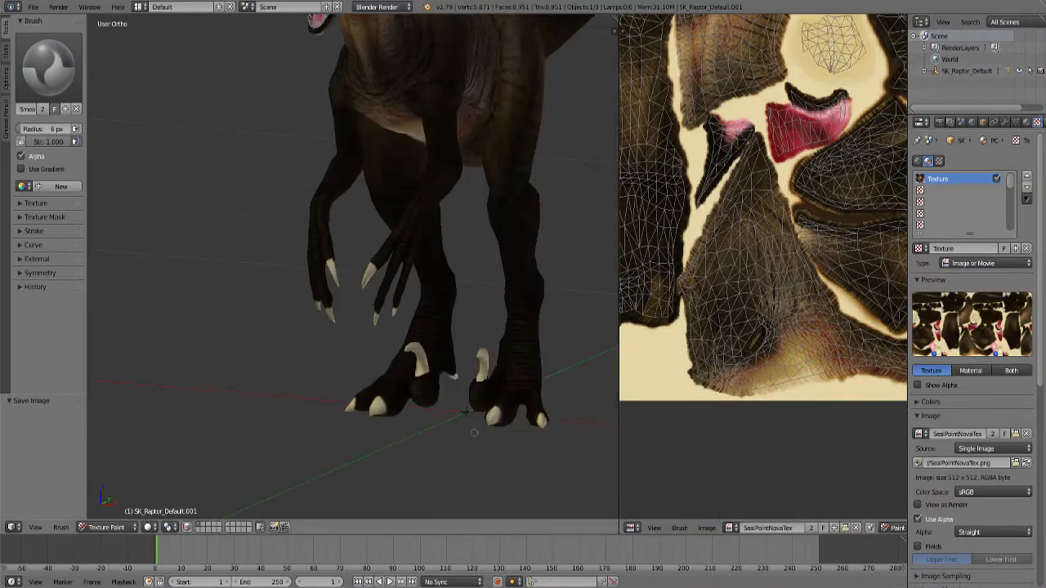
pyautogui.moveTo(474, 433); pyautogui.dragTo(256, 403, button='middle')
pyautogui.moveTo(503, 409); pyautogui.dragTo(549, 424, button='middle')
pyautogui.scroll(5, 389, 442)
pyautogui.scroll(-6, 395, 433)
pyautogui.keyDown('shift'); pyautogui.moveTo(397, 409); pyautogui.dragTo(385, 488, button='middle'); pyautogui.keyUp('shift')
pyautogui.scroll(-3, 385, 487)
pyautogui.moveTo(528, 355); pyautogui.dragTo(464, 301, button='middle')
# Switch to Photoshop, hide Layer 1 and save the texture without scale detail as a PNG copy over SealPointNovaTex.png.
pyautogui.hotkey('alt', 'Tab')
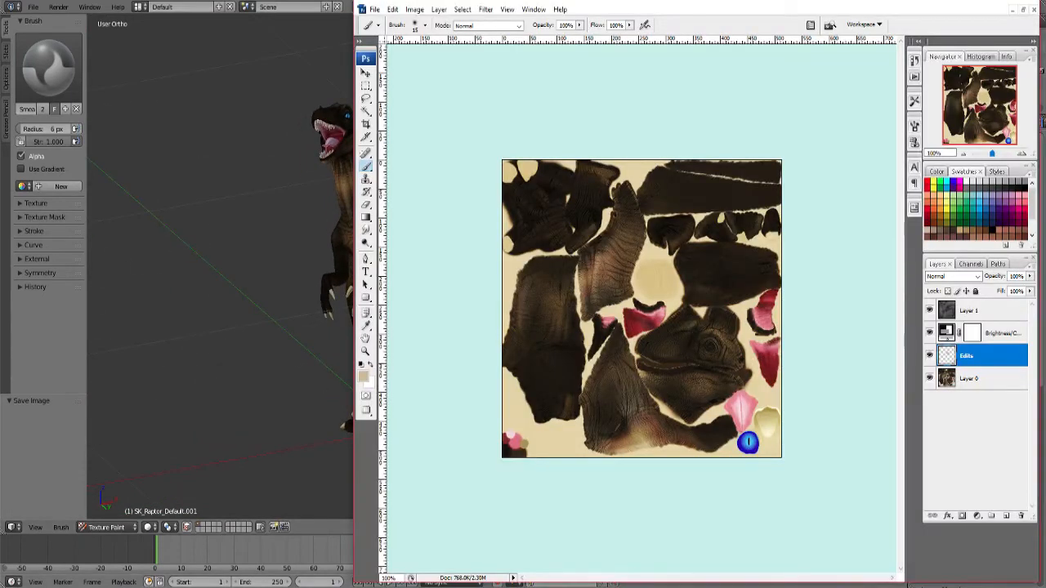
pyautogui.click(929, 310)
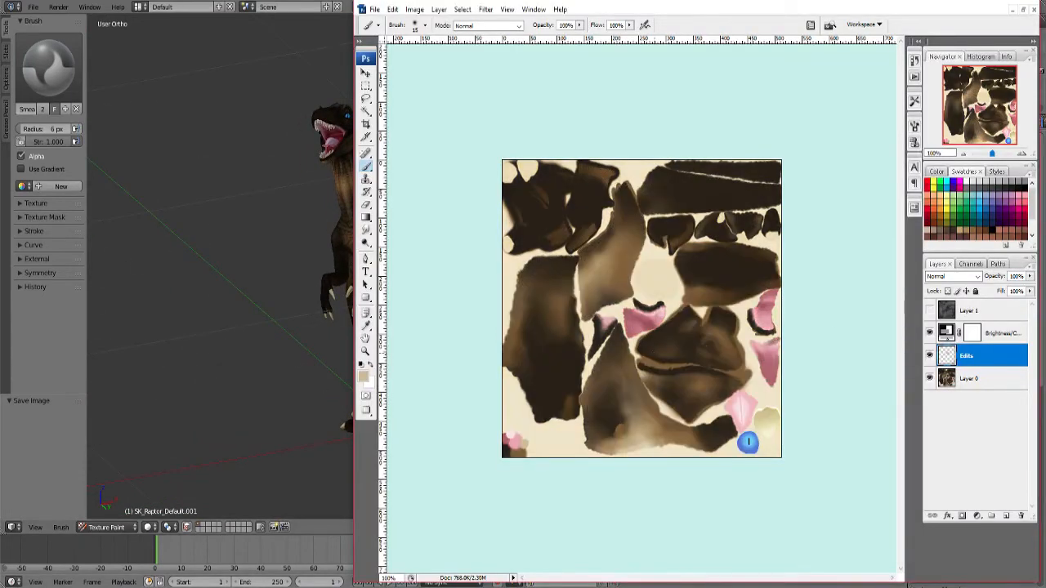
pyautogui.hotkey('ctrl', 'shift', 's')
pyautogui.click(571, 392)
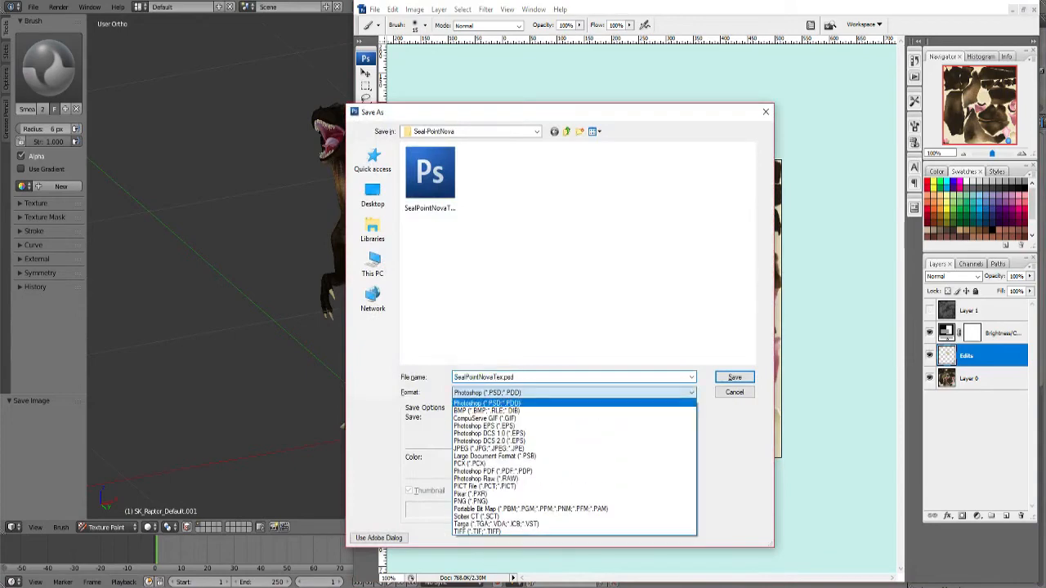
pyautogui.click(470, 501)
pyautogui.doubleClick(430, 176)
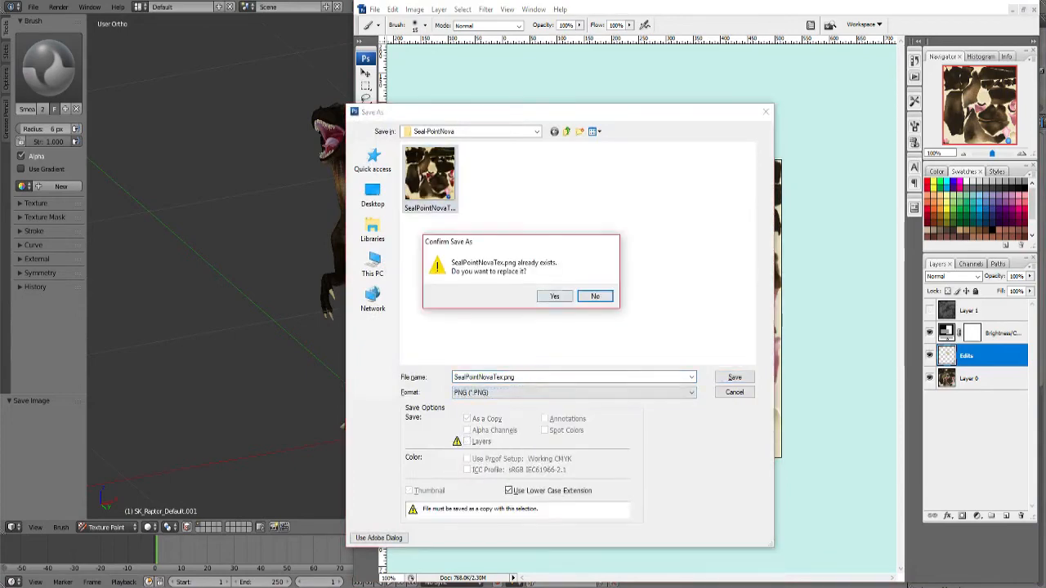
pyautogui.click(555, 296)
pyautogui.press('Return')
# Switch to Blender, reload the texture without scale detail, and inspect the raptor's claws, legs and underside.
pyautogui.hotkey('alt', 'Tab')
pyautogui.click(706, 528)
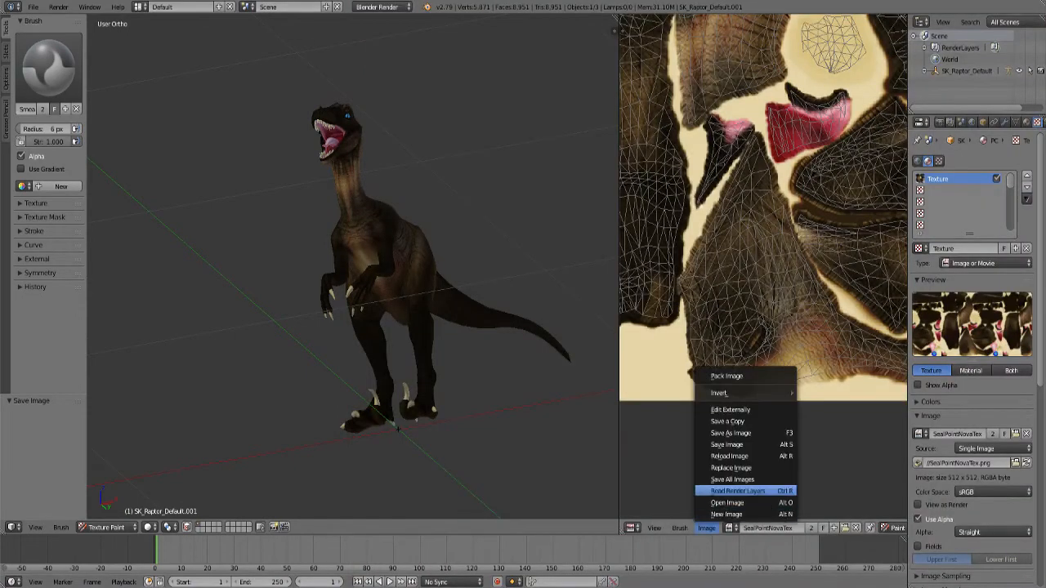
pyautogui.click(729, 456)
pyautogui.scroll(1, 353, 306)
pyautogui.moveTo(304, 305)
pyautogui.keyDown('shift'); pyautogui.mouseDown(button='middle')
pyautogui.moveTo(304, 360)
pyautogui.moveTo(463, 406)
pyautogui.moveTo(514, 402)
pyautogui.moveTo(446, 433)
pyautogui.moveTo(327, 429)
pyautogui.moveTo(343, 441)
pyautogui.mouseUp(button='middle'); pyautogui.keyUp('shift')
pyautogui.scroll(4, 343, 441)
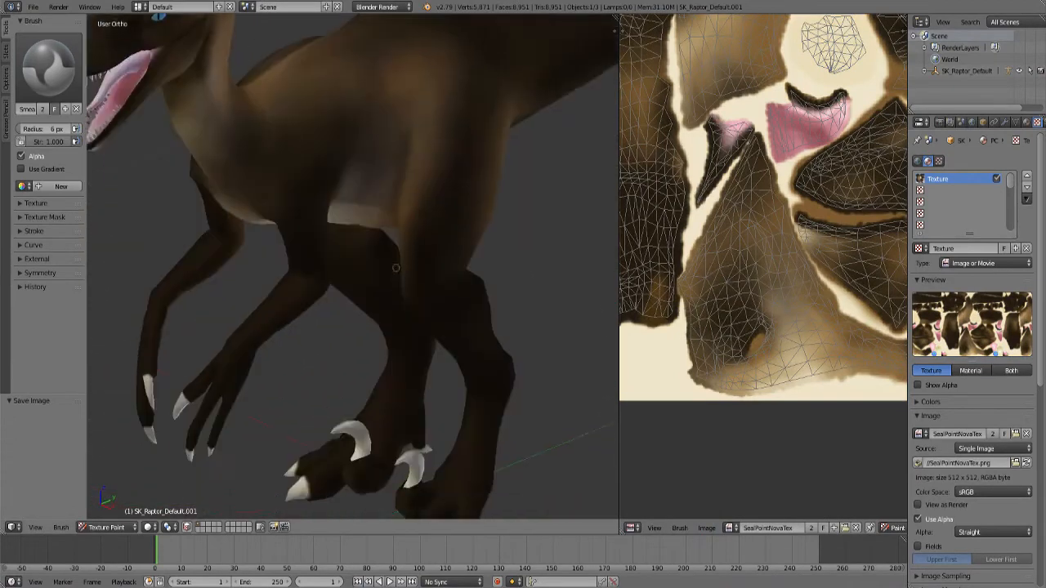
pyautogui.keyDown('shift'); pyautogui.moveTo(377, 506); pyautogui.dragTo(518, 233, button='middle'); pyautogui.keyUp('shift')
pyautogui.scroll(5, 782, 315)
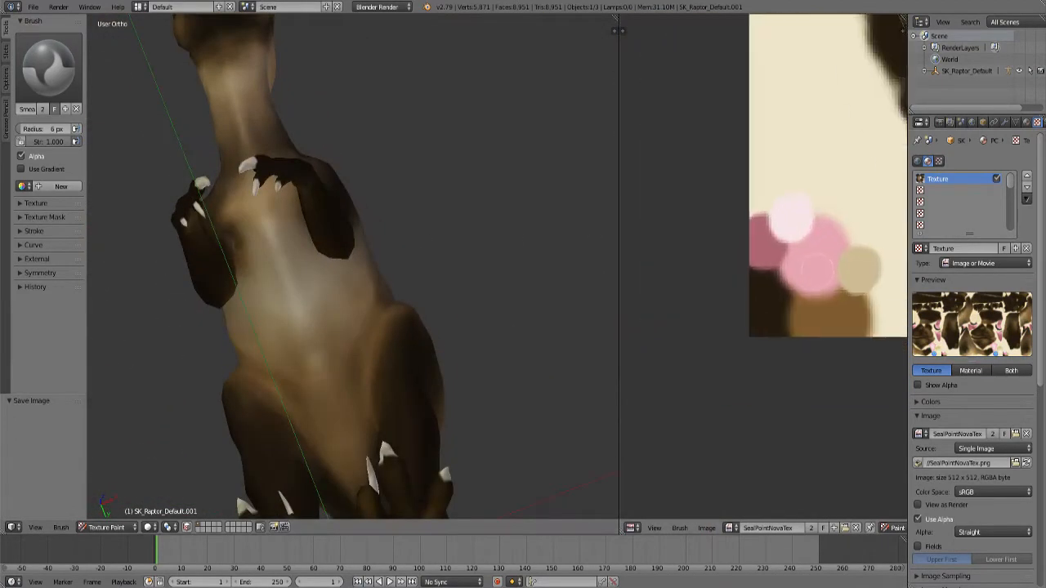
# Choose the TexDraw brush and sample the dark pink and light pink palette swatches as its primary and secondary colours.
pyautogui.click(48, 67)
pyautogui.click(257, 136)
pyautogui.click(26, 183)
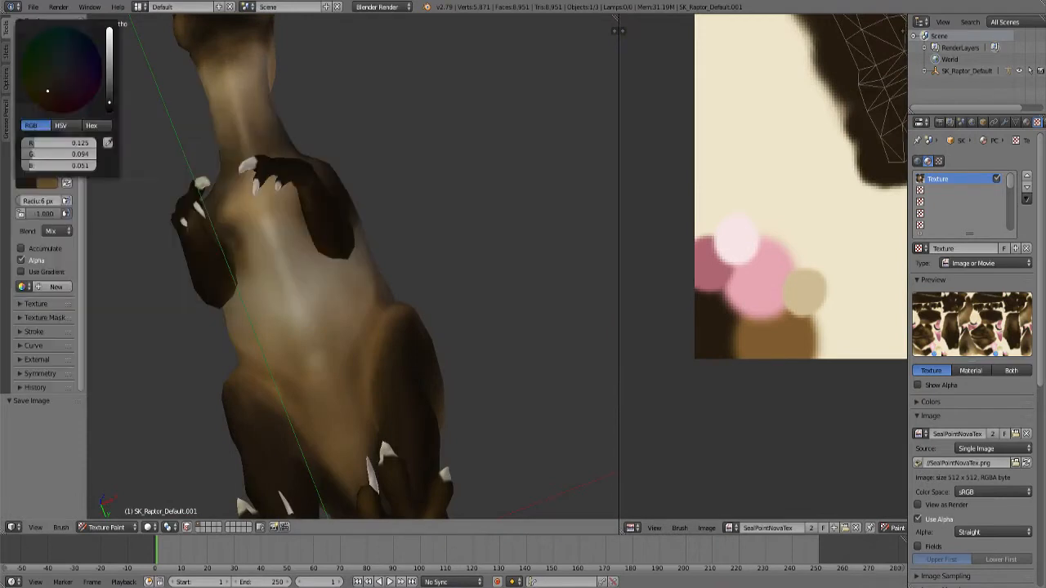
pyautogui.click(709, 275)
pyautogui.click(67, 183)
pyautogui.click(27, 183)
pyautogui.click(108, 142)
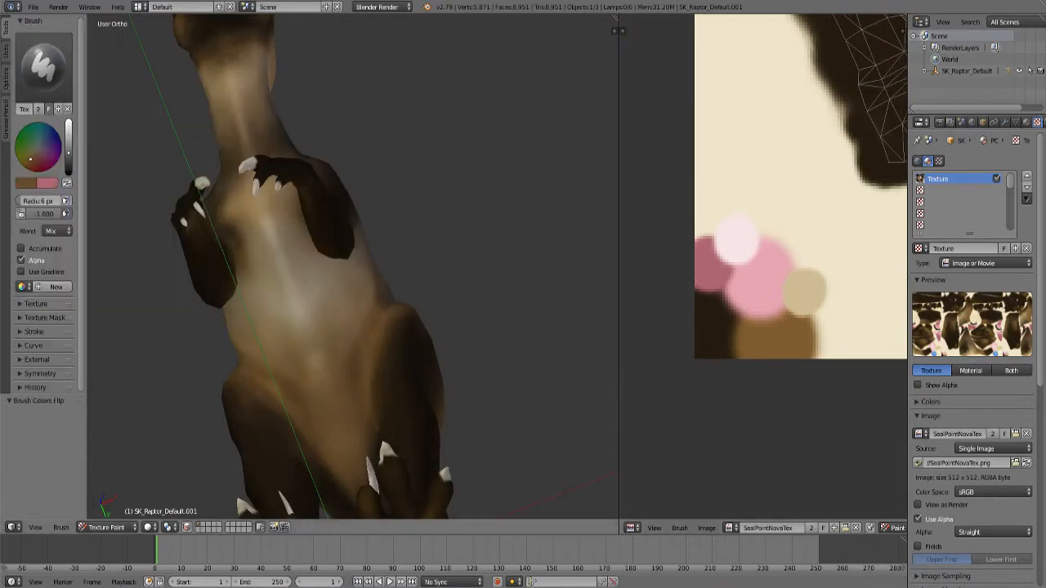
pyautogui.click(756, 282)
pyautogui.press('x')
# Sample the tan palette swatch as the brush colour and paint the middle toe claw's base with a 12 px radius.
pyautogui.keyDown('shift'); pyautogui.moveTo(208, 351); pyautogui.dragTo(267, 249, button='middle'); pyautogui.keyUp('shift')
pyautogui.moveTo(490, 408)
pyautogui.mouseDown(button='middle')
pyautogui.moveTo(469, 417)
pyautogui.moveTo(208, 349)
pyautogui.moveTo(146, 423)
pyautogui.mouseUp(button='middle')
pyautogui.scroll(4, 352, 266)
pyautogui.moveTo(449, 270); pyautogui.dragTo(385, 331, button='middle')
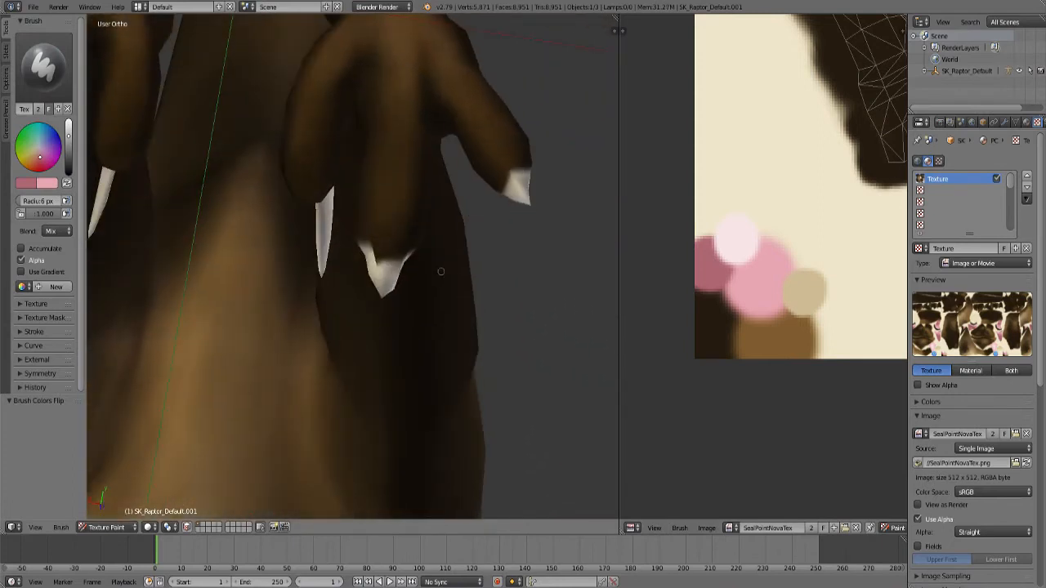
pyautogui.click(26, 183)
pyautogui.click(107, 143)
pyautogui.click(805, 292)
pyautogui.scroll(3, 392, 256)
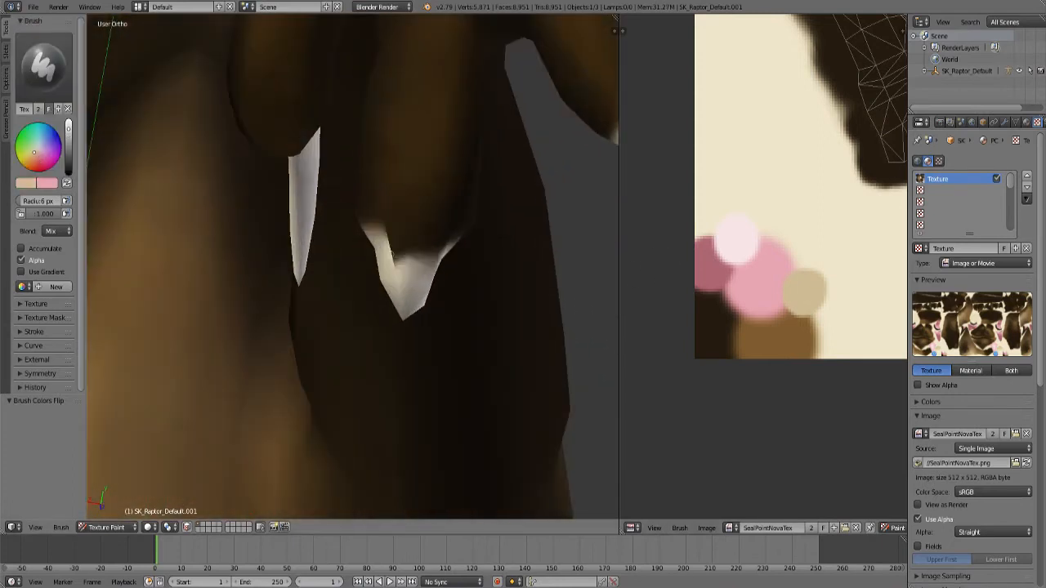
pyautogui.press(']')
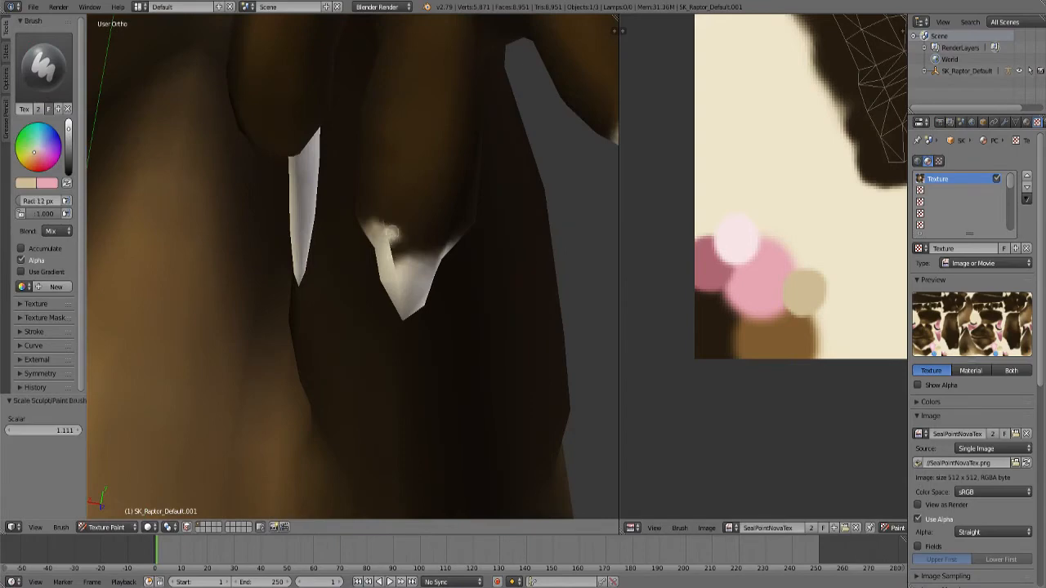
# Continue painting tan around the base of the toe claw on the underside of the foot.
pyautogui.moveTo(433, 241); pyautogui.dragTo(464, 59, button='middle')
pyautogui.press('KP_7')
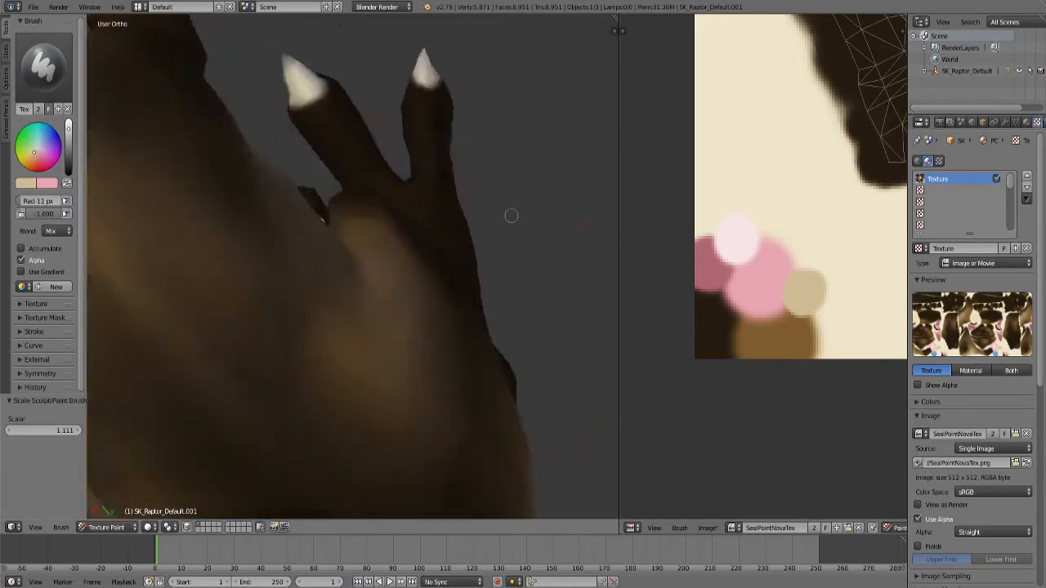
pyautogui.press('ctrl+KP_7')
pyautogui.keyDown('shift'); pyautogui.moveTo(308, 220); pyautogui.dragTo(333, 323, button='middle'); pyautogui.keyUp('shift')
pyautogui.scroll(2, 333, 323)
pyautogui.scroll(4, 334, 324)
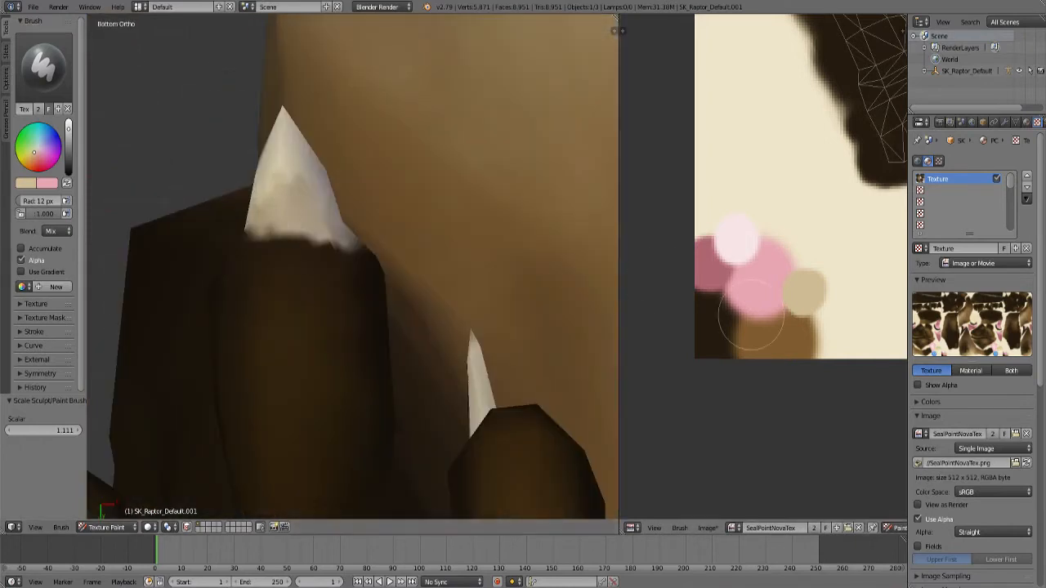
# Paint tan around the bases of the curved sickle claws on the feet with a 20 px brush radius.
pyautogui.scroll(-5, 350, 319)
pyautogui.moveTo(351, 319); pyautogui.dragTo(220, 393, button='middle')
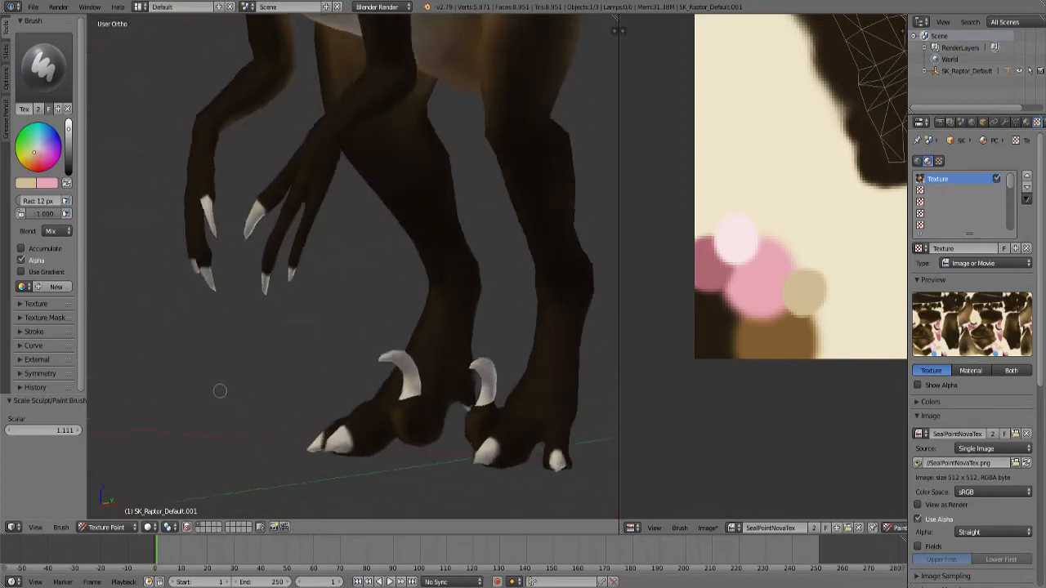
pyautogui.scroll(7, 220, 392)
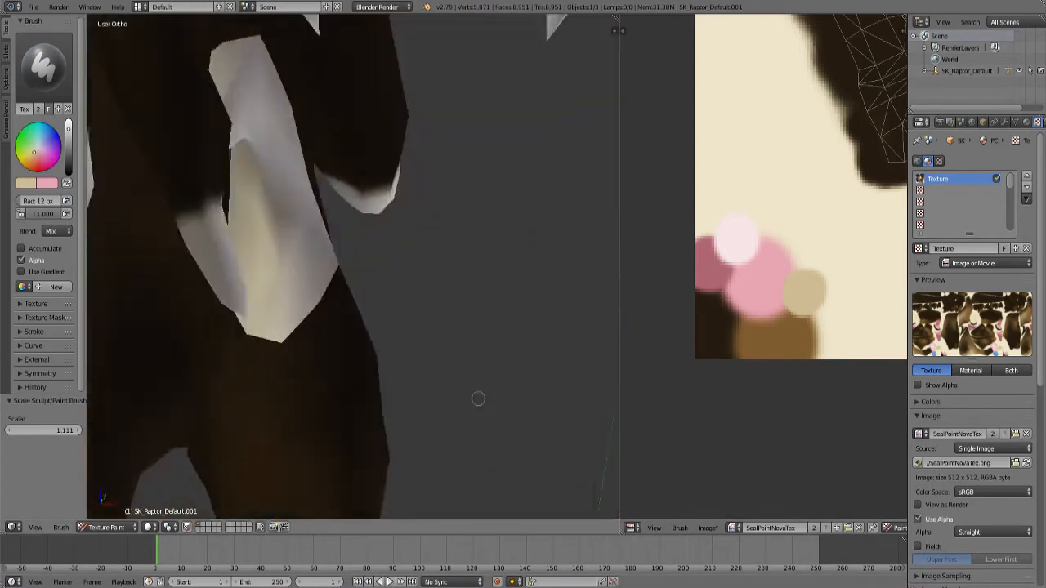
pyautogui.moveTo(478, 398); pyautogui.dragTo(338, 356, button='middle')
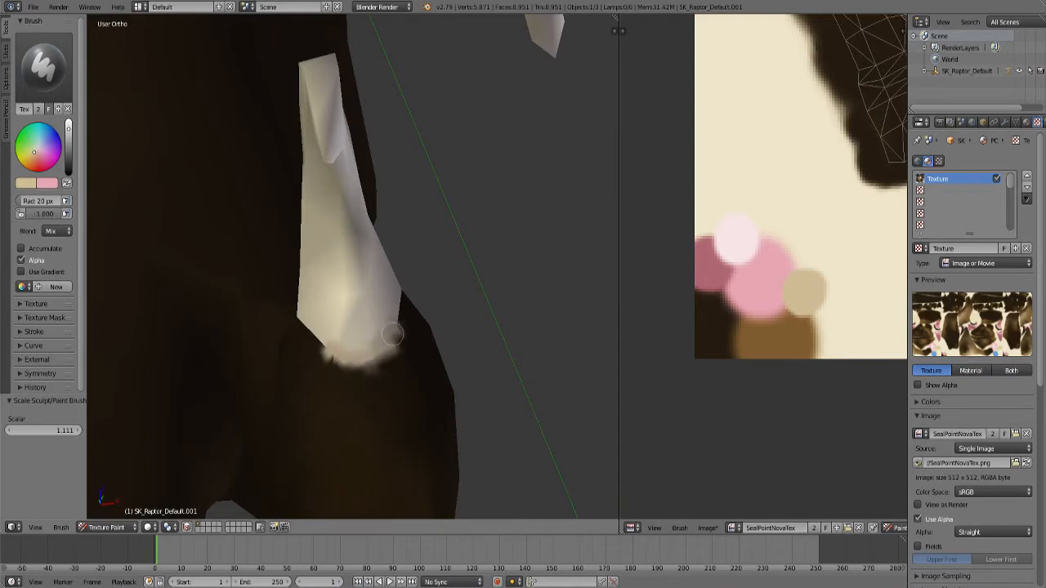
pyautogui.moveTo(365, 315); pyautogui.dragTo(462, 251, button='middle')
pyautogui.moveTo(339, 245); pyautogui.dragTo(404, 259)
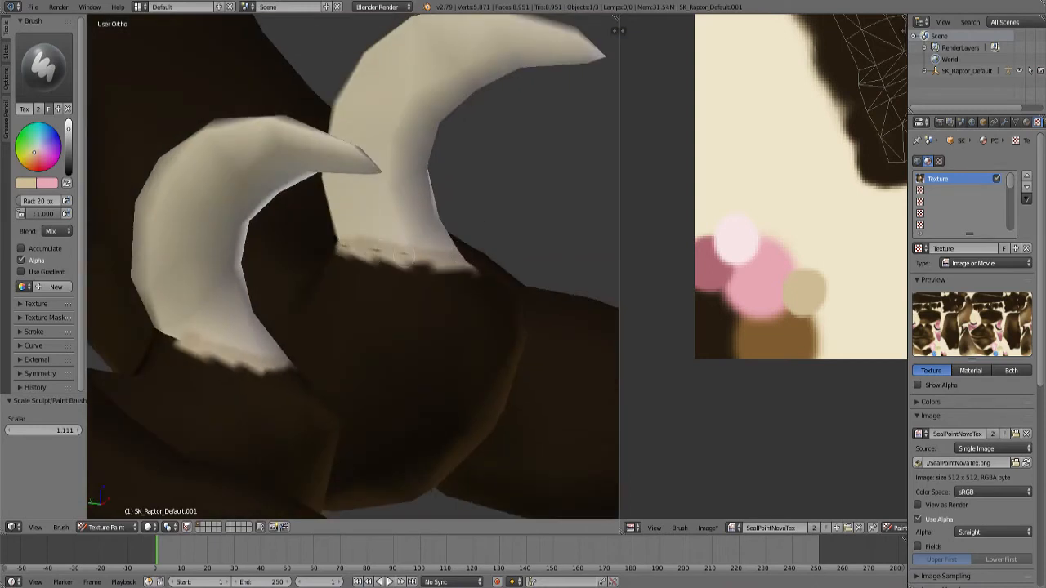
pyautogui.moveTo(426, 260); pyautogui.dragTo(346, 415, button='middle')
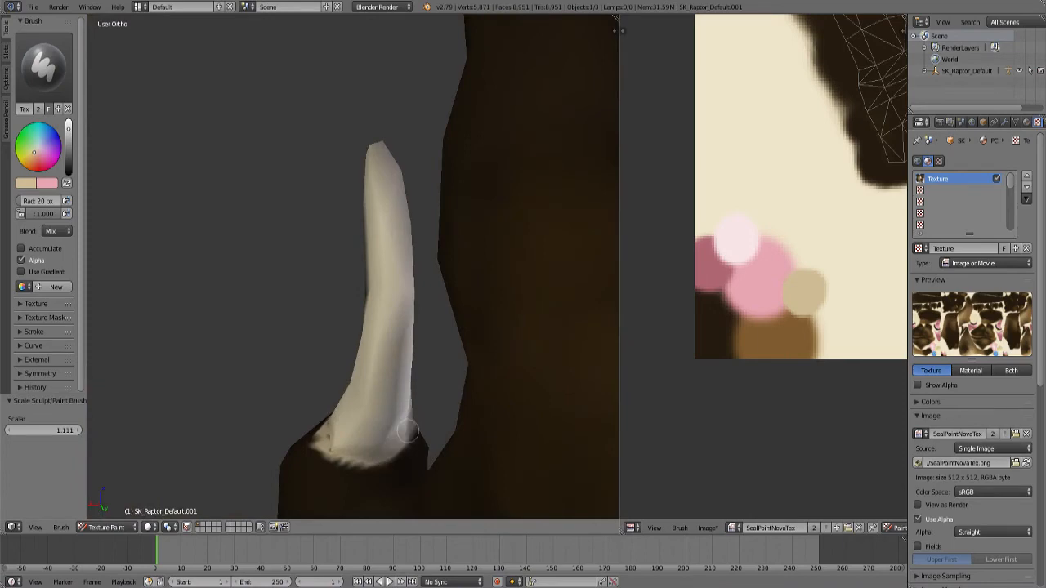
# Fill in the tan strip along the upper edge of the dark toe UV island in the texture image with a 2 px brush.
pyautogui.scroll(-9, 331, 408)
pyautogui.scroll(-9, 744, 273)
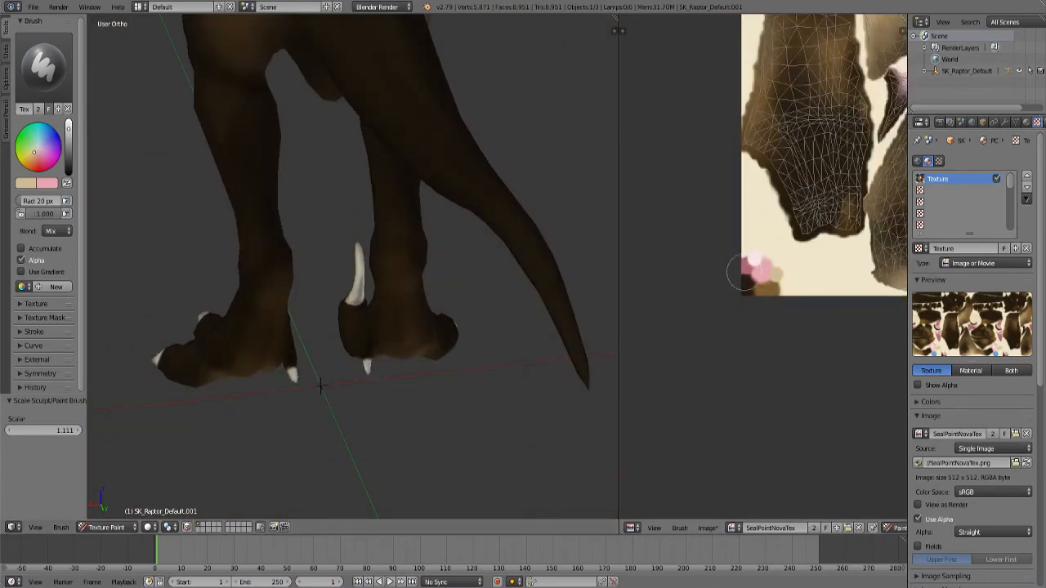
pyautogui.moveTo(745, 273); pyautogui.dragTo(646, 347, button='middle')
pyautogui.scroll(3, 719, 303)
pyautogui.moveTo(719, 302); pyautogui.dragTo(666, 301, button='middle')
pyautogui.scroll(9, 762, 269)
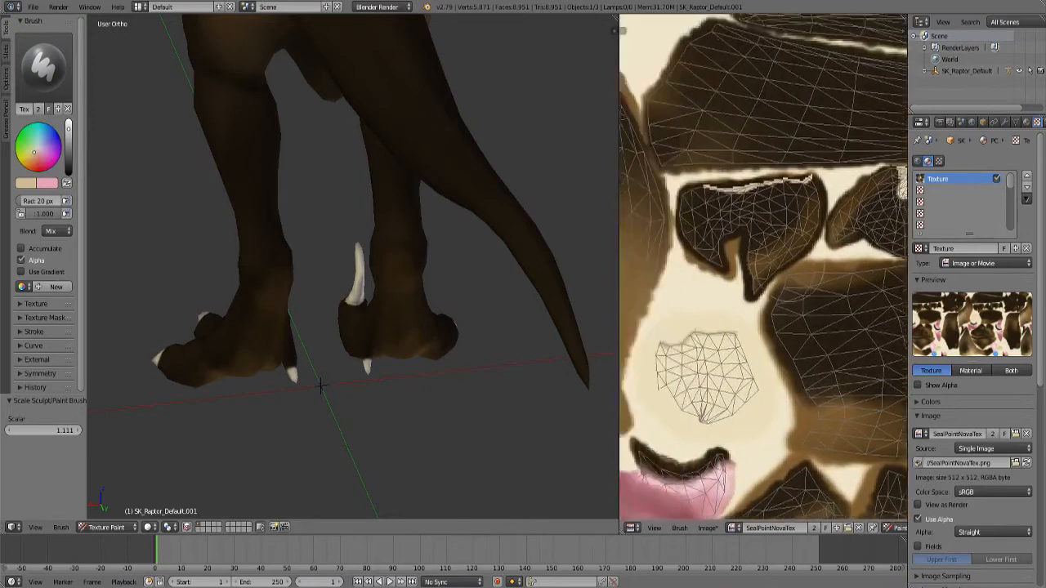
pyautogui.press('[')
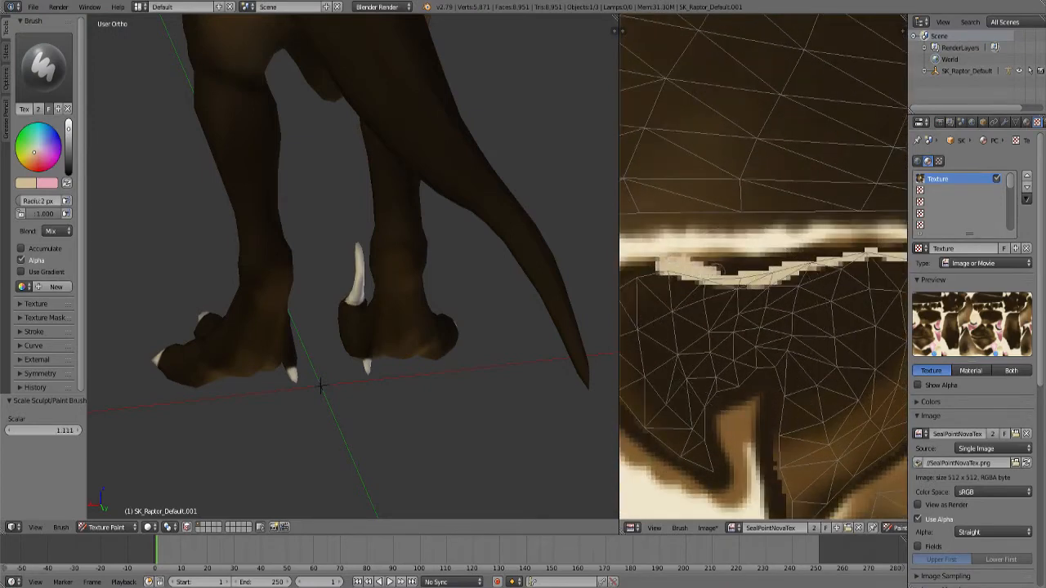
pyautogui.moveTo(890, 277); pyautogui.dragTo(736, 309, button='middle')
pyautogui.scroll(1, 761, 307)
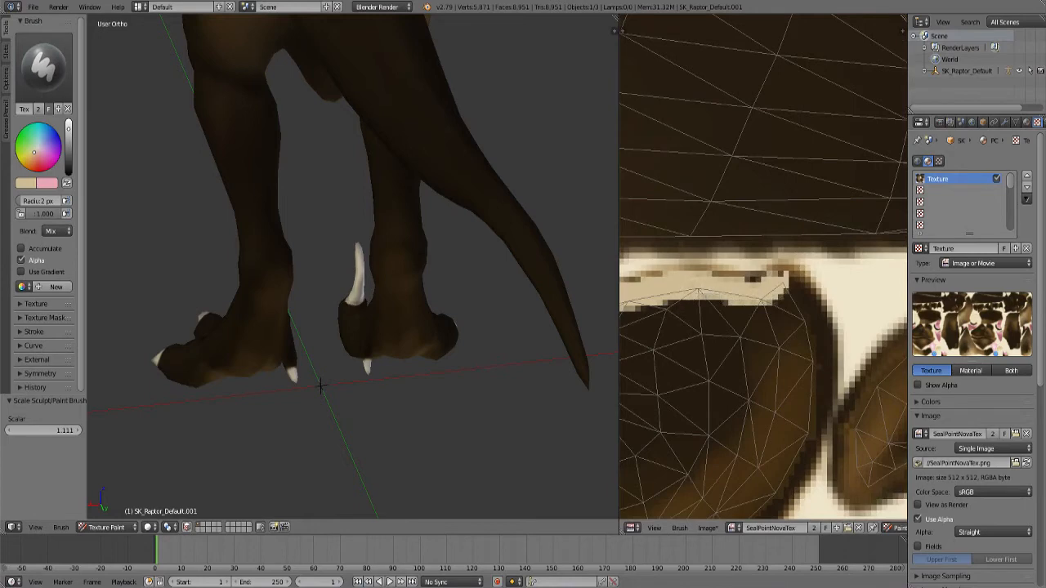
pyautogui.moveTo(717, 374); pyautogui.dragTo(839, 380, button='middle')
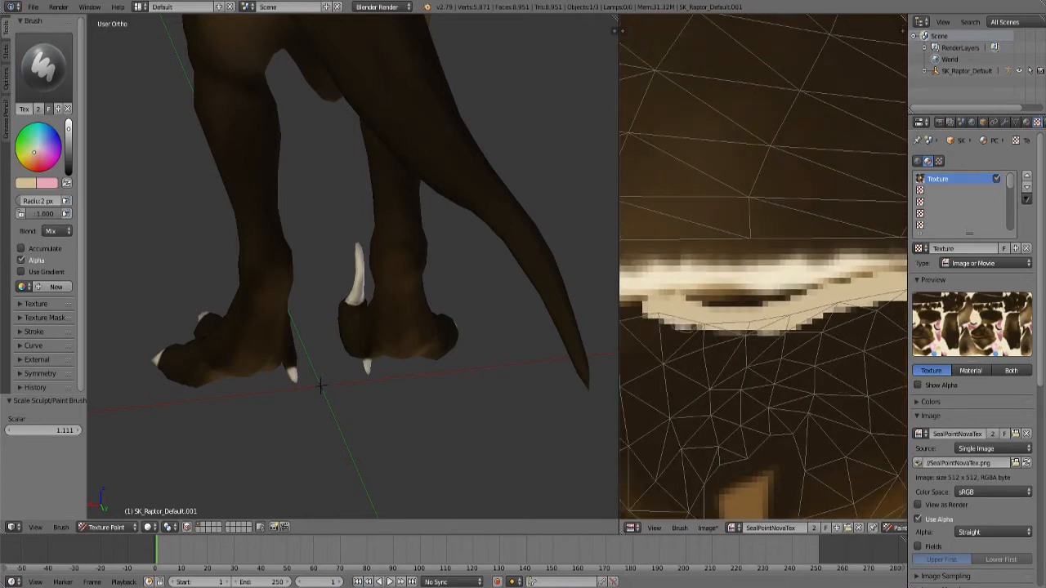
# Paint tan at the base of a finger claw on the raptor's hand with a 20 px brush radius.
pyautogui.moveTo(245, 344); pyautogui.dragTo(418, 423, button='middle')
pyautogui.scroll(-7, 418, 423)
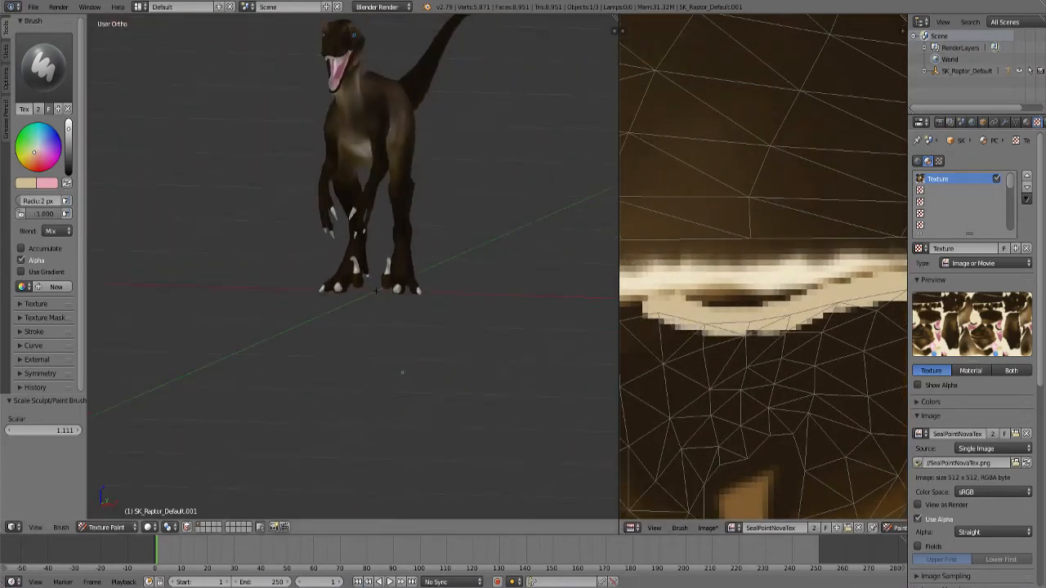
pyautogui.scroll(13, 419, 424)
pyautogui.scroll(-6, 418, 423)
pyautogui.scroll(-6, 418, 423)
pyautogui.keyDown('shift'); pyautogui.moveTo(418, 327); pyautogui.dragTo(414, 443, button='middle'); pyautogui.keyUp('shift')
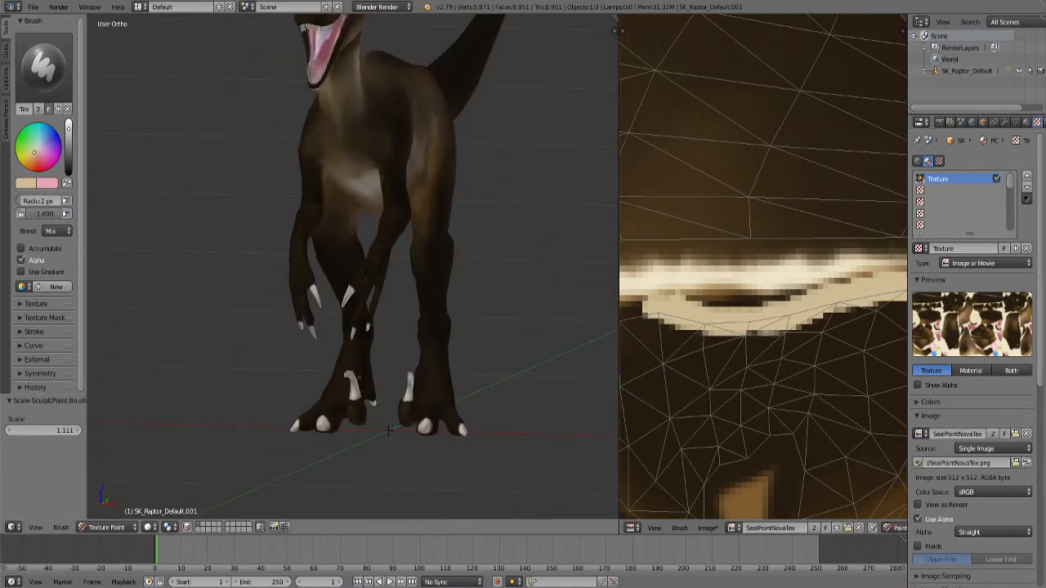
pyautogui.moveTo(245, 368); pyautogui.dragTo(424, 385, button='middle')
pyautogui.scroll(4, 499, 377)
pyautogui.scroll(5, 458, 310)
pyautogui.scroll(3, 424, 338)
pyautogui.scroll(-1, 362, 345)
pyautogui.scroll(2, 362, 346)
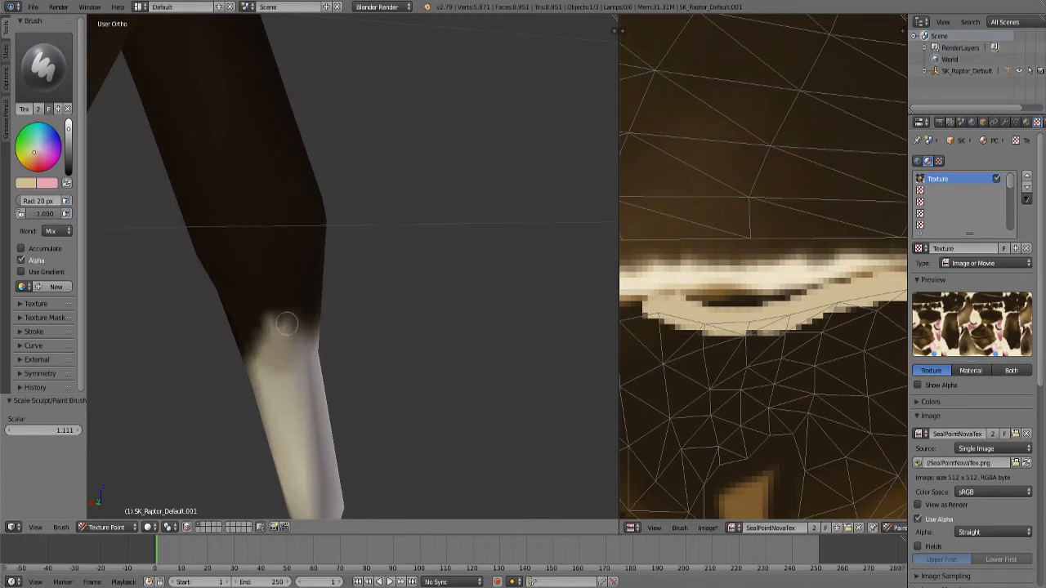
# Choose the Smear brush and blend the bases of the finger claws into the dark skin at a 20 px radius.
pyautogui.scroll(-4, 300, 366)
pyautogui.keyDown('shift'); pyautogui.moveTo(303, 423); pyautogui.dragTo(401, 379, button='middle'); pyautogui.keyUp('shift')
pyautogui.keyDown('shift'); pyautogui.moveTo(361, 266); pyautogui.dragTo(366, 315, button='middle'); pyautogui.keyUp('shift')
pyautogui.scroll(2, 402, 373)
pyautogui.scroll(4, 365, 315)
pyautogui.scroll(-3, 366, 316)
pyautogui.click(43, 66)
pyautogui.click(216, 135)
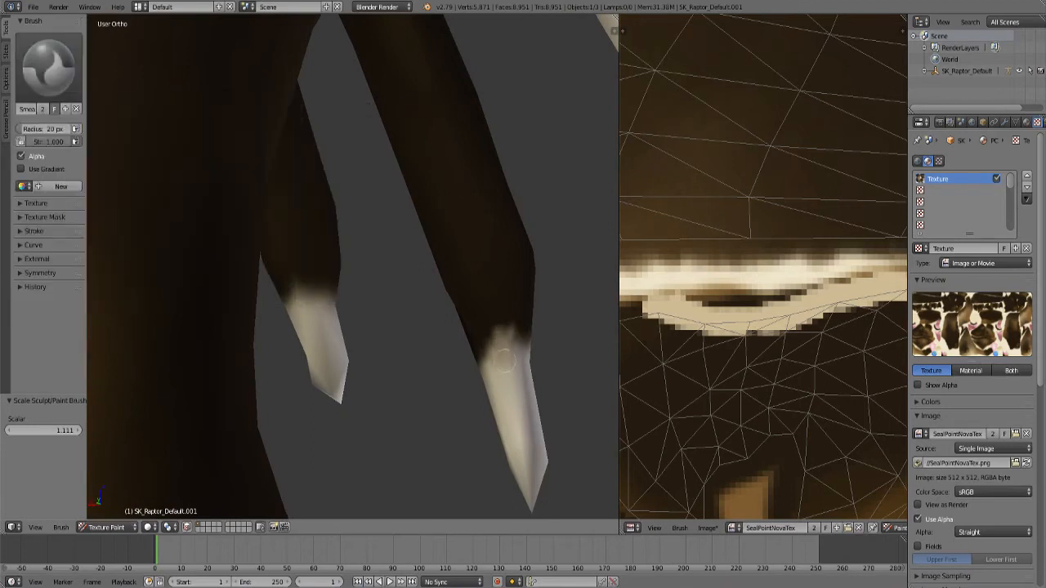
pyautogui.scroll(-4, 512, 382)
pyautogui.keyDown('shift'); pyautogui.moveTo(495, 359); pyautogui.dragTo(404, 467, button='middle'); pyautogui.keyUp('shift')
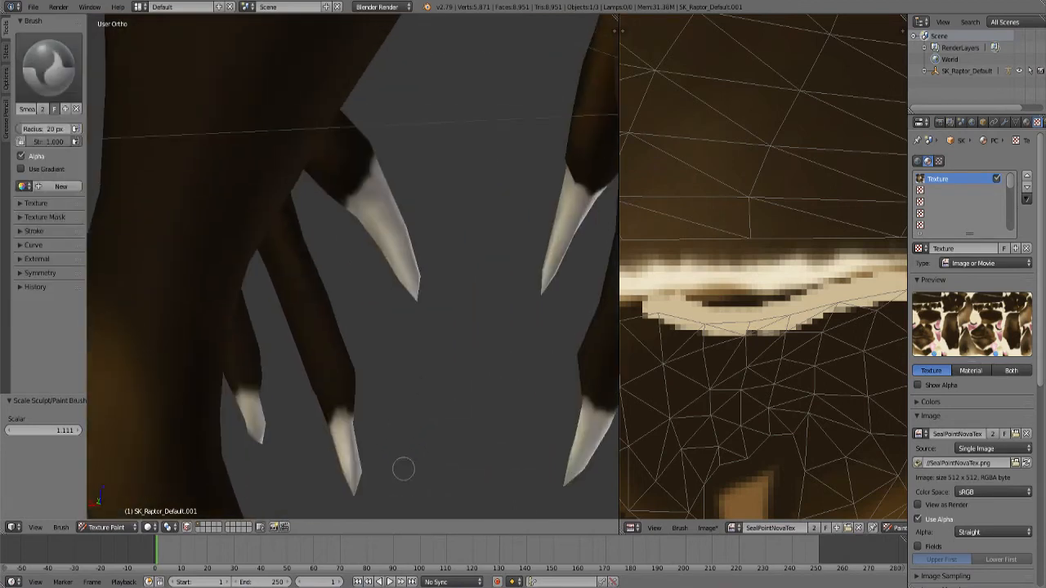
# Enlarge the Smear brush to 41 px and blend the base of the largest finger claw into the dark skin.
pyautogui.moveTo(449, 307); pyautogui.dragTo(341, 336, button='middle')
pyautogui.scroll(6, 398, 292)
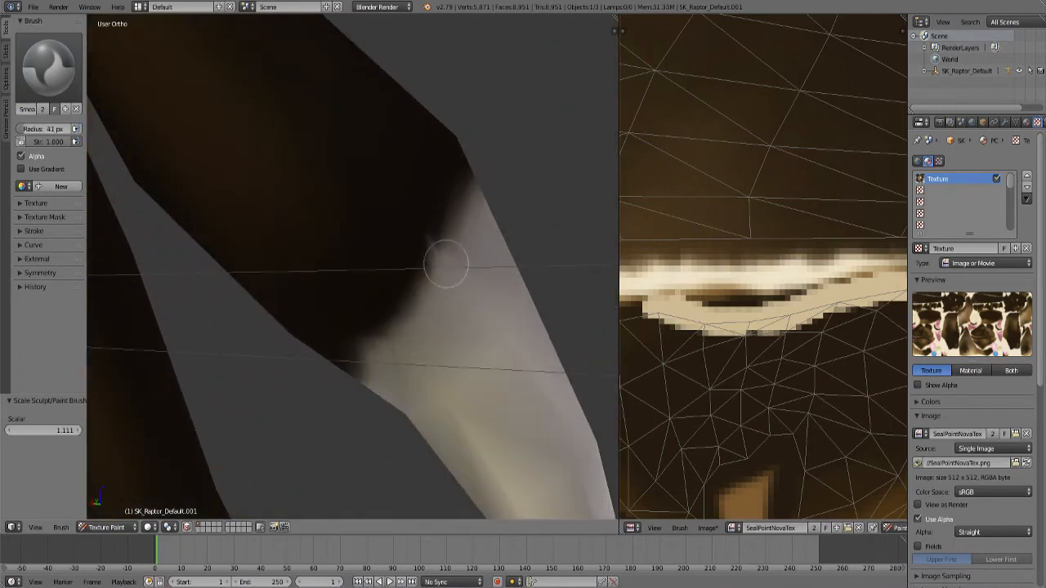
pyautogui.scroll(-10, 424, 327)
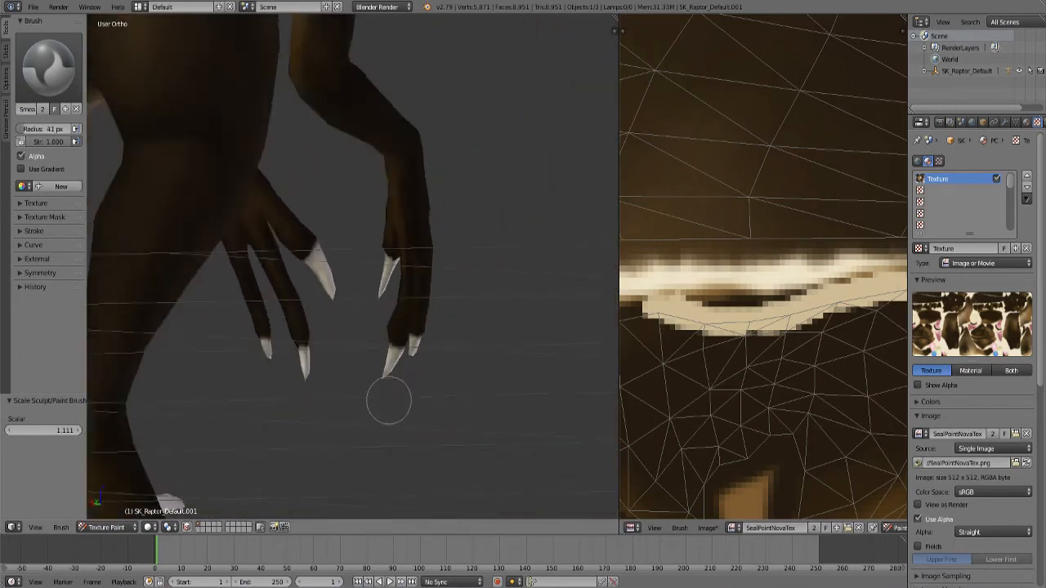
# Show the feet from below, choose the TexDraw brush and sample the dark pink palette swatch as its primary colour.
pyautogui.moveTo(428, 393); pyautogui.dragTo(495, 245, button='middle')
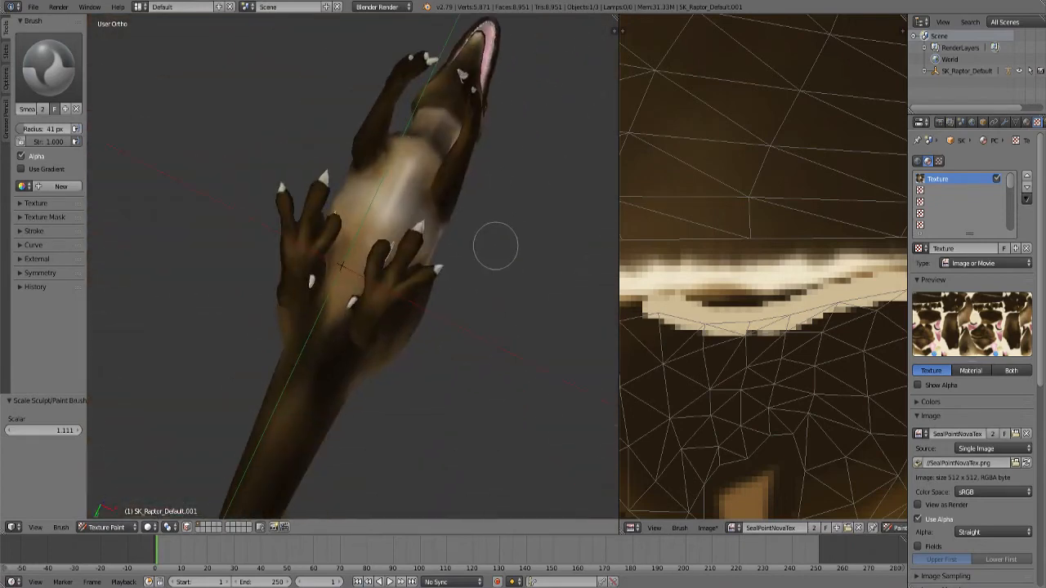
pyautogui.press('ctrl+KP_7')
pyautogui.scroll(4, 445, 311)
pyautogui.click(48, 67)
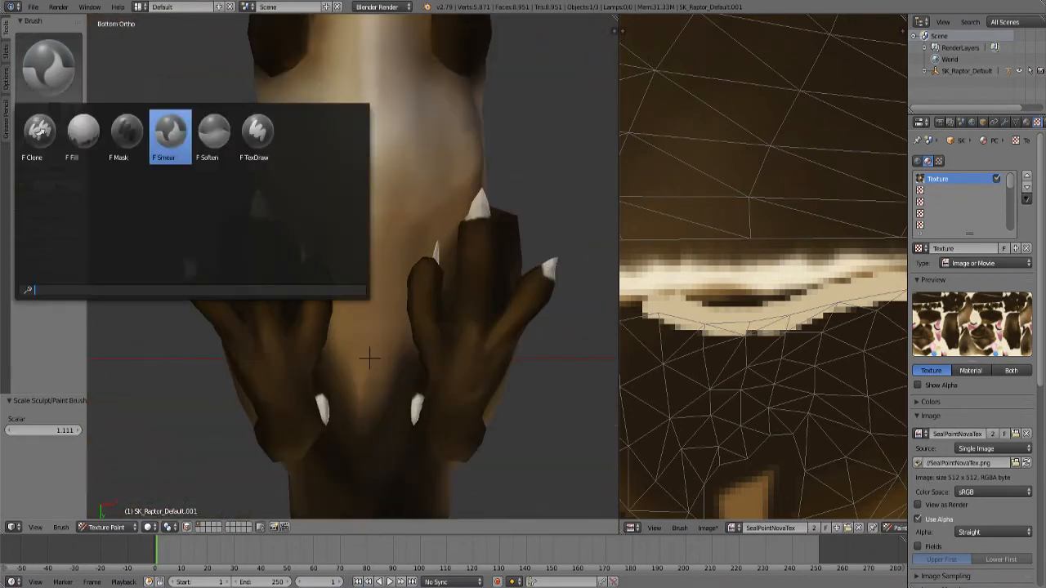
pyautogui.click(257, 135)
pyautogui.scroll(-5, 719, 286)
pyautogui.moveTo(678, 392)
pyautogui.mouseDown(button='middle')
pyautogui.moveTo(717, 292)
pyautogui.moveTo(849, 144)
pyautogui.moveTo(882, 136)
pyautogui.mouseUp(button='middle')
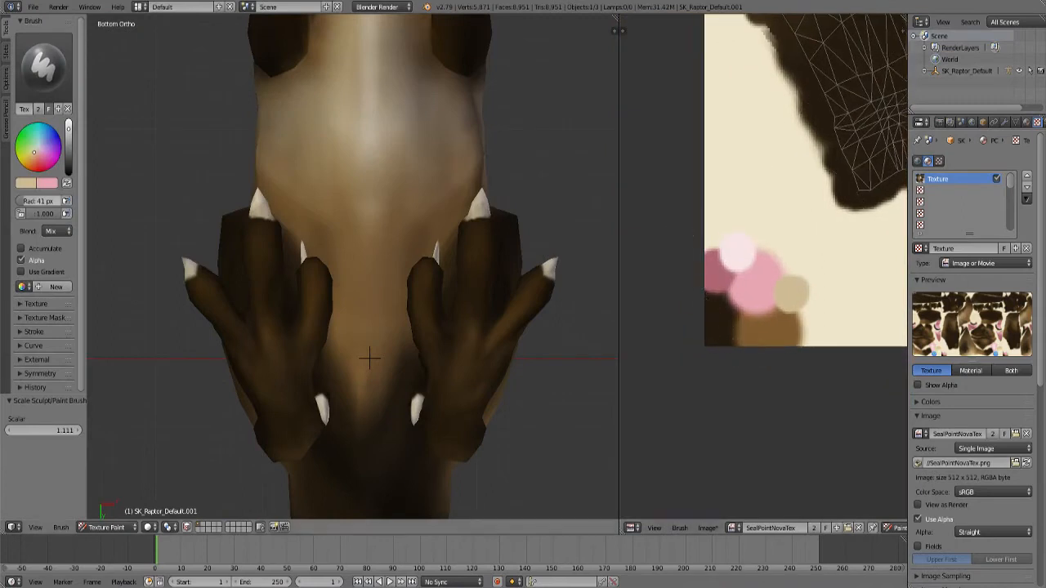
pyautogui.click(26, 183)
pyautogui.click(109, 141)
pyautogui.click(716, 271)
# Paint dark pink oval pads on the undersides of the outer, middle and inner toes with a 41 px brush radius.
pyautogui.scroll(4, 281, 294)
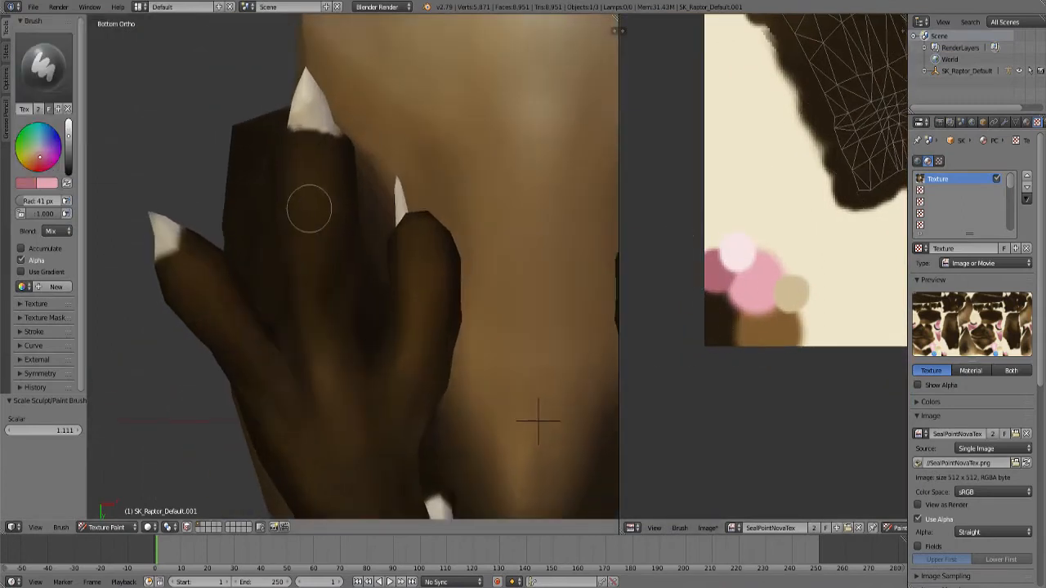
pyautogui.moveTo(321, 219); pyautogui.dragTo(327, 190)
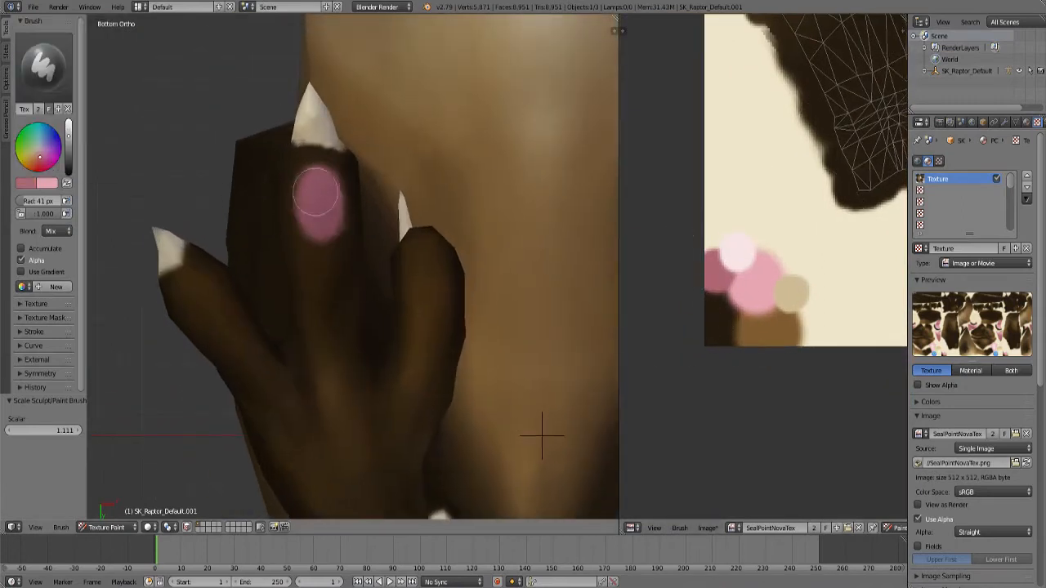
pyautogui.moveTo(206, 305); pyautogui.dragTo(208, 305)
pyautogui.scroll(-5, 425, 342)
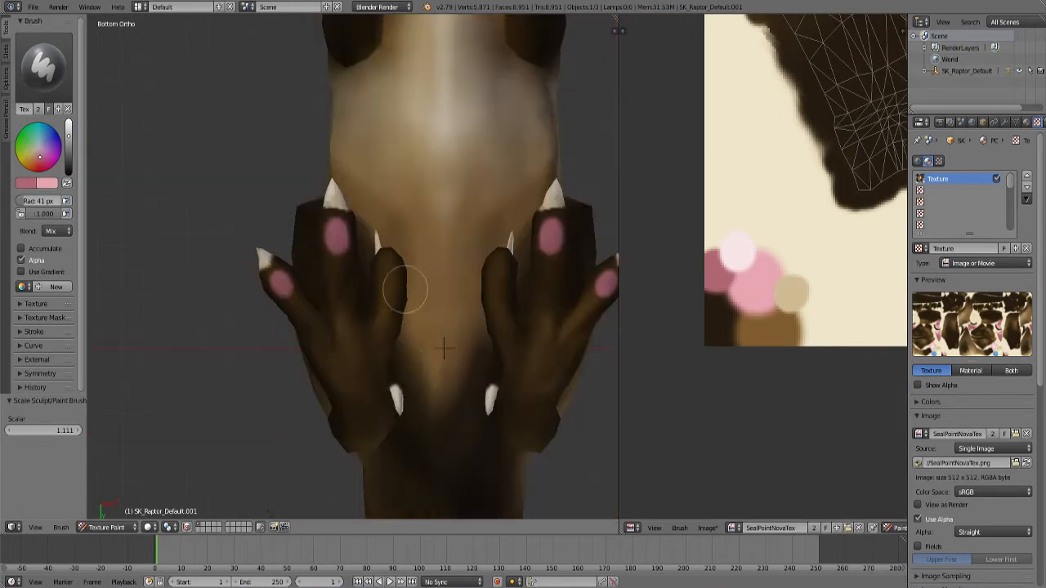
pyautogui.moveTo(403, 285); pyautogui.dragTo(427, 231, button='middle')
pyautogui.scroll(3, 427, 231)
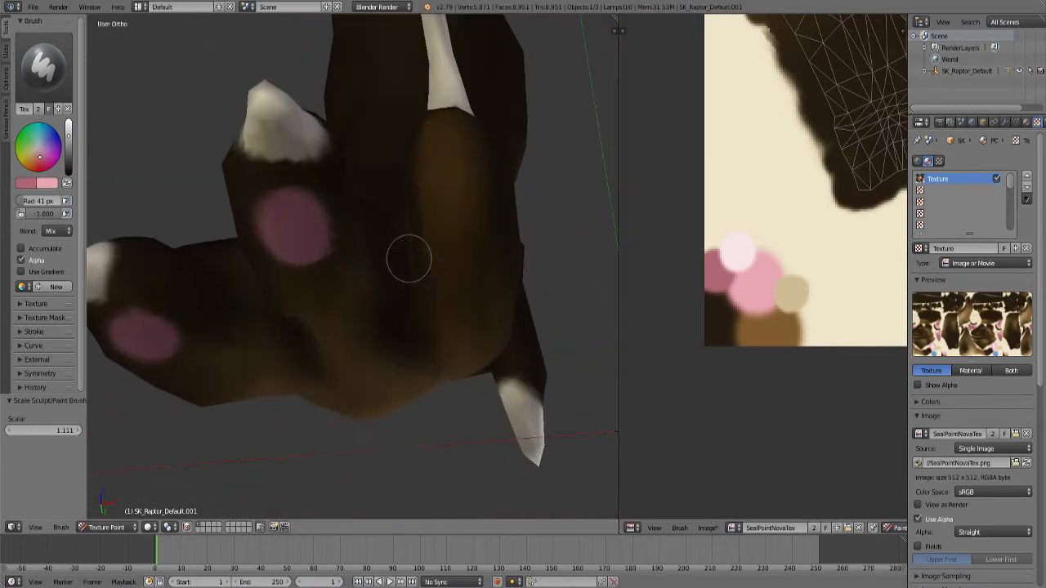
pyautogui.moveTo(451, 158); pyautogui.dragTo(465, 162)
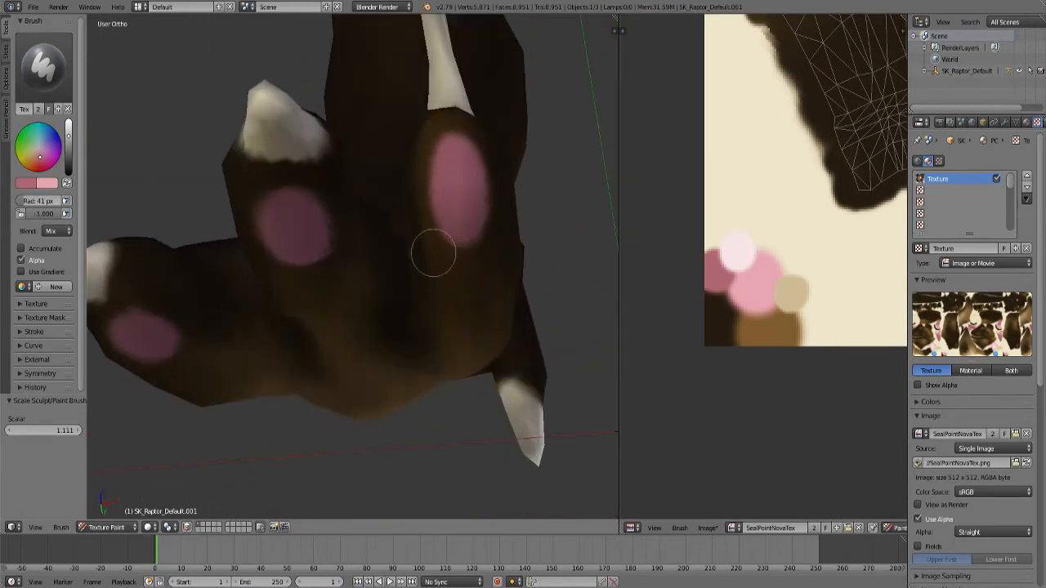
# Examine the raptor's tail, hind legs and feet from above, behind and below.
pyautogui.scroll(-8, 432, 252)
pyautogui.moveTo(401, 357); pyautogui.dragTo(406, 415, button='middle')
pyautogui.press('KP_7')
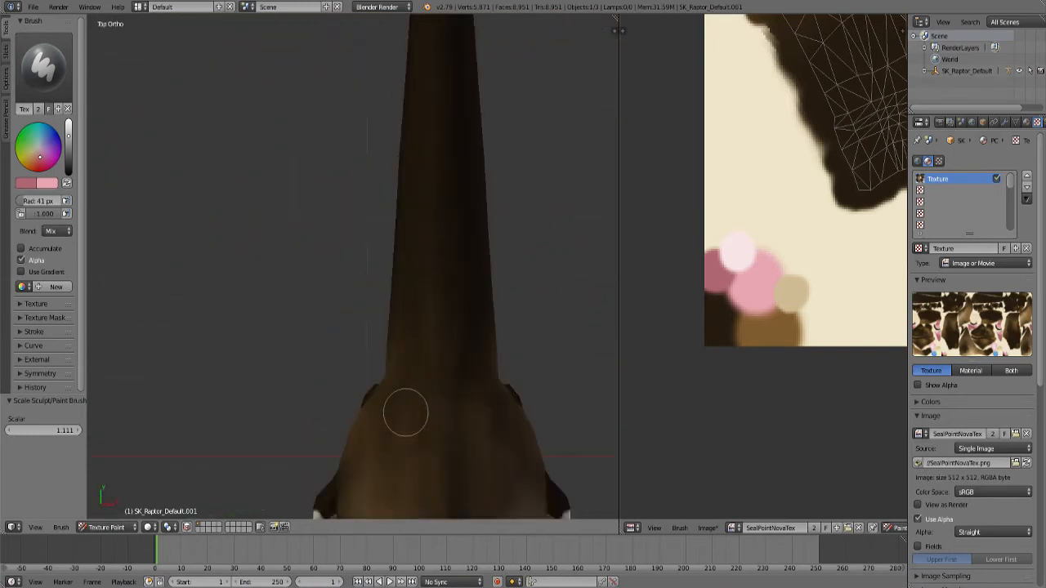
pyautogui.press('ctrl+KP_7')
pyautogui.press('KP_4')
pyautogui.press('KP_4')
pyautogui.press('KP_4')
pyautogui.press('KP_4')
pyautogui.press('KP_4')
pyautogui.press('KP_4')
pyautogui.press('KP_4')
pyautogui.press('KP_4')
pyautogui.press('KP_4')
pyautogui.press('KP_4')
pyautogui.press('KP_4')
pyautogui.press('KP_4')
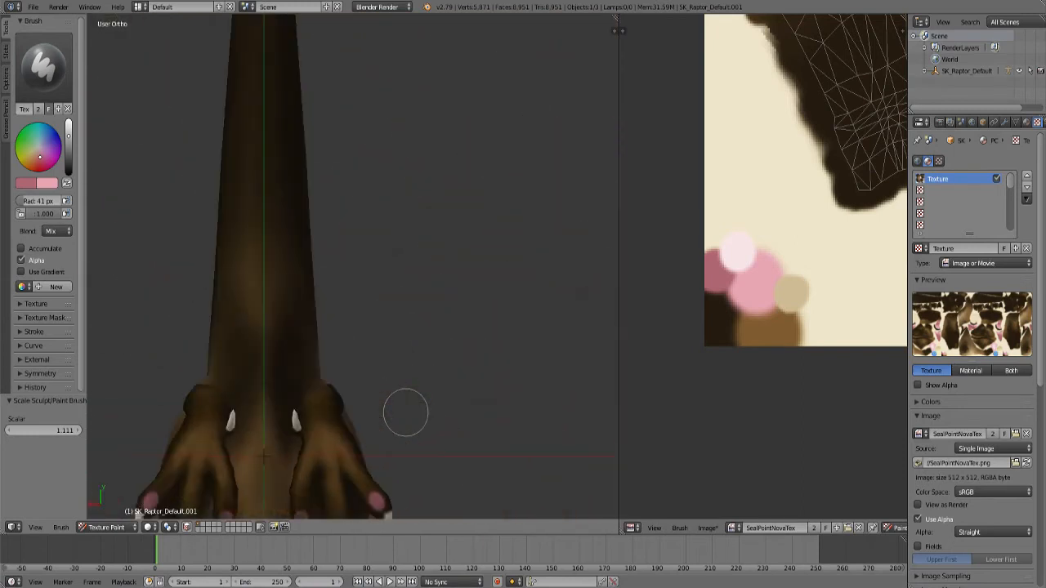
pyautogui.press('KP_8')
pyautogui.press('KP_8')
pyautogui.press('KP_8')
pyautogui.press('KP_8')
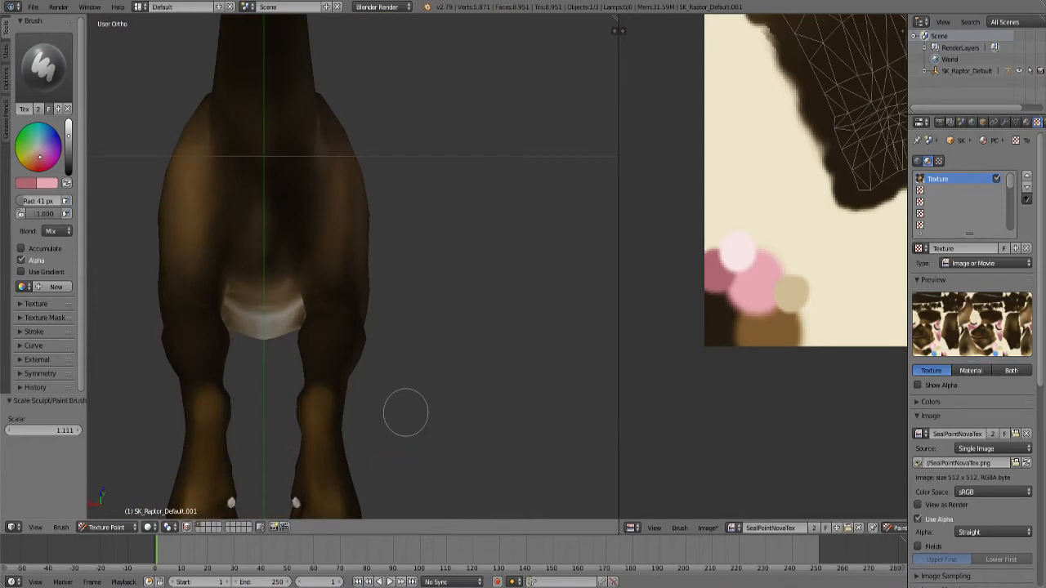
pyautogui.press('KP_2')
pyautogui.press('KP_2')
pyautogui.press('KP_2')
pyautogui.press('KP_2')
# Swap to light pink and paint highlights in the centres of the dark pink toe pads.
pyautogui.scroll(-4, 405, 412)
pyautogui.keyDown('shift'); pyautogui.moveTo(356, 333); pyautogui.dragTo(464, 257, button='middle'); pyautogui.keyUp('shift')
pyautogui.scroll(8, 465, 257)
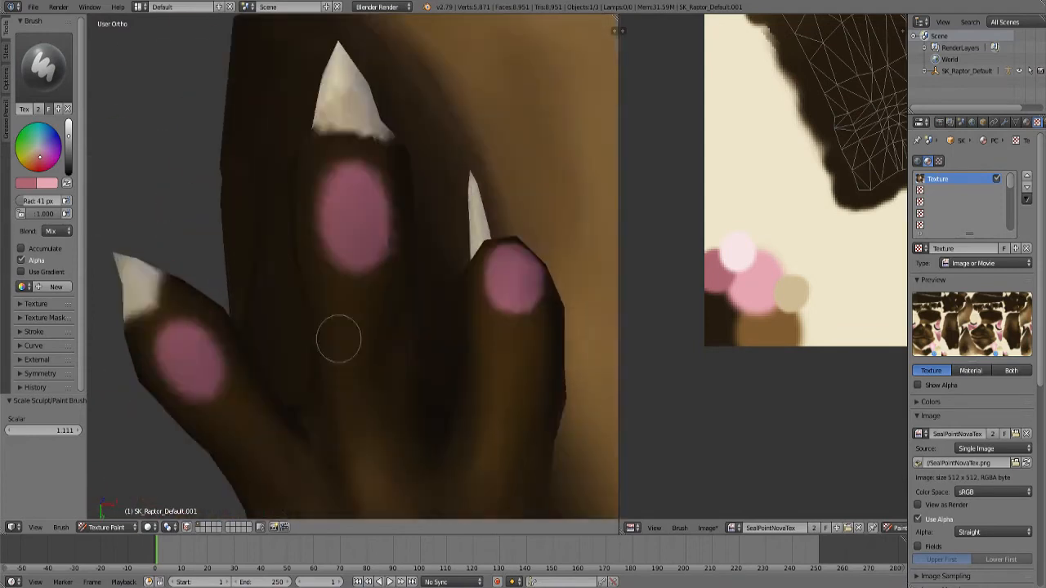
pyautogui.moveTo(338, 339); pyautogui.dragTo(360, 351, button='middle')
pyautogui.press('x')
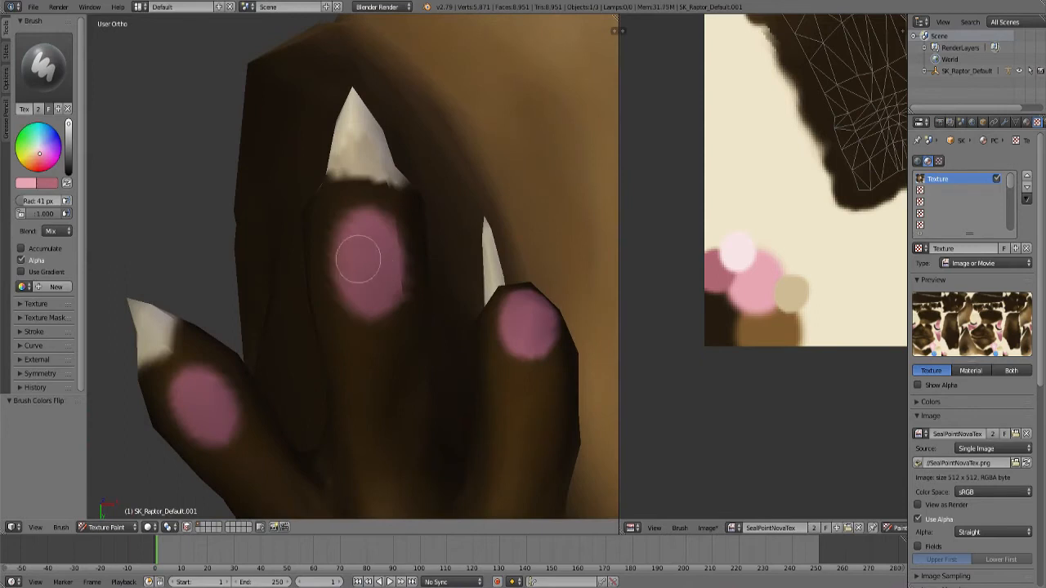
pyautogui.click(209, 417)
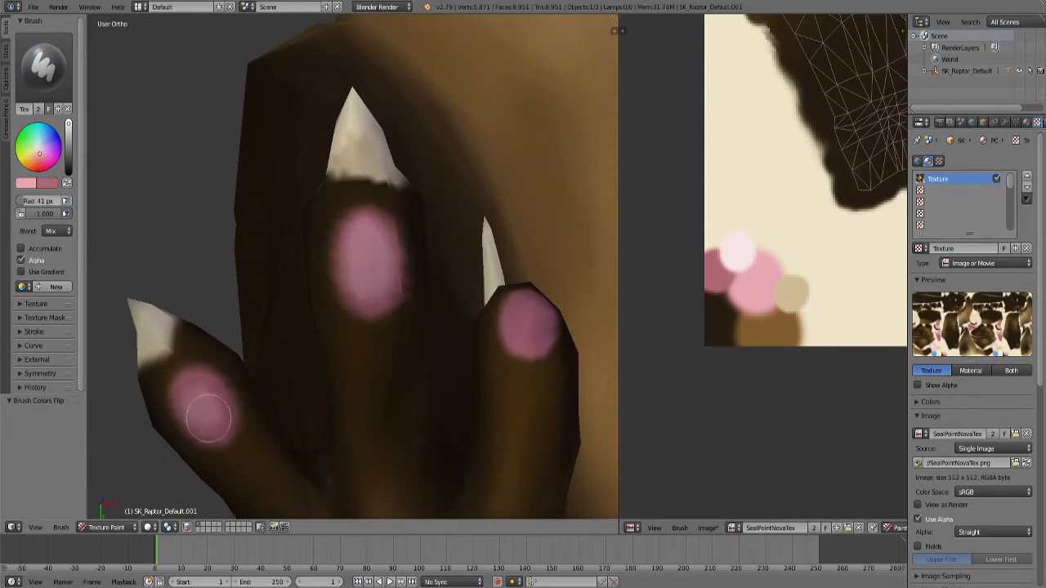
# Paint dark pink oval pads on the palm side of the thumb and the longest finger, just above the claws.
pyautogui.scroll(-3, 529, 318)
pyautogui.moveTo(528, 343); pyautogui.dragTo(381, 444, button='middle')
pyautogui.scroll(4, 420, 329)
pyautogui.scroll(-4, 384, 356)
pyautogui.scroll(4, 282, 311)
pyautogui.scroll(5, 436, 420)
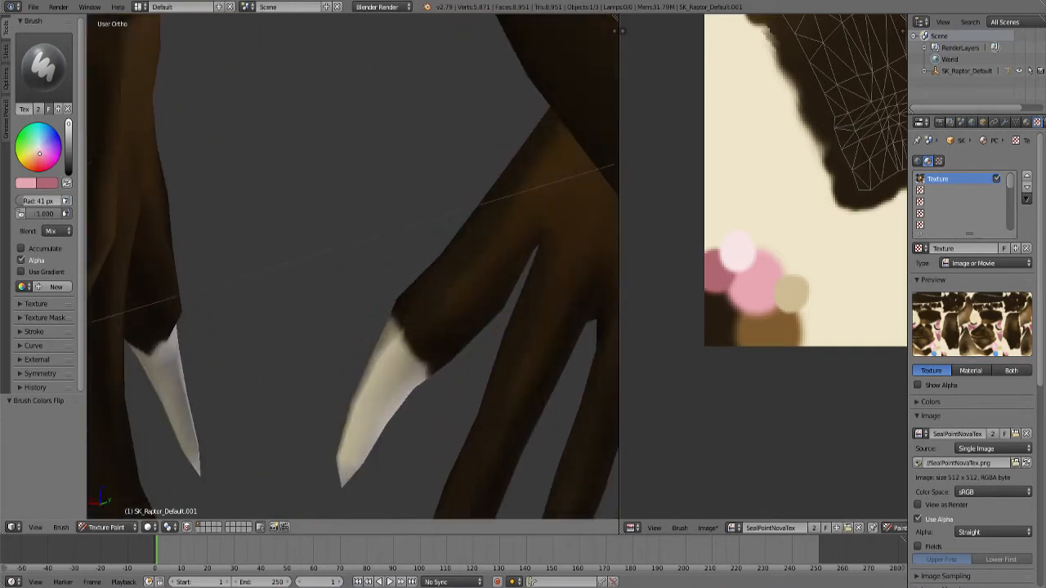
pyautogui.moveTo(294, 233); pyautogui.dragTo(305, 307, button='middle')
pyautogui.moveTo(323, 360); pyautogui.dragTo(315, 392)
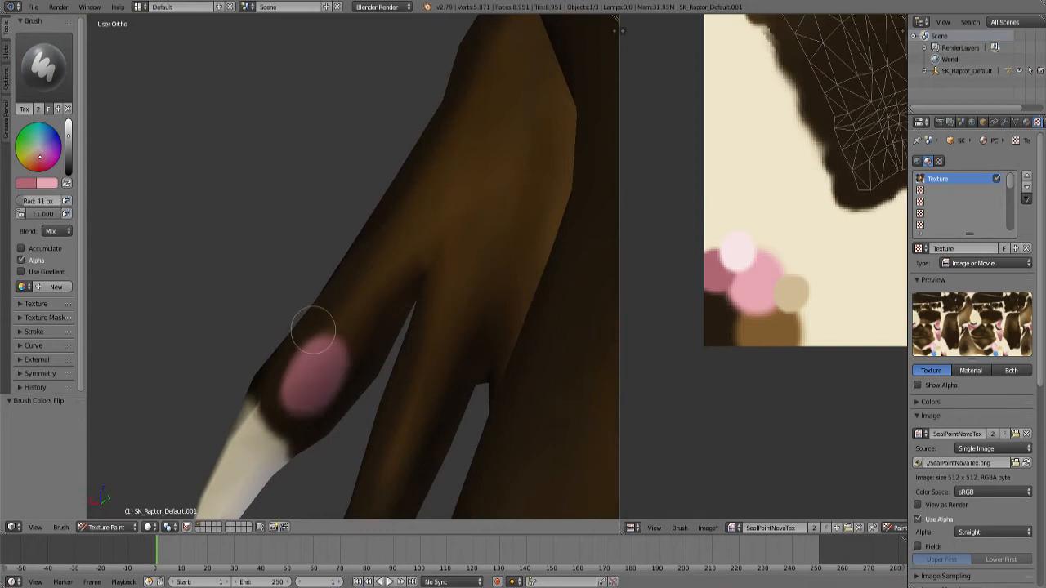
pyautogui.moveTo(313, 330); pyautogui.dragTo(385, 381, button='middle')
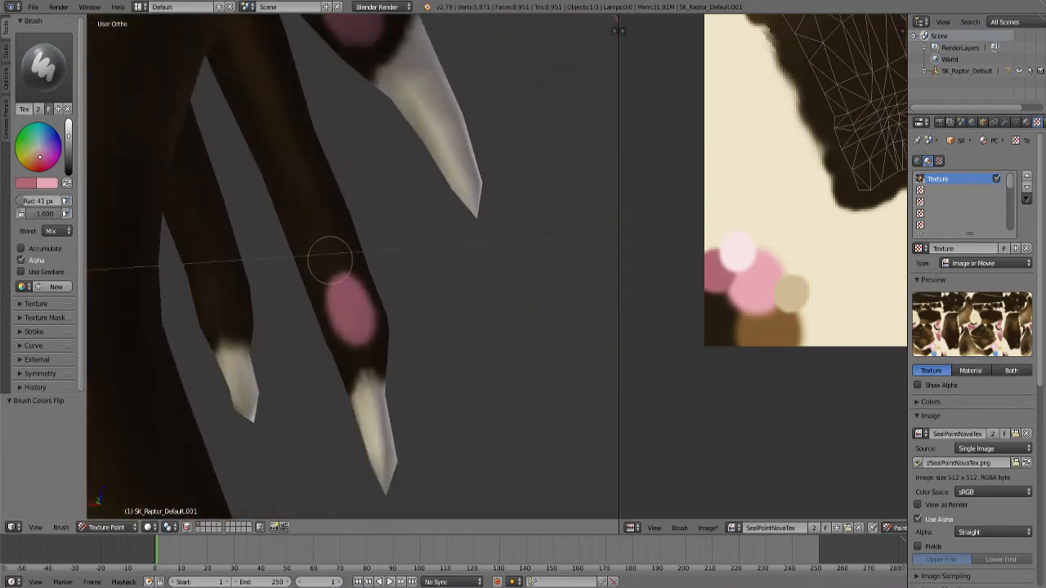
# Reduce the brush radius to 36 px and paint a small dark pink pad on the smallest finger, redoing the first stroke.
pyautogui.press('[')
pyautogui.moveTo(275, 296)
pyautogui.mouseDown(button='middle')
pyautogui.moveTo(221, 335)
pyautogui.moveTo(401, 366)
pyautogui.moveTo(254, 372)
pyautogui.mouseUp(button='middle')
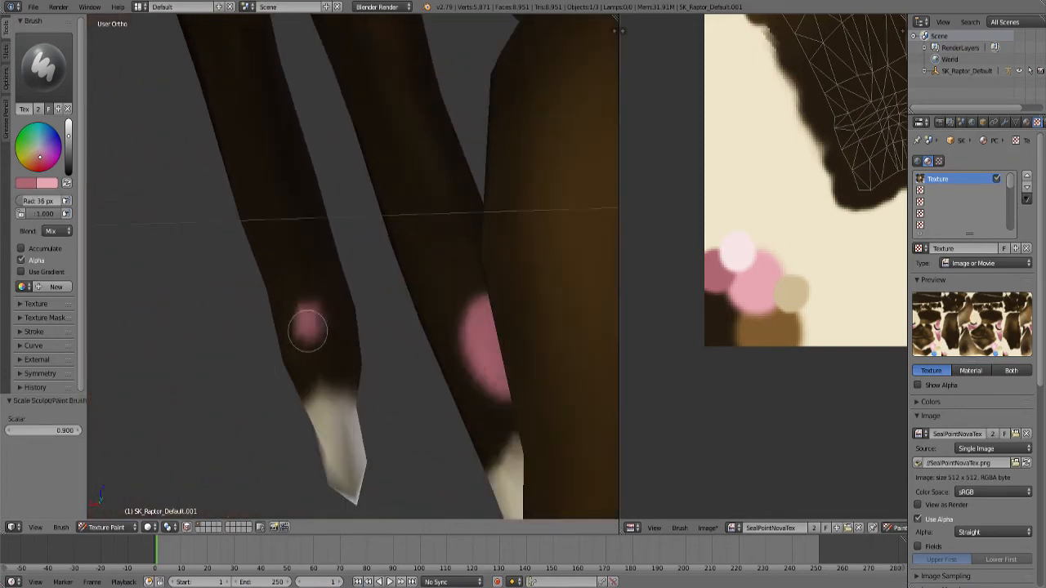
pyautogui.hotkey('ctrl', 'z')
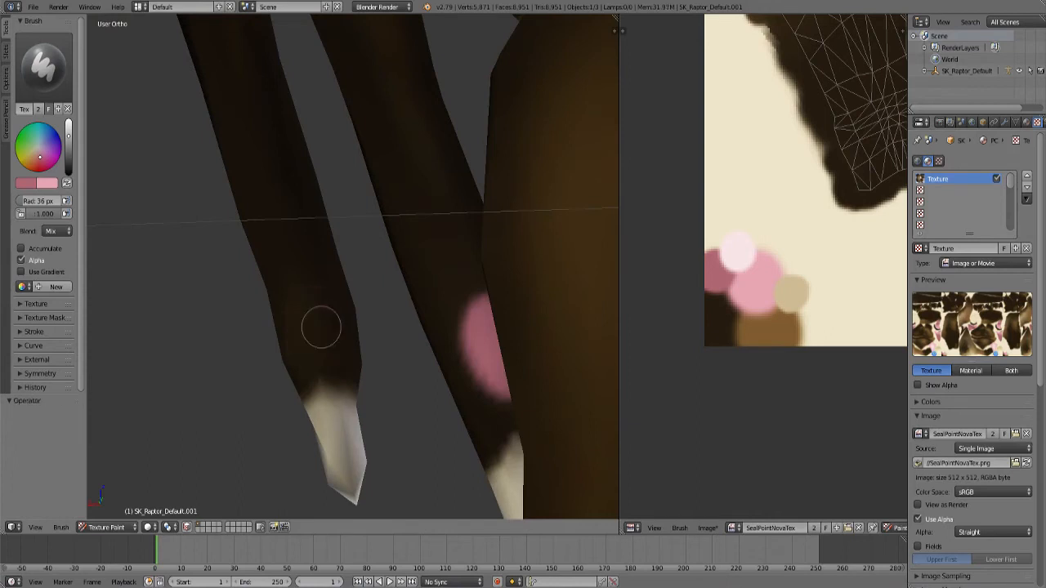
pyautogui.moveTo(322, 327); pyautogui.dragTo(324, 326, button='middle')
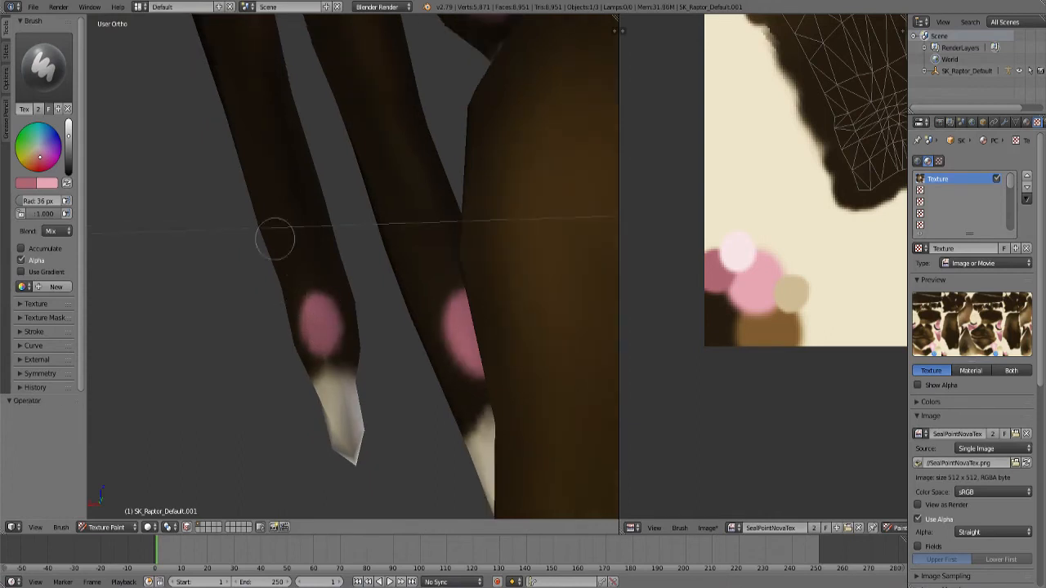
# Swap to light pink and highlight the centres of the three finger pads.
pyautogui.press('x')
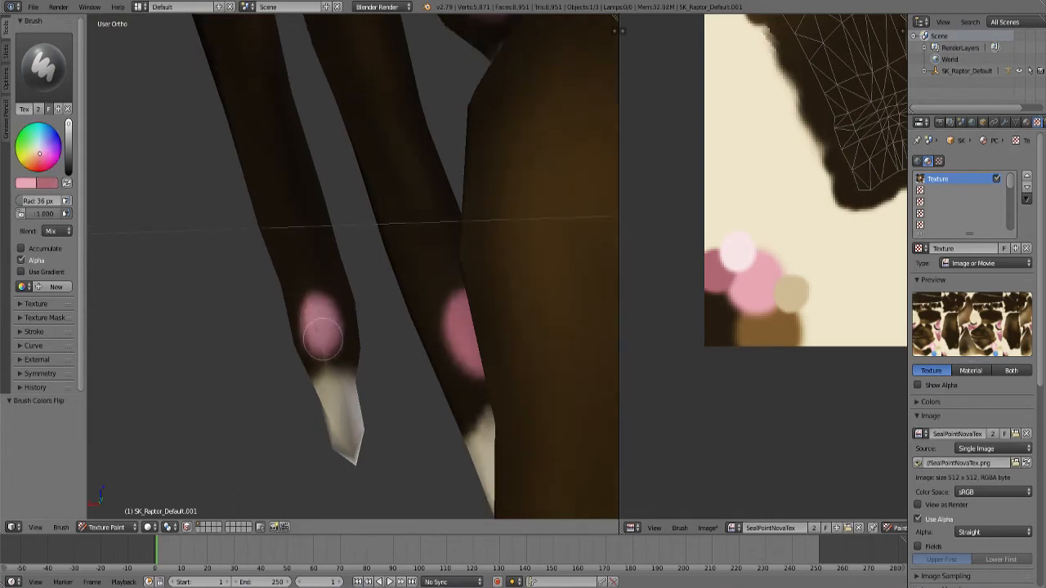
pyautogui.moveTo(361, 349)
pyautogui.mouseDown(button='middle')
pyautogui.moveTo(355, 354)
pyautogui.moveTo(446, 362)
pyautogui.moveTo(478, 380)
pyautogui.moveTo(422, 393)
pyautogui.mouseUp(button='middle')
pyautogui.moveTo(413, 249); pyautogui.dragTo(402, 259)
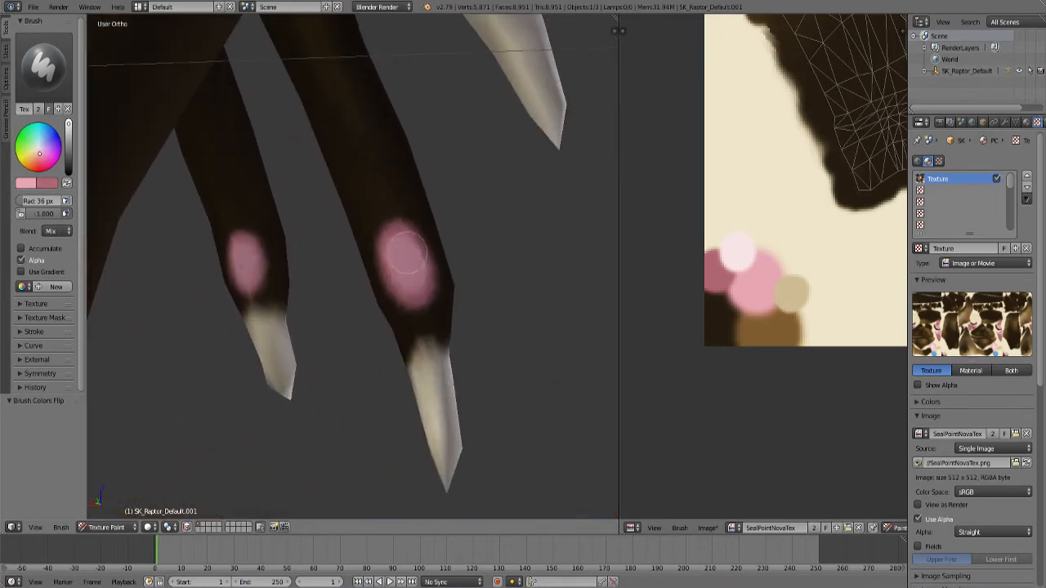
pyautogui.moveTo(506, 254); pyautogui.dragTo(370, 268, button='middle')
pyautogui.scroll(3, 370, 268)
pyautogui.moveTo(142, 319); pyautogui.dragTo(156, 353)
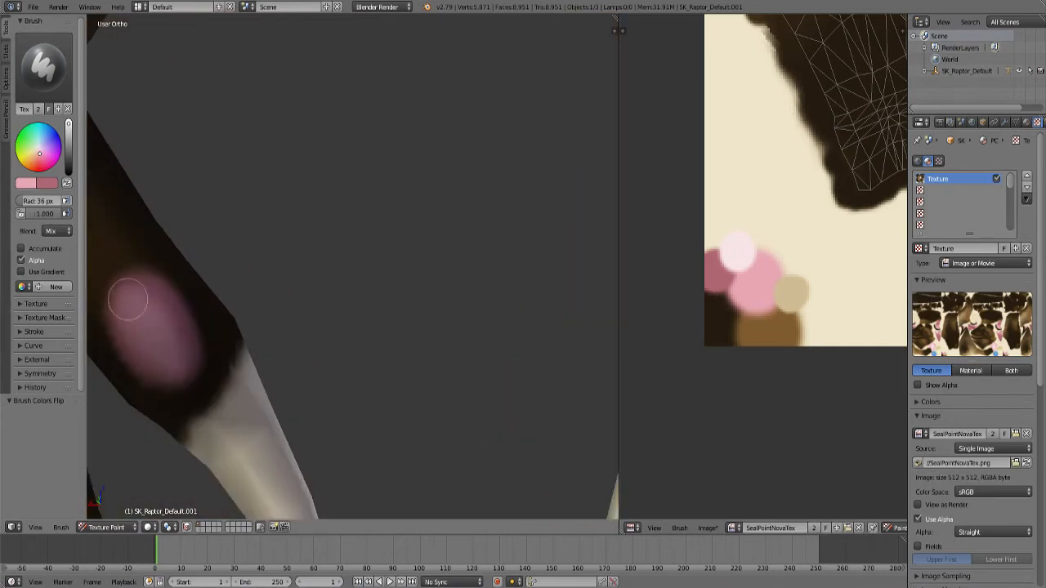
# Paint a three-lobed dark pink pad across the sole of the foot where the toes meet.
pyautogui.scroll(-5, 471, 299)
pyautogui.moveTo(472, 299); pyautogui.dragTo(296, 367, button='middle')
pyautogui.scroll(3, 294, 263)
pyautogui.scroll(3, 290, 297)
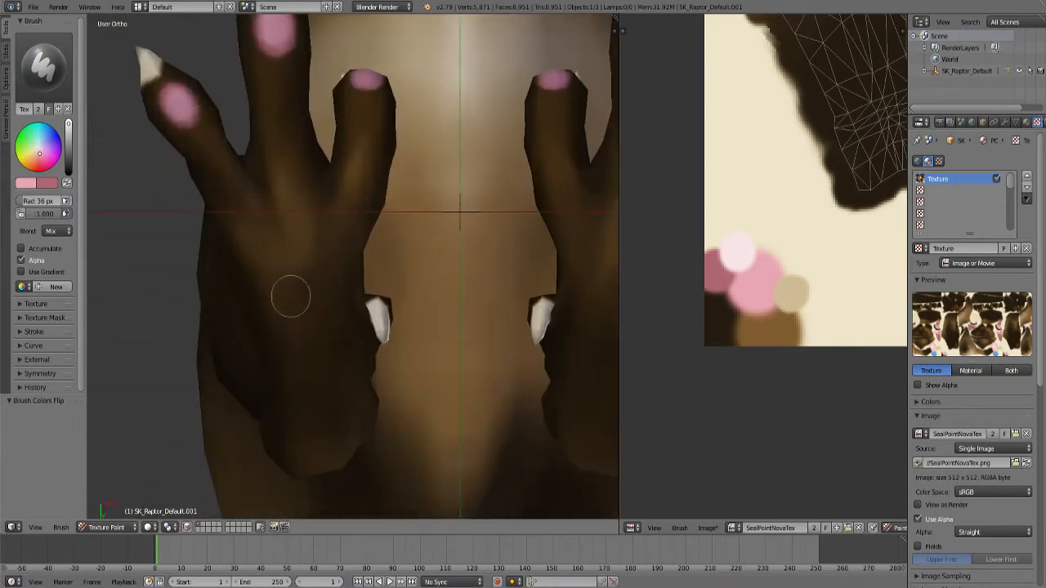
pyautogui.press('x')
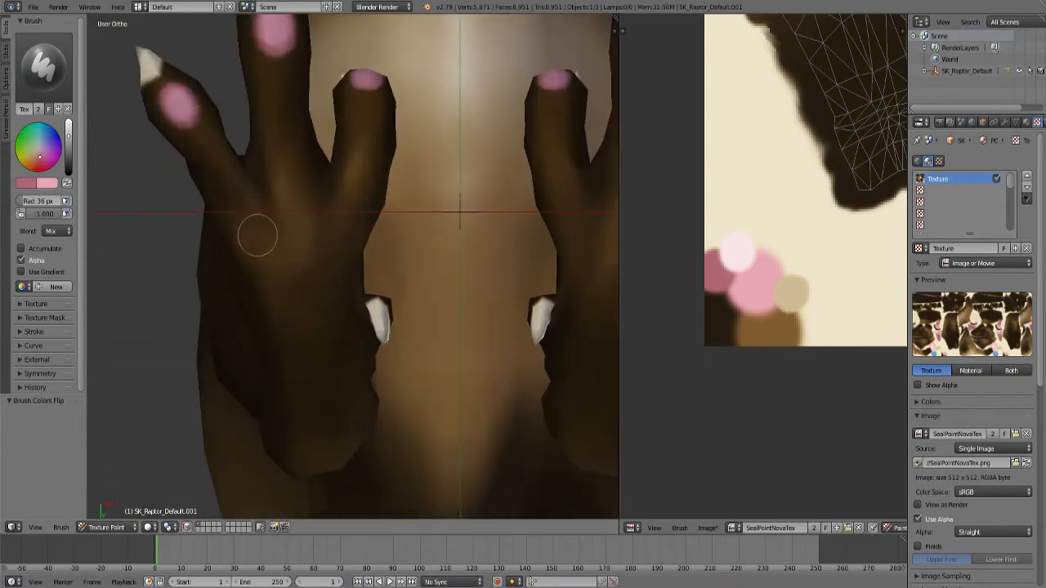
pyautogui.moveTo(251, 237); pyautogui.dragTo(254, 235)
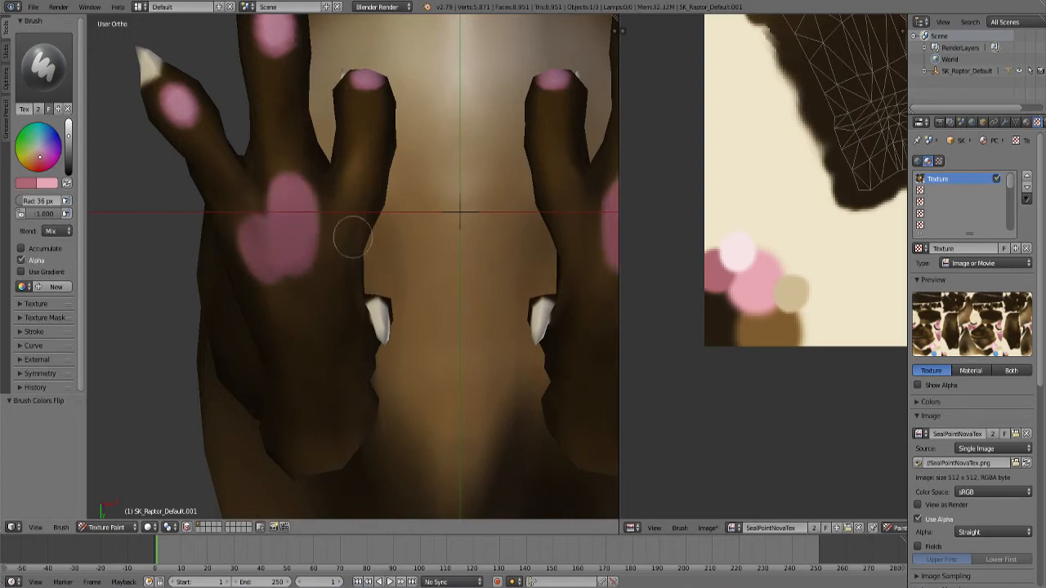
pyautogui.moveTo(352, 237); pyautogui.dragTo(347, 215)
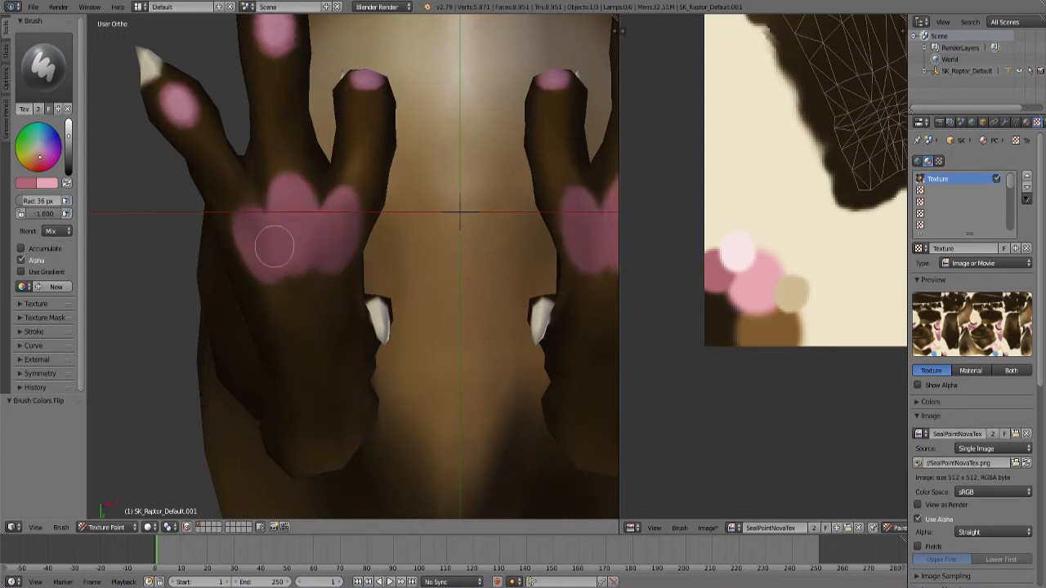
pyautogui.scroll(-5, 274, 247)
pyautogui.moveTo(354, 284); pyautogui.dragTo(339, 263, button='middle')
pyautogui.scroll(4, 330, 262)
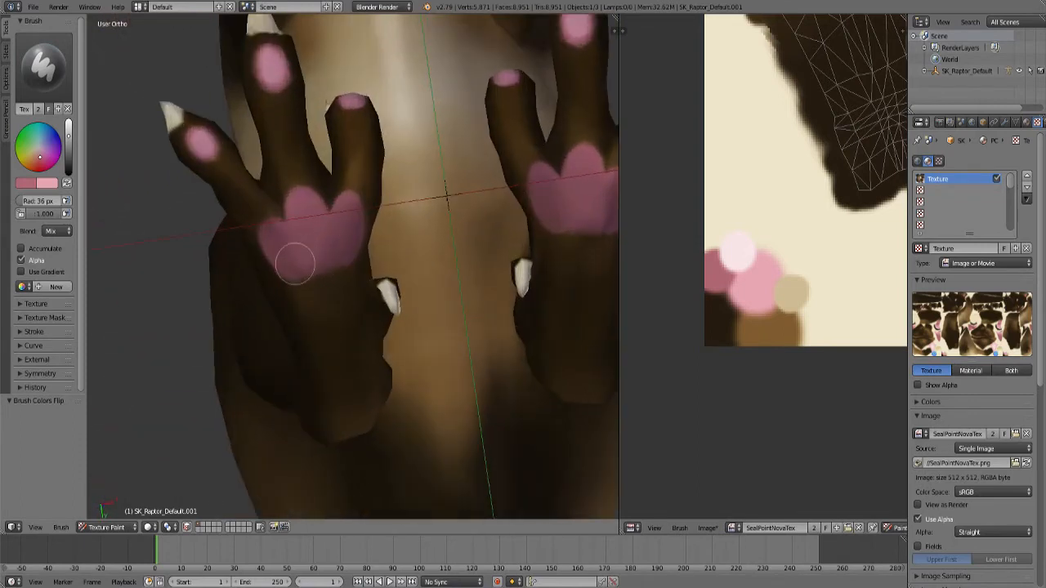
# Highlight the three lobes of the sole pad in light pink, reducing the brush radius to 25 px for the outer lobes.
pyautogui.press('s')
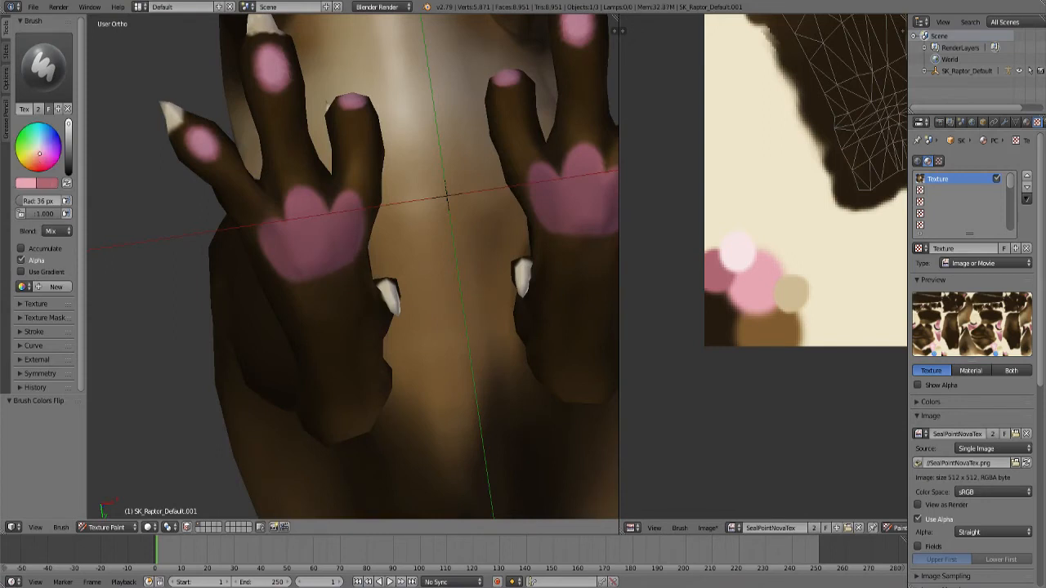
pyautogui.moveTo(328, 221)
pyautogui.mouseDown()
pyautogui.moveTo(305, 235)
pyautogui.moveTo(307, 211)
pyautogui.mouseUp()
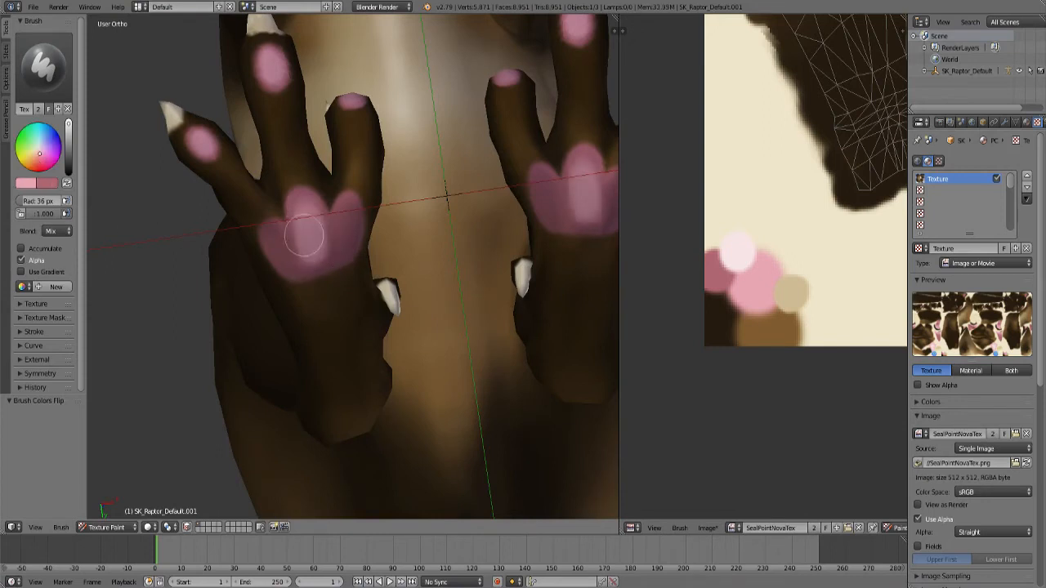
pyautogui.press('[')
pyautogui.press('[')
pyautogui.press('[')
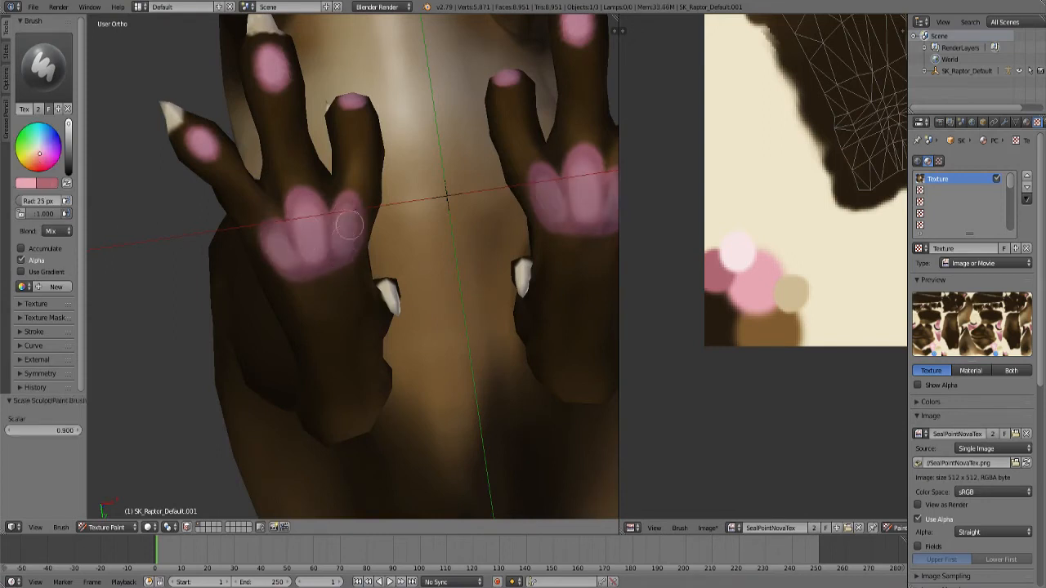
# Paint a three-lobed dark pink pad on the palm of the hand with the 25 px brush.
pyautogui.scroll(-4, 340, 249)
pyautogui.moveTo(340, 248); pyautogui.dragTo(495, 404, button='middle')
pyautogui.scroll(2, 320, 236)
pyautogui.scroll(-4, 495, 403)
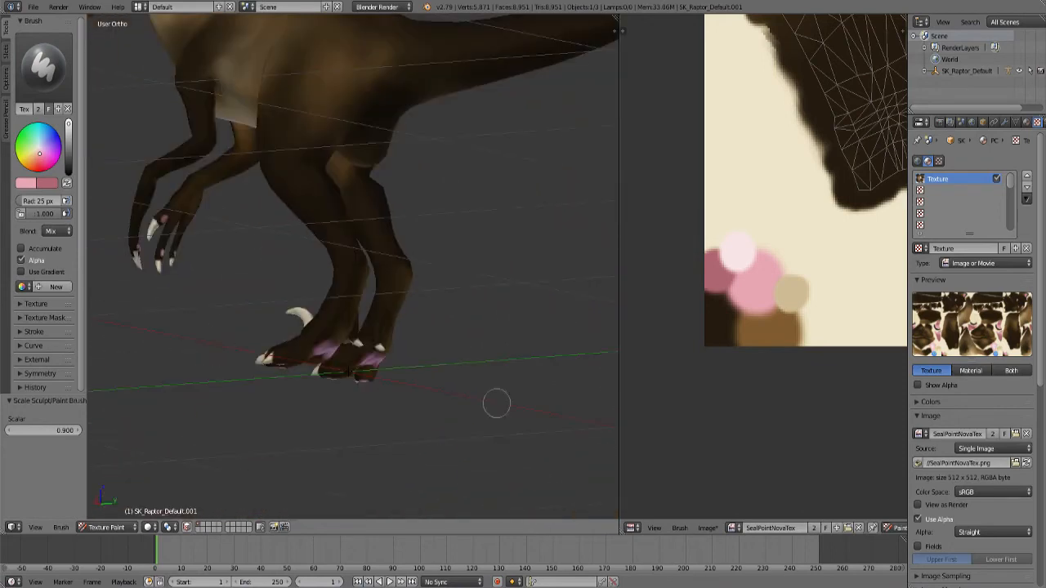
pyautogui.moveTo(238, 262); pyautogui.dragTo(187, 248, button='middle')
pyautogui.scroll(6, 388, 320)
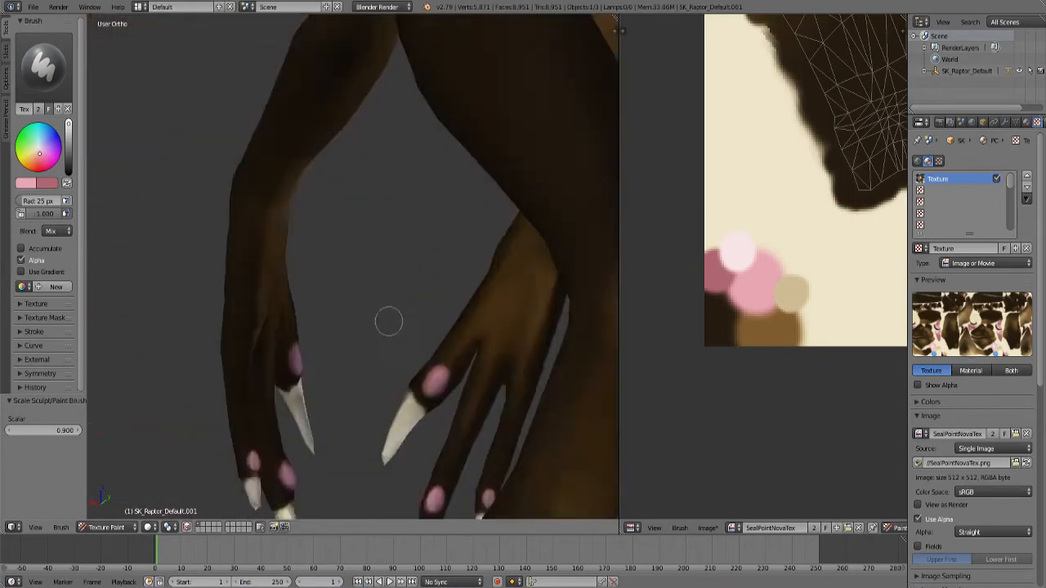
pyautogui.scroll(3, 448, 306)
pyautogui.press('x')
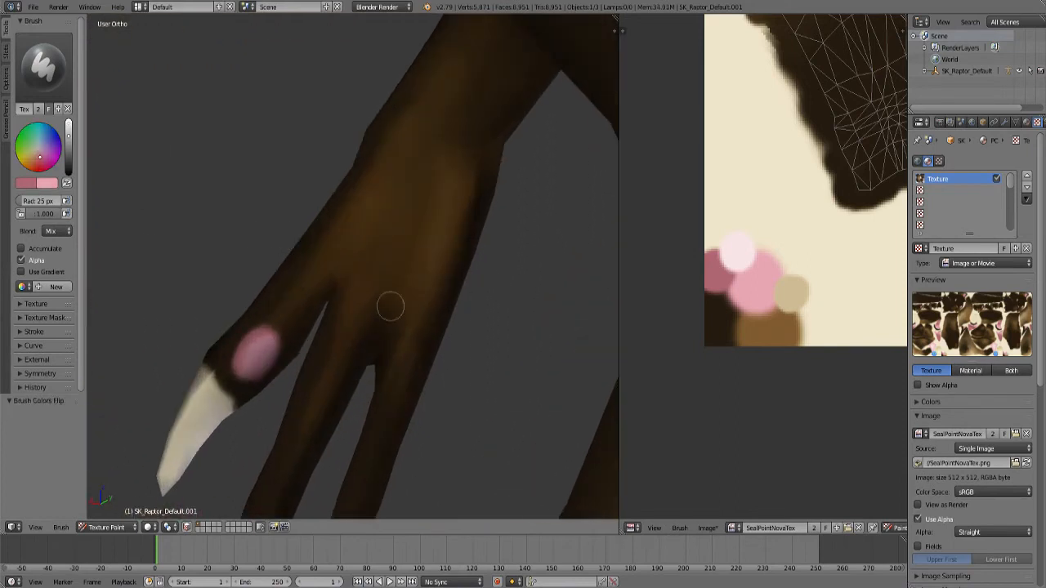
pyautogui.moveTo(361, 228)
pyautogui.mouseDown()
pyautogui.moveTo(357, 208)
pyautogui.moveTo(377, 274)
pyautogui.moveTo(420, 288)
pyautogui.moveTo(427, 278)
pyautogui.mouseUp()
# Highlight the three palm pad lobes in light pink with a 27 px brush radius.
pyautogui.press('x')
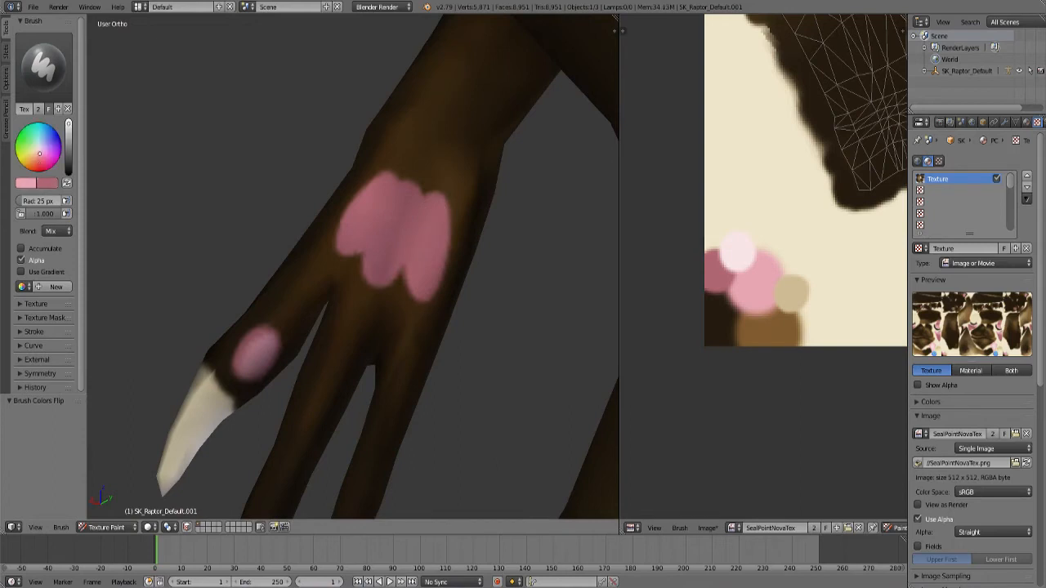
pyautogui.press(']')
pyautogui.press(']')
pyautogui.press('[')
pyautogui.moveTo(397, 211)
pyautogui.mouseDown()
pyautogui.moveTo(381, 254)
pyautogui.moveTo(399, 208)
pyautogui.moveTo(350, 242)
pyautogui.mouseUp()
pyautogui.moveTo(419, 254); pyautogui.dragTo(429, 196)
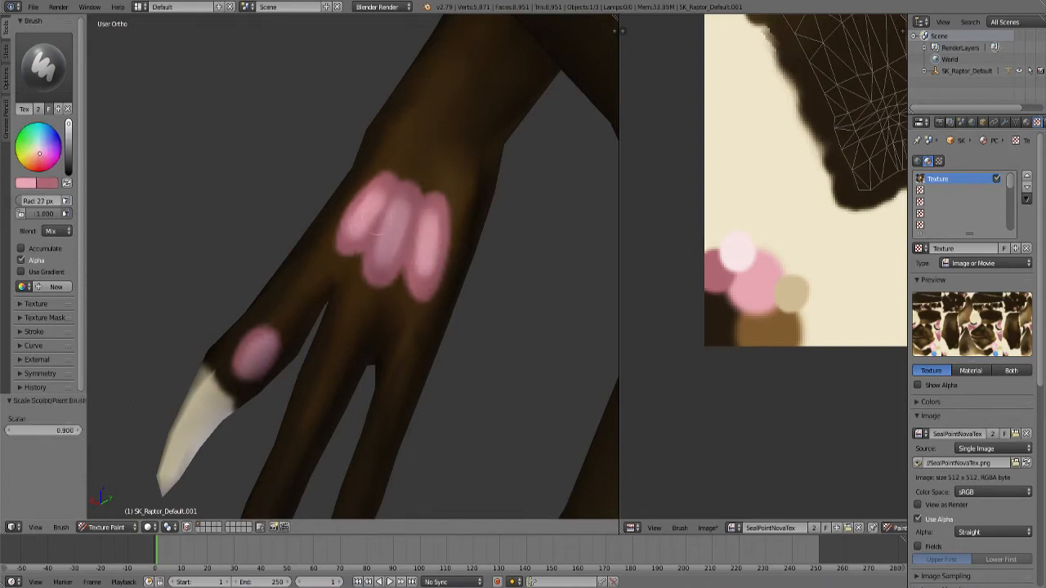
# Show the whole raptor, then save the Blender file and the SealPointNovaTex image.
pyautogui.scroll(-8, 364, 242)
pyautogui.moveTo(364, 242); pyautogui.dragTo(509, 306, button='middle')
pyautogui.scroll(-4, 509, 306)
pyautogui.scroll(3, 490, 327)
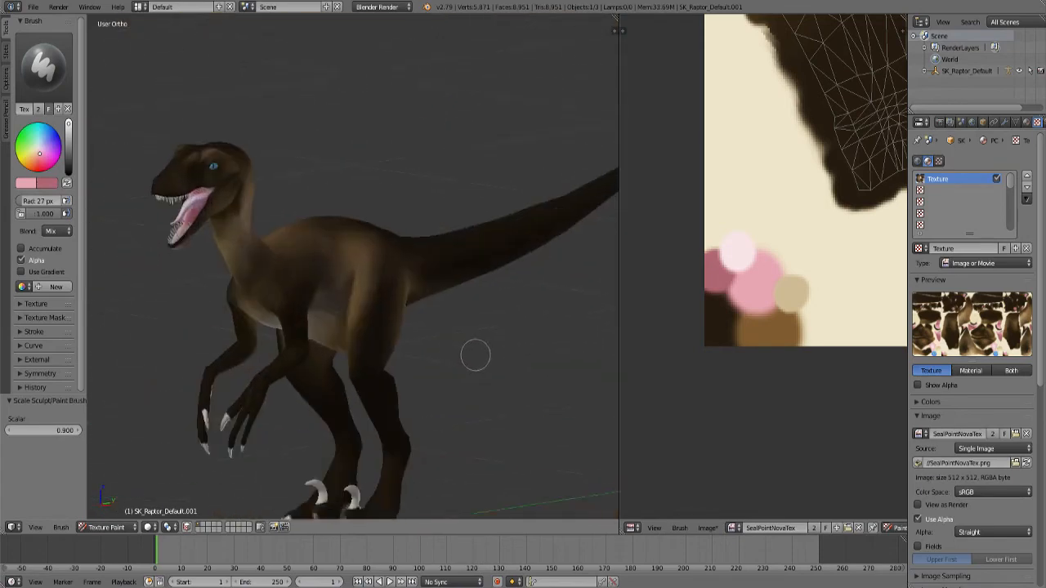
pyautogui.moveTo(473, 353)
pyautogui.mouseDown(button='middle')
pyautogui.moveTo(482, 323)
pyautogui.moveTo(460, 308)
pyautogui.mouseUp(button='middle')
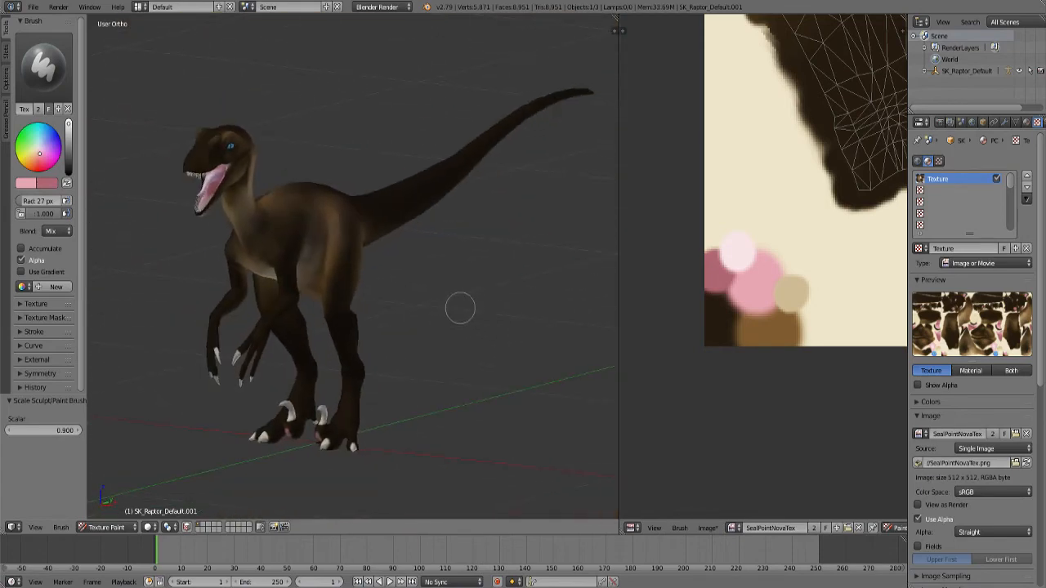
pyautogui.hotkey('ctrl', 's')
pyautogui.click(460, 308)
pyautogui.click(706, 527)
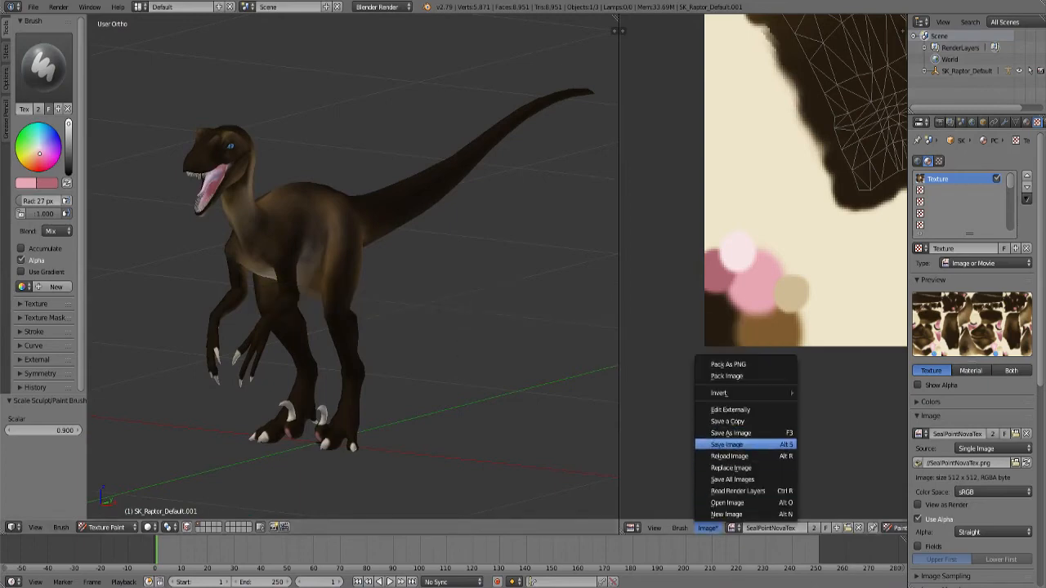
pyautogui.click(719, 442)
# Switch to Photoshop, open the recent file SealPointNovaTex.png and copy the whole updated texture into the layered document.
pyautogui.hotkey('alt', 'Tab')
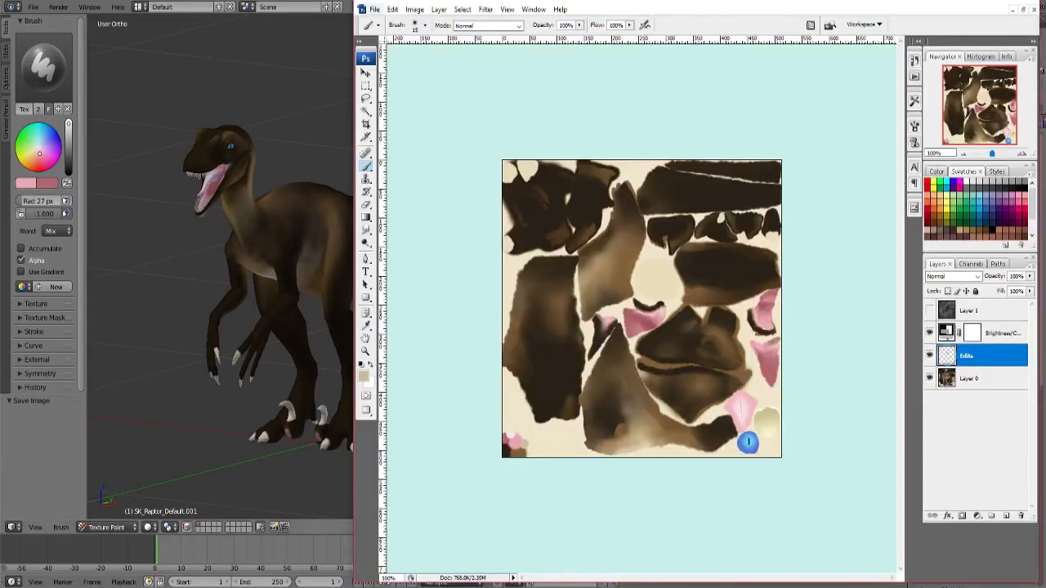
pyautogui.click(374, 9)
pyautogui.moveTo(294, 77)
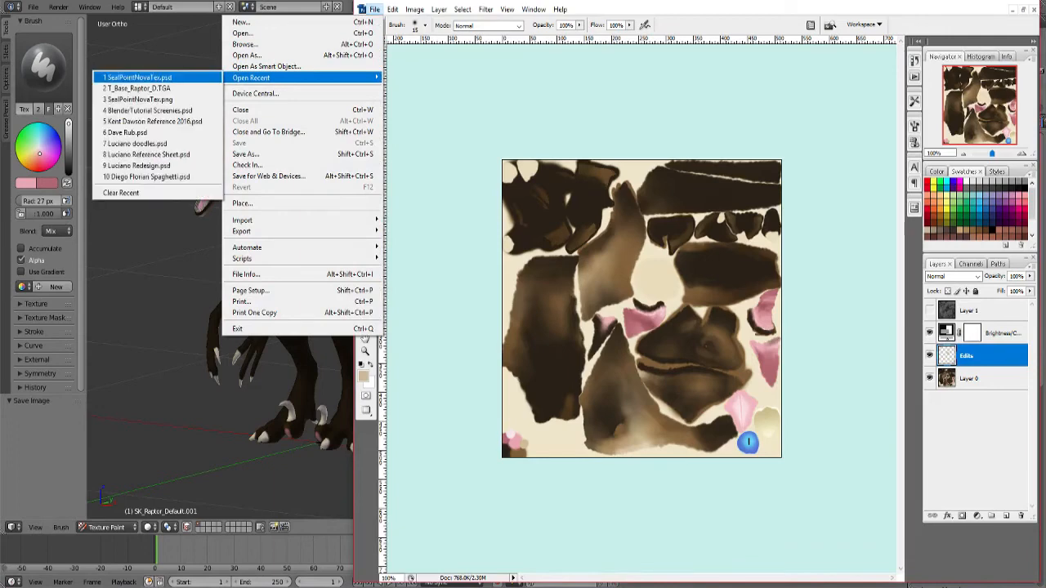
pyautogui.click(155, 99)
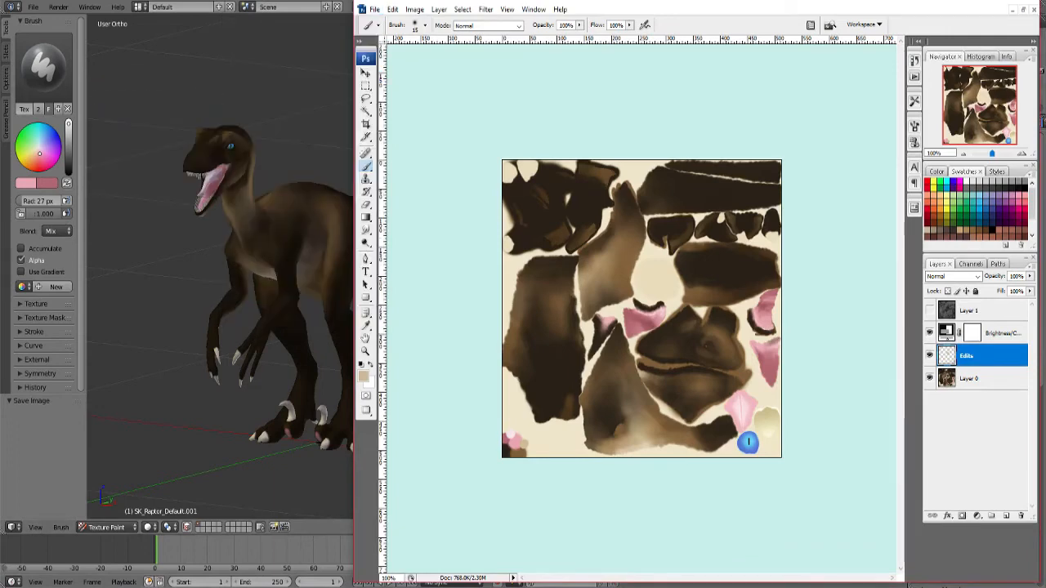
pyautogui.hotkey('ctrl', 'a')
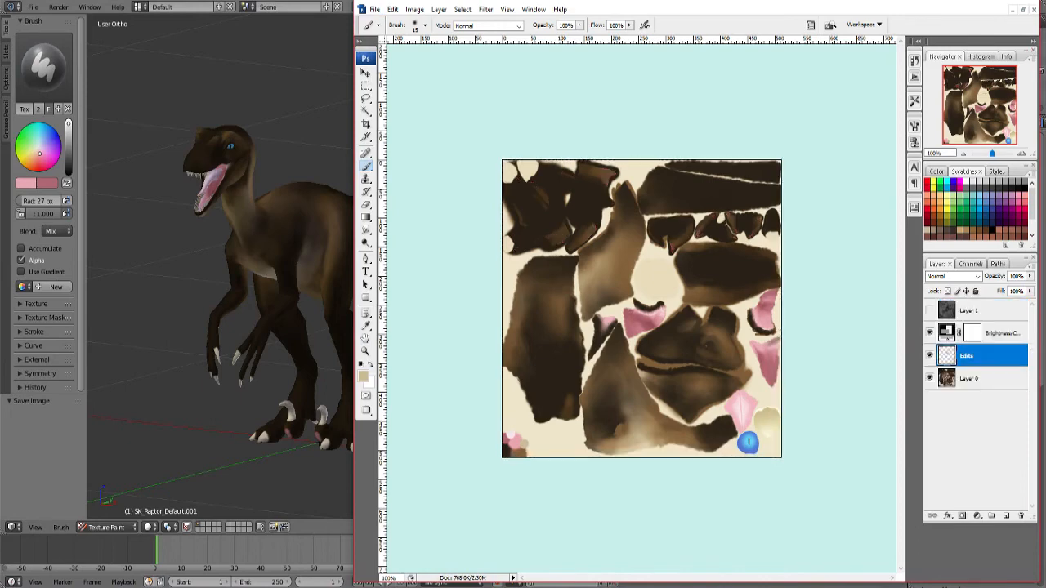
# Replace the Brightness/Contrast 1, Edits and Layer 0 layers with the updated texture as one layer above Layer 1.
pyautogui.click(972, 333)
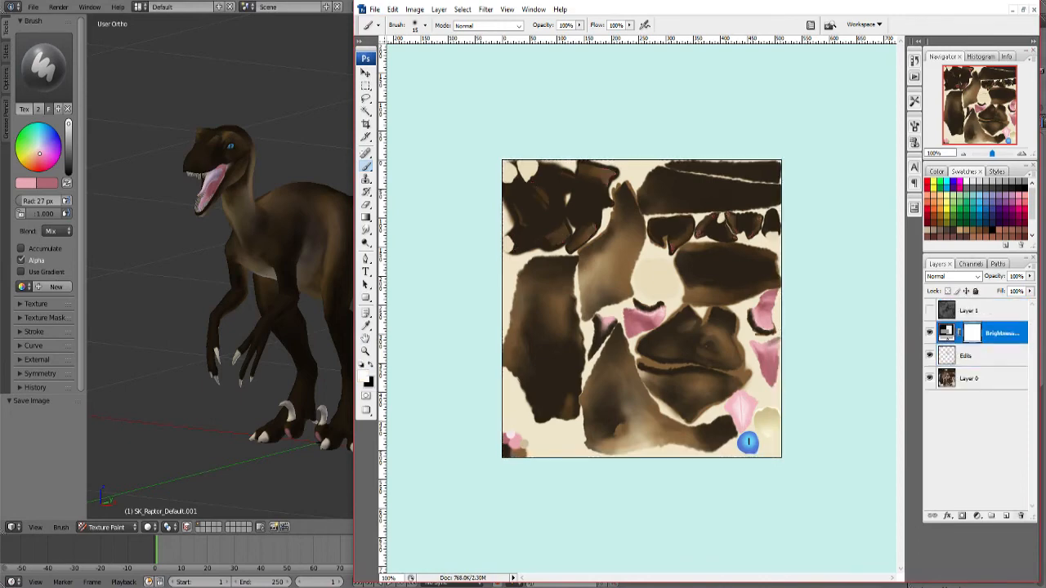
pyautogui.click(1020, 515)
pyautogui.click(653, 217)
pyautogui.click(984, 355)
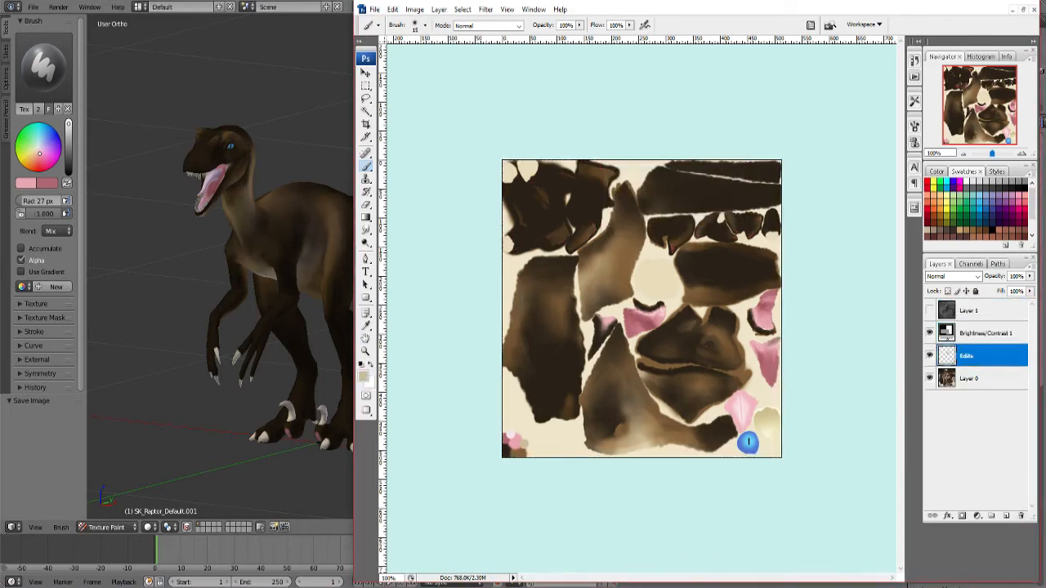
pyautogui.keyDown('shift'); pyautogui.click(984, 333); pyautogui.keyUp('shift')
pyautogui.keyDown('shift'); pyautogui.click(985, 379); pyautogui.keyUp('shift')
pyautogui.hotkey('ctrl', 'e')
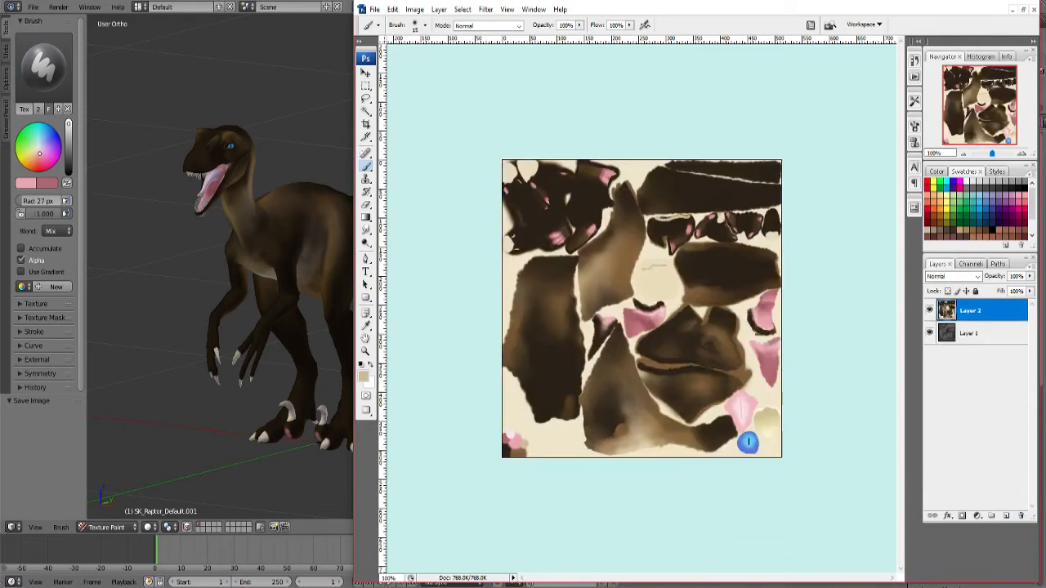
# Set Layer 1's blend mode to Normal and the painted texture in Layer 2 above it to Overlay.
pyautogui.moveTo(980, 332); pyautogui.dragTo(980, 302)
pyautogui.click(980, 333)
pyautogui.click(952, 276)
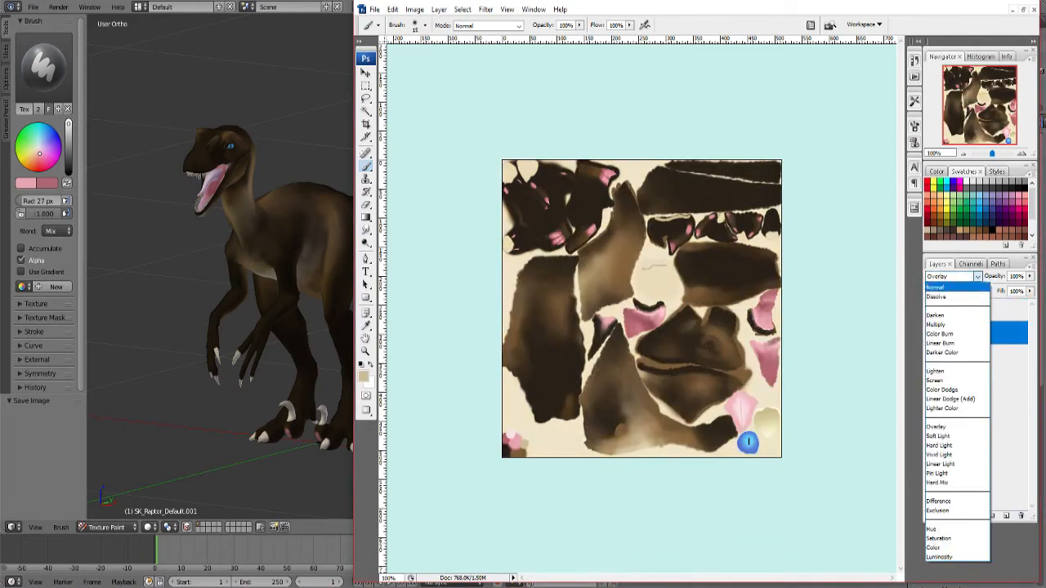
pyautogui.click(948, 287)
pyautogui.click(980, 311)
pyautogui.click(953, 276)
pyautogui.click(948, 424)
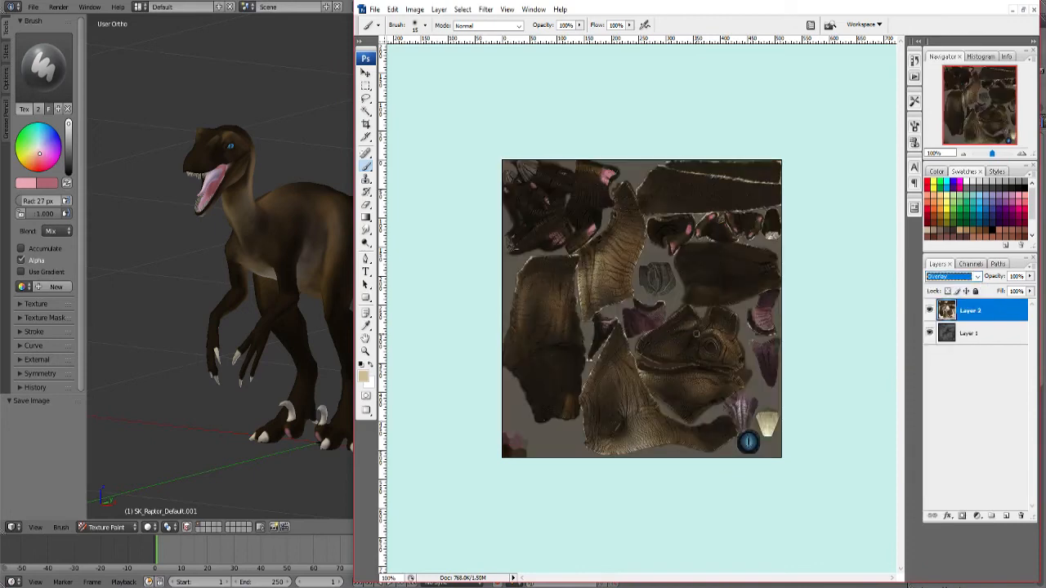
# Save a PNG copy of the blended texture over the existing SealPointNovaTex.png in the Seal-PointNova folder.
pyautogui.hotkey('ctrl', 'shift', 's')
pyautogui.click(572, 392)
pyautogui.click(490, 501)
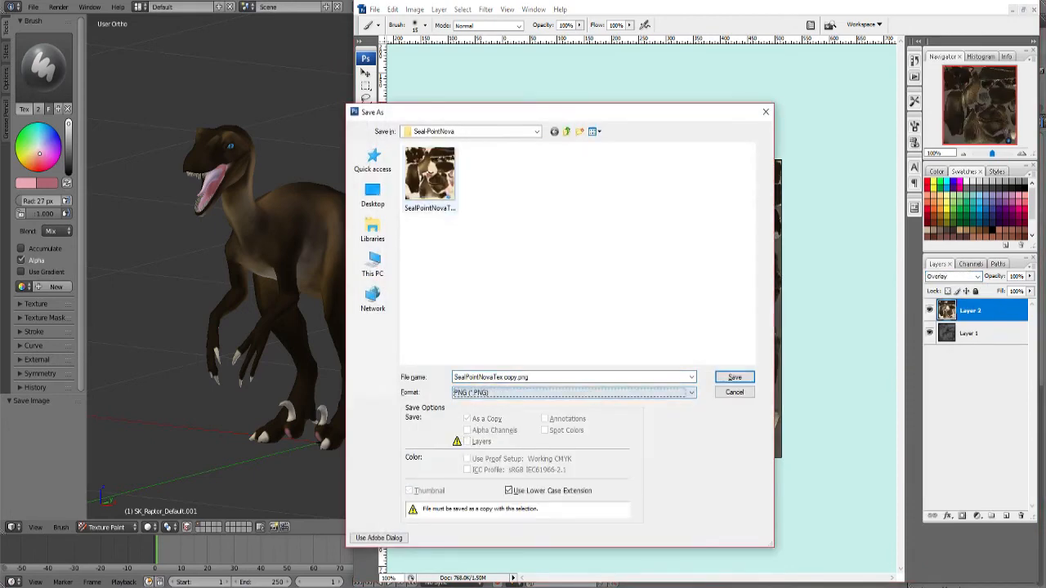
pyautogui.doubleClick(430, 178)
pyautogui.click(554, 296)
pyautogui.click(729, 281)
# Switch to Blender and reload the SealPointNovaTex image to view the scale detail on the raptor.
pyautogui.click(123, 7)
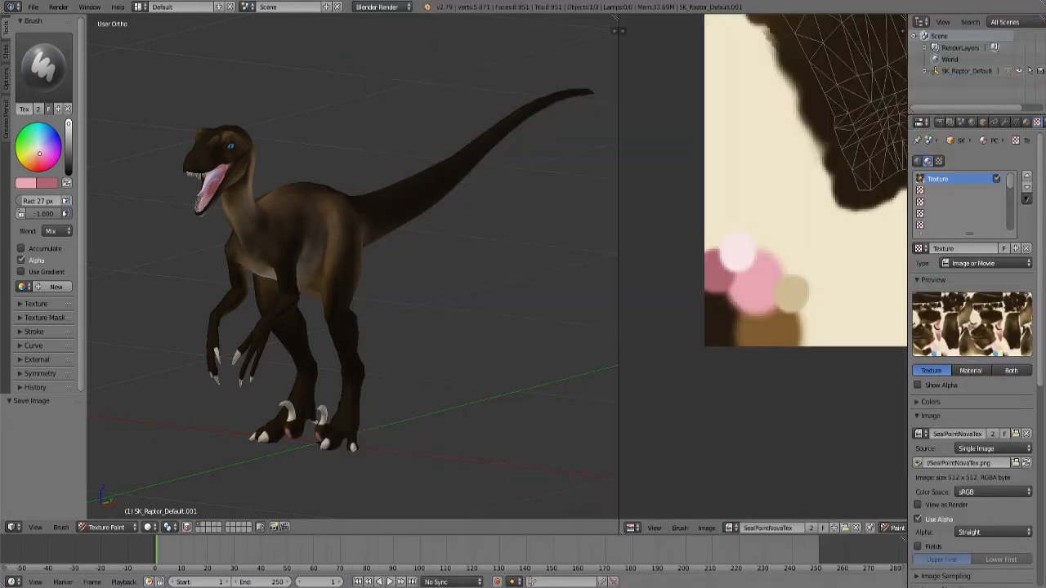
pyautogui.click(706, 528)
pyautogui.click(719, 456)
pyautogui.moveTo(523, 392)
pyautogui.mouseDown(button='middle')
pyautogui.moveTo(384, 331)
pyautogui.moveTo(484, 336)
pyautogui.moveTo(471, 220)
pyautogui.moveTo(454, 347)
pyautogui.mouseUp(button='middle')
# Switch to Photoshop and add a Color Balance adjustment layer above Layer 2 that warms the browns toward red, leaving Layer 1 shown.
pyautogui.hotkey('alt', 'Tab')
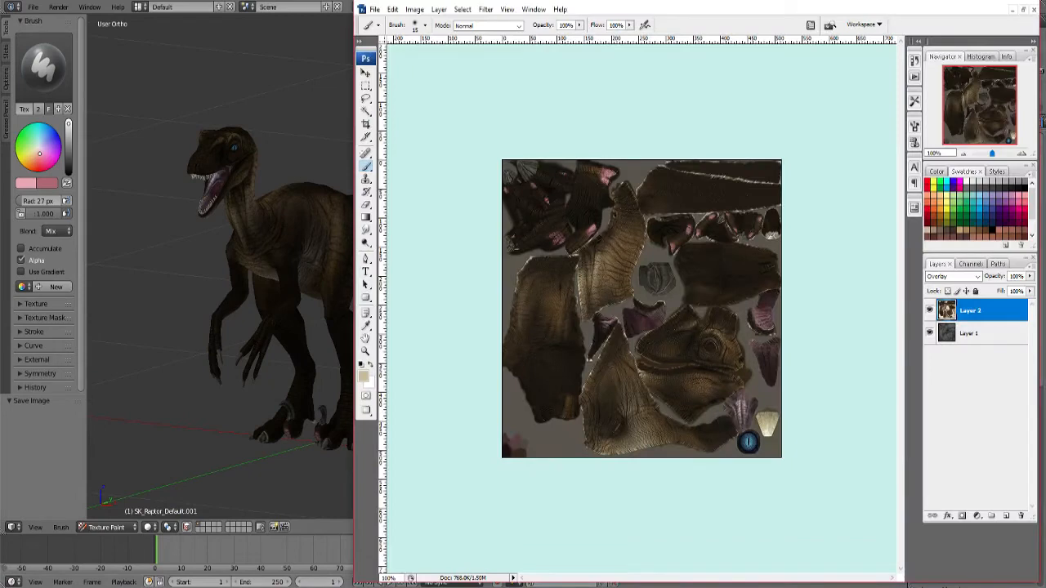
pyautogui.click(929, 332)
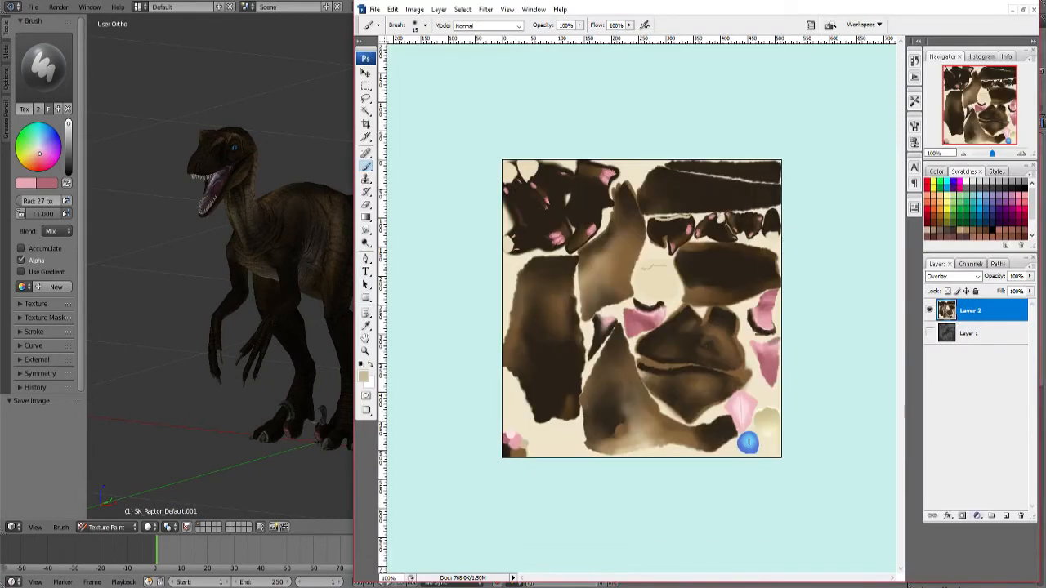
pyautogui.click(976, 516)
pyautogui.click(980, 357)
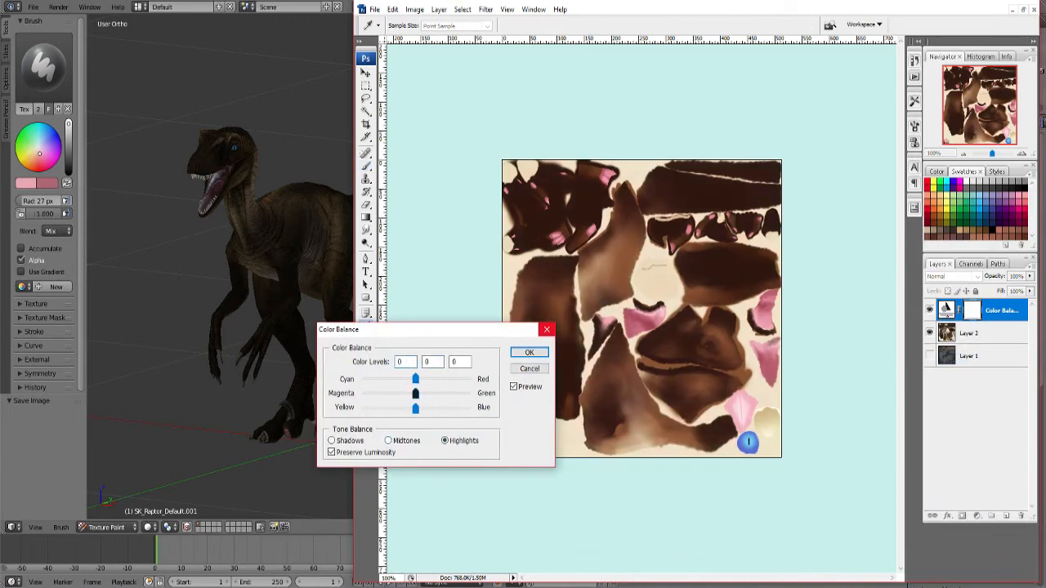
pyautogui.press('Return')
pyautogui.click(929, 355)
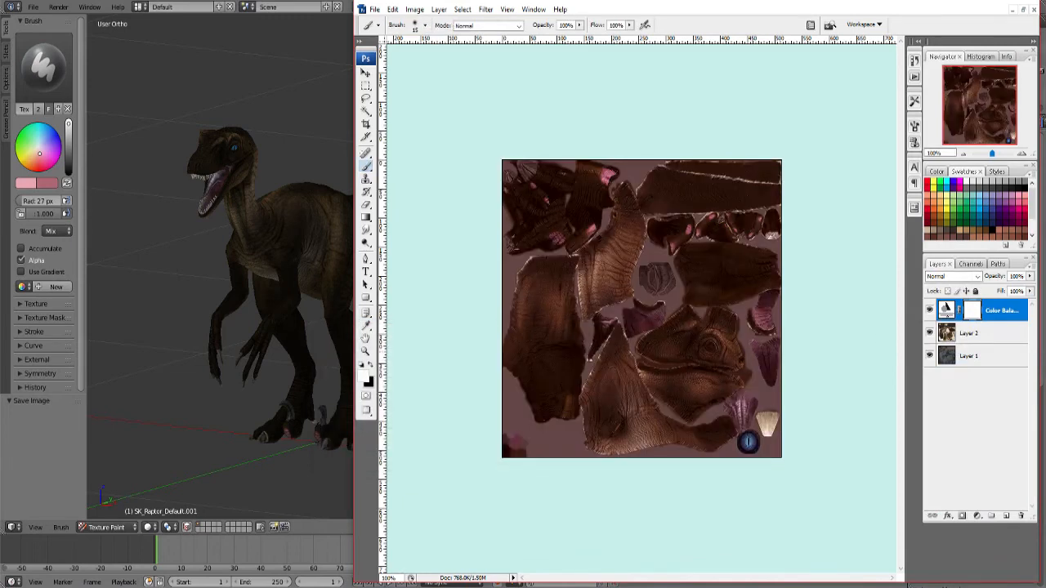
# Replace SealPointNovaTex.png with a PNG copy of the reddened texture.
pyautogui.hotkey('ctrl', 'shift', 's')
pyautogui.click(572, 392)
pyautogui.click(482, 503)
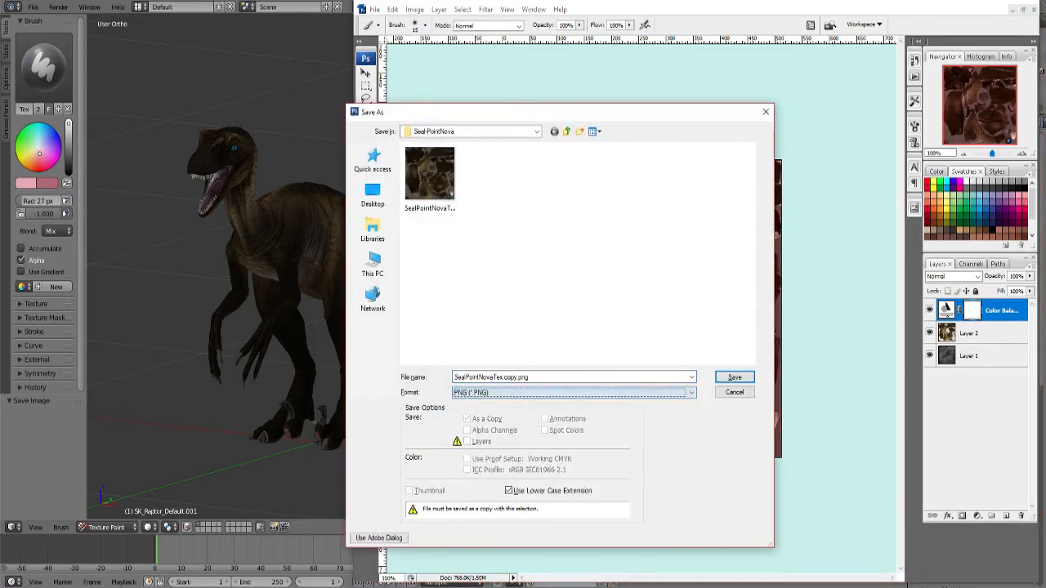
pyautogui.doubleClick(430, 178)
pyautogui.click(554, 295)
pyautogui.press('Return')
# Switch to Blender, reload the texture image and check the redder colouring on the raptor.
pyautogui.hotkey('alt', 'Tab')
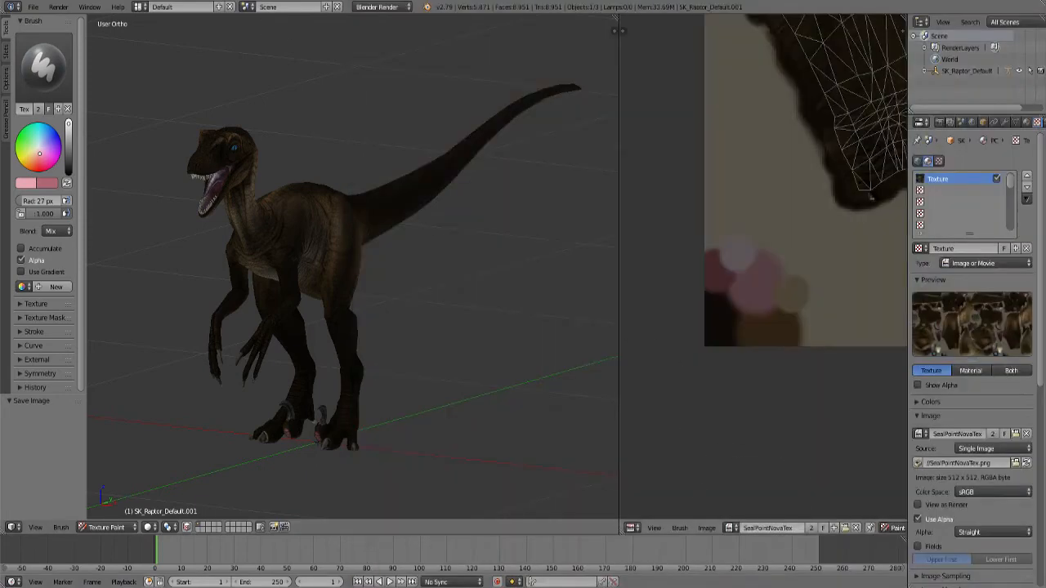
pyautogui.click(706, 527)
pyautogui.click(729, 456)
pyautogui.moveTo(572, 408)
pyautogui.mouseDown(button='middle')
pyautogui.moveTo(408, 354)
pyautogui.moveTo(514, 374)
pyautogui.moveTo(476, 341)
pyautogui.mouseUp(button='middle')
pyautogui.scroll(4, 476, 340)
pyautogui.scroll(-3, 477, 340)
pyautogui.scroll(1, 476, 341)
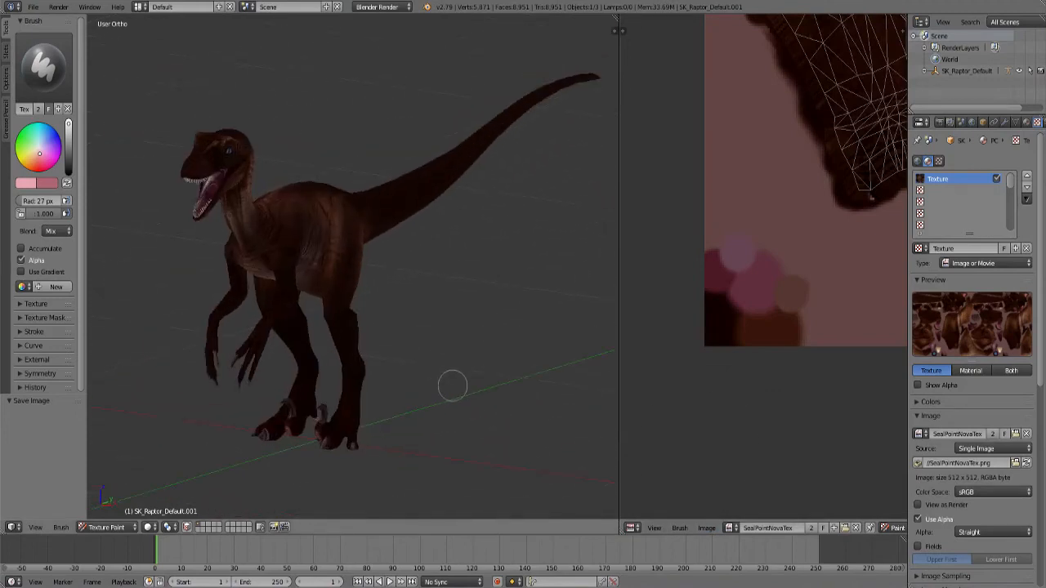
# Switch to Photoshop and set the Color Balance layer's opacity to 50%.
pyautogui.hotkey('alt', 'Tab')
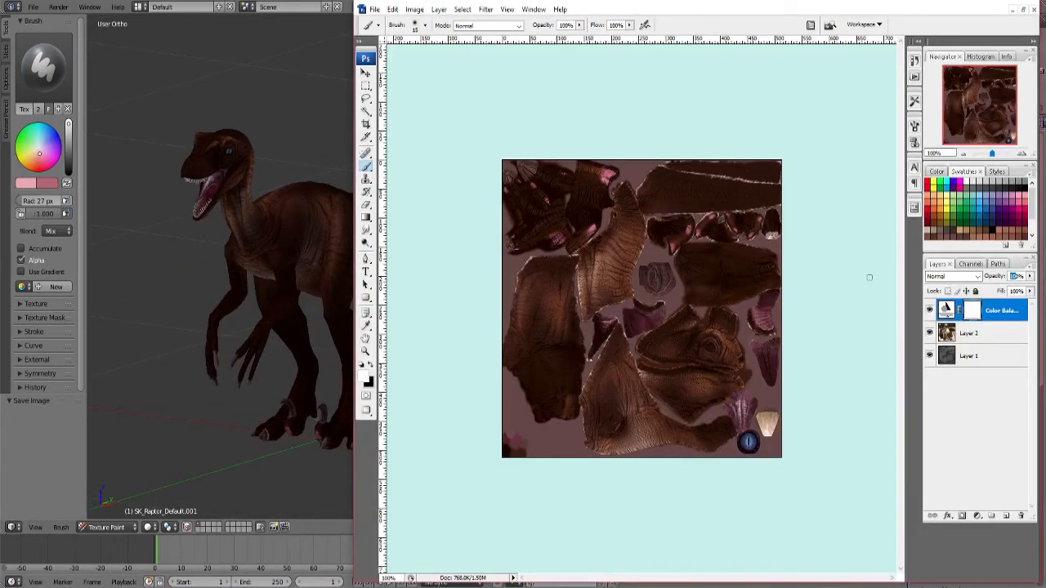
pyautogui.click(980, 332)
pyautogui.click(998, 310)
# Save the softened colour version as a PNG, replacing SealPointNovaTex.png.
pyautogui.hotkey('ctrl', 'shift', 's')
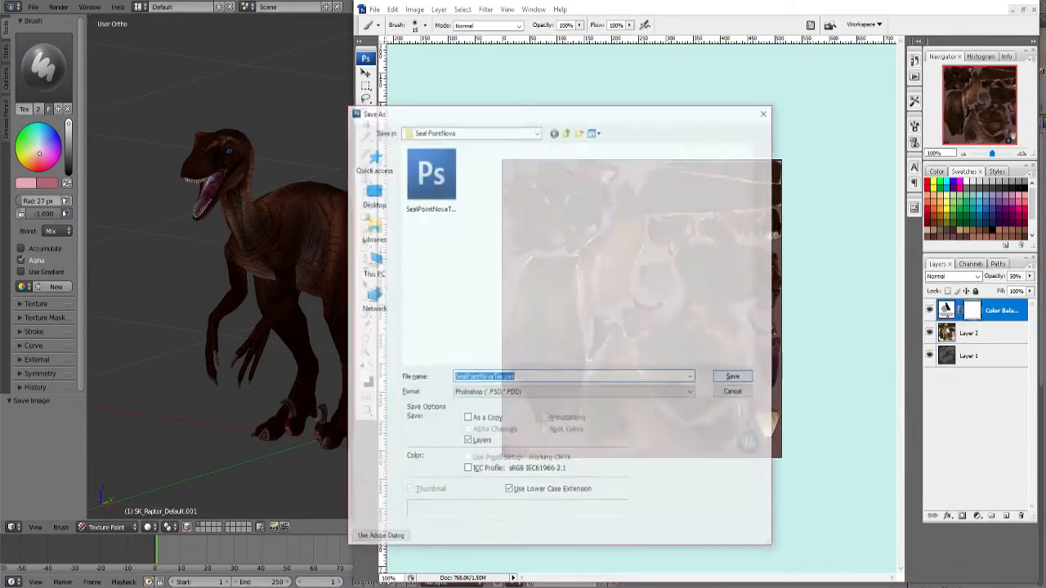
pyautogui.click(573, 392)
pyautogui.click(474, 501)
pyautogui.click(734, 376)
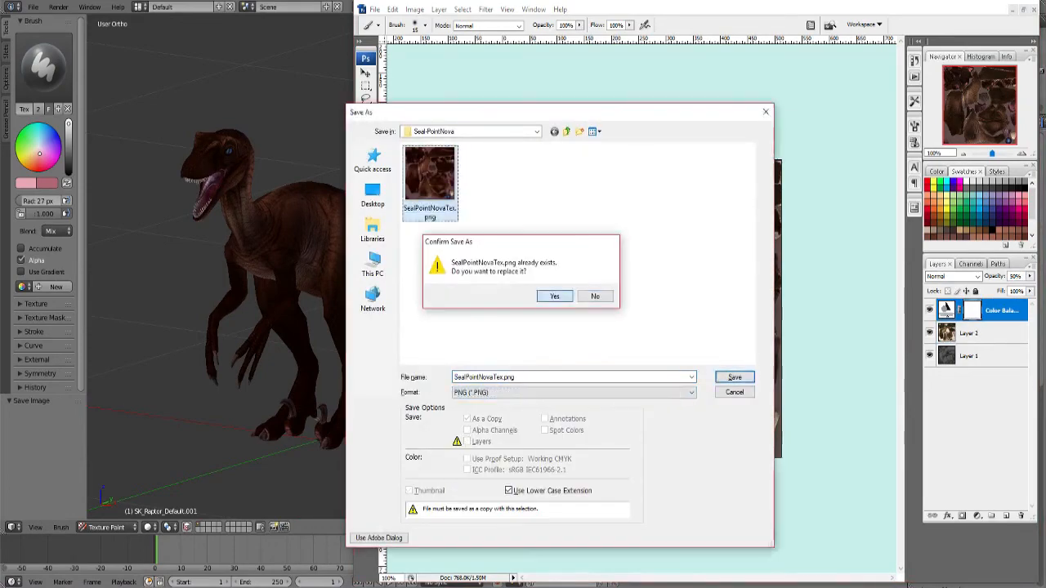
pyautogui.click(553, 296)
# Switch to Blender, reload the texture image and inspect the raptor's body, underside and pink foot pads.
pyautogui.hotkey('alt', 'Tab')
pyautogui.click(706, 528)
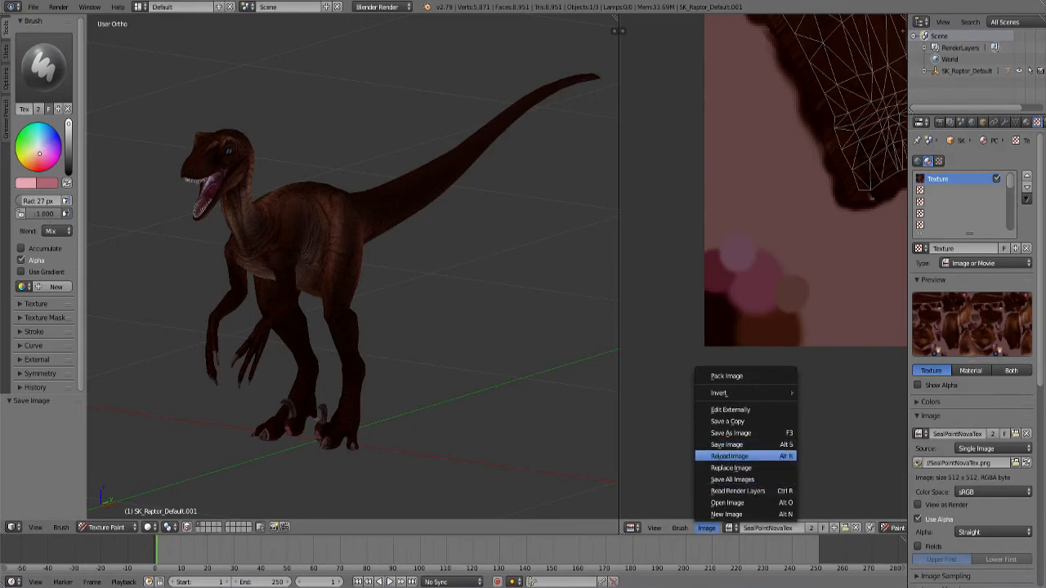
pyautogui.click(729, 456)
pyautogui.moveTo(450, 398); pyautogui.dragTo(290, 264, button='middle')
pyautogui.scroll(5, 488, 398)
pyautogui.scroll(-5, 506, 373)
pyautogui.scroll(5, 296, 355)
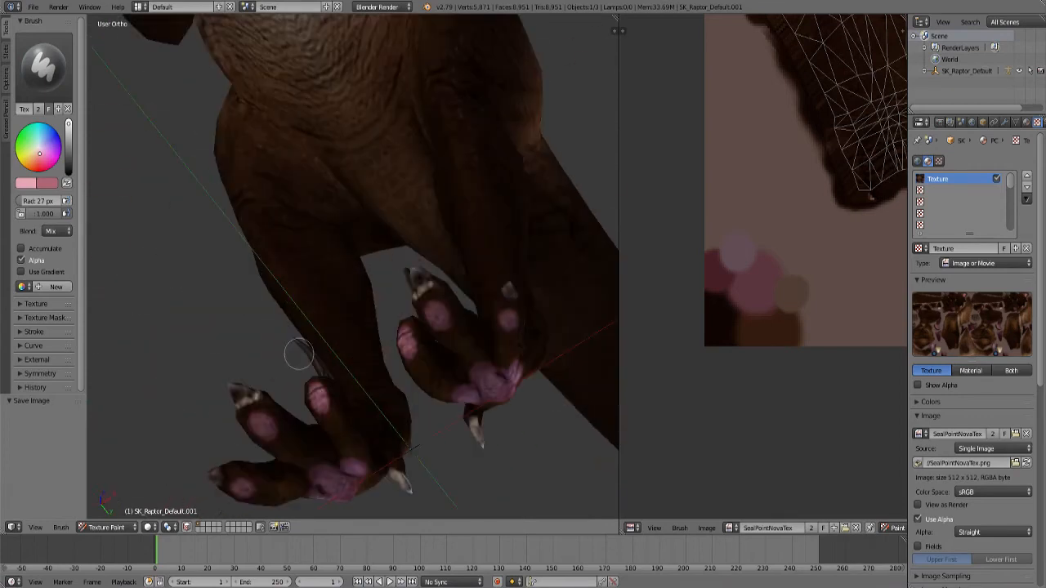
pyautogui.moveTo(297, 354); pyautogui.dragTo(475, 349, button='middle')
pyautogui.scroll(-5, 258, 366)
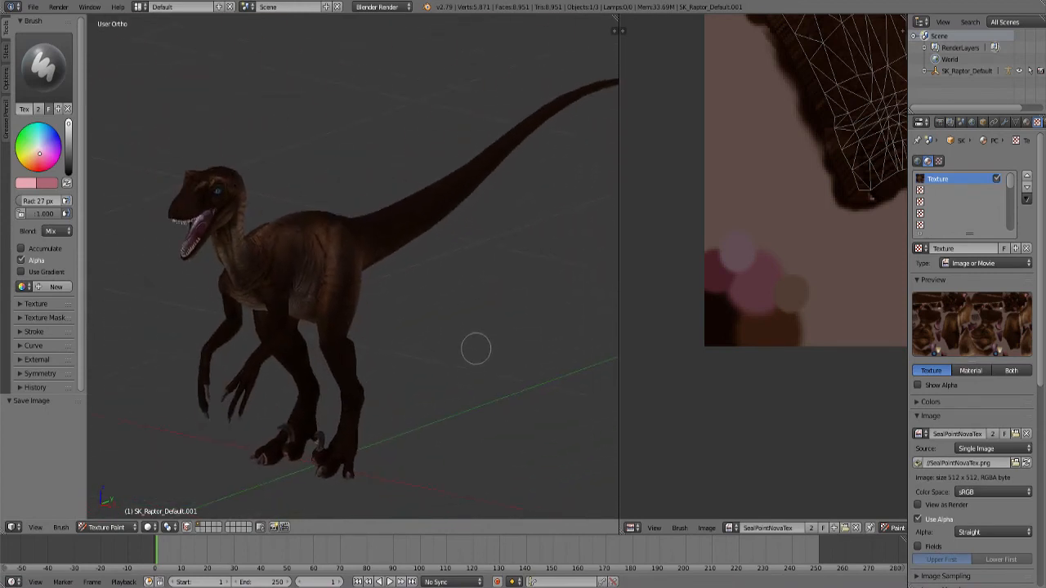
# Switch to Photoshop and compare the texture with the Color Balance layer, Layer 2 and Layer 1 hidden and shown.
pyautogui.hotkey('alt', 'Tab')
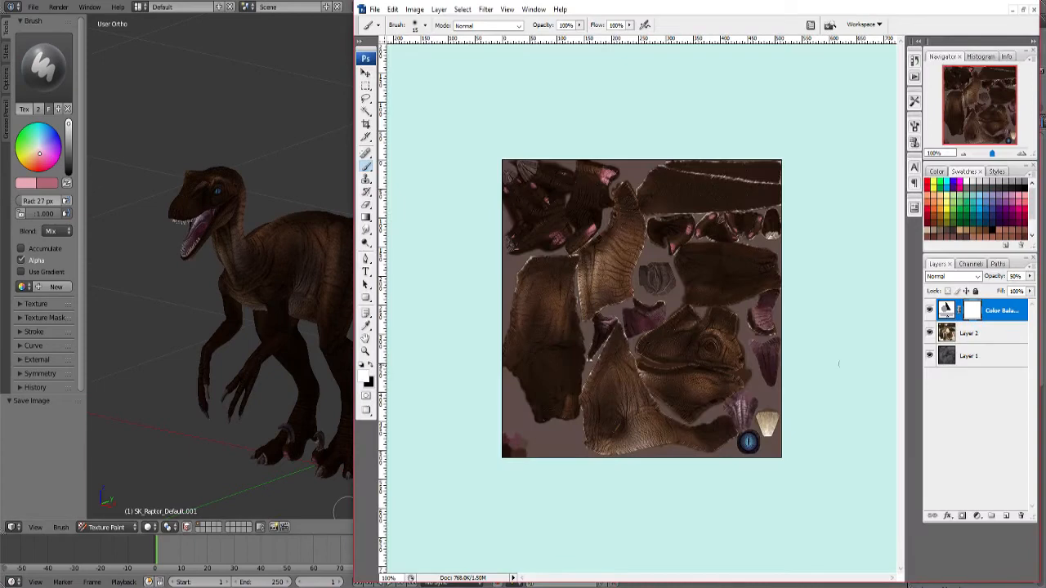
pyautogui.click(929, 310)
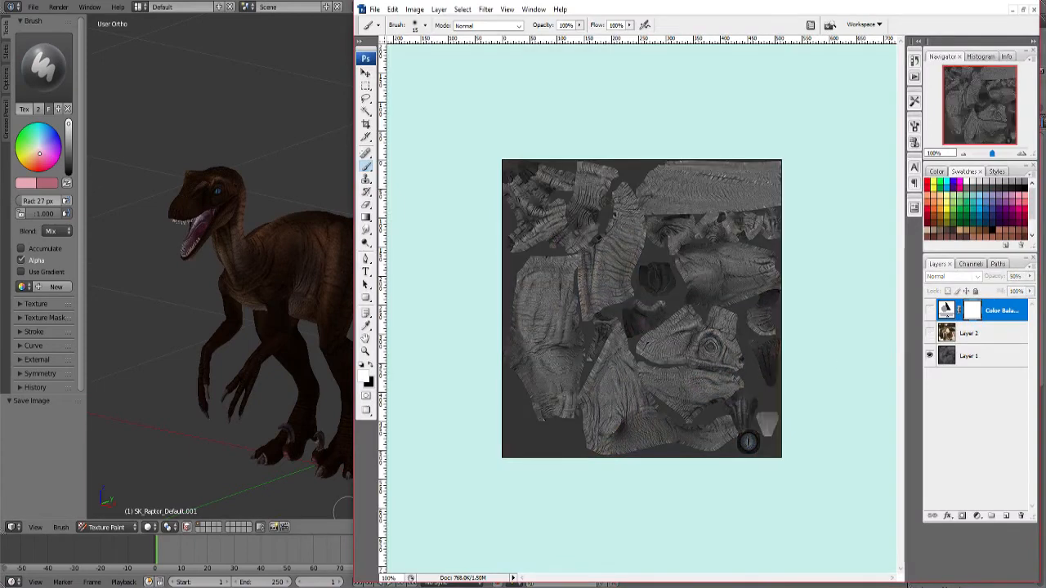
pyautogui.click(929, 333)
pyautogui.click(929, 333)
pyautogui.click(969, 333)
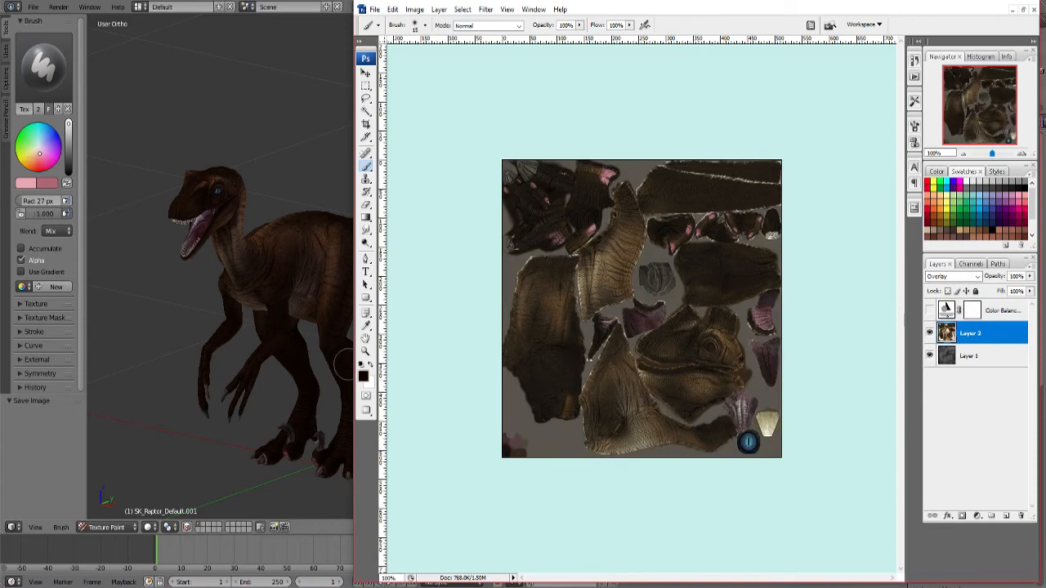
pyautogui.click(929, 333)
pyautogui.click(929, 333)
pyautogui.click(929, 355)
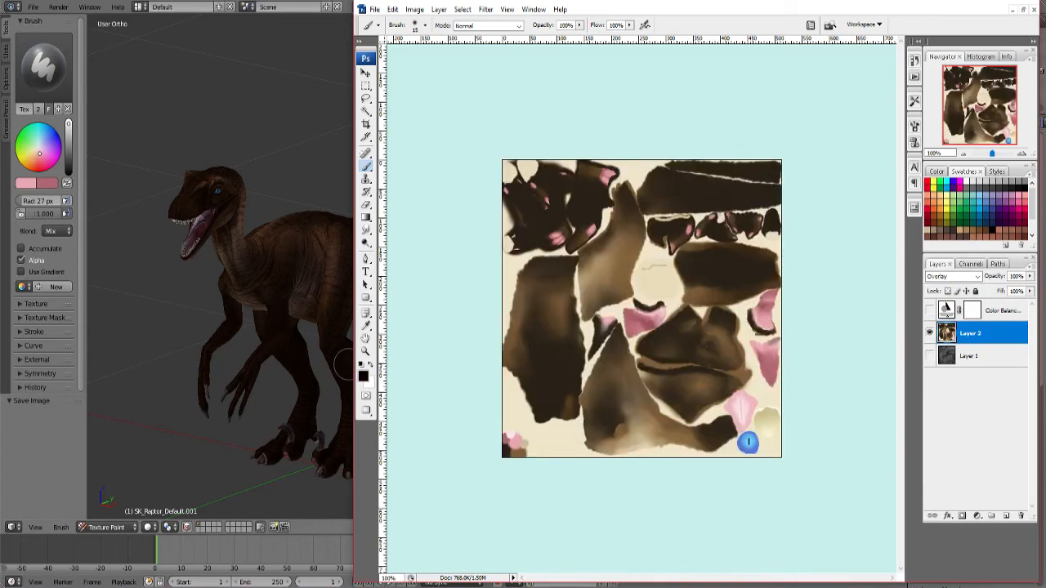
pyautogui.click(929, 356)
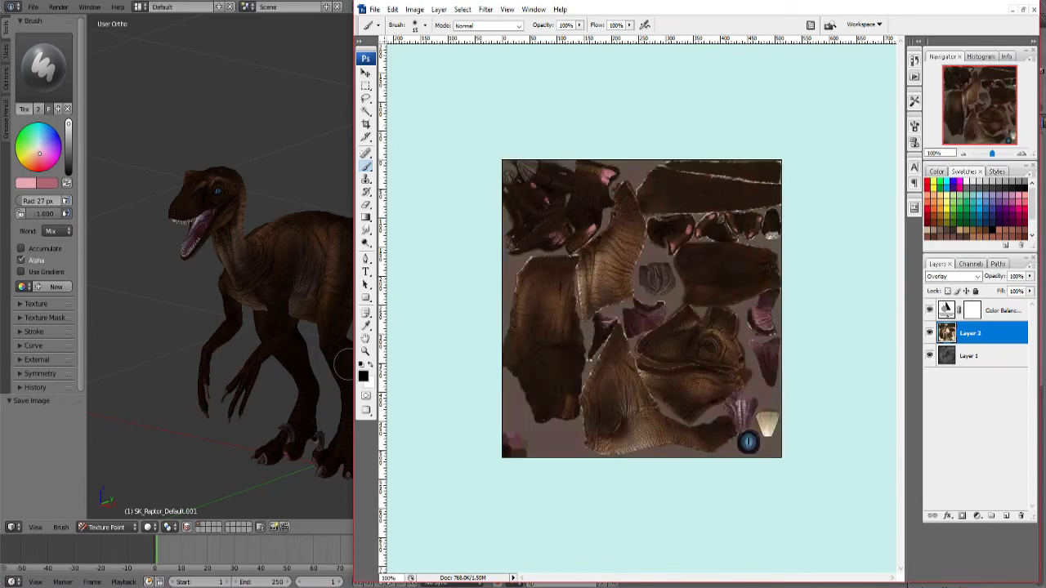
# Hide Layer 1 and save a copy in Targa format as SealPointNovaTex.tga at 24 bits/pixel.
pyautogui.click(928, 356)
pyautogui.hotkey('ctrl', 'shift', 's')
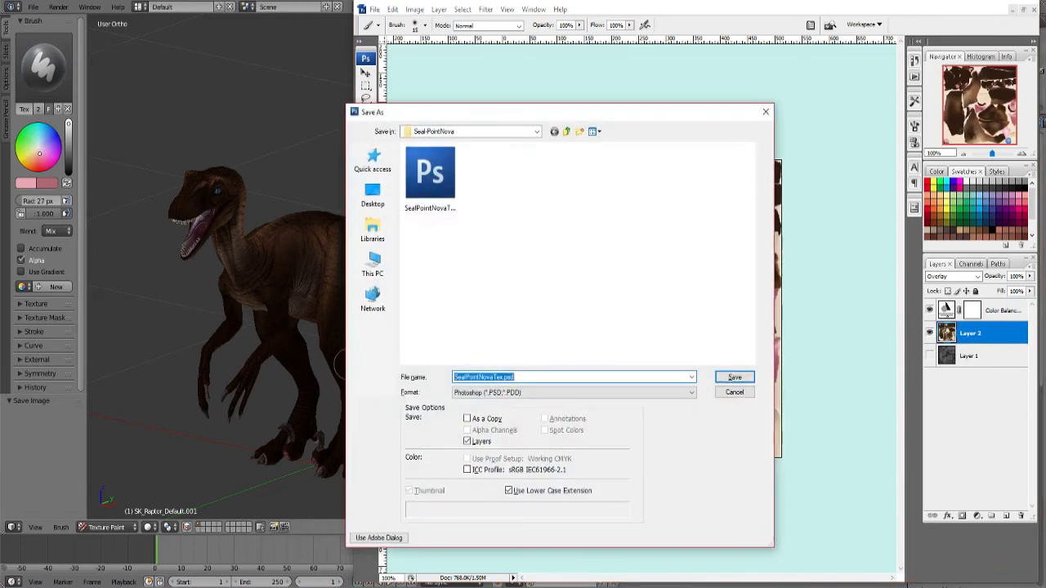
pyautogui.click(571, 393)
pyautogui.click(496, 524)
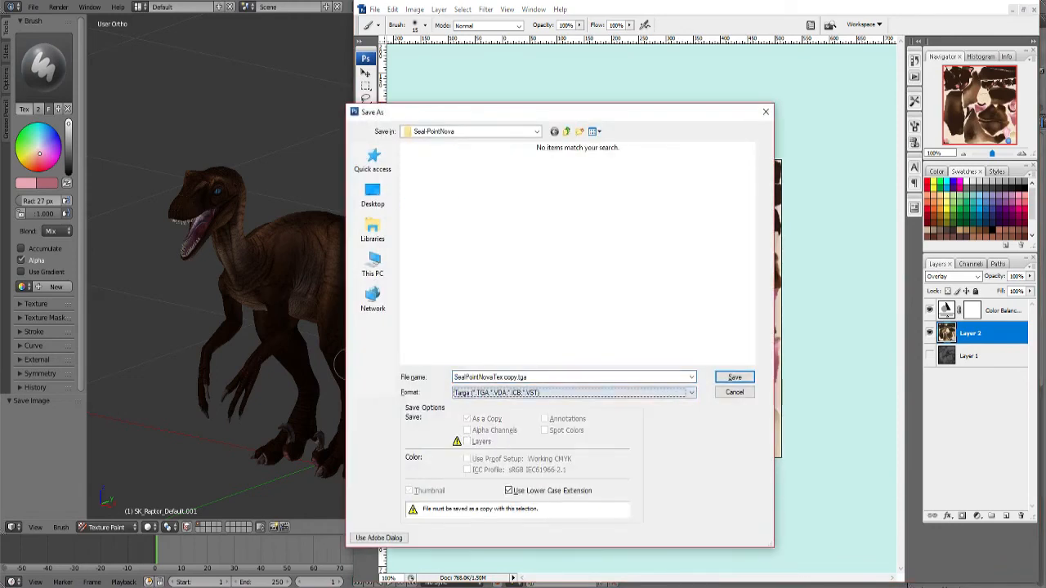
pyautogui.click(500, 377)
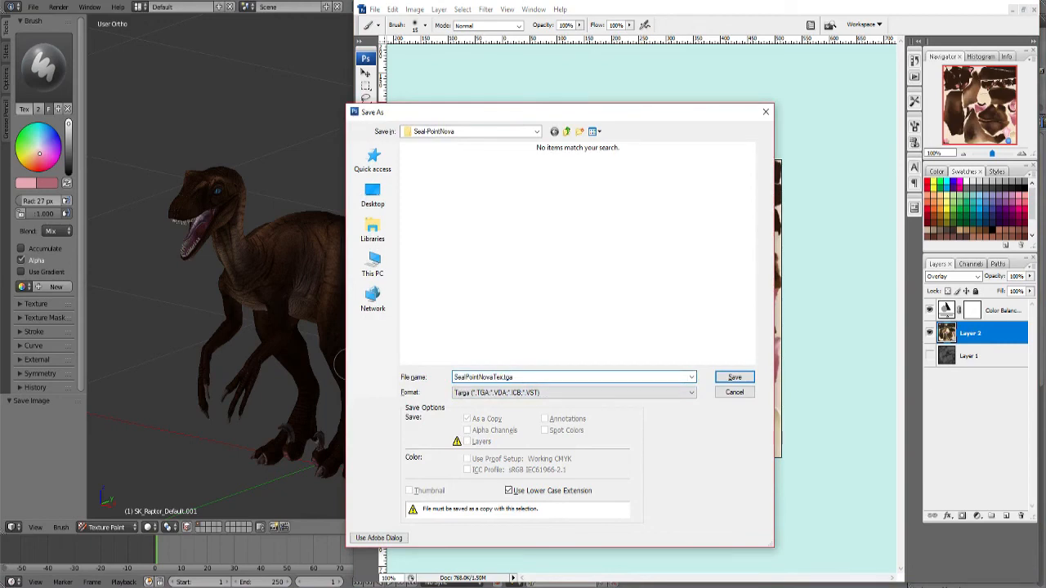
pyautogui.press('Return')
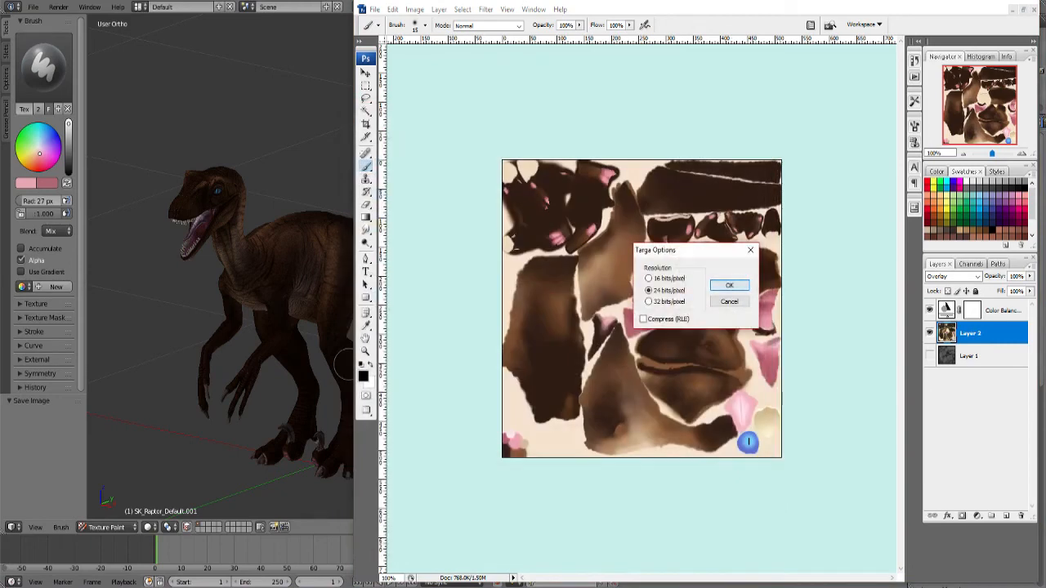
pyautogui.click(737, 285)
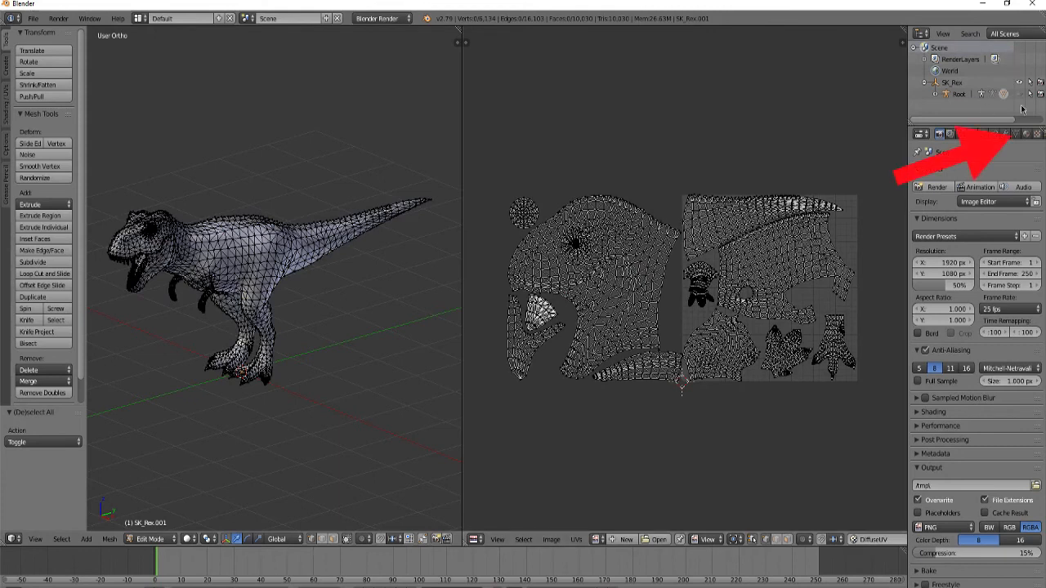
# In Blender's T-Rex scene, select the faces using PC_MasterDinoShader and create a dark blue 1024 x 1024 px image named RedBod for them.
pyautogui.click(1027, 135)
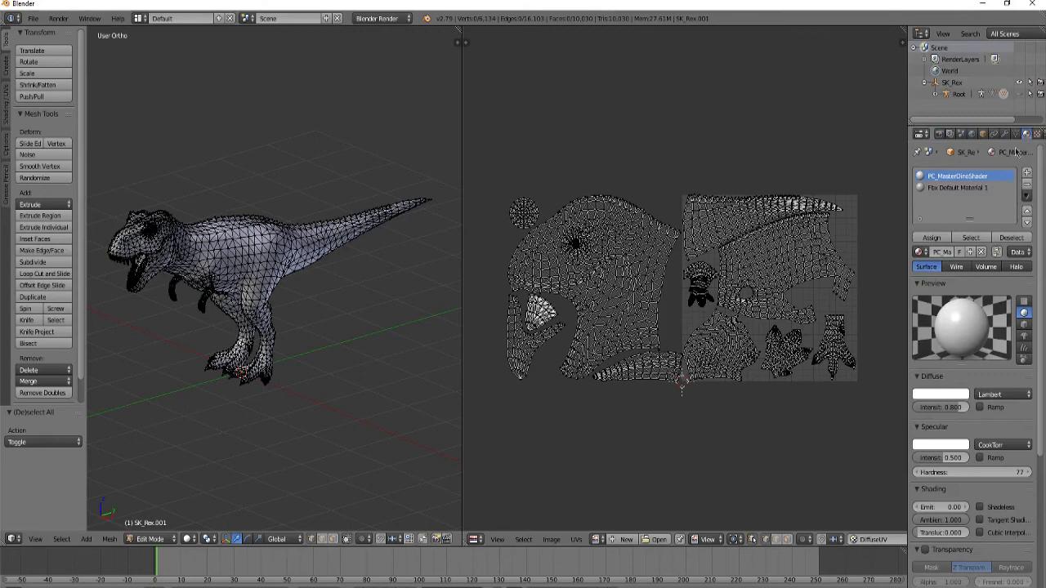
pyautogui.click(970, 238)
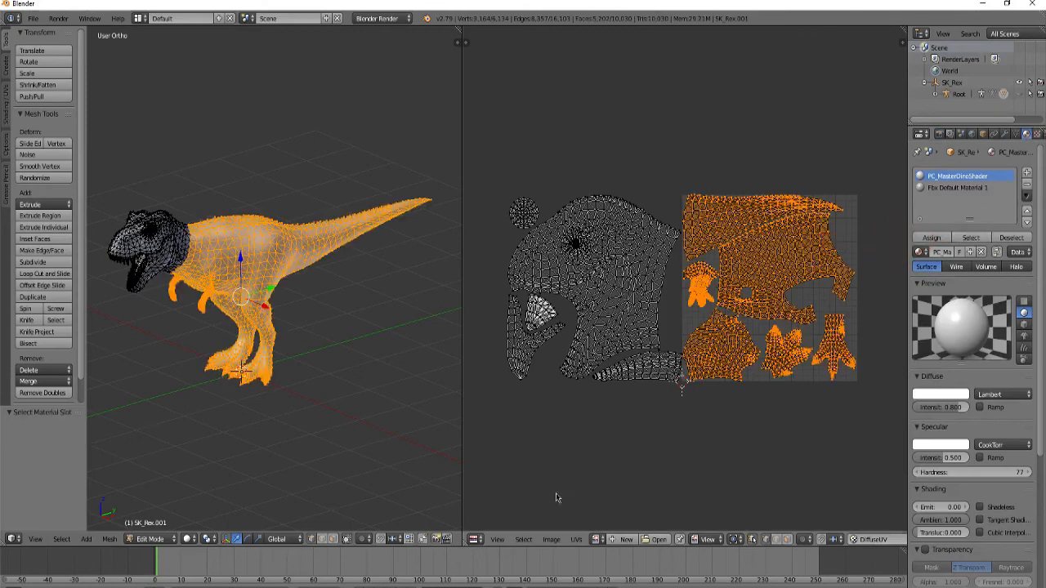
pyautogui.click(595, 541)
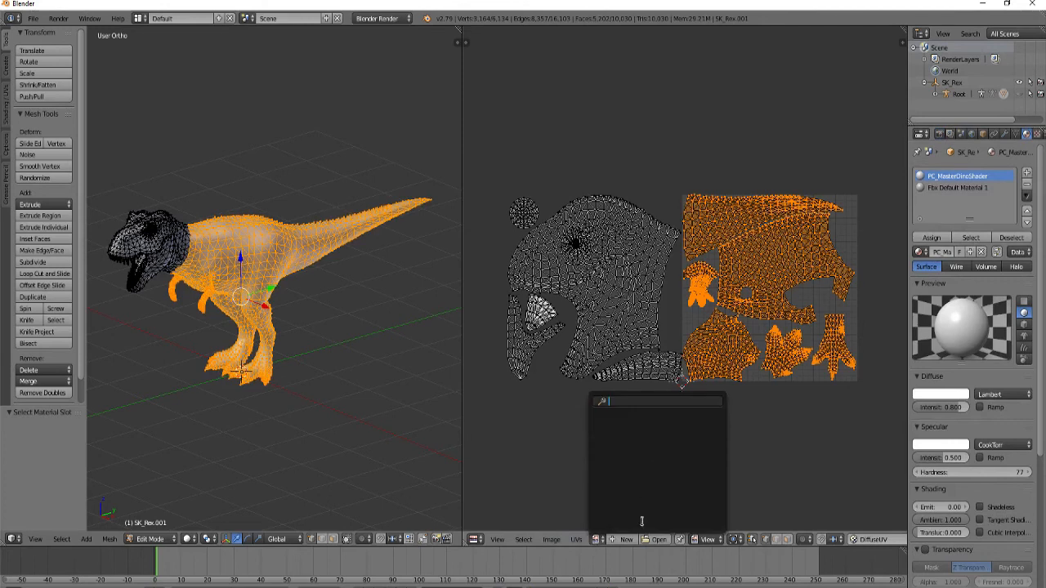
pyautogui.click(626, 540)
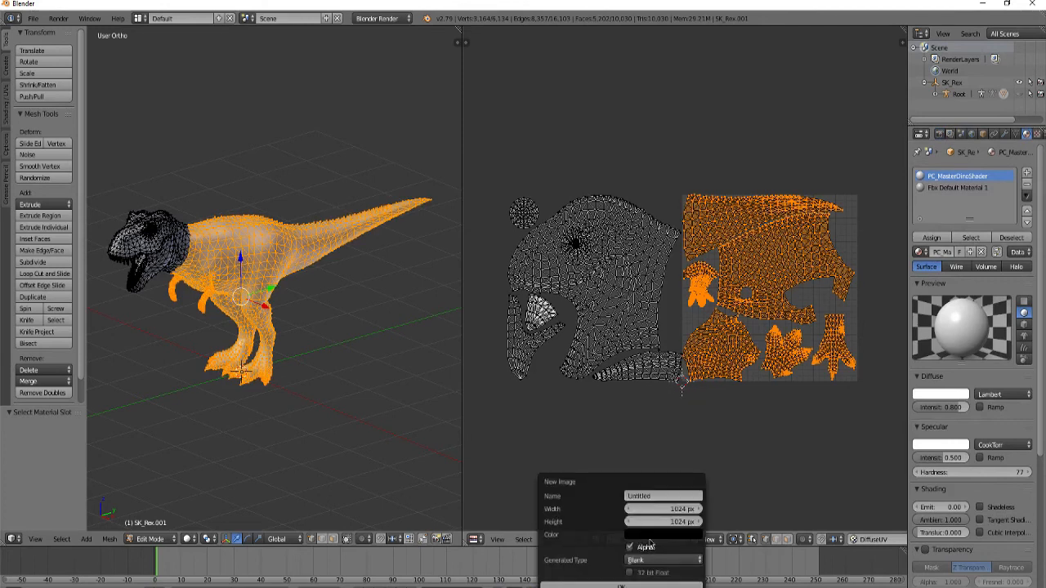
pyautogui.click(650, 496)
pyautogui.write('RedBod')
pyautogui.click(676, 535)
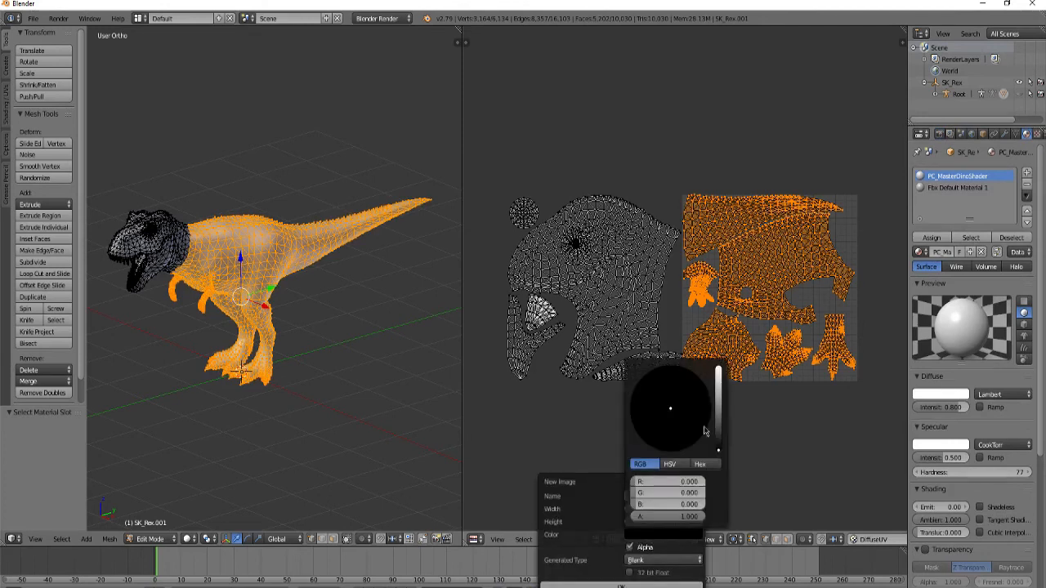
pyautogui.moveTo(719, 380); pyautogui.dragTo(719, 408)
pyautogui.click(703, 388)
pyautogui.click(635, 585)
pyautogui.scroll(-6, 661, 366)
pyautogui.moveTo(661, 367); pyautogui.dragTo(646, 385, button='middle')
# Add a new image texture using RedBod to the PC_MasterDinoShader material, then deselect the body faces.
pyautogui.click(1036, 134)
pyautogui.click(964, 259)
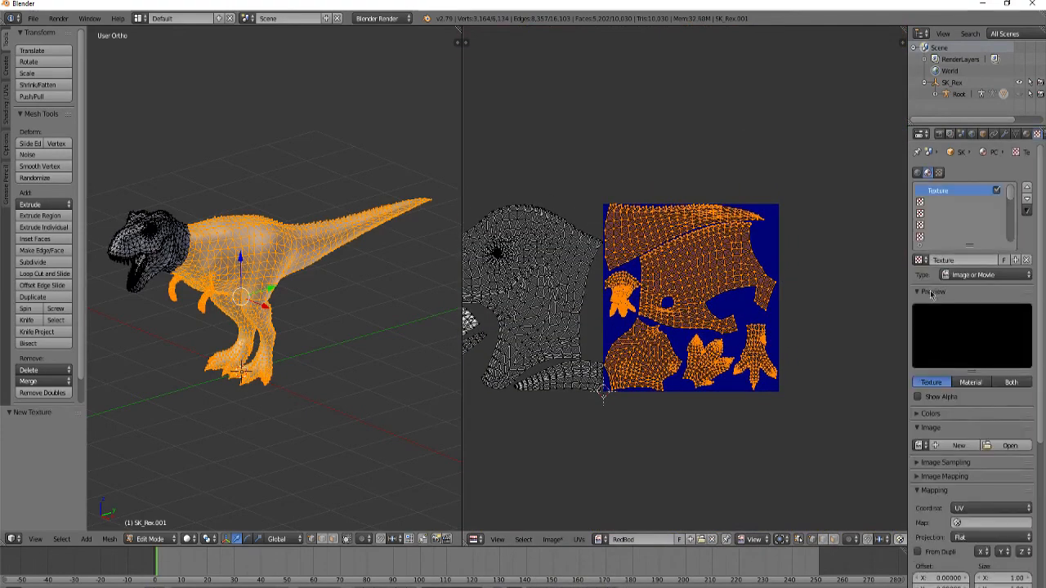
pyautogui.click(920, 444)
pyautogui.click(857, 465)
pyautogui.click(1026, 135)
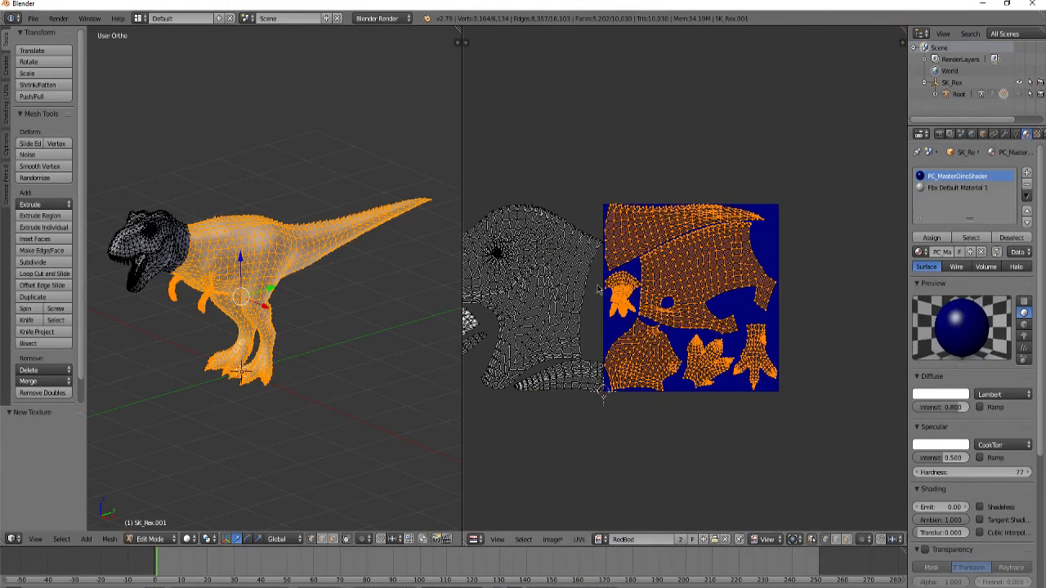
pyautogui.press('a')
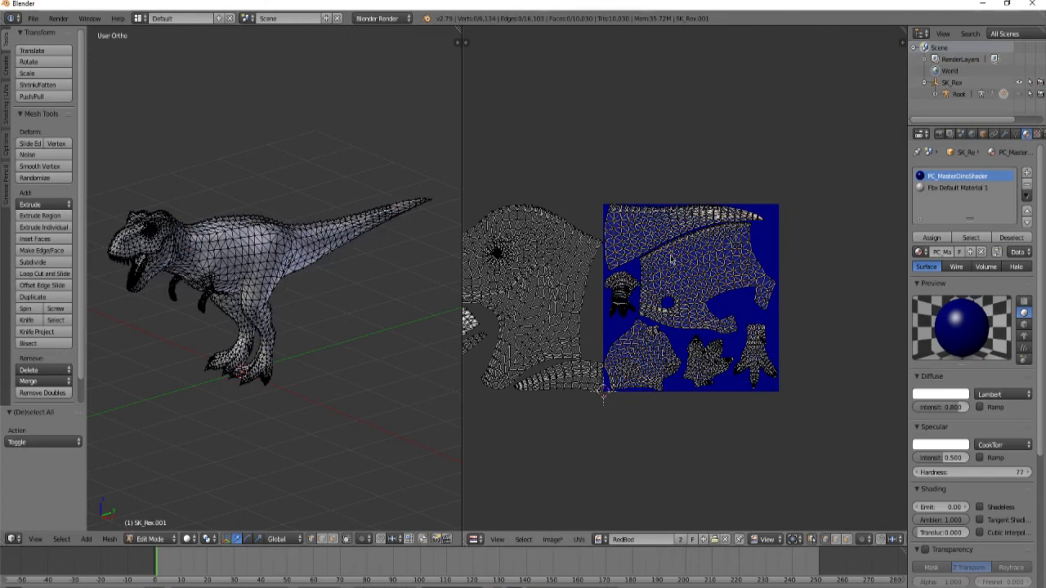
# Select the faces using Fbx Default Material 1 and create a dark red 1024 x 1024 px image named Red Head.
pyautogui.click(976, 188)
pyautogui.click(969, 238)
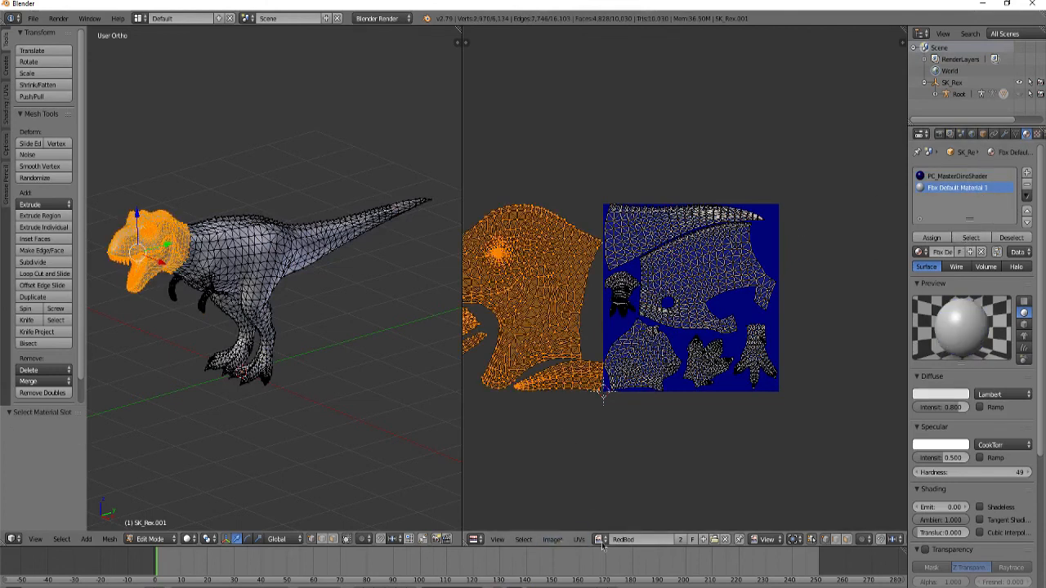
pyautogui.click(696, 537)
pyautogui.click(732, 497)
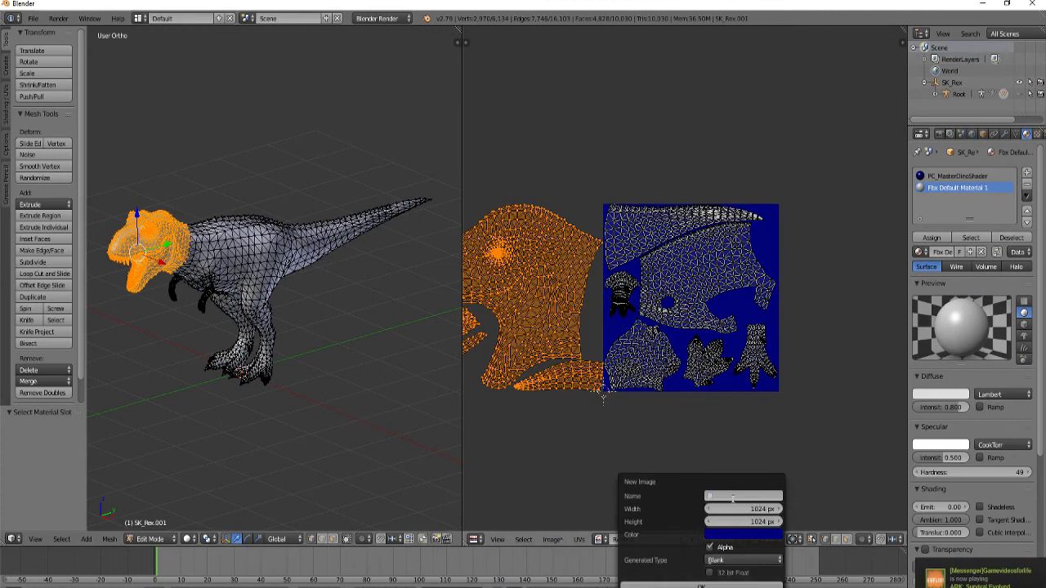
pyautogui.press('Return')
pyautogui.click(731, 536)
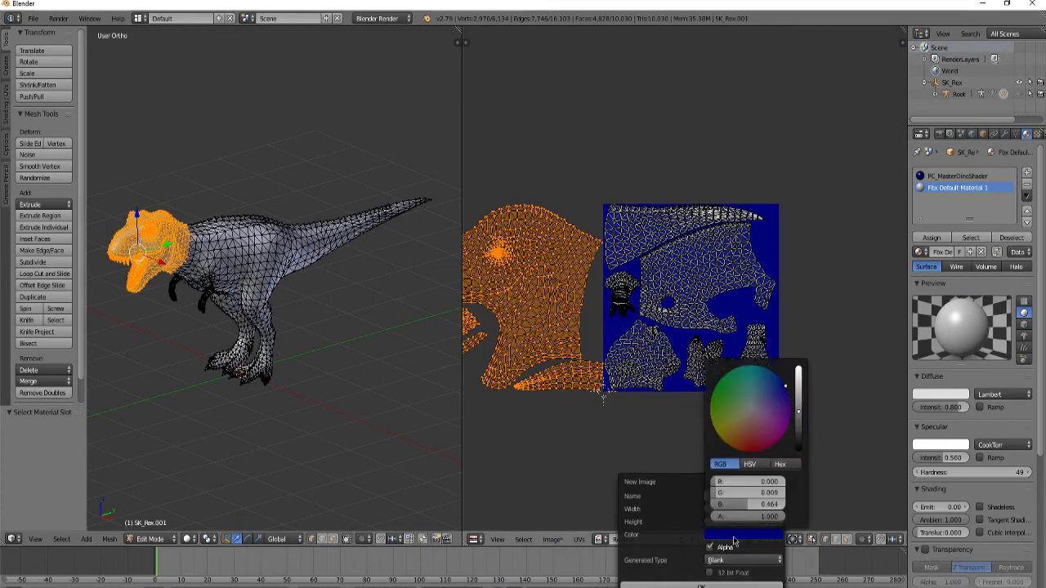
pyautogui.click(747, 450)
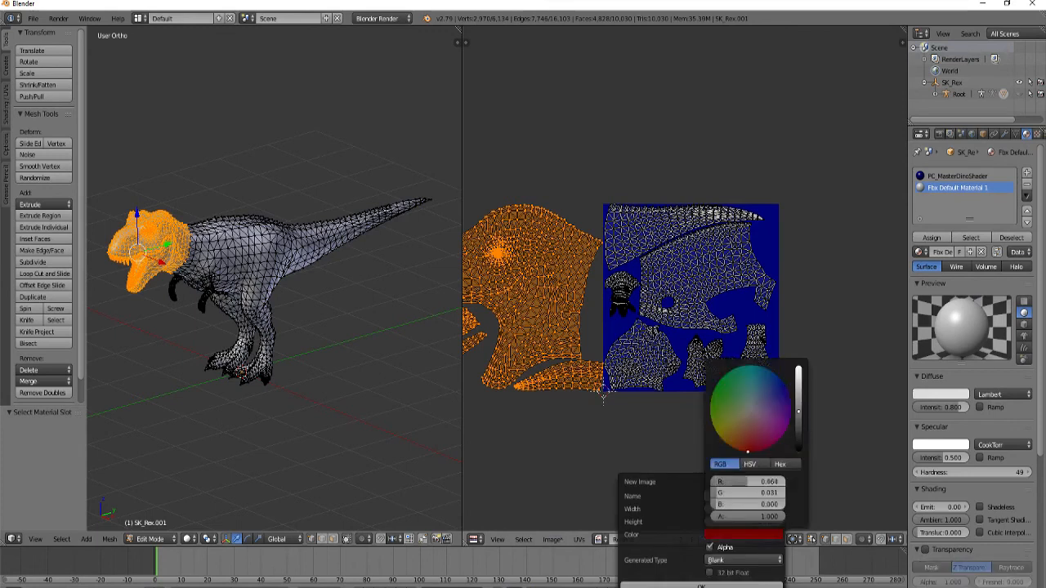
pyautogui.click(702, 585)
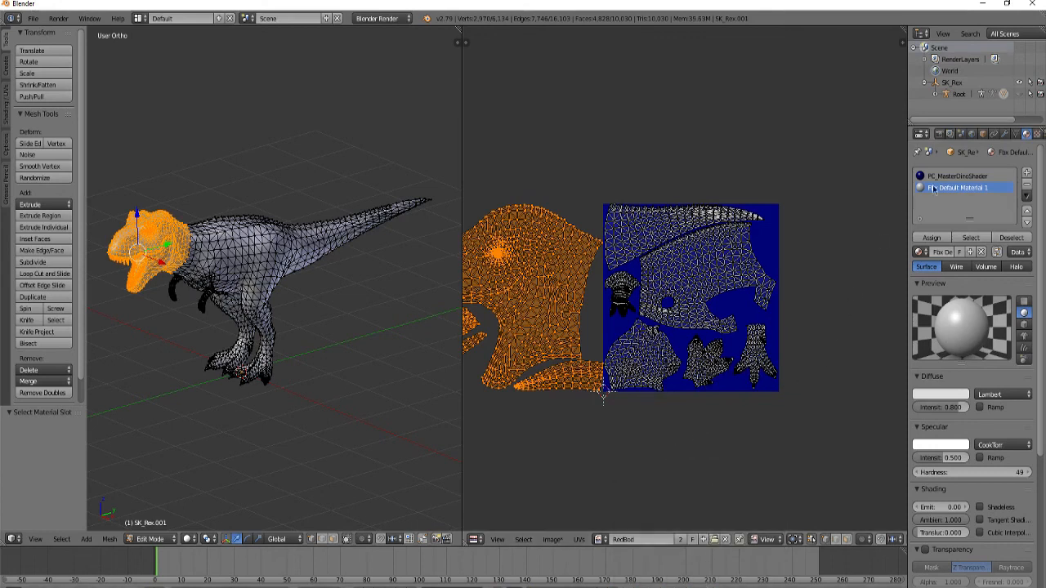
# Add a new image texture using Red Head to the Fbx Default Material 1 material.
pyautogui.click(1036, 134)
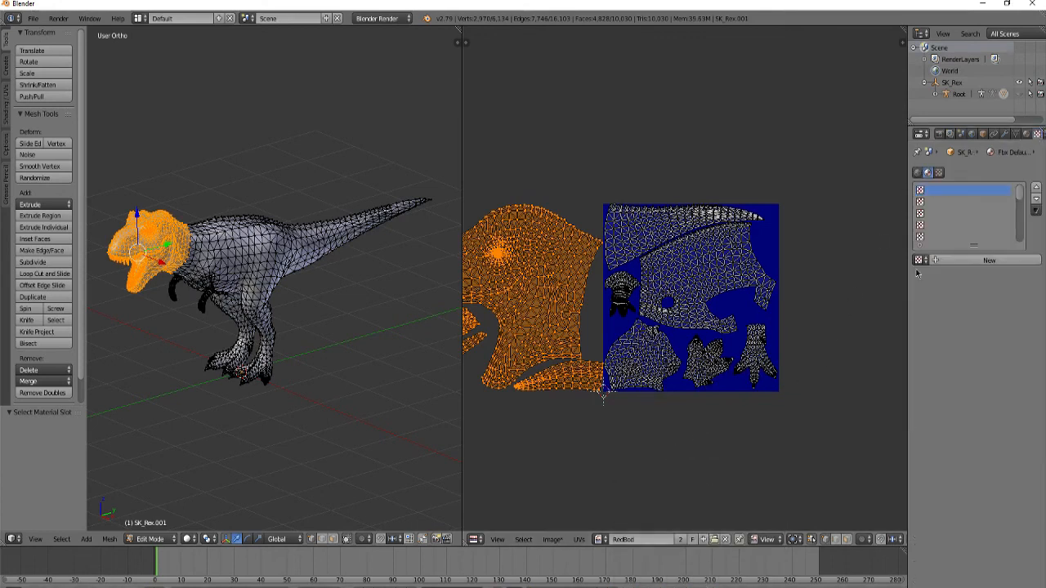
pyautogui.click(951, 259)
pyautogui.click(919, 446)
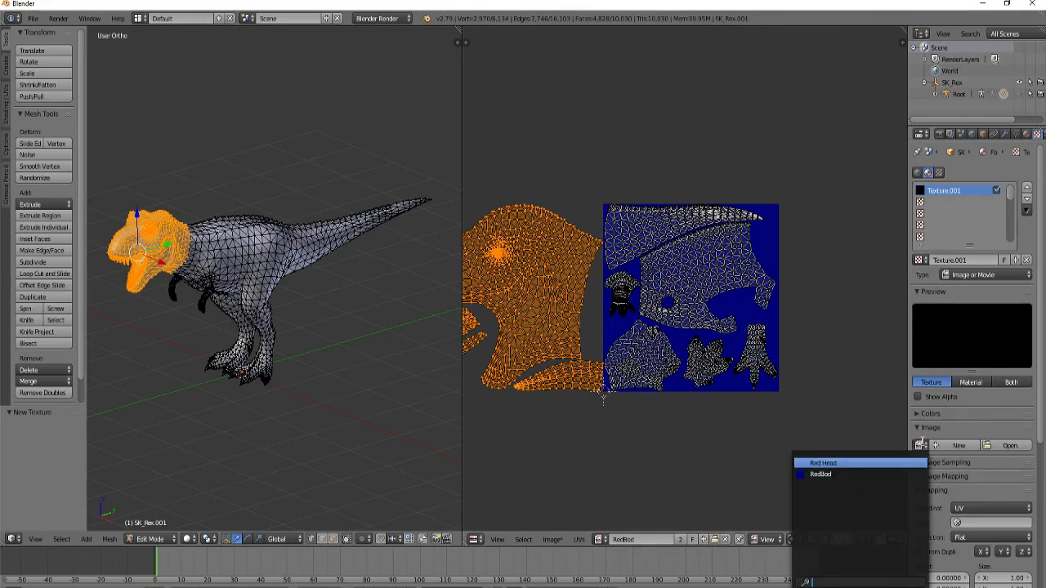
pyautogui.click(825, 460)
# Deselect the head faces and switch the T-Rex to Texture Paint mode.
pyautogui.moveTo(583, 150); pyautogui.dragTo(665, 144, button='middle')
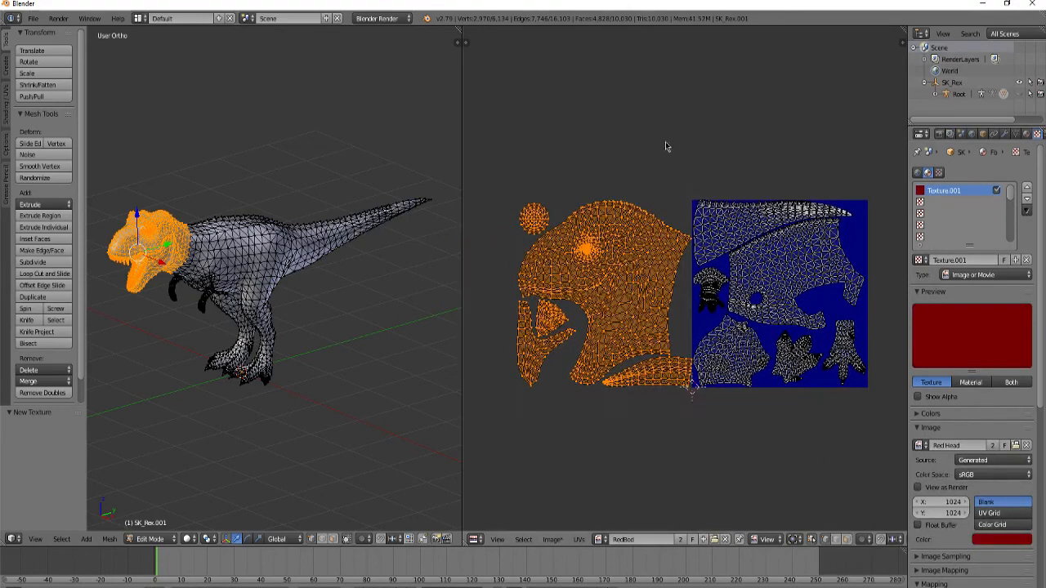
pyautogui.moveTo(460, 278); pyautogui.dragTo(541, 278)
pyautogui.scroll(1, 389, 306)
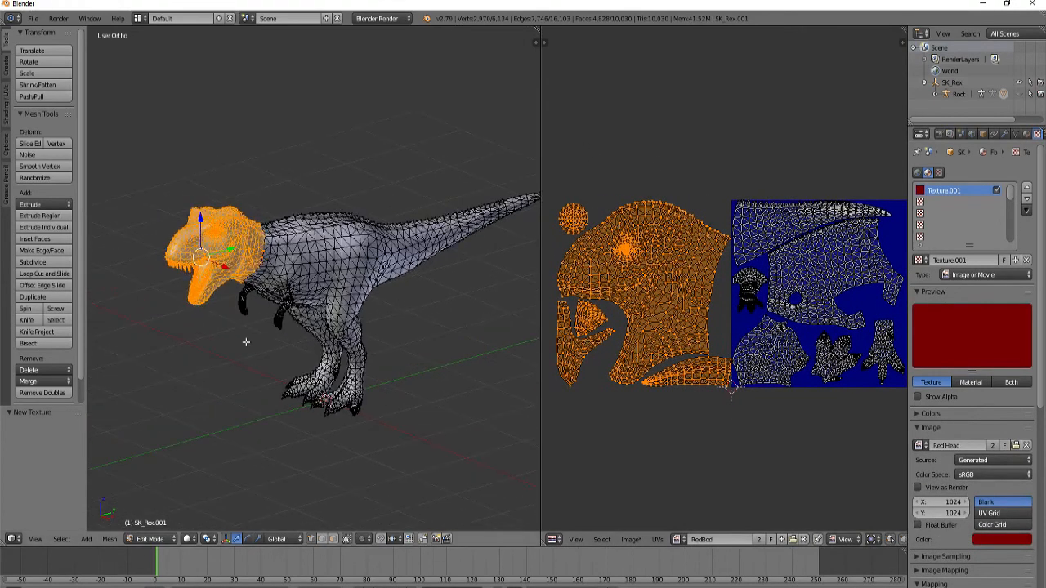
pyautogui.press('a')
pyautogui.click(151, 538)
pyautogui.click(157, 461)
pyautogui.moveTo(155, 425)
pyautogui.mouseDown(button='middle')
pyautogui.moveTo(152, 383)
pyautogui.moveTo(168, 378)
pyautogui.moveTo(269, 427)
pyautogui.moveTo(274, 417)
pyautogui.mouseUp(button='middle')
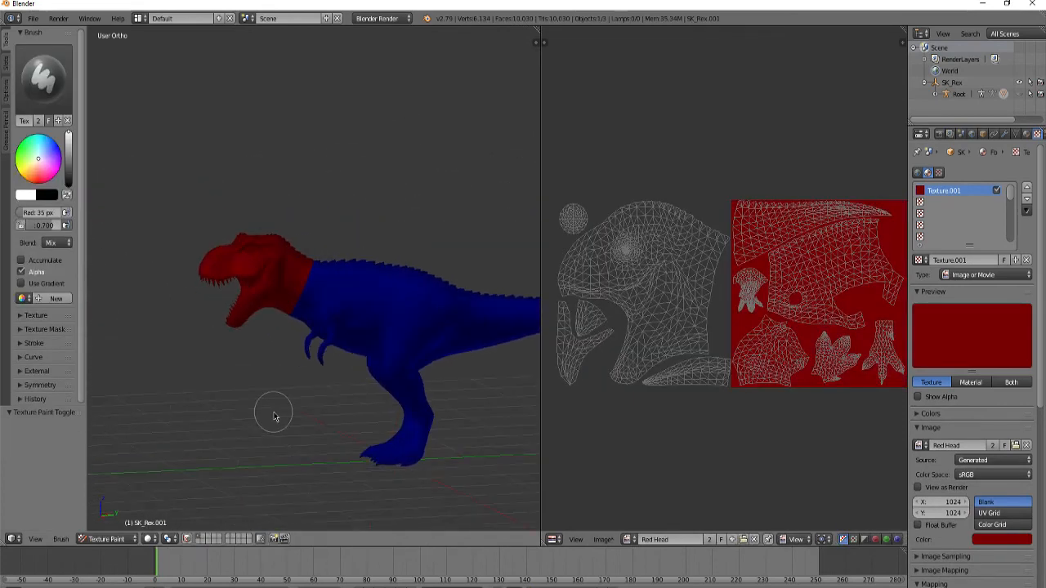
# Paint a white stroke with the 35 px brush from the T-Rex's red neck onto its blue body in side view.
pyautogui.press('KP_1')
pyautogui.press('KP_3')
pyautogui.scroll(4, 270, 414)
pyautogui.moveTo(329, 239); pyautogui.dragTo(481, 310)
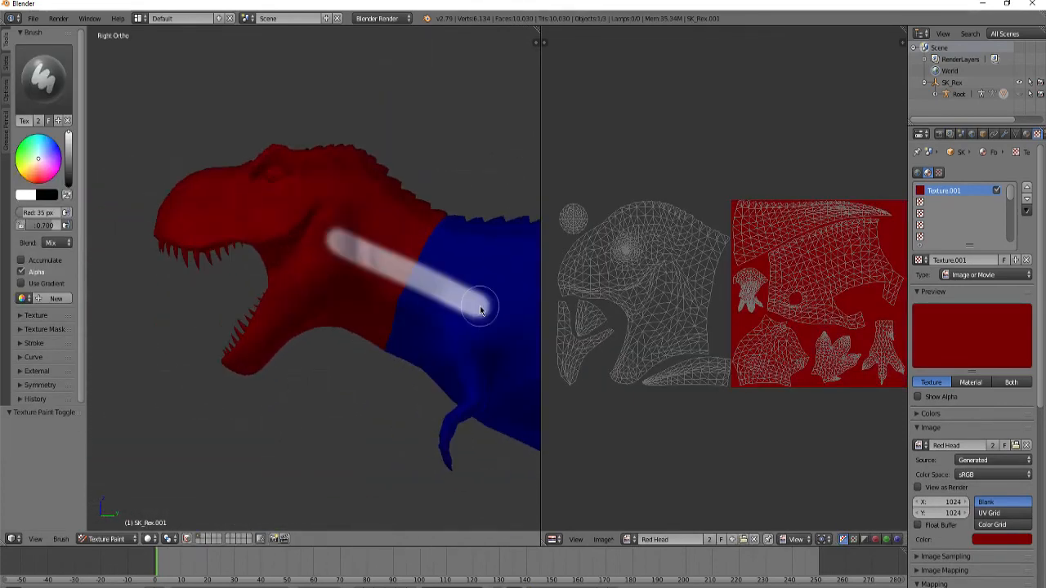
pyautogui.moveTo(481, 310)
pyautogui.mouseDown(button='middle')
pyautogui.moveTo(457, 455)
pyautogui.moveTo(327, 343)
pyautogui.mouseUp(button='middle')
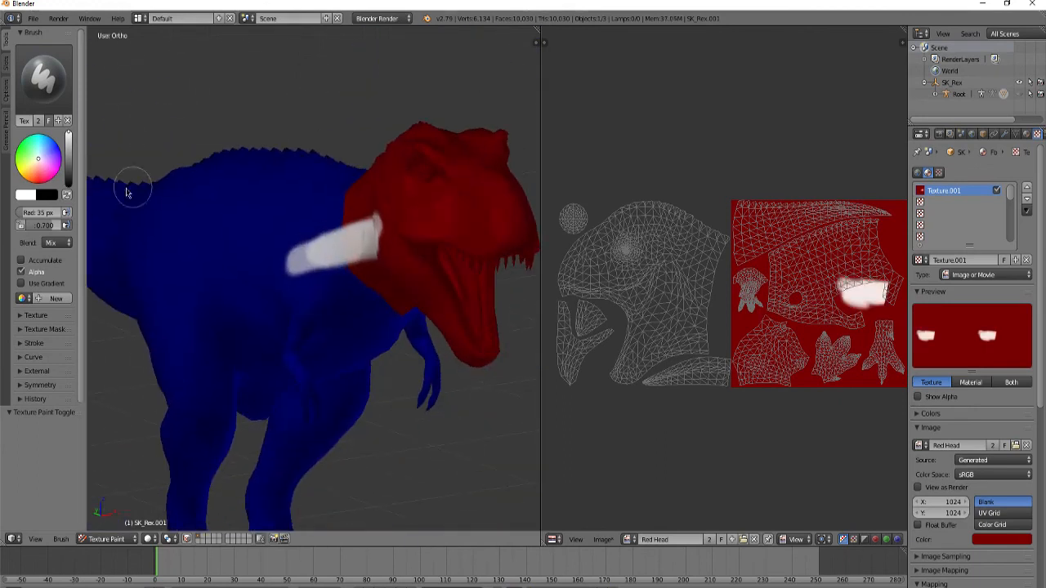
# Switch the paint color to black, reduce the brush radius to 16 px and paint angry eyebrows and eyes on the head.
pyautogui.press('x')
pyautogui.press('[')
pyautogui.press('[')
pyautogui.press('[')
pyautogui.press('[')
pyautogui.press('[')
pyautogui.press('[')
pyautogui.moveTo(415, 166); pyautogui.dragTo(460, 161)
pyautogui.moveTo(416, 148)
pyautogui.mouseDown(button='middle')
pyautogui.moveTo(376, 204)
pyautogui.moveTo(384, 222)
pyautogui.mouseUp(button='middle')
pyautogui.moveTo(411, 231); pyautogui.dragTo(422, 241)
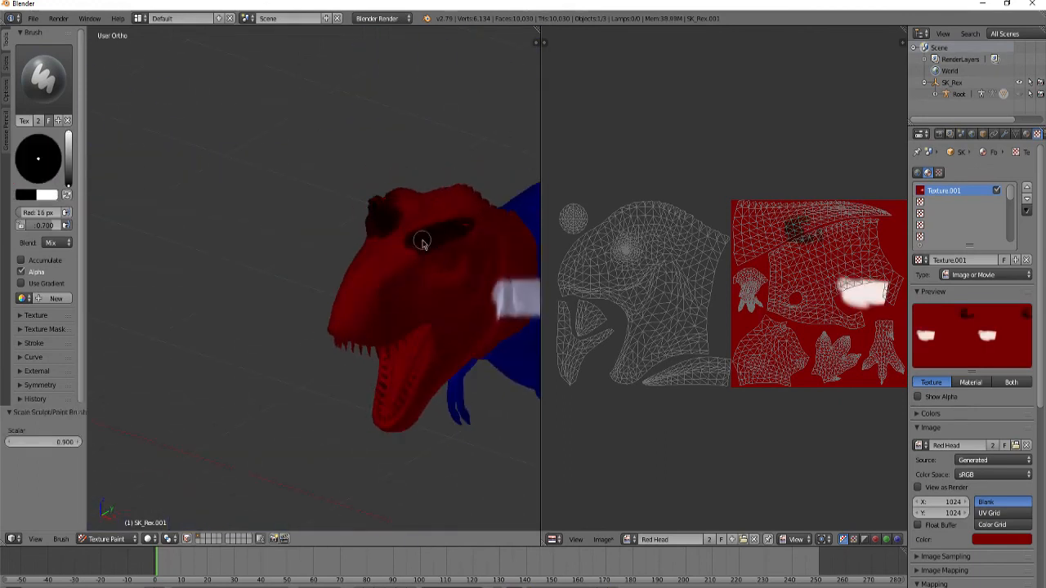
pyautogui.moveTo(400, 249); pyautogui.dragTo(371, 215, button='middle')
pyautogui.moveTo(362, 279)
pyautogui.mouseDown(button='middle')
pyautogui.moveTo(338, 182)
pyautogui.moveTo(355, 134)
pyautogui.mouseUp(button='middle')
pyautogui.keyDown('shift'); pyautogui.moveTo(535, 195); pyautogui.dragTo(324, 101, button='middle'); pyautogui.keyUp('shift')
# Switch the paint color back to white and write "Angry Rex" along the T-Rex's flank.
pyautogui.press('x')
pyautogui.moveTo(245, 270); pyautogui.dragTo(271, 266)
pyautogui.moveTo(260, 238); pyautogui.dragTo(278, 238)
pyautogui.moveTo(295, 231)
pyautogui.mouseDown()
pyautogui.moveTo(312, 241)
pyautogui.moveTo(319, 267)
pyautogui.mouseUp()
pyautogui.moveTo(347, 241); pyautogui.dragTo(303, 325)
pyautogui.moveTo(364, 271)
pyautogui.mouseDown()
pyautogui.moveTo(401, 250)
pyautogui.moveTo(376, 348)
pyautogui.mouseUp()
pyautogui.keyDown('shift'); pyautogui.moveTo(518, 217); pyautogui.dragTo(343, 218, button='middle'); pyautogui.keyUp('shift')
pyautogui.moveTo(306, 278); pyautogui.dragTo(429, 269)
pyautogui.moveTo(508, 211); pyautogui.dragTo(444, 291)
# Enlarge the image editor, set it to Paint mode and display the RedBod image.
pyautogui.scroll(-5, 315, 145)
pyautogui.moveTo(318, 145); pyautogui.dragTo(314, 175, button='middle')
pyautogui.scroll(1, 315, 175)
pyautogui.moveTo(540, 220); pyautogui.dragTo(412, 214)
pyautogui.scroll(1, 723, 182)
pyautogui.moveTo(724, 183); pyautogui.dragTo(622, 162, button='middle')
pyautogui.click(660, 539)
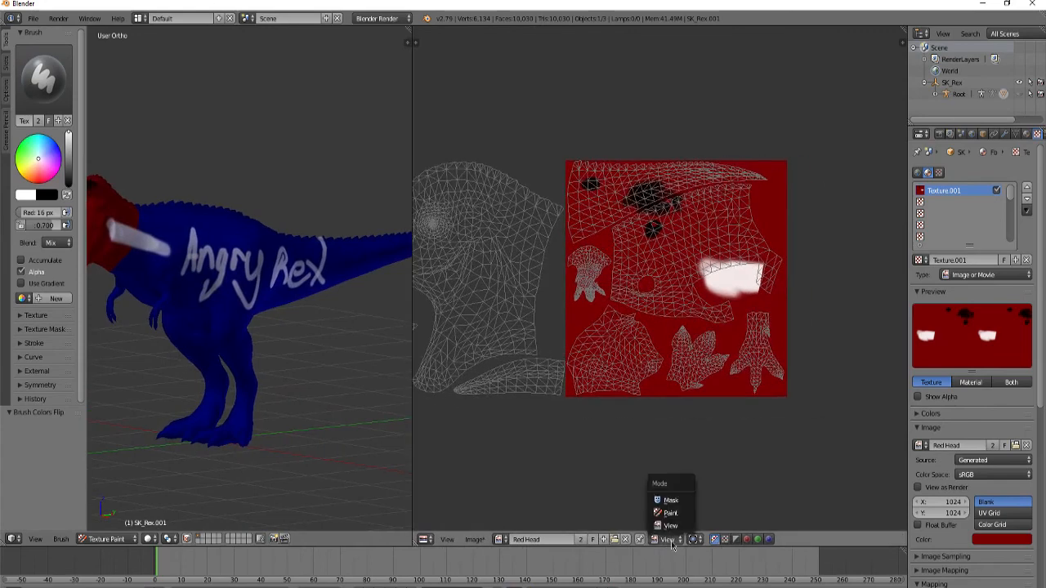
pyautogui.click(673, 515)
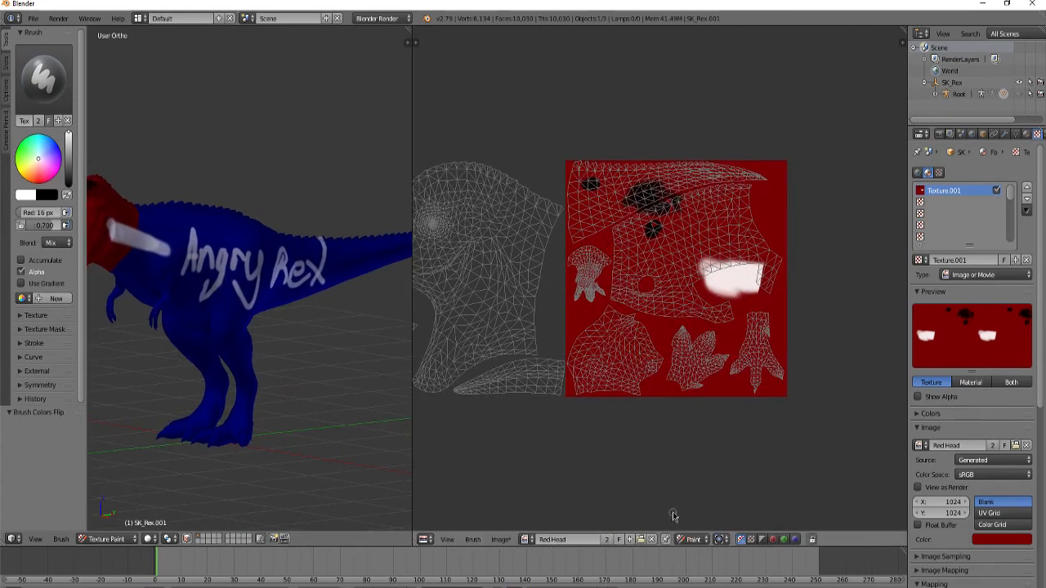
pyautogui.click(526, 539)
pyautogui.click(545, 433)
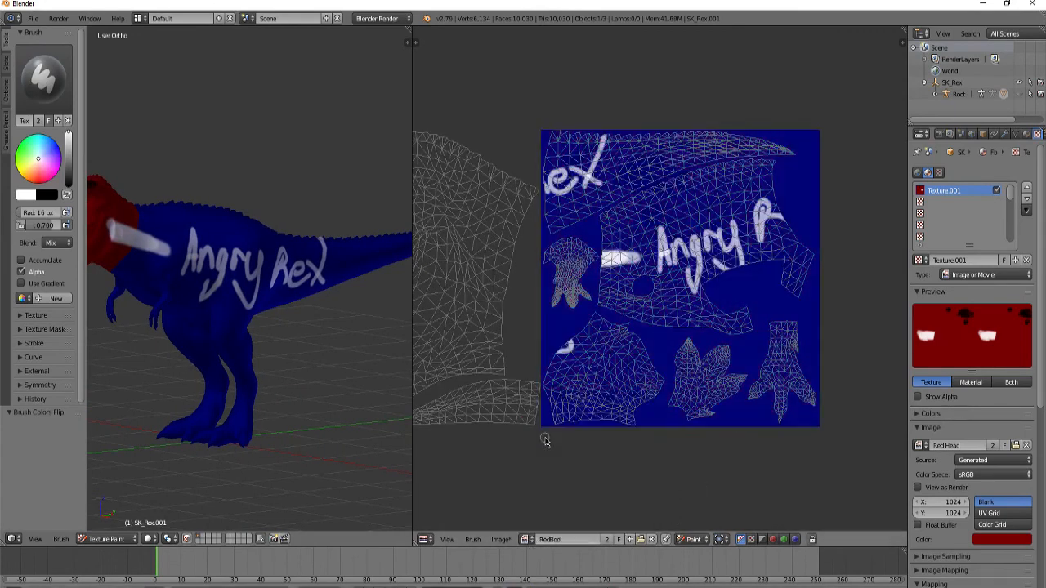
# Try a white stroke directly on the RedBod image, check it on the model and undo it.
pyautogui.scroll(1, 738, 235)
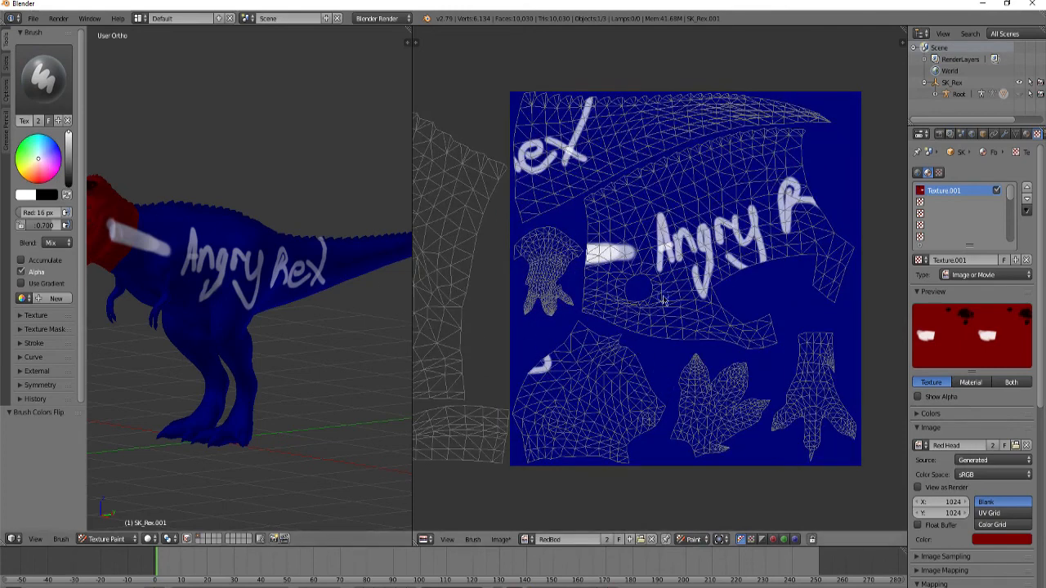
pyautogui.moveTo(664, 300)
pyautogui.mouseDown()
pyautogui.moveTo(592, 413)
pyautogui.moveTo(710, 360)
pyautogui.moveTo(686, 392)
pyautogui.mouseUp()
pyautogui.moveTo(245, 327)
pyautogui.mouseDown(button='middle')
pyautogui.moveTo(180, 442)
pyautogui.moveTo(221, 433)
pyautogui.mouseUp(button='middle')
pyautogui.hotkey('ctrl', 'z')
# Display the Red Head image, try a white scribble on it, check the model's head and undo the scribble.
pyautogui.click(529, 539)
pyautogui.click(561, 429)
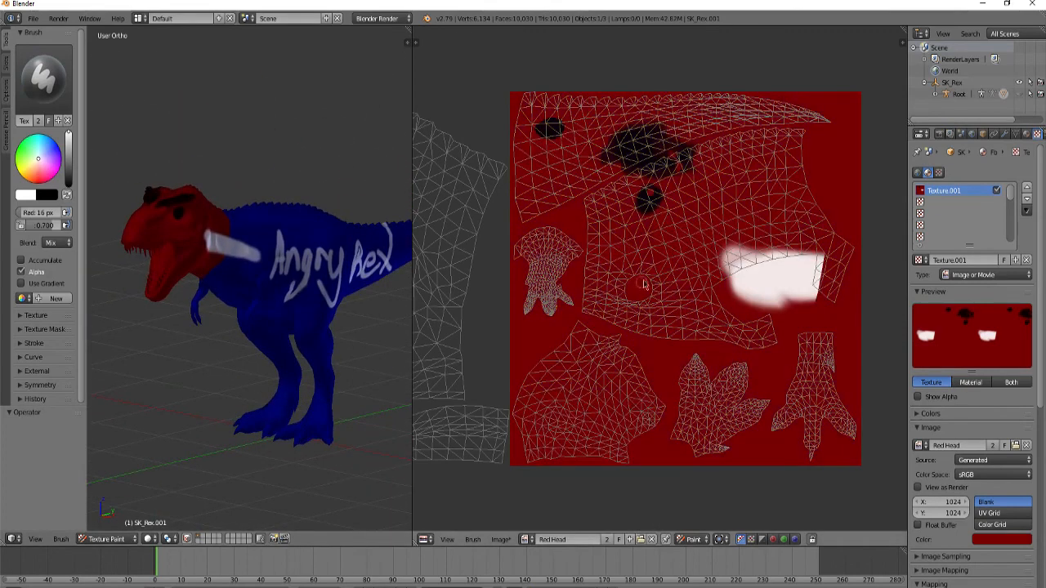
pyautogui.moveTo(677, 253)
pyautogui.mouseDown()
pyautogui.moveTo(558, 410)
pyautogui.moveTo(704, 394)
pyautogui.moveTo(654, 318)
pyautogui.moveTo(565, 392)
pyautogui.moveTo(690, 331)
pyautogui.moveTo(625, 351)
pyautogui.moveTo(633, 317)
pyautogui.mouseUp()
pyautogui.moveTo(189, 410); pyautogui.dragTo(233, 399, button='middle')
pyautogui.scroll(3, 341, 325)
pyautogui.scroll(2, 322, 398)
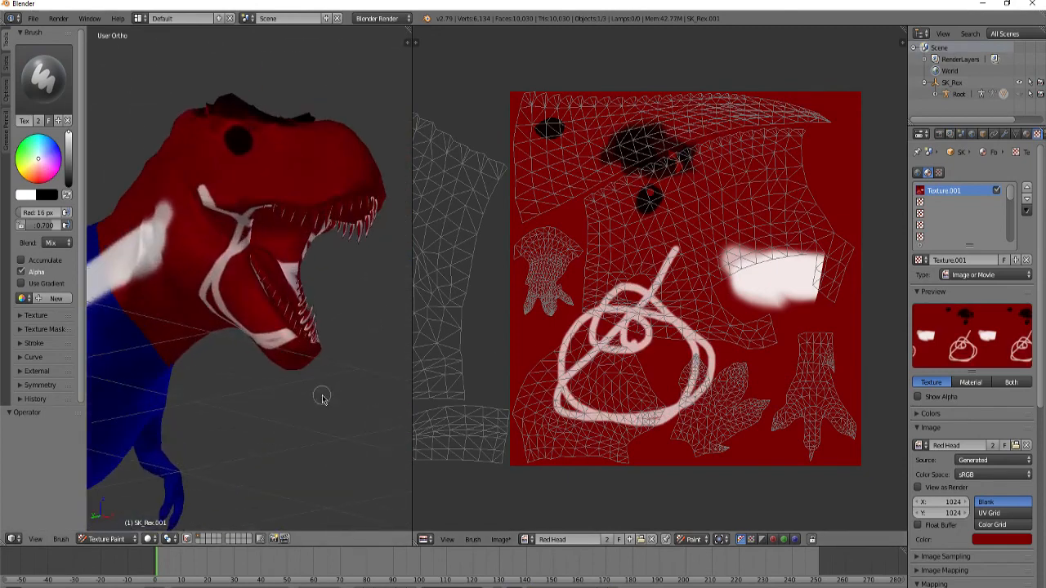
pyautogui.hotkey('ctrl', 'z')
# Enlarge the 3D view and examine the painted eyebrows and eyes on the front of the T-Rex's head.
pyautogui.moveTo(321, 398)
pyautogui.mouseDown(button='middle')
pyautogui.moveTo(303, 411)
pyautogui.moveTo(367, 323)
pyautogui.mouseUp(button='middle')
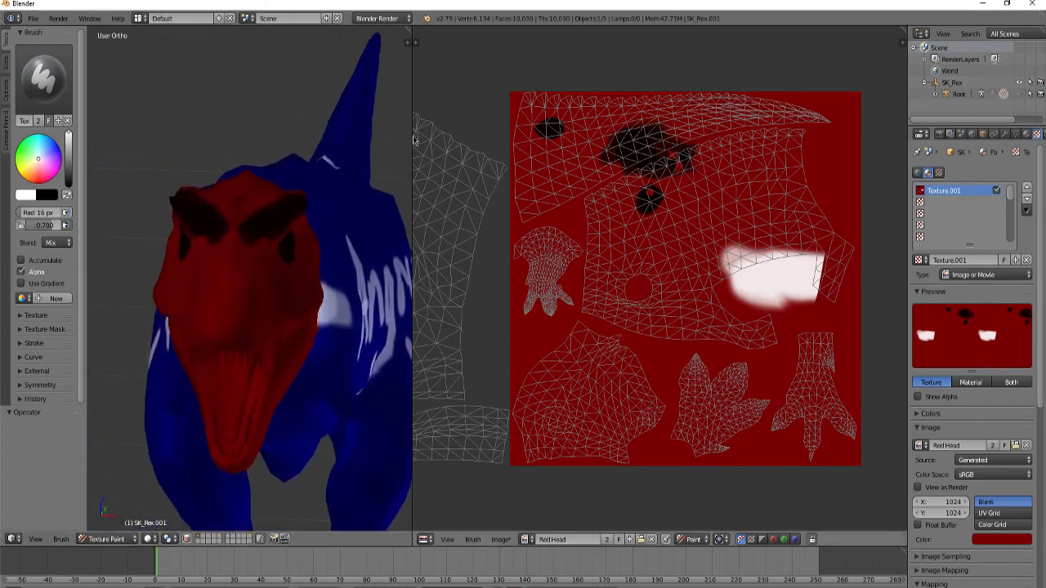
pyautogui.moveTo(414, 140); pyautogui.dragTo(845, 141)
pyautogui.scroll(4, 401, 252)
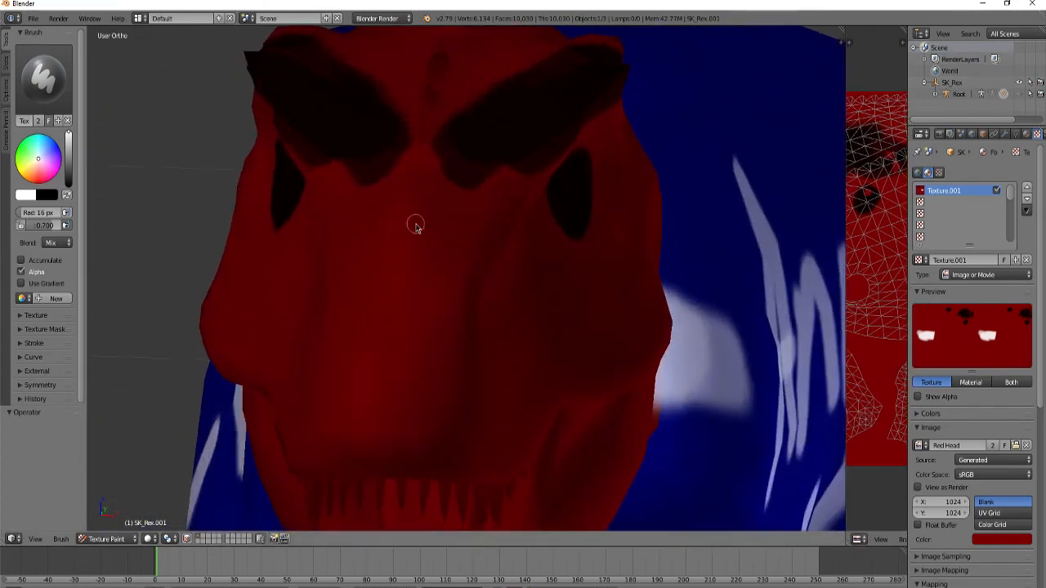
pyautogui.moveTo(415, 226); pyautogui.dragTo(448, 432, button='middle')
pyautogui.scroll(2, 451, 378)
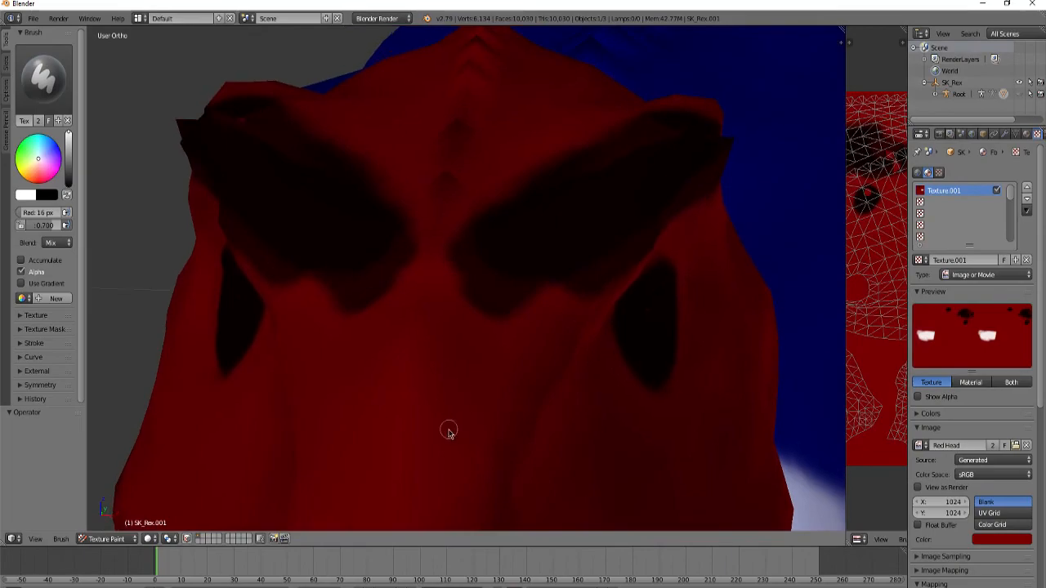
pyautogui.scroll(1, 448, 431)
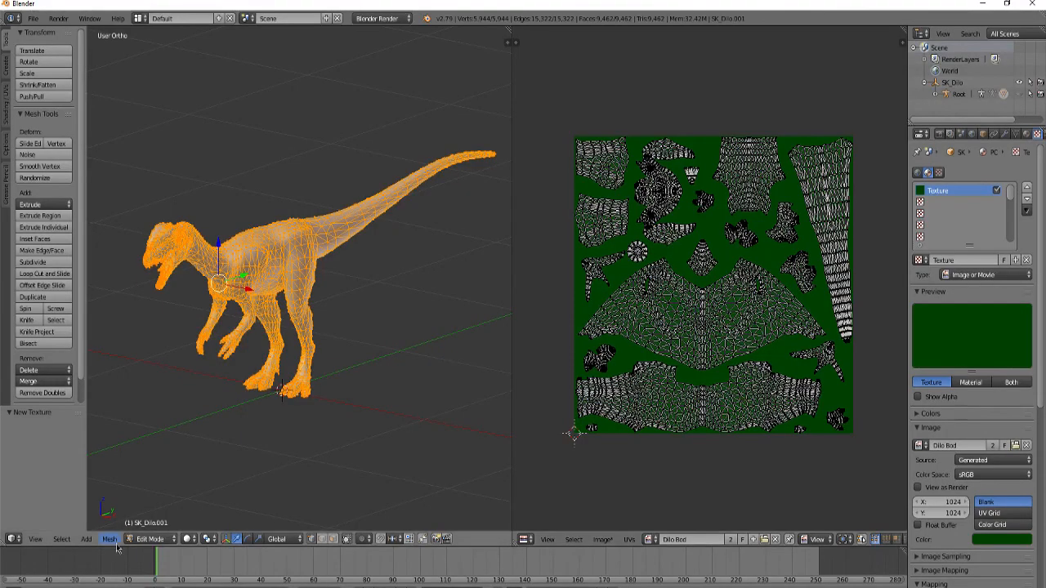
# Switch the Dilo model to Texture Paint mode and paint a white stroke along one side of its back.
pyautogui.click(159, 540)
pyautogui.click(154, 461)
pyautogui.moveTo(152, 458)
pyautogui.mouseDown(button='middle')
pyautogui.moveTo(182, 411)
pyautogui.moveTo(213, 245)
pyautogui.moveTo(214, 324)
pyautogui.moveTo(234, 201)
pyautogui.mouseUp(button='middle')
pyautogui.scroll(4, 214, 325)
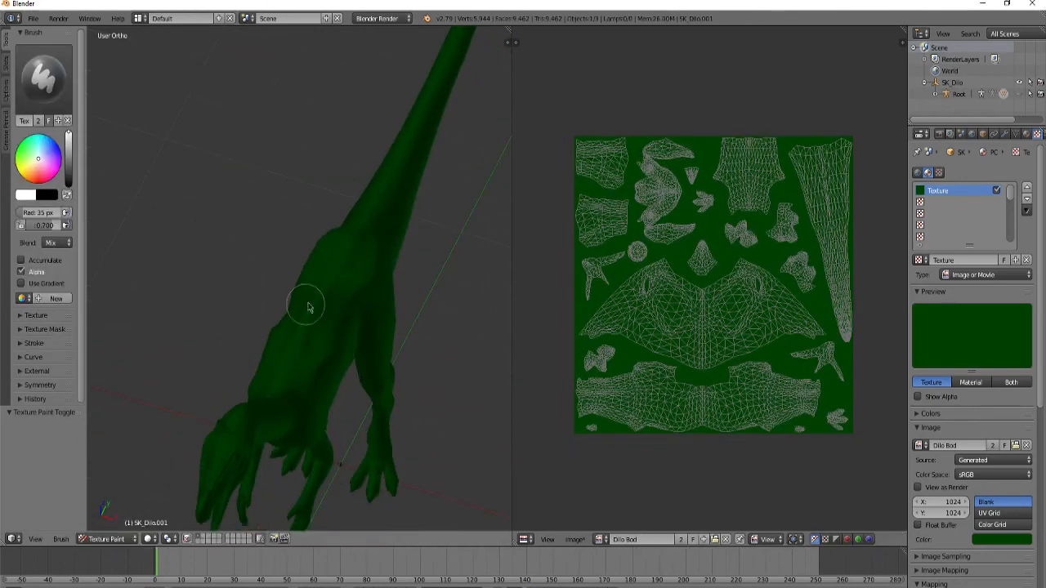
pyautogui.moveTo(351, 282); pyautogui.dragTo(332, 383)
pyautogui.moveTo(331, 384)
pyautogui.mouseDown(button='middle')
pyautogui.moveTo(234, 299)
pyautogui.moveTo(270, 310)
pyautogui.mouseUp(button='middle')
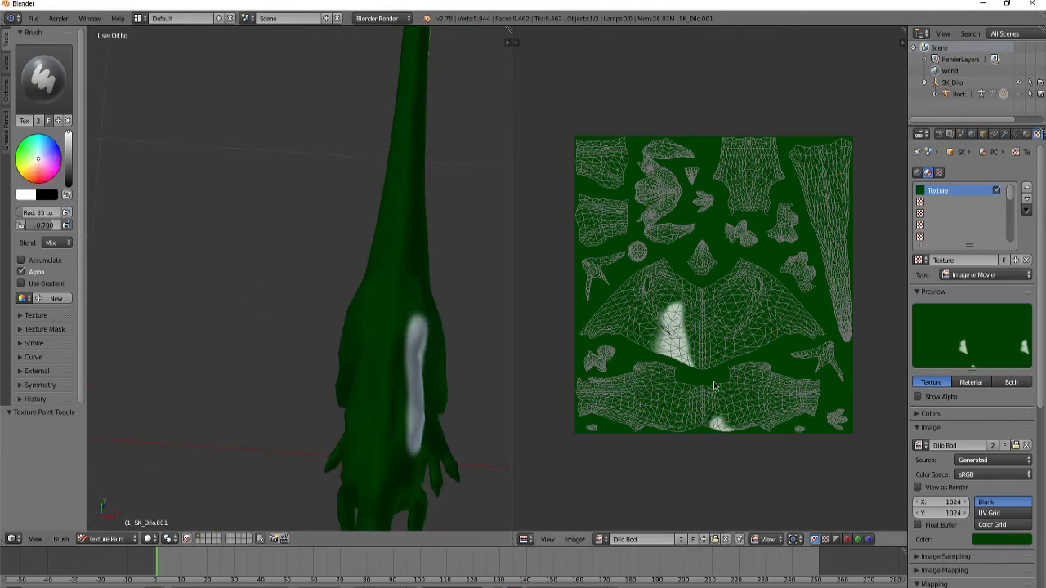
# Reduce the brush radius to 24 px and turn on X symmetry for painting.
pyautogui.scroll(6, 713, 386)
pyautogui.moveTo(417, 377)
pyautogui.mouseDown(button='middle')
pyautogui.moveTo(391, 378)
pyautogui.moveTo(292, 308)
pyautogui.mouseUp(button='middle')
pyautogui.press('[')
pyautogui.press('[')
pyautogui.press('[')
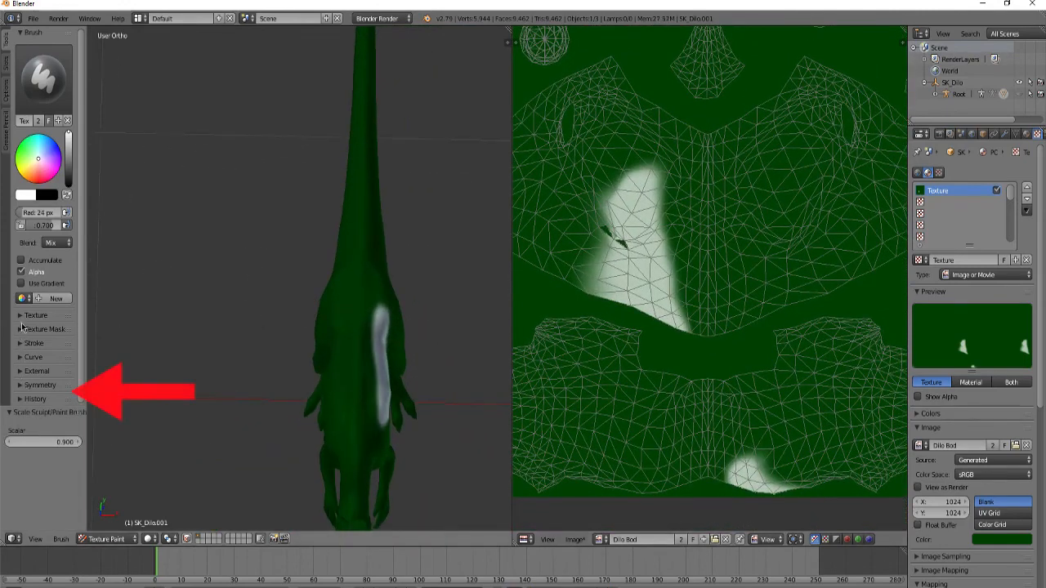
pyautogui.click(22, 386)
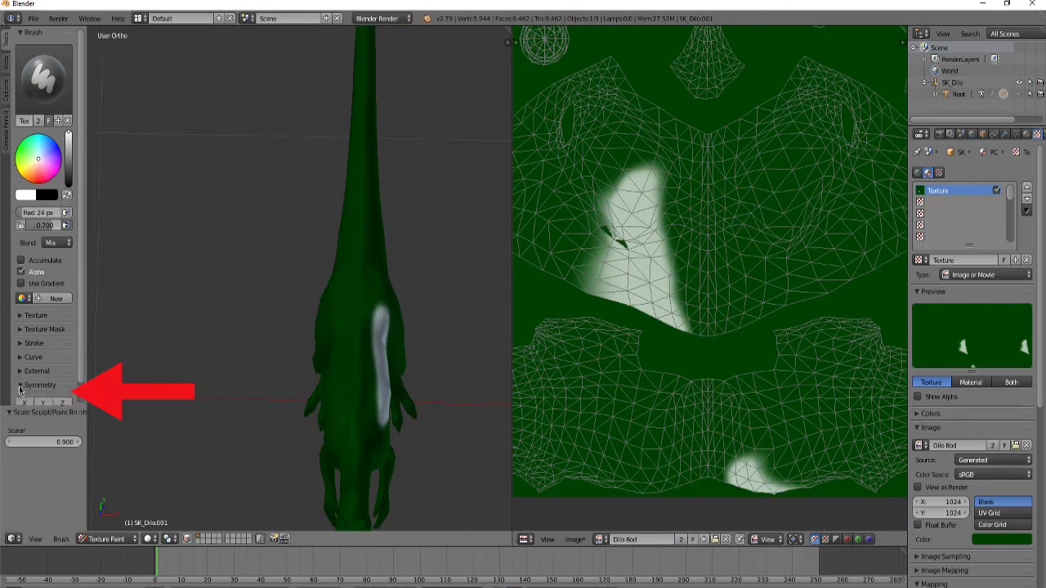
pyautogui.scroll(-1, 32, 376)
# Paint a mirrored white patch around a green oval on the Dilo's back and four white bands up the tail.
pyautogui.moveTo(362, 291); pyautogui.dragTo(362, 317)
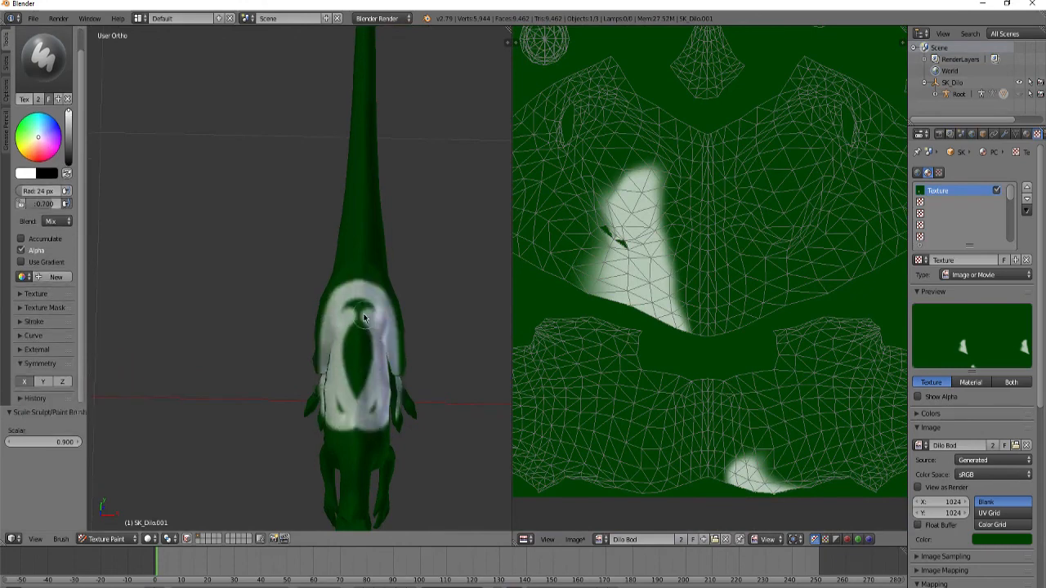
pyautogui.click(360, 264)
pyautogui.click(360, 221)
pyautogui.click(362, 171)
pyautogui.click(362, 133)
pyautogui.moveTo(362, 133); pyautogui.dragTo(369, 376, button='middle')
# Reduce the brush radius to 12 px and dab mirrored white spots in the green oval and along the tail.
pyautogui.press('[')
pyautogui.press('[')
pyautogui.press('[')
pyautogui.press('[')
pyautogui.press('[')
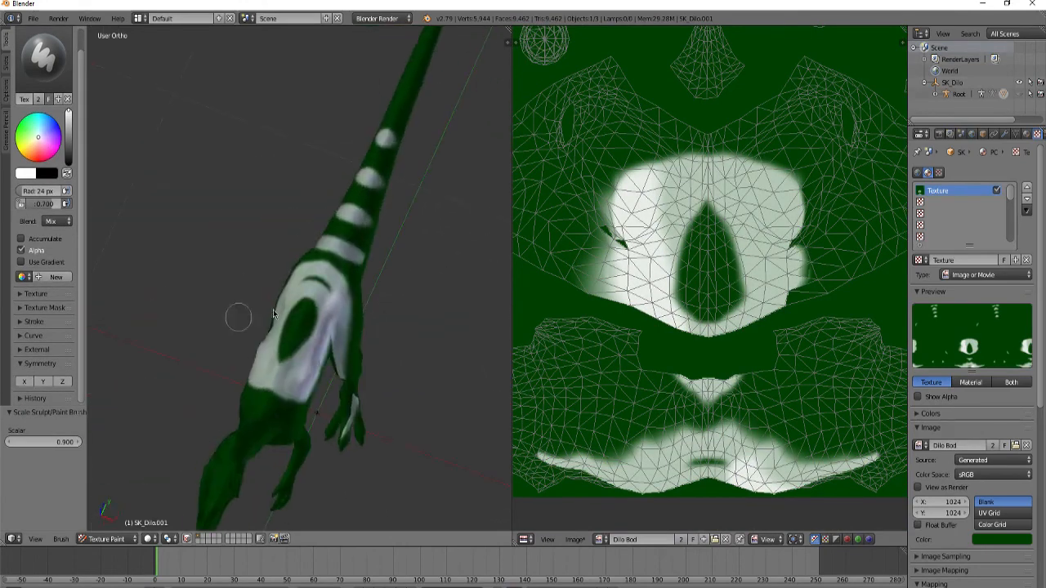
pyautogui.click(303, 305)
pyautogui.click(308, 318)
pyautogui.click(293, 319)
pyautogui.click(302, 330)
pyautogui.click(290, 334)
pyautogui.click(288, 345)
pyautogui.click(285, 357)
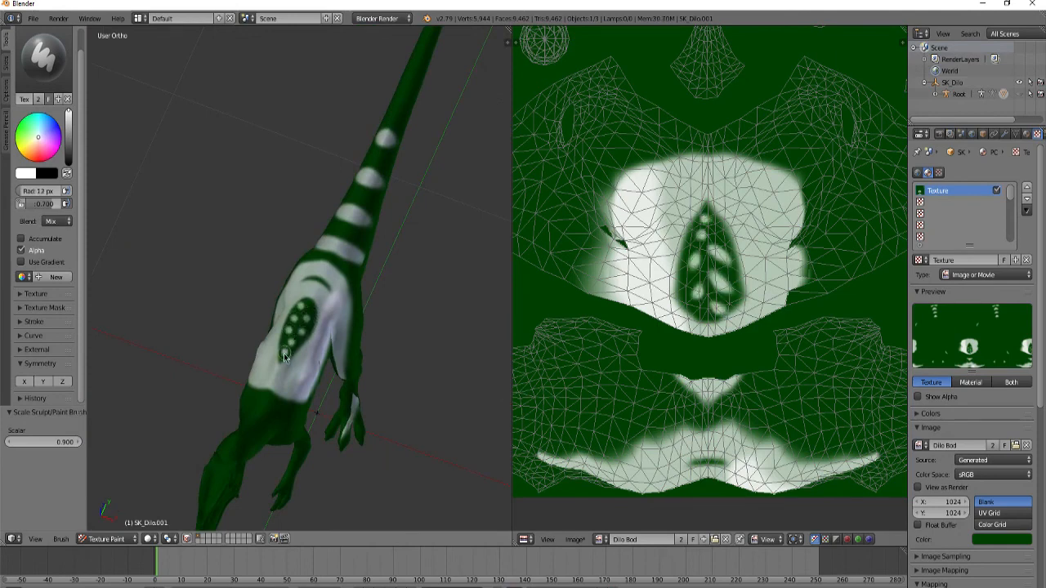
pyautogui.click(343, 229)
pyautogui.click(372, 150)
# Paint white stripes above and below the Dilo's eye.
pyautogui.moveTo(371, 150)
pyautogui.mouseDown(button='middle')
pyautogui.moveTo(368, 299)
pyautogui.moveTo(316, 232)
pyautogui.moveTo(352, 366)
pyautogui.moveTo(355, 243)
pyautogui.moveTo(401, 247)
pyautogui.mouseUp(button='middle')
pyautogui.scroll(3, 315, 232)
pyautogui.scroll(5, 401, 246)
pyautogui.moveTo(388, 313)
pyautogui.mouseDown()
pyautogui.moveTo(406, 383)
pyautogui.moveTo(395, 313)
pyautogui.moveTo(343, 228)
pyautogui.moveTo(389, 274)
pyautogui.mouseUp()
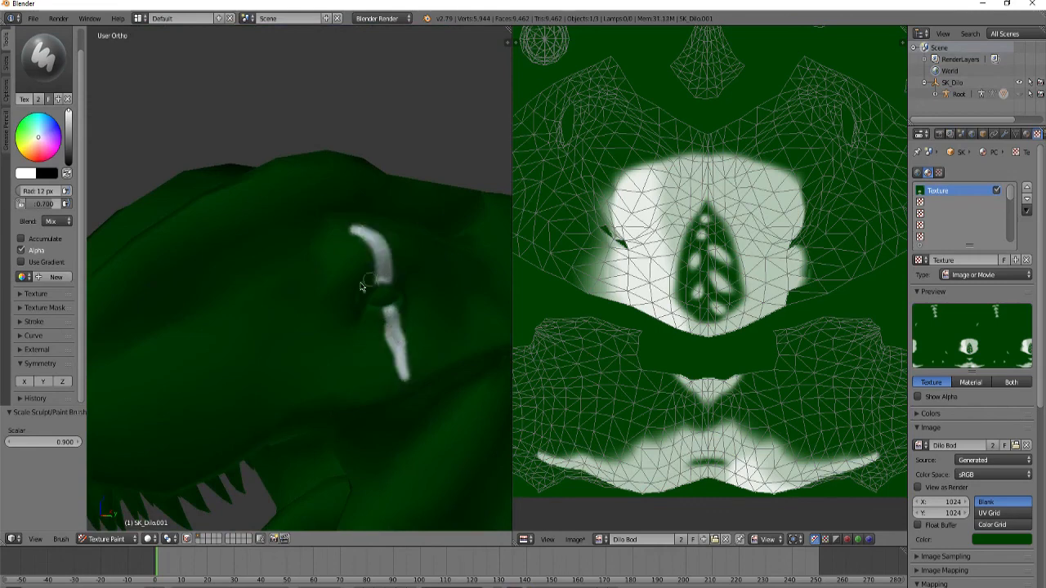
pyautogui.scroll(-5, 361, 286)
pyautogui.moveTo(250, 255); pyautogui.dragTo(352, 327, button='middle')
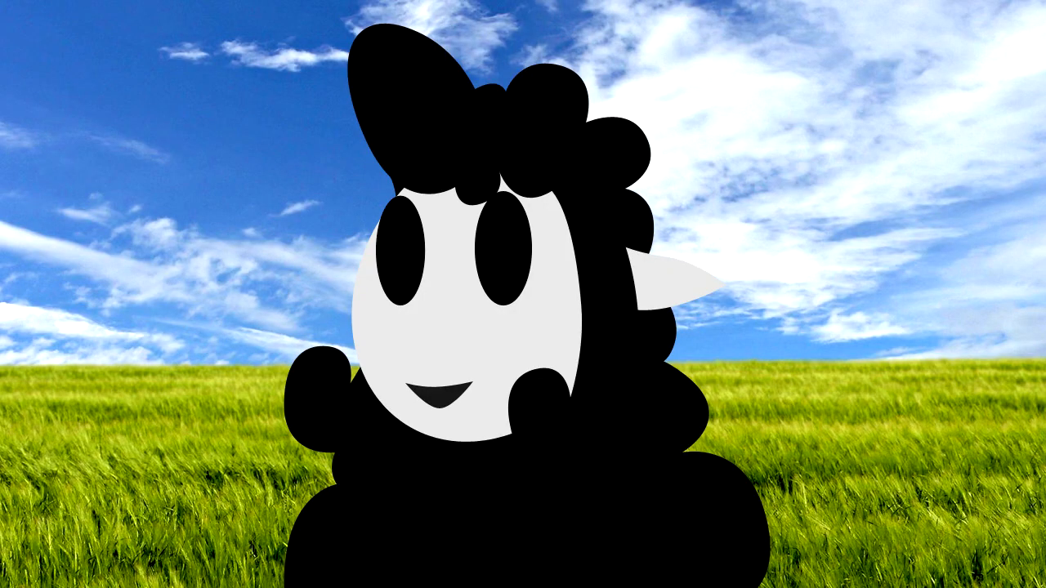